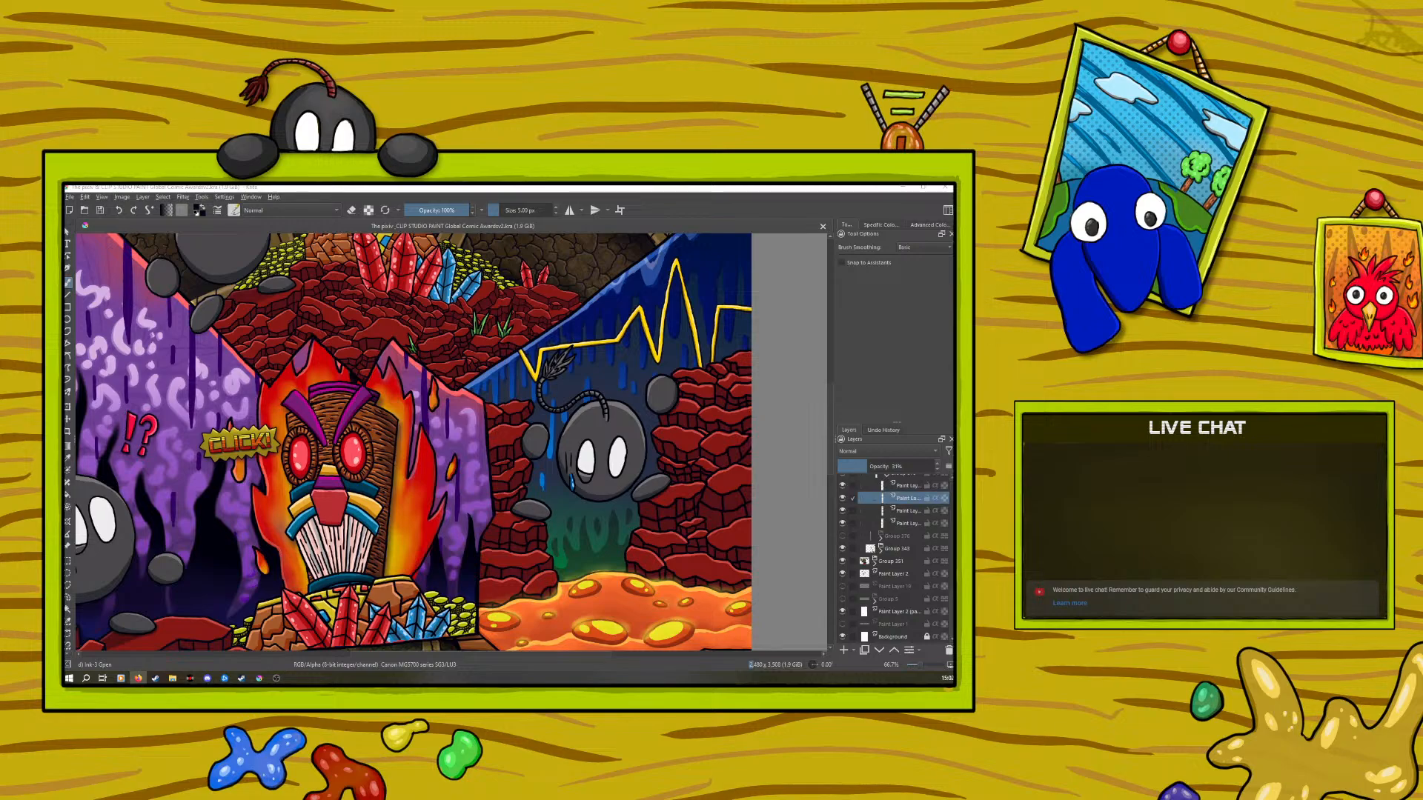
Look over the whole comic page and the unfinished brick doorway panel with its sketched swirl
scroll(352, 460, down, 6)
scroll(449, 458, up, 3)
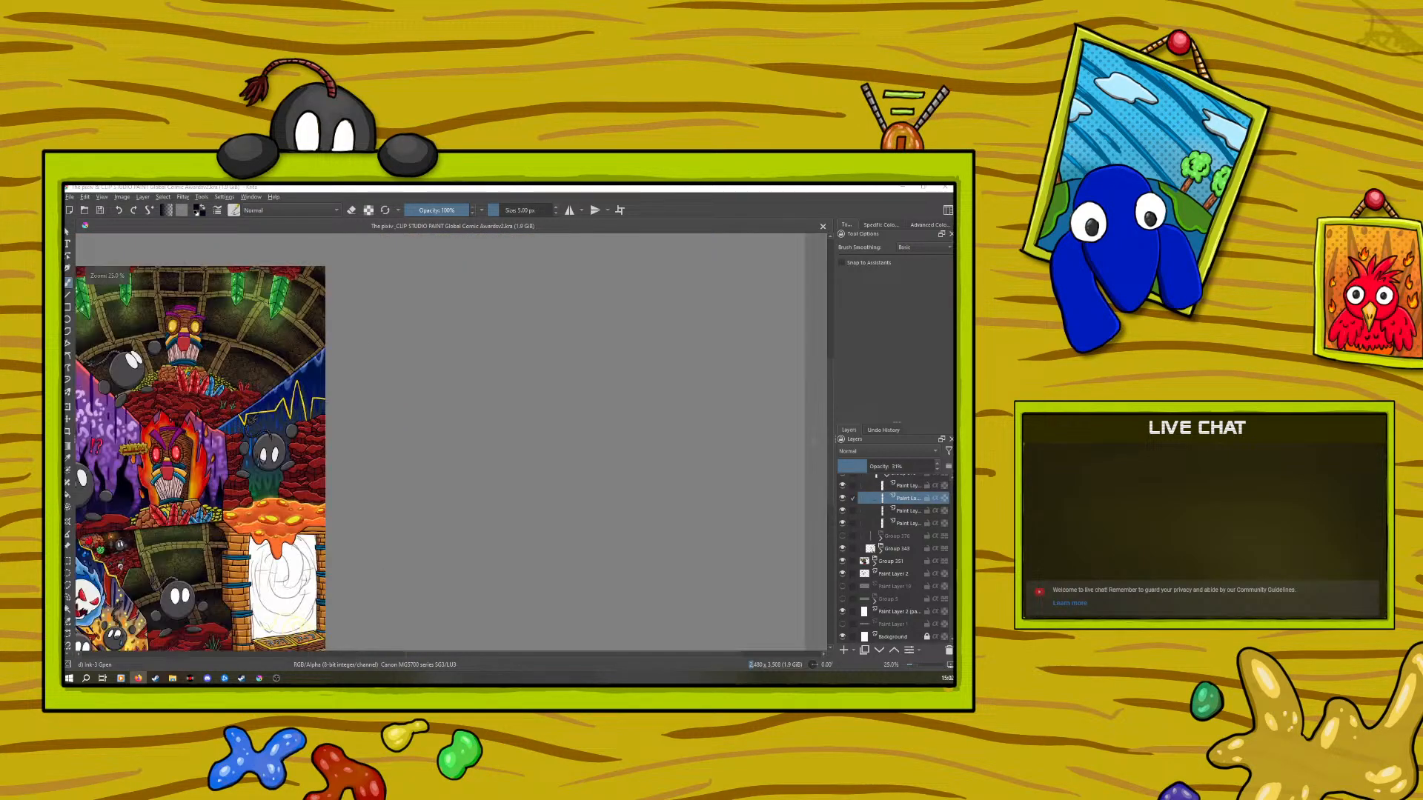
scroll(373, 453, down, 1)
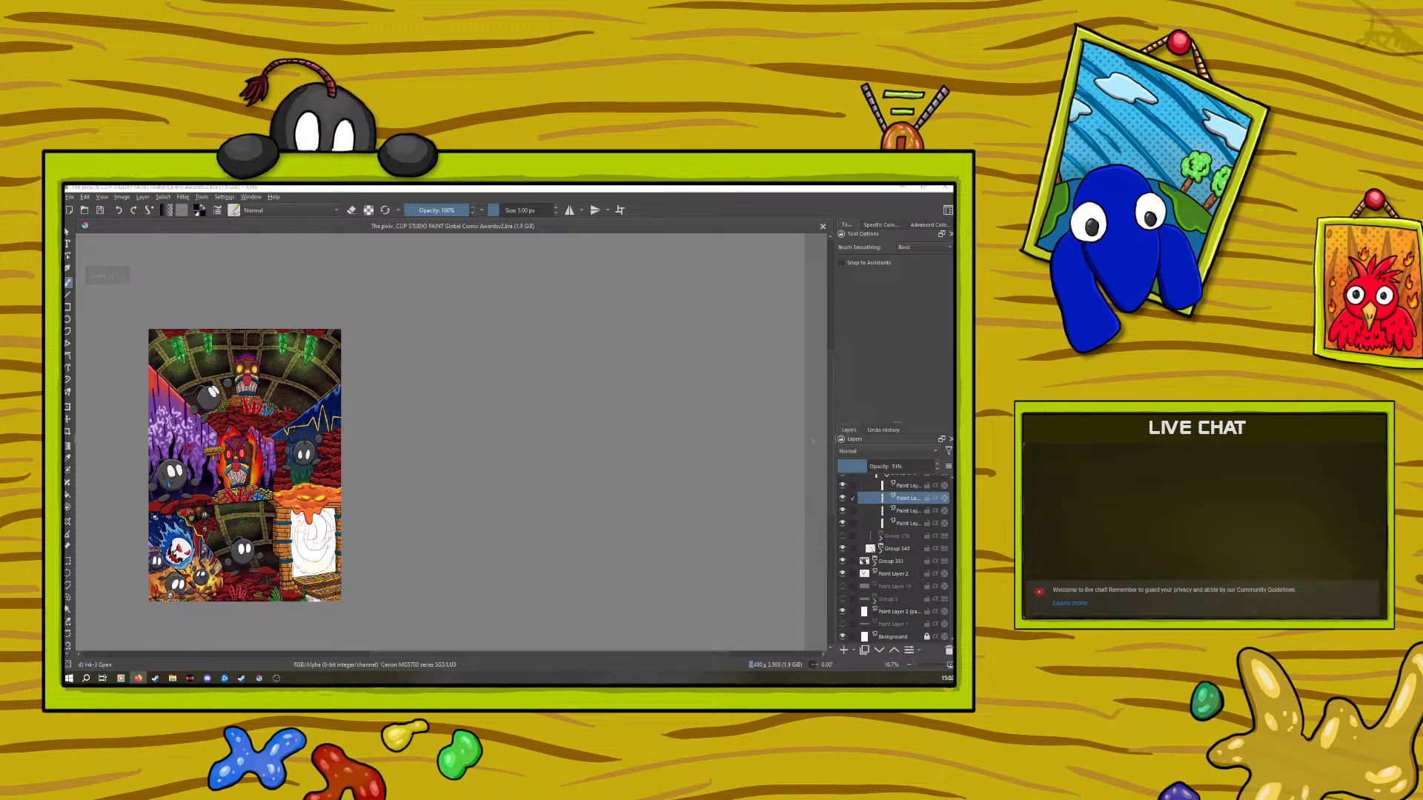
scroll(370, 526, up, 2)
scroll(370, 526, down, 5)
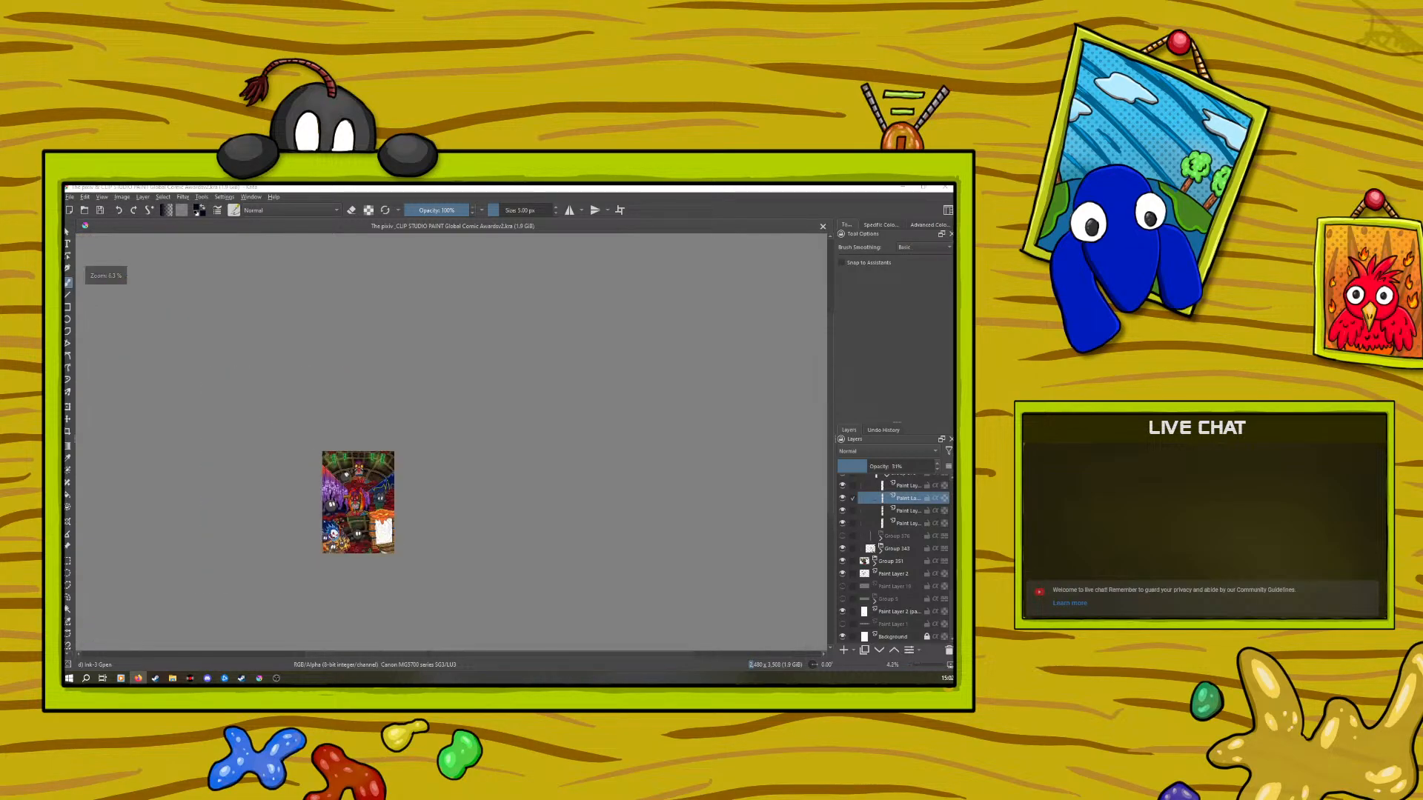
scroll(370, 526, up, 3)
scroll(418, 556, up, 4)
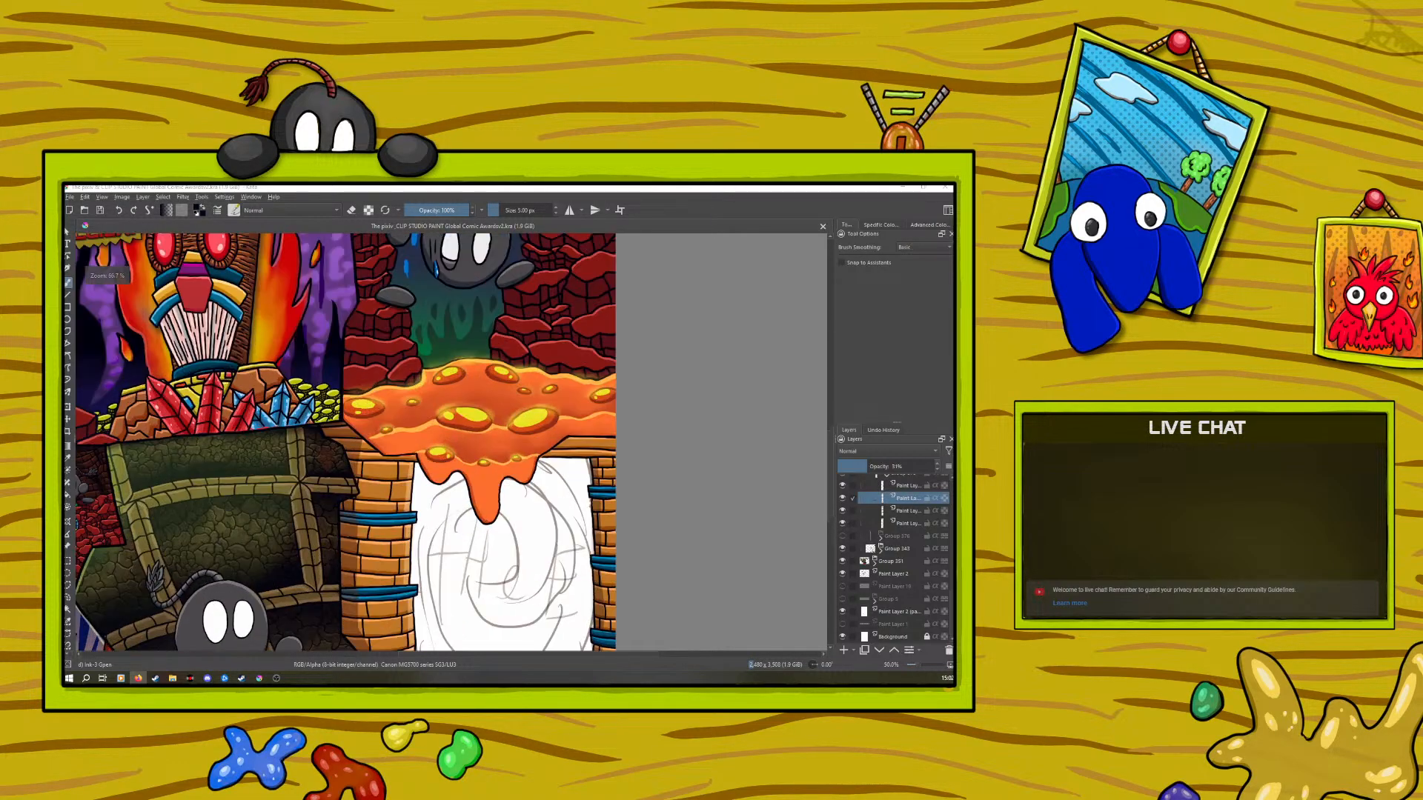
scroll(419, 556, down, 8)
scroll(487, 549, up, 7)
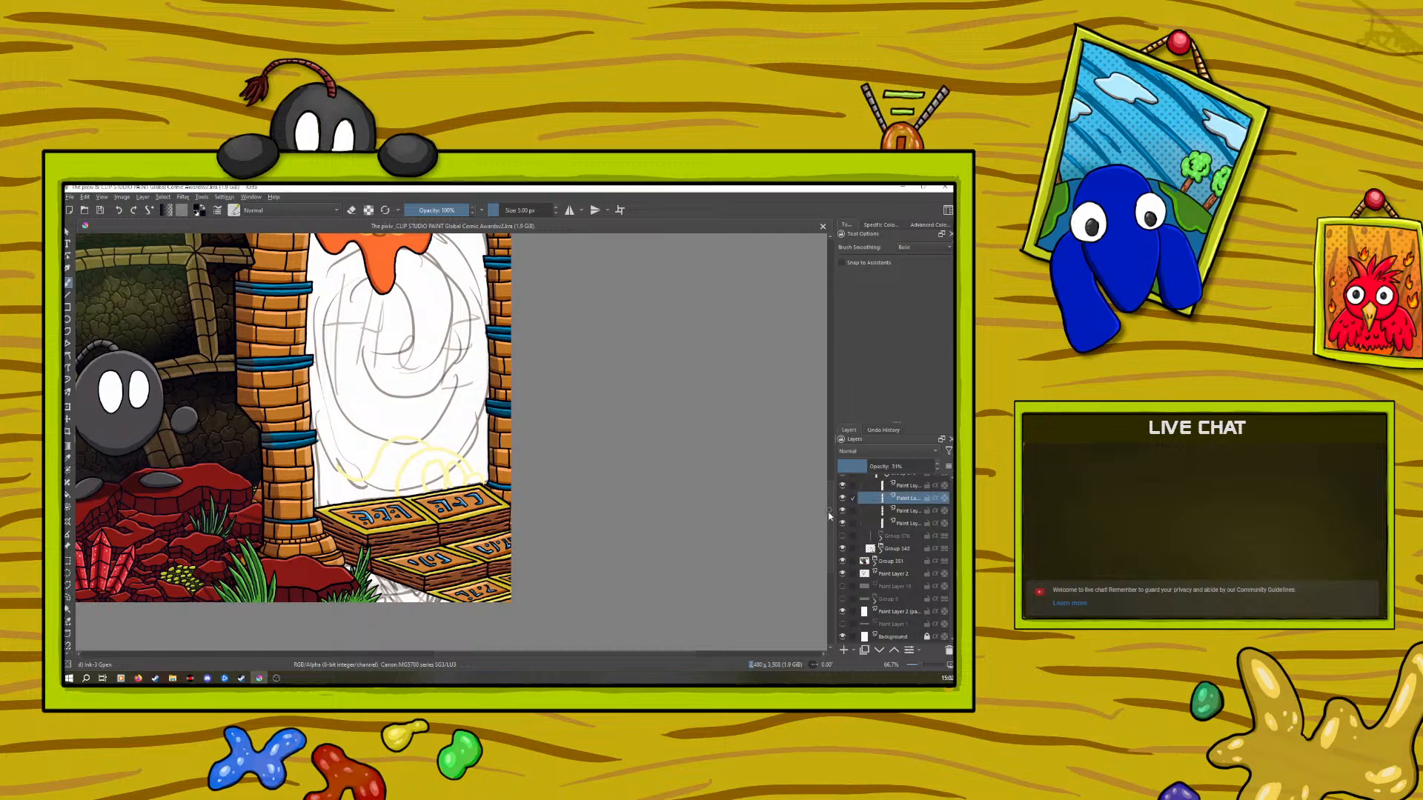
scroll(832, 511, up, 3)
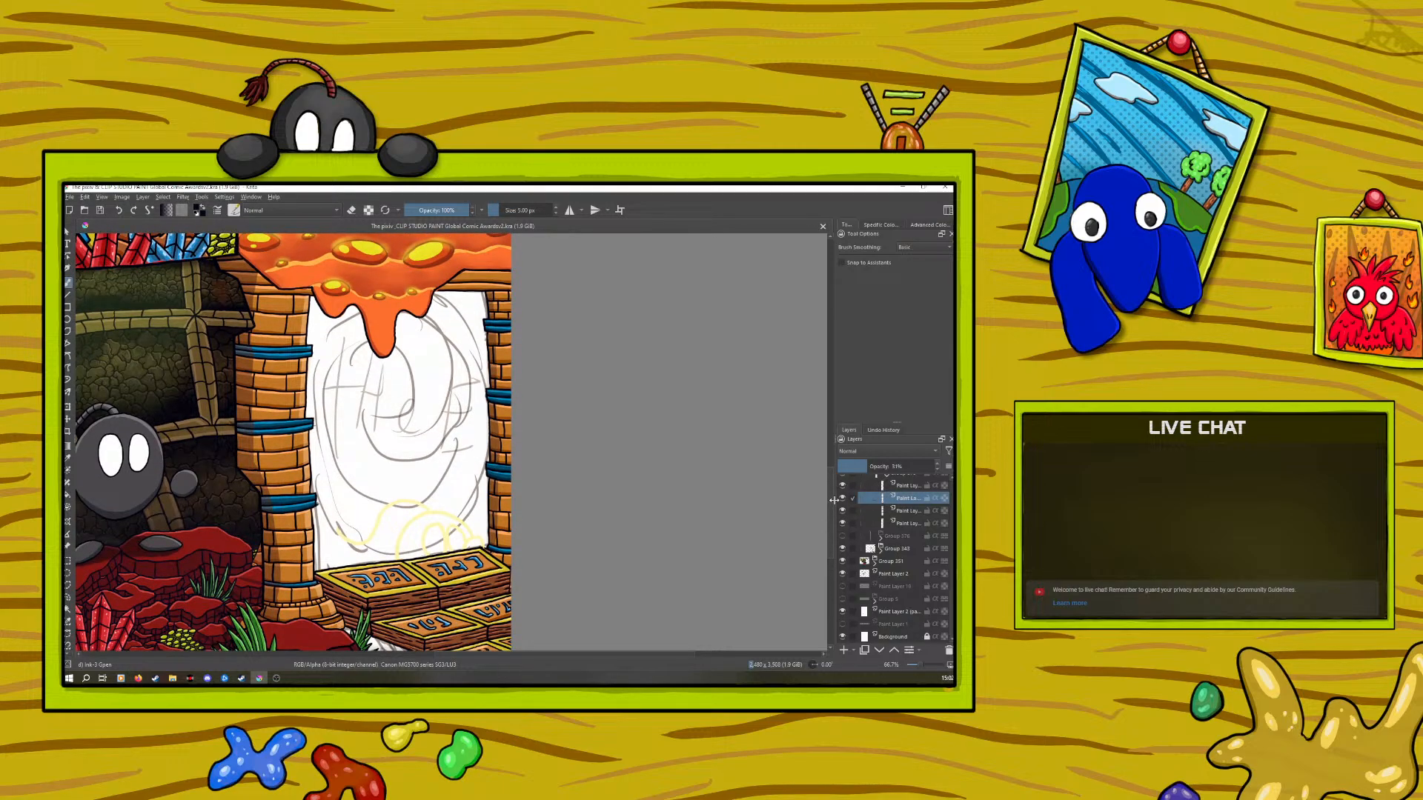
scroll(852, 518, up, 2)
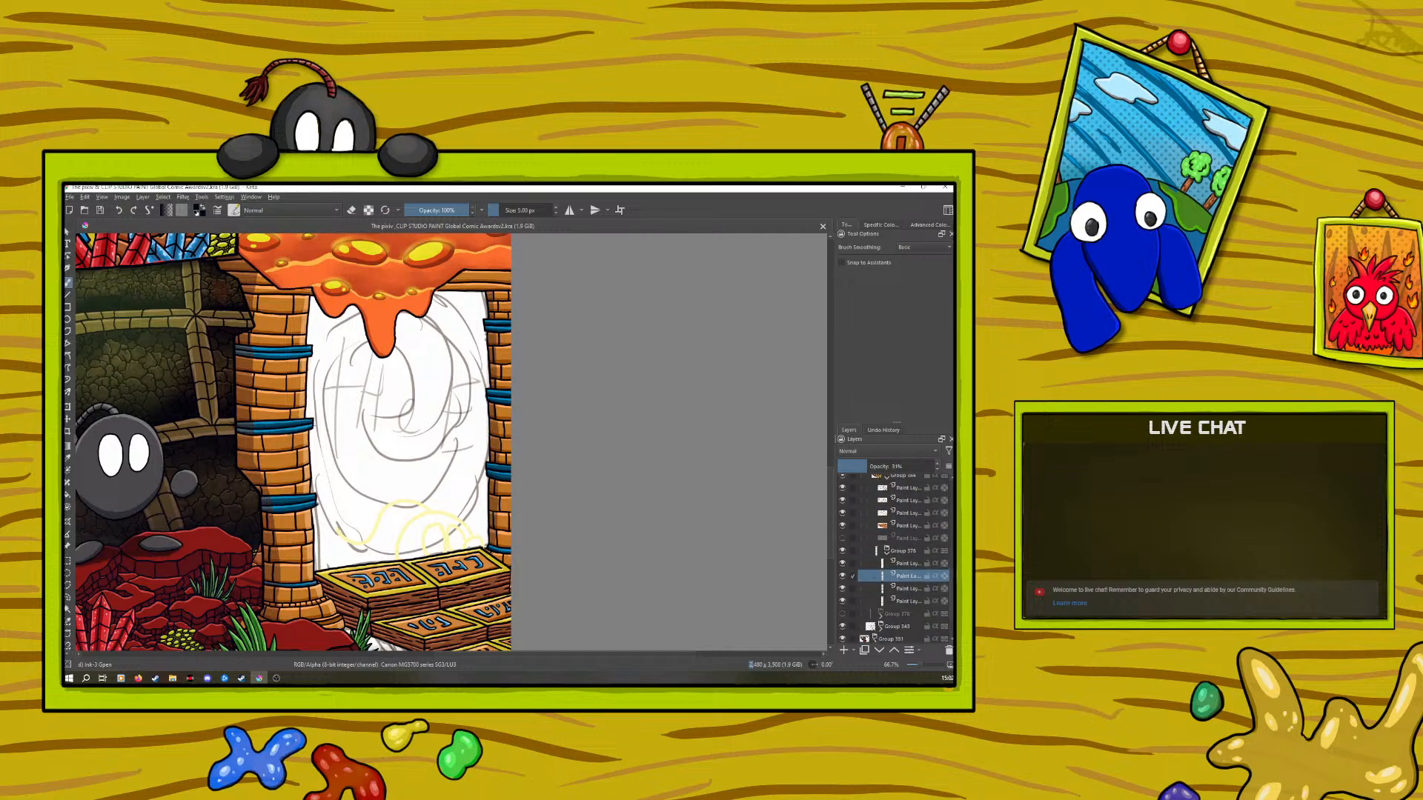
Collapse the doorway panel's expanded layer groups, toggling the visibility of two groups to identify their artwork
click(886, 554)
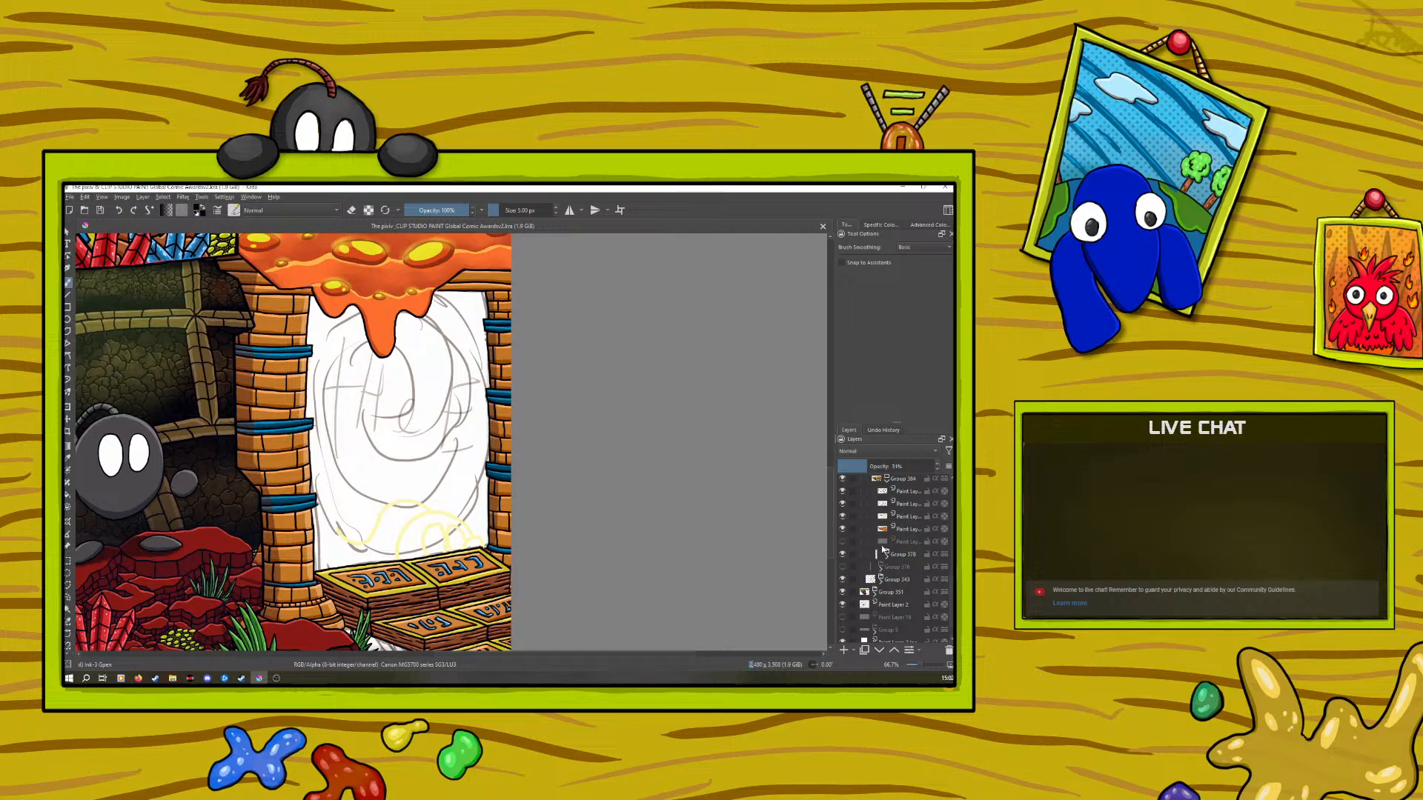
click(842, 479)
click(843, 479)
click(882, 479)
scroll(859, 504, up, 3)
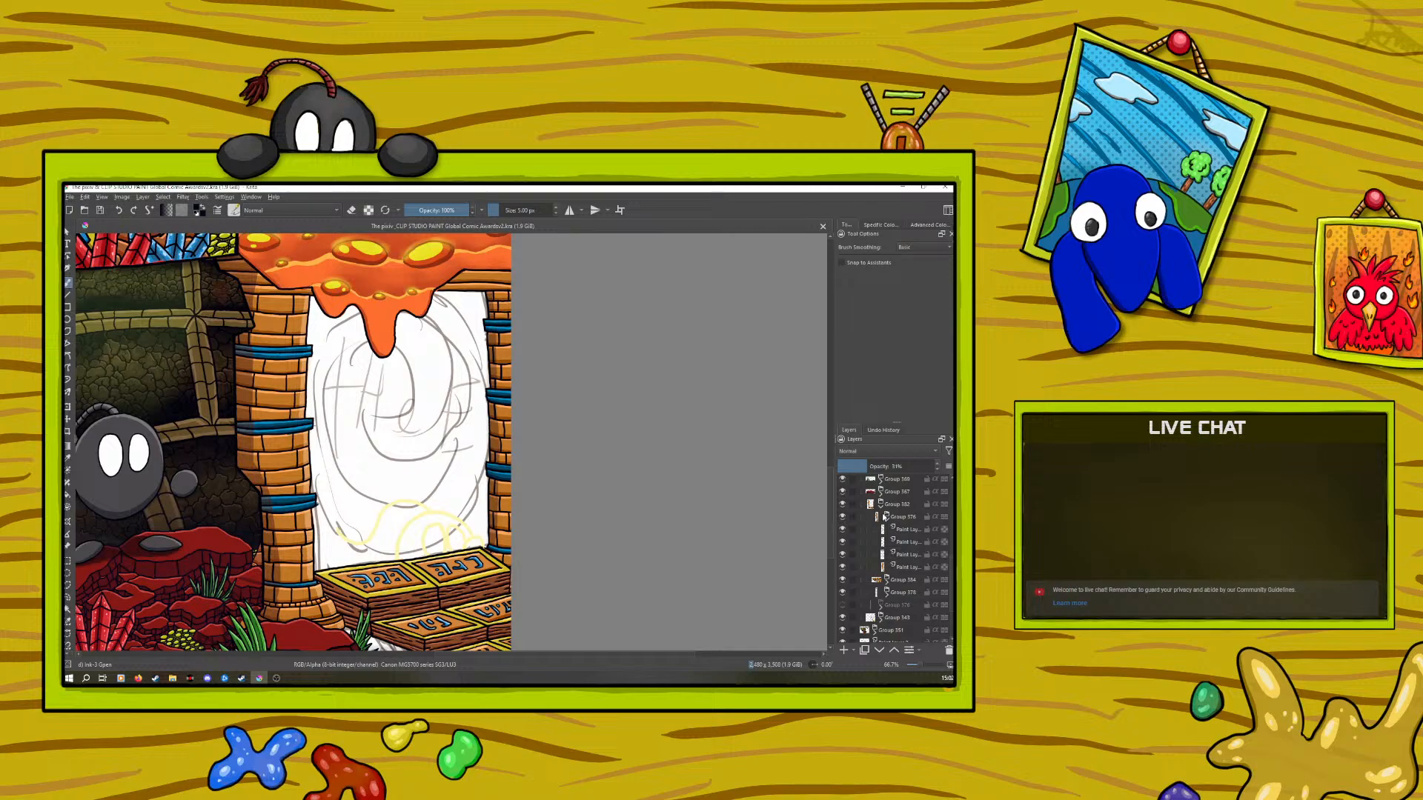
click(882, 516)
click(843, 517)
click(843, 517)
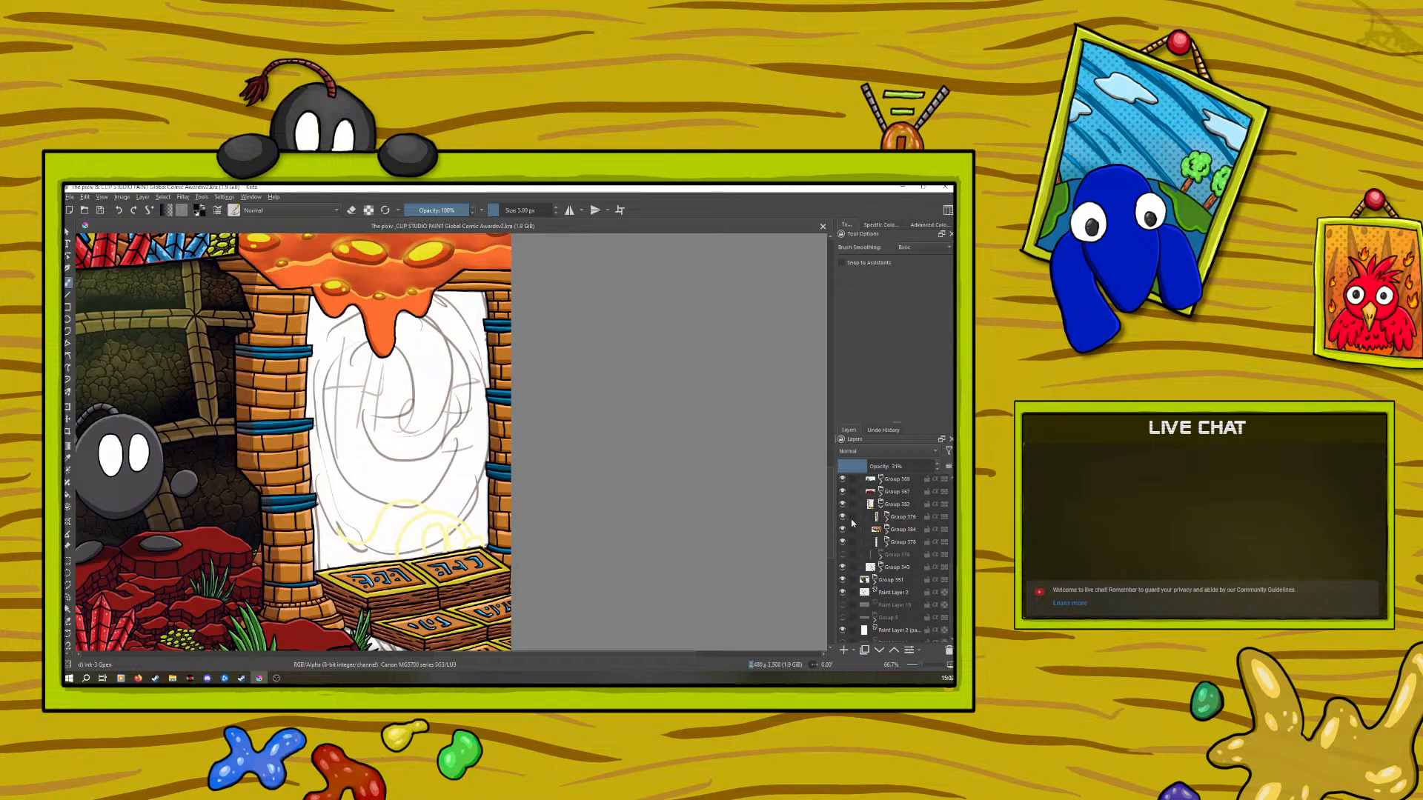
Put the doorway's first collapsed layer group into a new group and move the two groups below it inside
click(903, 518)
right_click(903, 517)
mouse_move(828, 425)
click(793, 427)
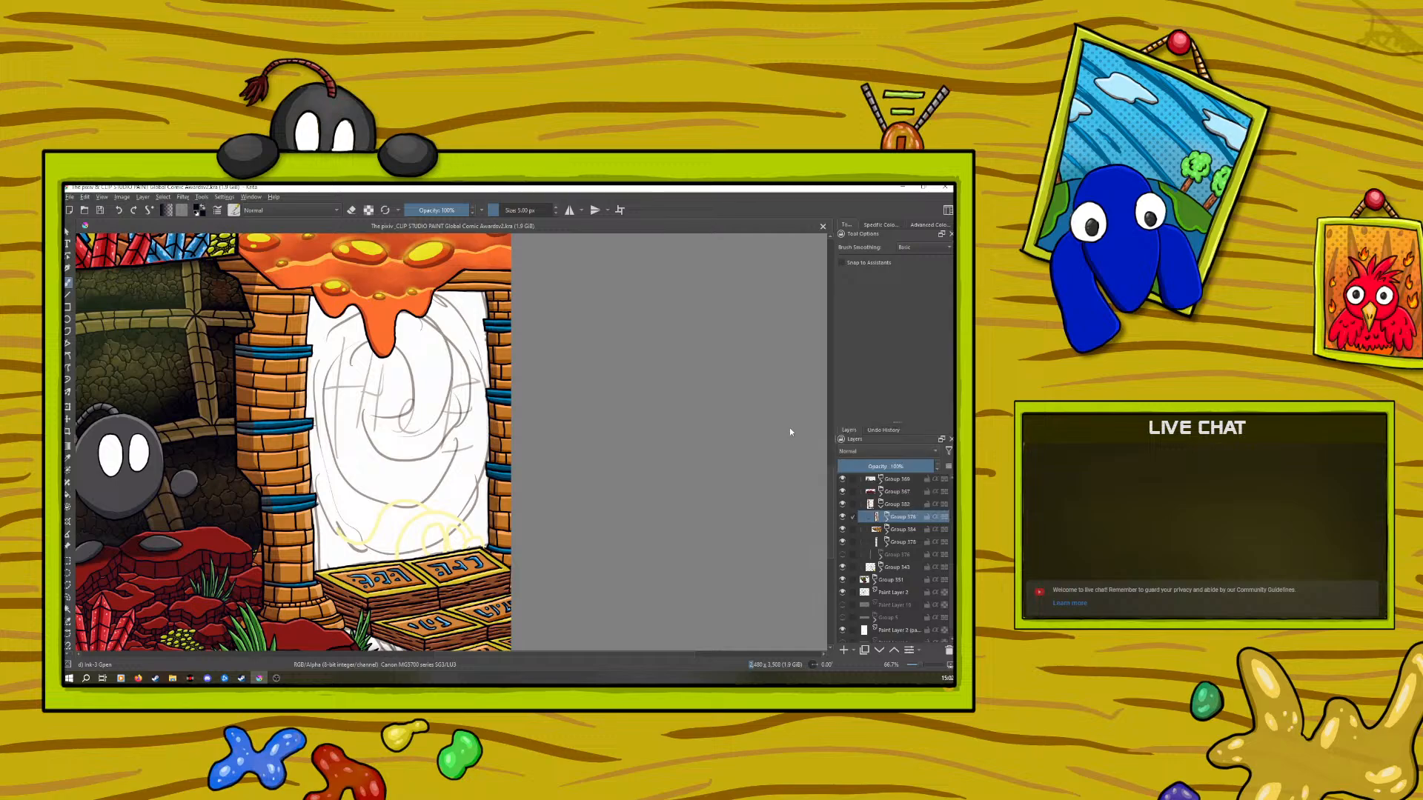
click(894, 542)
click(894, 651)
click(898, 555)
click(893, 651)
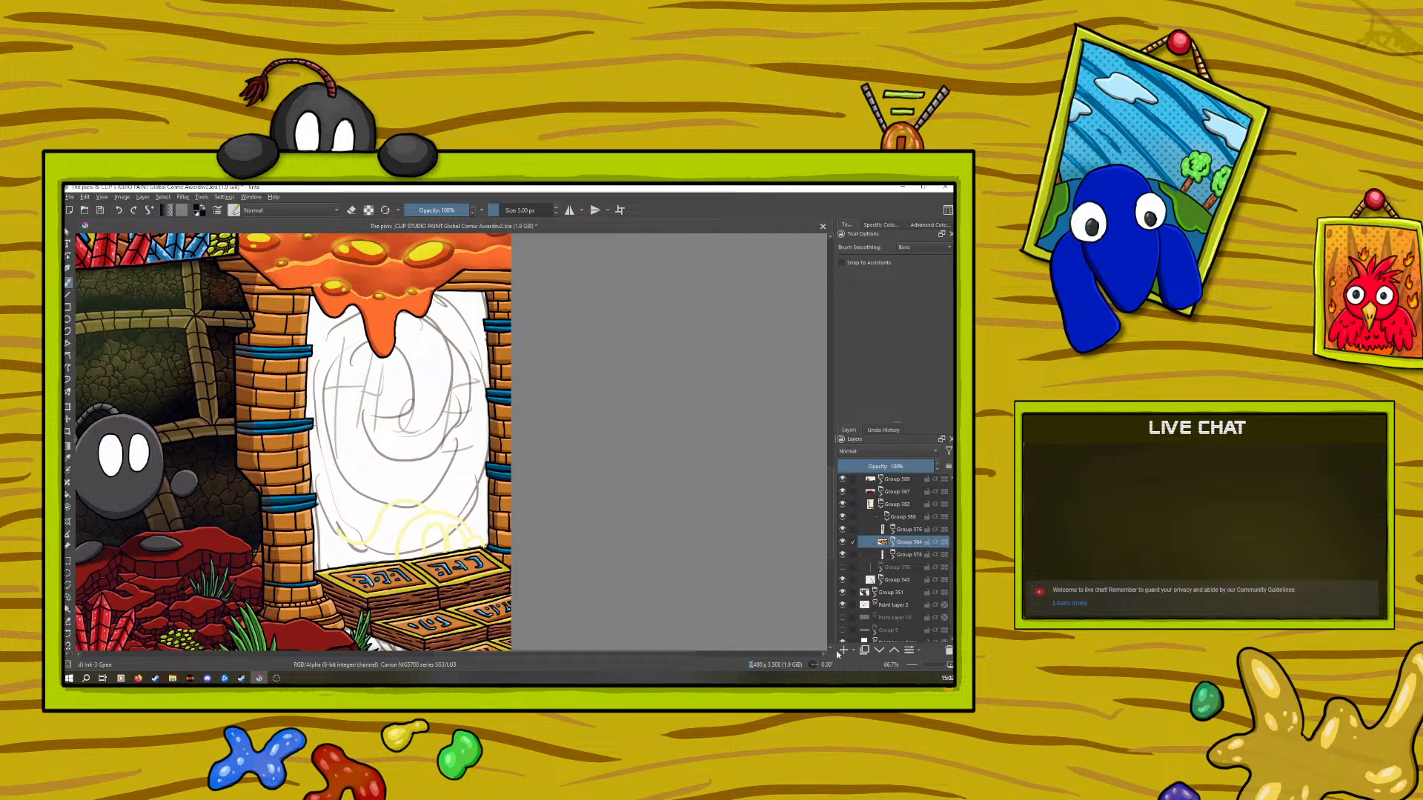
Lower the opacity of the stone steps group and add a new paint layer in its own group above it
drag(886, 466, 852, 461)
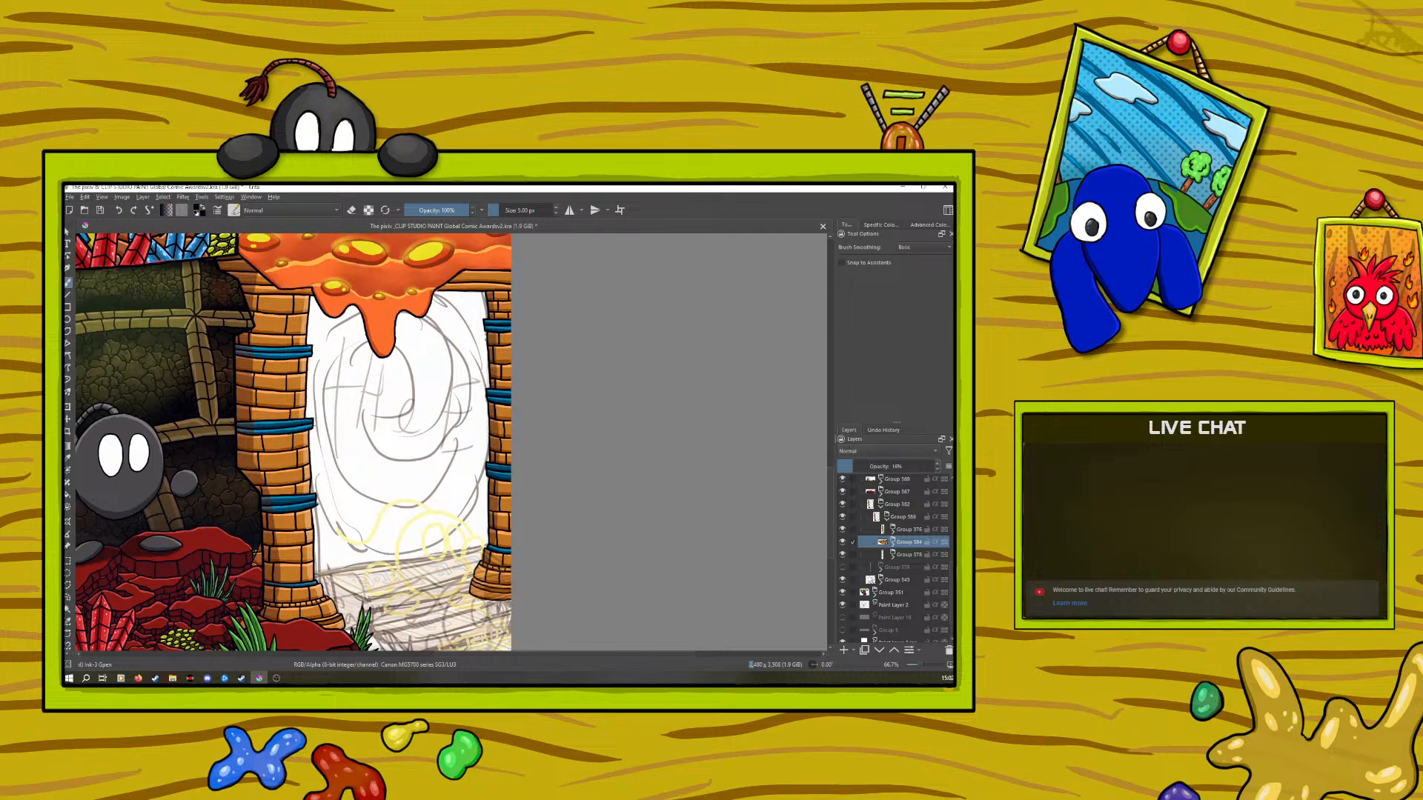
click(844, 650)
right_click(881, 544)
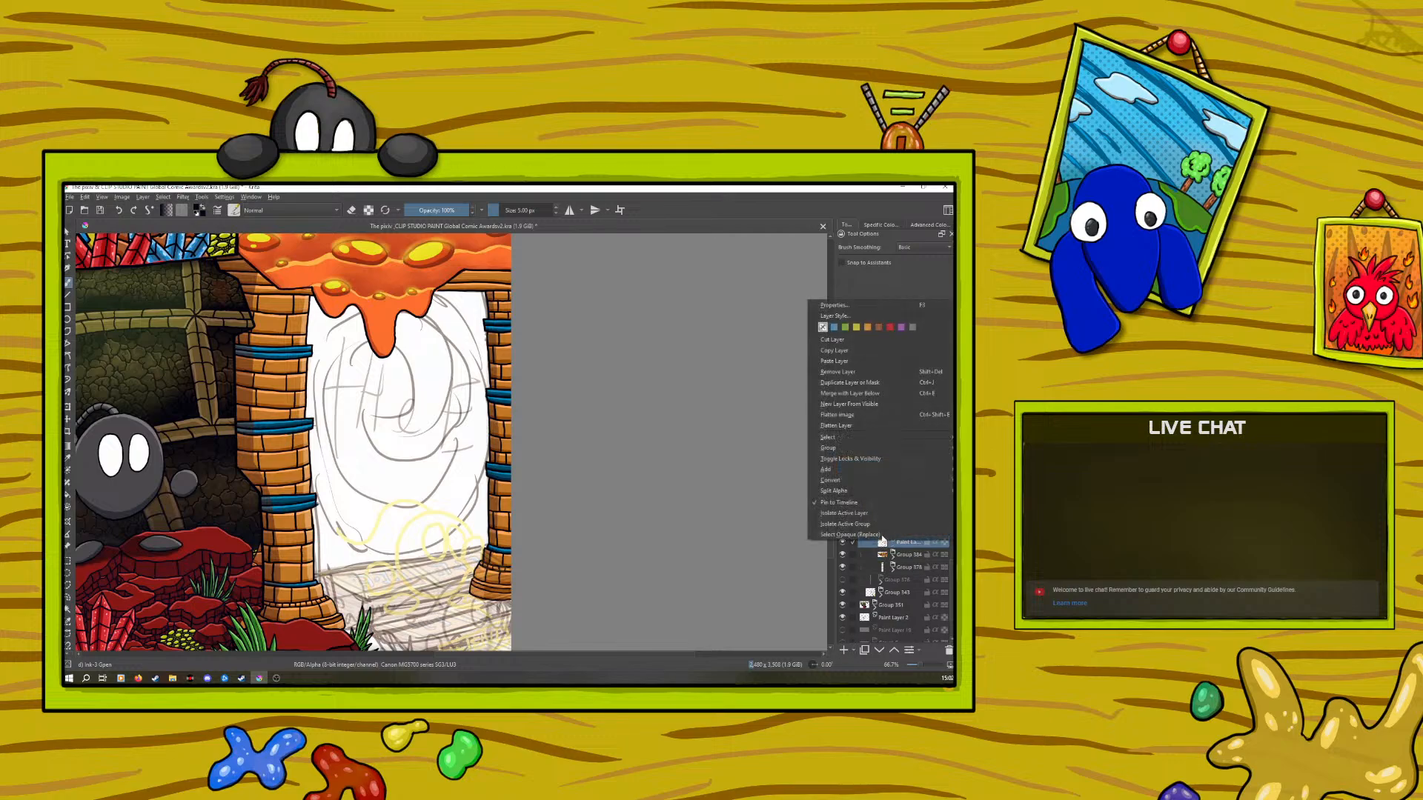
click(798, 448)
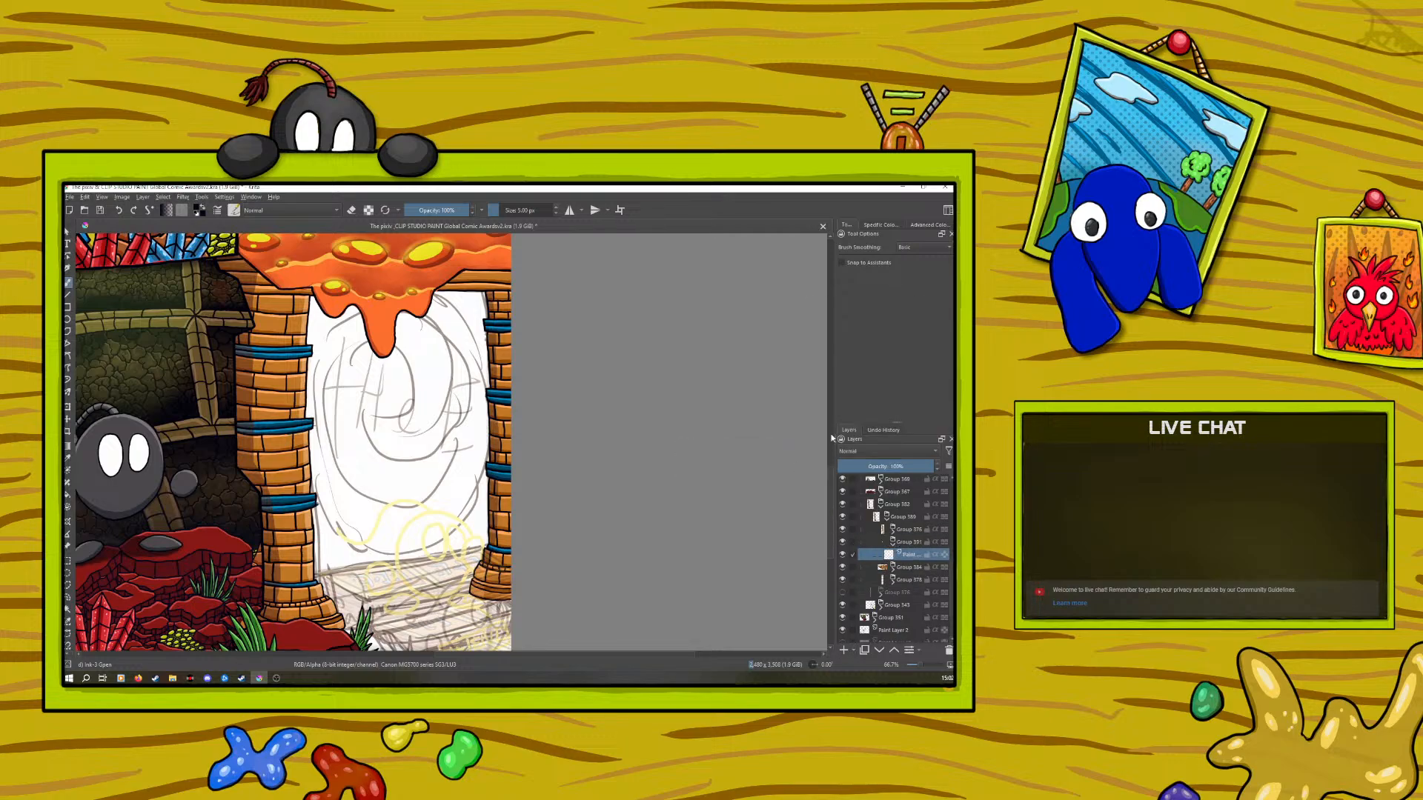
Enlarge the brush and ink the small bomb character's body, eyes, hands, feet and fuse in black over the yellow sketch
scroll(830, 464, down, 3)
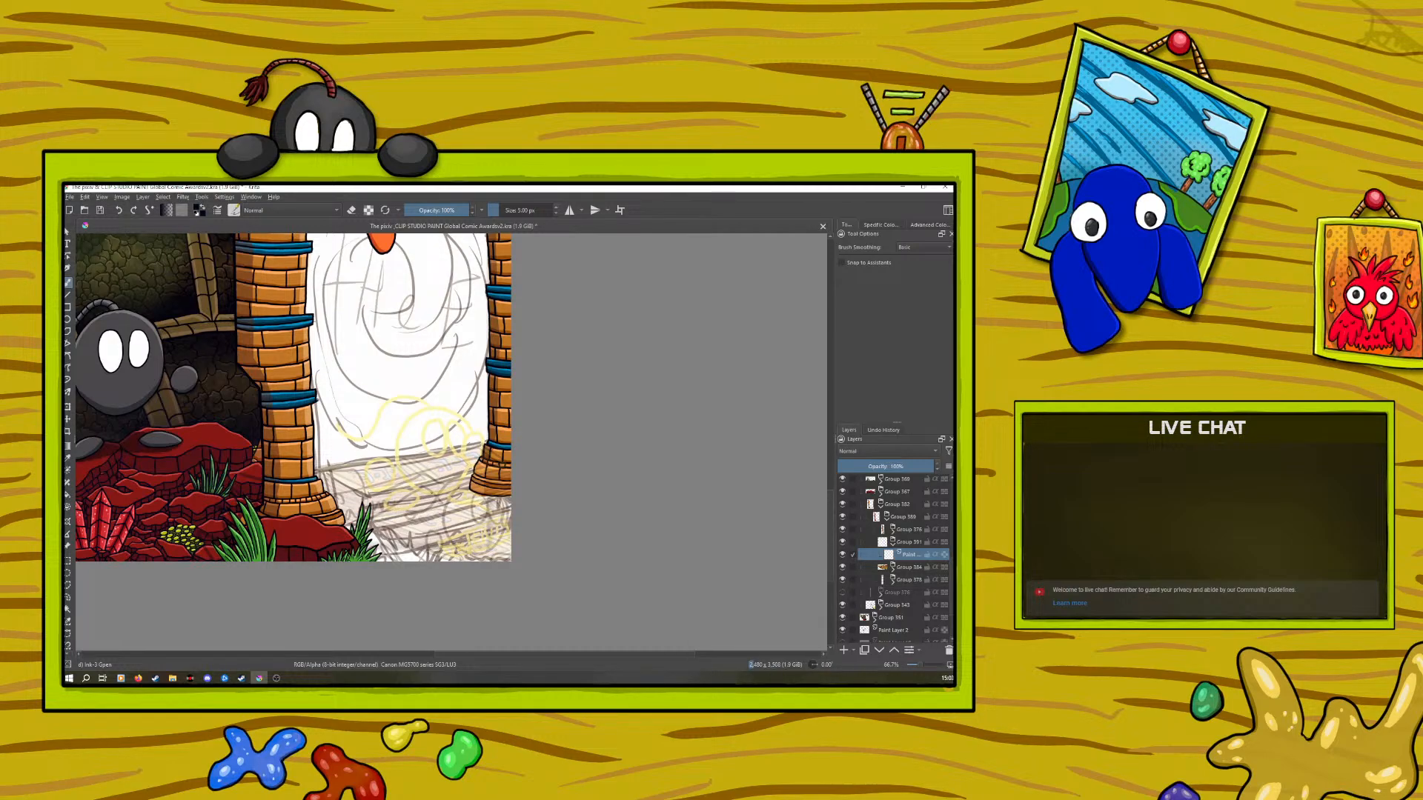
right_click(430, 439)
click(501, 209)
drag(502, 210, 504, 209)
drag(404, 491, 388, 498)
drag(442, 408, 460, 414)
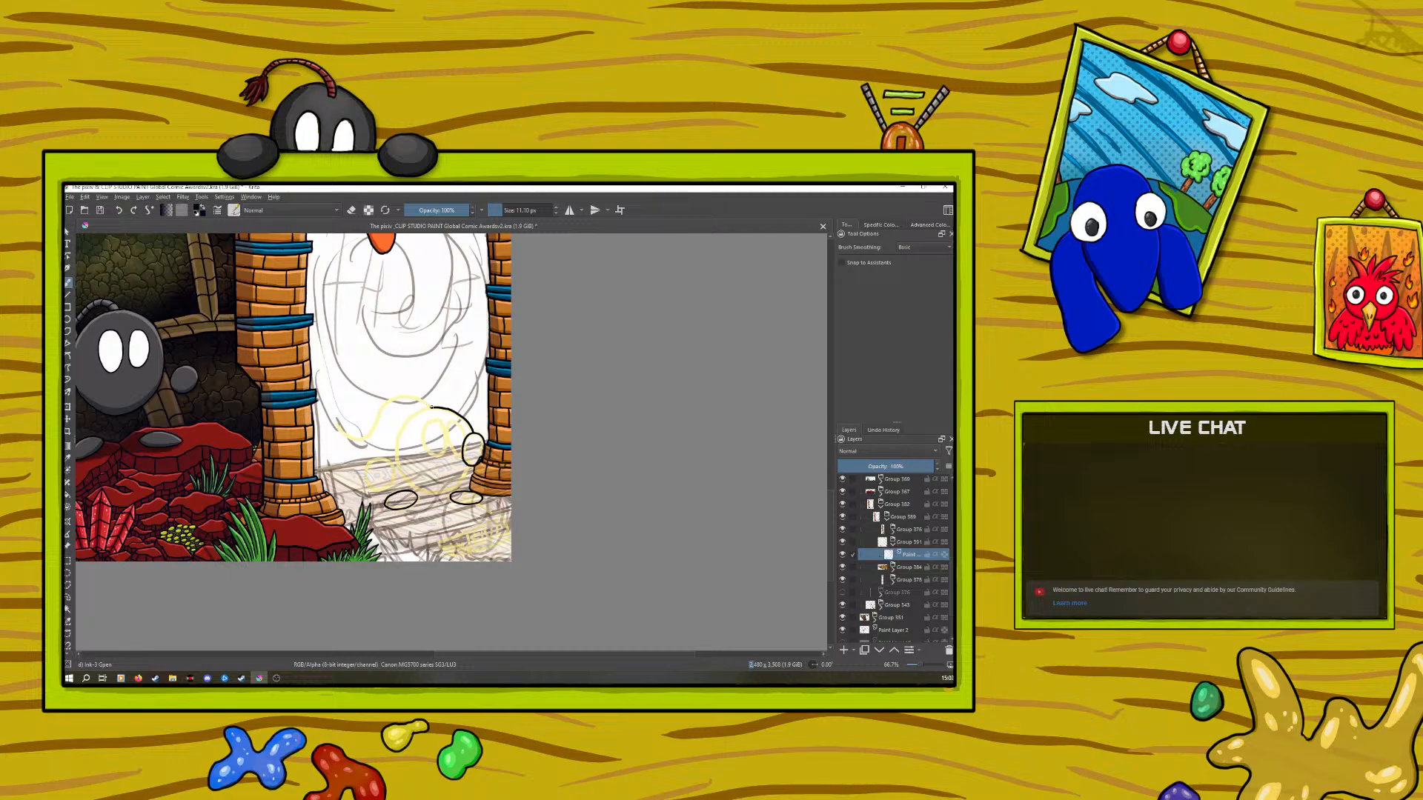
mouse_move(407, 425)
mouse_down()
mouse_move(397, 458)
mouse_move(412, 484)
mouse_up()
click(117, 211)
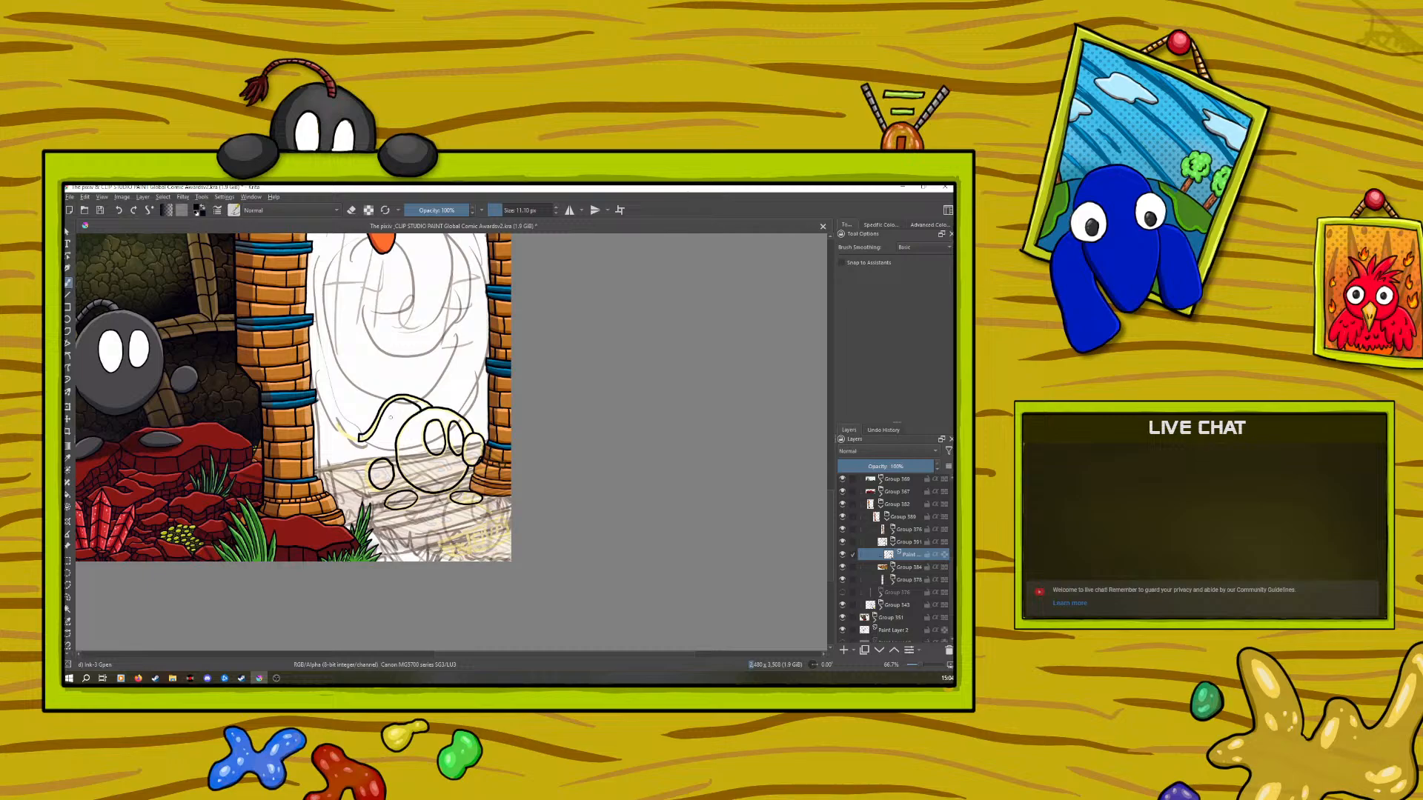
click(118, 211)
Ink the frayed tip of the bomb character's rope fuse, cleaning up stray line ends with the eraser
right_click(270, 489)
drag(270, 406, 309, 414)
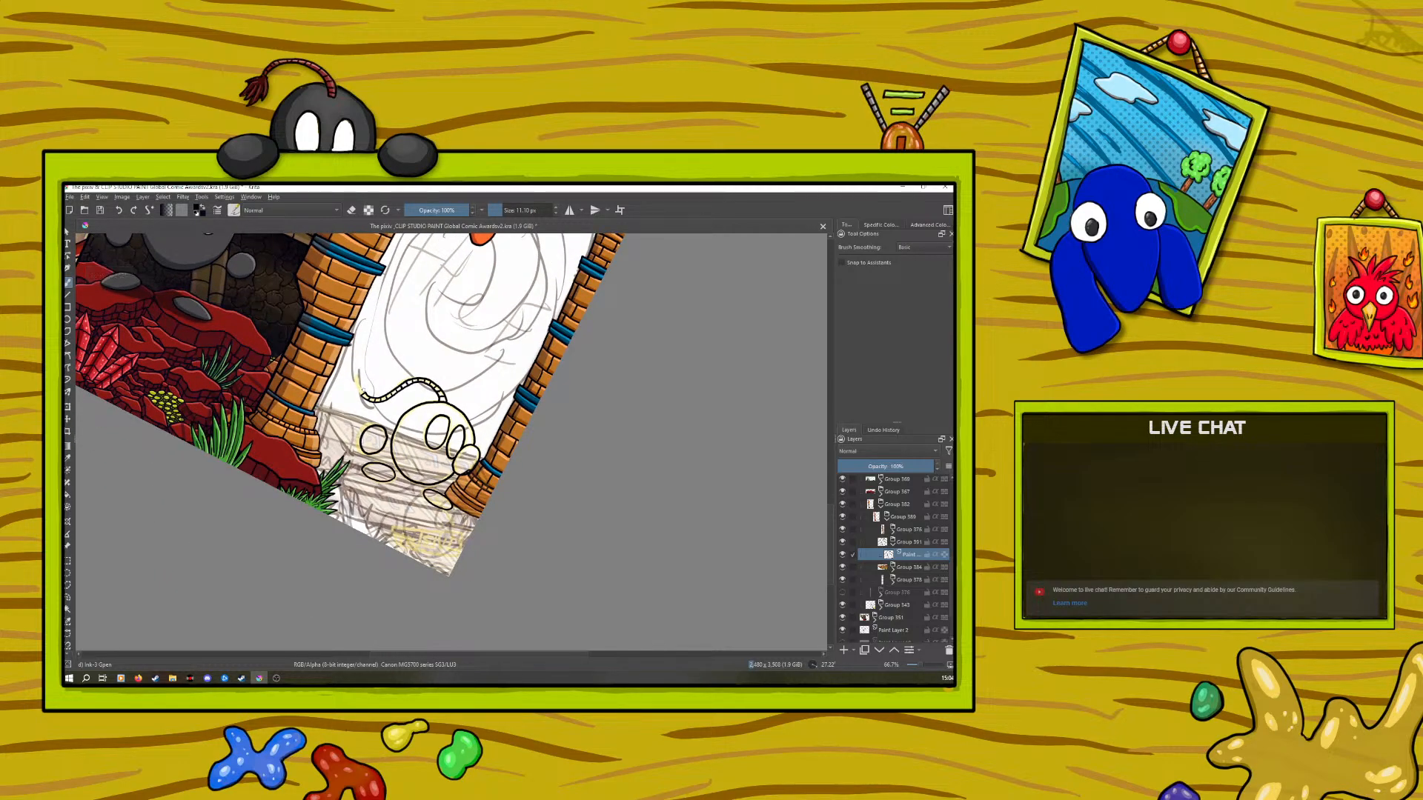
key(e)
click(352, 210)
drag(347, 375, 351, 390)
drag(351, 384, 359, 395)
Add a paint layer below the line art and fill the bomb character's body, hands and feet with sampled dark grey
click(845, 651)
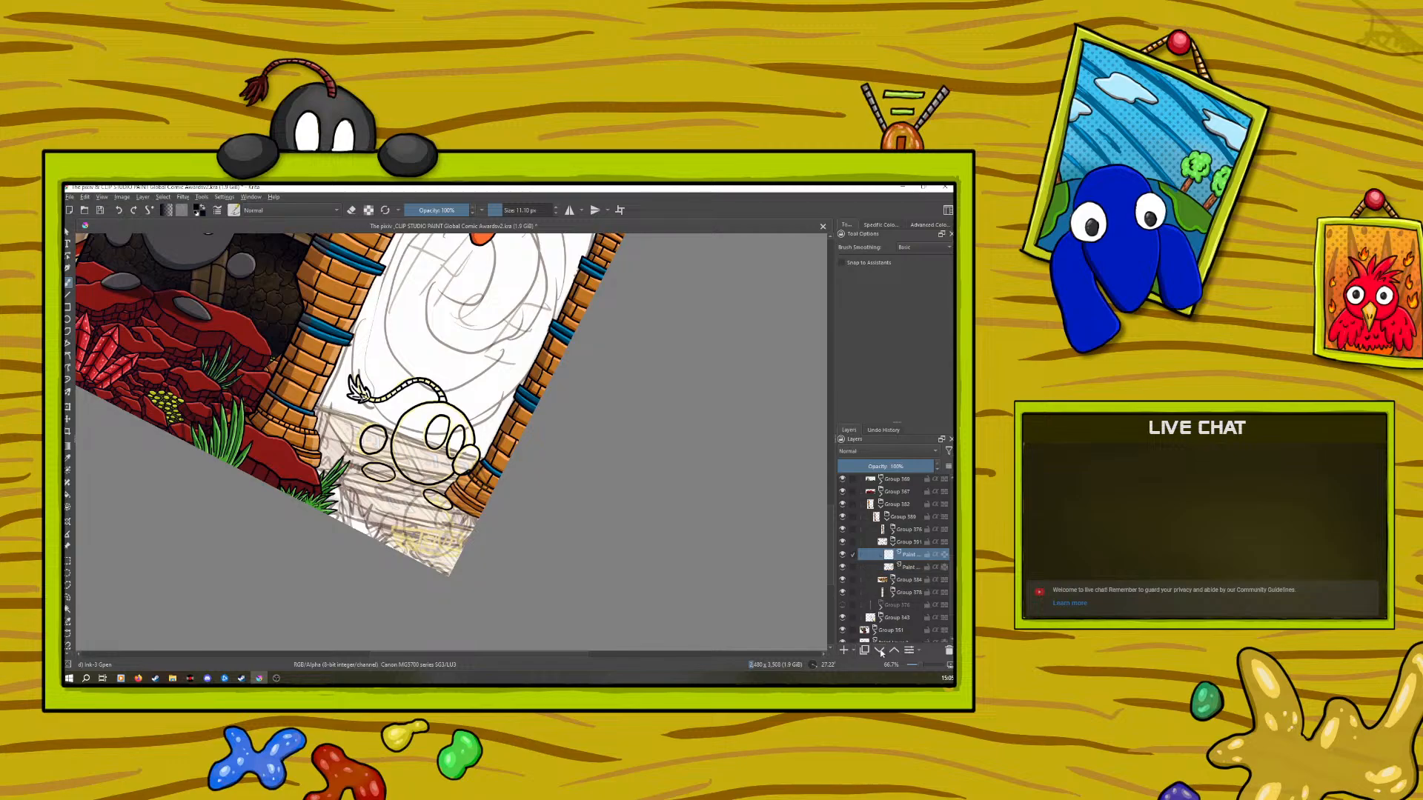
click(68, 457)
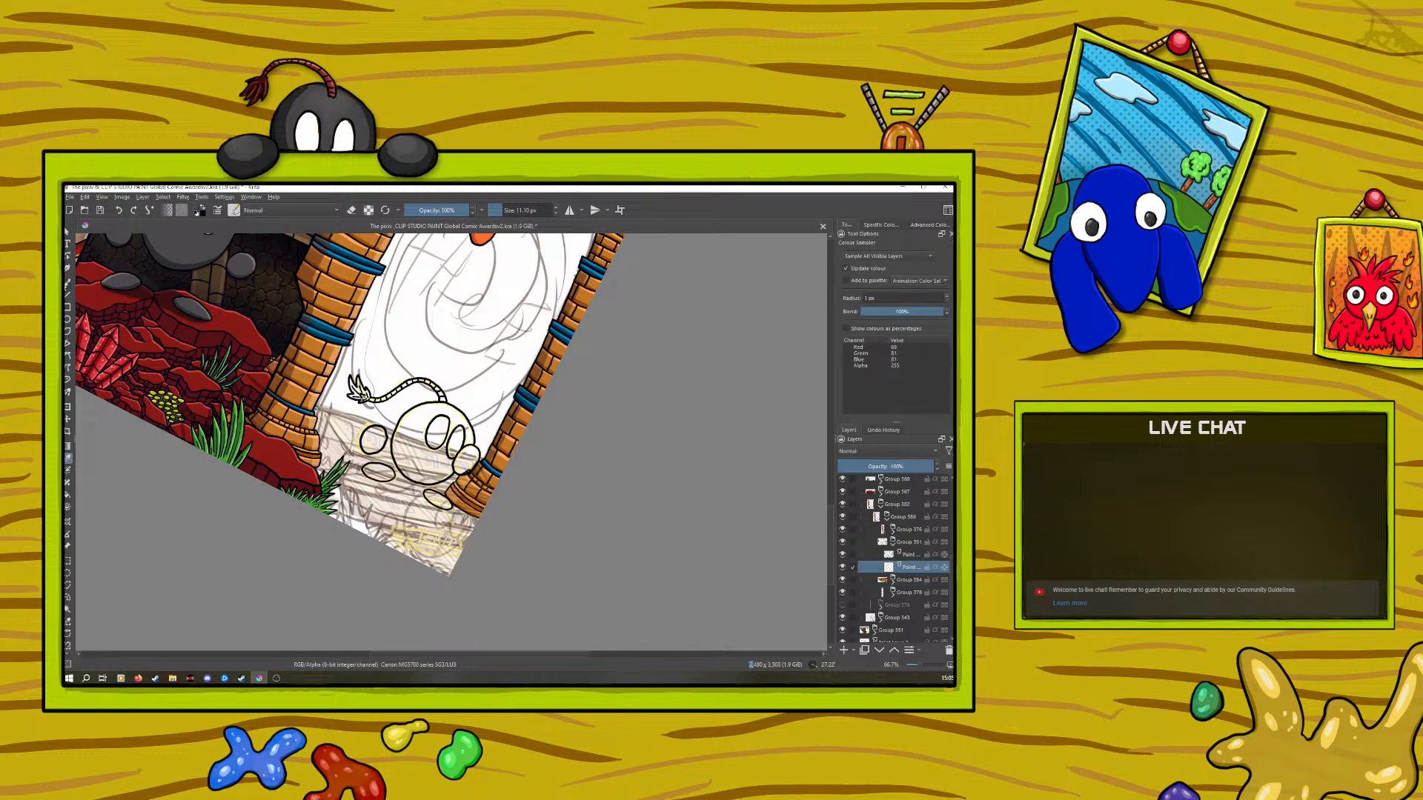
key(b)
mouse_move(415, 434)
mouse_down()
mouse_move(447, 419)
mouse_move(455, 465)
mouse_move(470, 465)
mouse_move(454, 412)
mouse_move(413, 412)
mouse_move(397, 438)
mouse_move(397, 463)
mouse_move(428, 445)
mouse_move(414, 474)
mouse_move(452, 468)
mouse_move(447, 505)
mouse_move(363, 473)
mouse_move(377, 430)
mouse_move(363, 430)
mouse_move(391, 526)
mouse_up()
Paint the bomb character's rope fuse and frayed tip with the dark fill colour
right_click(314, 496)
click(501, 262)
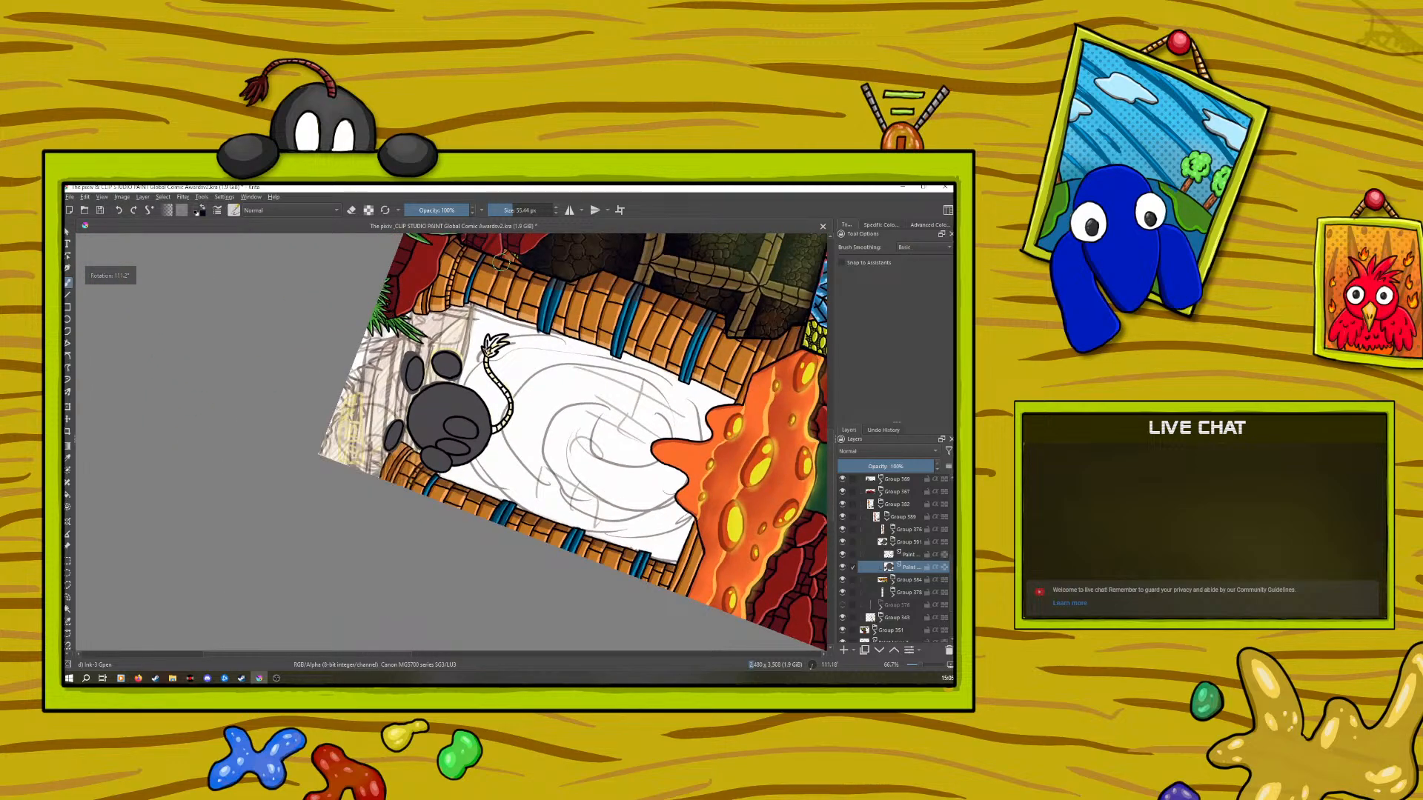
mouse_move(488, 352)
mouse_down()
mouse_move(510, 404)
mouse_move(490, 423)
mouse_up()
mouse_move(489, 349)
mouse_down()
mouse_move(505, 339)
mouse_move(489, 348)
mouse_up()
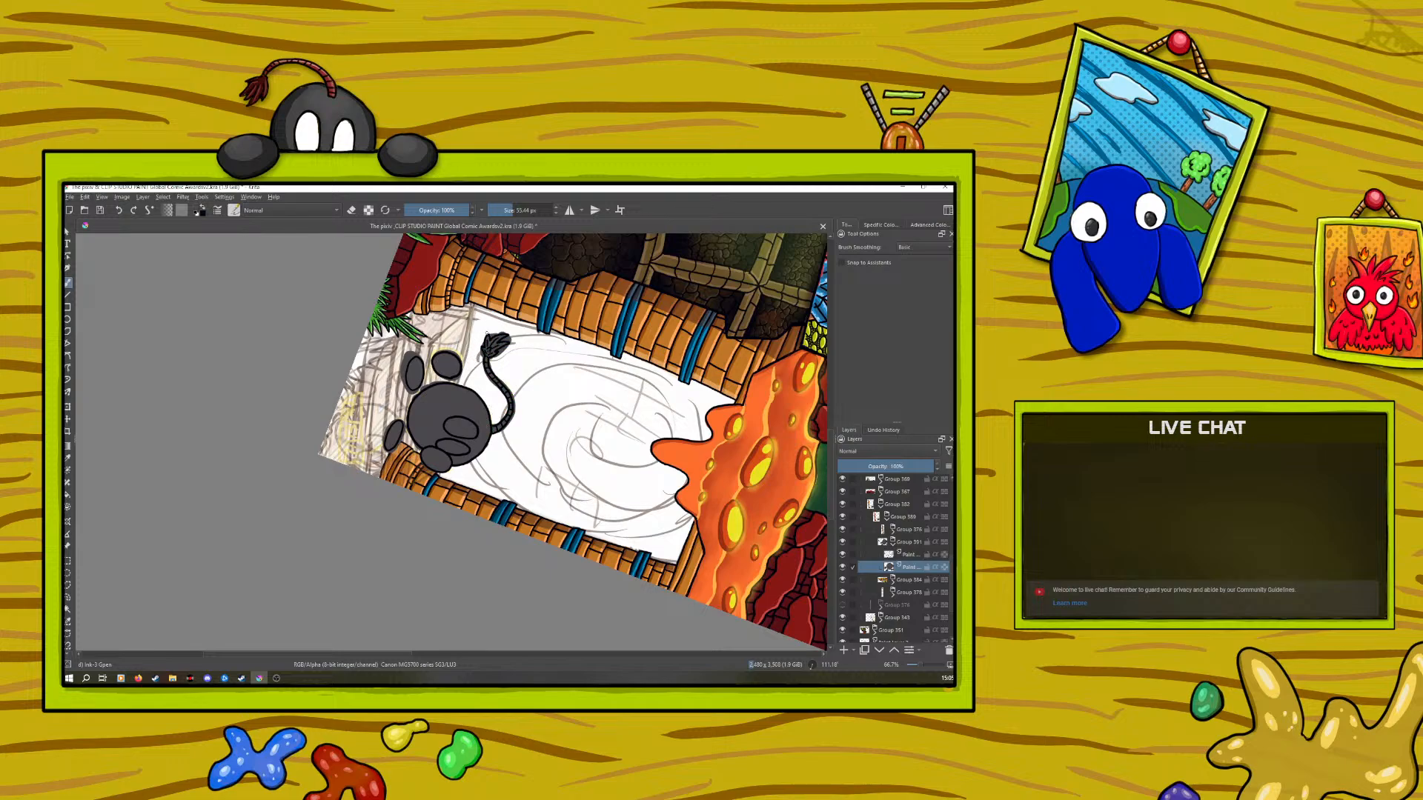
Erase the fill that spills outside the bomb character's outlines using a smaller eraser
key(e)
drag(510, 210, 501, 210)
right_click(323, 524)
drag(400, 557, 308, 448)
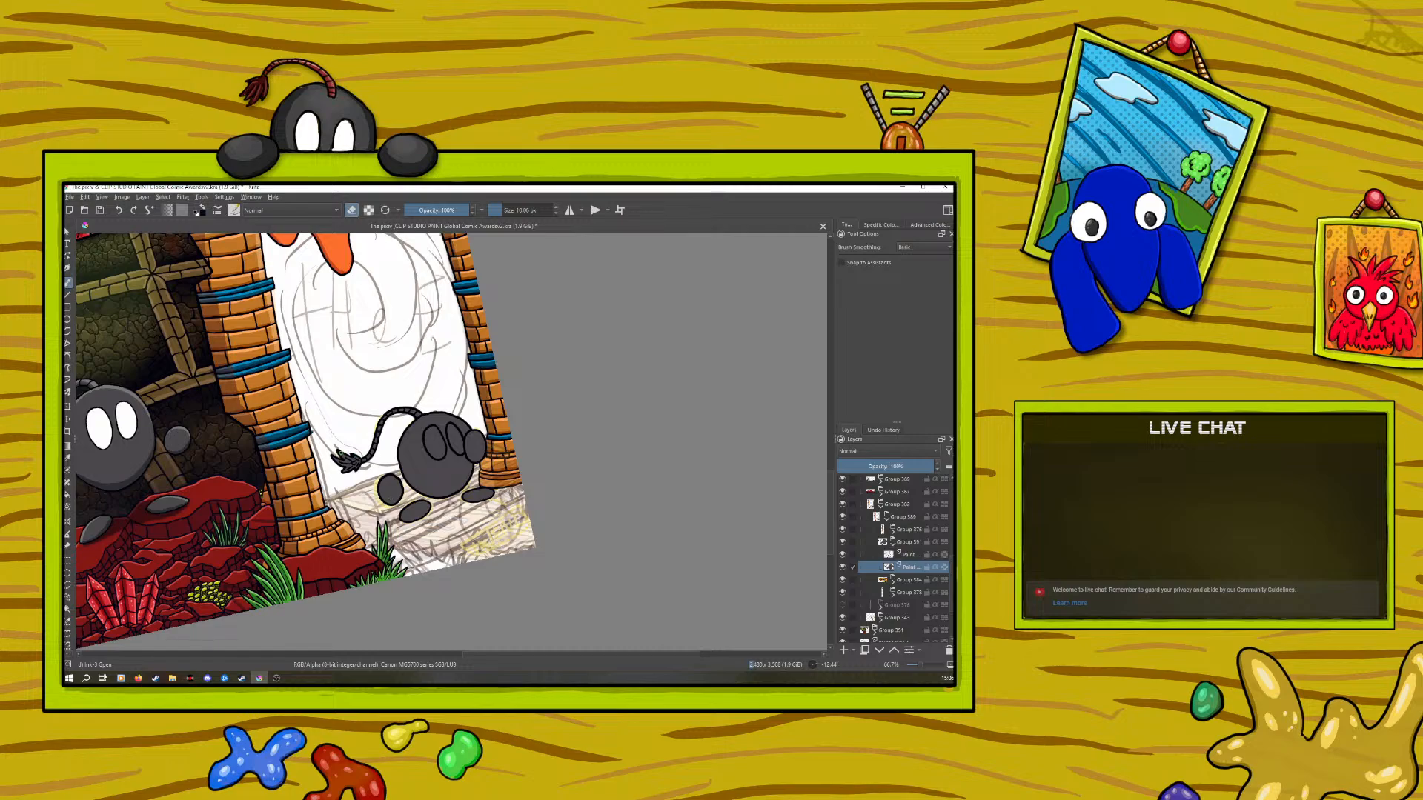
Sample the shadow colour from the finished bomb character and shade the edges of the new character's body and limbs
click(69, 463)
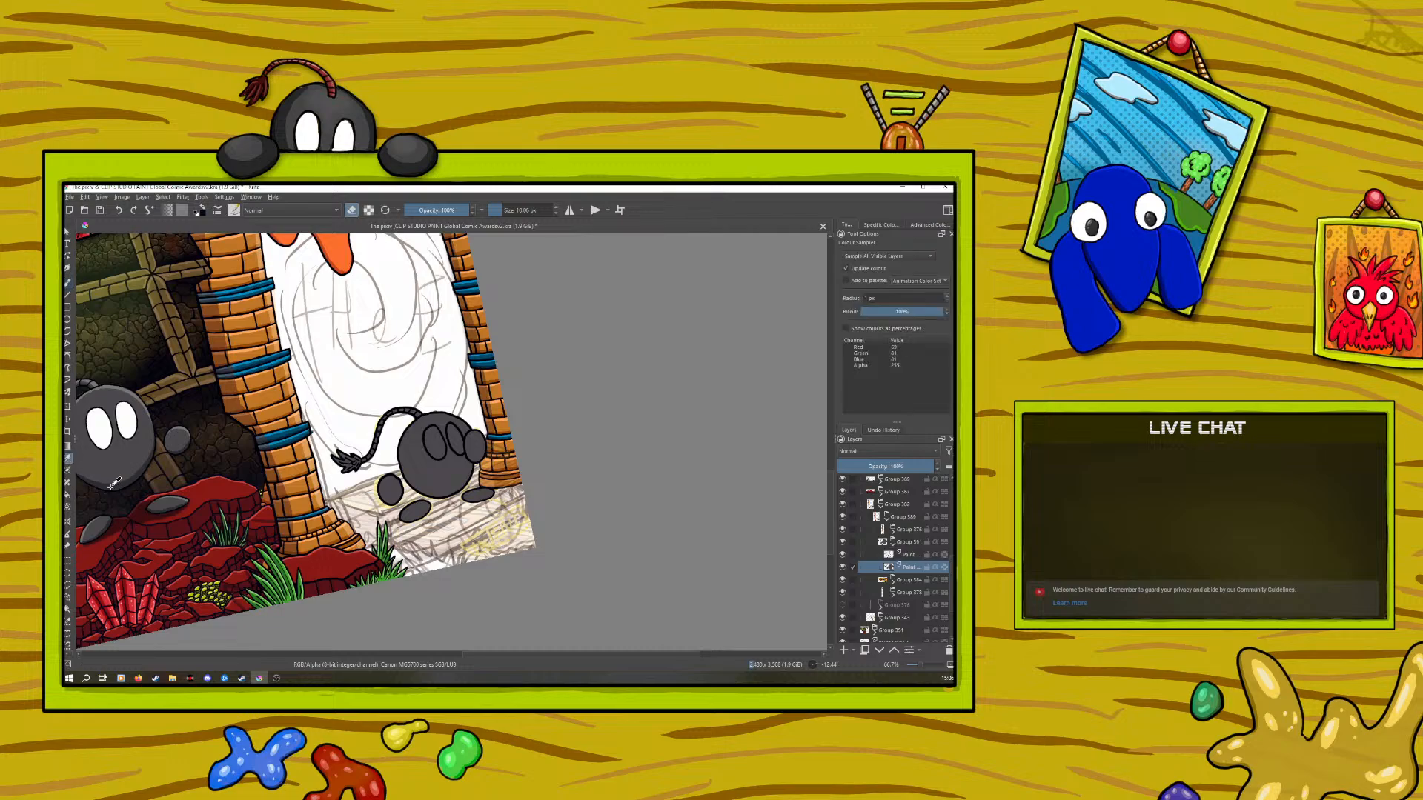
key(b)
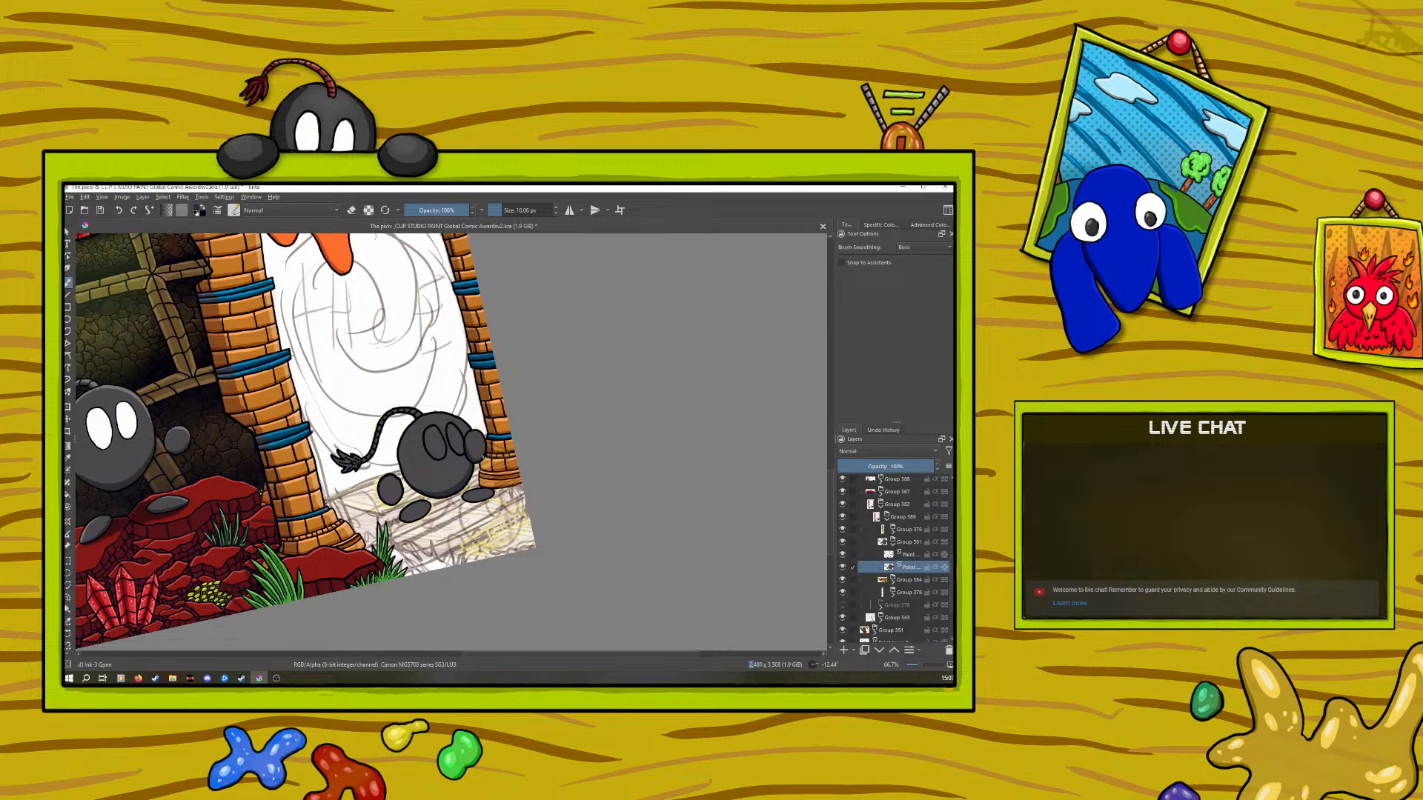
click(117, 210)
click(117, 210)
right_click(339, 497)
drag(320, 412, 356, 411)
right_click(356, 412)
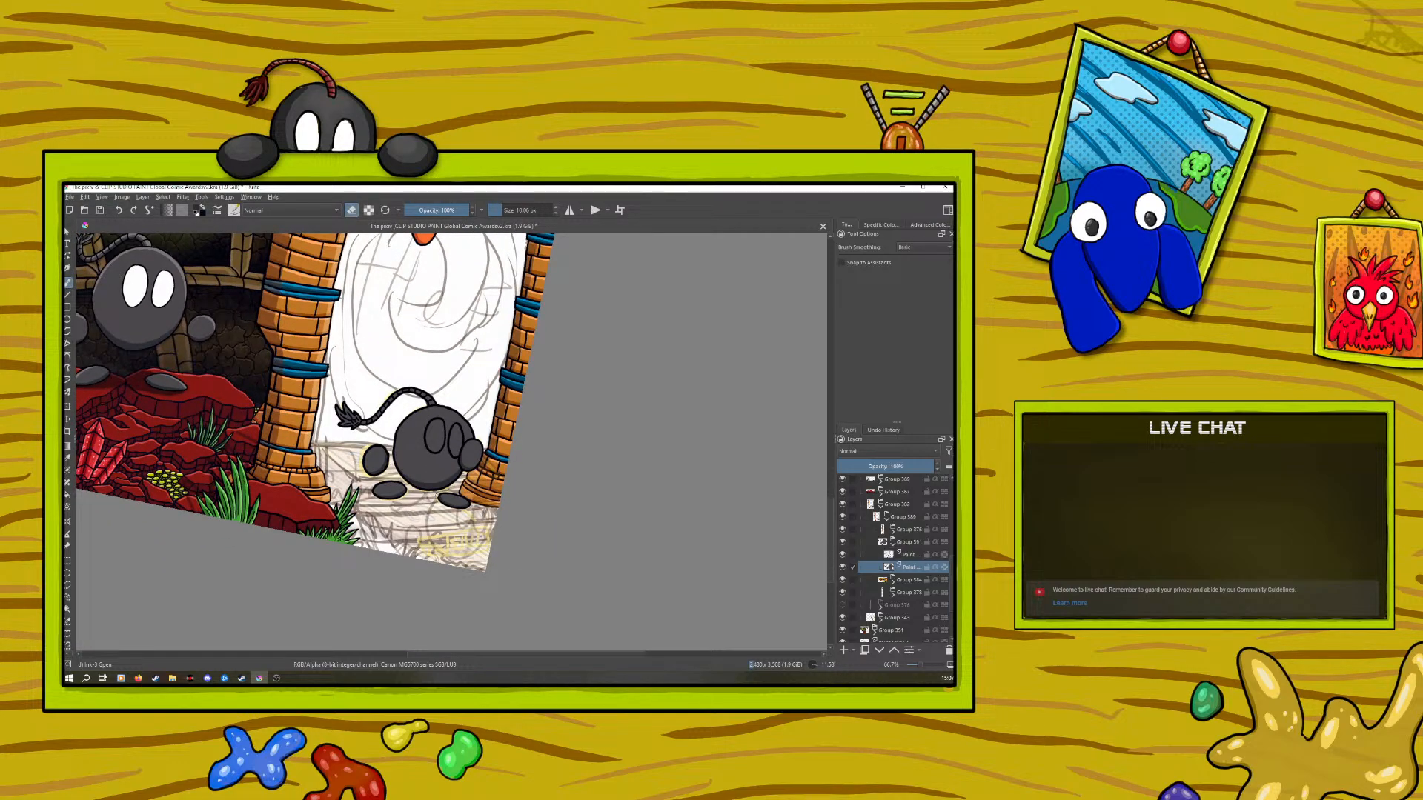
right_click(387, 433)
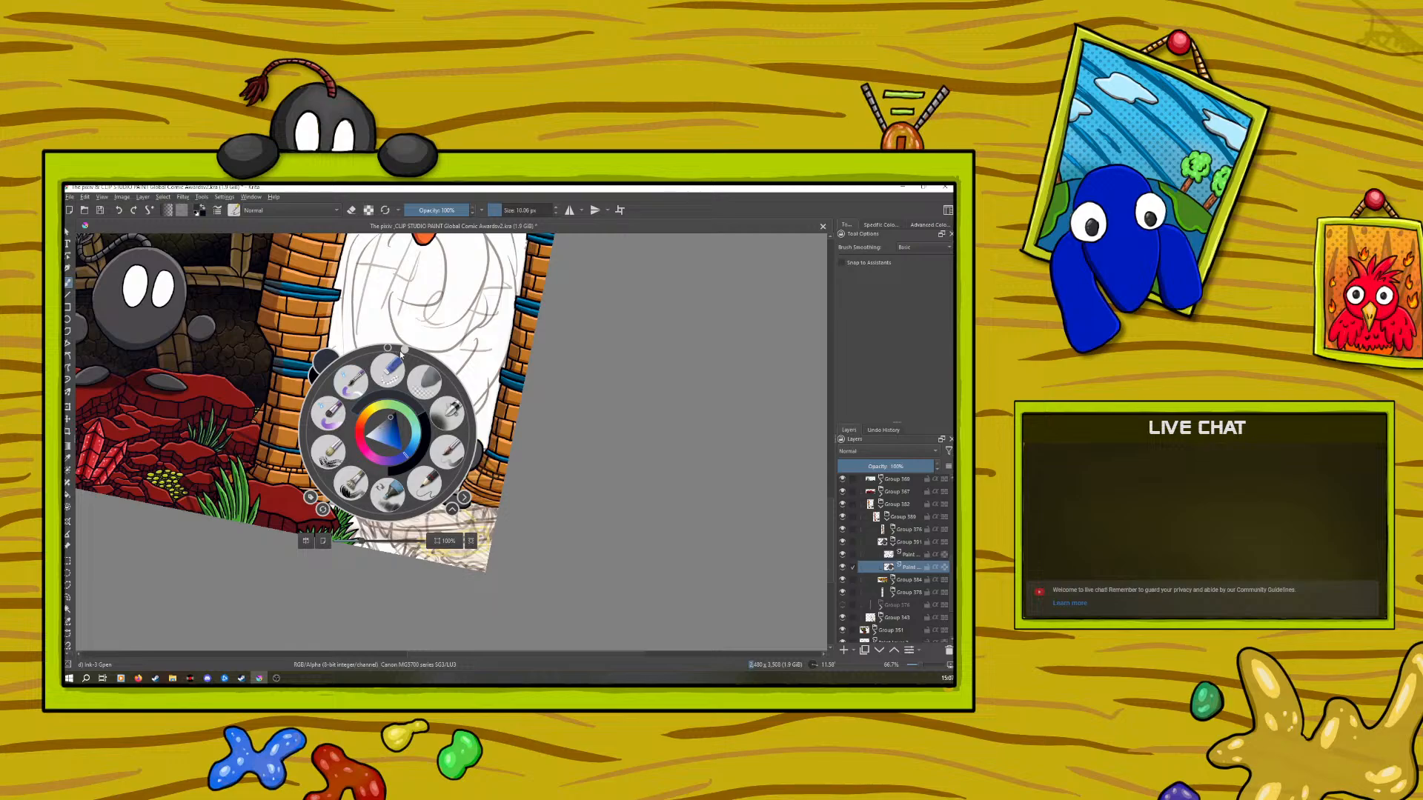
drag(401, 356, 469, 446)
right_click(470, 446)
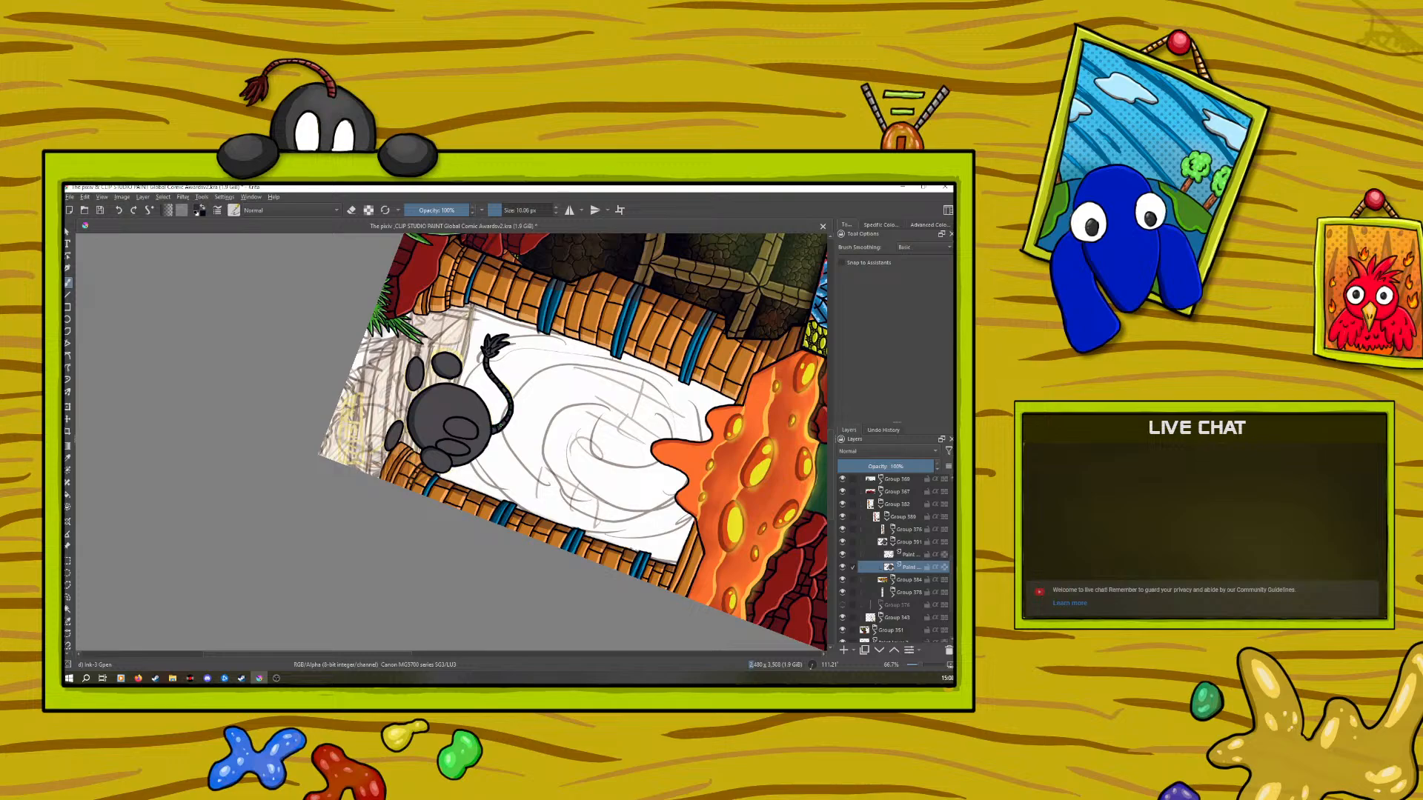
Clean up the bomb character's shading up close and touch it up along the body's edge with the resampled shadow colour
click(352, 210)
drag(916, 664, 926, 662)
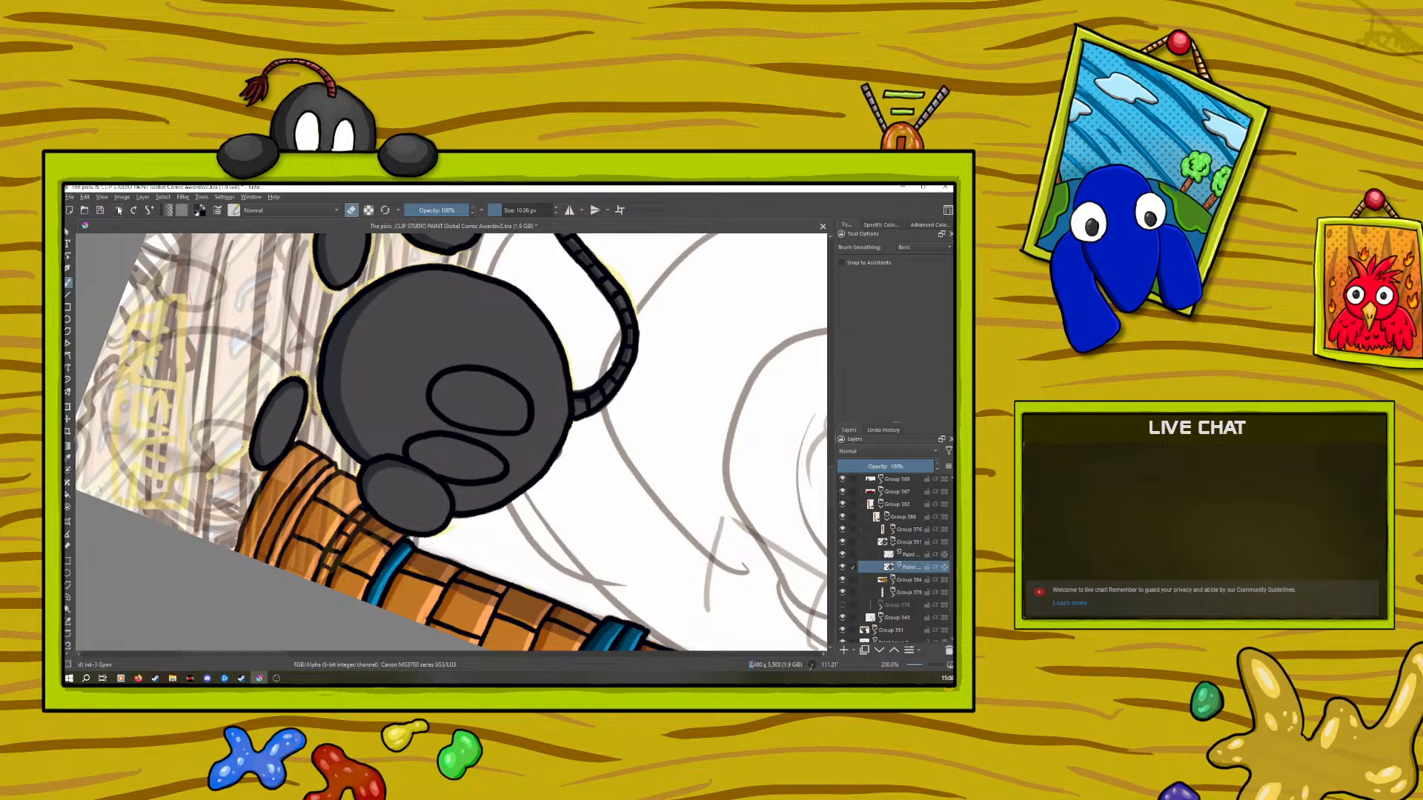
click(68, 458)
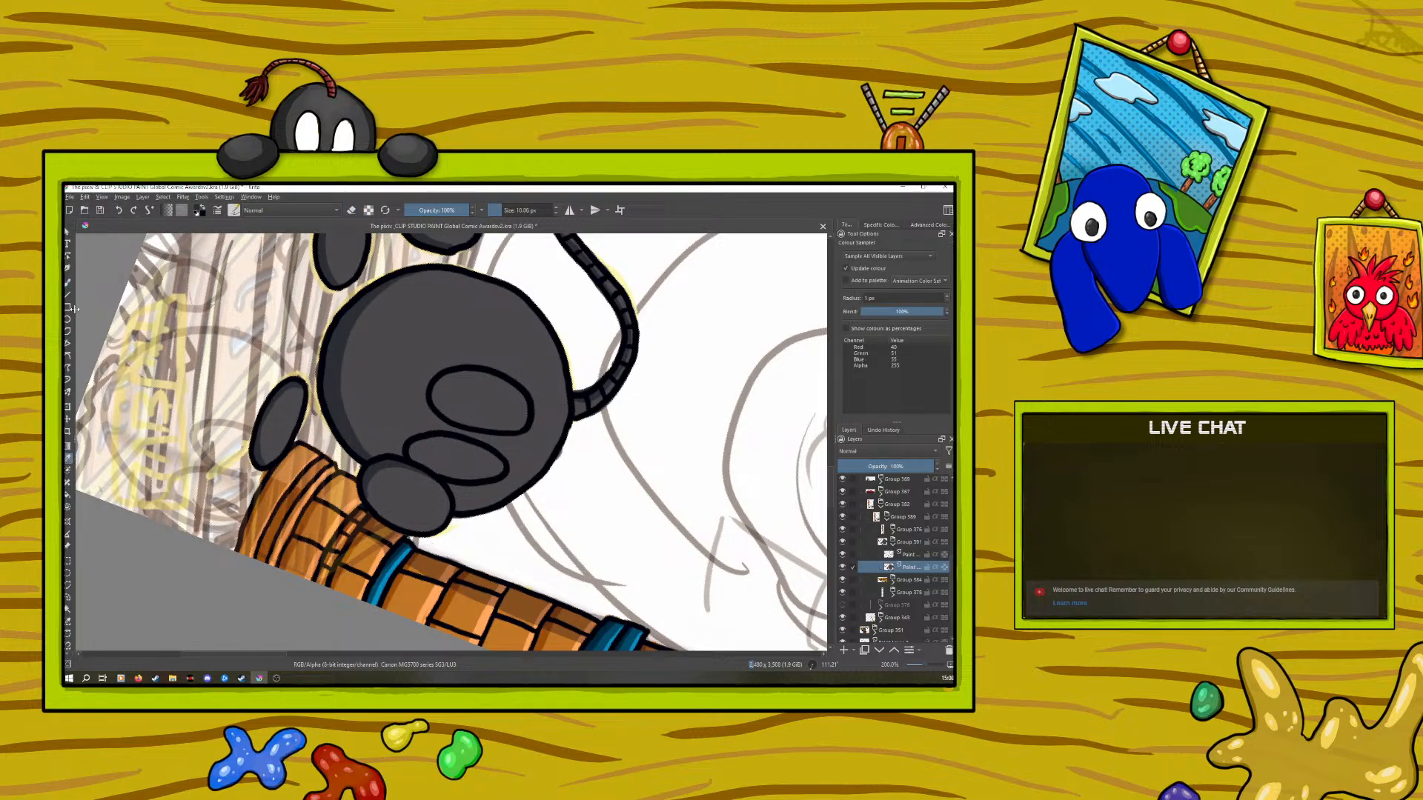
click(67, 284)
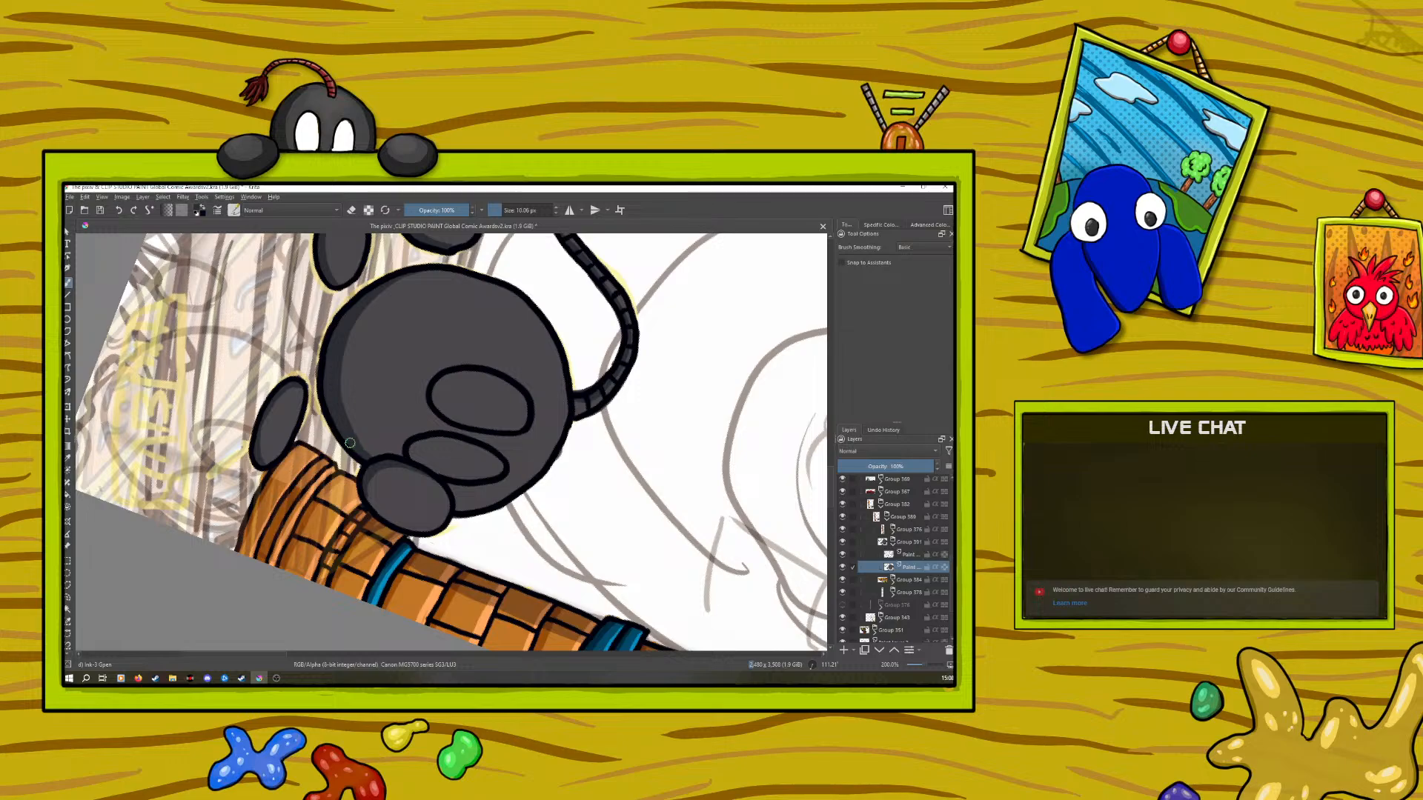
scroll(920, 664, down, 5)
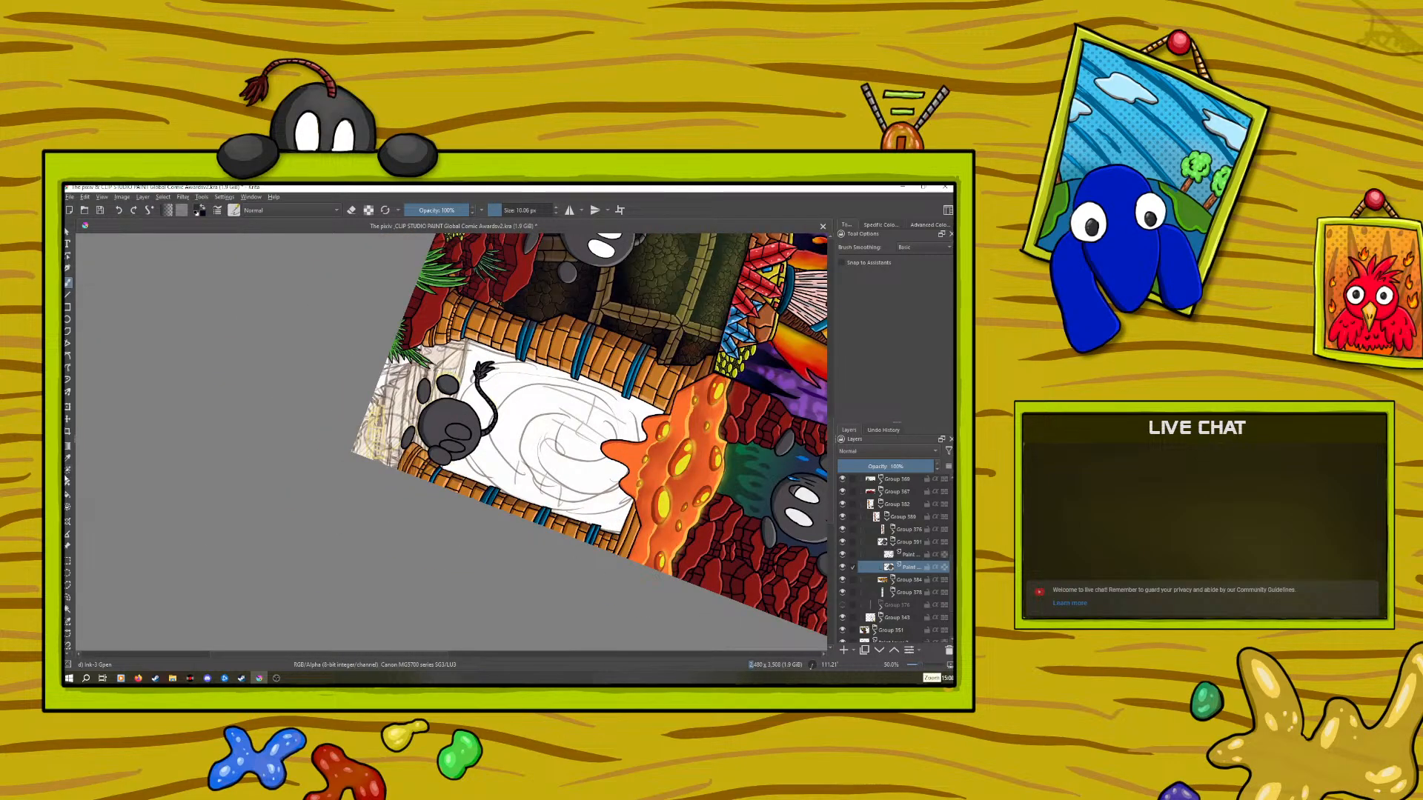
Sample the lighter grey from the finished bomb character and paint highlights on the new character's body and limbs
click(68, 457)
click(624, 254)
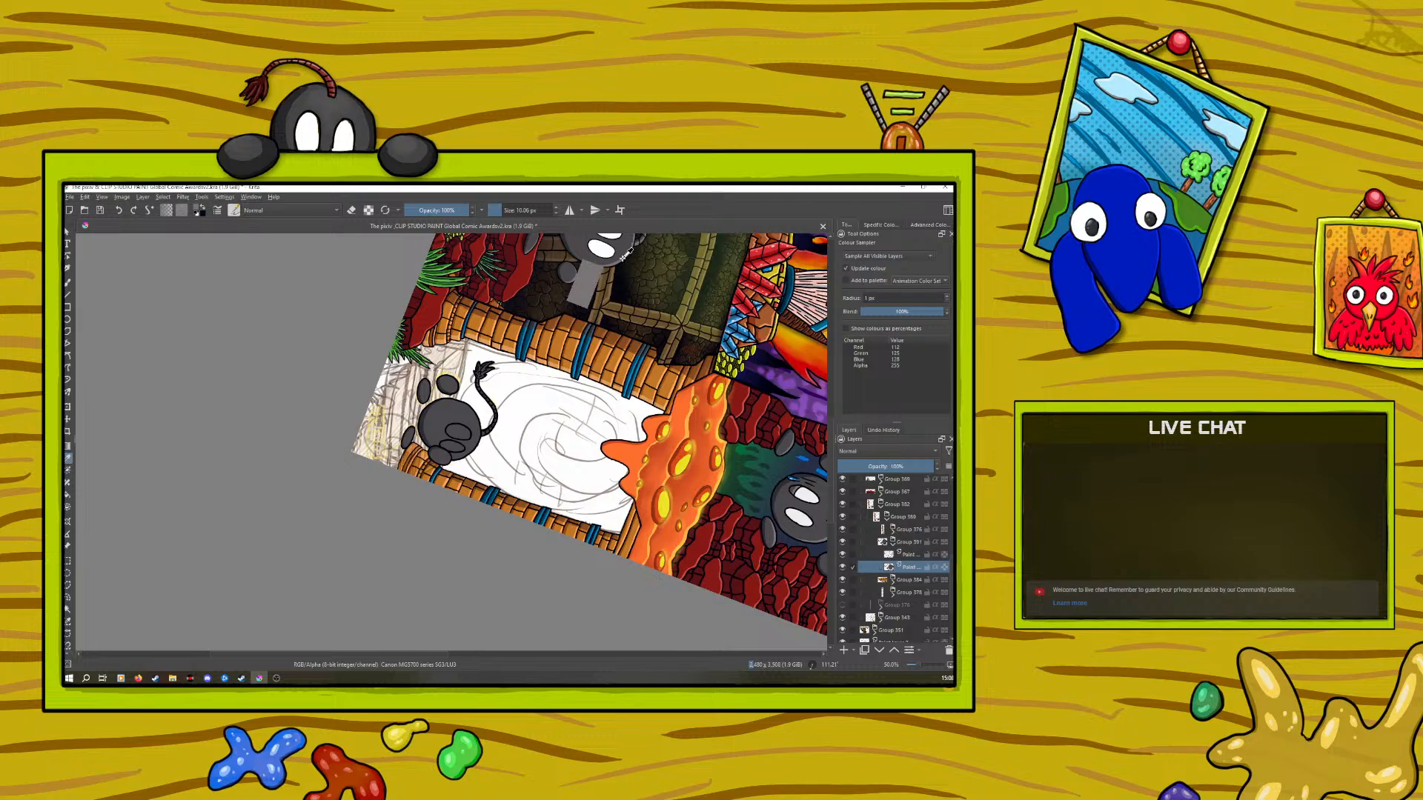
click(68, 283)
right_click(486, 388)
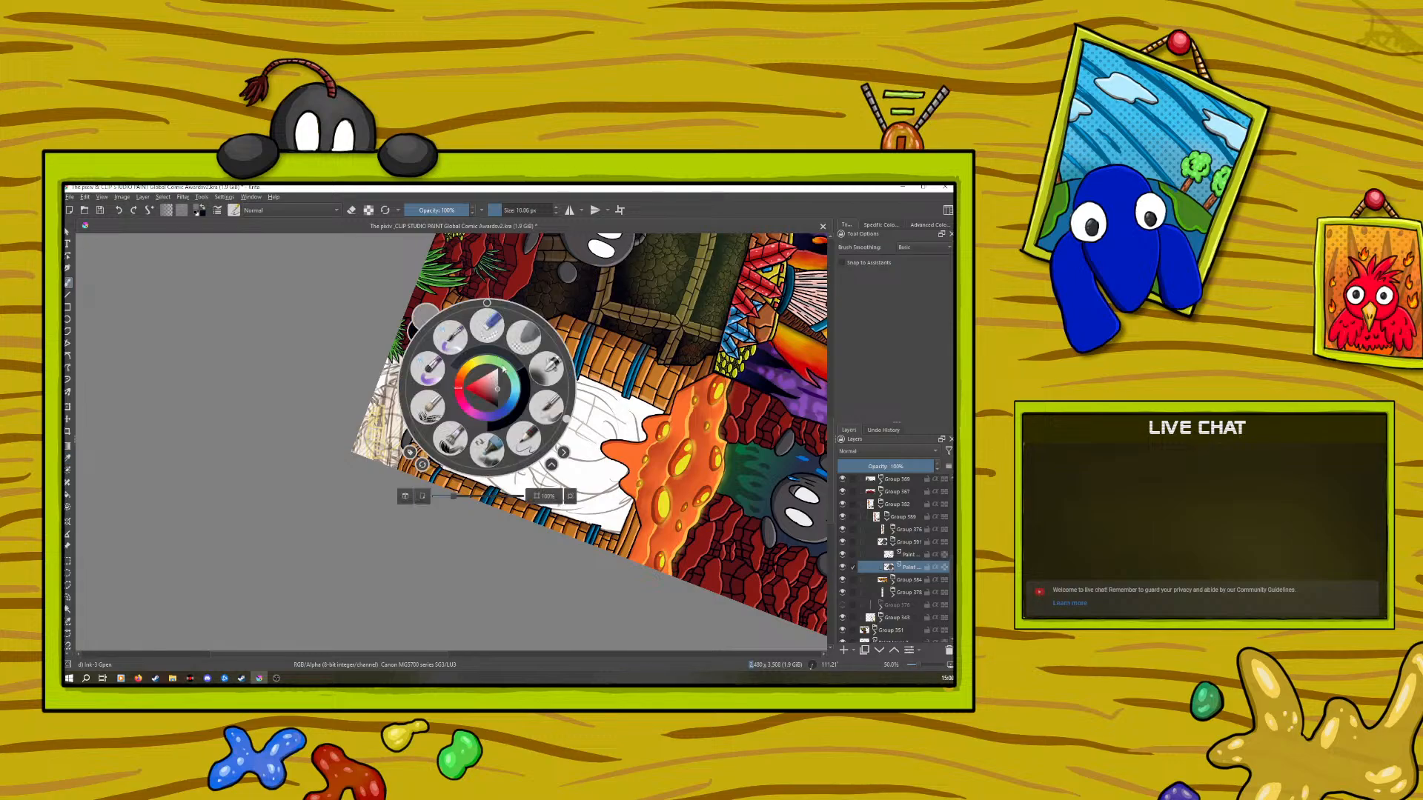
drag(568, 420, 572, 372)
click(457, 263)
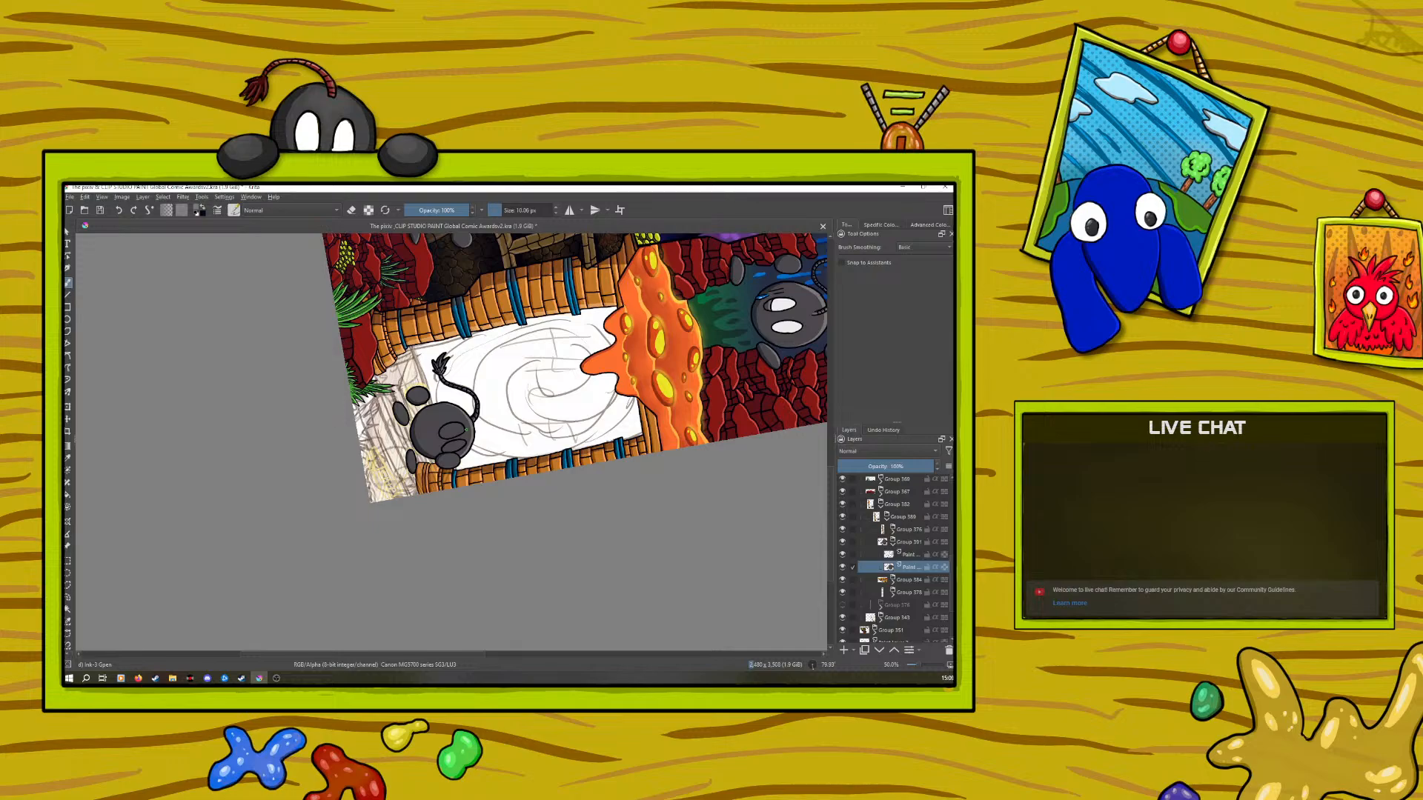
Paint the new bomb character's eyes white on a new layer and erase any spill outside the outlines
right_click(284, 525)
drag(368, 509, 278, 476)
right_click(278, 476)
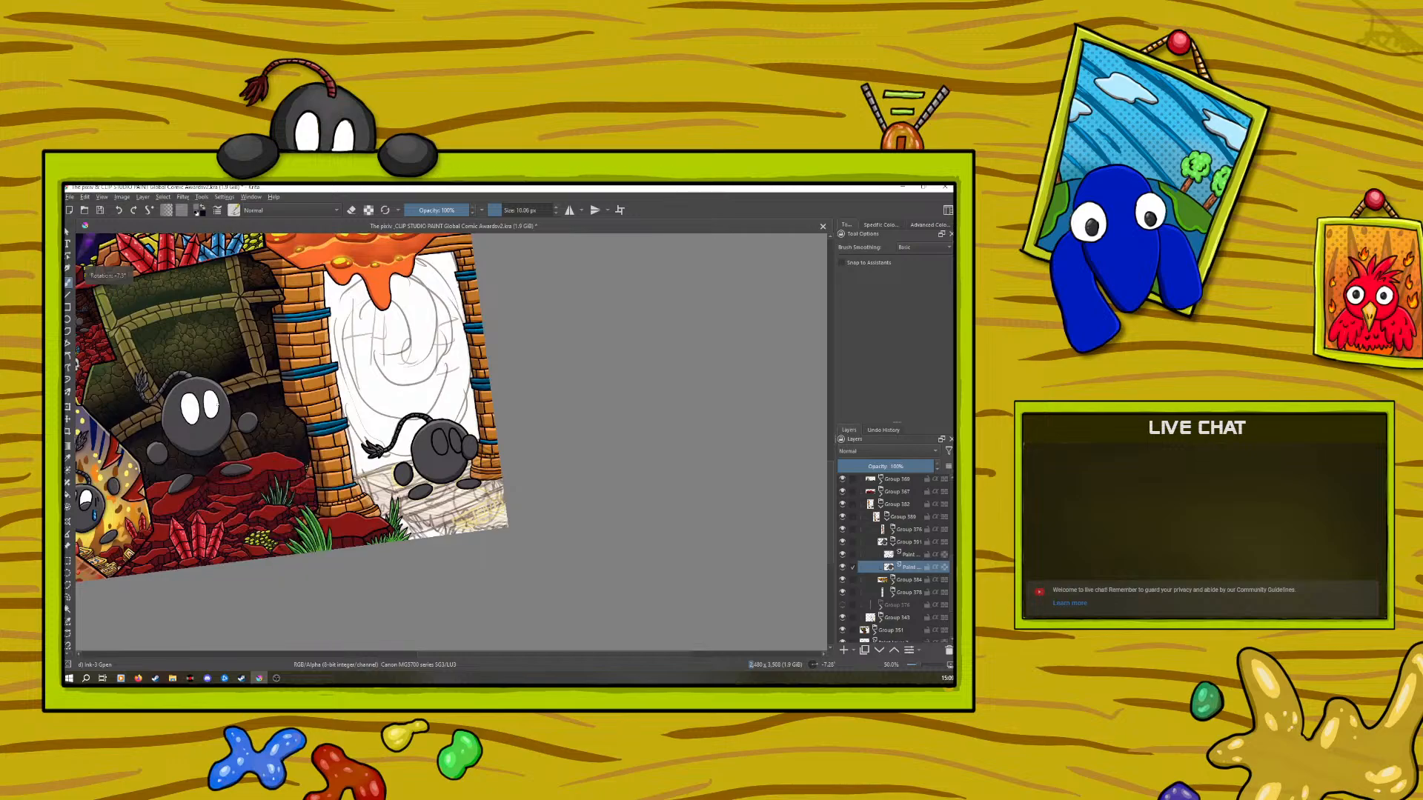
click(845, 649)
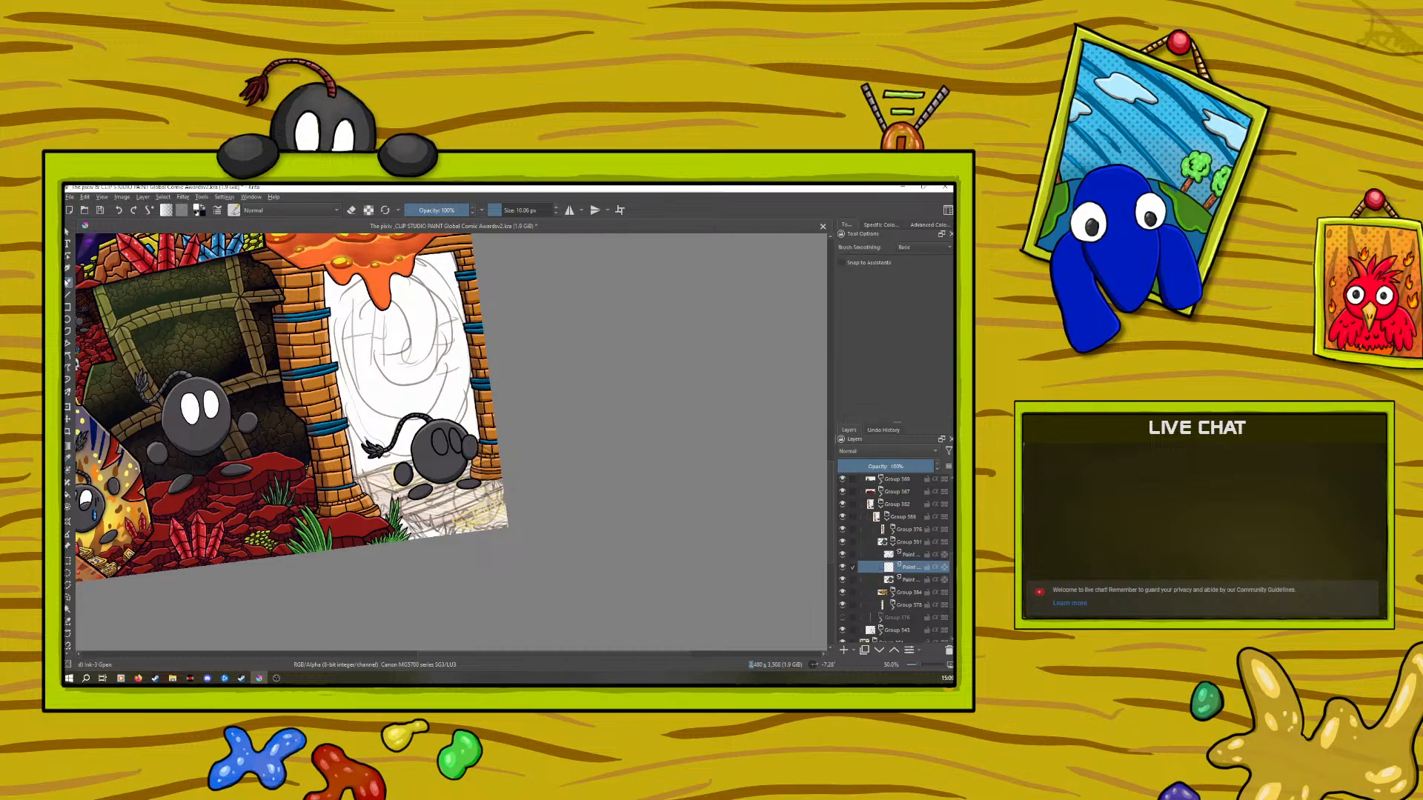
click(508, 210)
drag(440, 447, 440, 435)
drag(454, 442, 454, 434)
click(351, 210)
click(910, 555)
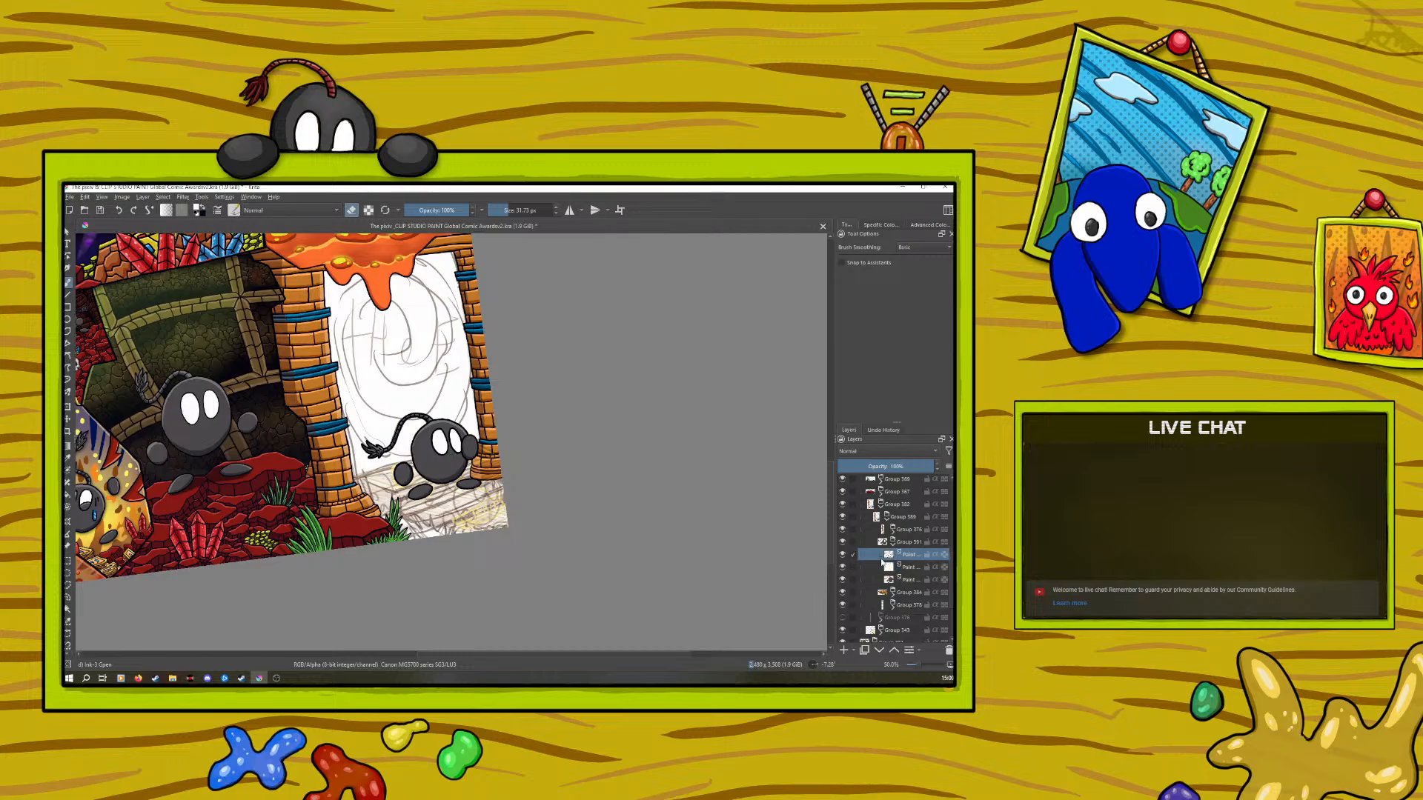
Paint a black ground shadow under the bomb character's feet on a new layer and move that layer below the character's colours
click(910, 568)
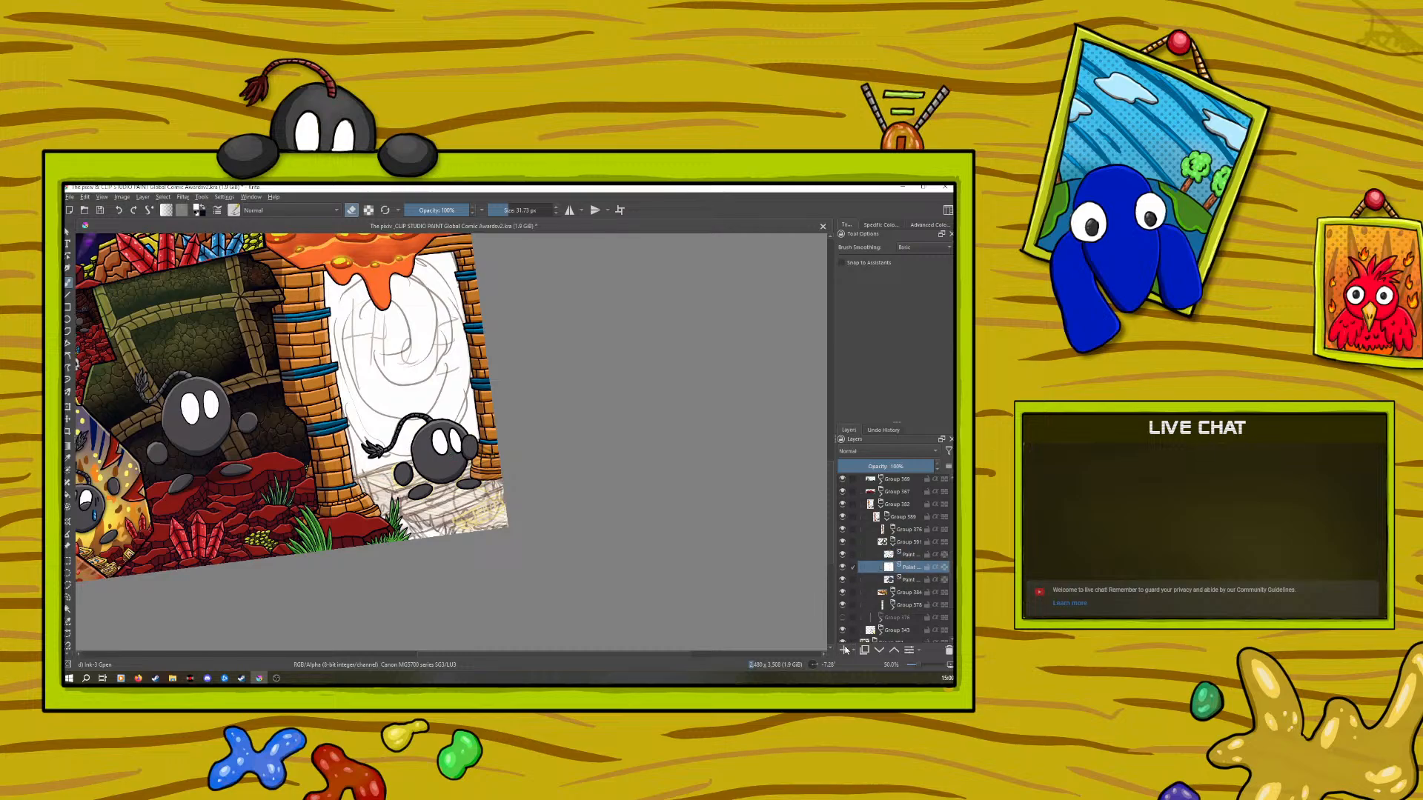
click(843, 649)
right_click(301, 510)
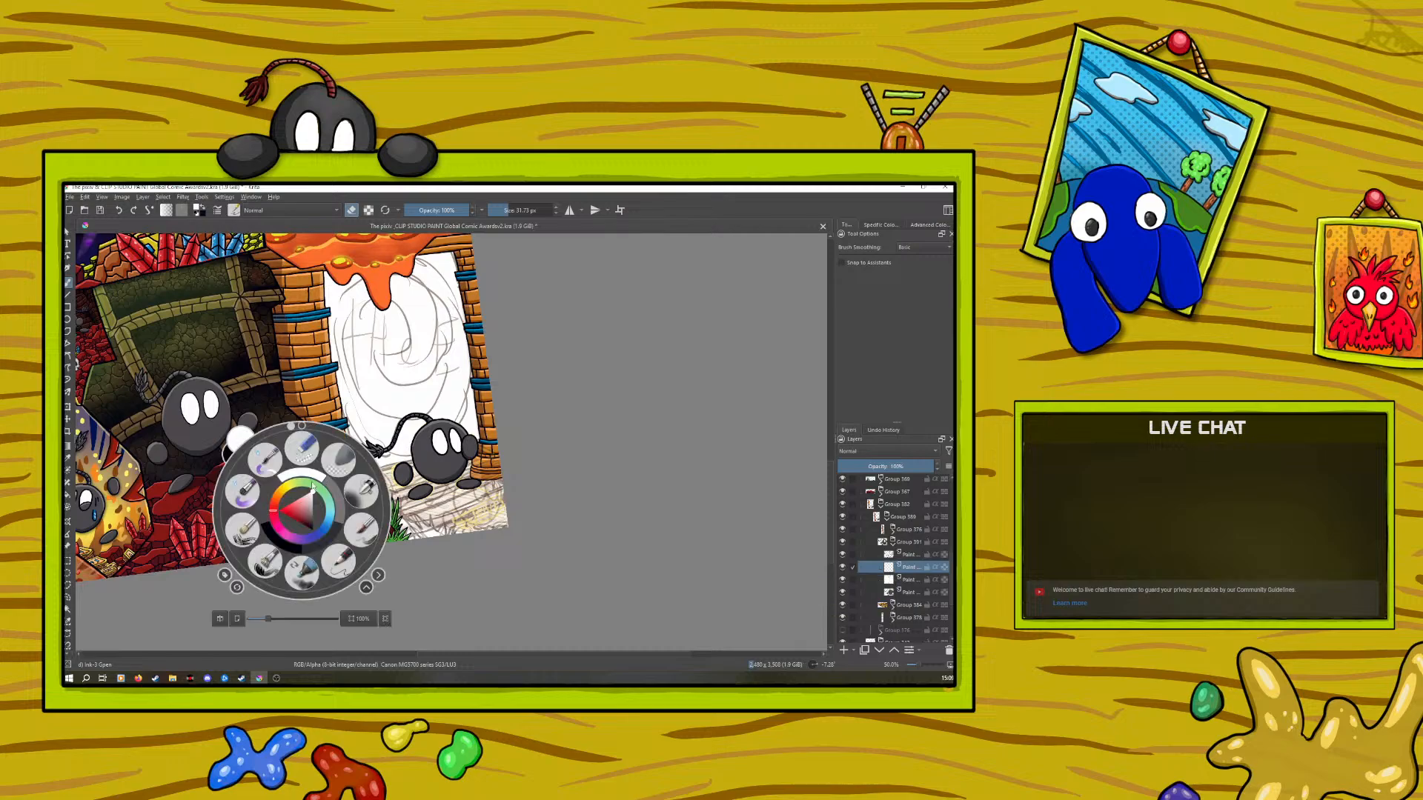
click(282, 541)
click(397, 474)
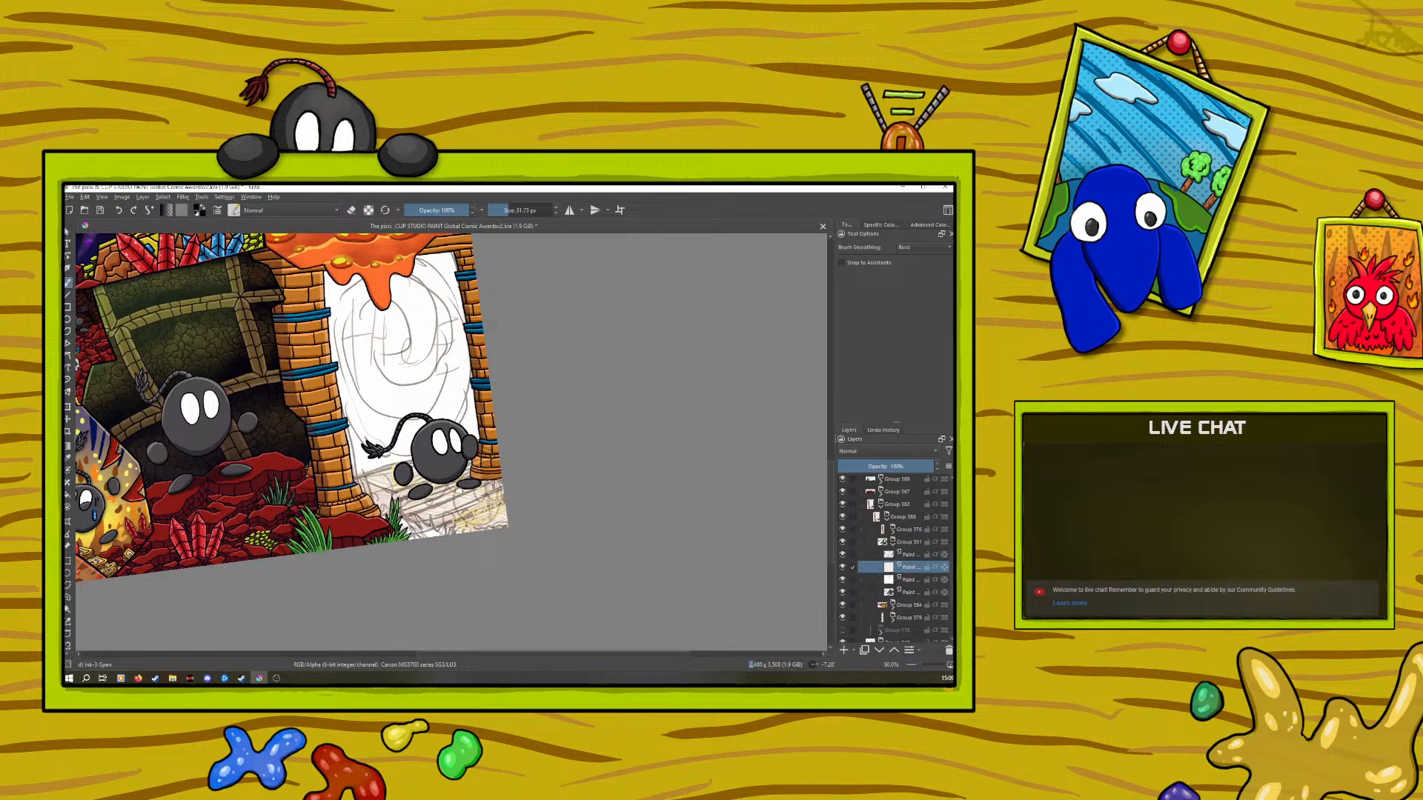
mouse_move(465, 494)
mouse_down()
mouse_move(426, 499)
mouse_move(447, 486)
mouse_up()
key(ctrl+Page_Down)
key(ctrl+Page_Down)
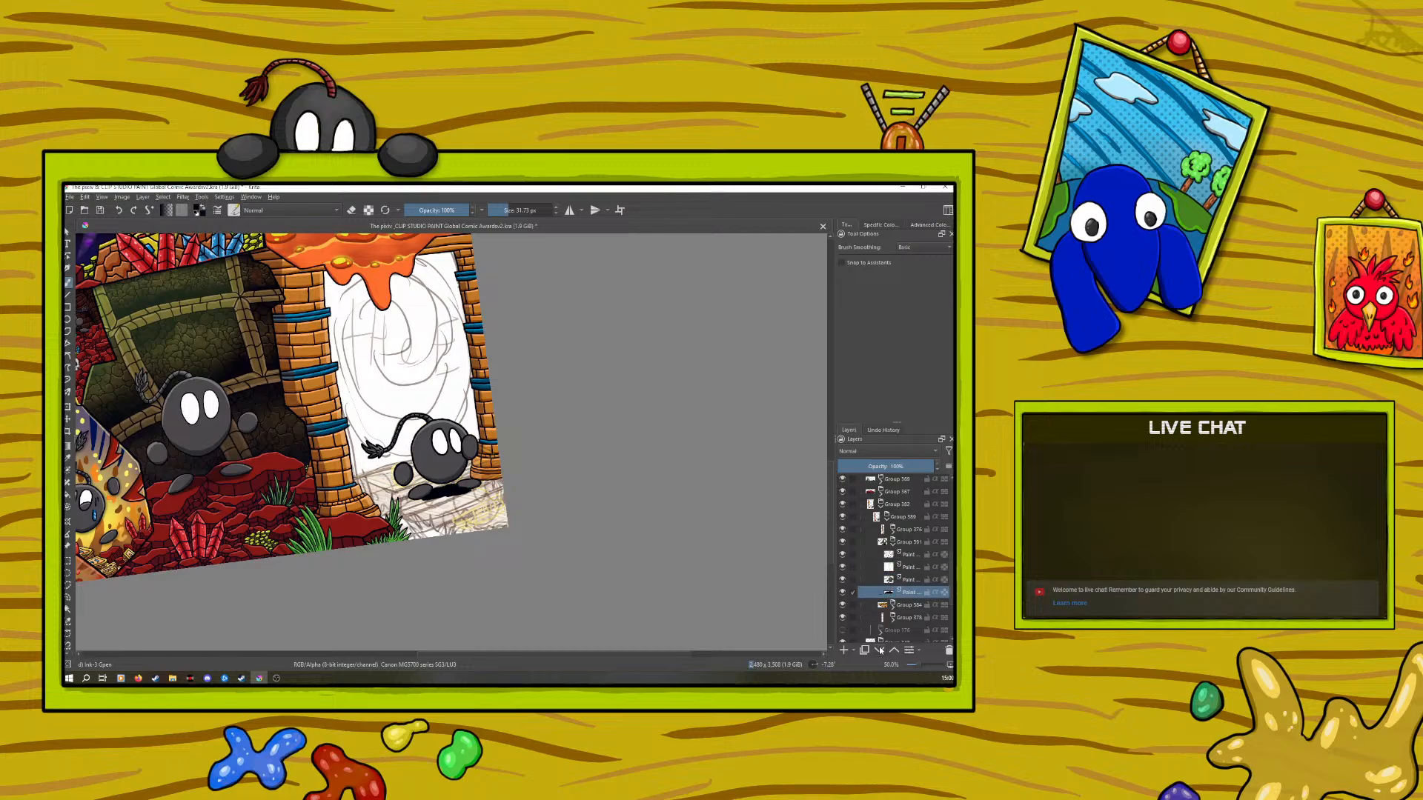
Set the ground shadow layer's opacity to 50% and the wooden plank floor group's opacity to 100%
click(887, 466)
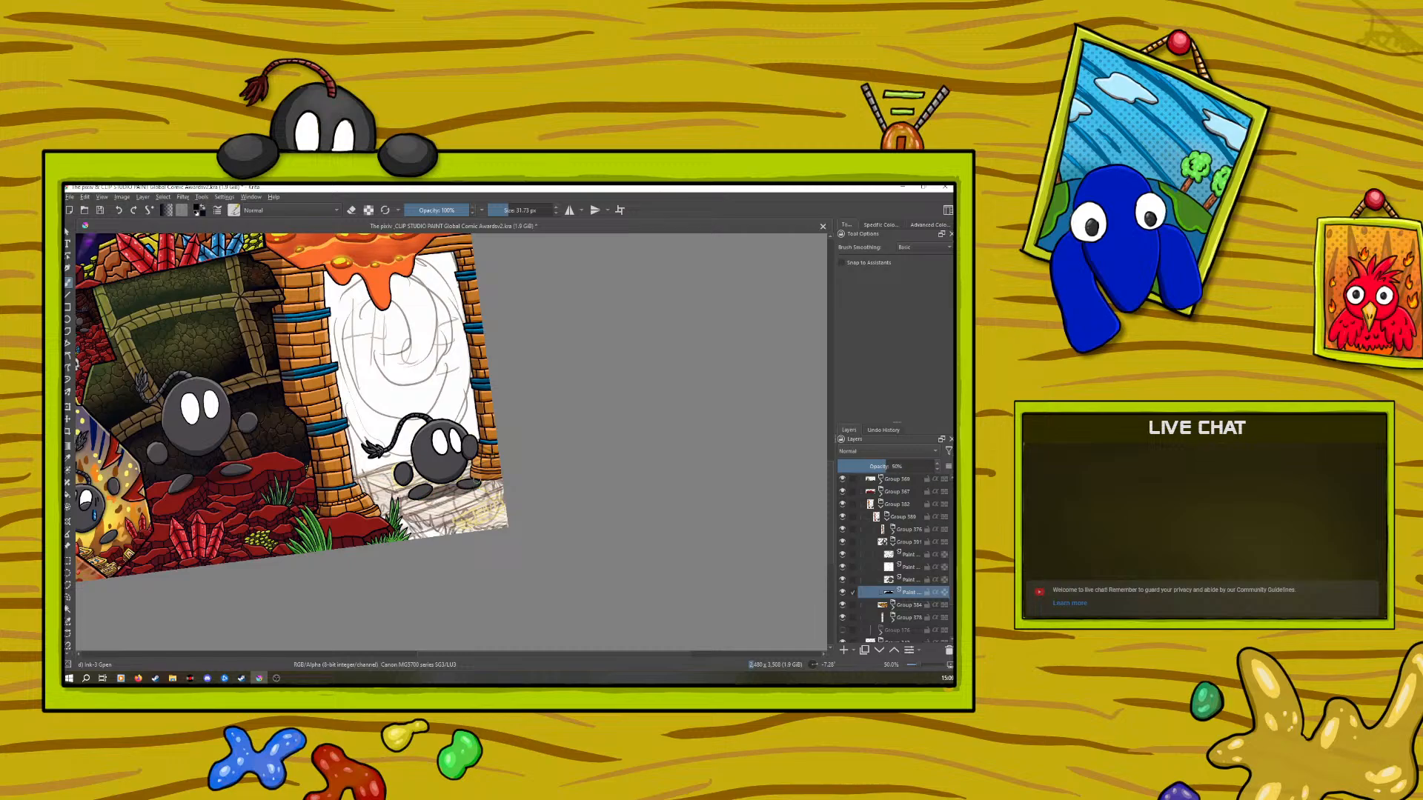
click(910, 603)
drag(876, 466, 935, 466)
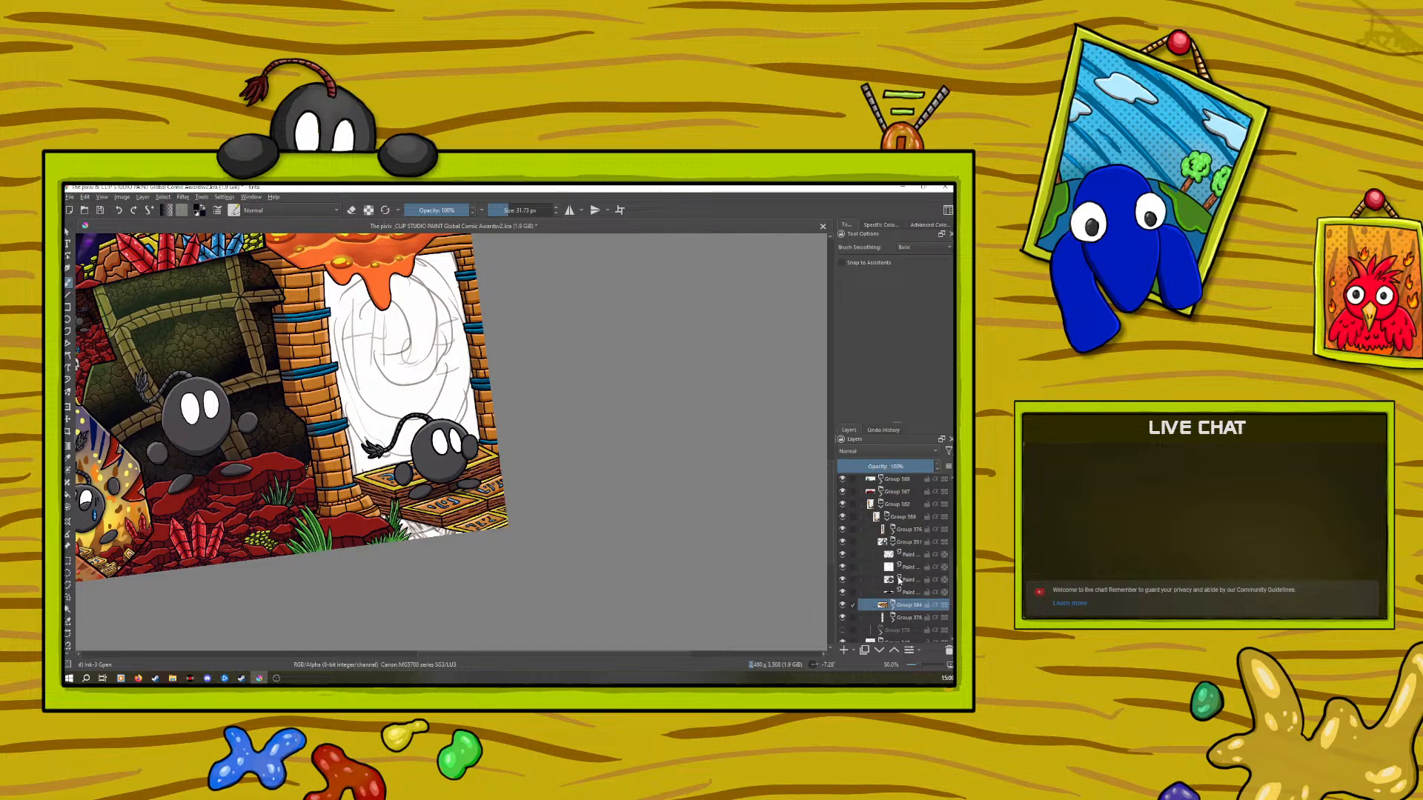
Collapse the bomb character's layer group and move the whole character slightly right and down on the plank floor
click(875, 542)
click(906, 541)
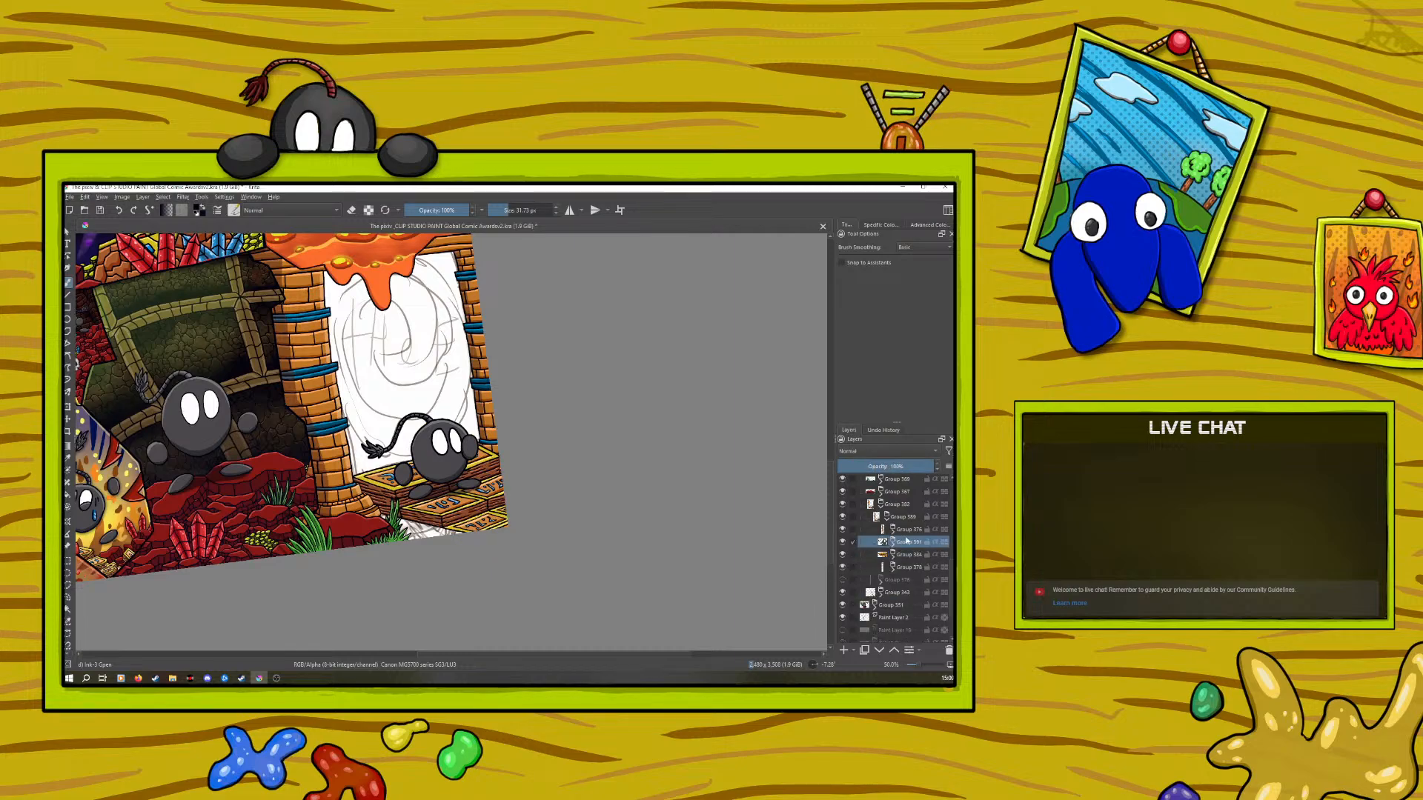
click(68, 420)
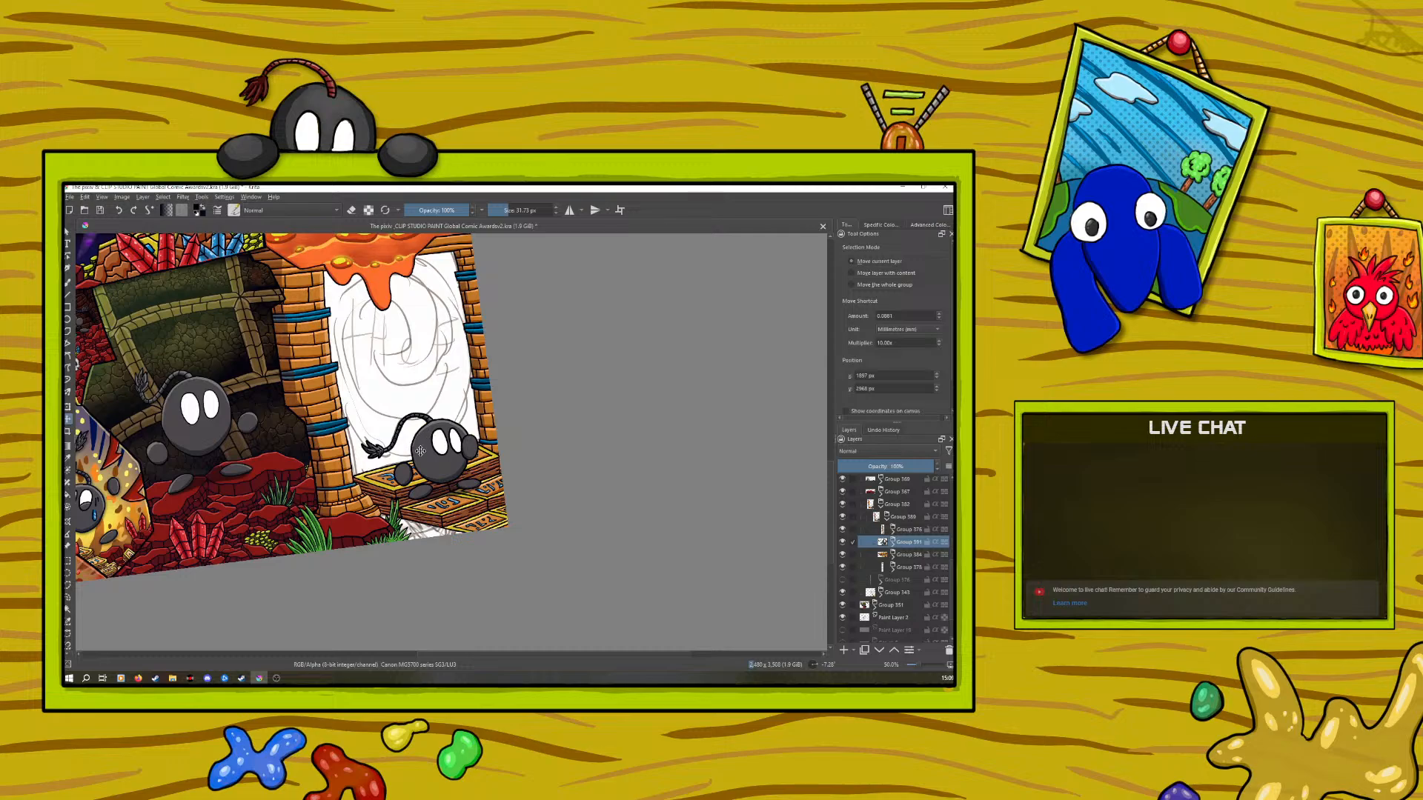
drag(425, 445, 438, 450)
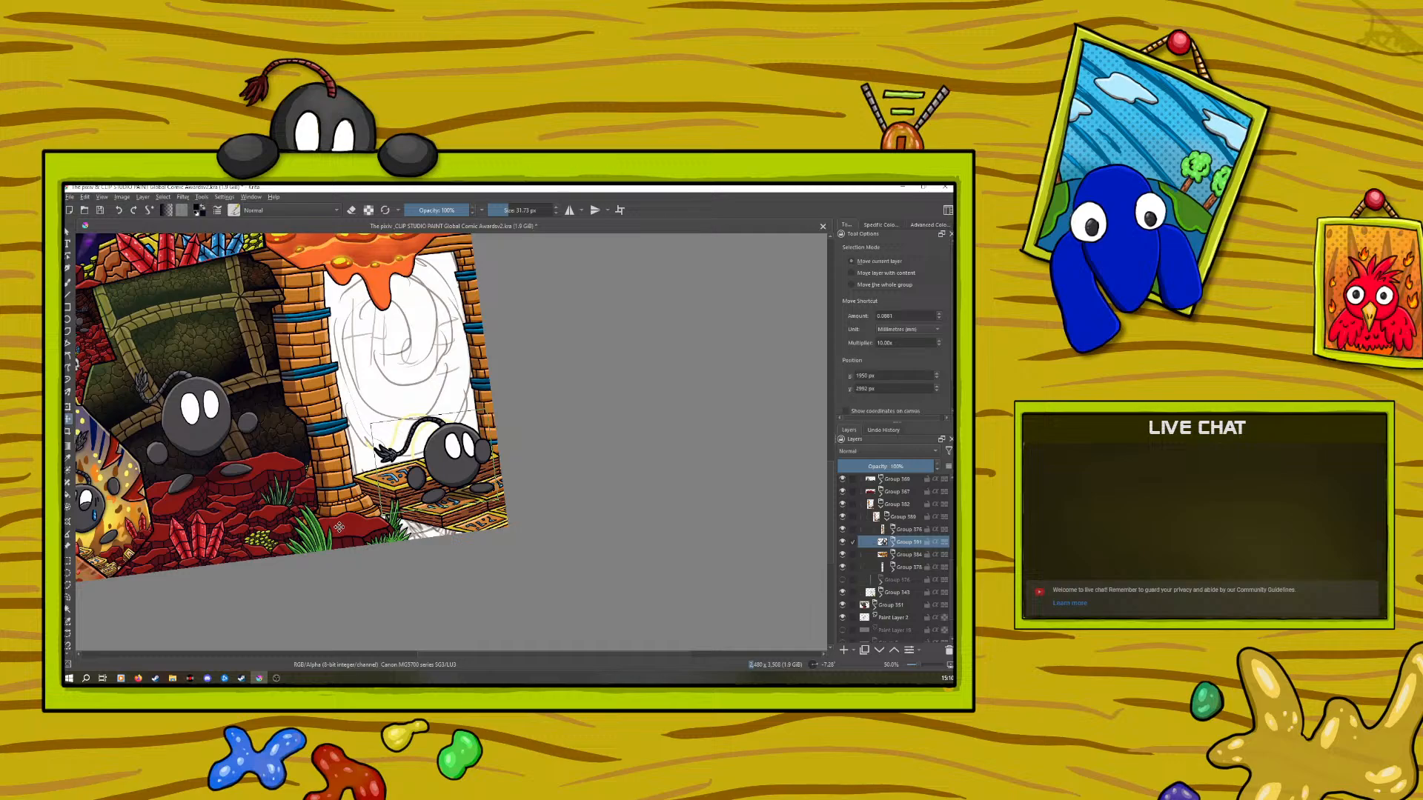
drag(446, 440, 445, 449)
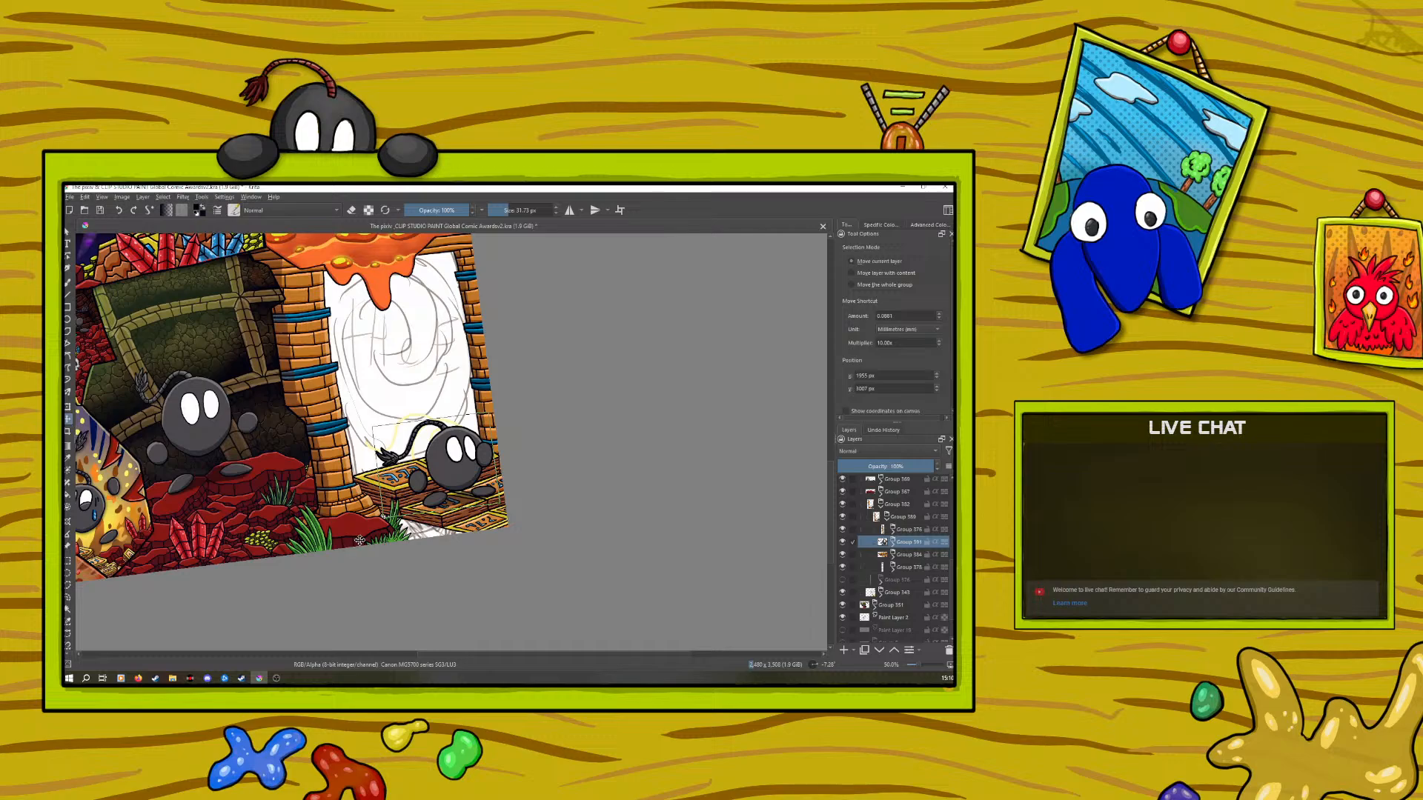
Add a paint layer in its own group below the doorway artwork's group and open the "THE END OF THE WORLD" swirl image
click(68, 283)
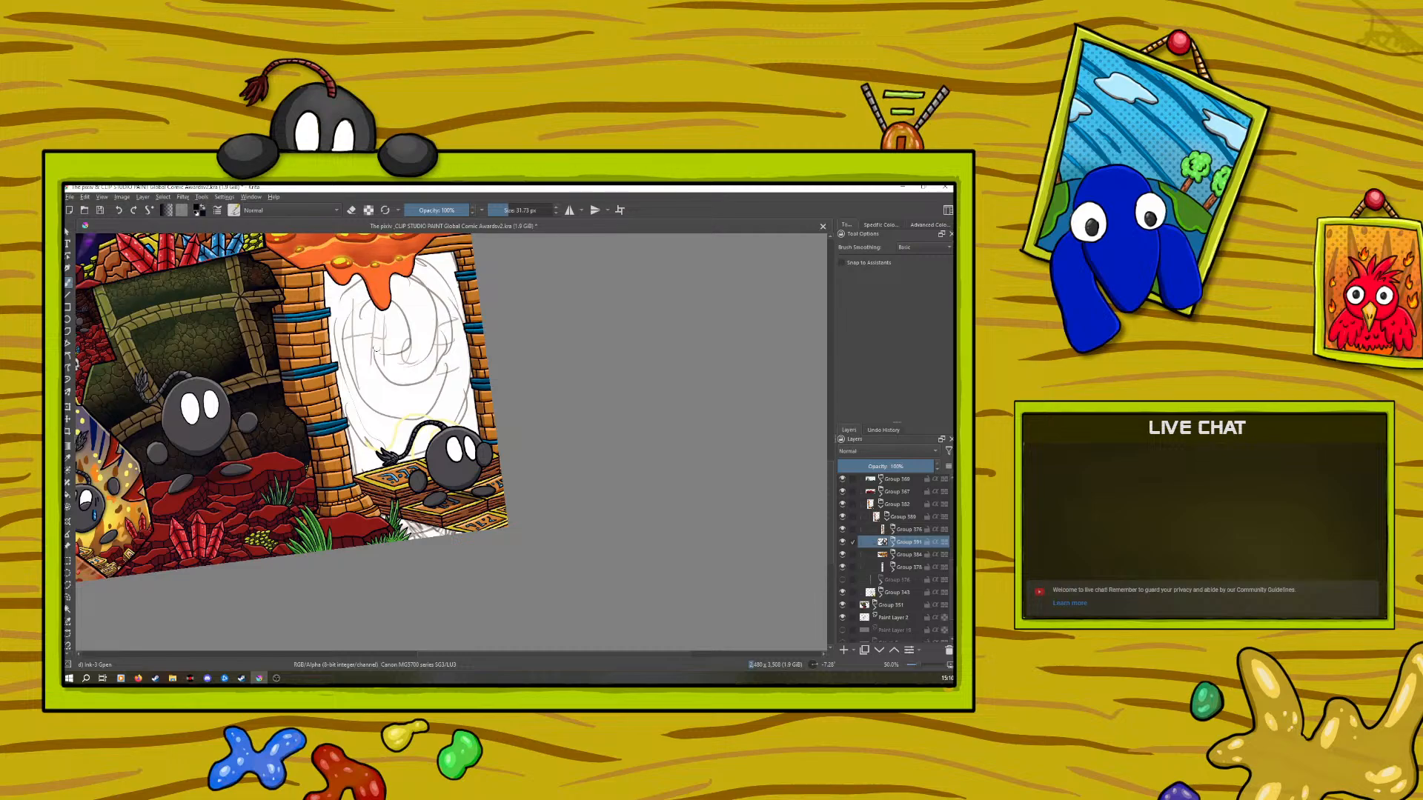
click(887, 518)
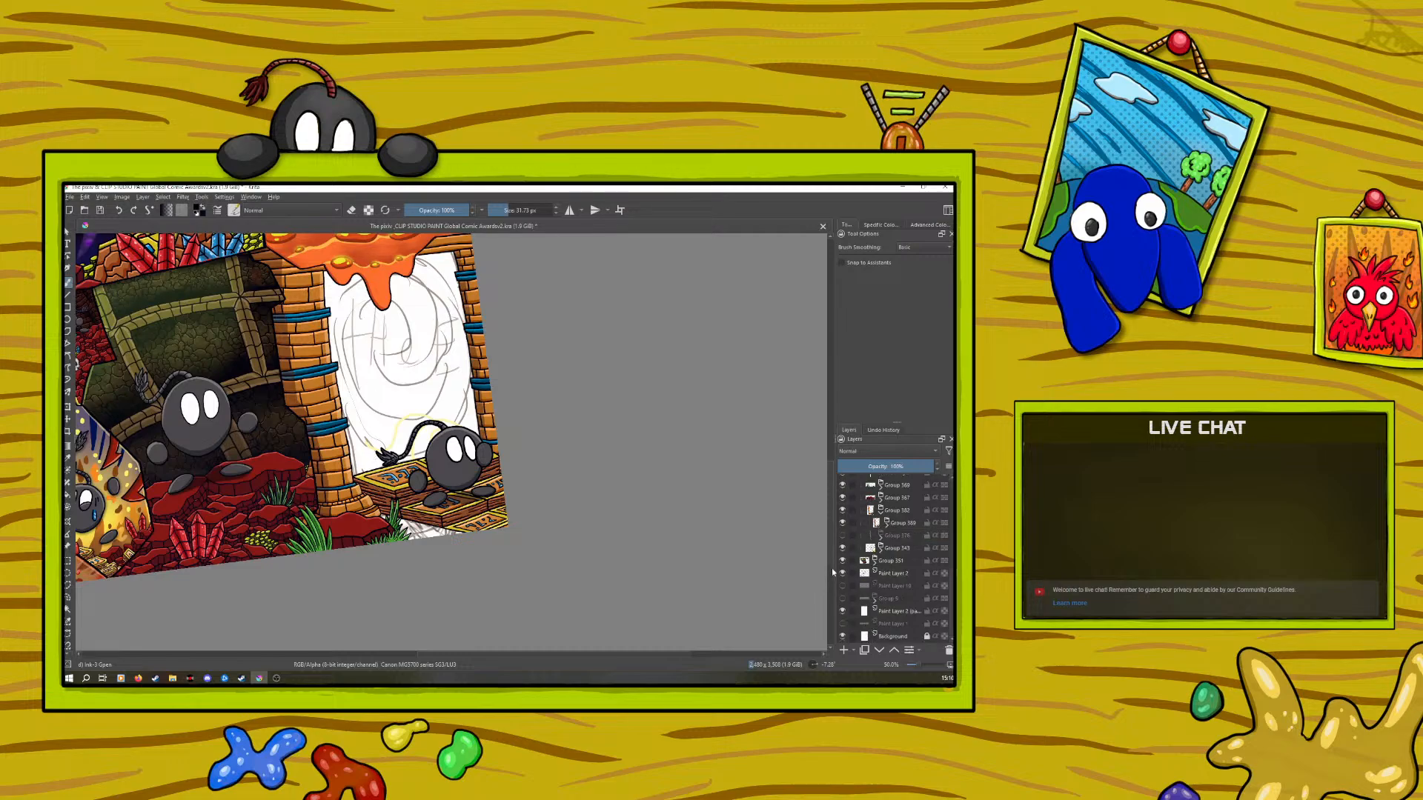
click(897, 523)
click(843, 650)
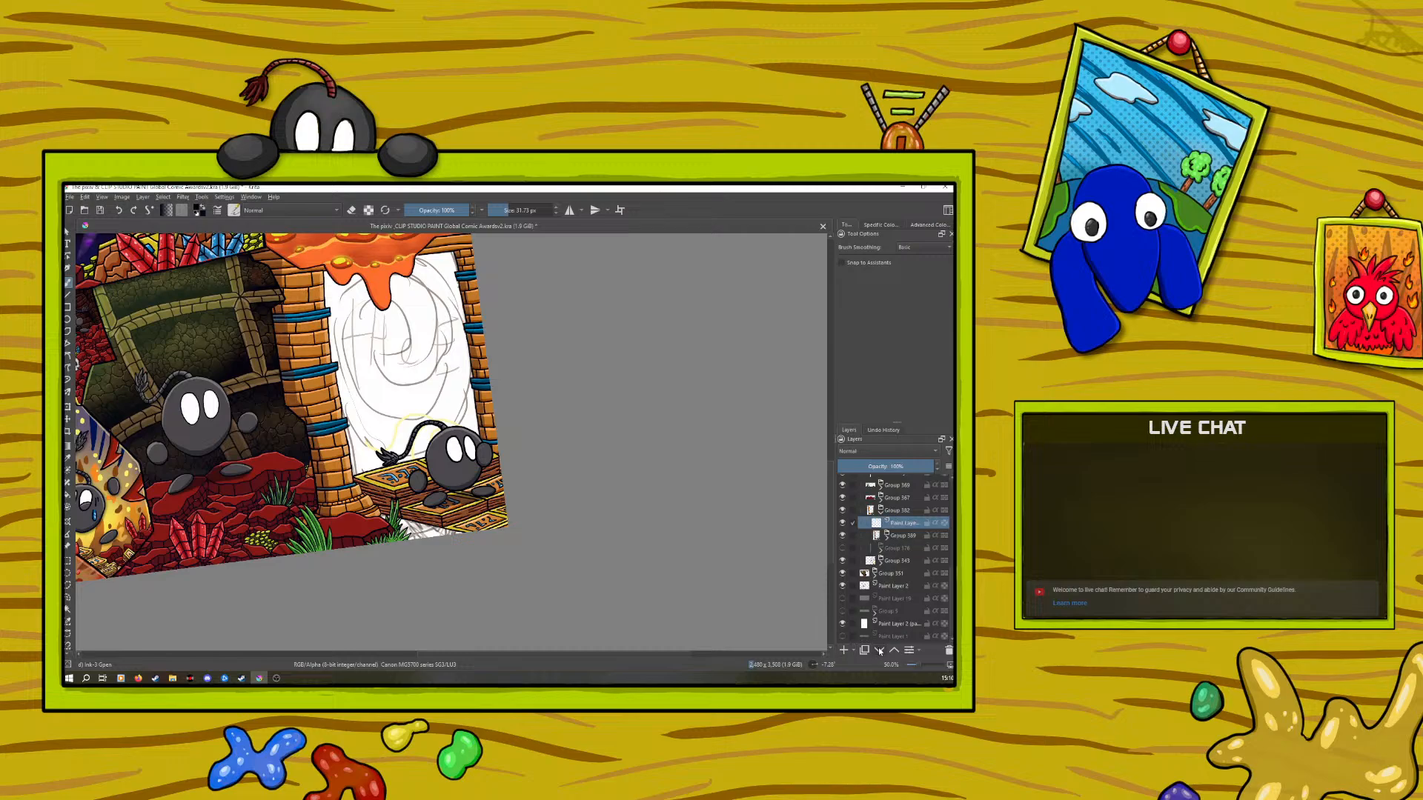
right_click(889, 538)
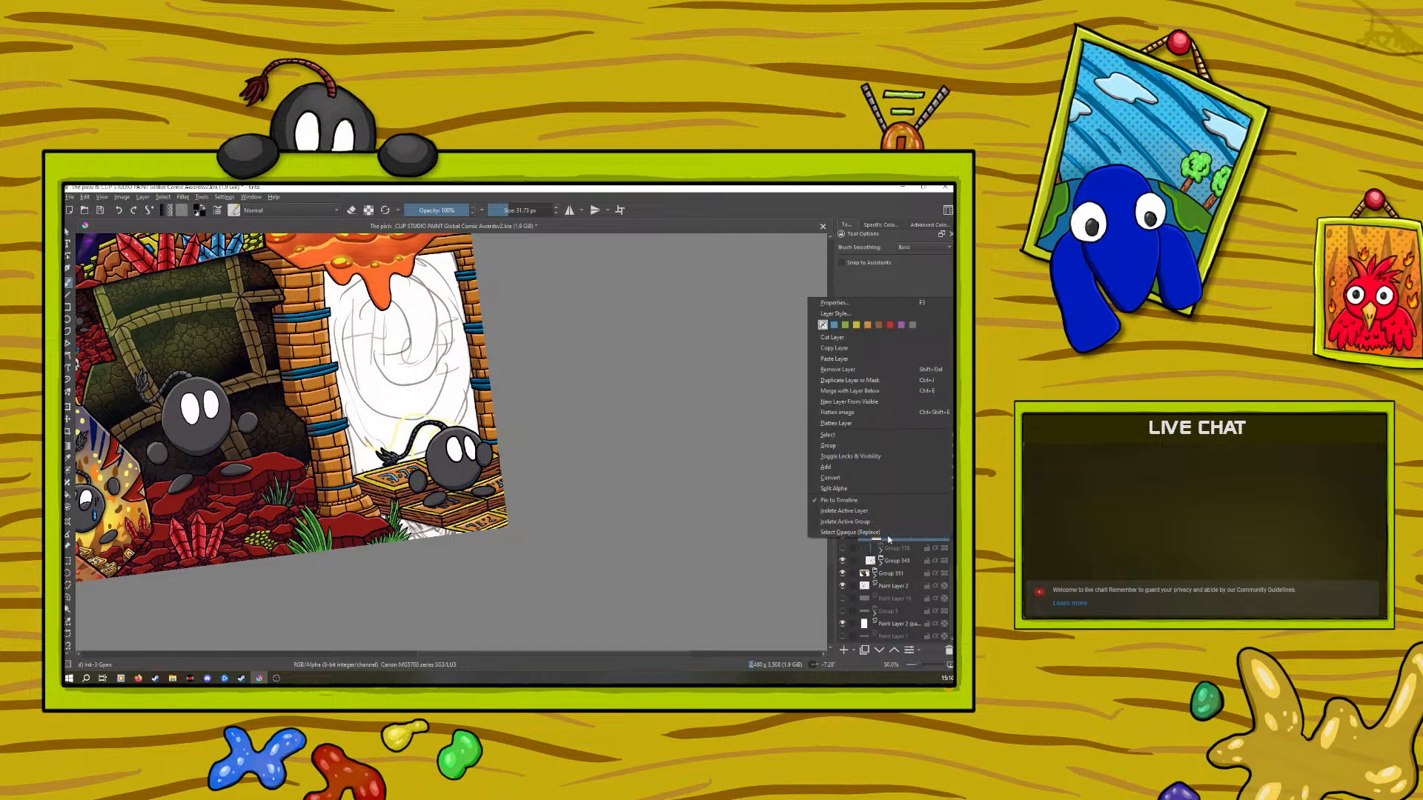
click(803, 455)
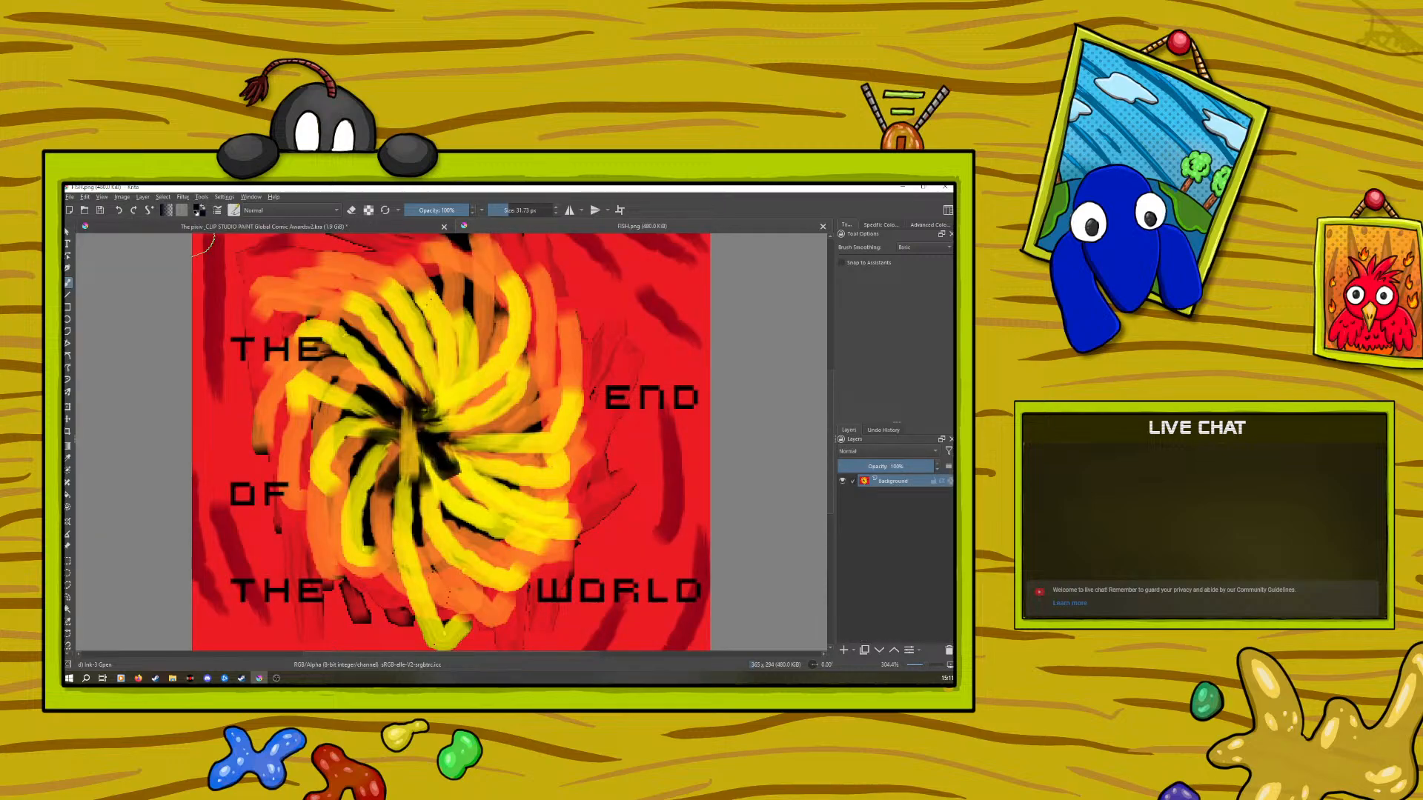
drag(923, 666, 923, 668)
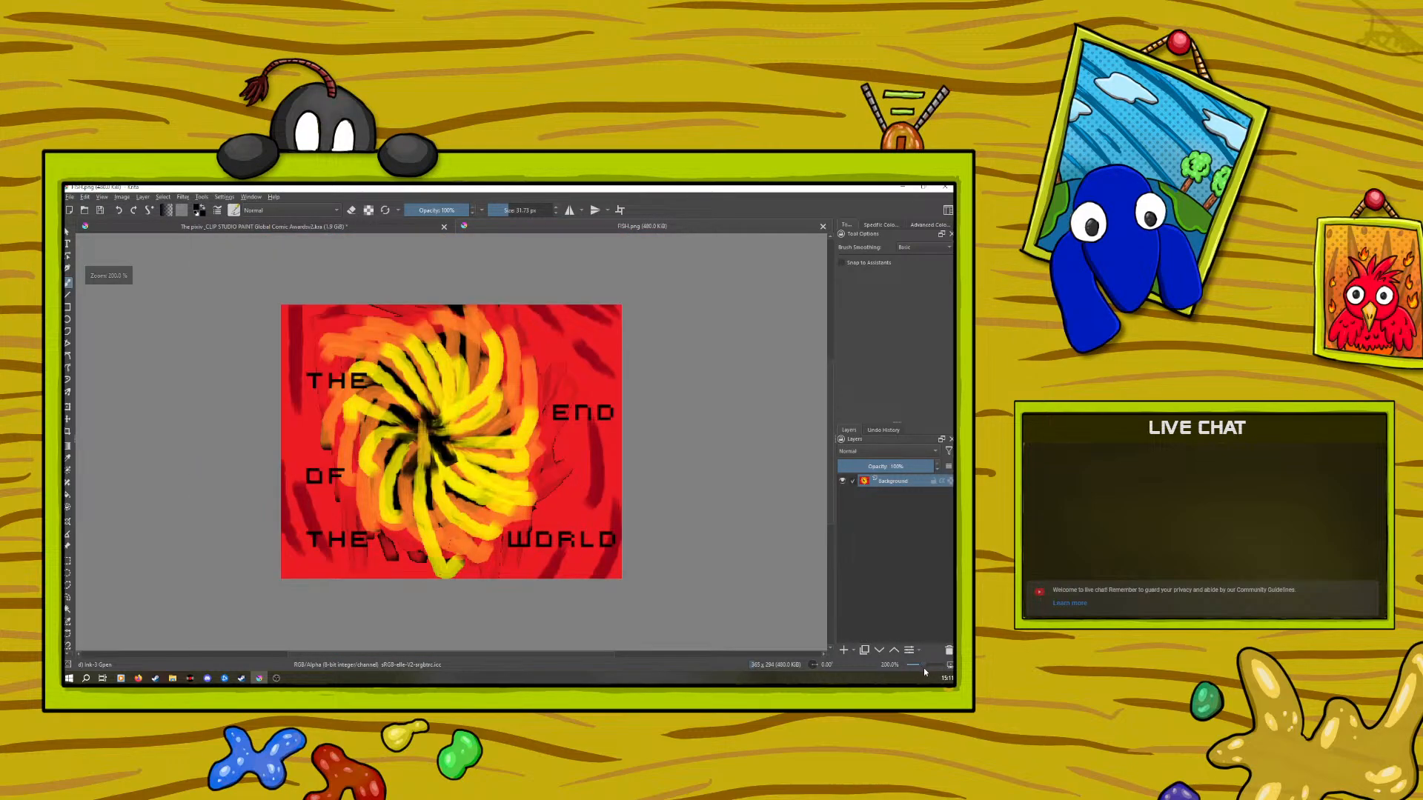
click(67, 562)
drag(317, 308, 538, 572)
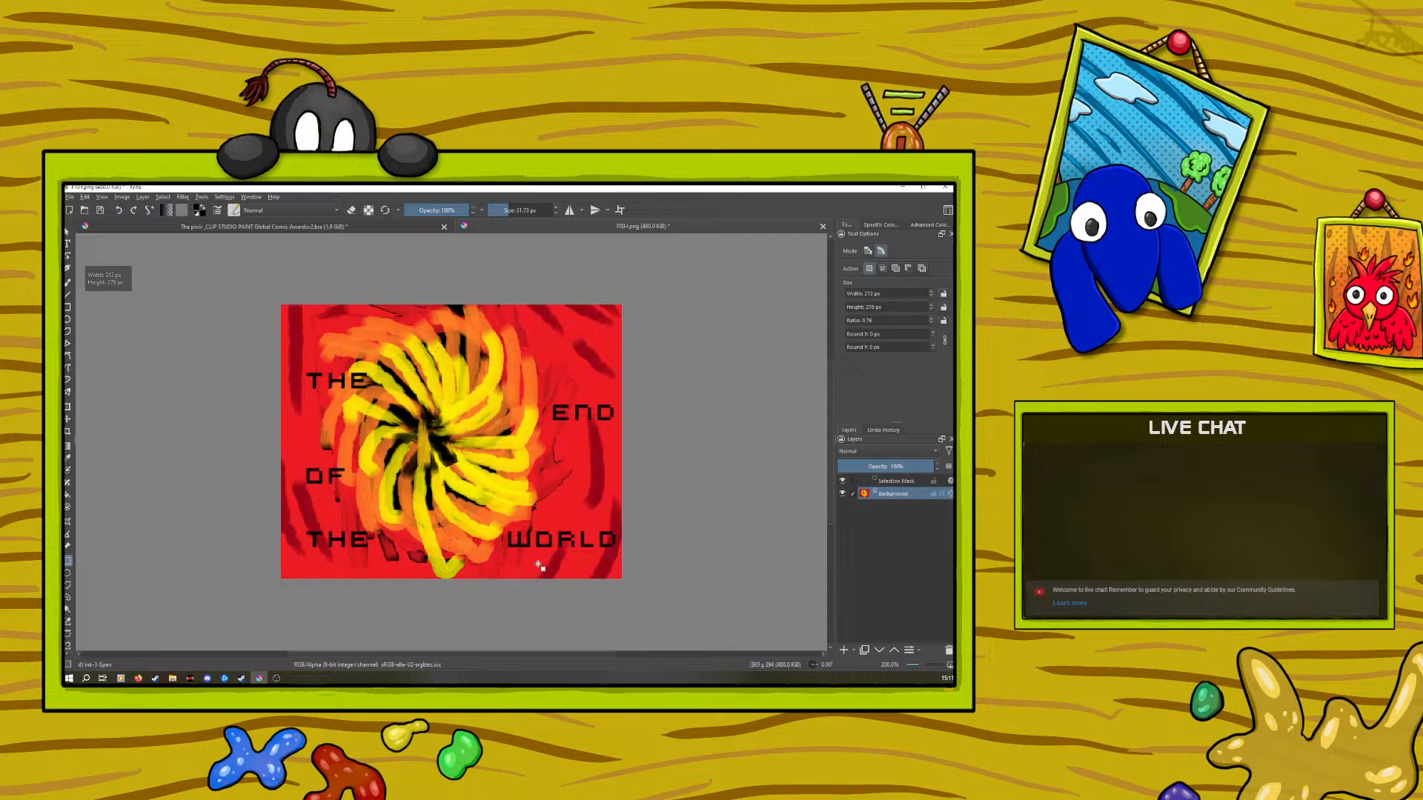
click(406, 349)
Outline the yellow and orange swirl with a freehand selection and copy and paste it as a separate layer
click(69, 596)
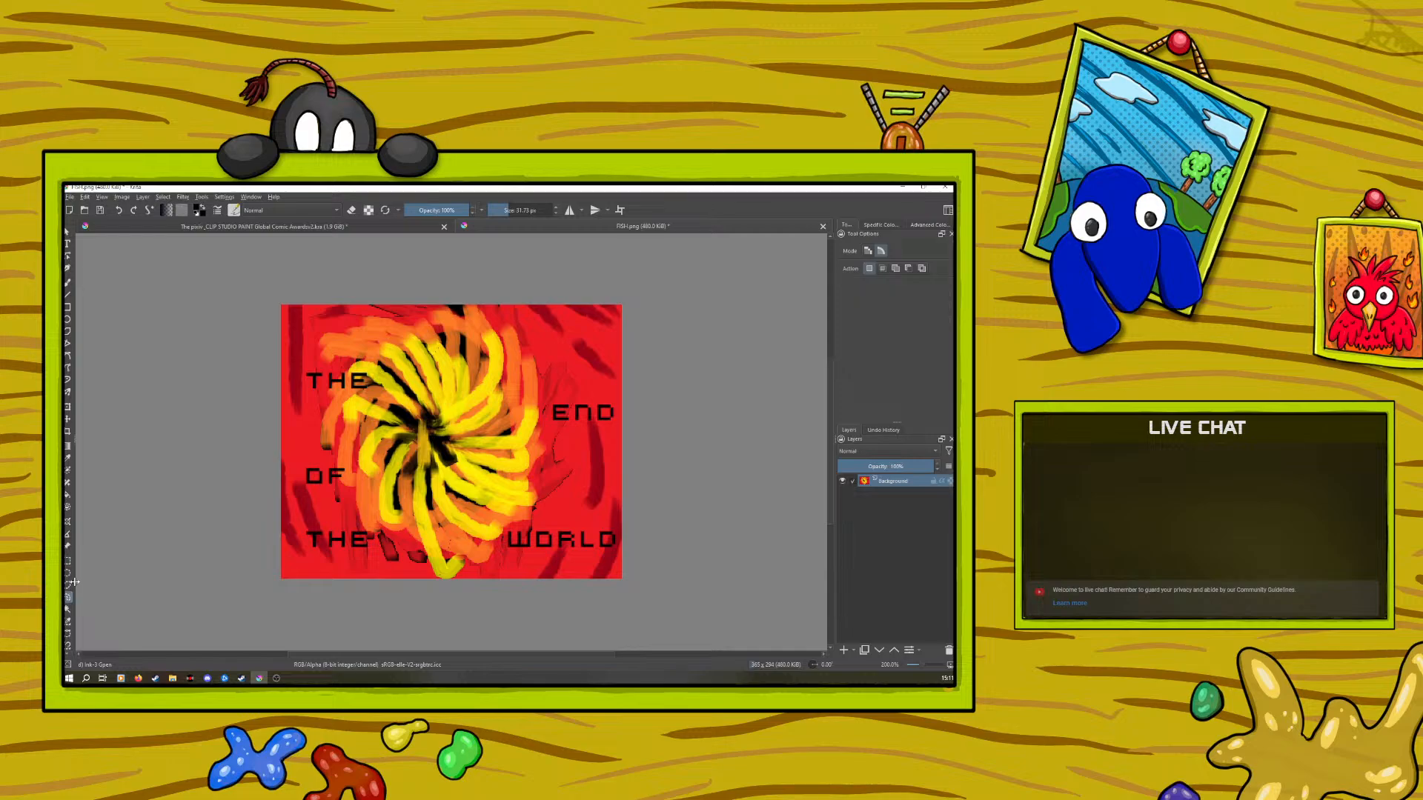
mouse_move(511, 486)
mouse_down()
mouse_move(538, 406)
mouse_move(433, 330)
mouse_up()
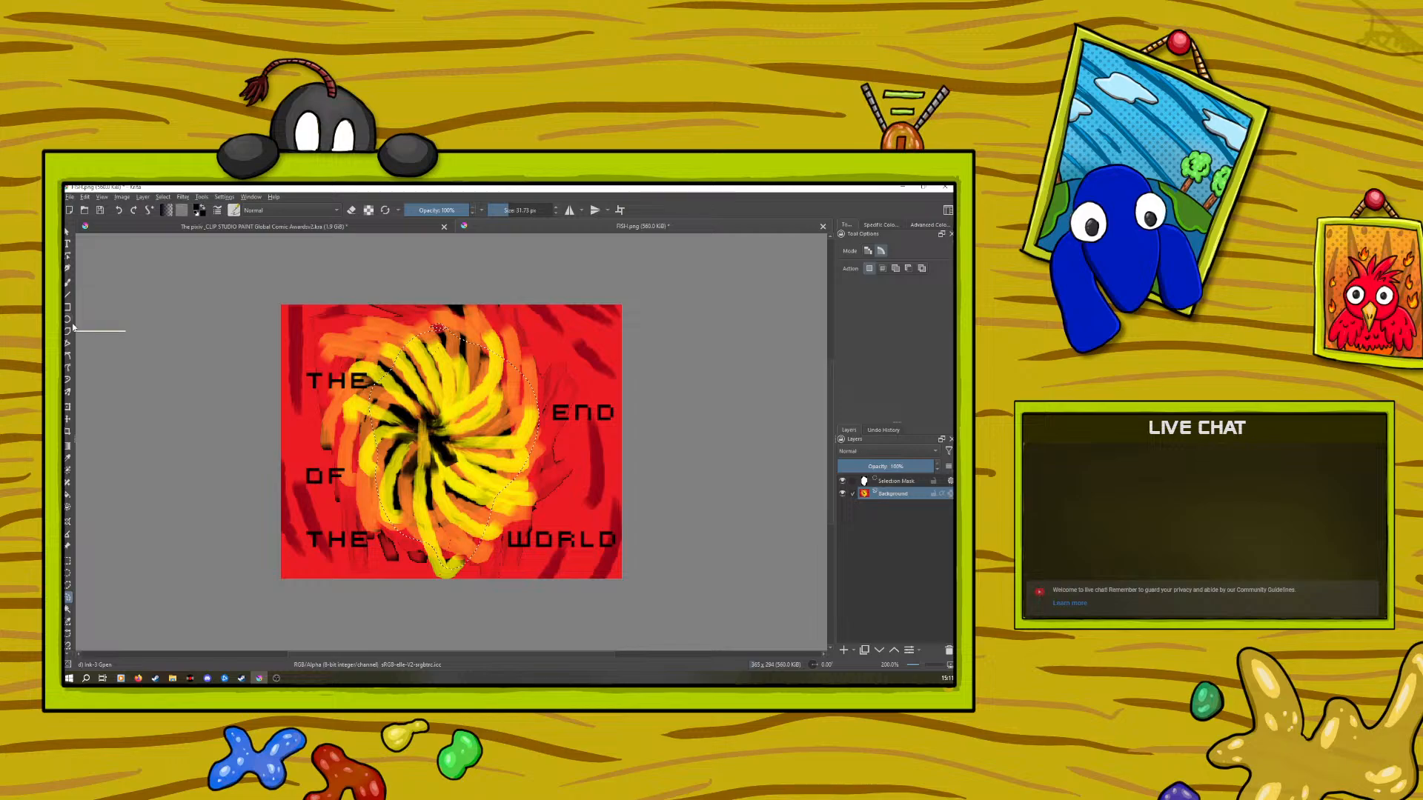
click(85, 197)
click(98, 240)
click(85, 197)
click(97, 294)
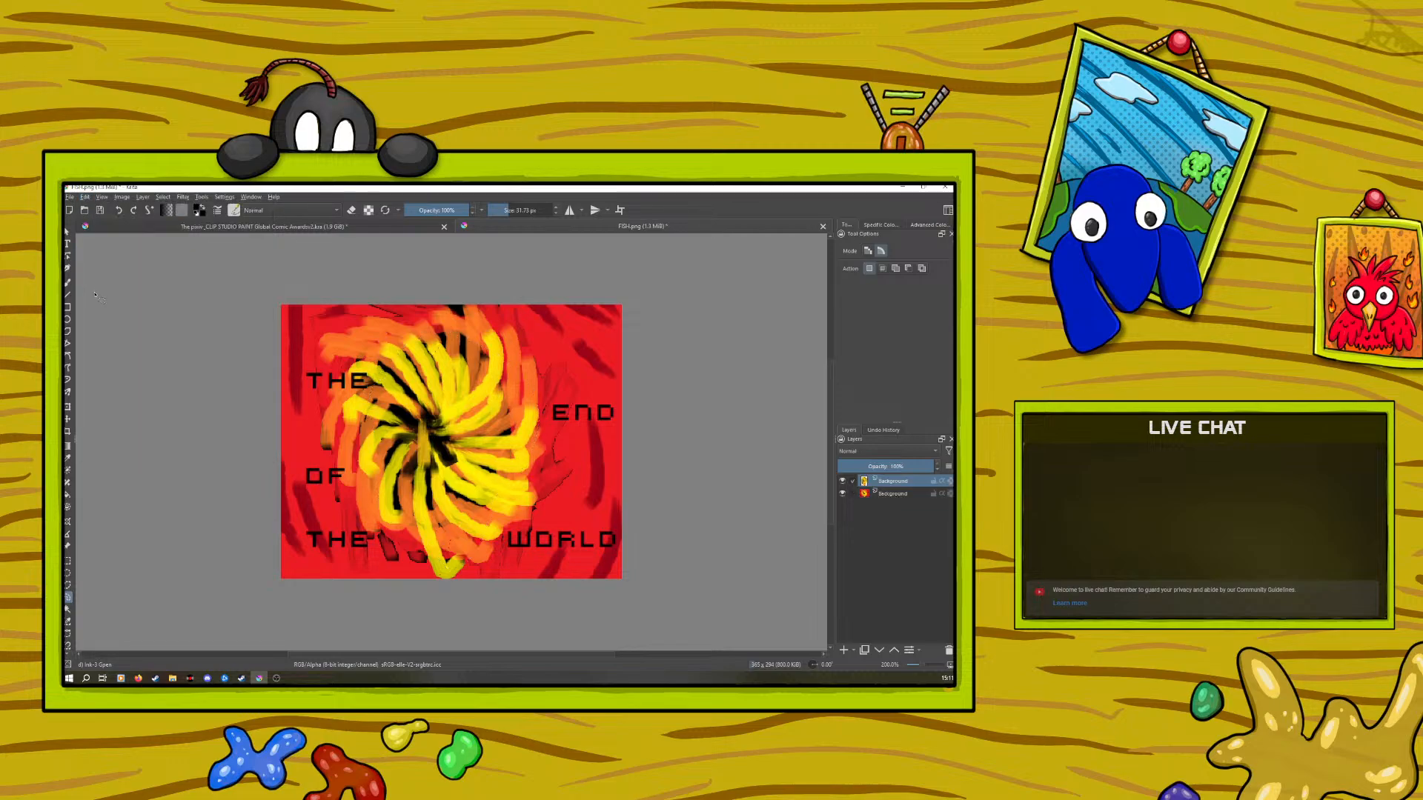
Hide the swirl image's original background and copy the cut-out swirl layer into the comic page's new group
click(842, 493)
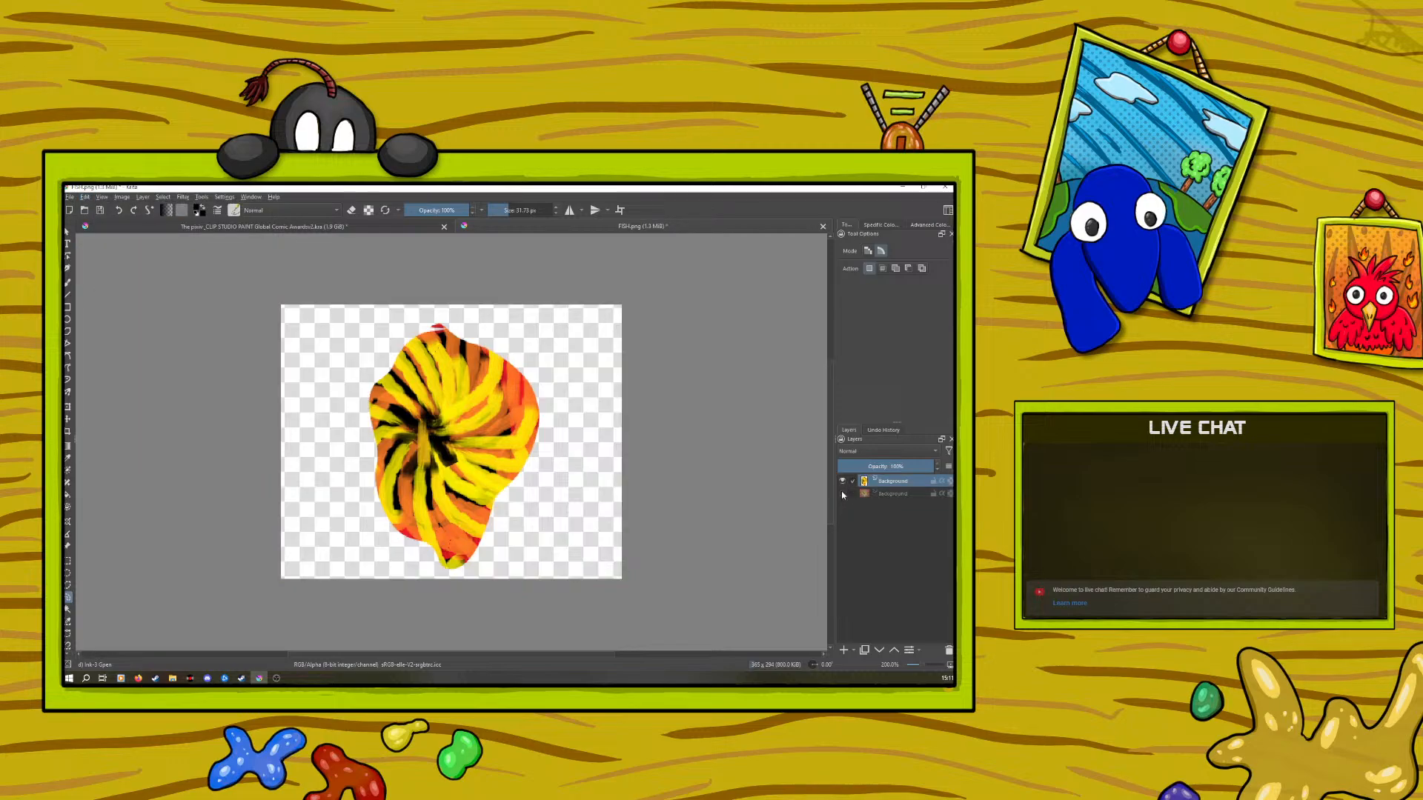
right_click(892, 483)
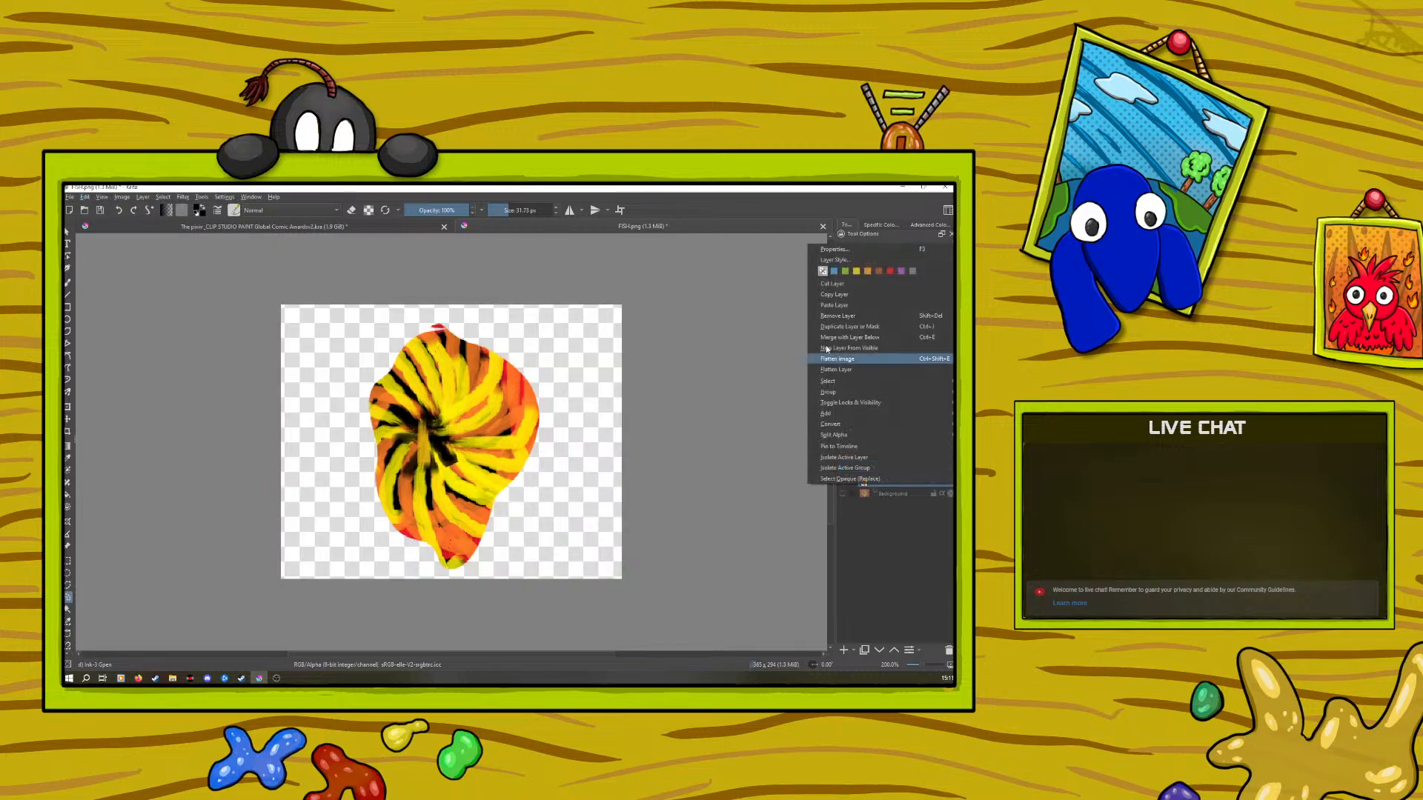
click(828, 296)
click(348, 226)
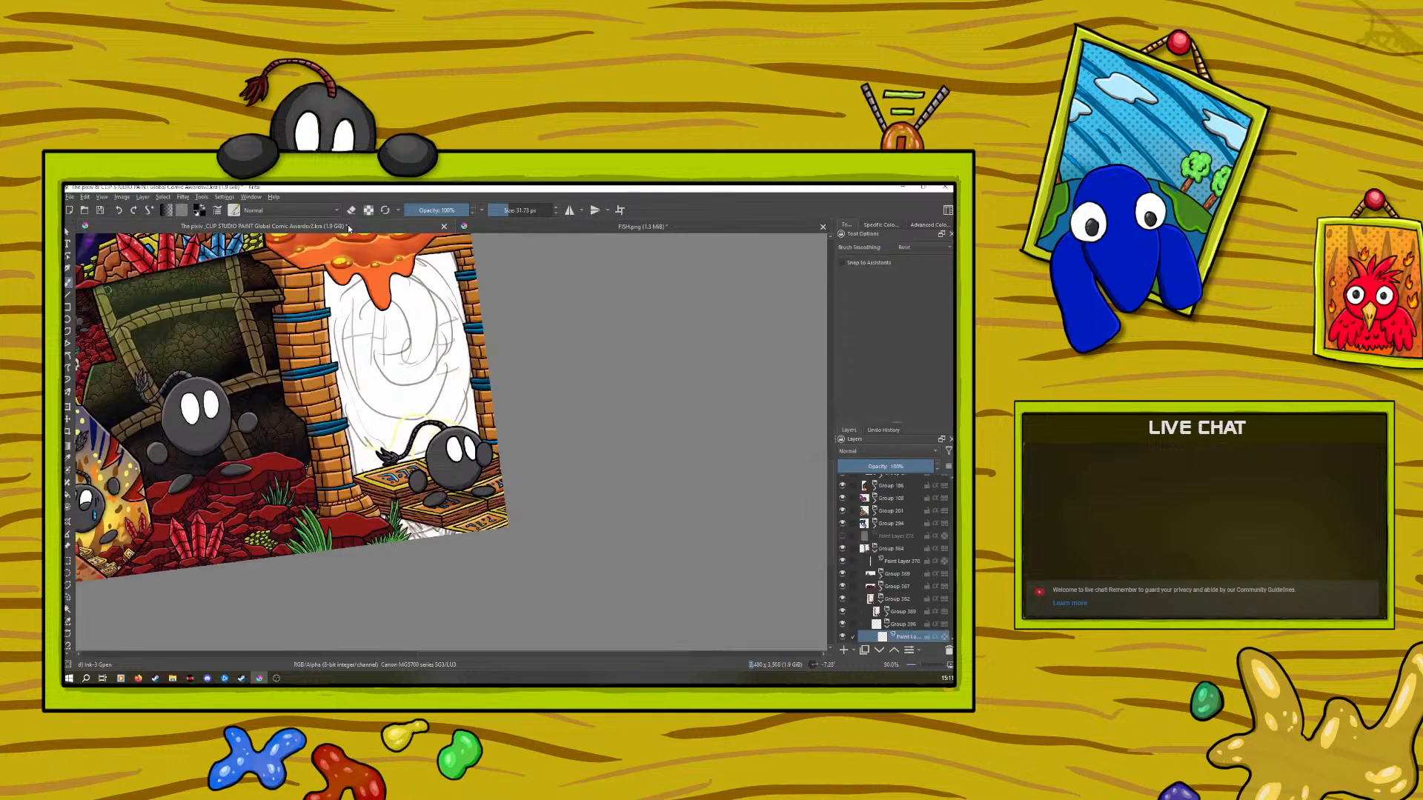
right_click(906, 639)
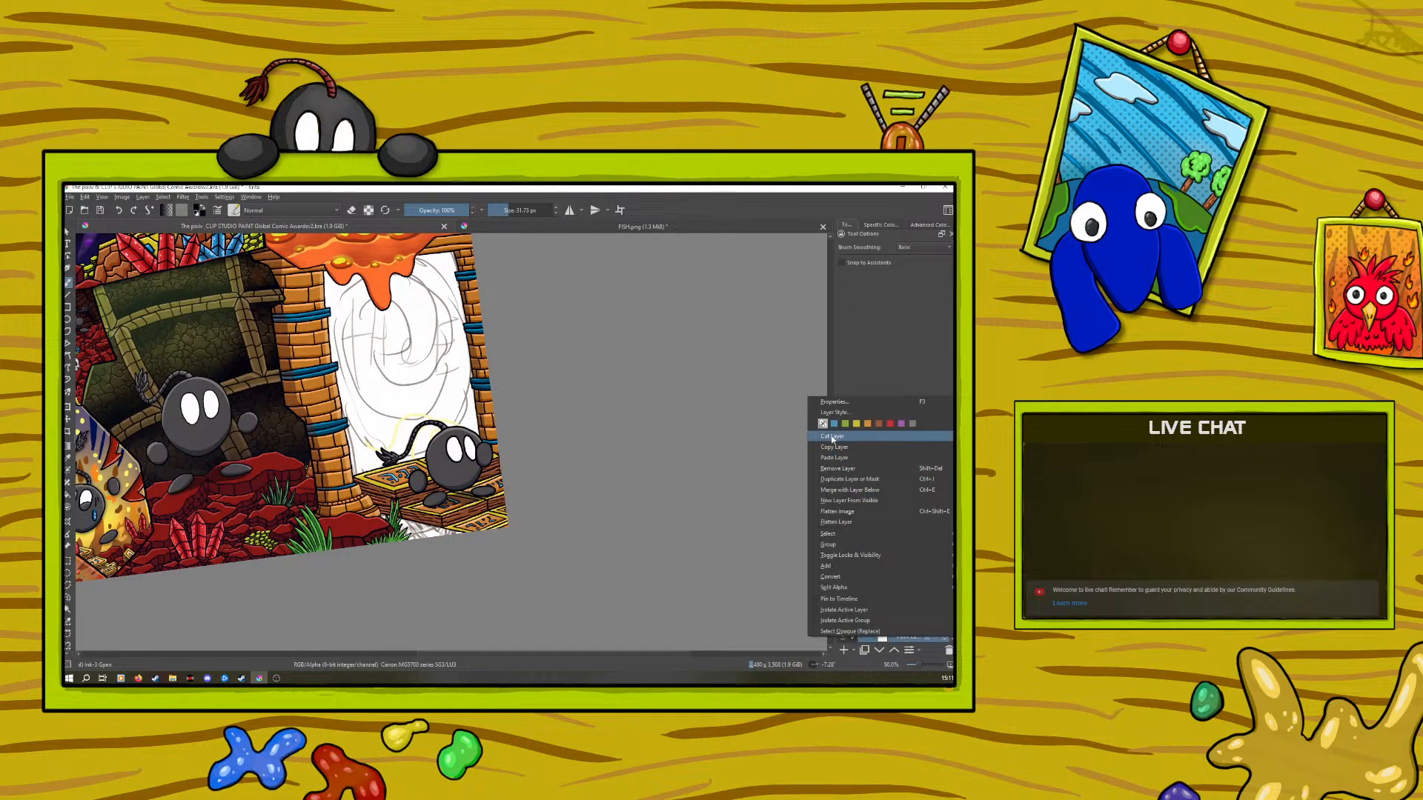
click(829, 461)
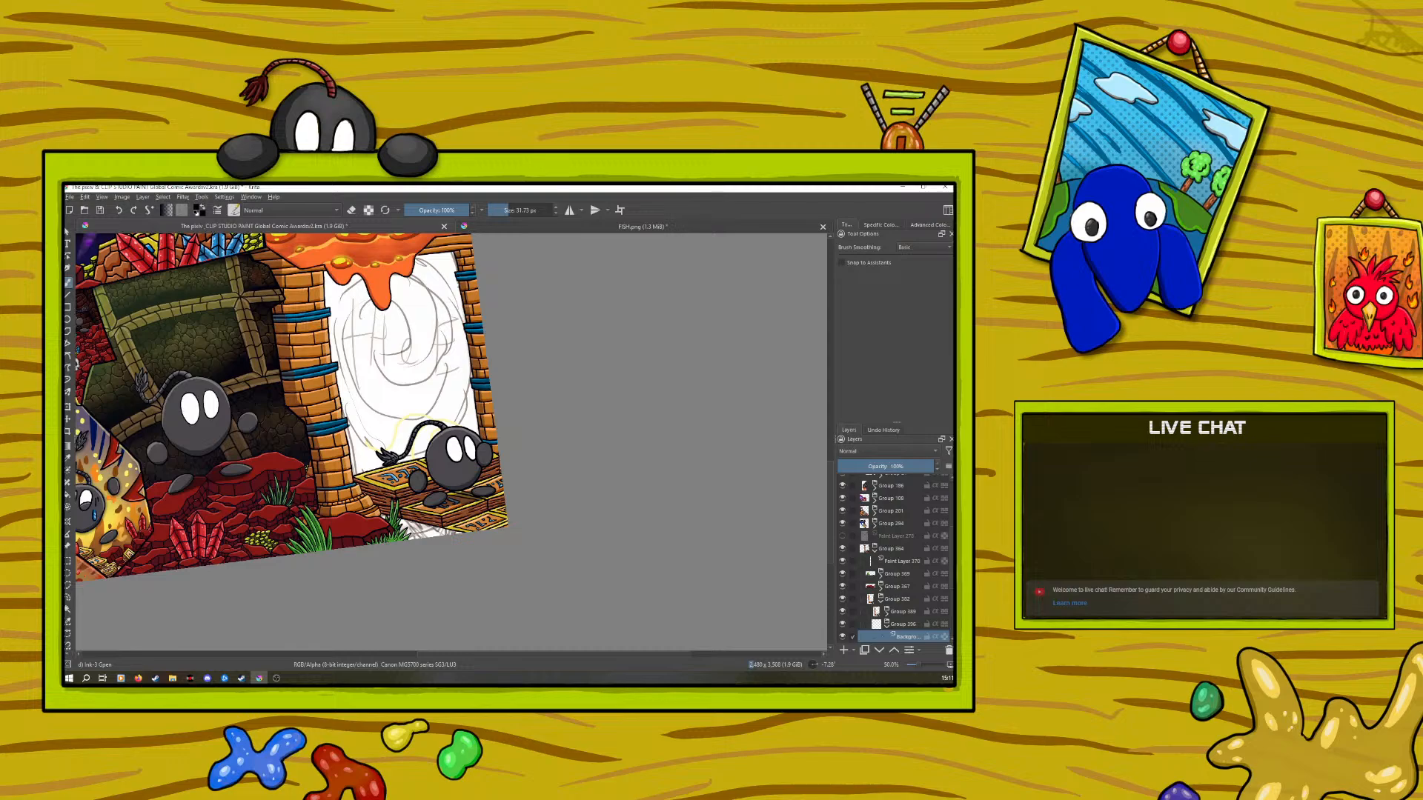
Move the pasted swirl from the page's upper area into the white doorway opening
click(68, 418)
drag(510, 495, 309, 449)
drag(919, 665, 912, 667)
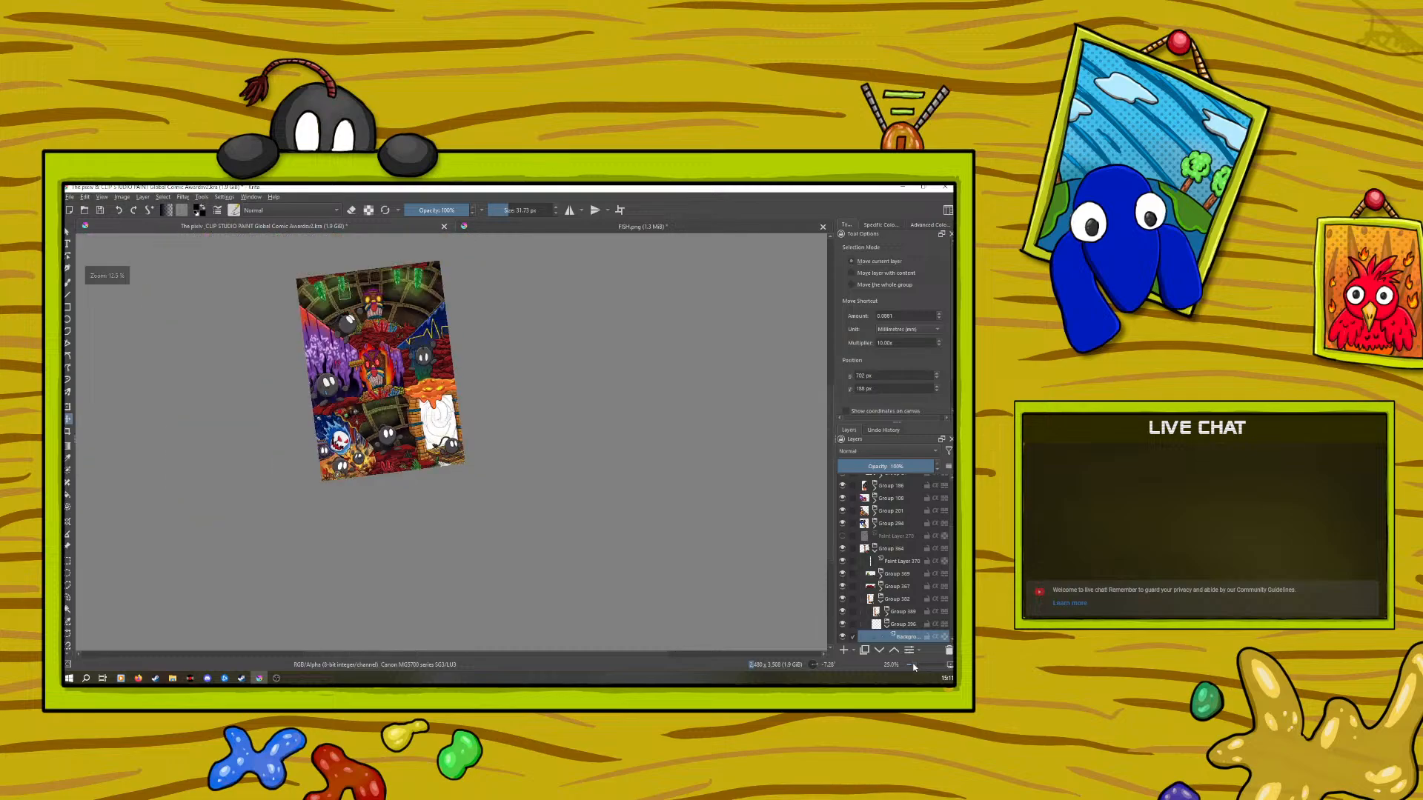
drag(375, 409, 440, 497)
drag(913, 664, 918, 664)
Transform the pasted swirl, enlarging and stretching it until it covers the whole white doorway opening
click(68, 406)
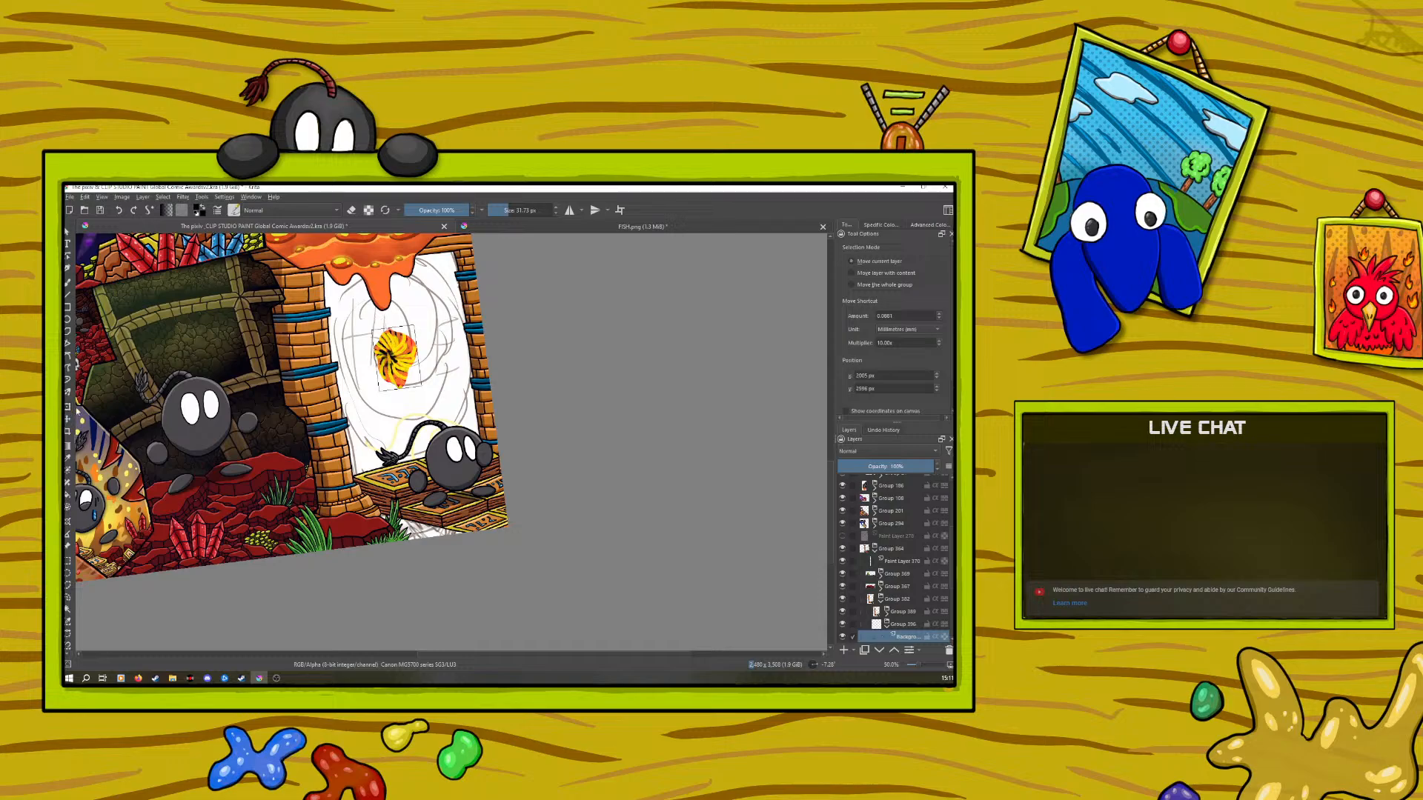
drag(420, 355, 469, 349)
drag(376, 361, 421, 509)
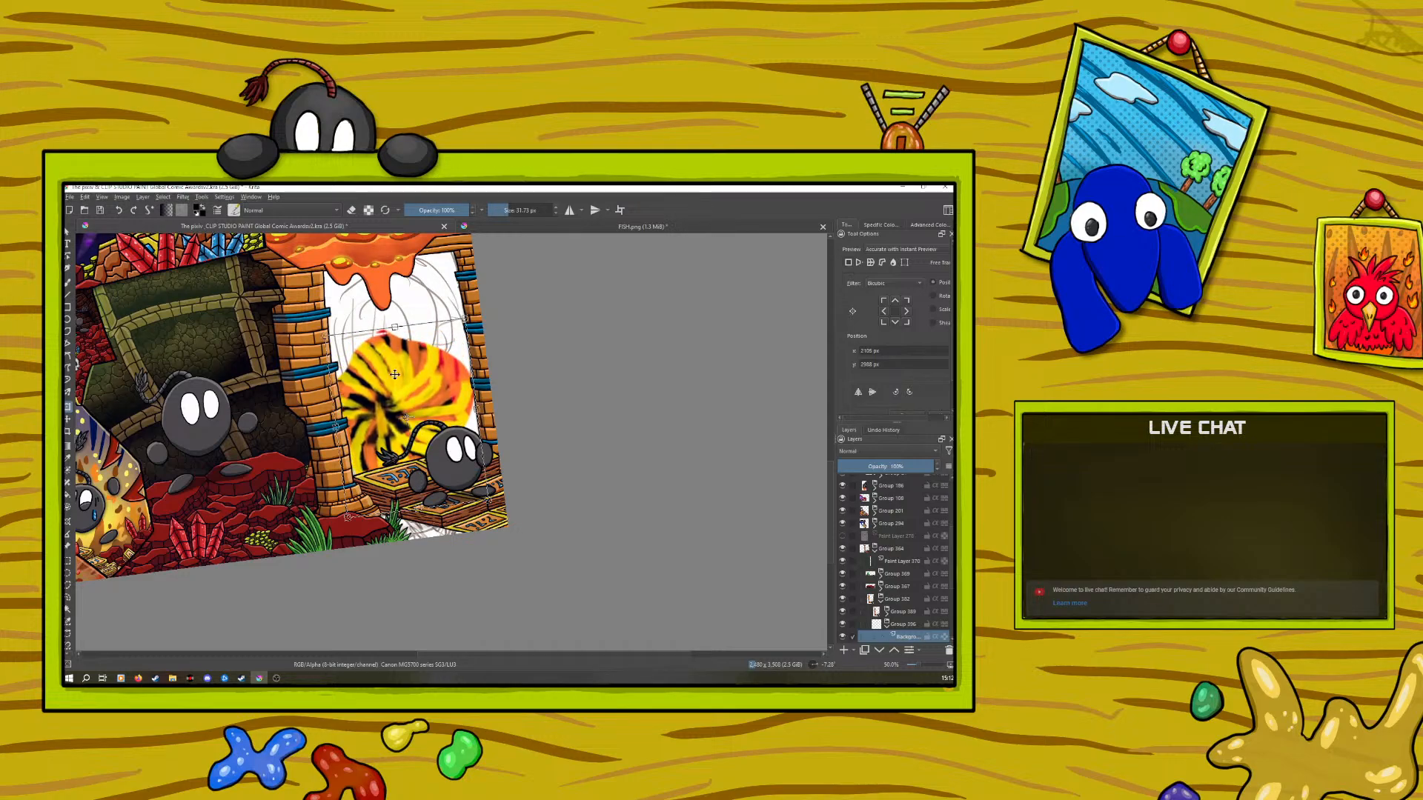
drag(406, 416, 298, 376)
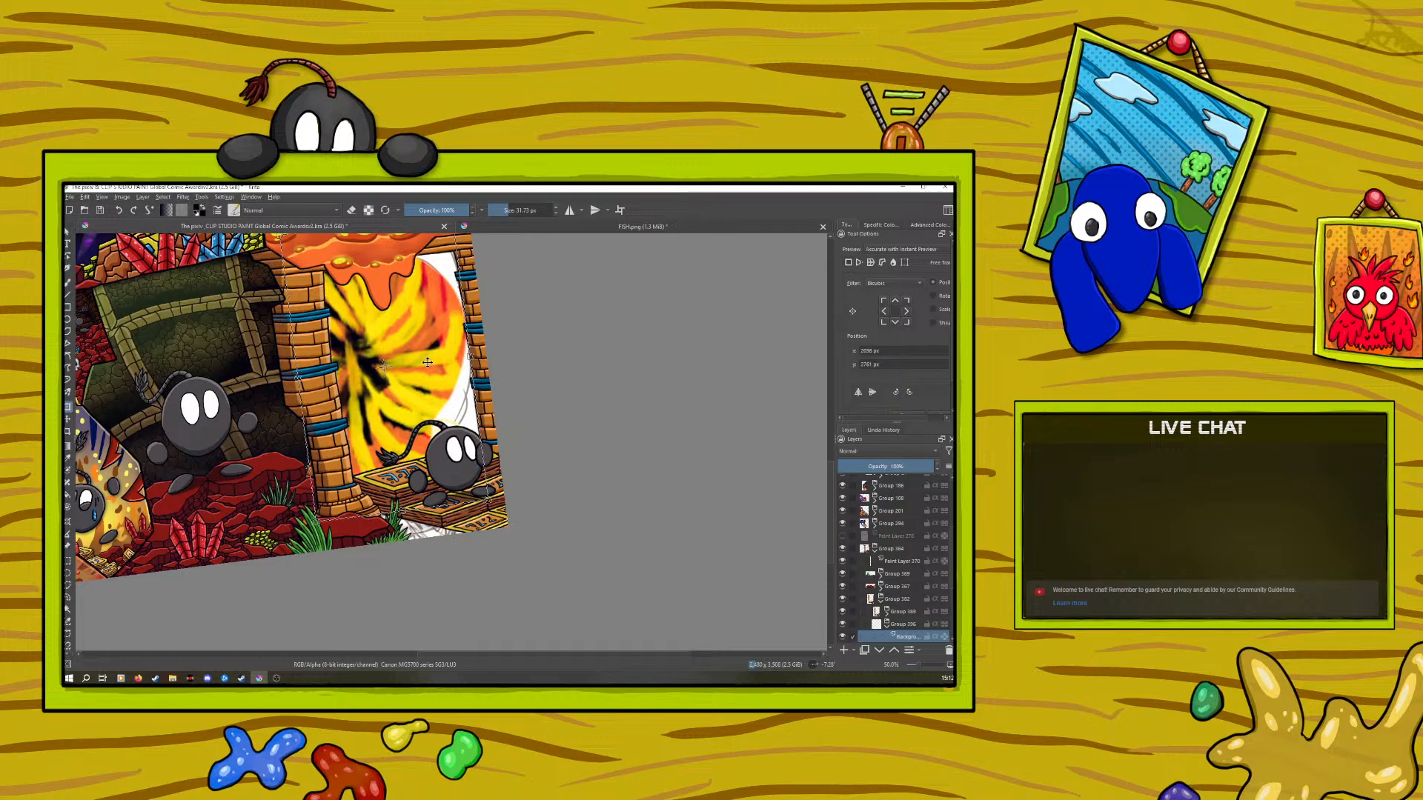
drag(471, 356, 545, 335)
drag(299, 385, 303, 381)
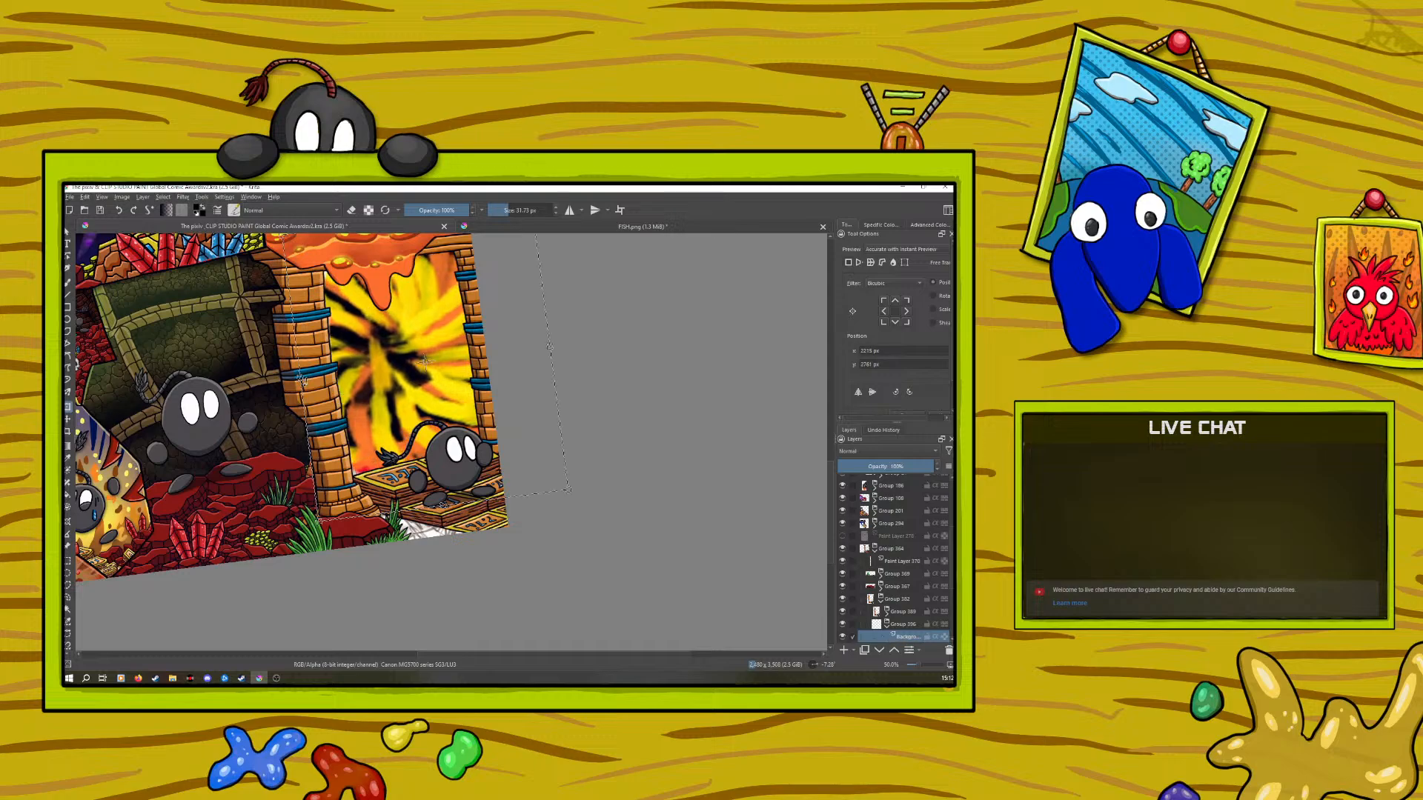
Fine-tune the enlarged swirl's edges and placement so its dark centre sits in the middle of the doorway
drag(317, 522, 315, 529)
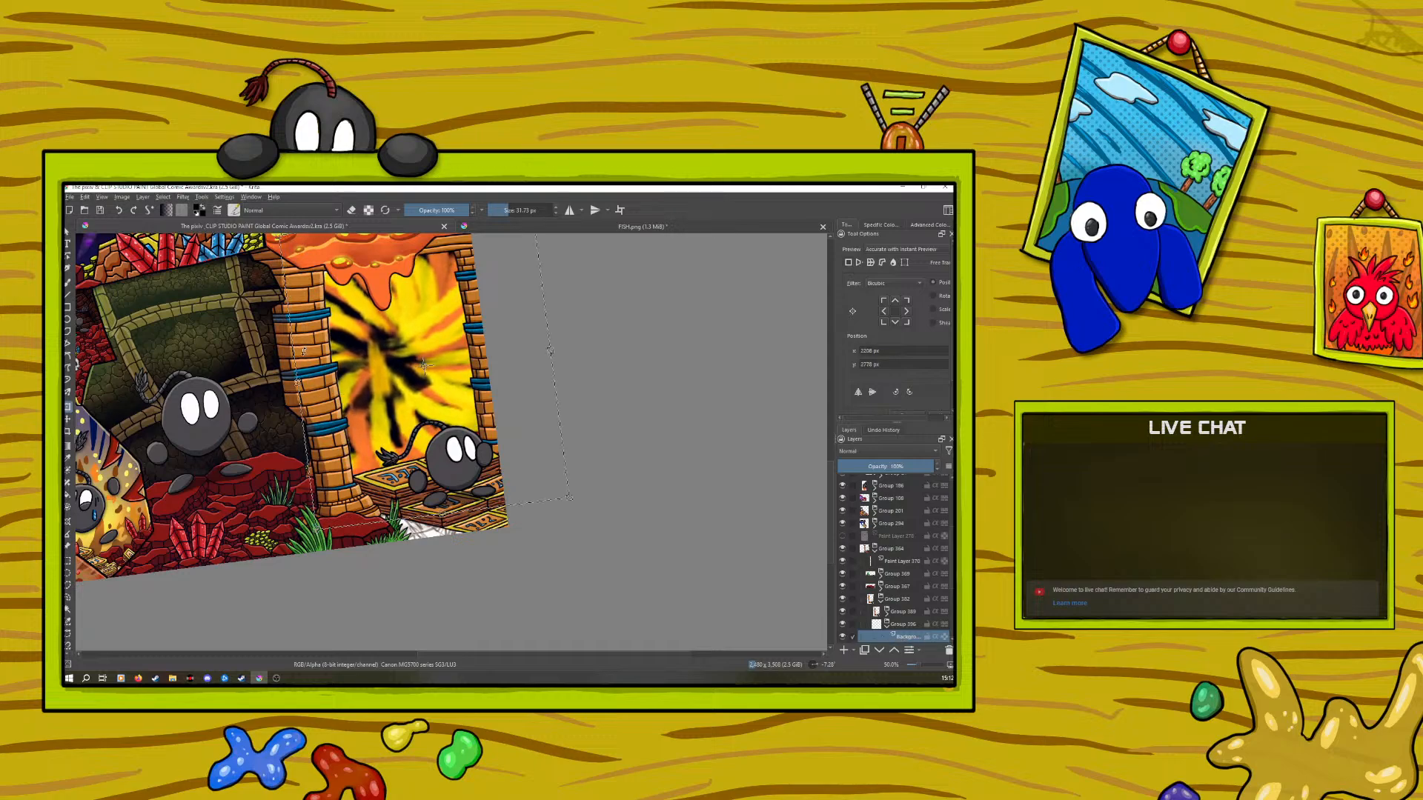
key(Return)
drag(297, 380, 303, 380)
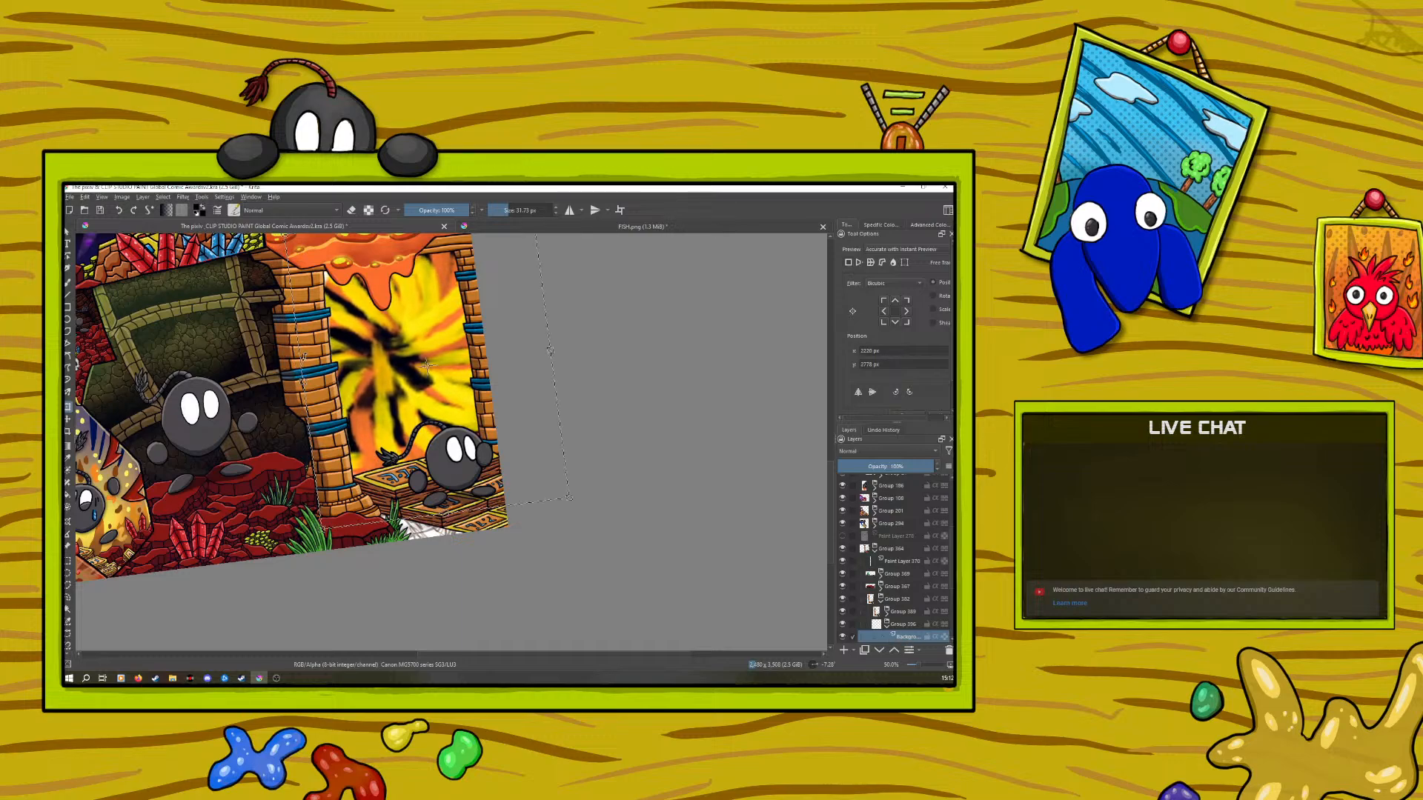
scroll(833, 503, up, 2)
drag(283, 315, 275, 298)
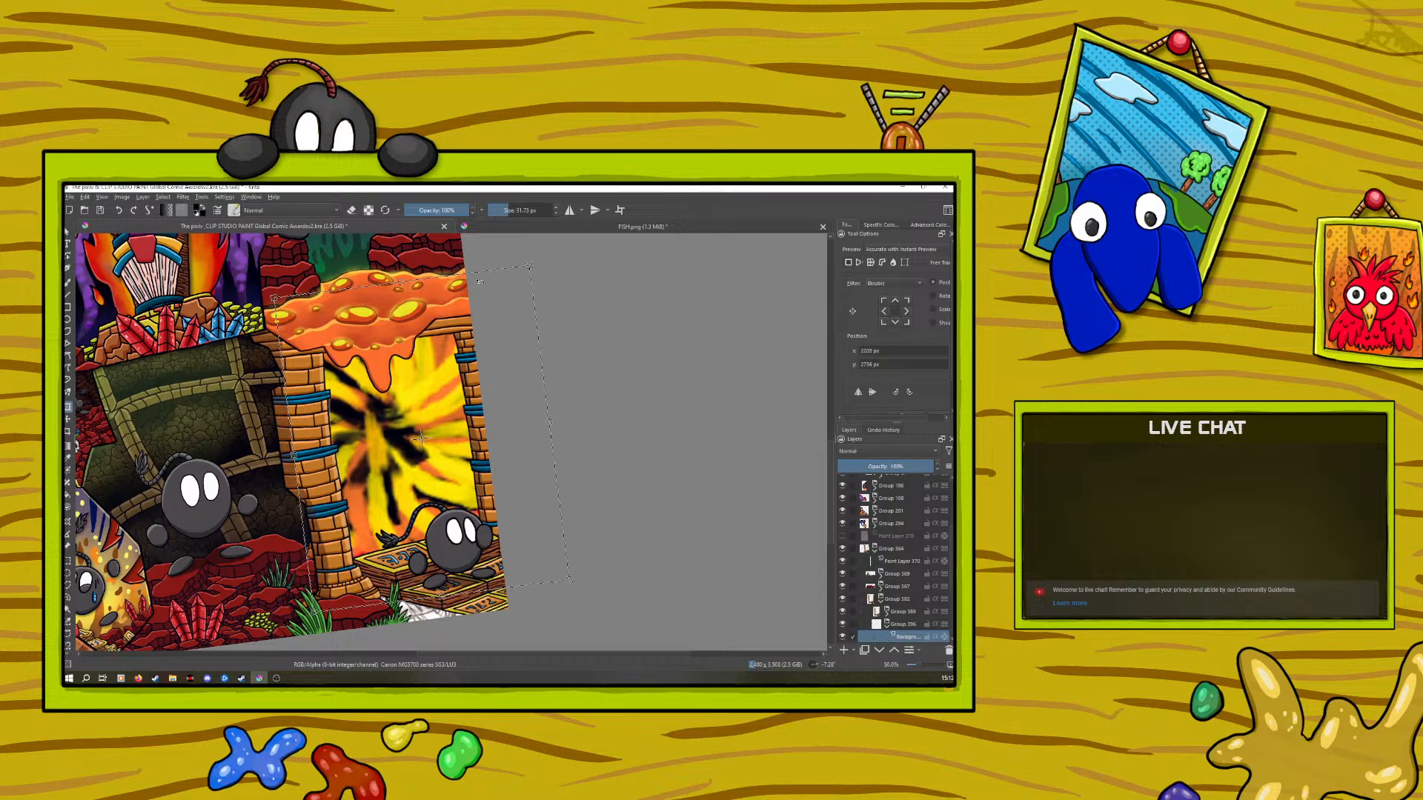
drag(529, 264, 539, 263)
drag(426, 437, 430, 440)
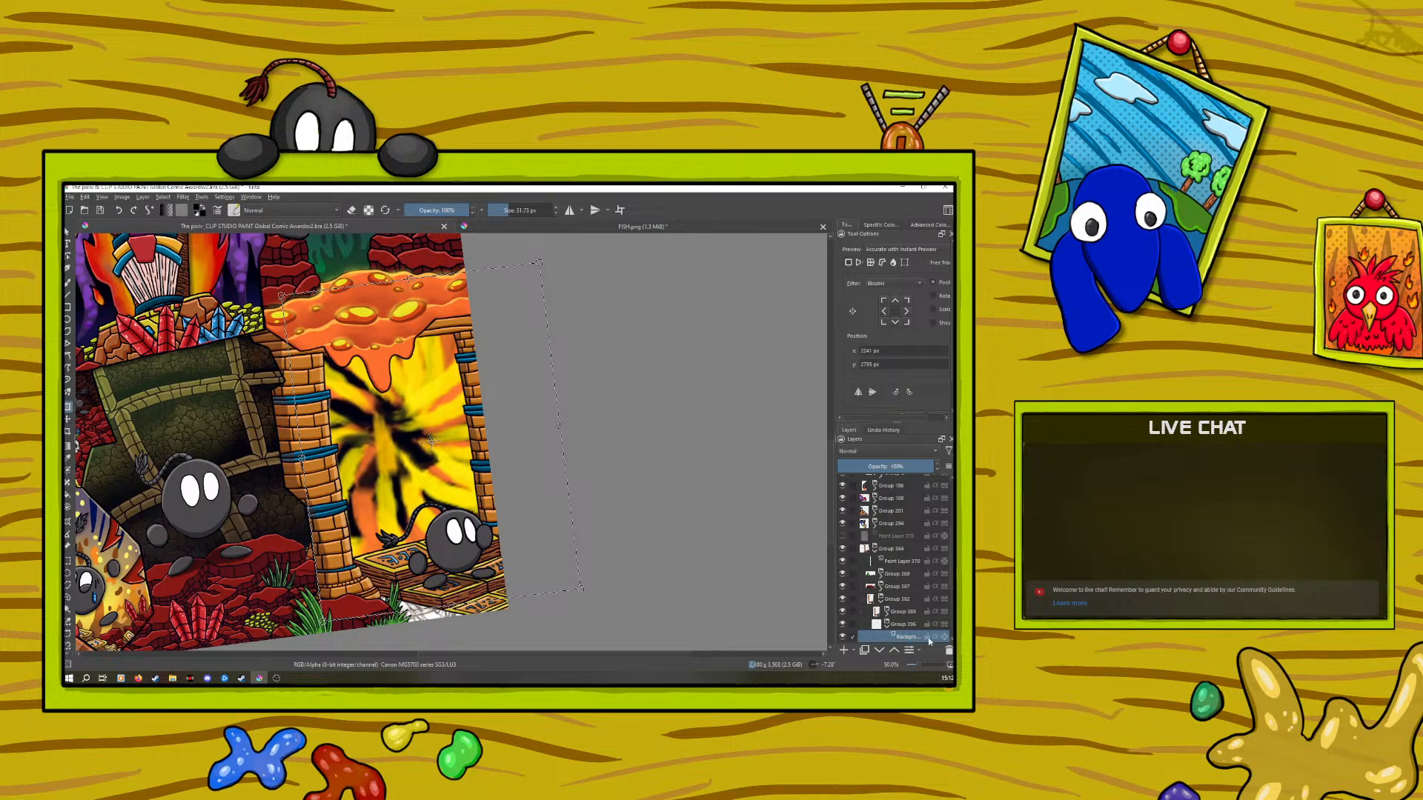
Start a new filter mask on the swirl layer and keep the doorway visible beside its settings
drag(921, 665, 920, 666)
right_click(899, 635)
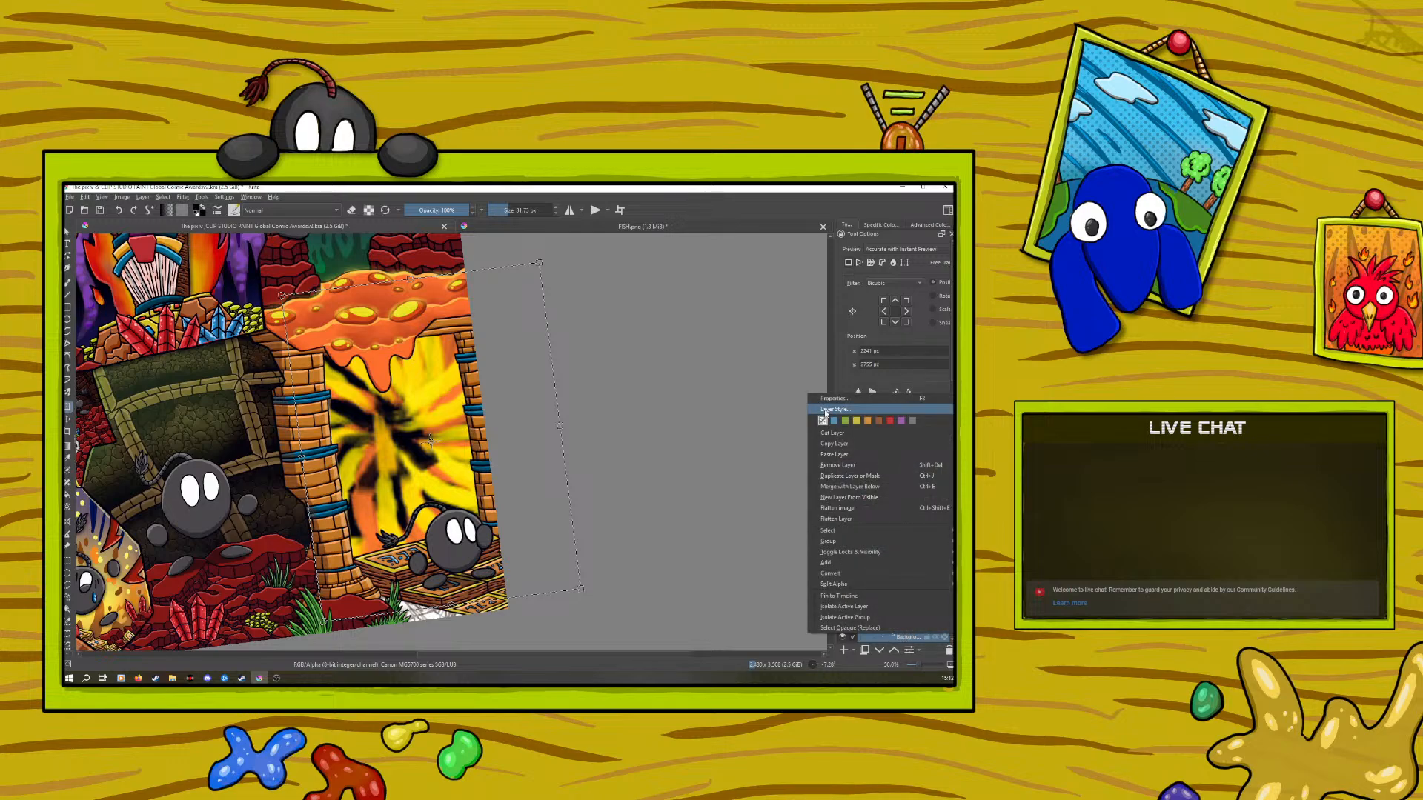
mouse_move(830, 563)
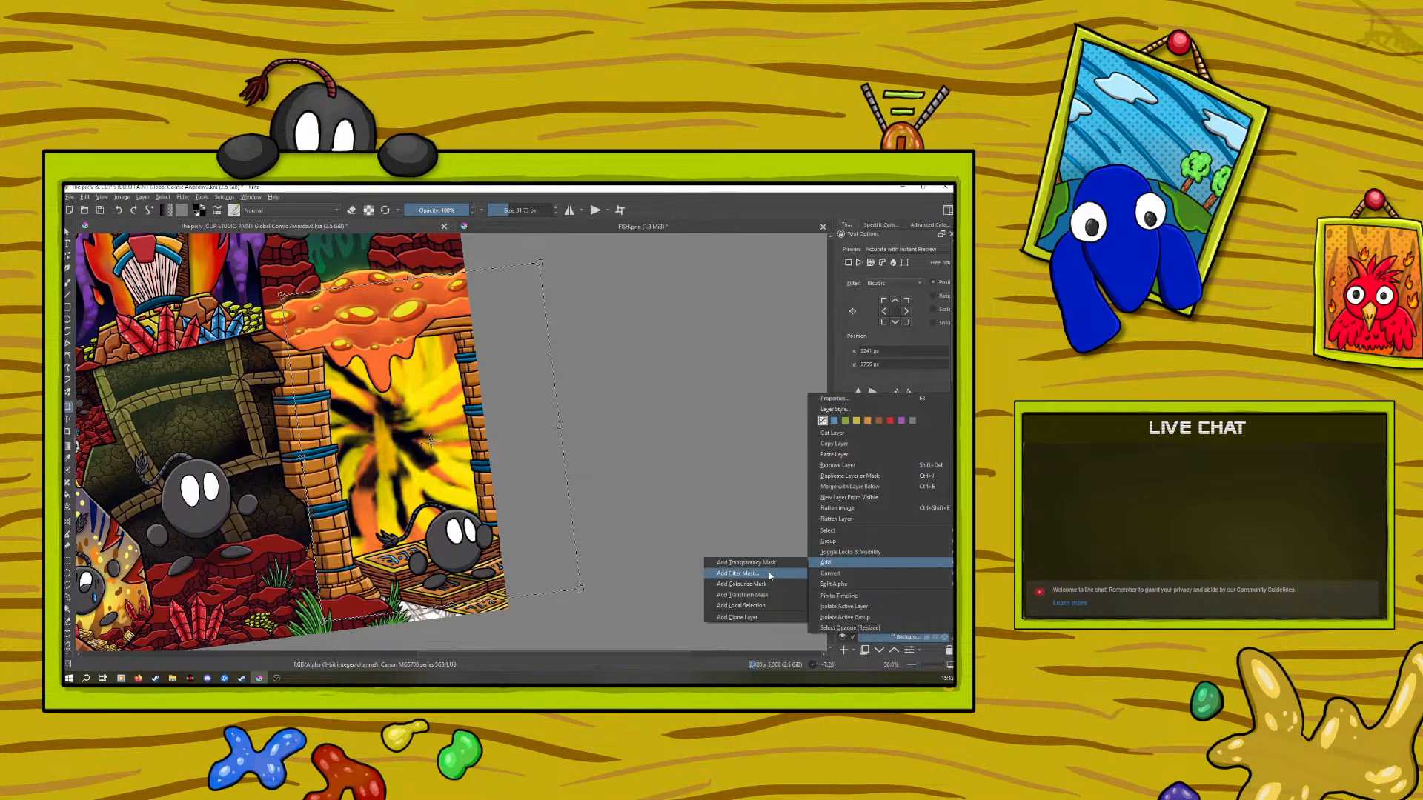
click(764, 573)
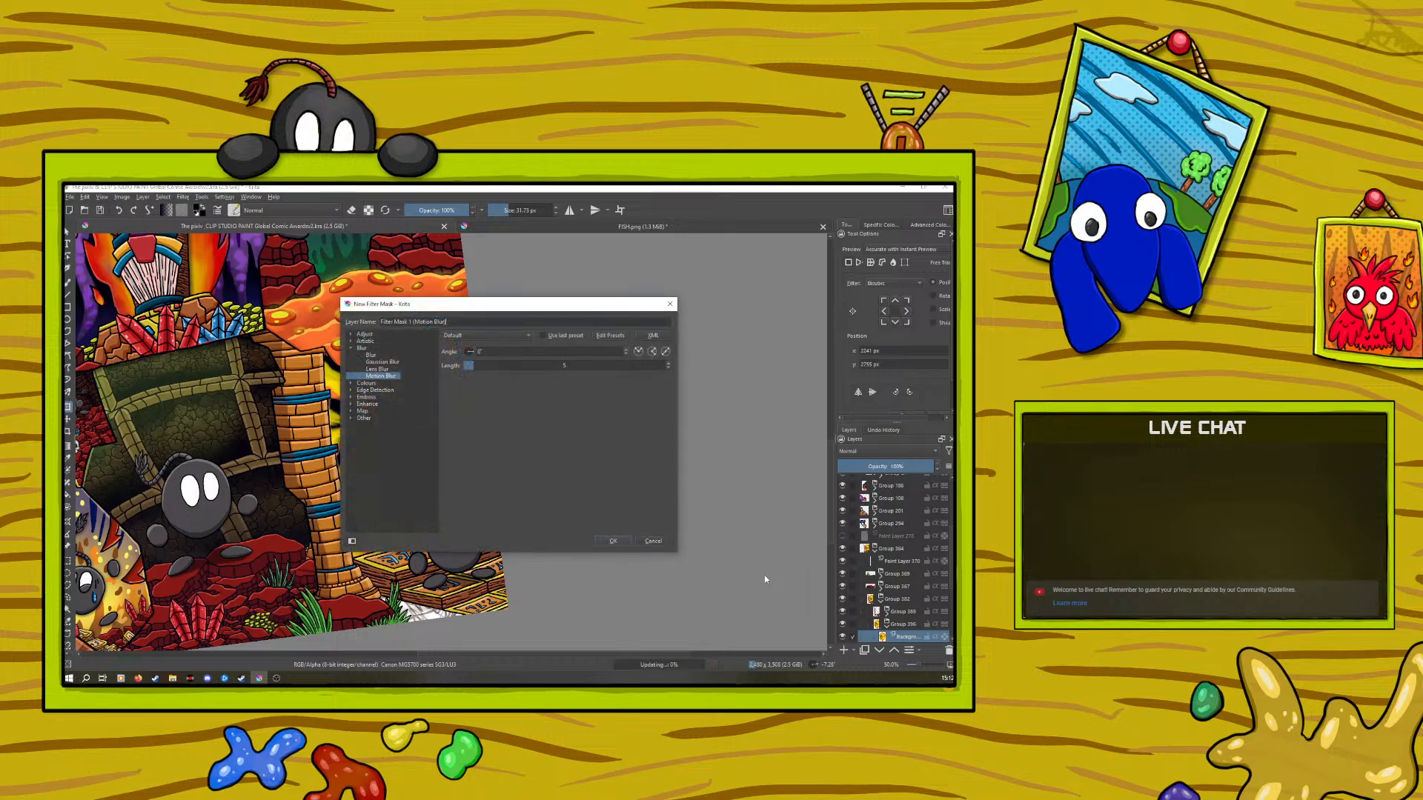
drag(406, 310, 488, 370)
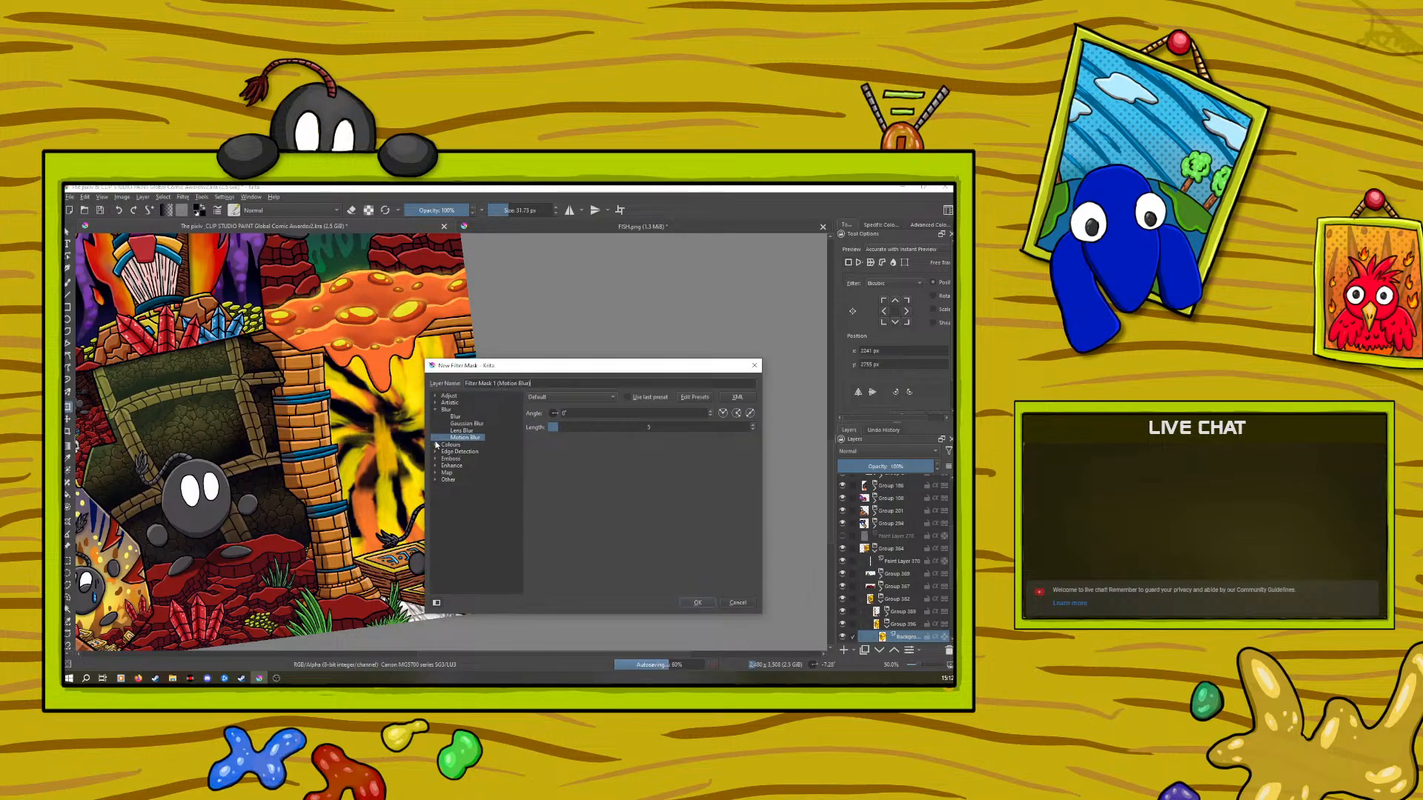
Try the Motion Blur filter on the swirl with a longer blur length and a changed angle
drag(561, 427, 583, 426)
click(553, 416)
drag(553, 414, 693, 411)
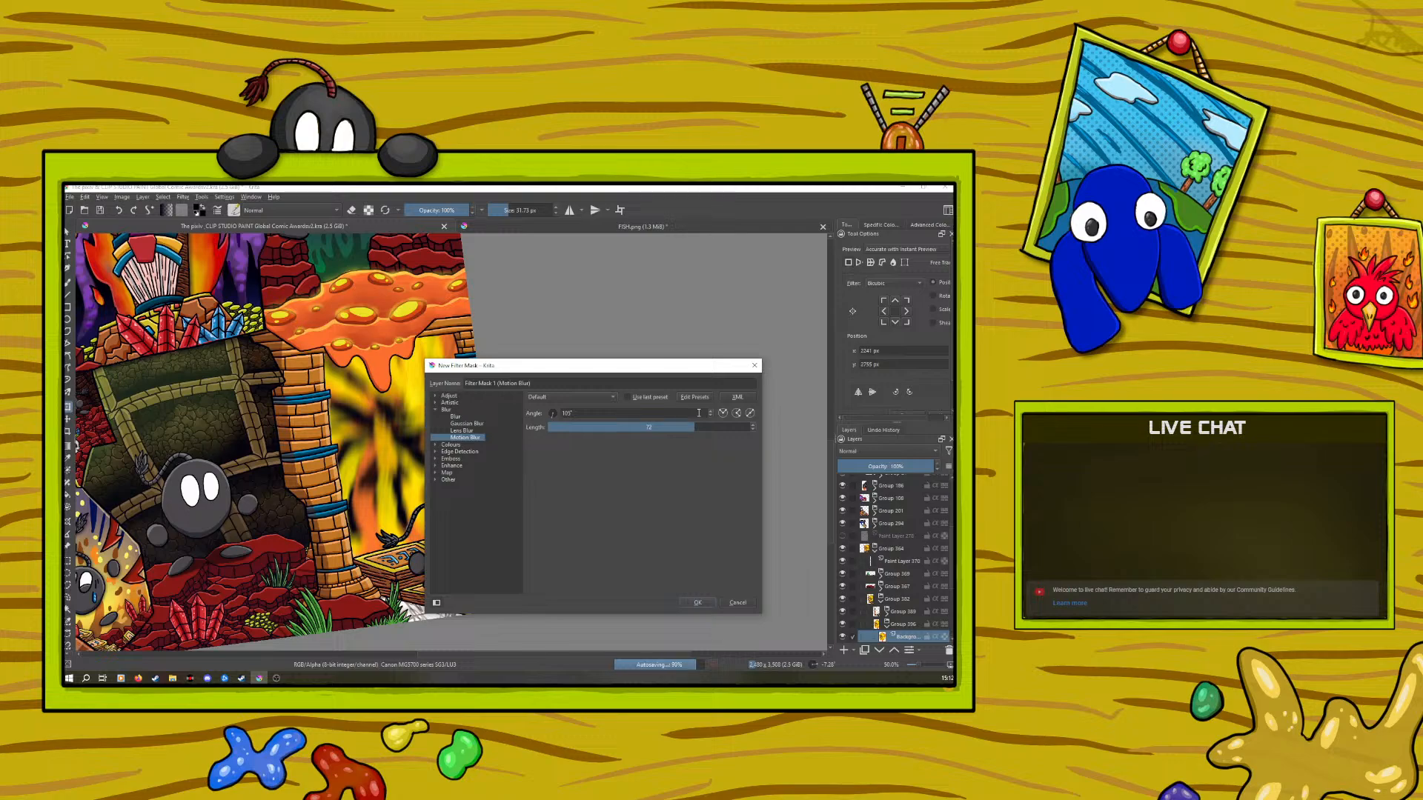
drag(549, 369, 509, 351)
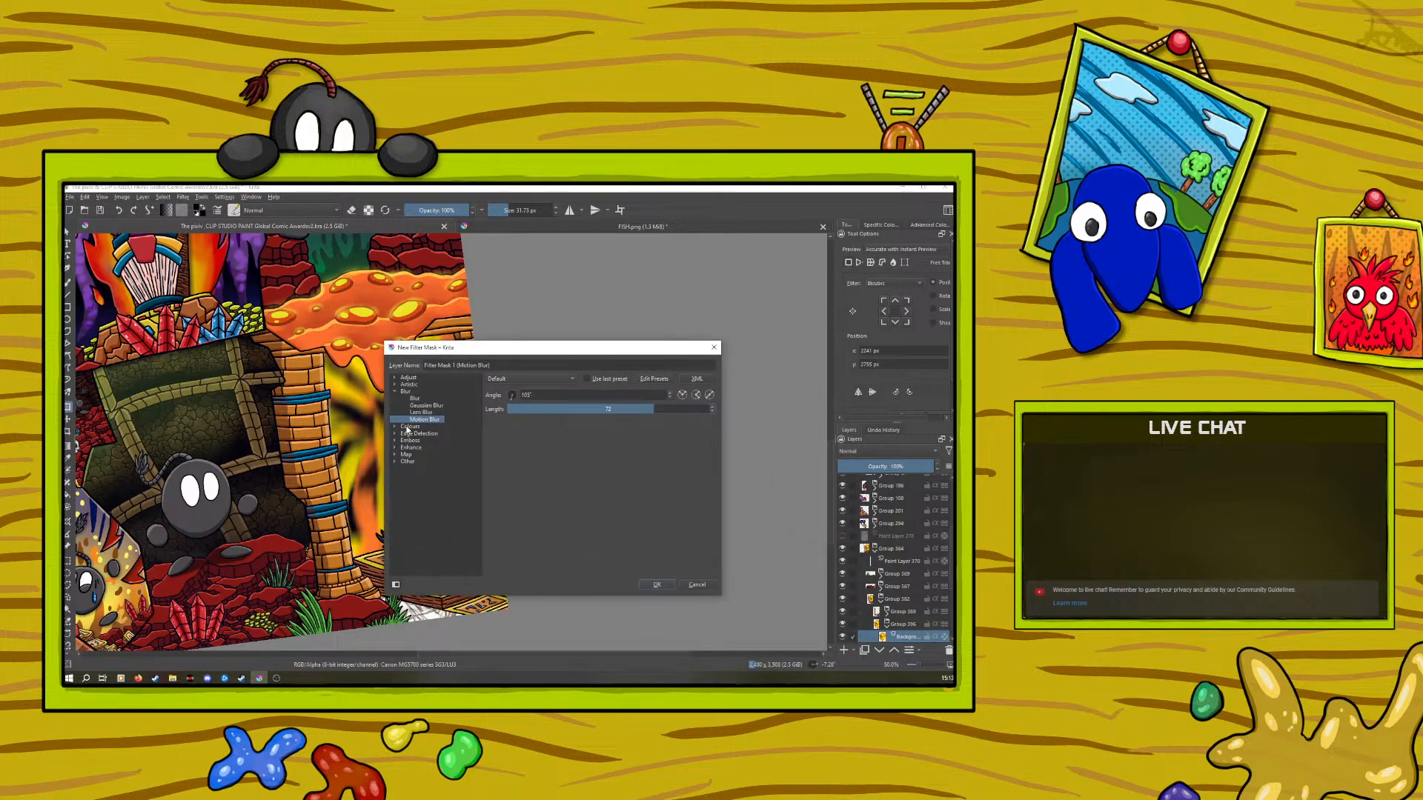
Try the Colour to Alpha and Emboss in All Directions filters on the doorway swirl
click(396, 428)
click(421, 434)
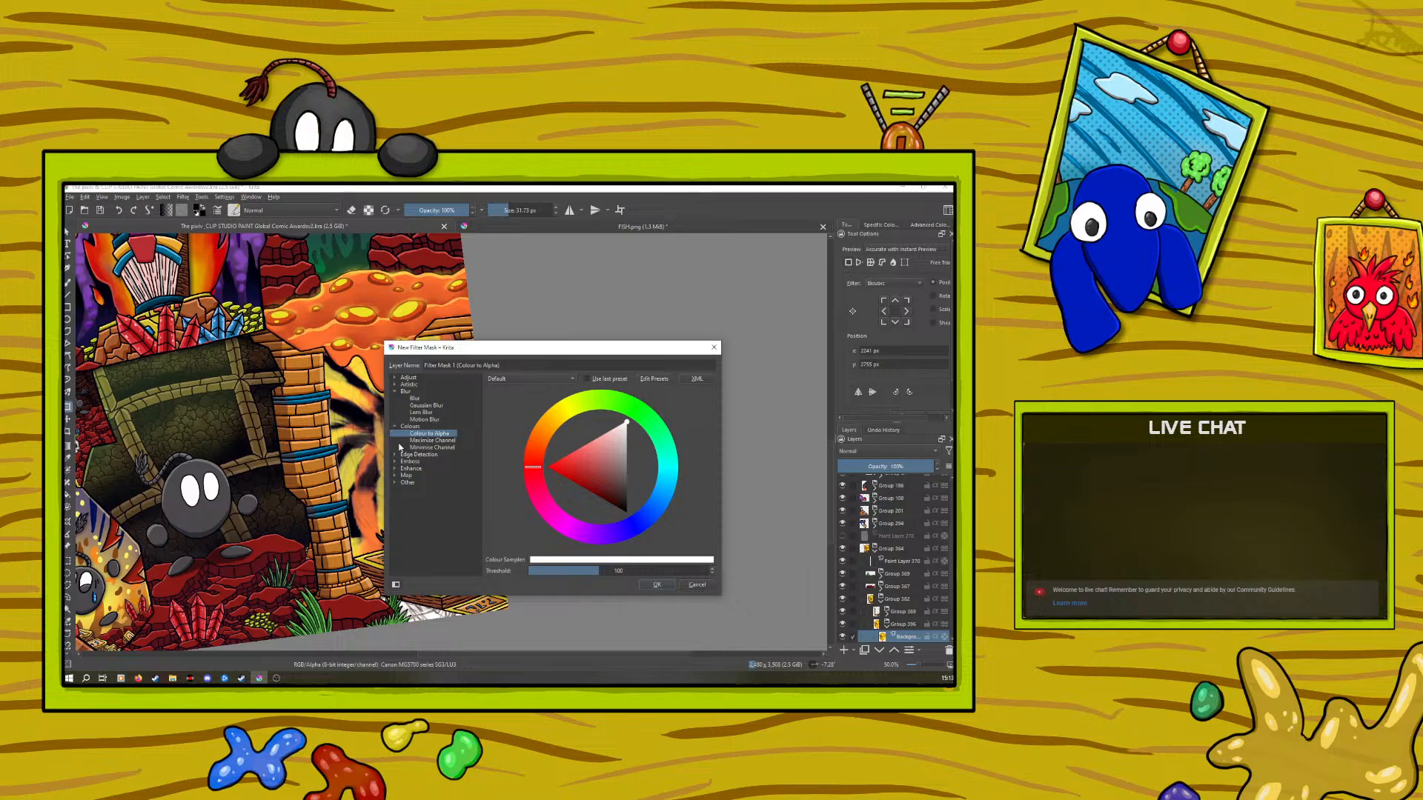
drag(471, 346, 556, 385)
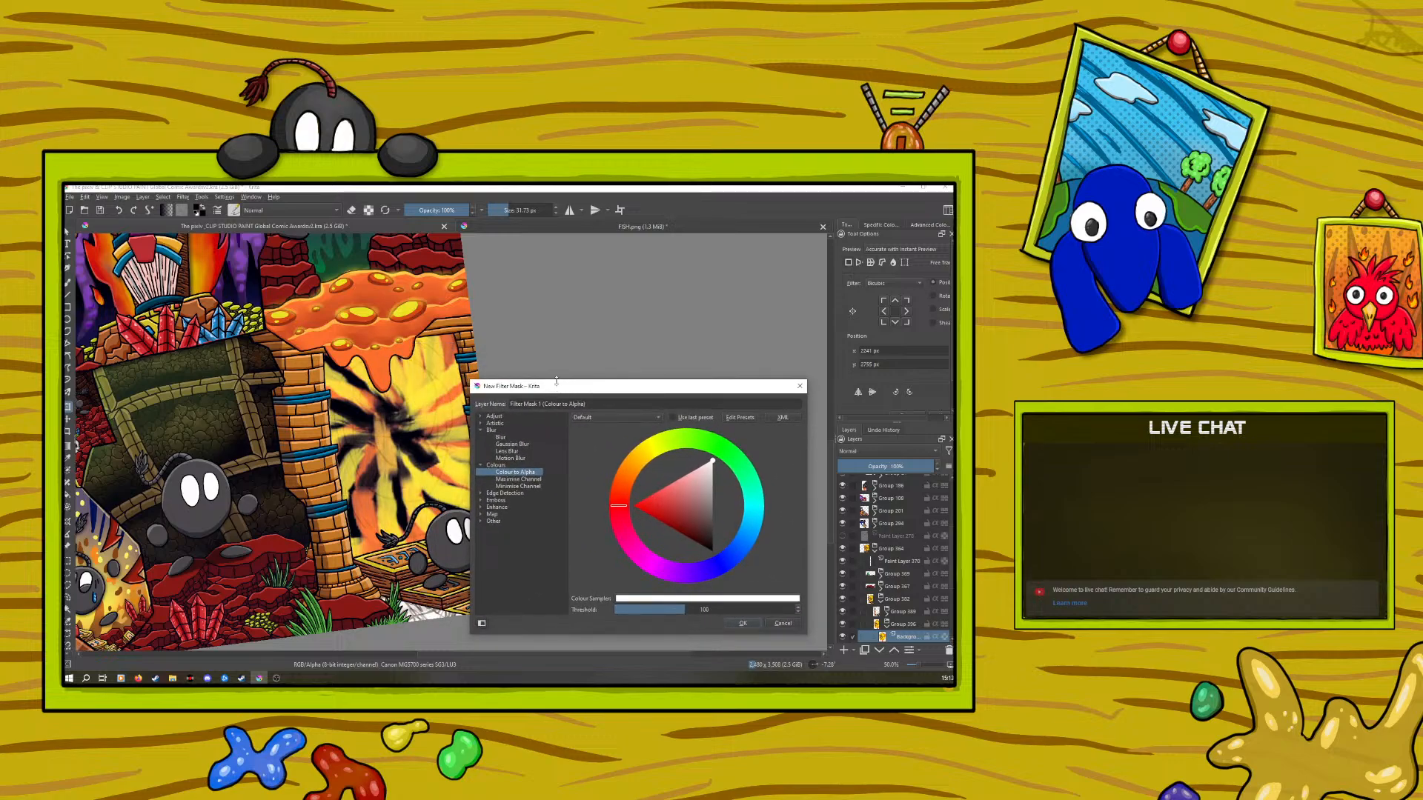
click(480, 493)
click(481, 521)
click(510, 529)
click(483, 535)
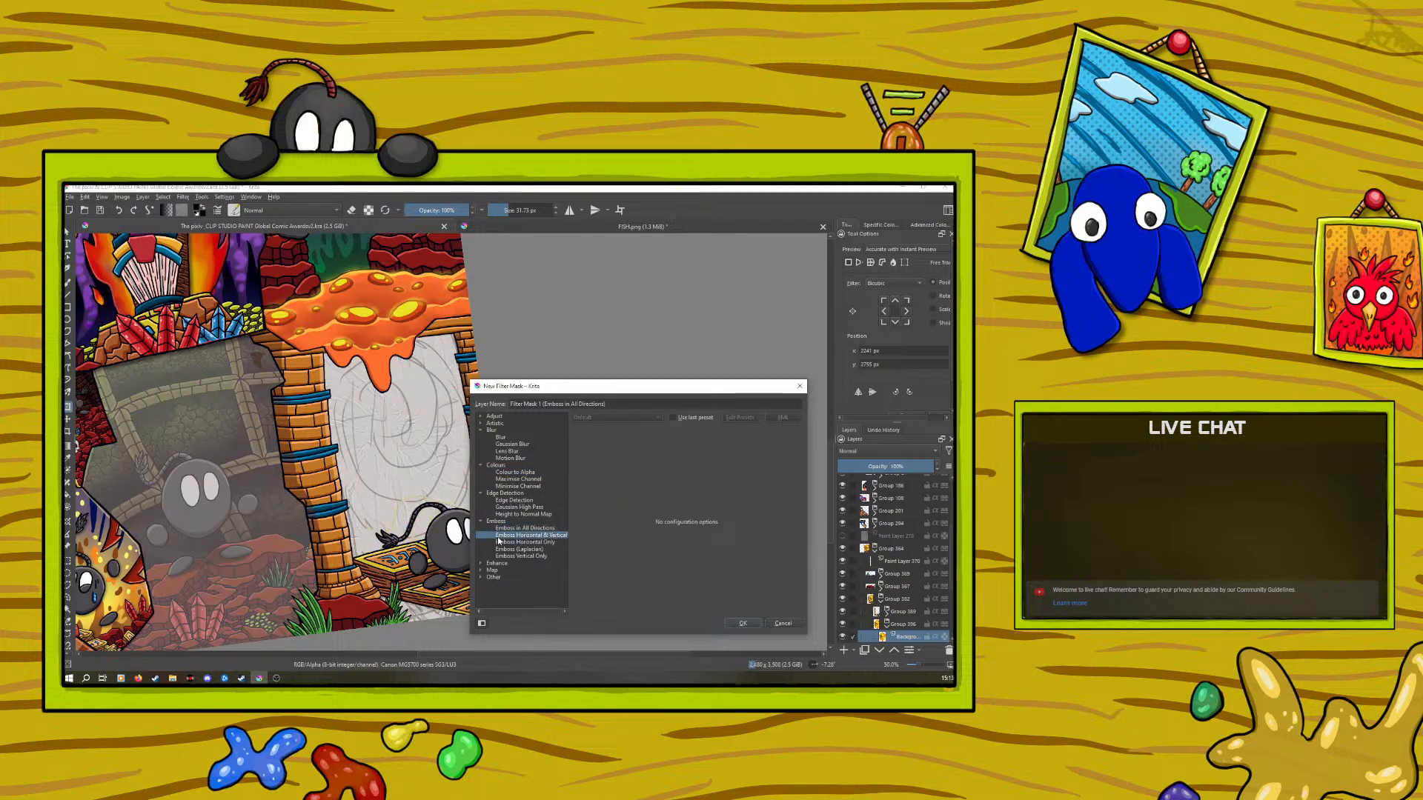
Try the Enhance filters on the swirl, including Sharpen and Wavelet Noise Reducer
click(480, 563)
click(504, 570)
click(497, 580)
click(498, 585)
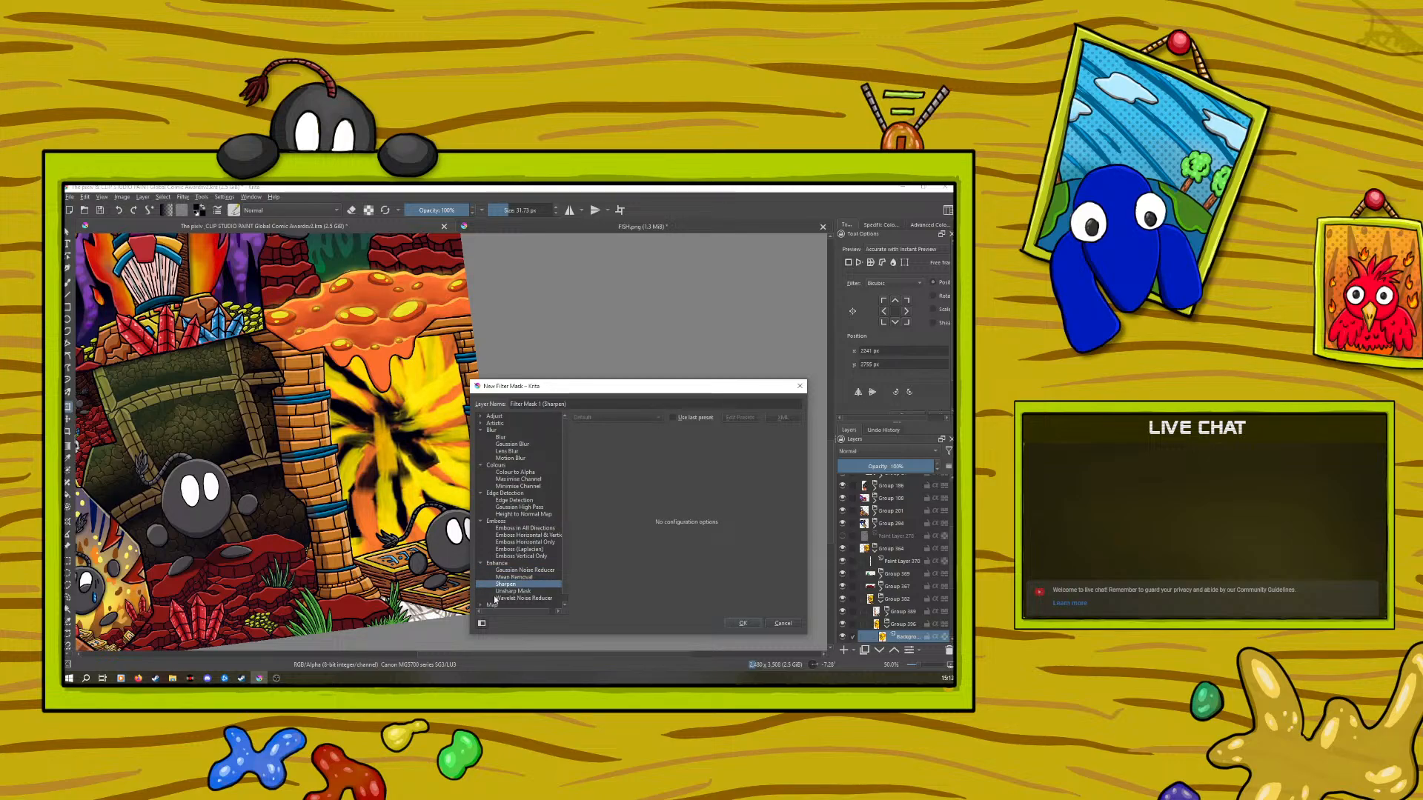
click(496, 598)
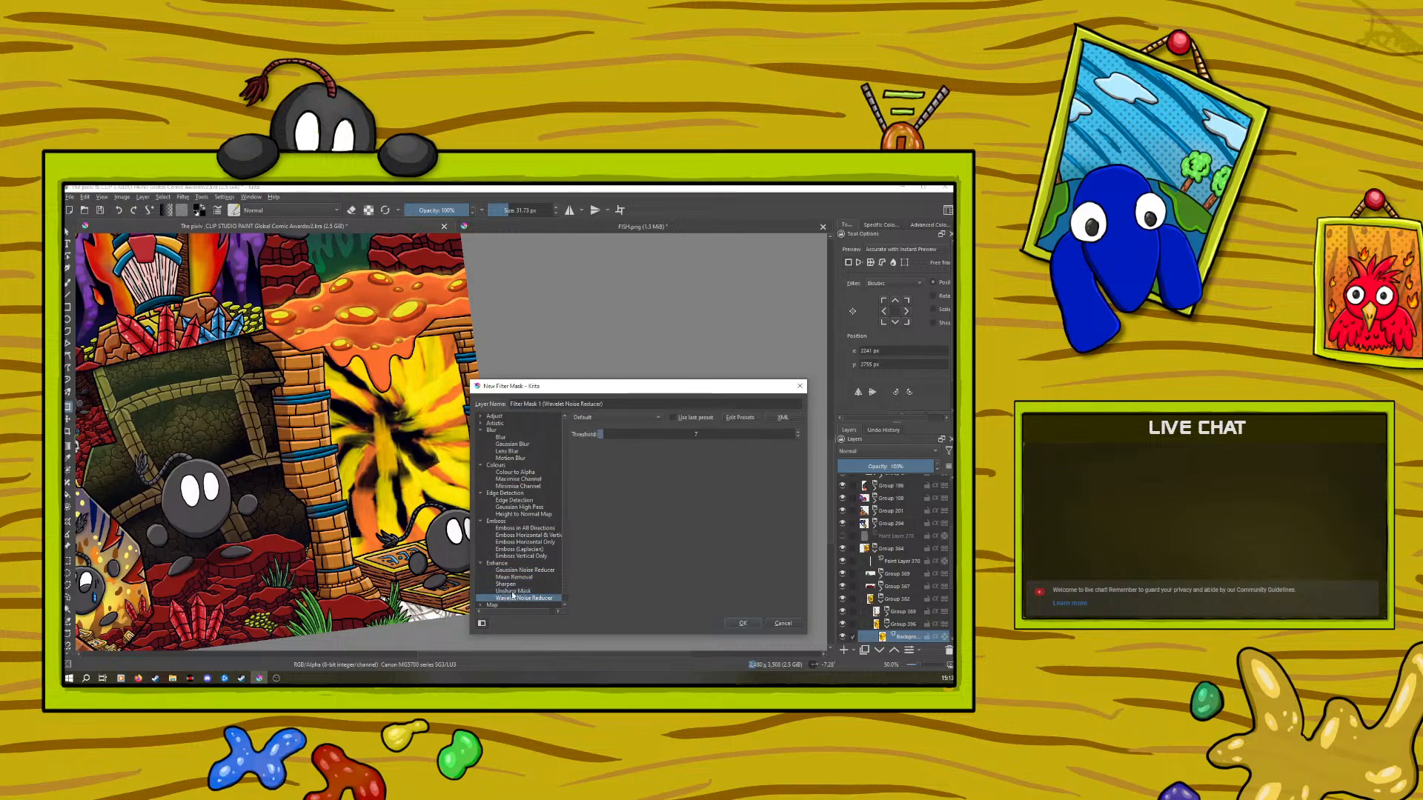
Try the Artistic filters Halftone, Index Colours, Oilpaint, Pixelise and Posterise on the swirl
click(481, 419)
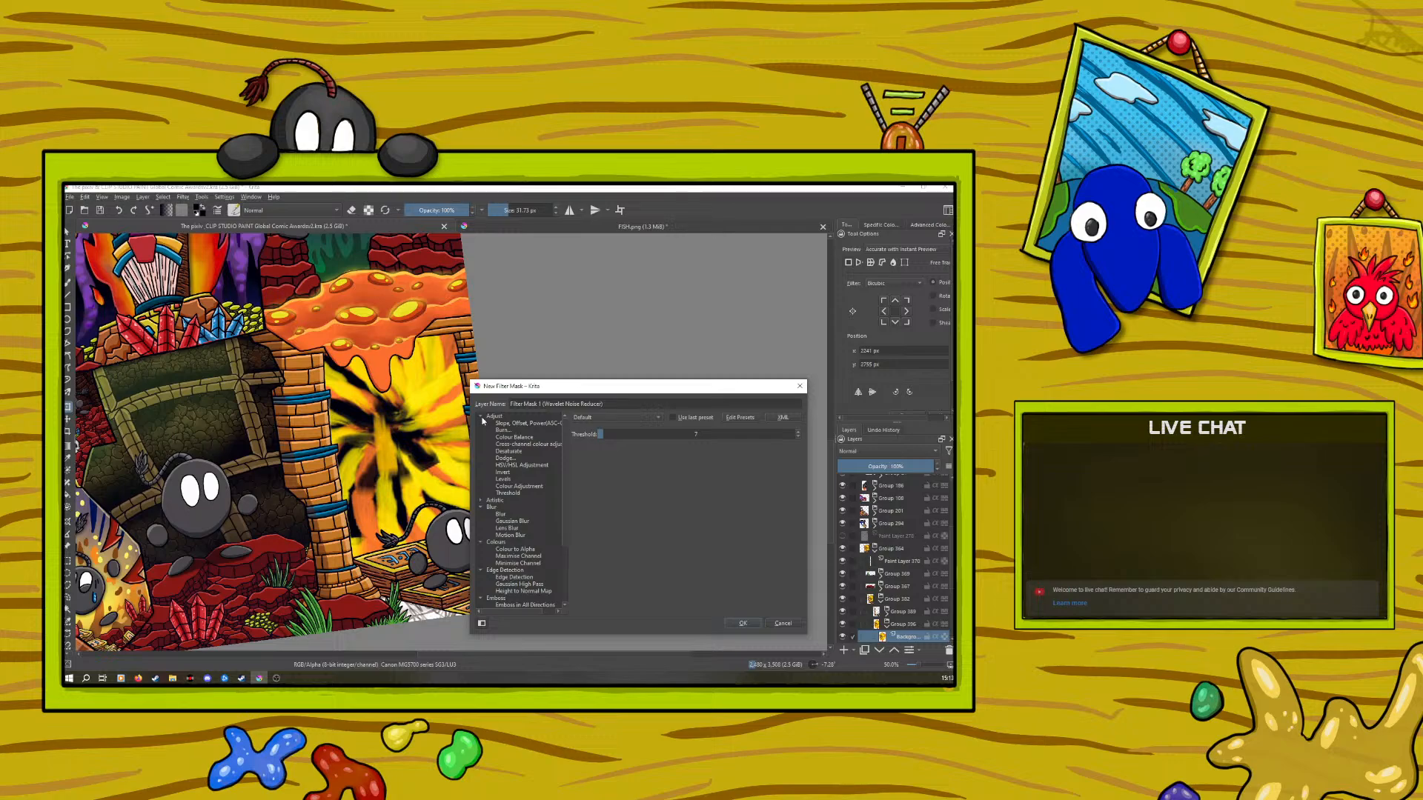
click(481, 417)
click(481, 423)
click(503, 430)
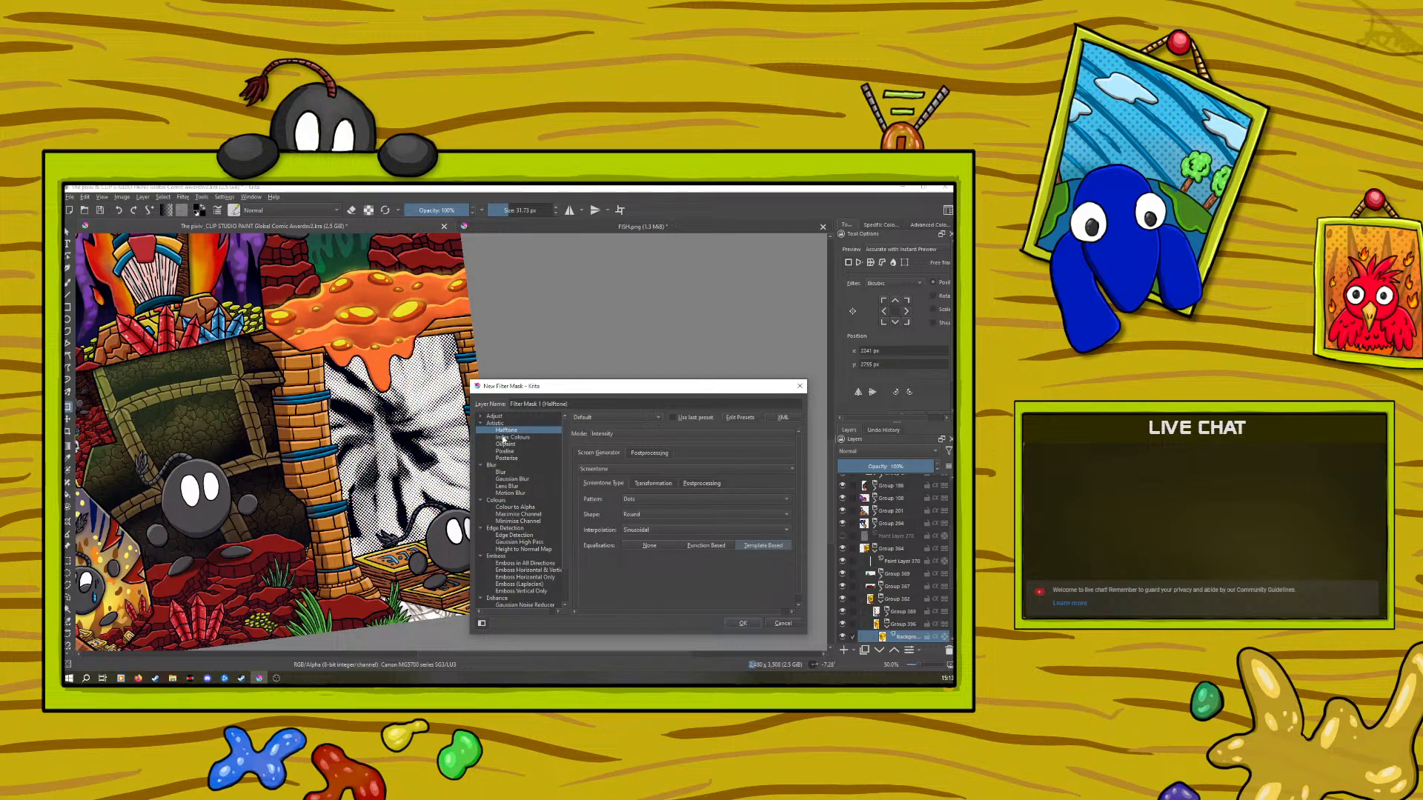
click(502, 437)
click(503, 444)
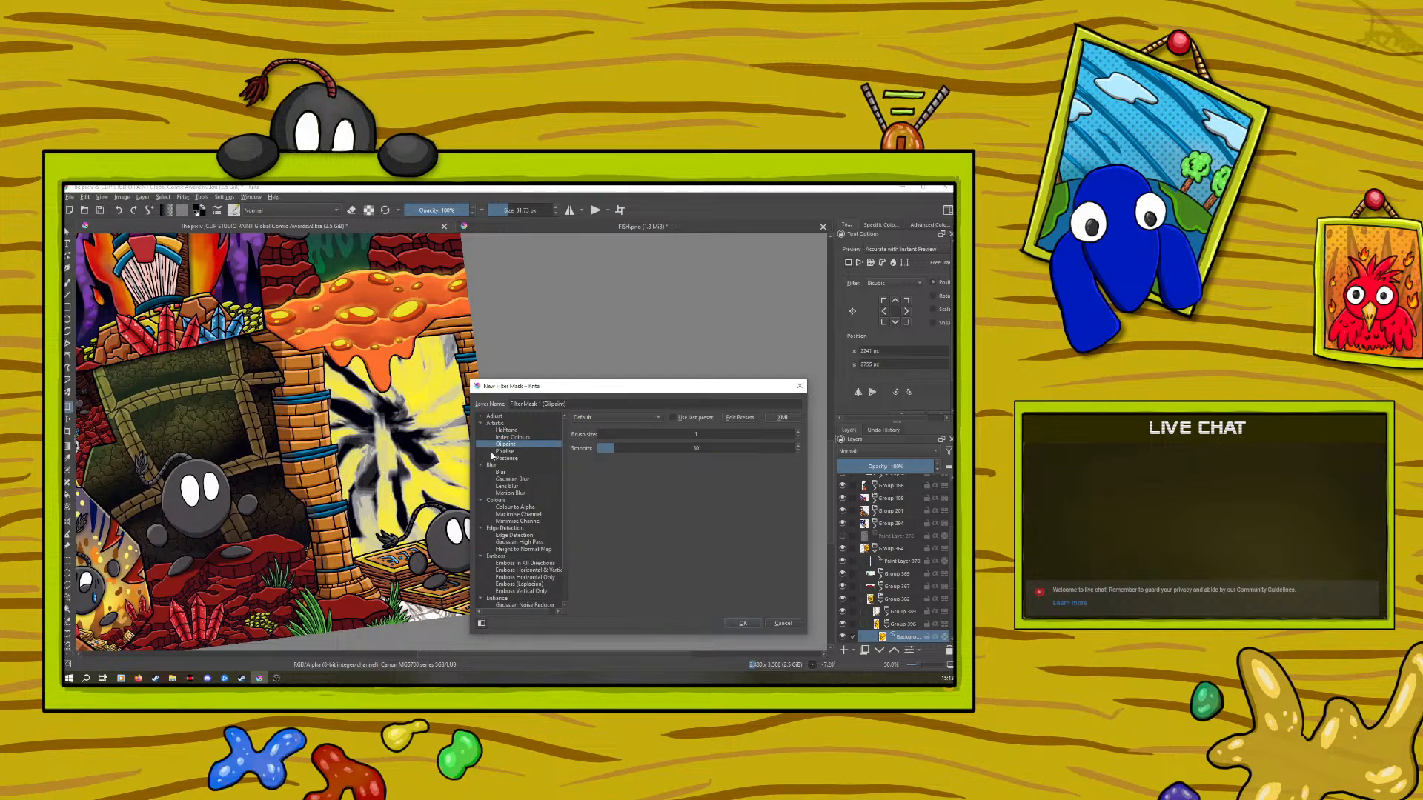
click(503, 452)
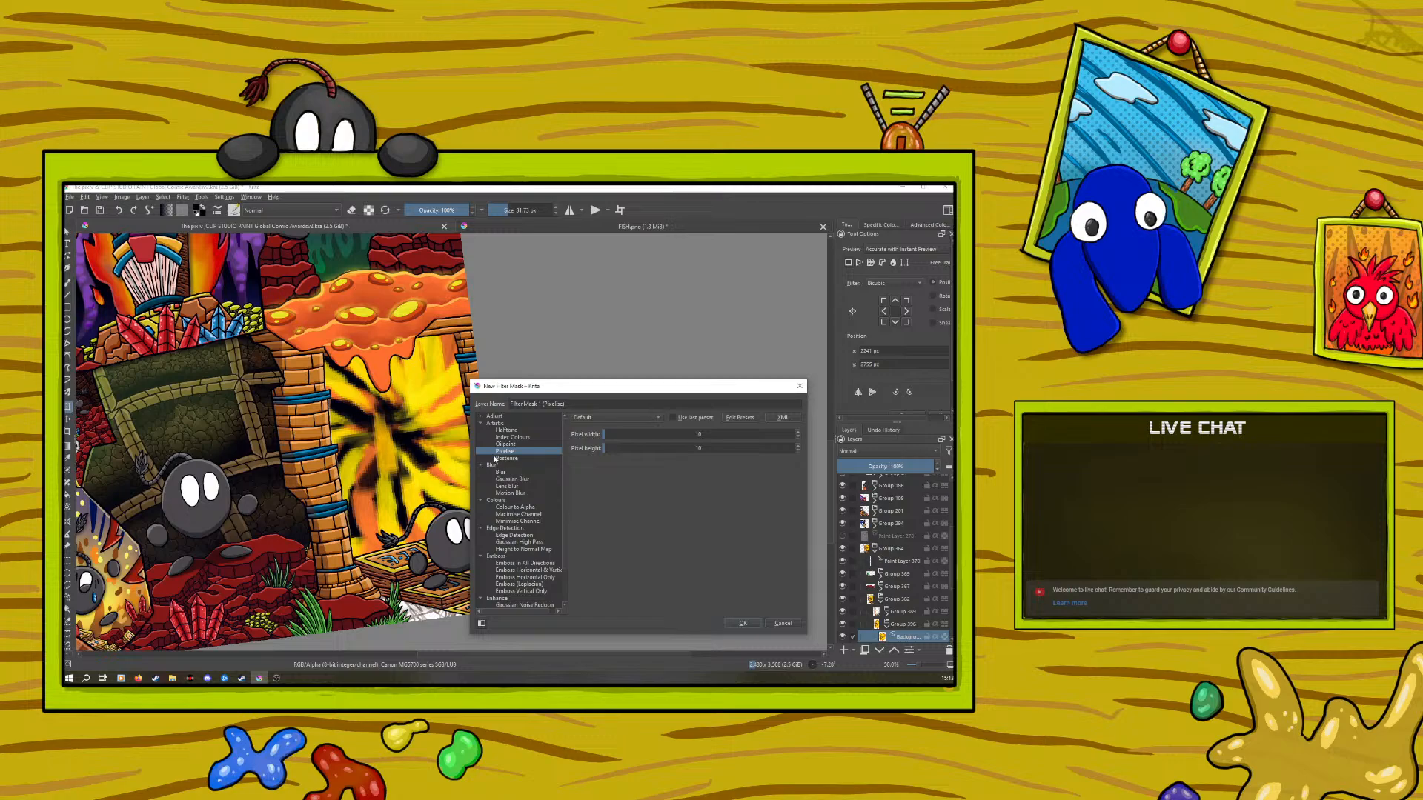
click(499, 459)
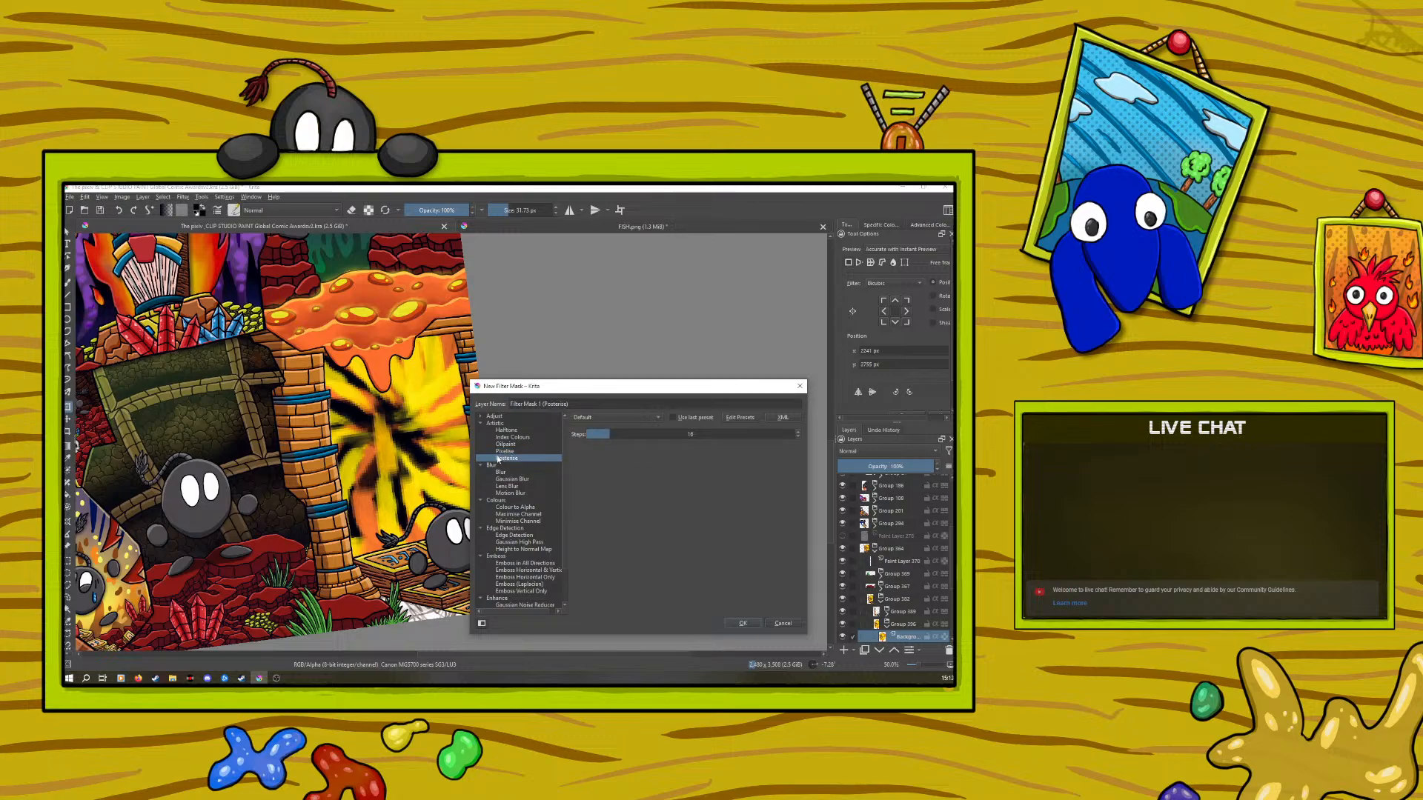
Try the Oilpaint filter on the swirl with a larger brush size and an adjusted smoothness
click(497, 451)
click(496, 444)
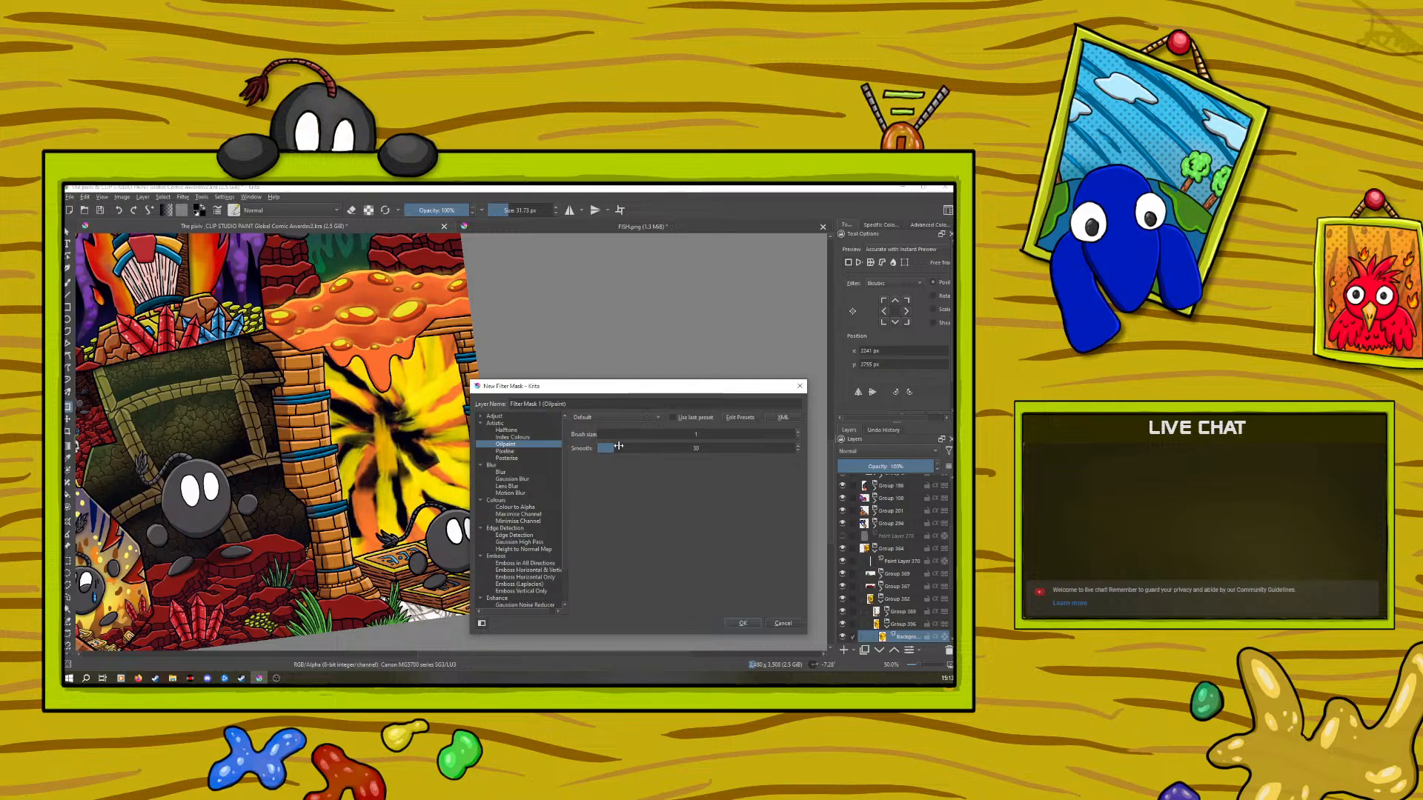
drag(613, 448, 682, 448)
mouse_move(615, 431)
mouse_down()
mouse_move(687, 431)
mouse_move(595, 454)
mouse_up()
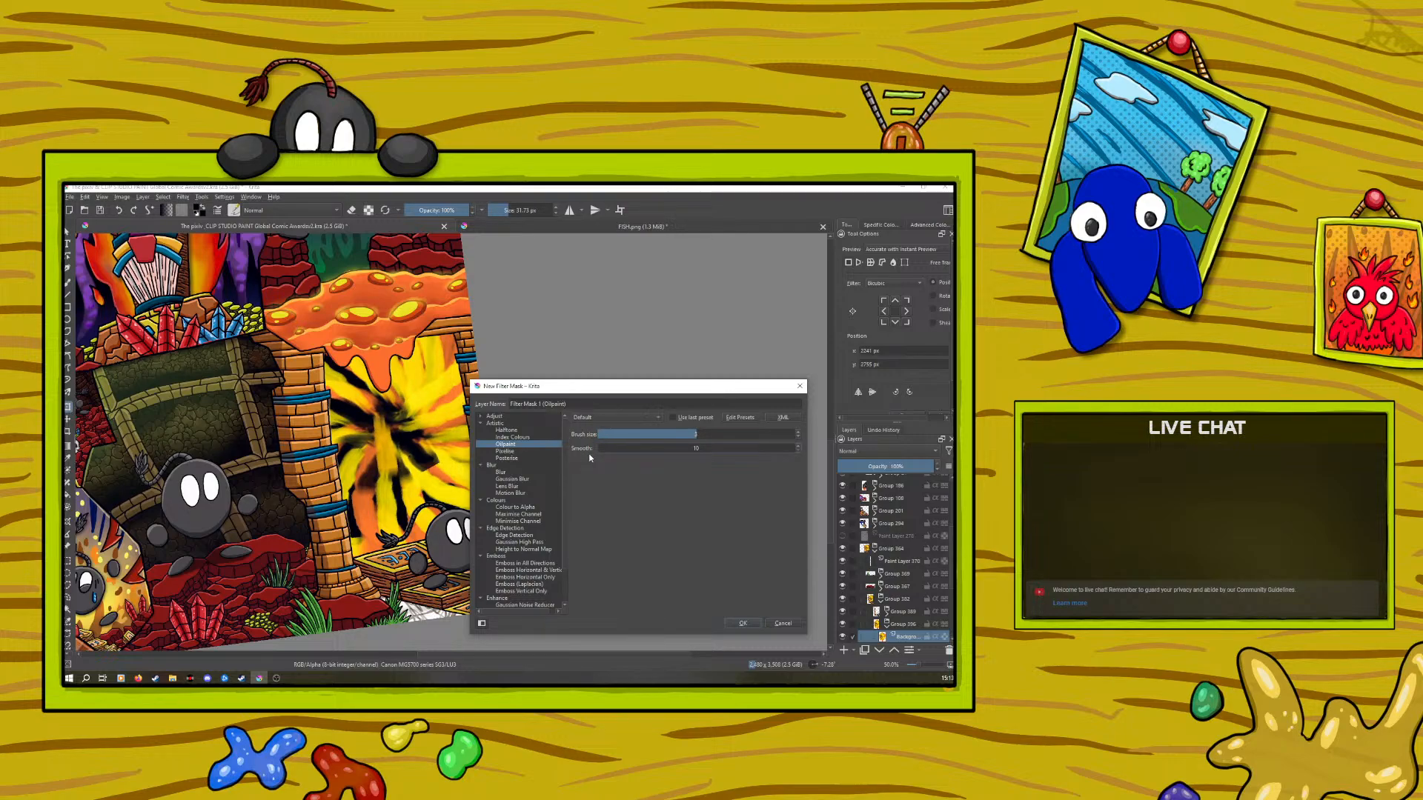
Apply a Pixelise filter mask to the swirl with a pixel width of 32 and a pixel height of about 48
click(504, 451)
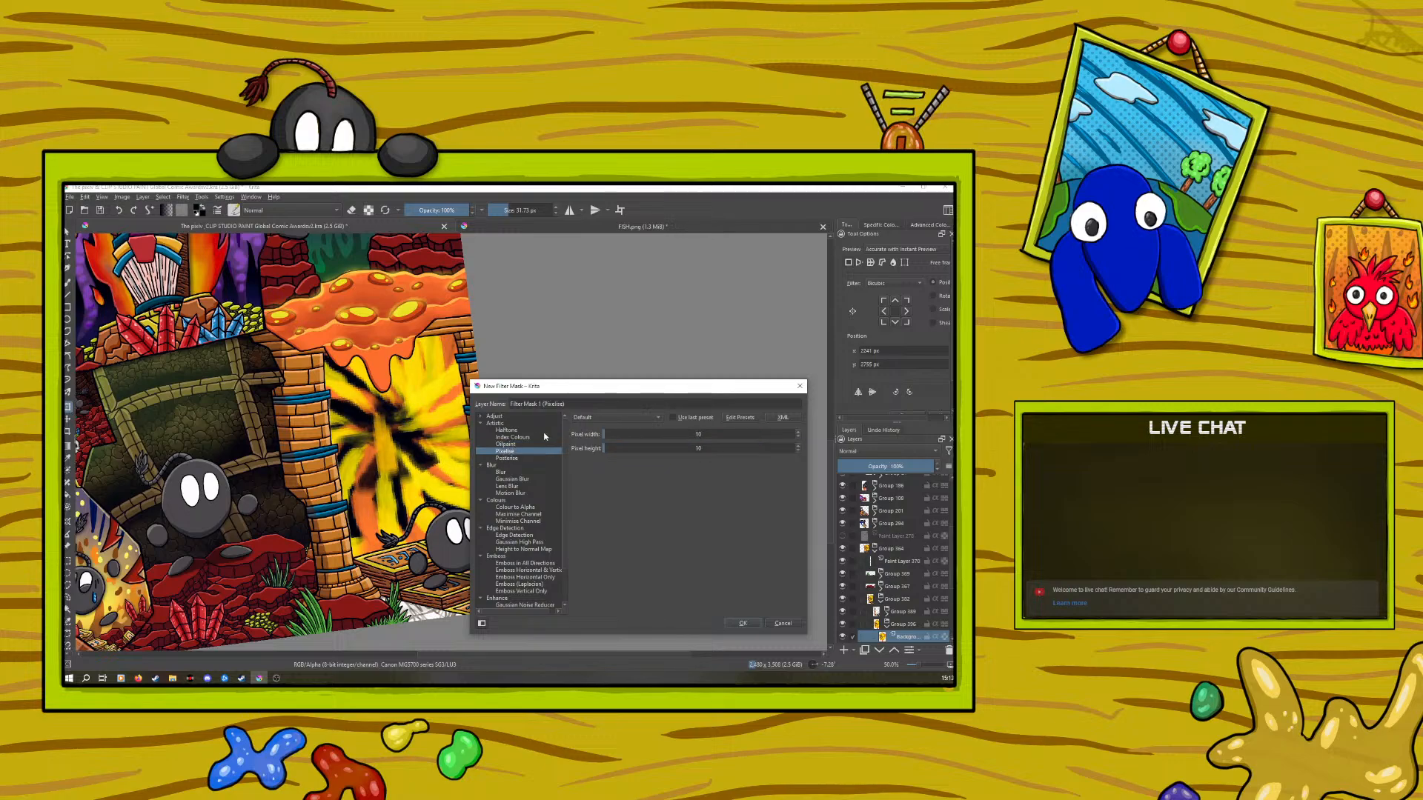
drag(610, 432, 612, 434)
drag(606, 447, 619, 445)
drag(567, 392, 480, 312)
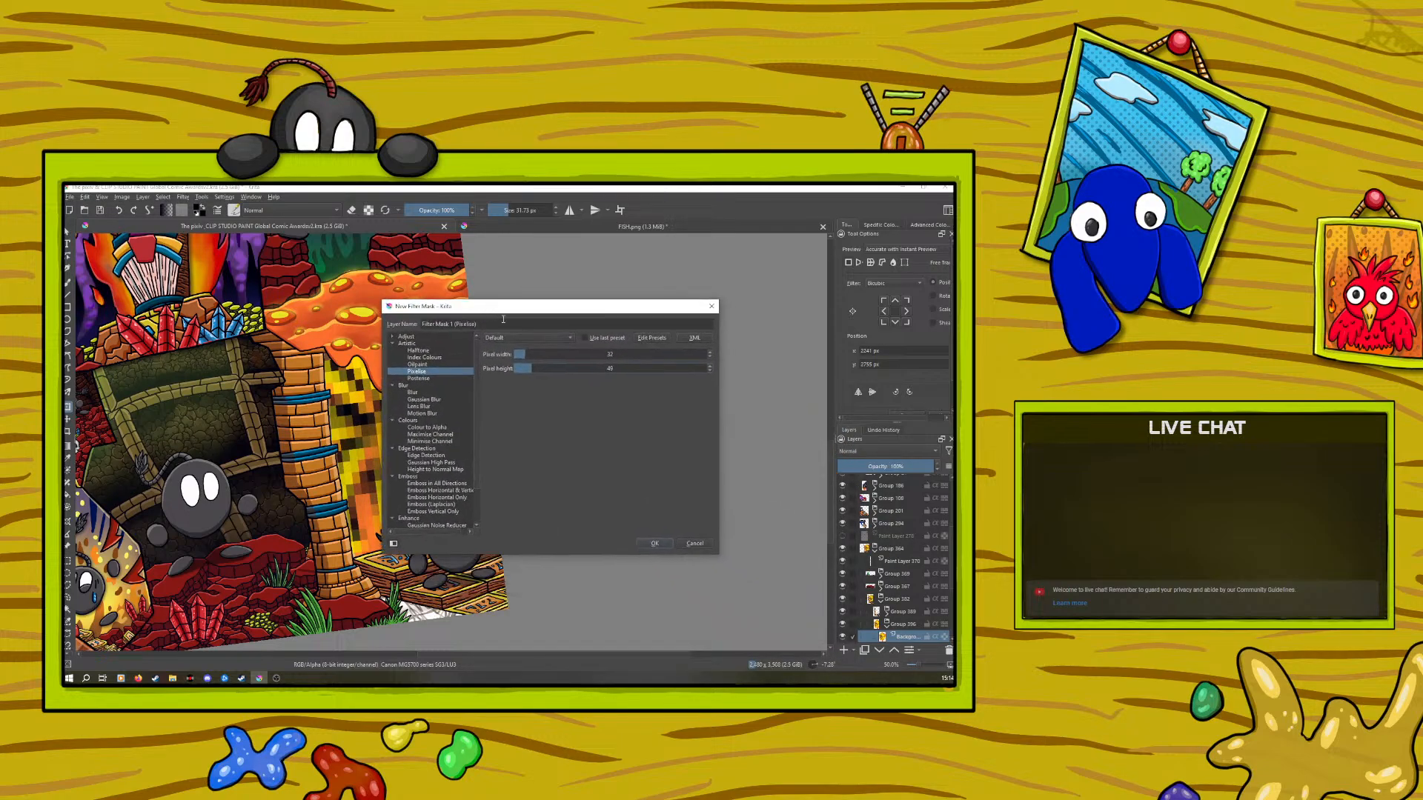
click(657, 543)
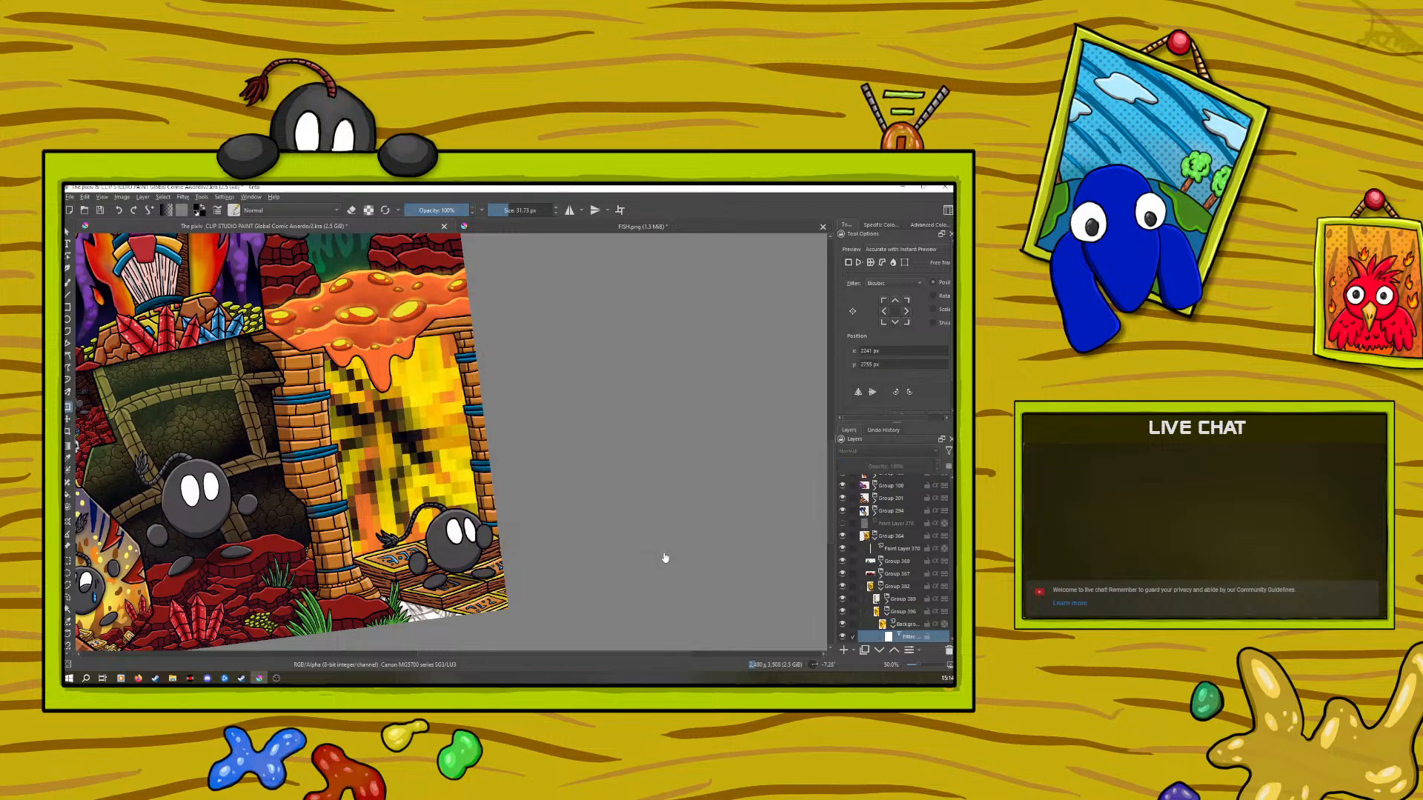
Add an empty paint layer above the pixelated swirl and merge it down to bake the filter mask into the swirl layer
right_click(885, 631)
mouse_move(822, 566)
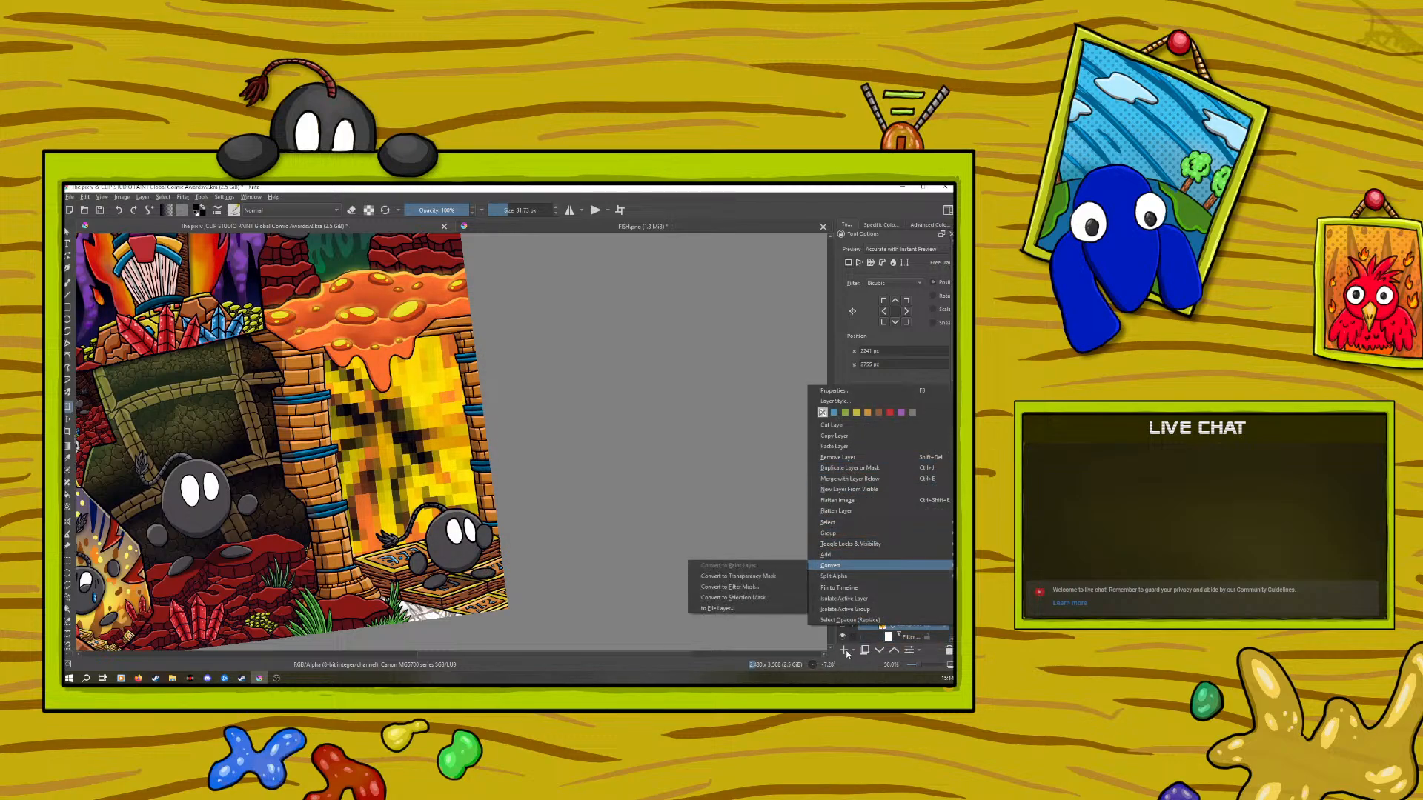
click(734, 566)
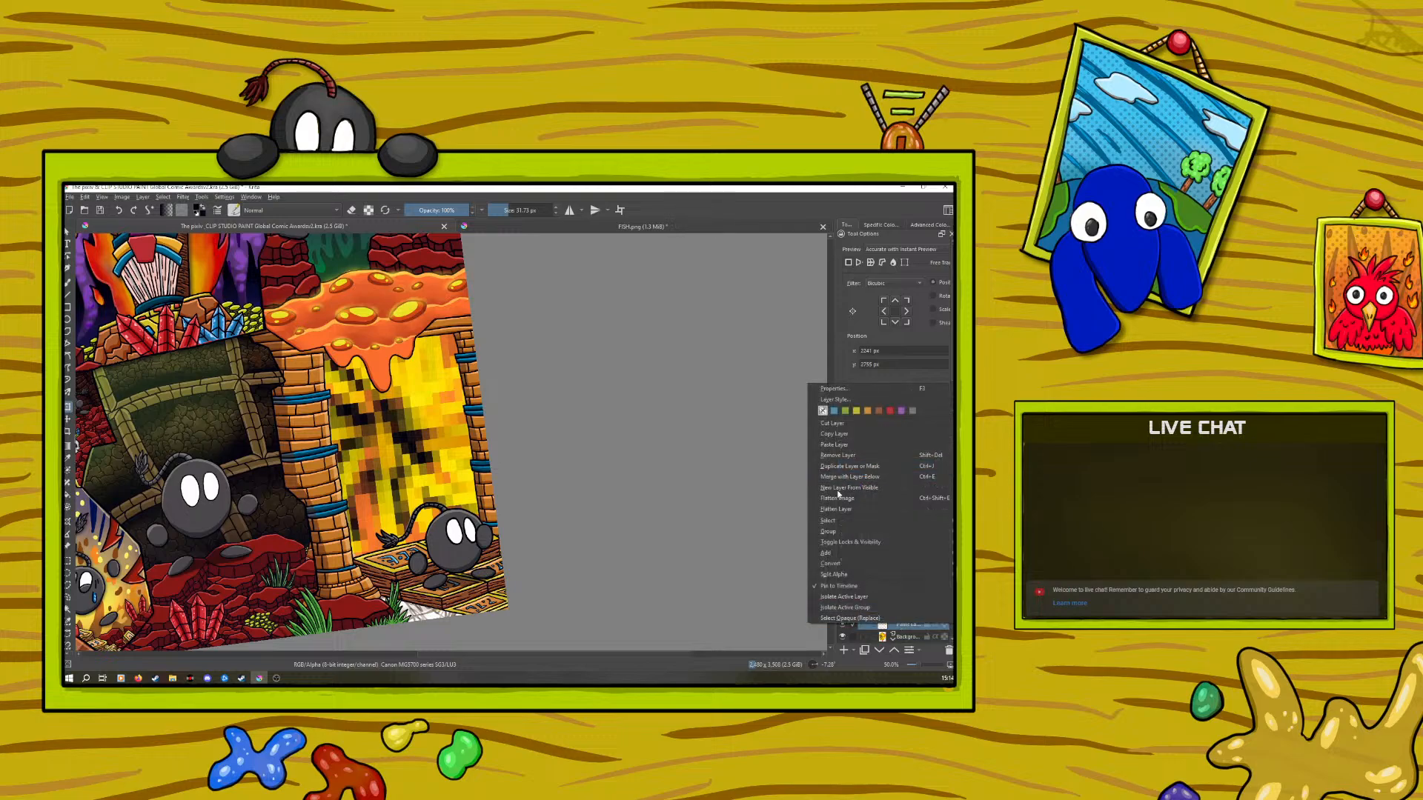
click(827, 478)
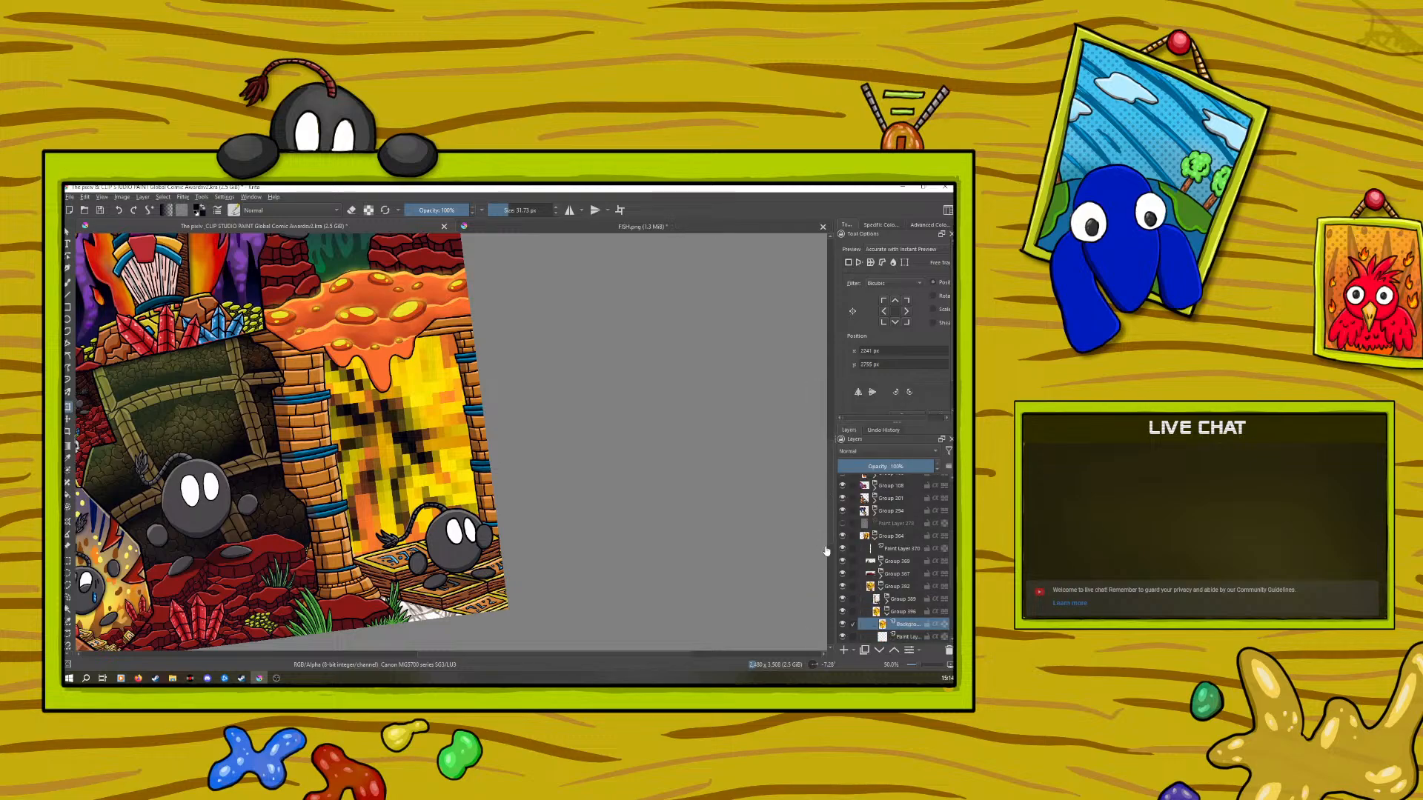
Start a new filter mask on the pixelated yellow swirl layer
mouse_move(907, 591)
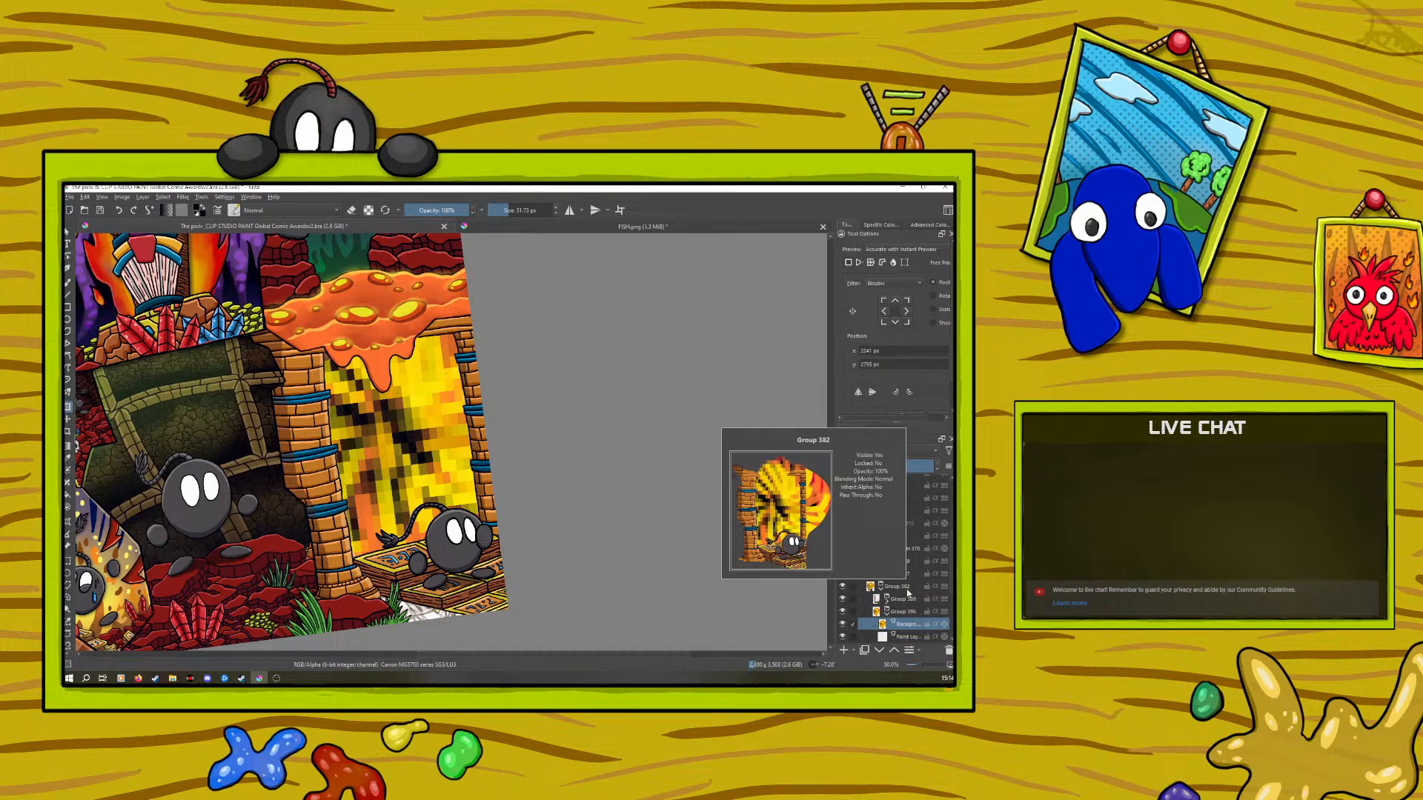
right_click(918, 614)
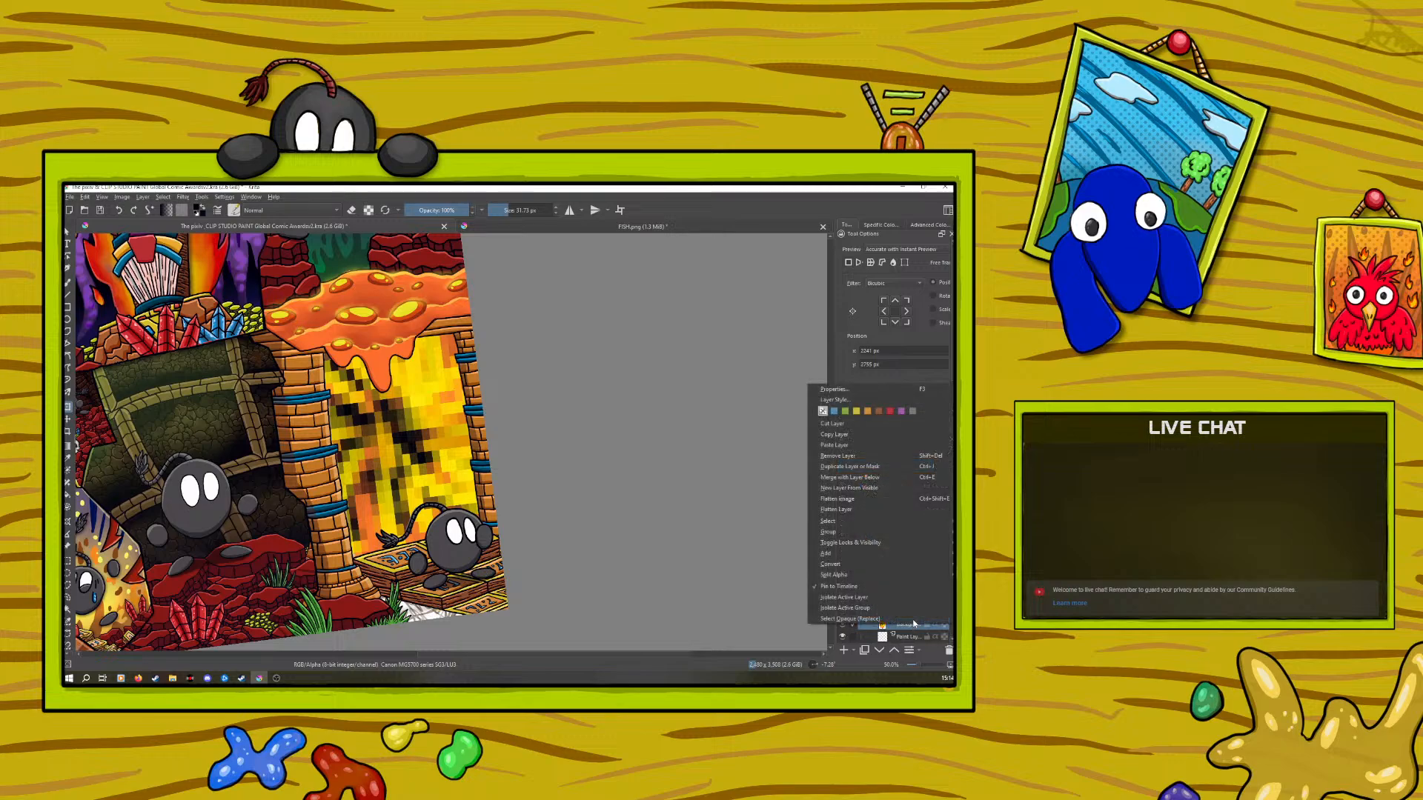
mouse_move(826, 538)
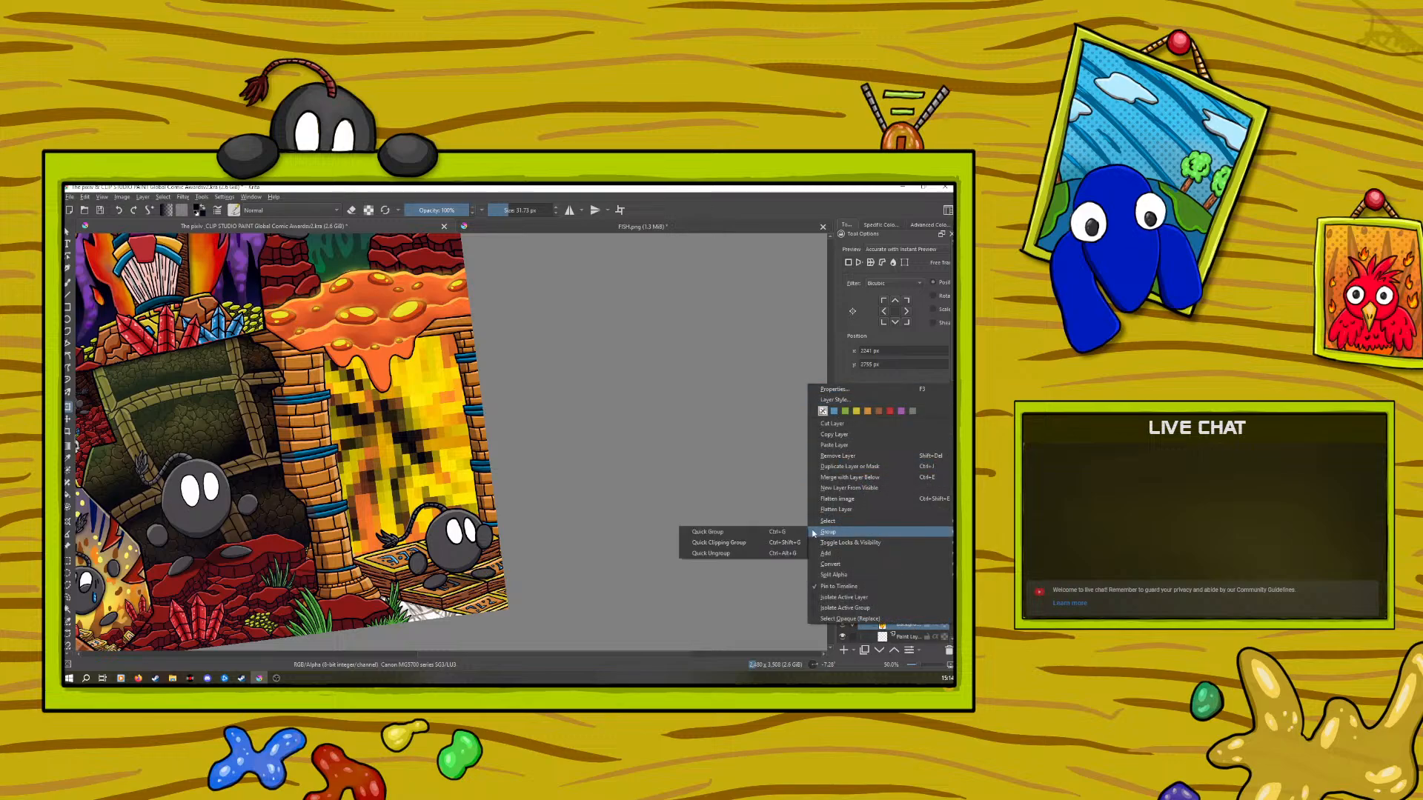
click(782, 564)
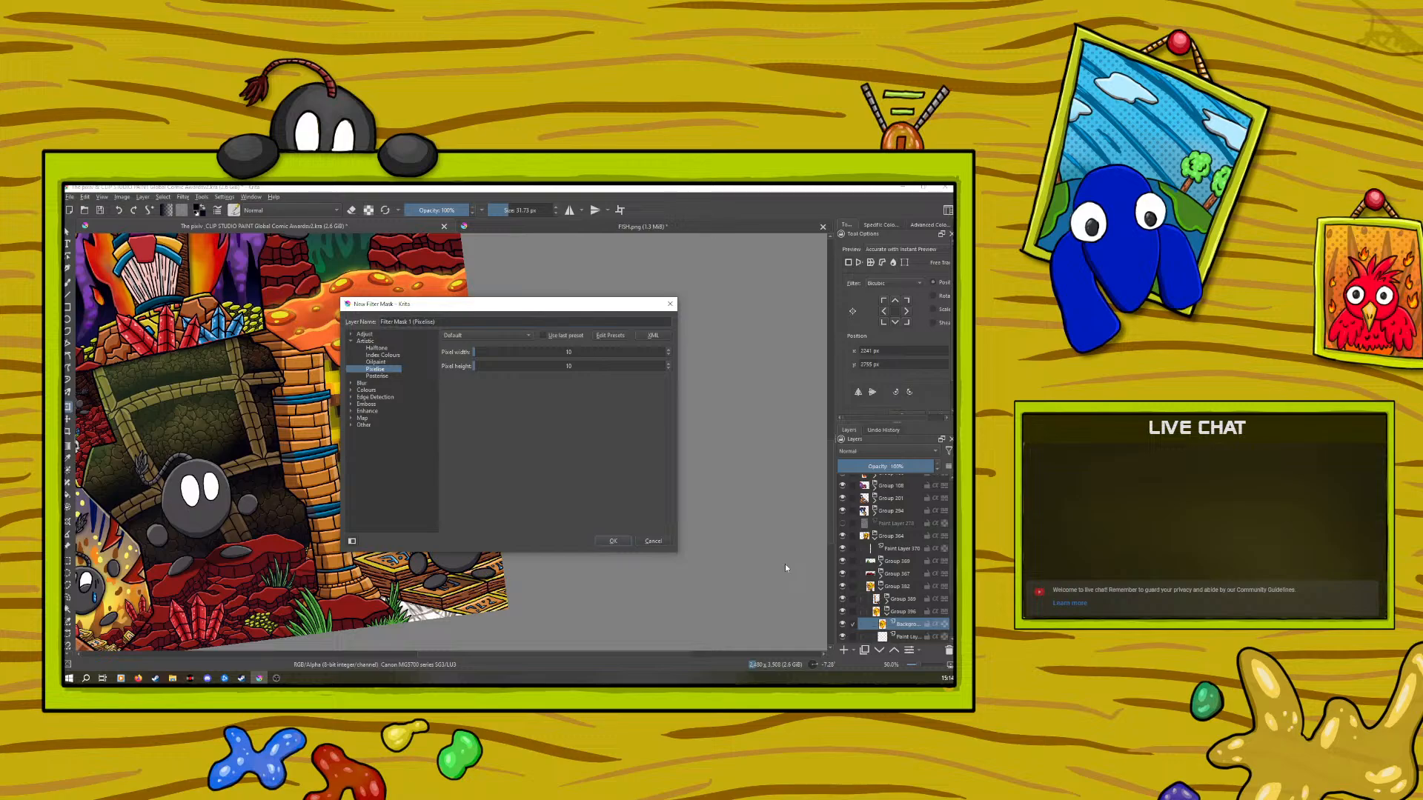
Try the Oilpaint filter on the pixelated swirl with a brush size of 2 and a higher smoothness
click(373, 361)
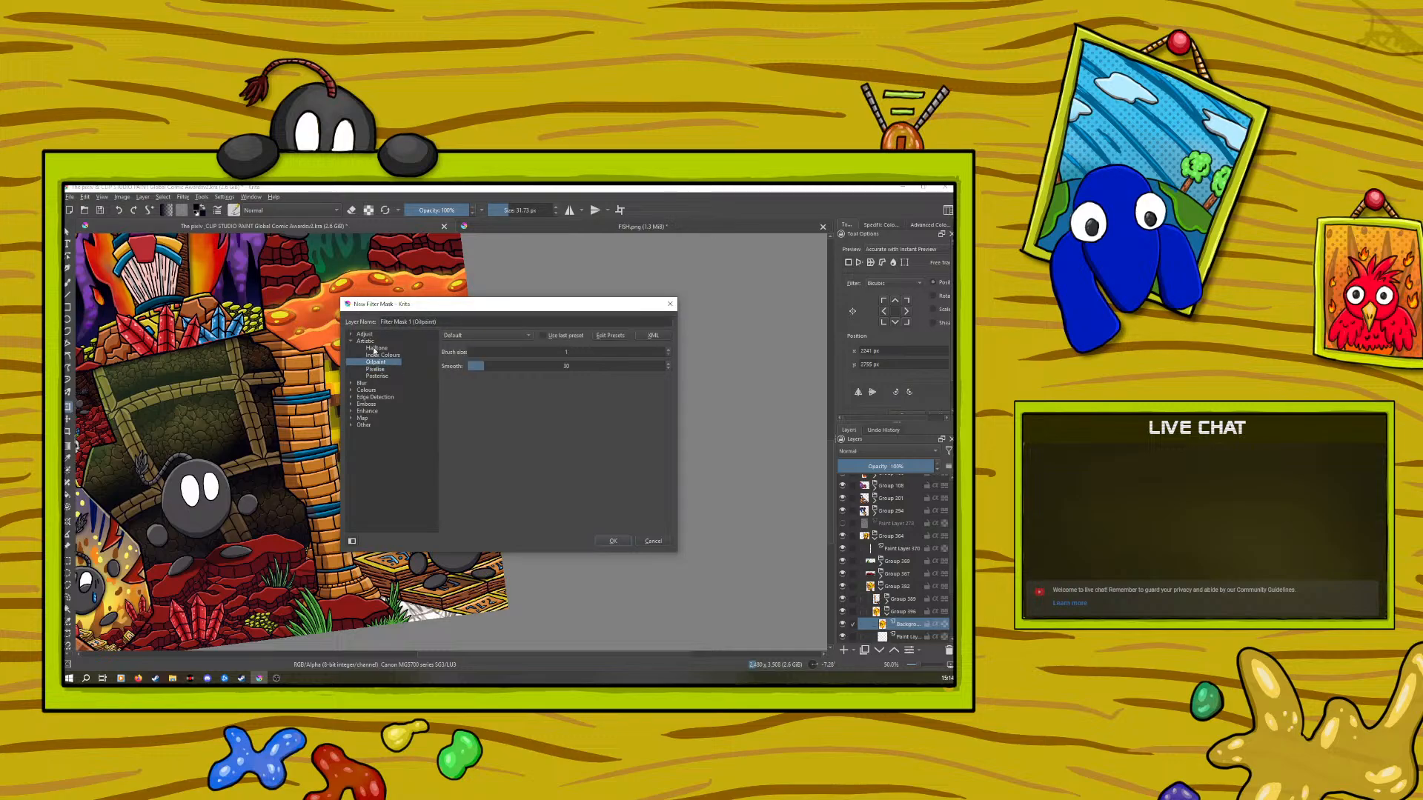
drag(403, 312, 567, 412)
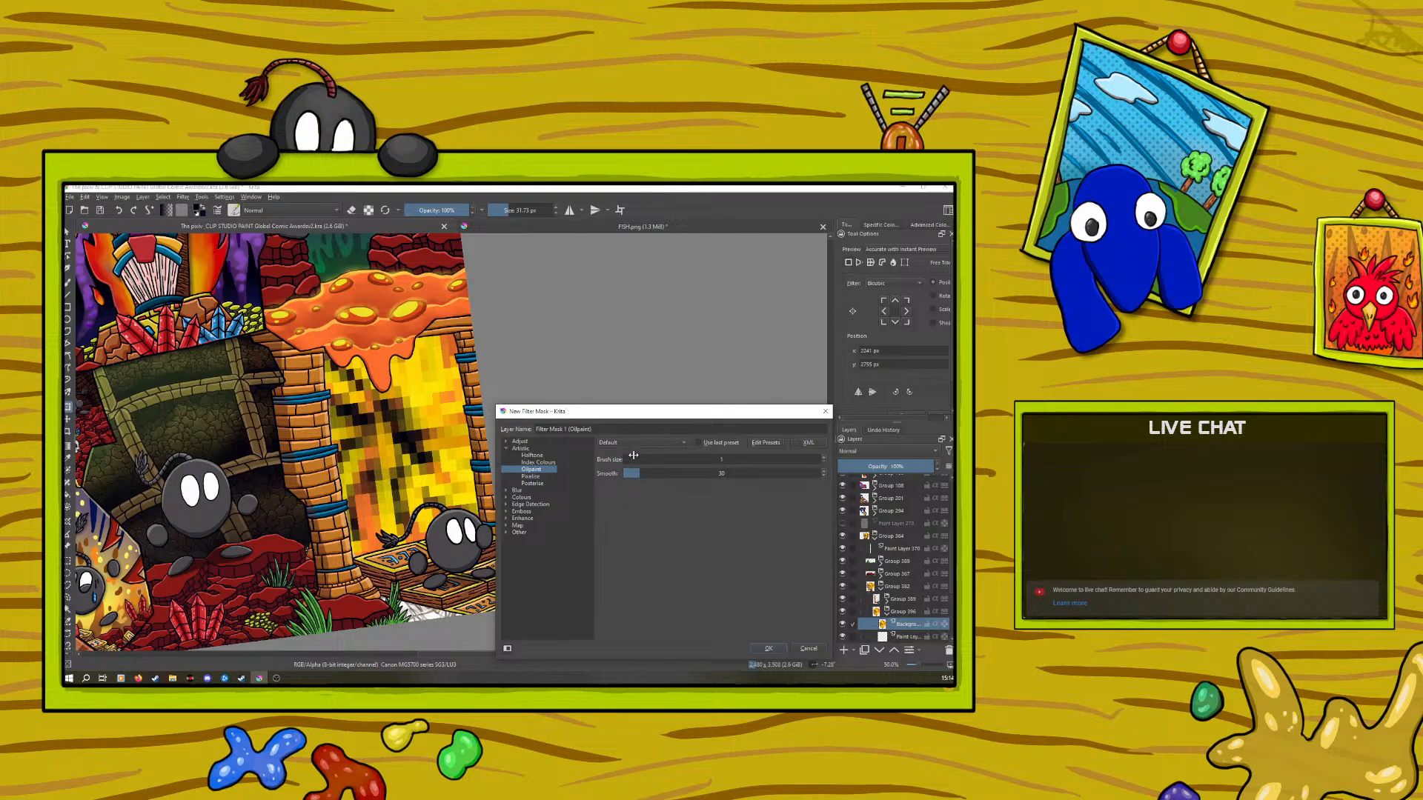
drag(637, 473, 659, 473)
click(649, 459)
Try the Map filters Gradient Map, Normalise, Palettise, Phong Bumpmap and Round Corners on the pixelated swirl
click(505, 517)
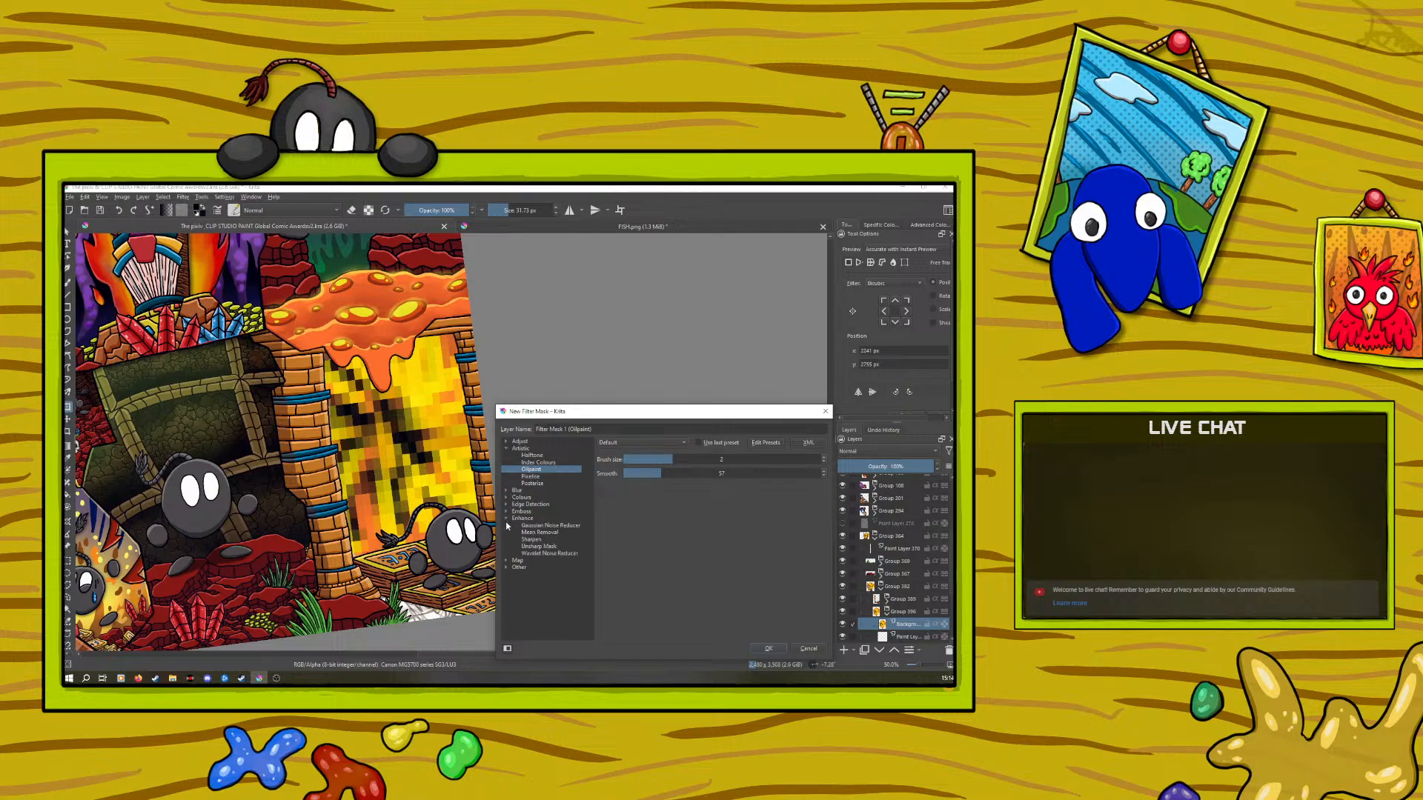
click(506, 521)
click(506, 525)
click(532, 533)
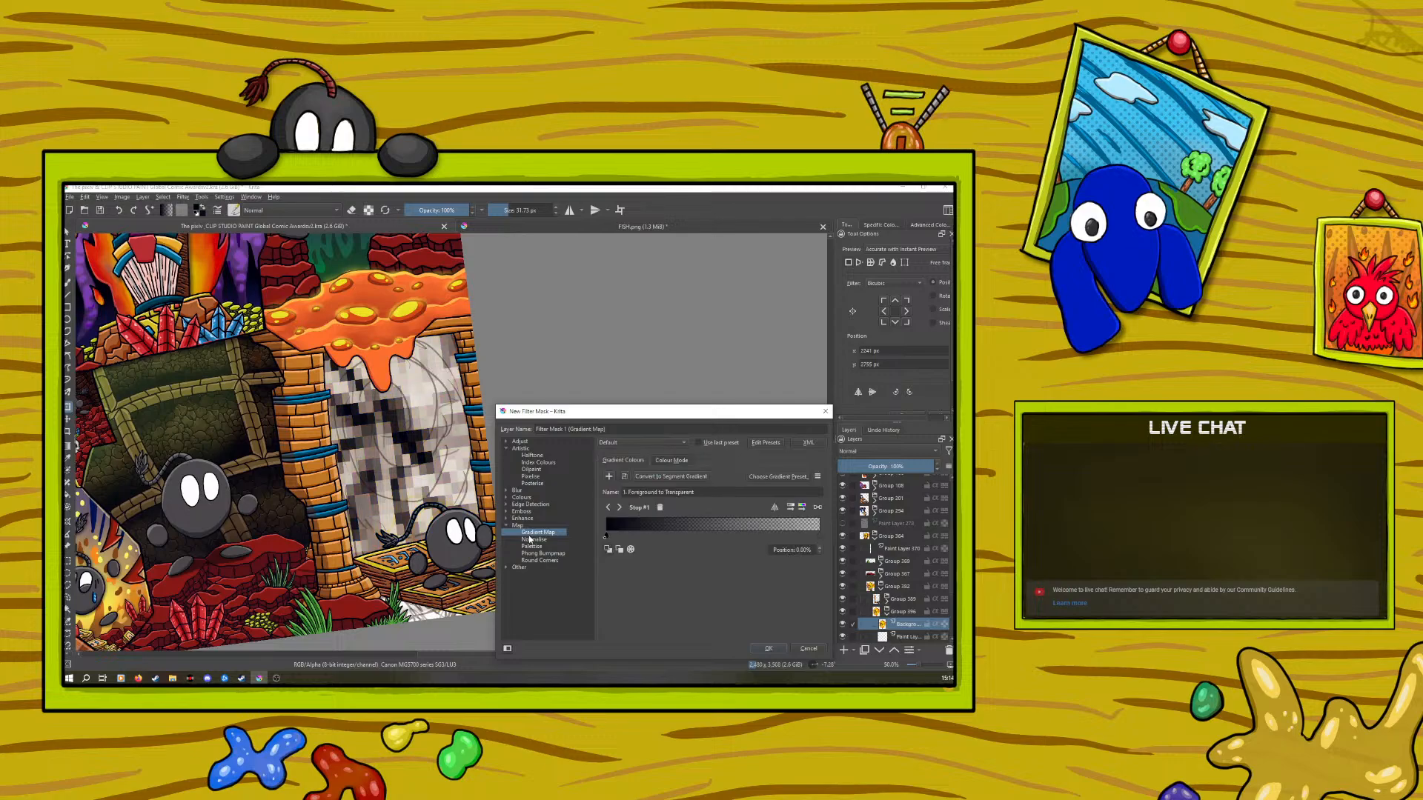
click(532, 540)
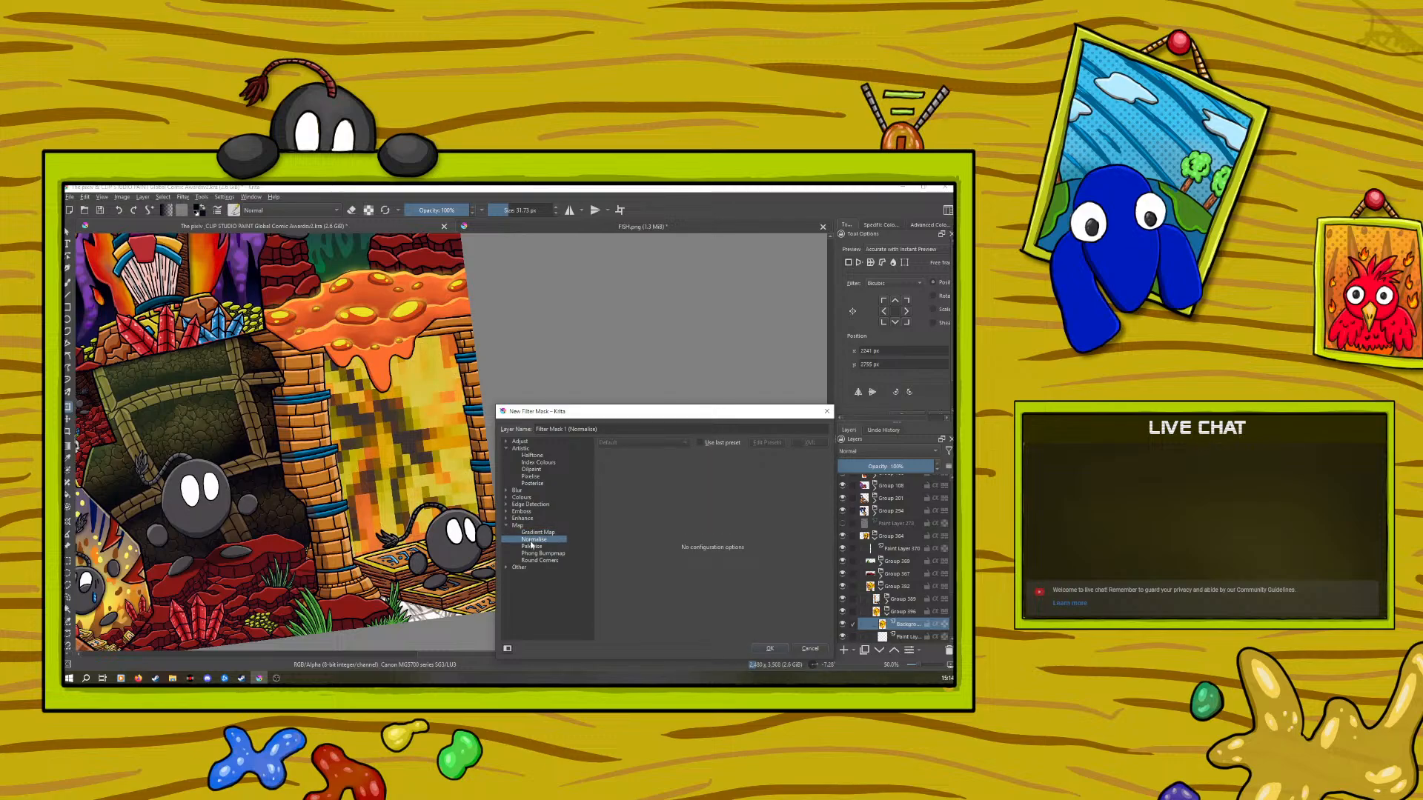
click(531, 546)
click(524, 553)
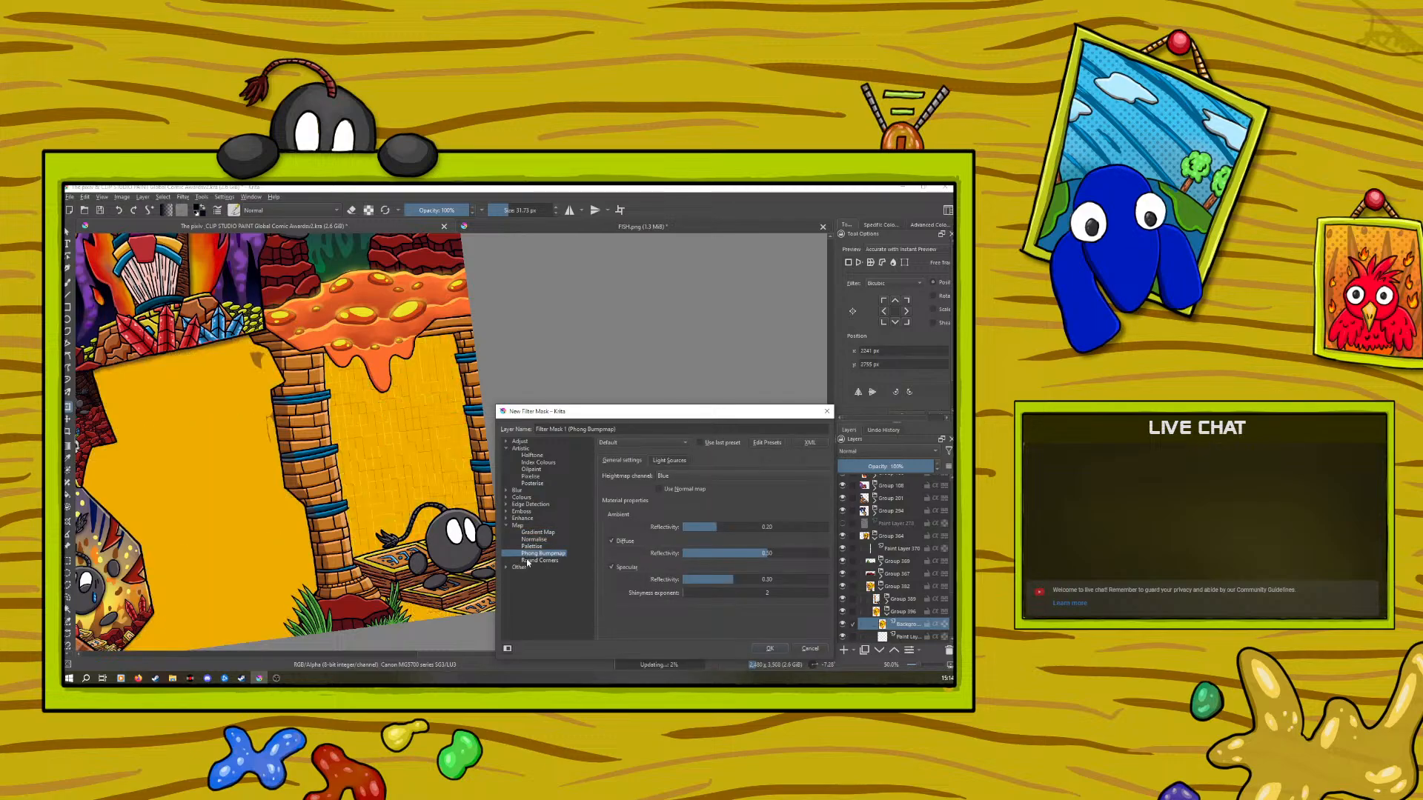
click(528, 560)
Try the Random Noise, Random Pick and Wave filters on the pixelated swirl
click(506, 567)
click(528, 575)
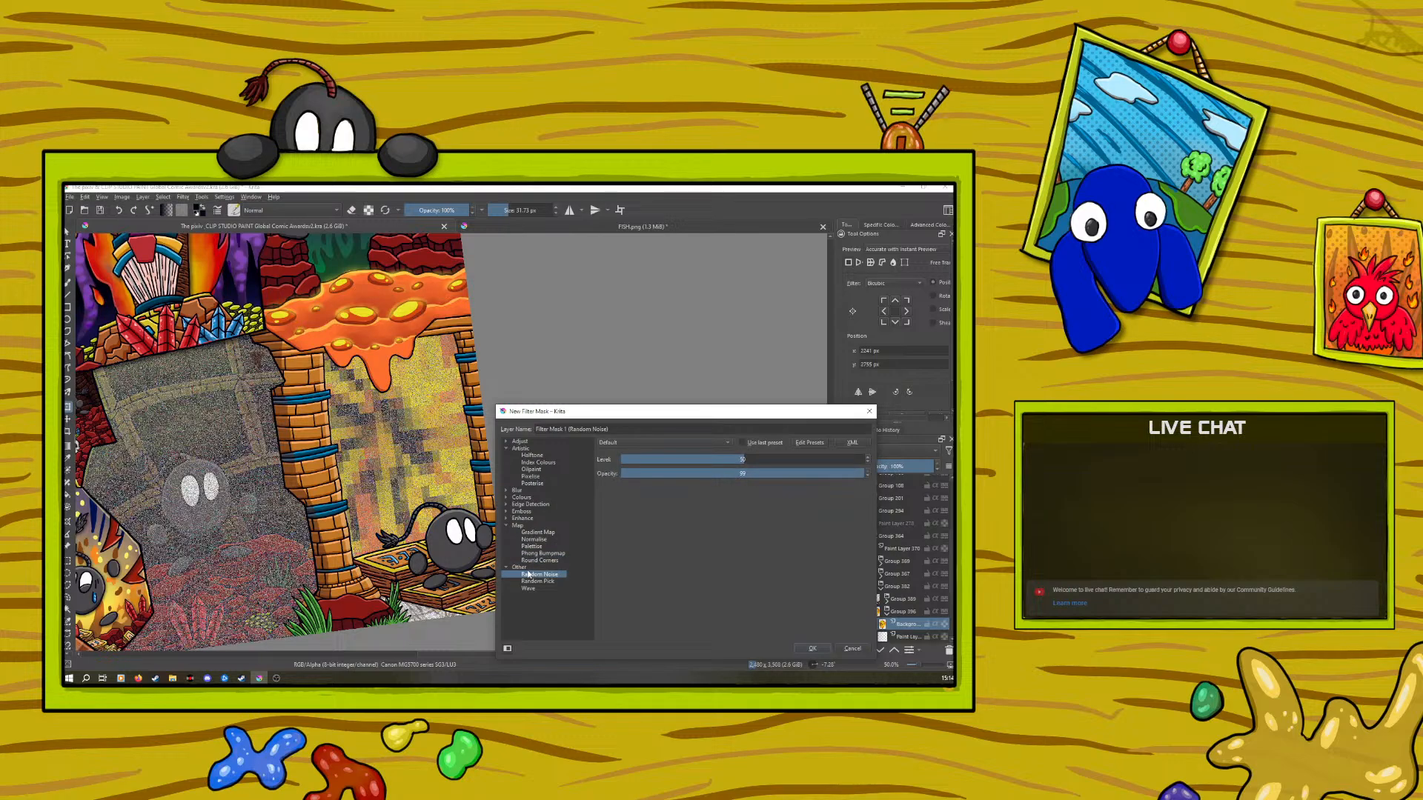
click(530, 581)
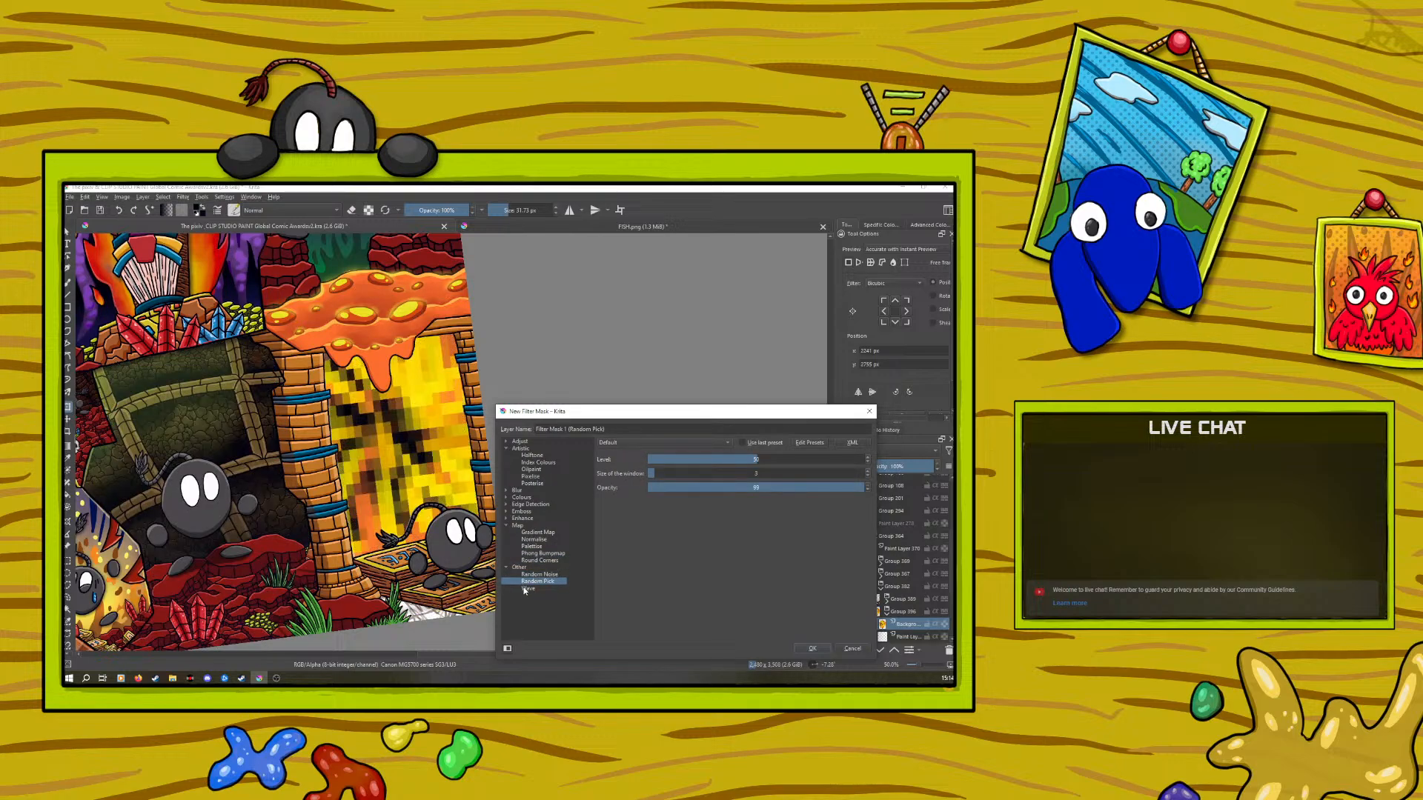
click(528, 588)
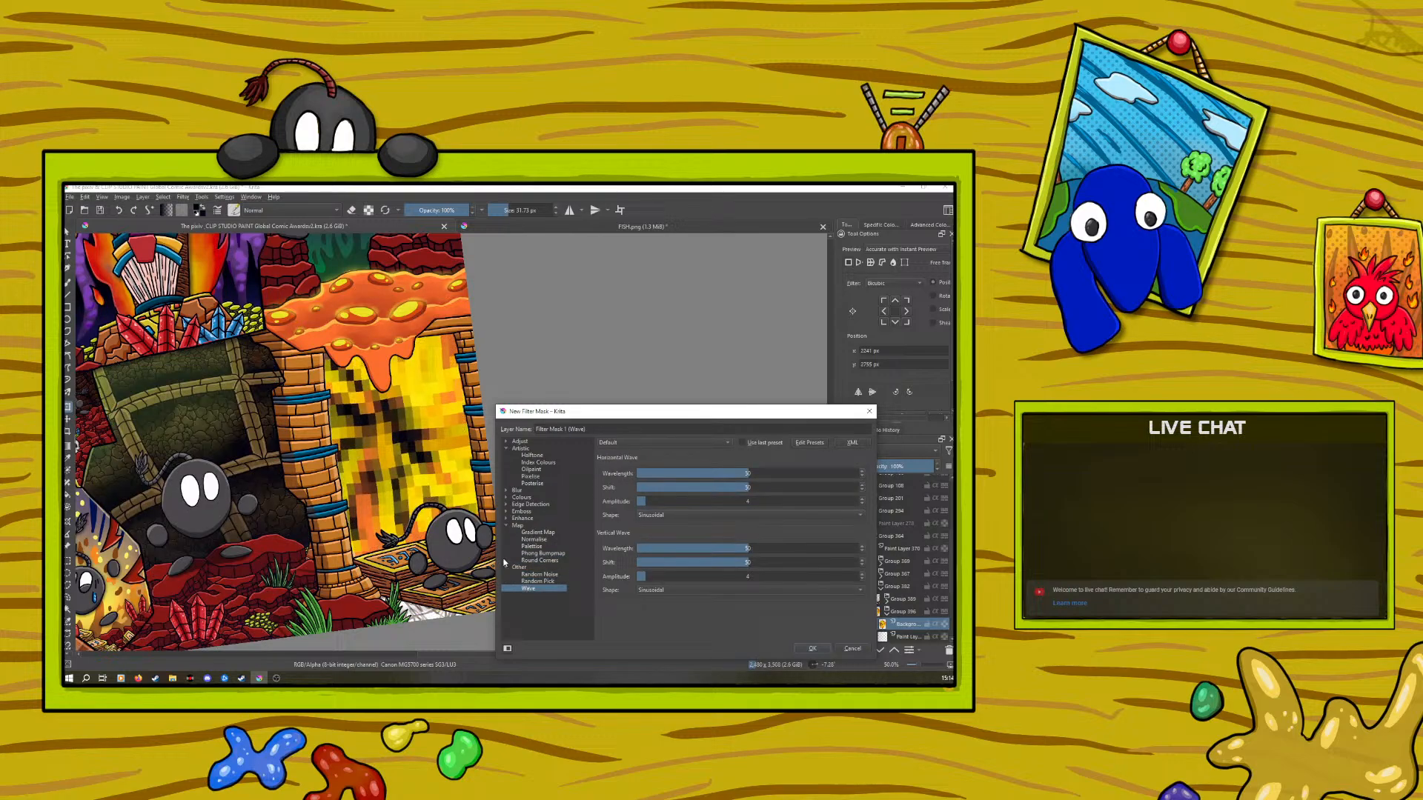
Try the Colour to Alpha filter and the Blur filters, including Motion Blur, on the pixelated swirl
click(507, 497)
click(533, 504)
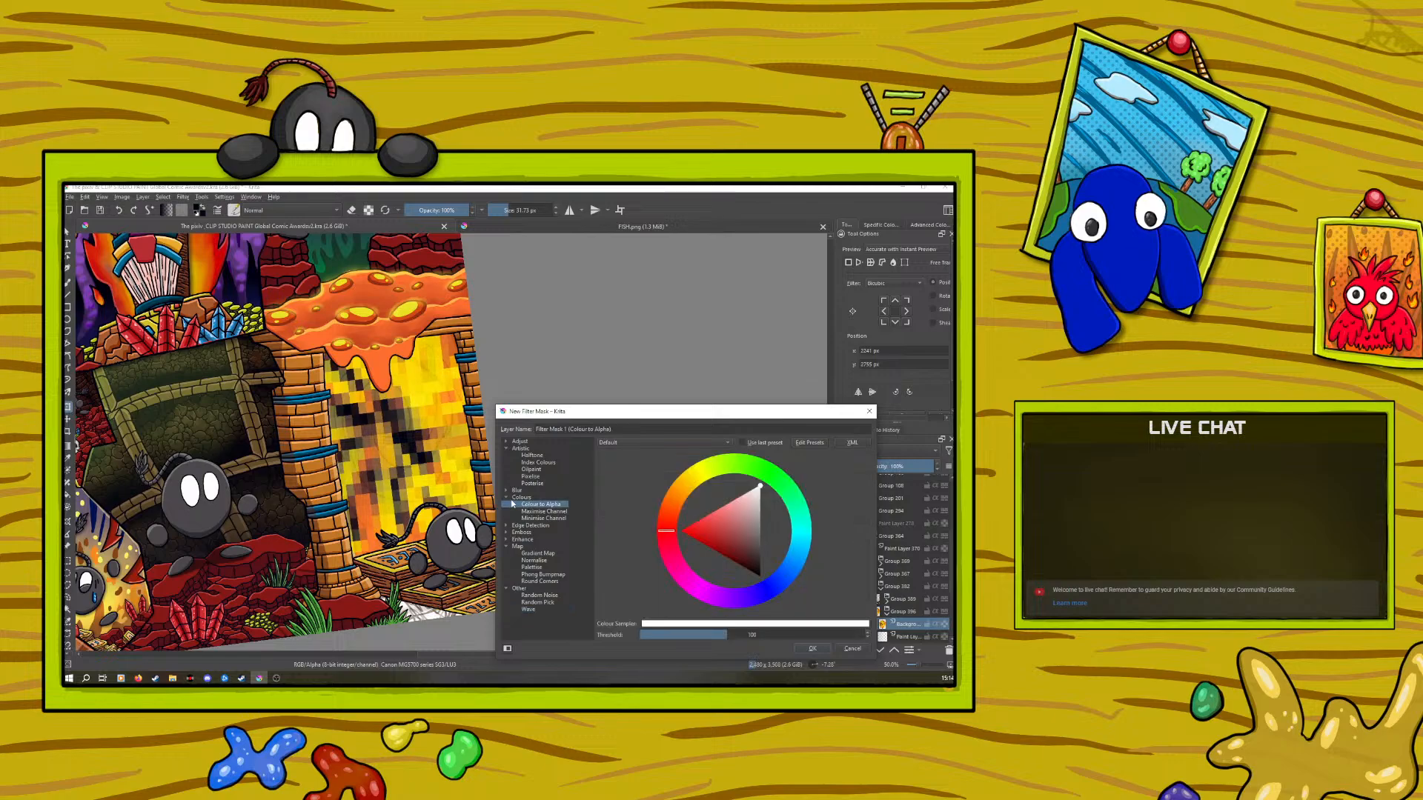
click(506, 489)
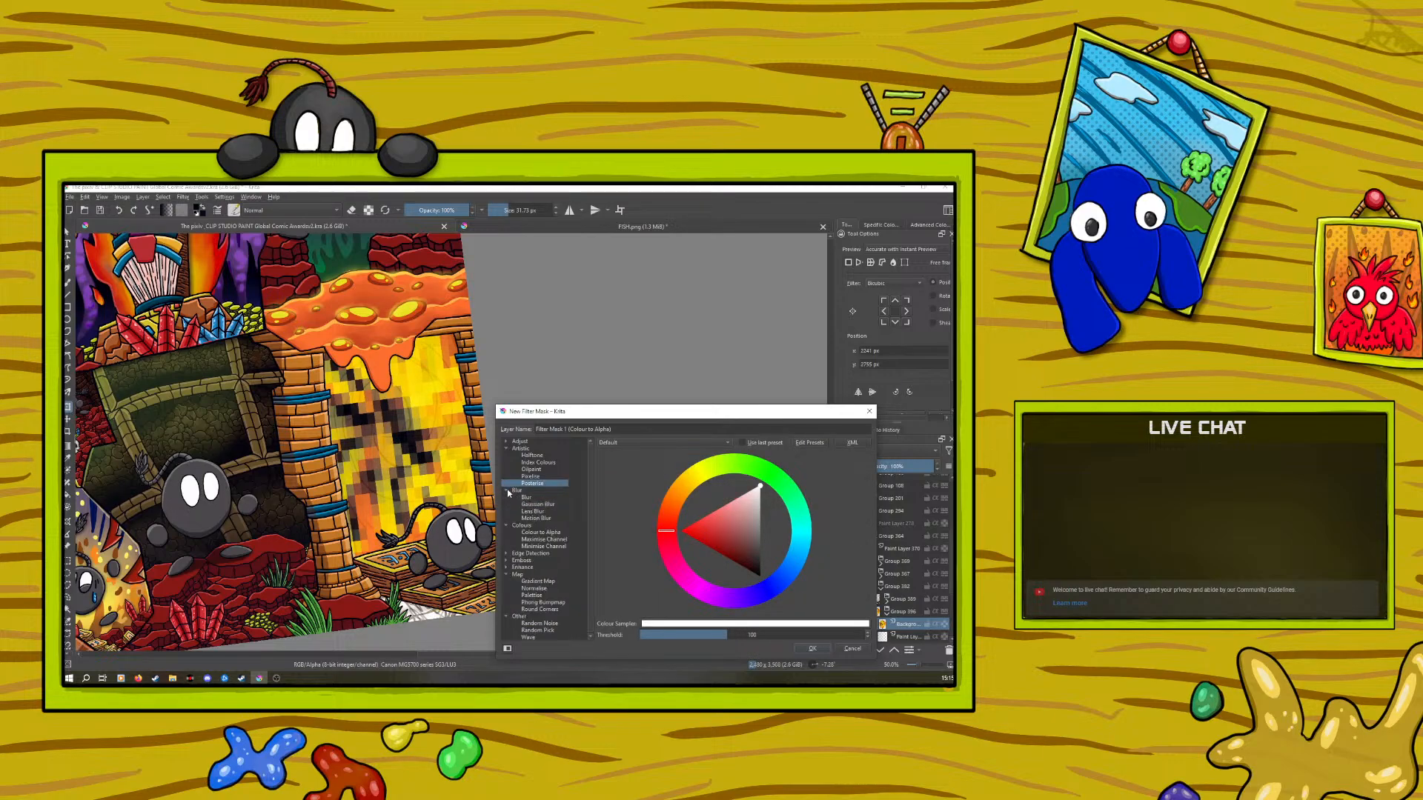
click(527, 498)
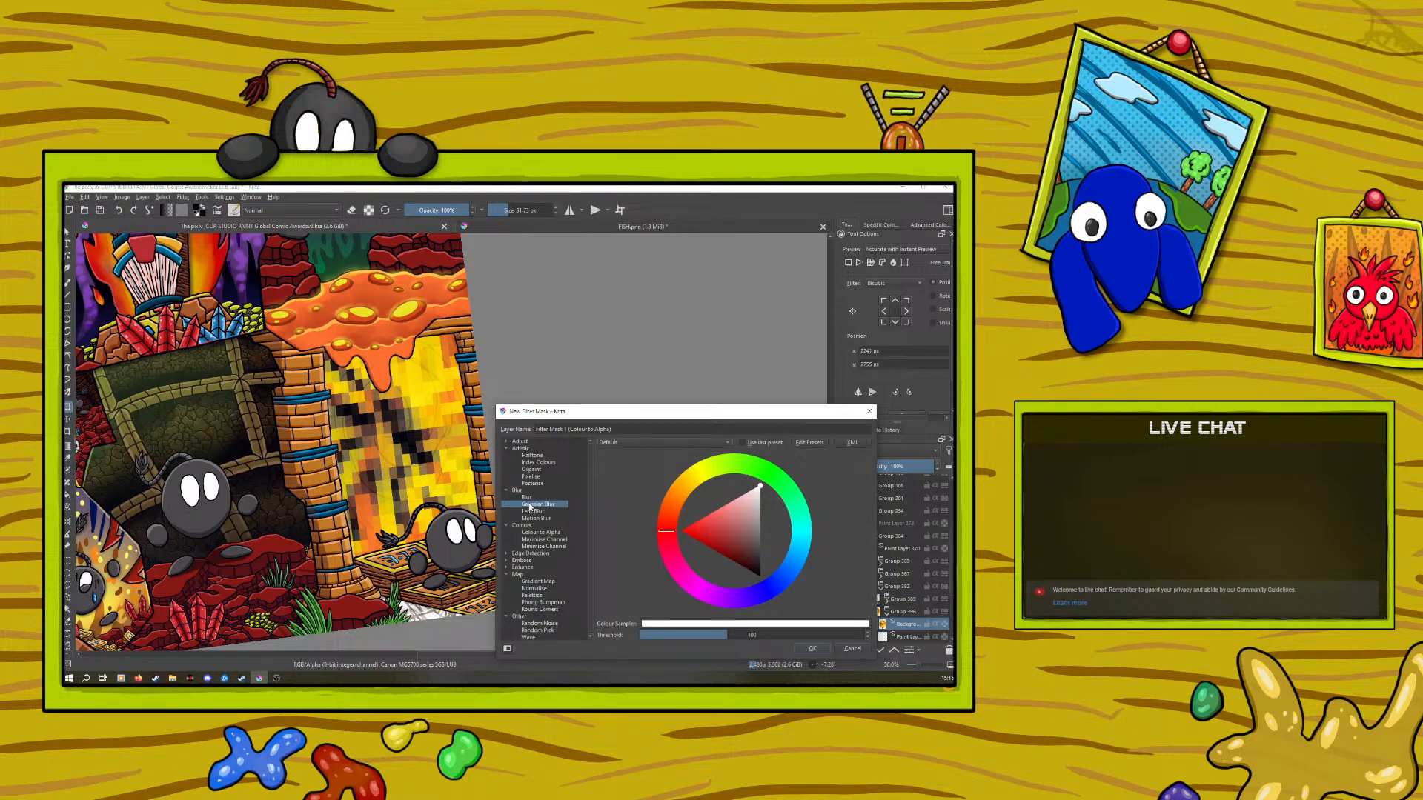
click(531, 518)
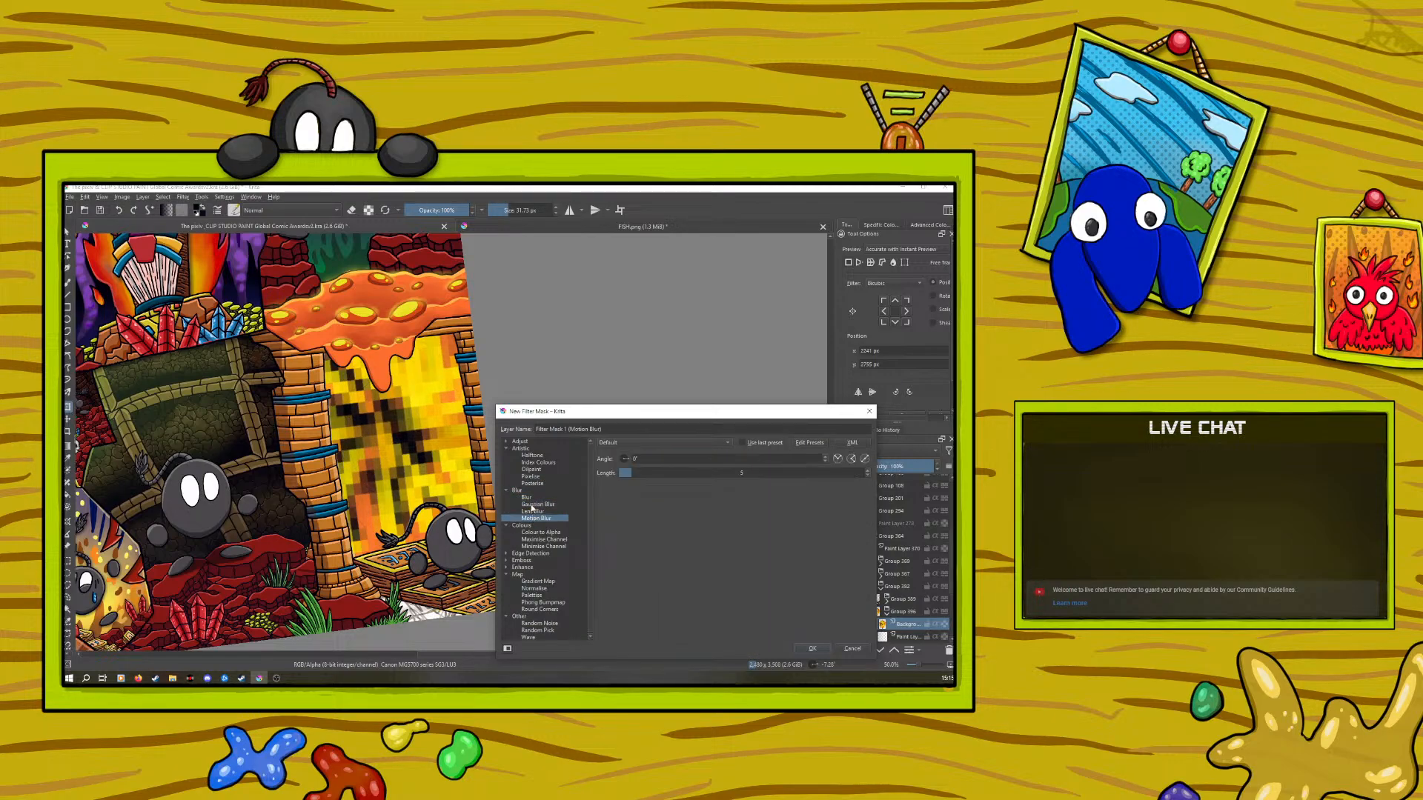
Try the Adjust filters Burn, Desaturate, Dodge, HSV/HSL Adjustment, Invert and Levels on the pixelated swirl
click(507, 440)
click(527, 455)
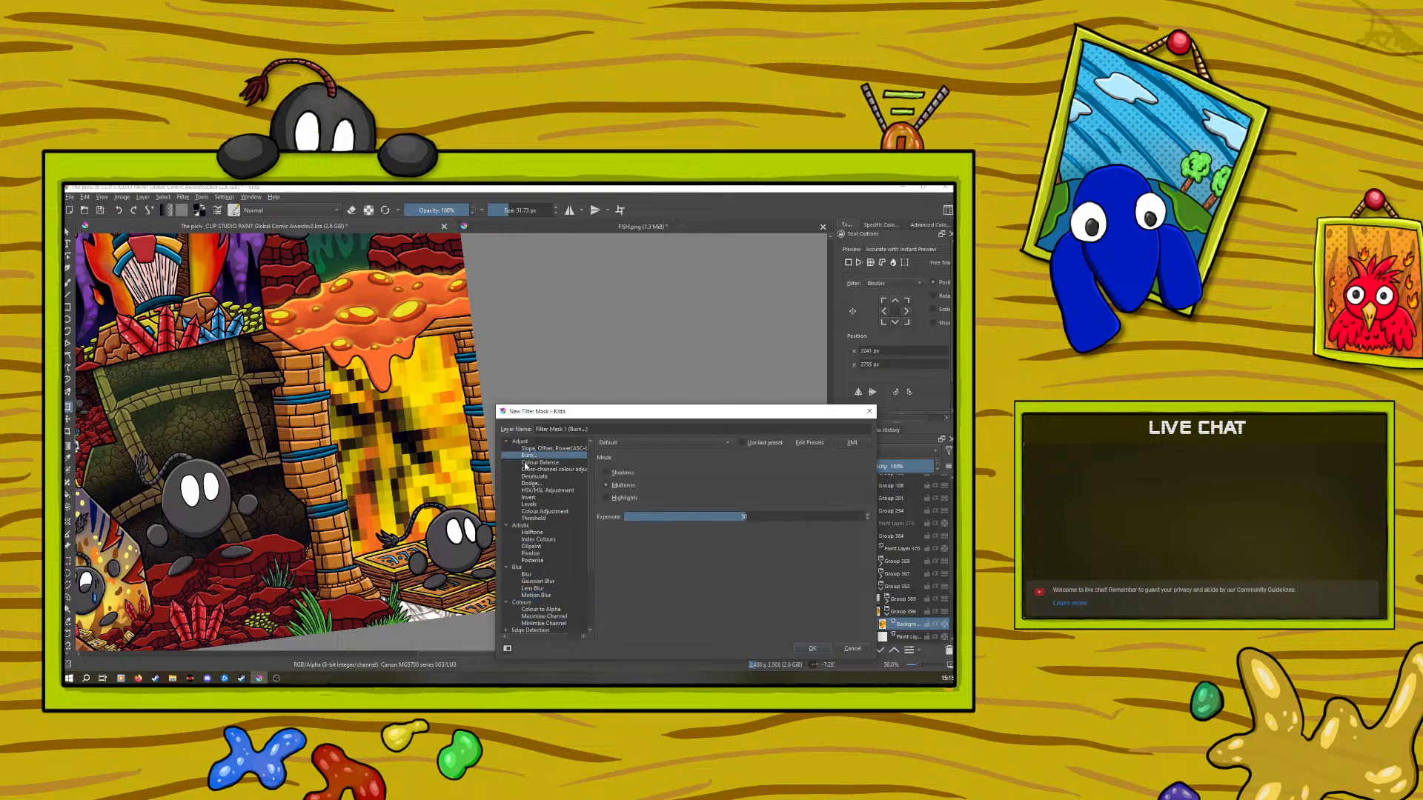
click(525, 477)
click(525, 483)
click(524, 490)
click(523, 497)
click(525, 503)
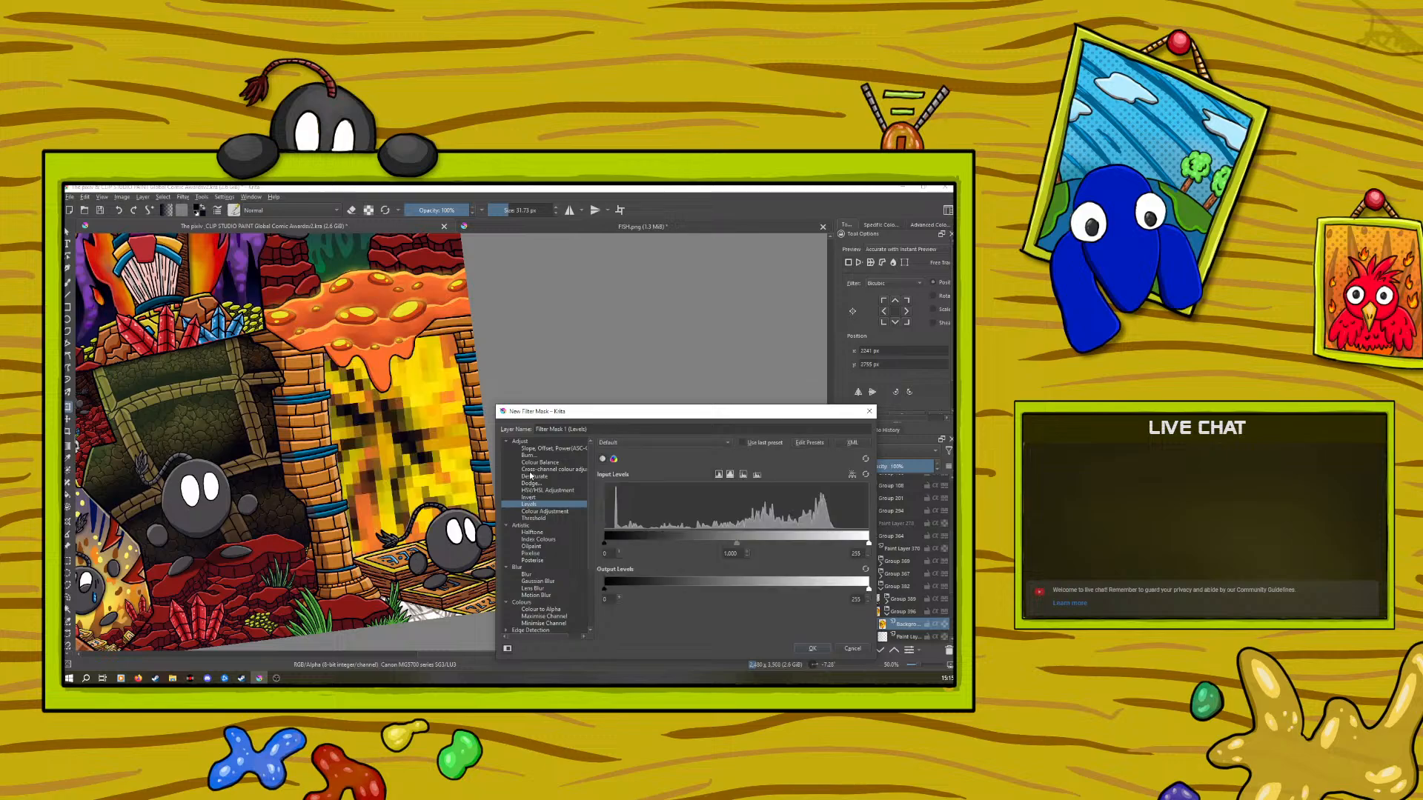
Apply an Invert filter mask to the pixelated swirl layer
click(529, 498)
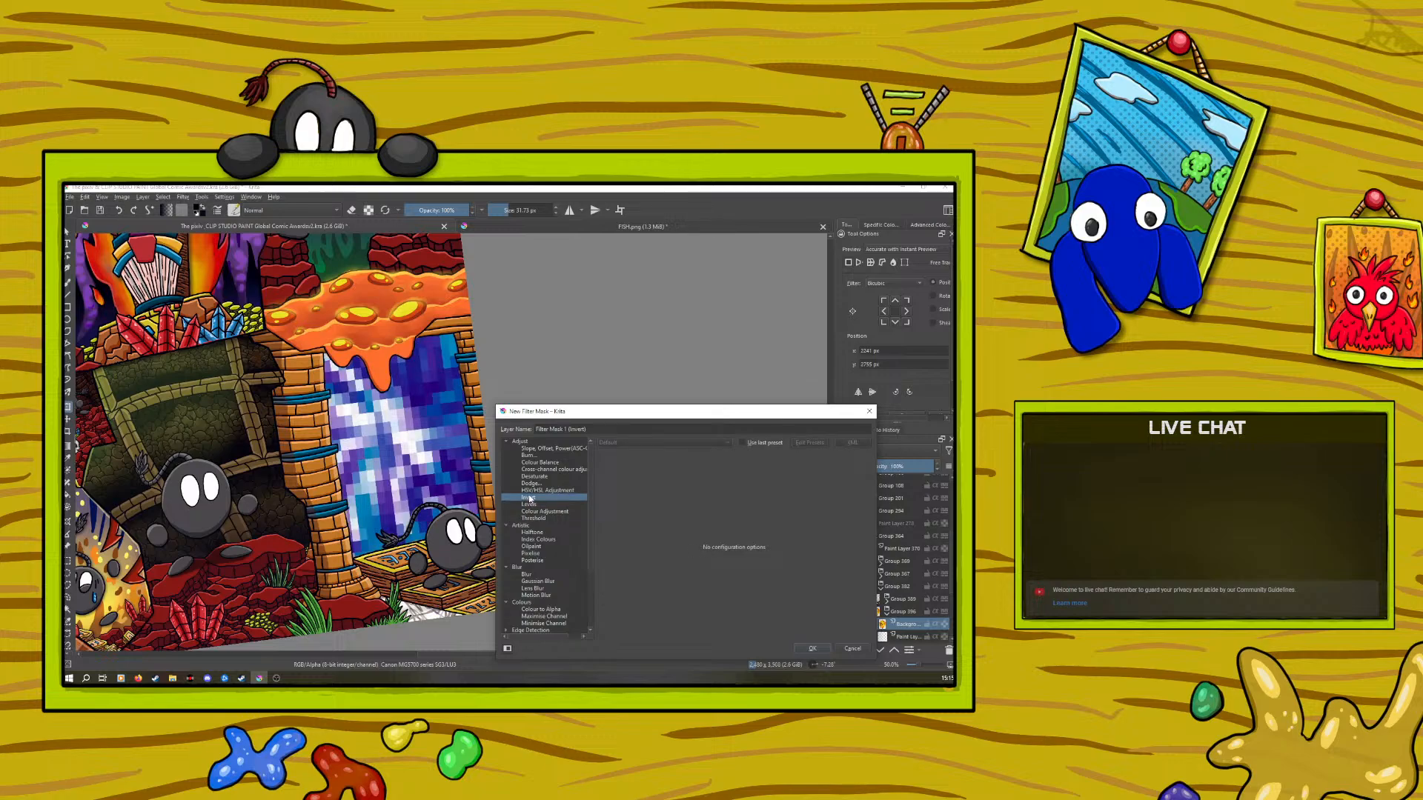
drag(563, 417, 440, 279)
click(689, 511)
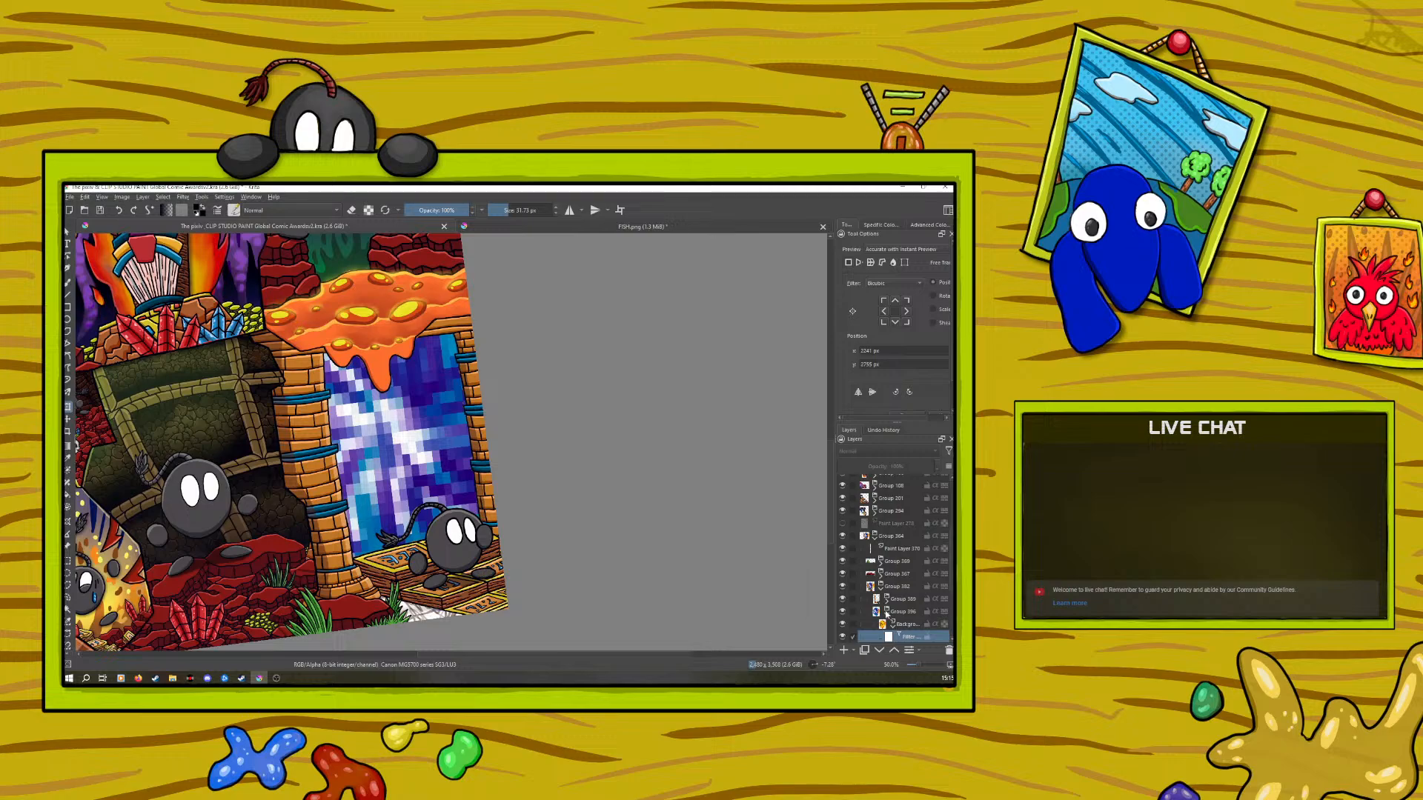
Add an empty paint layer above the inverted swirl and merge it down to bake in the Invert mask
click(898, 626)
key(Insert)
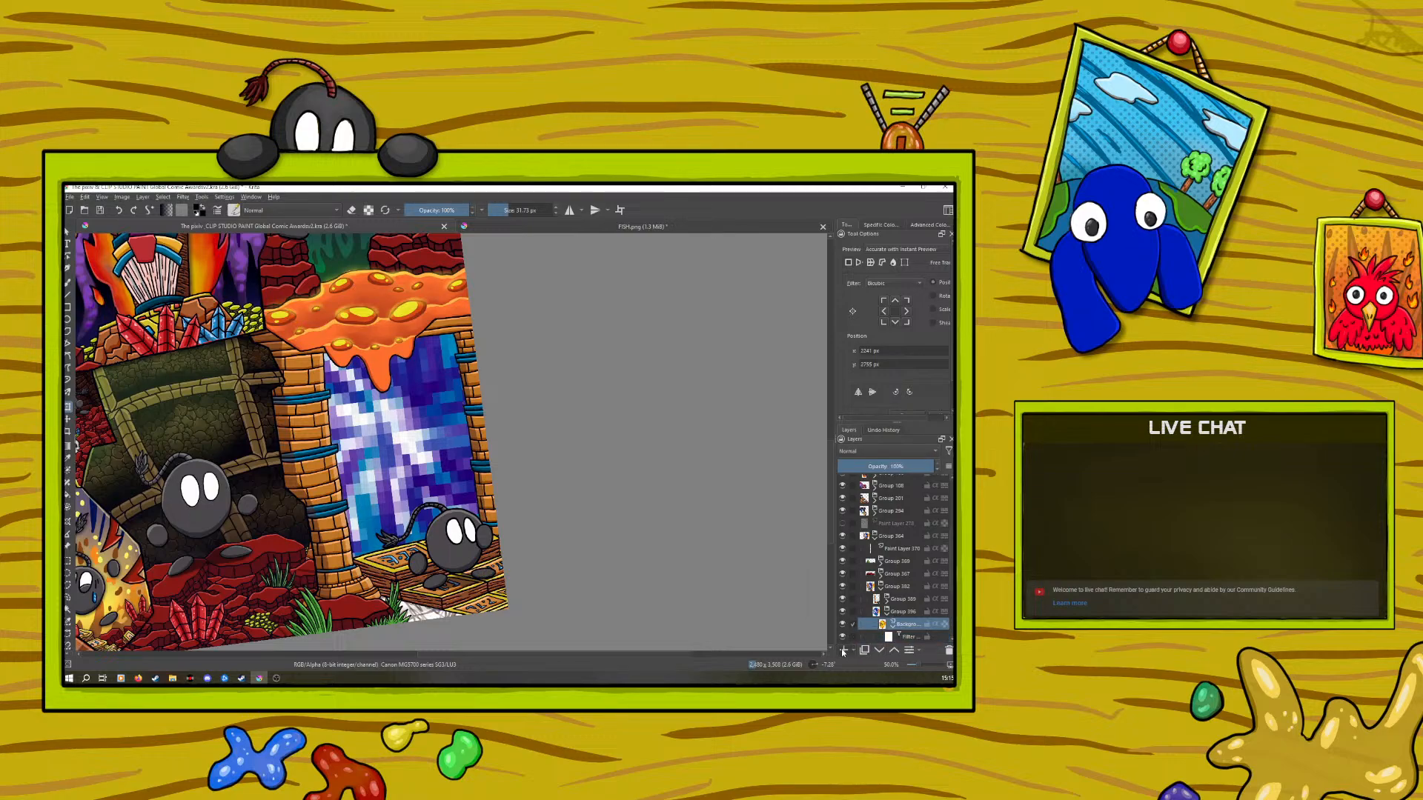
right_click(898, 629)
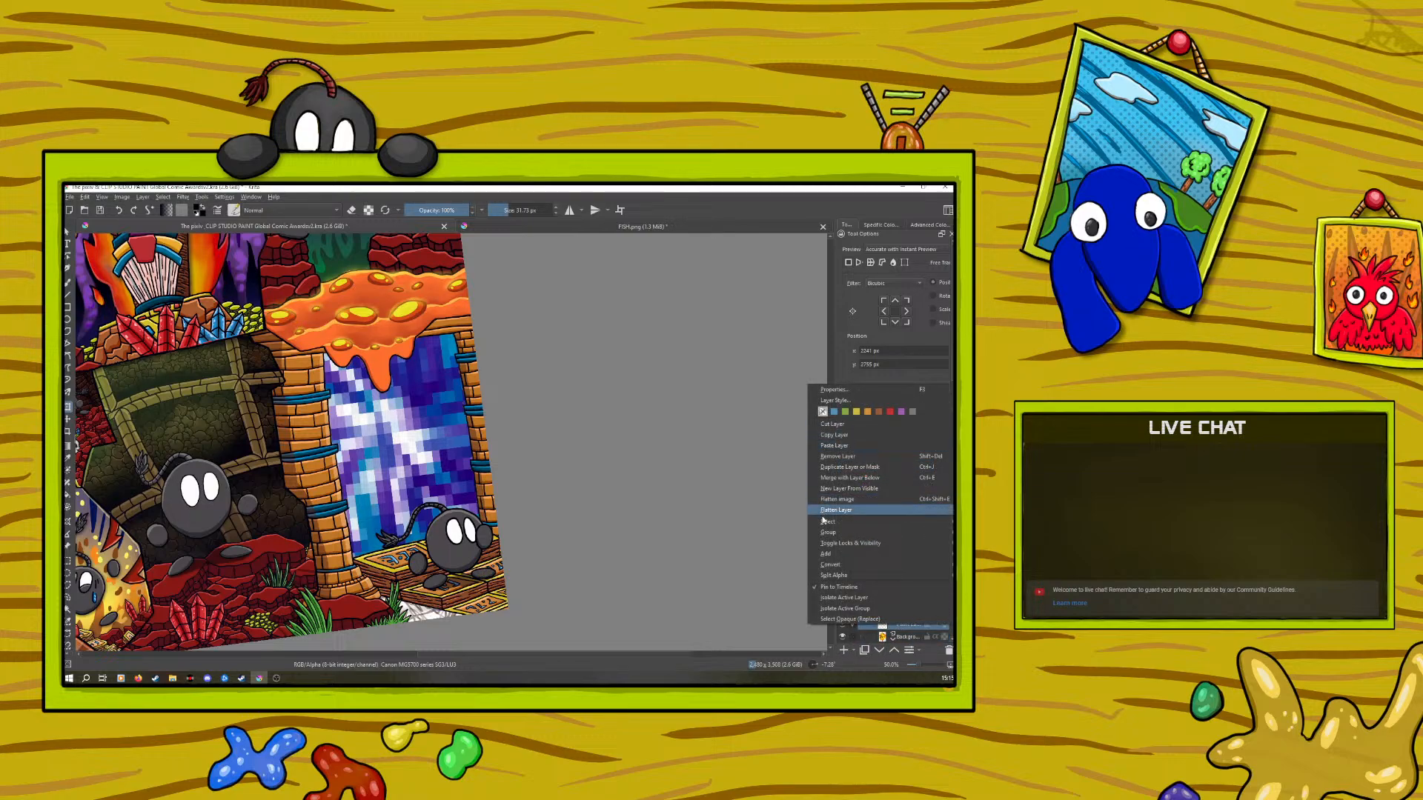
click(822, 477)
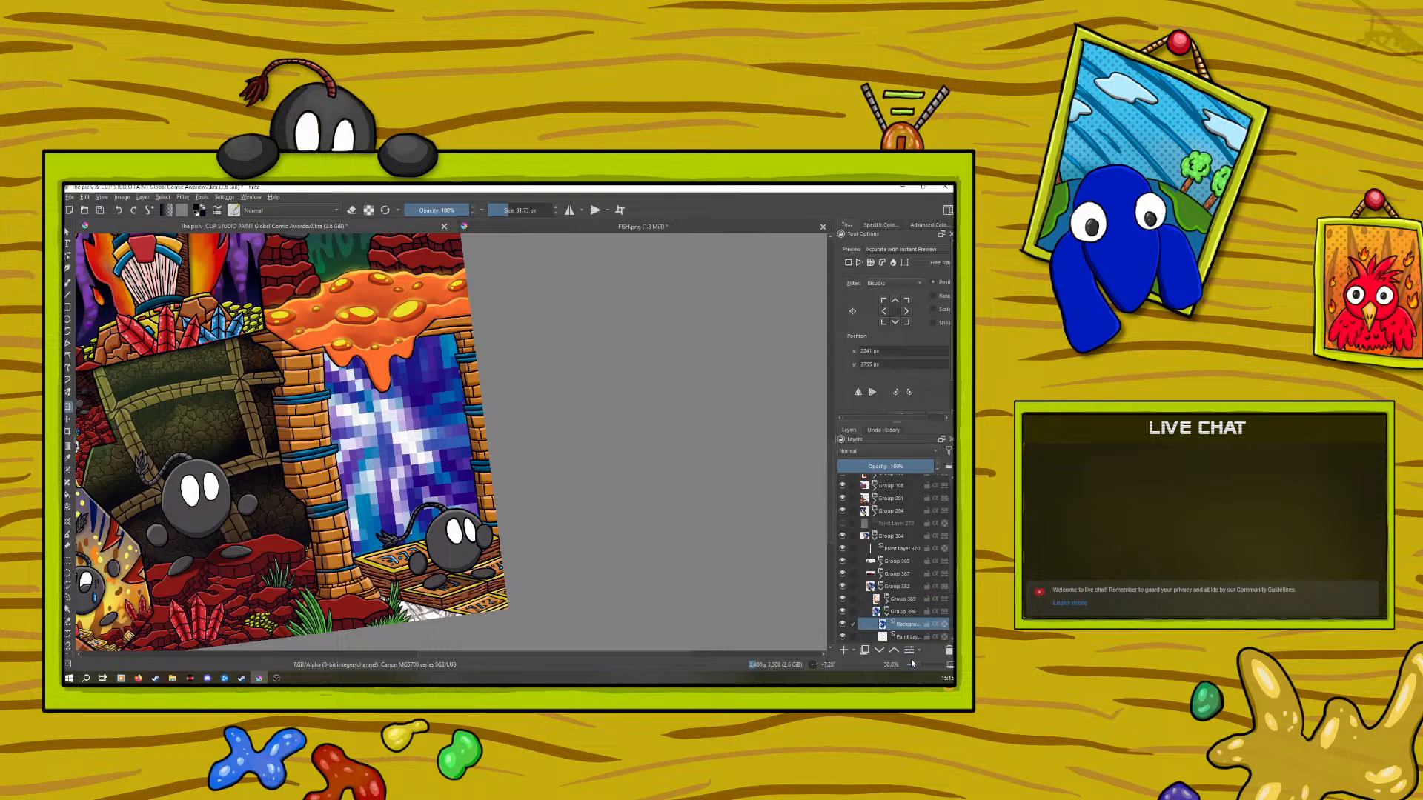
Shift the inverted swirl layer slightly down and to the right in the doorway, and widen it on both sides
mouse_move(918, 663)
mouse_down()
mouse_move(906, 665)
mouse_move(919, 661)
mouse_up()
click(67, 419)
mouse_move(341, 412)
mouse_down()
mouse_move(355, 410)
mouse_move(349, 422)
mouse_up()
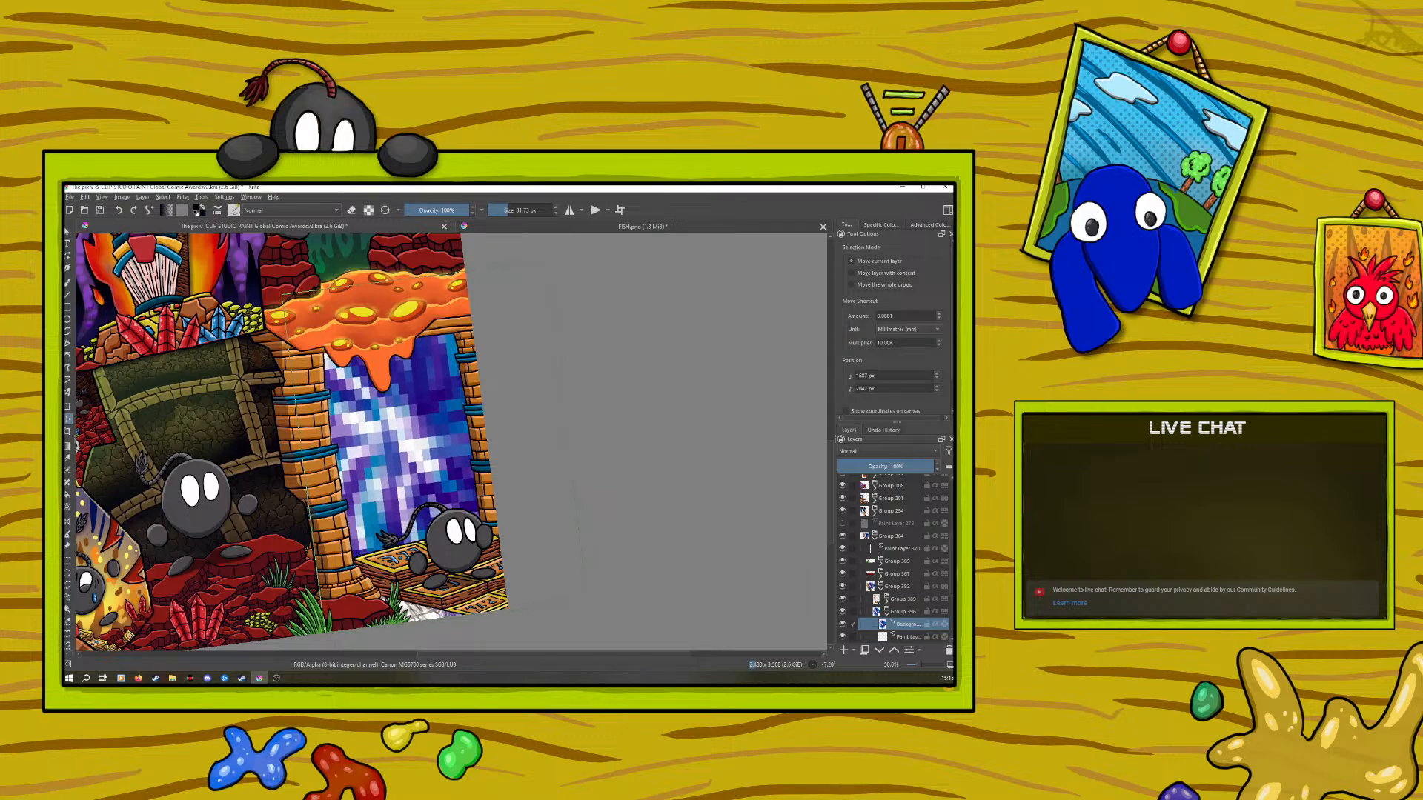
click(68, 406)
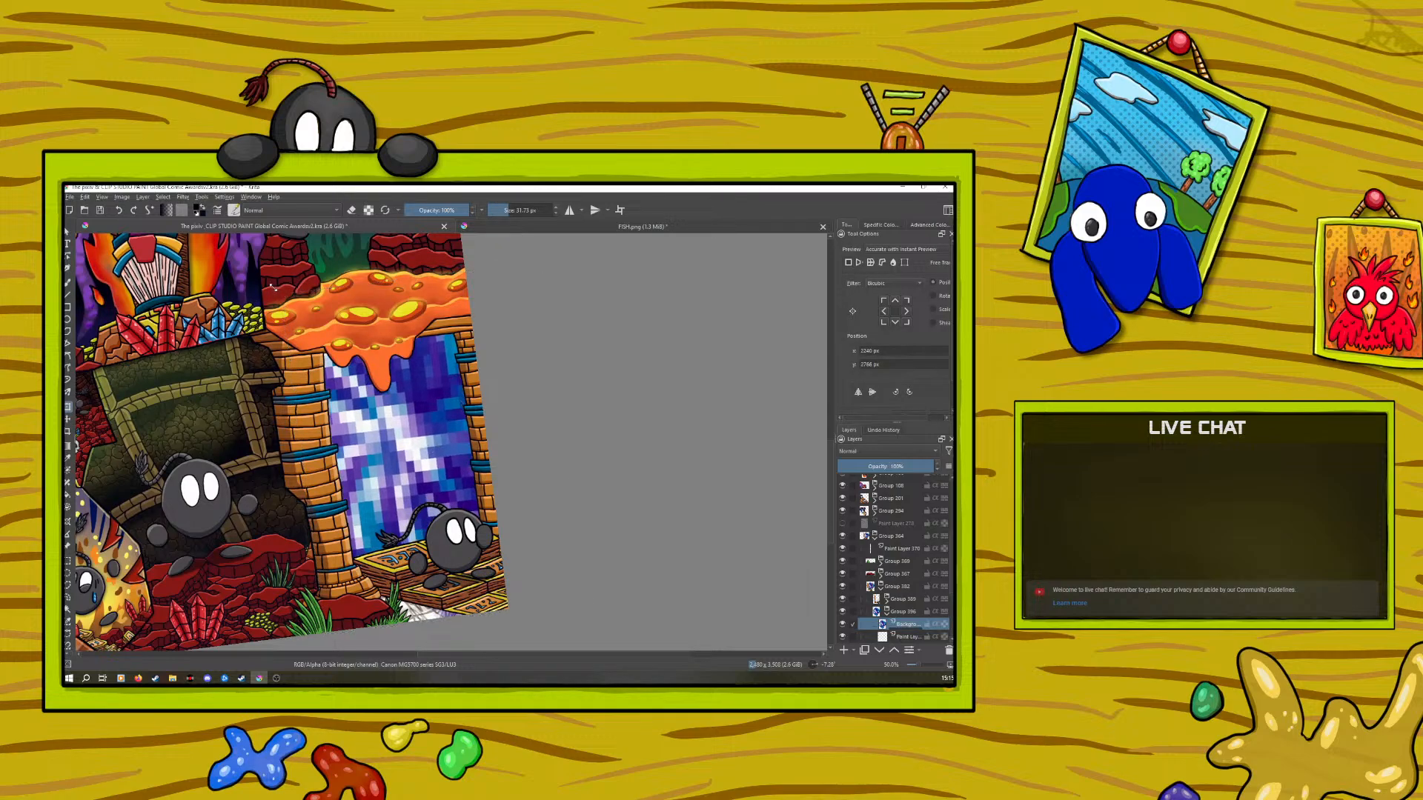
drag(567, 427, 598, 421)
drag(300, 460, 278, 462)
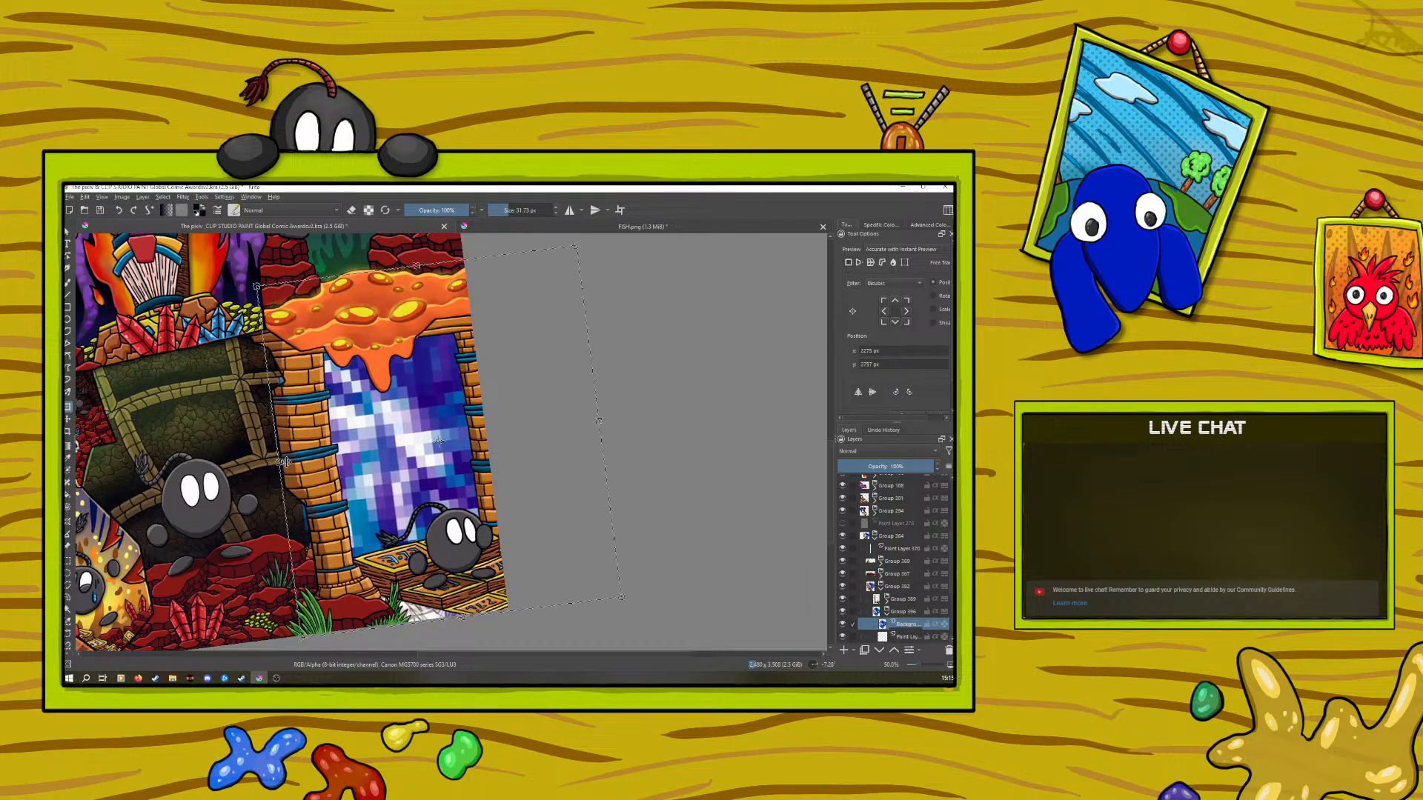
Choose the Distort Move brush preset and twist the blue and white pixels in the doorway into curling spirals
click(67, 281)
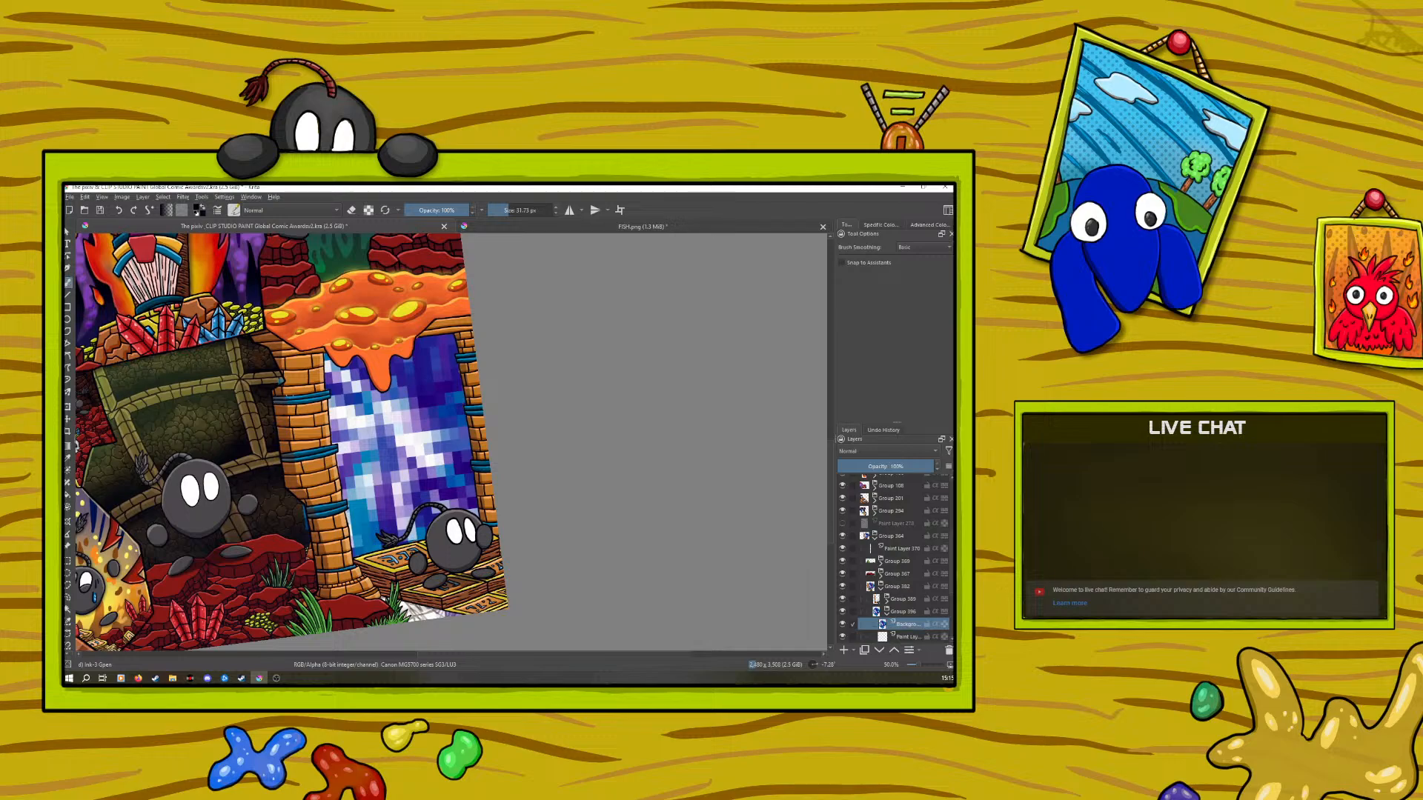
click(234, 210)
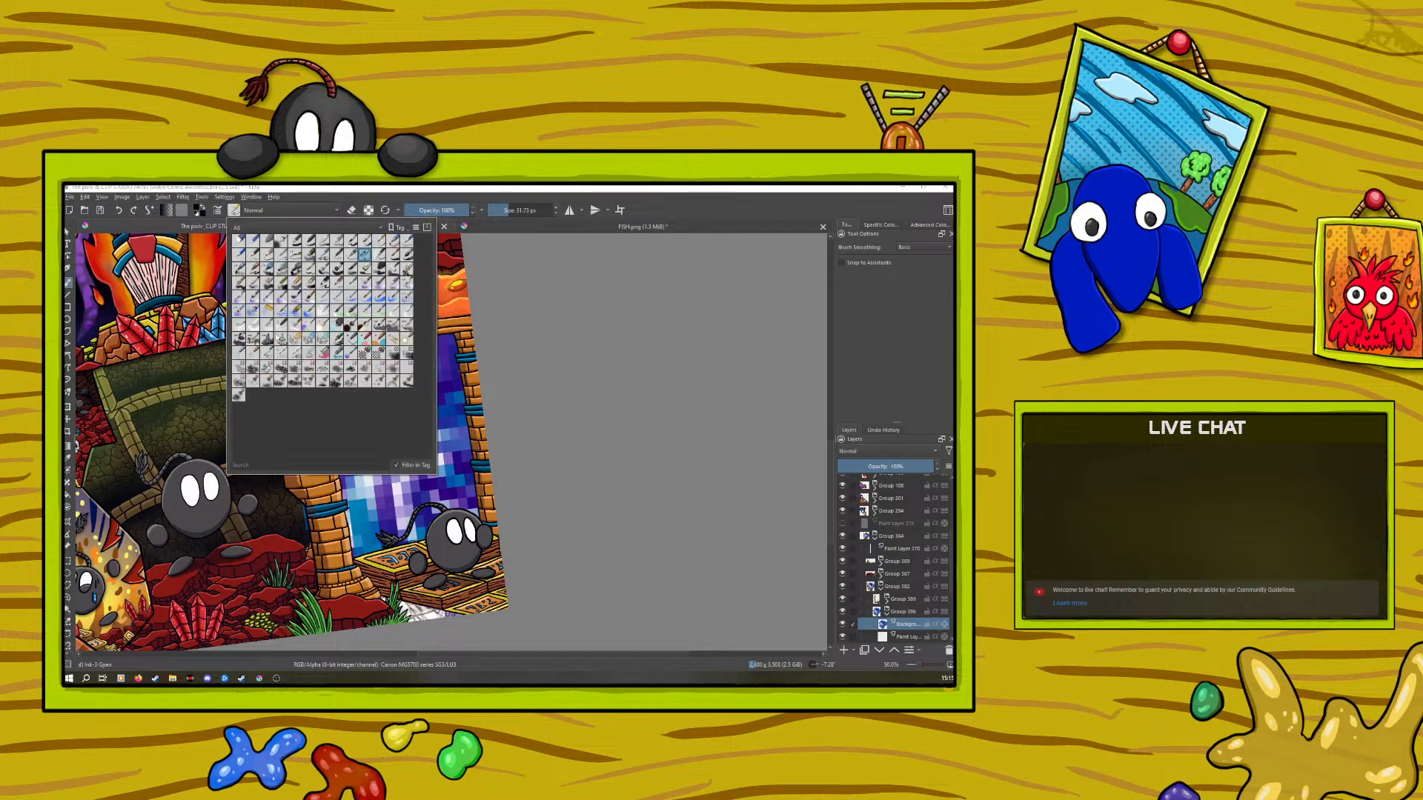
click(392, 310)
right_click(391, 447)
click(361, 396)
drag(507, 205, 530, 207)
click(234, 211)
click(238, 353)
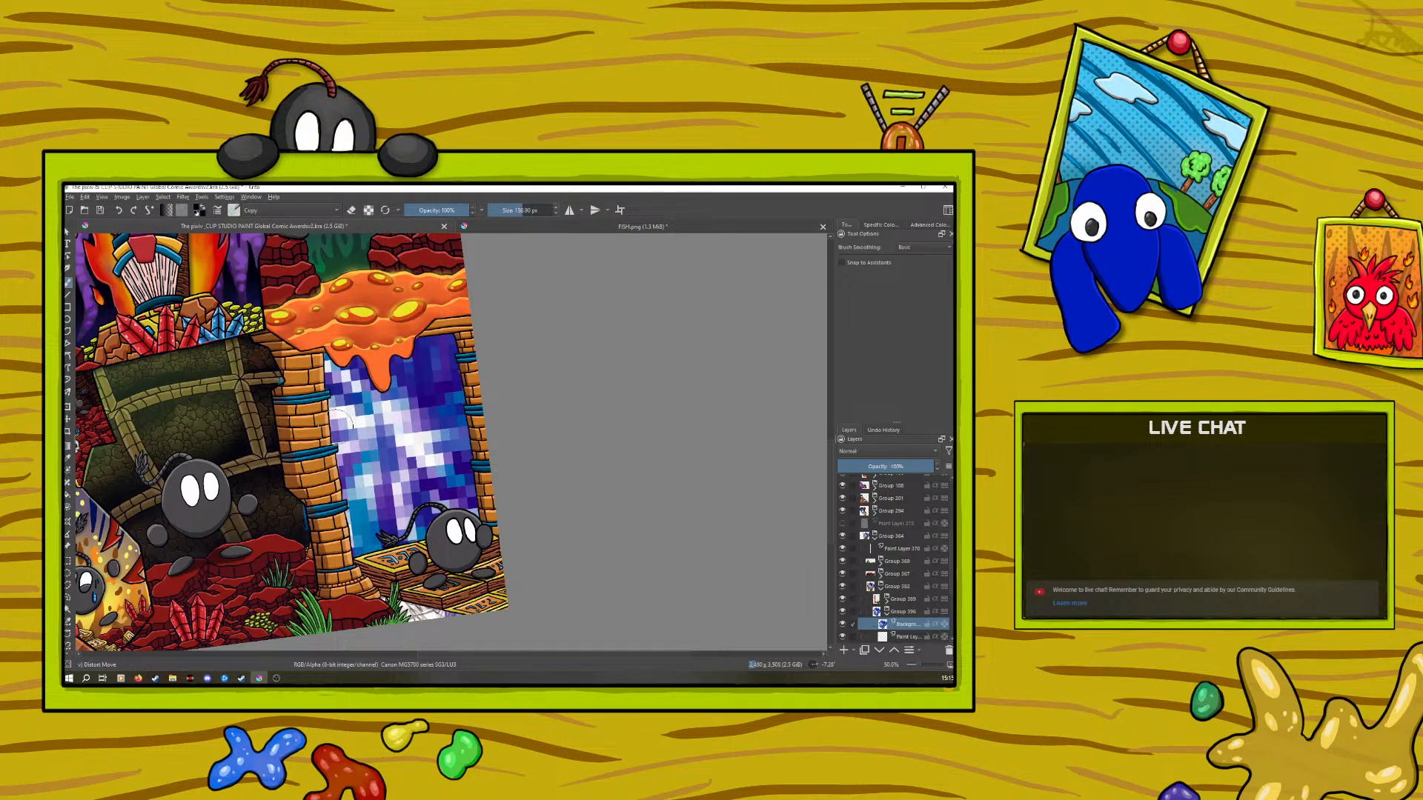
mouse_move(352, 417)
mouse_down()
mouse_move(354, 366)
mouse_move(347, 429)
mouse_move(383, 452)
mouse_move(417, 442)
mouse_move(399, 425)
mouse_move(406, 455)
mouse_move(389, 481)
mouse_up()
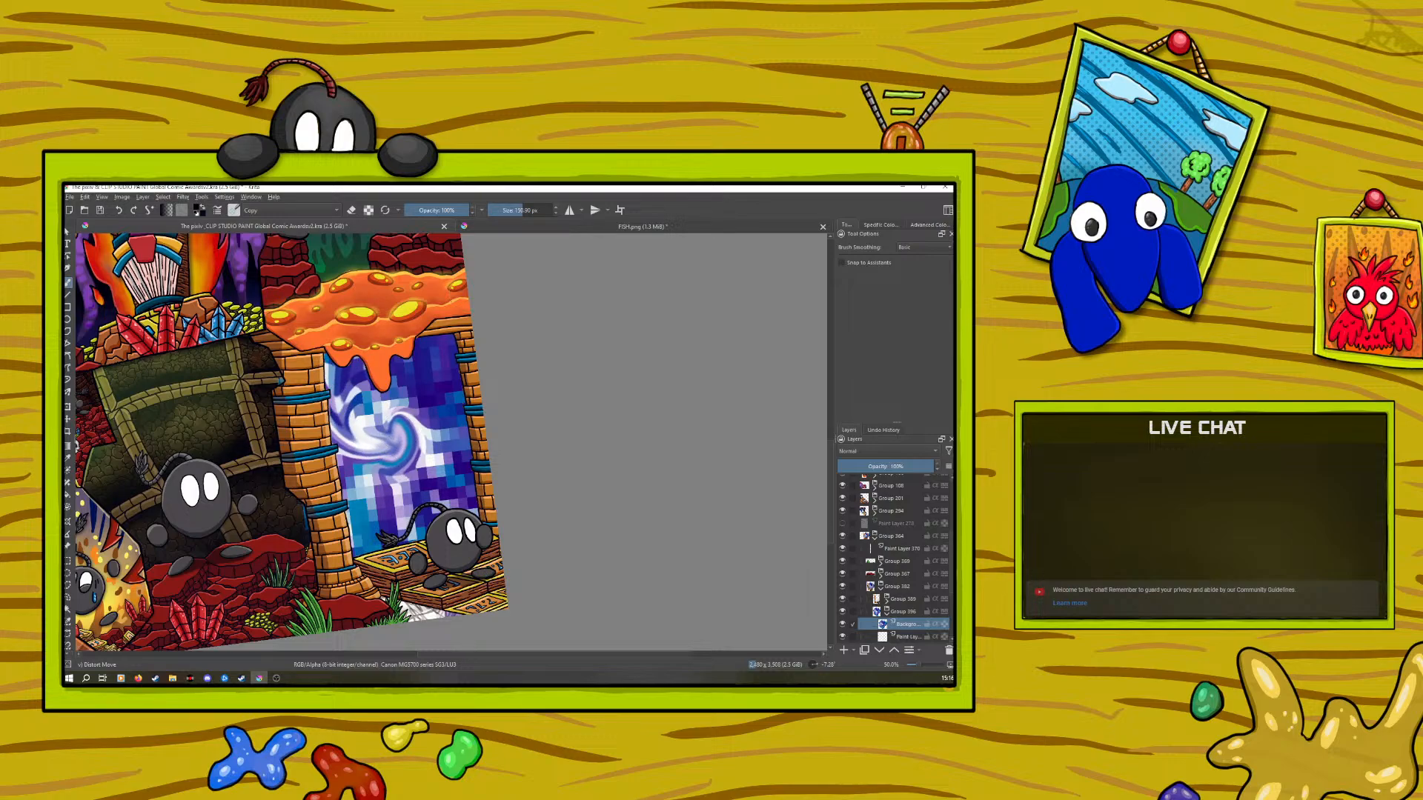
Close the second image document and open the blue spiral texture image with the black bomb in its place
click(536, 226)
click(823, 227)
click(517, 444)
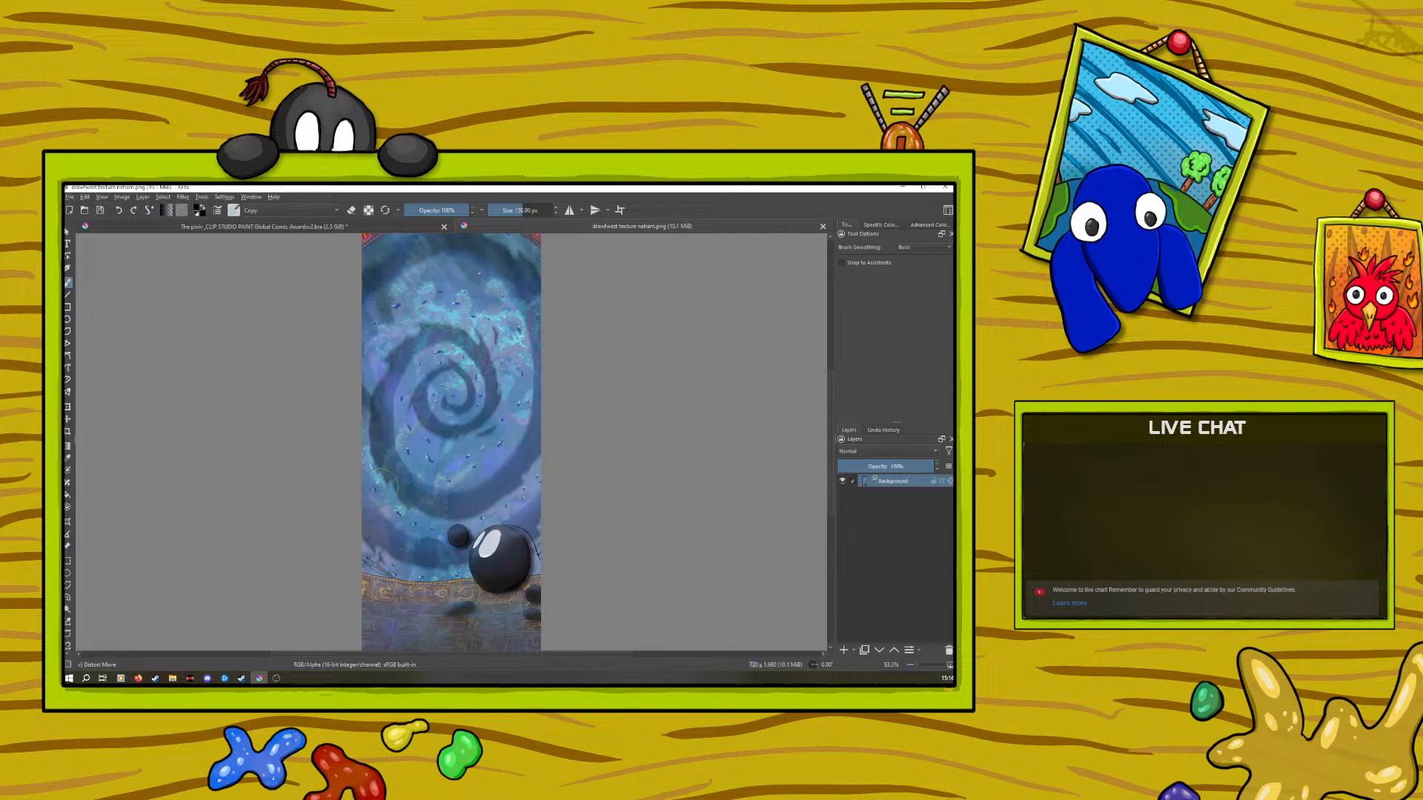
Return to the comic page document and undo the latest distortion strokes in the doorway
click(262, 227)
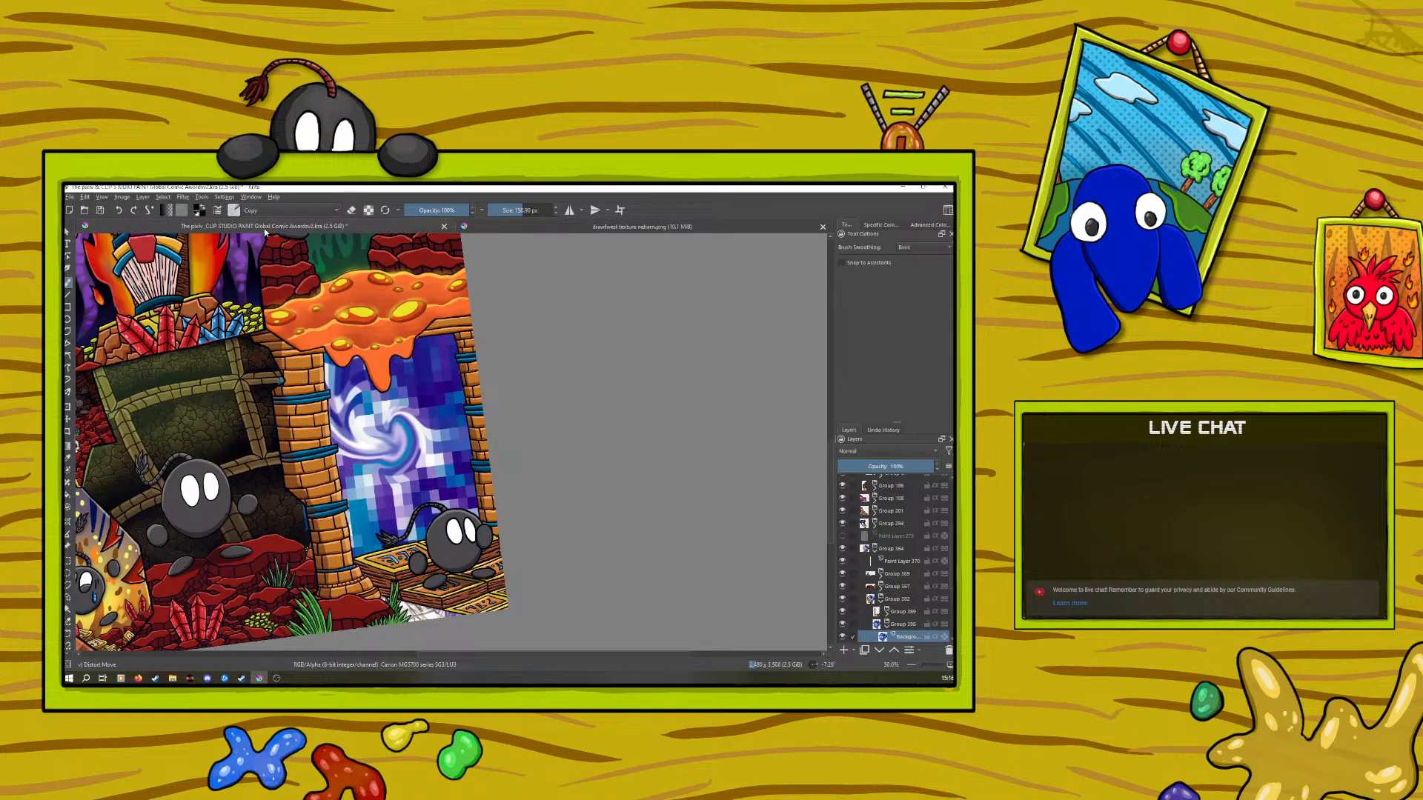
click(116, 211)
click(115, 212)
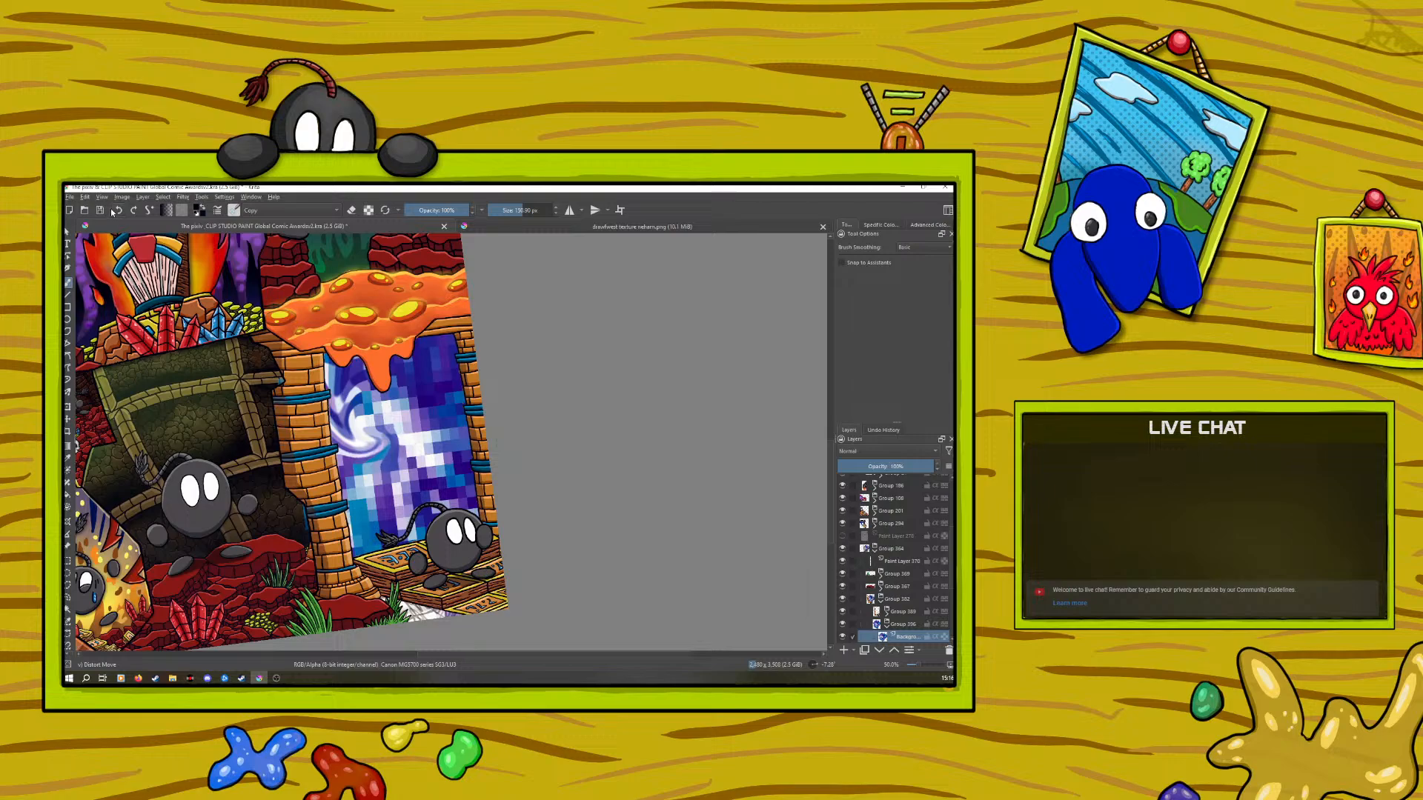
click(117, 212)
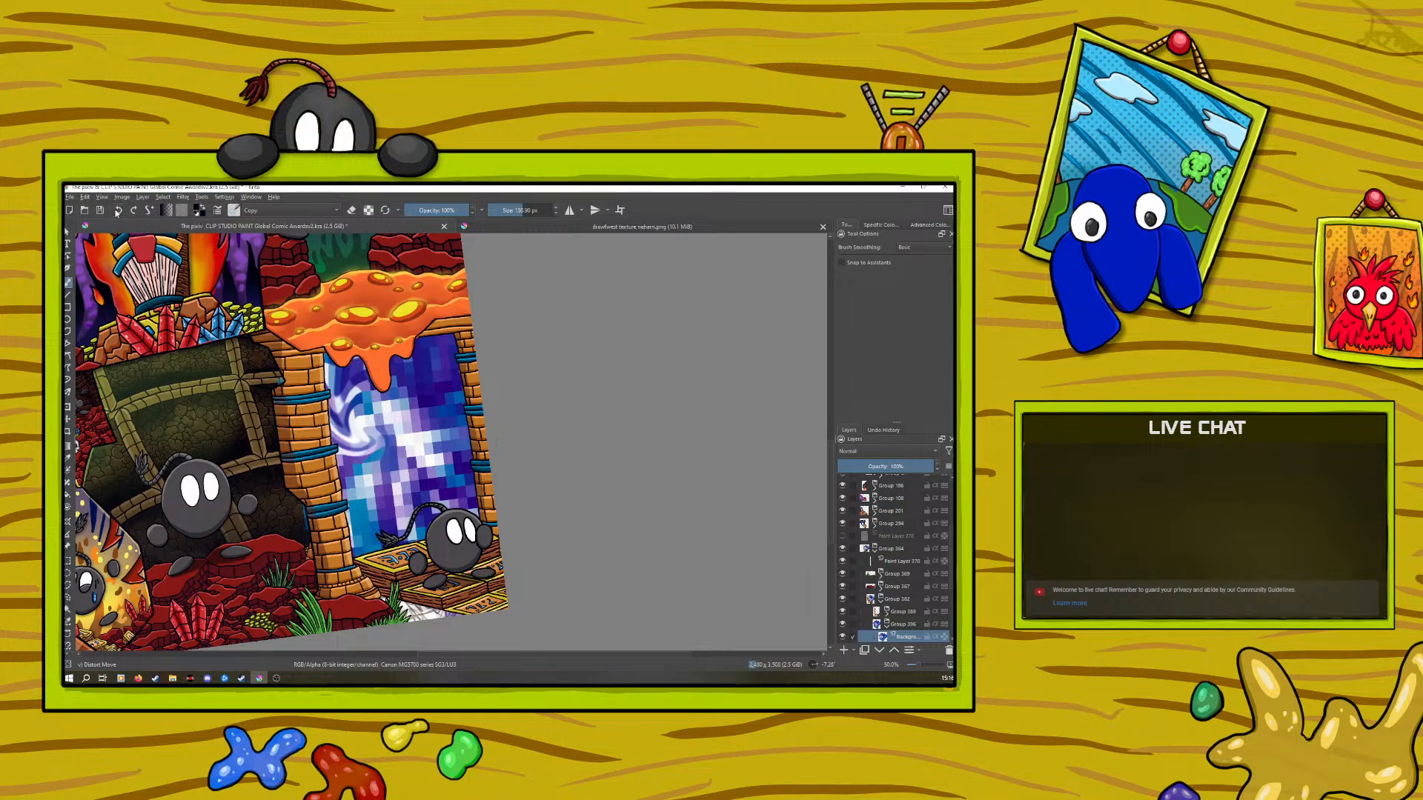
Undo the remaining distortion strokes in the doorway and rework its left side with the Blender Pixelize brush preset
click(117, 212)
click(116, 212)
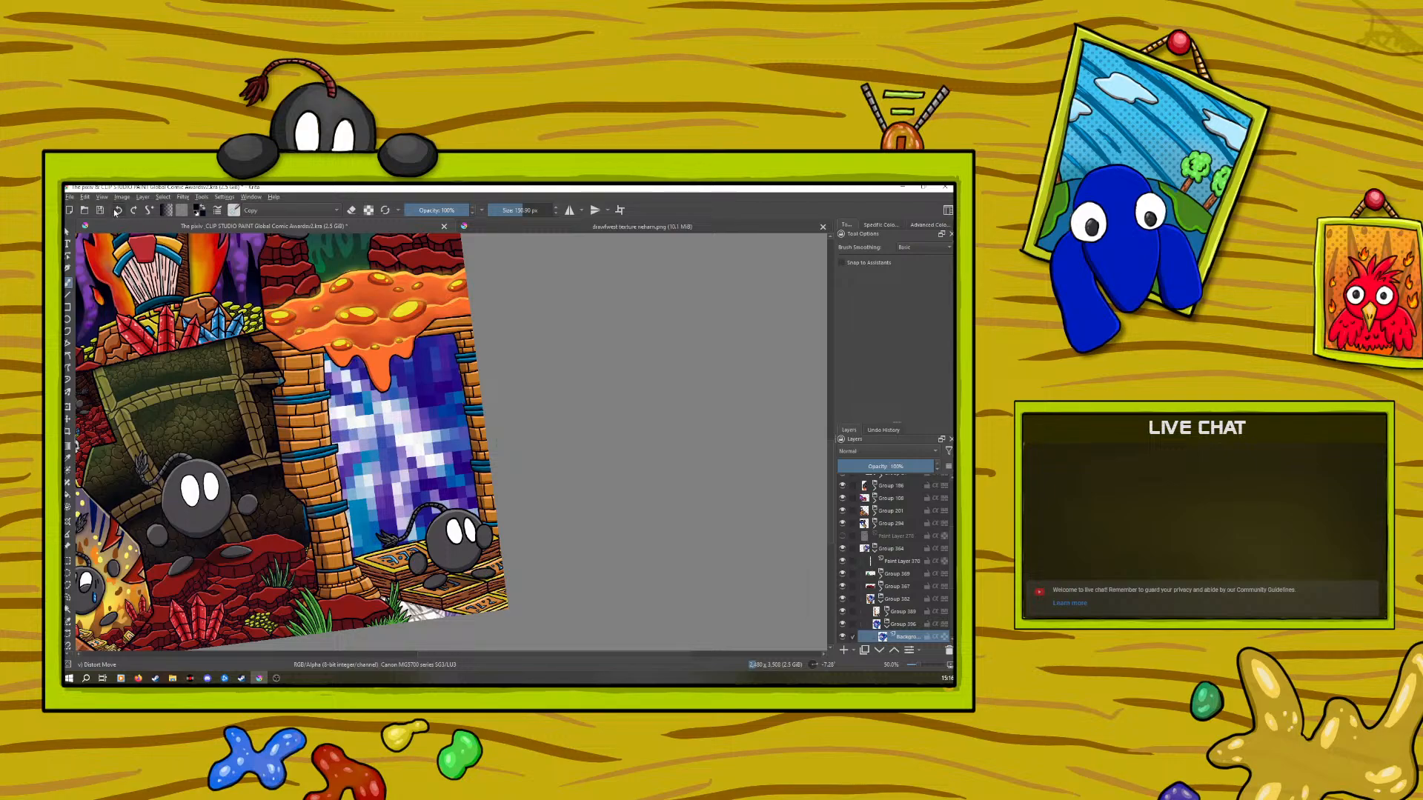
click(131, 214)
click(235, 210)
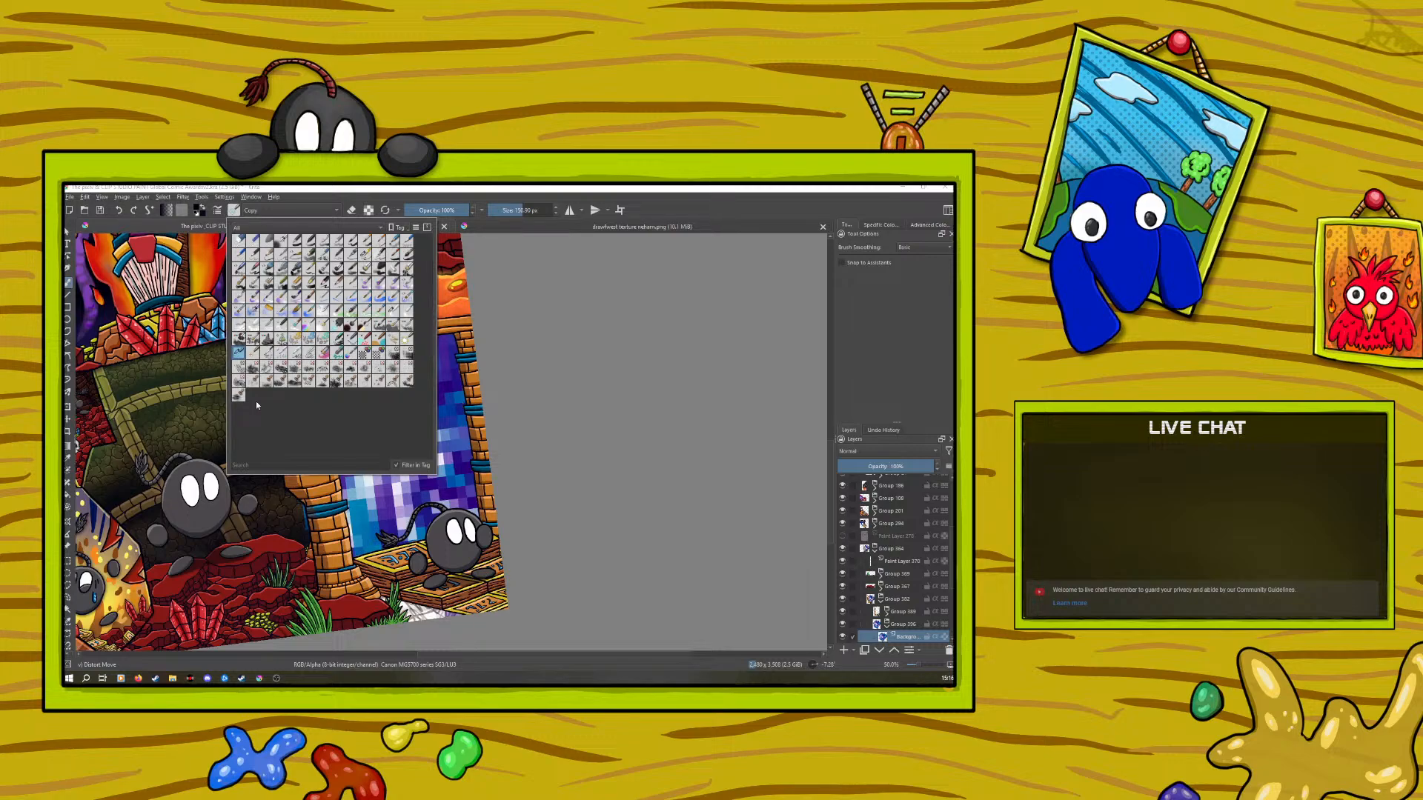
click(253, 326)
drag(349, 370, 346, 406)
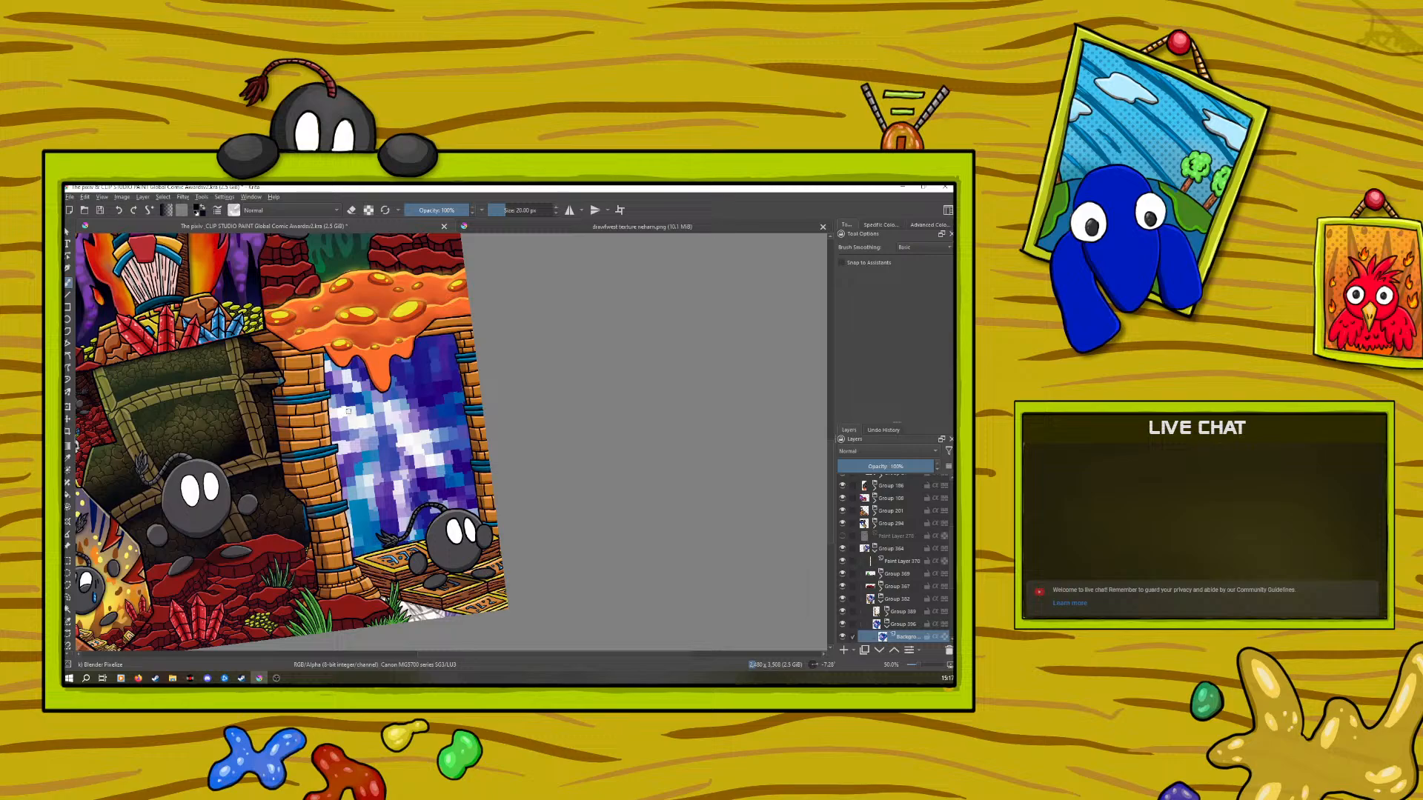
Paint dark blue patches around the doorway backdrop's edges with the Ink-3 Gpen brush and smear them with Distort Move
scroll(915, 663, down, 4)
scroll(912, 664, up, 1)
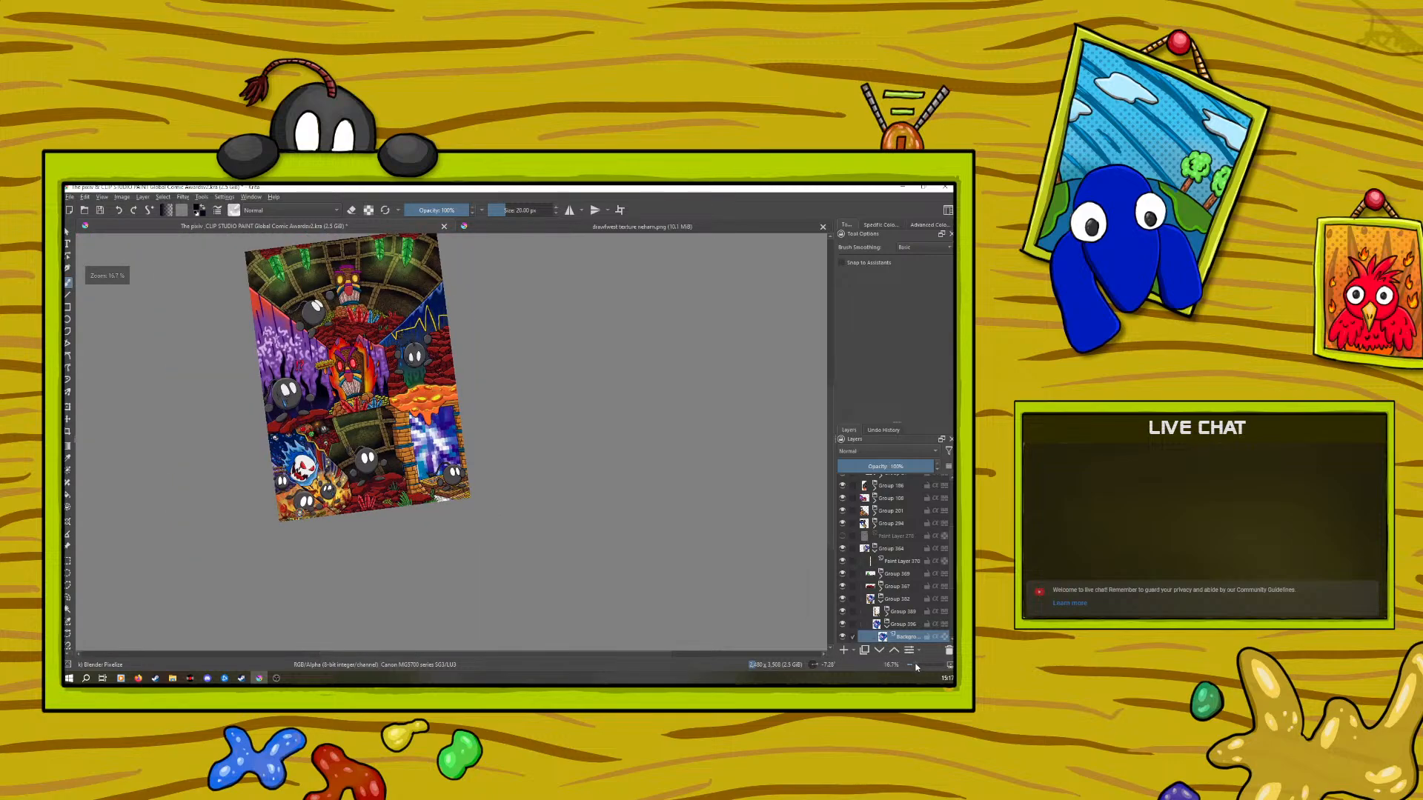
scroll(916, 665, up, 2)
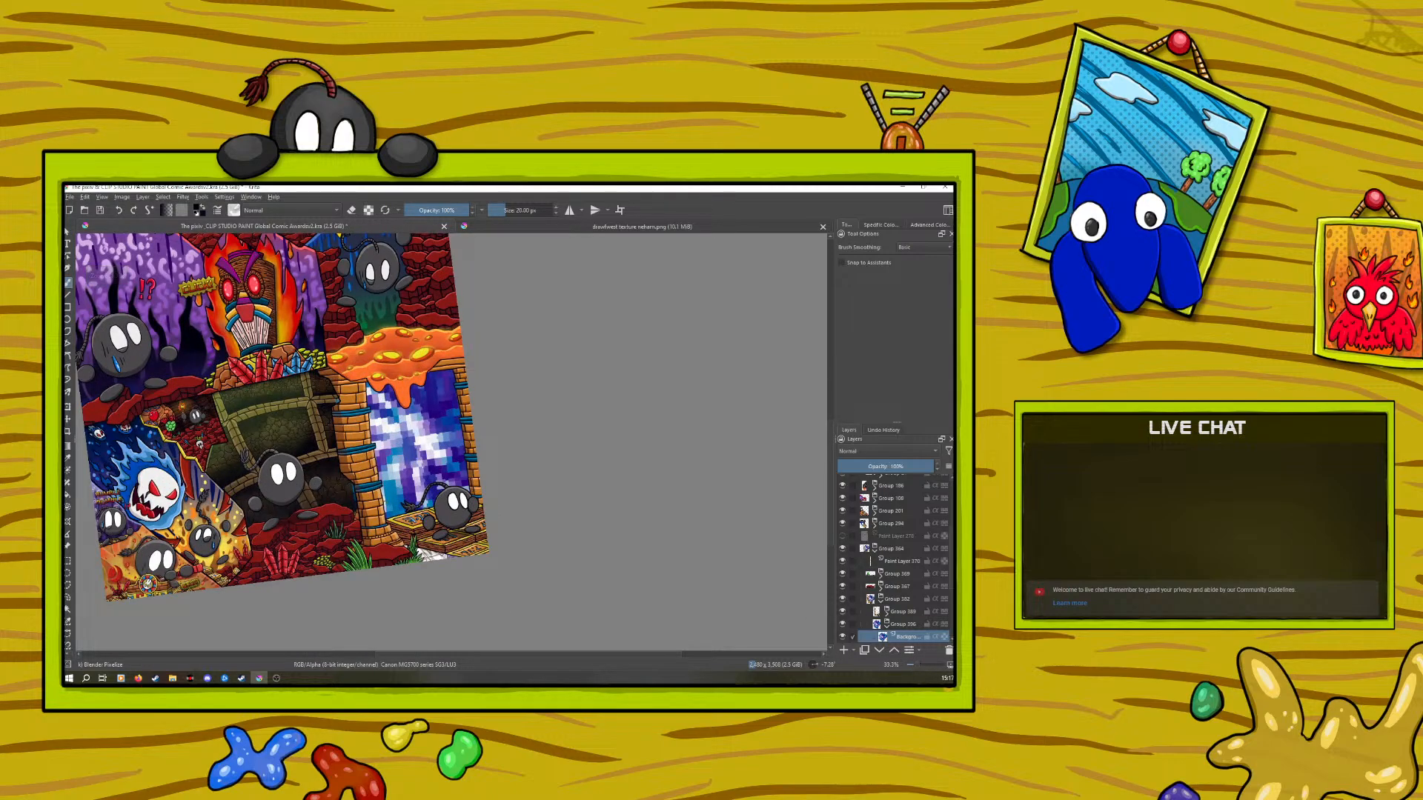
right_click(376, 450)
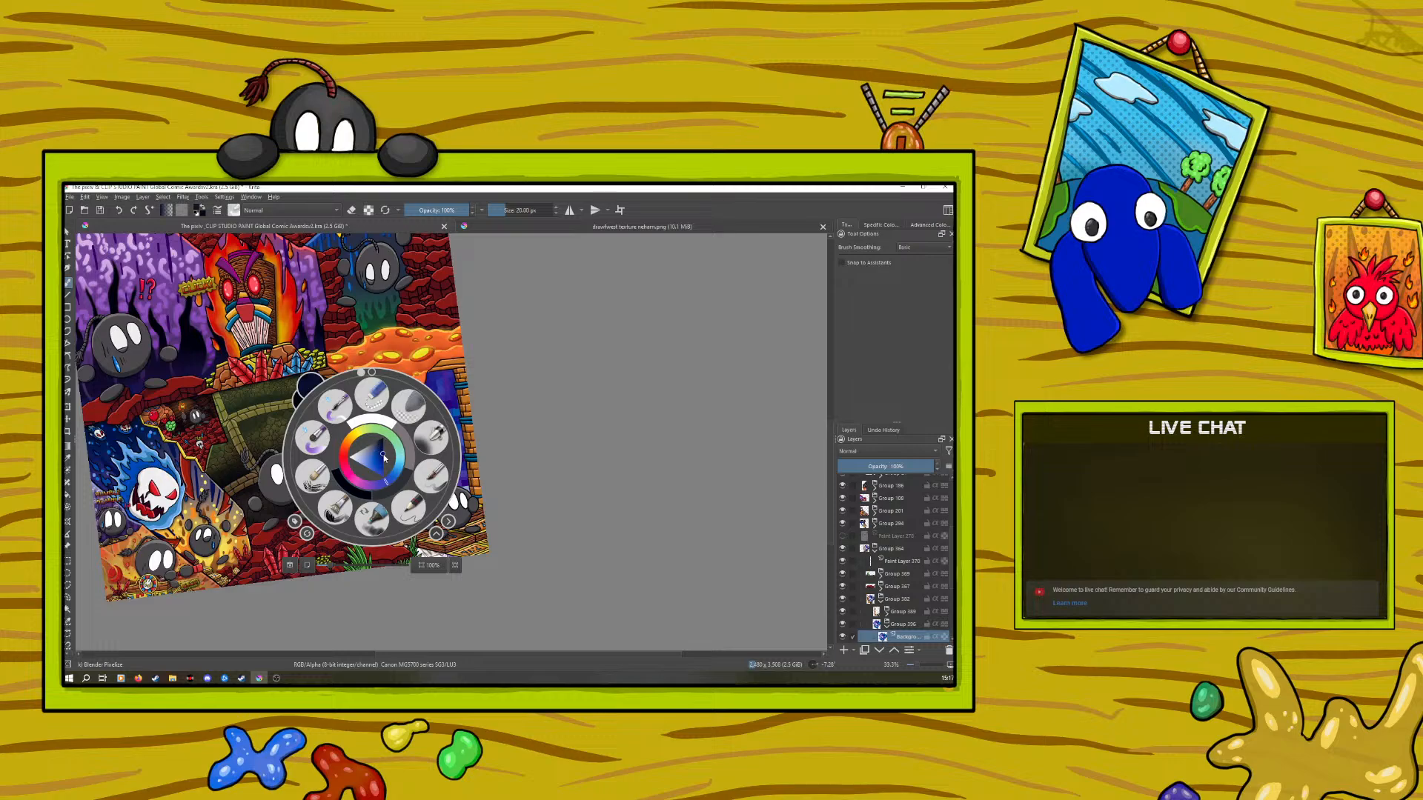
click(234, 209)
click(363, 254)
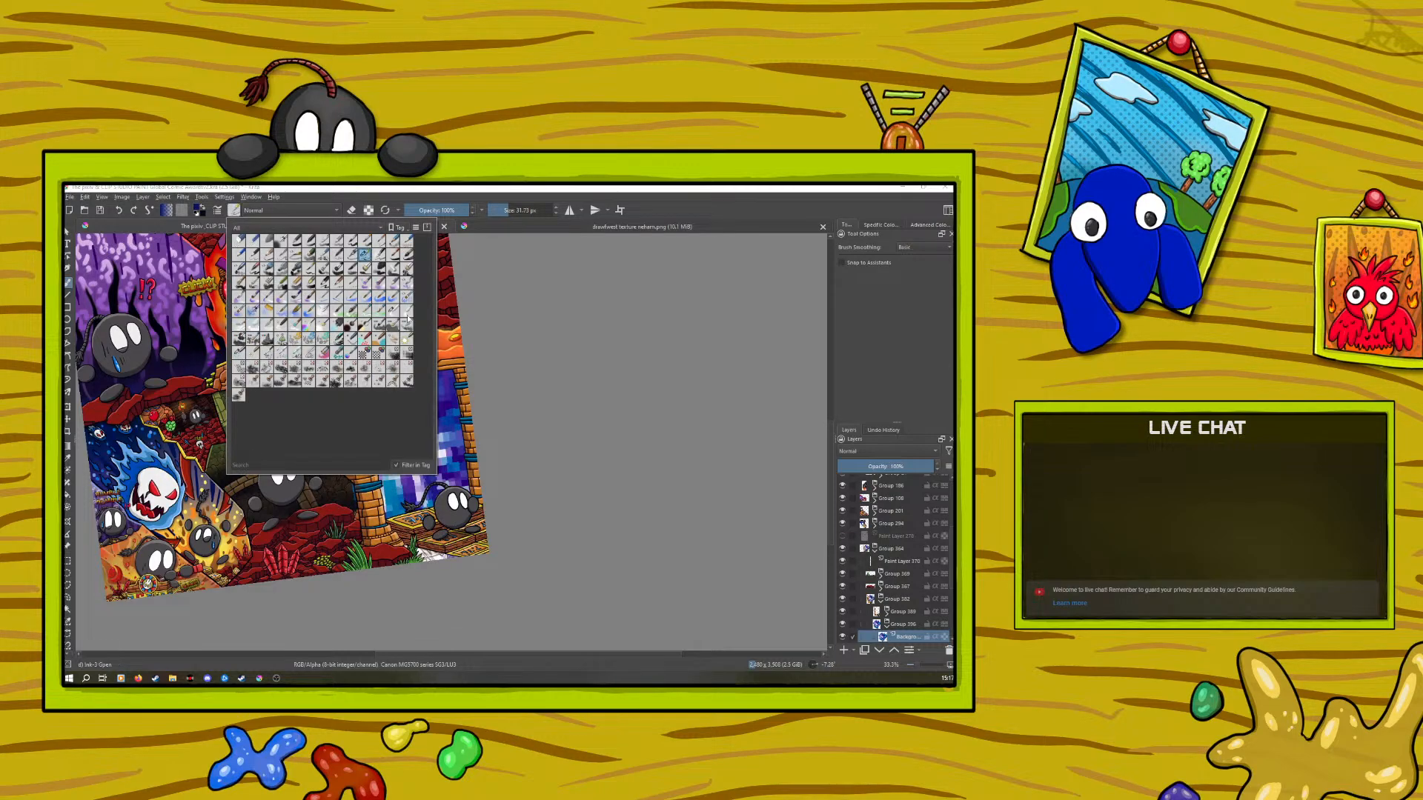
right_click(400, 524)
click(373, 479)
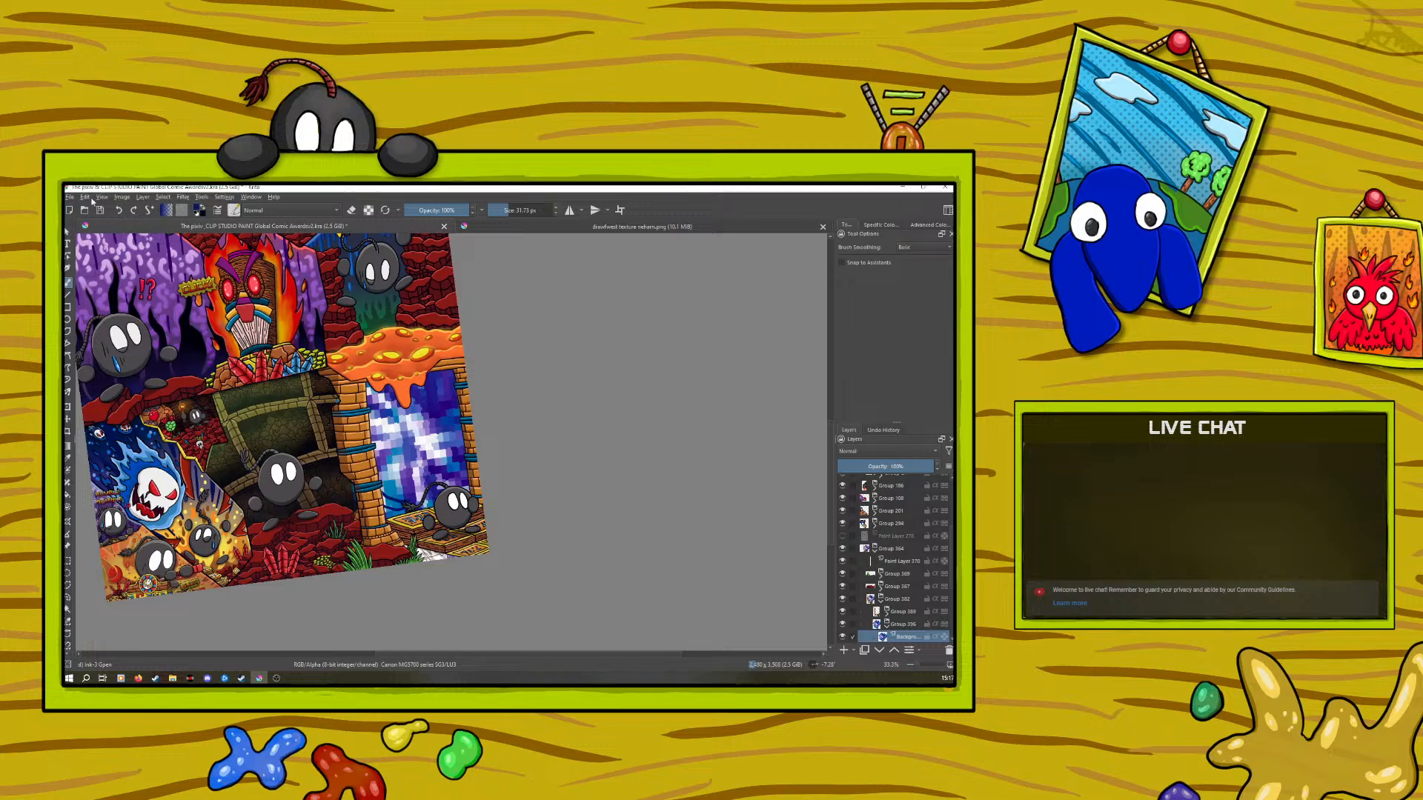
drag(509, 206, 517, 207)
click(234, 209)
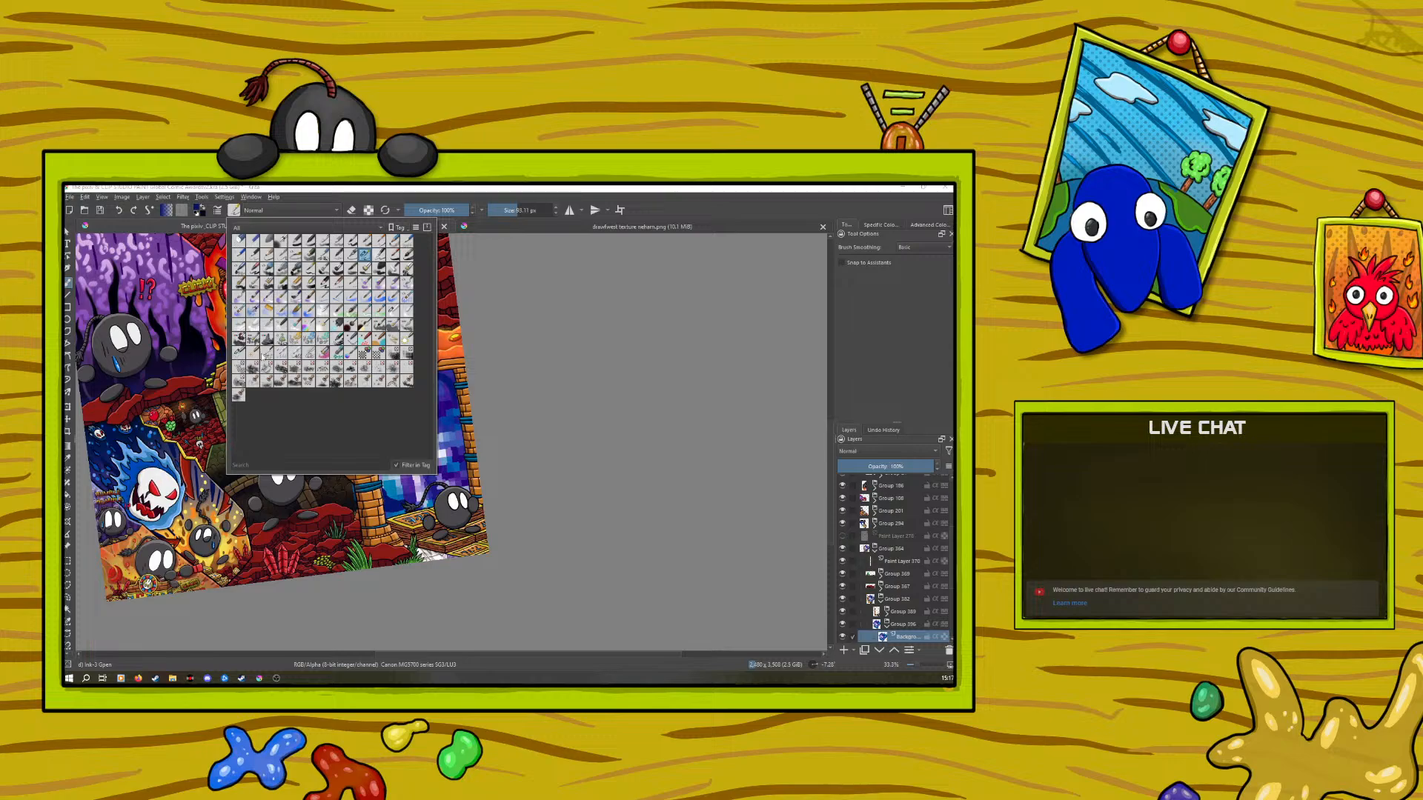
right_click(334, 532)
click(392, 511)
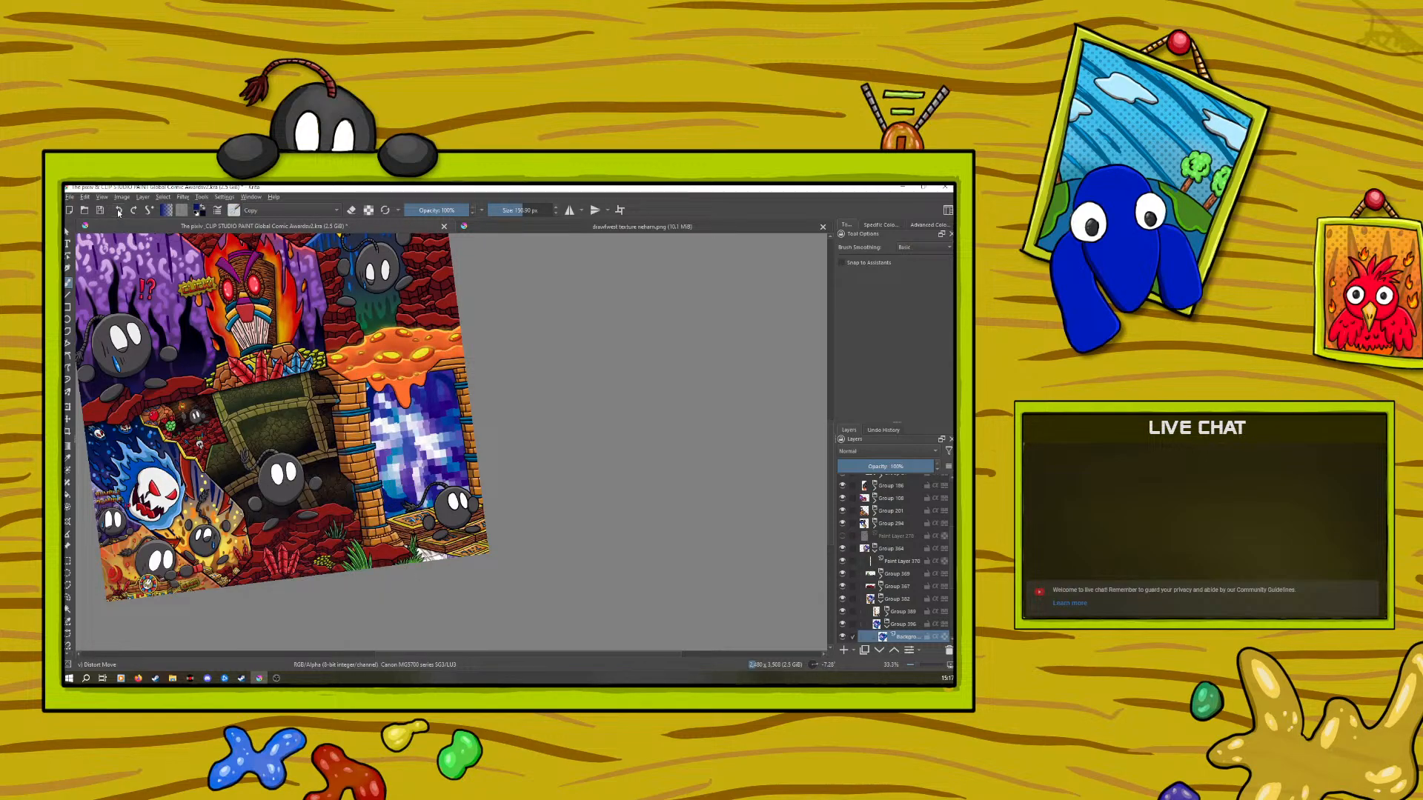
Pixelize the smeared blue and white areas across the doorway using the Blender Pixelize preset
click(234, 210)
click(256, 328)
drag(503, 210, 535, 211)
click(508, 211)
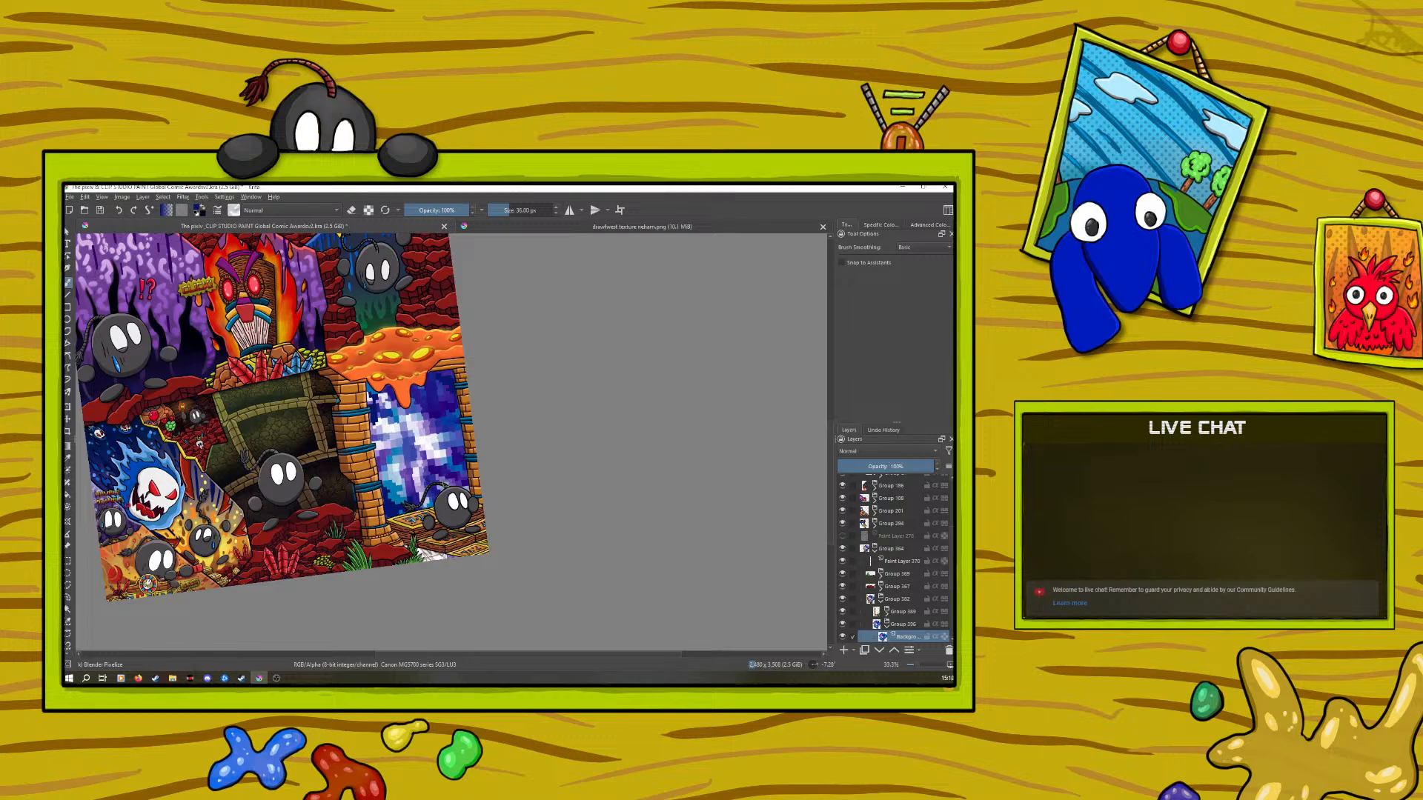
mouse_move(378, 421)
mouse_down()
mouse_move(429, 501)
mouse_move(402, 496)
mouse_move(443, 444)
mouse_move(416, 472)
mouse_move(411, 442)
mouse_move(452, 400)
mouse_move(387, 459)
mouse_move(377, 428)
mouse_move(417, 475)
mouse_move(447, 464)
mouse_move(420, 507)
mouse_move(457, 450)
mouse_move(421, 392)
mouse_move(375, 411)
mouse_up()
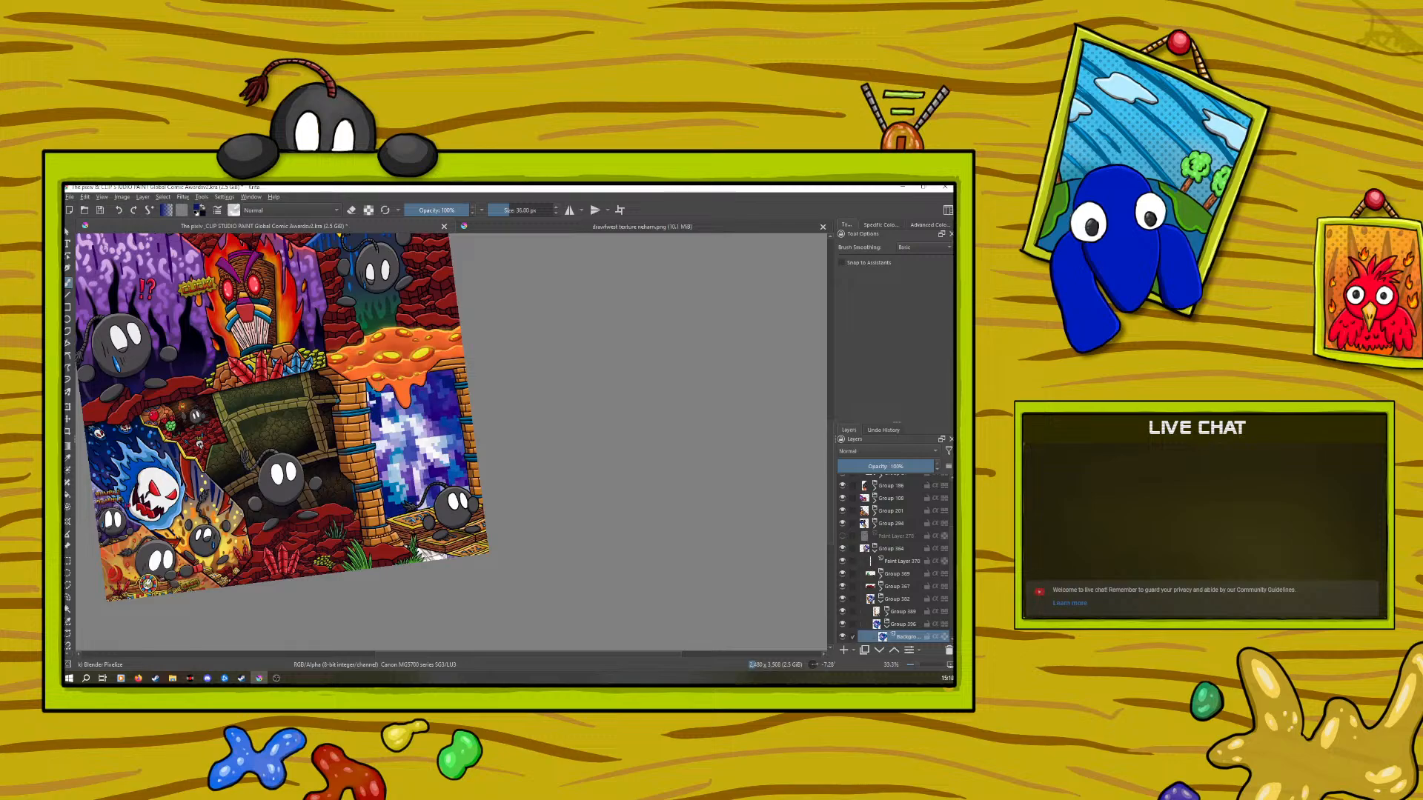
mouse_move(389, 432)
mouse_down()
mouse_move(380, 459)
mouse_move(385, 402)
mouse_move(432, 412)
mouse_move(384, 407)
mouse_move(433, 393)
mouse_up()
drag(915, 664, 919, 664)
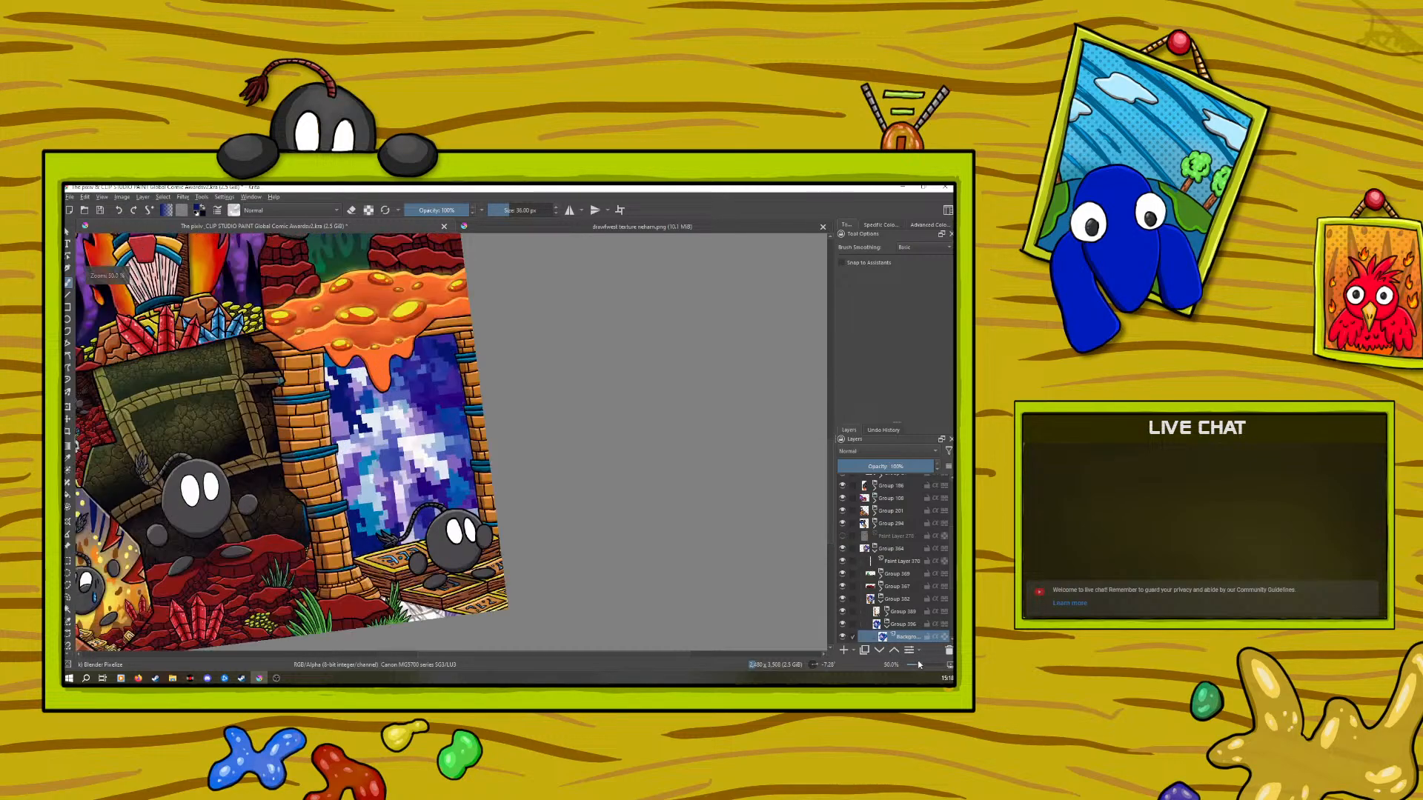
Twist the doorway's pixels into a smooth blue and white swirl with the Distort Move brush preset
click(234, 210)
click(238, 353)
right_click(389, 524)
mouse_move(349, 410)
mouse_down()
mouse_move(360, 420)
mouse_move(358, 369)
mouse_up()
mouse_move(365, 433)
mouse_down()
mouse_move(365, 370)
mouse_move(334, 392)
mouse_move(391, 493)
mouse_move(356, 481)
mouse_move(402, 485)
mouse_move(383, 530)
mouse_move(381, 494)
mouse_move(448, 497)
mouse_move(385, 416)
mouse_move(445, 522)
mouse_move(377, 426)
mouse_move(452, 466)
mouse_move(422, 493)
mouse_move(417, 476)
mouse_move(380, 468)
mouse_move(437, 533)
mouse_move(463, 404)
mouse_move(344, 418)
mouse_move(452, 508)
mouse_move(417, 365)
mouse_move(374, 503)
mouse_move(476, 430)
mouse_move(356, 384)
mouse_move(414, 512)
mouse_move(452, 374)
mouse_move(348, 450)
mouse_move(470, 496)
mouse_move(392, 348)
mouse_move(367, 526)
mouse_move(460, 380)
mouse_move(442, 360)
mouse_move(348, 415)
mouse_move(360, 370)
mouse_move(316, 411)
mouse_move(372, 496)
mouse_move(389, 430)
mouse_move(409, 471)
mouse_move(369, 435)
mouse_move(406, 446)
mouse_move(374, 452)
mouse_move(346, 509)
mouse_up()
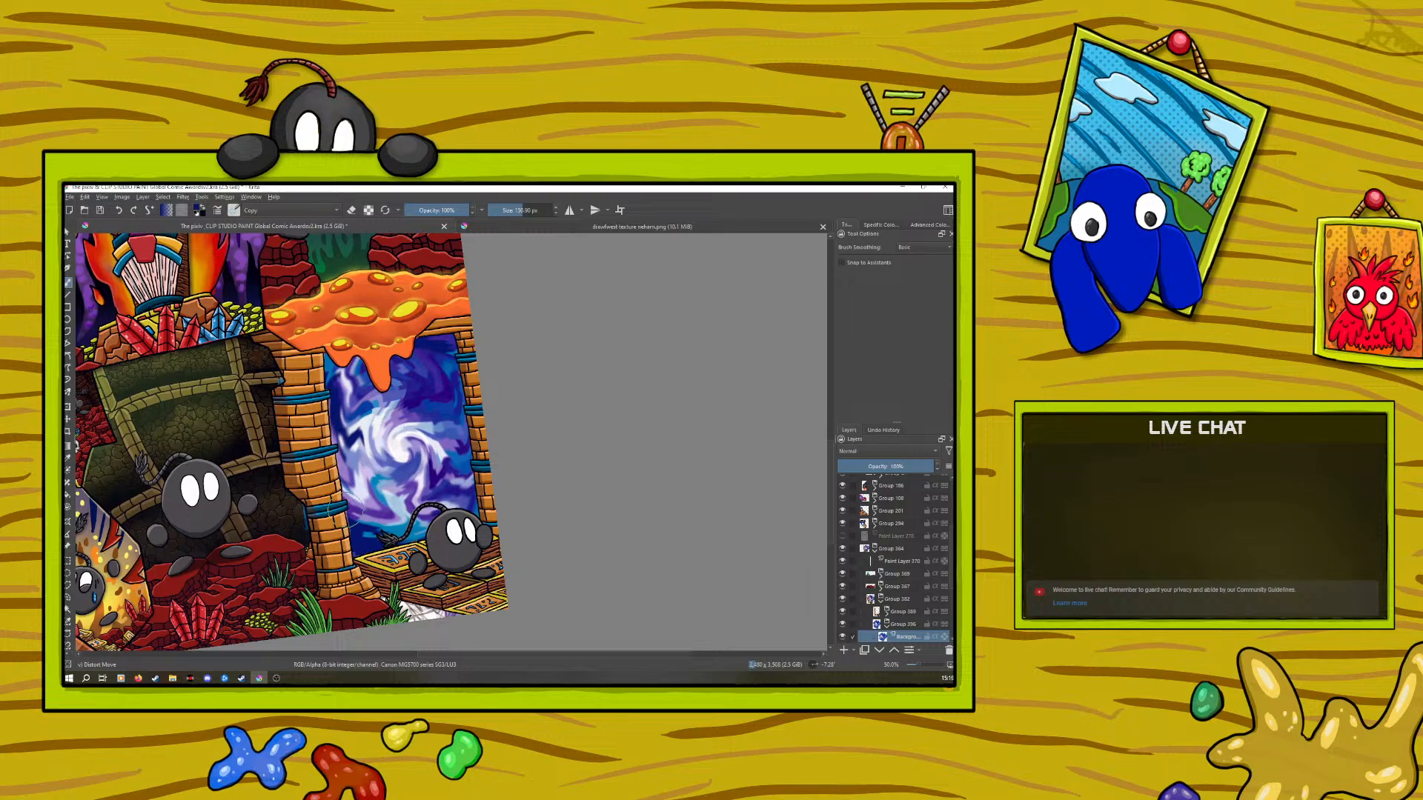
mouse_move(337, 385)
mouse_down()
mouse_move(330, 422)
mouse_move(403, 389)
mouse_move(355, 445)
mouse_move(414, 501)
mouse_move(448, 437)
mouse_move(404, 389)
mouse_move(441, 397)
mouse_move(435, 449)
mouse_move(375, 389)
mouse_move(348, 445)
mouse_move(426, 518)
mouse_move(450, 394)
mouse_move(344, 385)
mouse_move(352, 511)
mouse_up()
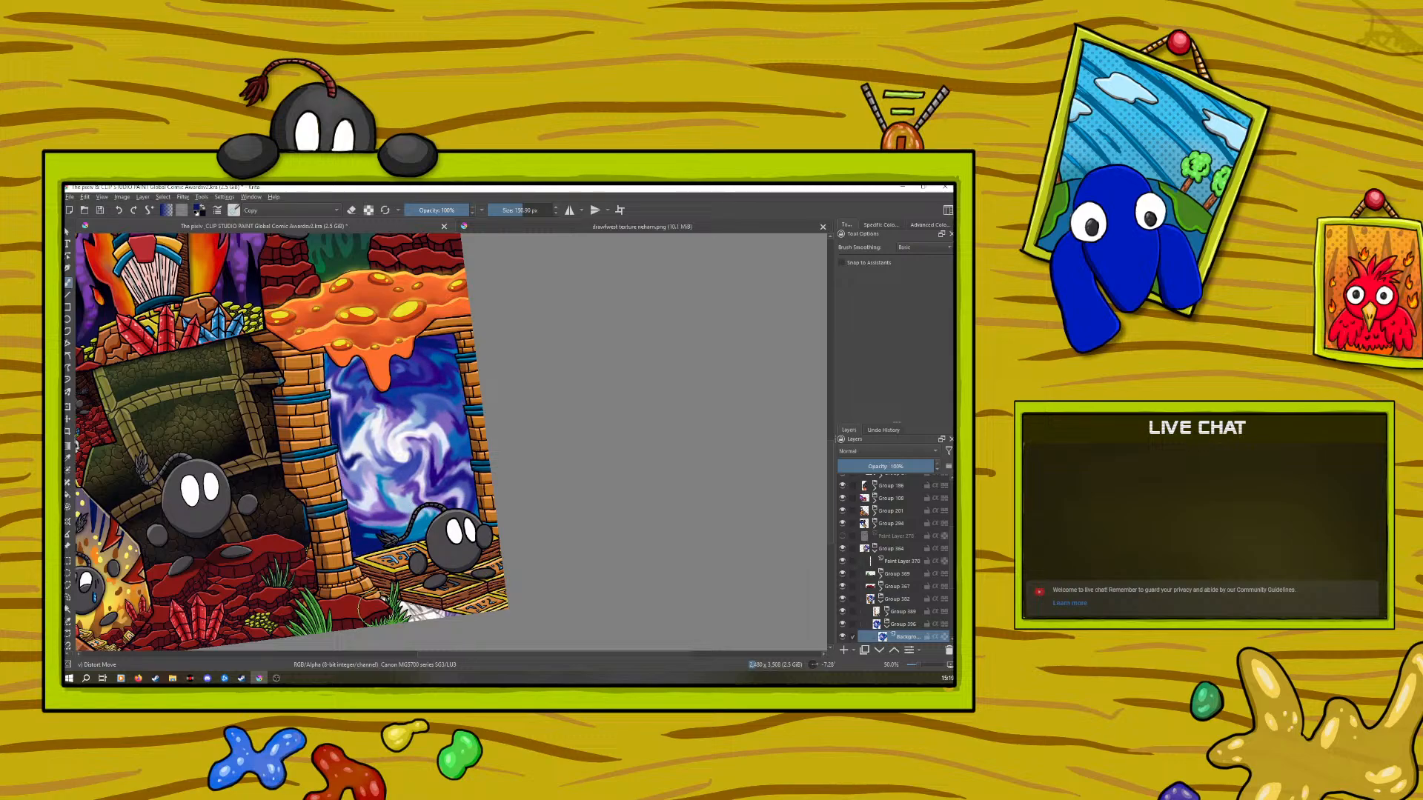
click(914, 665)
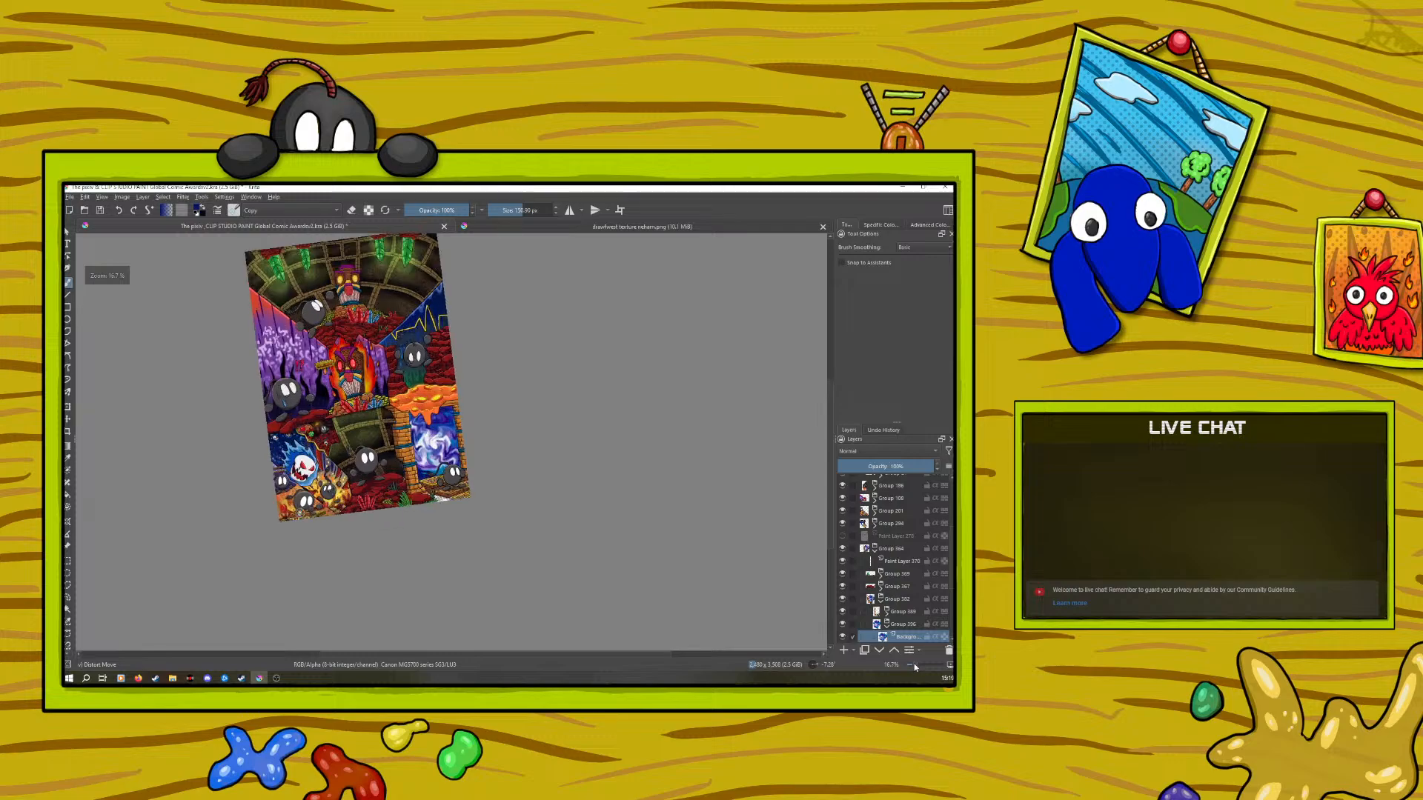
click(915, 662)
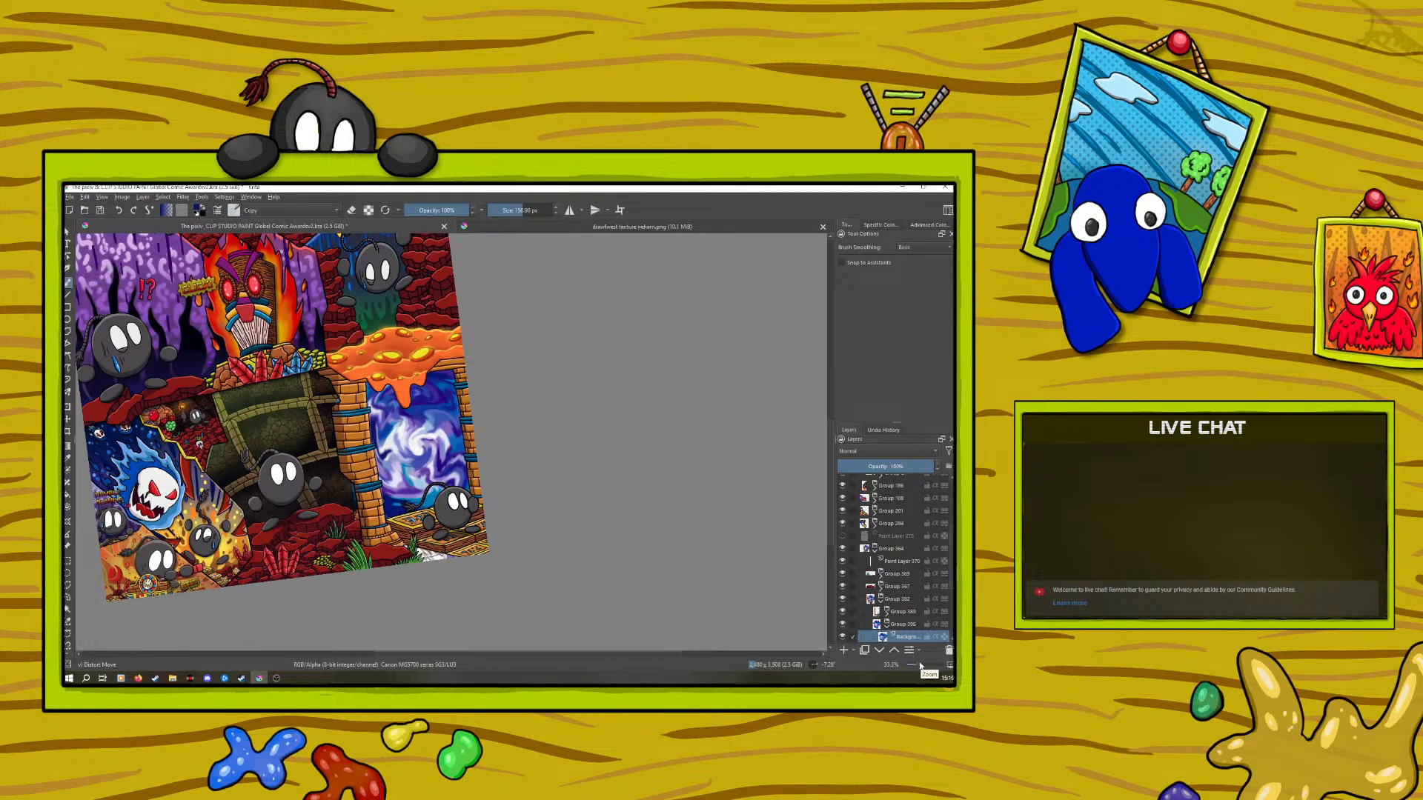
Add a new paint layer above the doorway swirl and check the blue spiral texture image for reference
click(843, 650)
right_click(241, 366)
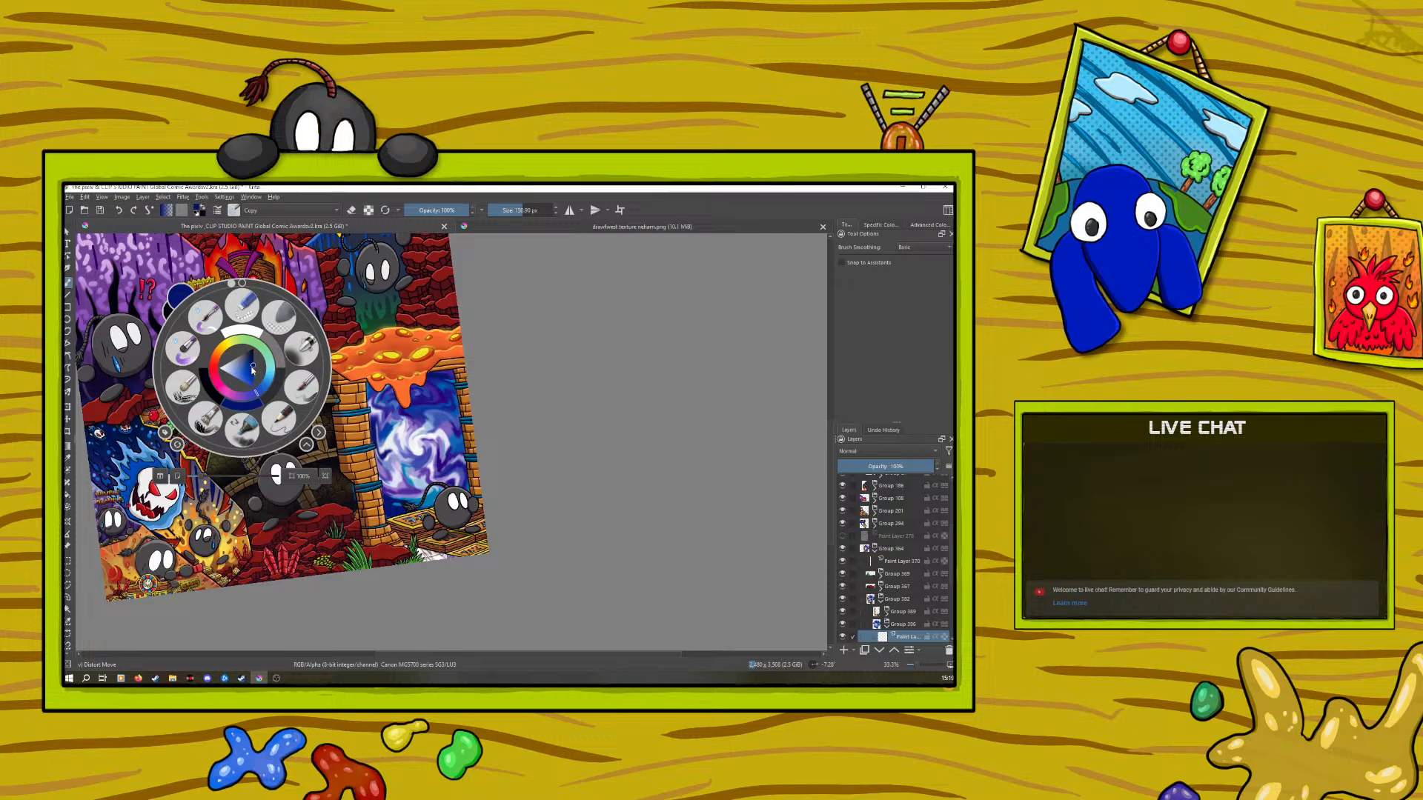
click(472, 228)
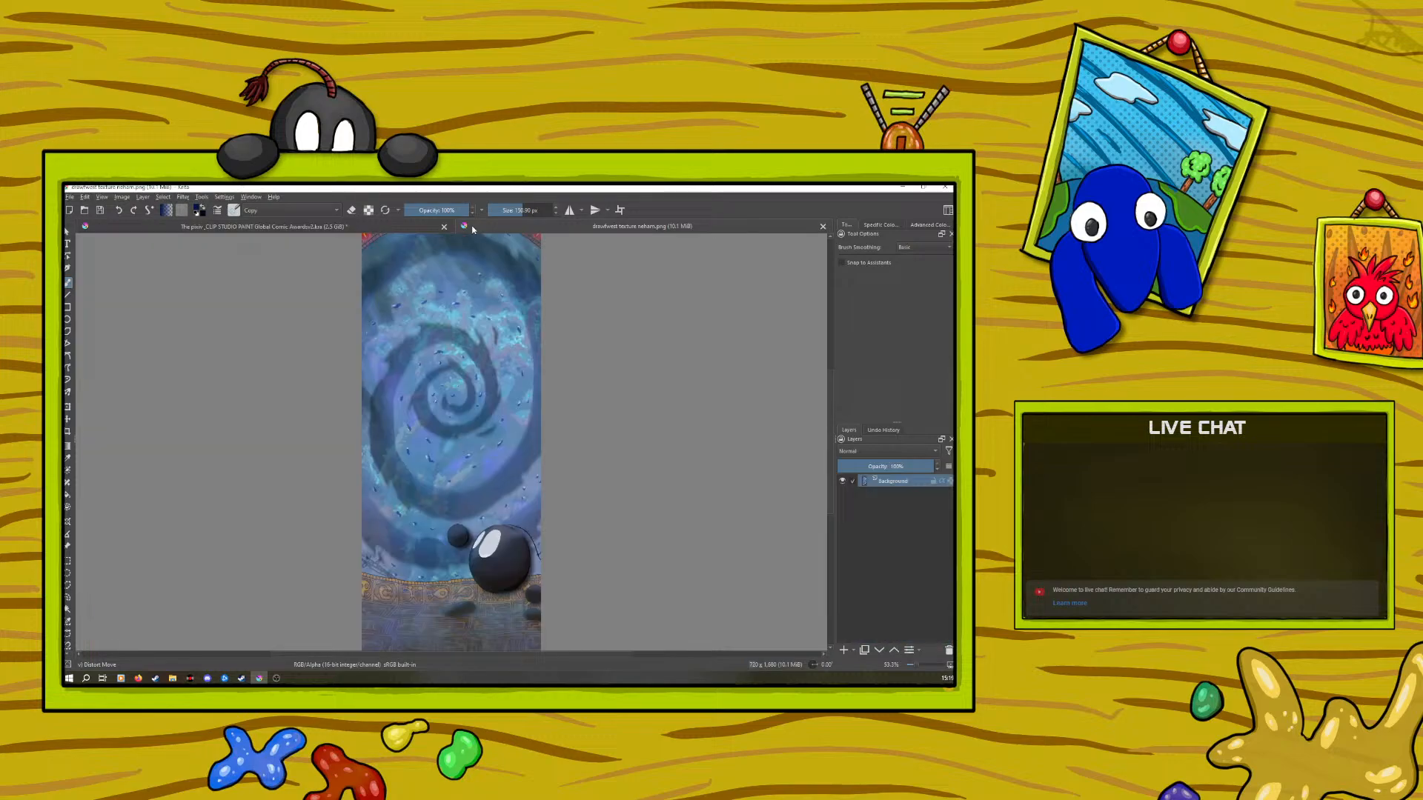
click(375, 231)
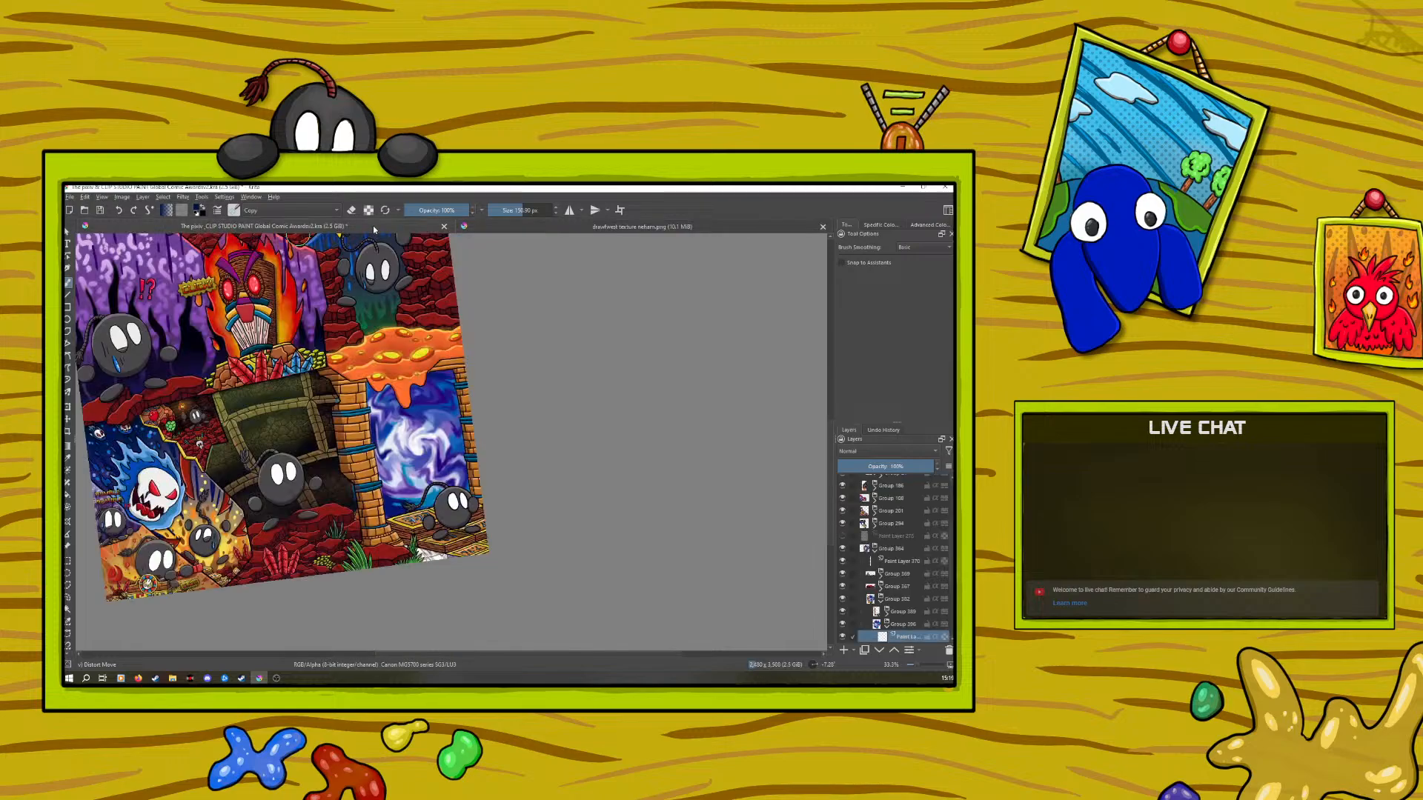
Pick a dark blue and switch to the Ink-3 Gpen brush preset with an enlarged brush size
right_click(399, 409)
drag(404, 402, 409, 409)
right_click(409, 410)
click(234, 210)
click(363, 251)
right_click(423, 526)
right_click(458, 591)
click(524, 209)
Try dark blue spiral arcs over the doorway swirl on the new layer, and erase them
mouse_move(452, 386)
mouse_down()
mouse_move(403, 415)
mouse_move(414, 396)
mouse_move(399, 426)
mouse_move(394, 405)
mouse_move(400, 425)
mouse_move(369, 420)
mouse_move(402, 458)
mouse_move(409, 446)
mouse_move(392, 461)
mouse_move(393, 494)
mouse_move(417, 469)
mouse_move(391, 497)
mouse_move(442, 461)
mouse_move(459, 478)
mouse_move(439, 459)
mouse_move(464, 485)
mouse_move(447, 495)
mouse_move(464, 420)
mouse_move(436, 438)
mouse_move(459, 419)
mouse_move(439, 450)
mouse_move(433, 419)
mouse_up()
click(402, 418)
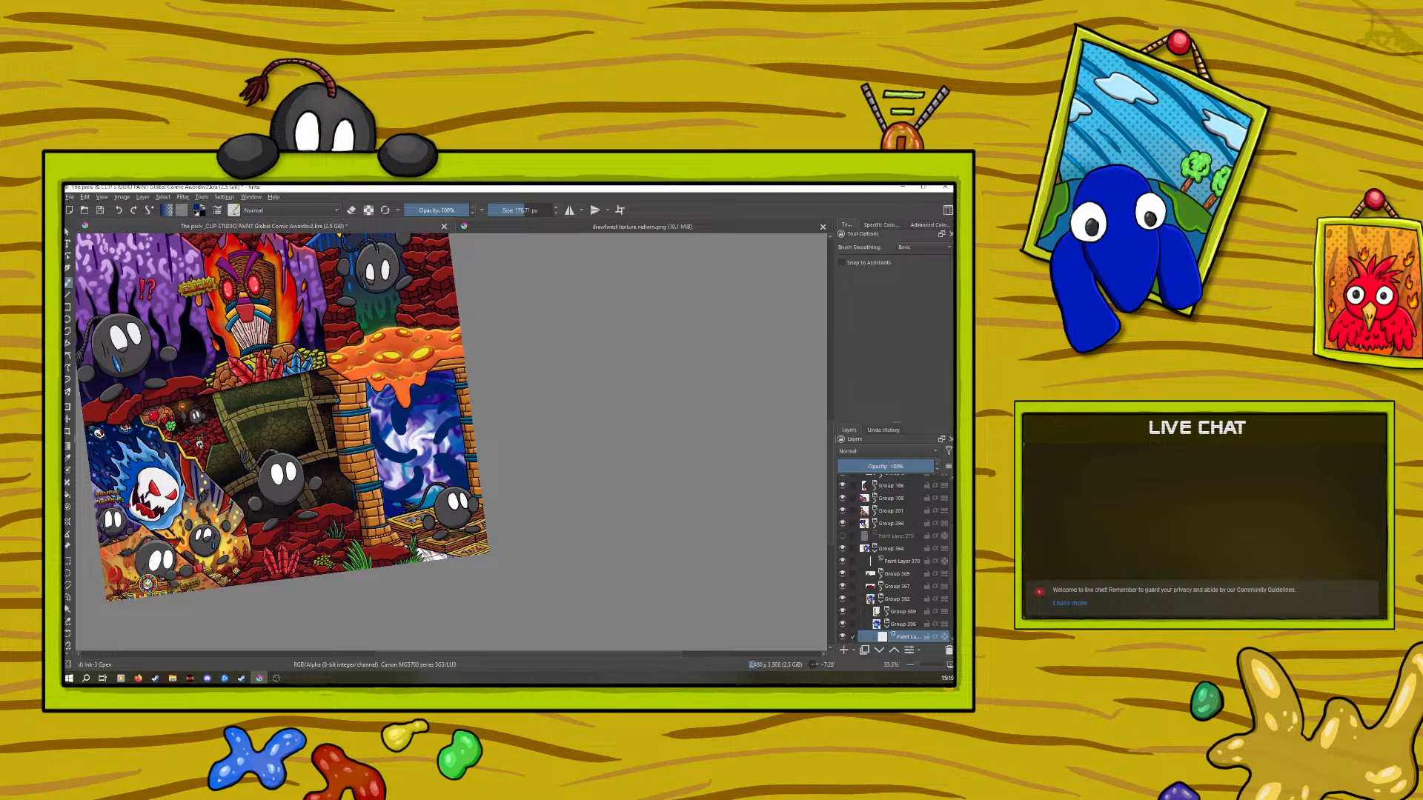
click(495, 227)
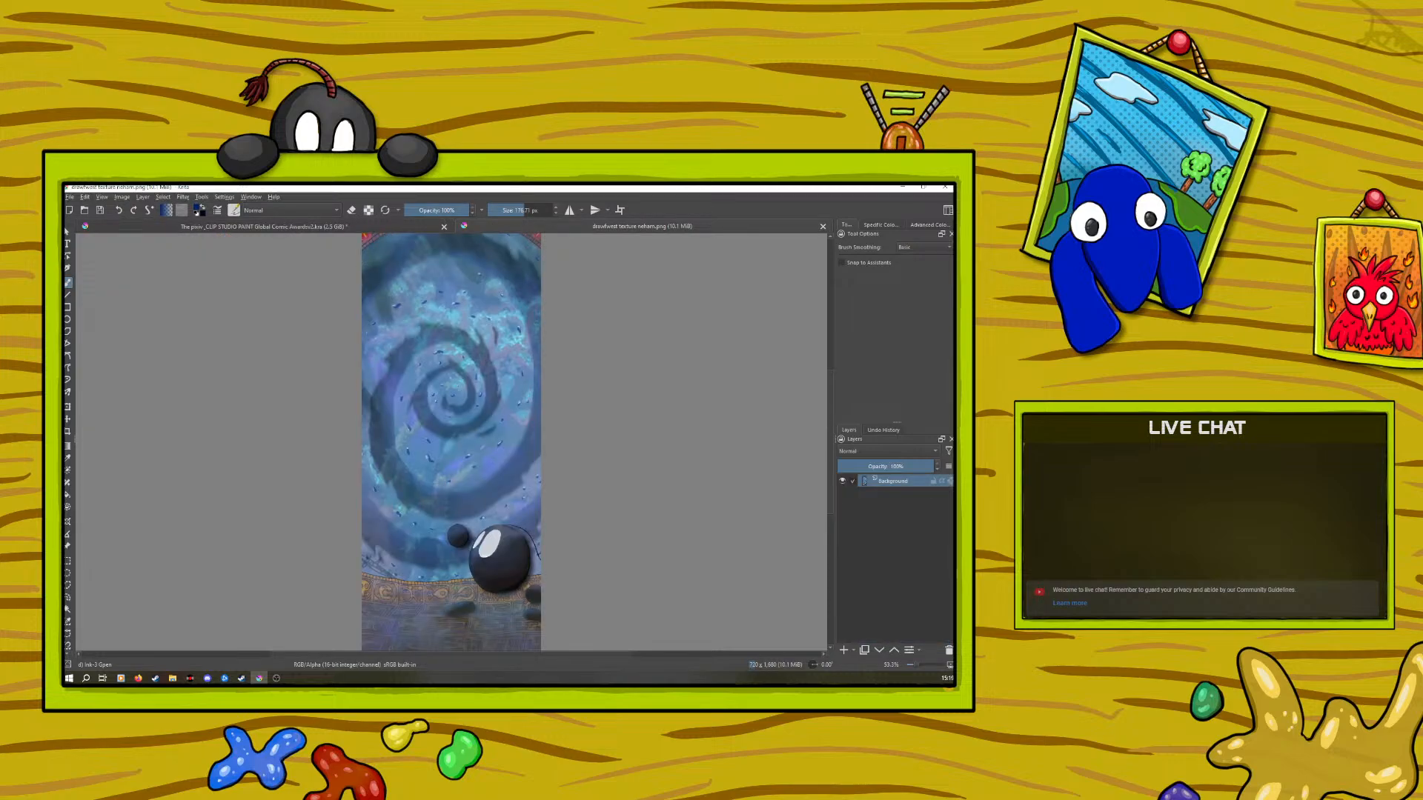
click(301, 225)
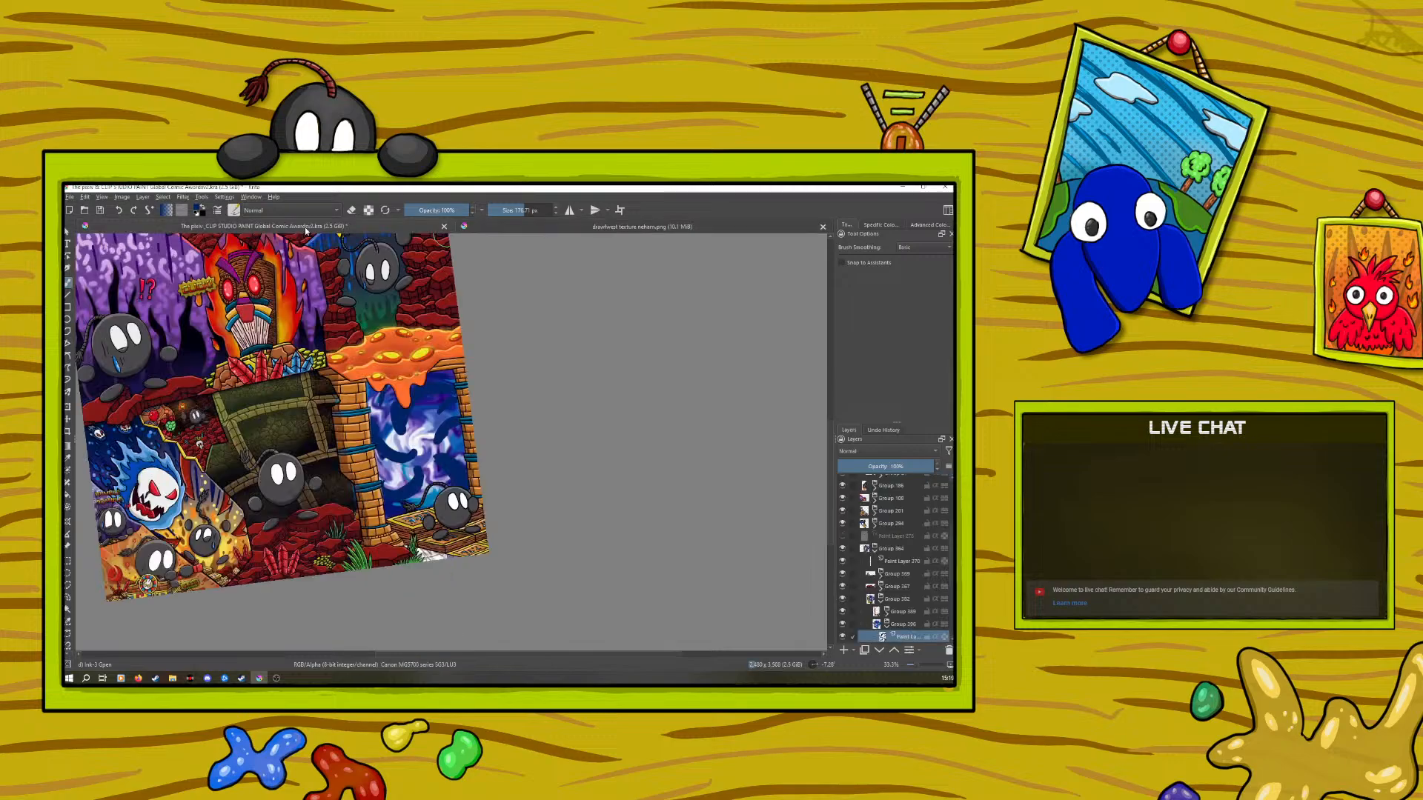
key(e)
click(542, 210)
drag(437, 367, 424, 483)
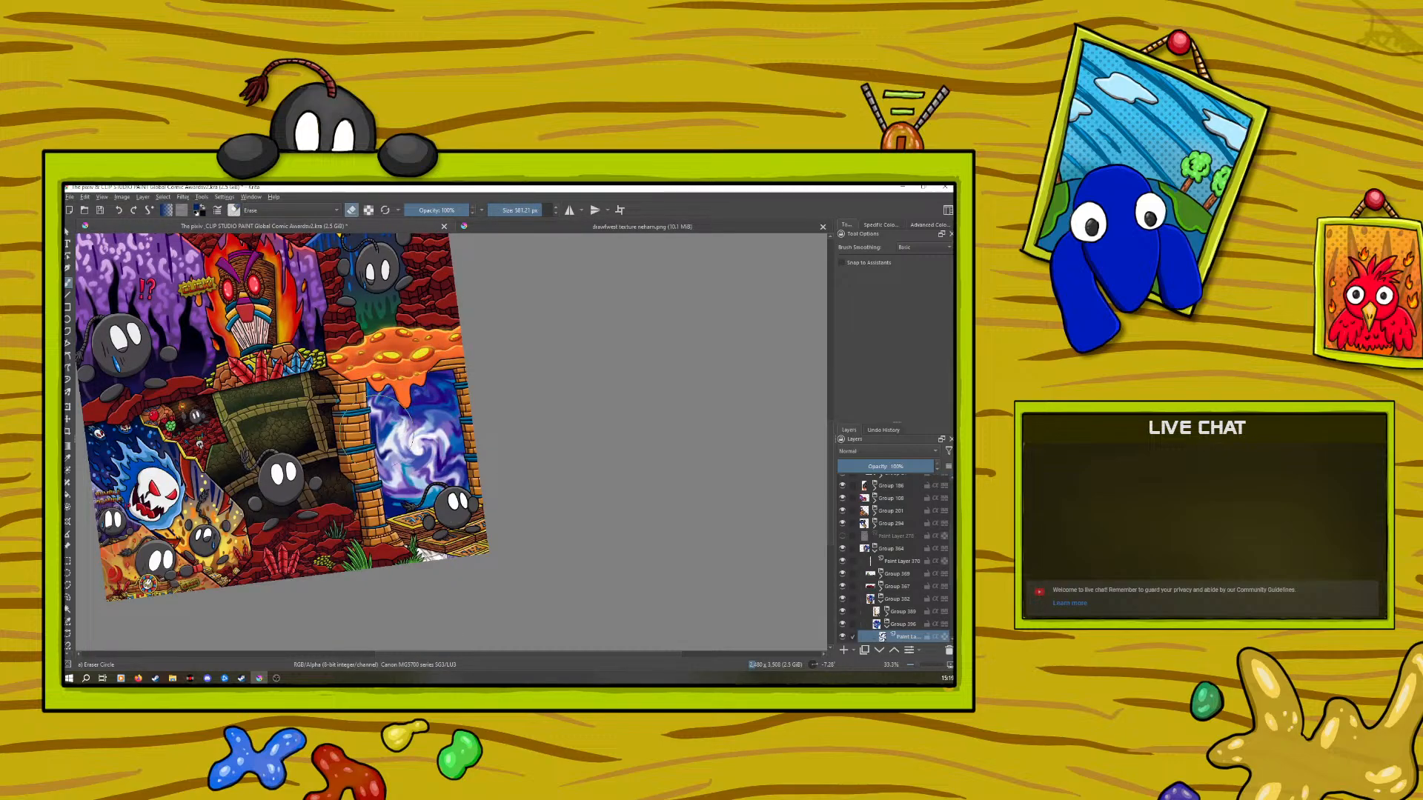
Pick a lighter blue and paint broad curved spiral bands around the center of the doorway swirl, undoing the first attempt
key(e)
right_click(447, 427)
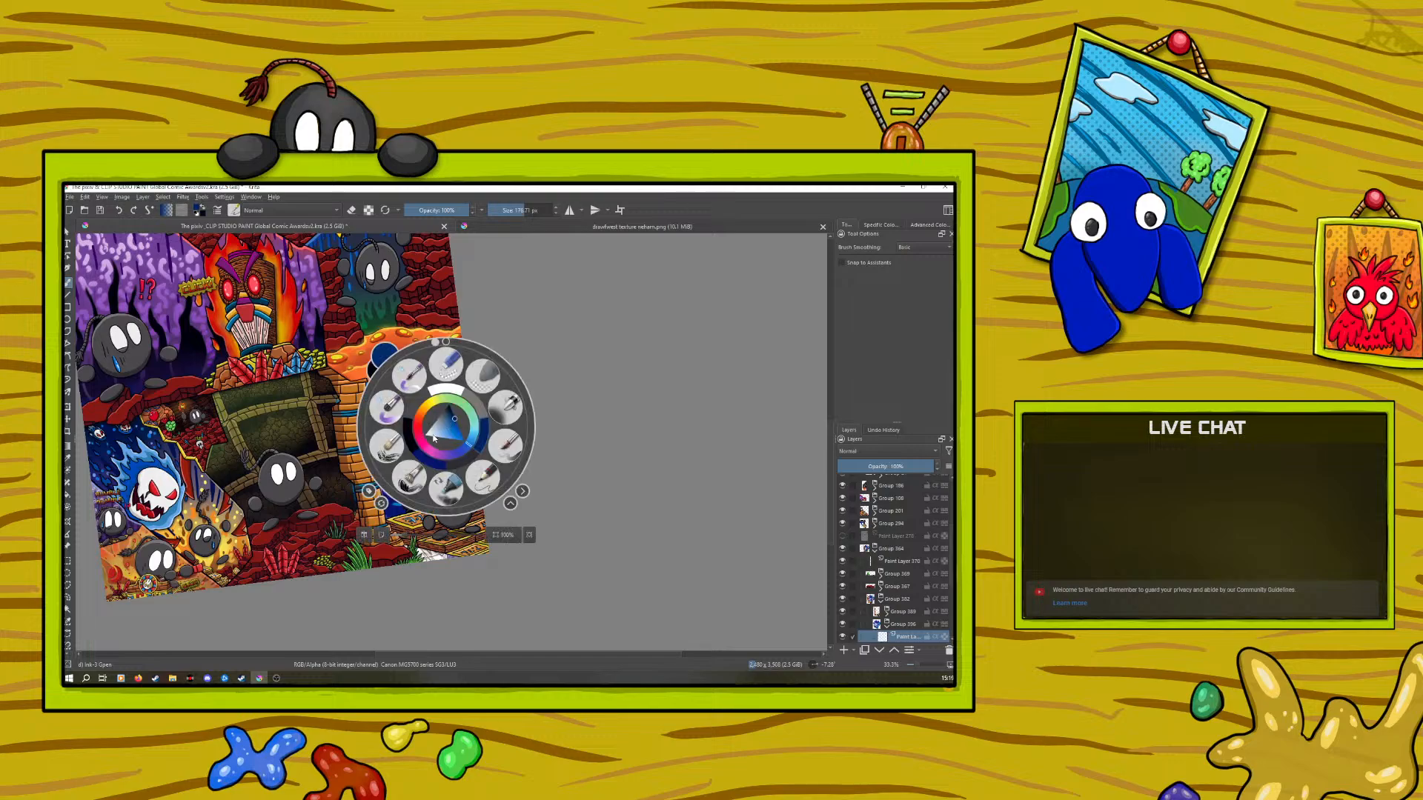
drag(448, 422, 449, 440)
click(419, 303)
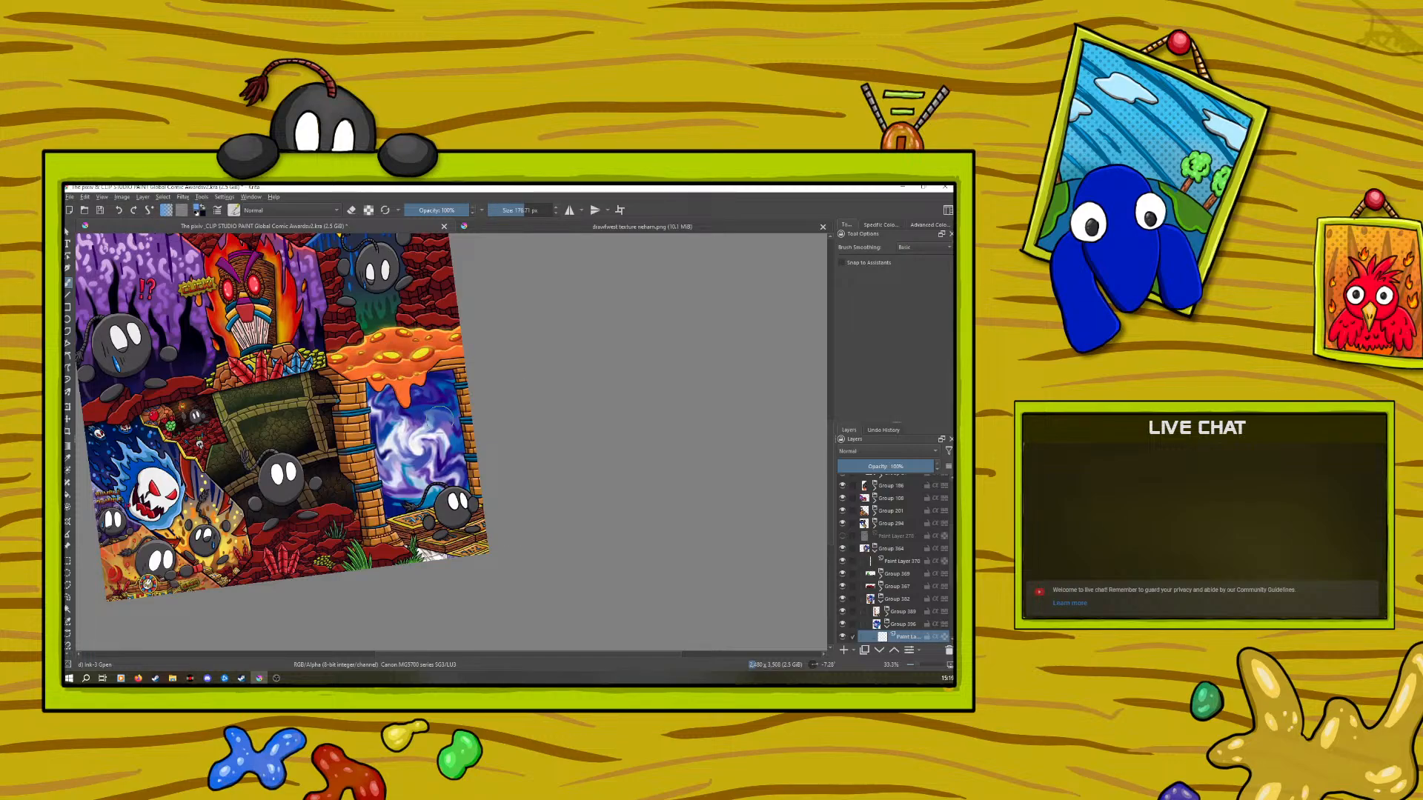
mouse_move(443, 425)
mouse_down()
mouse_move(436, 465)
mouse_move(408, 468)
mouse_move(392, 431)
mouse_move(415, 398)
mouse_move(453, 406)
mouse_move(461, 454)
mouse_move(422, 493)
mouse_move(408, 486)
mouse_up()
click(120, 210)
click(120, 210)
mouse_move(428, 423)
mouse_down()
mouse_move(448, 426)
mouse_move(453, 466)
mouse_move(400, 478)
mouse_move(386, 426)
mouse_move(444, 400)
mouse_move(465, 465)
mouse_move(414, 502)
mouse_move(377, 485)
mouse_up()
mouse_move(373, 433)
mouse_down()
mouse_move(393, 385)
mouse_move(463, 378)
mouse_up()
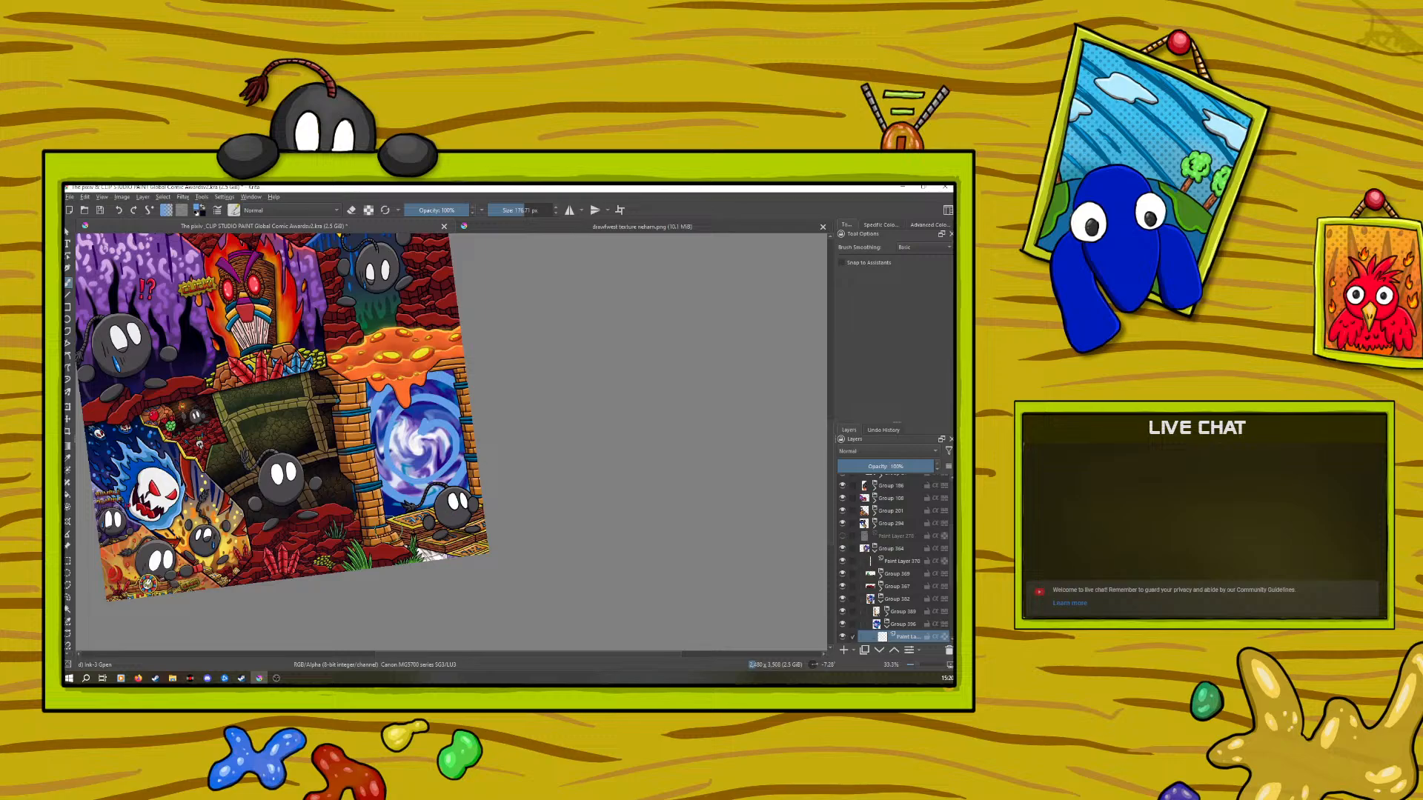
mouse_move(419, 427)
mouse_down()
mouse_move(408, 451)
mouse_move(420, 424)
mouse_up()
Lower the spiral band layer's opacity so the swirl shows through, and compare it with the blue spiral texture image
click(898, 466)
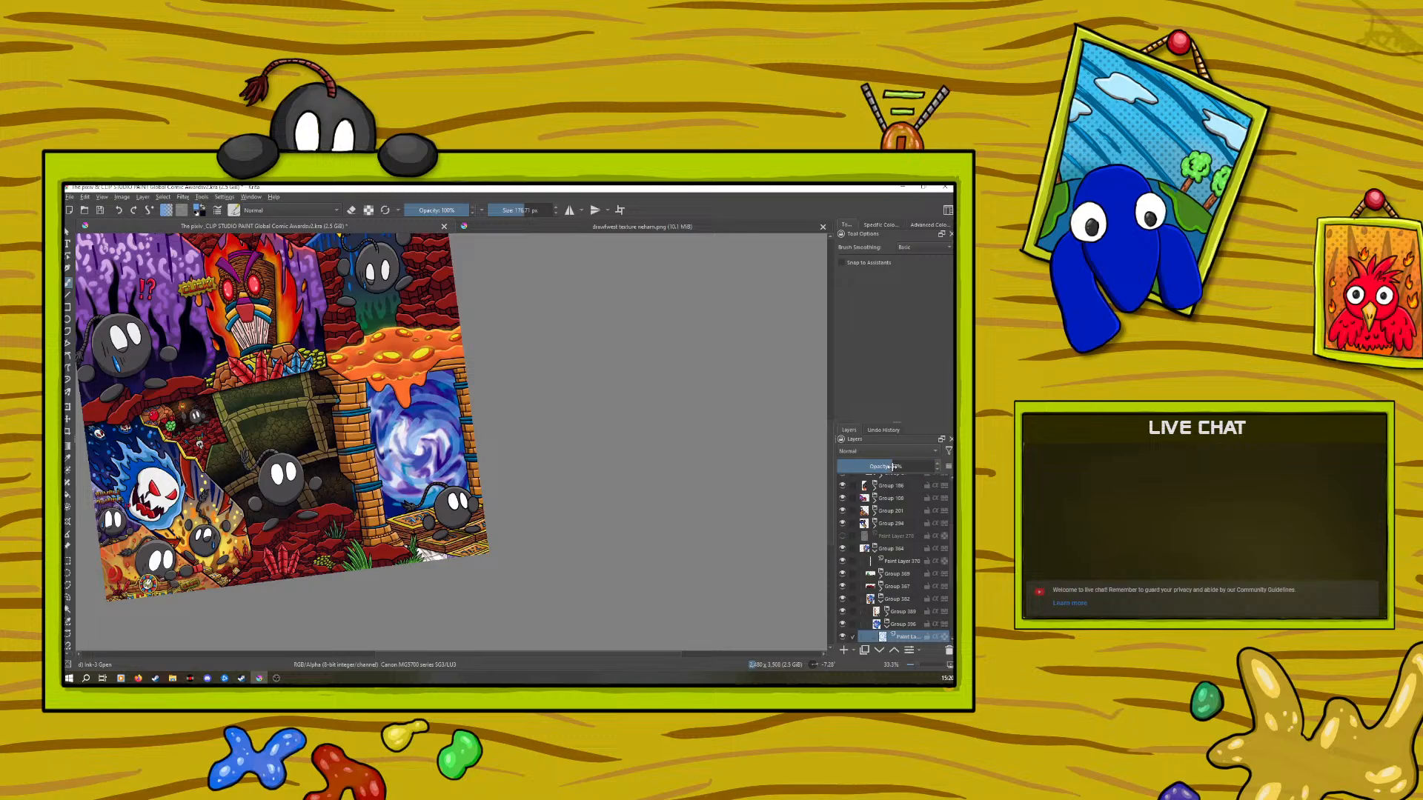
drag(897, 466, 904, 466)
click(485, 225)
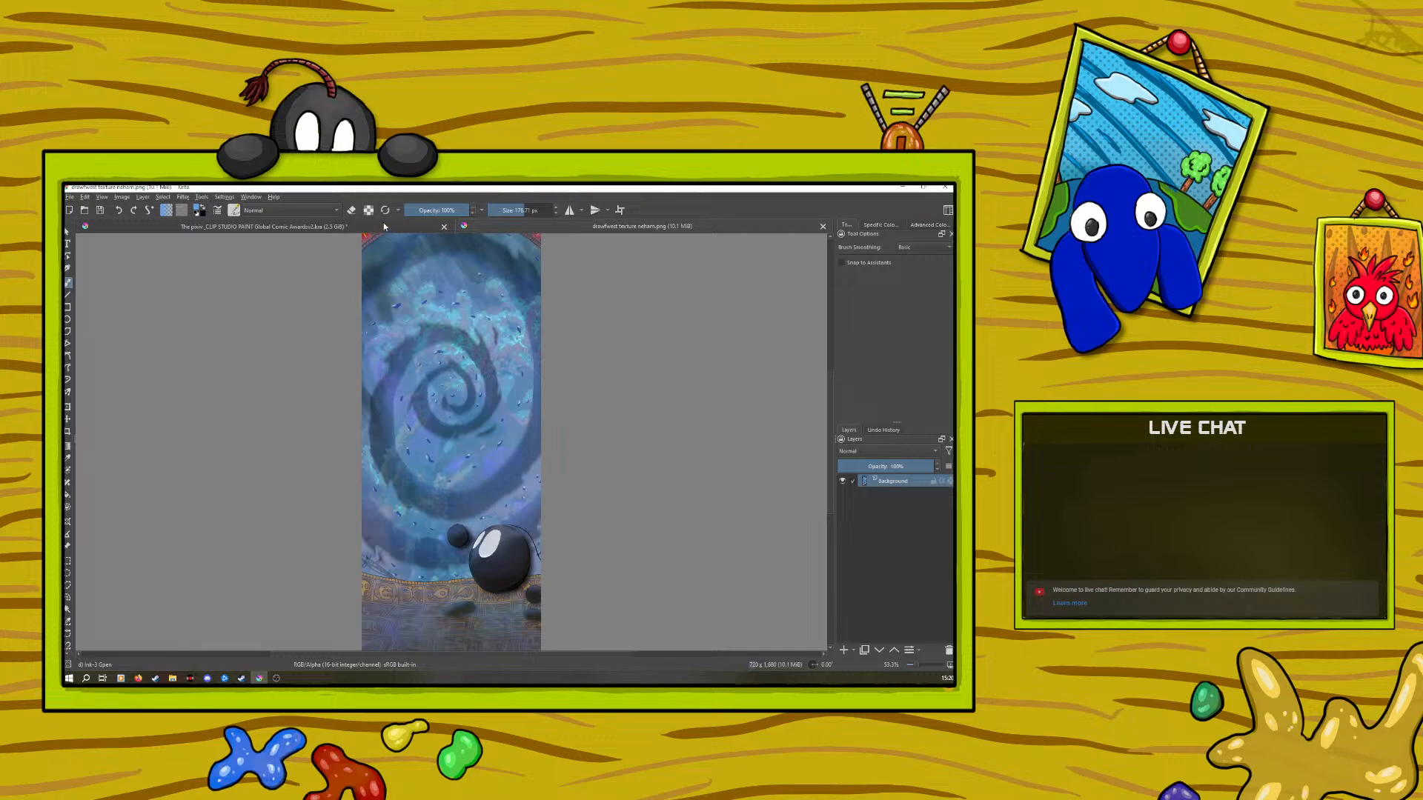
click(382, 226)
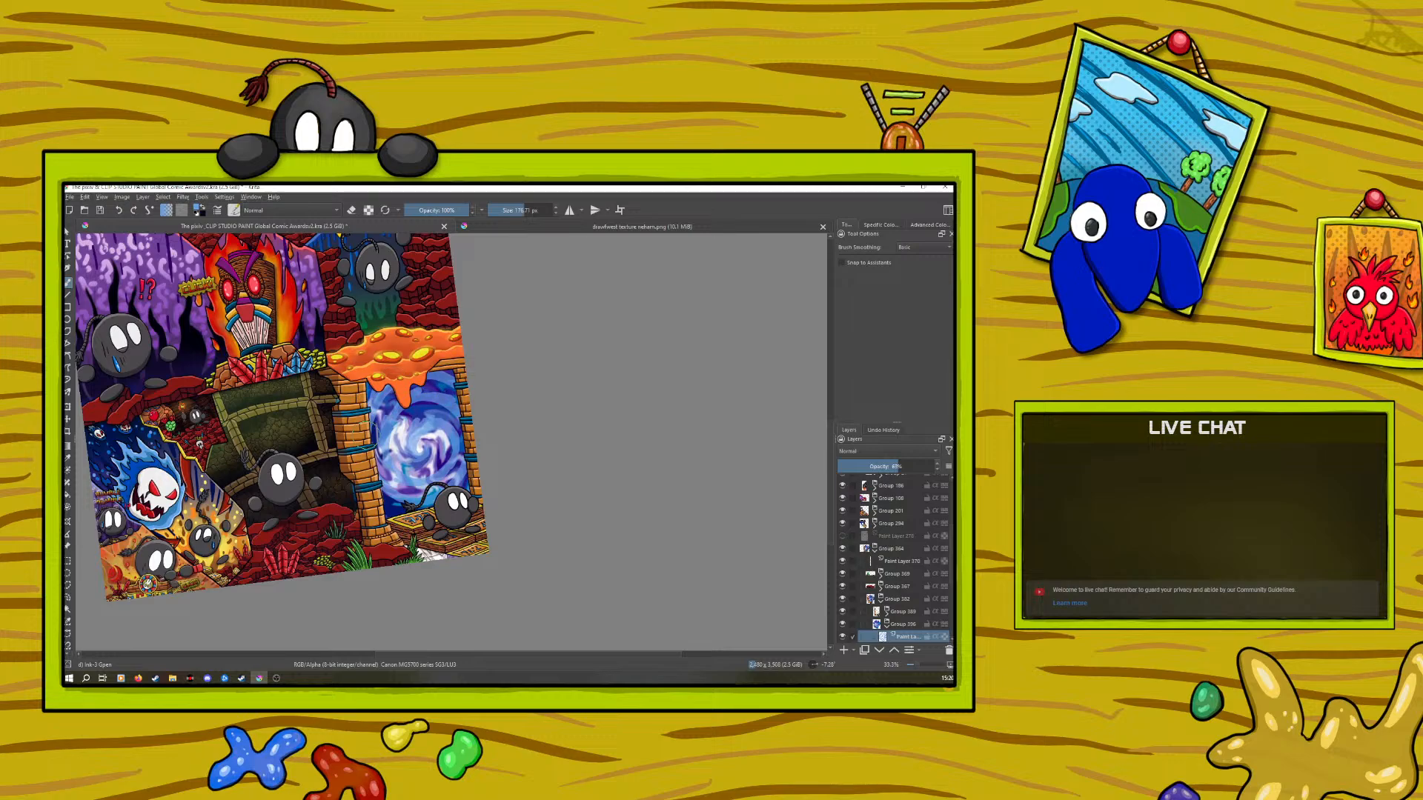
Preserve the spiral layer's transparency and shade the bands with curved strokes in different blue tones using a 27 px brush
click(369, 210)
right_click(391, 425)
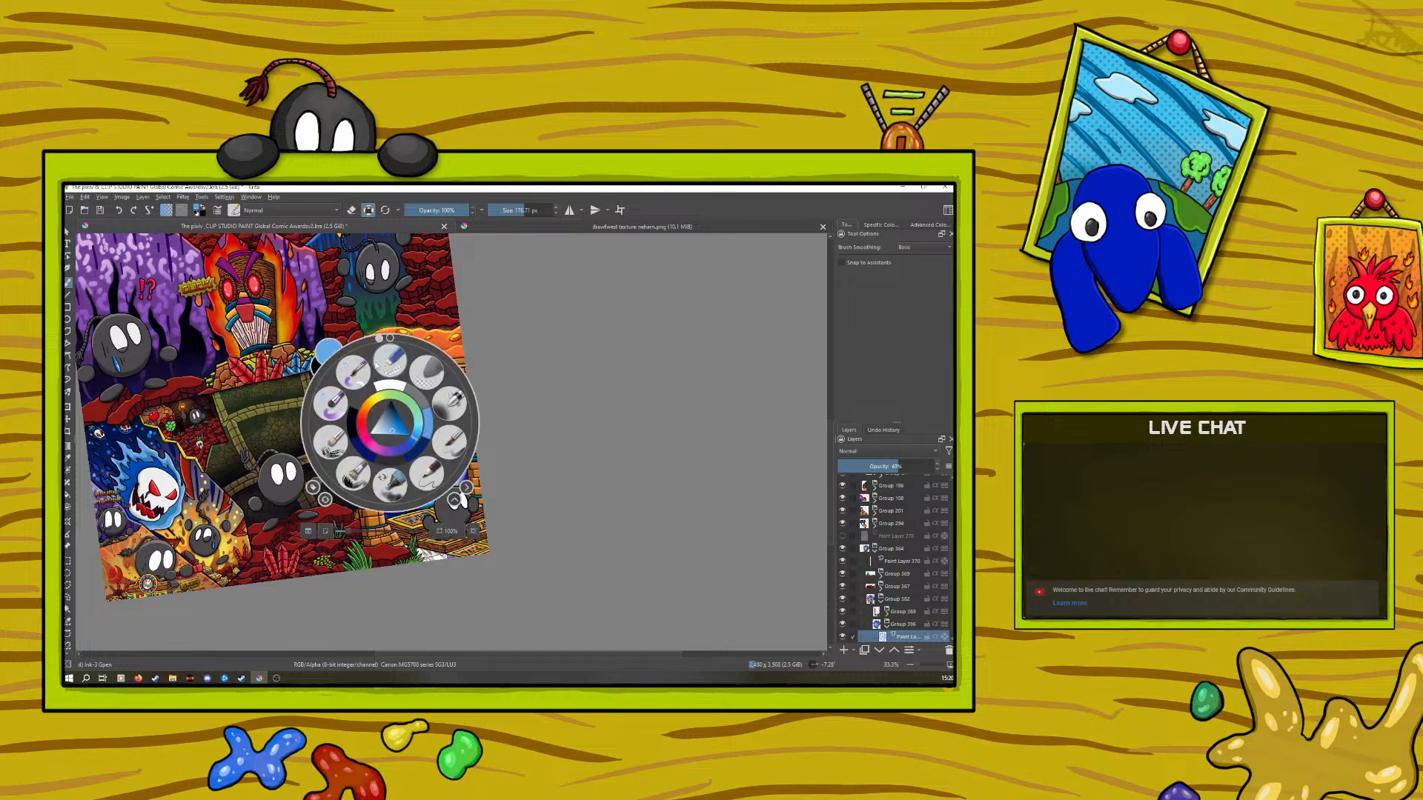
click(349, 277)
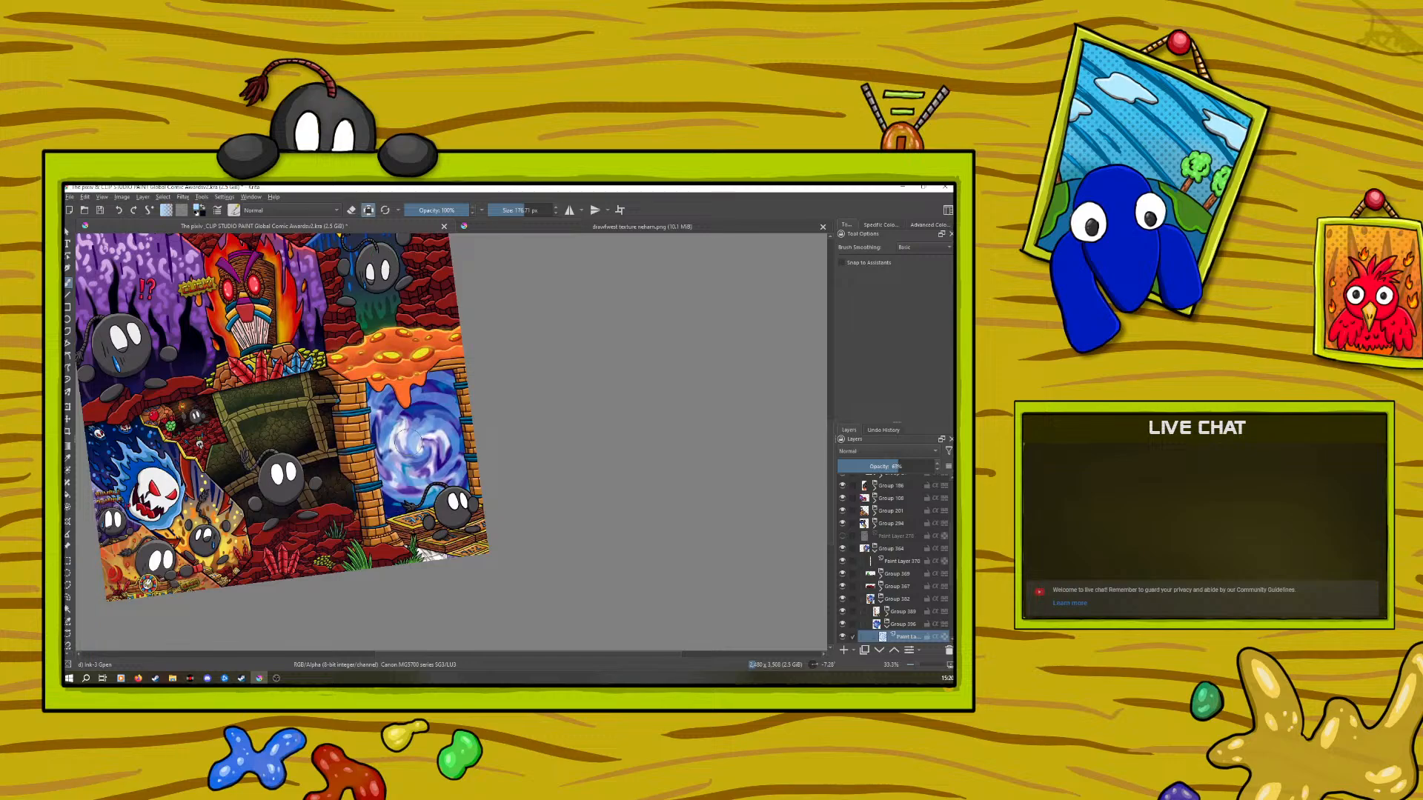
click(516, 210)
drag(498, 208, 510, 206)
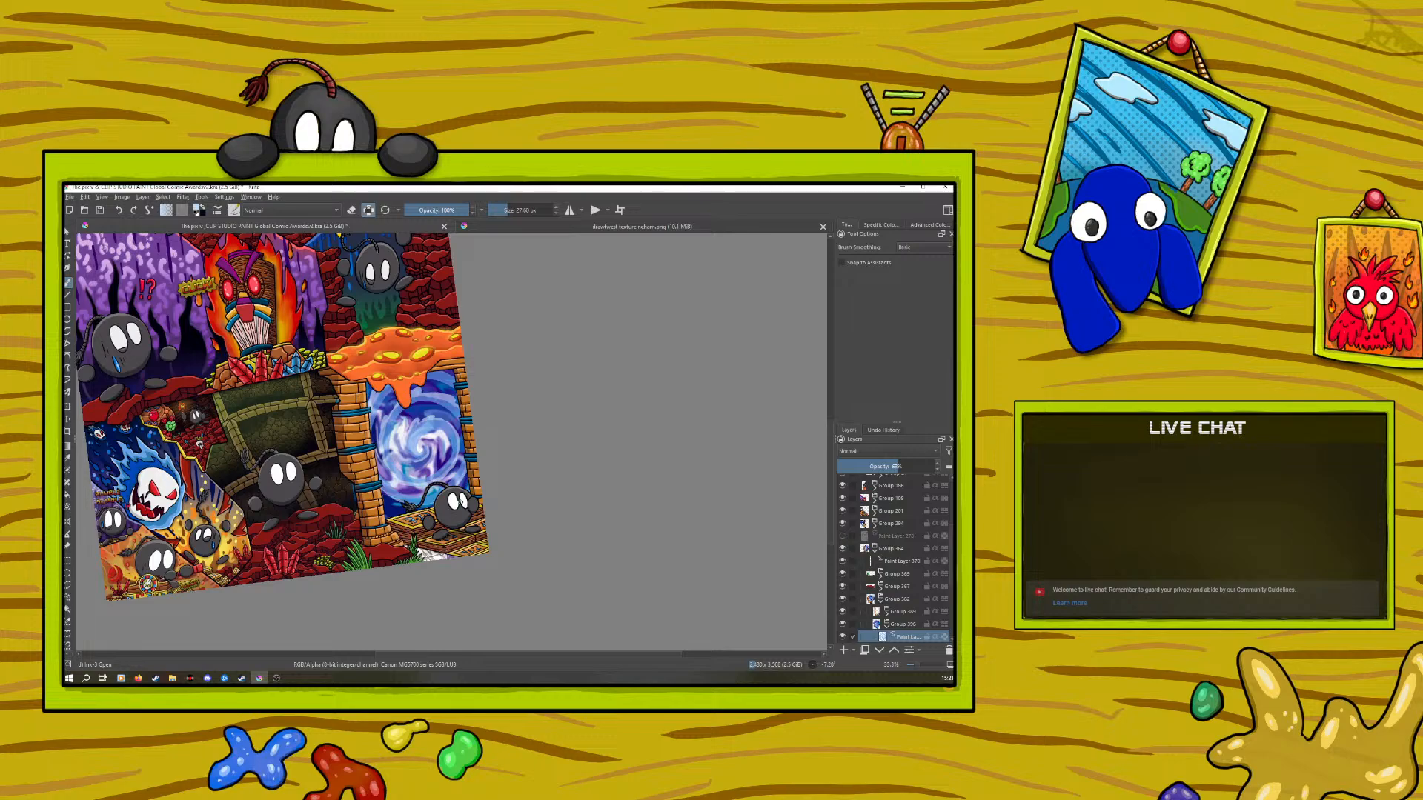
right_click(227, 524)
click(221, 536)
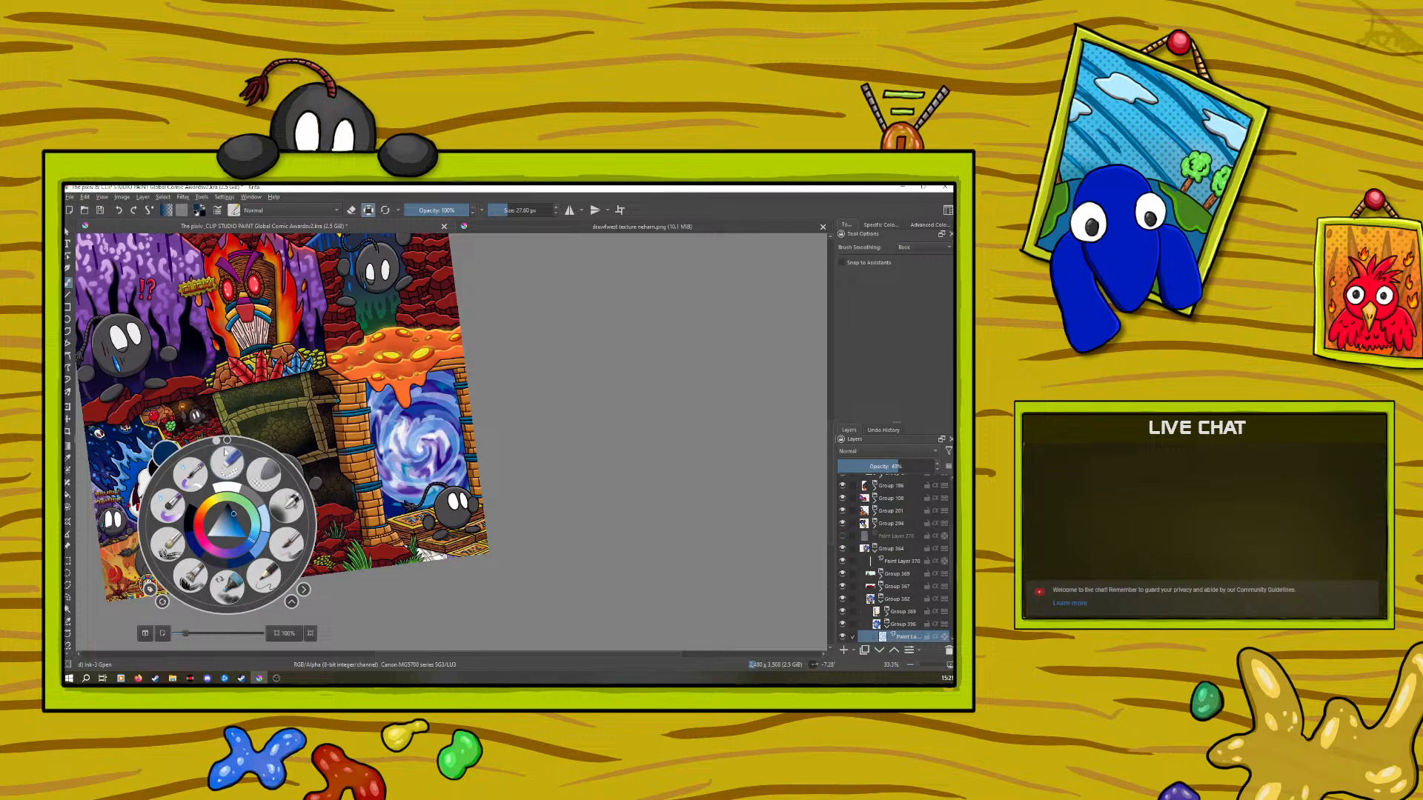
click(295, 308)
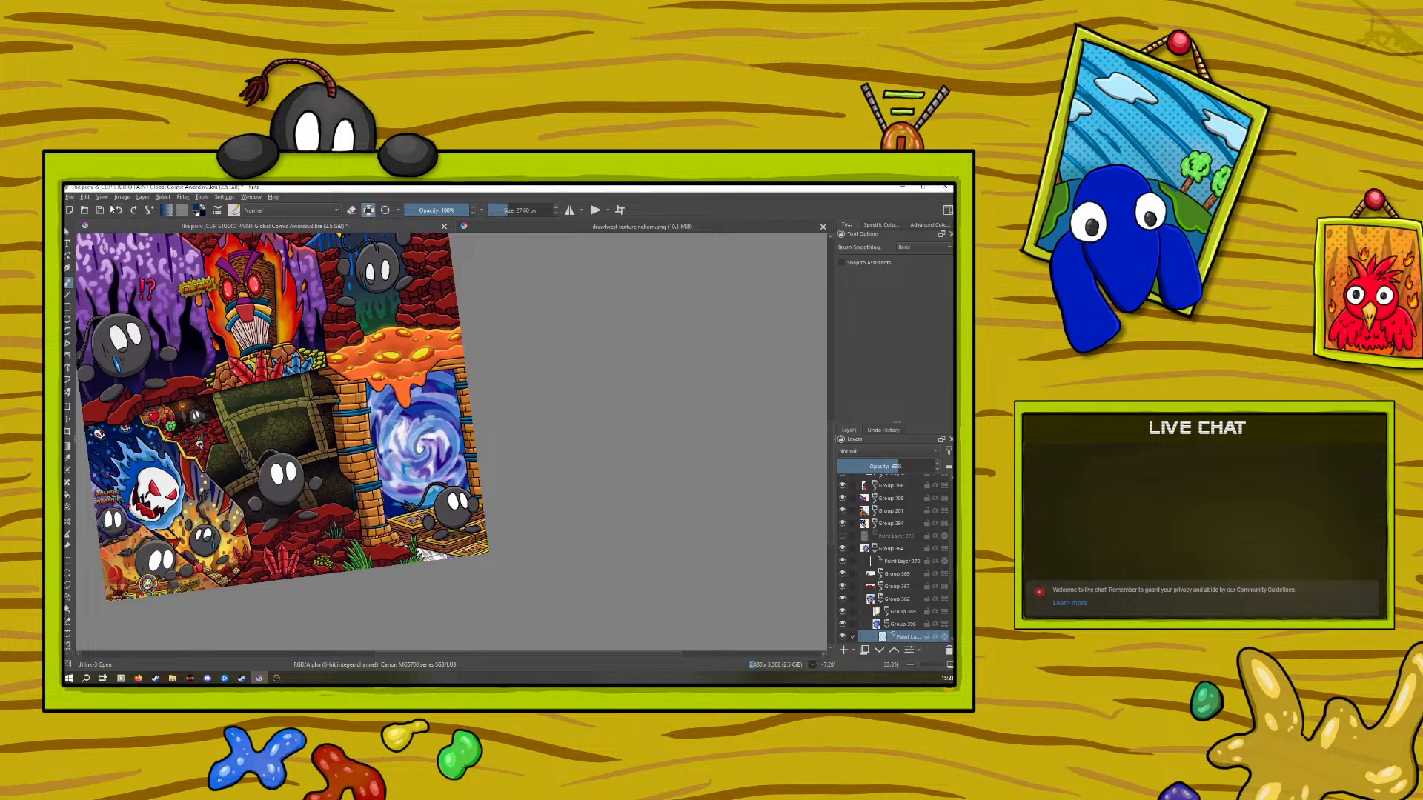
Shade the doorway's spiral bands with more curved strokes in lighter and darker blue tones
right_click(412, 392)
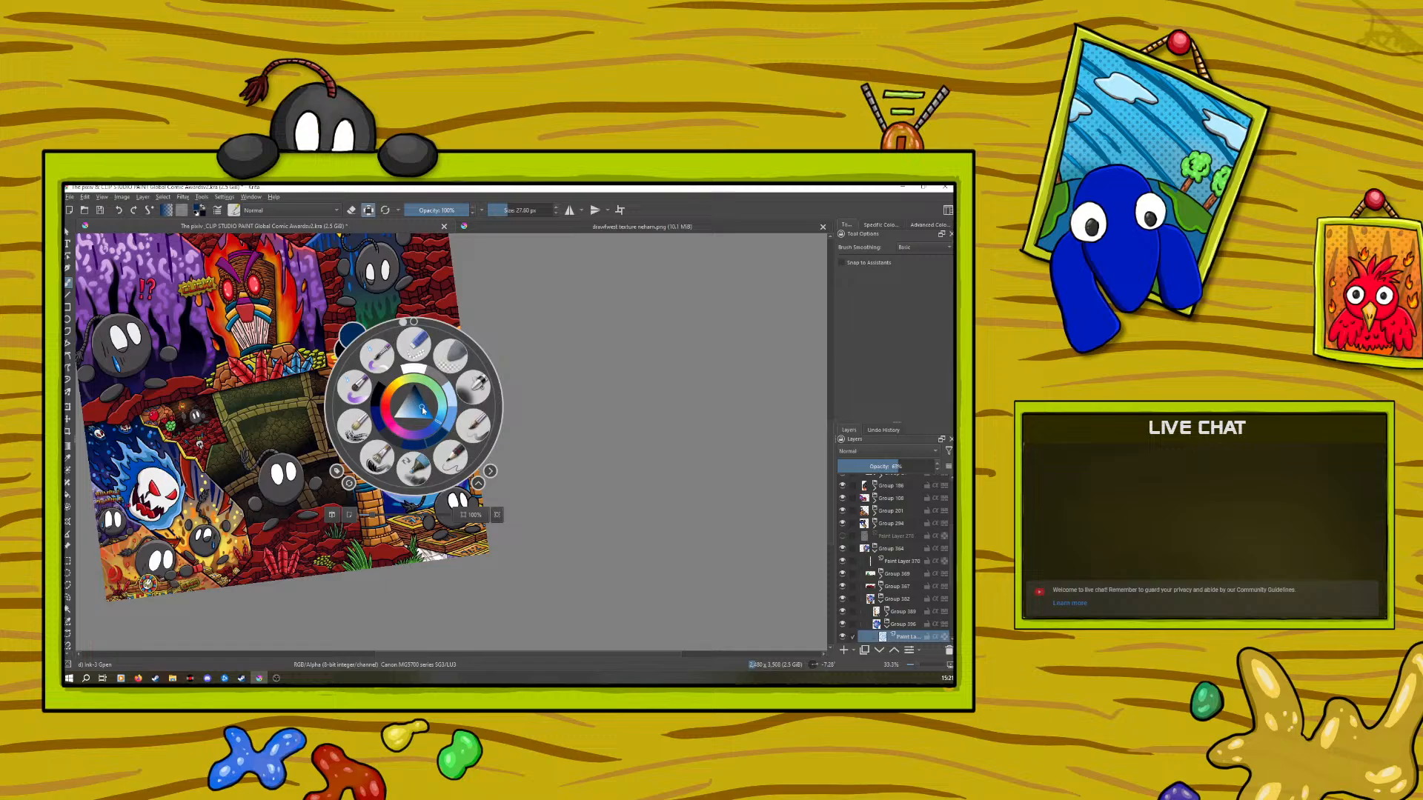
click(421, 406)
click(381, 294)
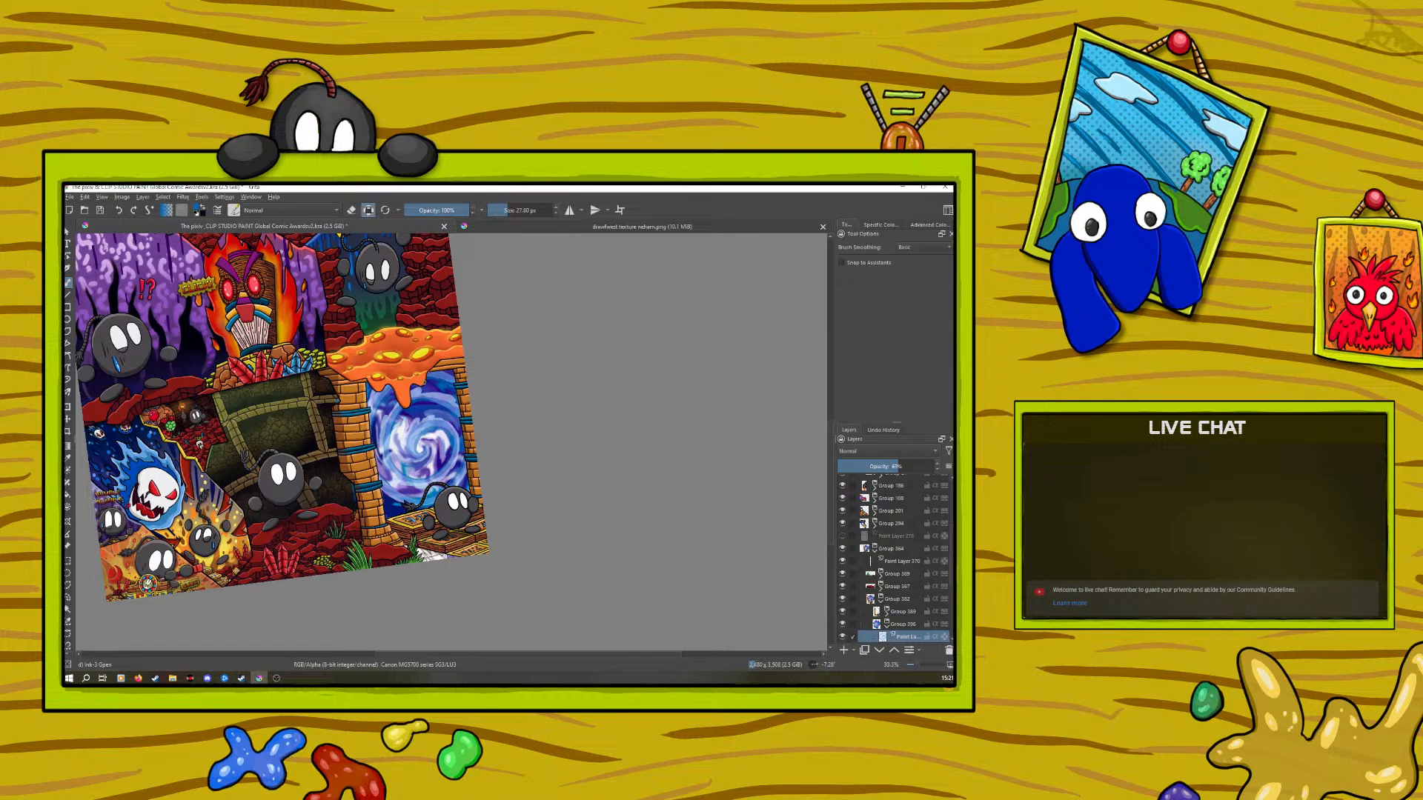
right_click(440, 374)
drag(446, 382, 437, 379)
right_click(424, 359)
click(915, 665)
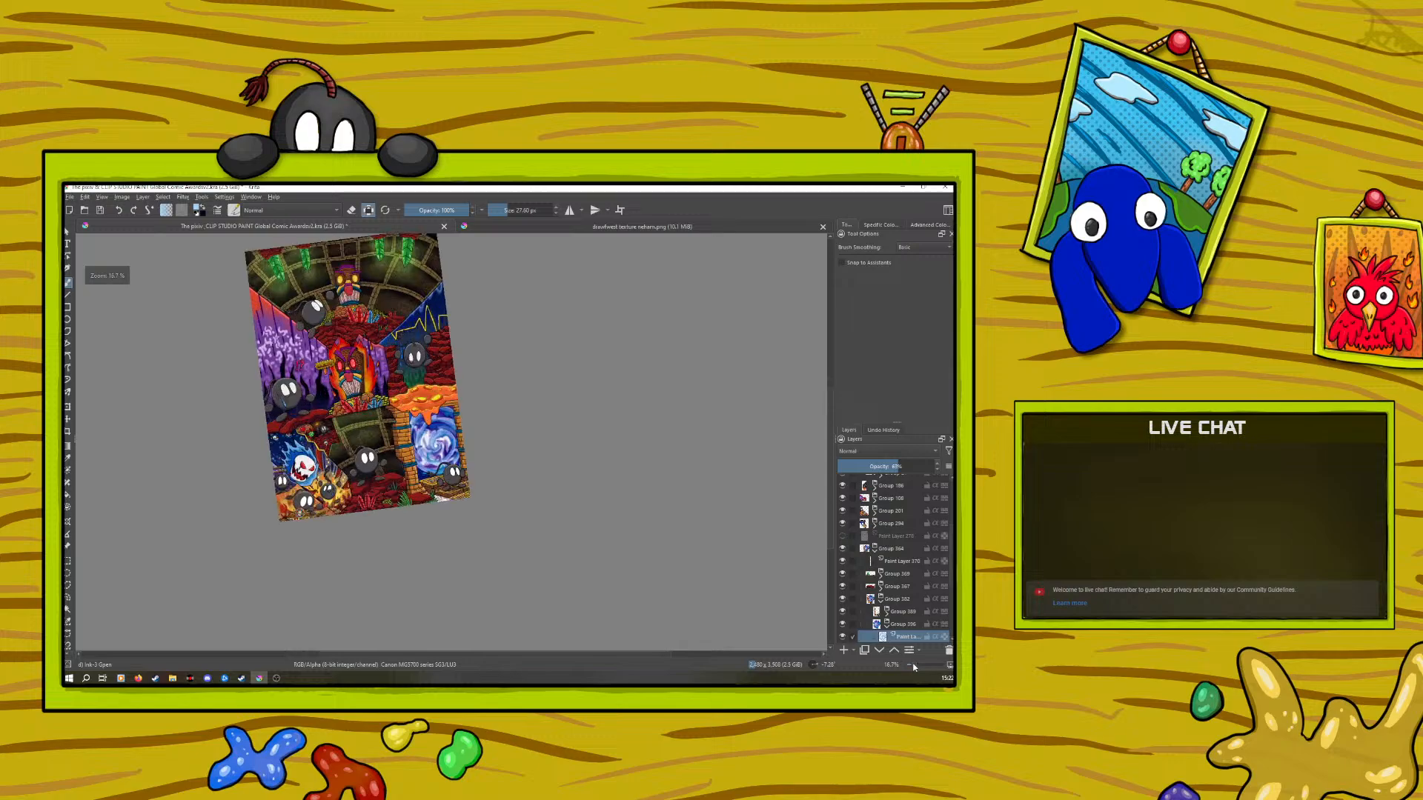
click(920, 661)
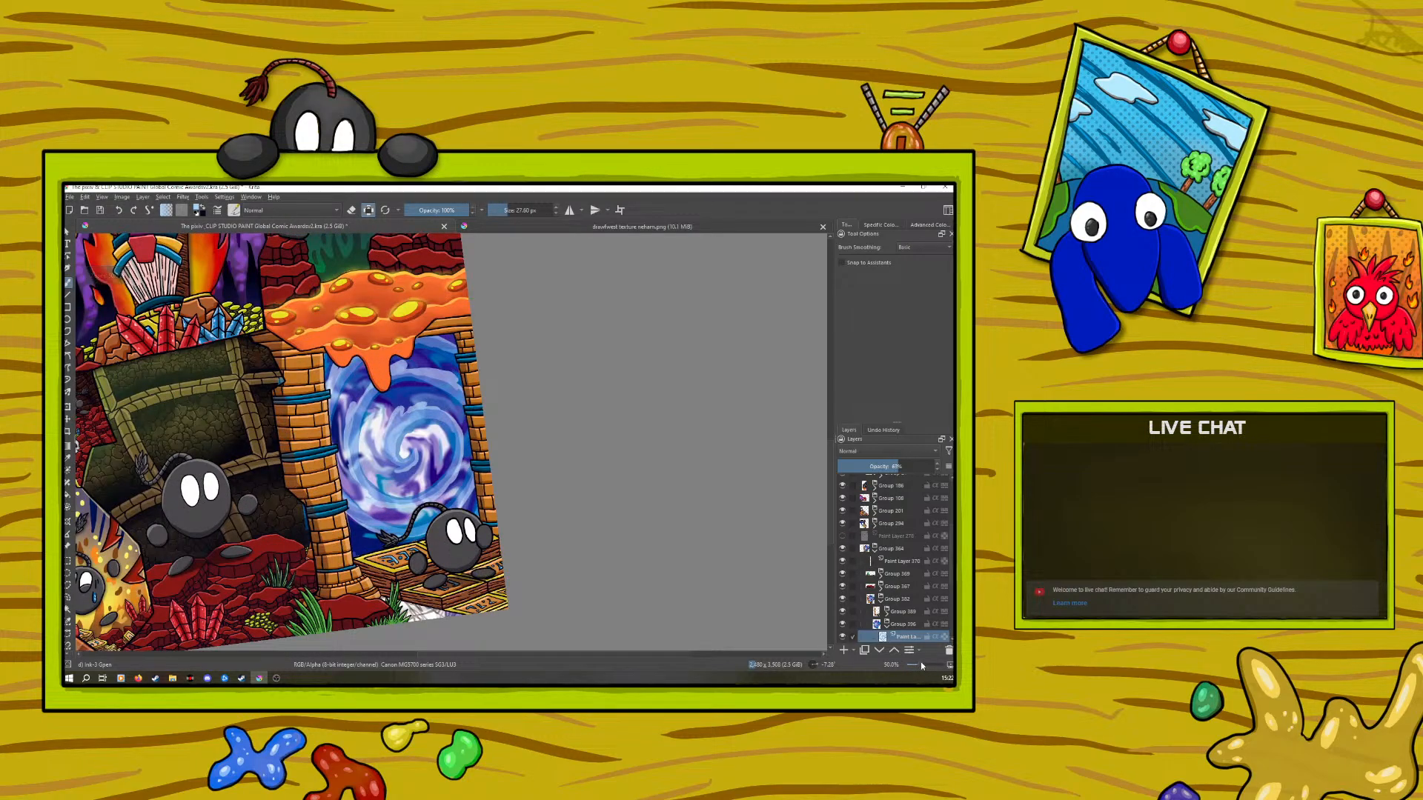
Soften the blue strokes of the doorway's spiral bands with the Blender Basic brush at 27 px
right_click(315, 428)
click(262, 289)
right_click(374, 386)
right_click(375, 387)
click(236, 211)
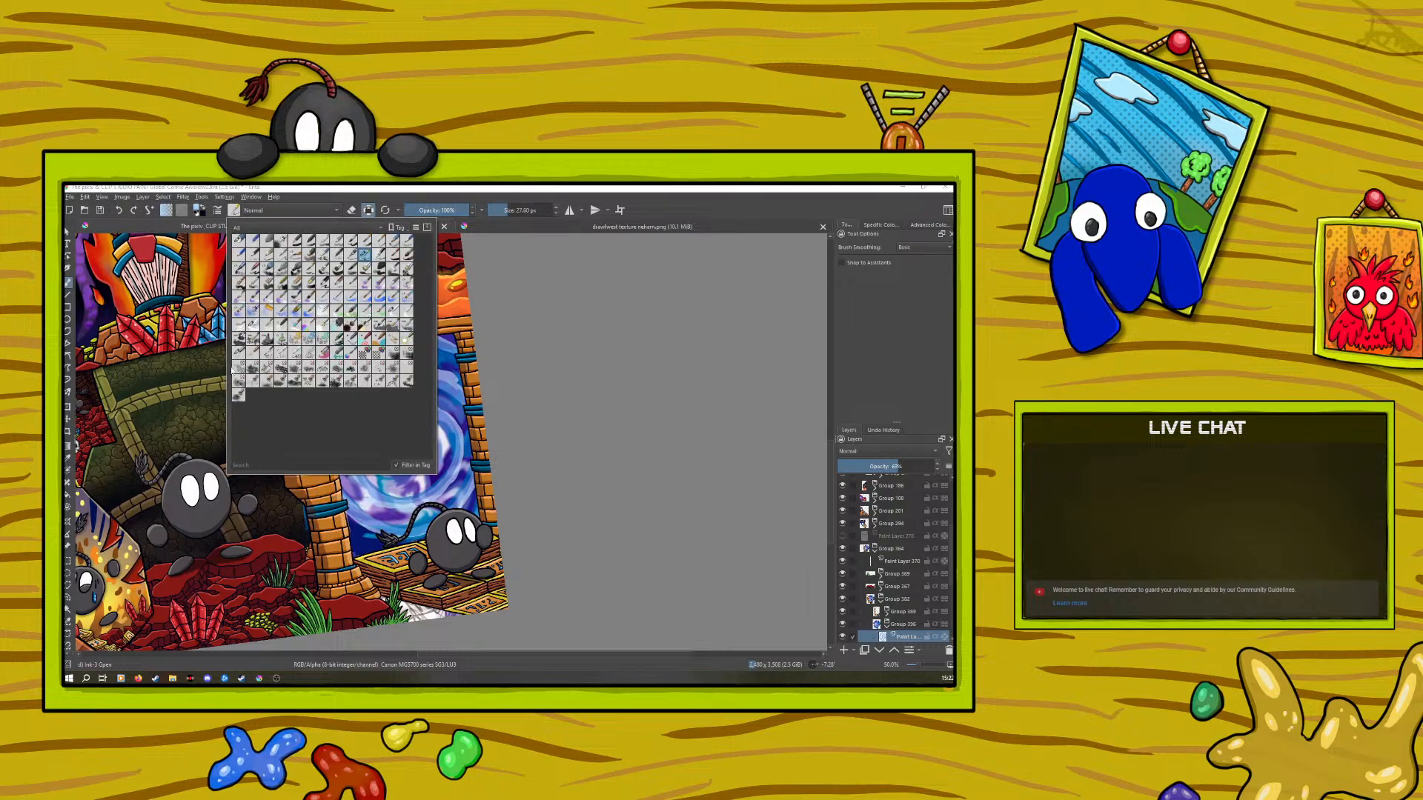
click(237, 354)
click(392, 310)
right_click(383, 525)
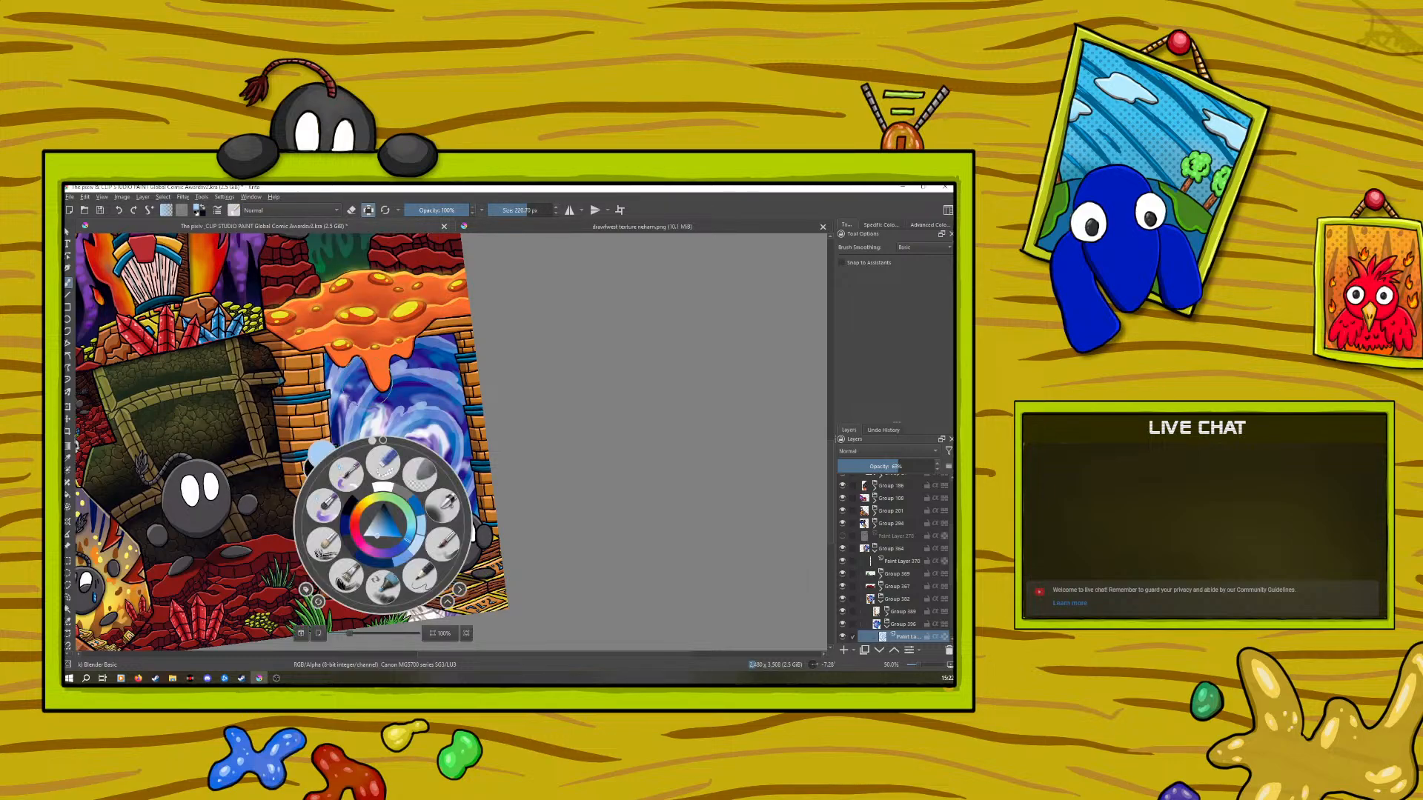
right_click(382, 525)
drag(521, 210, 509, 211)
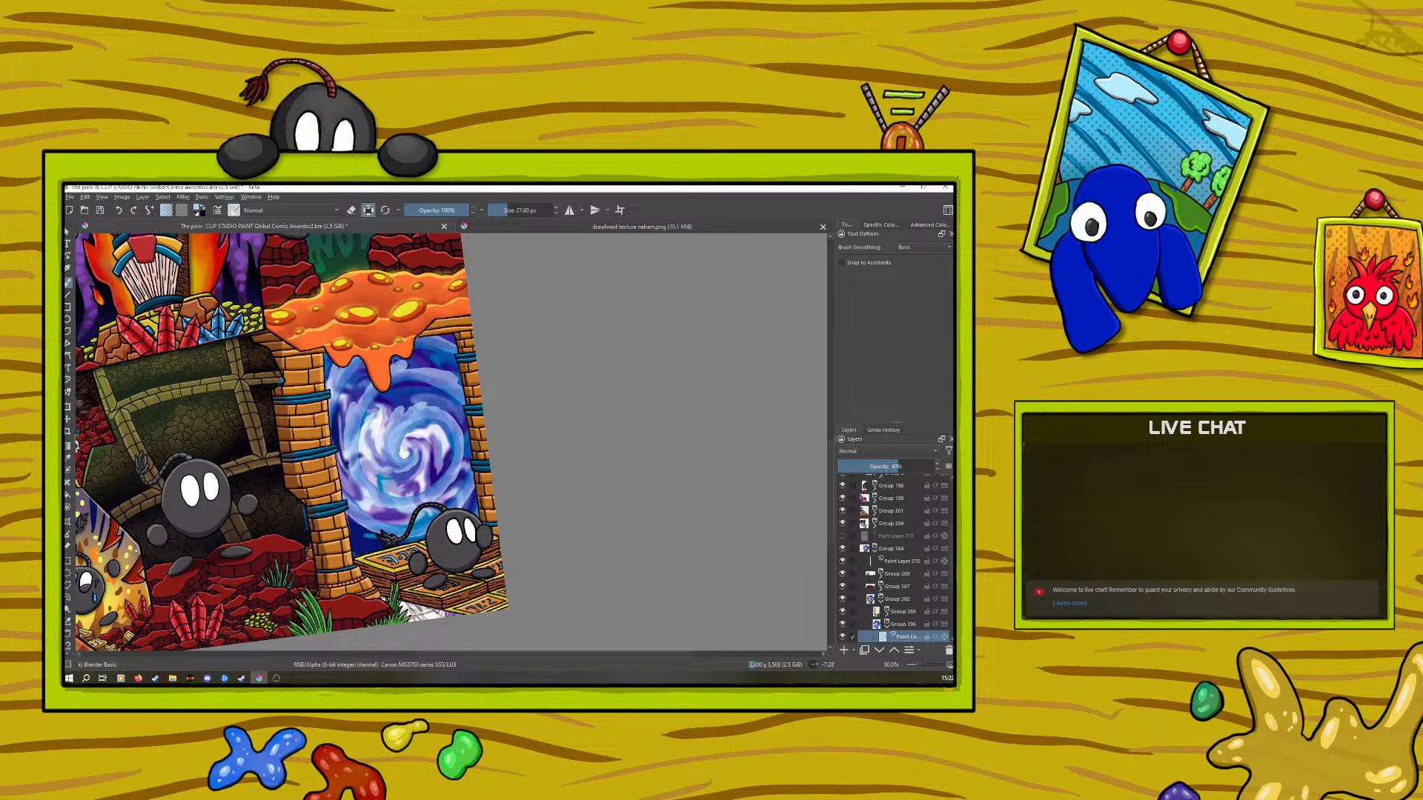
Warp the spiral bands around the swirl's center using the Distort Move brush at about 70 px
right_click(284, 525)
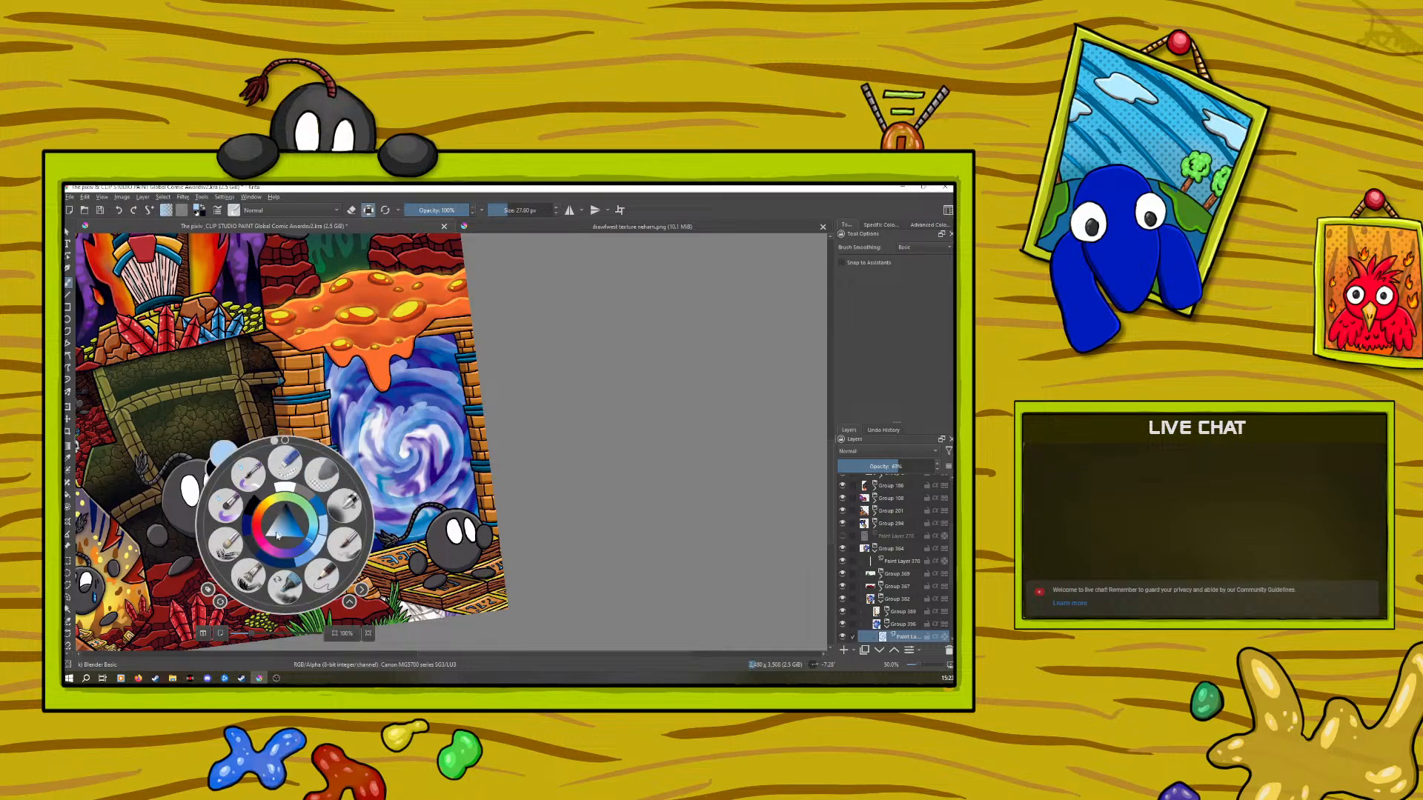
click(227, 296)
click(234, 210)
click(238, 354)
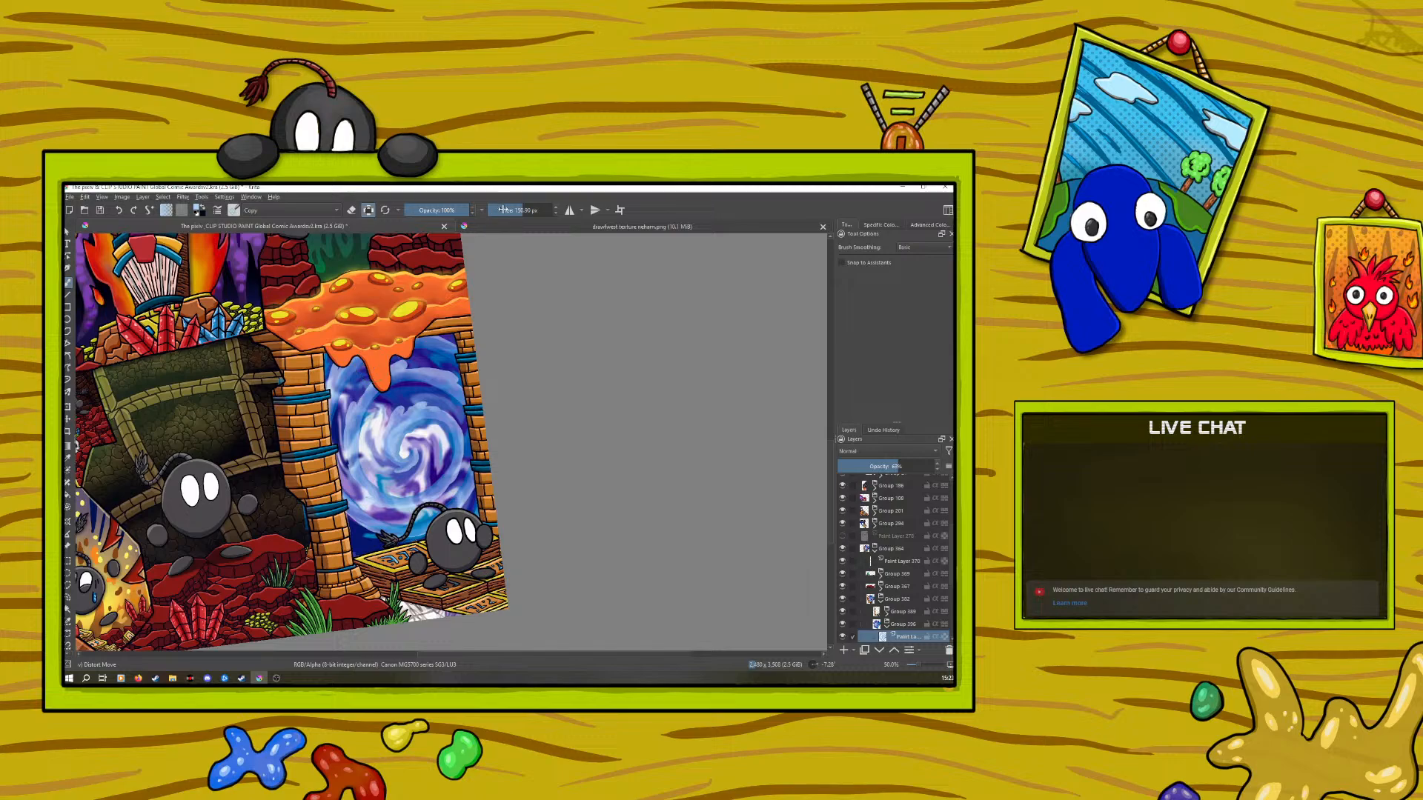
drag(502, 210, 509, 210)
drag(513, 212, 545, 212)
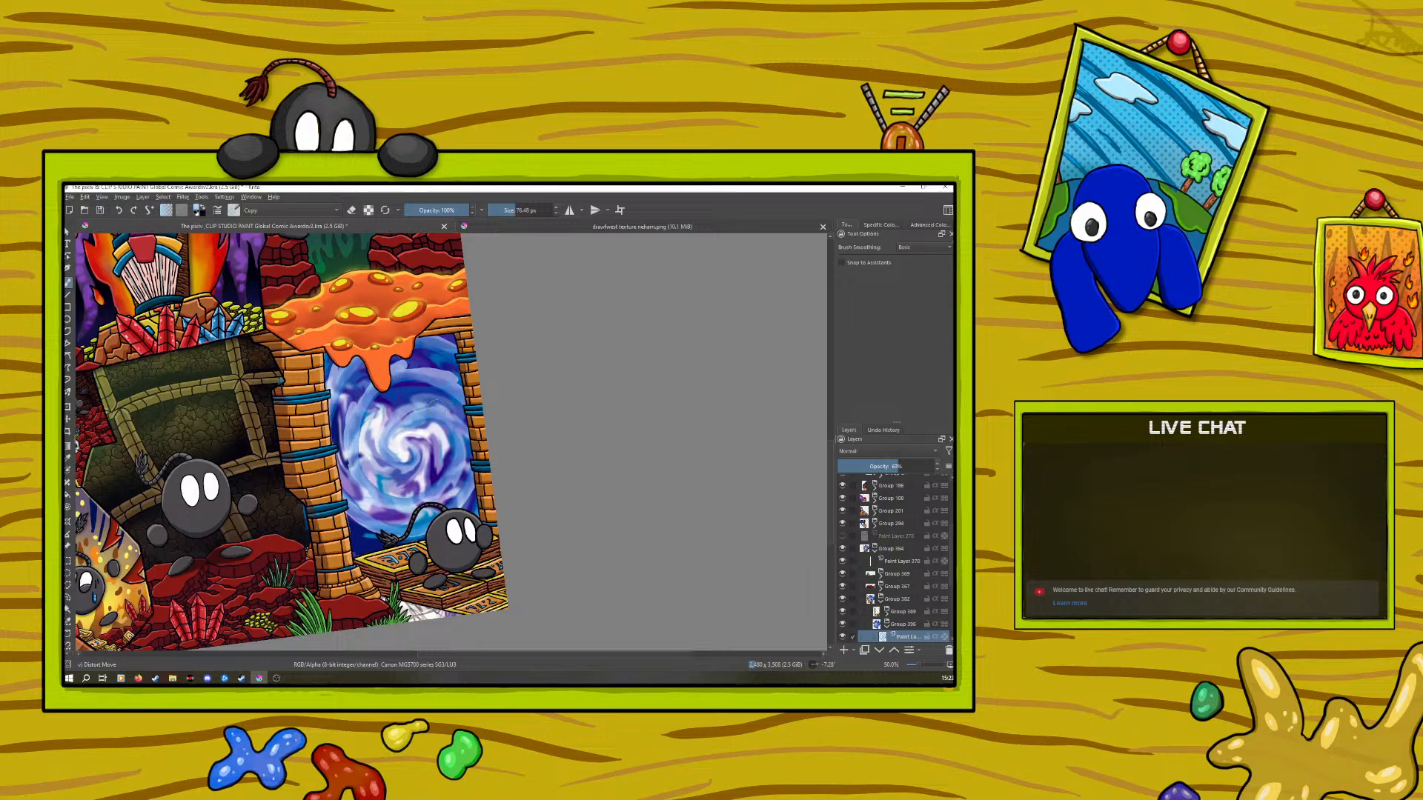
right_click(328, 440)
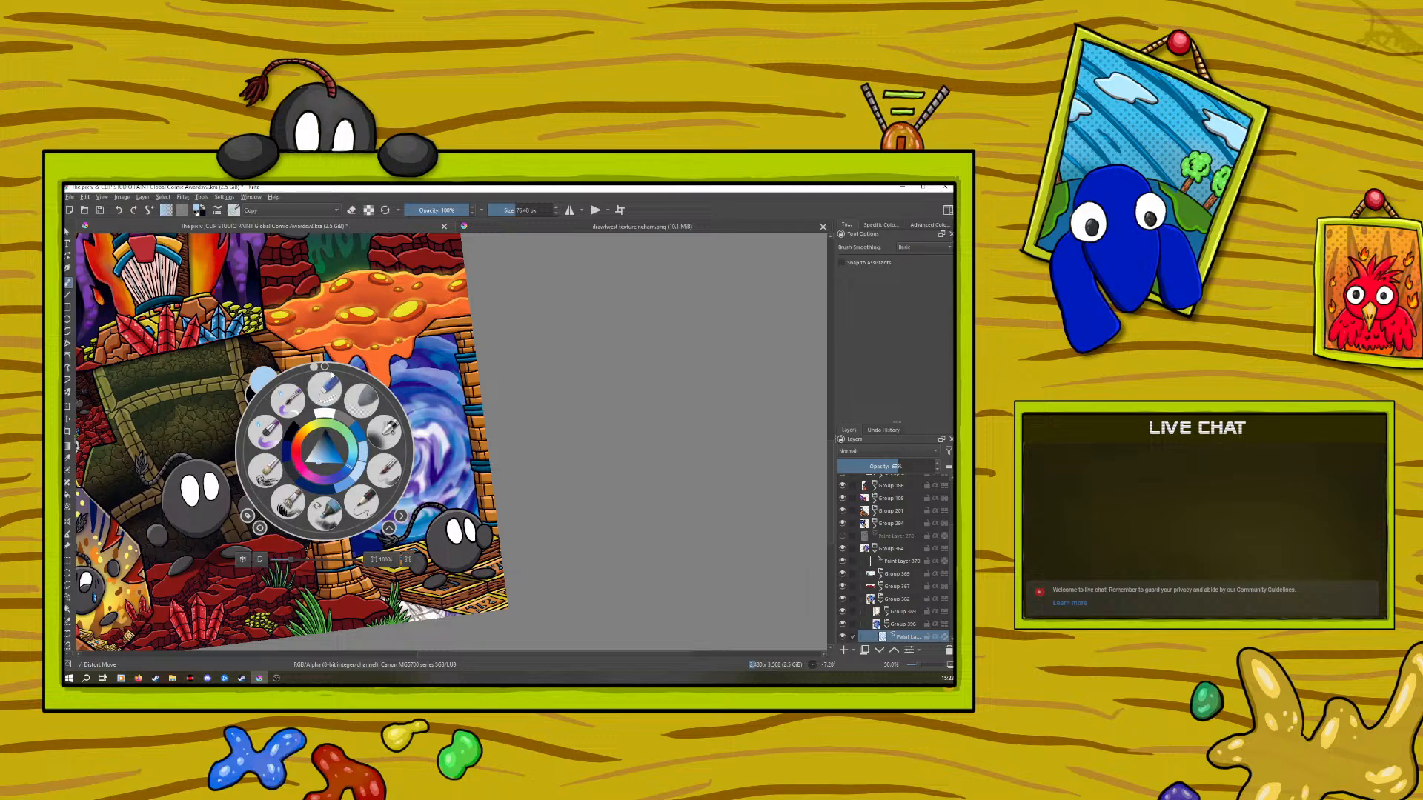
drag(314, 368, 376, 383)
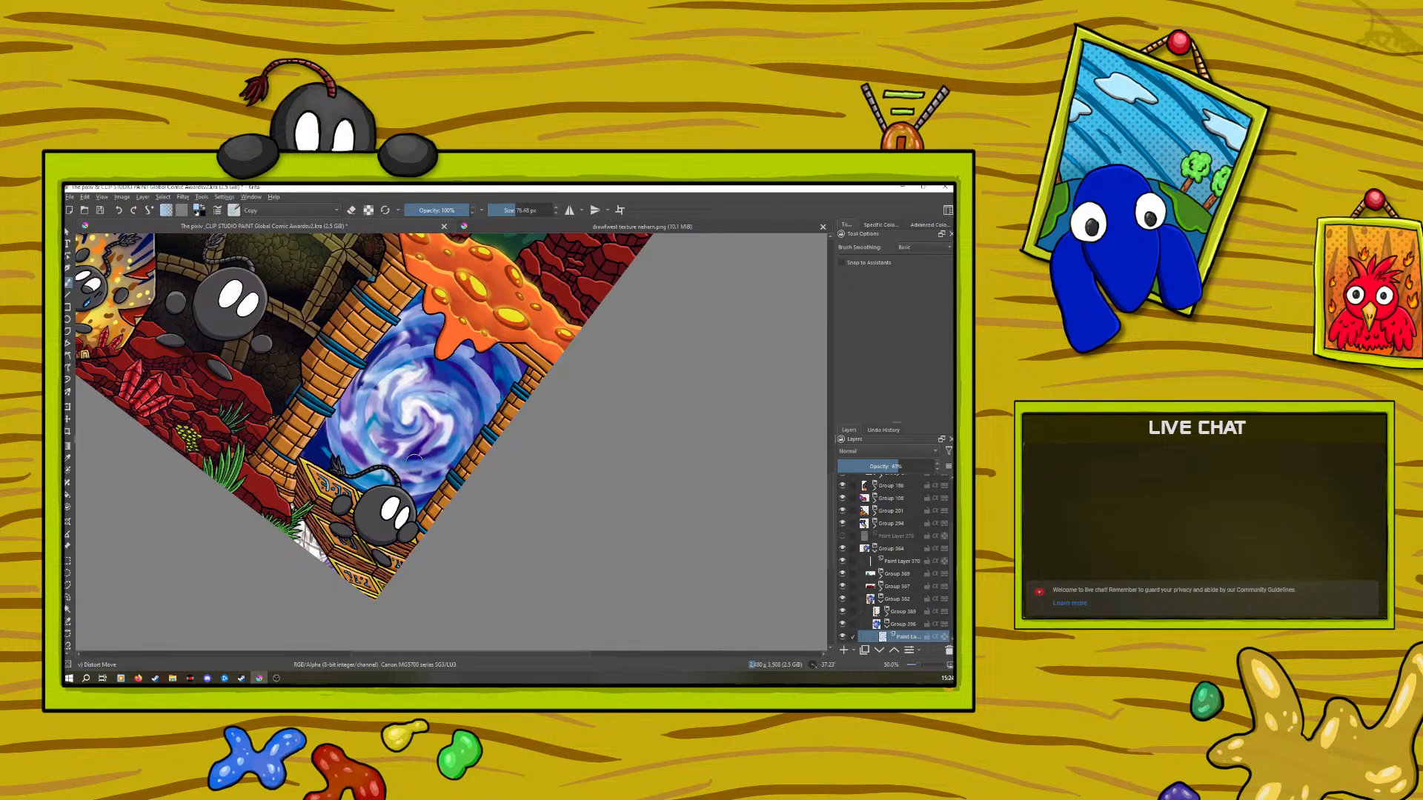
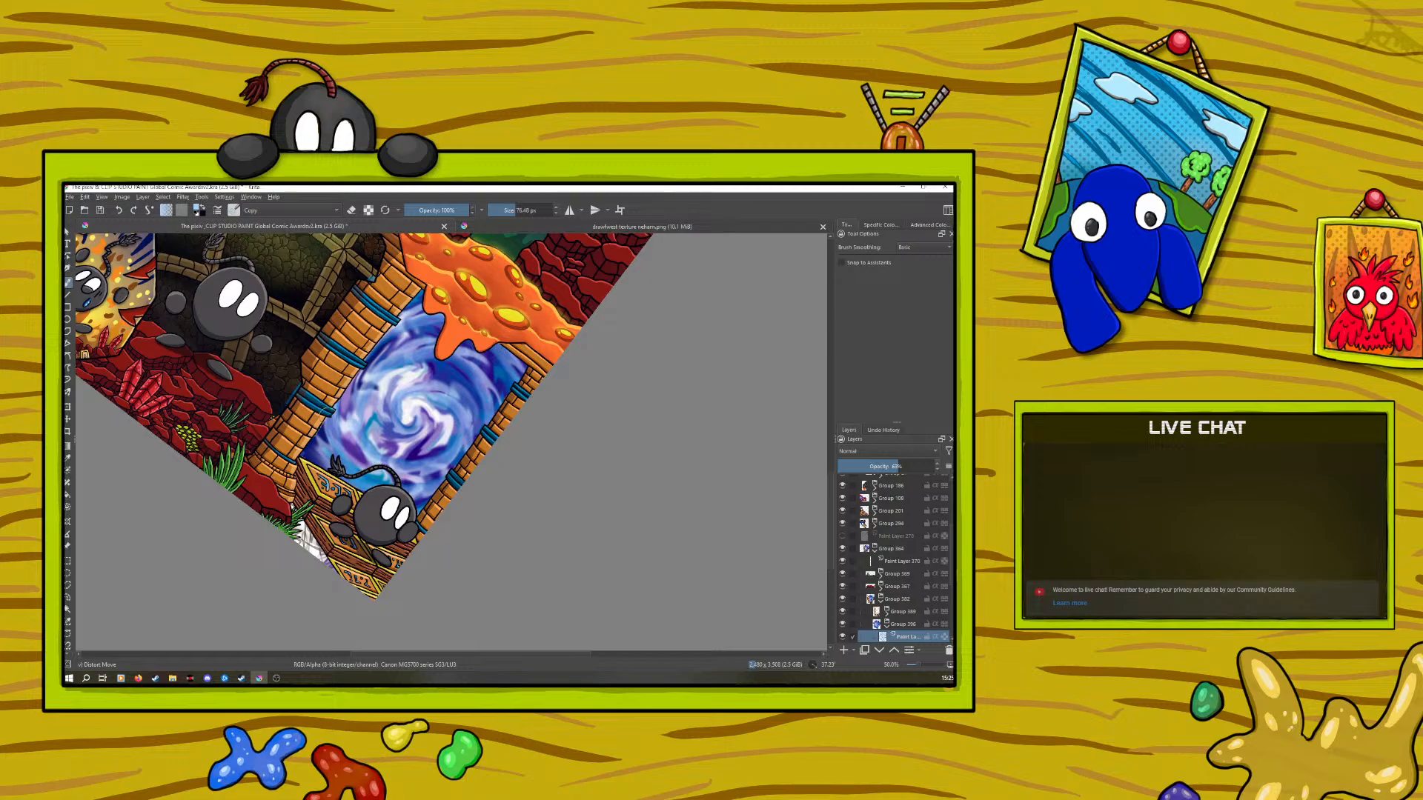
Examine the doorway swirl in the whole comic page and compare it with the blue spiral texture image
right_click(206, 469)
right_click(206, 468)
scroll(914, 662, down, 8)
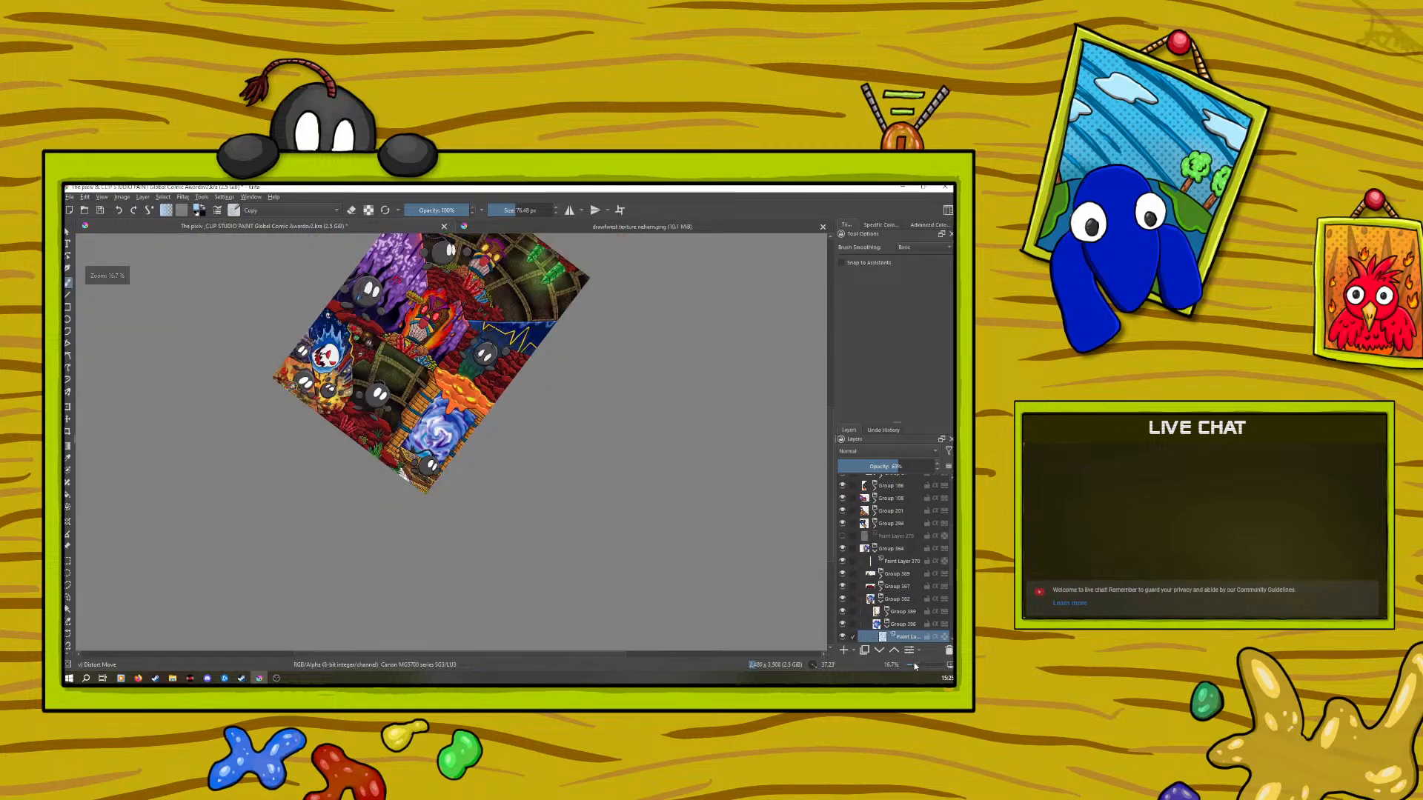
scroll(911, 663, up, 3)
right_click(293, 487)
drag(337, 435, 305, 404)
right_click(306, 404)
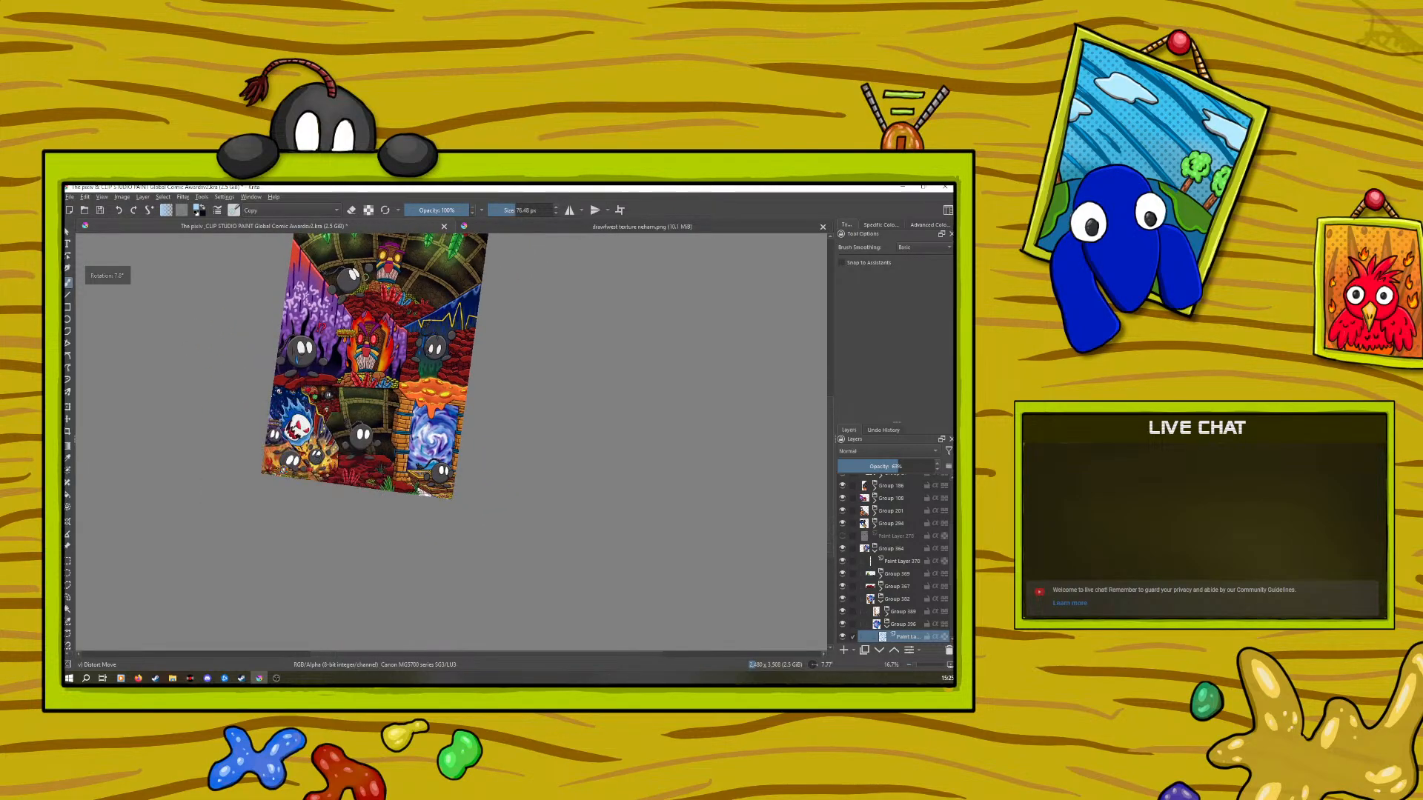
click(499, 227)
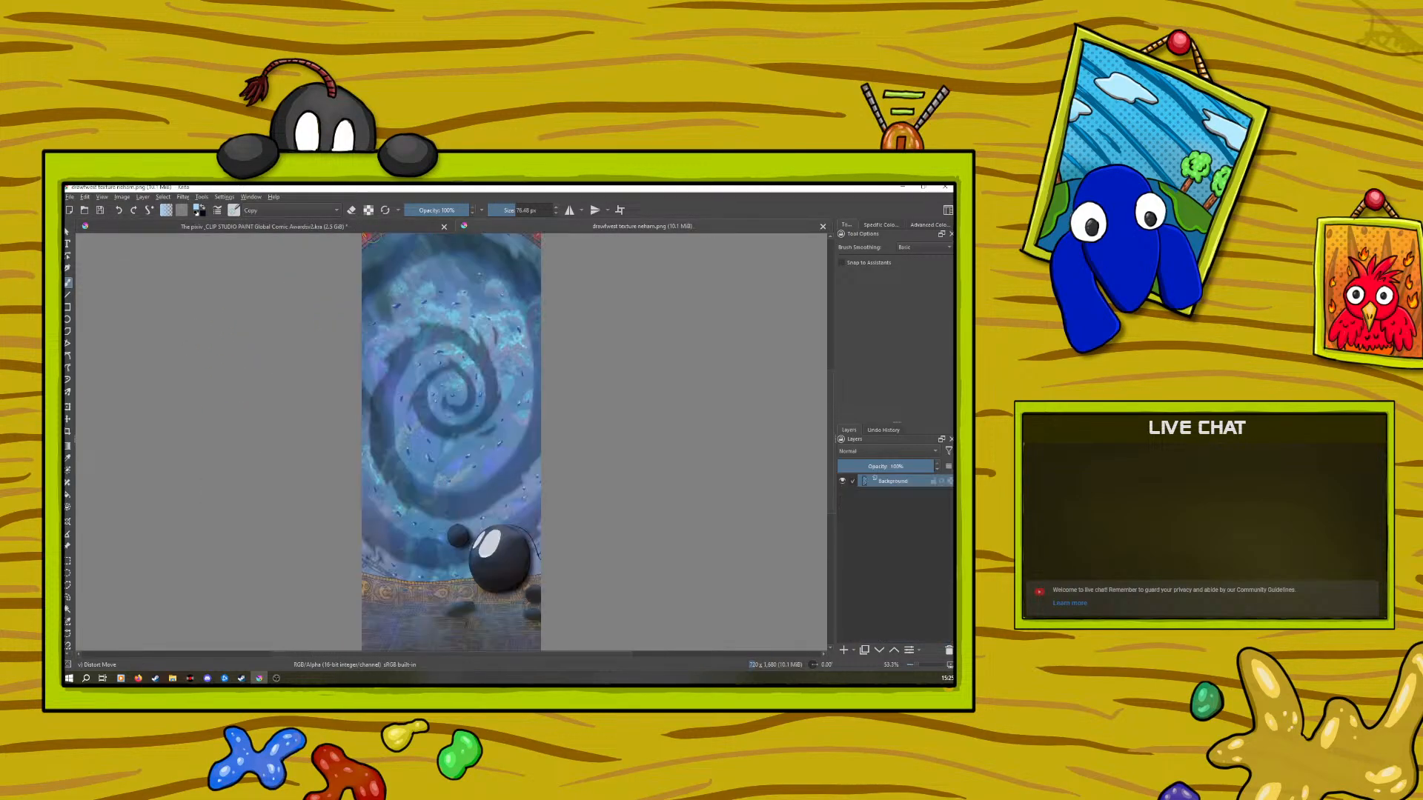
click(354, 228)
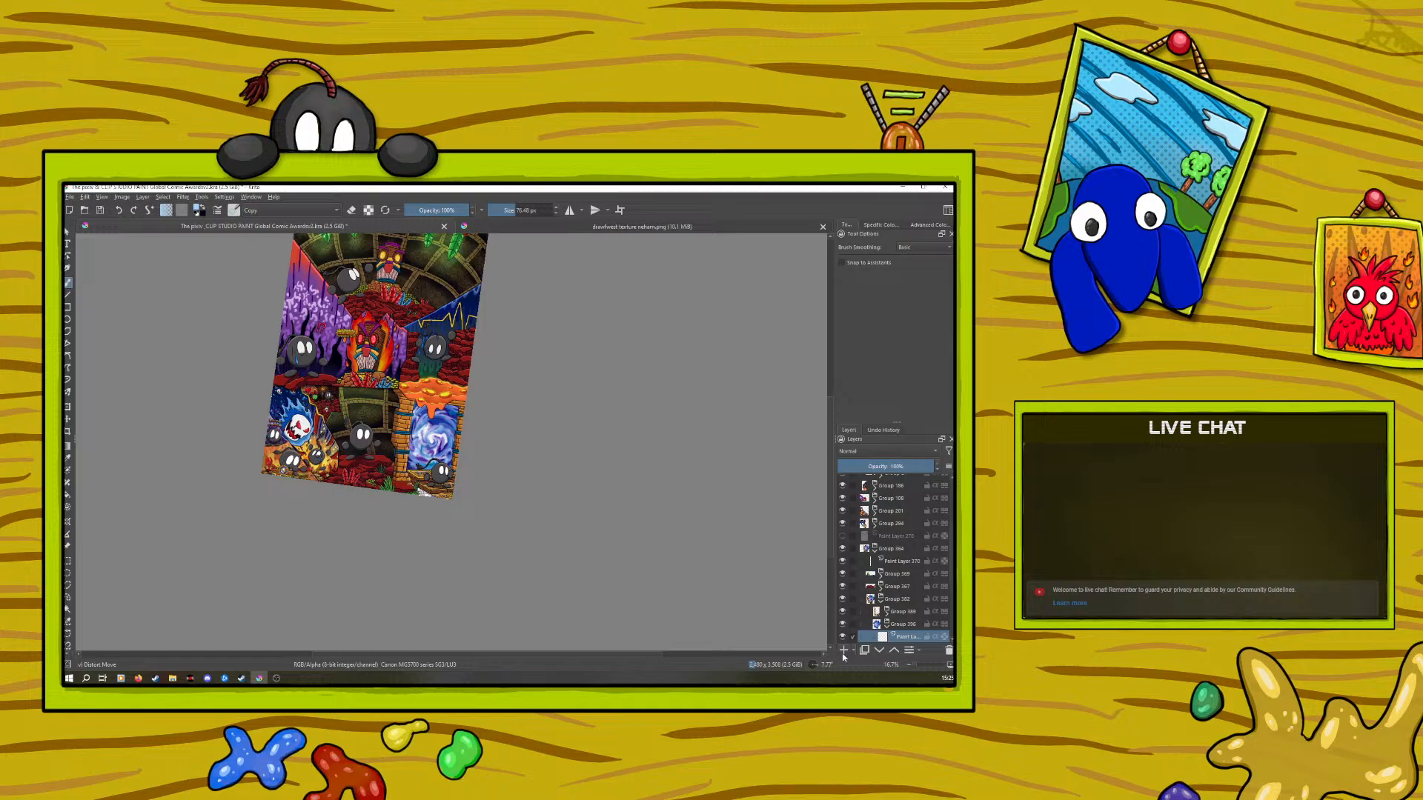
Add a new paint layer over the spiral bands, choose the 27 px ink brush, and check the spiral texture image again
right_click(360, 451)
click(350, 468)
right_click(350, 467)
drag(910, 664, 916, 665)
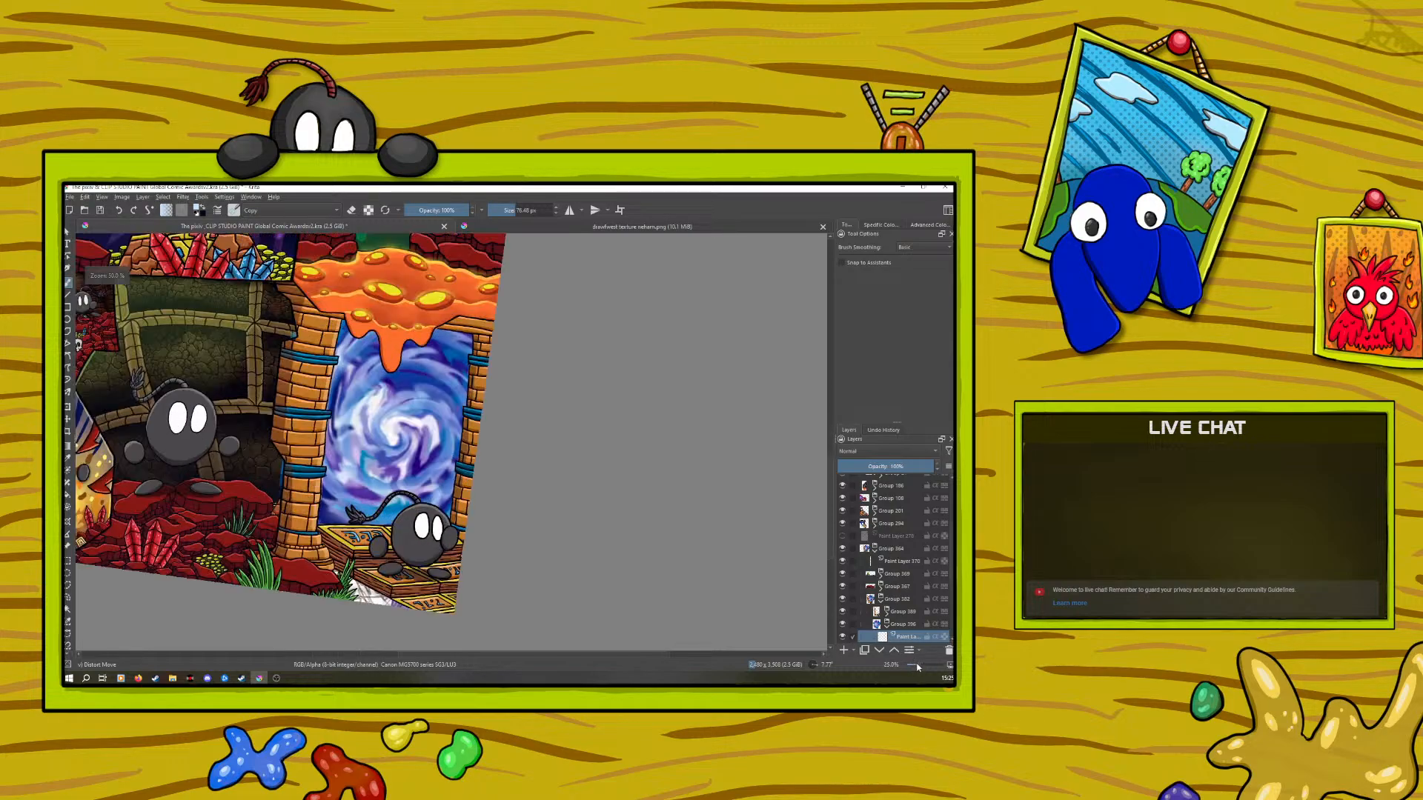
click(235, 210)
click(363, 256)
click(477, 229)
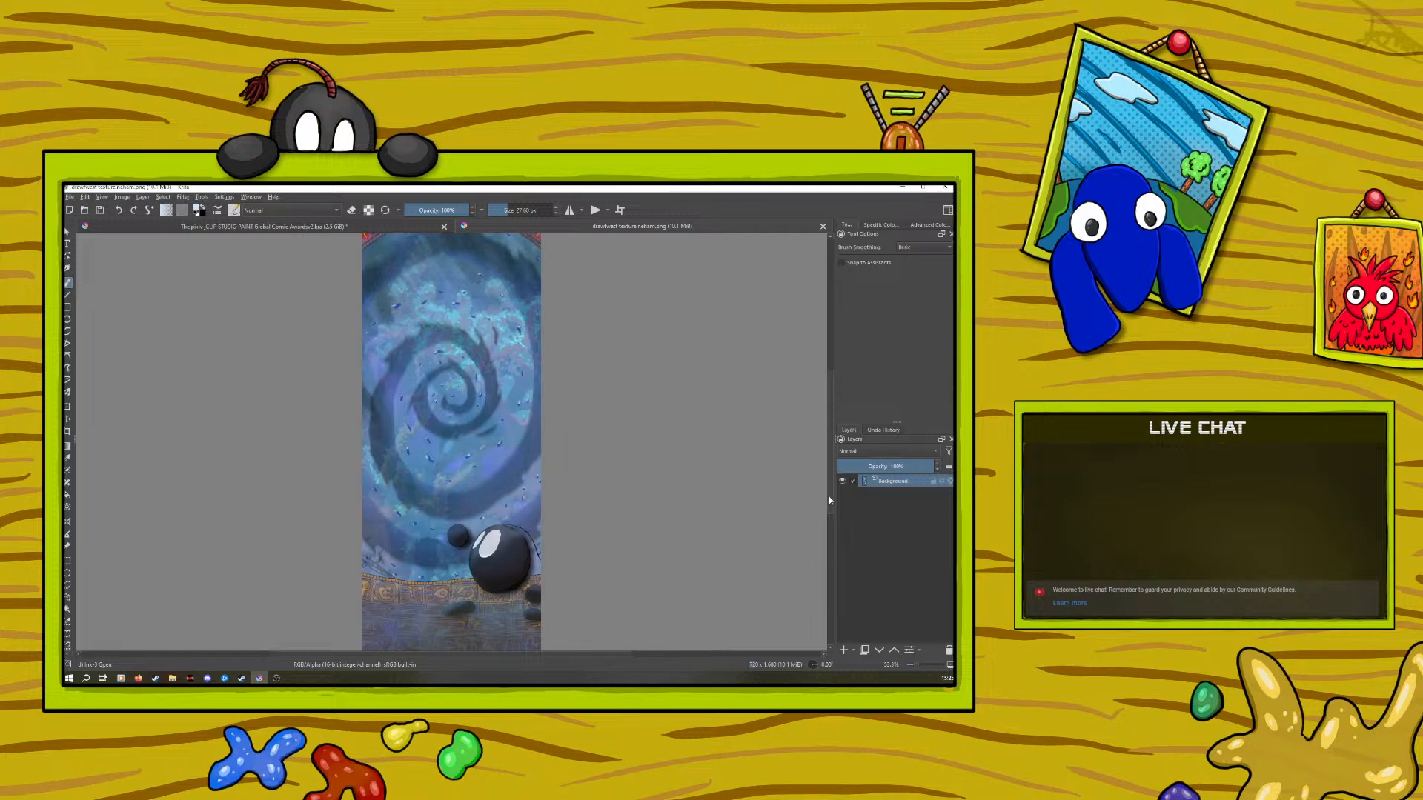
scroll(829, 496, up, 2)
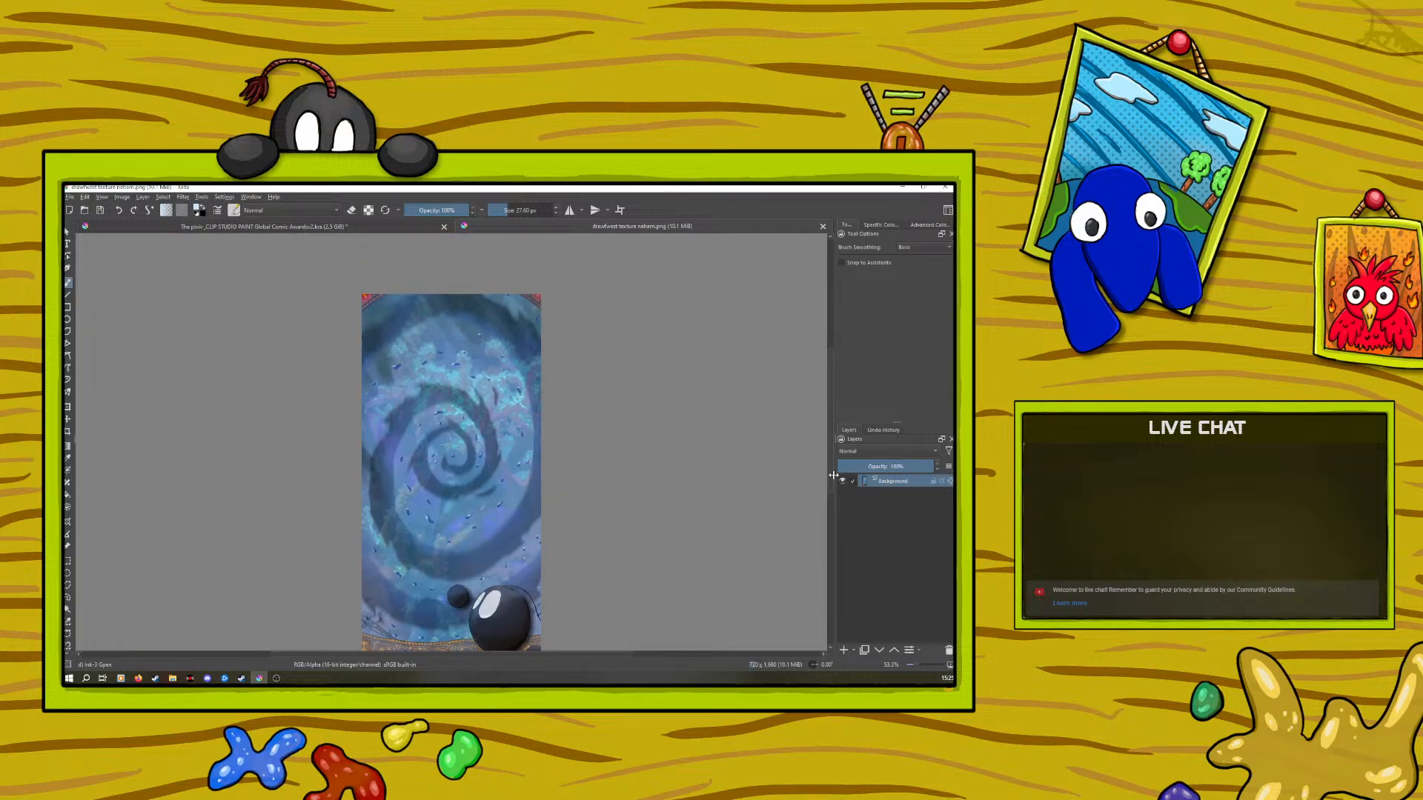
click(240, 227)
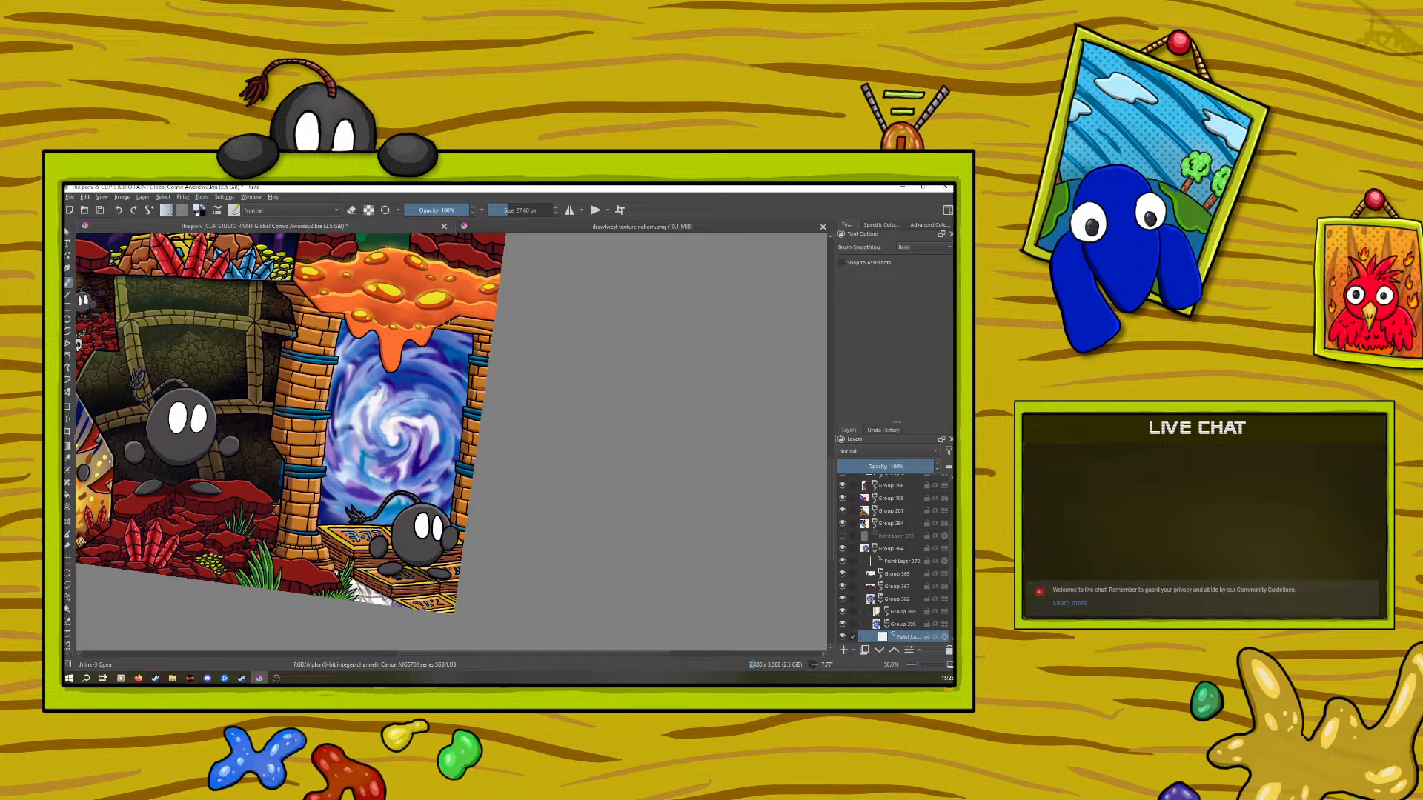
Try texturing the doorway swirl on the new layer with the Shapes Square brush at 60 px
drag(439, 205, 432, 204)
click(234, 211)
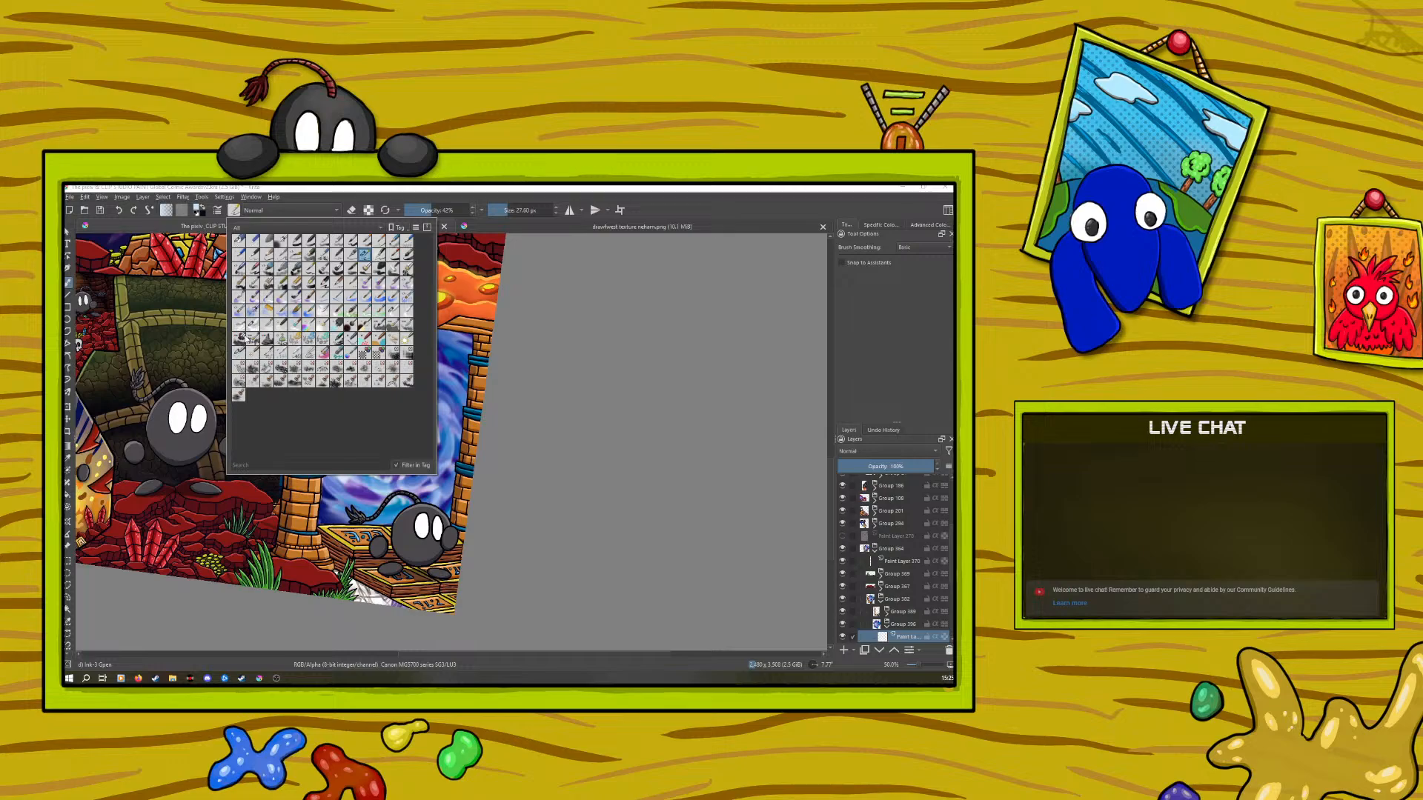
click(335, 343)
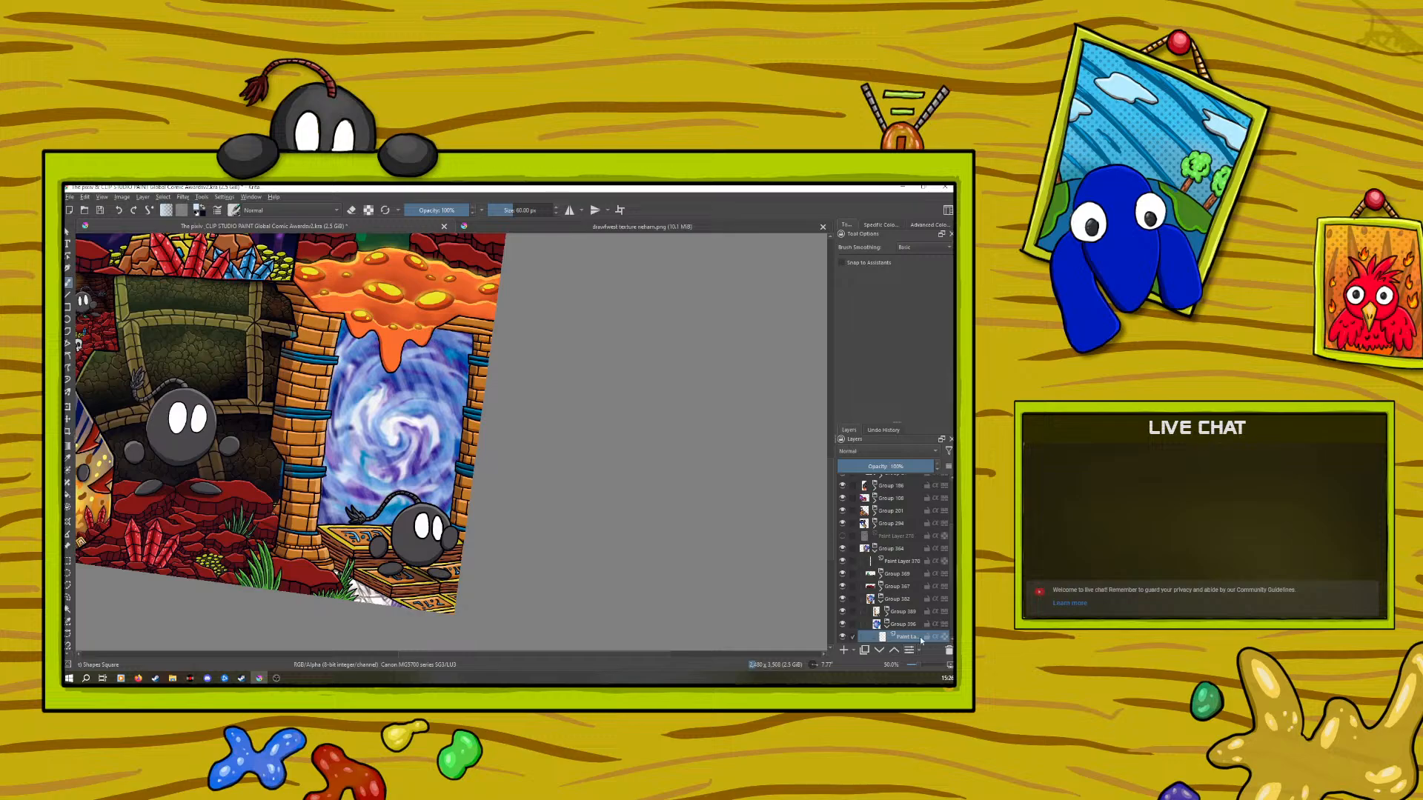
Compare the whole page with the new texture layer hidden and shown
drag(916, 663, 917, 661)
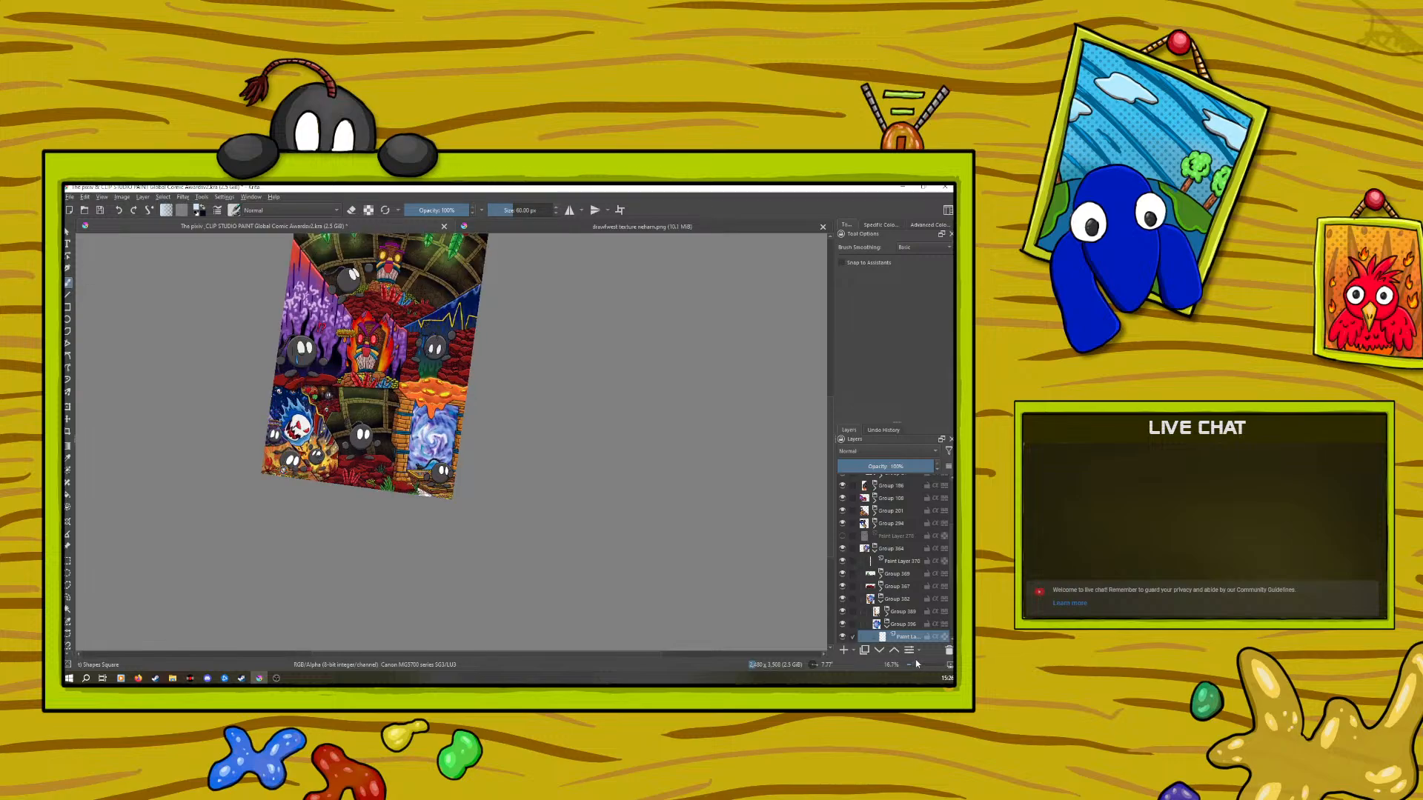
click(842, 637)
click(842, 637)
click(843, 637)
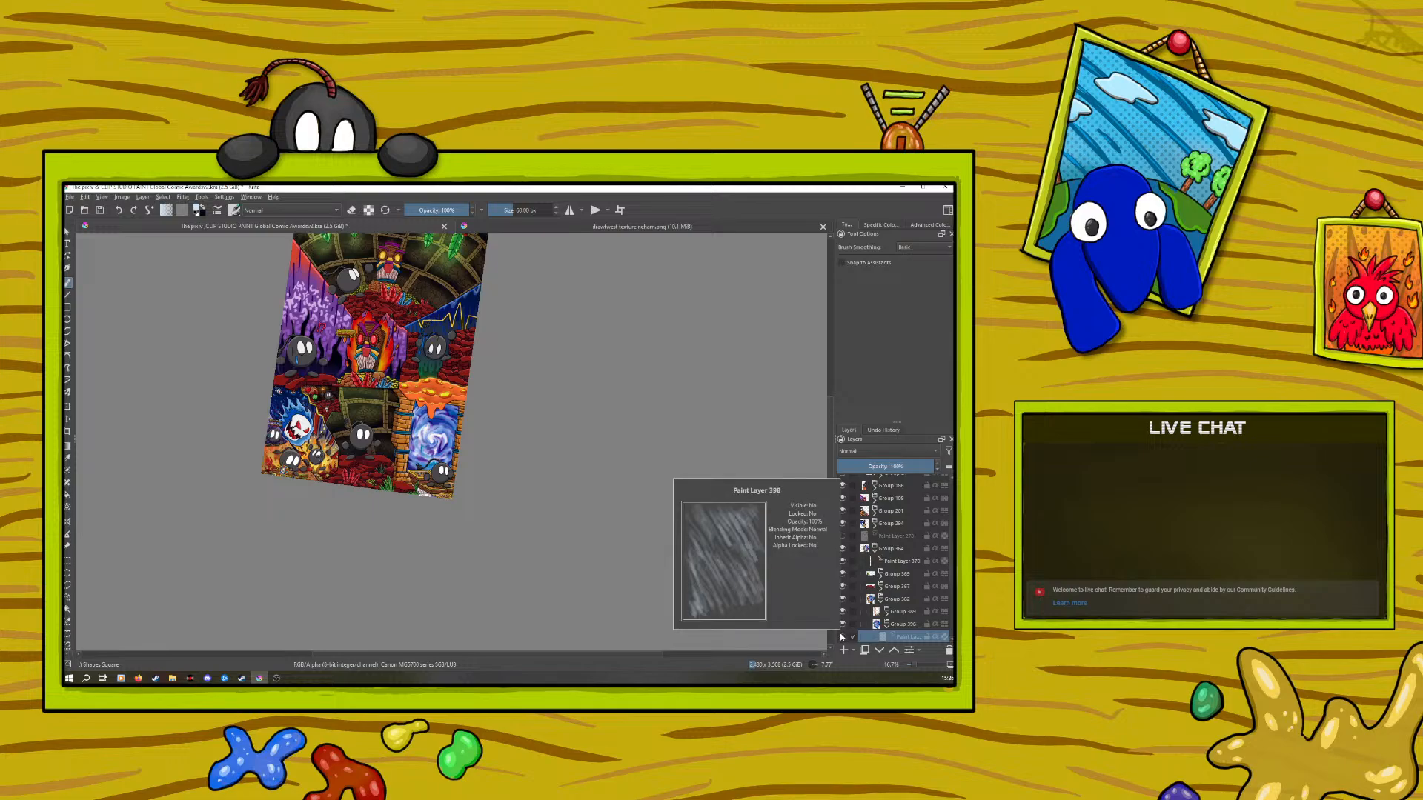
click(842, 637)
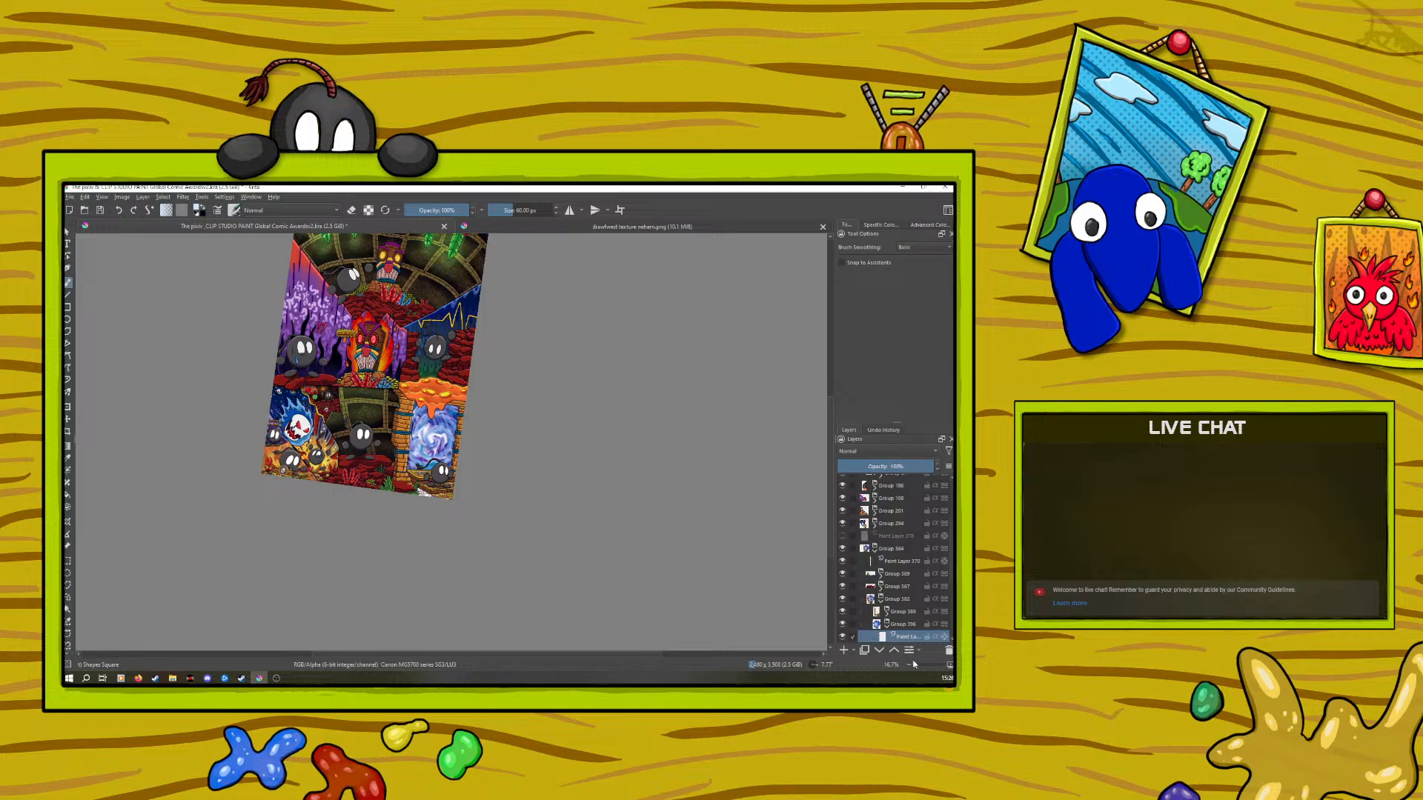
Try covering the doorway swirl with pale diagonal texture strokes using the 60 px square brush
drag(913, 664, 919, 666)
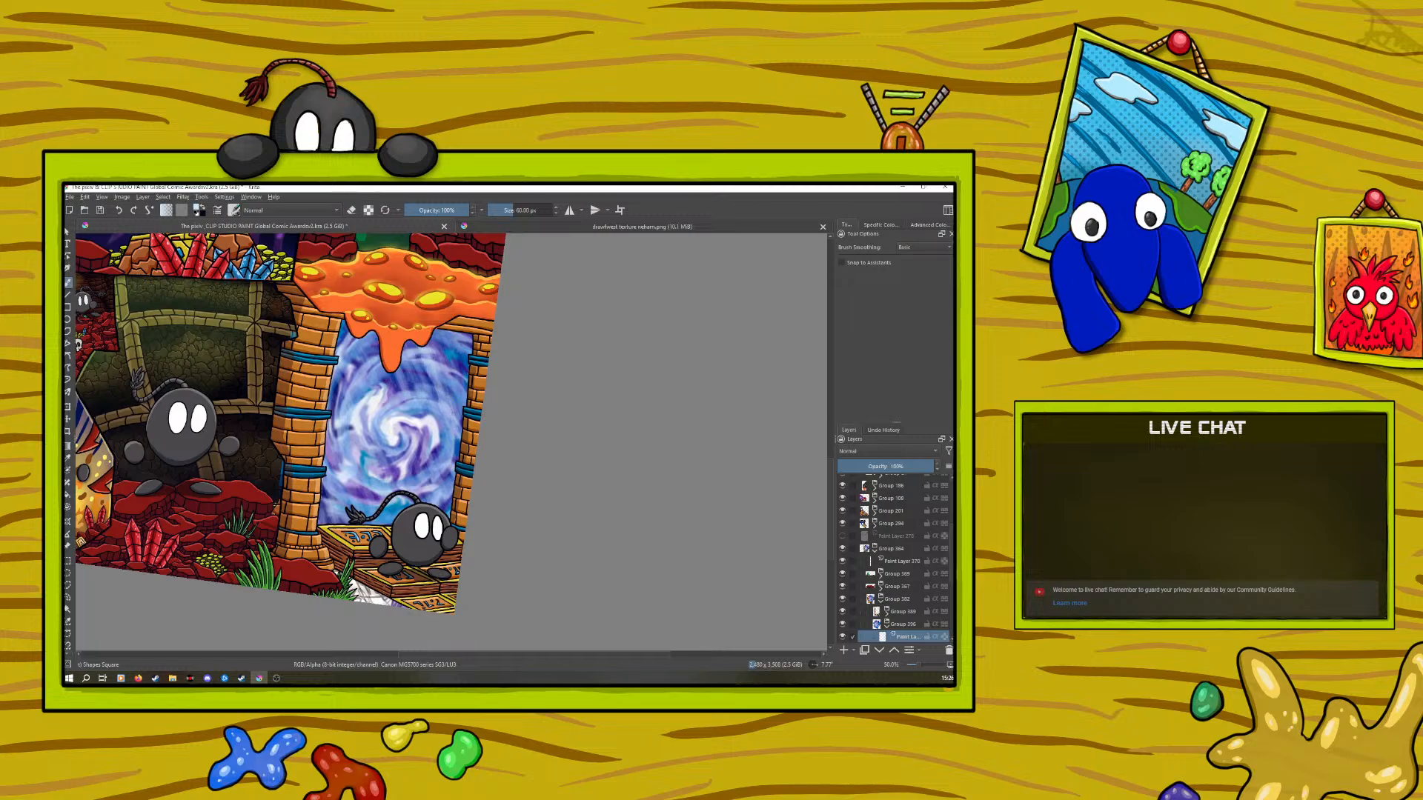
right_click(453, 335)
right_click(454, 336)
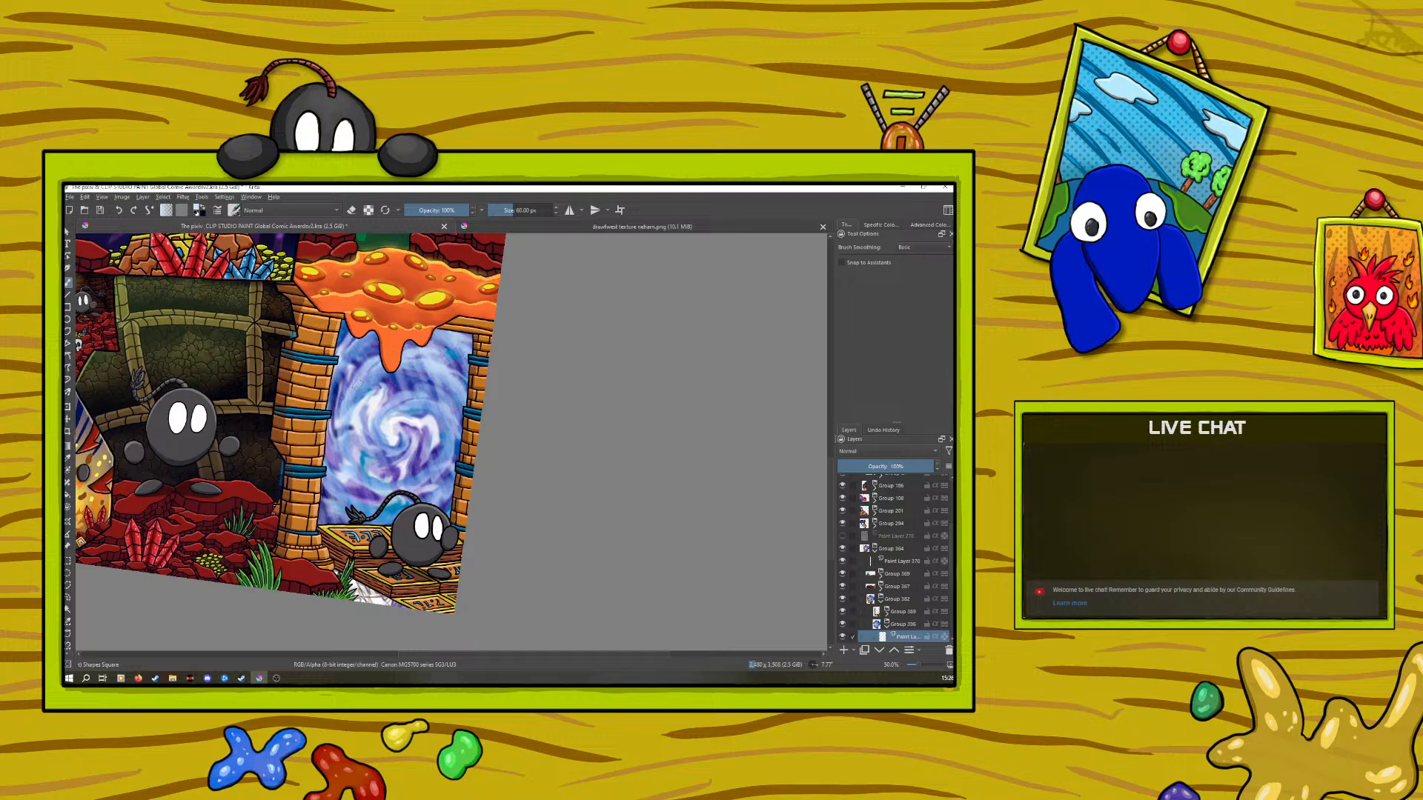
drag(378, 339, 335, 439)
mouse_move(378, 338)
mouse_down()
mouse_move(346, 406)
mouse_move(359, 388)
mouse_move(400, 437)
mouse_move(447, 448)
mouse_move(427, 393)
mouse_move(452, 457)
mouse_move(447, 490)
mouse_move(408, 507)
mouse_move(374, 489)
mouse_move(326, 523)
mouse_move(320, 512)
mouse_move(323, 485)
mouse_move(406, 445)
mouse_move(437, 393)
mouse_move(454, 448)
mouse_move(458, 344)
mouse_move(396, 392)
mouse_move(363, 370)
mouse_move(334, 449)
mouse_move(338, 391)
mouse_up()
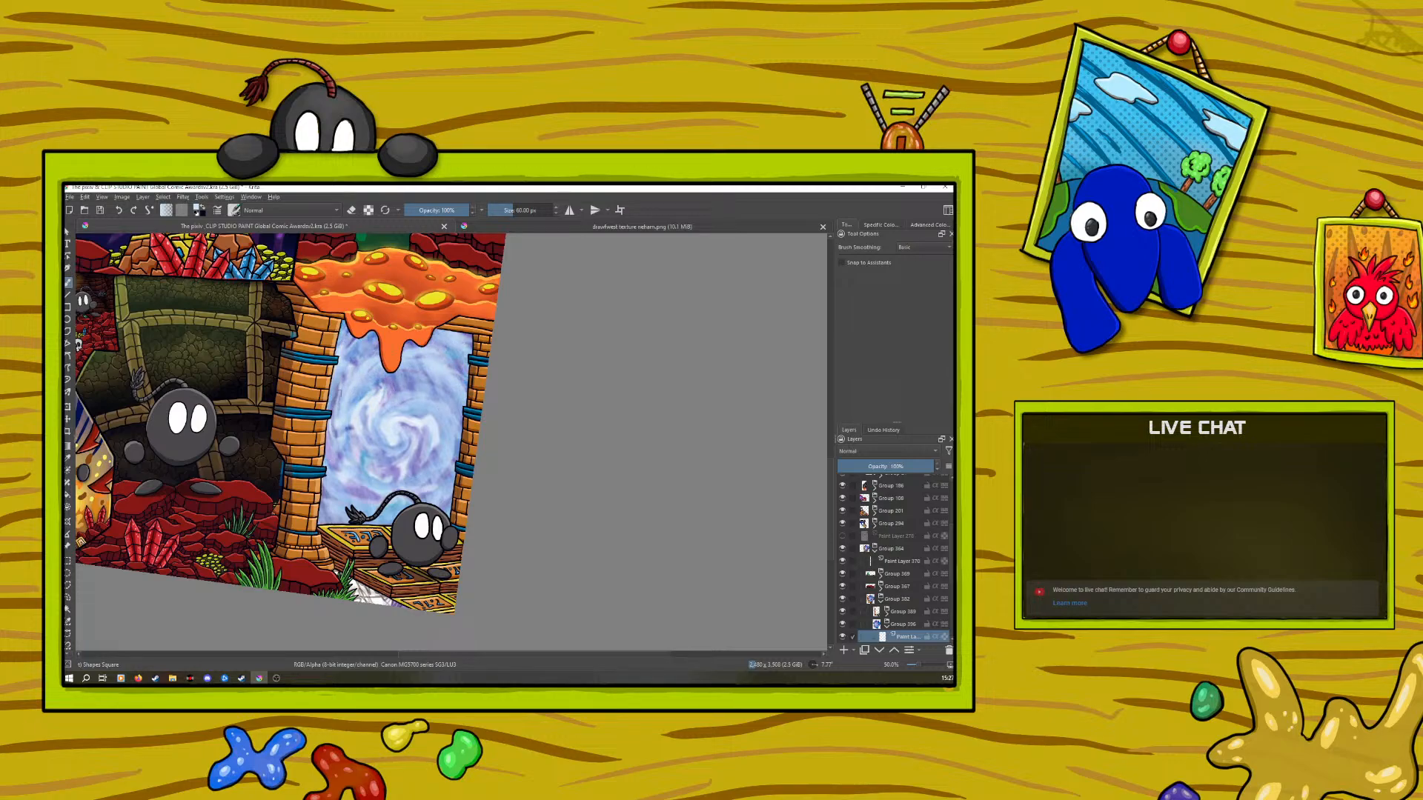
Check the page with the pale texture layer hidden, and delete that layer
click(911, 665)
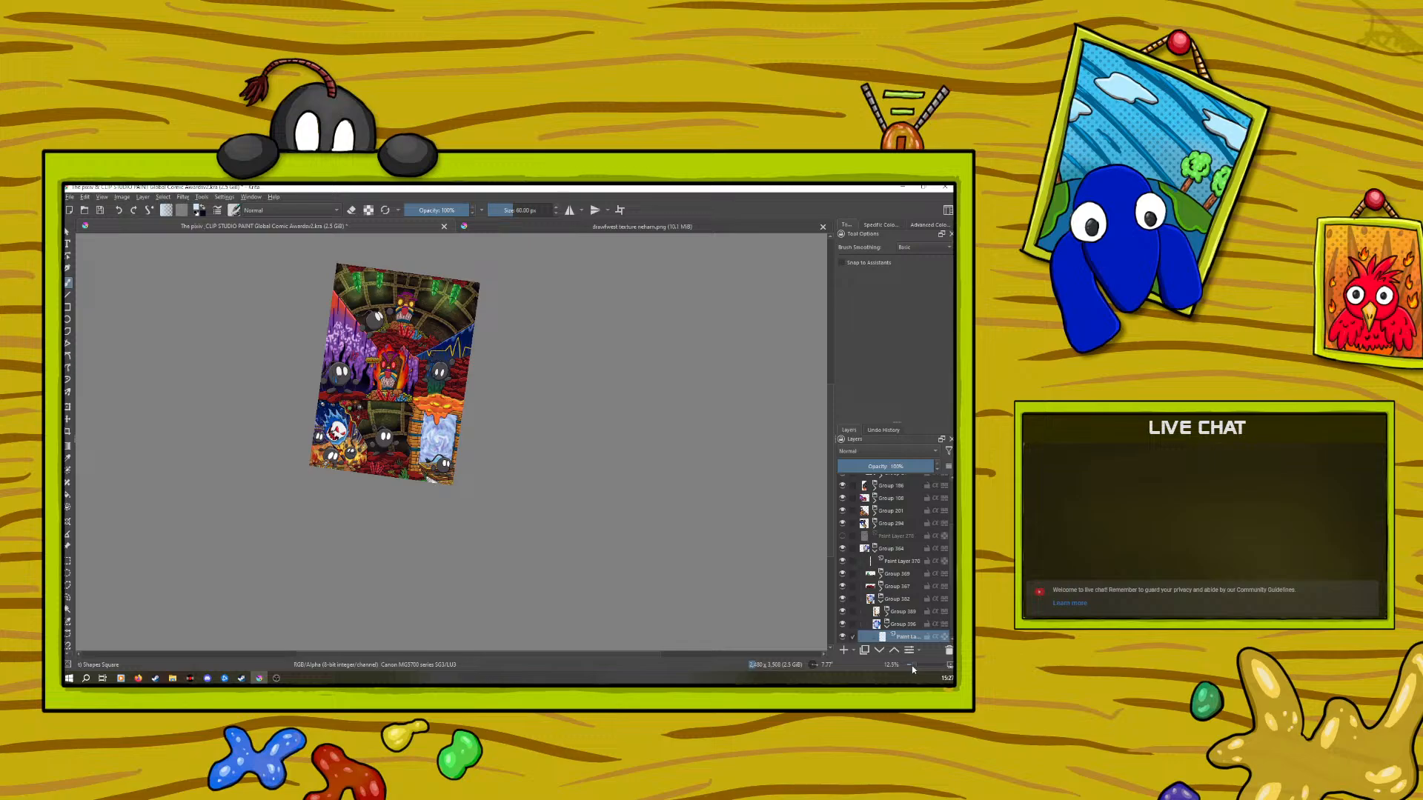
click(912, 666)
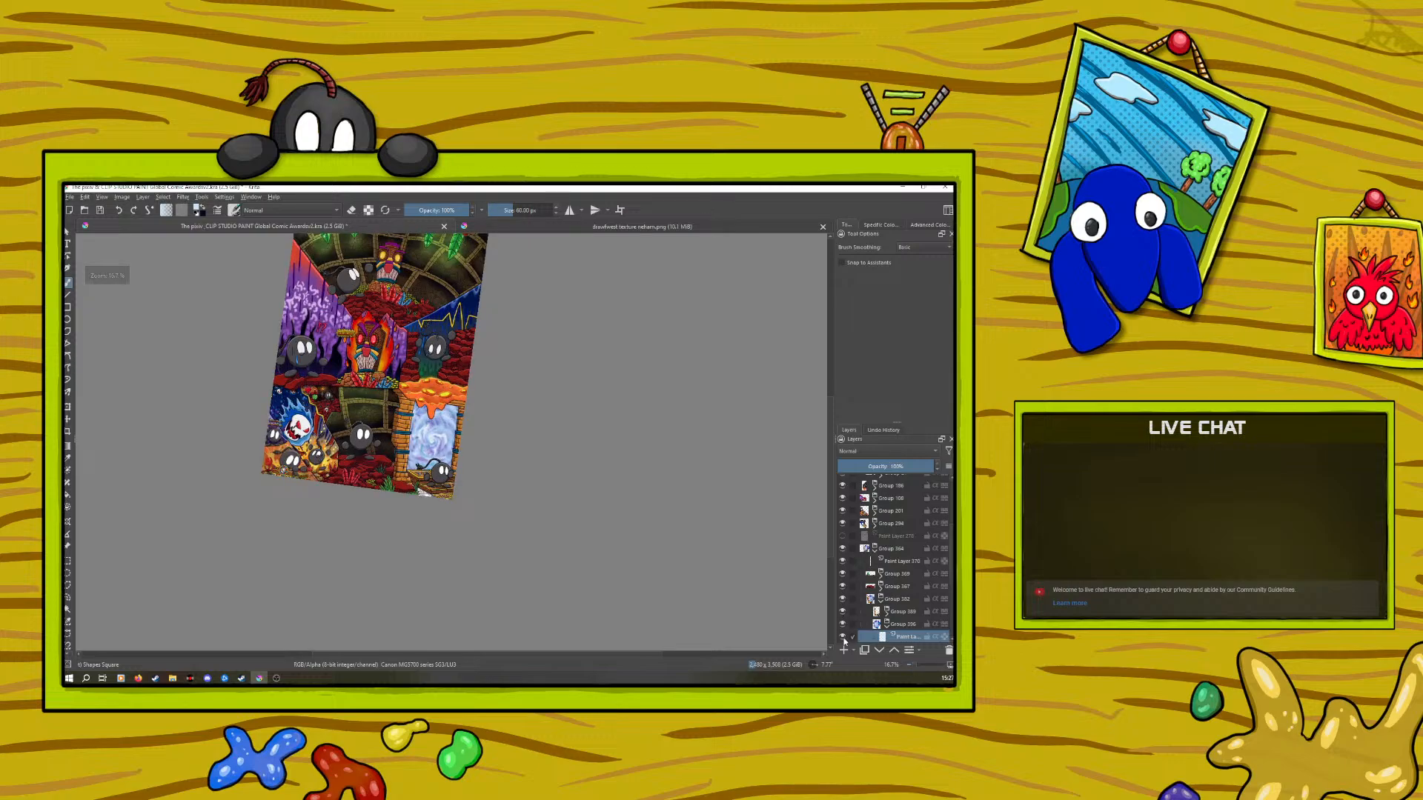
click(842, 637)
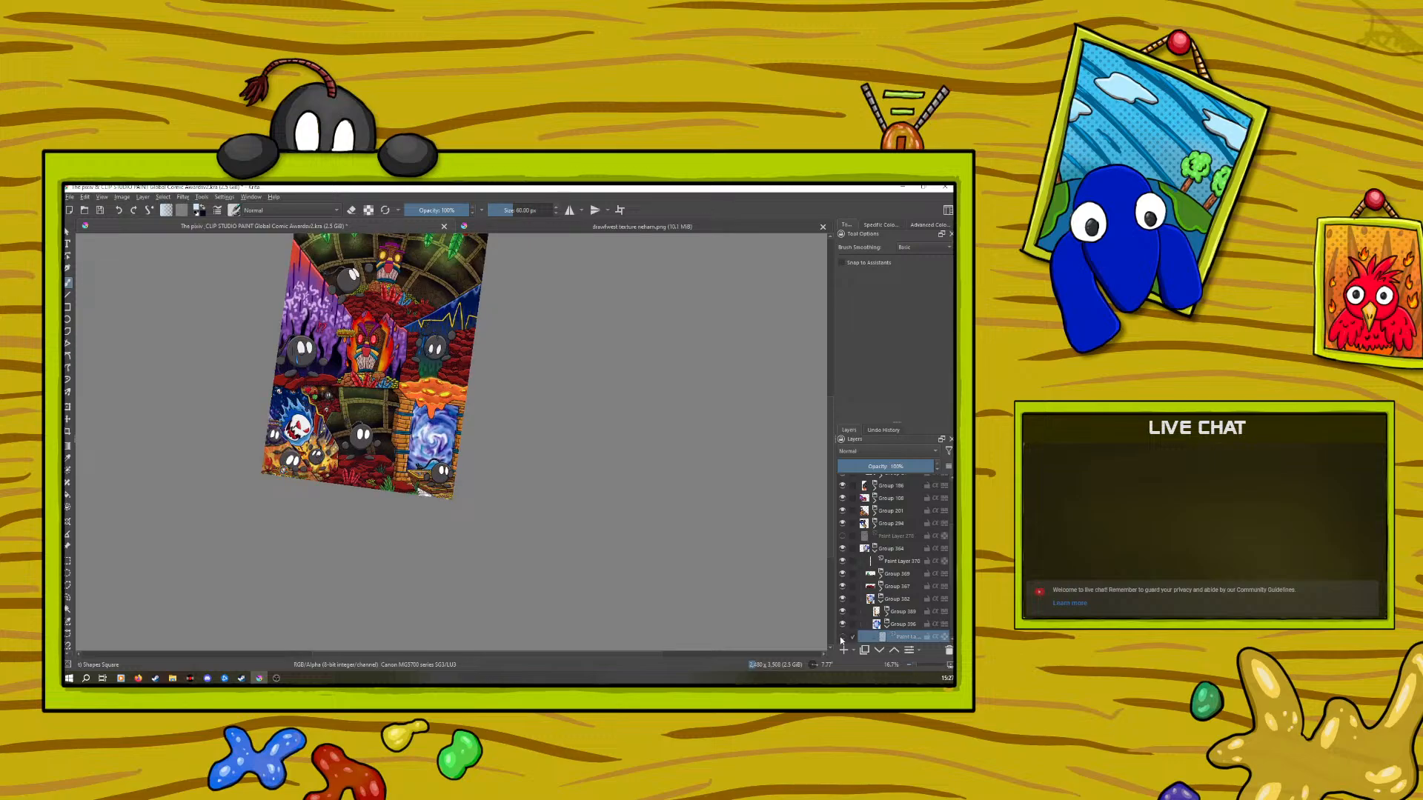
click(949, 652)
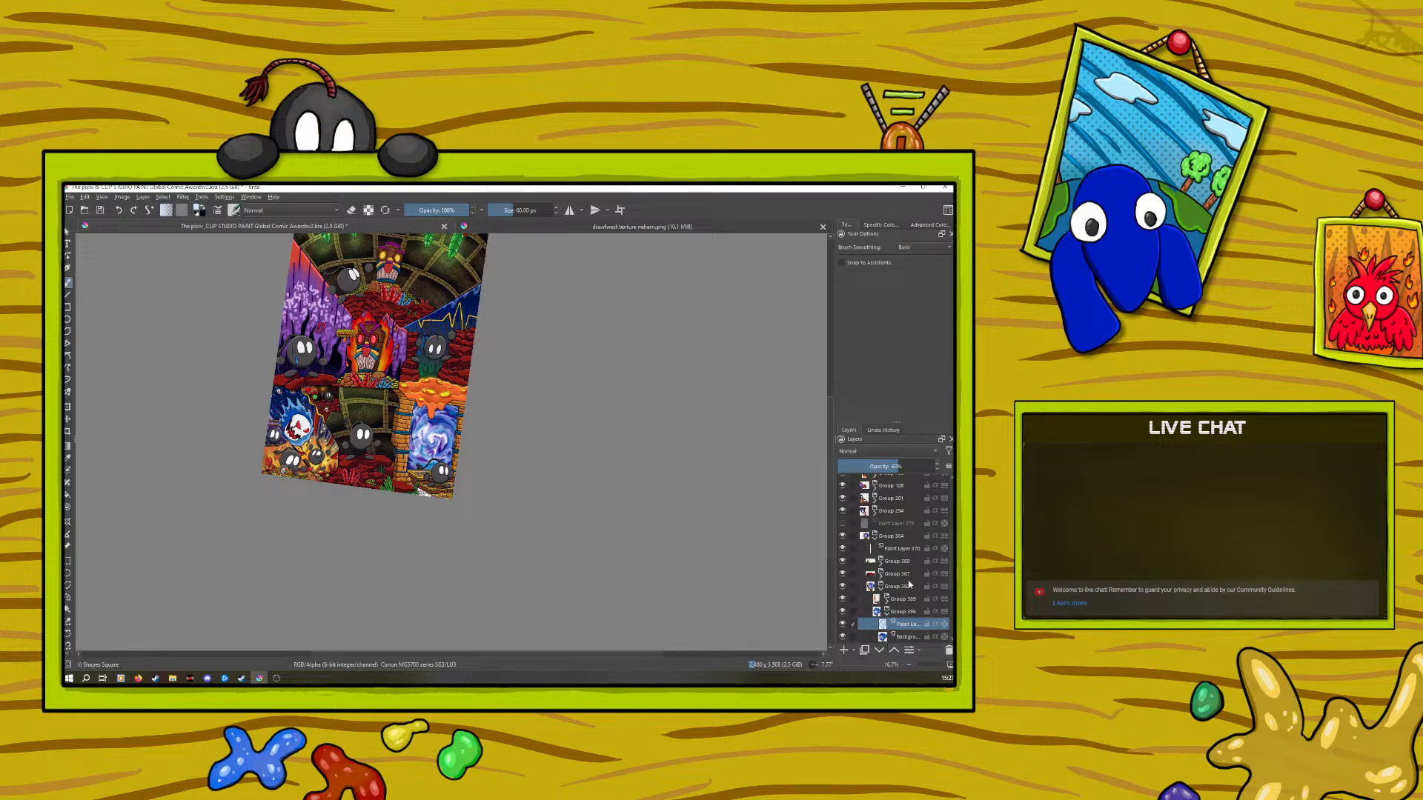
Check the blue spiral texture image again and add a fresh paint layer over the spiral bands
click(495, 231)
click(381, 223)
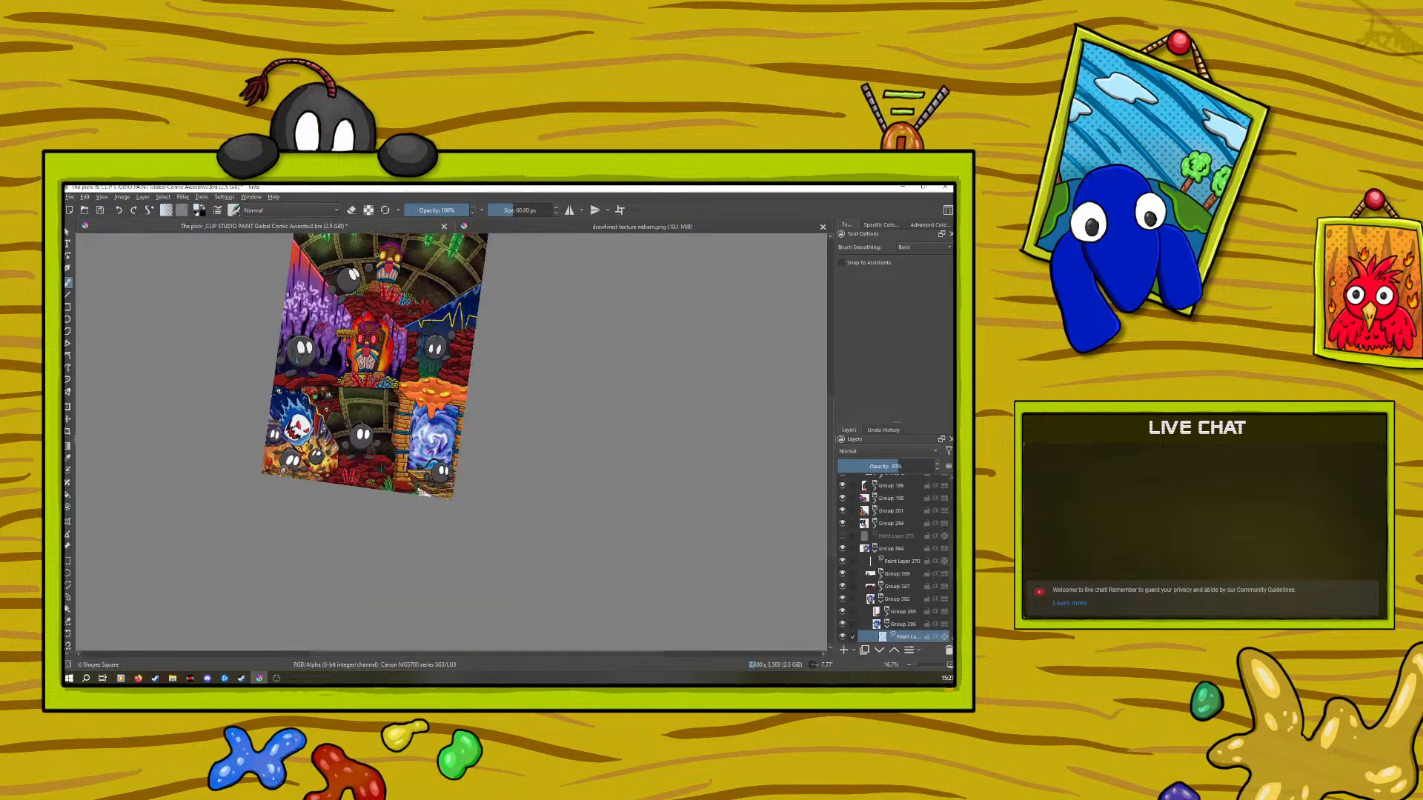
click(844, 650)
scroll(917, 664, up, 4)
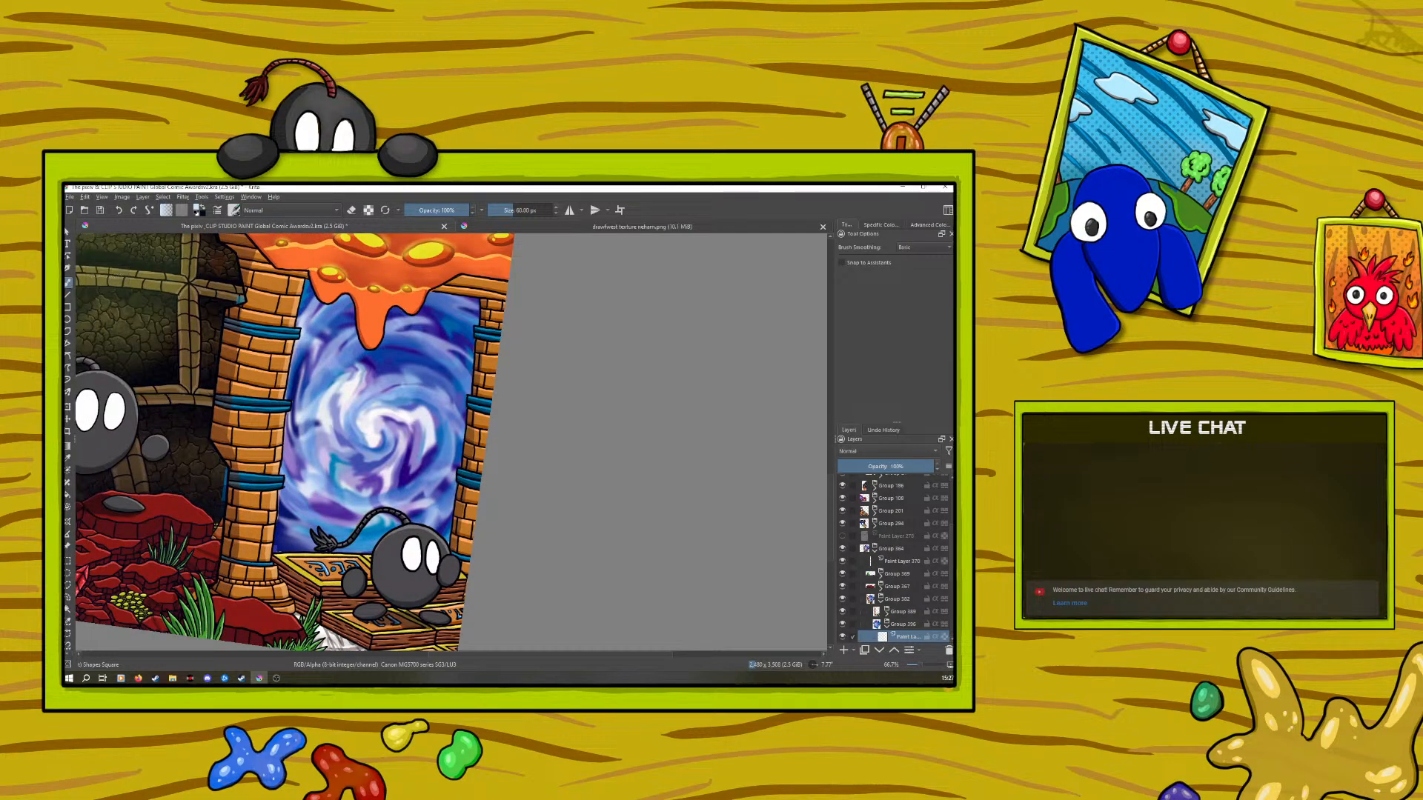
Select the swirl's painted background layer in the doorway group and set the brush colour to dark blue
right_click(207, 526)
click(188, 461)
scroll(944, 558, down, 1)
scroll(944, 558, down, 1)
click(908, 598)
right_click(281, 545)
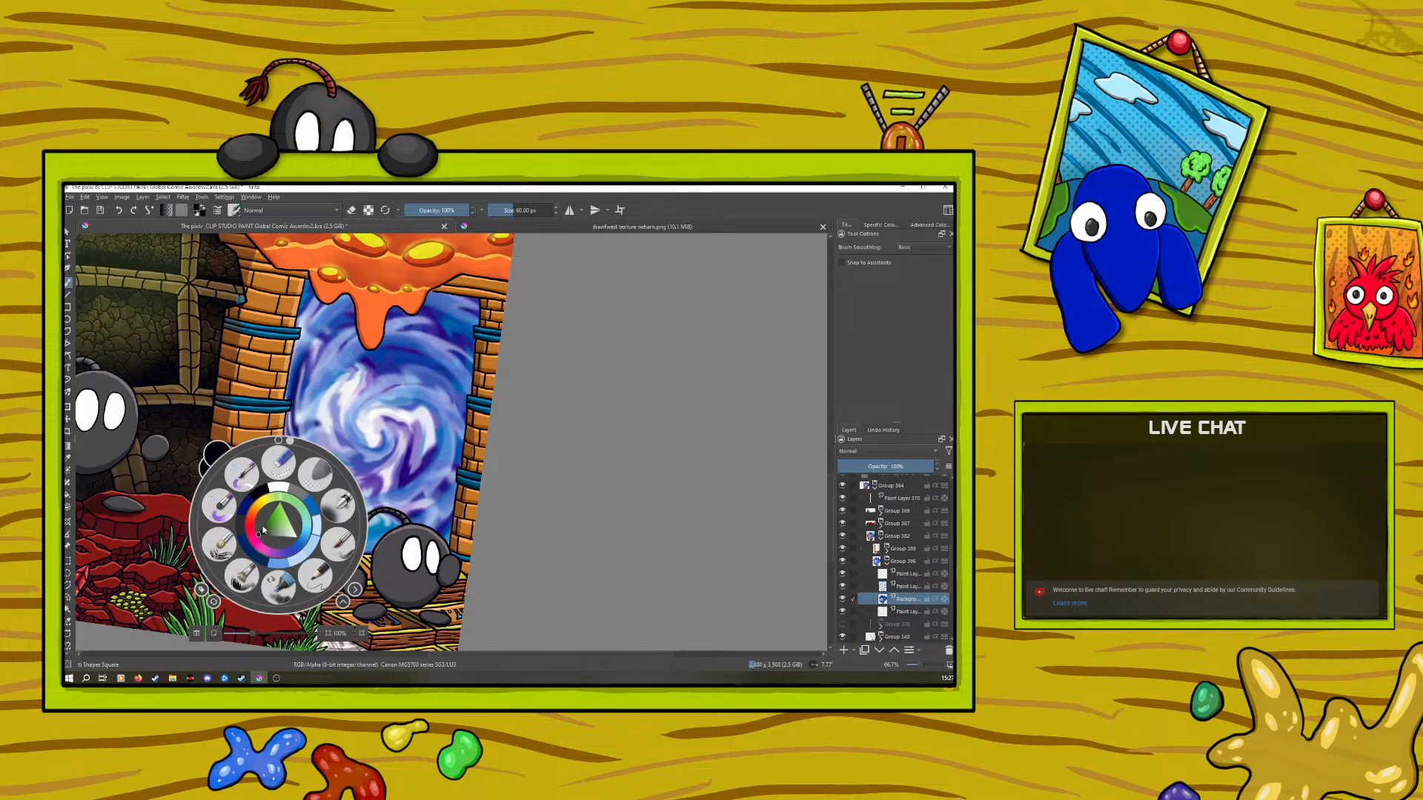
click(287, 553)
drag(288, 524, 282, 530)
right_click(278, 548)
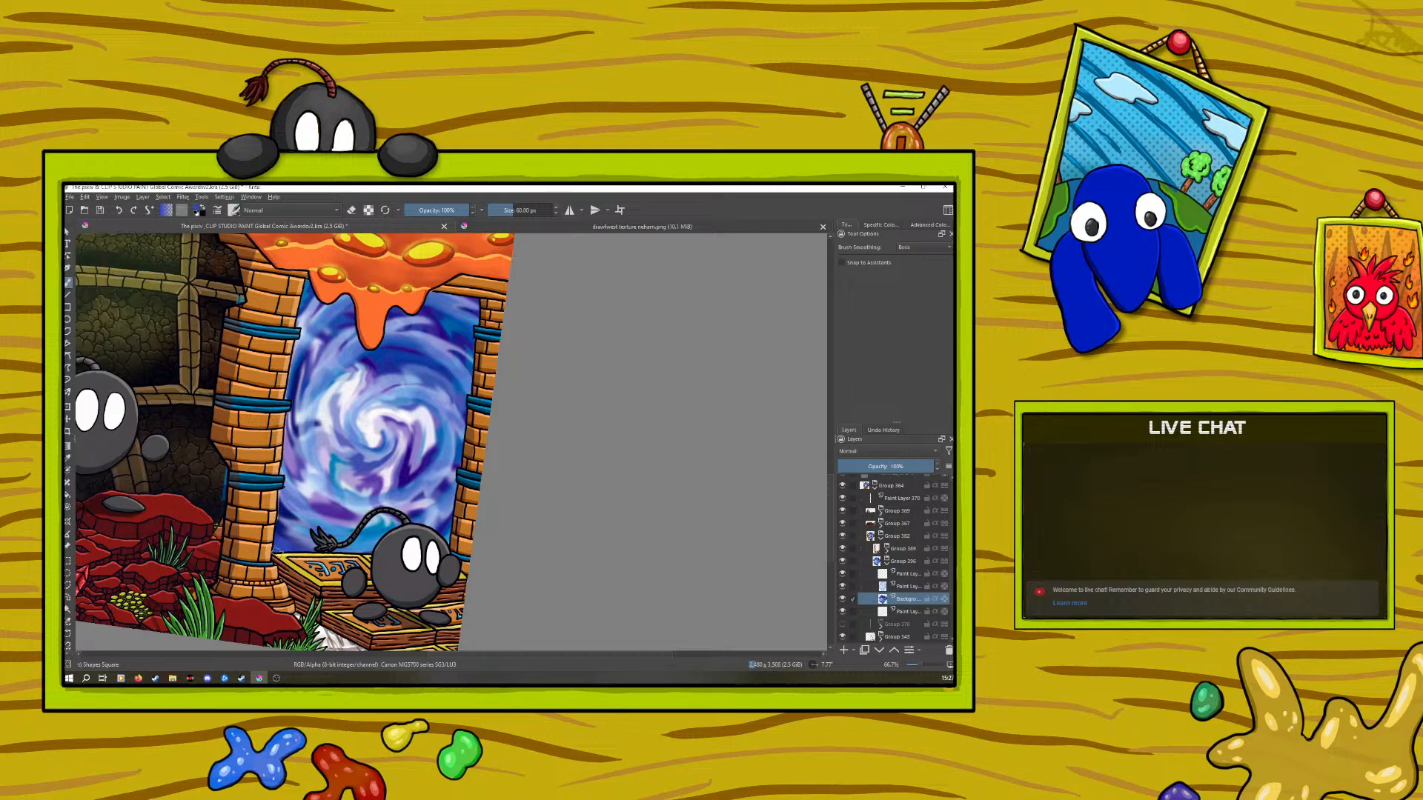
Switch to the Blender Basic brush at 27 px and work a blue tone beside the doorway's left pillar
click(235, 211)
click(337, 339)
right_click(201, 422)
click(293, 502)
drag(920, 667, 920, 666)
right_click(242, 527)
click(241, 539)
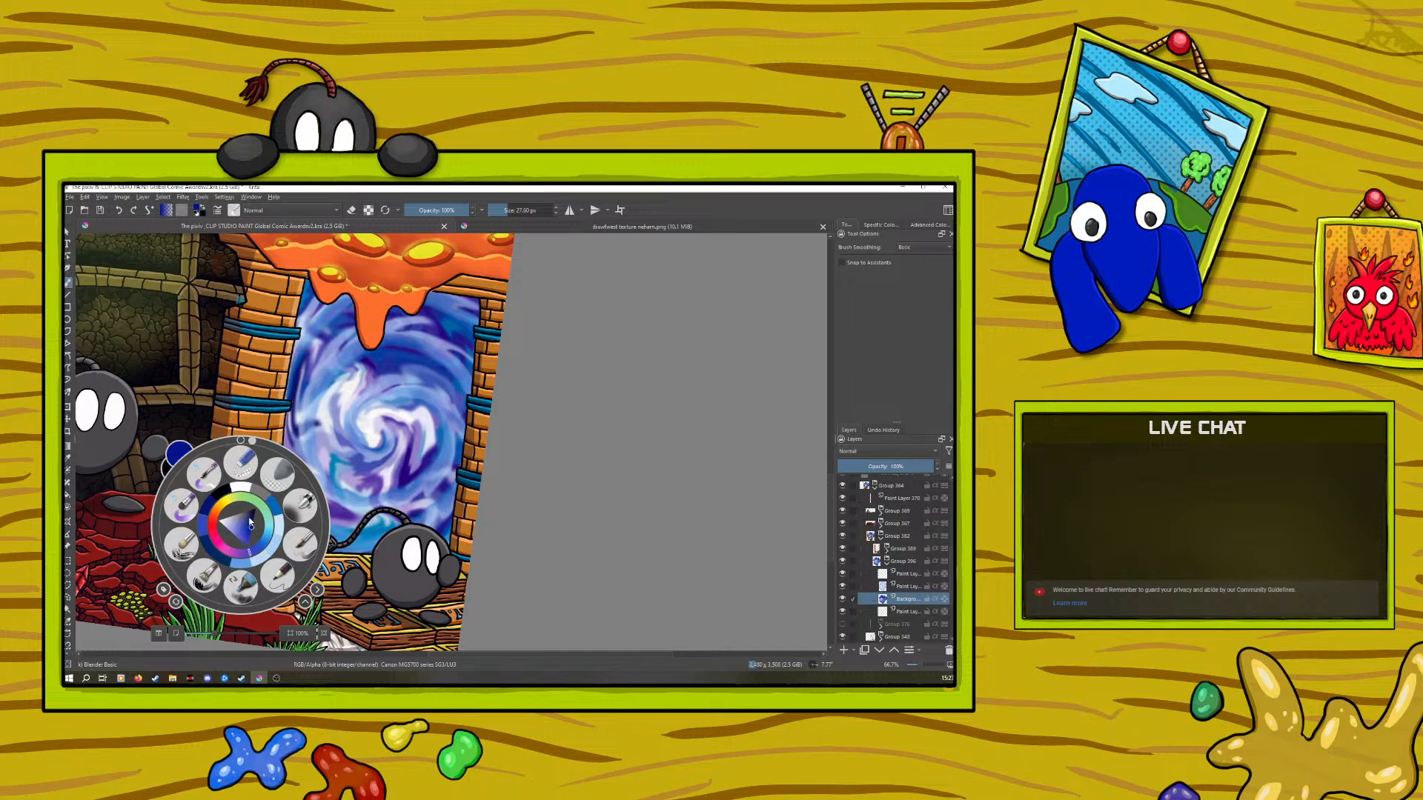
Touch up the swirl's lower edge beside the left pillar in dark blue, using the Ink-3 Gpen brush at 42% opacity
click(194, 273)
click(234, 210)
click(365, 256)
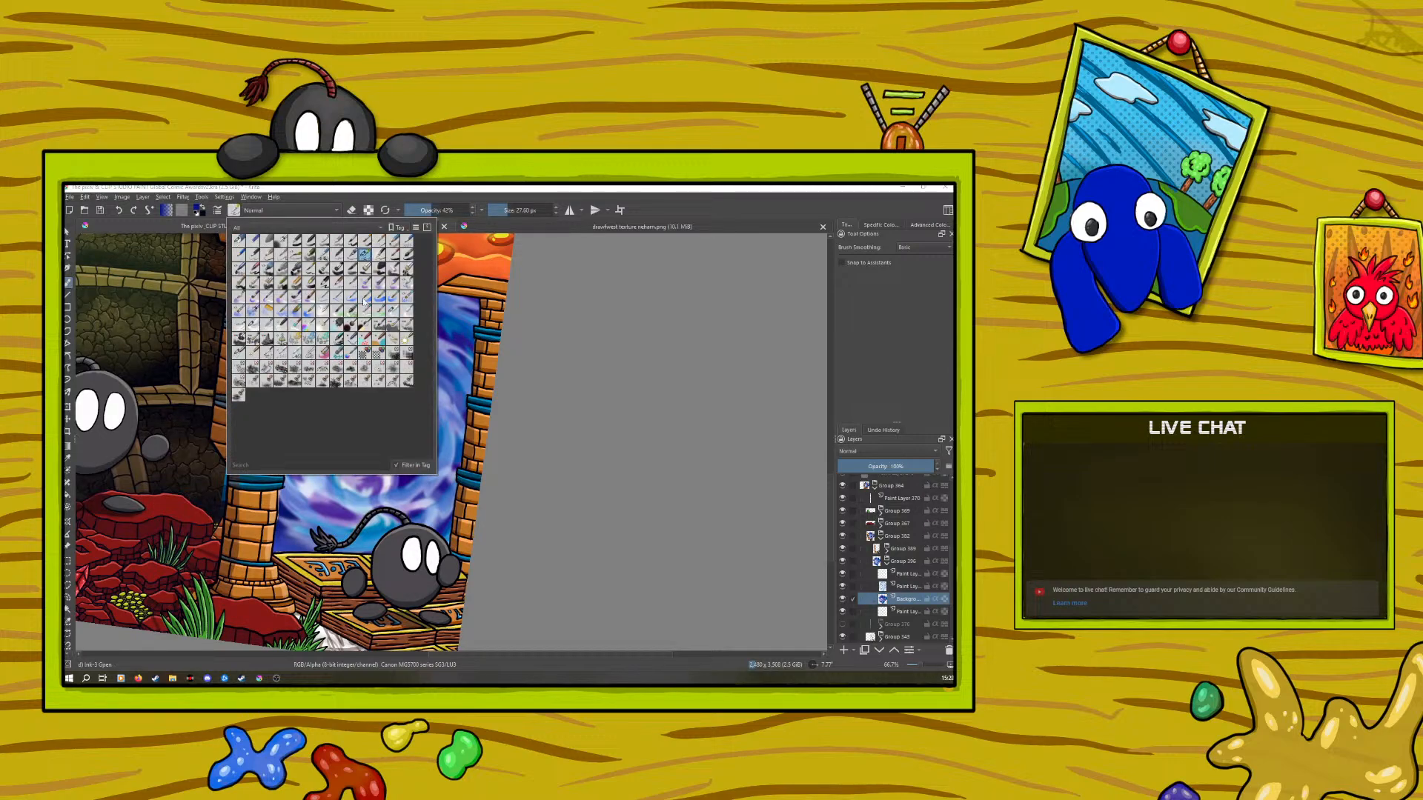
right_click(317, 525)
right_click(283, 548)
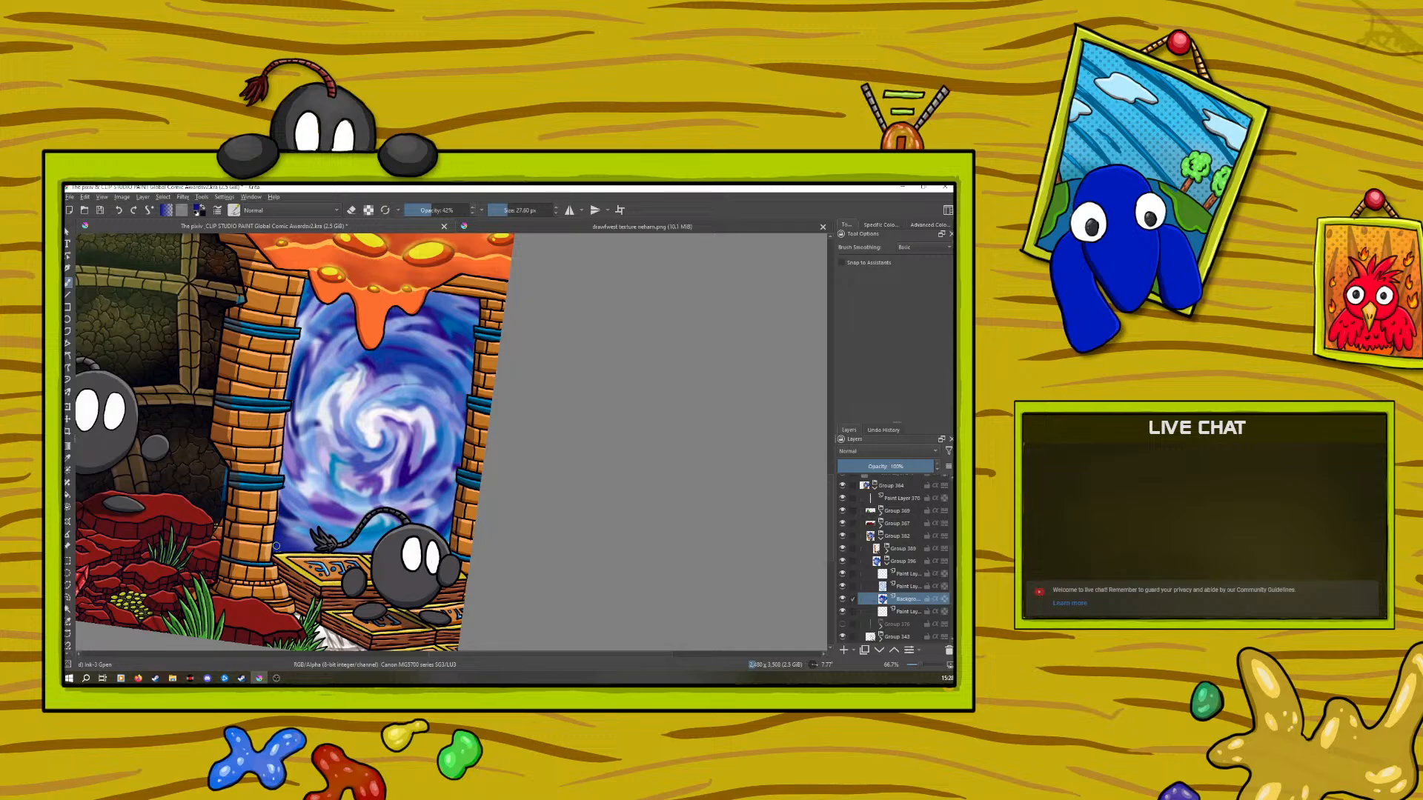
right_click(277, 508)
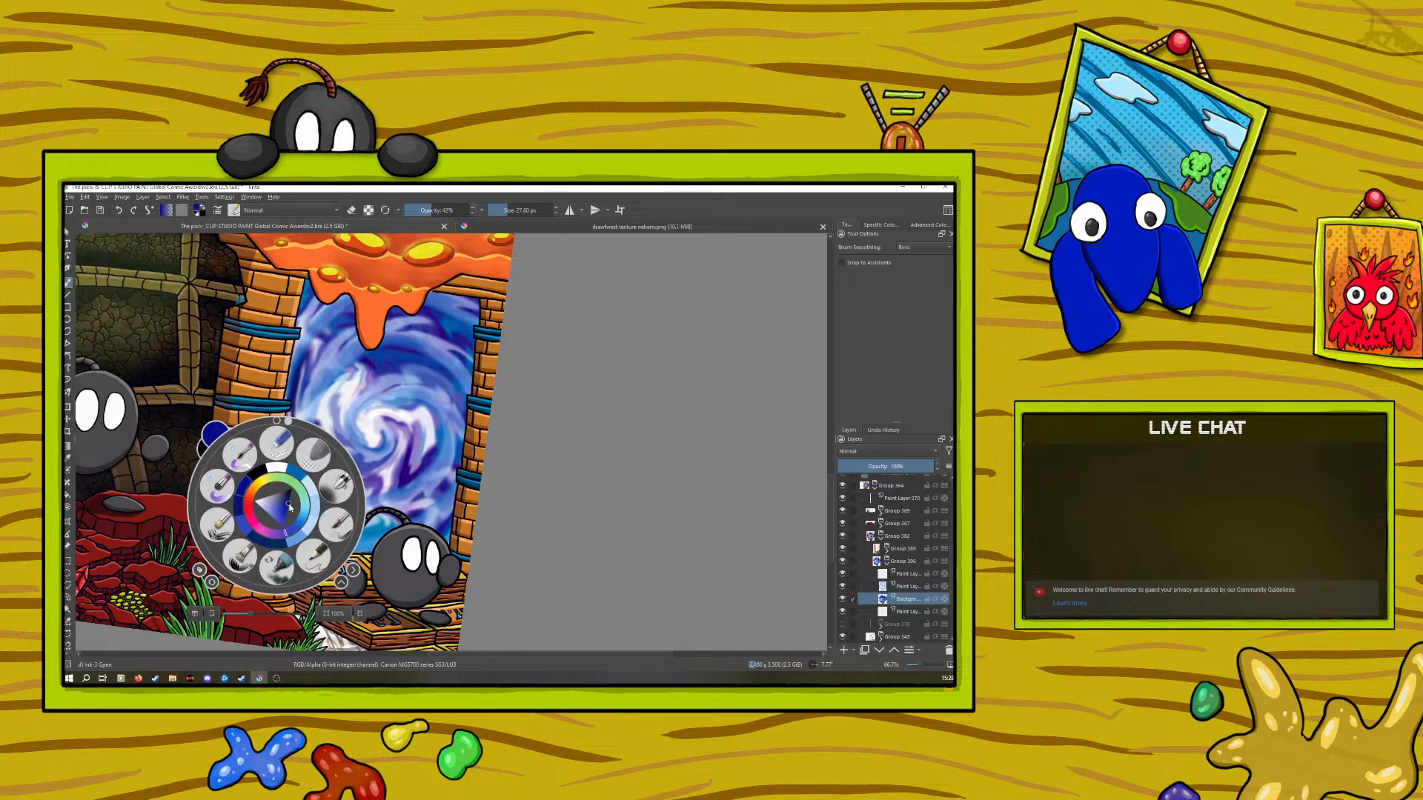
right_click(281, 527)
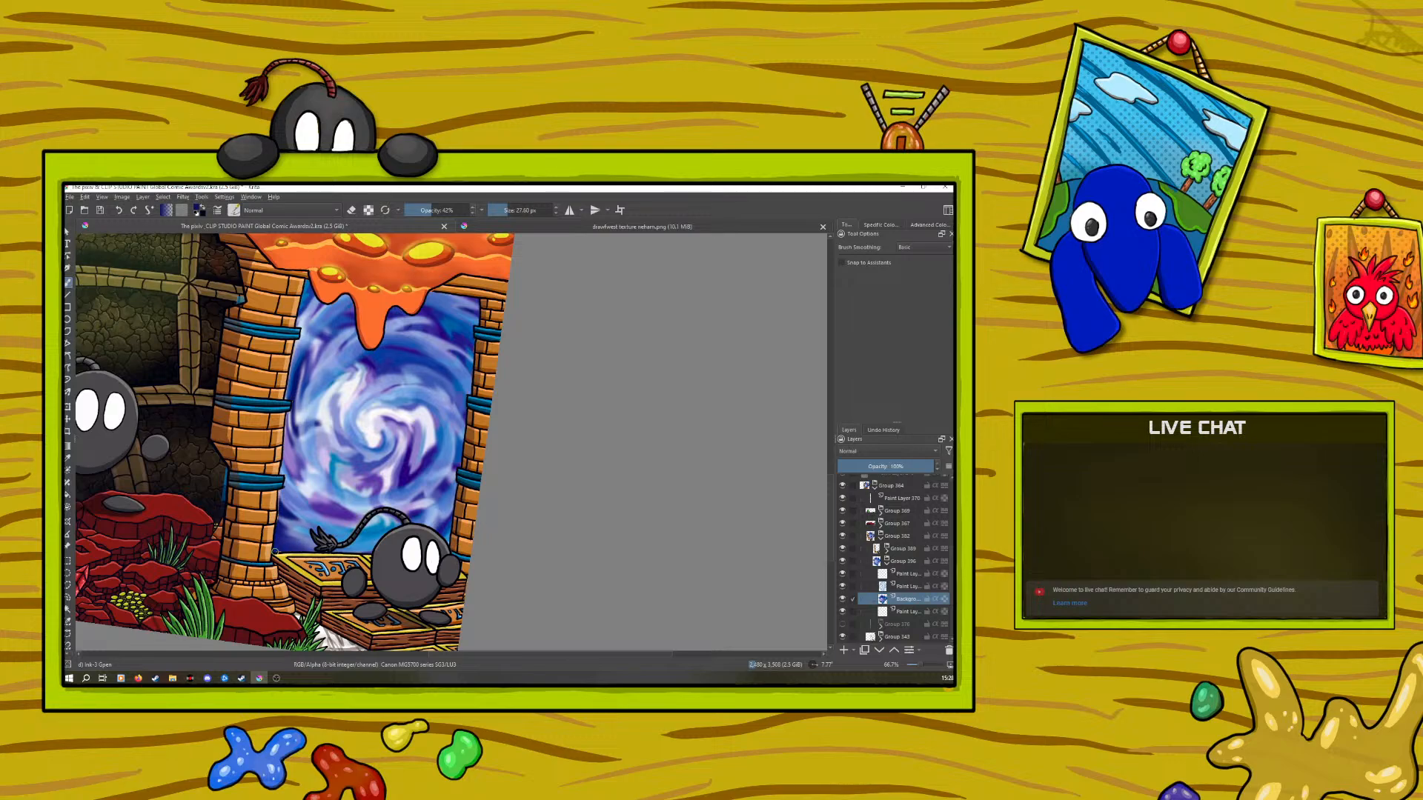
Blend the retouched swirl edge with the Blender Basic brush at 100% opacity and check the surrounding panels
click(234, 210)
click(392, 307)
click(314, 678)
drag(922, 666, 919, 665)
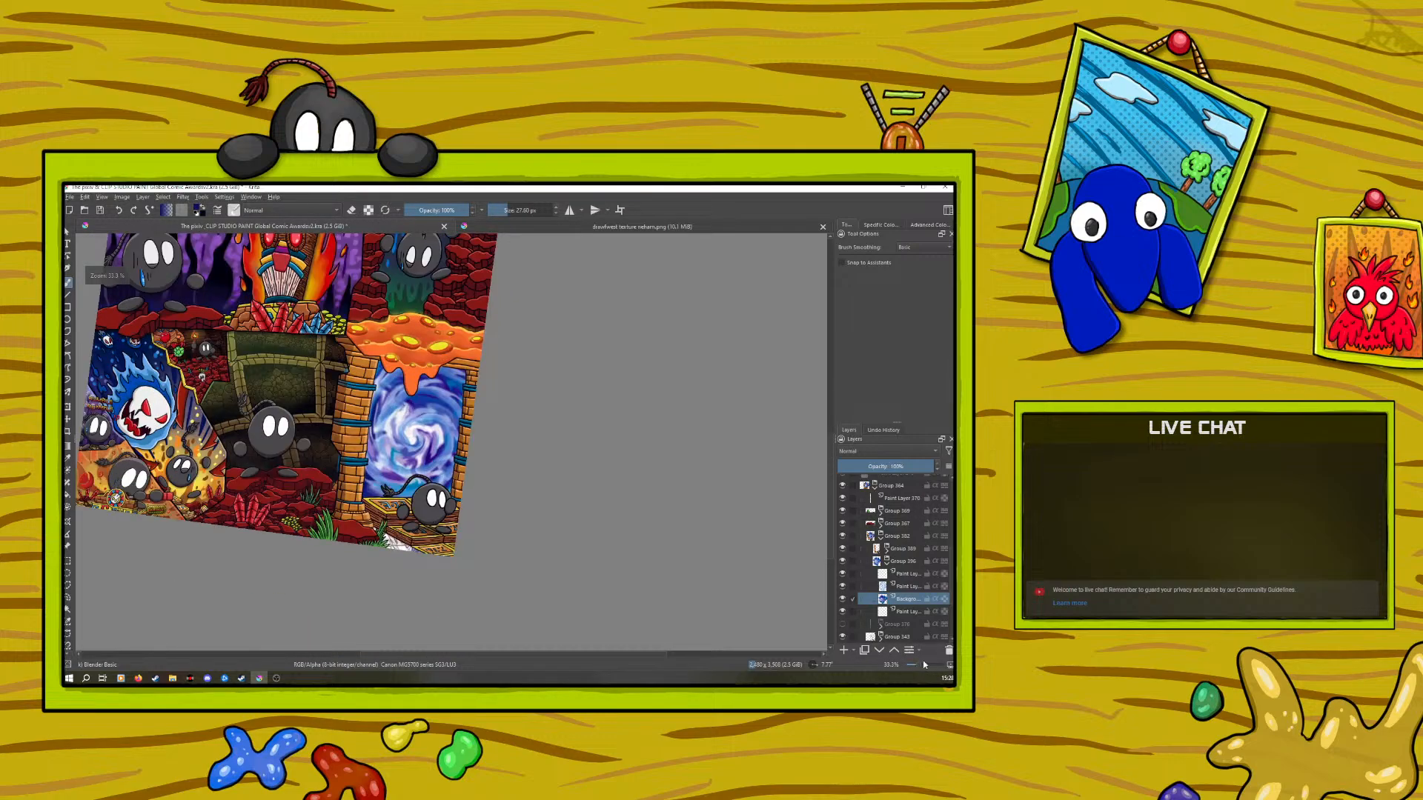
Clean up the base colour layer in the wooden platform's group with the Ink-3 Gpen brush in eraser mode at 27 px
click(886, 561)
click(887, 548)
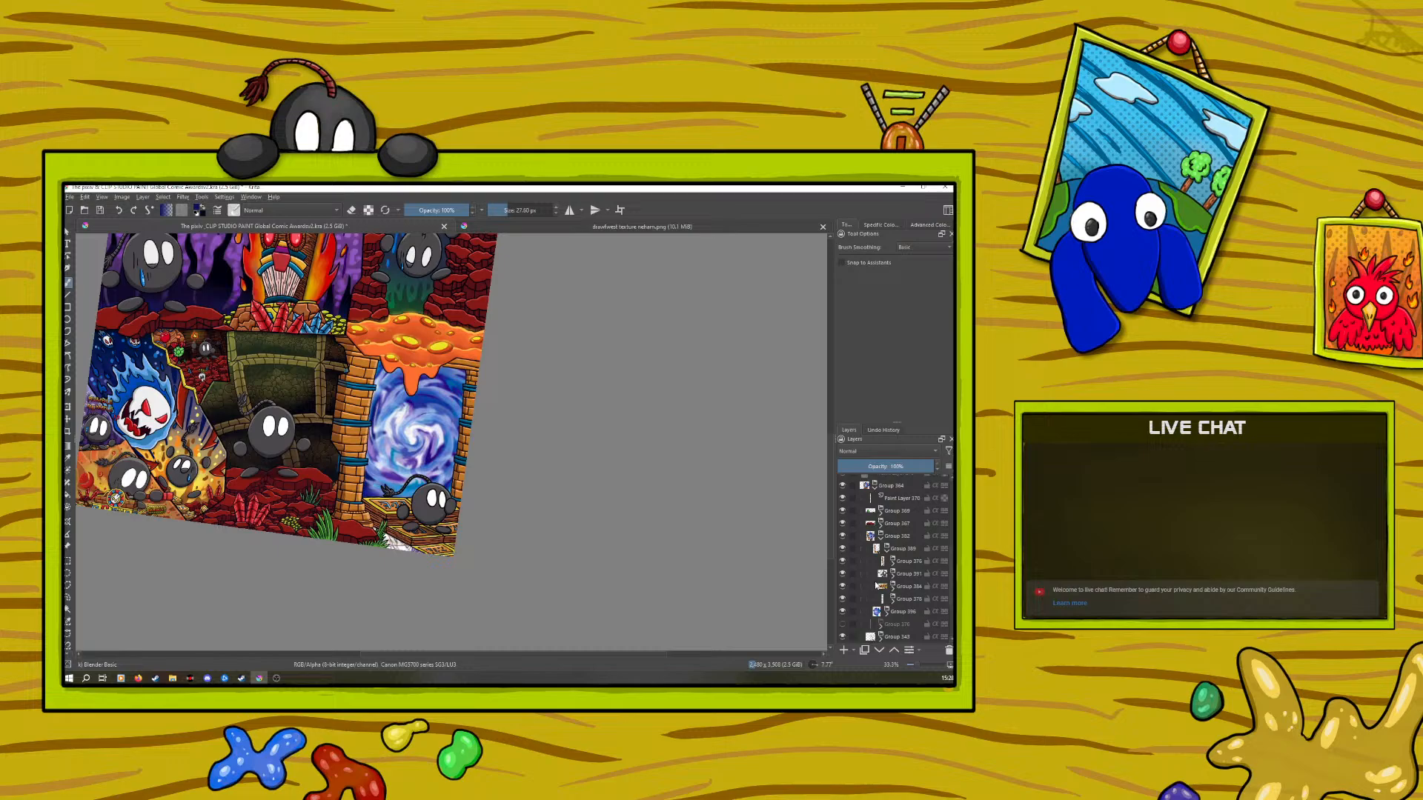
click(910, 589)
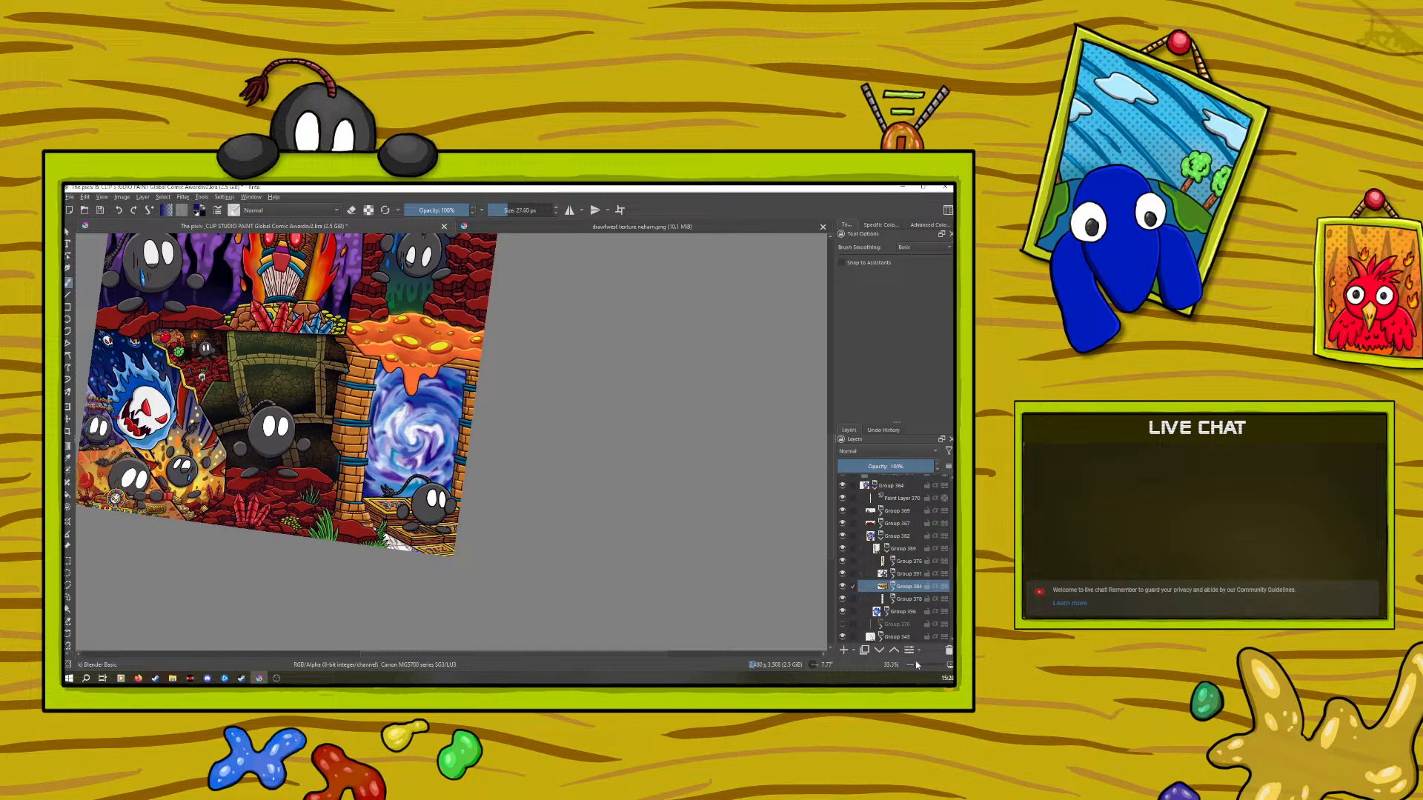
drag(916, 665, 922, 664)
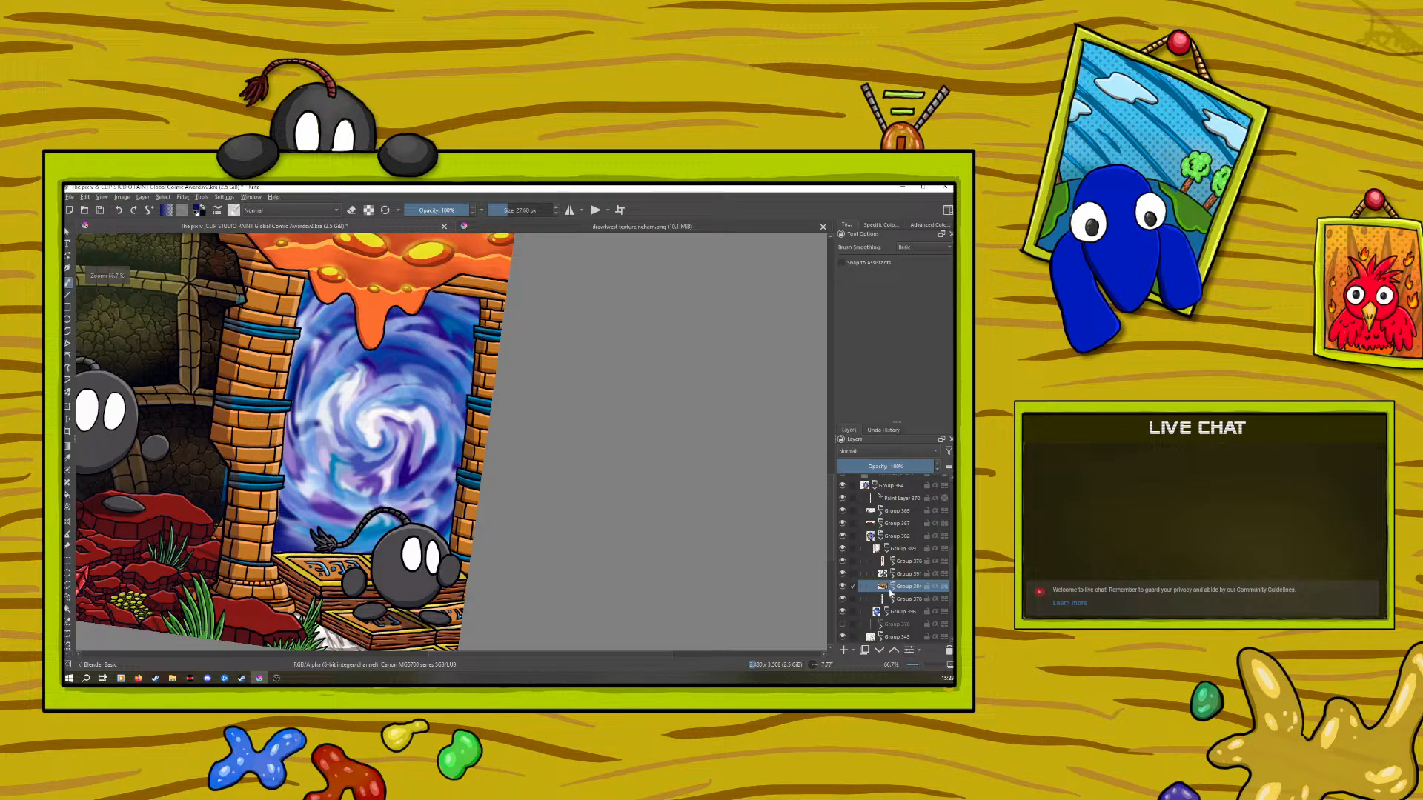
click(893, 586)
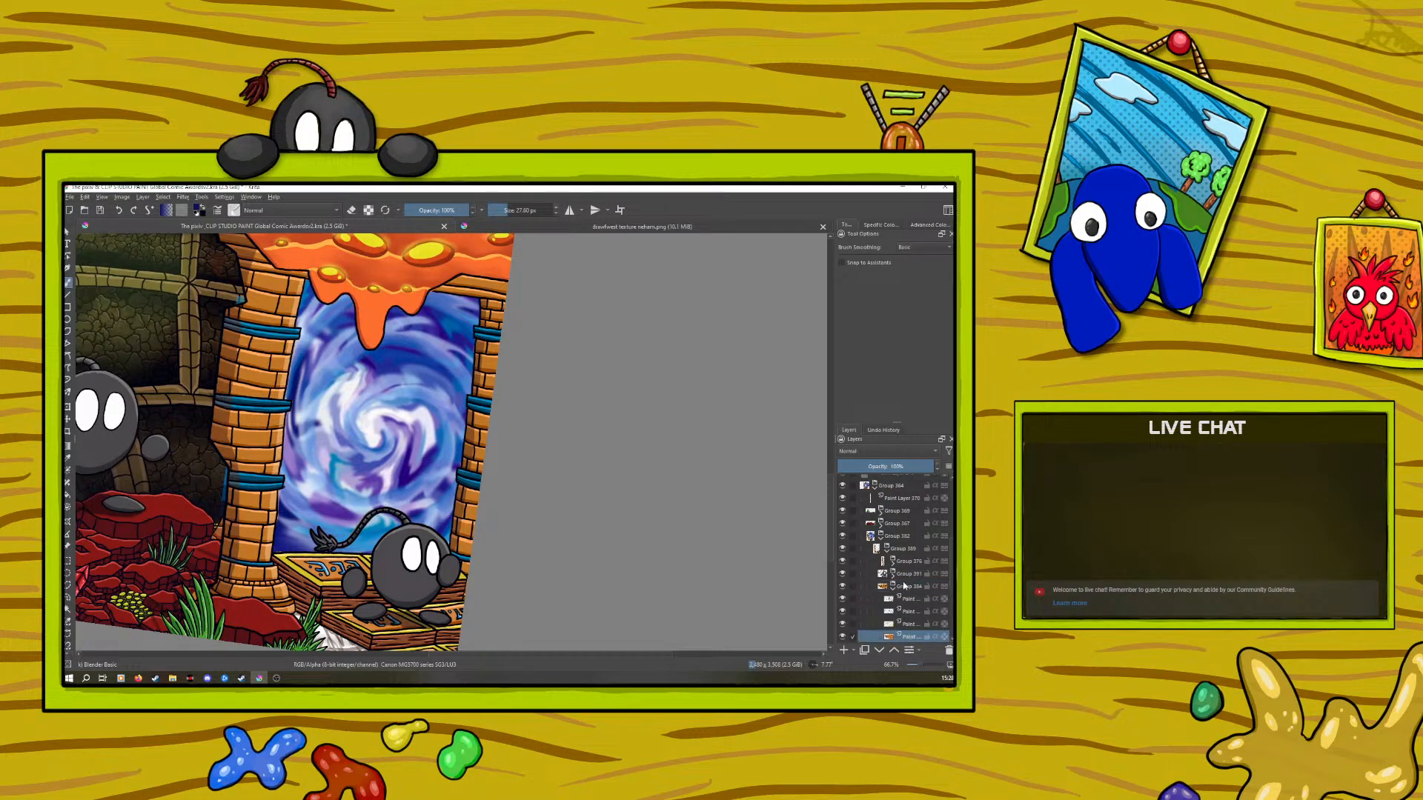
click(237, 211)
click(392, 310)
click(491, 211)
drag(918, 663, 923, 664)
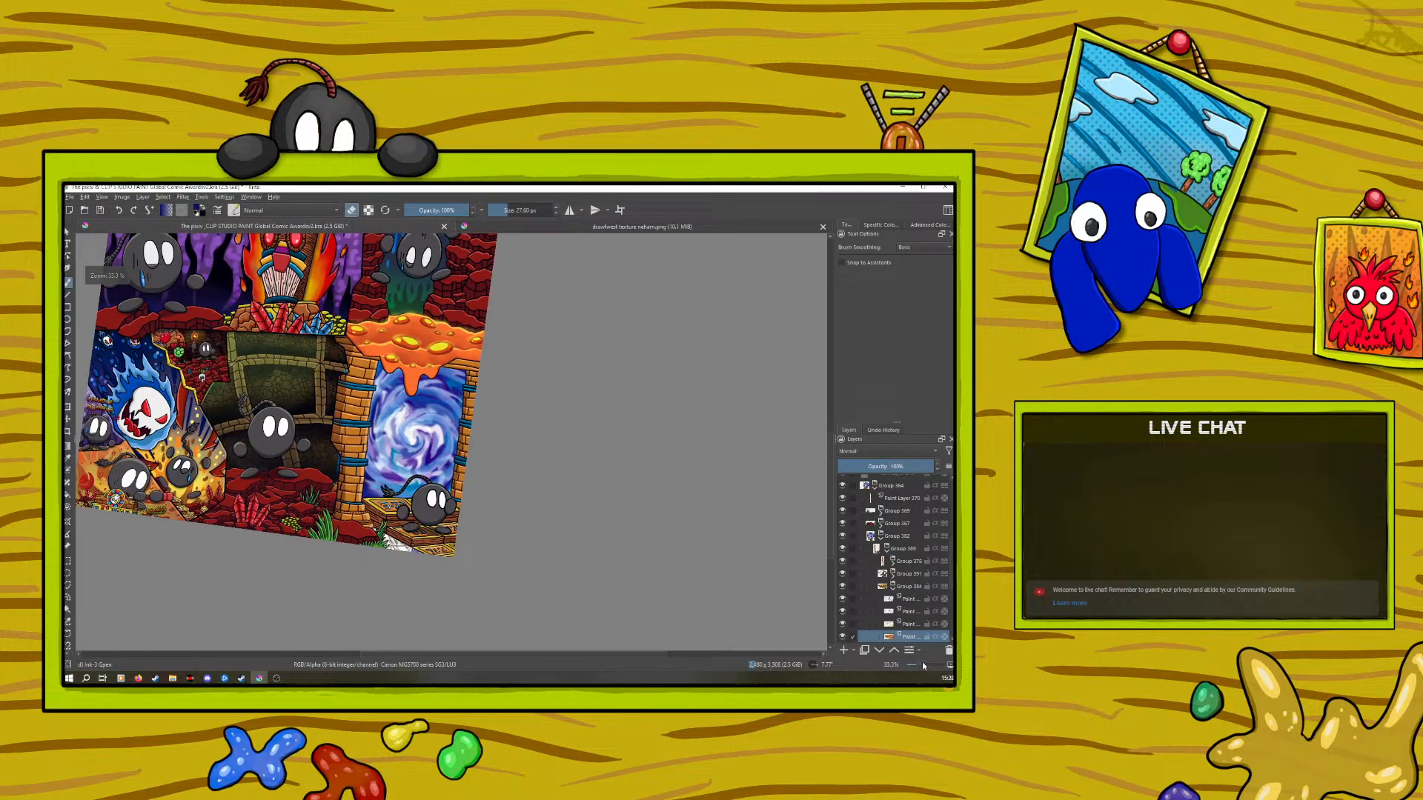
Add a paint layer to the platform's group, move it below the base colour layer, and set the brush colour to black
click(901, 606)
click(845, 650)
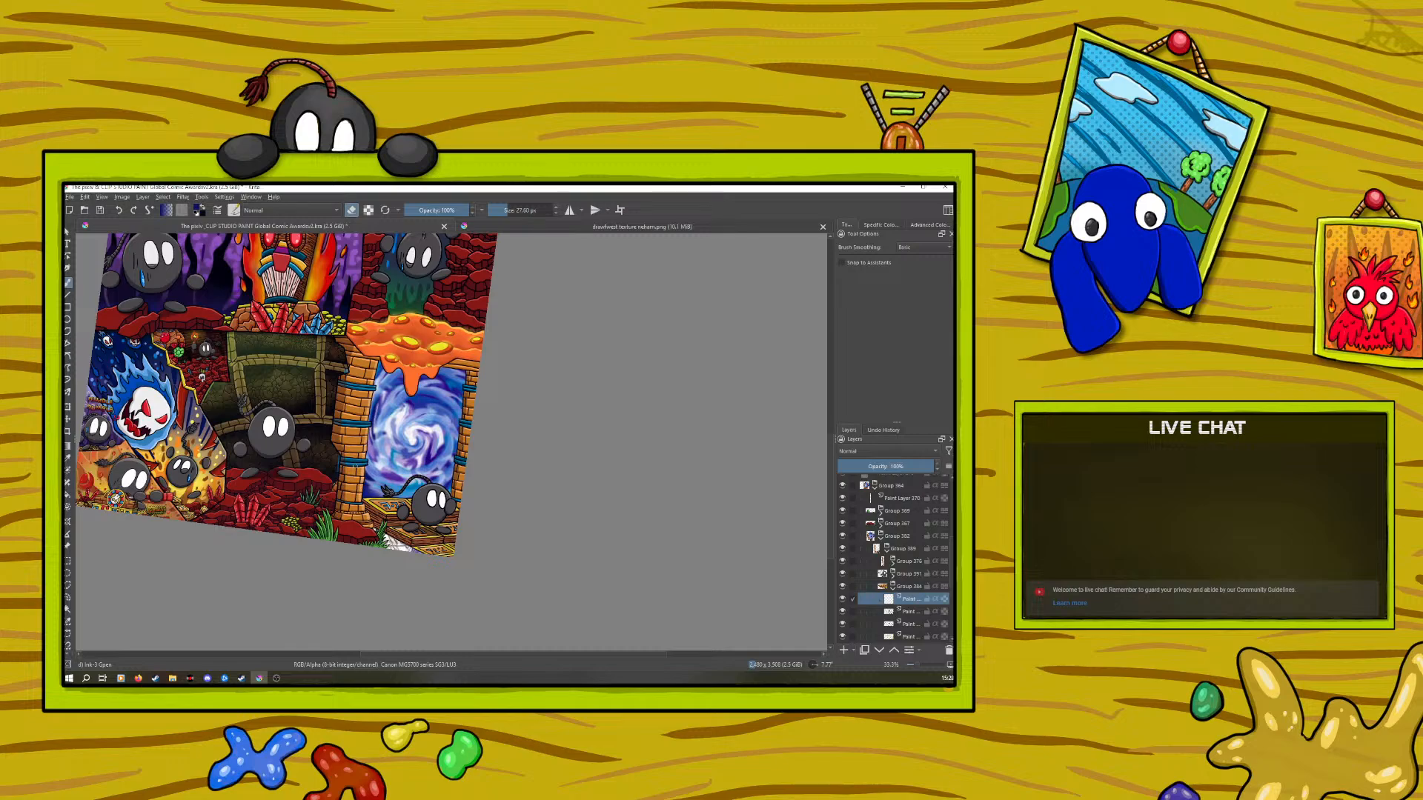
right_click(354, 493)
click(365, 495)
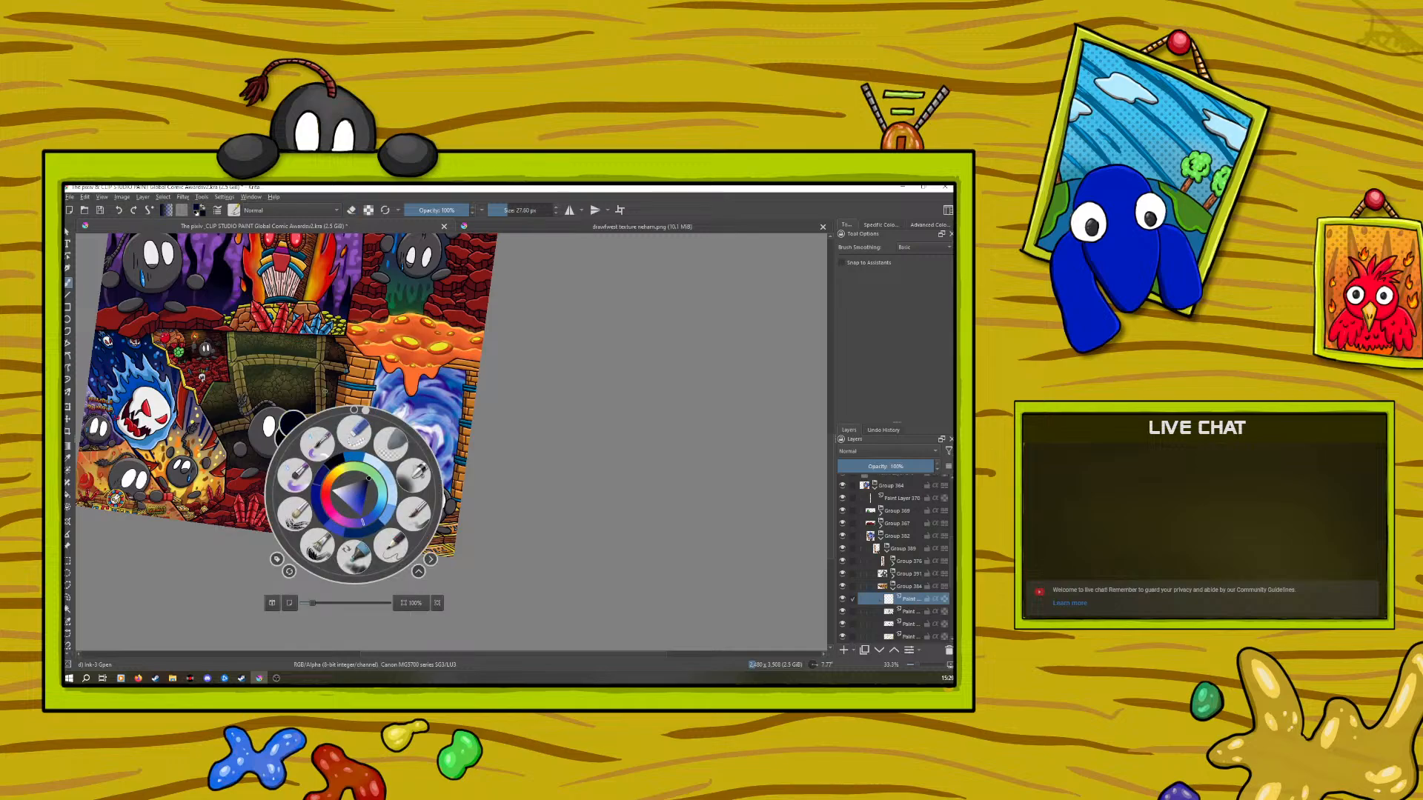
right_click(365, 495)
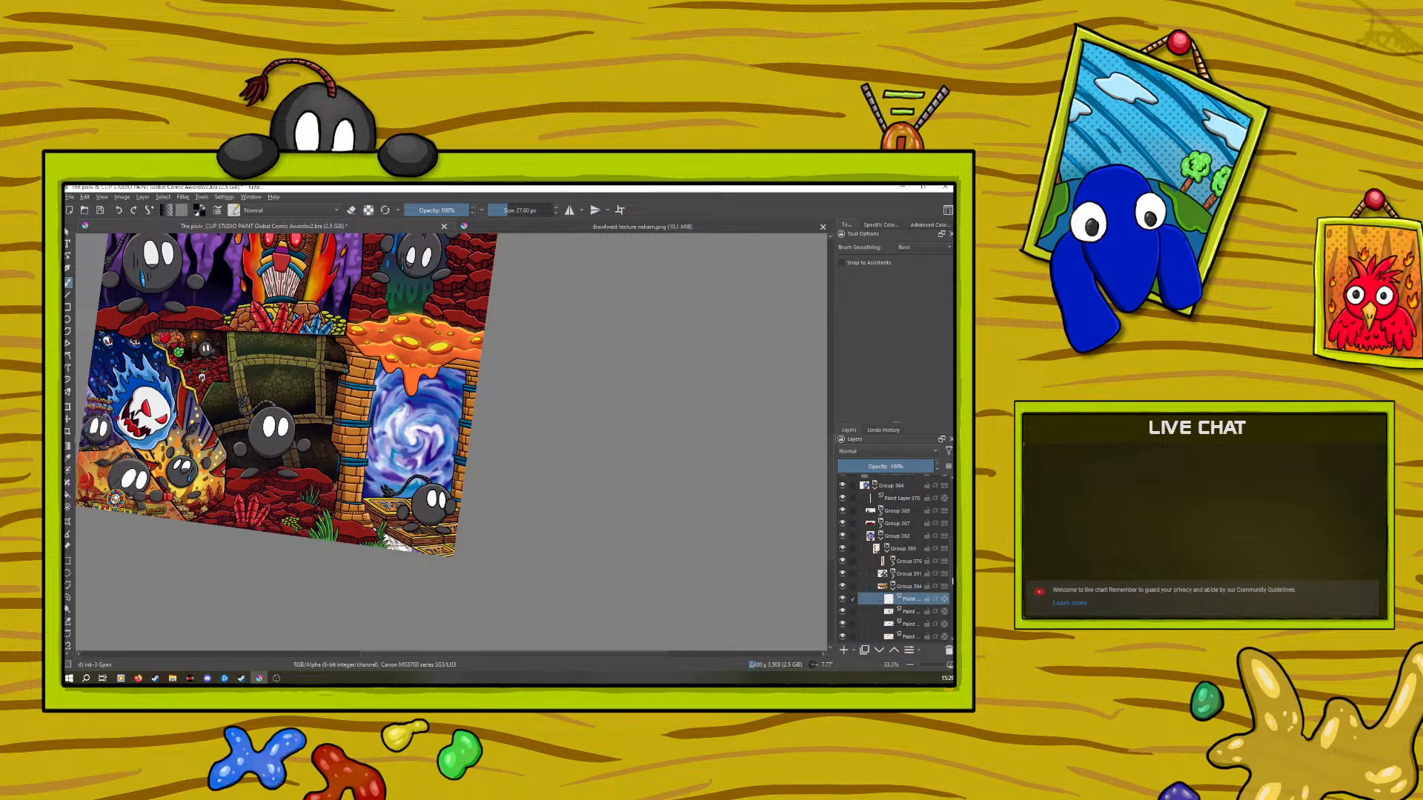
scroll(896, 564, down, 2)
click(879, 649)
click(878, 650)
click(879, 650)
click(879, 650)
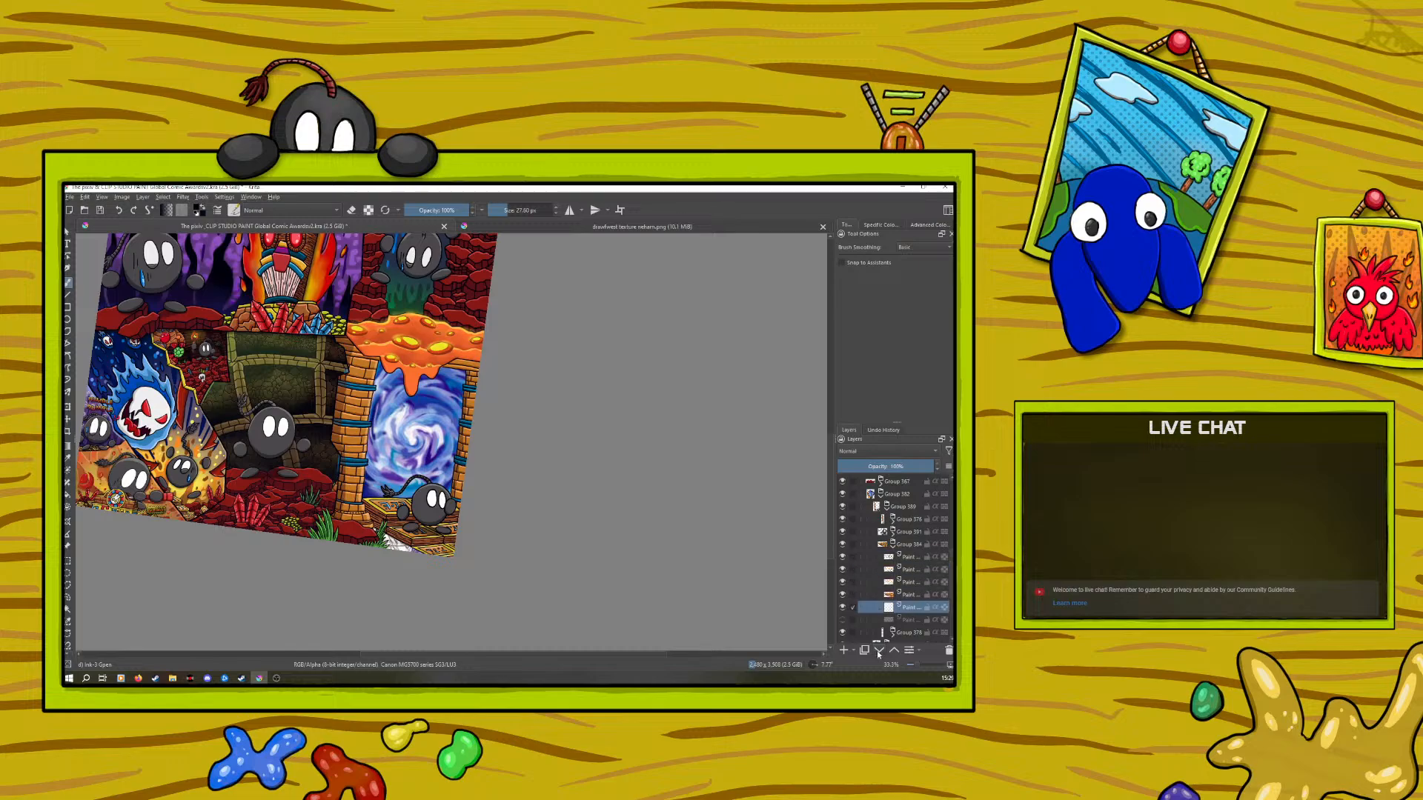
Compare the doorway swirl with the blue spiral texture image and save the comic page
click(916, 666)
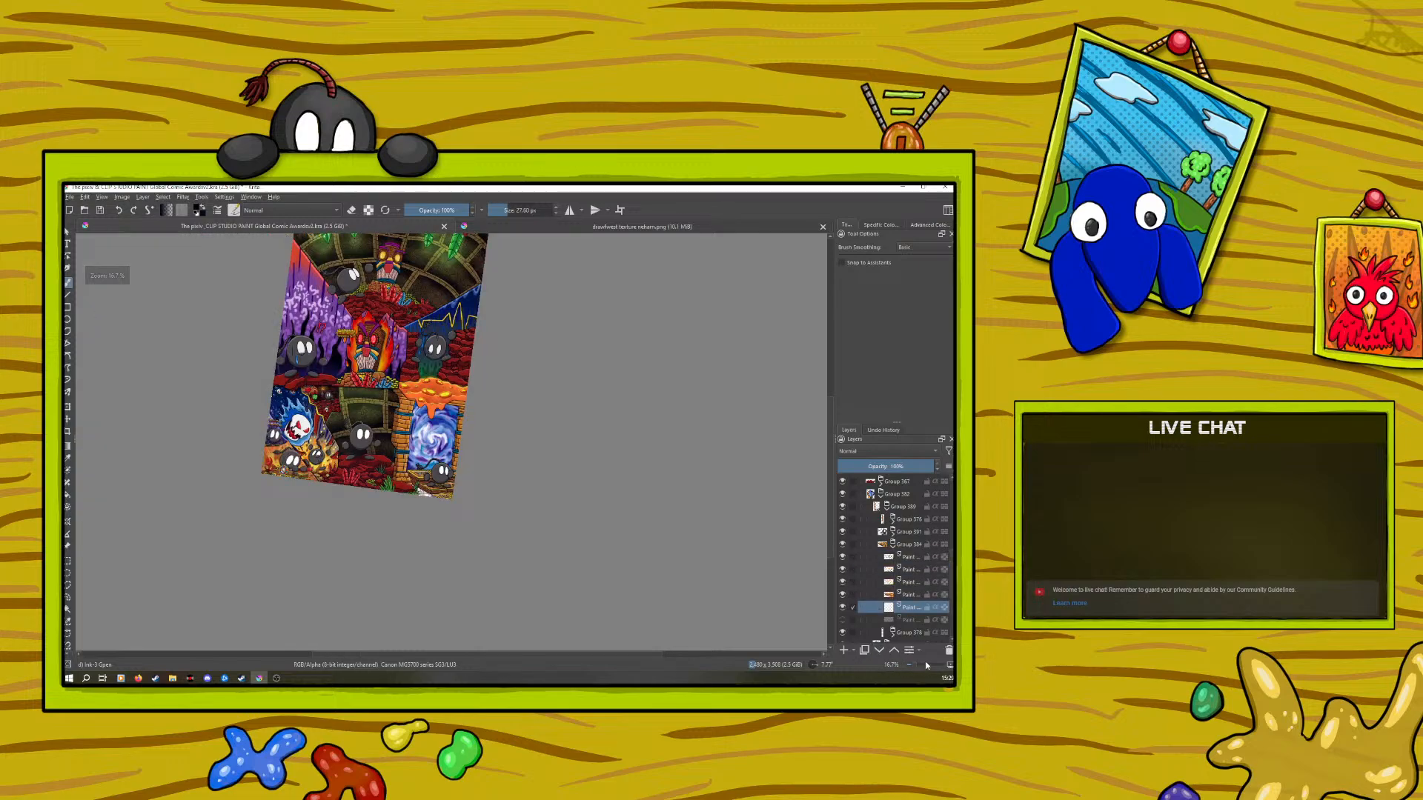
drag(920, 665, 928, 661)
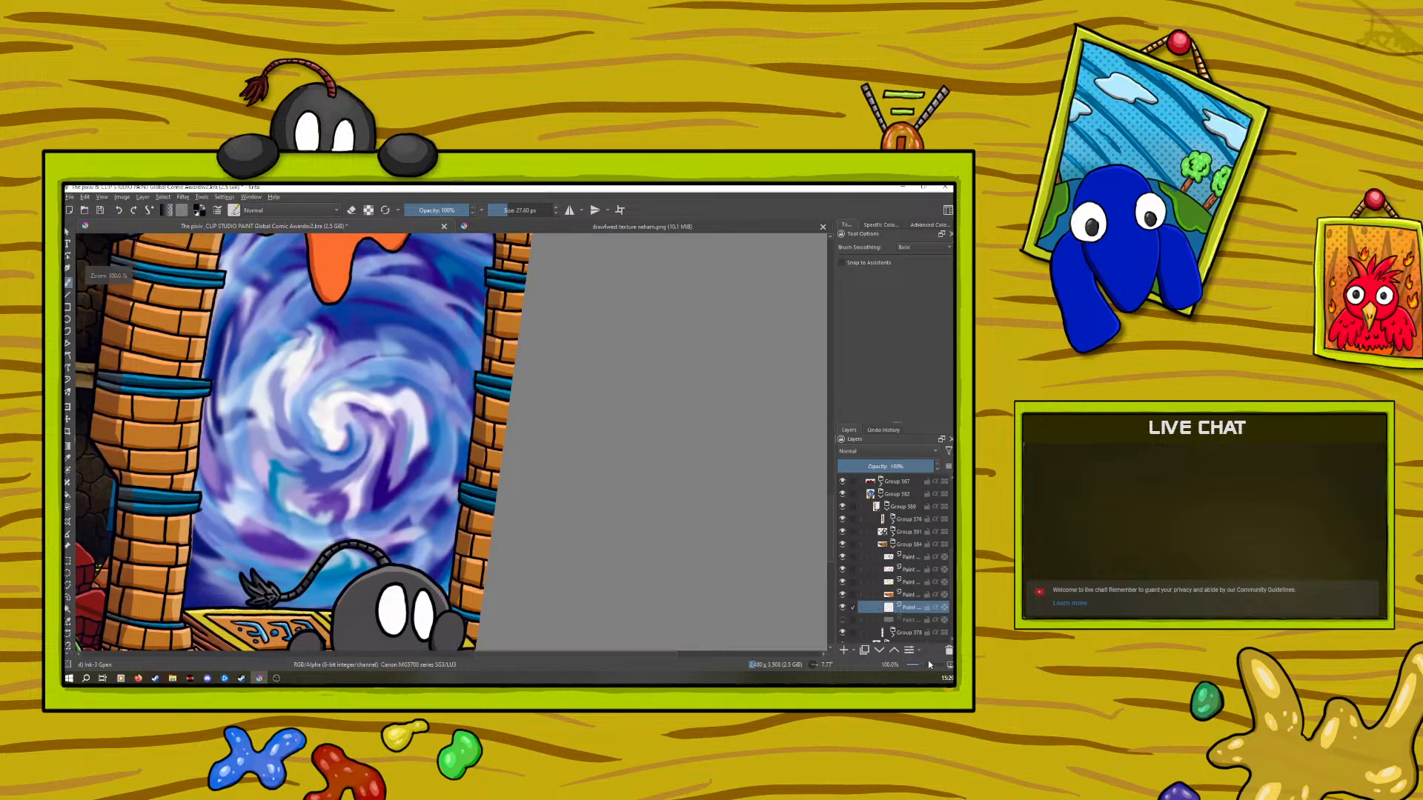
click(642, 226)
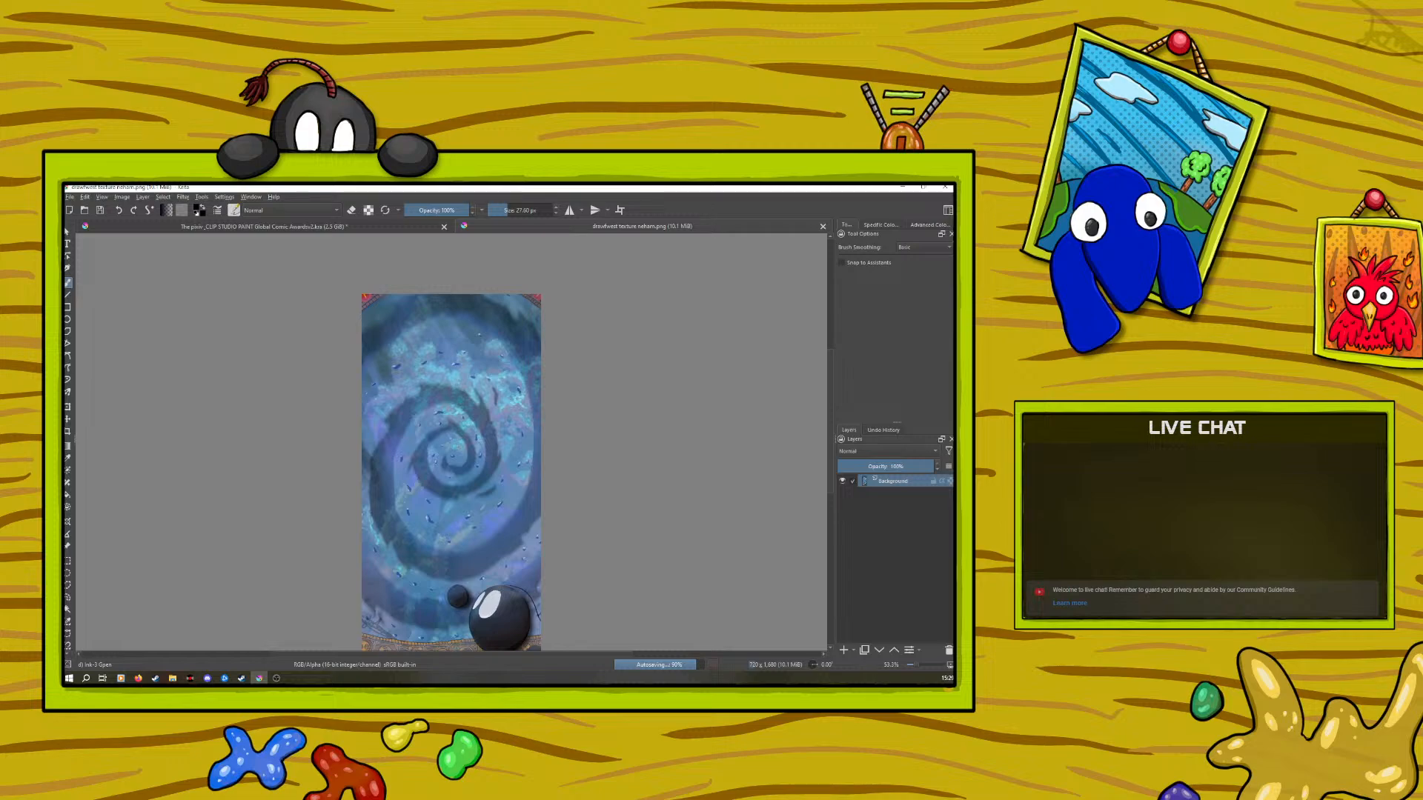
click(228, 227)
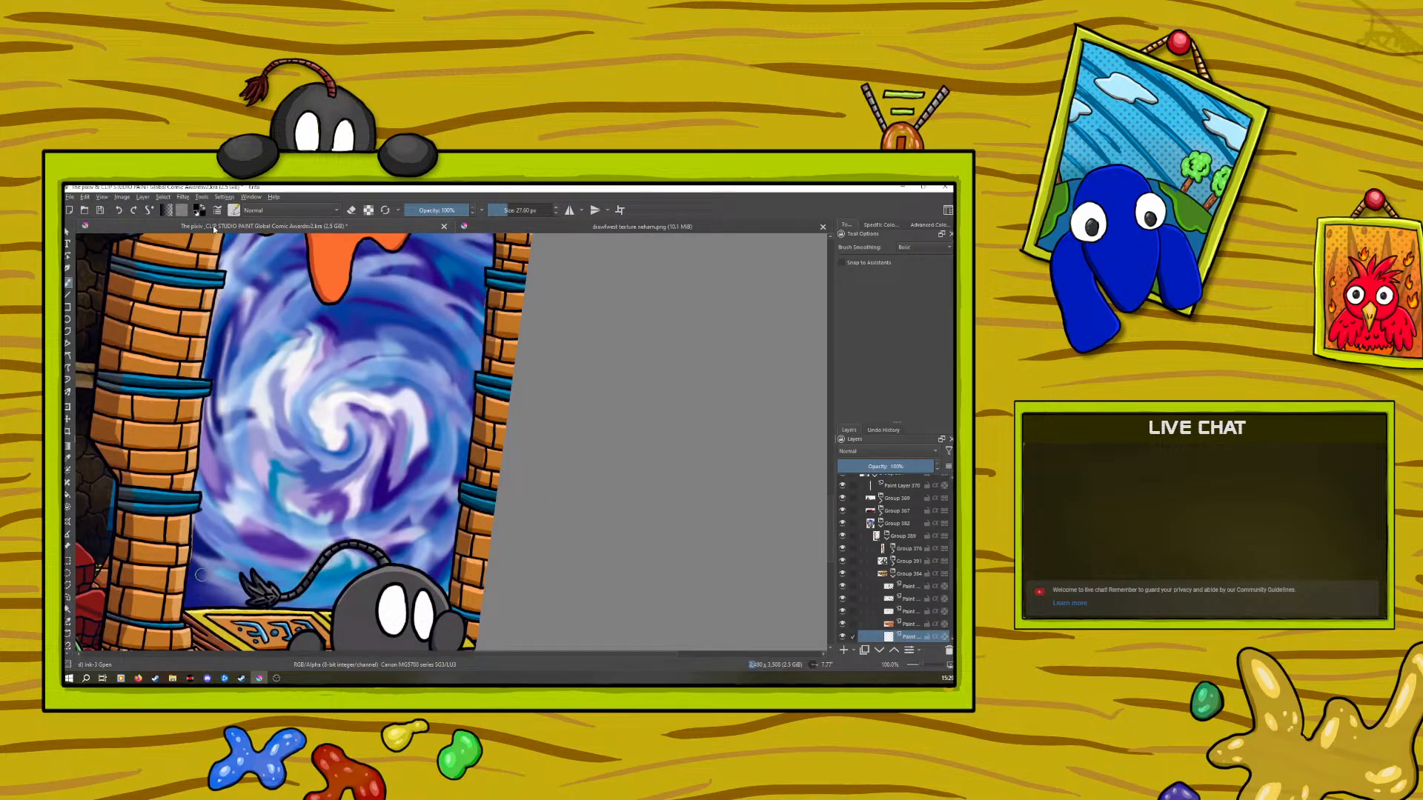
click(99, 212)
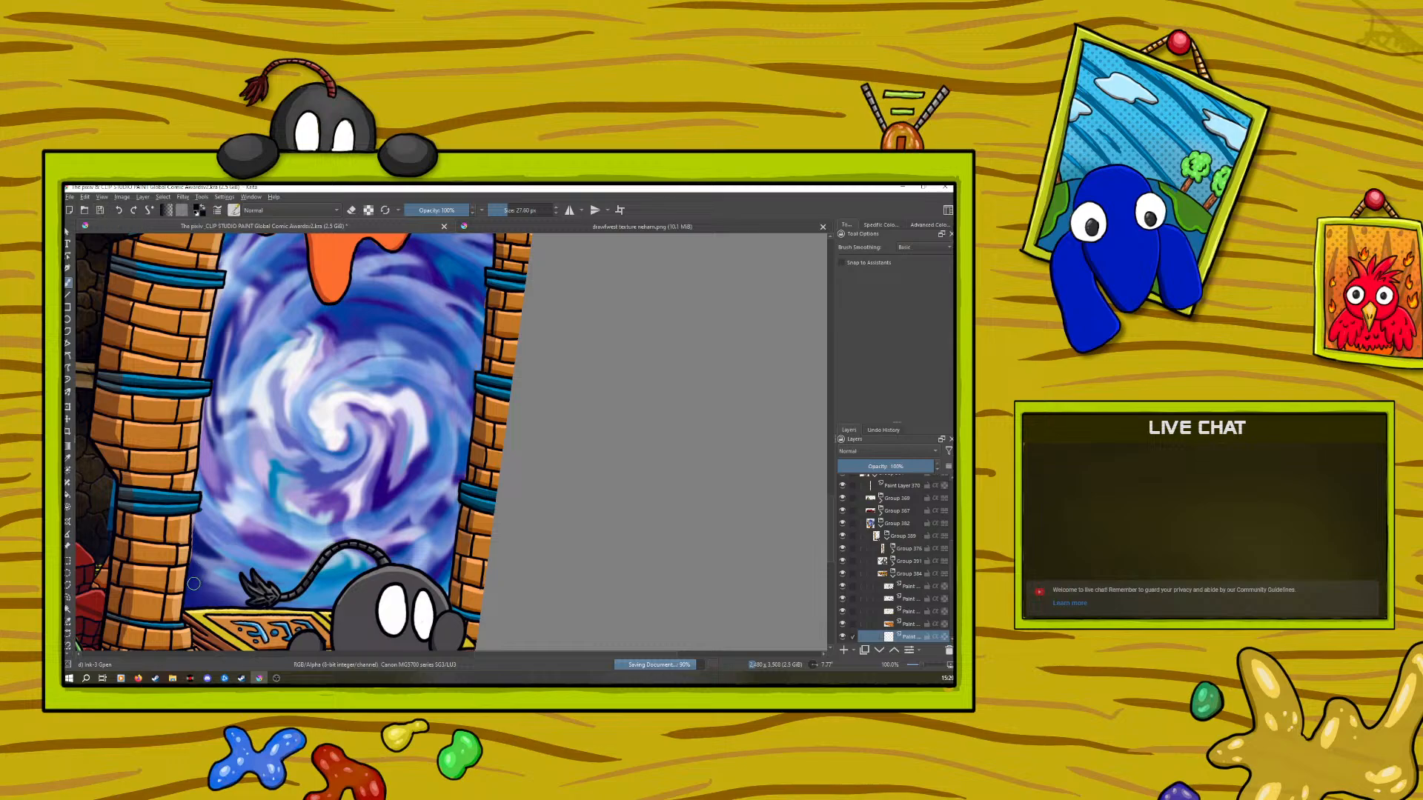
Try painting black strokes around the base of the left pillar on the new layer with an 11.10 px brush, and undo them
drag(506, 210, 502, 211)
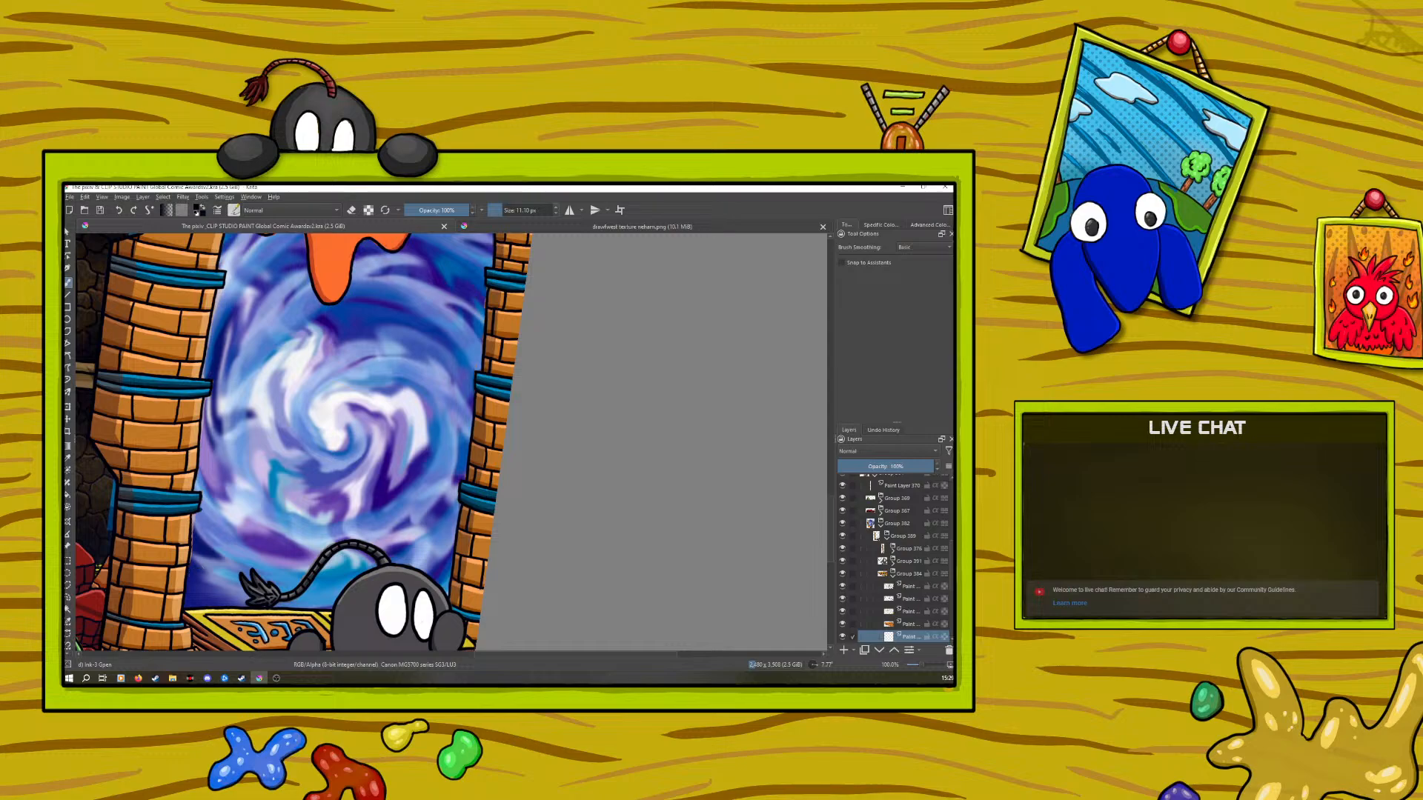
click(486, 228)
click(410, 212)
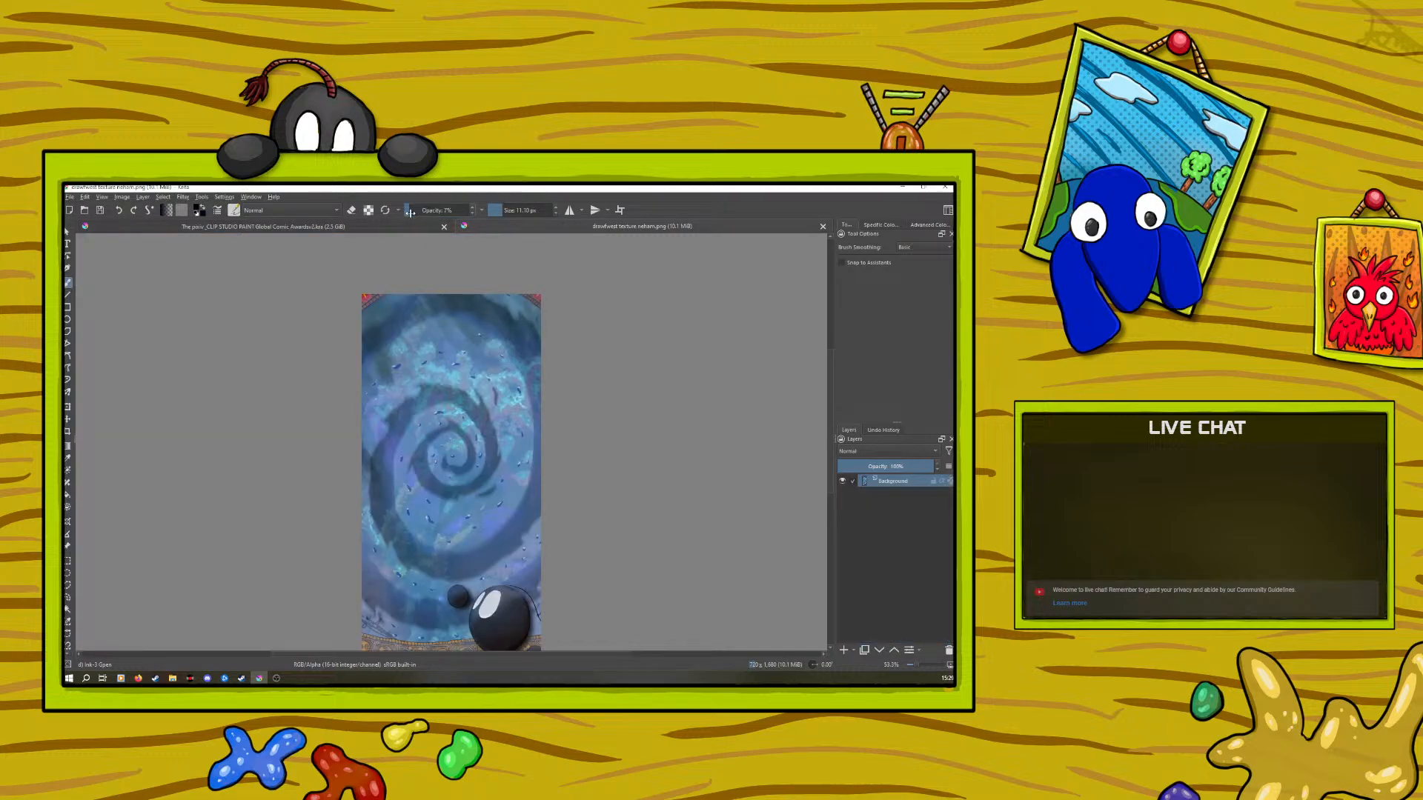
click(349, 226)
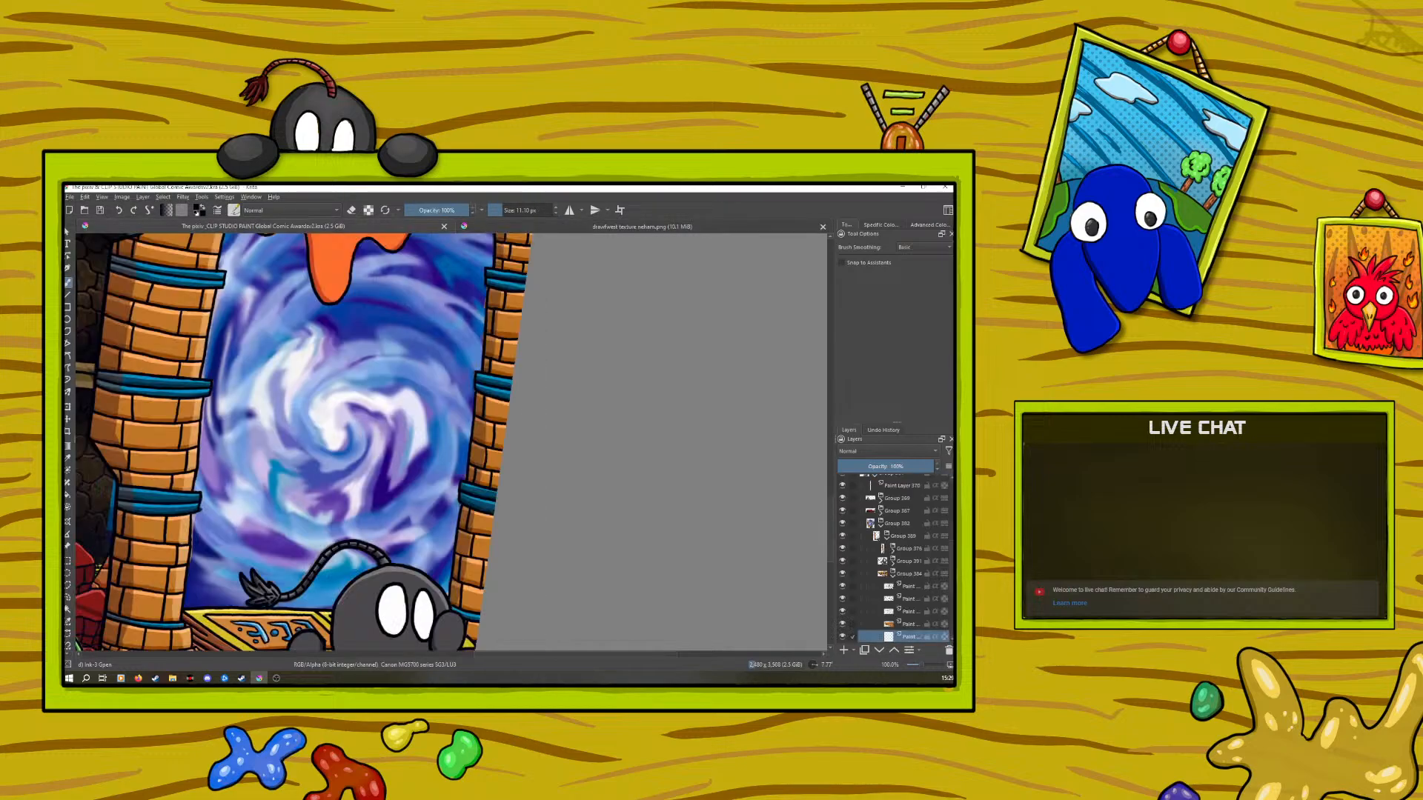
click(195, 549)
drag(921, 664, 921, 666)
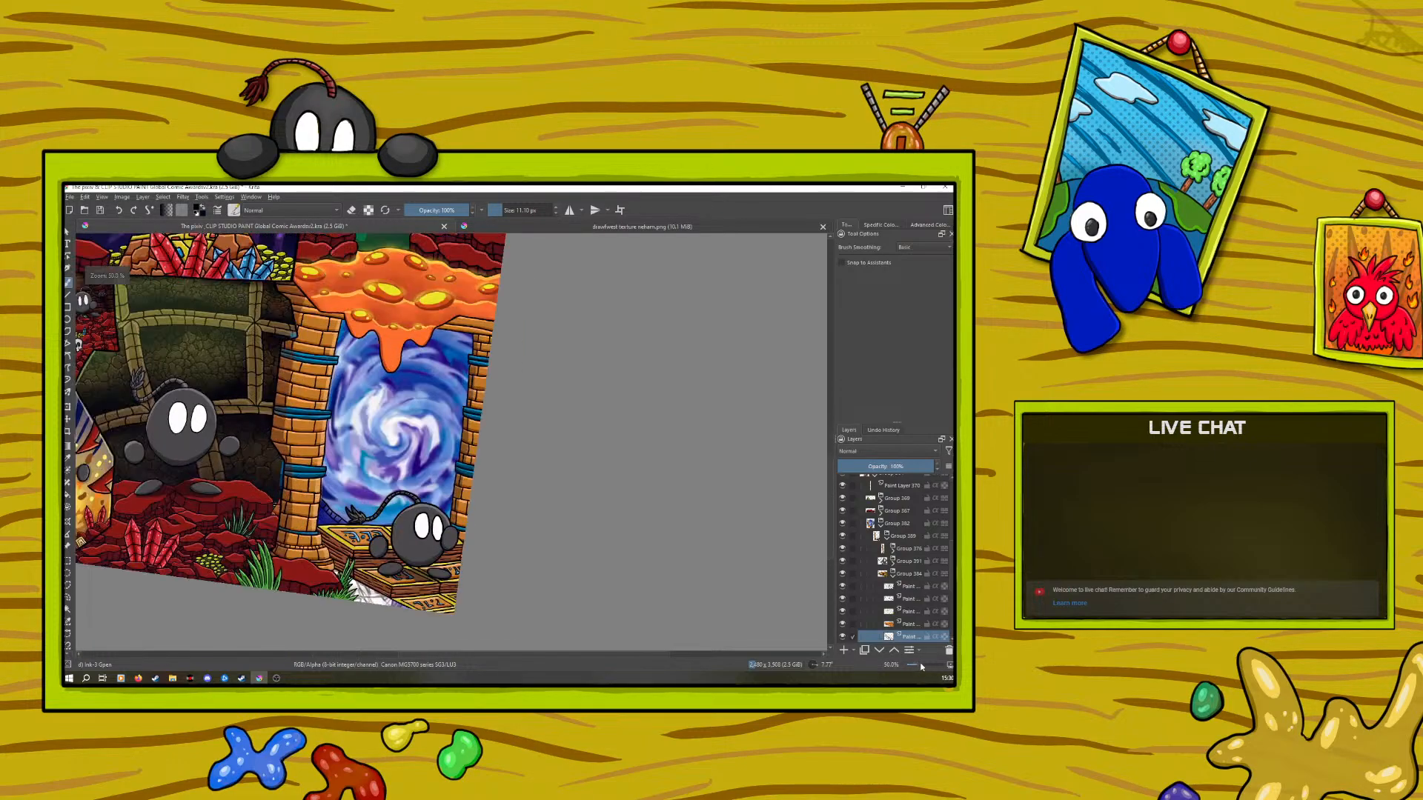
click(119, 212)
click(119, 211)
Review the whole page and compare it with the neighbouring cave panel's layer group hidden and shown
drag(921, 665, 913, 671)
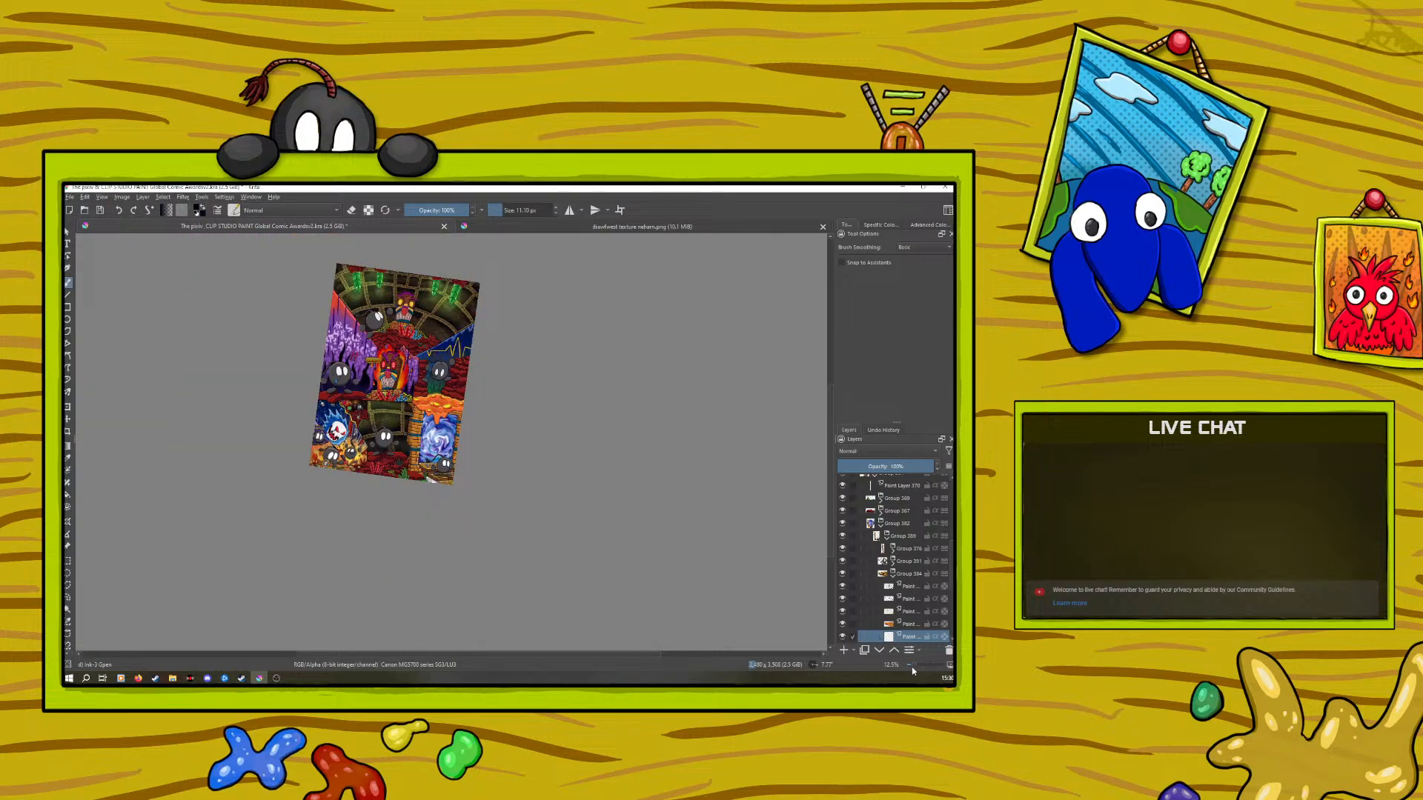
drag(912, 668, 917, 666)
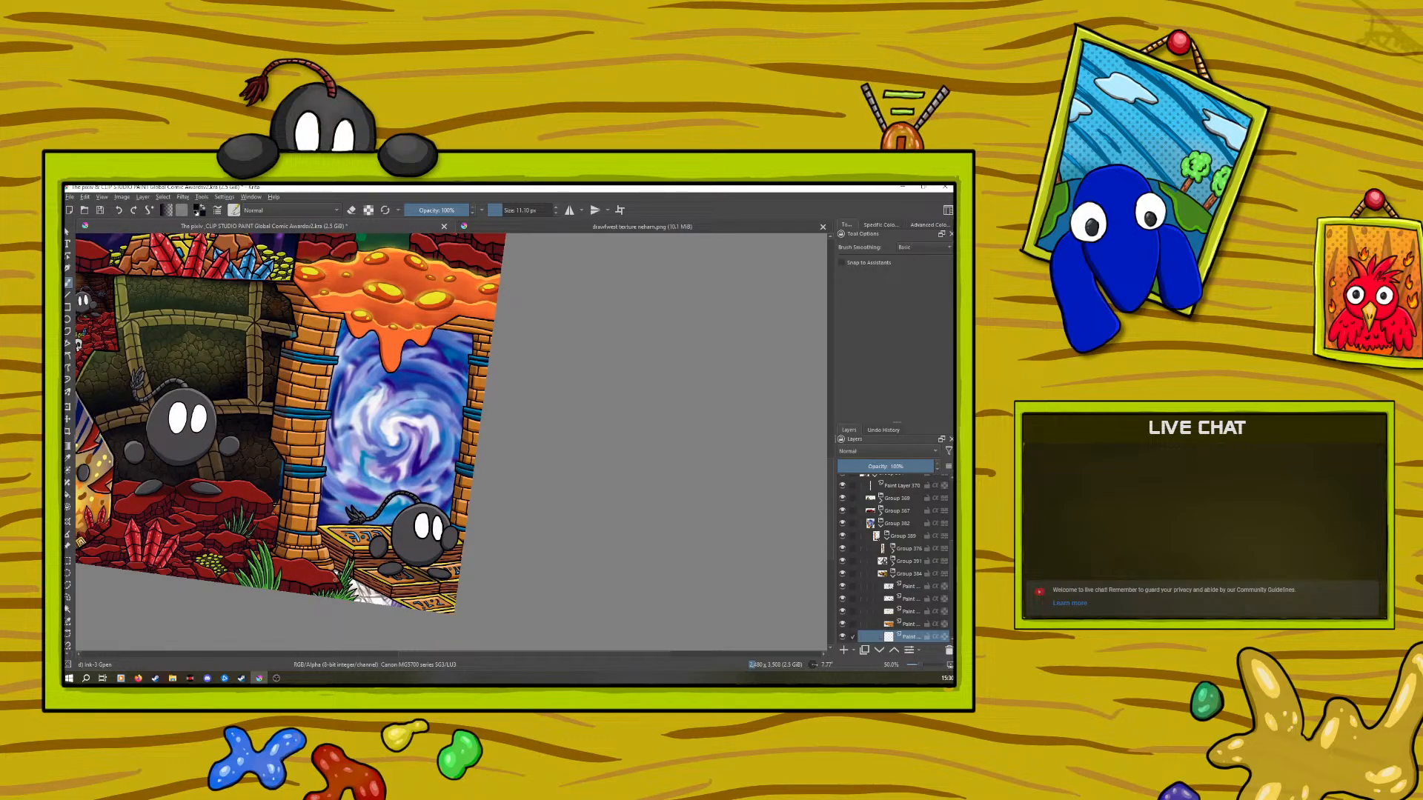
scroll(893, 561, down, 1)
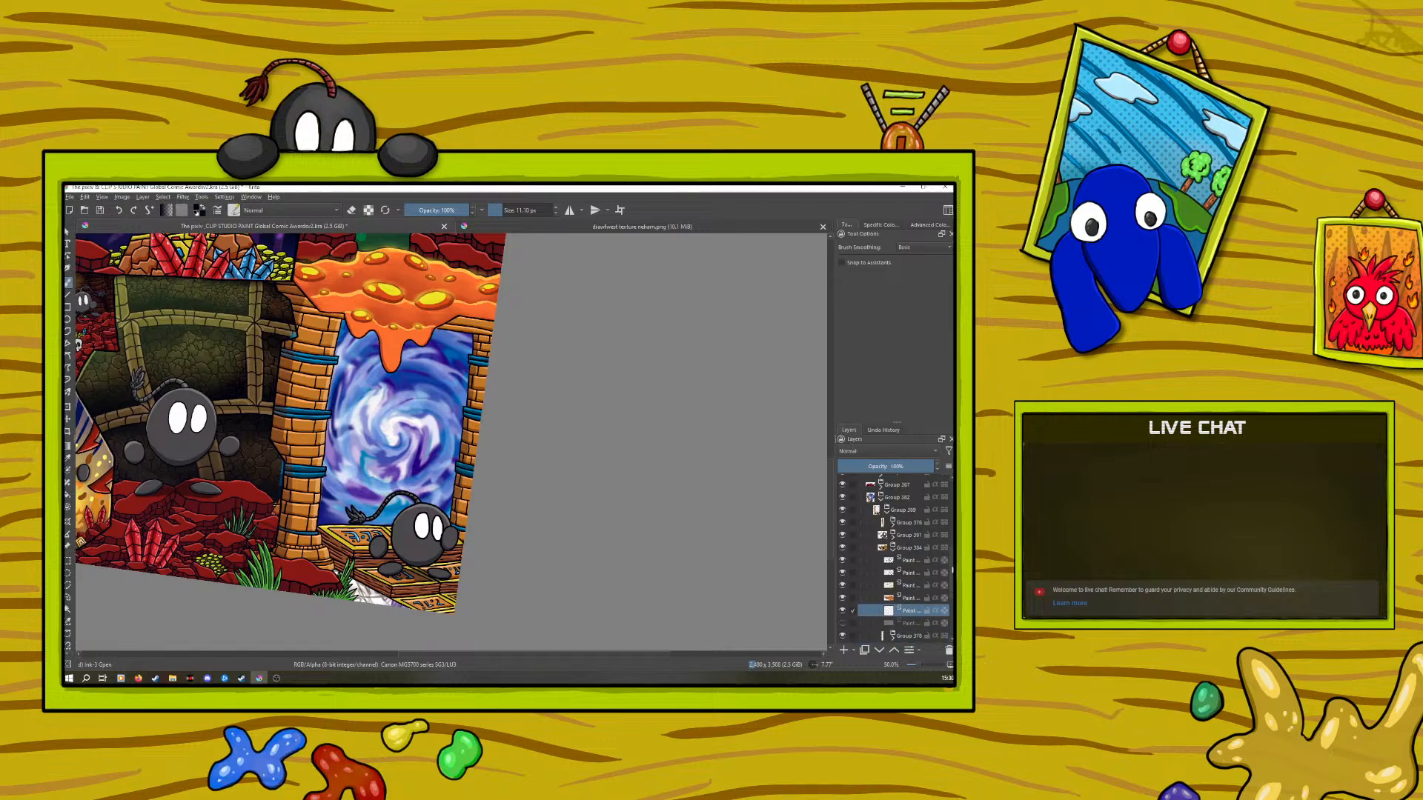
click(892, 548)
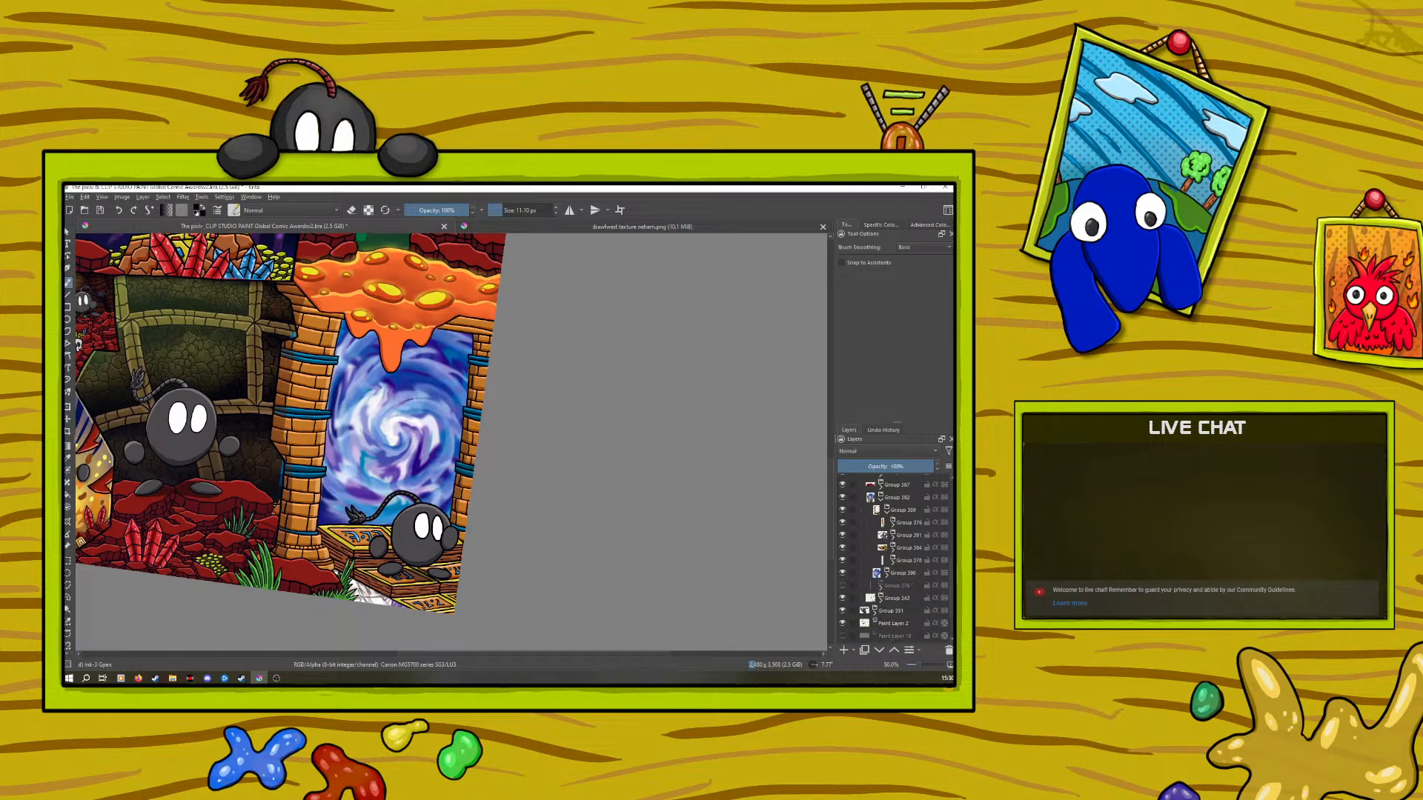
click(843, 610)
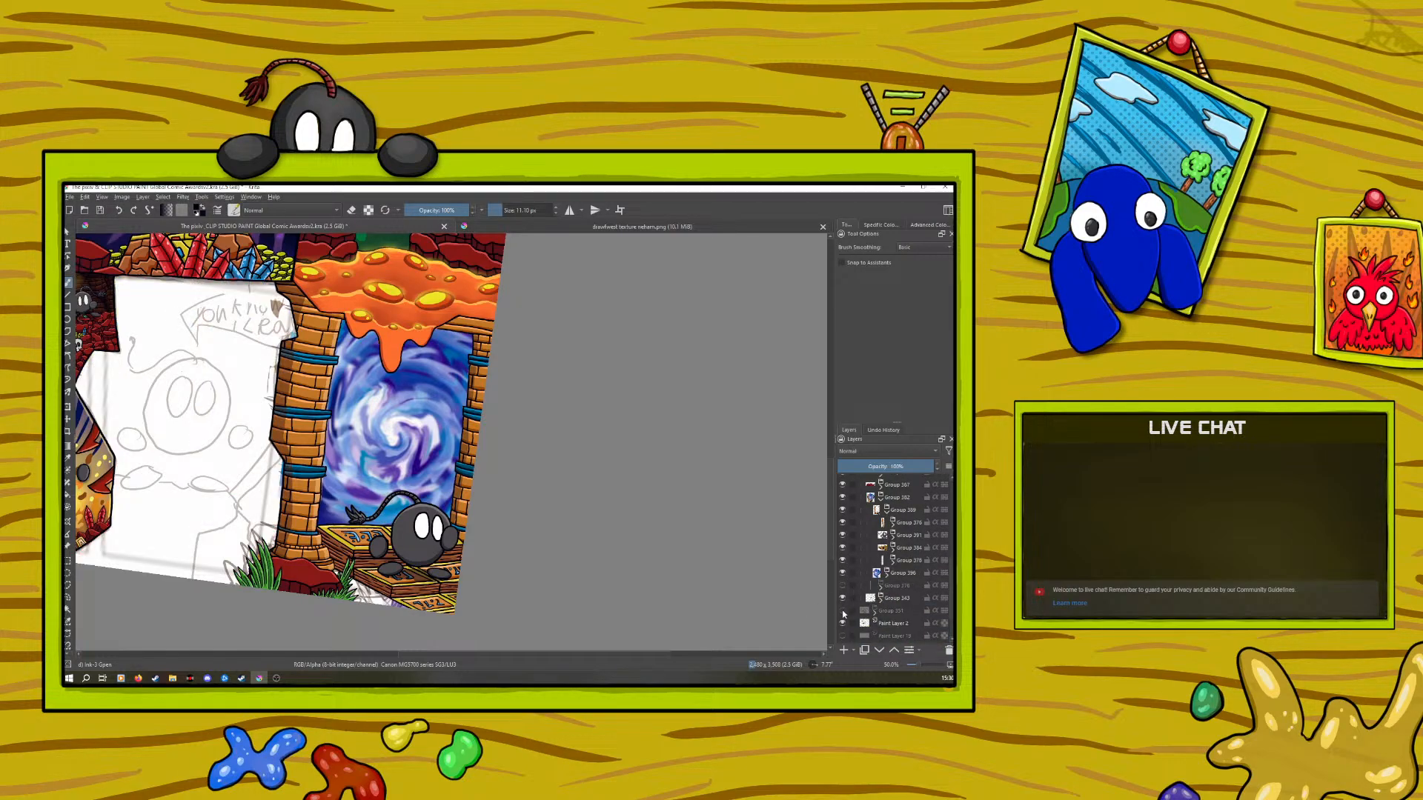
click(843, 611)
click(842, 611)
click(842, 610)
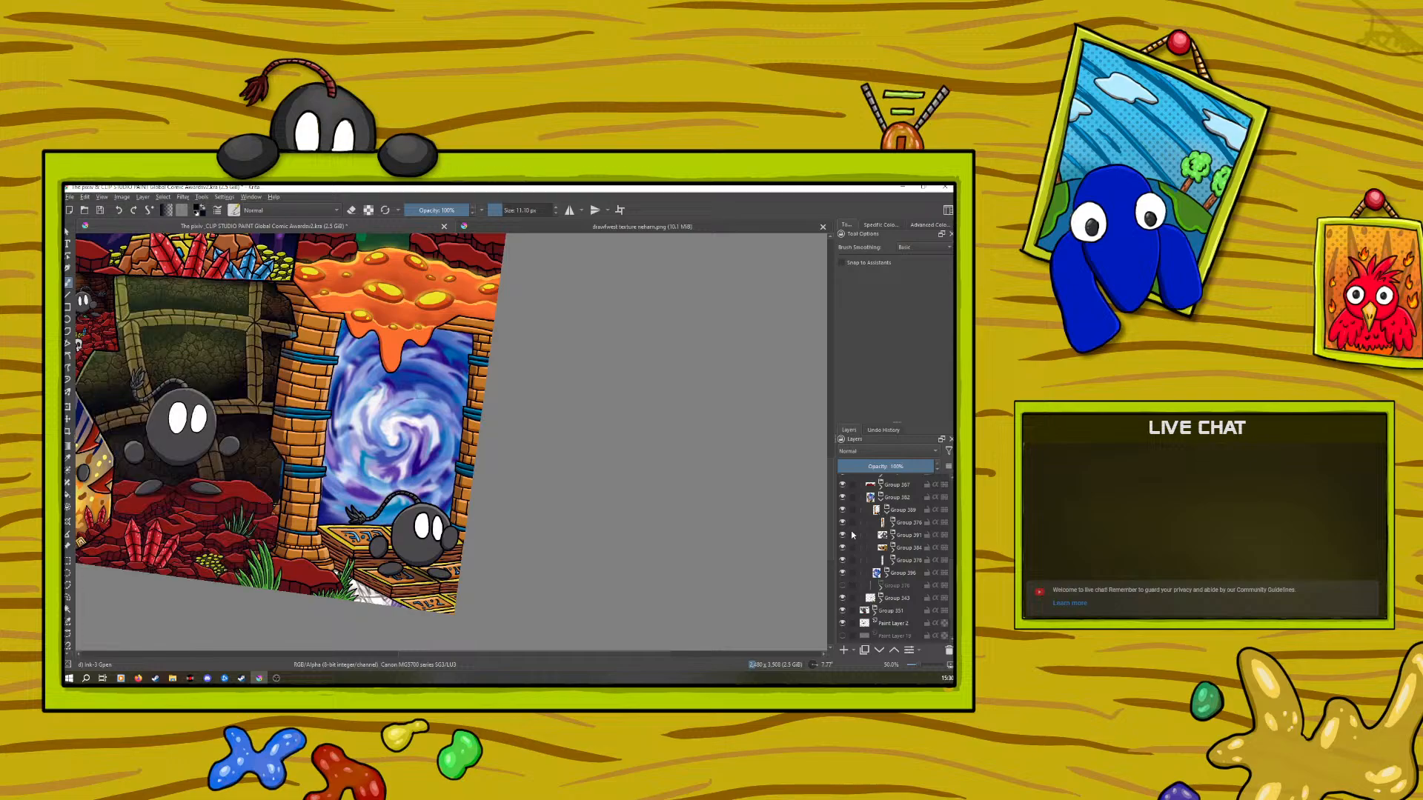
Examine the left pillar group's paint layers one by one against the doorway swirl up close
click(887, 509)
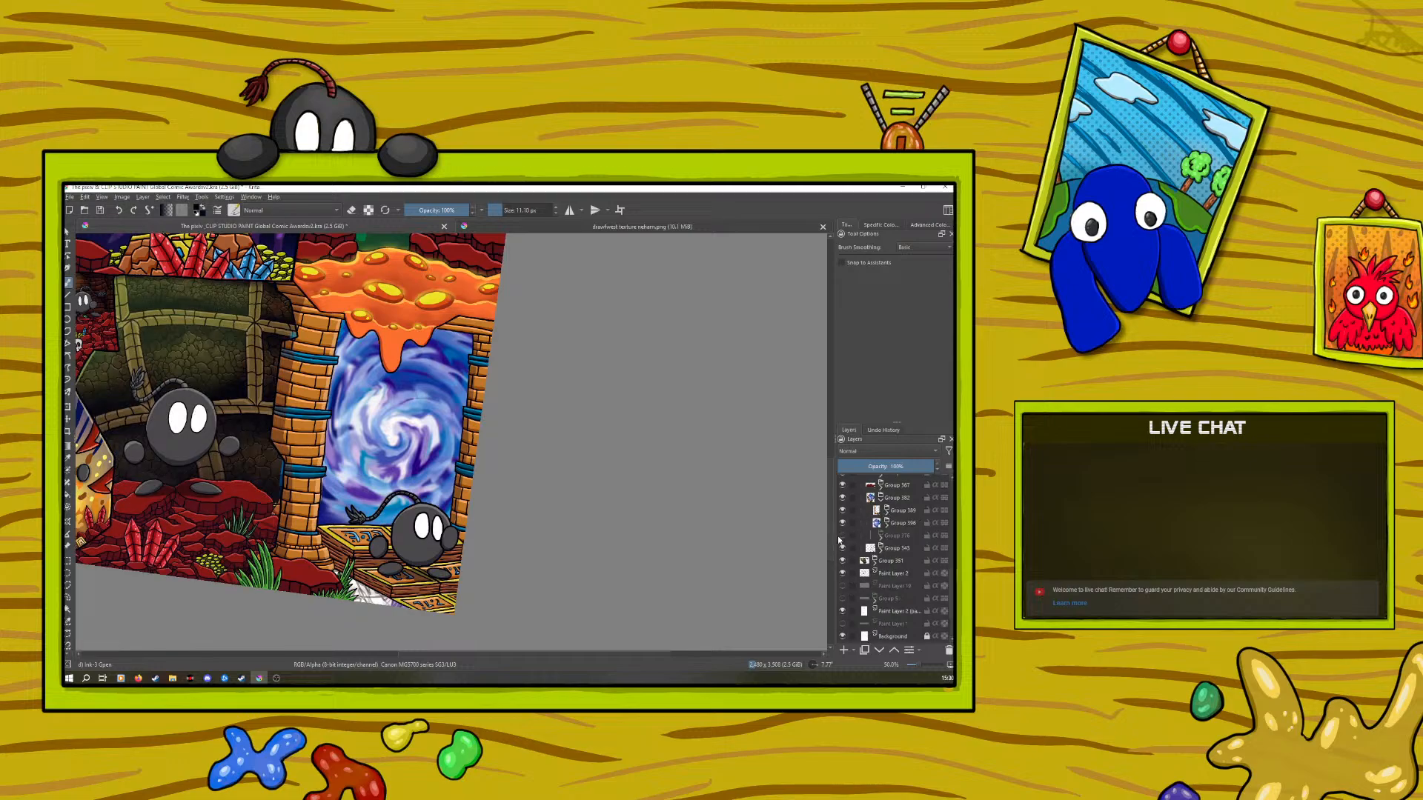
click(887, 510)
click(903, 526)
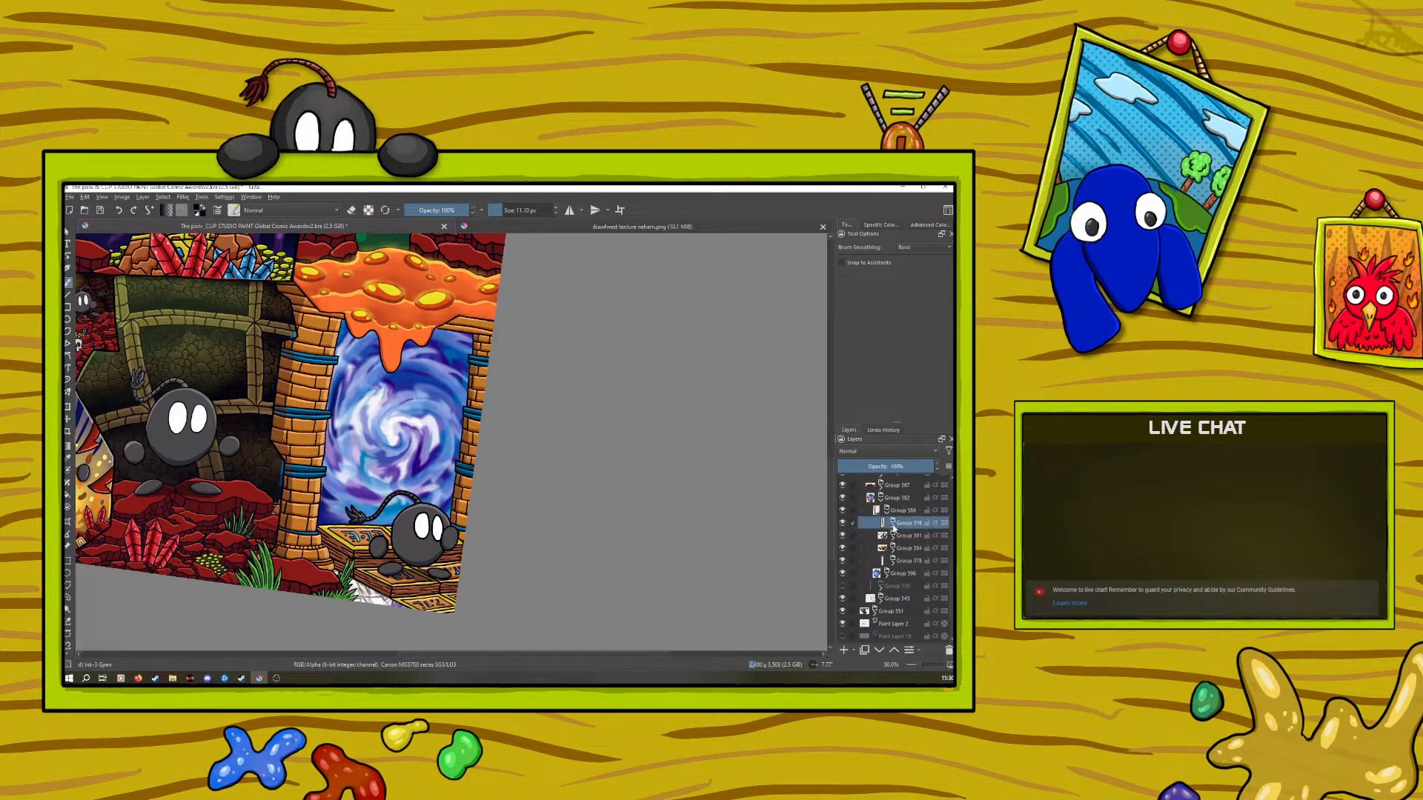
click(892, 522)
click(898, 571)
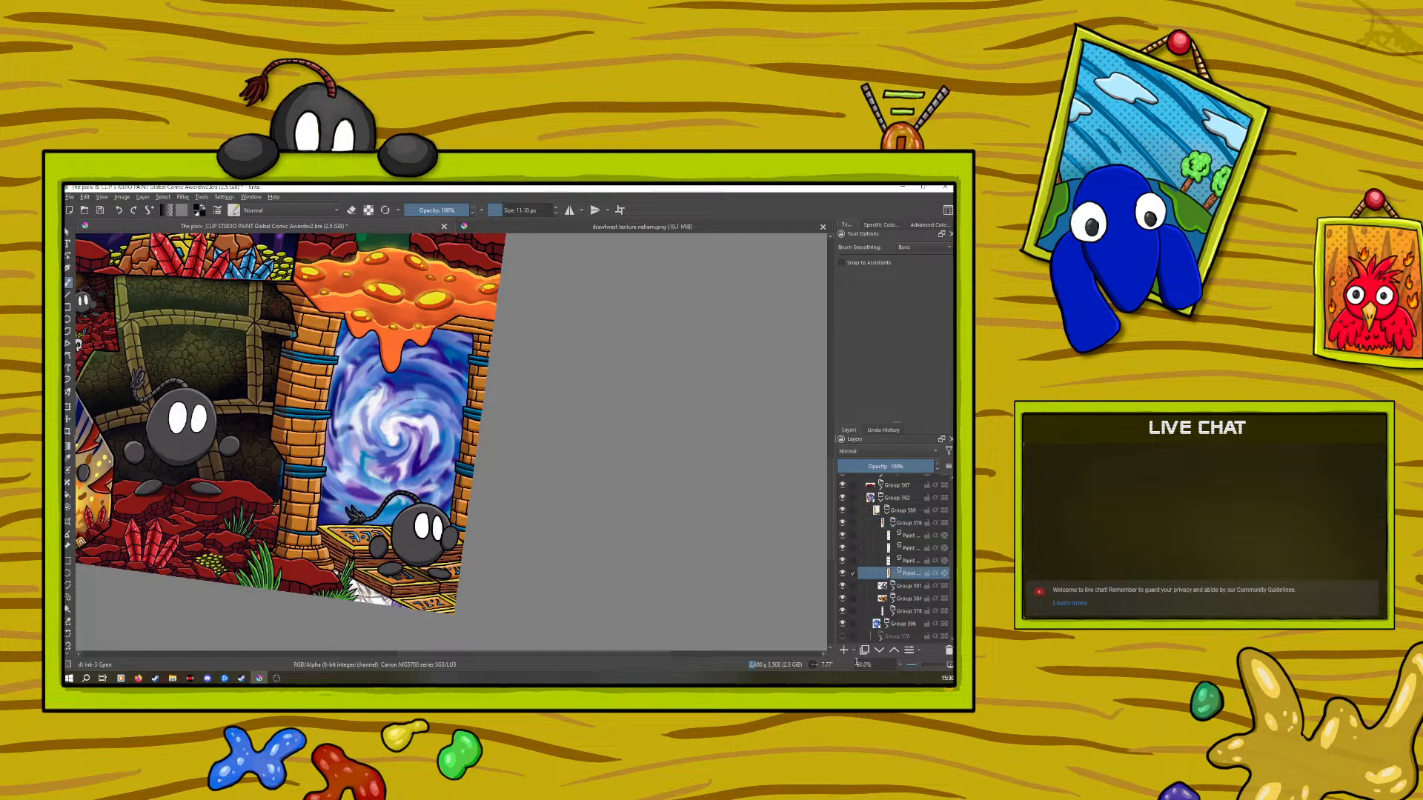
click(925, 664)
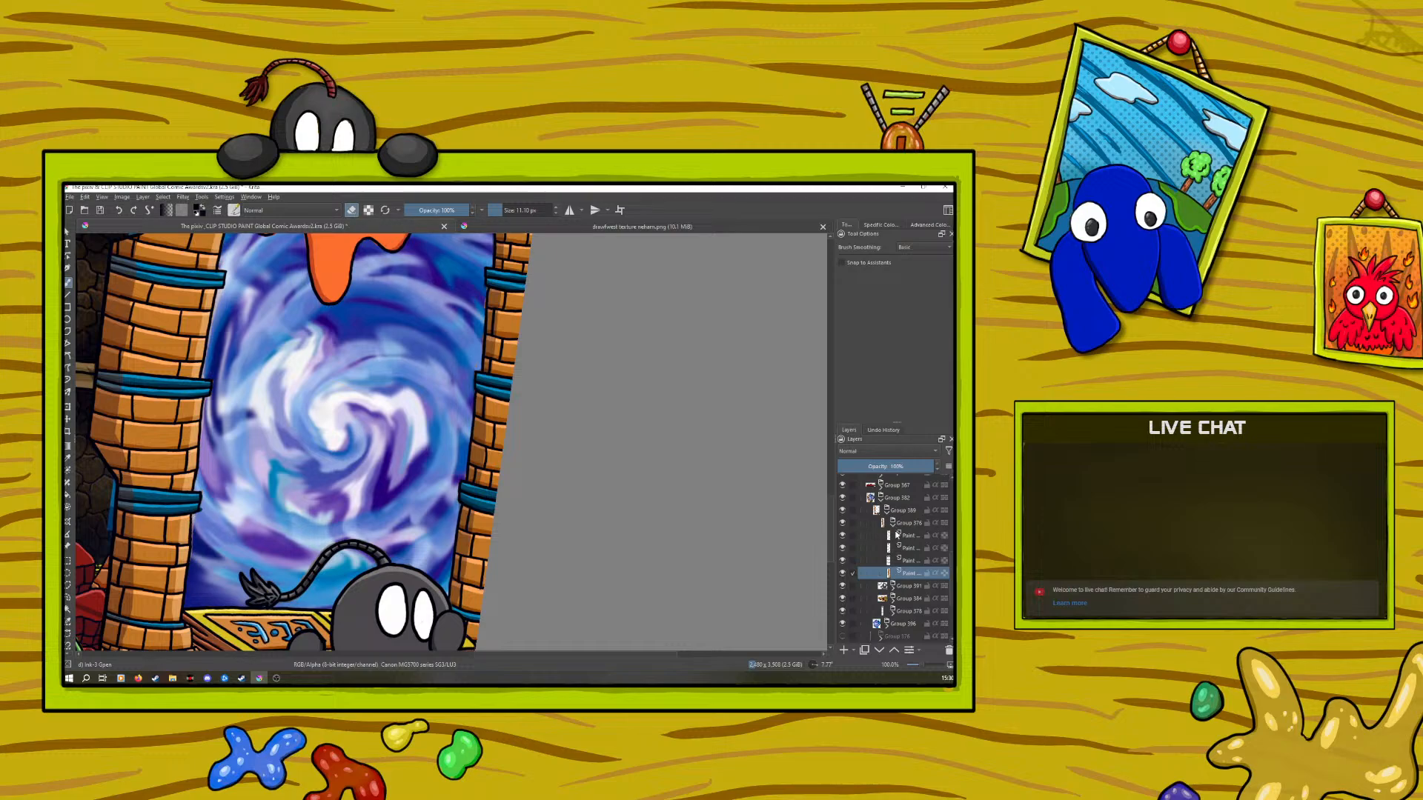
click(909, 547)
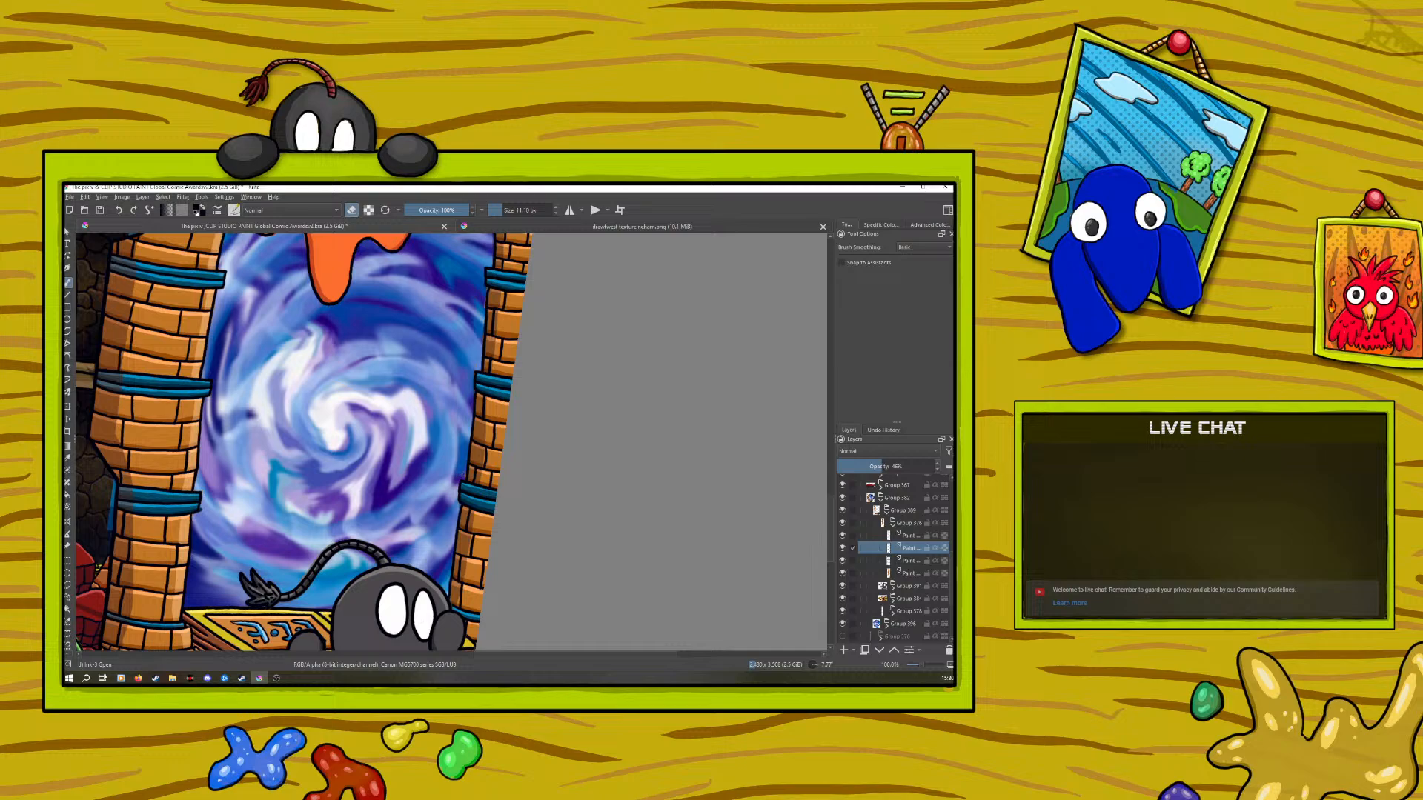
drag(830, 510, 830, 496)
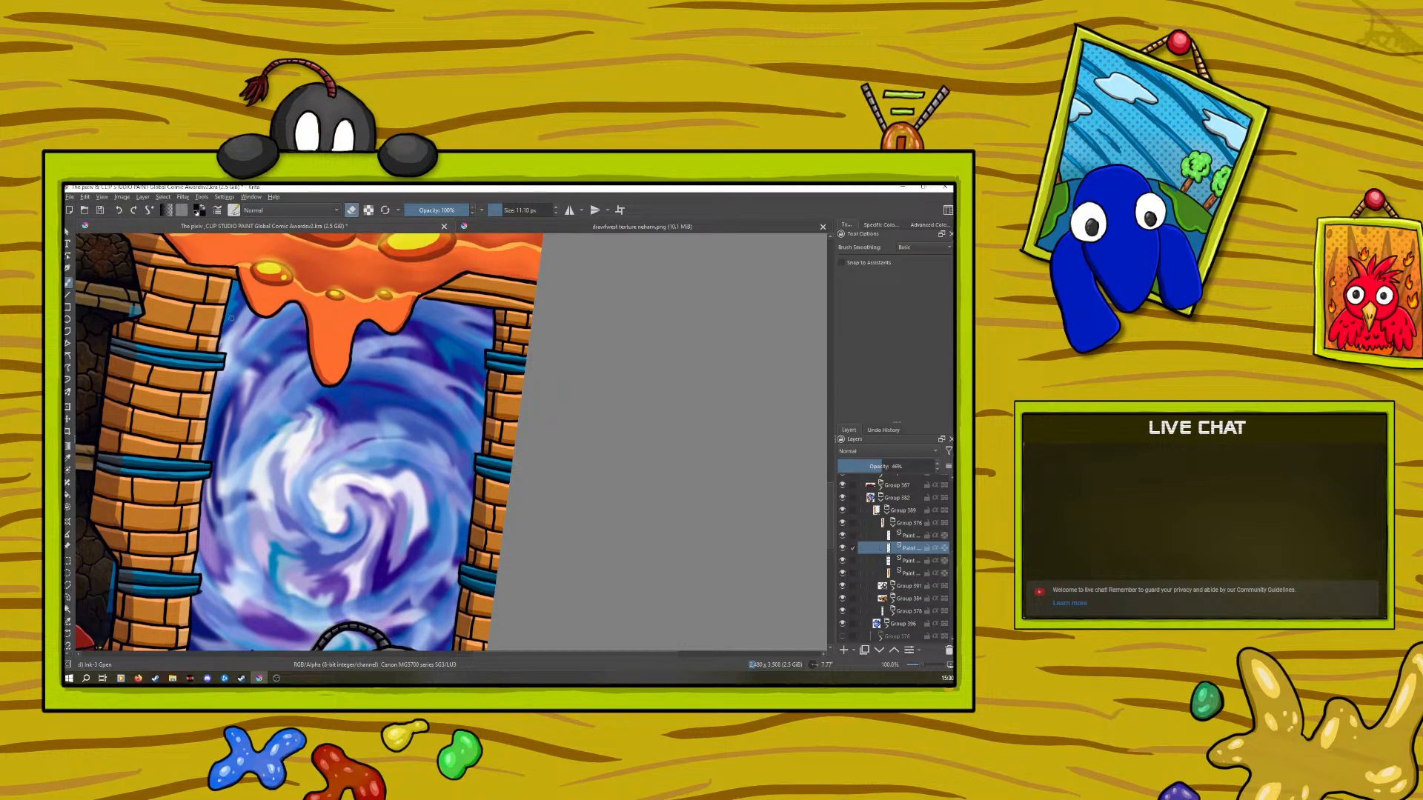
click(918, 561)
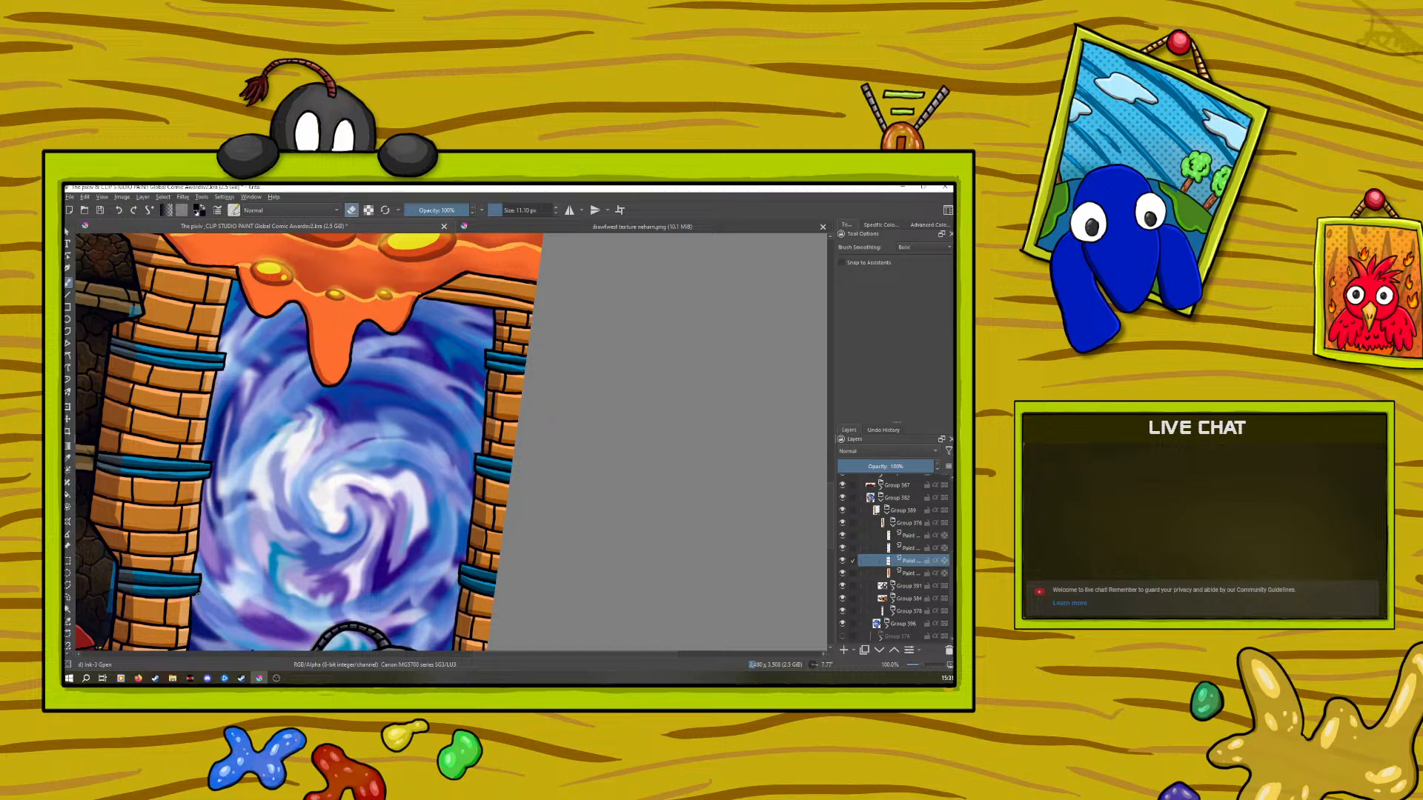
click(915, 548)
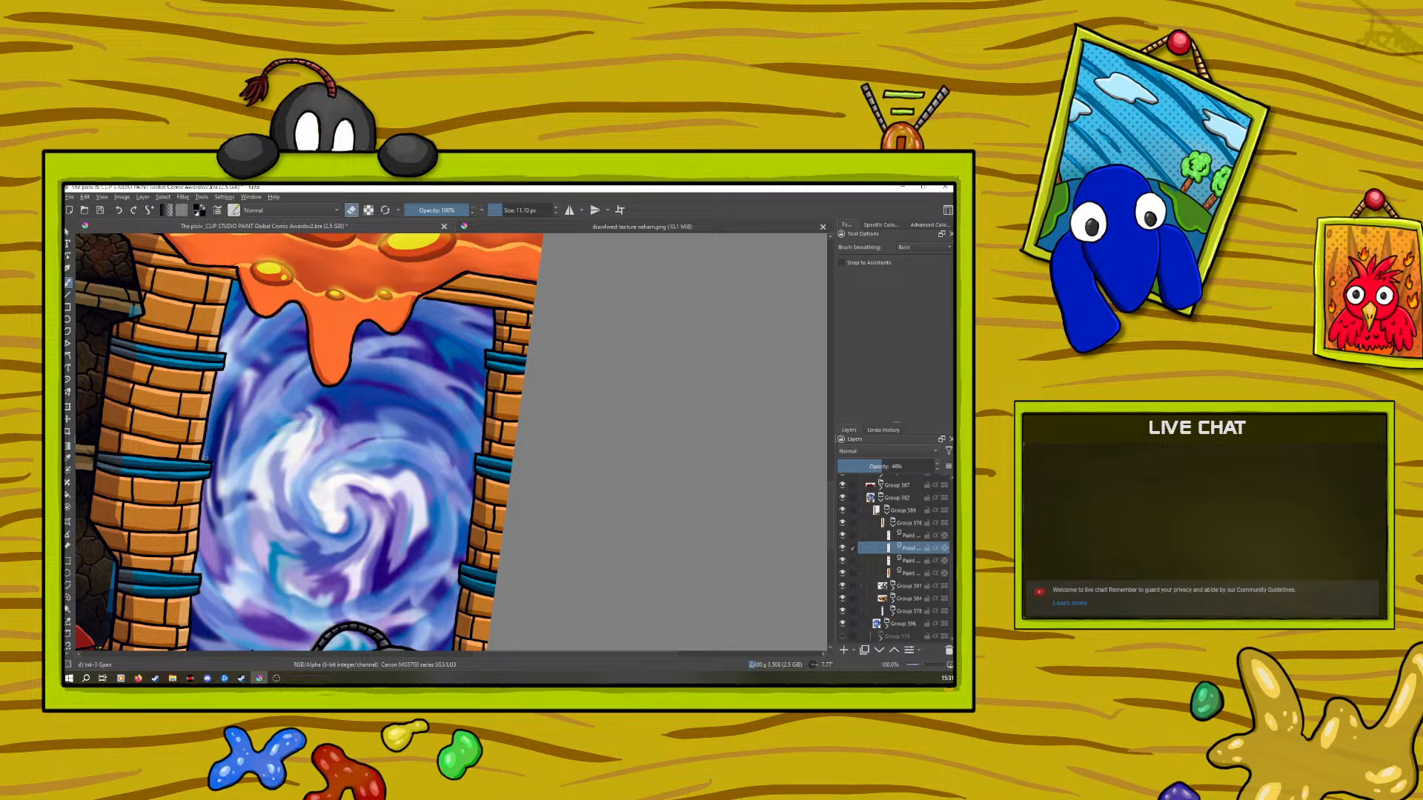
click(908, 561)
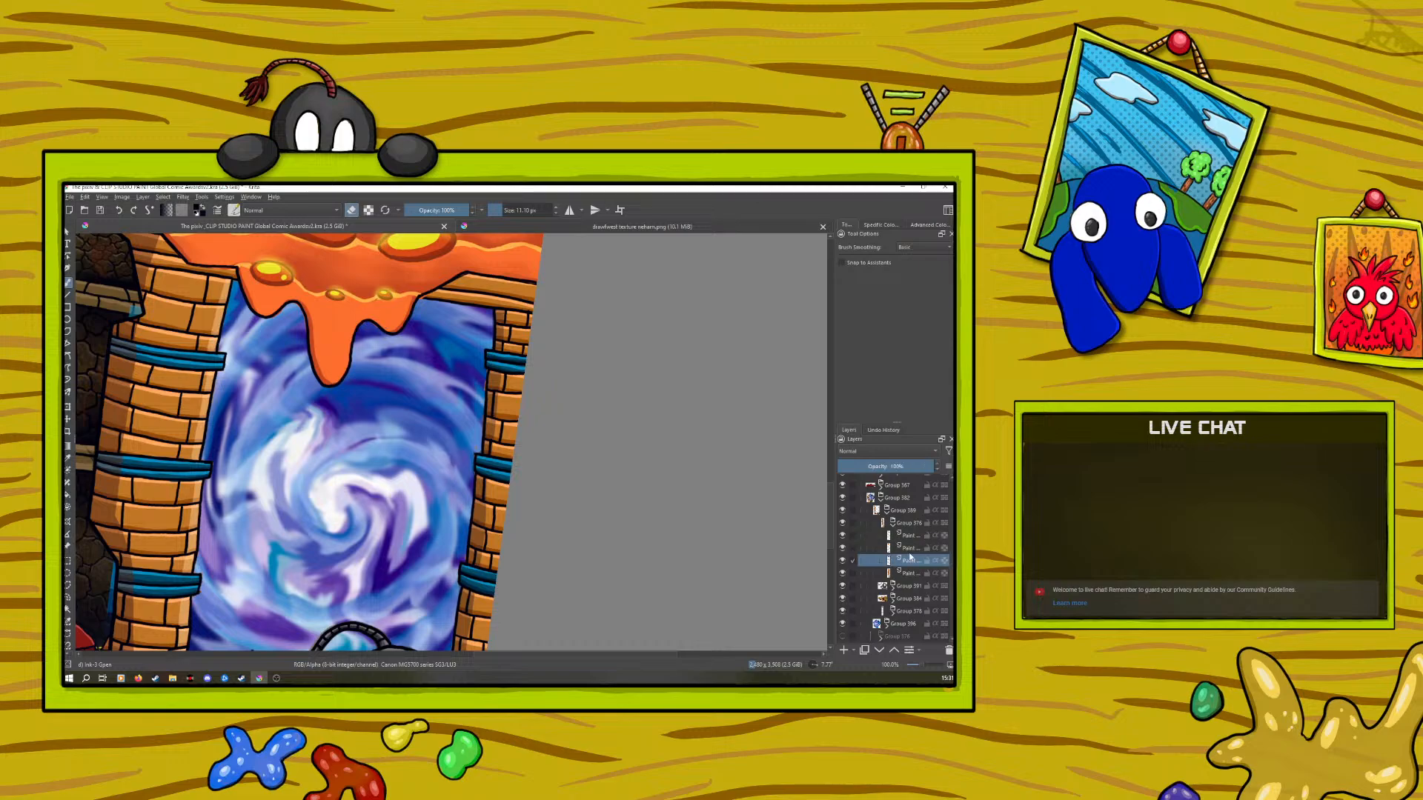
click(915, 573)
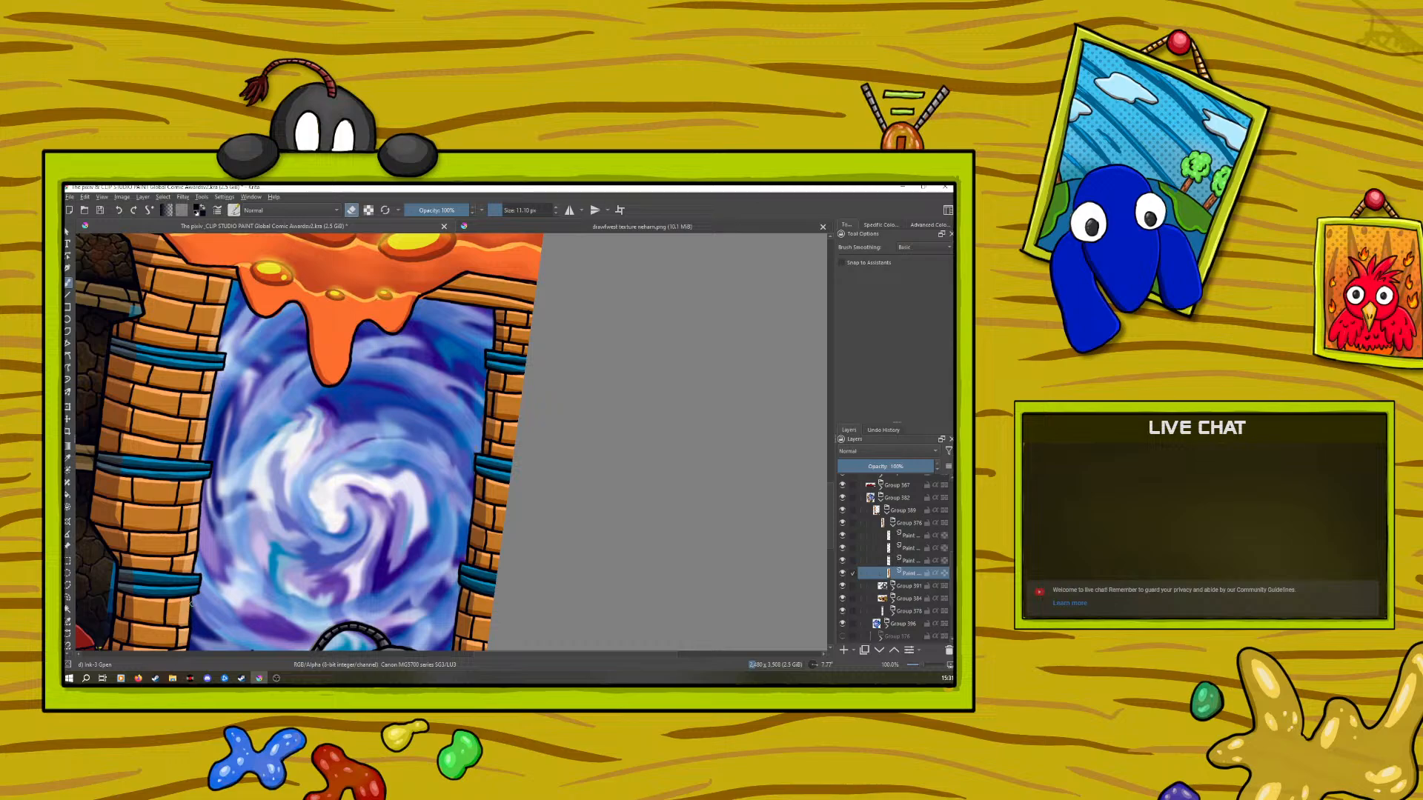
drag(830, 510, 828, 543)
drag(921, 665, 920, 661)
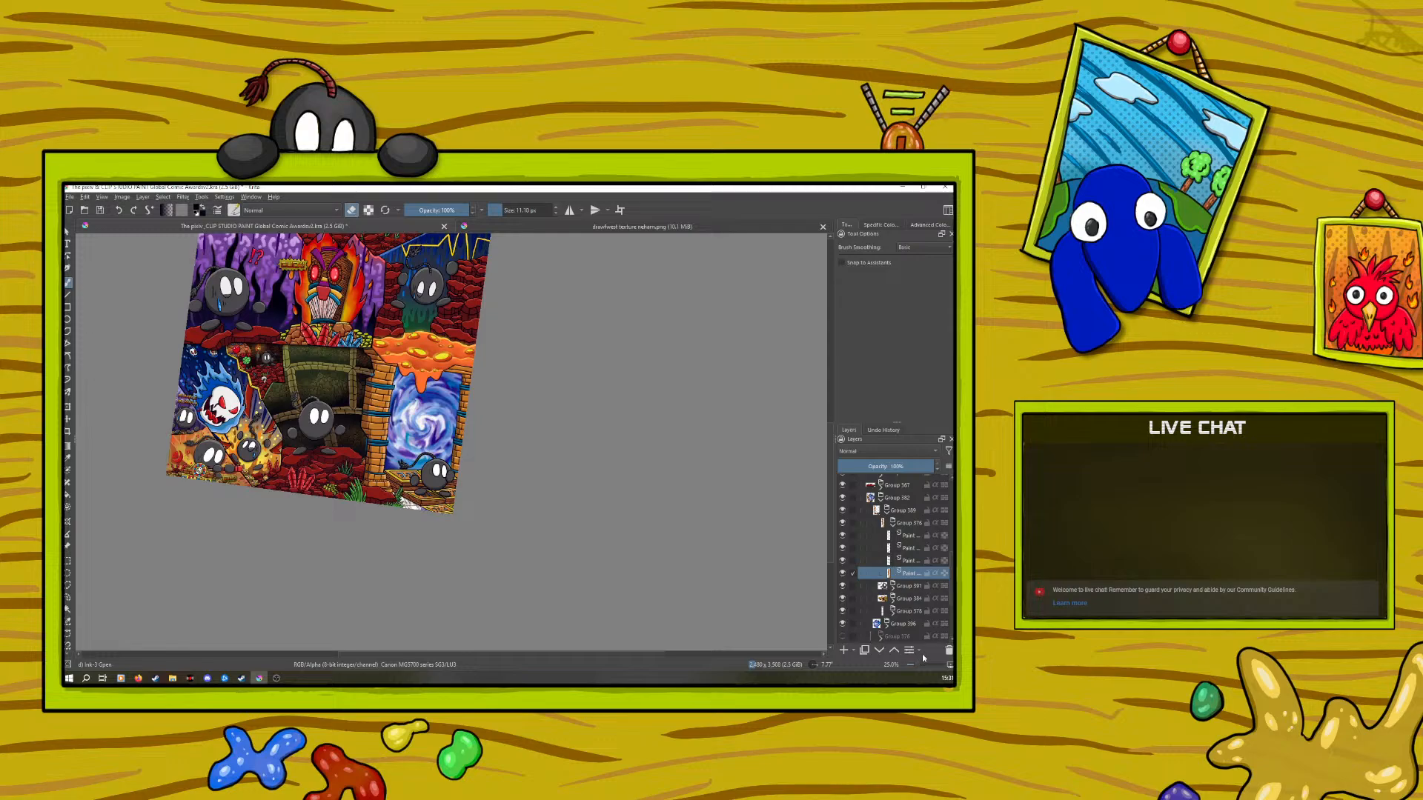
click(892, 523)
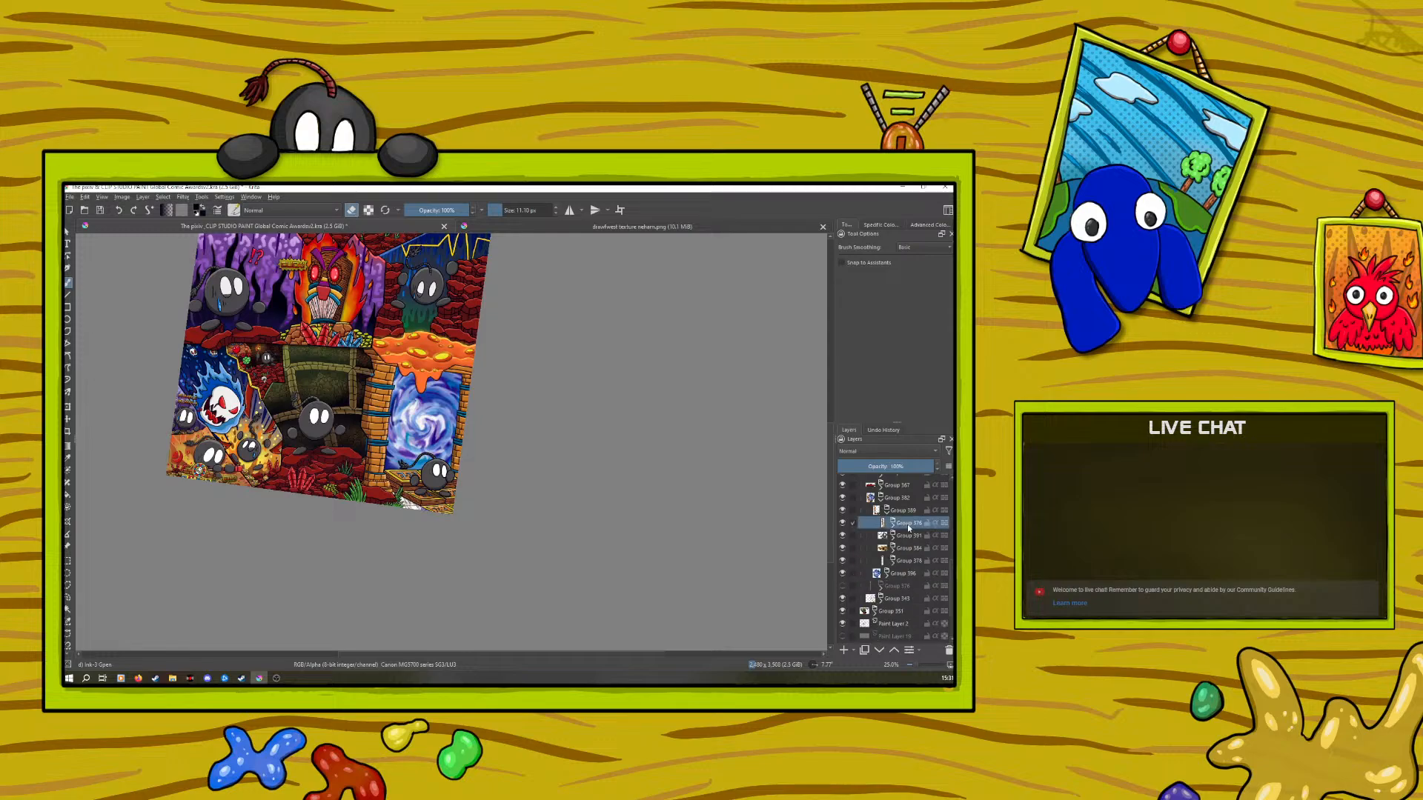
right_click(900, 524)
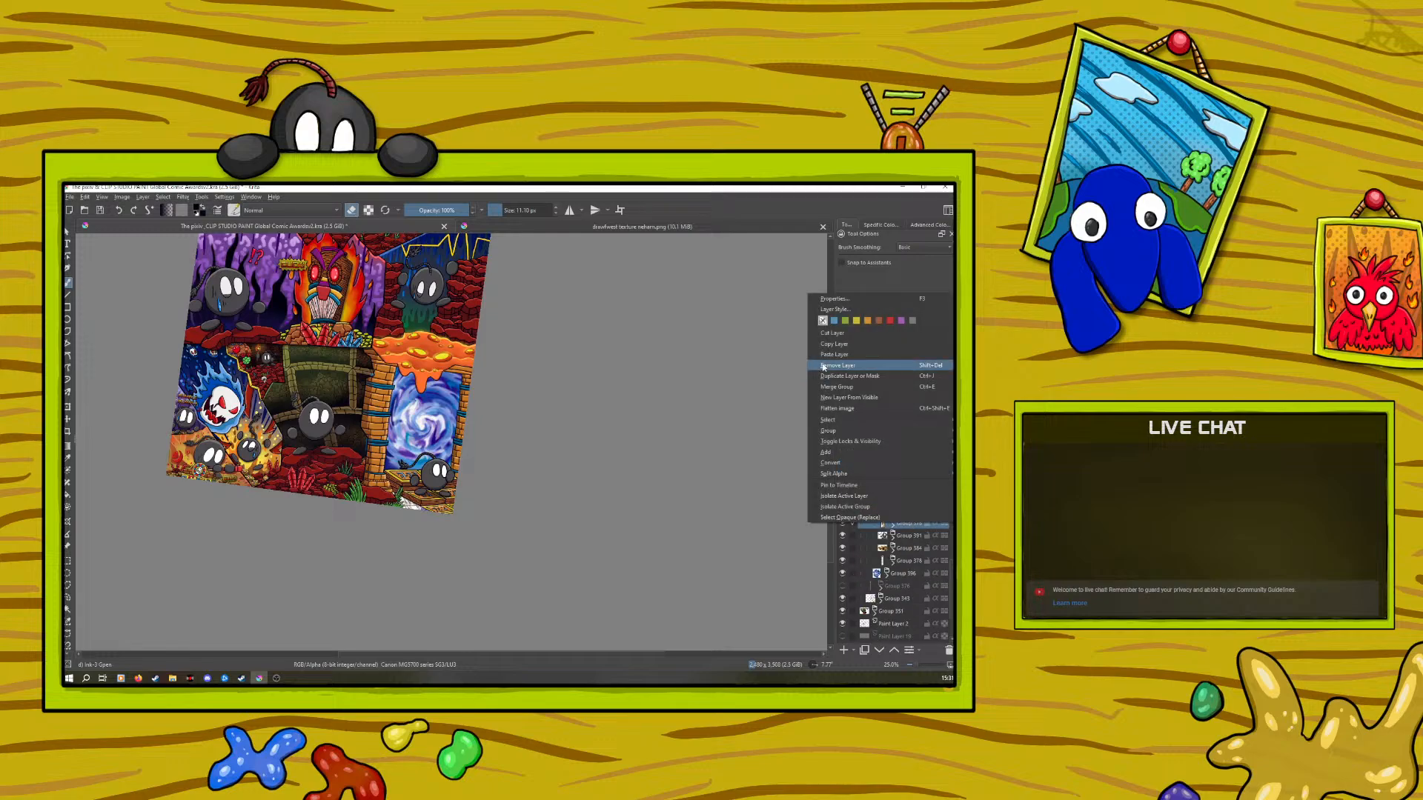
click(826, 304)
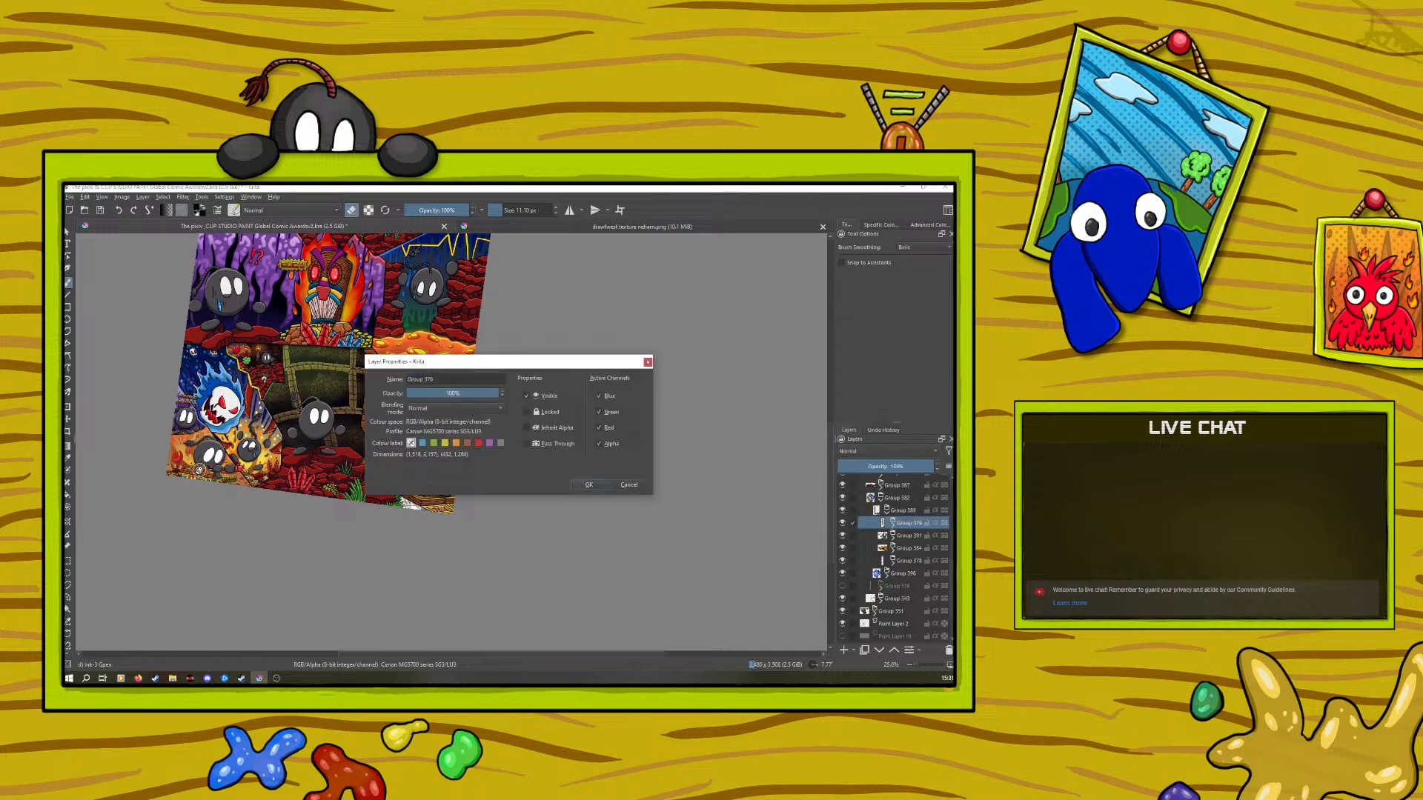
click(647, 362)
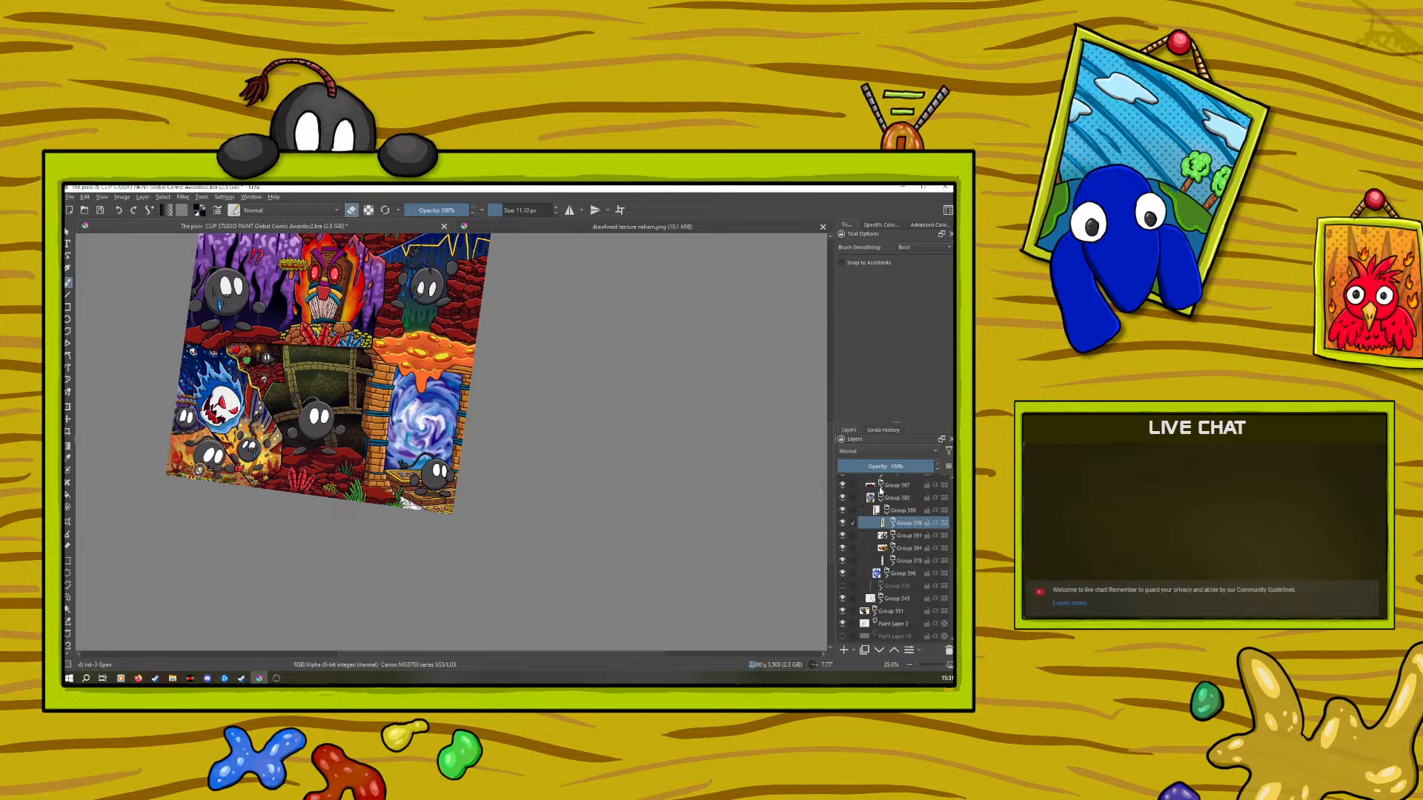
Try a Drop Shadow layer style on the left pillar's group with Multiply blending and opacity lowered to about 50%
right_click(898, 527)
click(828, 313)
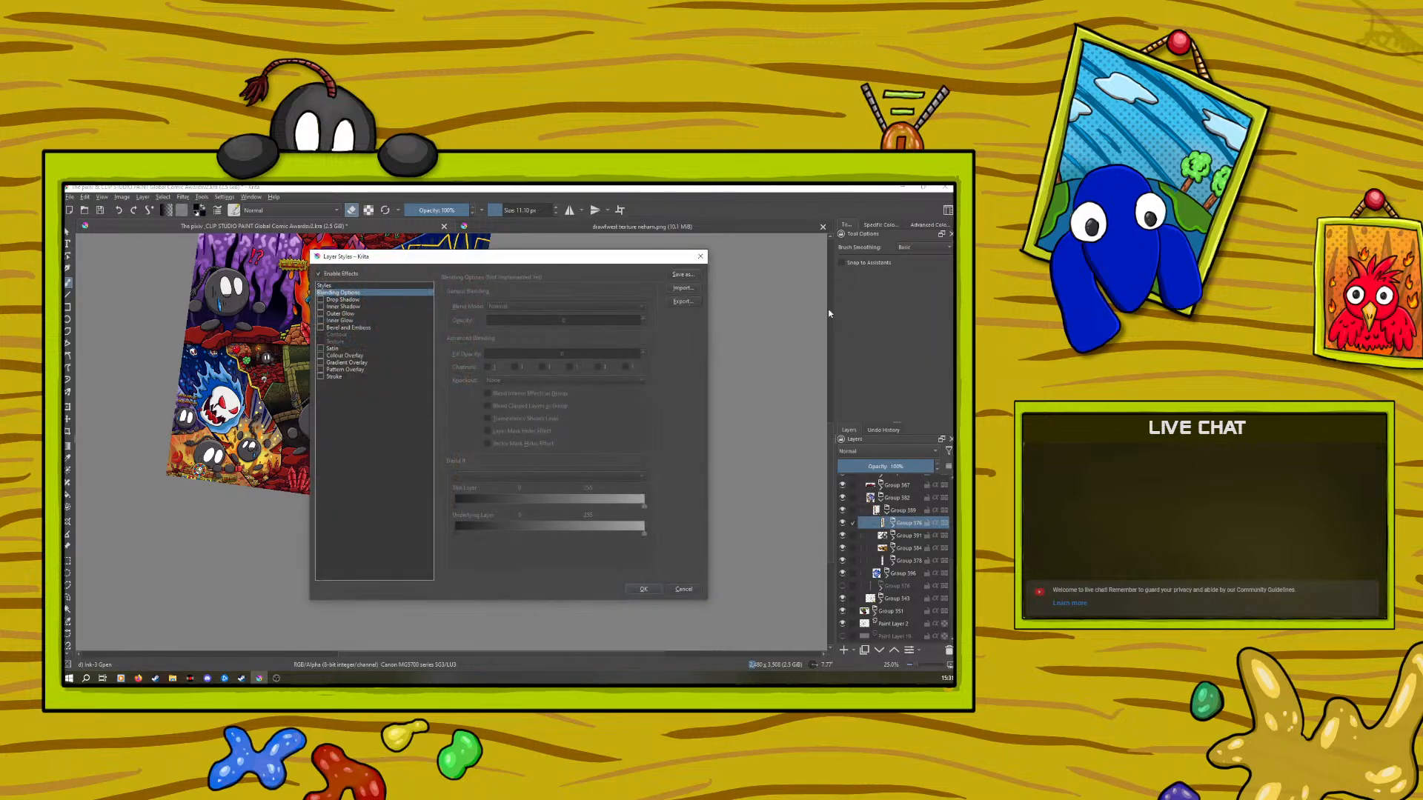
click(323, 299)
drag(367, 258, 236, 487)
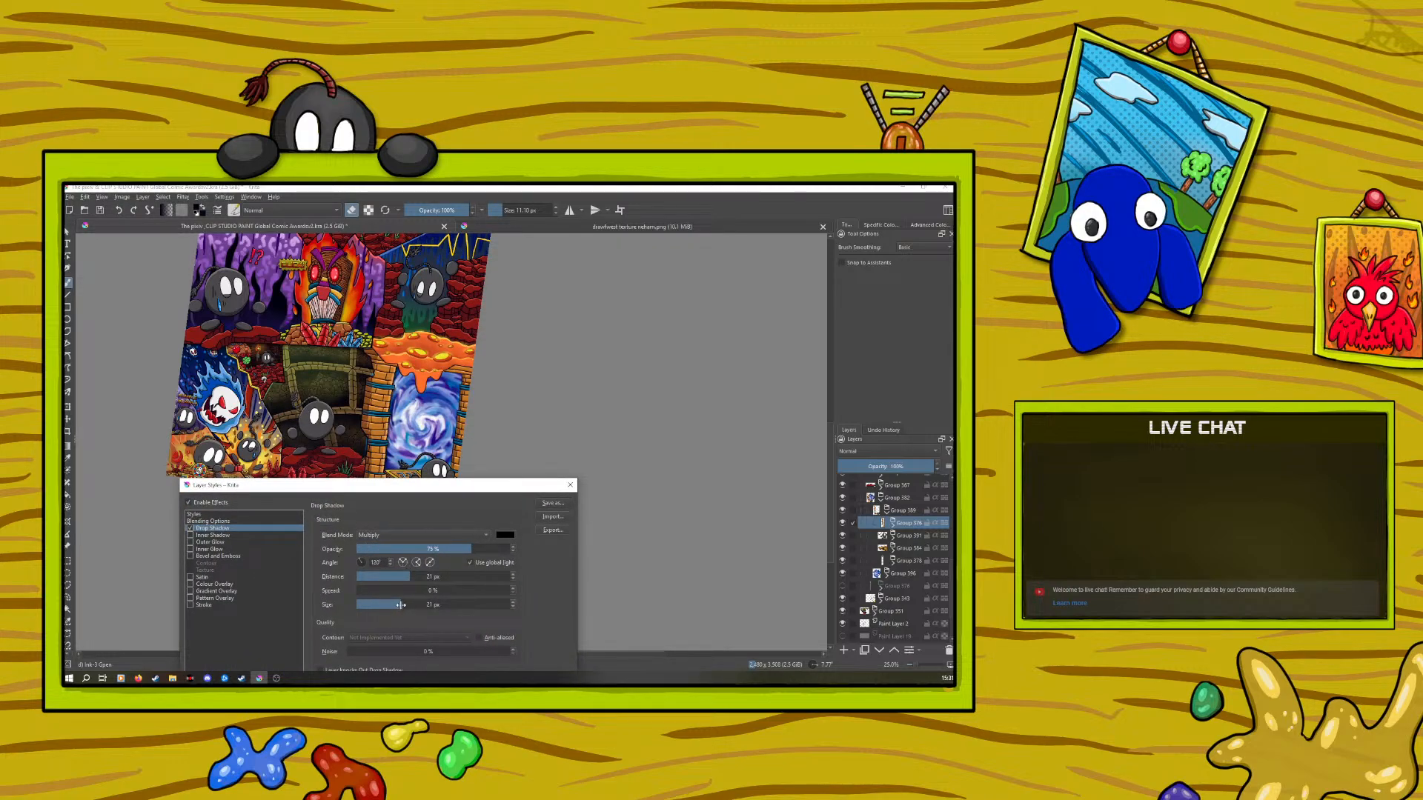
click(423, 548)
drag(423, 548, 432, 548)
drag(361, 480, 348, 254)
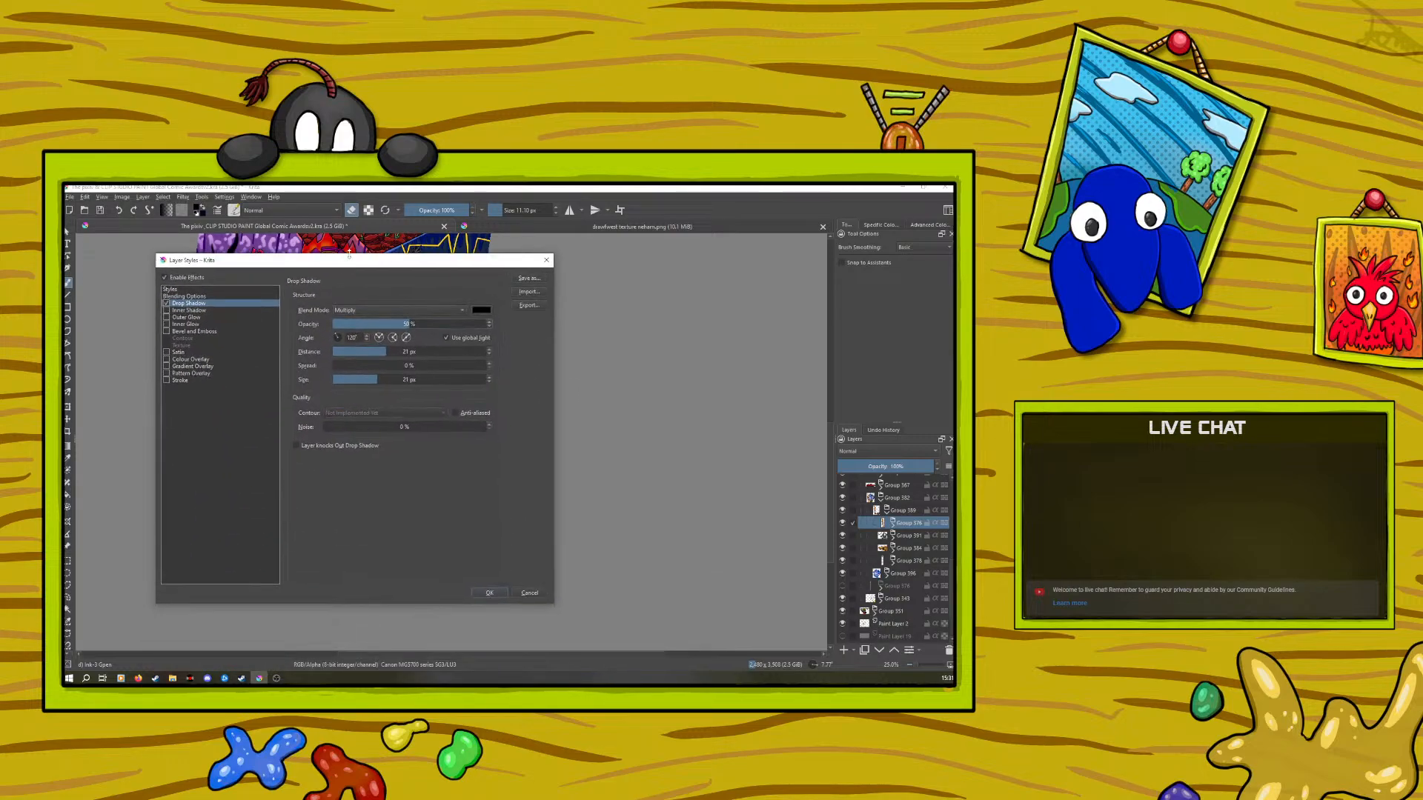
Try a light blue colour for the pillar's drop shadow, then set the shadow colour back to black
click(480, 310)
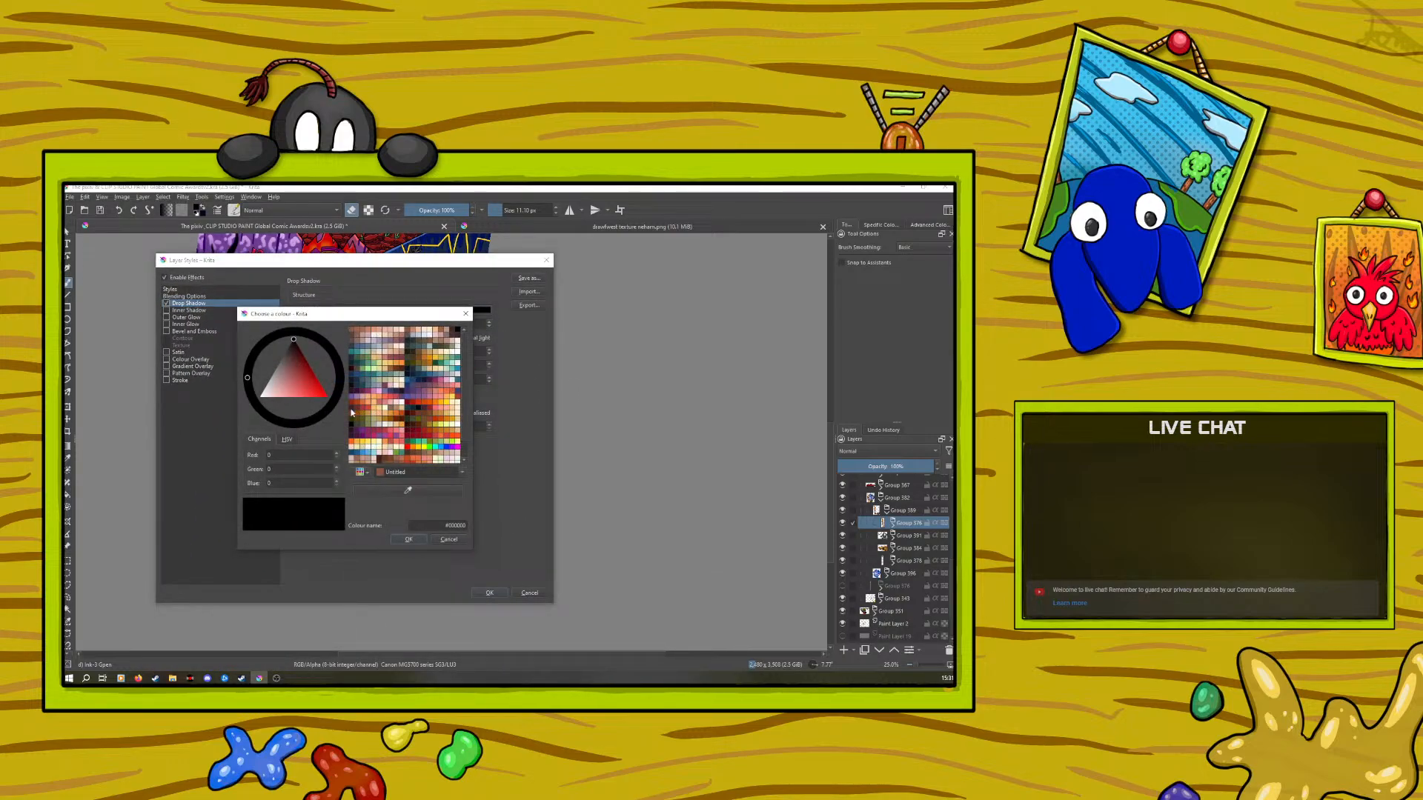
click(442, 448)
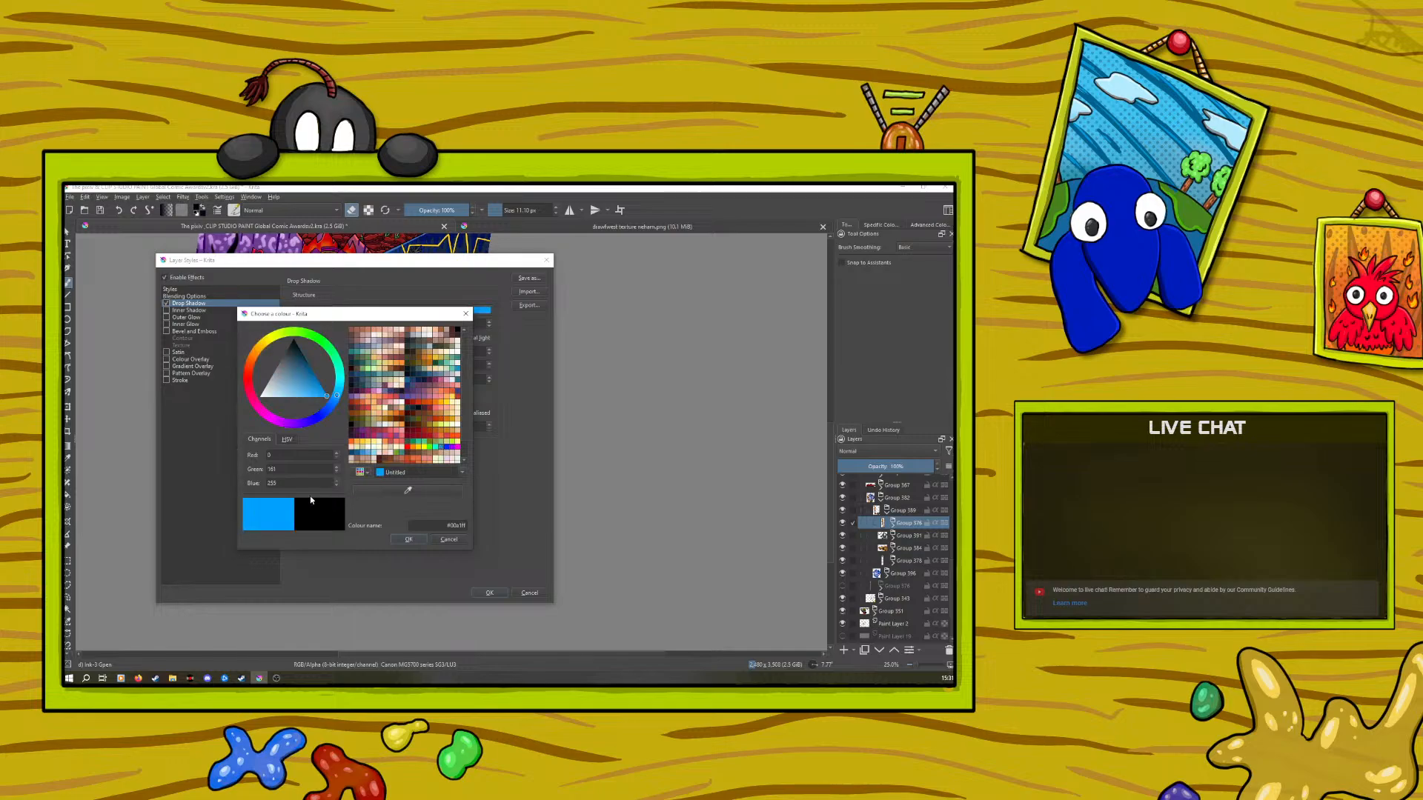
drag(303, 411, 300, 409)
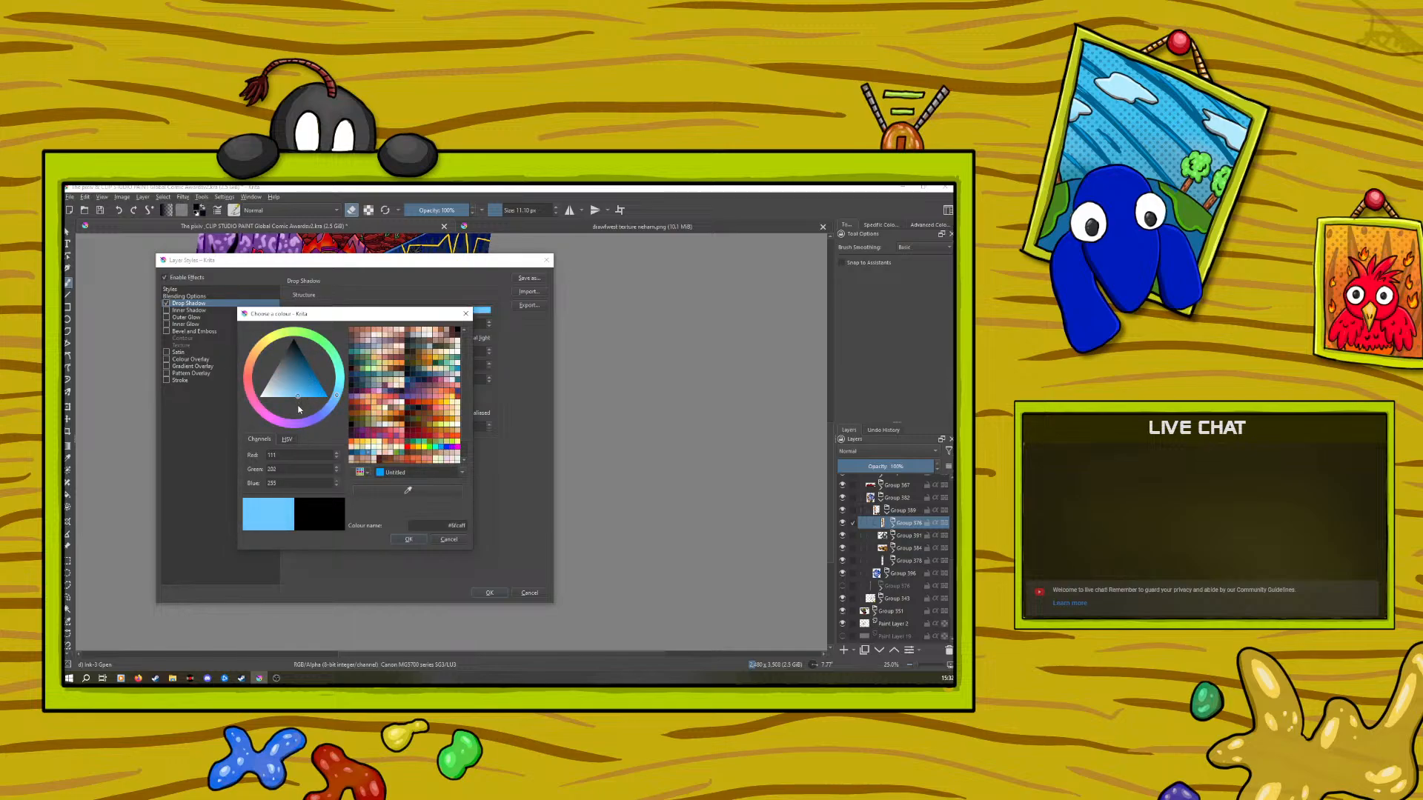
click(408, 539)
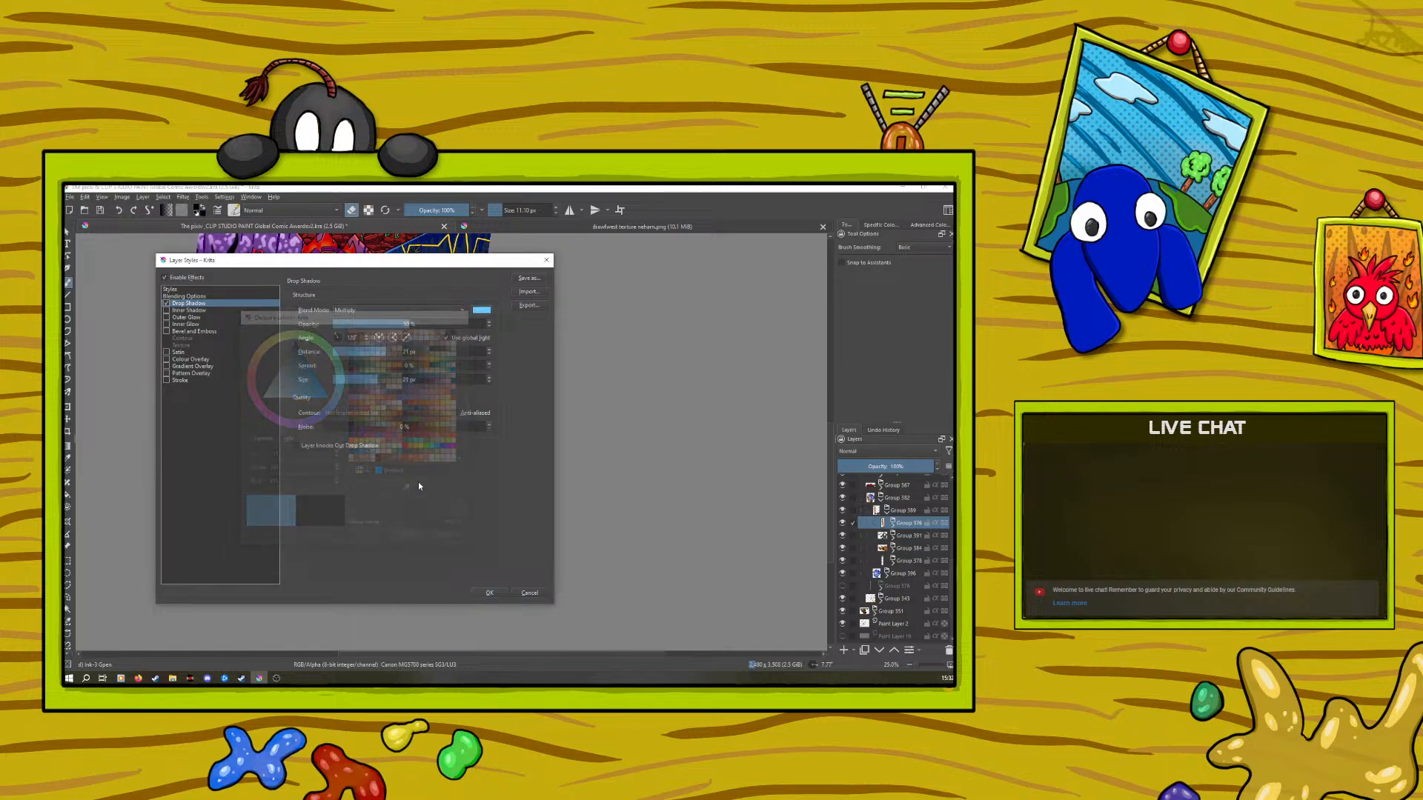
drag(350, 260, 346, 400)
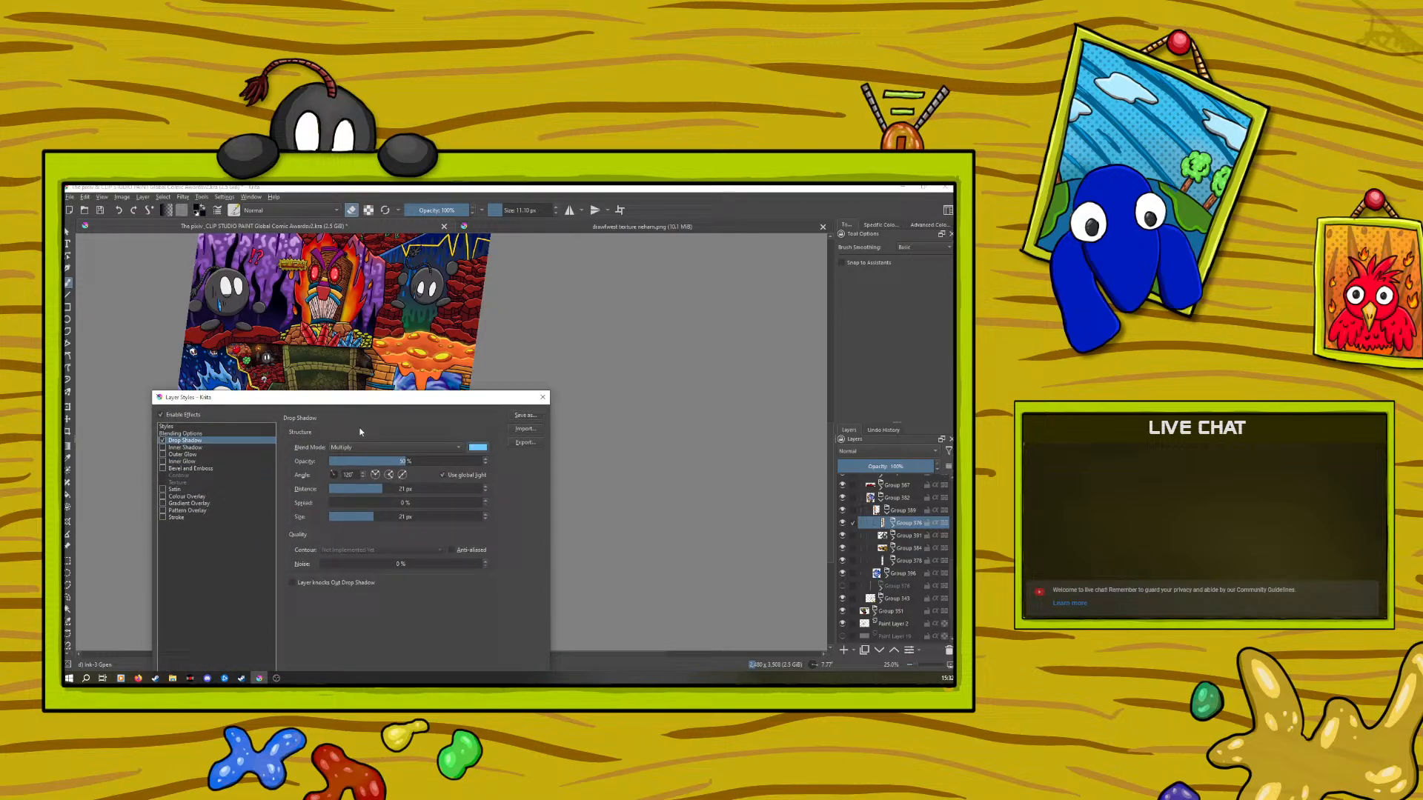
click(477, 447)
drag(293, 515, 322, 338)
click(426, 564)
drag(496, 403, 430, 535)
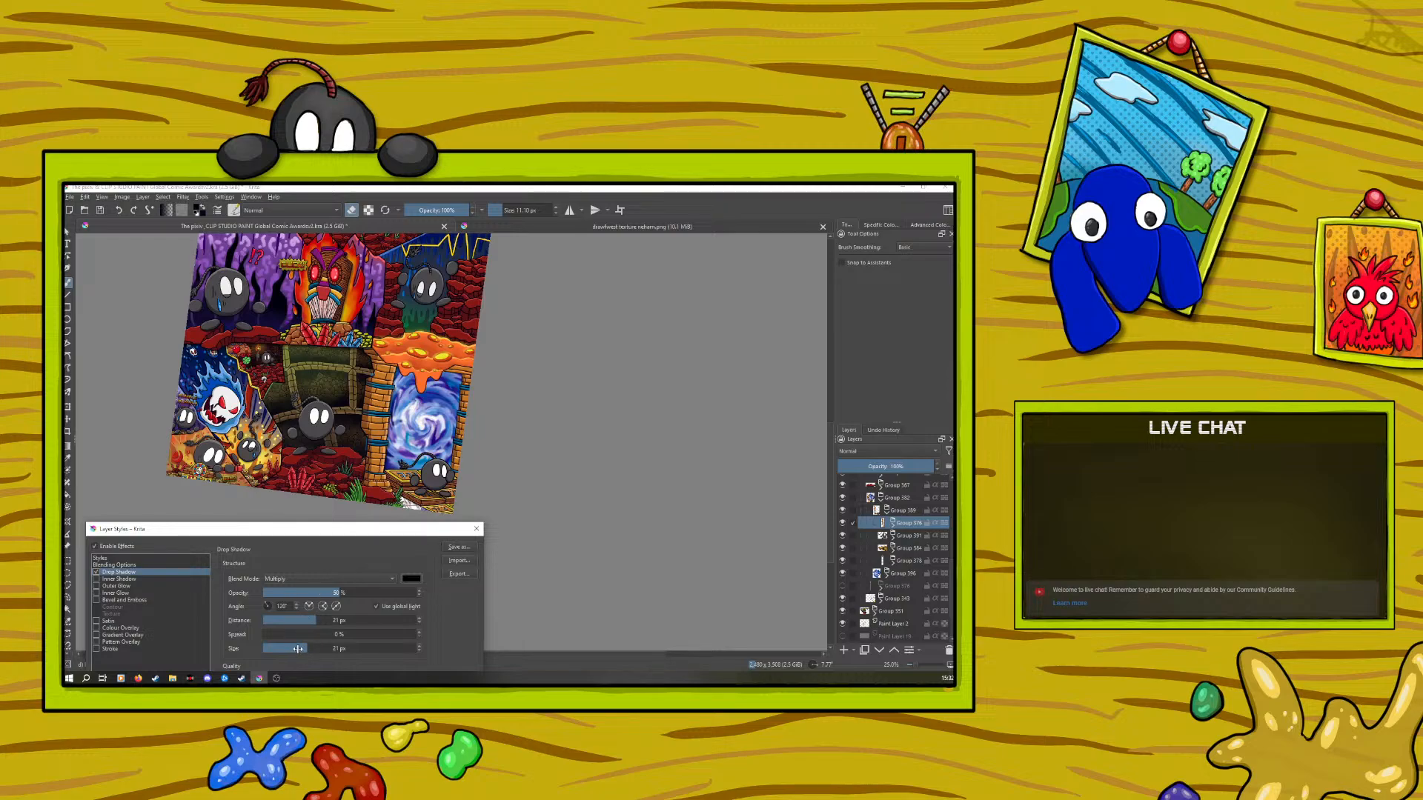
Try a 42 px drop shadow size, disable the drop shadow, and cancel the pillar's layer style changes
drag(302, 649, 323, 650)
drag(312, 536, 234, 509)
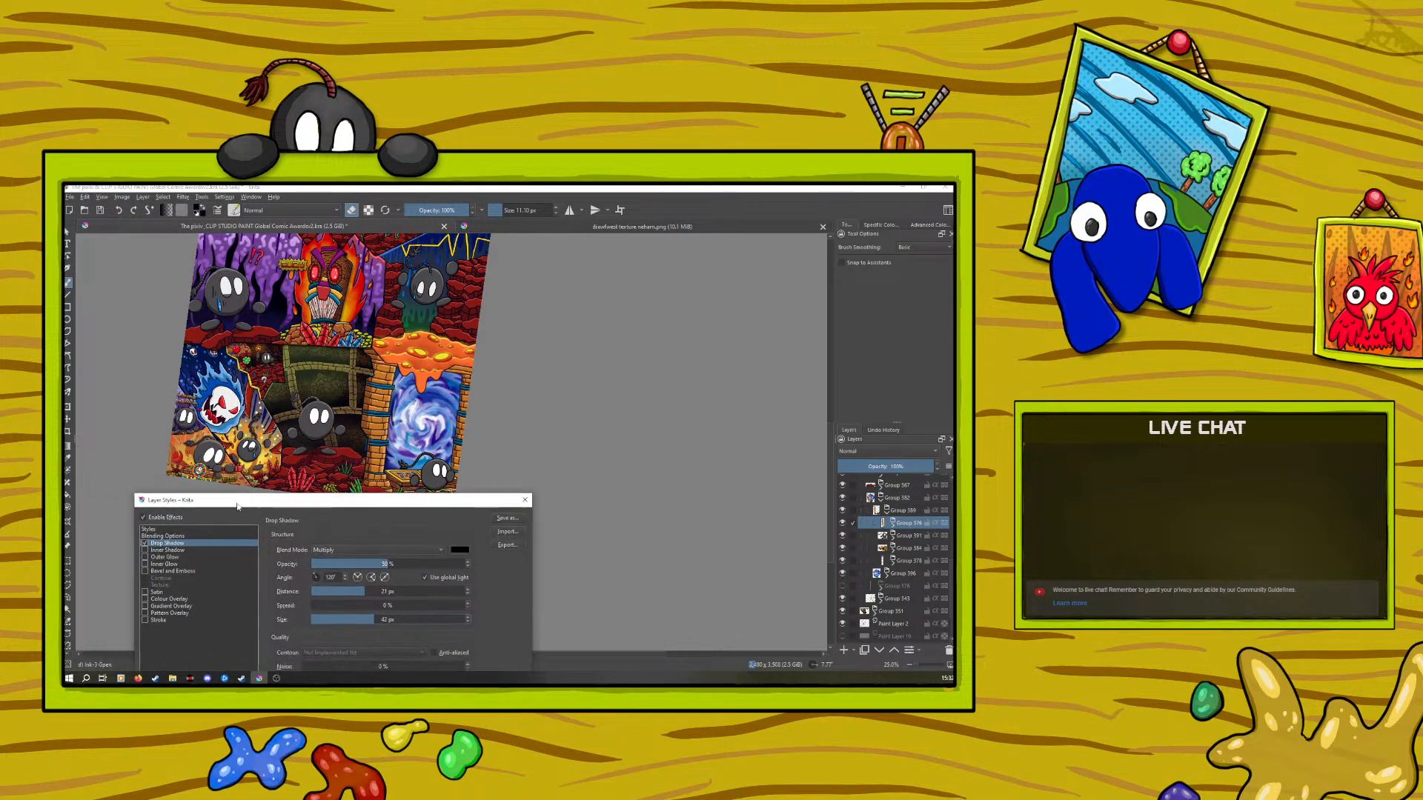
click(145, 544)
drag(193, 499, 171, 279)
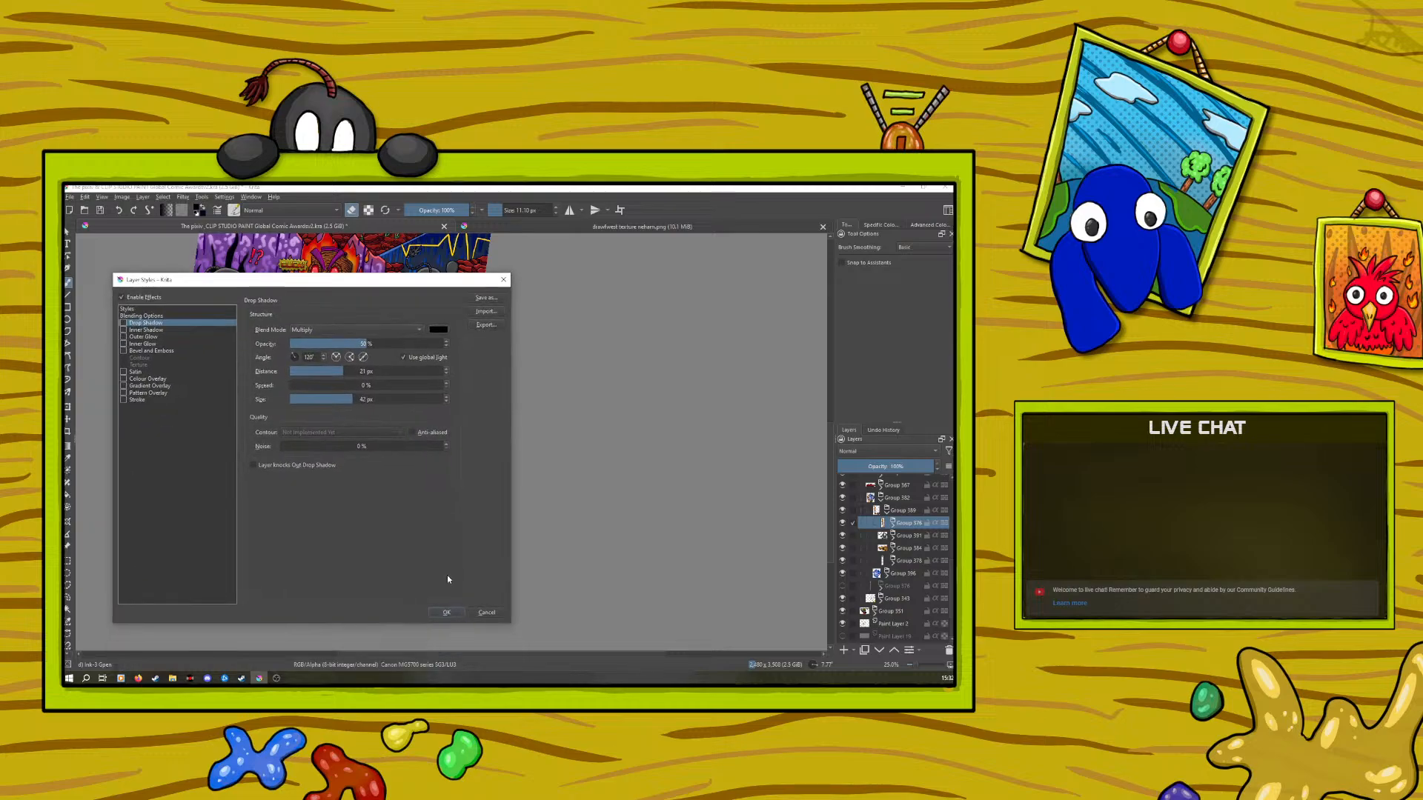
click(486, 613)
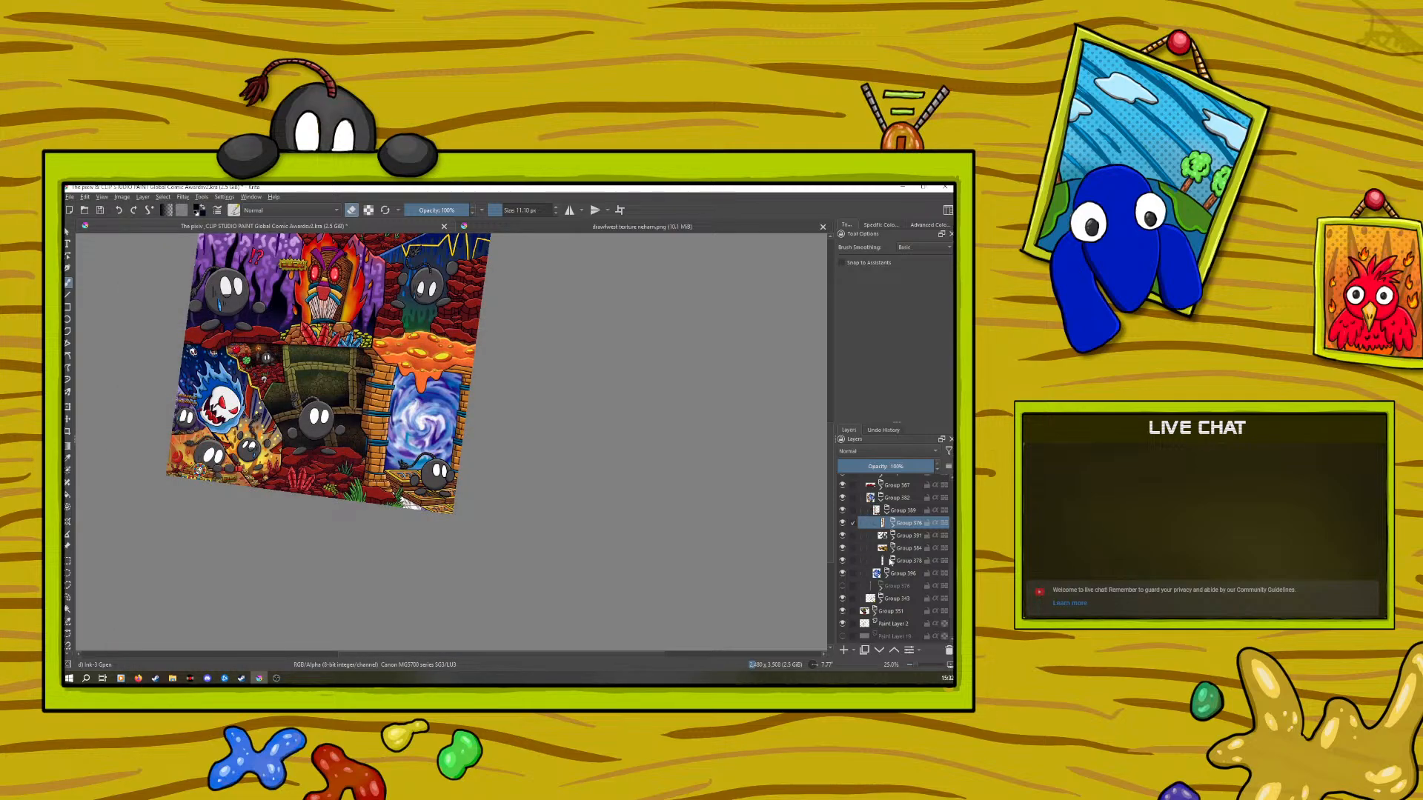
Collapse the doorway groups and check what Group 387 contains by hiding and showing it
scroll(863, 560, up, 2)
click(885, 568)
click(880, 556)
click(872, 542)
click(844, 543)
click(844, 542)
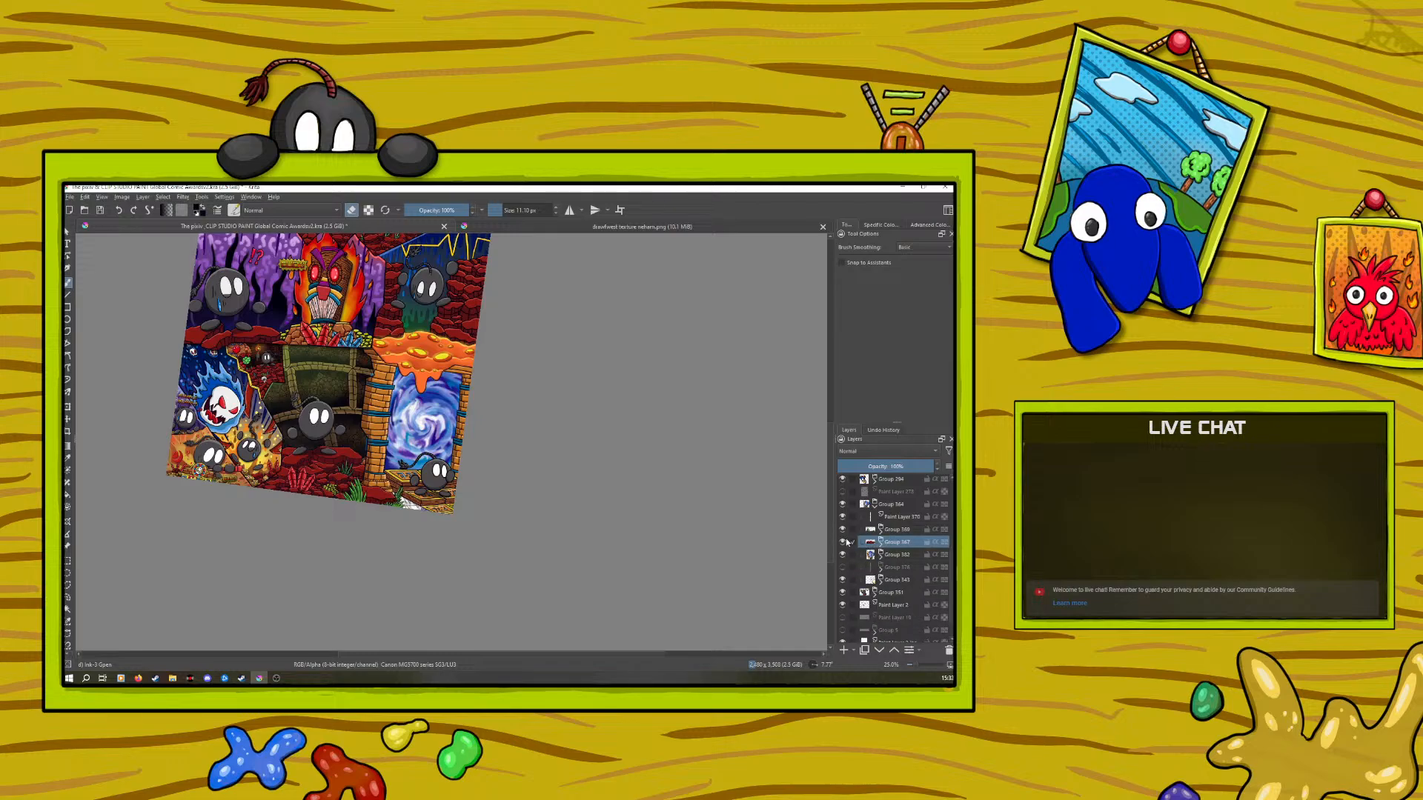
click(844, 543)
click(843, 543)
Add a paint layer to the foreground rock and grass group and move it below the group's lowest layer
click(880, 542)
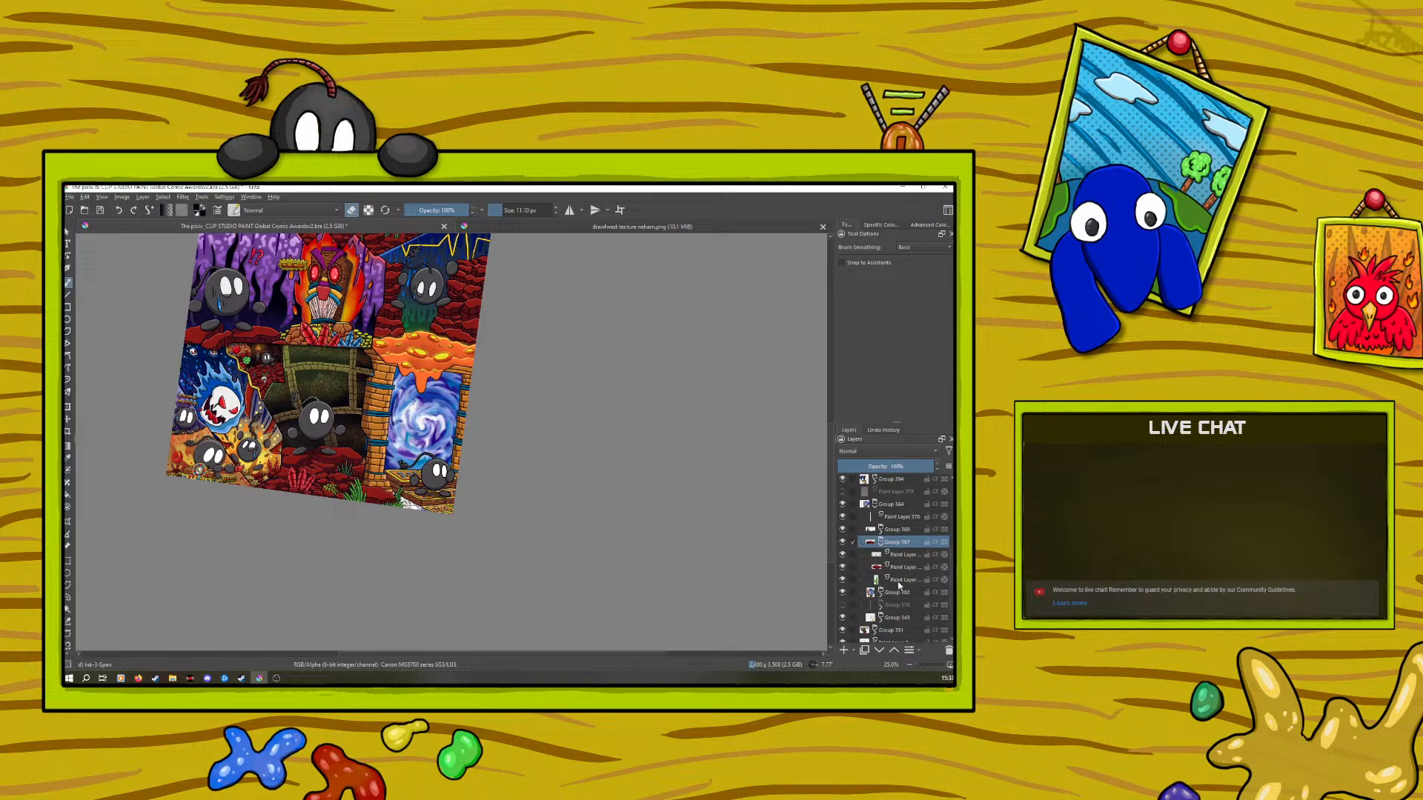
click(899, 581)
click(844, 650)
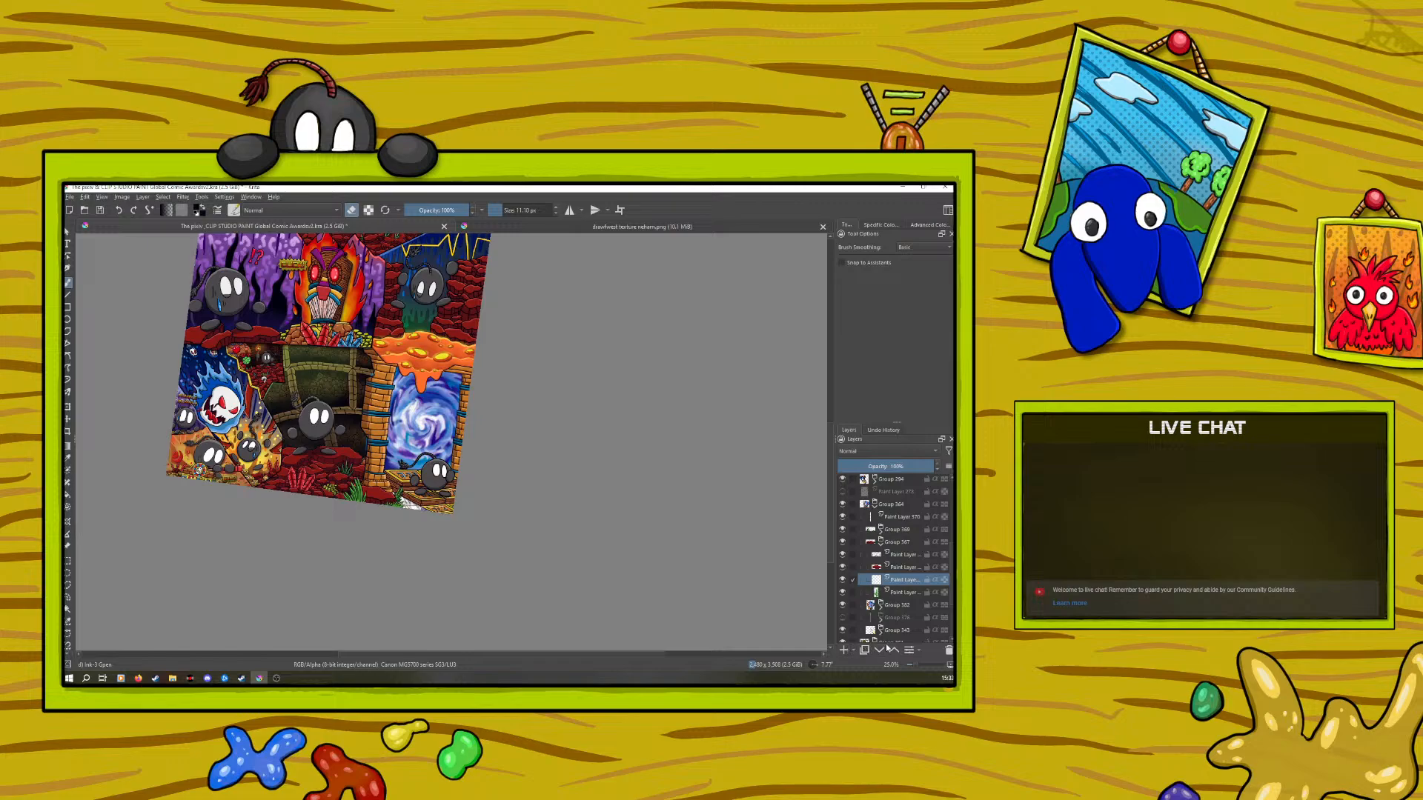
click(880, 650)
Draw black outlines of small stones in the unpainted gap between the foreground grass and the wooden platform, using the 11.10 px brush
scroll(921, 661, up, 3)
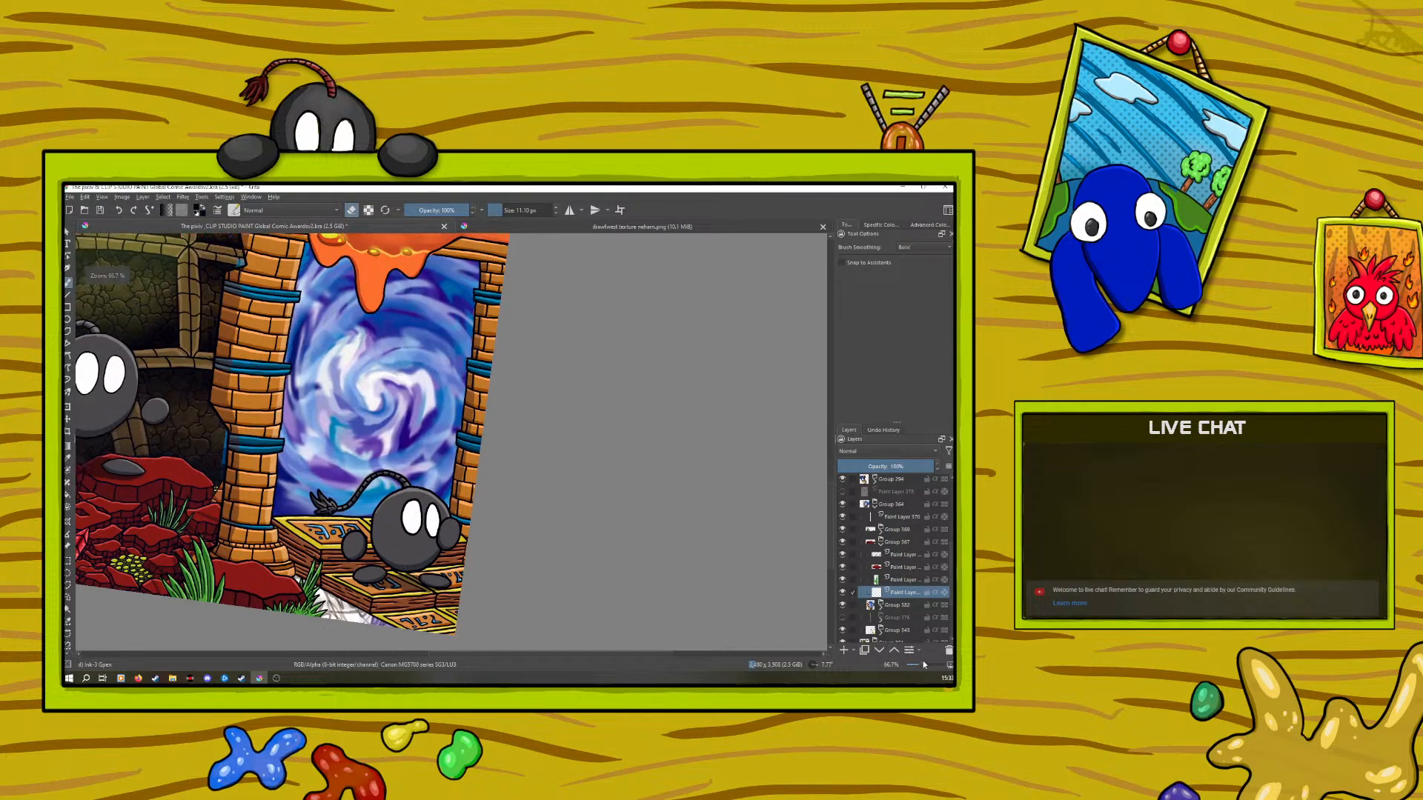
drag(830, 492, 836, 541)
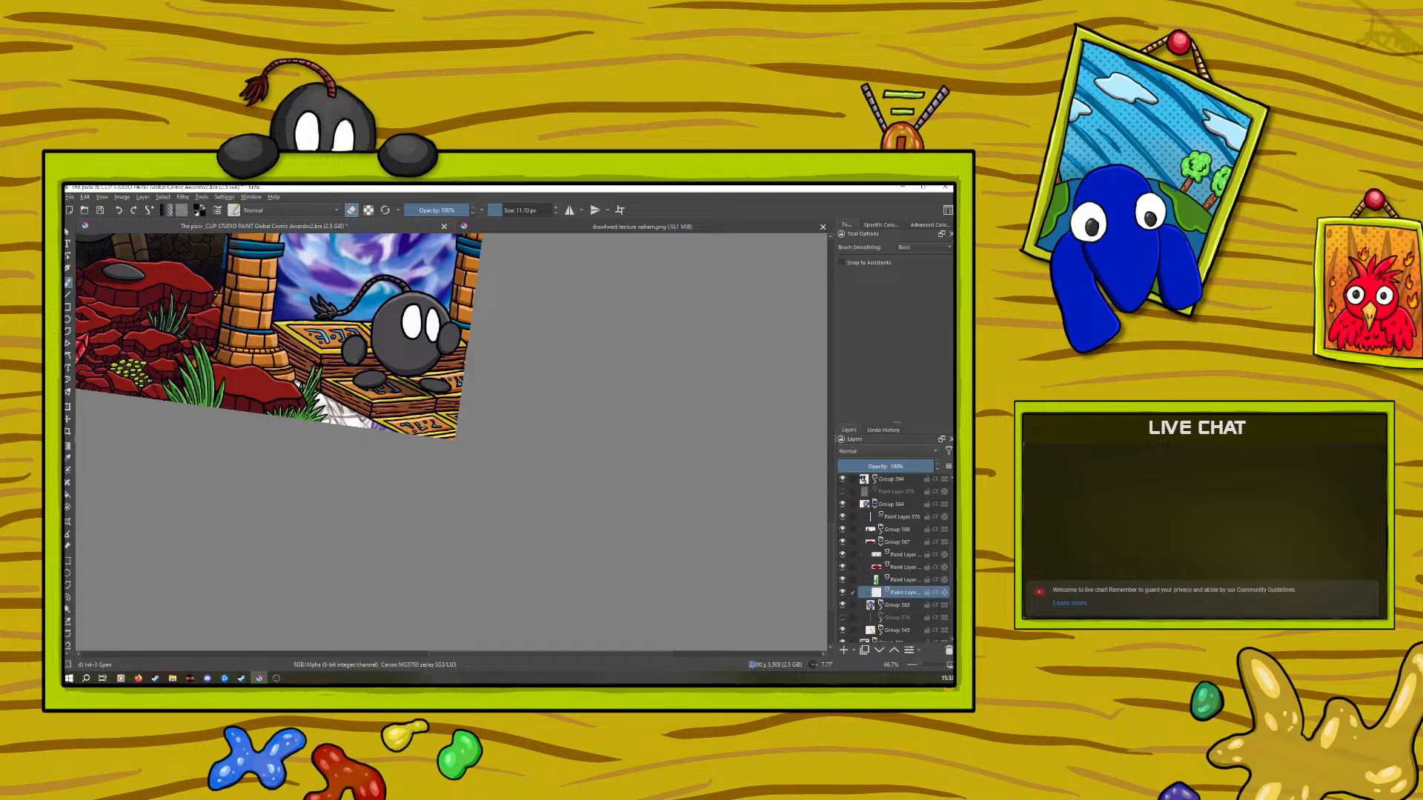
right_click(307, 342)
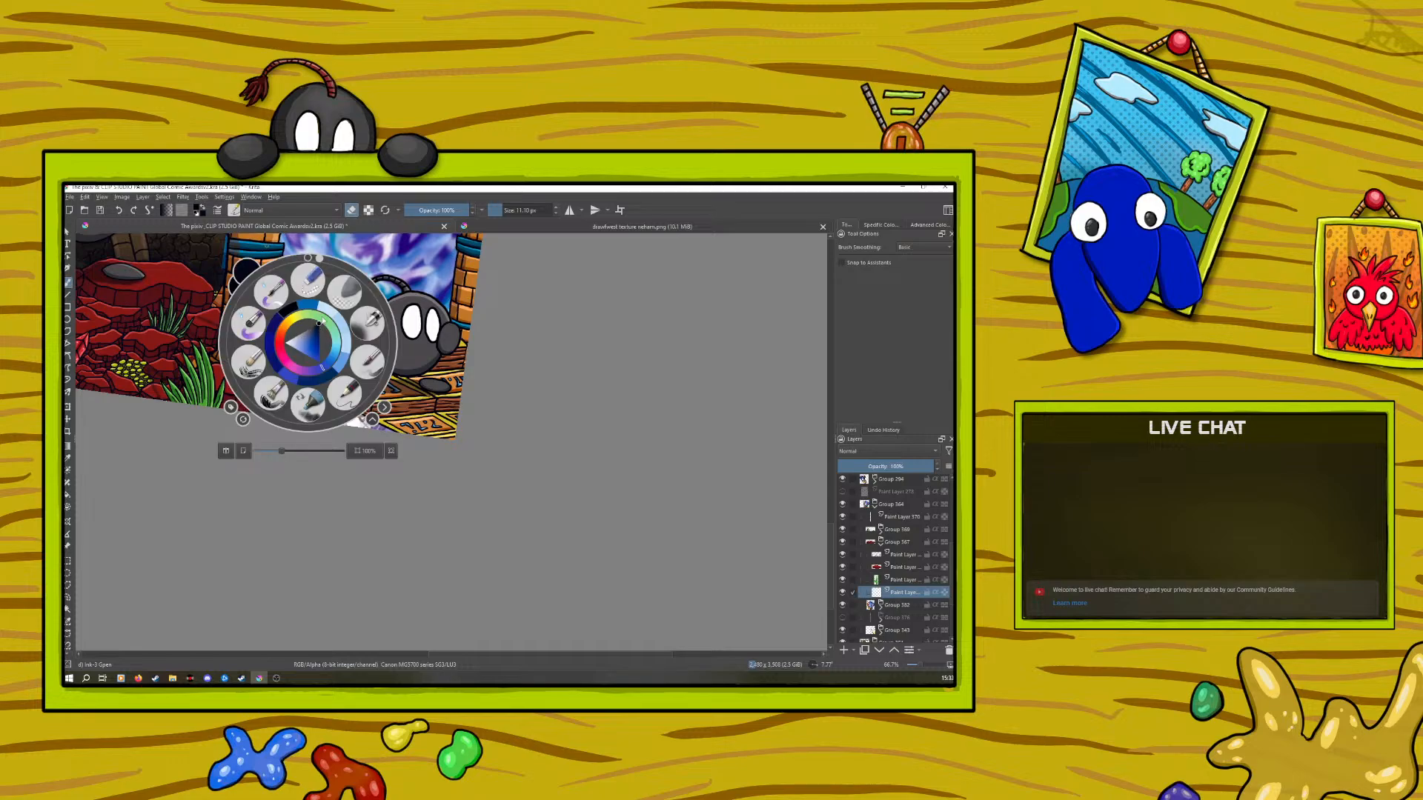
click(321, 326)
right_click(333, 375)
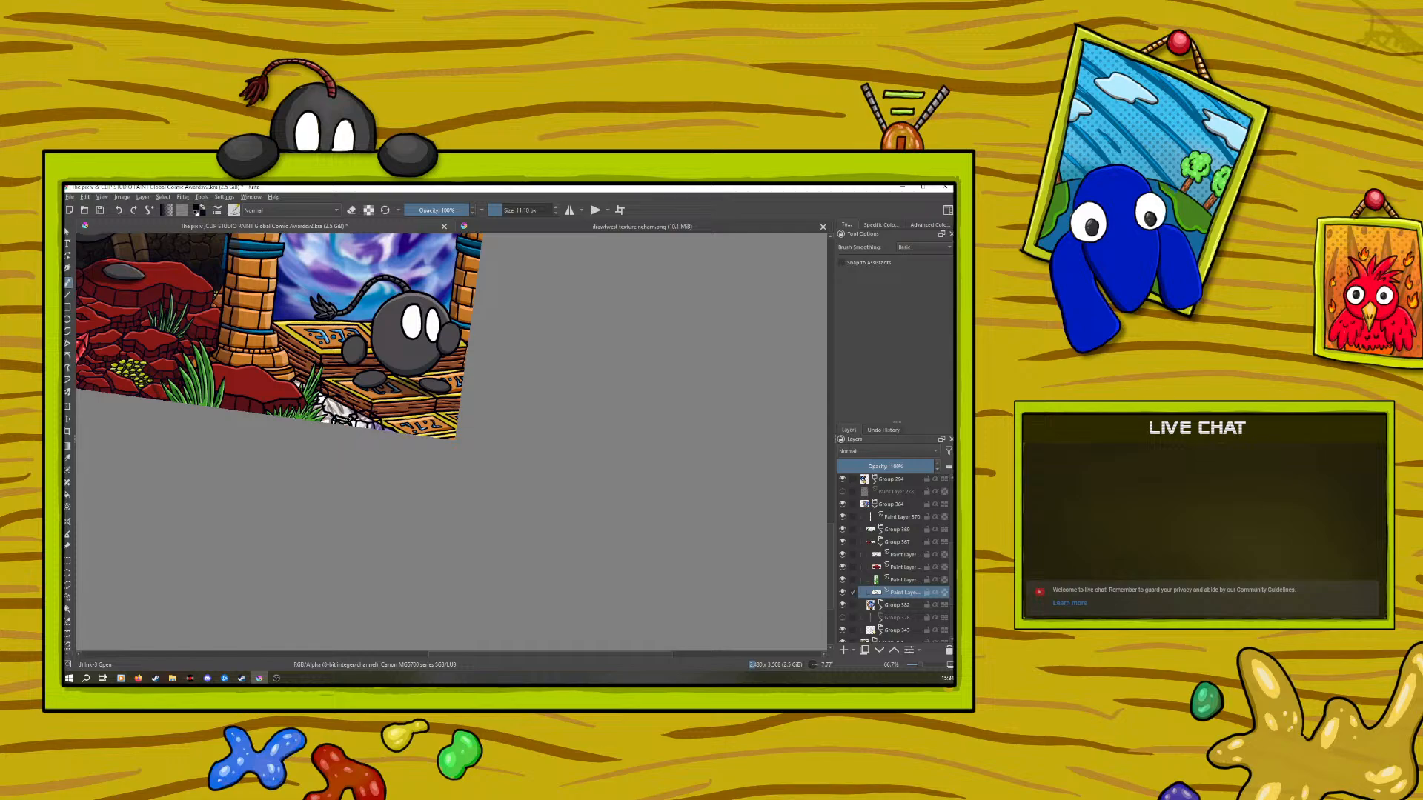
key(e)
click(350, 211)
Add a paint layer below the stone outlines and sample the dark red of the foreground rock as the brush colour
click(844, 650)
click(879, 650)
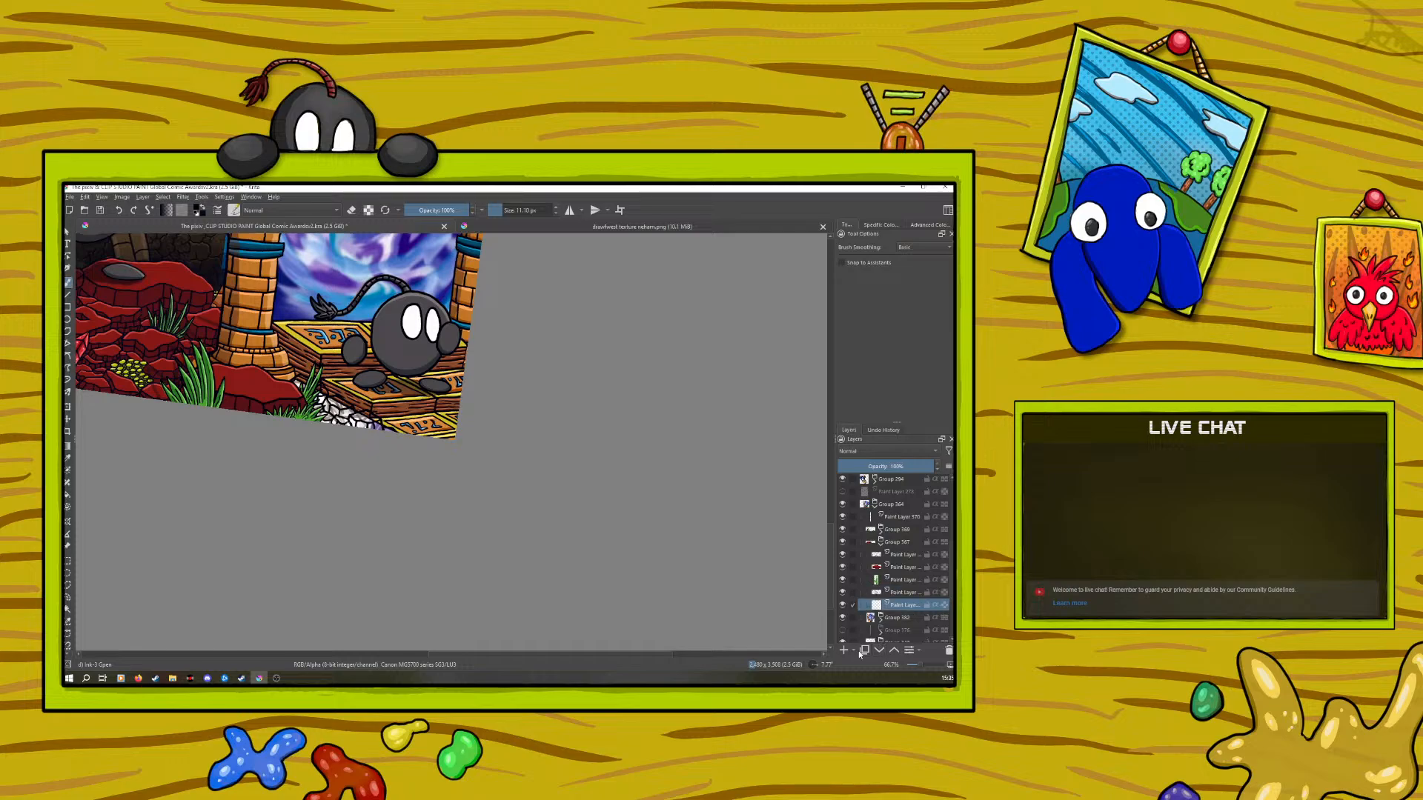
key(p)
click(252, 374)
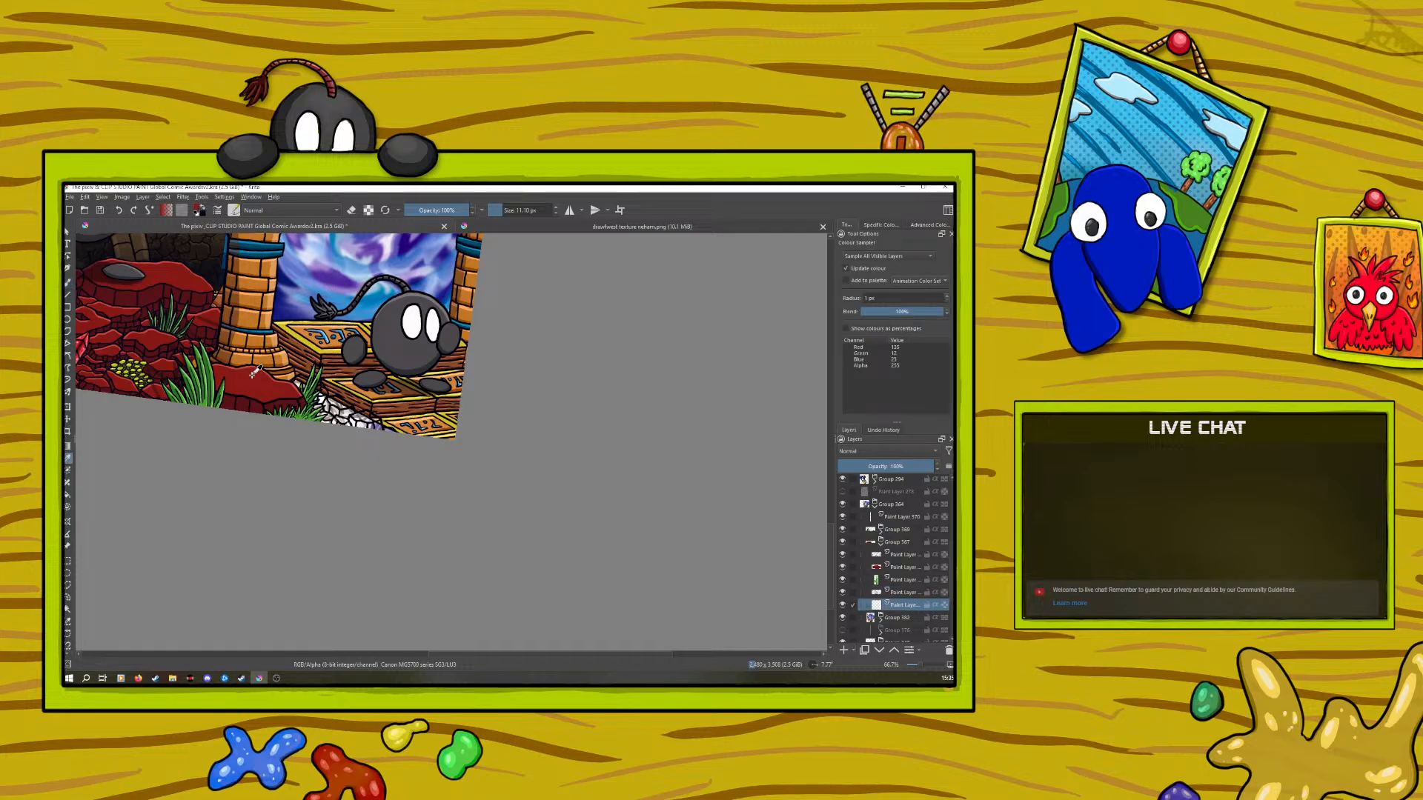
Paint the unfilled gaps between the rocks beside the lower stairs with dark reds sampled from the neighbouring rocks
click(68, 282)
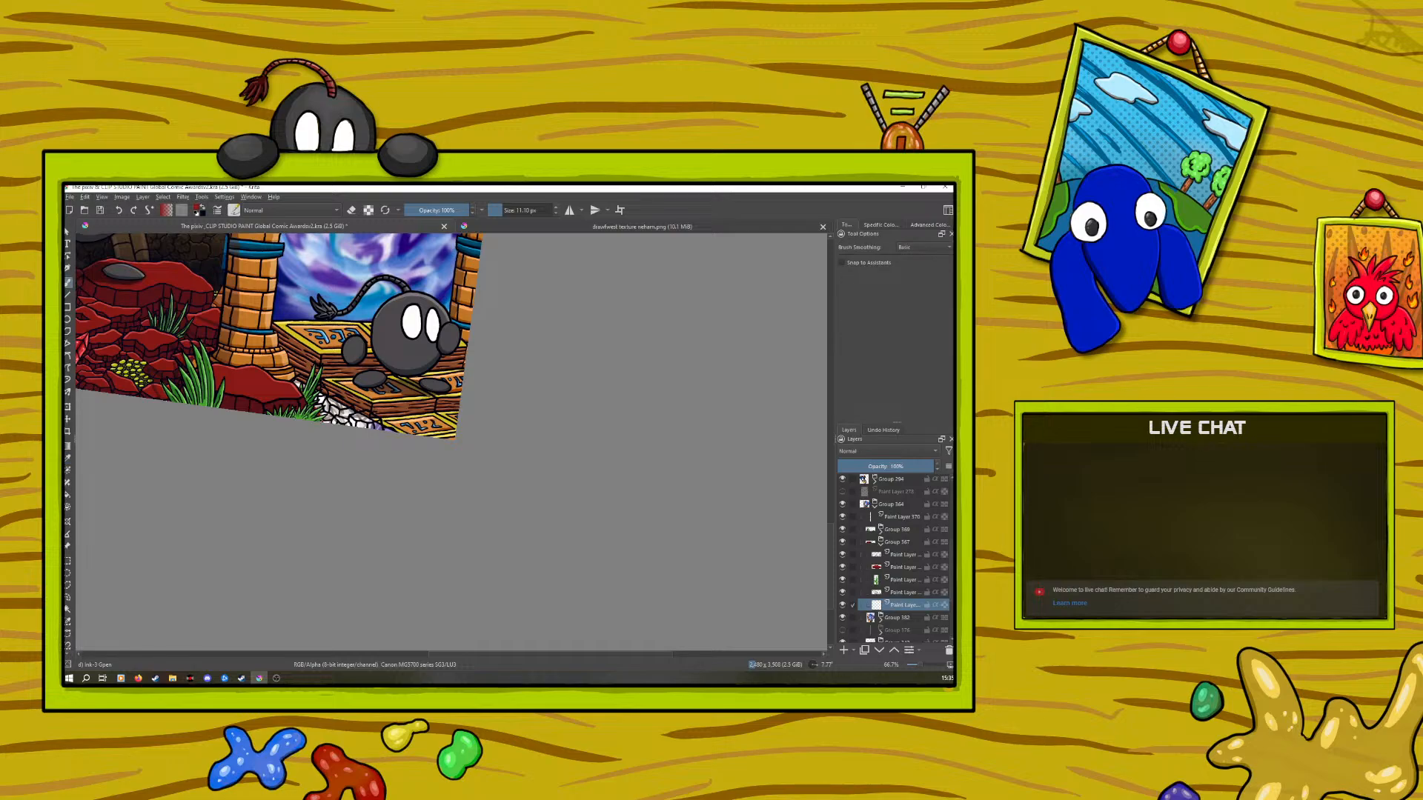
drag(320, 410, 371, 424)
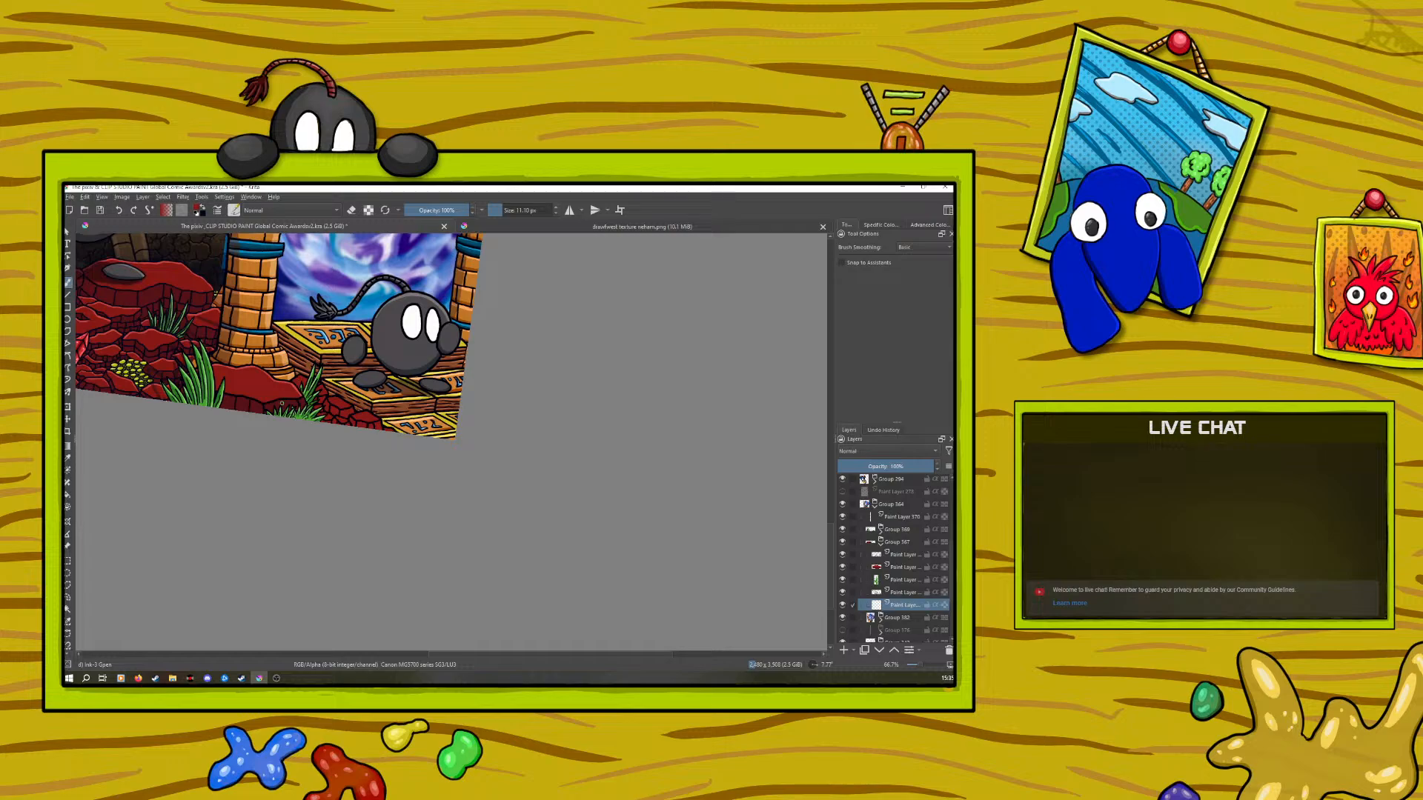
key(p)
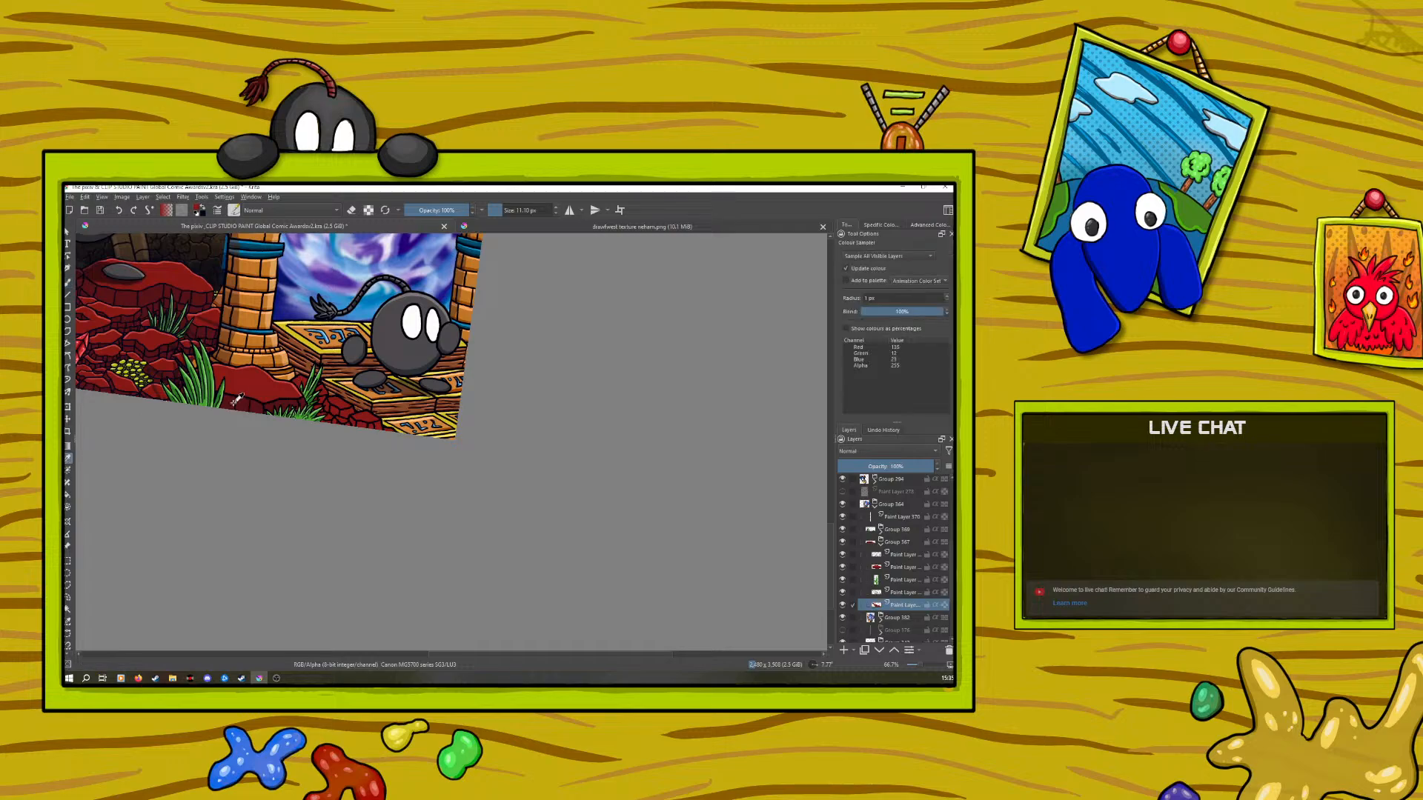
key(b)
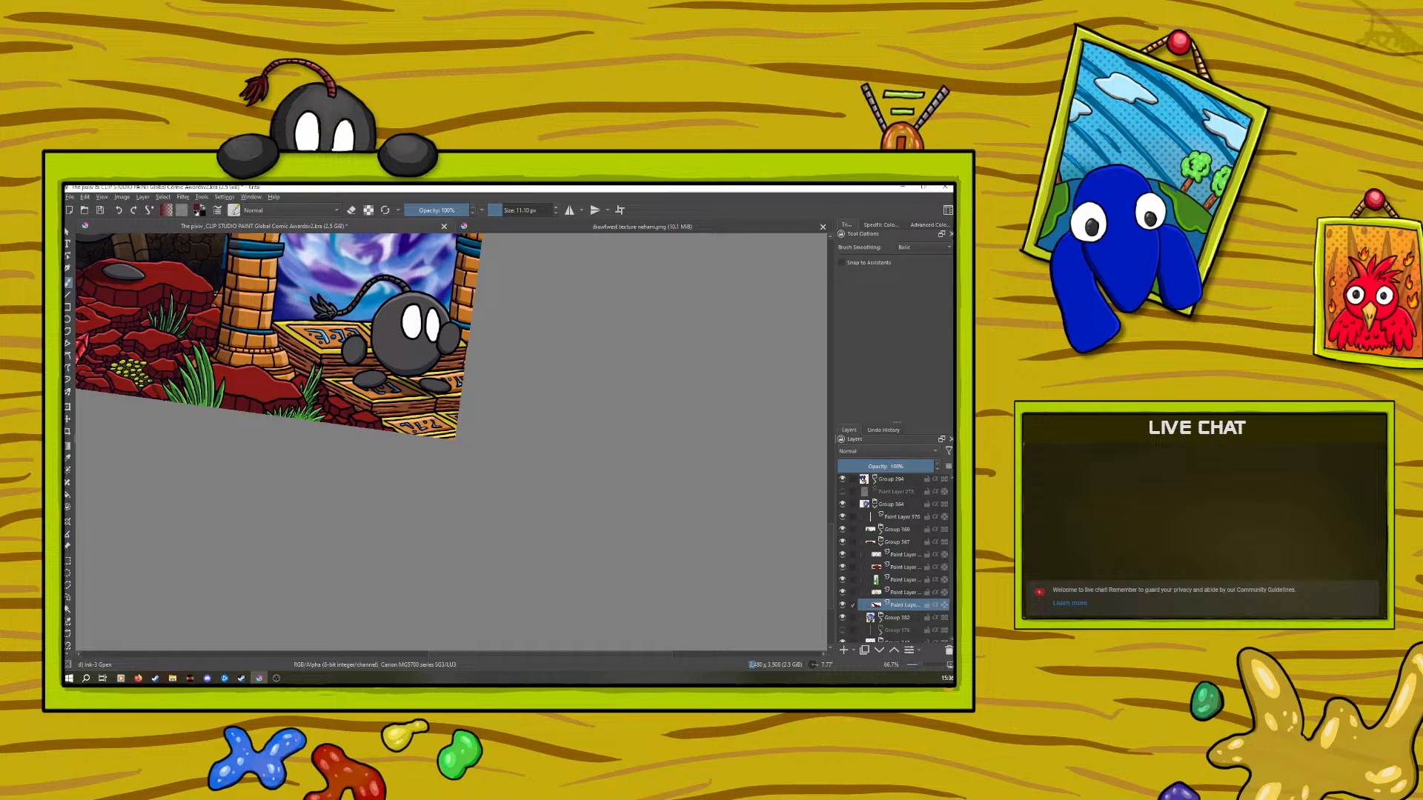
key(p)
click(251, 359)
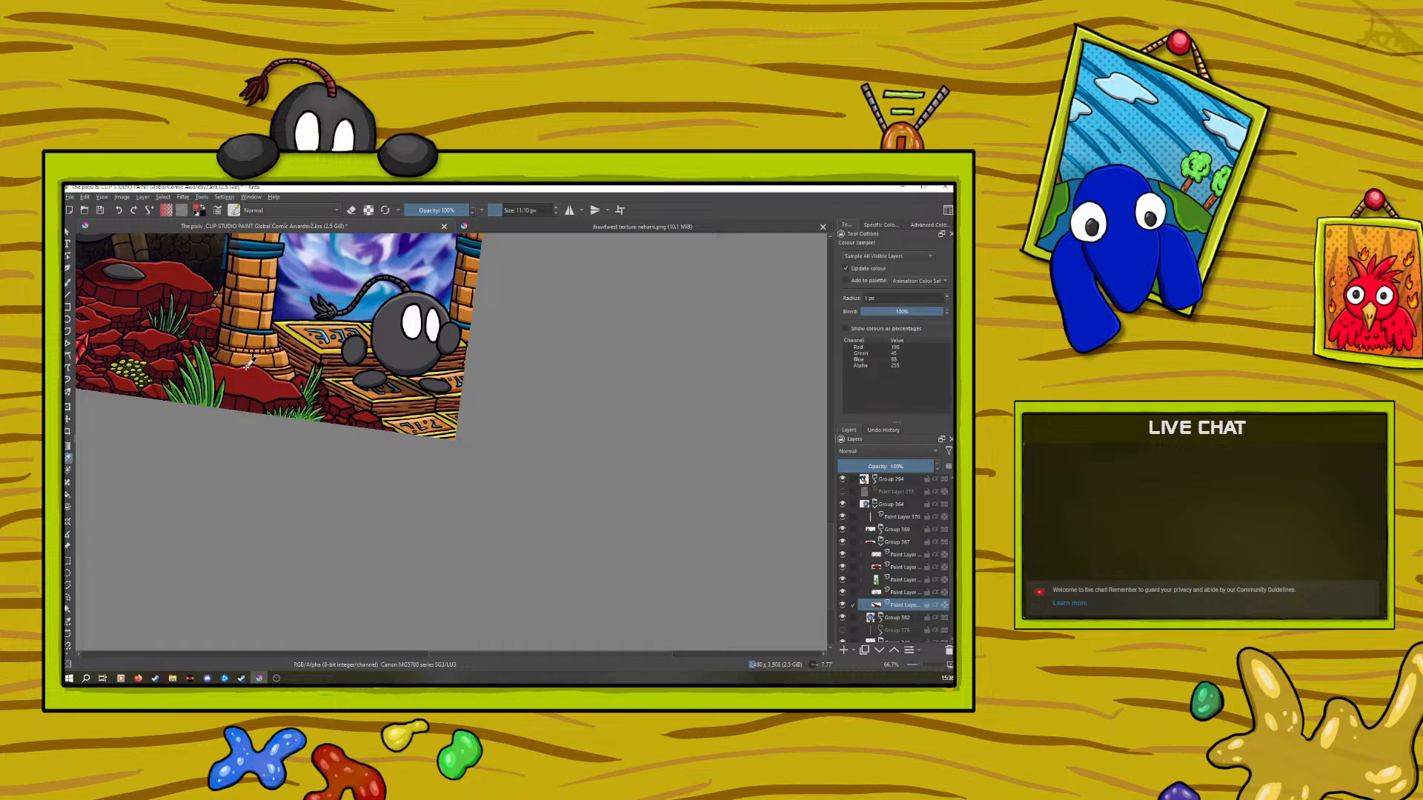
click(70, 276)
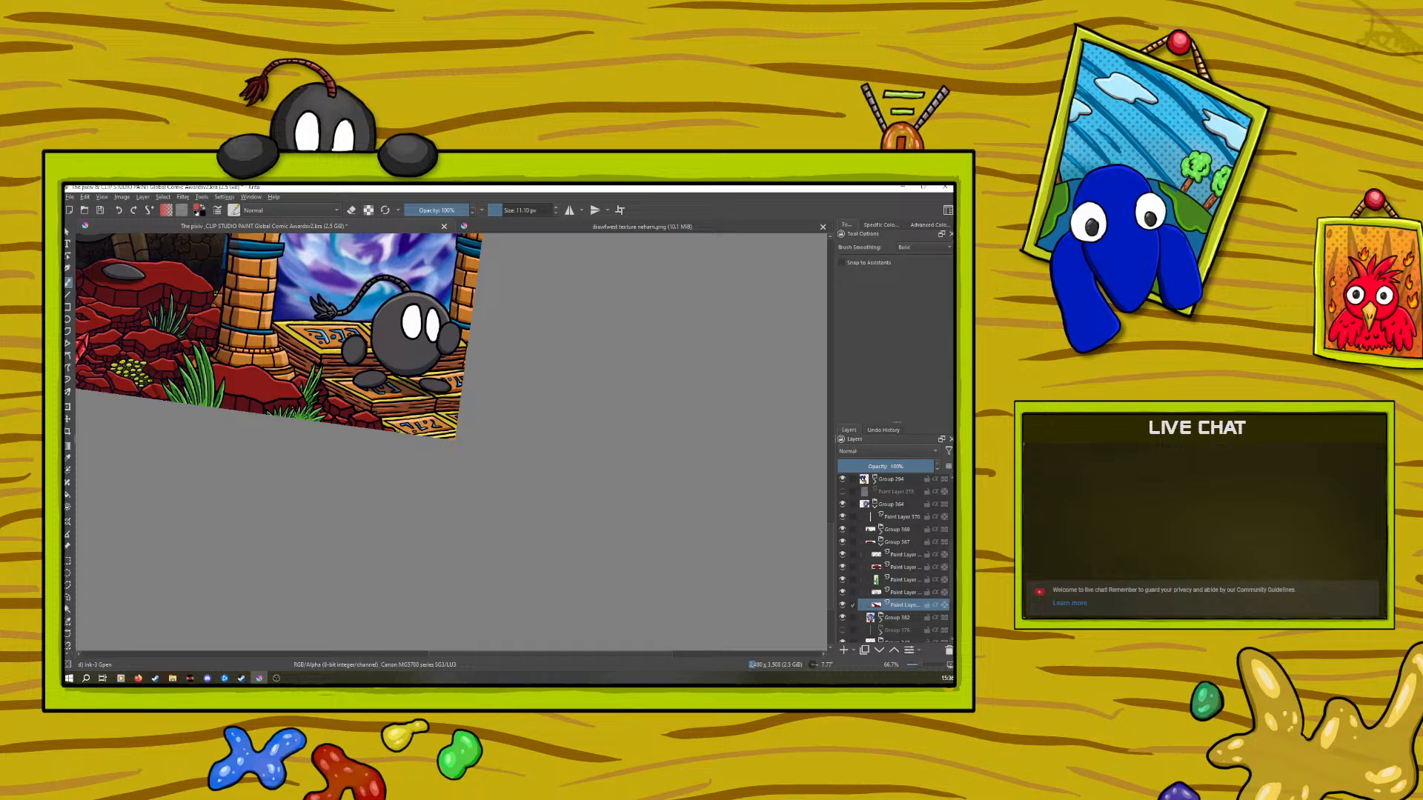
Expand the portal's layer group and add a new paint layer between its two subgroups
drag(917, 664, 918, 660)
scroll(835, 494, up, 3)
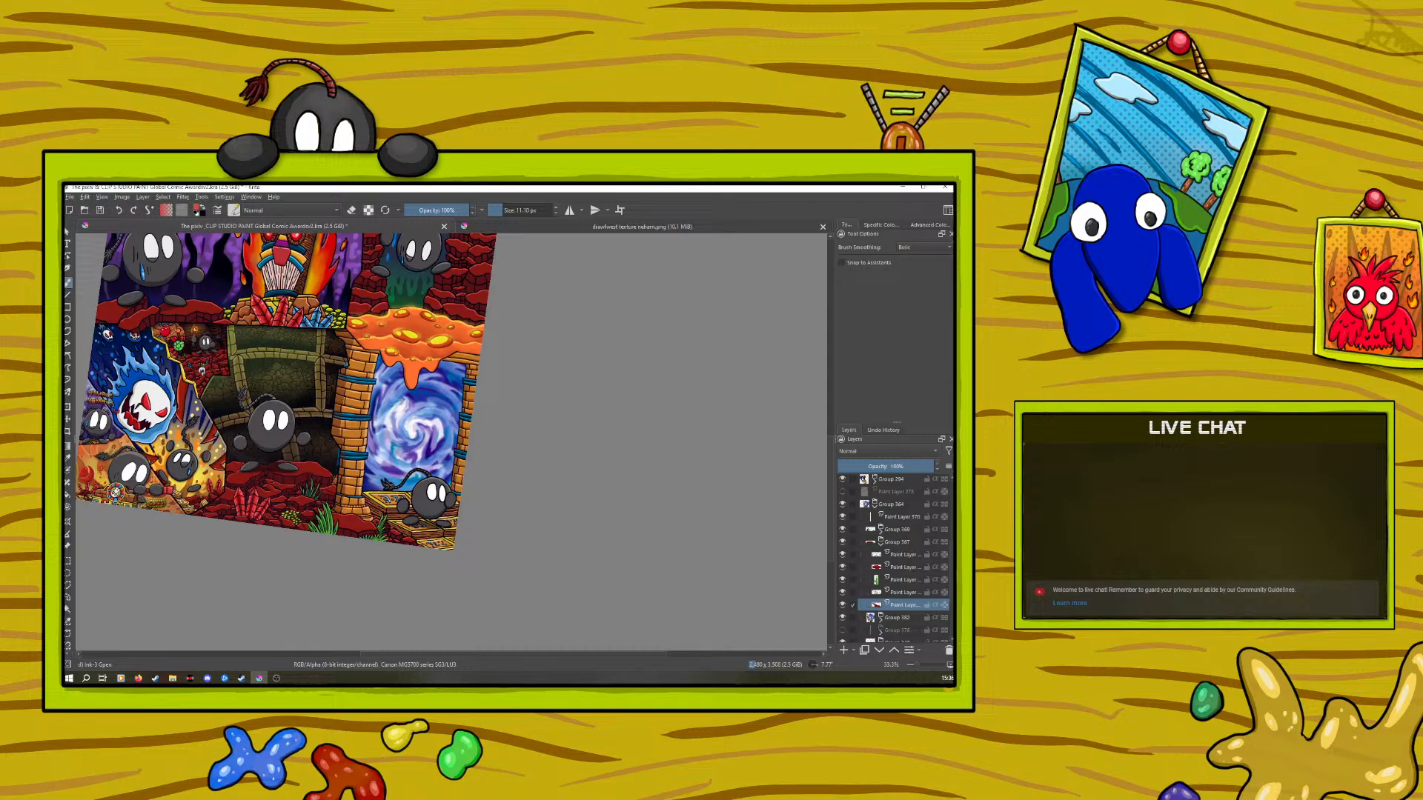
click(888, 617)
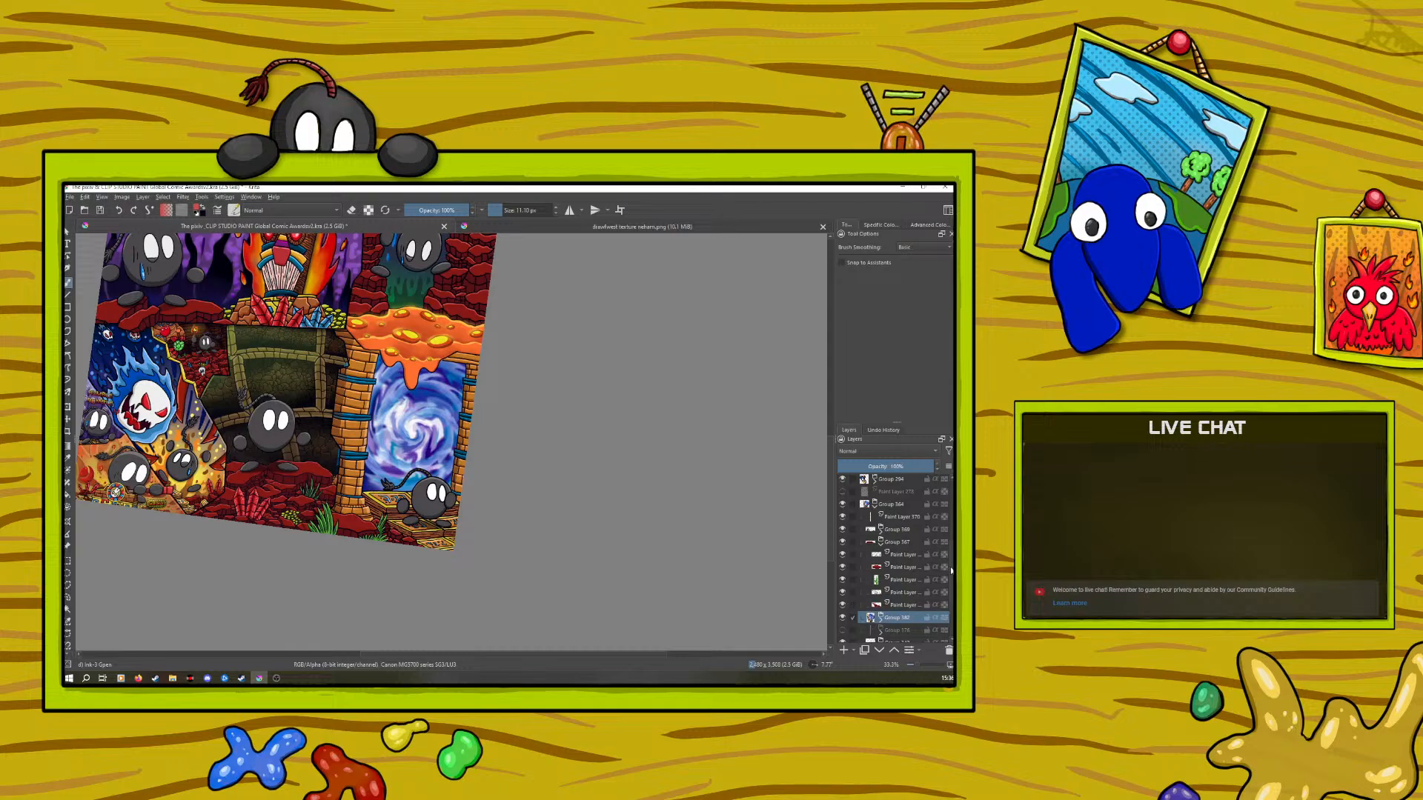
drag(950, 569, 948, 577)
click(881, 583)
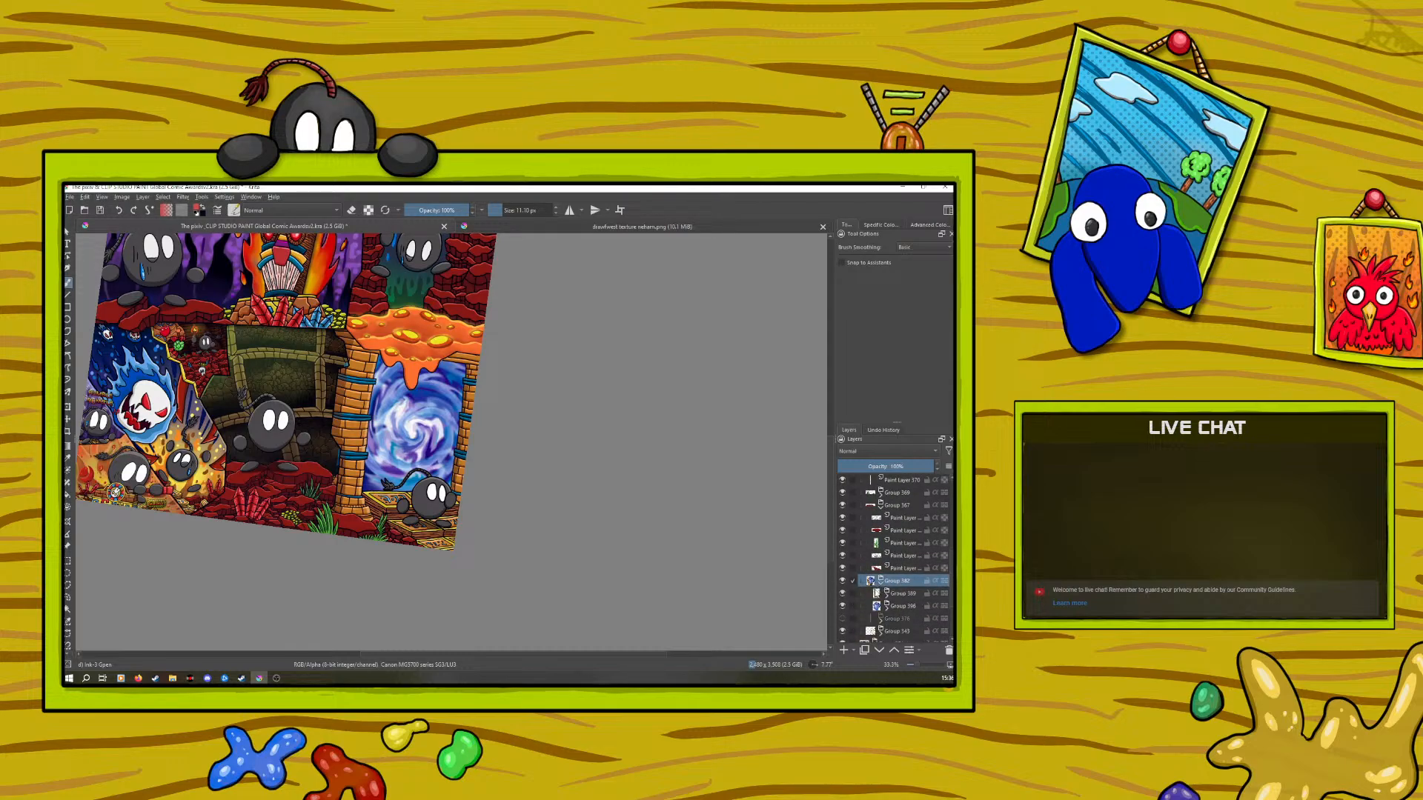
click(877, 595)
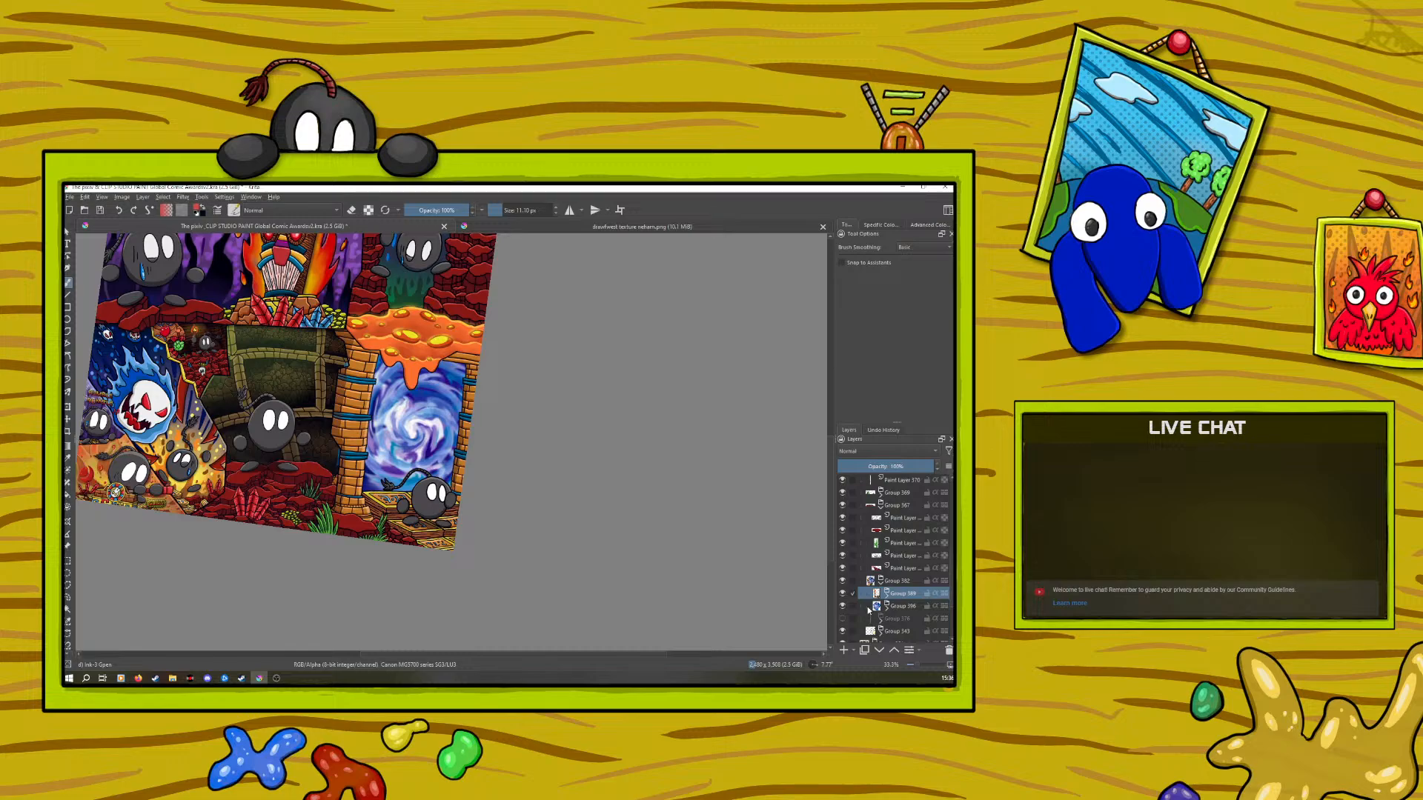
key(Insert)
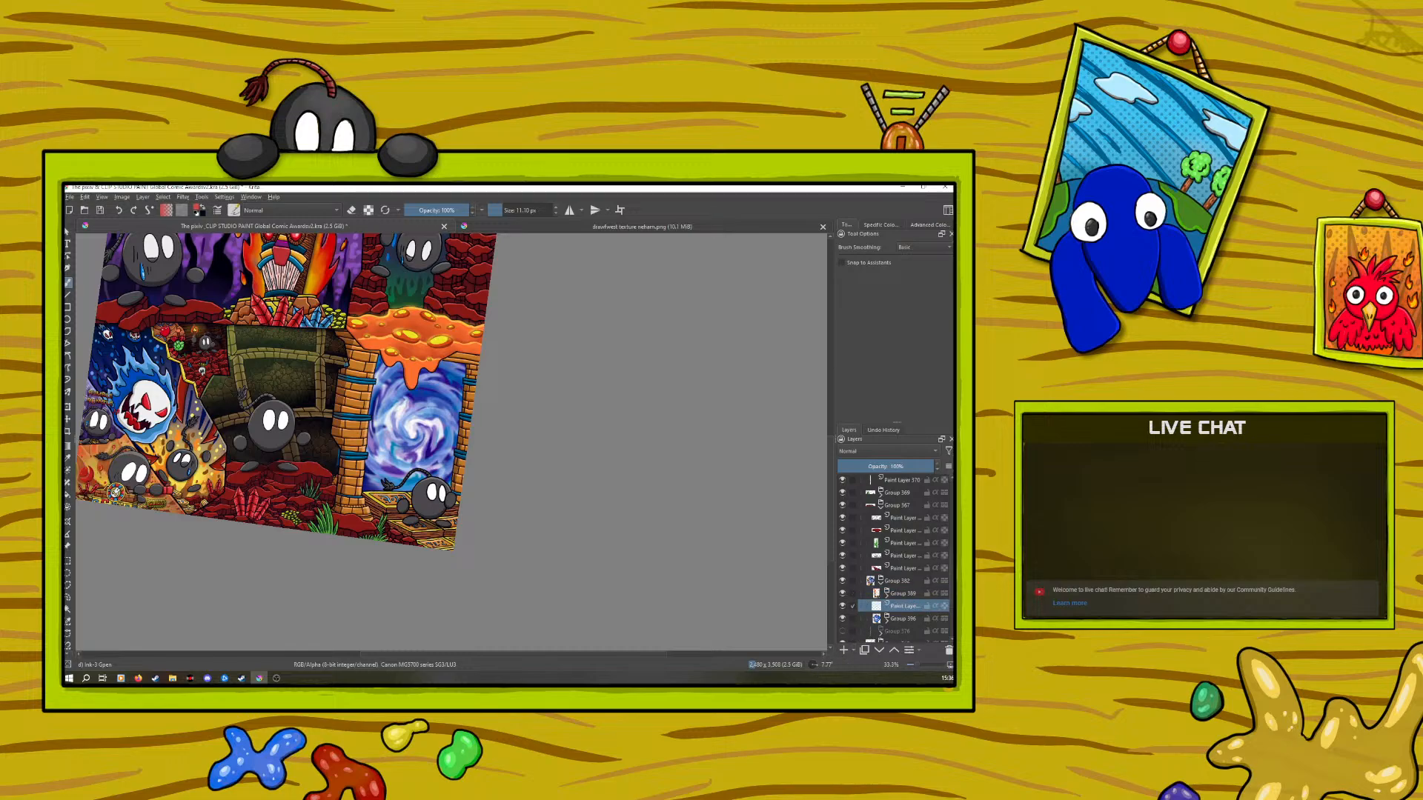
Sample blue from the portal swirl and change the brush colour to a paler tint
right_click(300, 498)
click(331, 481)
key(p)
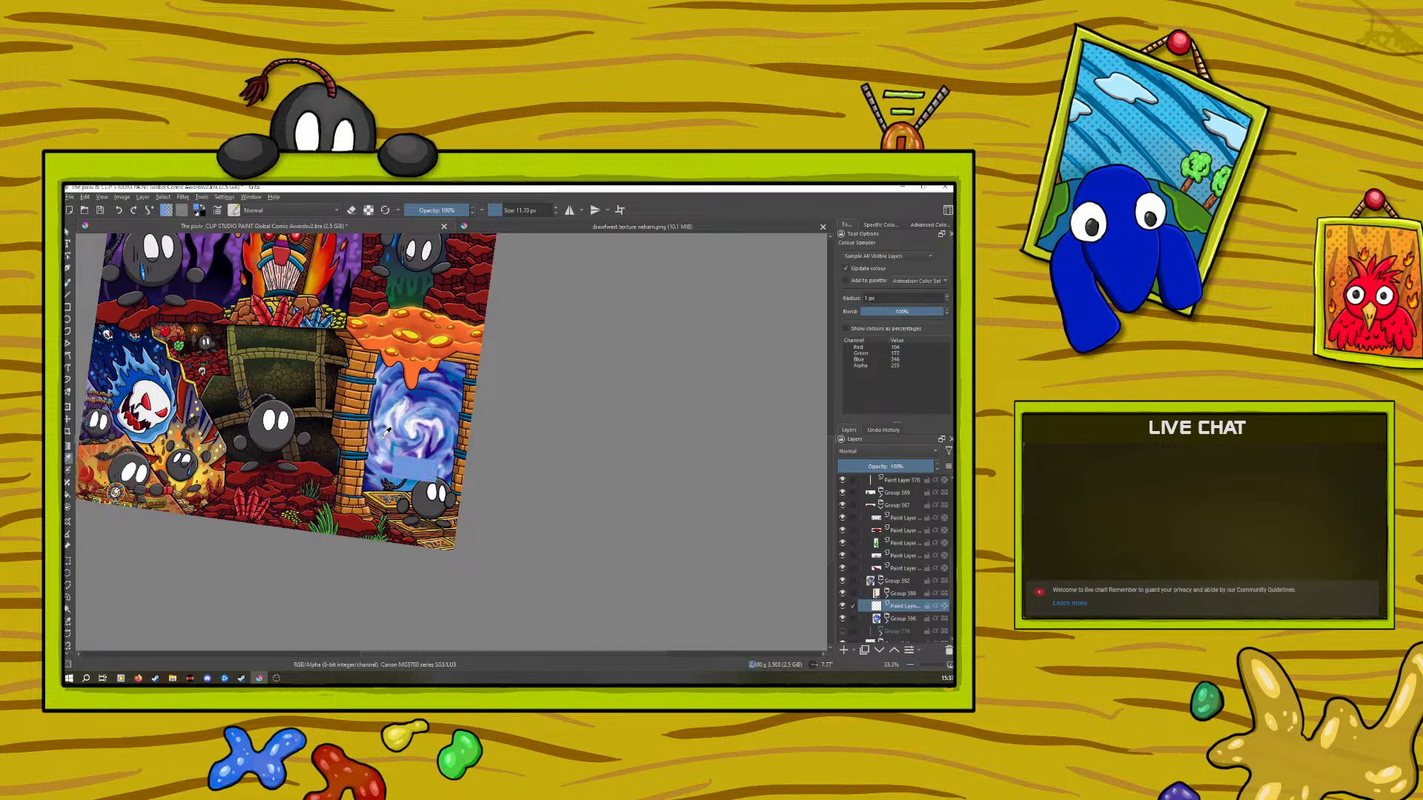
key(b)
right_click(233, 336)
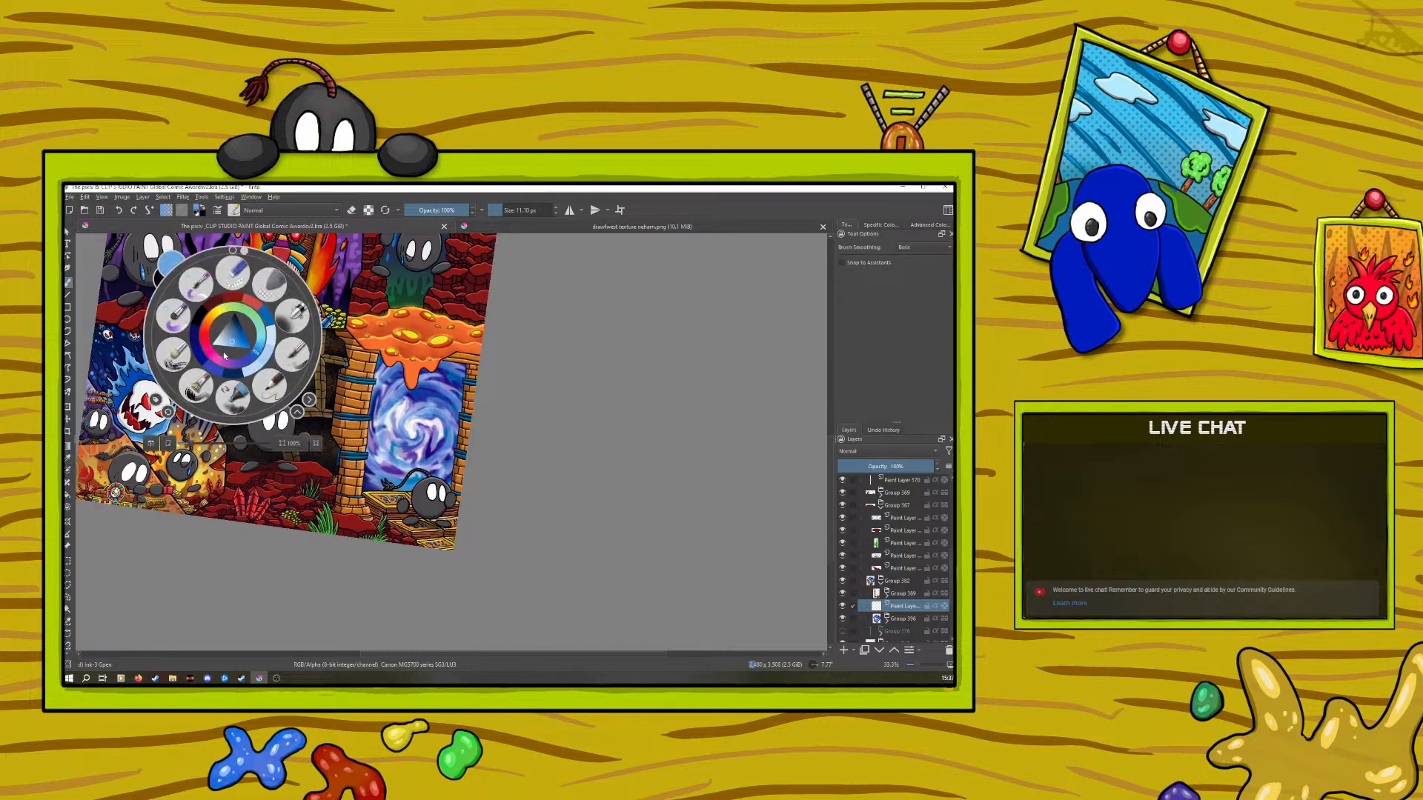
click(222, 350)
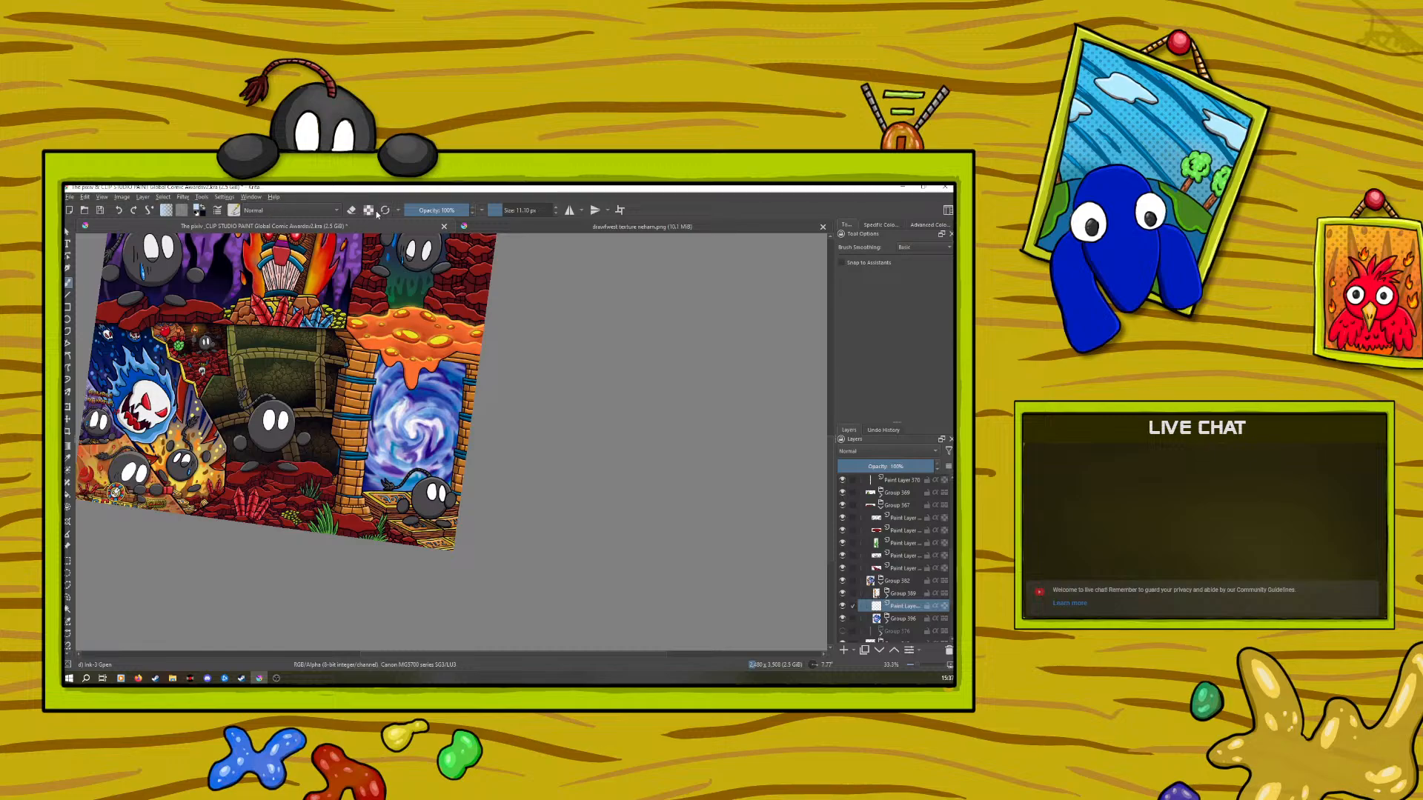
Airbrush a pale glow around the portal's edges with the Airbrush Soft preset and move its layer above the portal's subgroups
click(235, 211)
click(276, 241)
right_click(415, 575)
right_click(345, 374)
click(403, 519)
drag(528, 210, 515, 211)
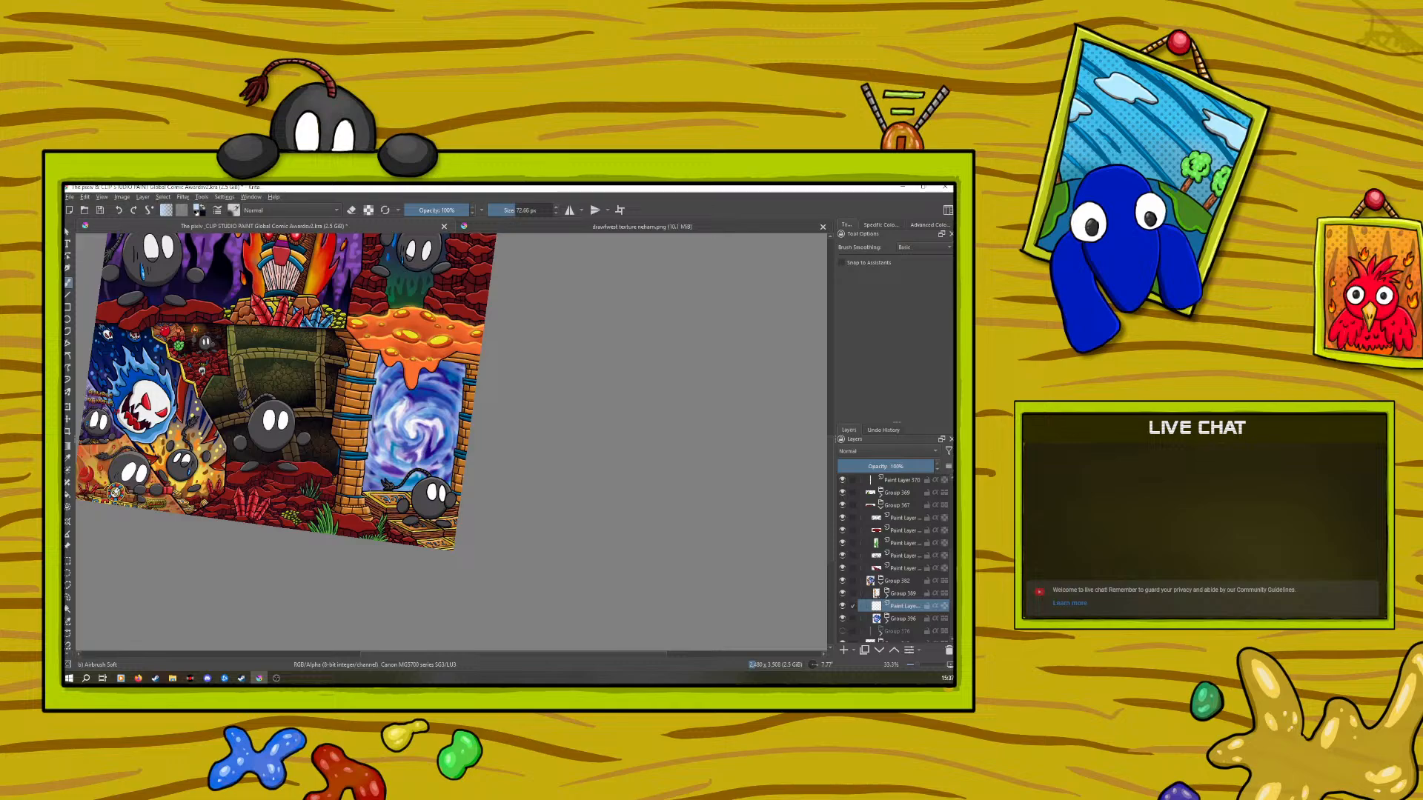
click(881, 651)
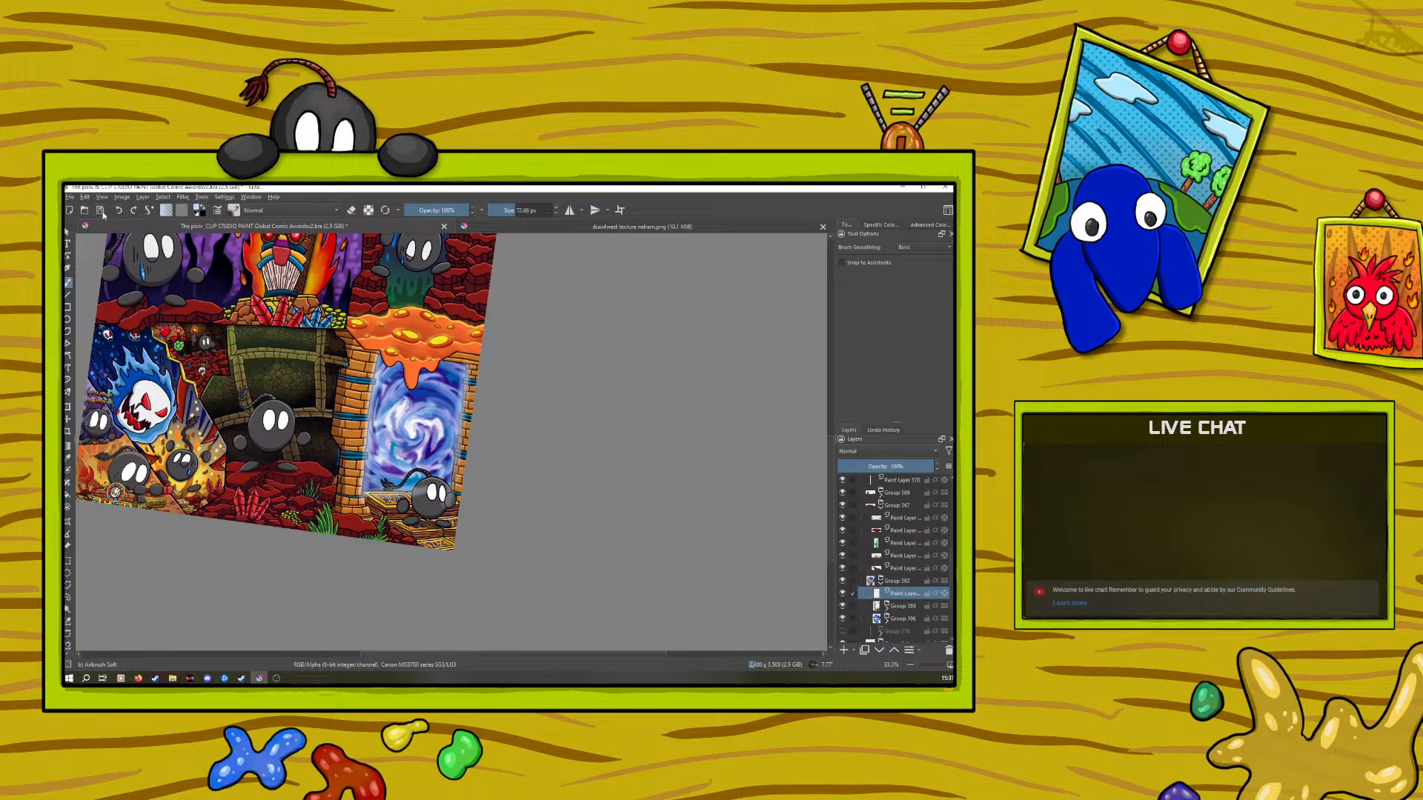
Erase the pale glow from the portal layer with the Eraser Circle brush
key(slash)
mouse_move(420, 480)
mouse_down()
mouse_move(370, 485)
mouse_move(373, 450)
mouse_move(437, 354)
mouse_move(461, 535)
mouse_up()
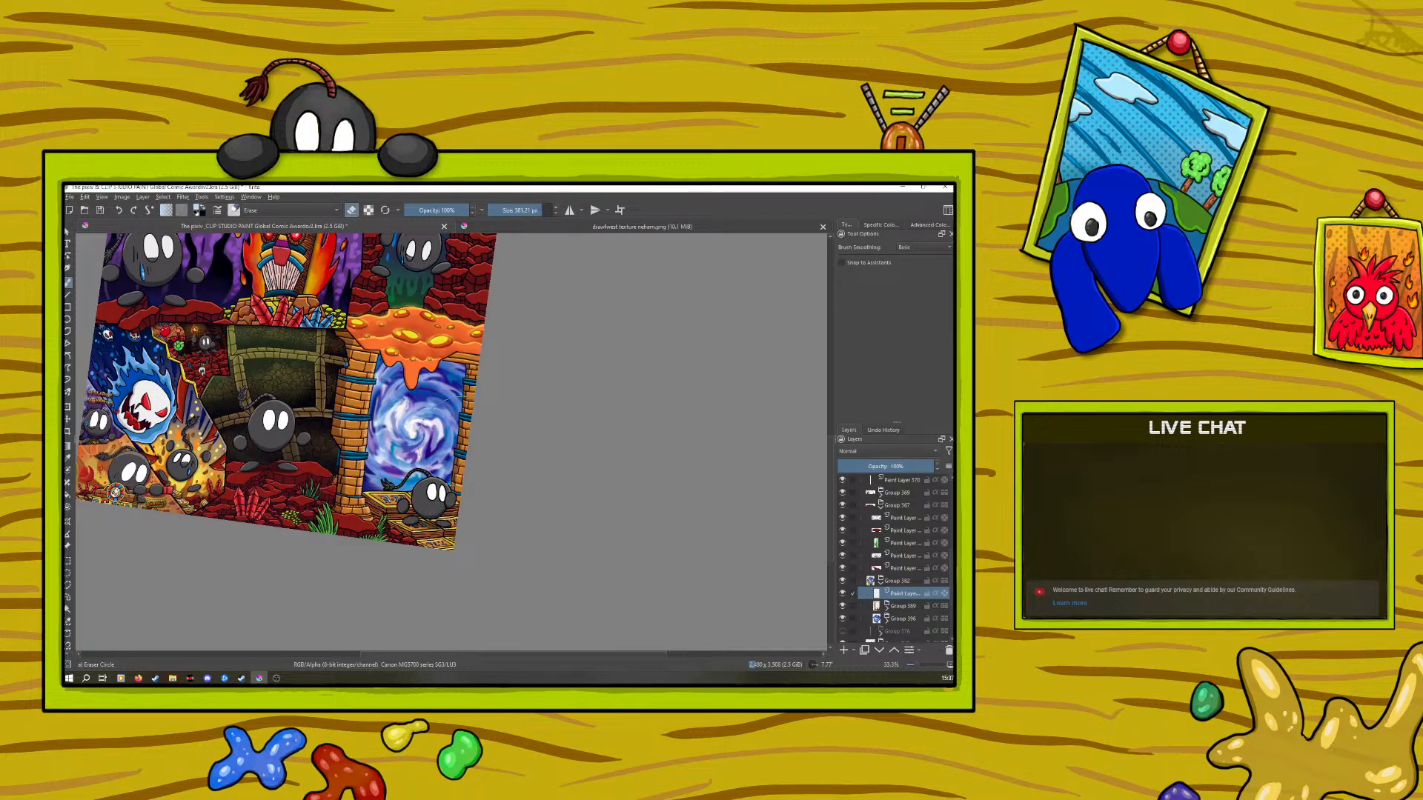
key(slash)
Pick a more saturated blue and airbrush a glow along all the edges of the portal
right_click(375, 439)
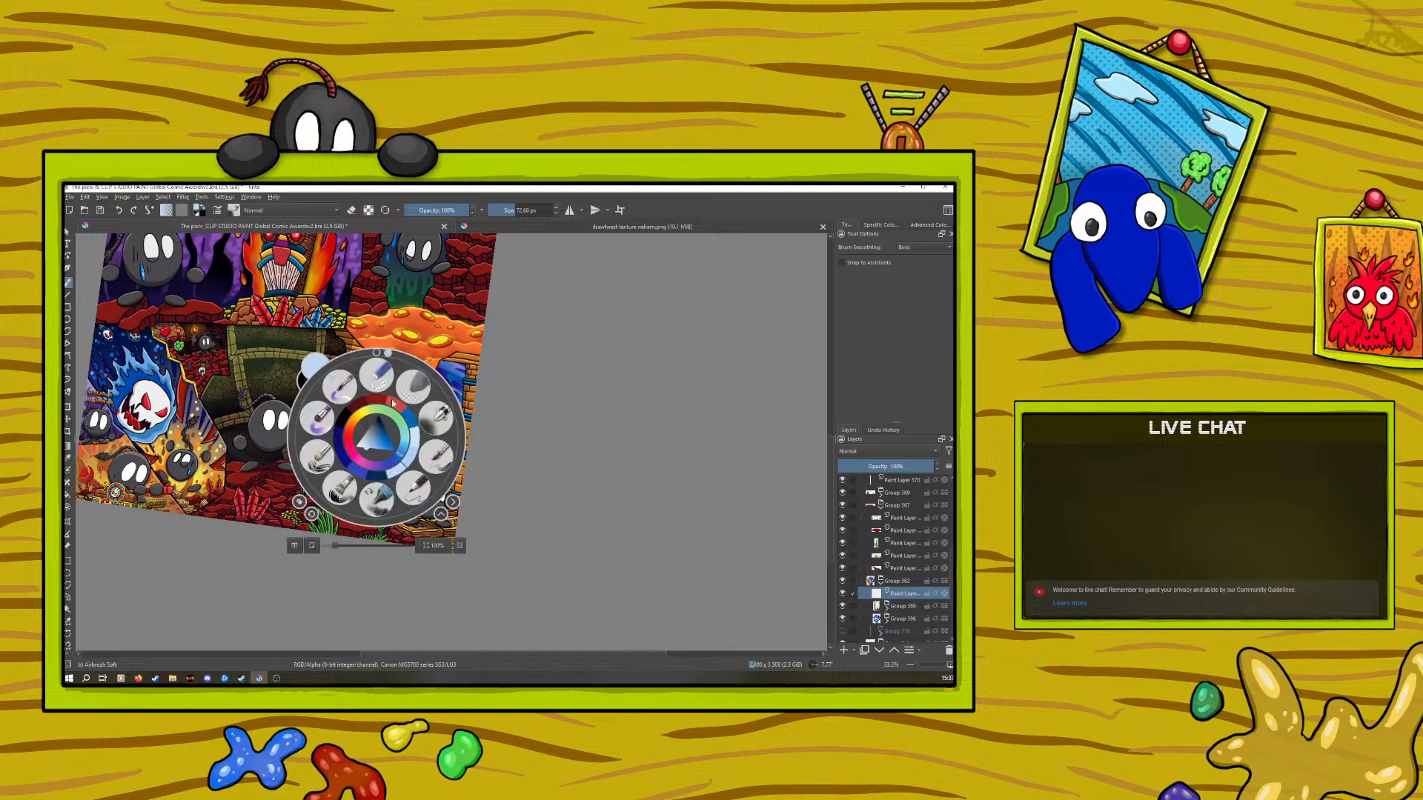
click(378, 447)
click(343, 322)
mouse_move(378, 357)
mouse_down()
mouse_move(362, 490)
mouse_move(372, 417)
mouse_up()
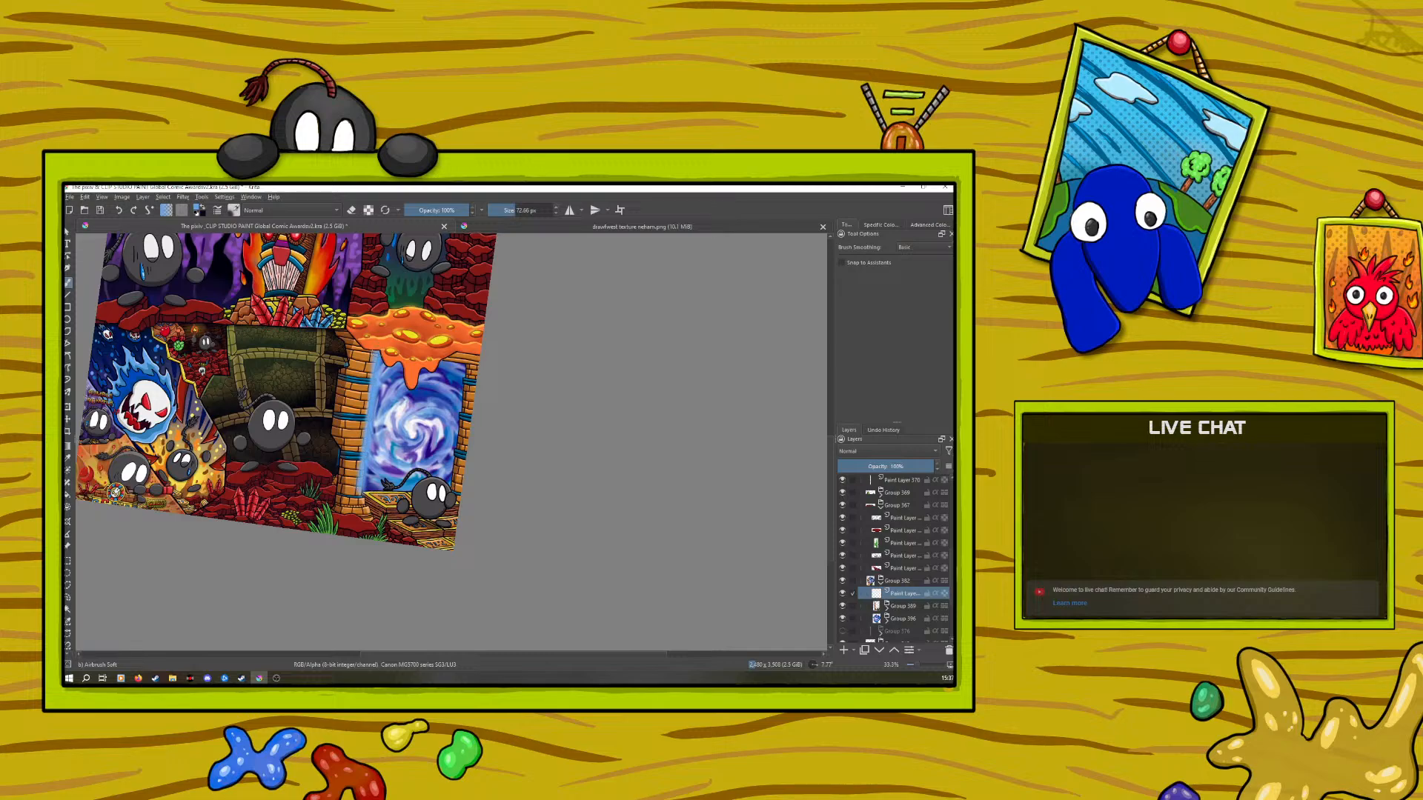
mouse_move(363, 492)
mouse_down()
mouse_move(448, 491)
mouse_move(460, 437)
mouse_up()
mouse_move(453, 489)
mouse_down()
mouse_move(466, 367)
mouse_move(457, 440)
mouse_up()
drag(442, 361, 463, 360)
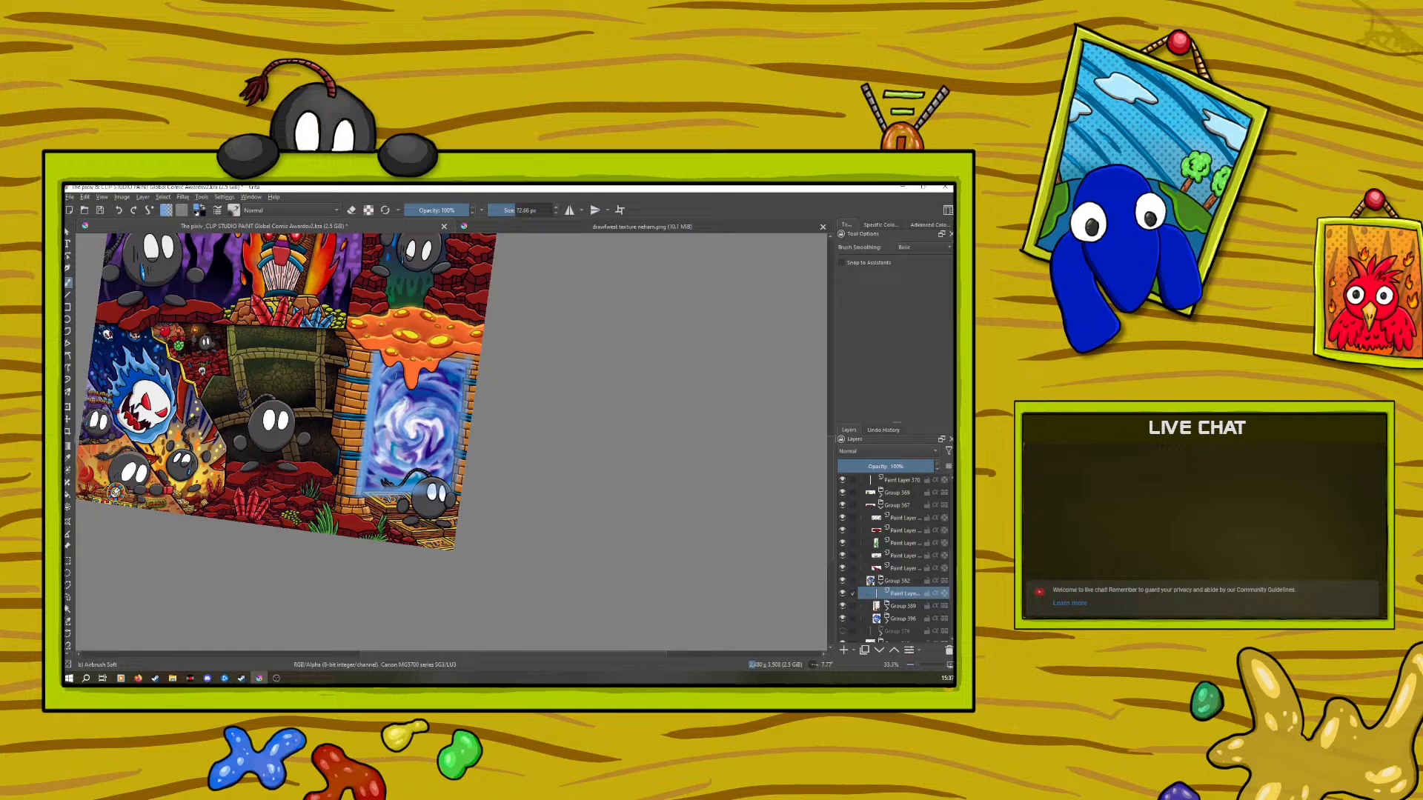
Erase the saturated blue glow around the portal
drag(911, 665, 915, 666)
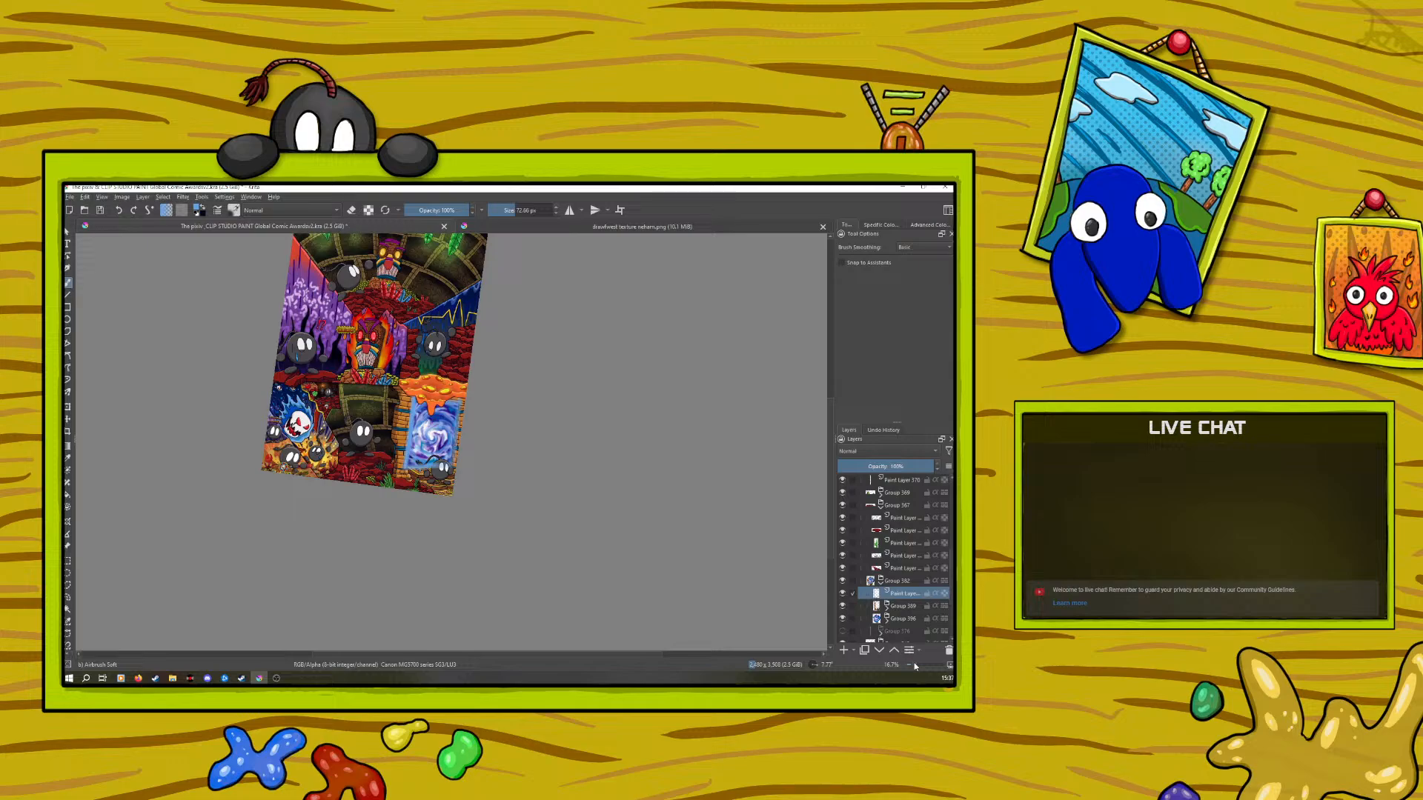
key(e)
mouse_move(395, 407)
mouse_down()
mouse_move(396, 470)
mouse_move(443, 481)
mouse_move(471, 402)
mouse_up()
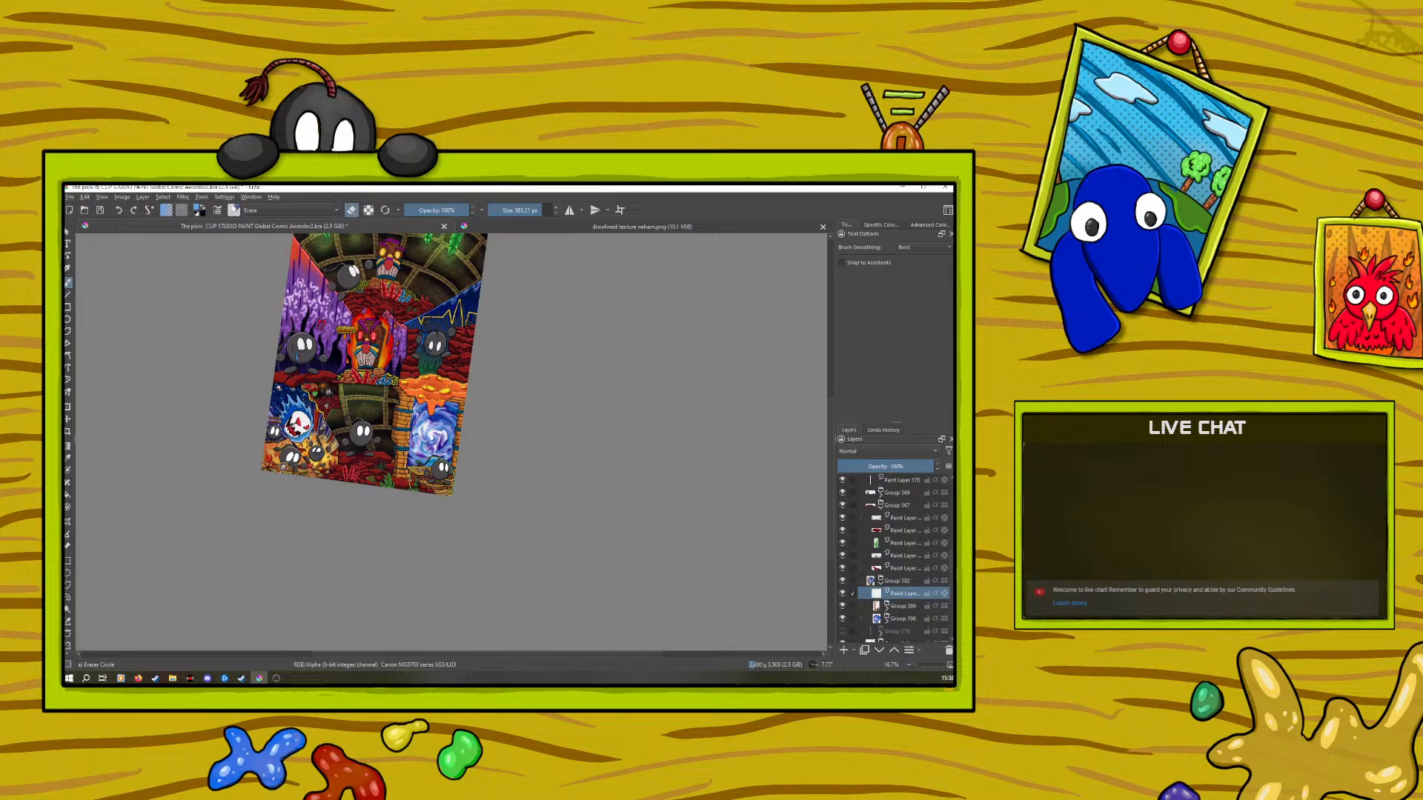
Try an Outer Glow layer style on the portal swirl's group
right_click(902, 621)
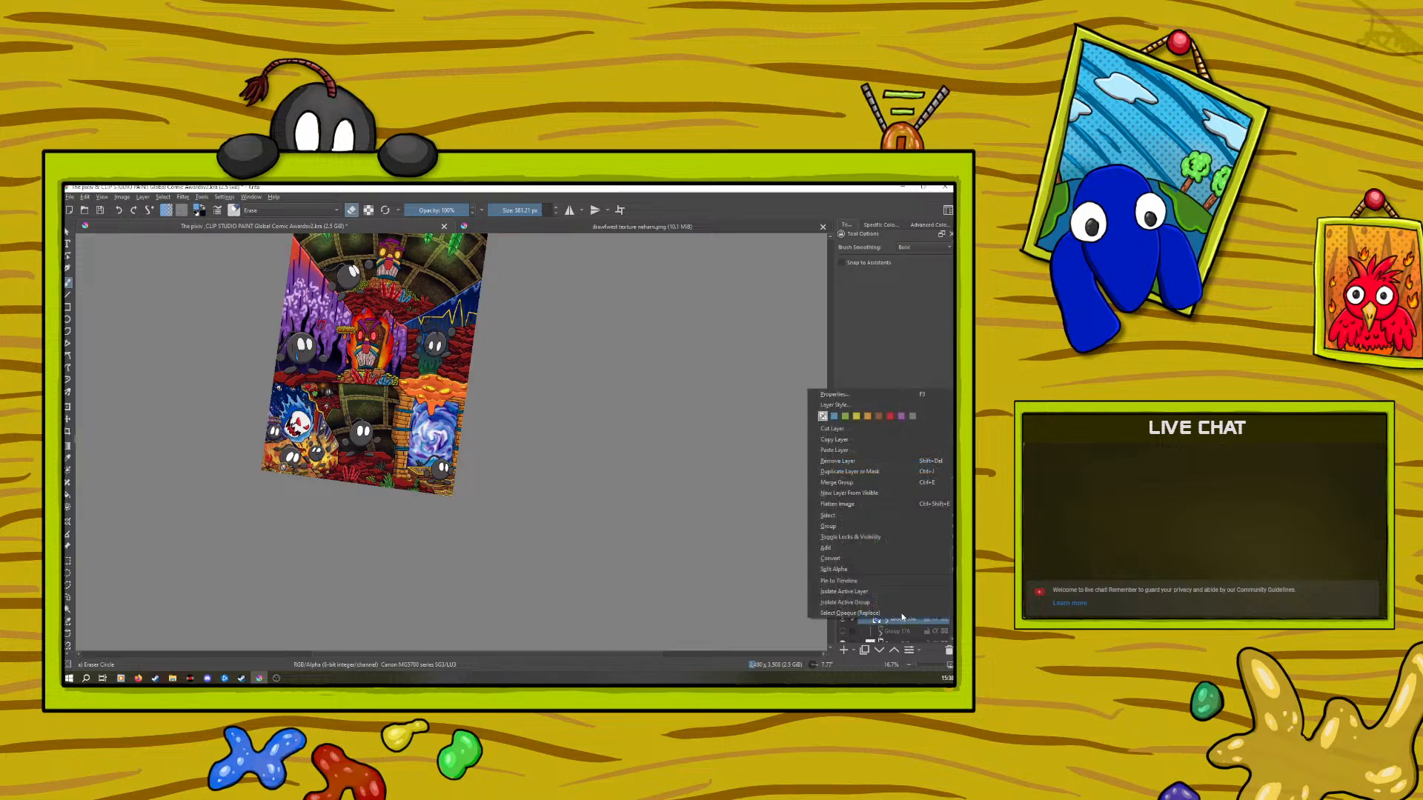
click(830, 405)
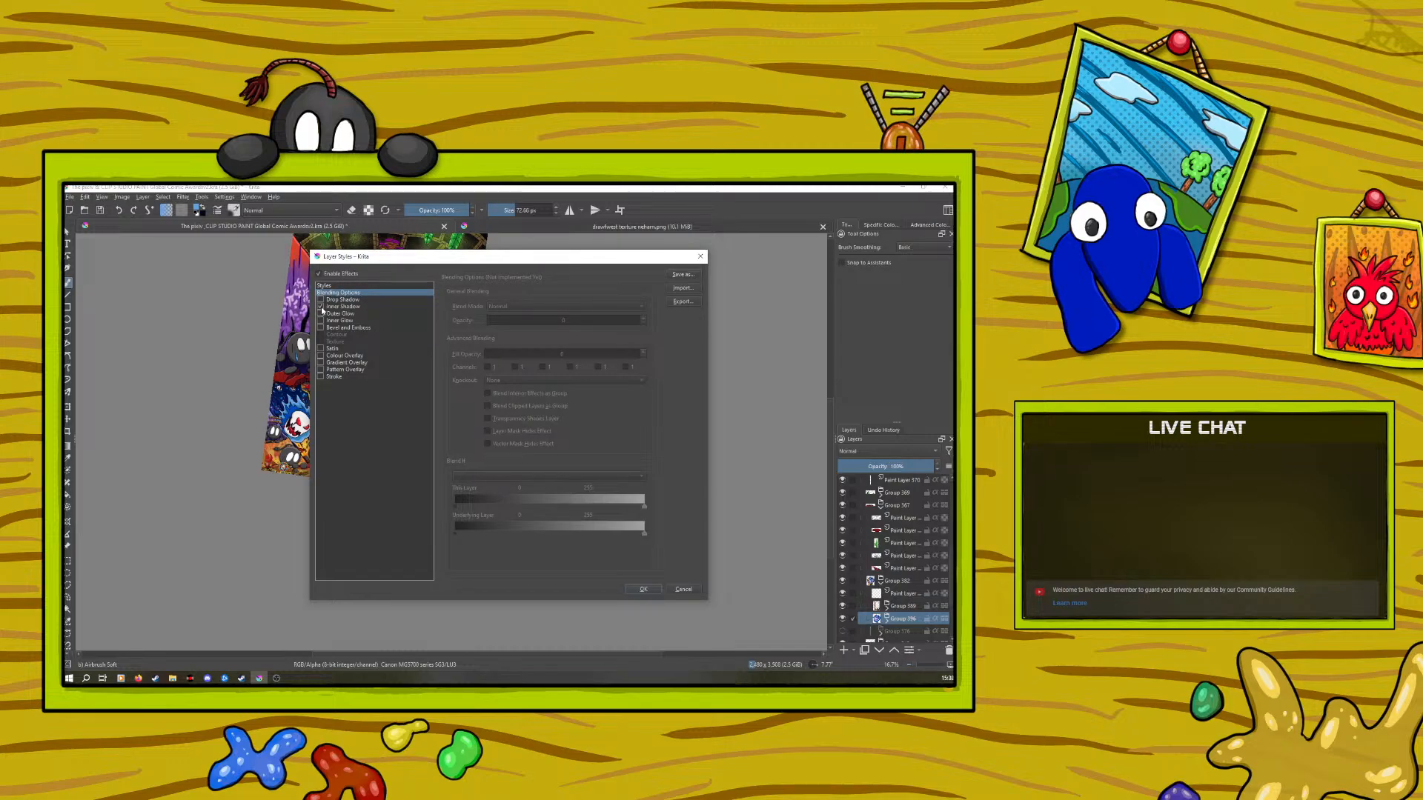
click(323, 314)
drag(361, 265, 273, 539)
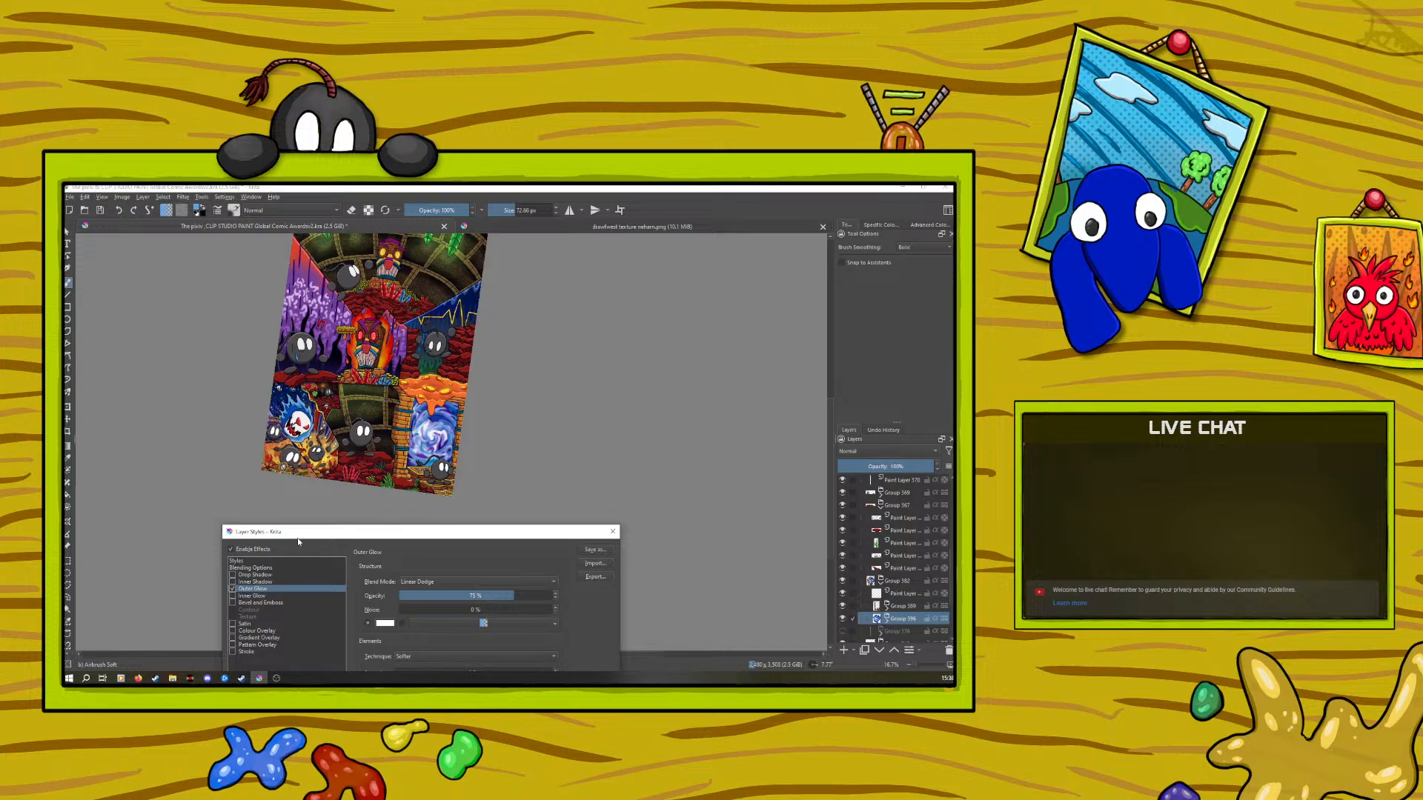
drag(301, 535, 252, 411)
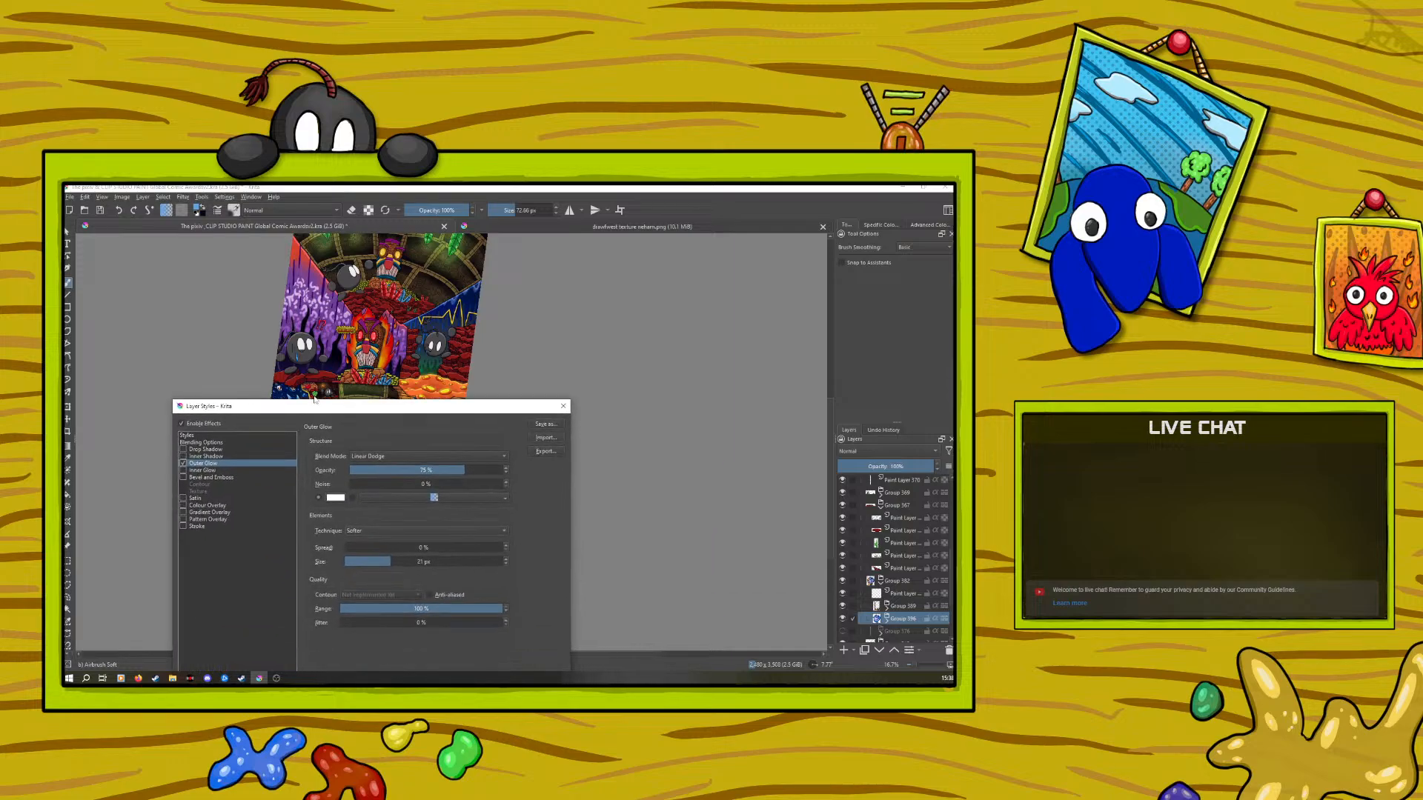
click(183, 464)
click(563, 406)
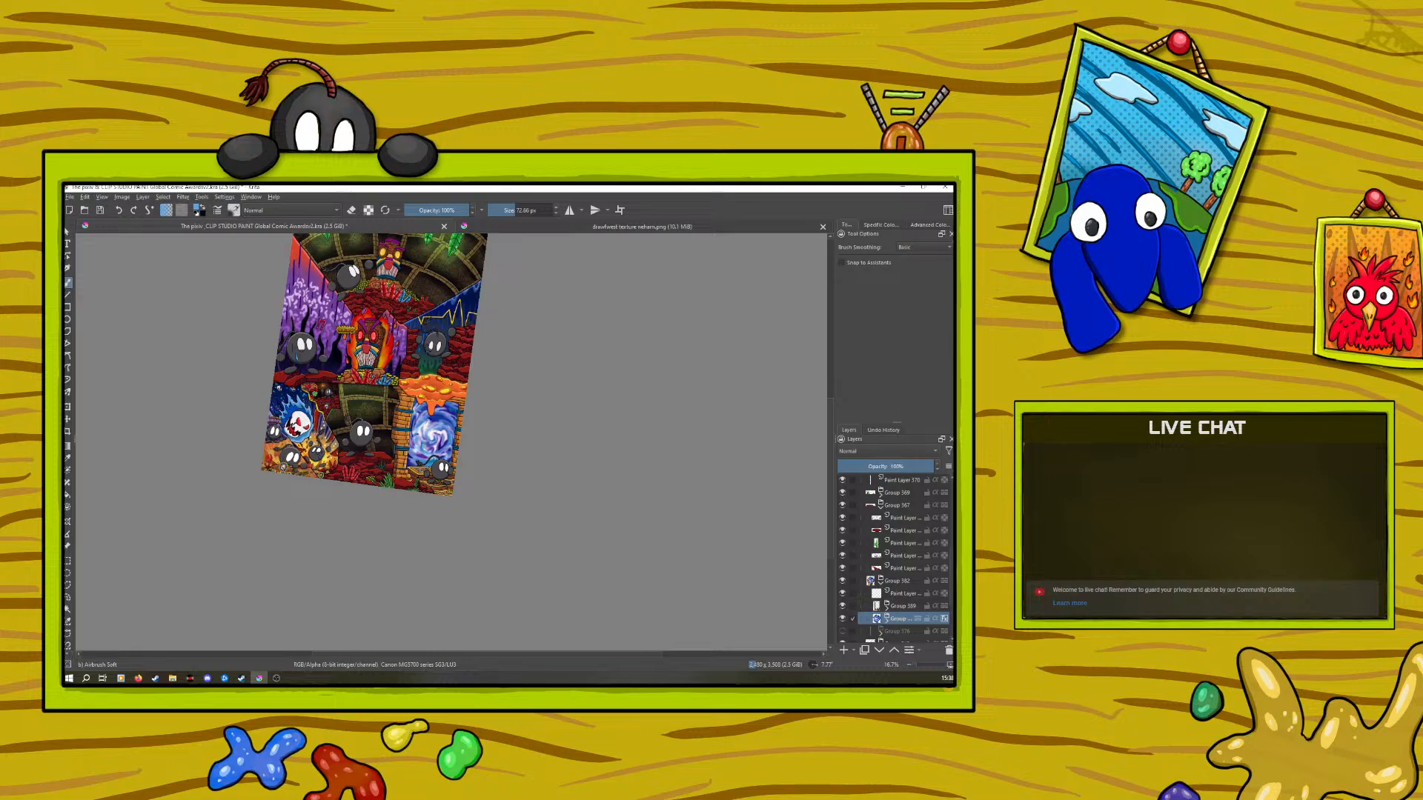
Turn off the Outer Glow layer style on the portal swirl's group
right_click(902, 622)
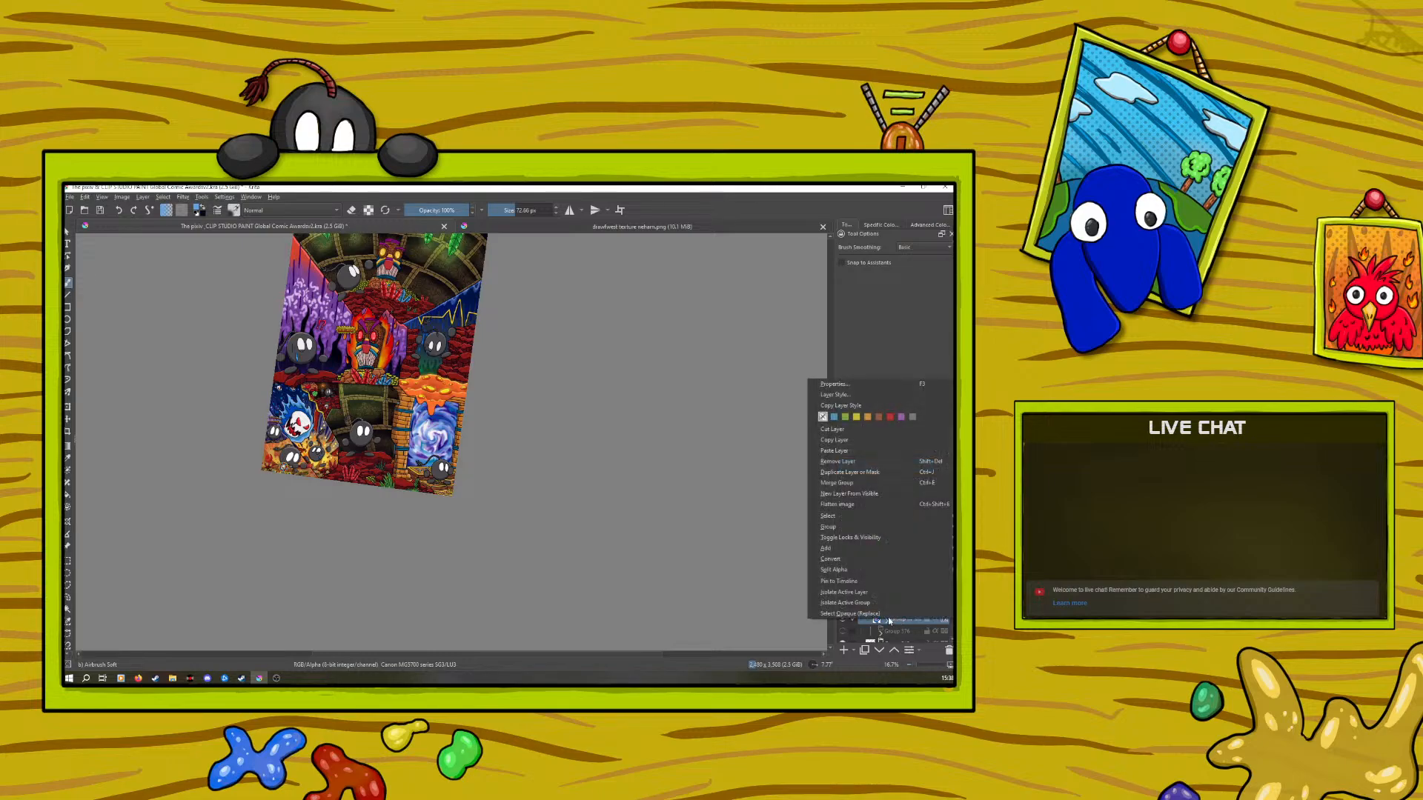
click(817, 391)
click(340, 313)
click(320, 314)
click(643, 589)
Reduce the airbrush size and paint a thin blue glow along the portal's inner edges on the empty paint layer
click(895, 593)
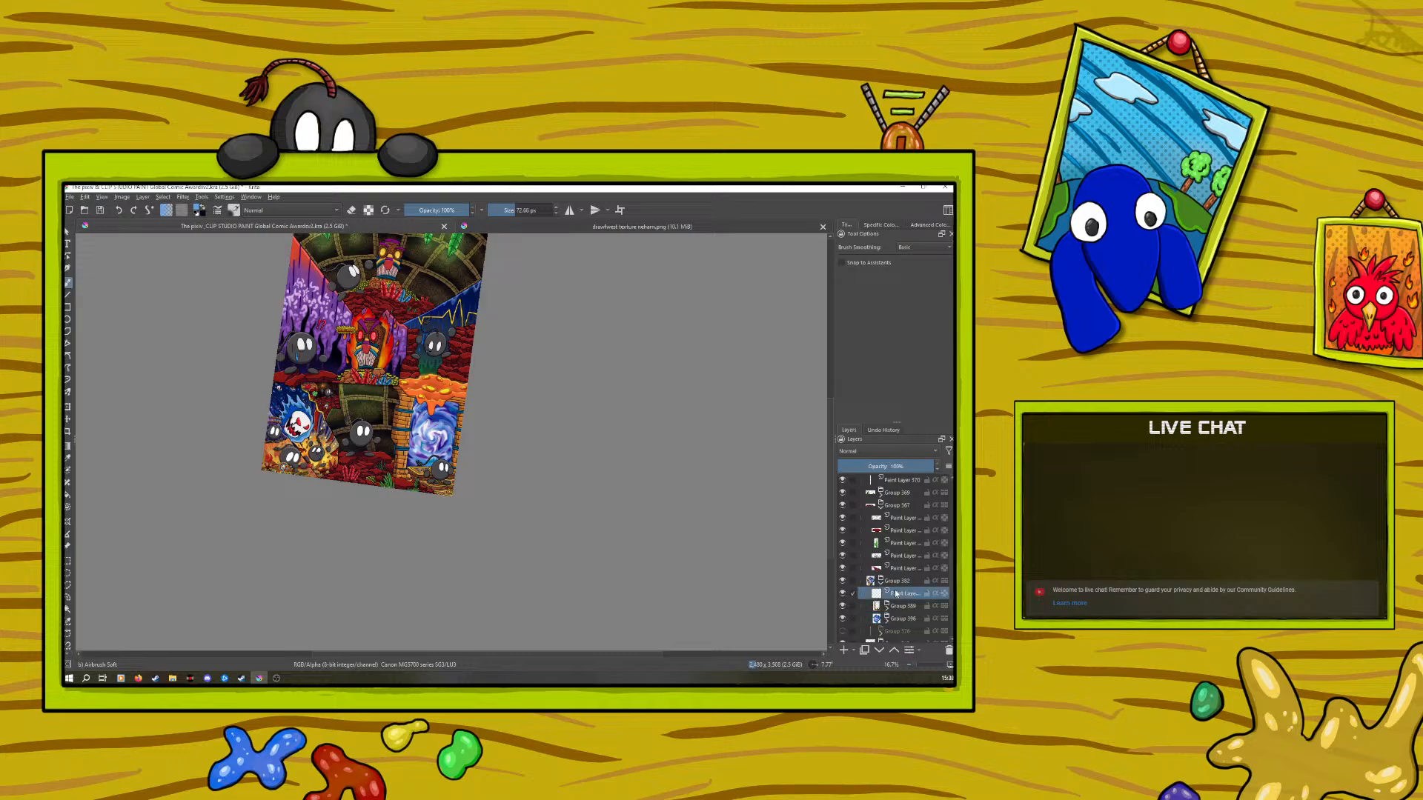
scroll(449, 443, up, 4)
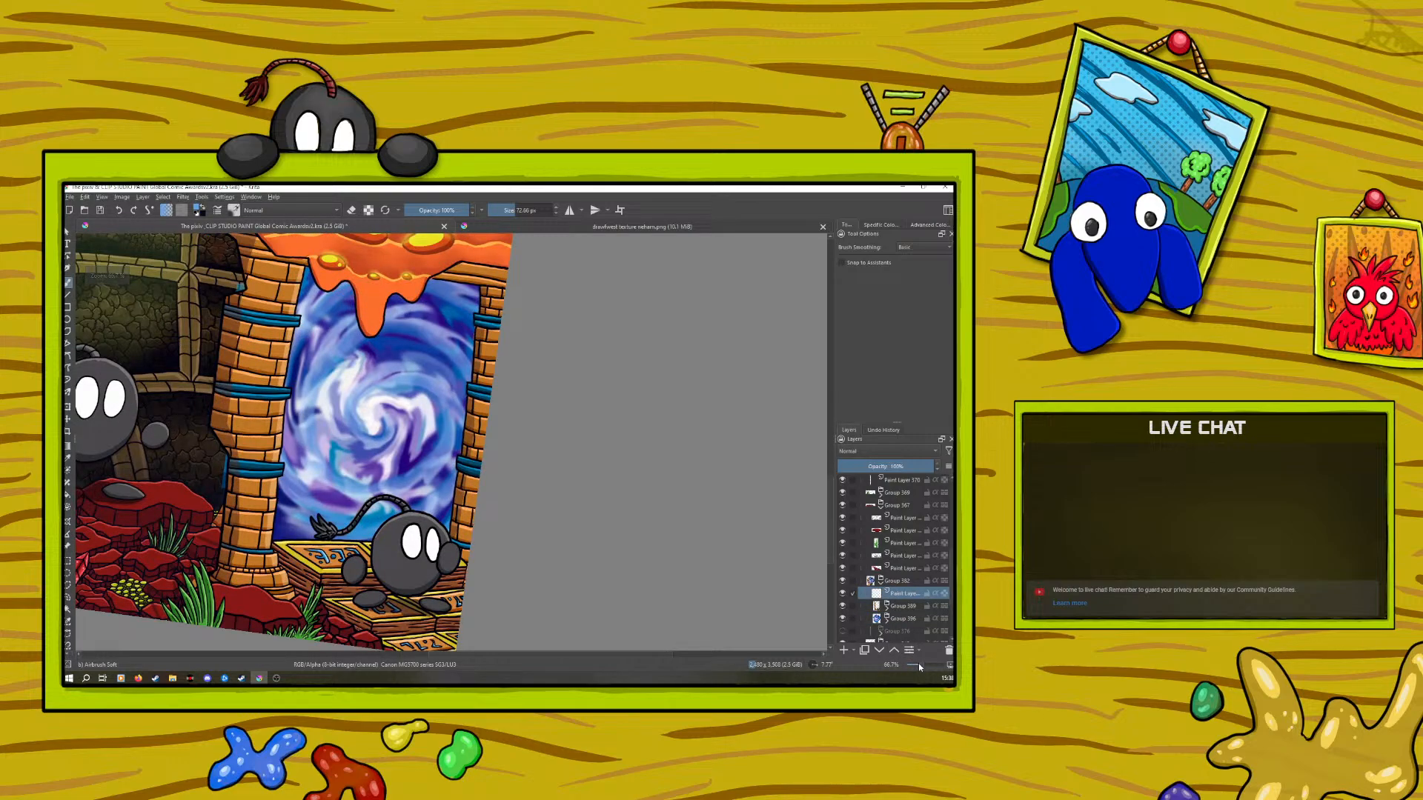
right_click(244, 333)
right_click(245, 262)
click(505, 207)
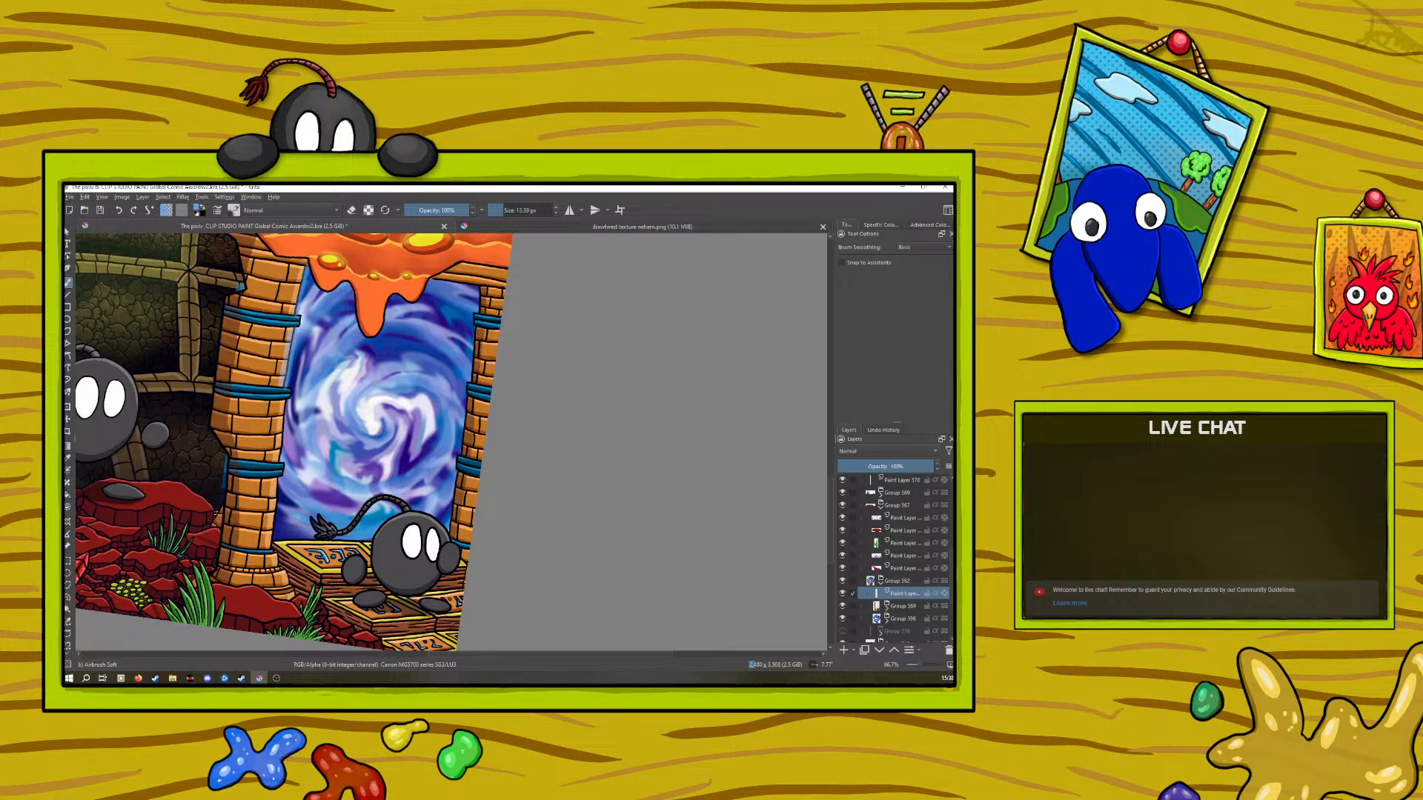
drag(285, 406, 273, 537)
Erase the thin blue glow along the portal's edges and return to the painting brush
drag(912, 665, 918, 664)
key(e)
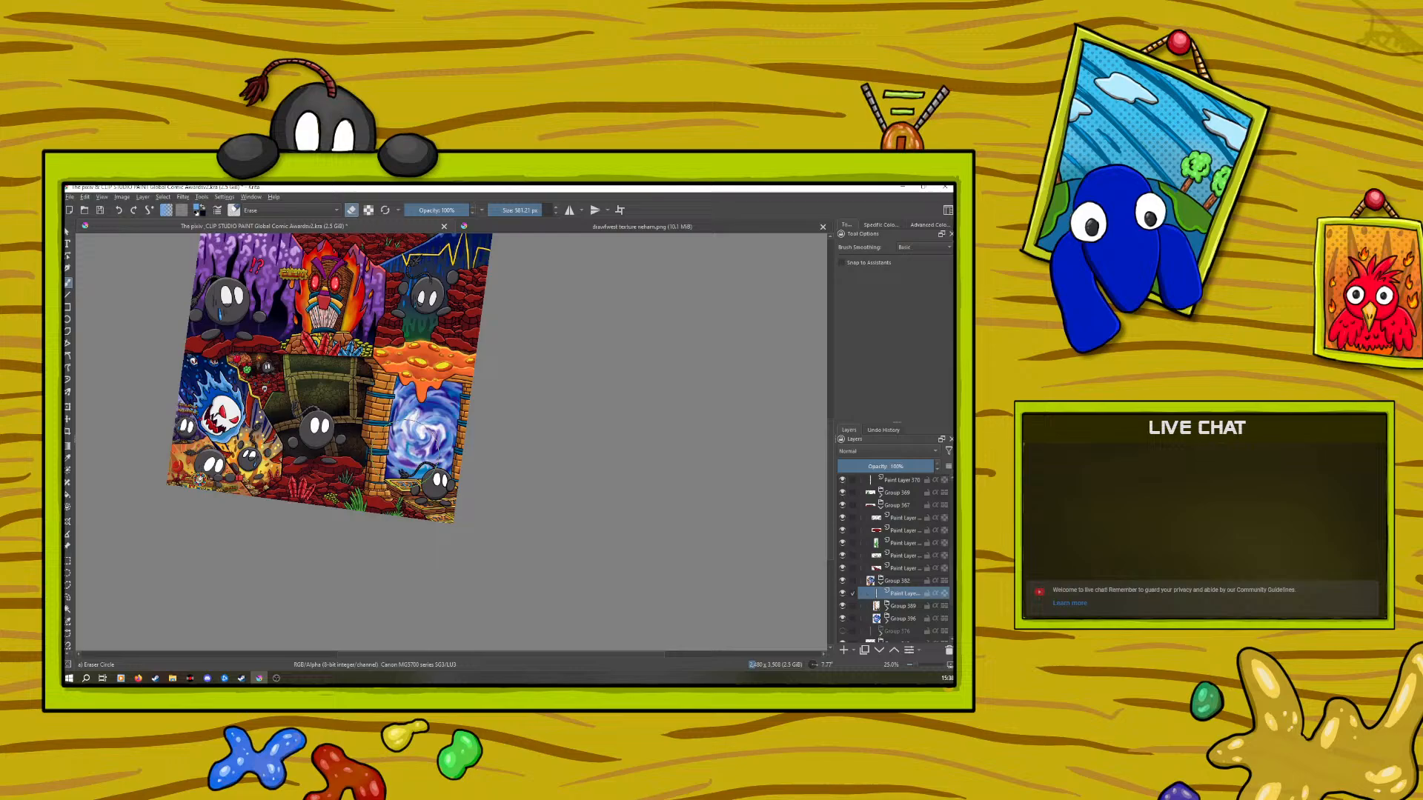
key(e)
Pick a darker blue as the brush colour and switch from the airbrush to the ink pen preset
right_click(399, 474)
click(402, 486)
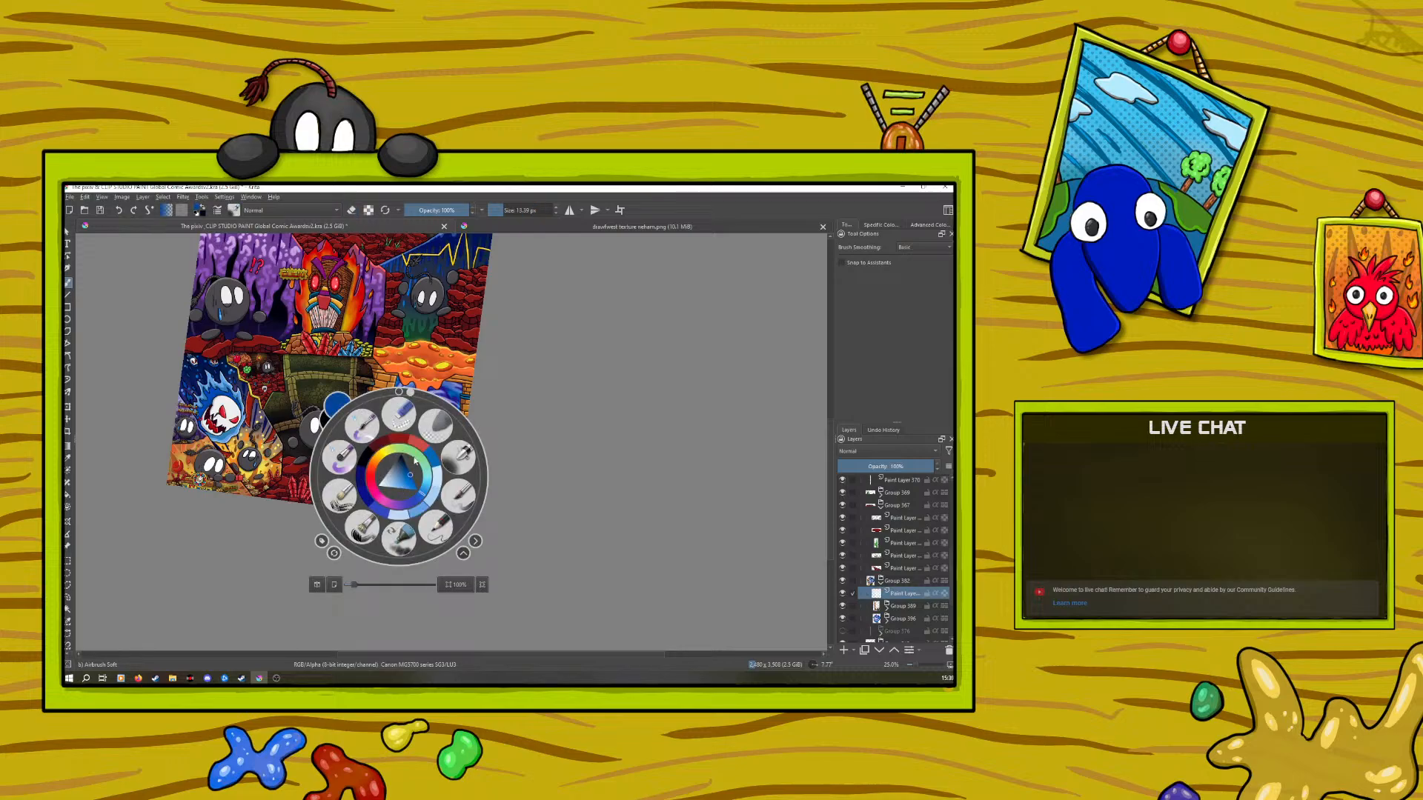
right_click(402, 486)
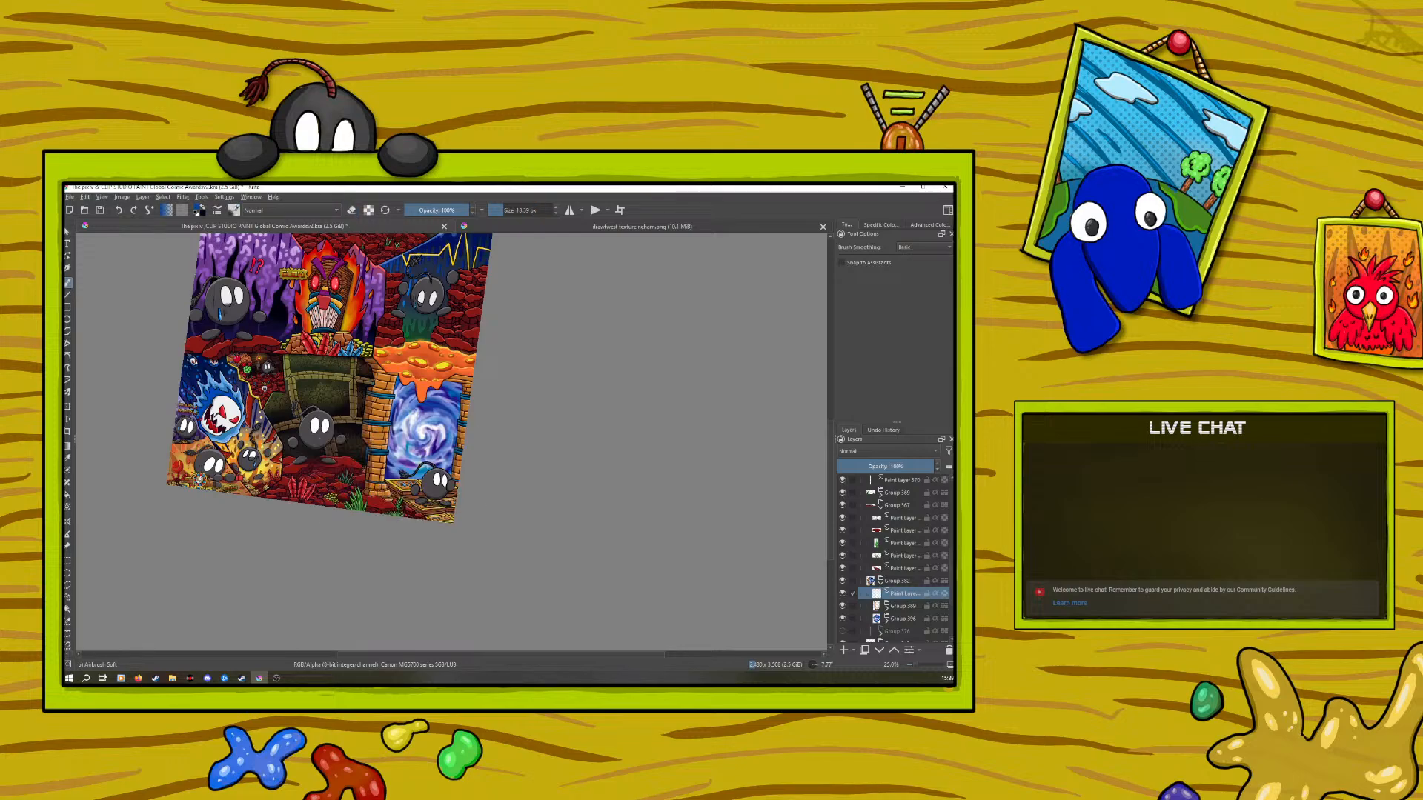
click(234, 214)
click(364, 255)
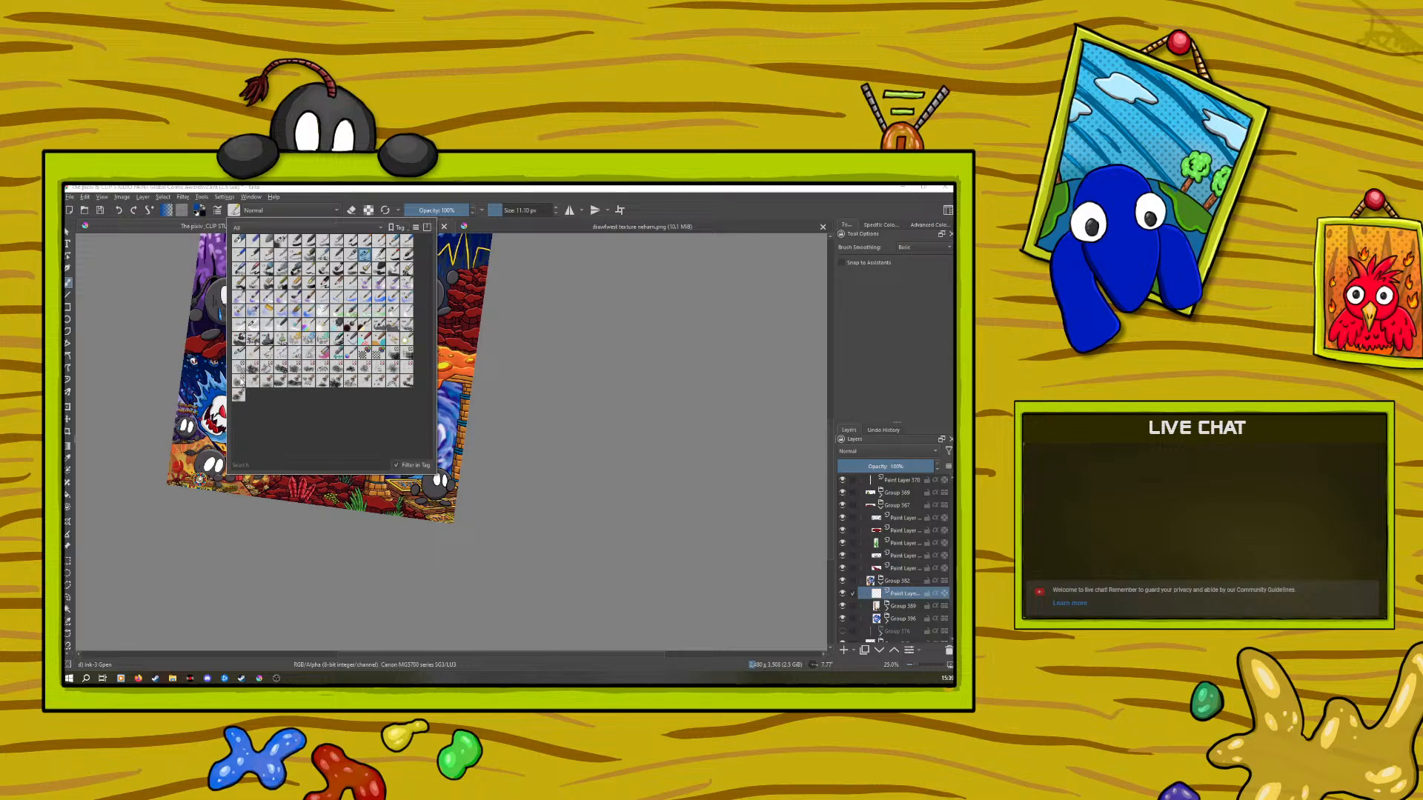
Adjust the ink pen's size, undo the last stroke and paint new strokes across the portal swirl
right_click(500, 678)
key(Escape)
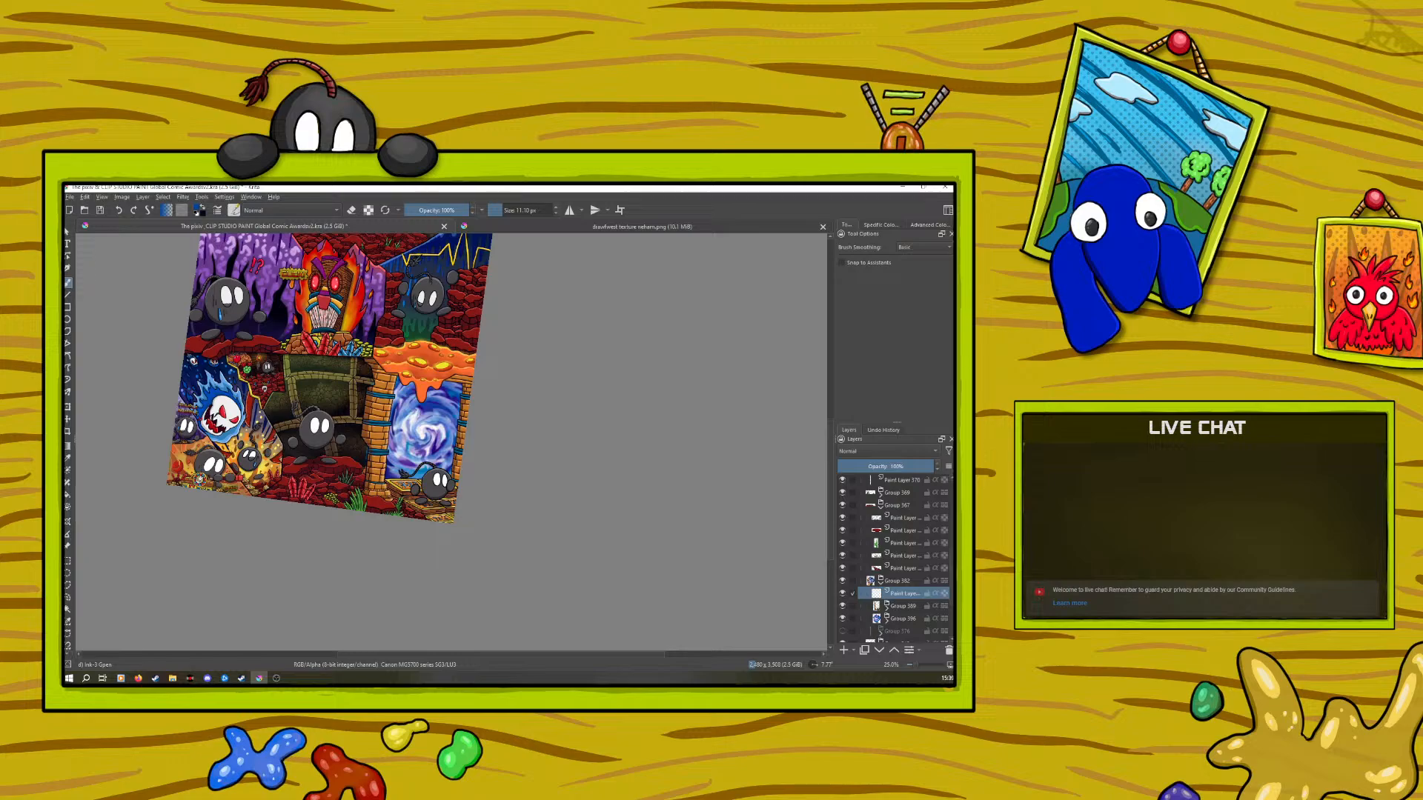
drag(501, 211, 509, 211)
click(117, 210)
mouse_move(432, 392)
mouse_down()
mouse_move(450, 468)
mouse_move(399, 458)
mouse_move(411, 493)
mouse_move(390, 387)
mouse_up()
Pick a light blue, preserve the layer's alpha and paint the blue over the existing strokes on the portal
right_click(343, 465)
click(346, 472)
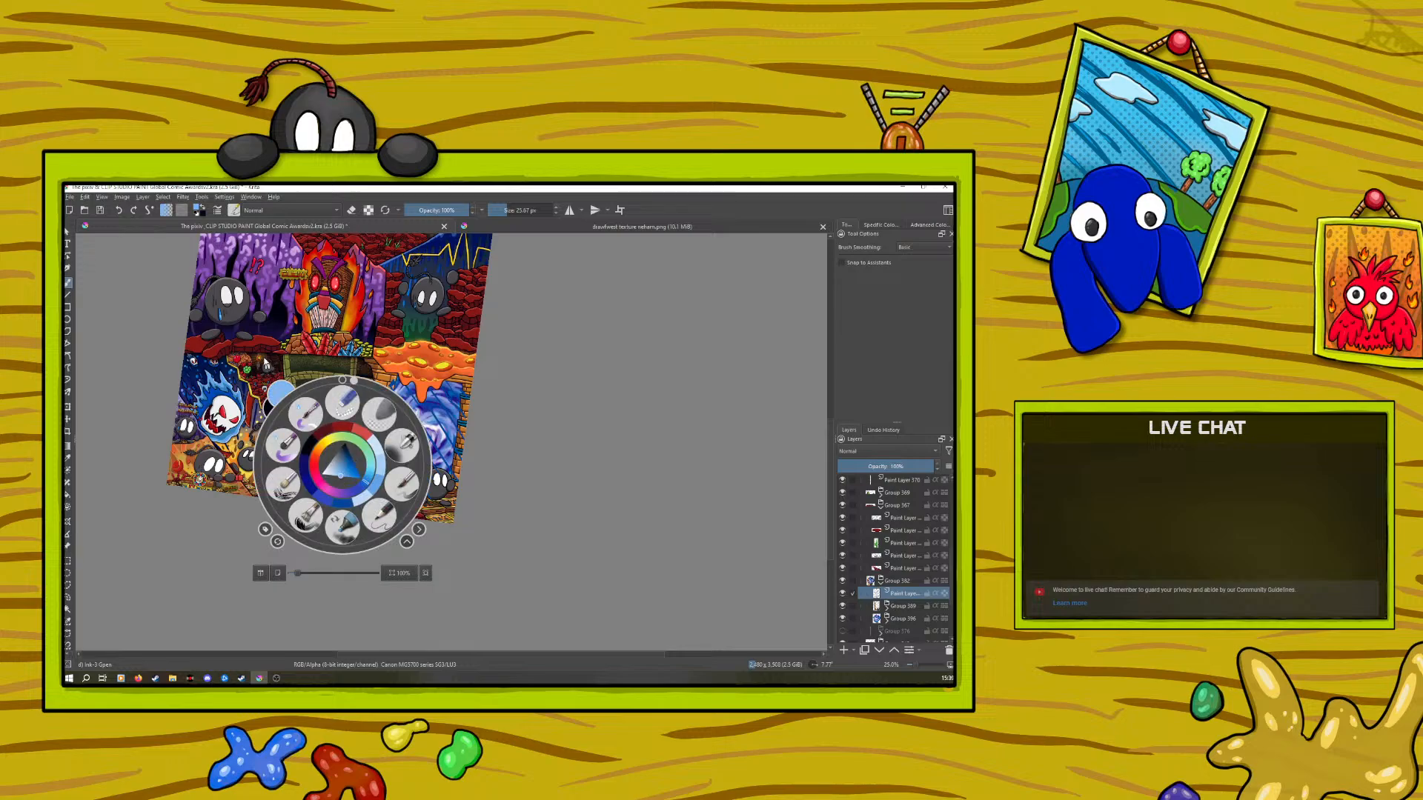
right_click(346, 472)
click(368, 209)
click(523, 210)
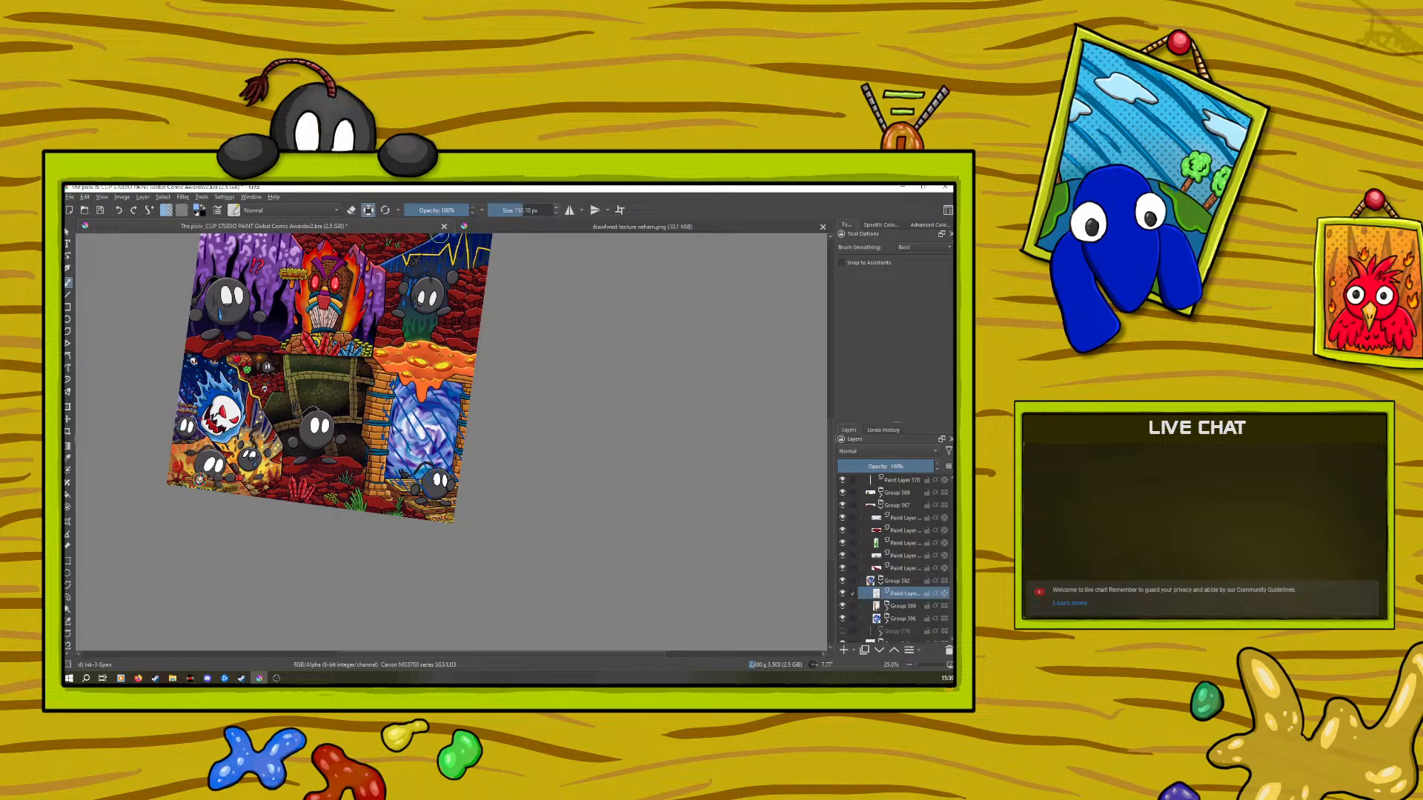
mouse_move(453, 413)
mouse_down()
mouse_move(452, 388)
mouse_move(448, 453)
mouse_up()
drag(411, 389, 438, 473)
mouse_move(389, 415)
mouse_down()
mouse_move(433, 486)
mouse_move(408, 500)
mouse_move(422, 517)
mouse_up()
Switch to the Blender Basic preset, adjust its size and blend the strokes into the portal, finishing with alpha preservation turned off
click(235, 210)
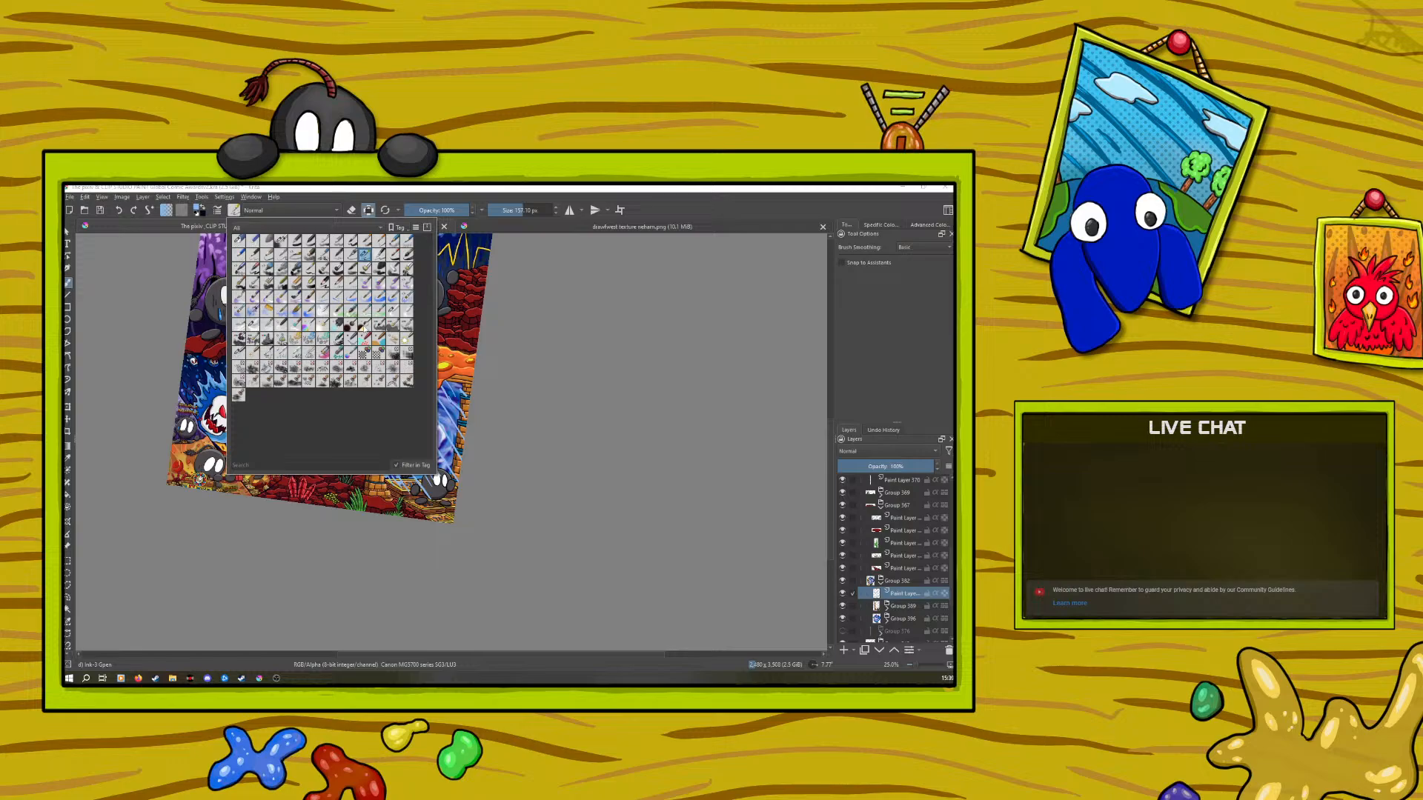
click(391, 315)
click(456, 546)
right_click(387, 394)
right_click(386, 393)
drag(509, 210, 521, 211)
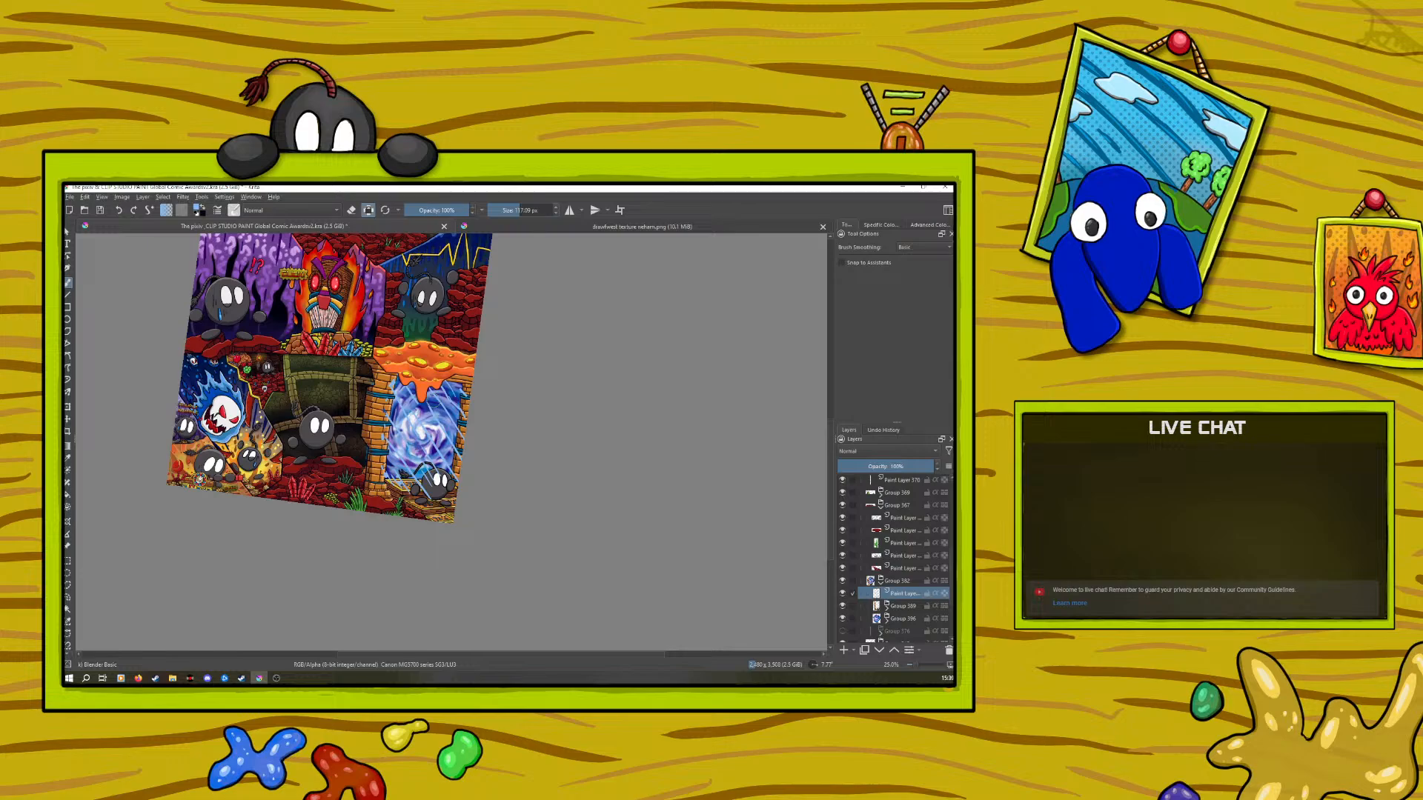
click(369, 210)
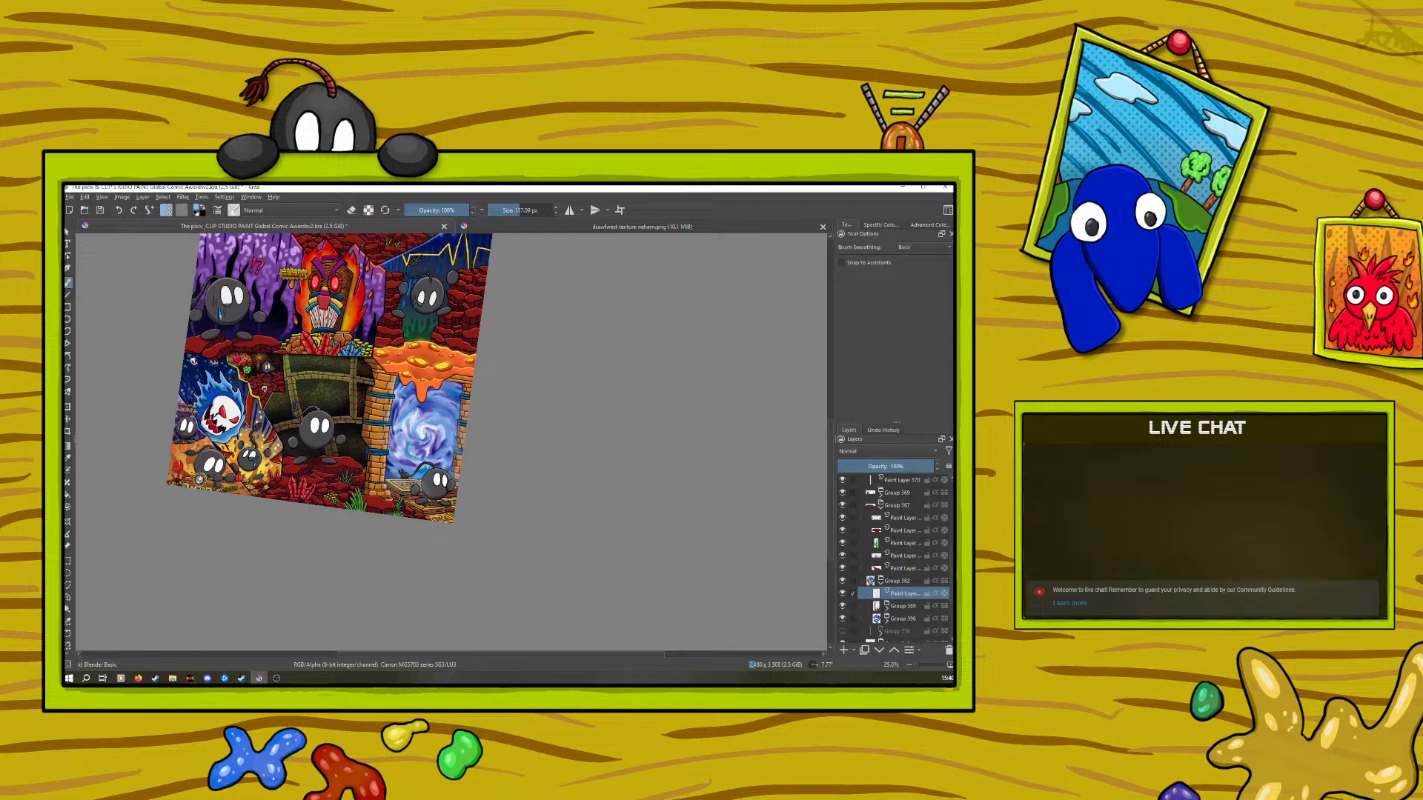
Compare the portal with and without the painted strokes by toggling their layer, and delete that paint layer
right_click(362, 512)
click(361, 377)
right_click(329, 357)
mouse_move(338, 277)
mouse_down()
mouse_move(367, 293)
mouse_move(367, 423)
mouse_move(289, 414)
mouse_move(368, 383)
mouse_move(315, 293)
mouse_move(263, 344)
mouse_move(289, 429)
mouse_move(265, 303)
mouse_move(352, 276)
mouse_up()
right_click(300, 295)
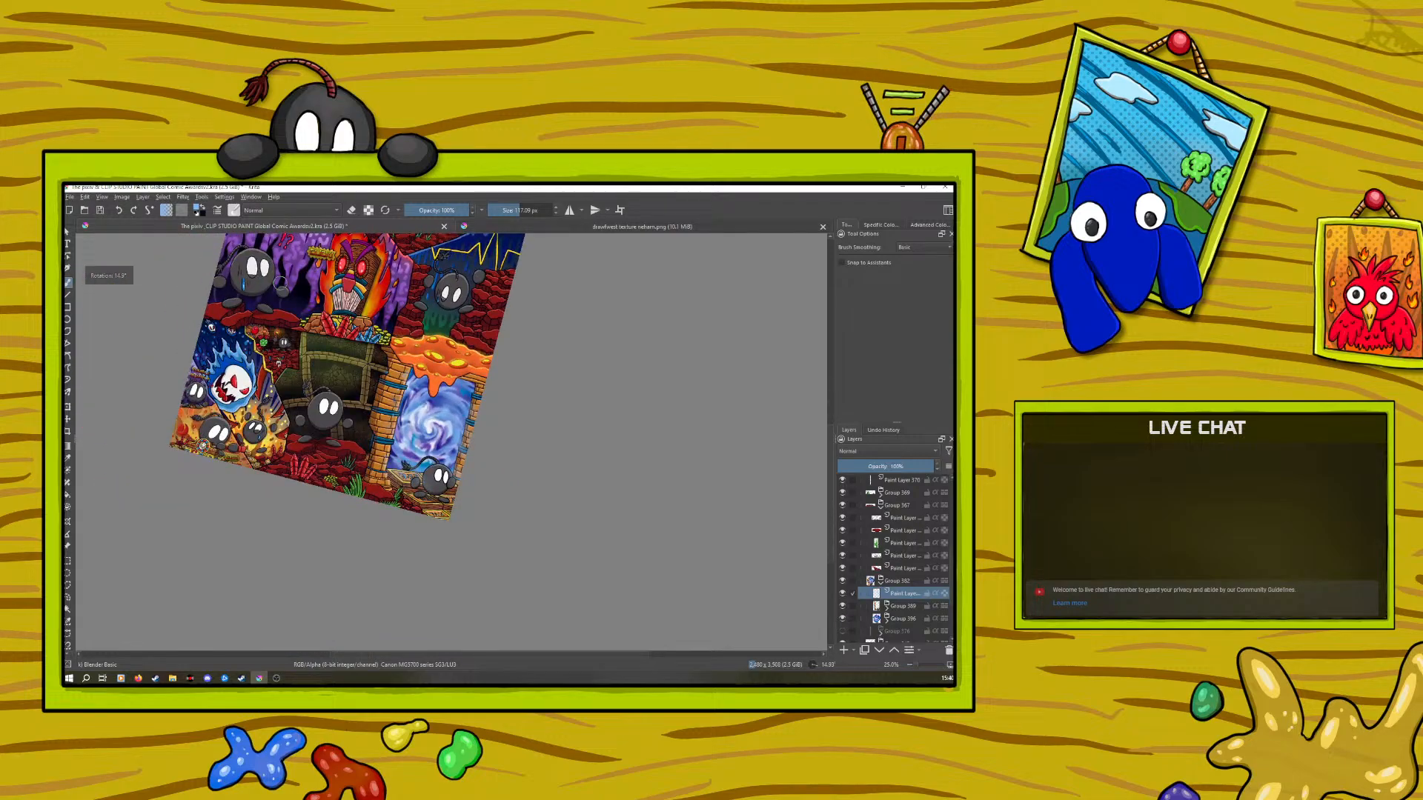
click(842, 594)
click(842, 594)
scroll(914, 664, down, 3)
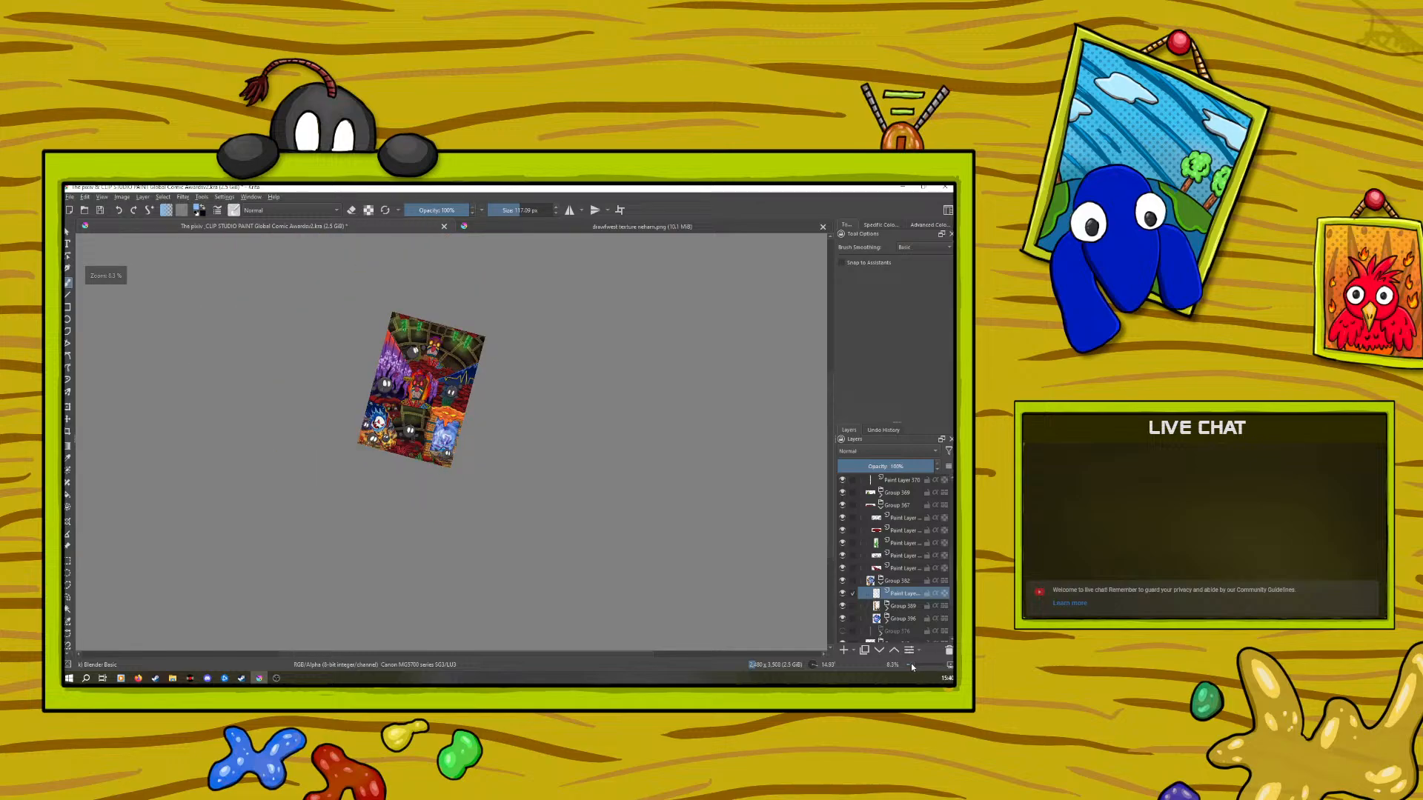
click(842, 594)
click(843, 594)
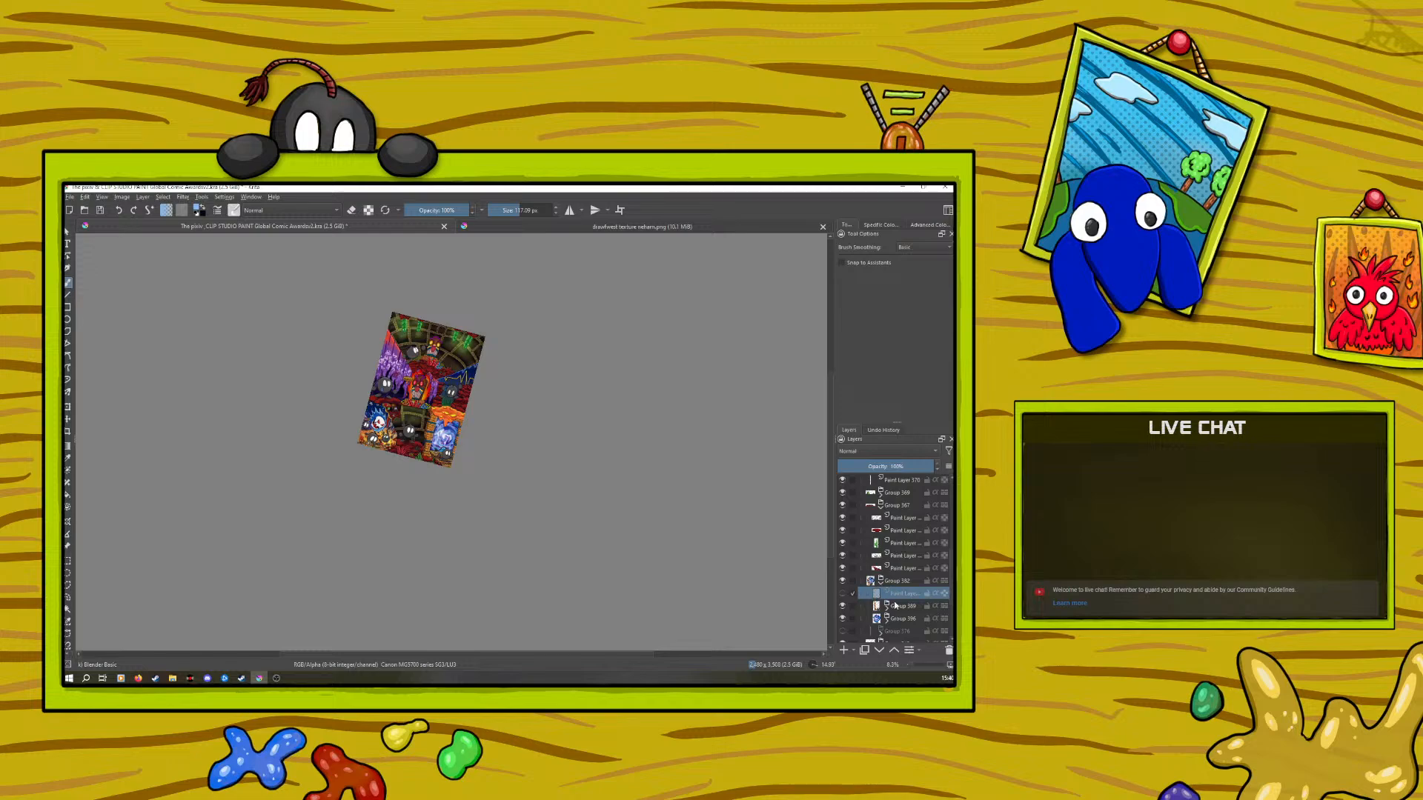
click(948, 651)
Collapse the expanded layer groups, identify the portal panel's group by toggling visibility, and expand Group 384
scroll(951, 591, down, 5)
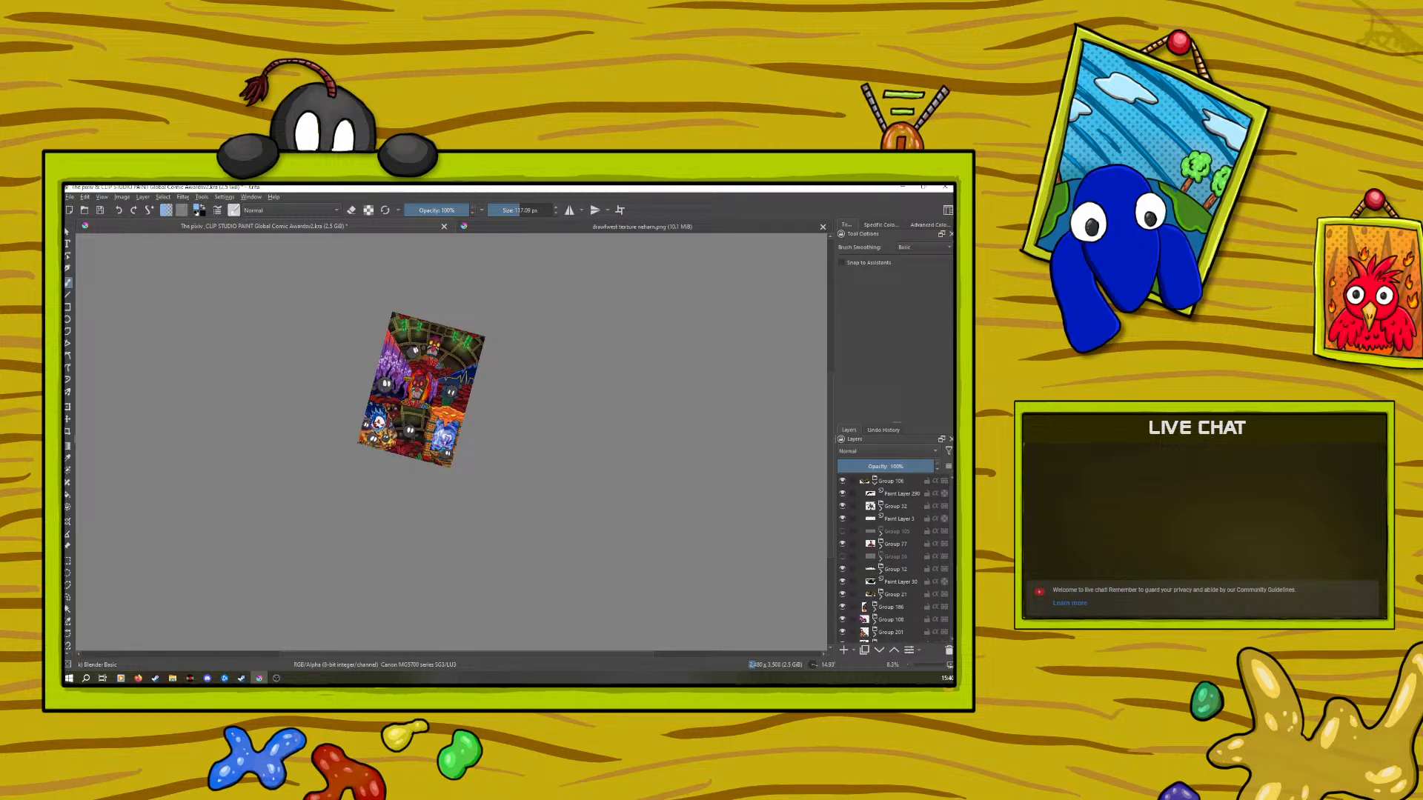
click(873, 482)
click(874, 556)
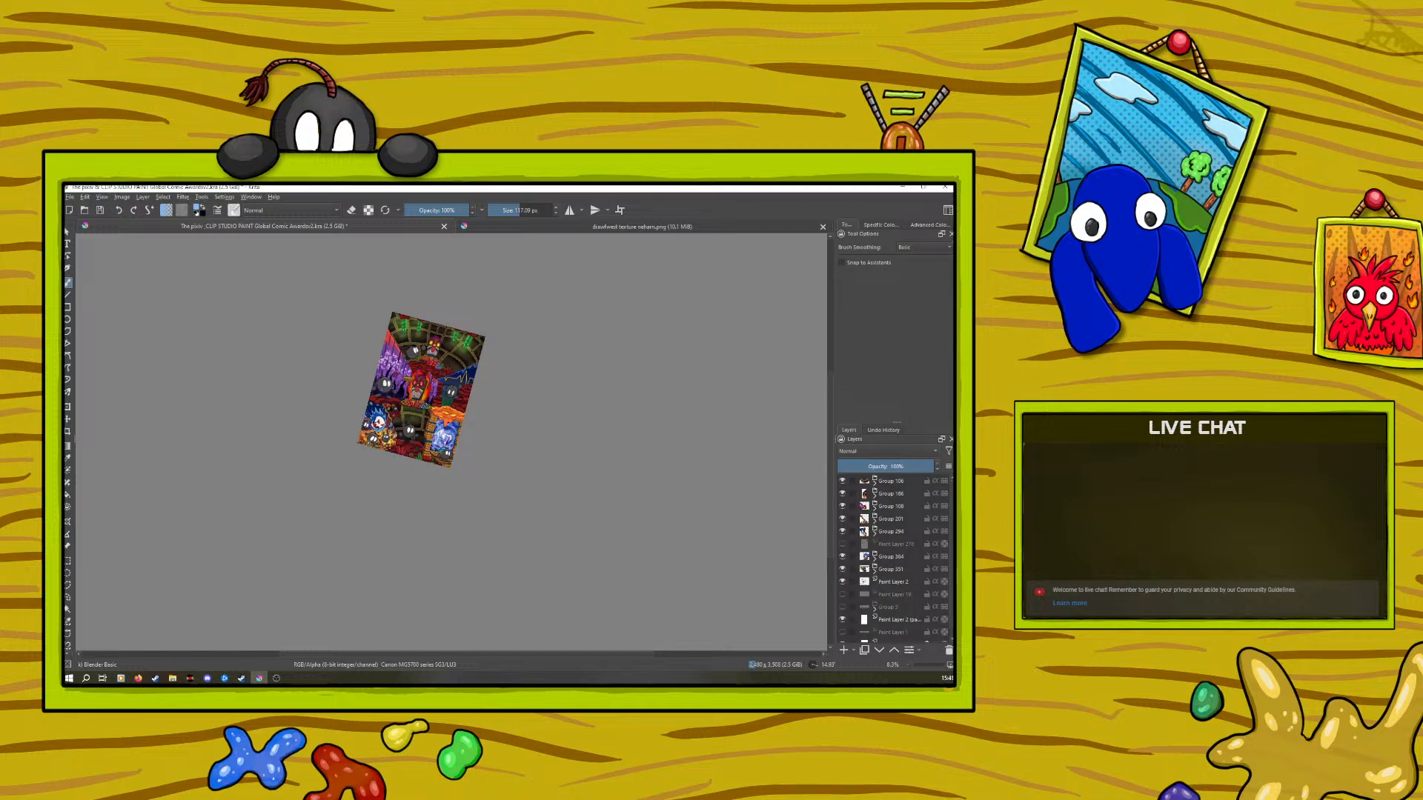
click(842, 532)
click(843, 532)
click(842, 556)
click(842, 556)
click(874, 558)
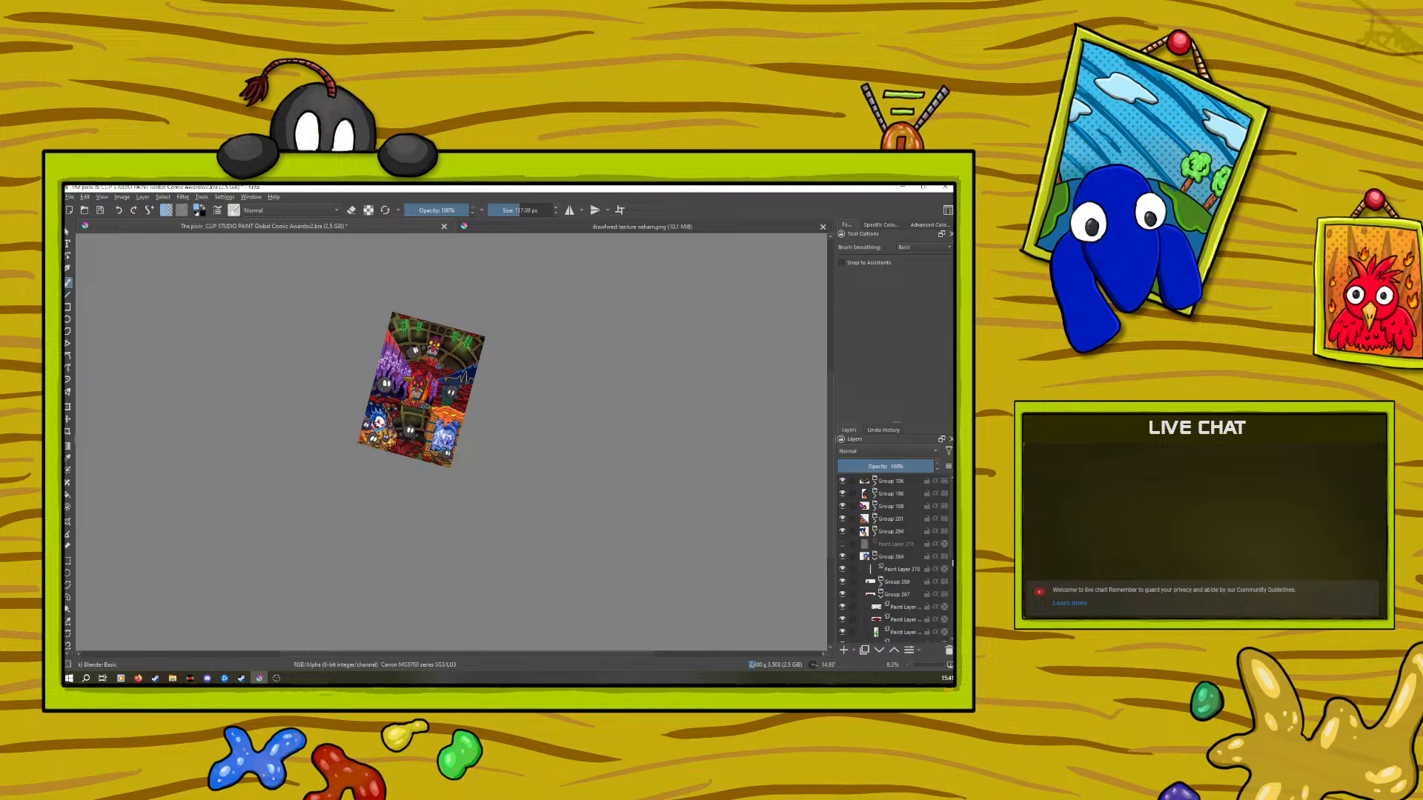
Expand the nested Group 389 in the portal panel and select the second subgroup inside it
scroll(889, 563, down, 3)
click(887, 619)
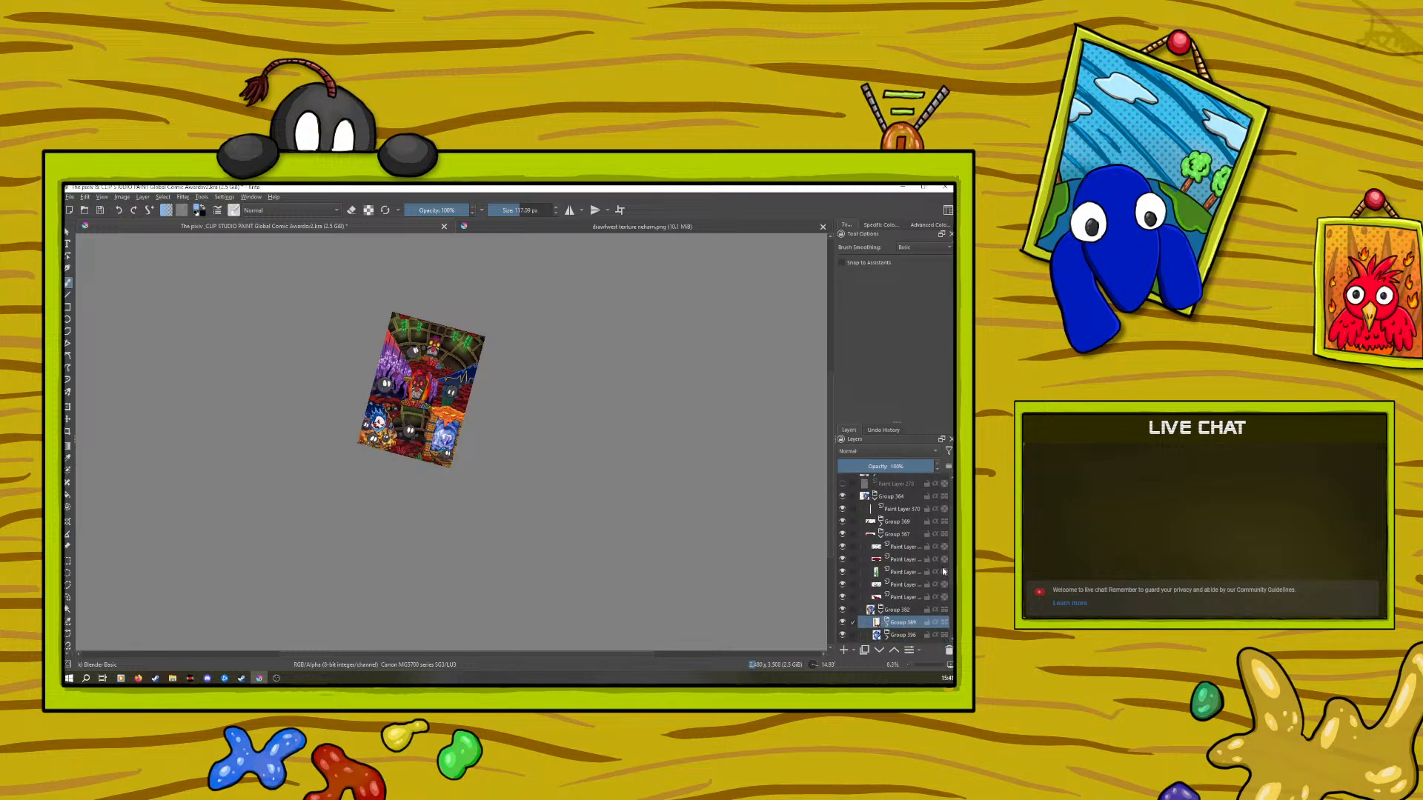
scroll(944, 572, down, 2)
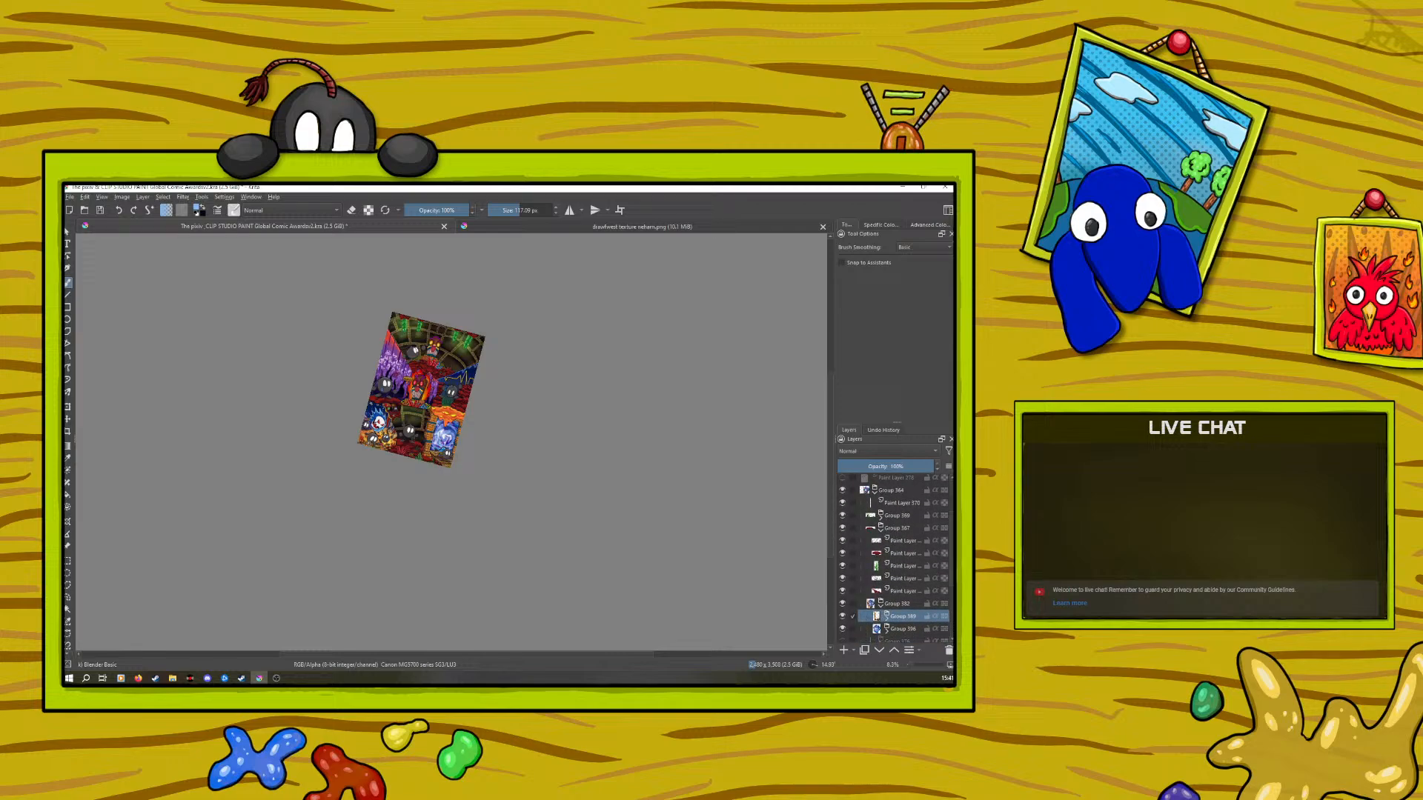
click(909, 665)
click(886, 600)
click(907, 623)
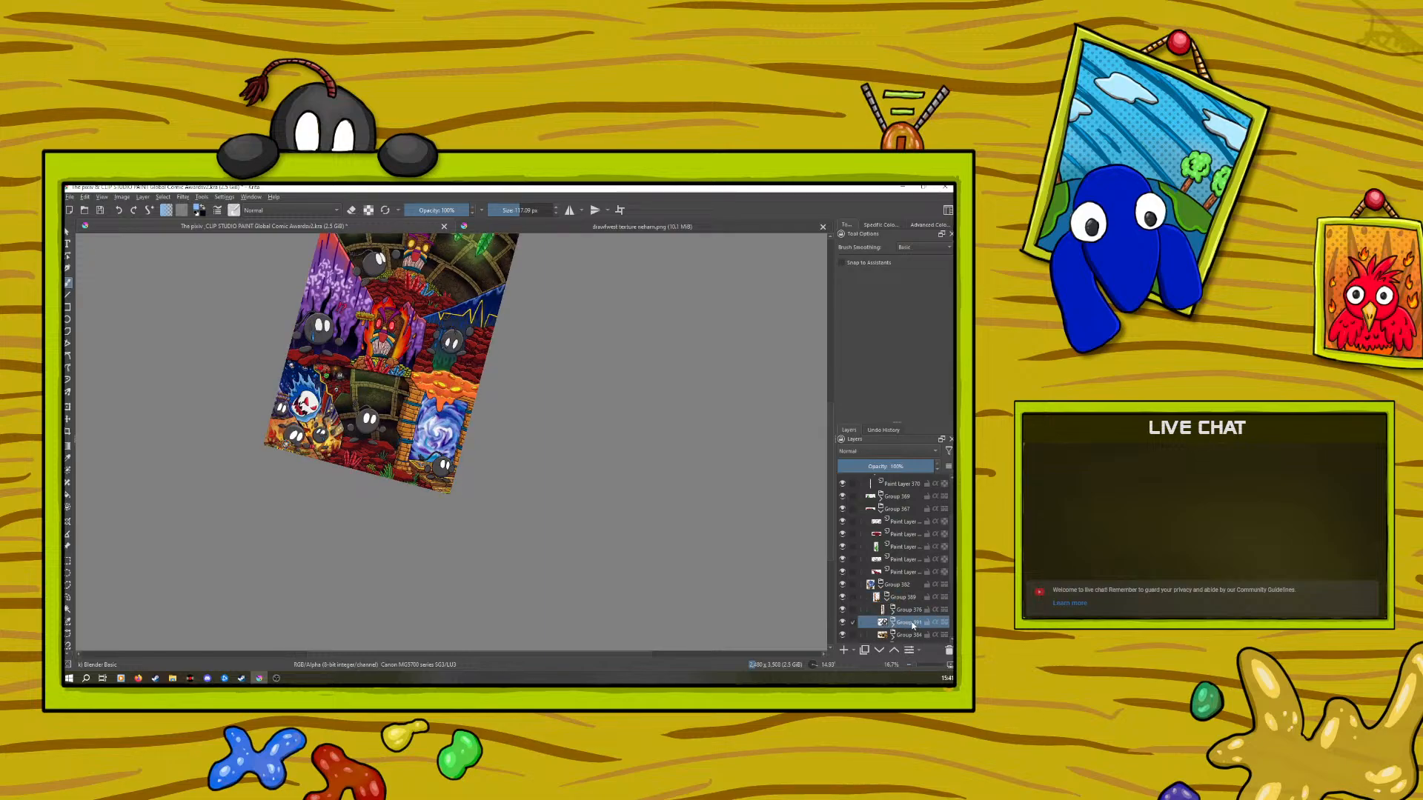
Add a Drop Shadow layer style to the selected subgroup with its opacity lowered to about 45%
right_click(913, 625)
click(831, 406)
click(342, 300)
click(321, 299)
drag(358, 262, 268, 551)
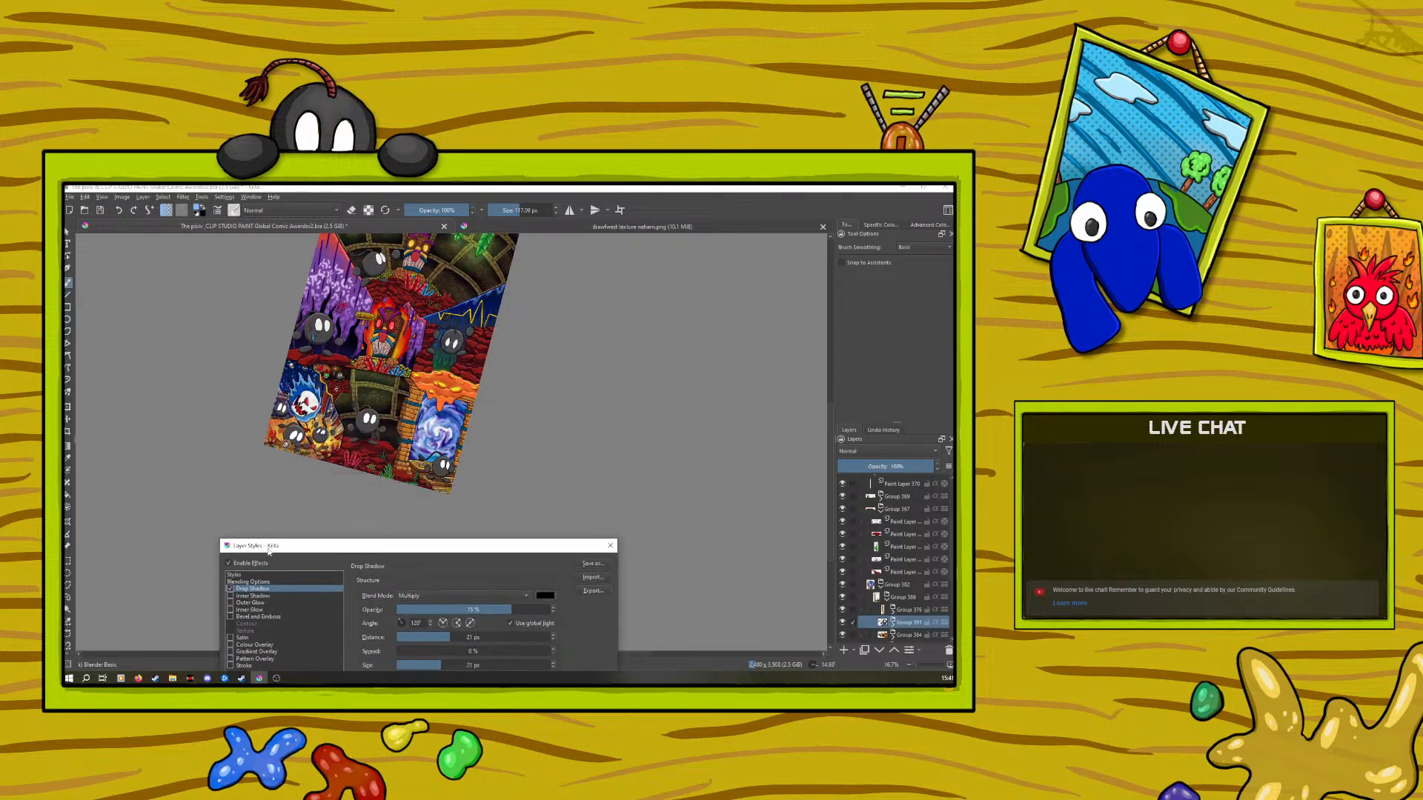
drag(374, 548, 306, 495)
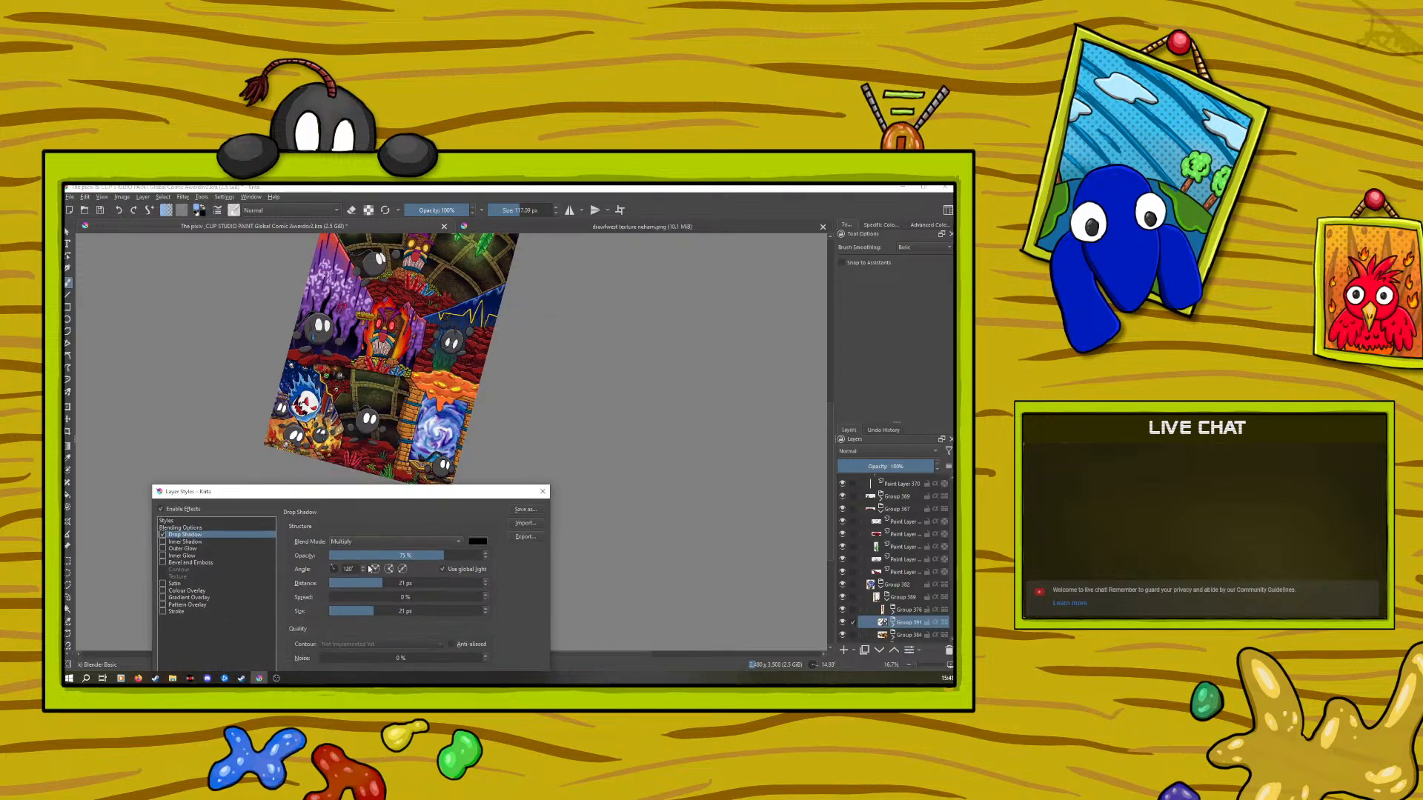
click(399, 555)
drag(370, 494, 361, 317)
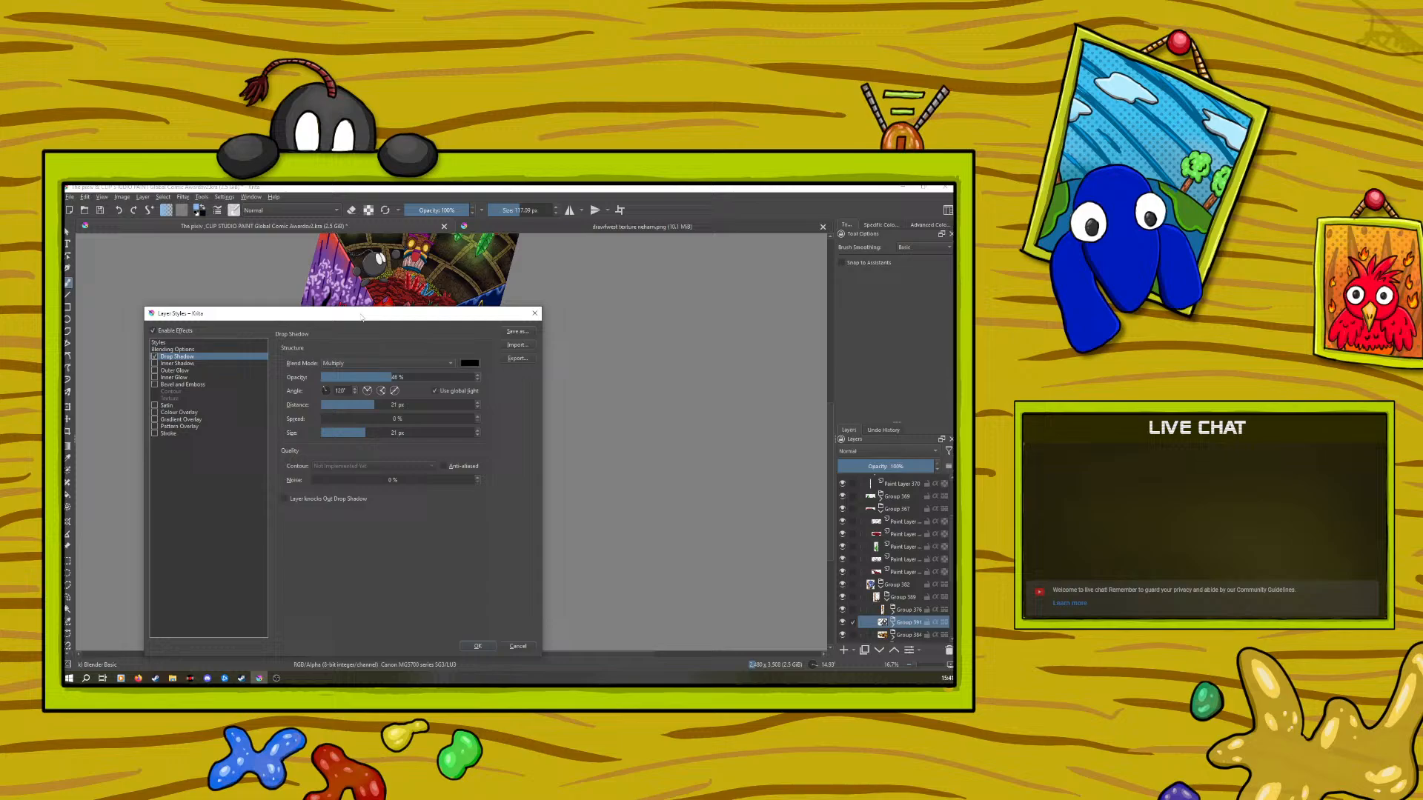
click(478, 647)
Expand the shadowed subgroup, select its third paint layer and set up the eraser at about 36 px near the portal
click(893, 622)
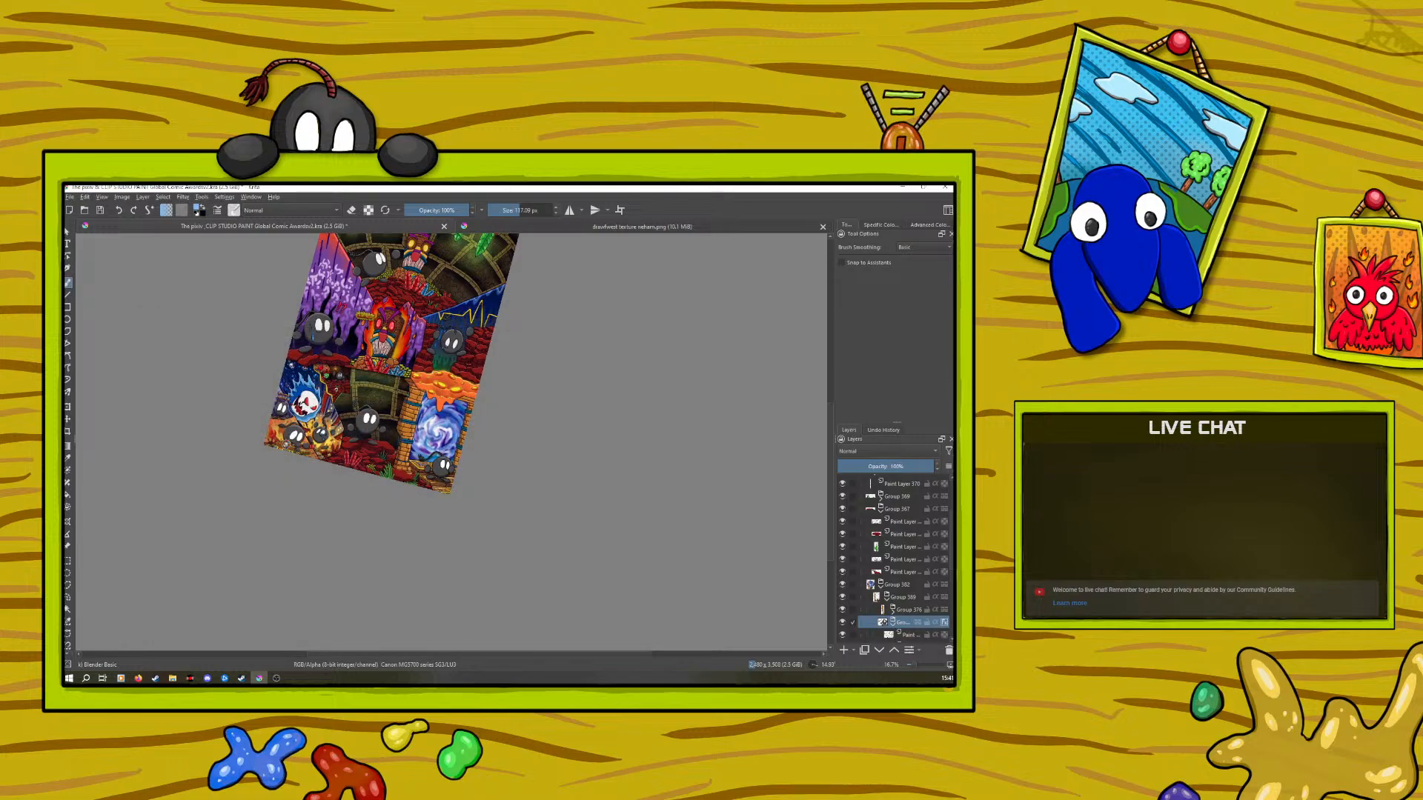
scroll(937, 570, down, 2)
click(923, 603)
click(913, 664)
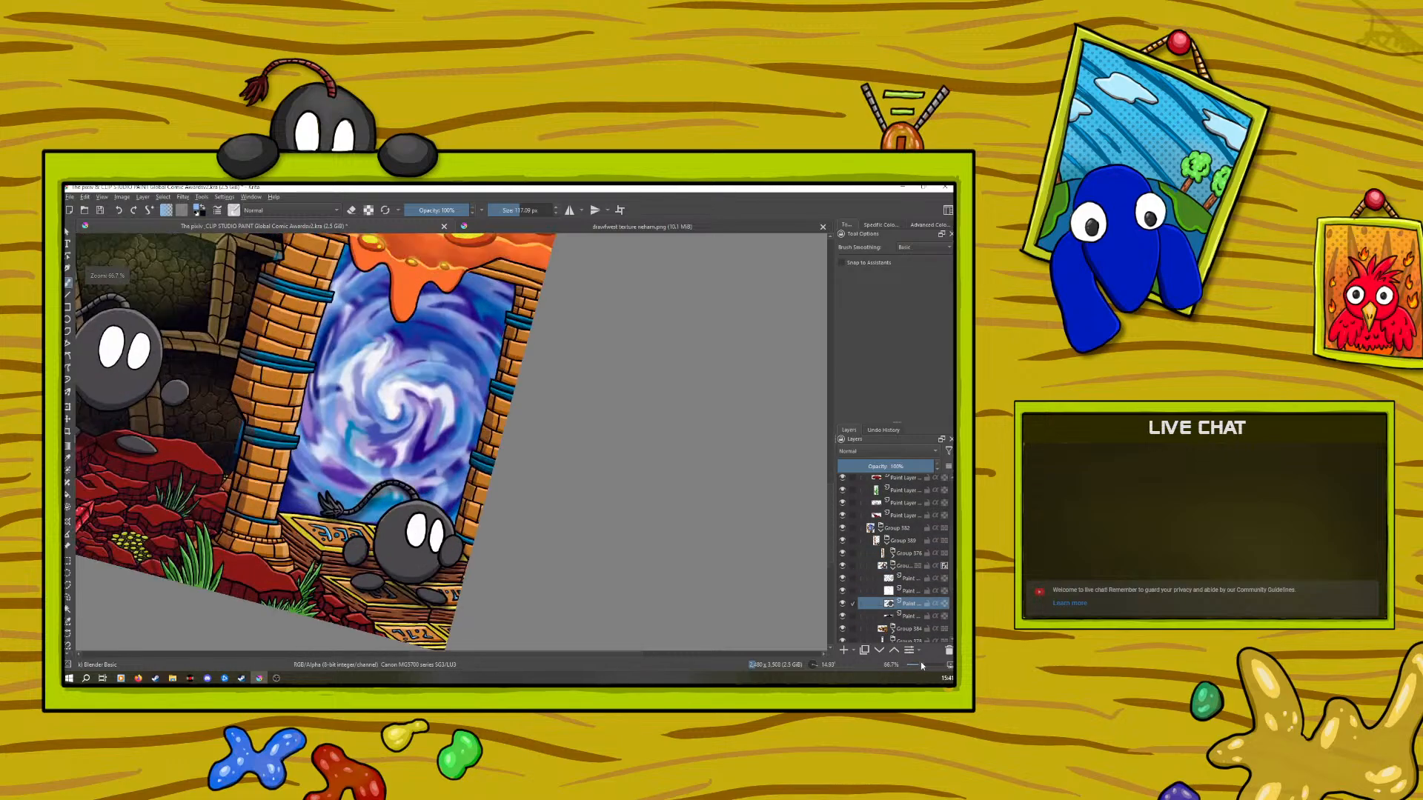
click(353, 211)
drag(510, 211, 514, 212)
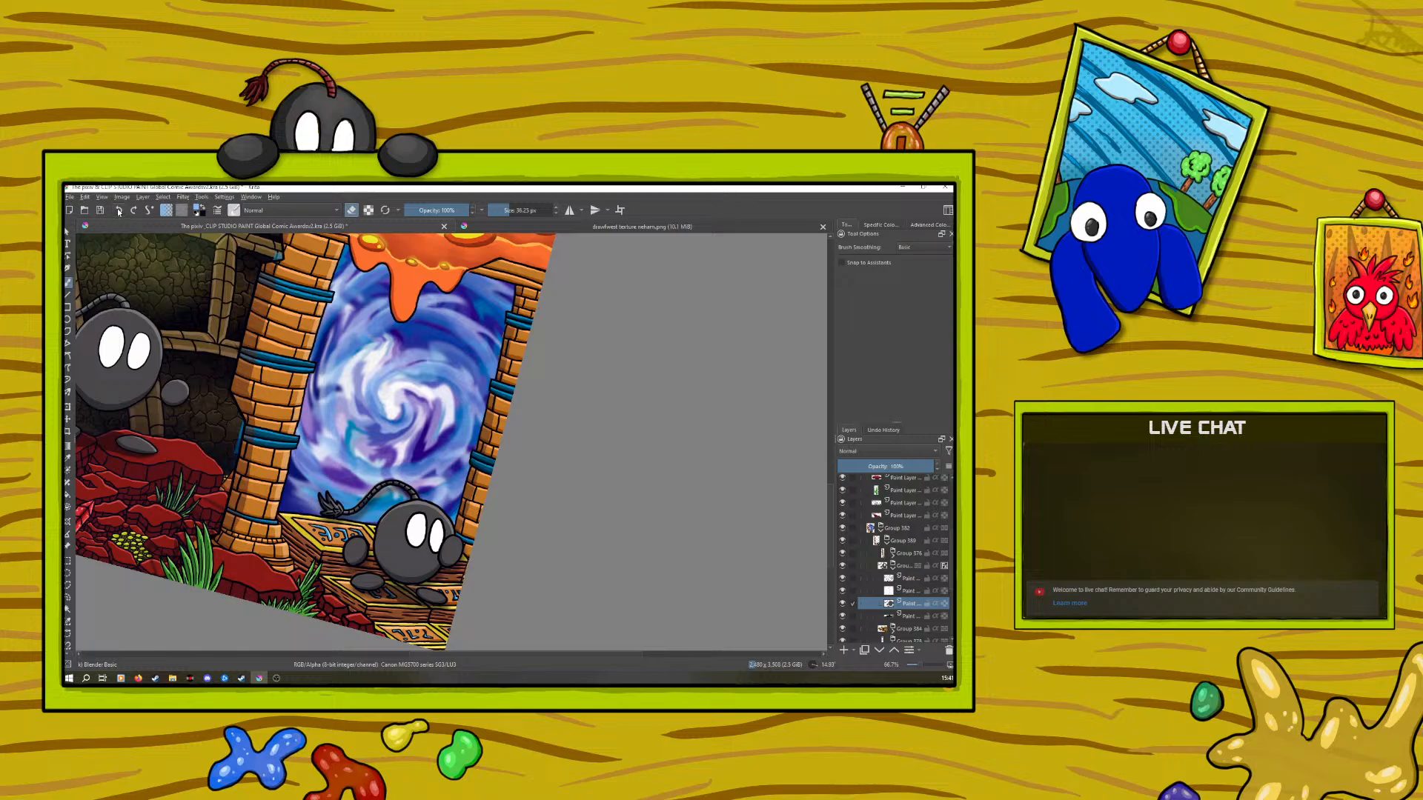
Switch to the Ink-3 Gpen preset, adjust its size, undo the last stroke and use it in eraser mode
click(350, 209)
click(233, 211)
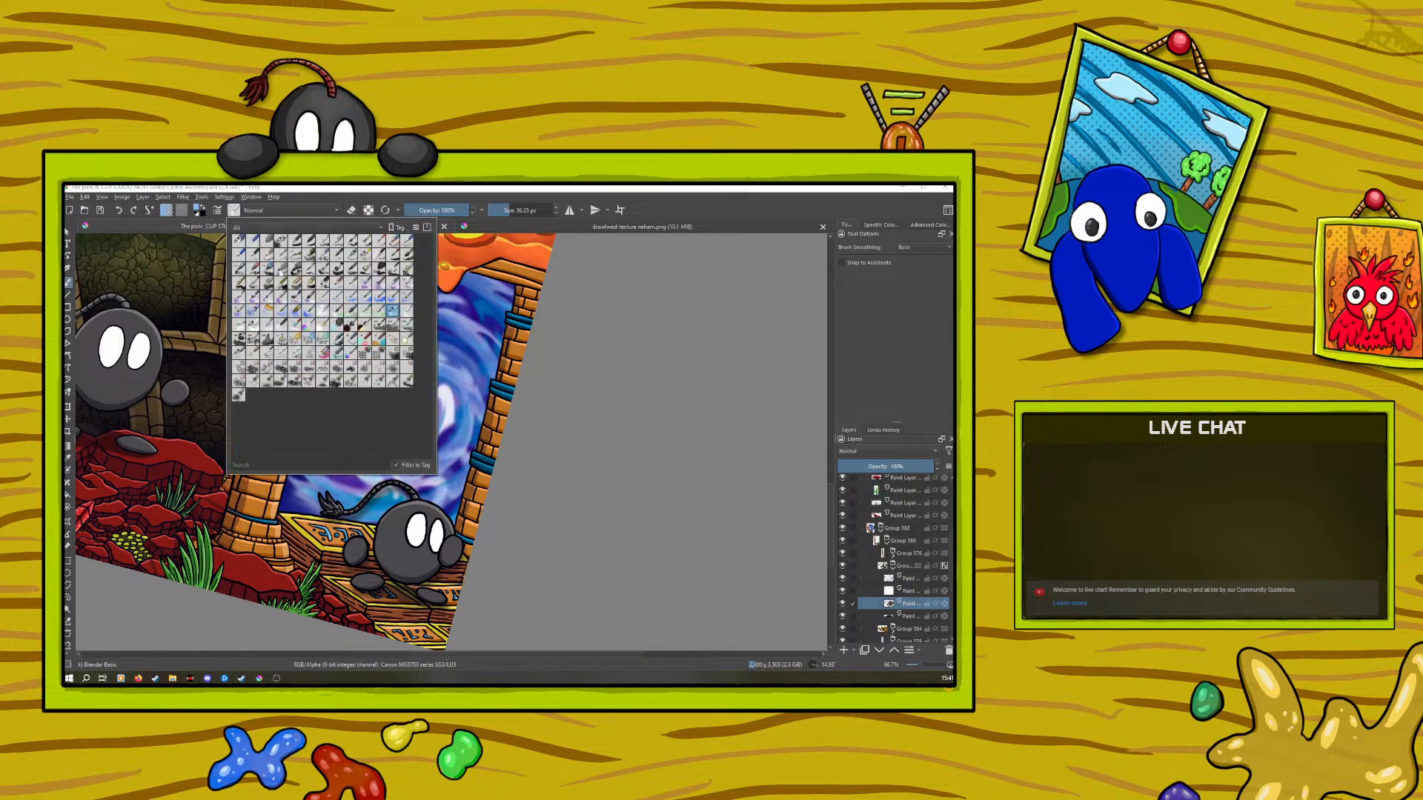
click(365, 252)
click(547, 254)
click(508, 209)
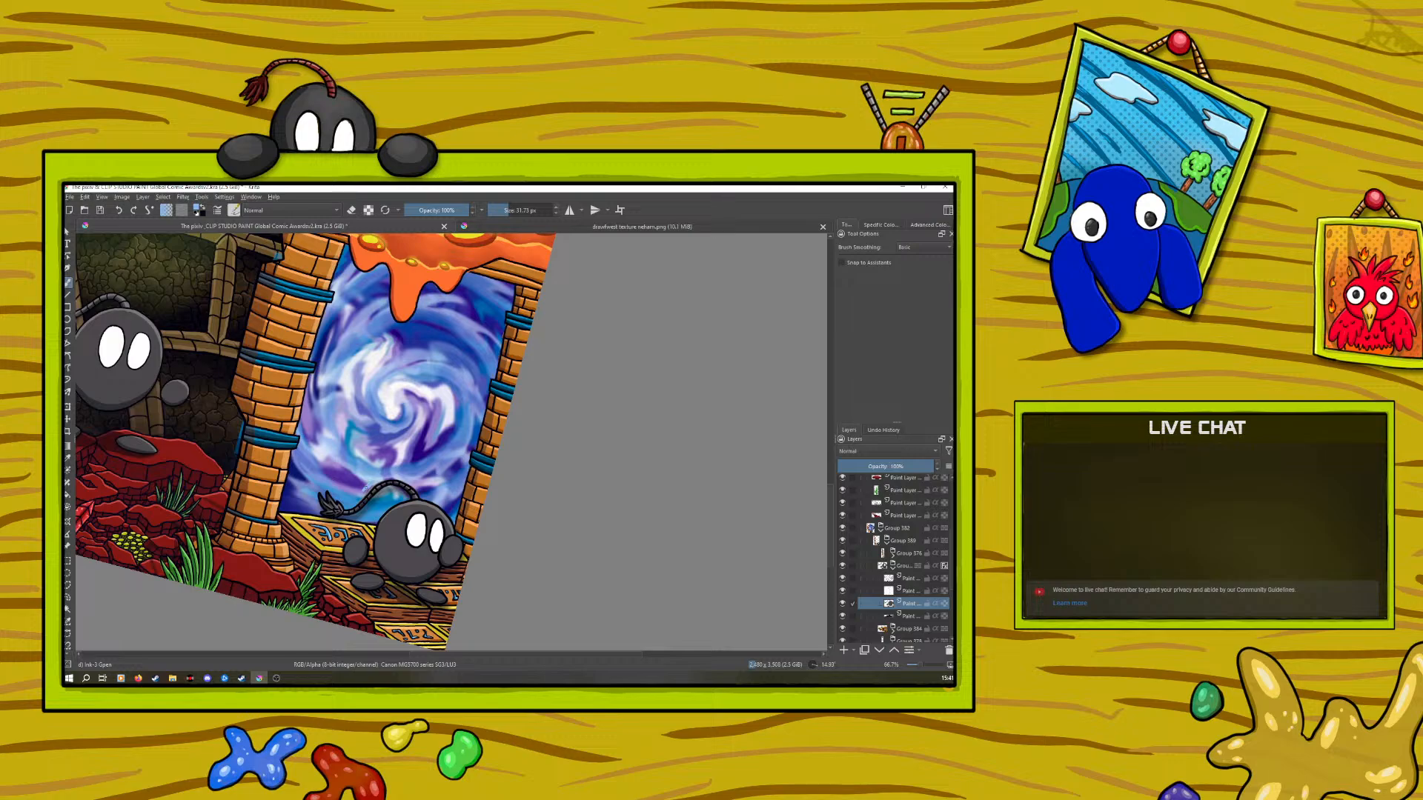
click(119, 212)
click(351, 210)
Collapse the portal panel's group and add a new paint layer above the topmost group
drag(917, 665, 911, 666)
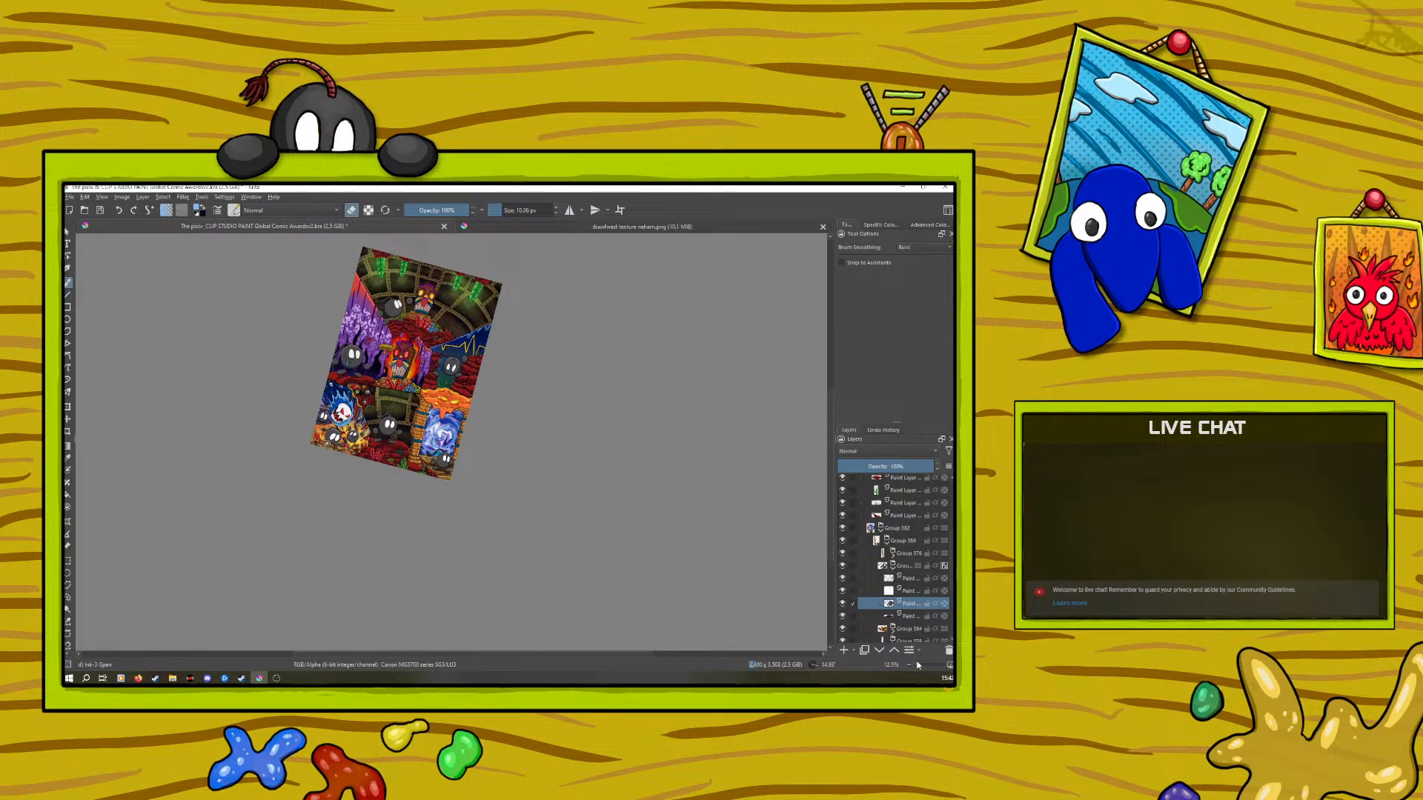
scroll(889, 556, up, 5)
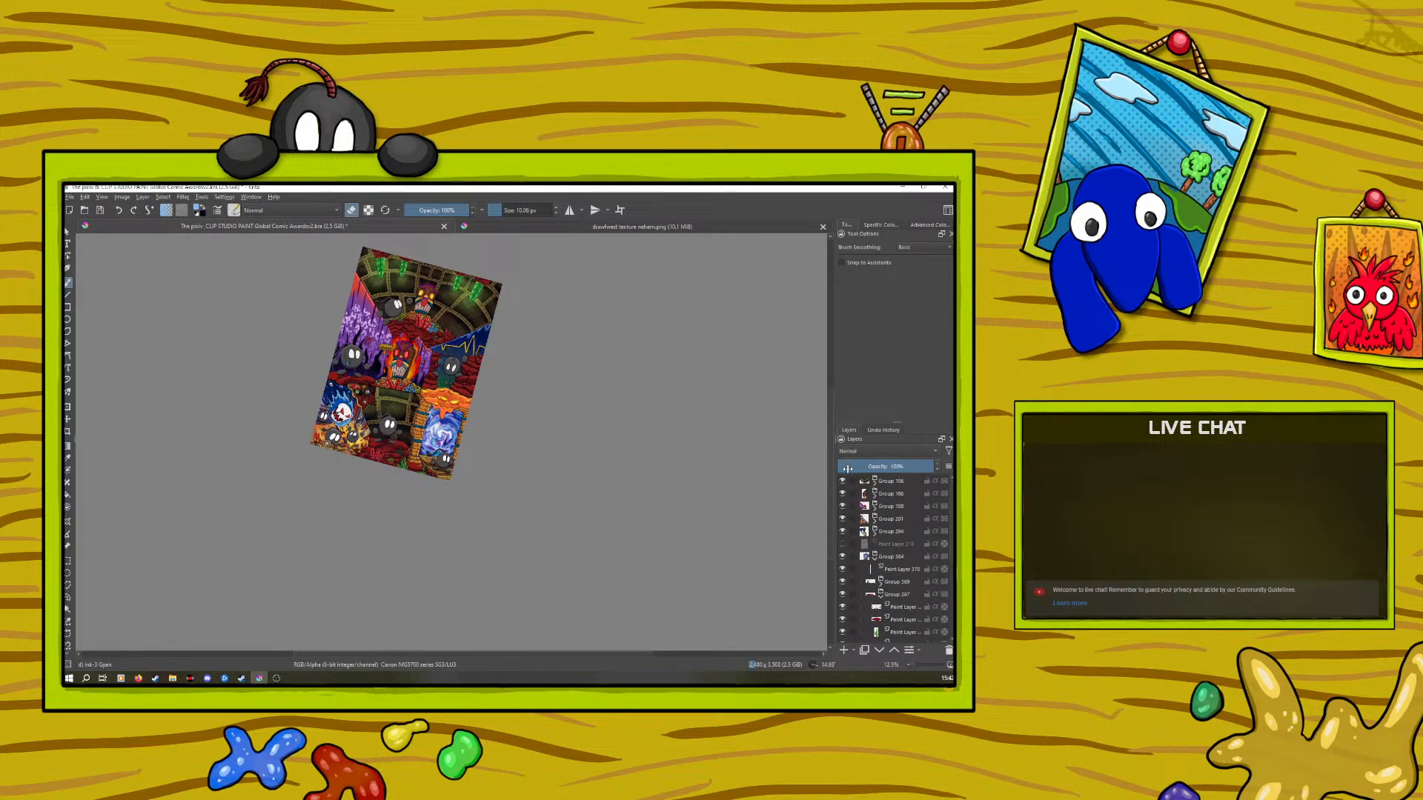
click(887, 481)
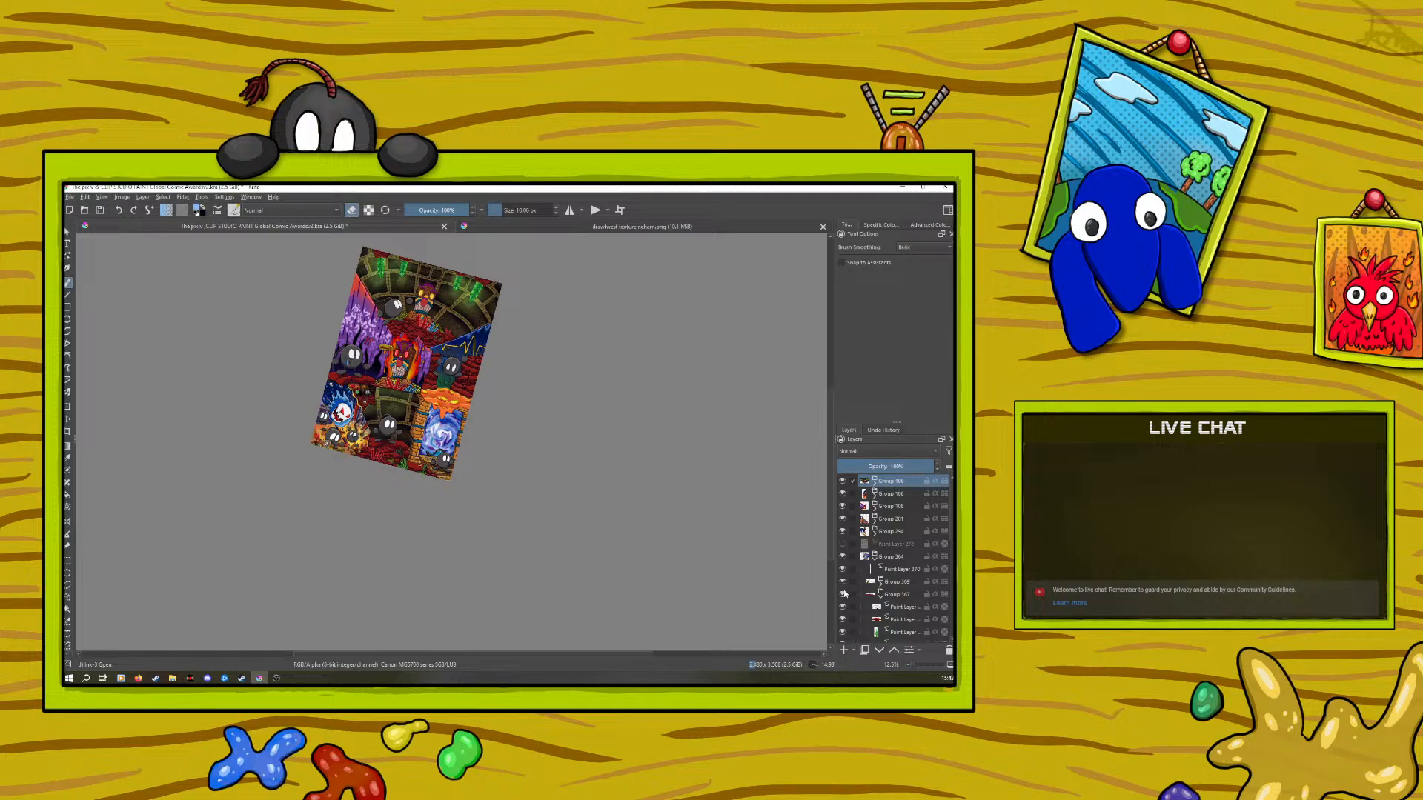
click(873, 557)
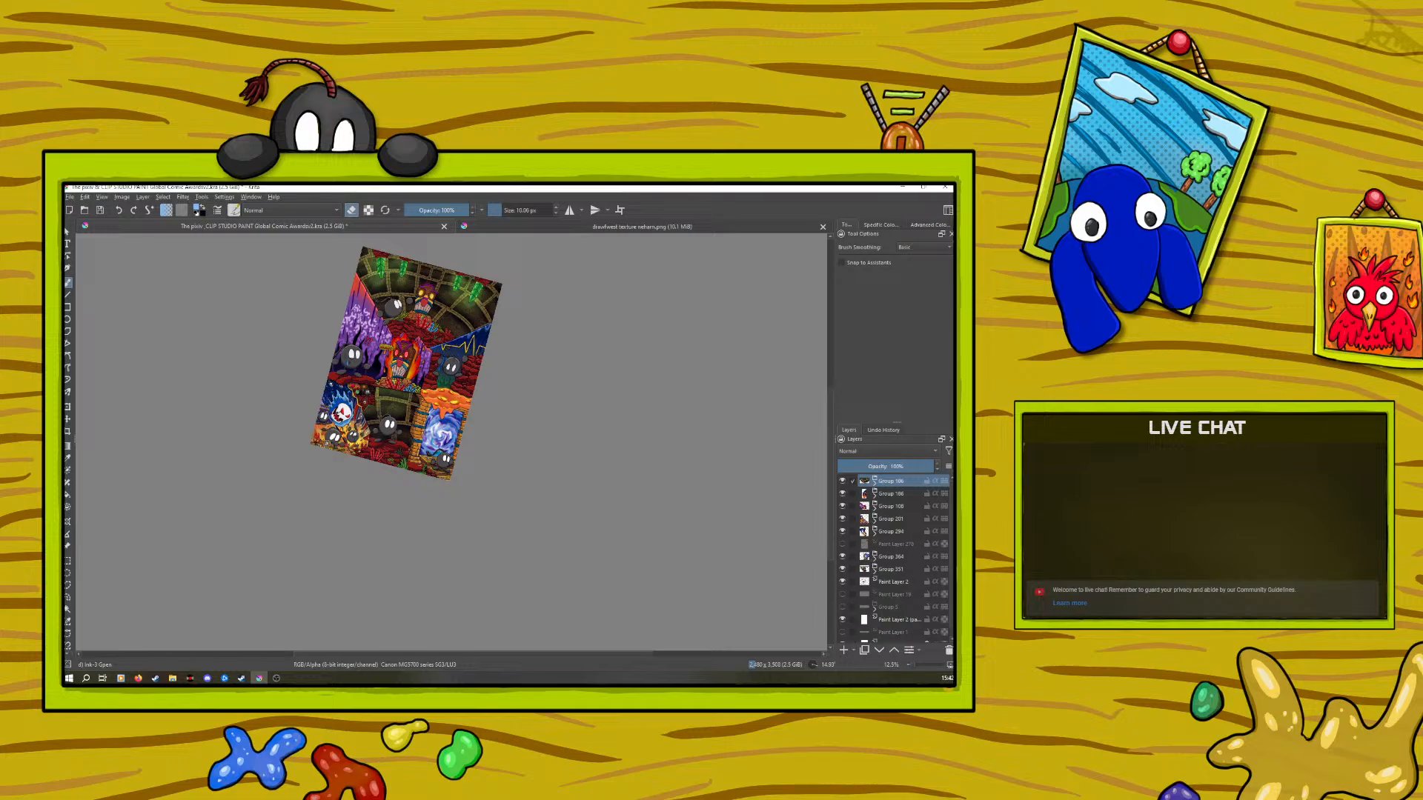
click(842, 650)
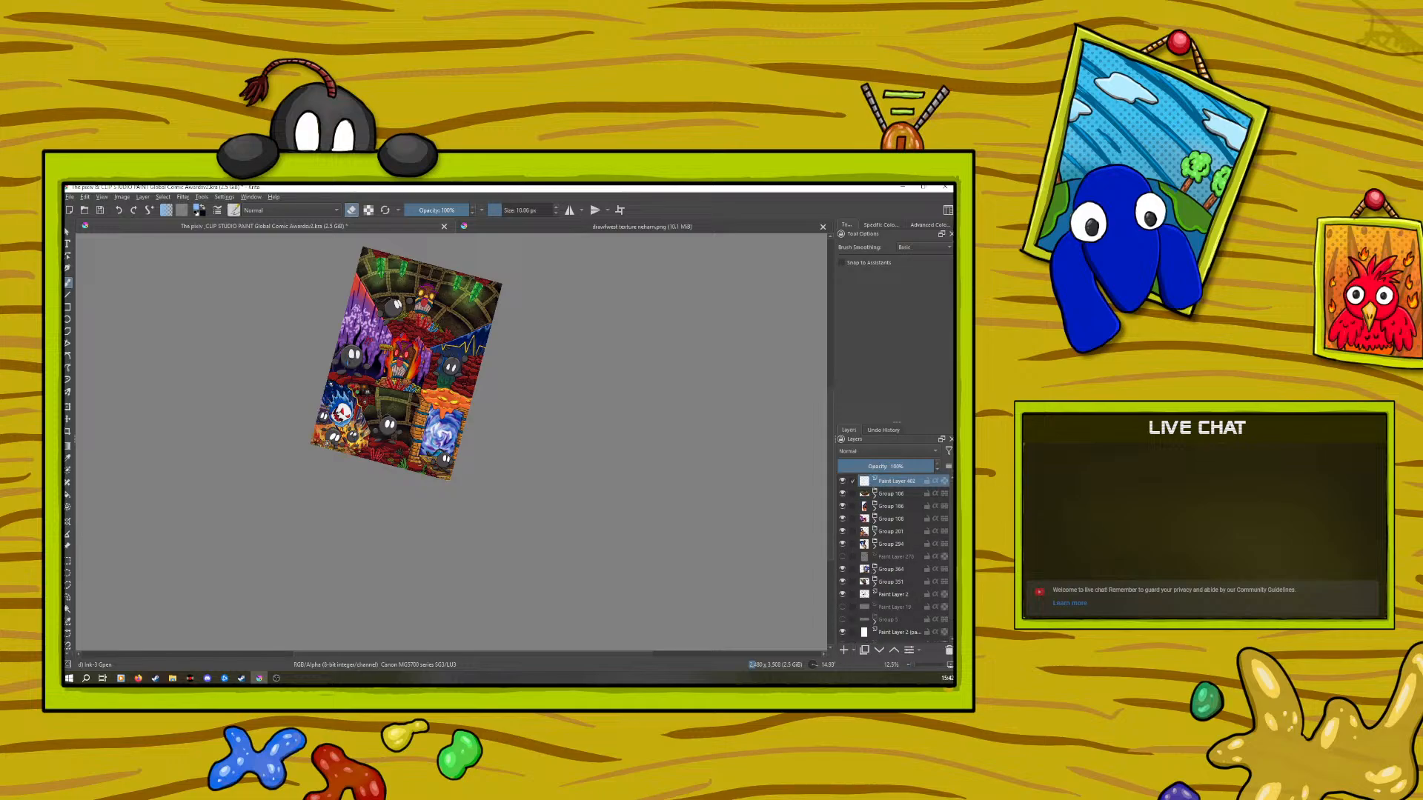
Turn off eraser mode and pick a light yellow as the brush colour
right_click(229, 448)
key(e)
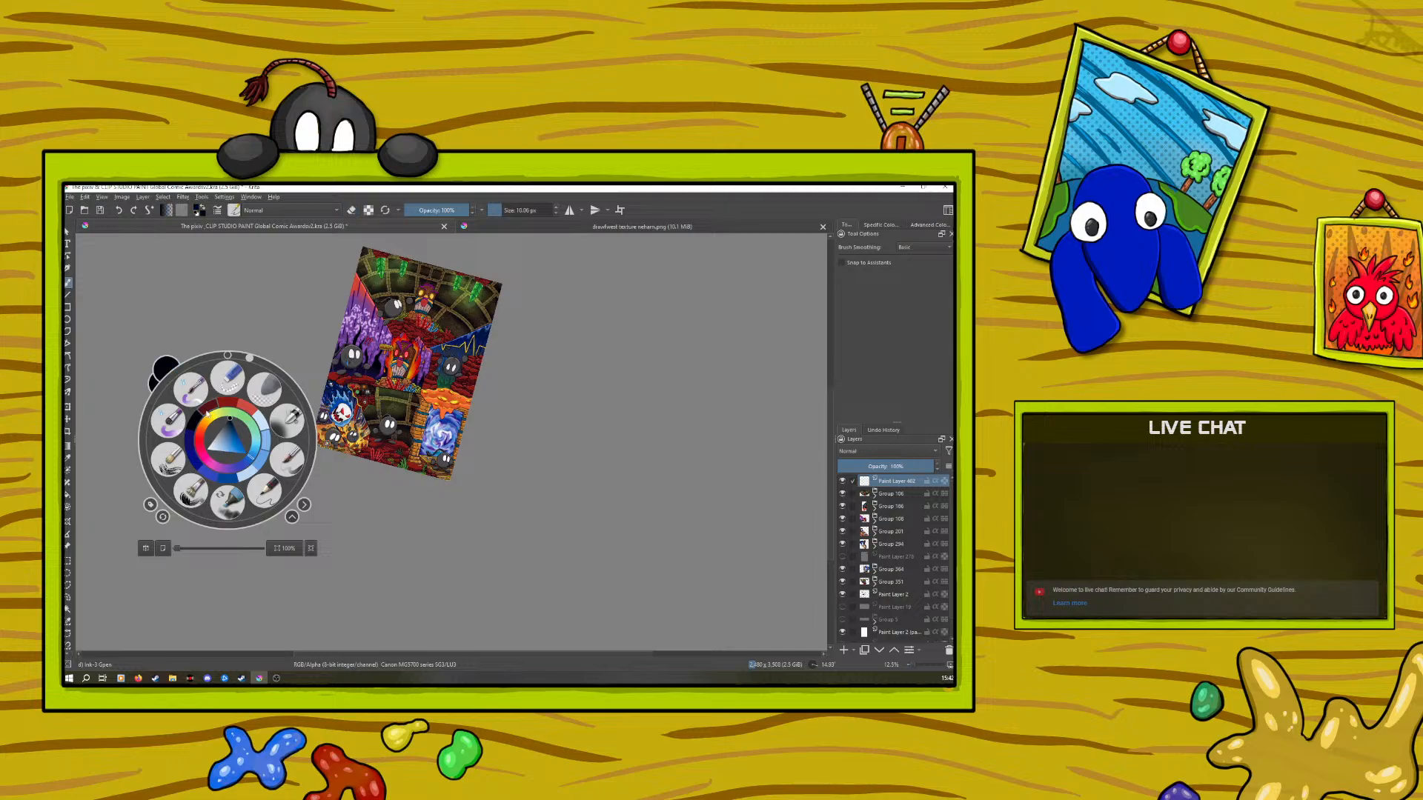
click(206, 428)
drag(207, 428, 214, 412)
right_click(220, 439)
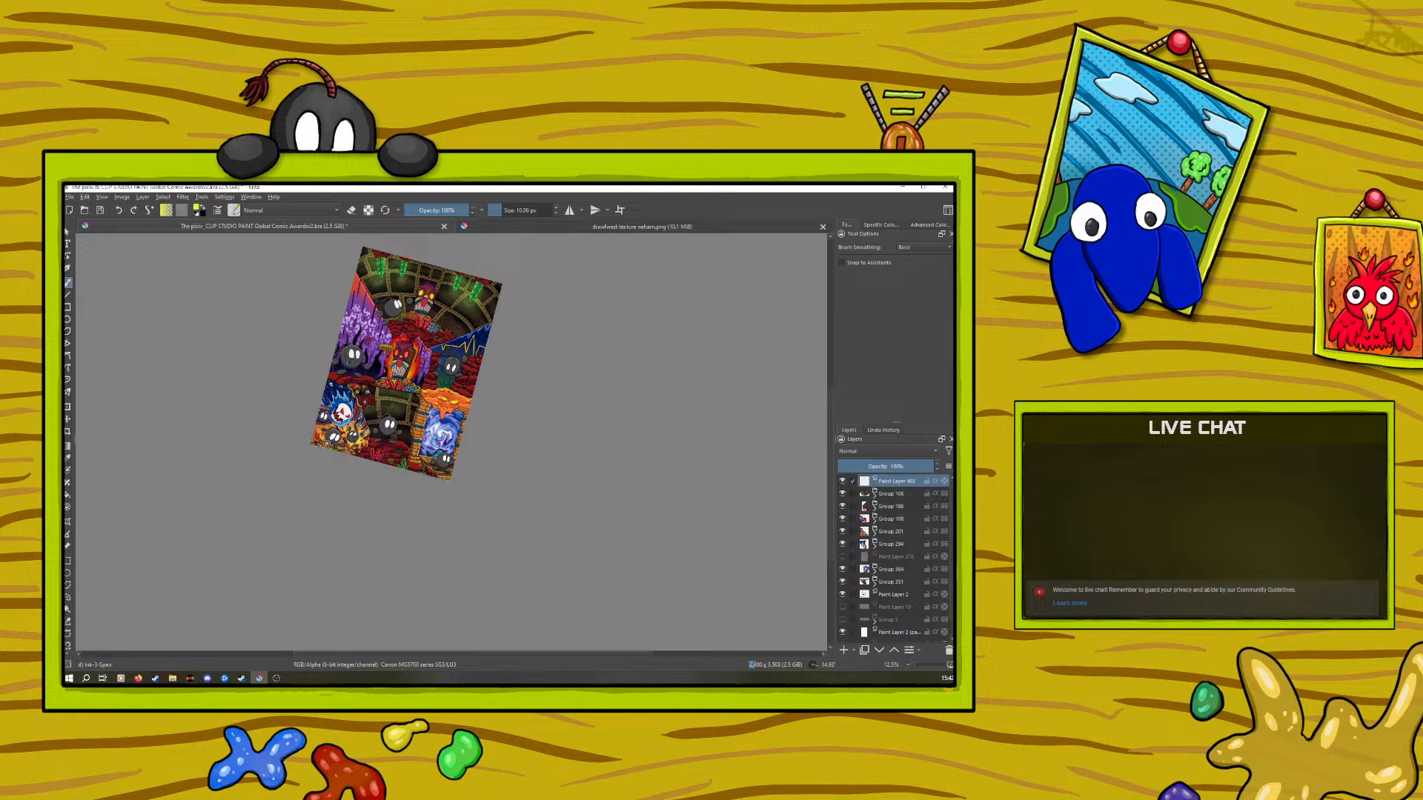
Try darker yellow shades and settle on a pale yellow-green brush colour
right_click(216, 445)
drag(209, 430, 209, 443)
right_click(186, 374)
right_click(321, 459)
click(307, 443)
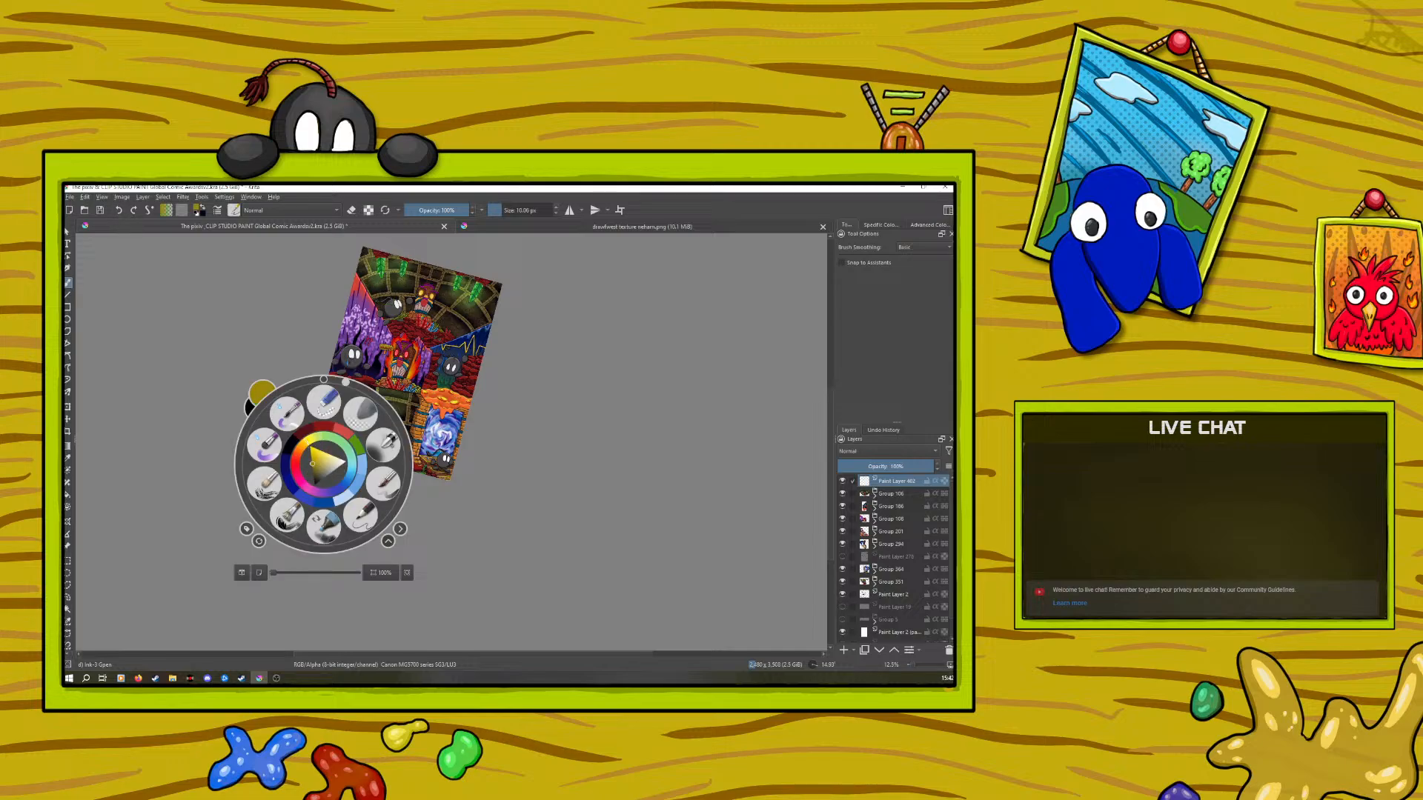
right_click(306, 446)
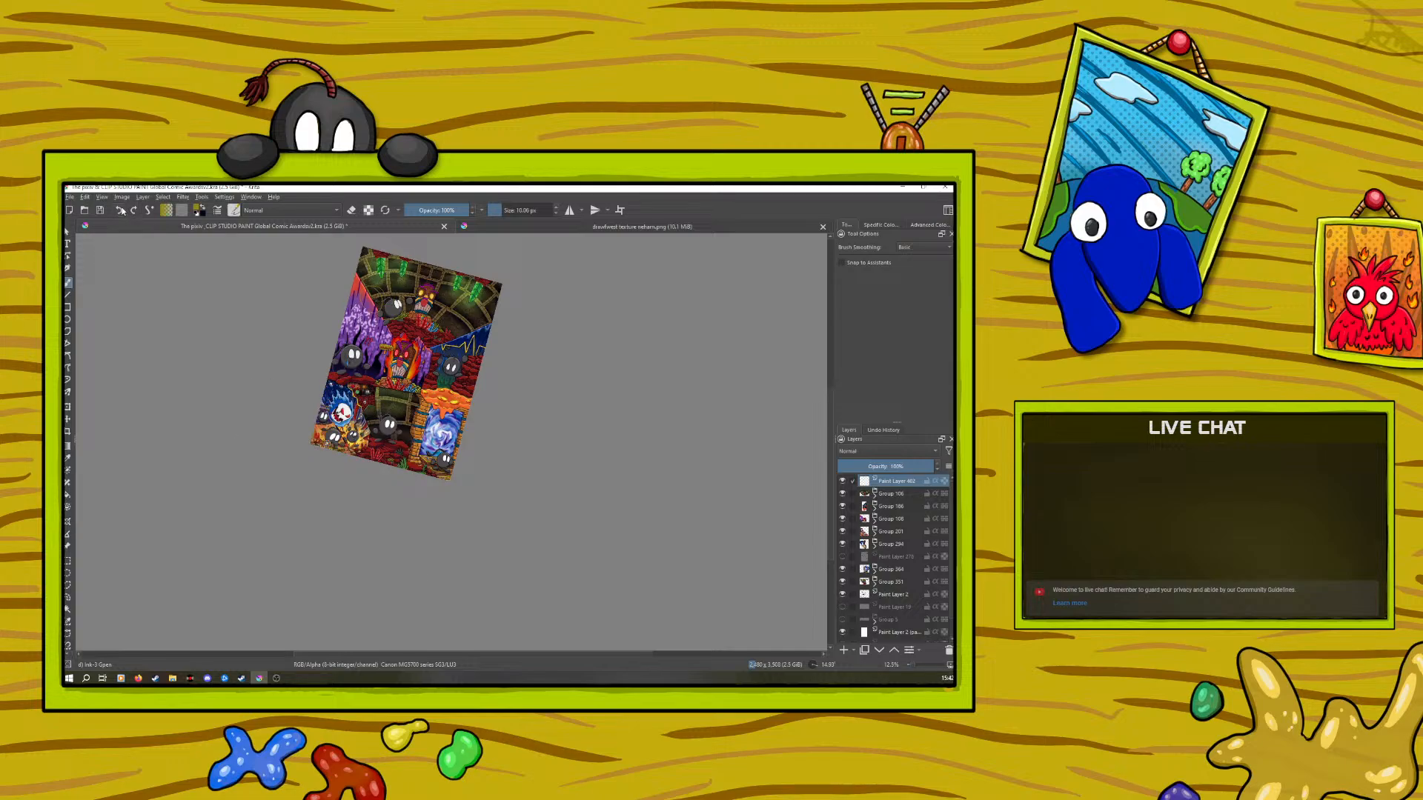
right_click(290, 456)
right_click(275, 349)
Enlarge the ink pen, undo the last stroke and draw two concentric yellow rings around the masked figure at the page's centre
click(512, 209)
click(117, 212)
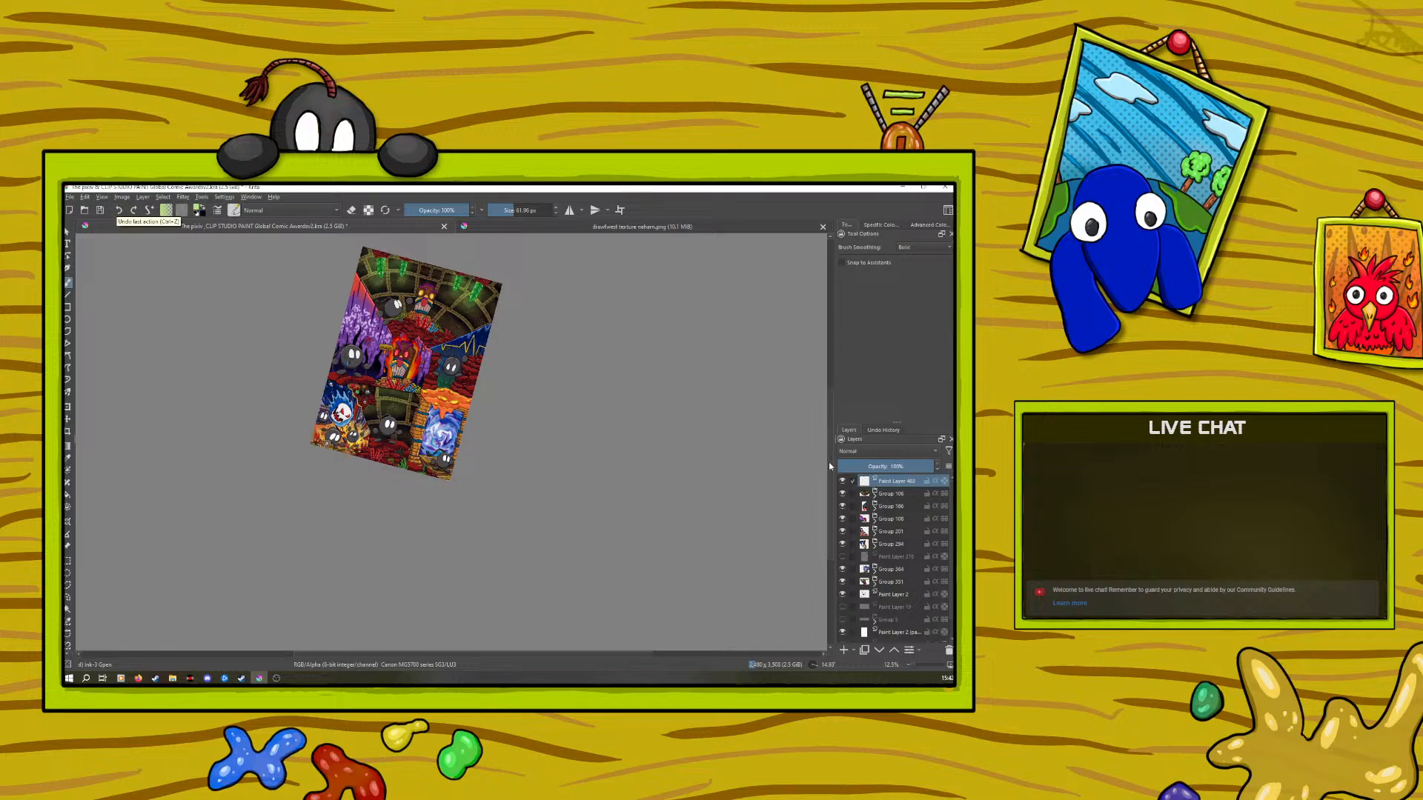
drag(830, 481, 842, 444)
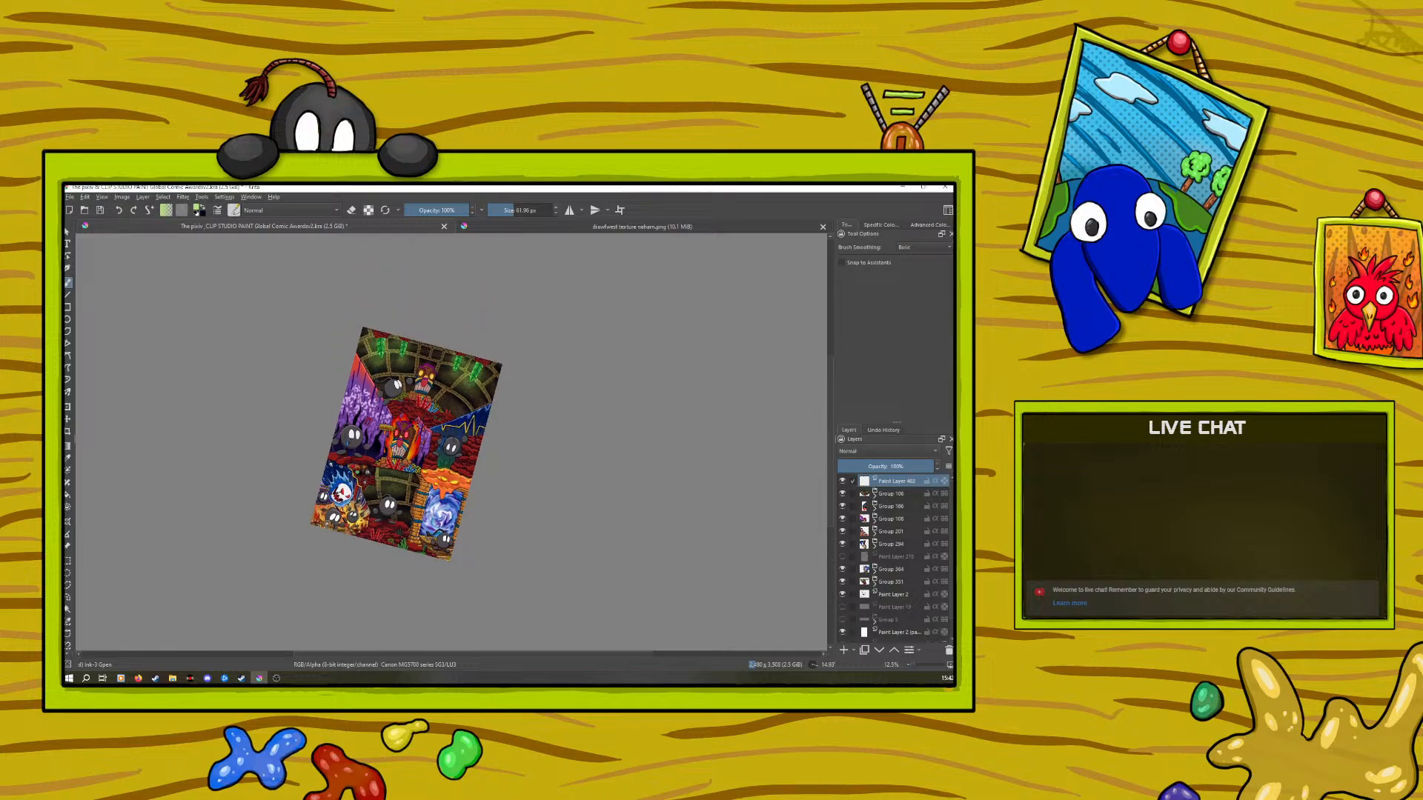
mouse_move(422, 409)
mouse_down()
mouse_move(373, 434)
mouse_move(378, 468)
mouse_move(415, 482)
mouse_move(439, 461)
mouse_move(440, 432)
mouse_move(415, 412)
mouse_up()
mouse_move(424, 450)
mouse_down()
mouse_move(414, 432)
mouse_move(389, 439)
mouse_move(422, 437)
mouse_up()
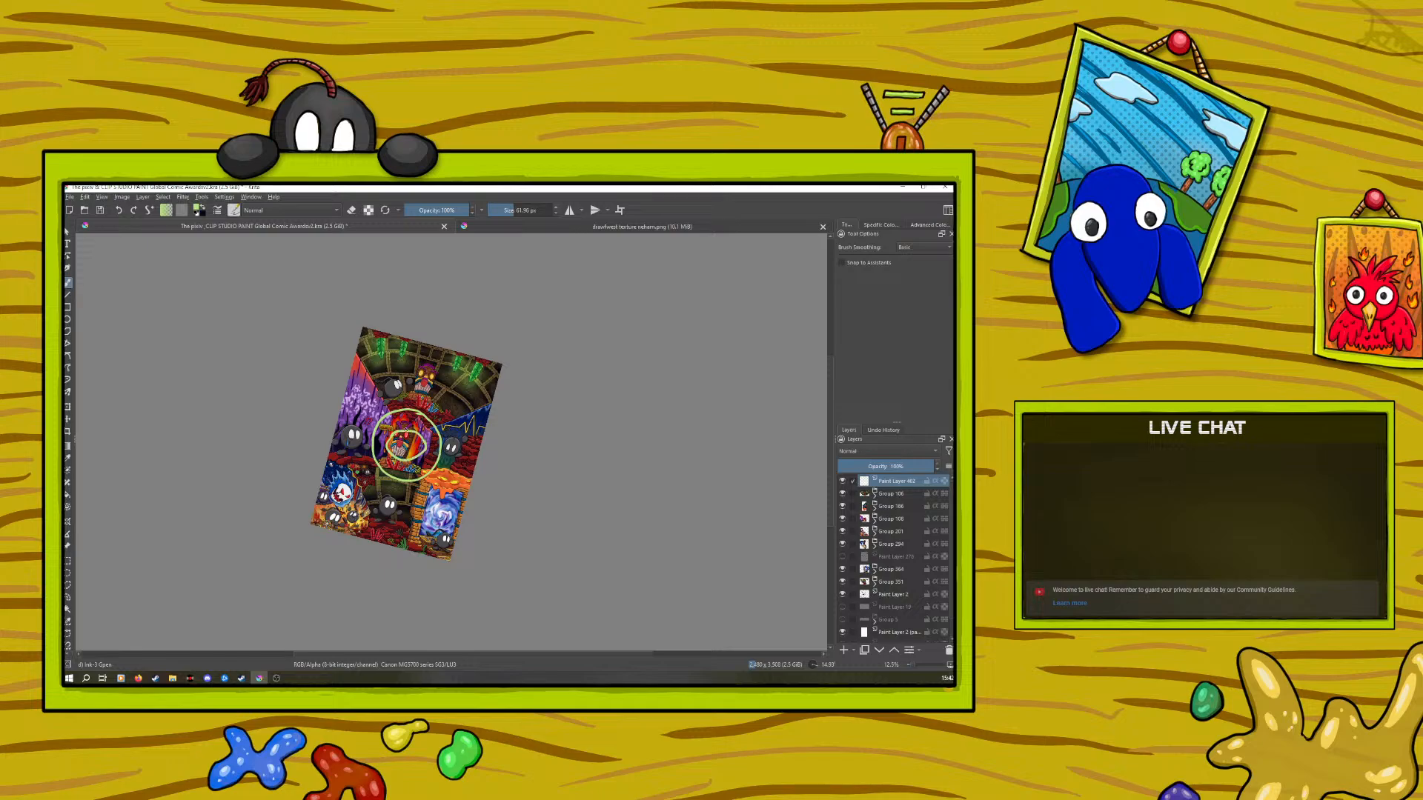
Undo the last strokes inside the centre ring, draw an arrow there, and sketch circles with connecting arrows over the left and bottom panels' characters
click(119, 211)
click(118, 210)
drag(394, 444, 421, 436)
mouse_move(390, 438)
mouse_down()
mouse_move(353, 410)
mouse_move(360, 398)
mouse_up()
mouse_move(345, 422)
mouse_down()
mouse_move(361, 445)
mouse_move(341, 489)
mouse_move(353, 480)
mouse_move(357, 534)
mouse_move(347, 524)
mouse_move(375, 503)
mouse_move(386, 532)
mouse_move(427, 510)
mouse_move(448, 524)
mouse_move(418, 454)
mouse_move(454, 482)
mouse_move(441, 504)
mouse_up()
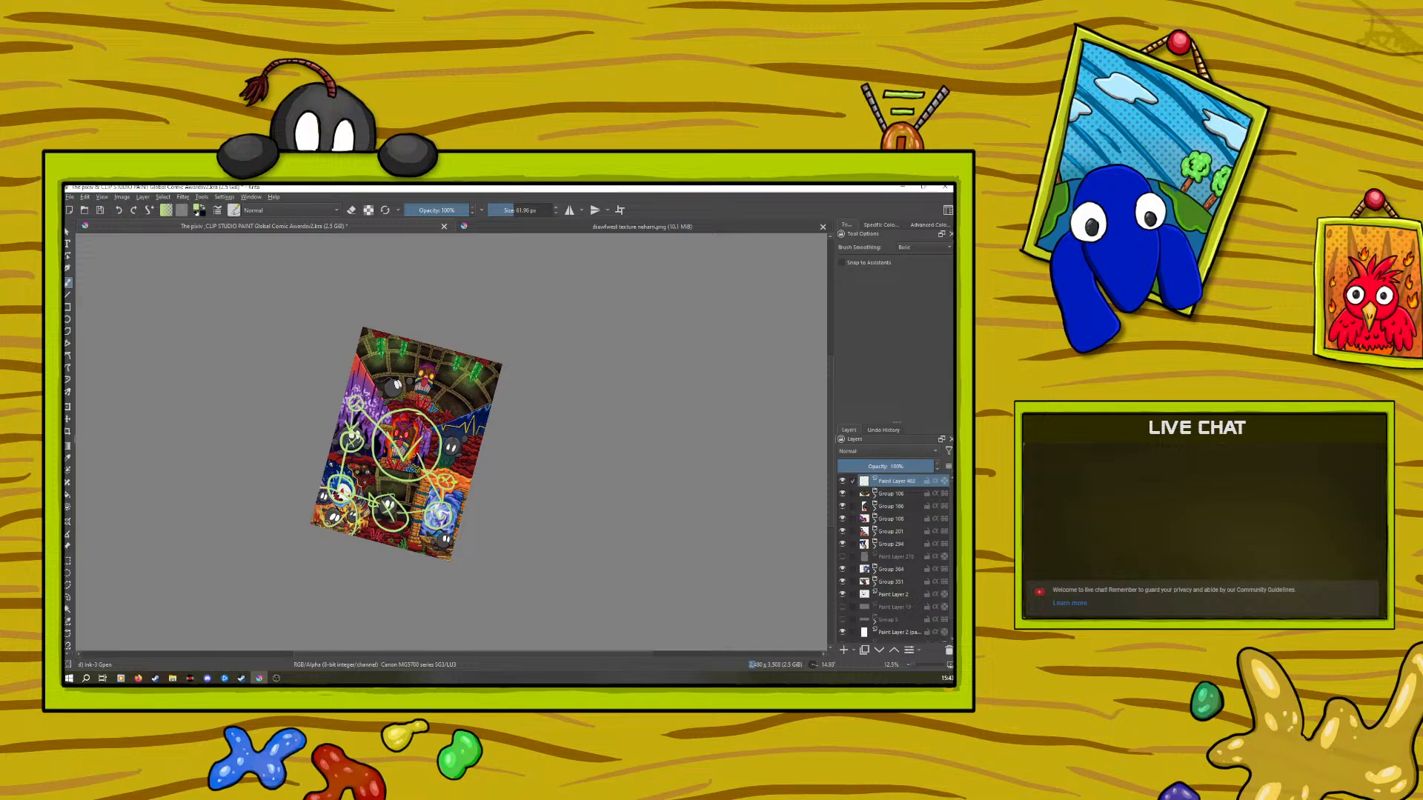
Draw yellow circles and arrows around the figures across the top and right-hand panels, and hide the annotation layer
mouse_move(419, 454)
mouse_down()
mouse_move(443, 461)
mouse_move(476, 431)
mouse_move(418, 391)
mouse_move(424, 365)
mouse_move(433, 387)
mouse_up()
drag(412, 377, 385, 348)
drag(472, 362, 482, 370)
drag(398, 348, 371, 394)
mouse_move(469, 371)
mouse_down()
mouse_move(467, 408)
mouse_move(478, 393)
mouse_up()
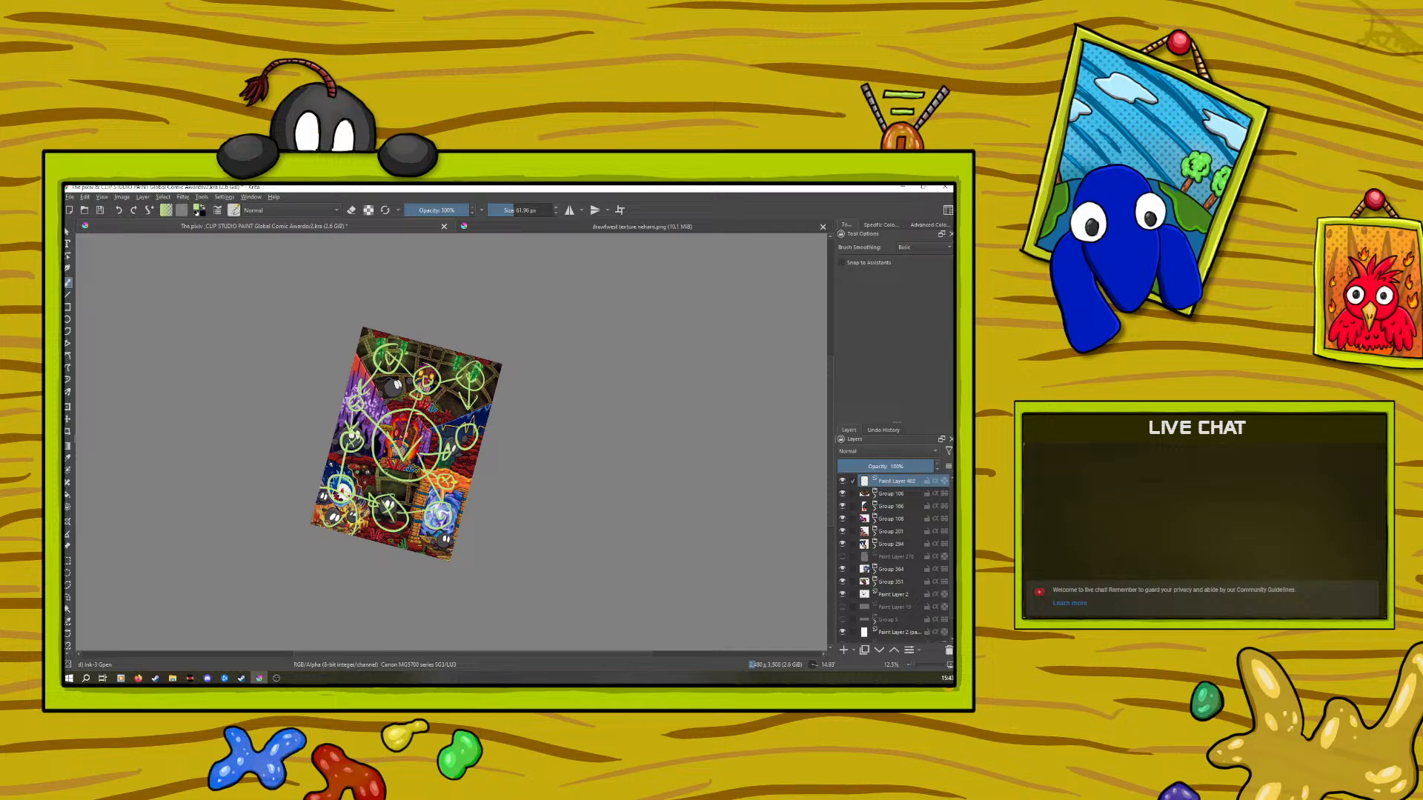
drag(354, 481, 375, 470)
click(841, 481)
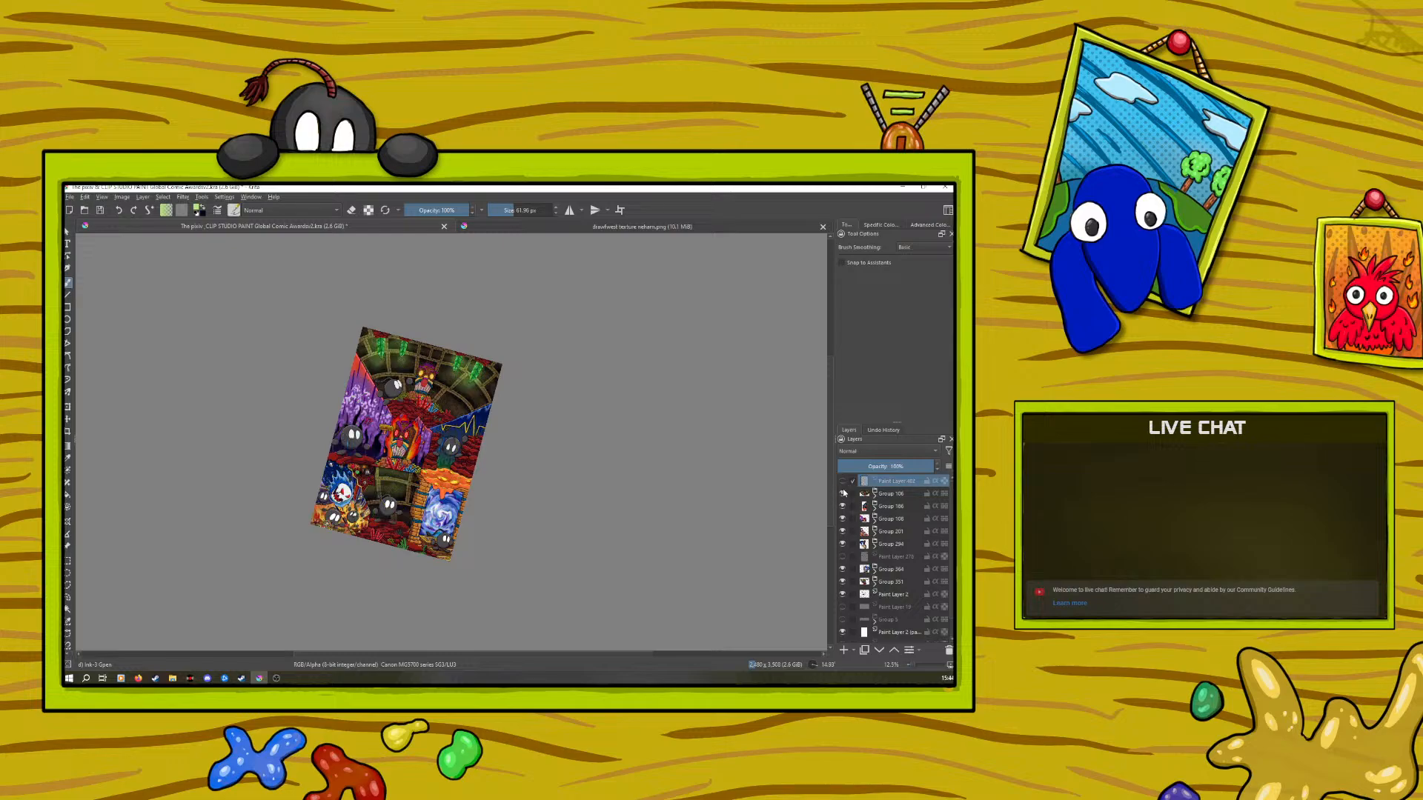
Select the faint sketch layer, Paint Layer 2, and raise it above the two groups directly over it
click(887, 594)
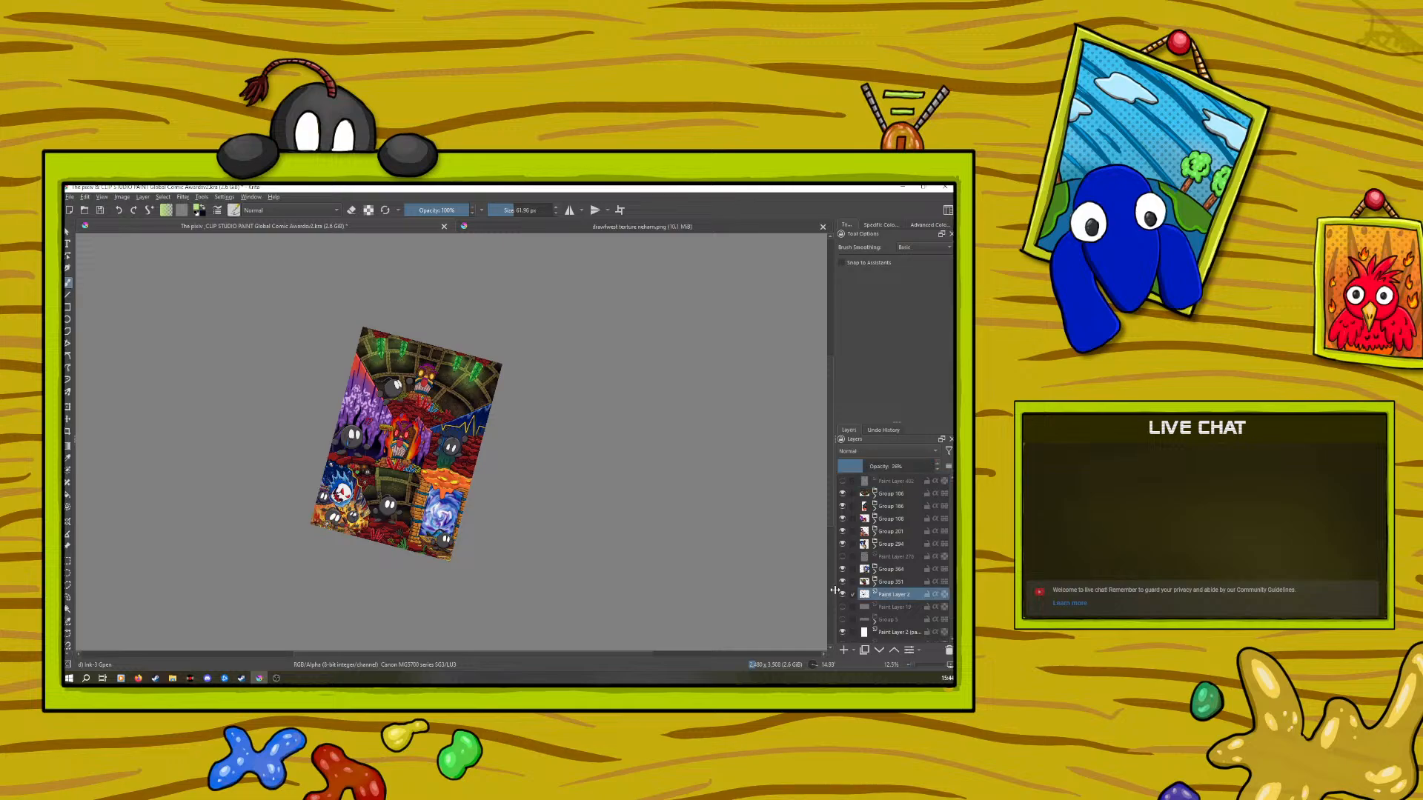
click(879, 651)
click(892, 648)
click(892, 647)
click(894, 646)
Raise the hidden Paint Layer 1 from the bottom of the layer stack to the very top and toggle its visibility
double_click(892, 642)
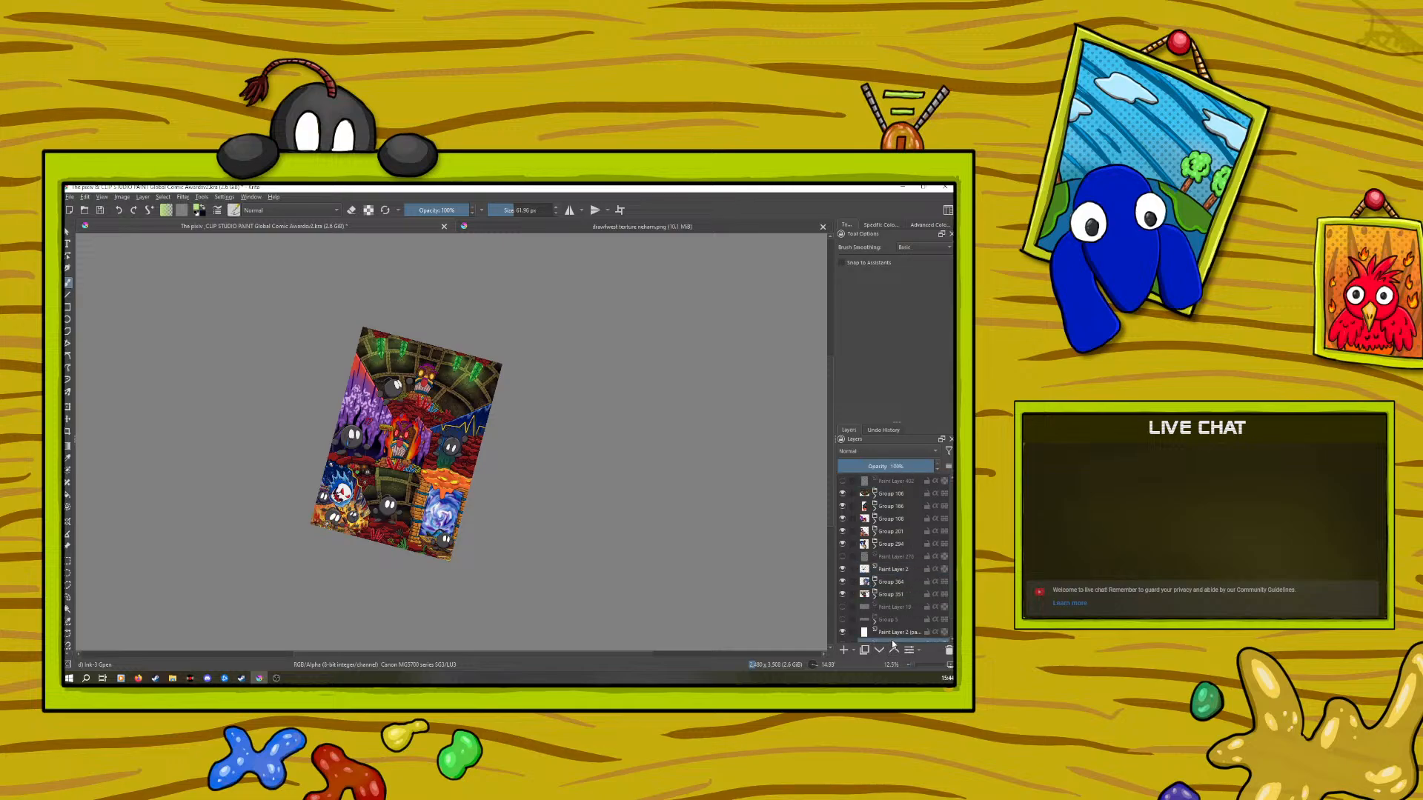
click(894, 650)
click(894, 649)
click(894, 649)
click(894, 650)
click(894, 651)
click(895, 650)
click(893, 649)
click(893, 650)
click(894, 649)
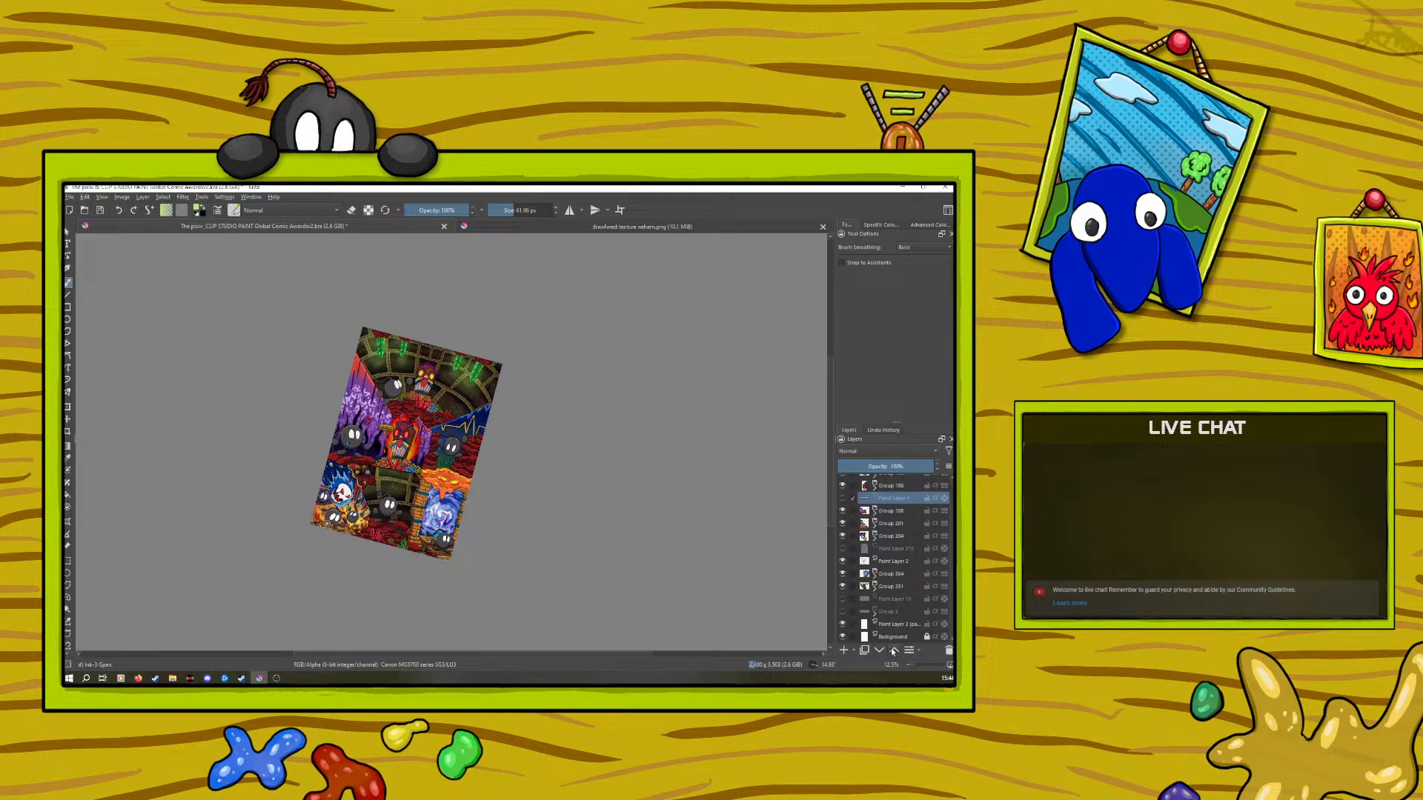
click(894, 649)
click(894, 650)
click(893, 650)
click(893, 649)
click(842, 481)
click(842, 482)
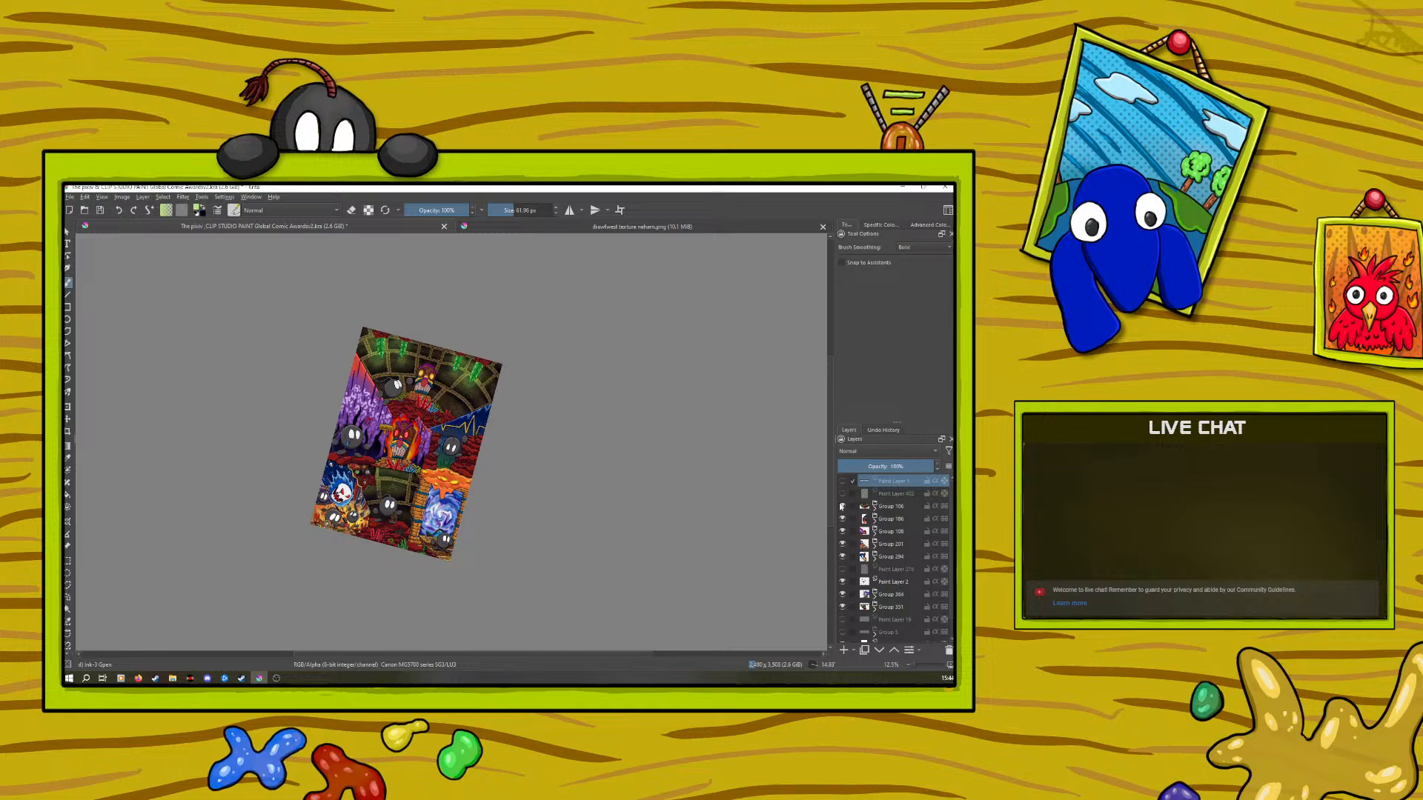
Select the faint sketch layer, Paint Layer 2, and hide it along with all the coloured panel groups
scroll(894, 603, down, 2)
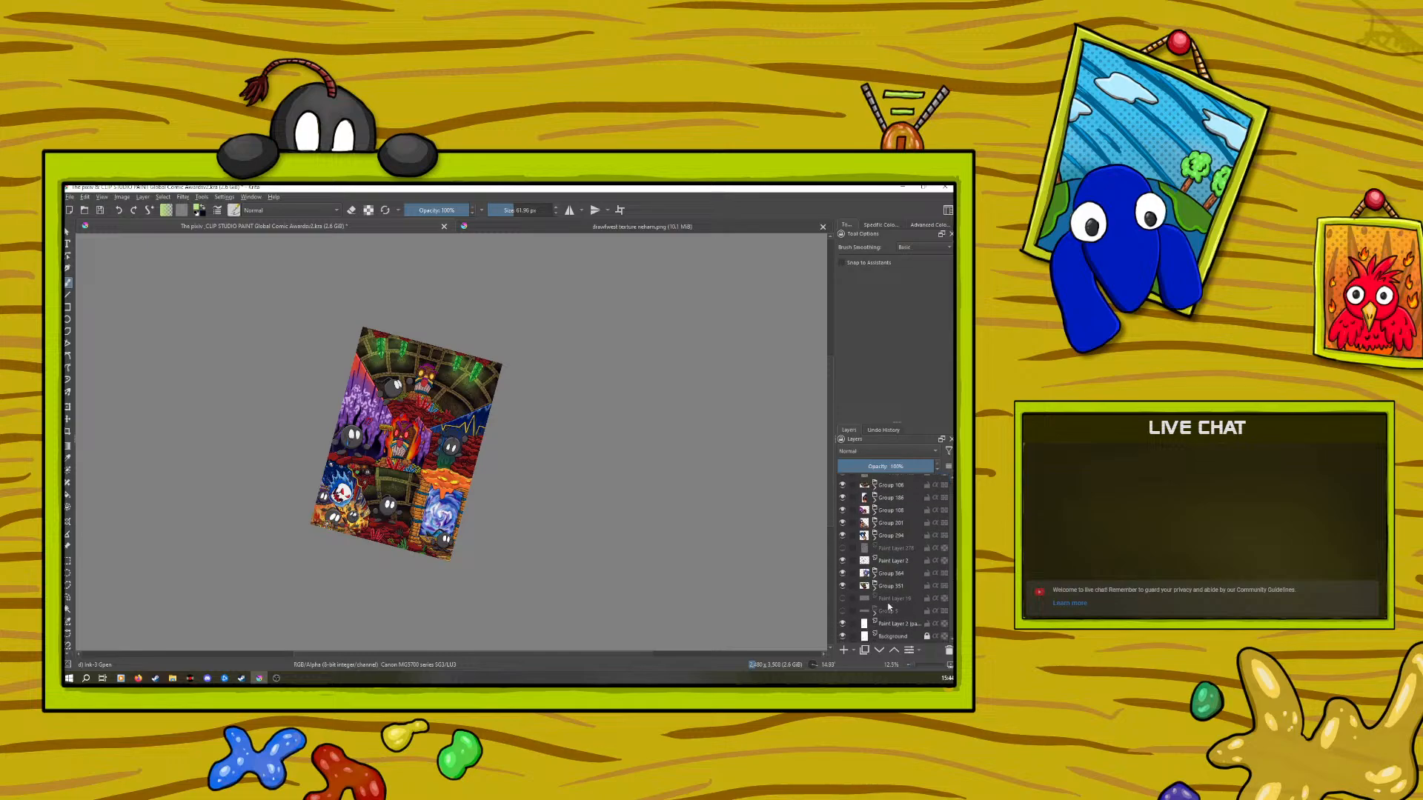
click(874, 563)
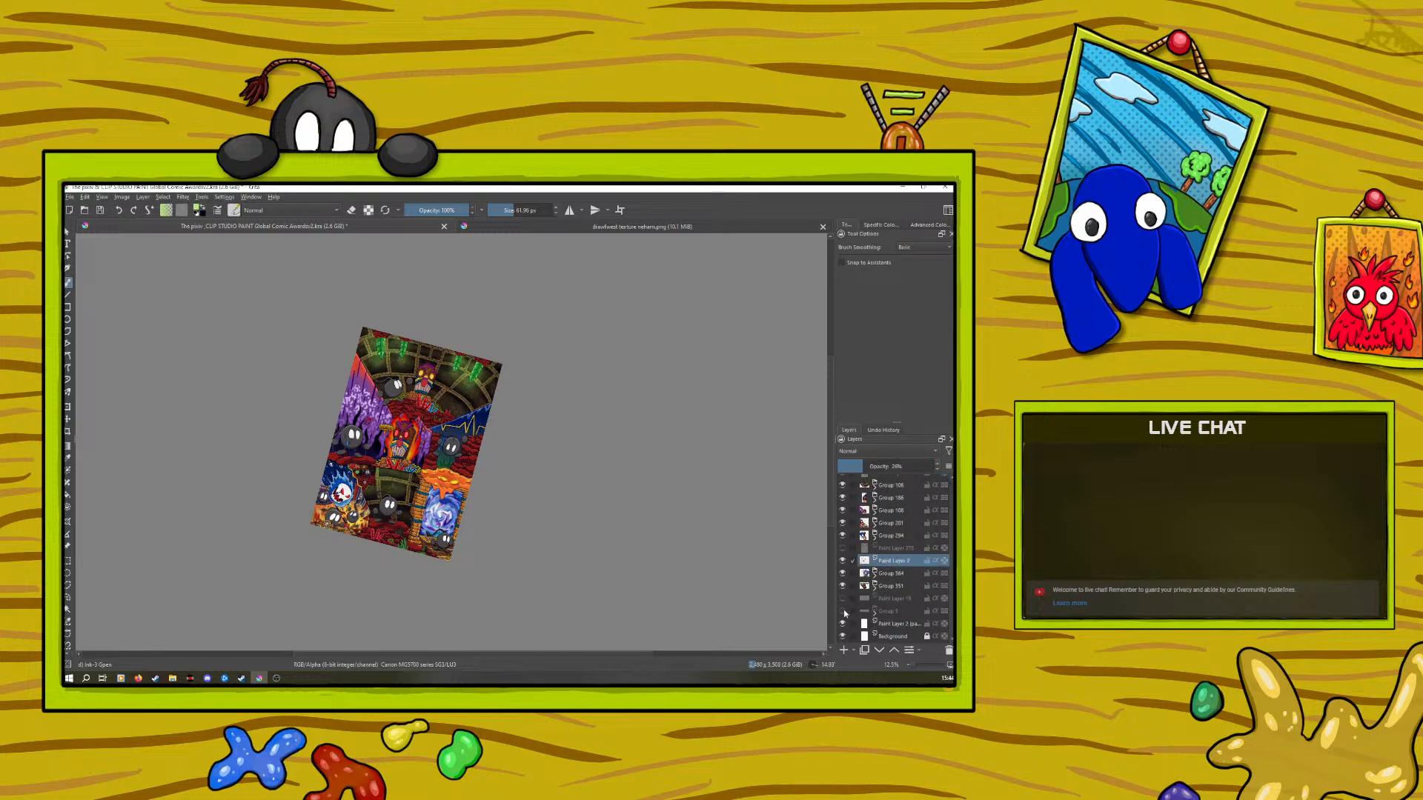
scroll(861, 485, up, 2)
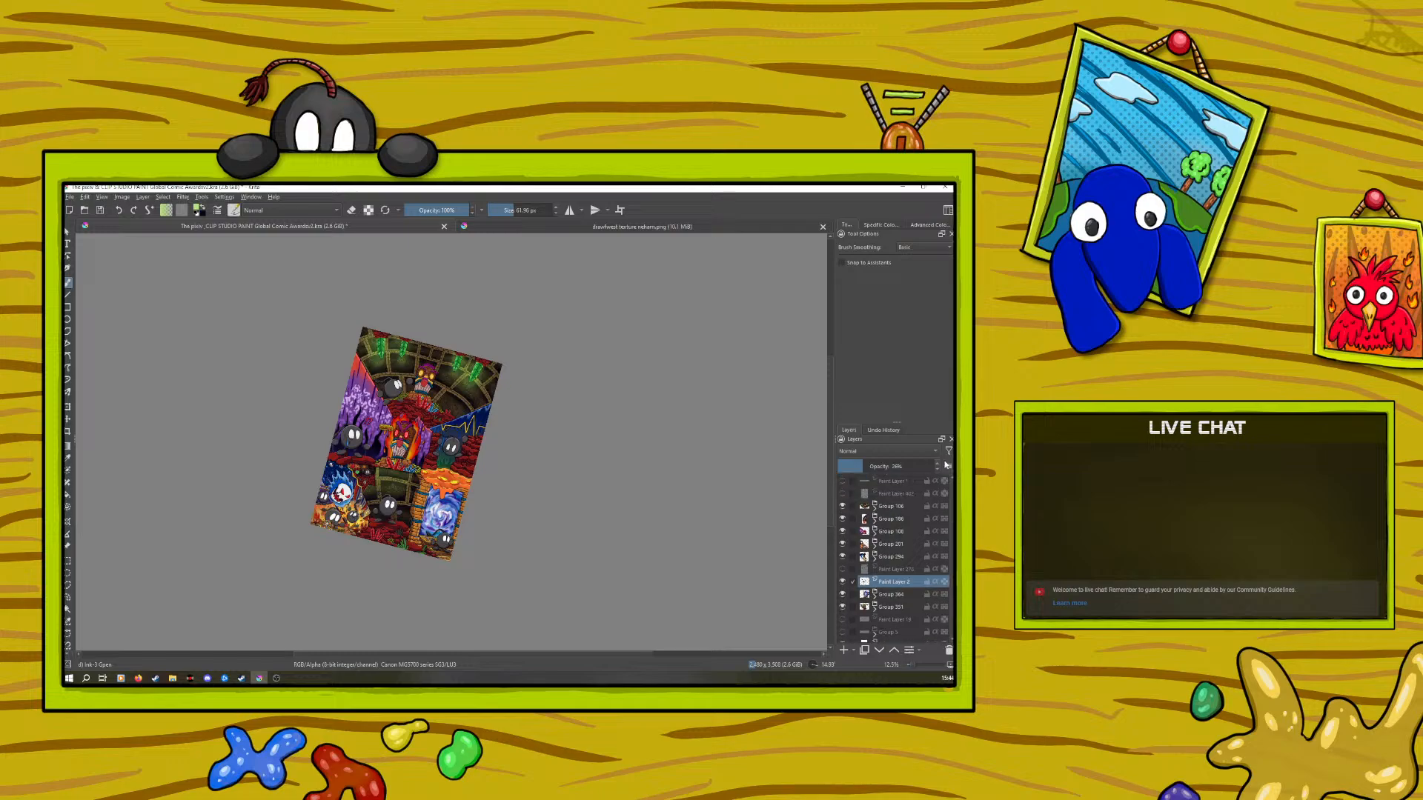
drag(842, 506, 842, 607)
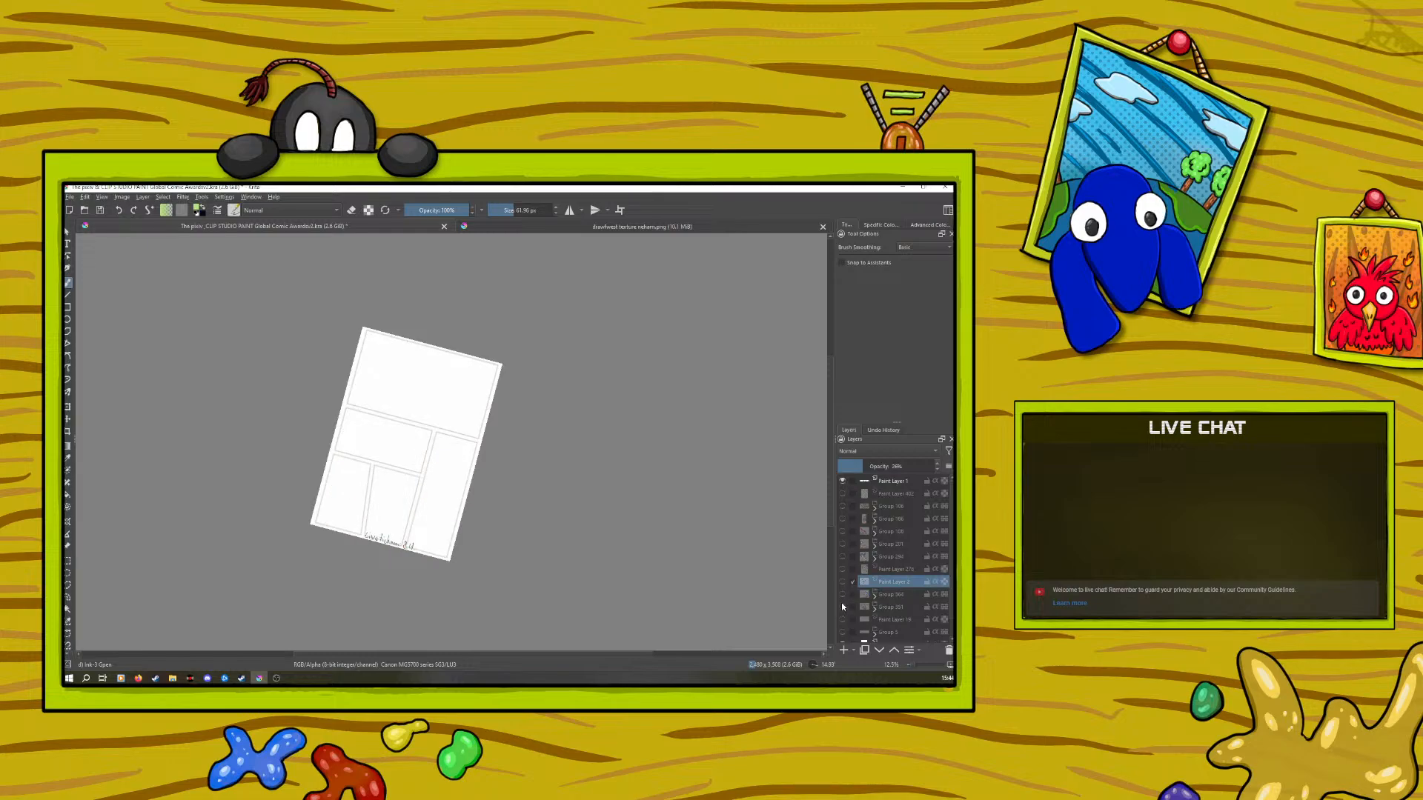
Toggle the other hidden layers to check their contents and make the sketch layer, Paint Layer 2, visible
mouse_move(841, 602)
click(842, 619)
click(842, 620)
scroll(893, 563, down, 1)
click(842, 612)
click(842, 612)
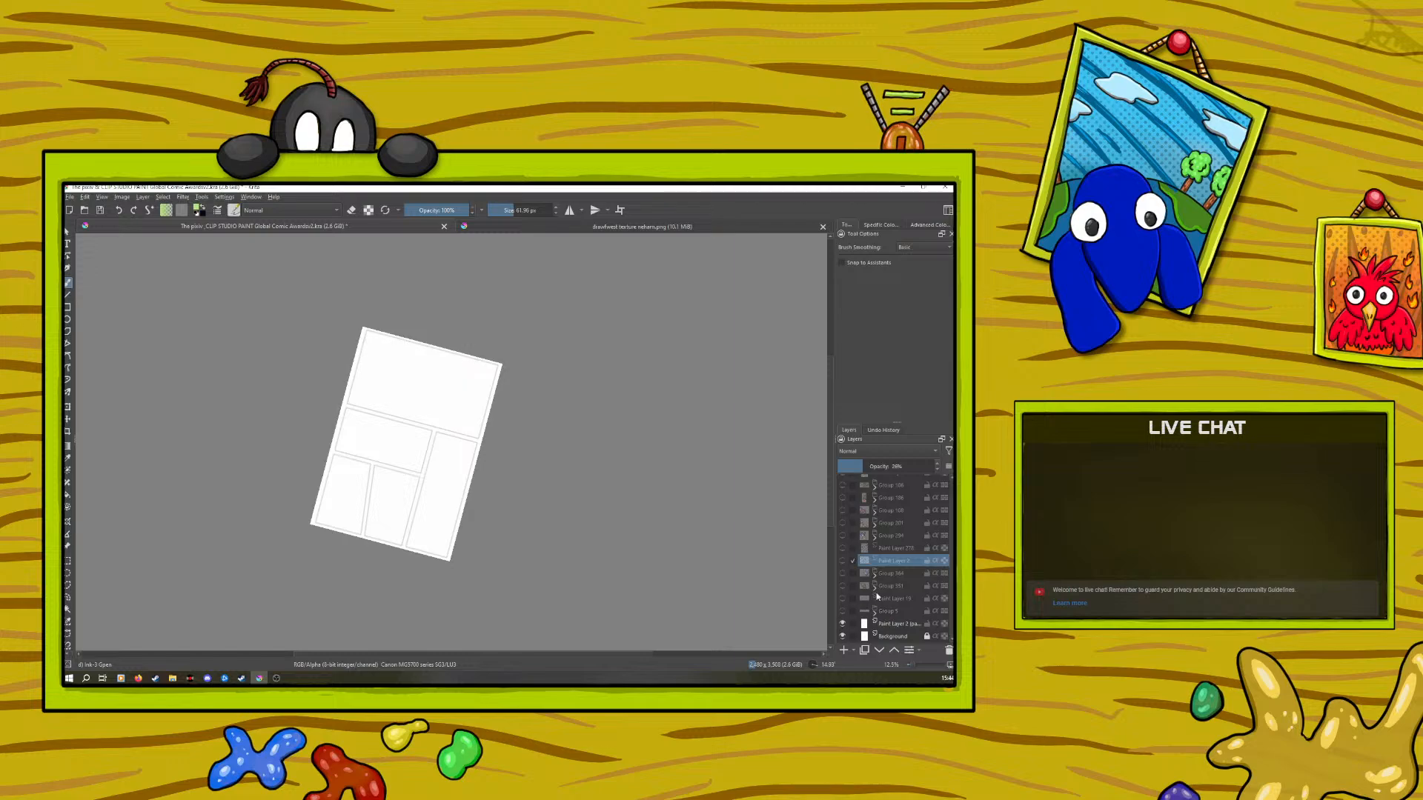
click(841, 549)
click(841, 550)
click(842, 562)
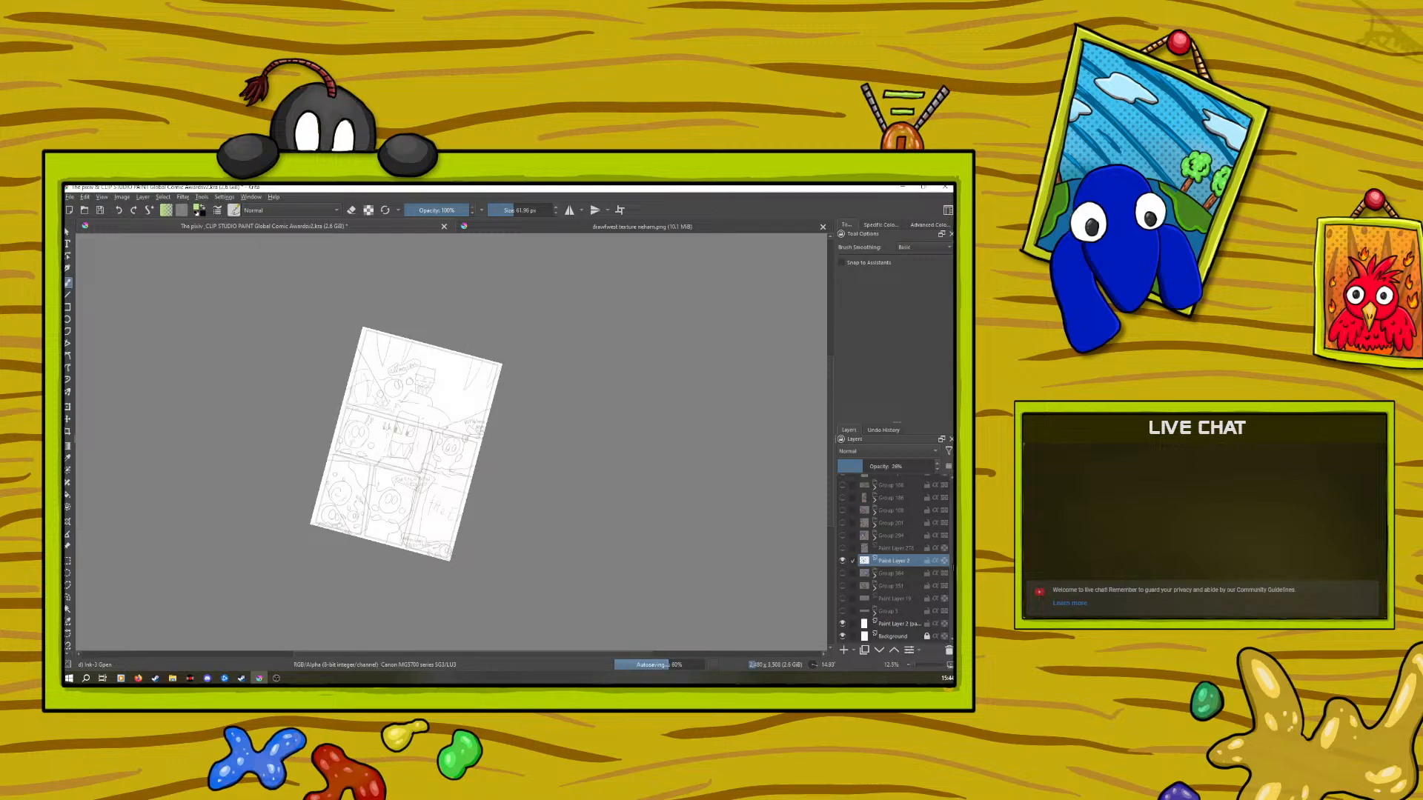
Raise the sketch layer to the top of the layer stack and set its opacity to 100%
scroll(891, 510, up, 1)
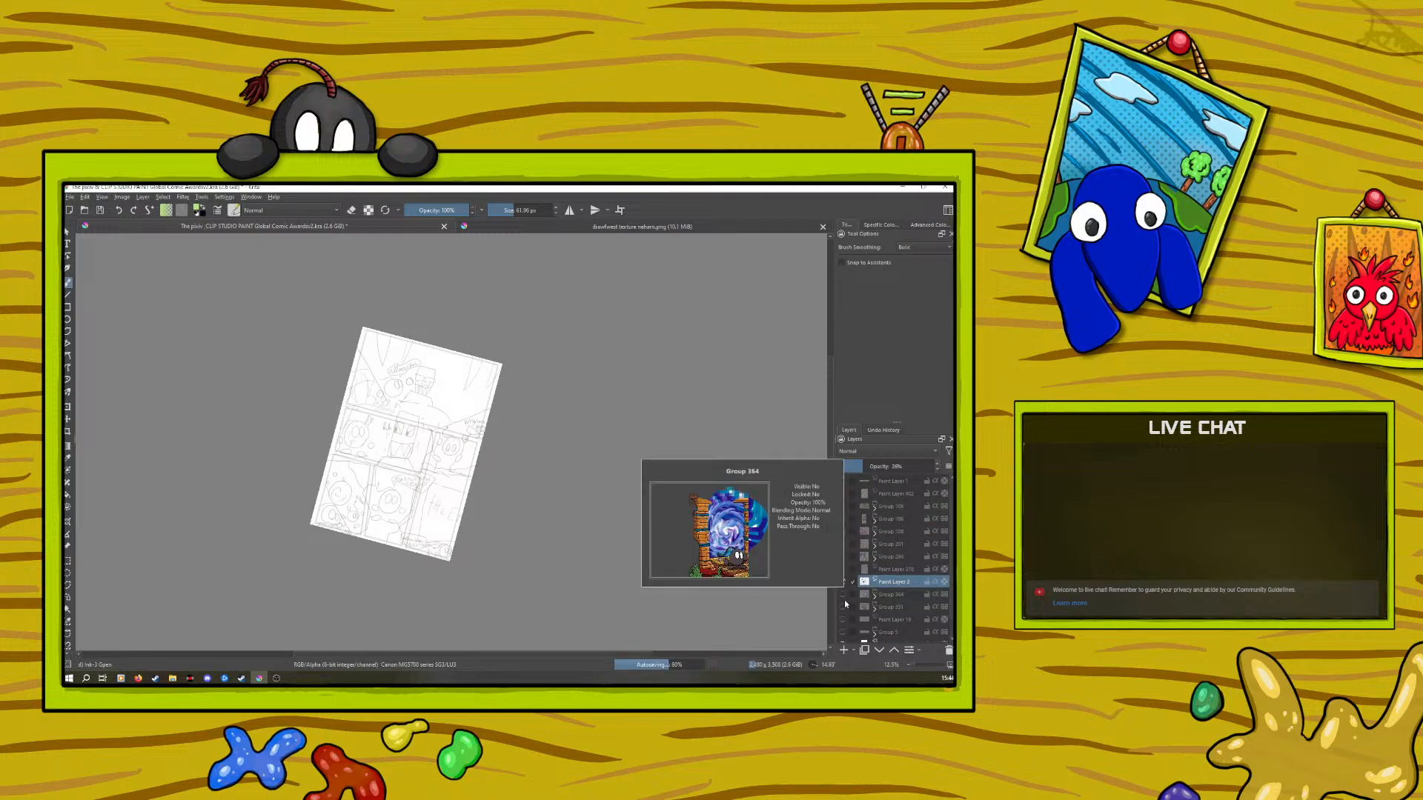
click(894, 651)
click(895, 650)
click(894, 651)
click(894, 650)
click(894, 651)
click(893, 650)
click(892, 650)
click(893, 651)
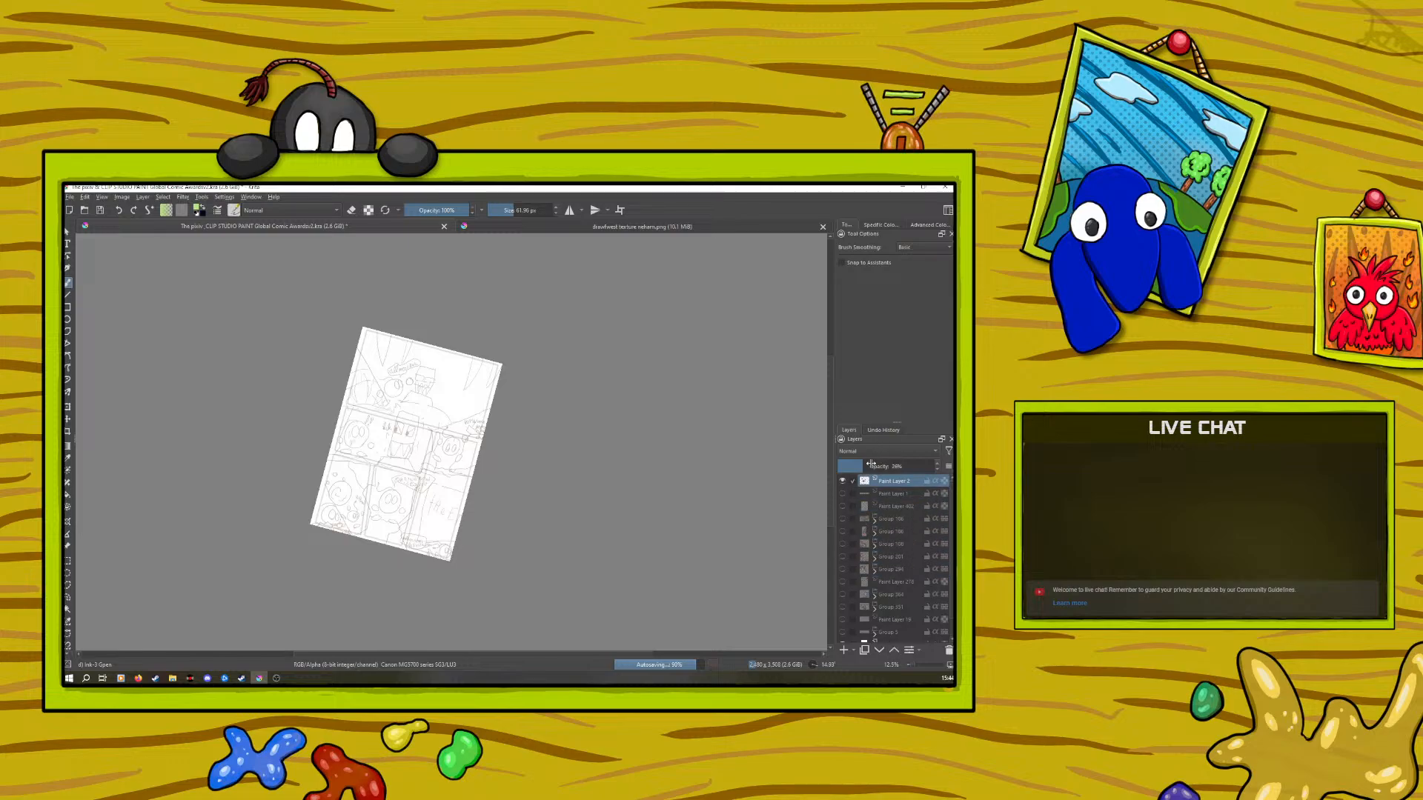
drag(872, 465, 935, 466)
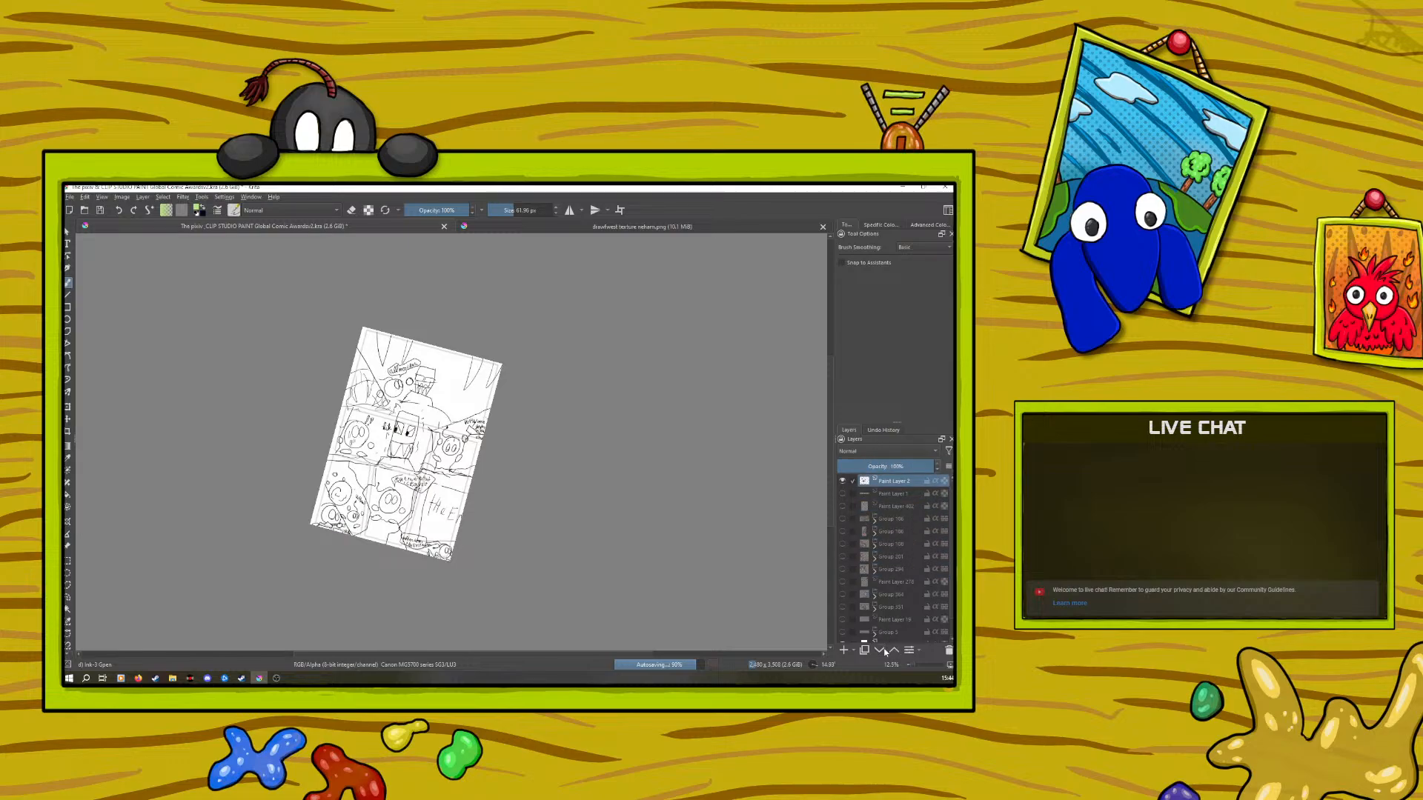
Return to the comic document and save it
drag(910, 664, 915, 665)
key(ctrl+Tab)
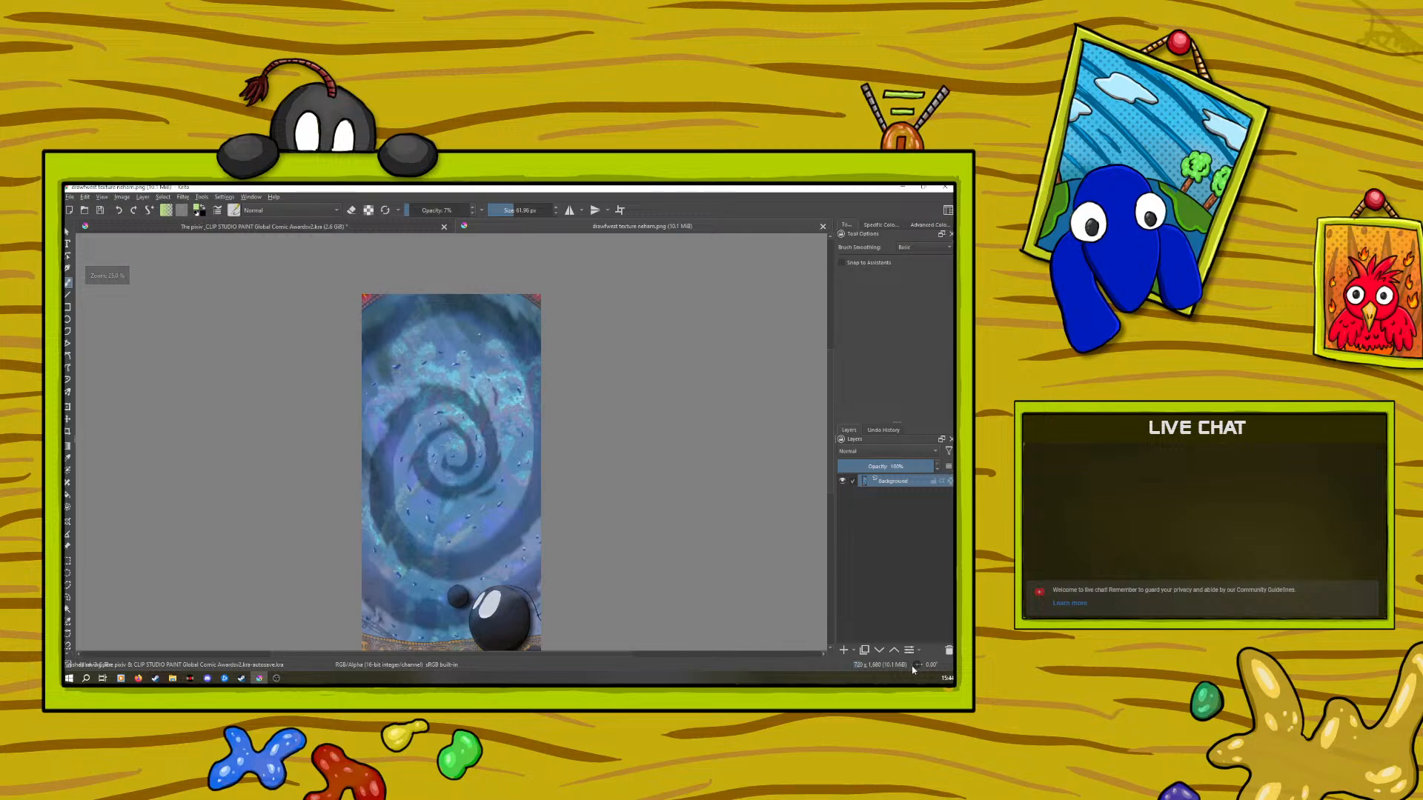
click(95, 212)
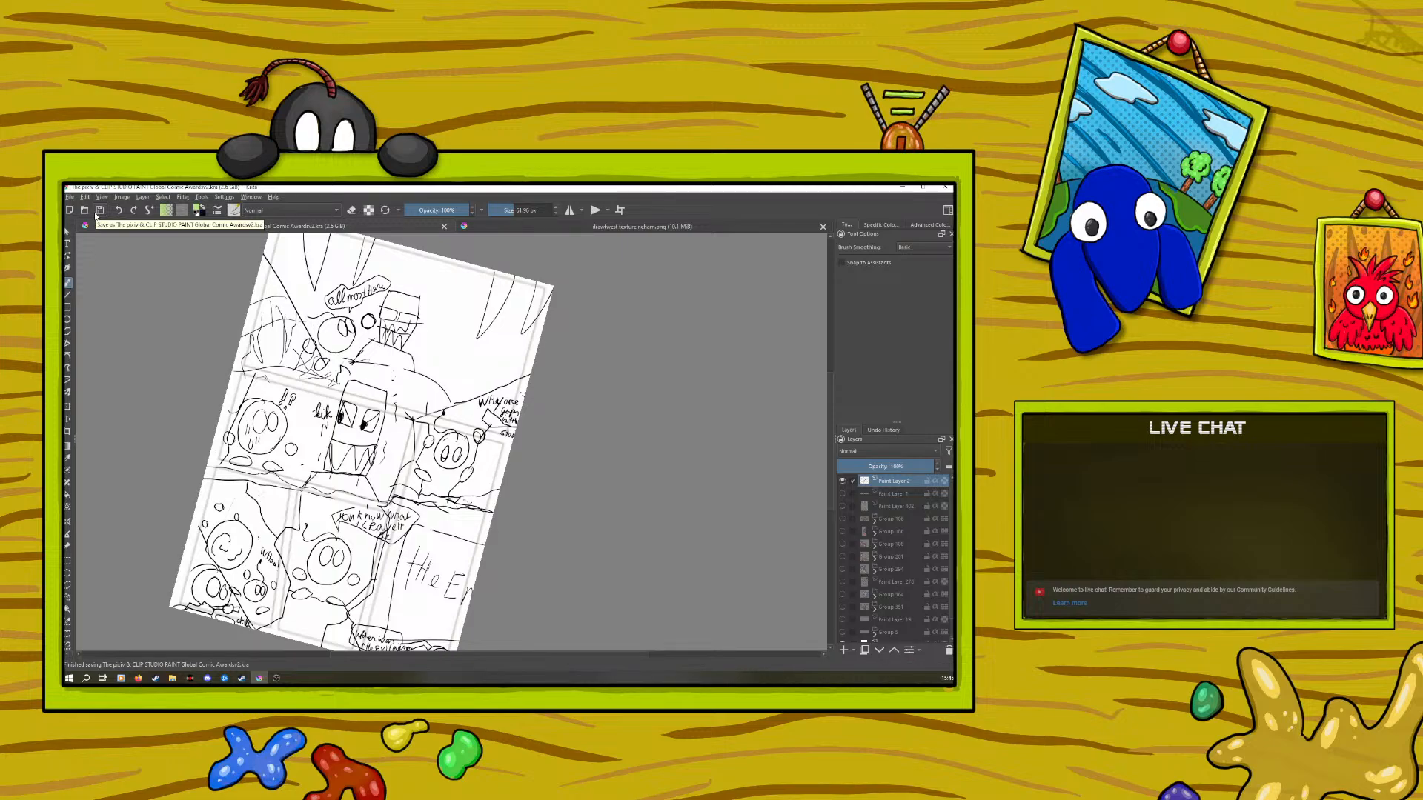
Toggle a hidden panel group to check it and add a new paint layer above the sketch layer
click(842, 519)
click(842, 520)
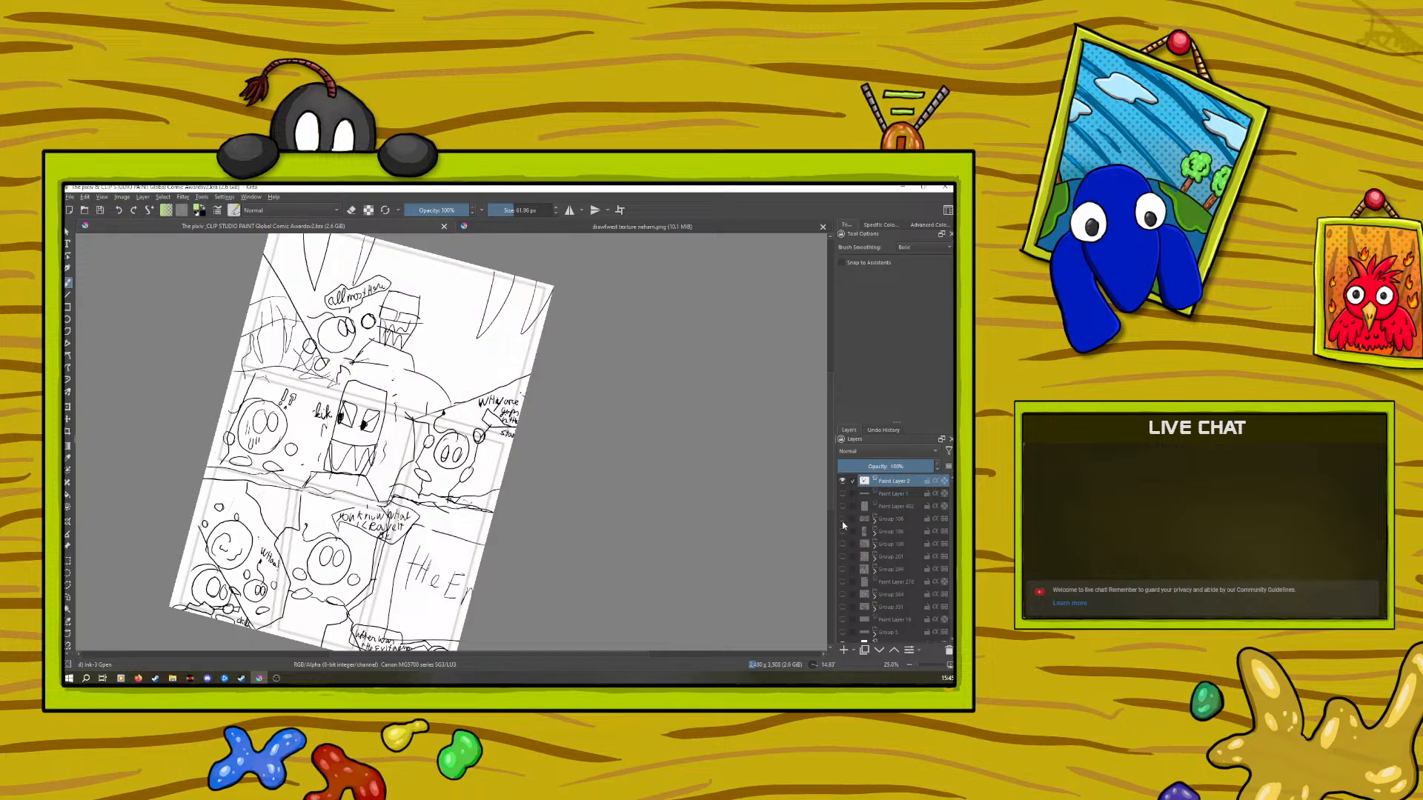
click(843, 650)
Straighten the page and create a text object beside the top panel's sketched speech bubble with the Text tool
drag(831, 481, 837, 432)
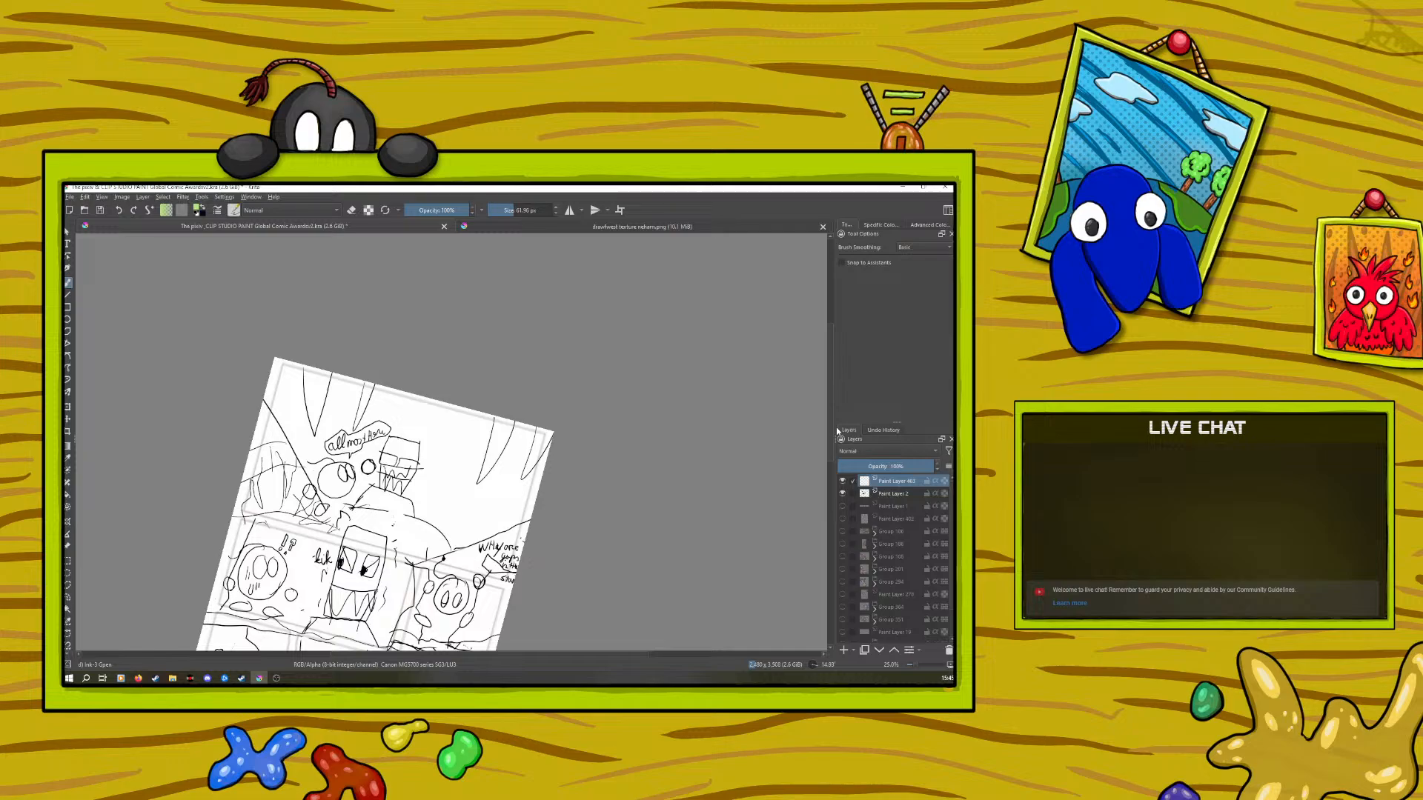
right_click(241, 457)
drag(268, 374, 243, 361)
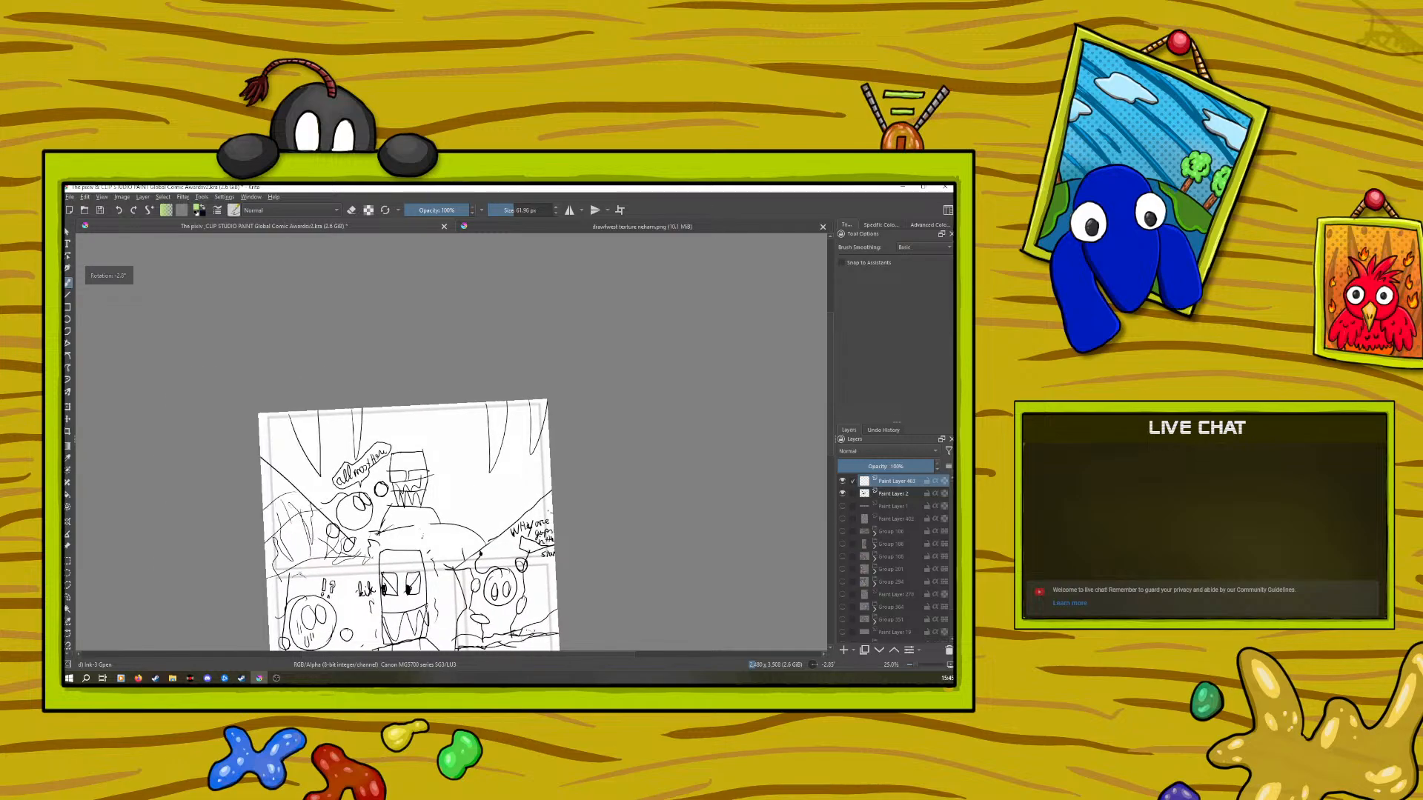
click(67, 243)
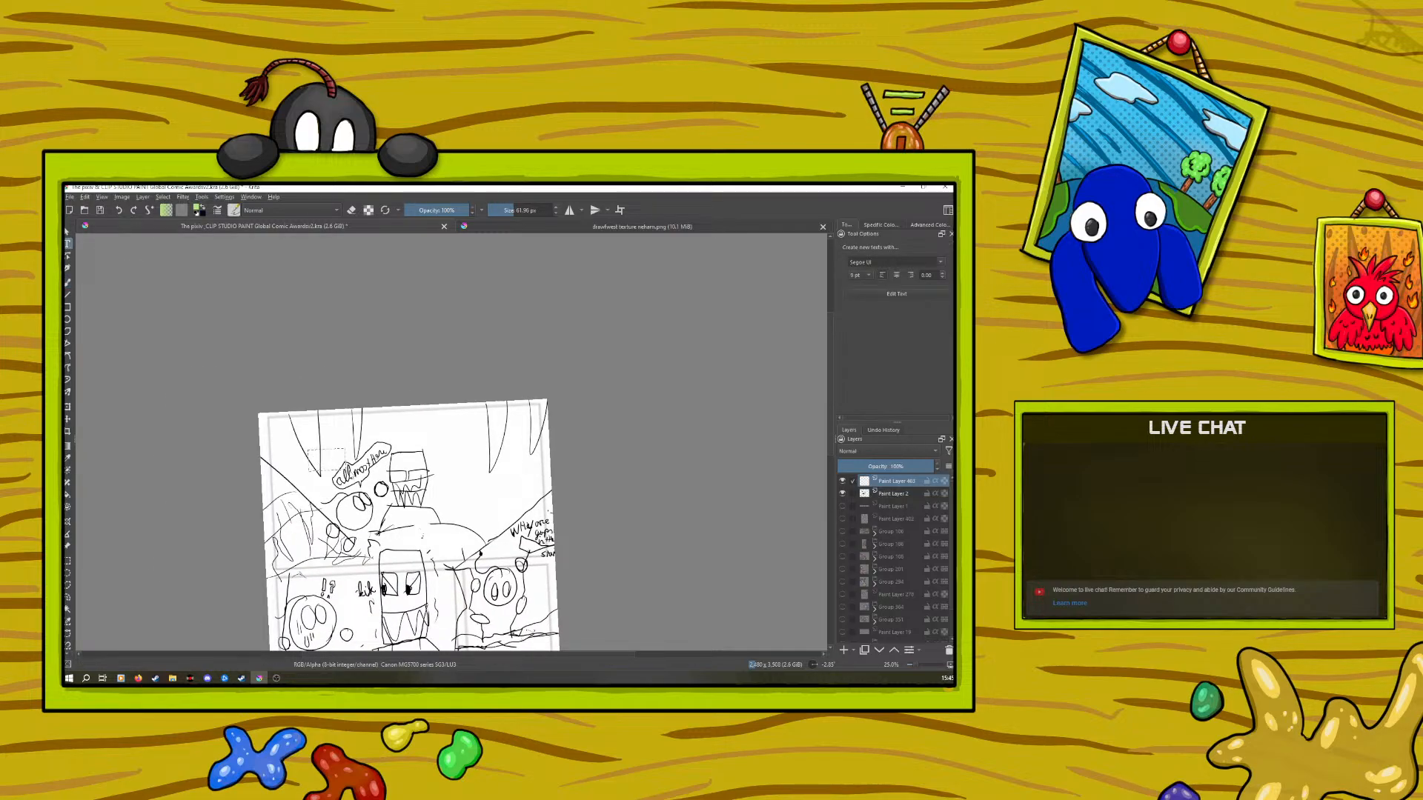
click(385, 471)
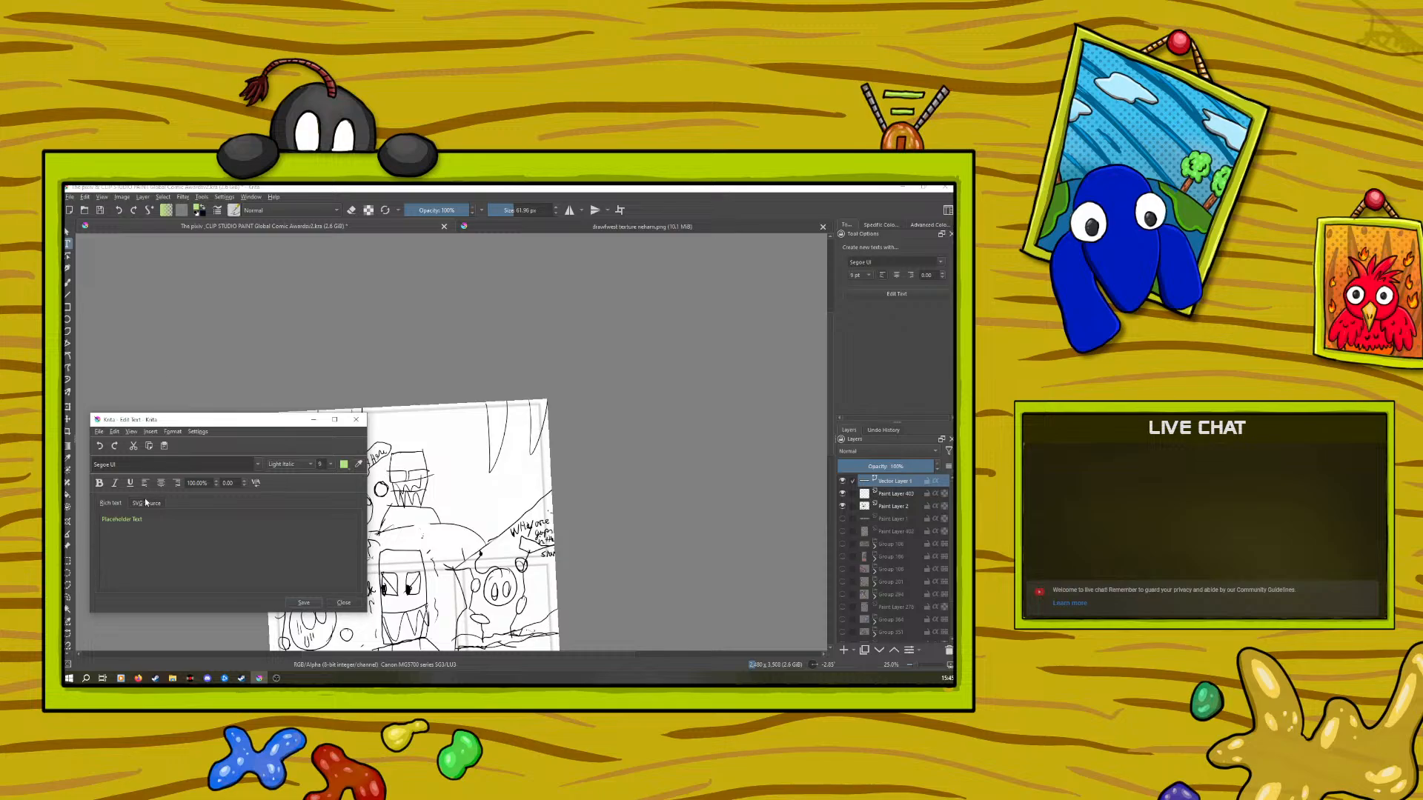
Select the placeholder text and set its colour to bright red
click(344, 464)
click(346, 516)
drag(141, 531, 83, 519)
click(344, 463)
click(403, 517)
click(345, 465)
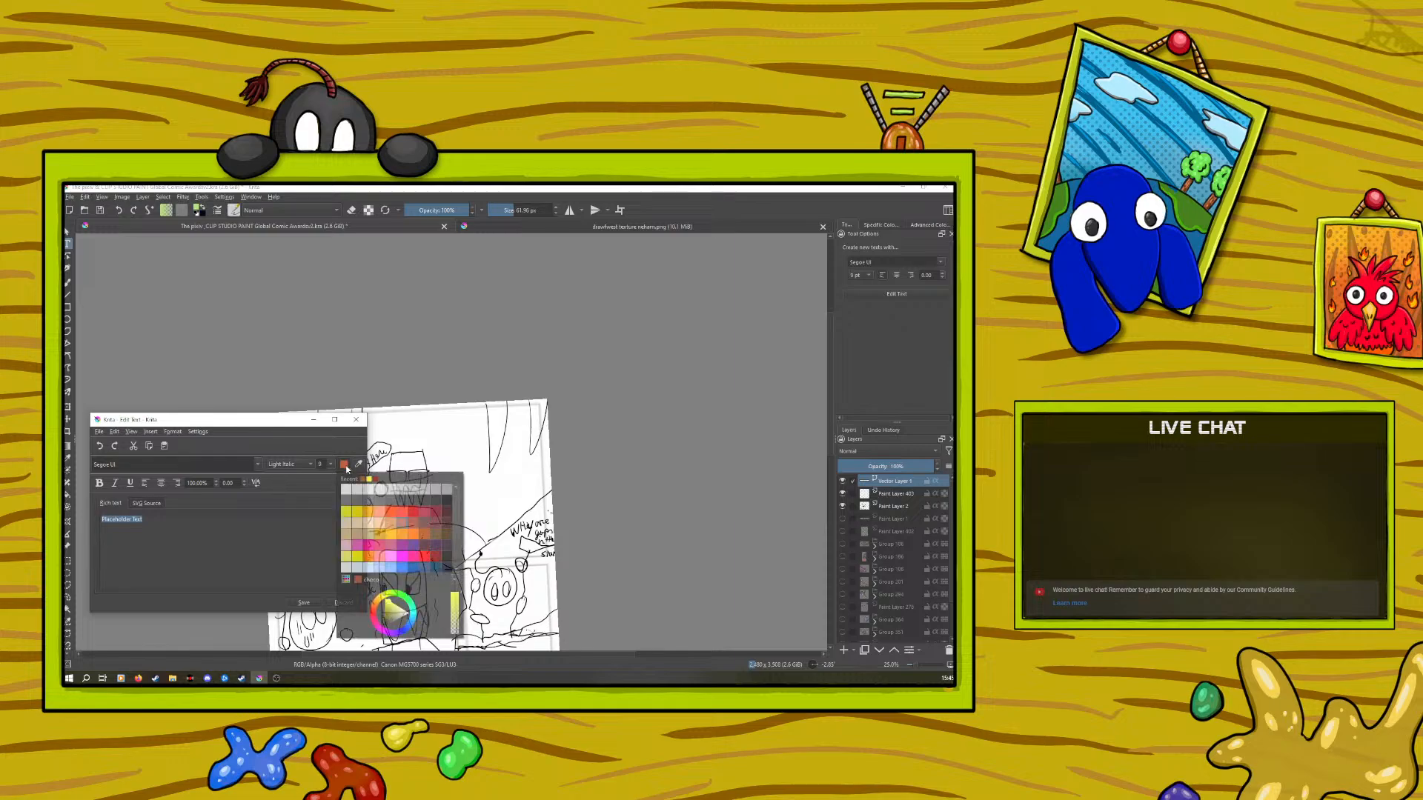
click(414, 513)
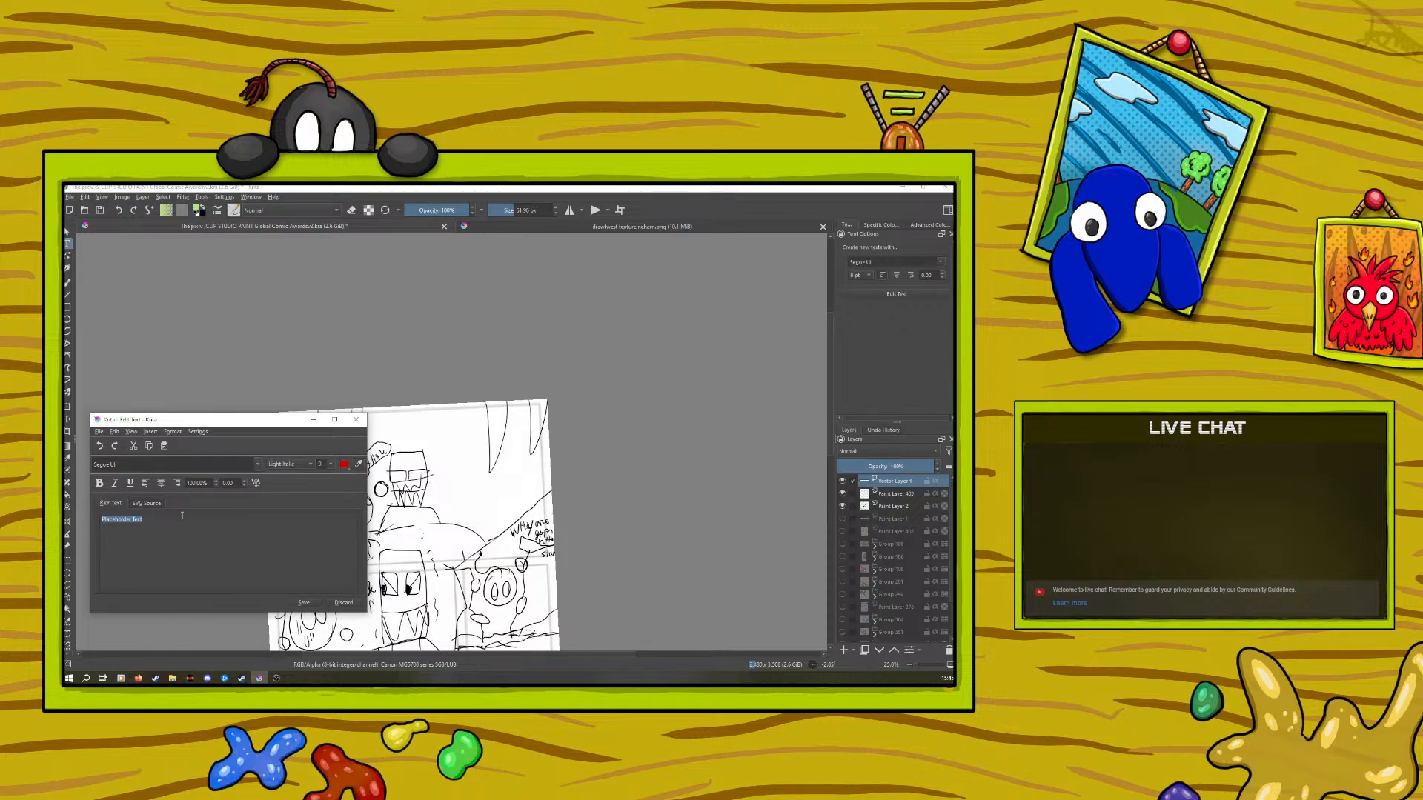
Replace the placeholder with "ALL MOST THERE" and set the font size to 14
key(BackSpace)
drag(218, 417, 451, 489)
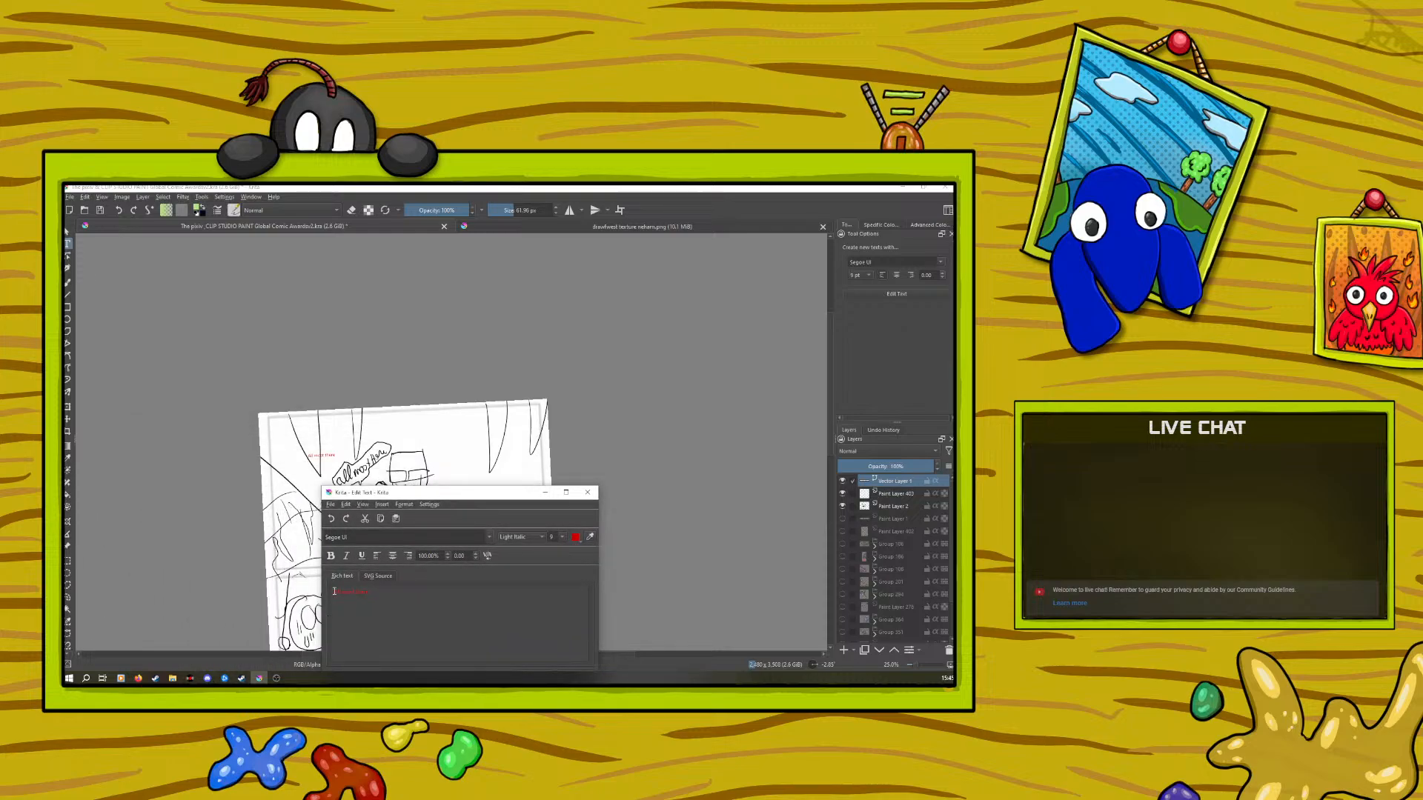
click(551, 532)
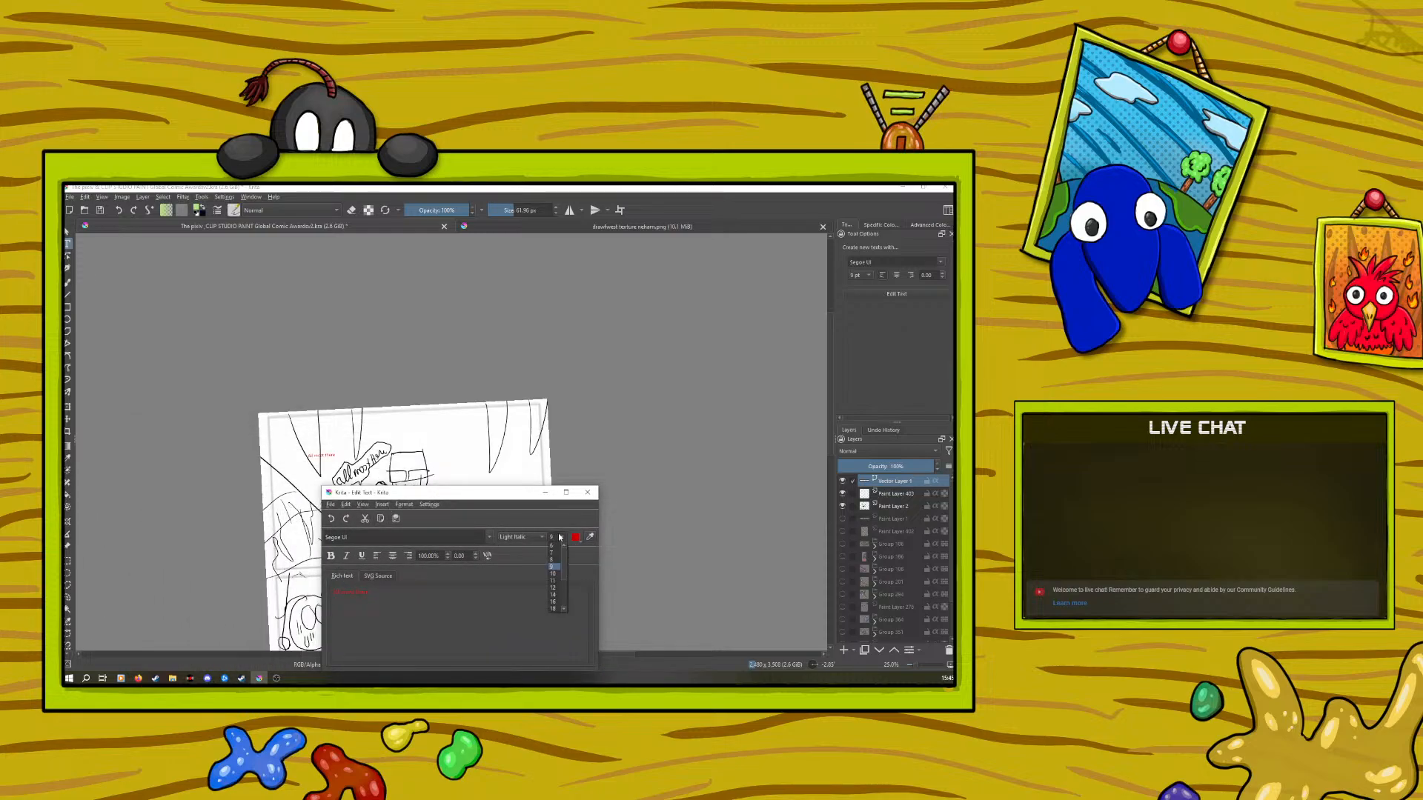
click(552, 593)
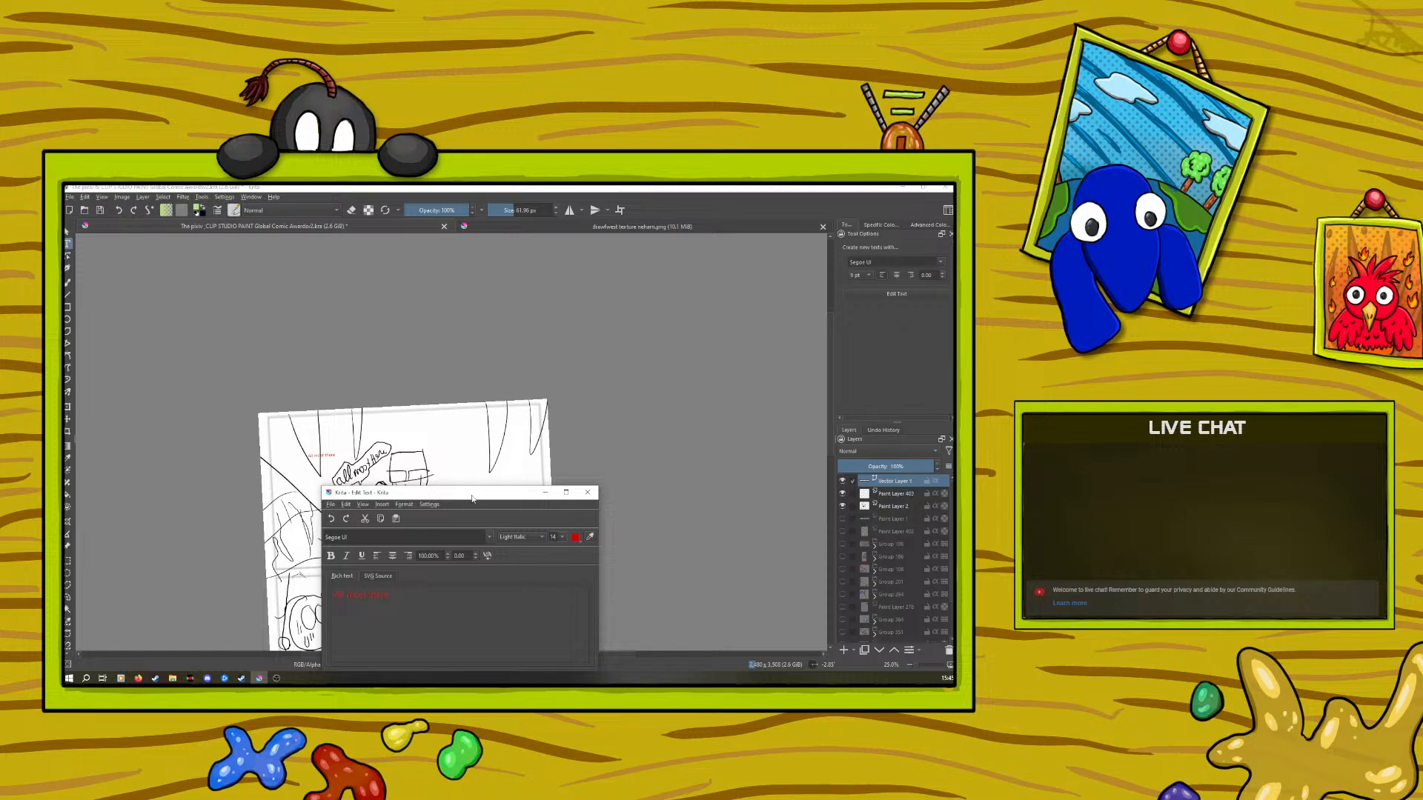
Set the dialogue text's font to Alien Encounters and save the text
drag(475, 493, 434, 384)
click(503, 424)
click(378, 435)
click(546, 560)
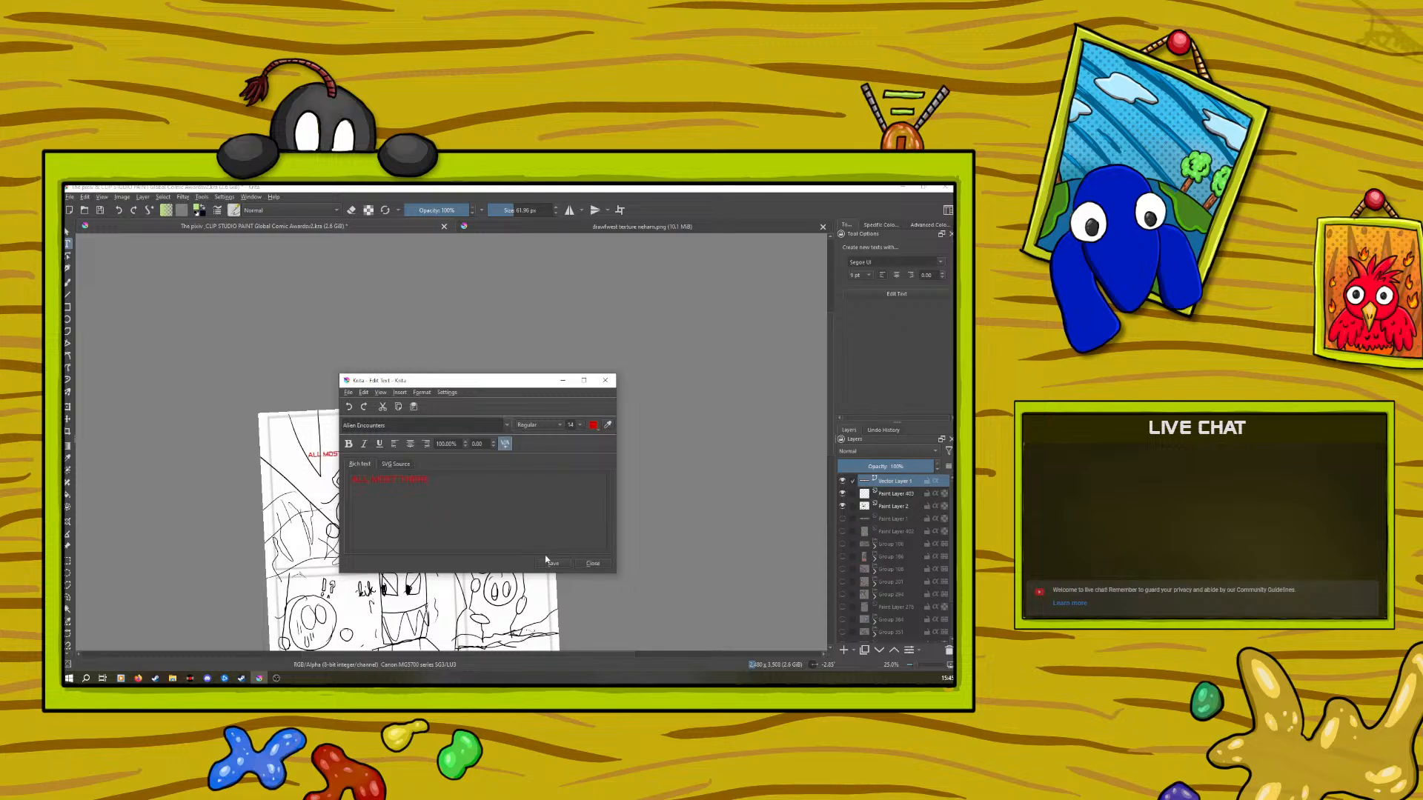
Set the "ALL MOST THERE" text's font size to 16 and save the text
drag(418, 383, 395, 570)
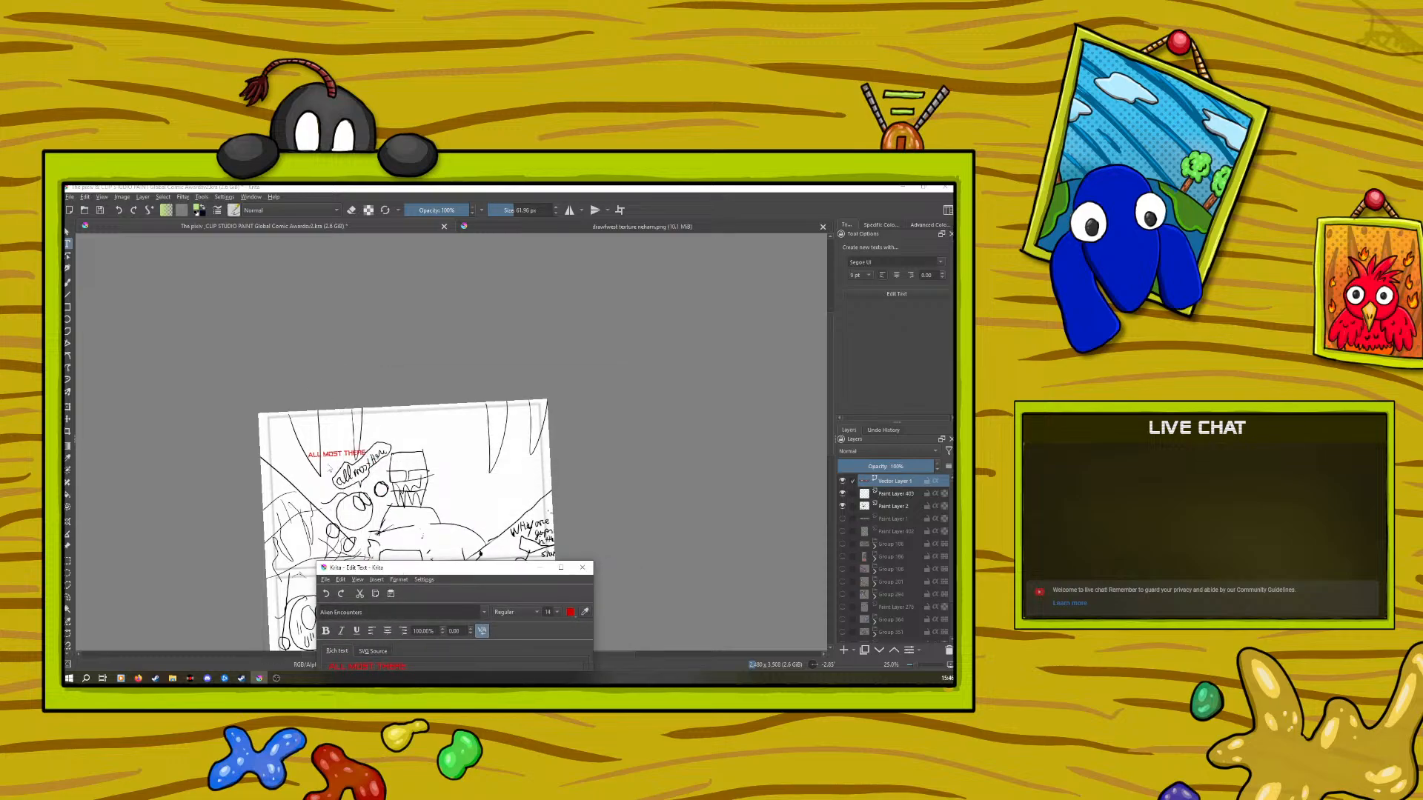
key(alt+Tab)
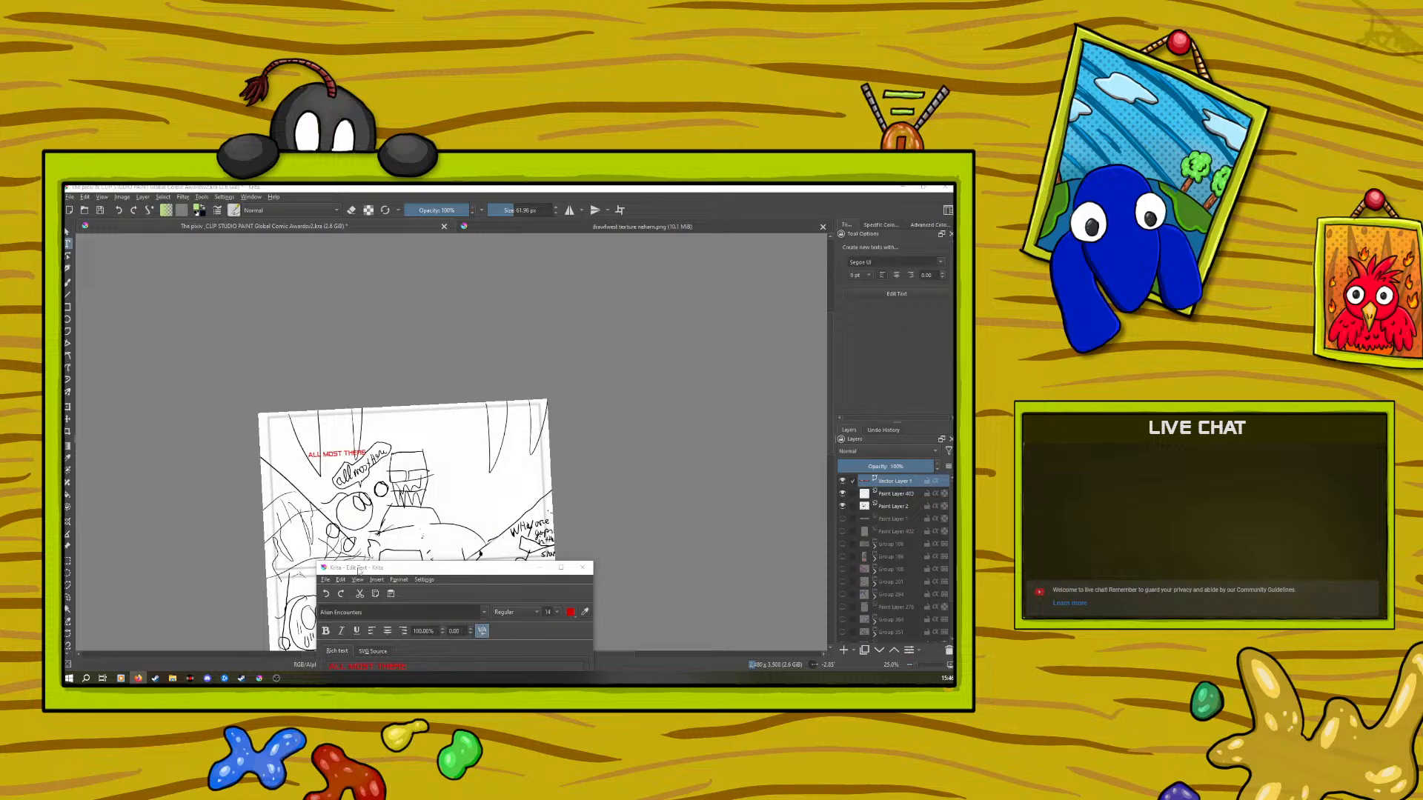
drag(359, 571, 220, 315)
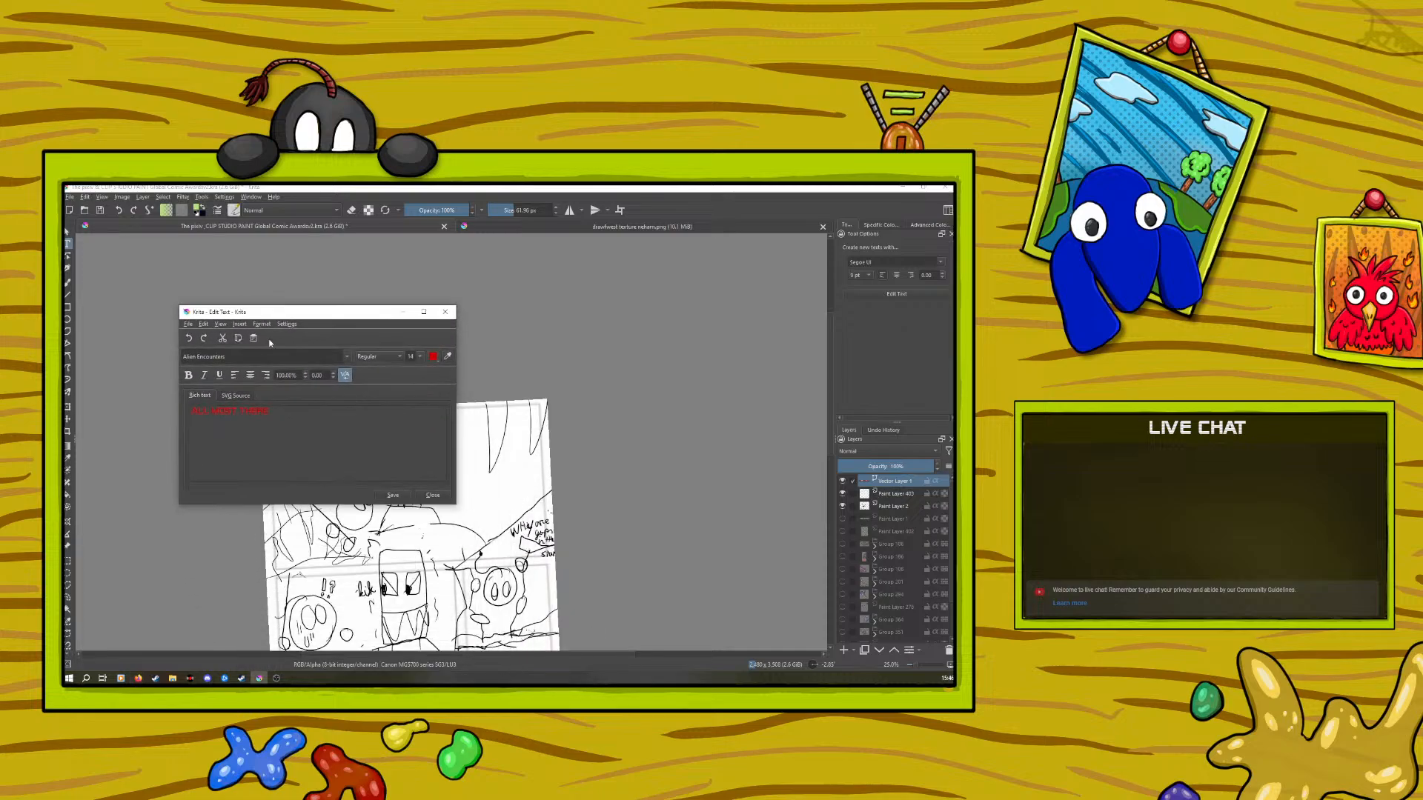
click(412, 359)
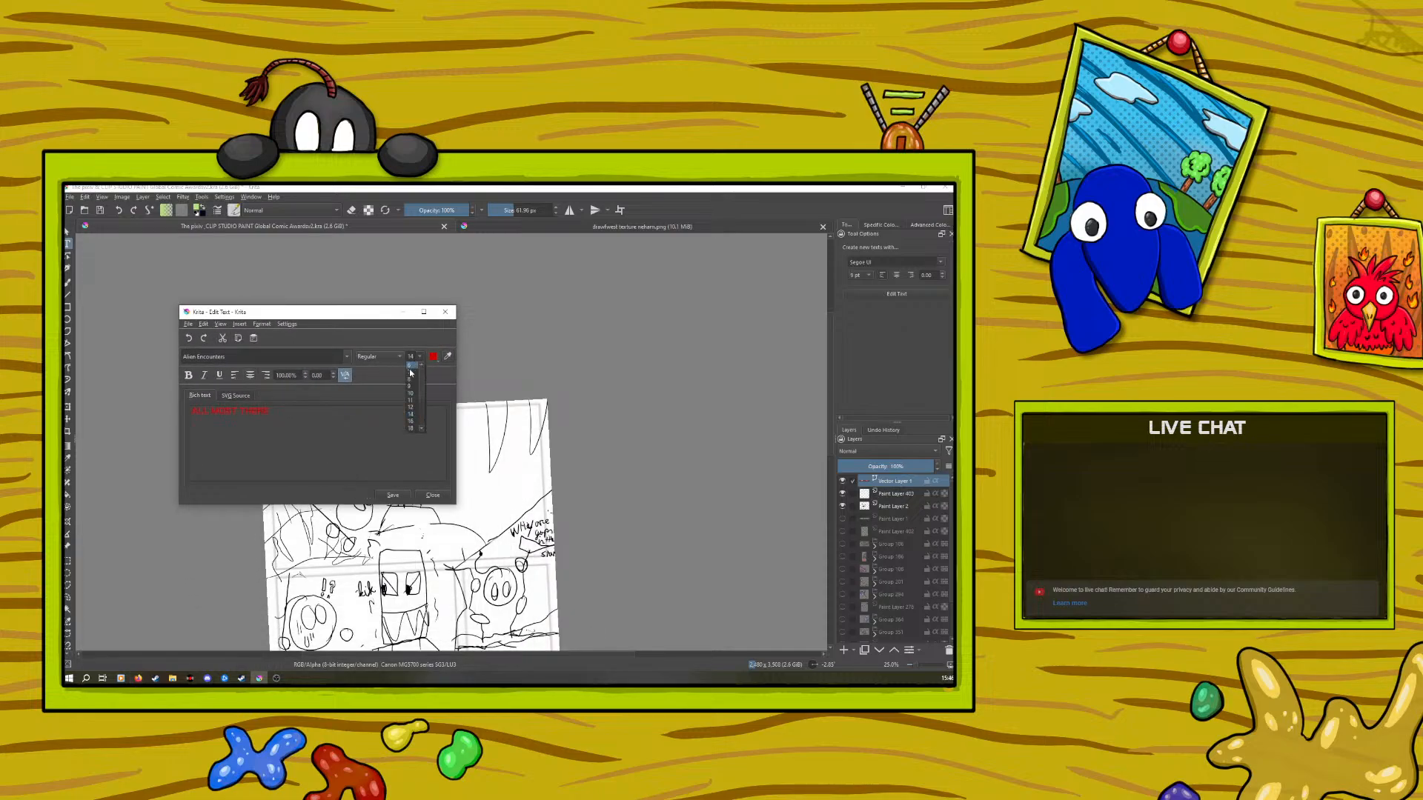
click(413, 416)
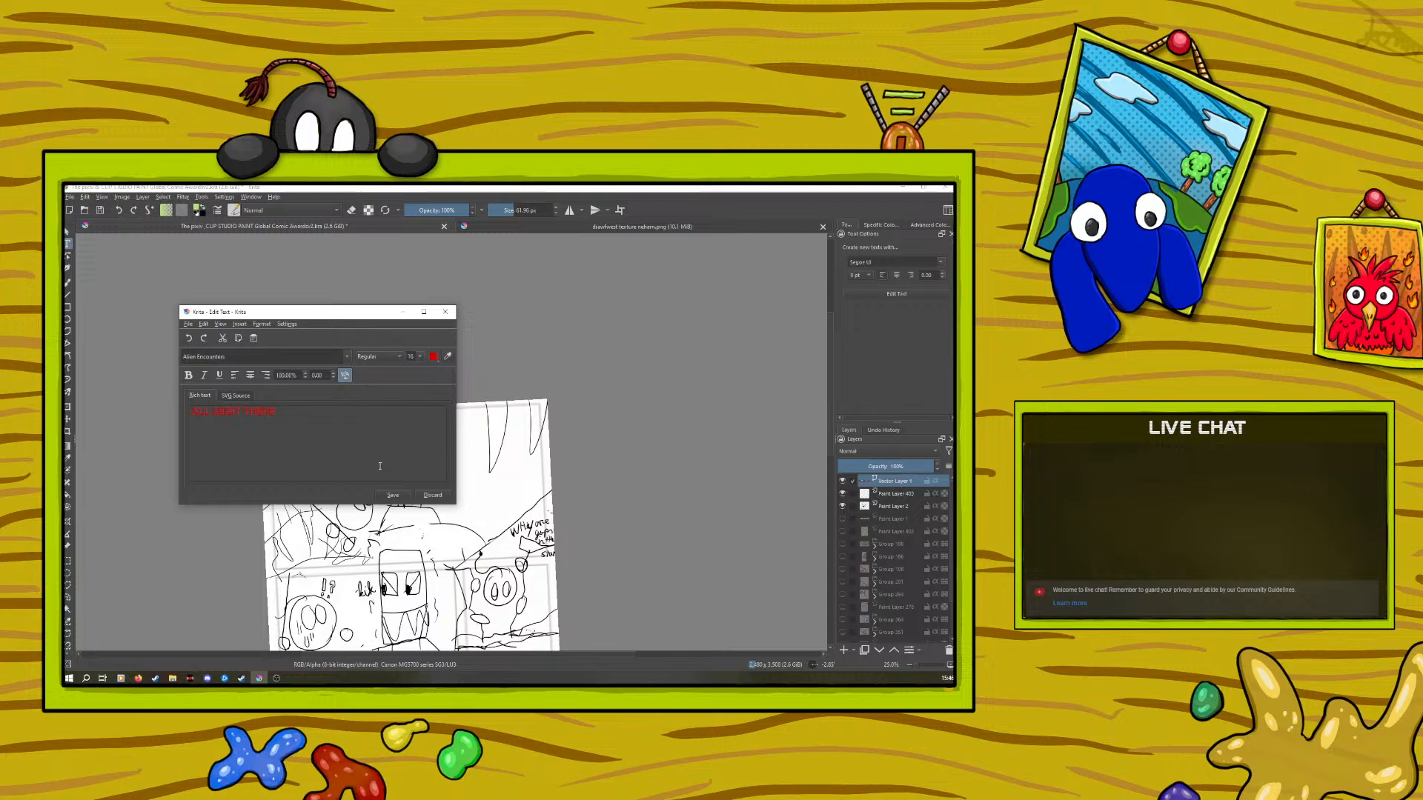
drag(405, 323, 385, 347)
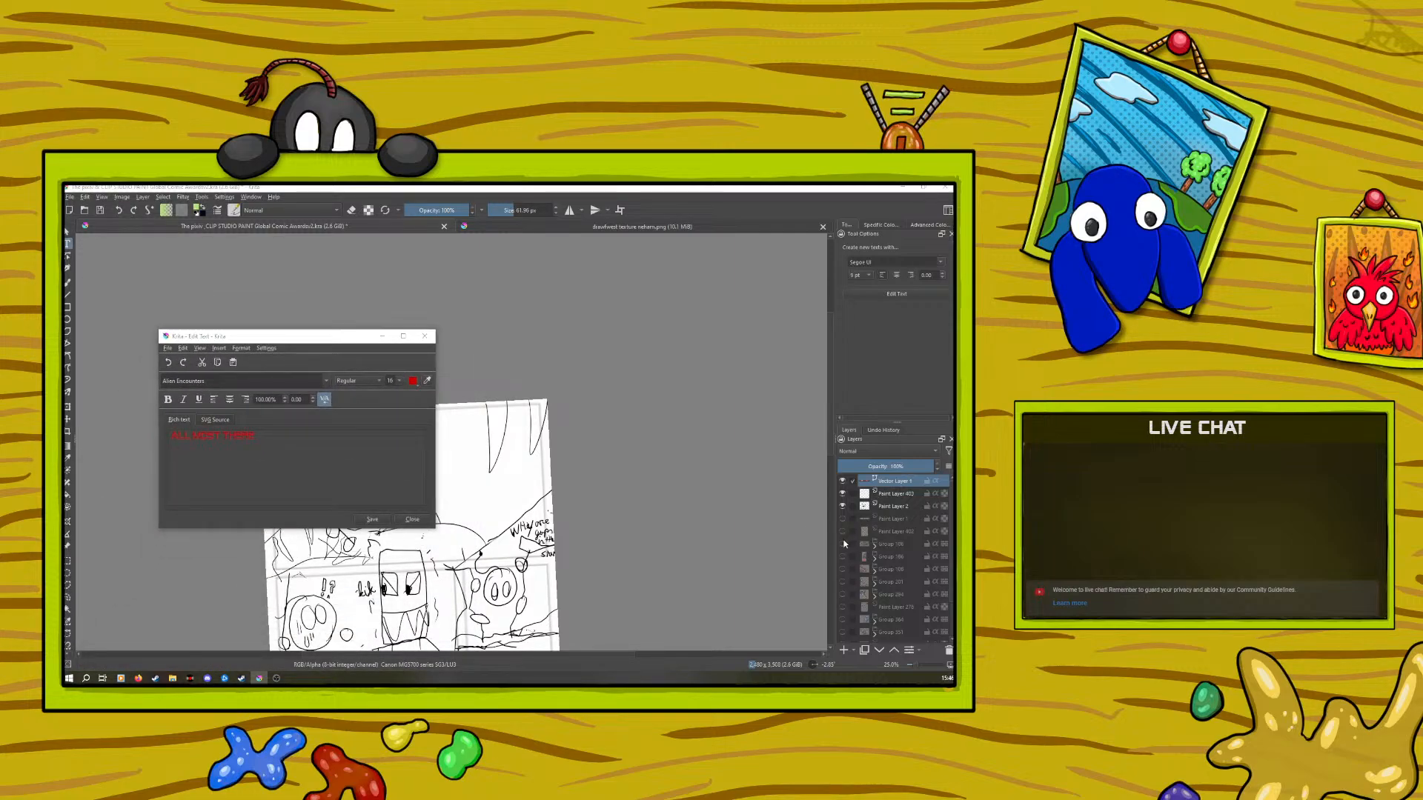
Close the text editor and merge the "ALL MOST THERE" vector layer into a new paint layer beneath it
drag(232, 338, 209, 320)
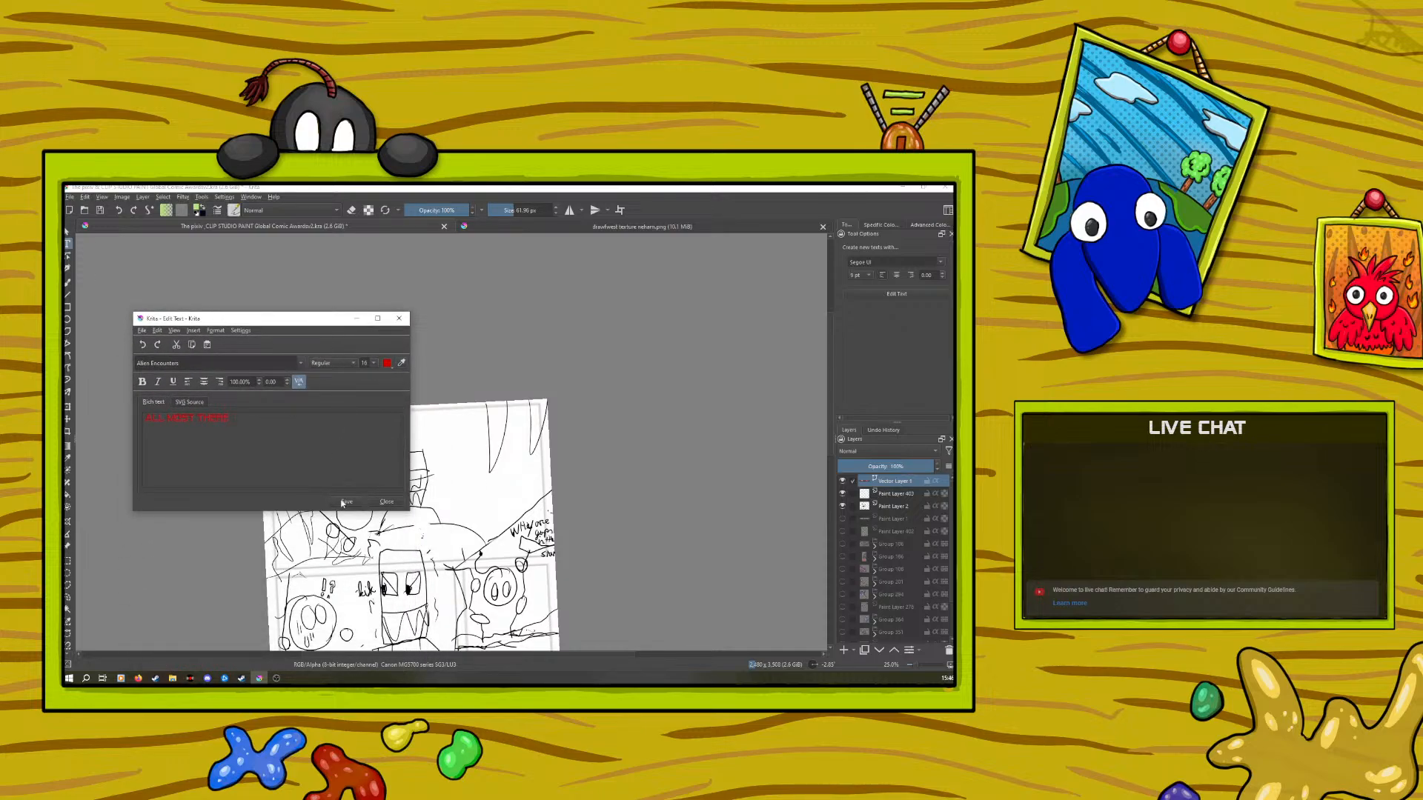
click(386, 503)
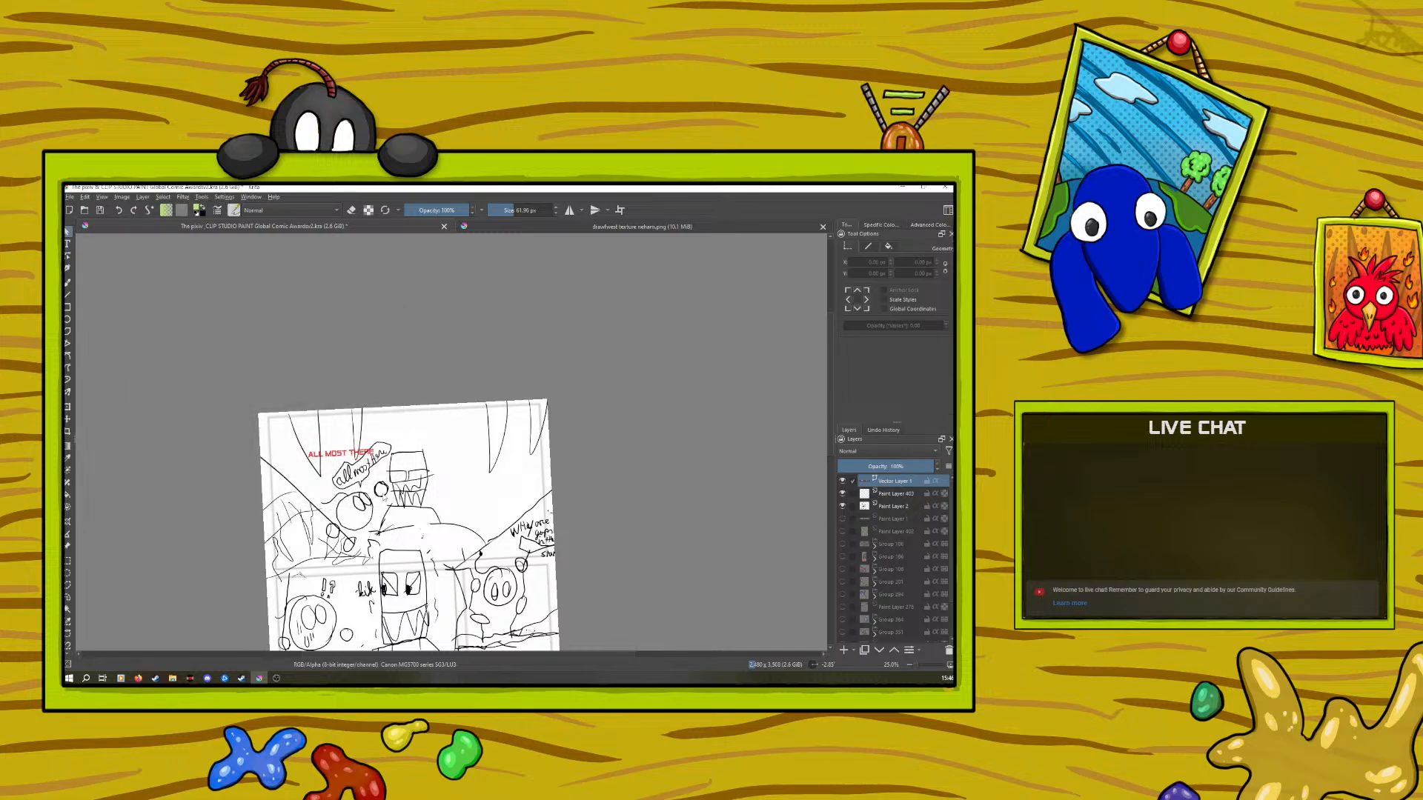
key(b)
click(843, 650)
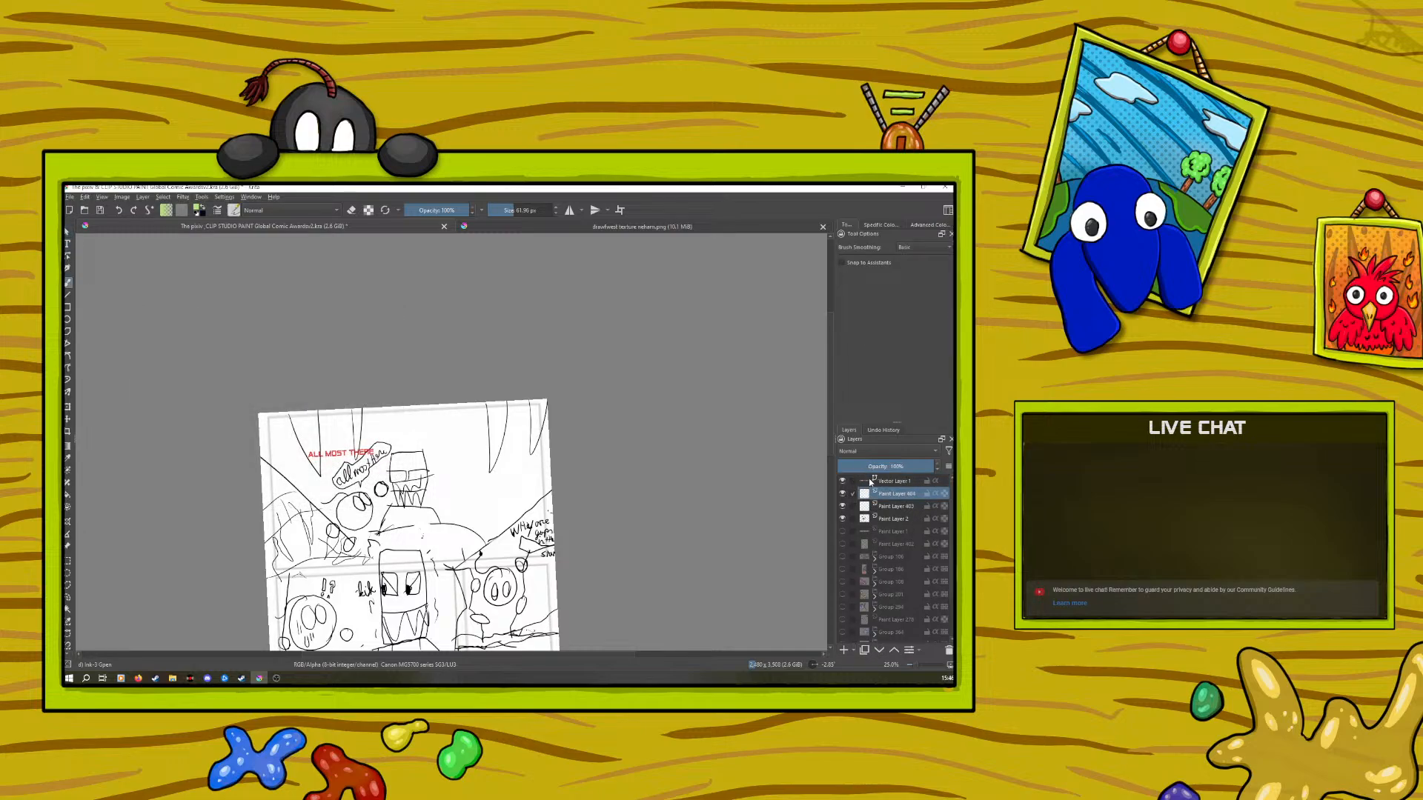
right_click(869, 482)
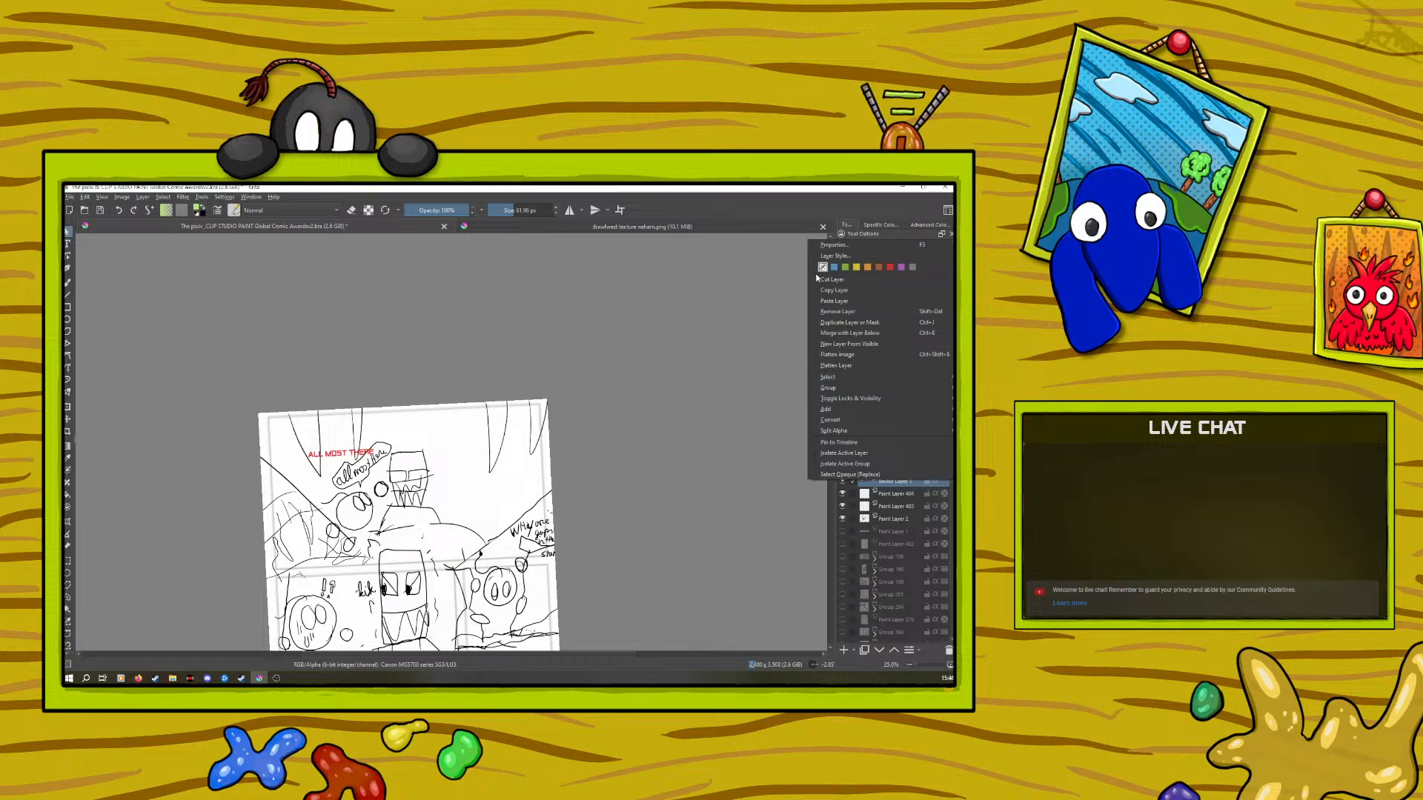
click(831, 332)
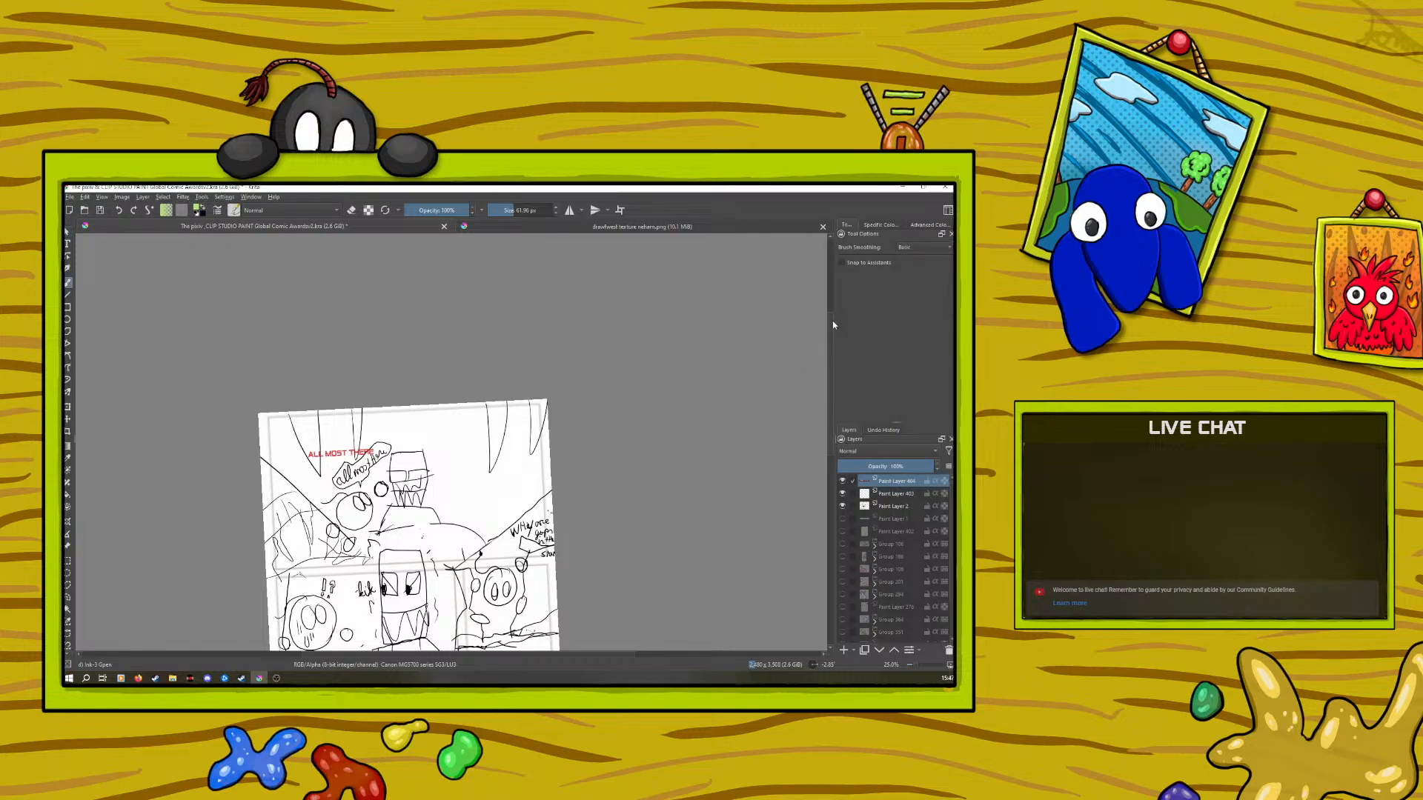
Group the merged text layer and add a new paint layer above the text inside the group
right_click(886, 484)
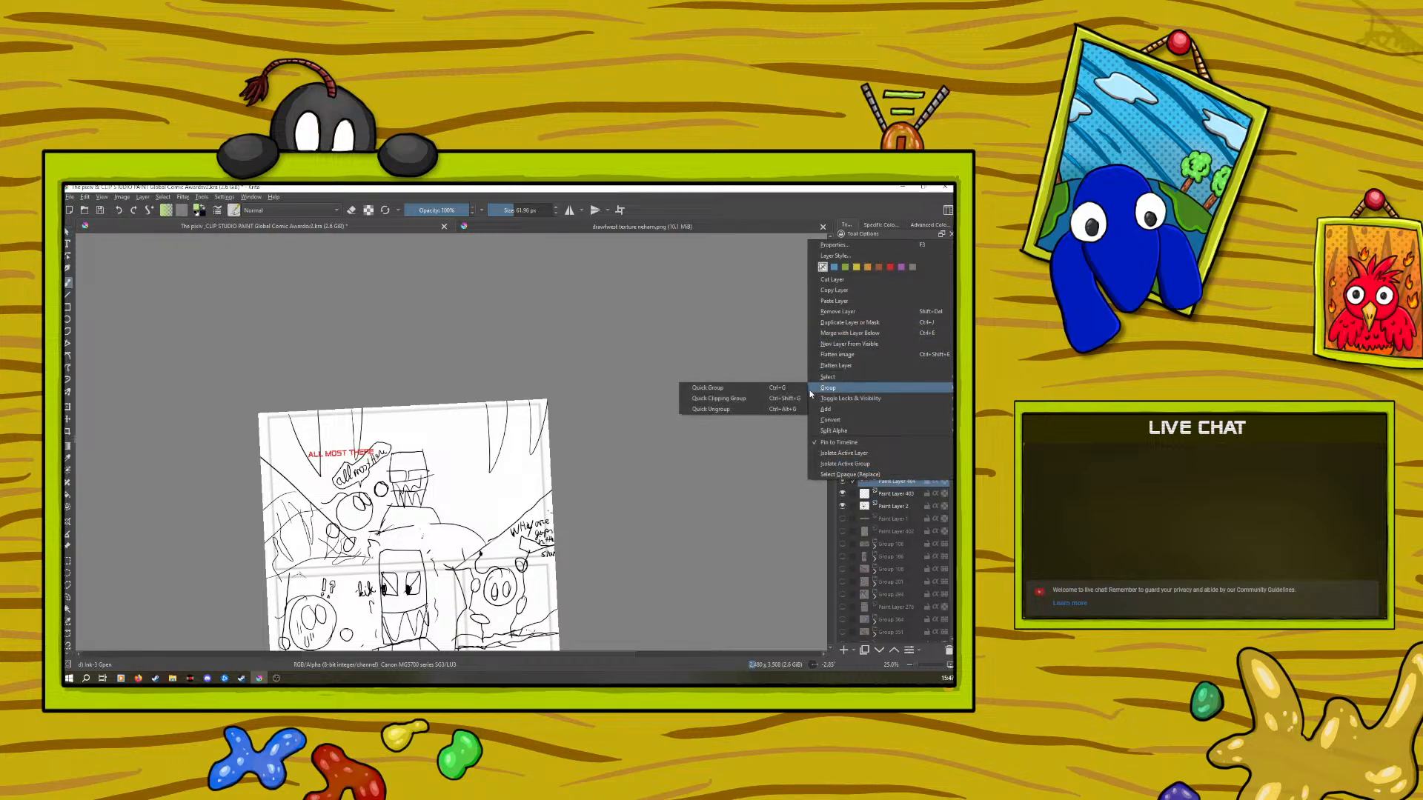
click(796, 393)
click(843, 649)
drag(900, 493, 880, 499)
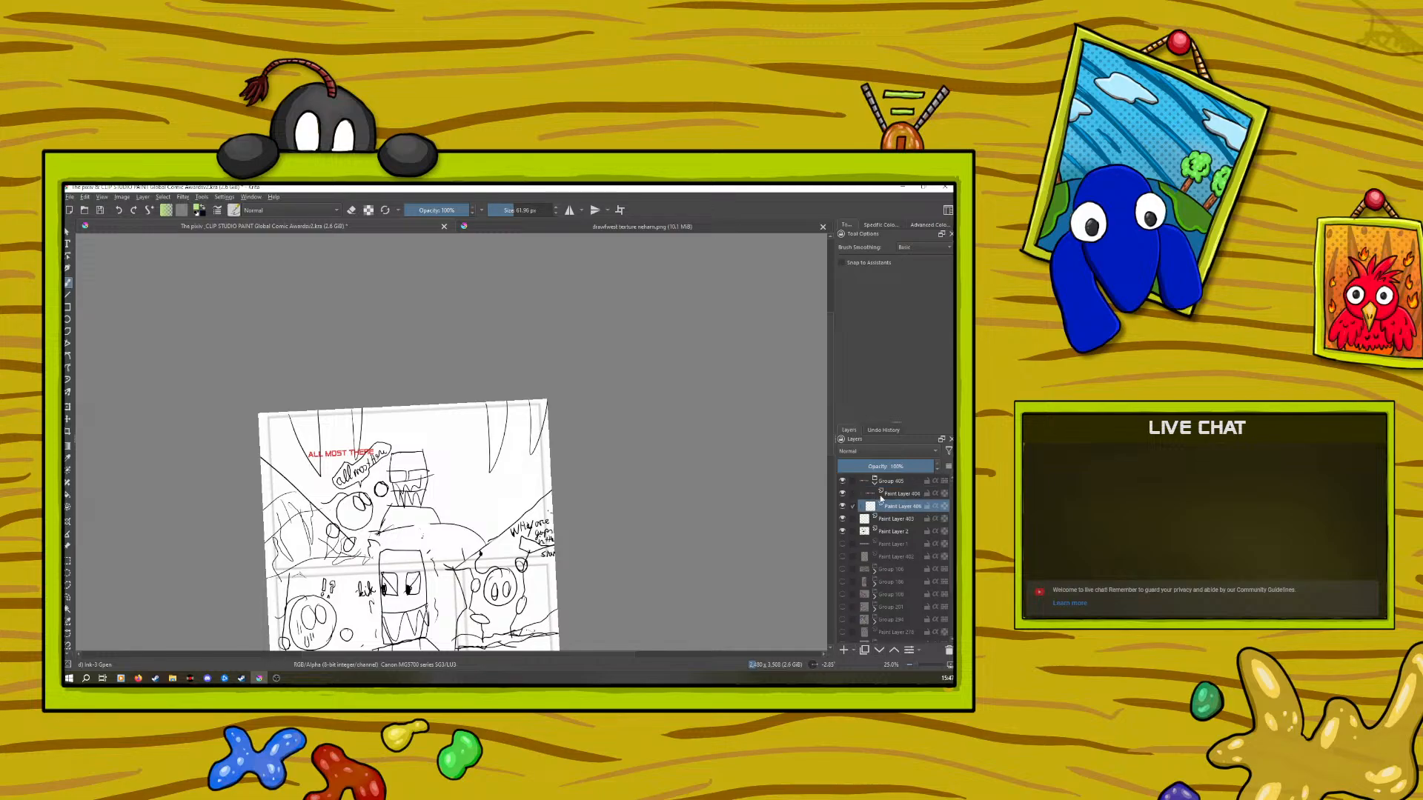
click(894, 650)
Pick black with a smaller brush, try outlining the first letter of "ALL MOST THERE", and undo the trial strokes
click(925, 664)
drag(924, 665, 926, 663)
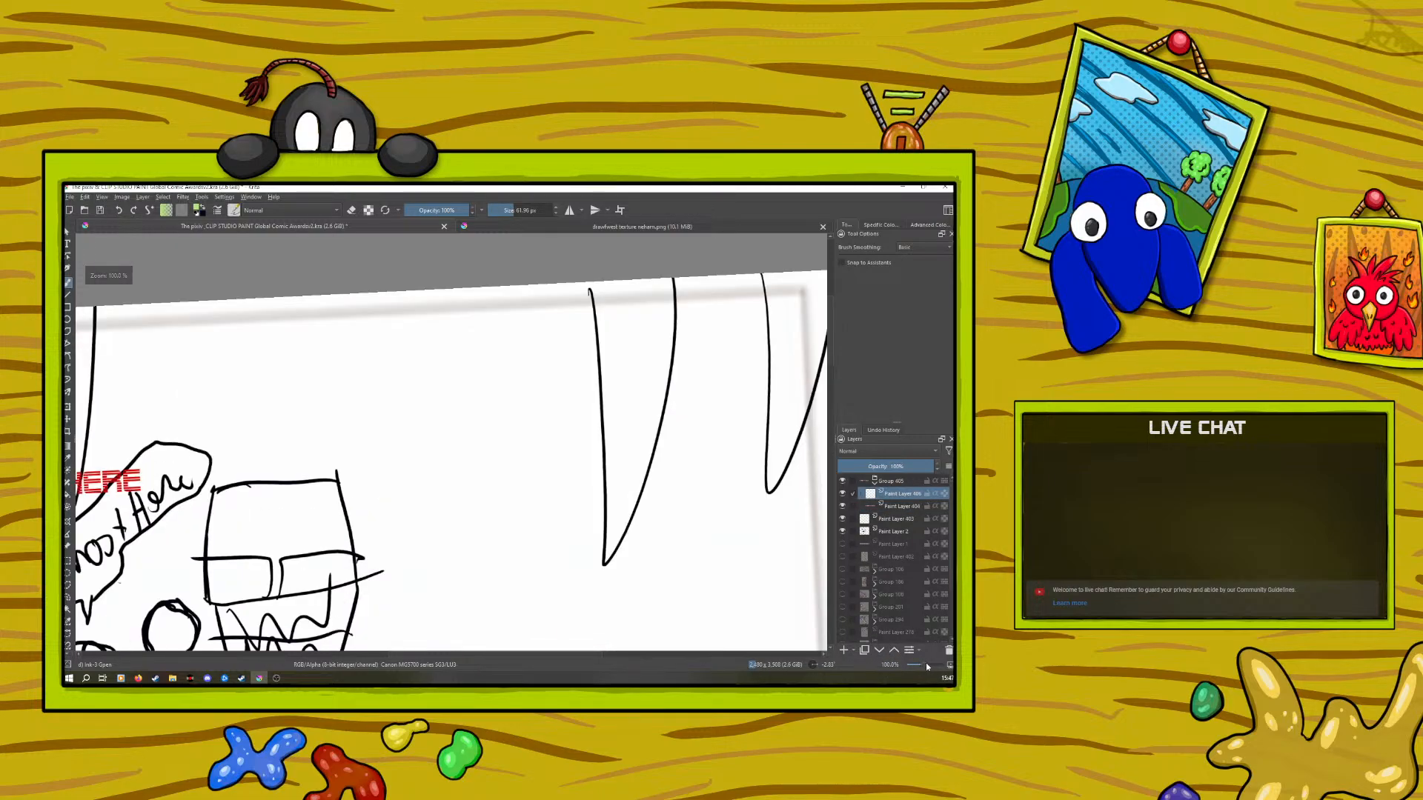
drag(412, 655, 295, 655)
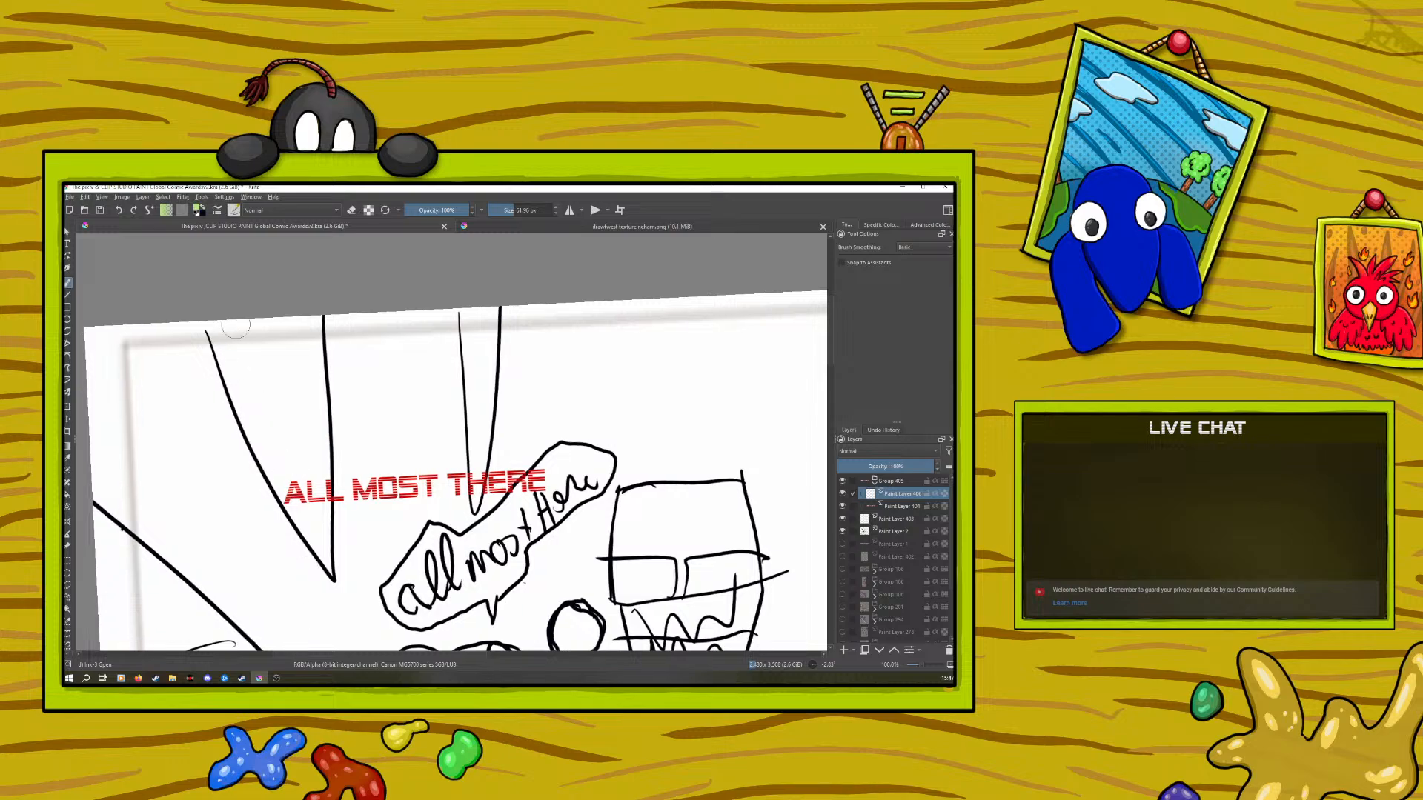
click(503, 209)
right_click(272, 493)
click(239, 443)
click(120, 210)
drag(291, 482, 288, 493)
click(119, 211)
click(119, 212)
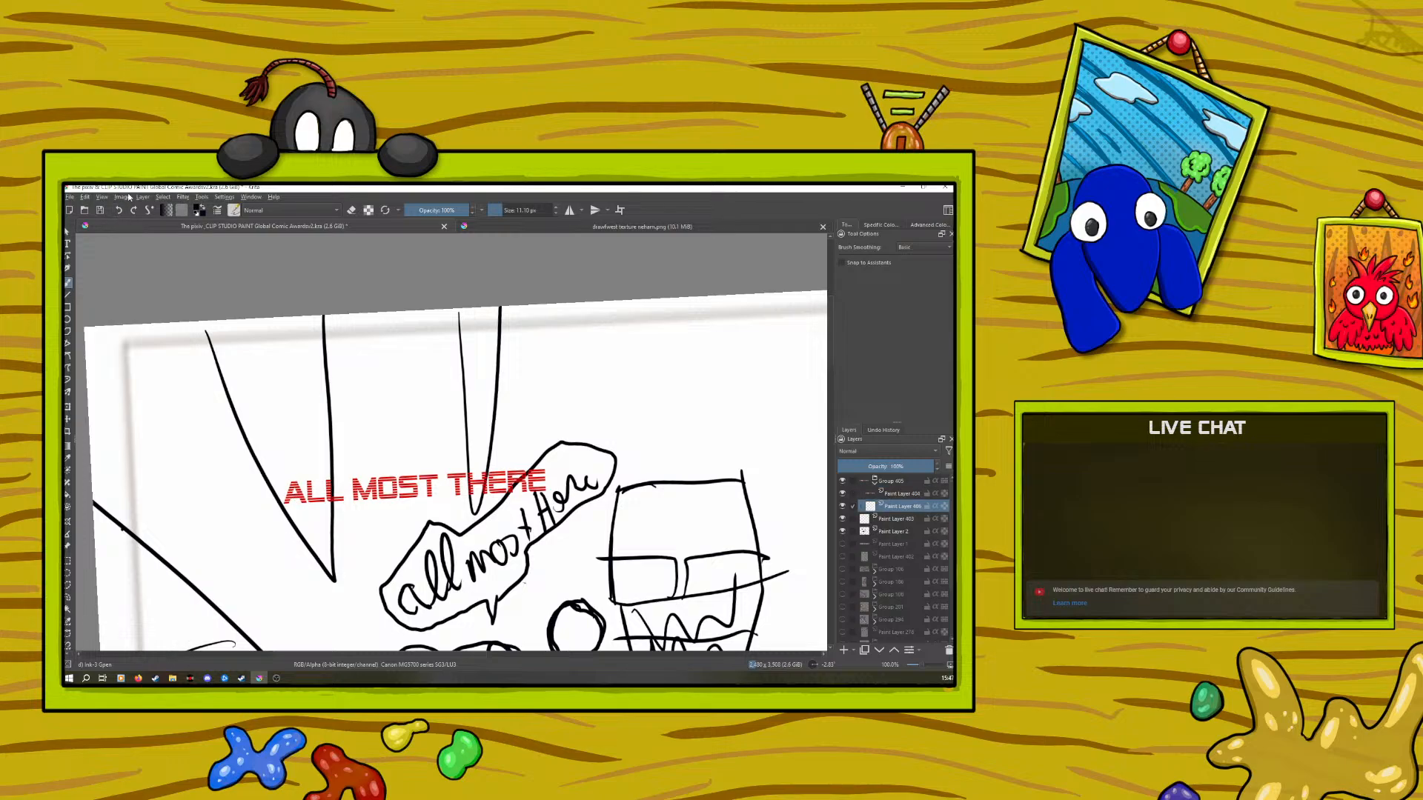
Outline the "ALL MOST THERE" letters in black with a finer brush on the layer above the text, hiding the sketch layer
click(498, 210)
drag(498, 210, 501, 207)
click(893, 649)
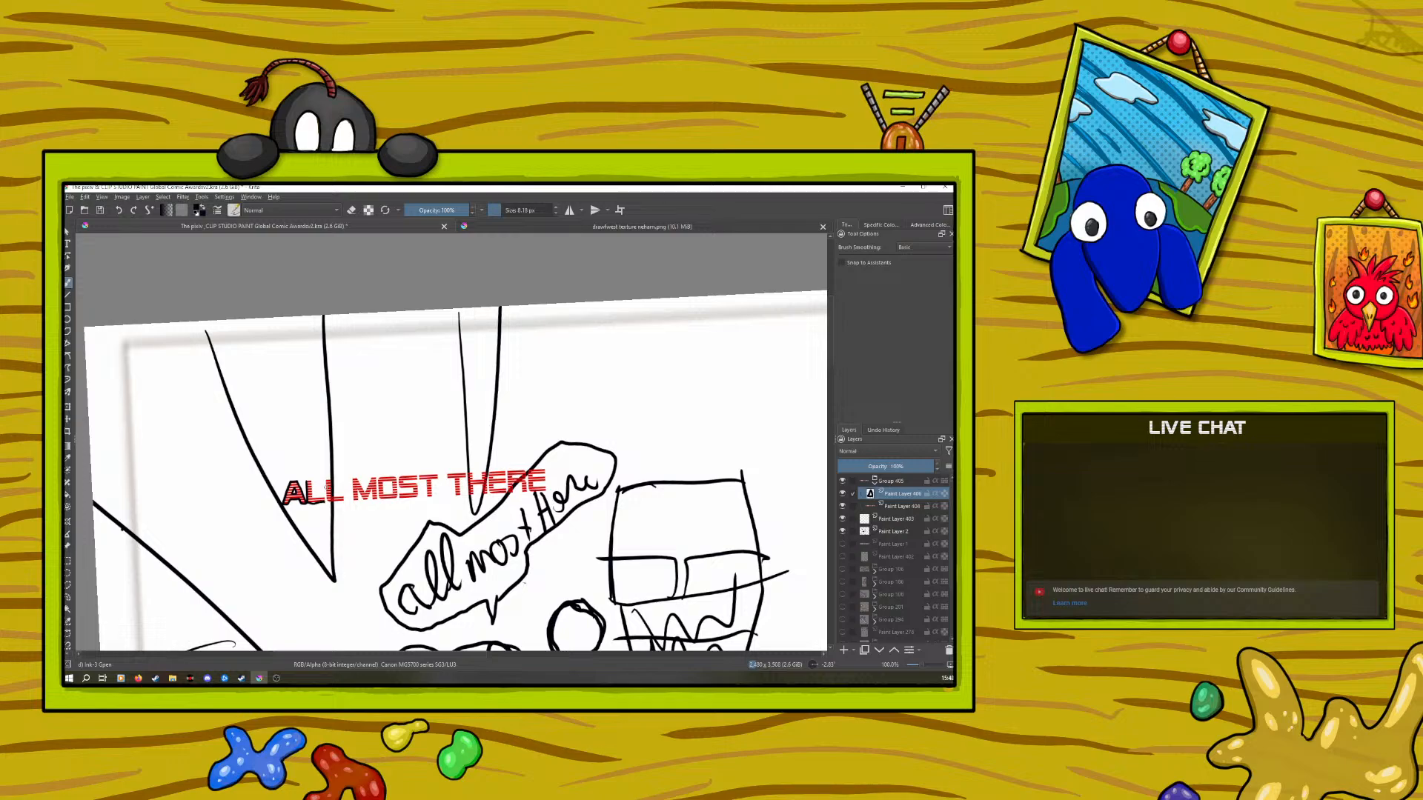
key(ctrl+z)
click(117, 210)
click(843, 531)
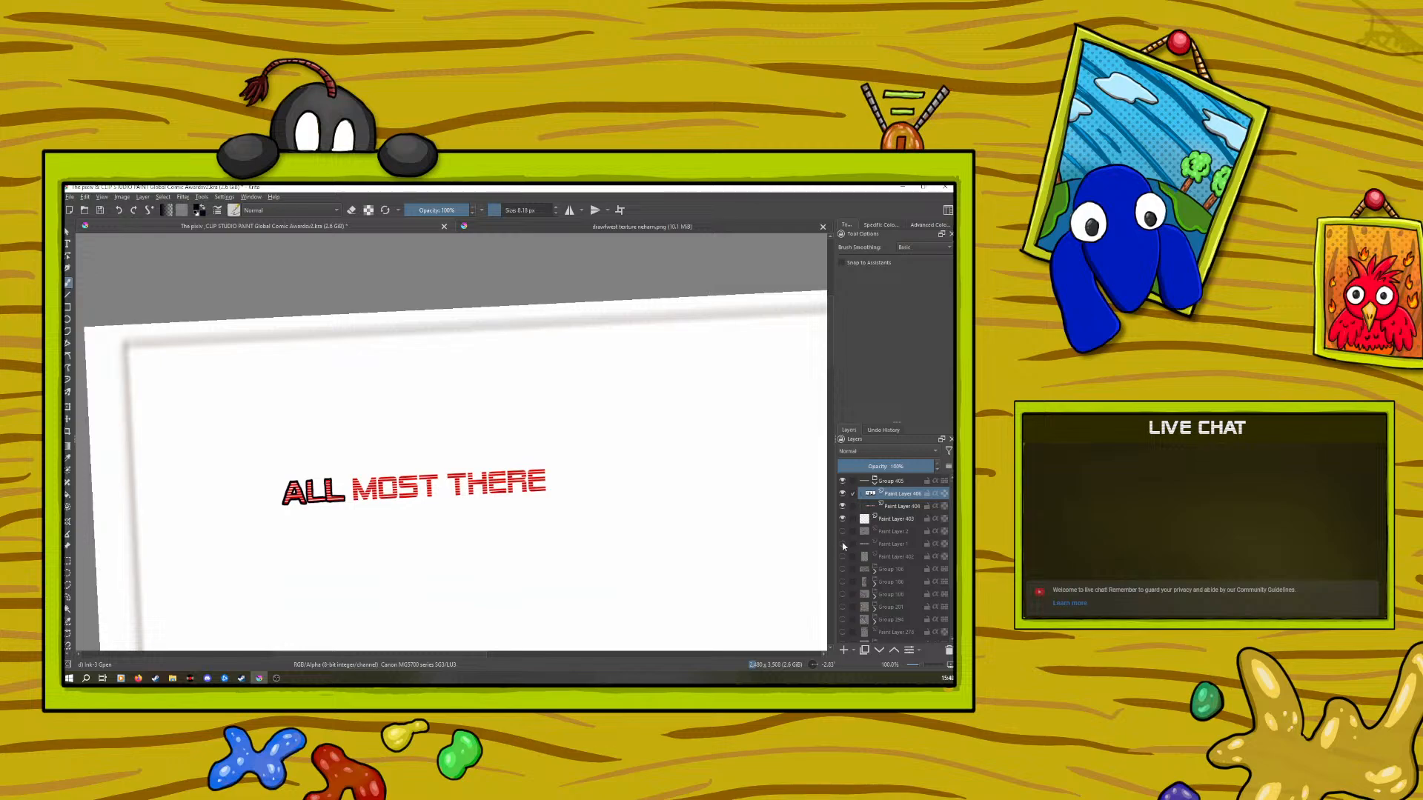
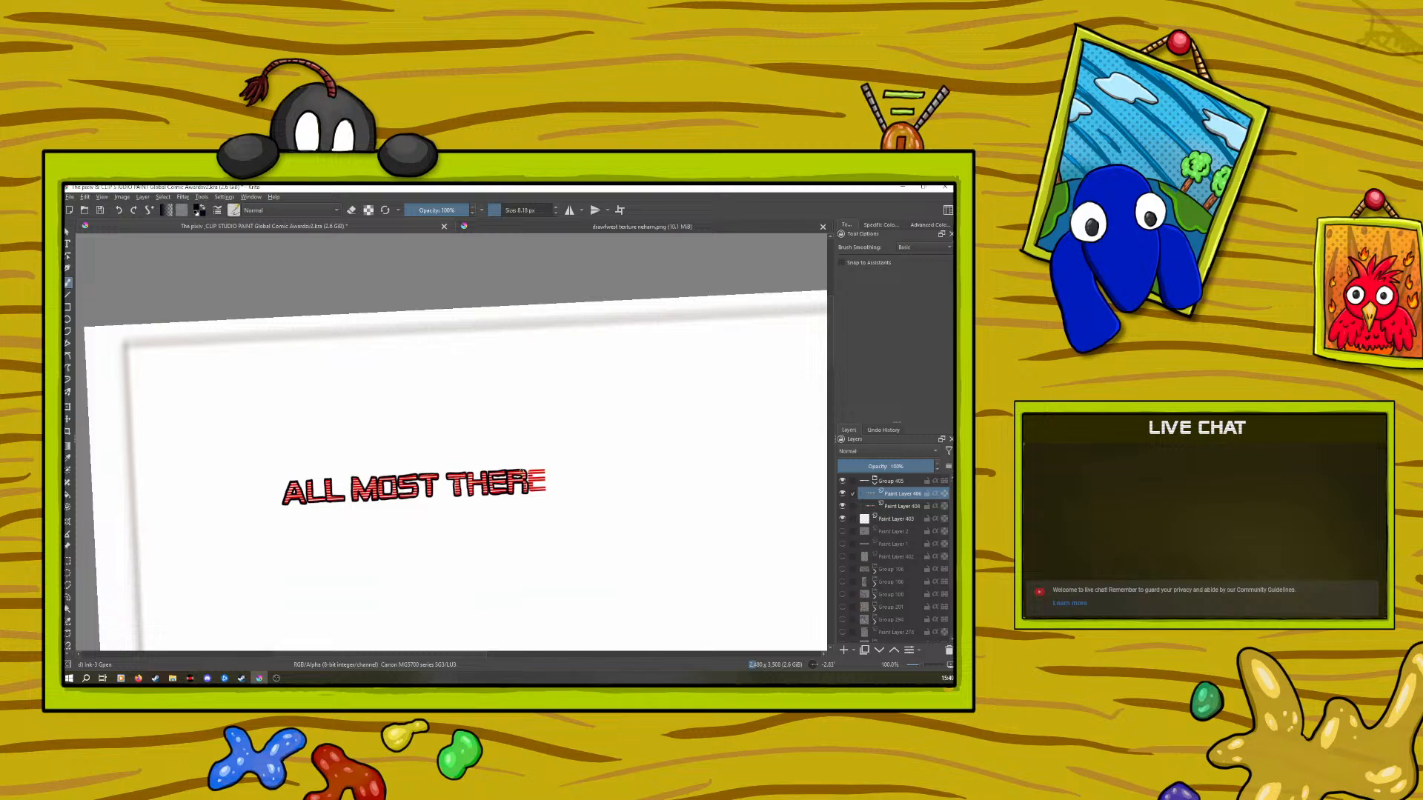
click(122, 210)
click(121, 210)
Lock the red text layer's alpha and paint yellow and orange shading inside the letters
drag(921, 664, 924, 665)
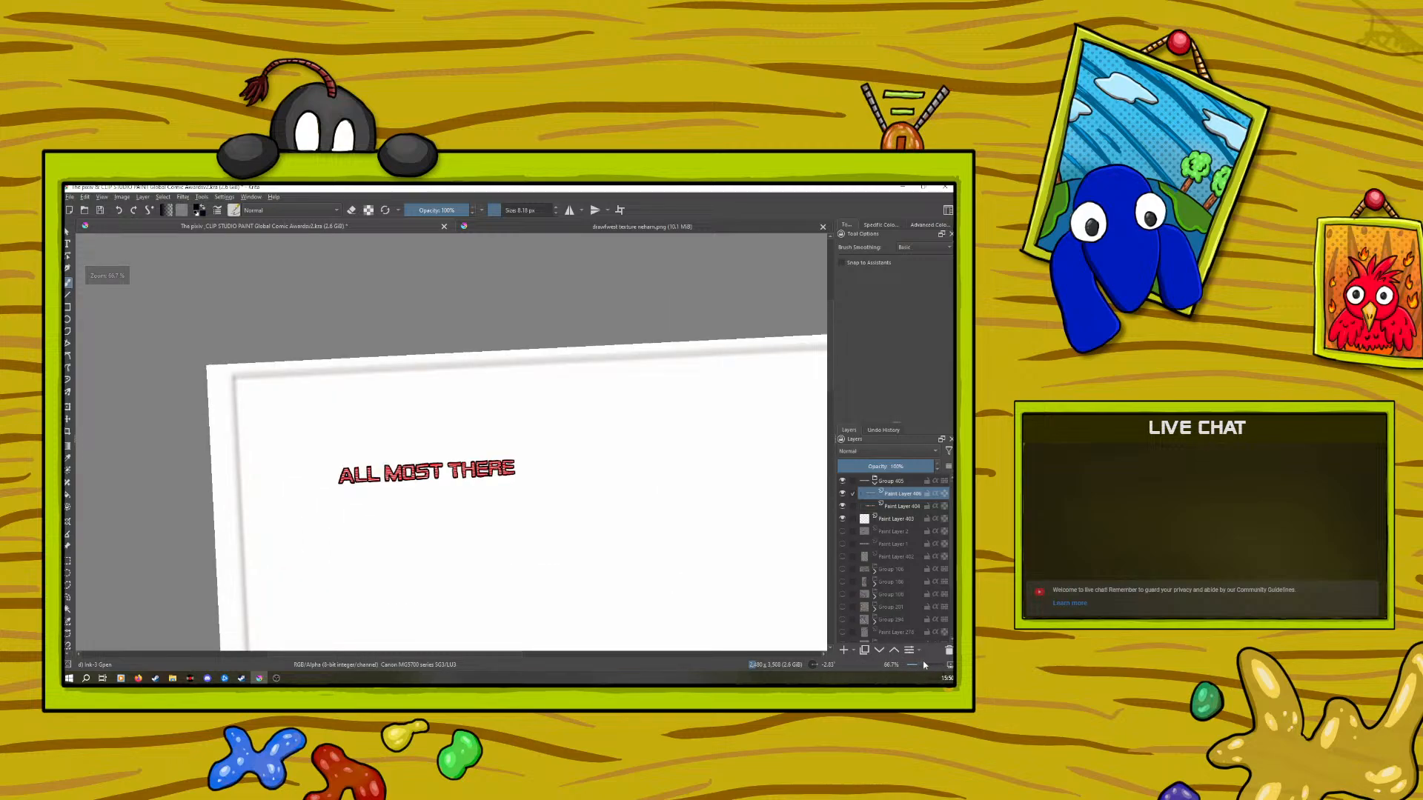
click(899, 507)
right_click(270, 512)
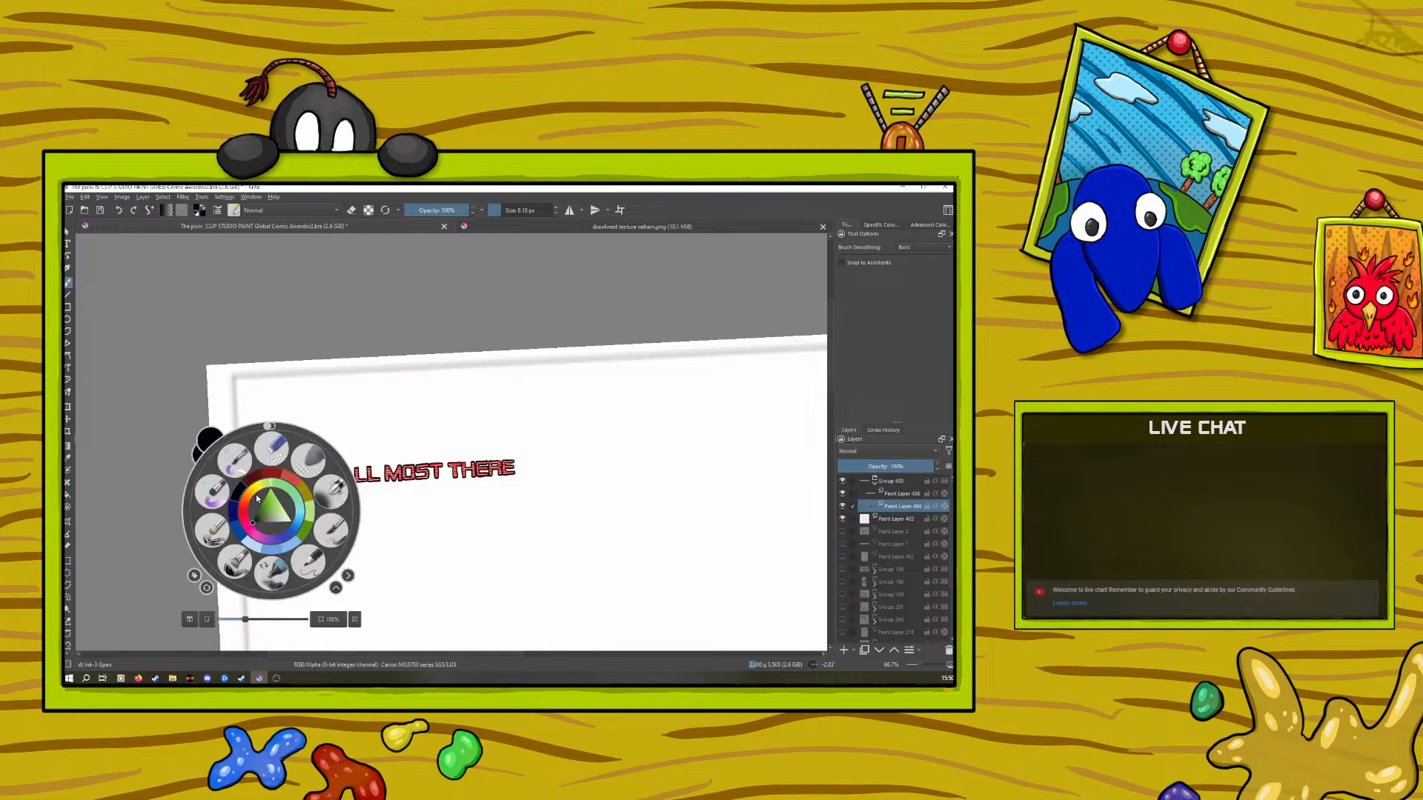
drag(261, 517, 259, 493)
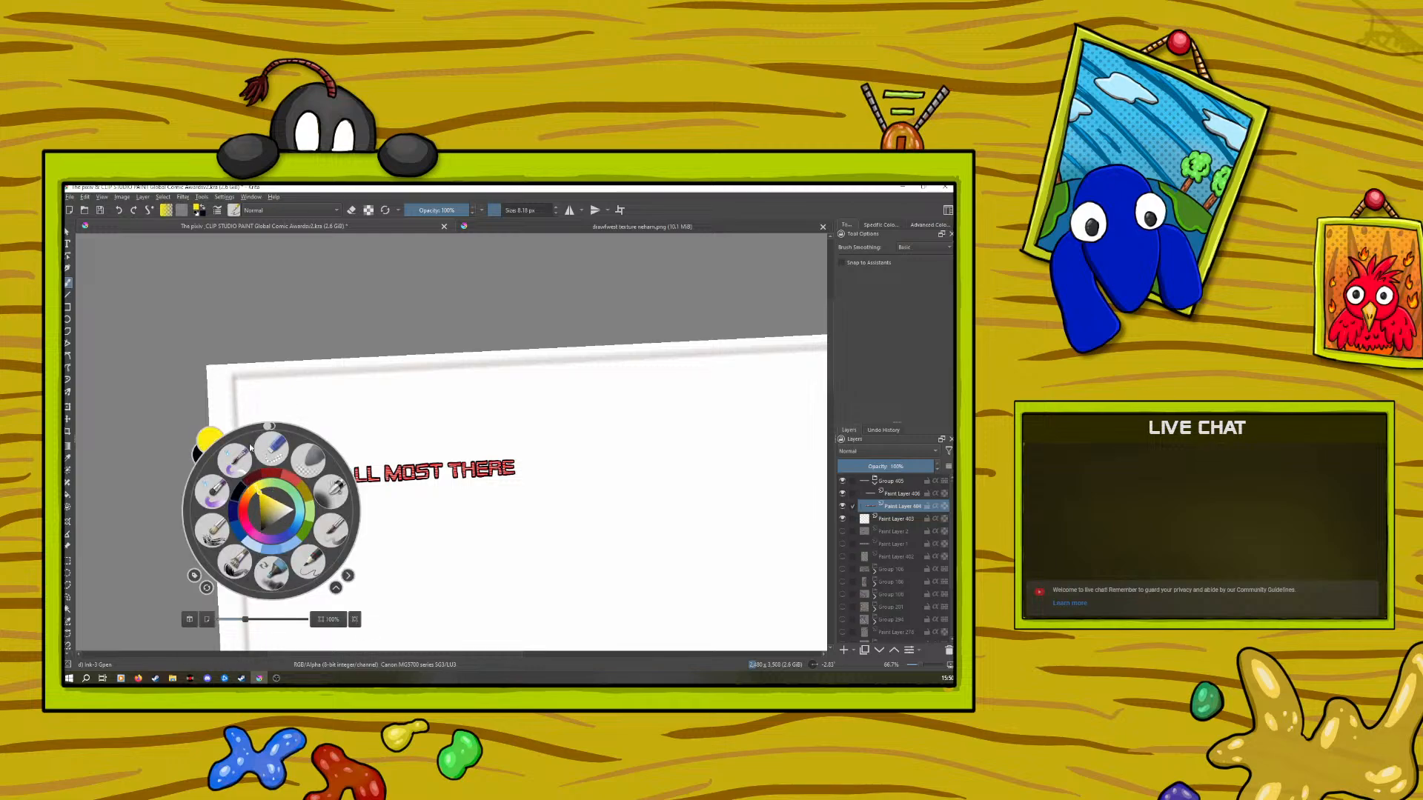
click(413, 470)
right_click(270, 434)
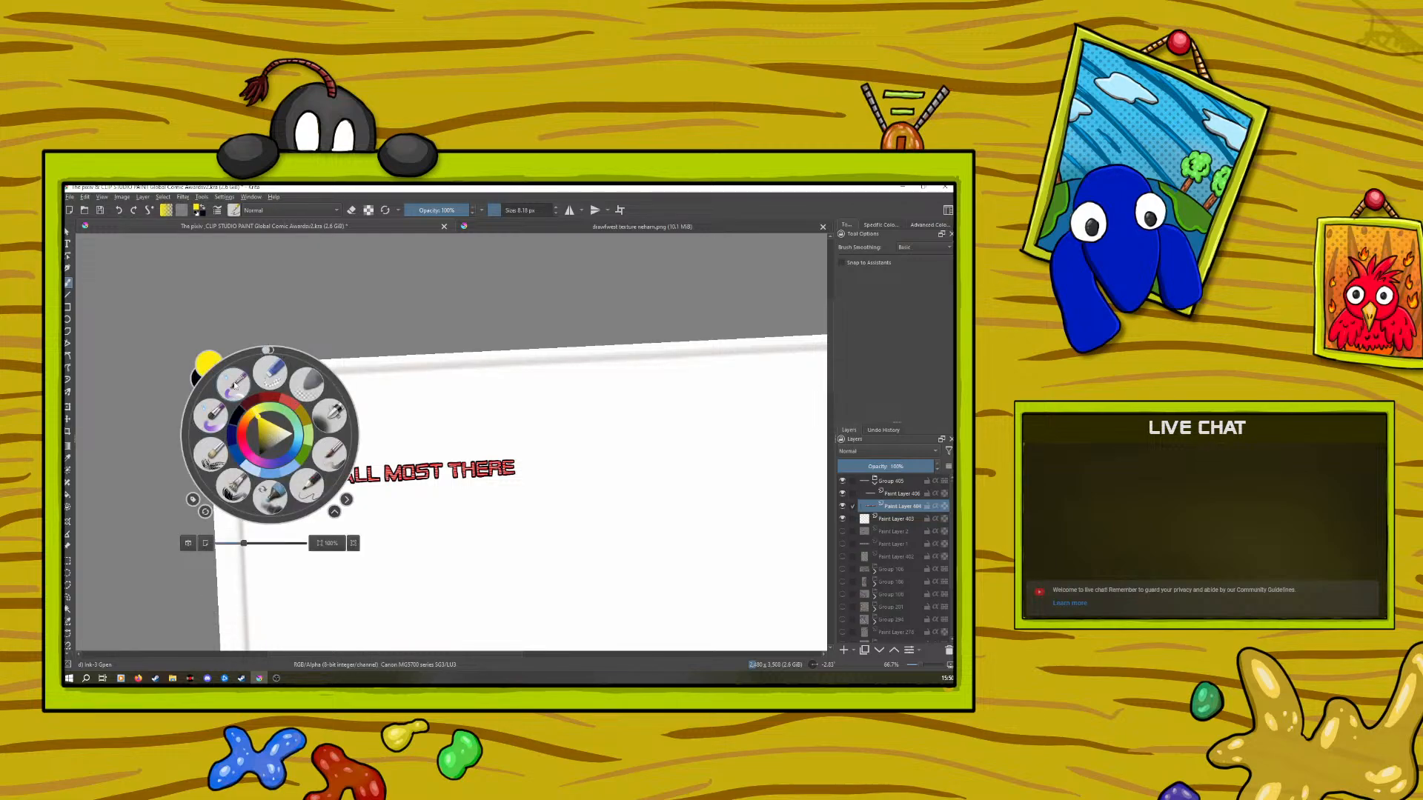
drag(267, 349, 194, 399)
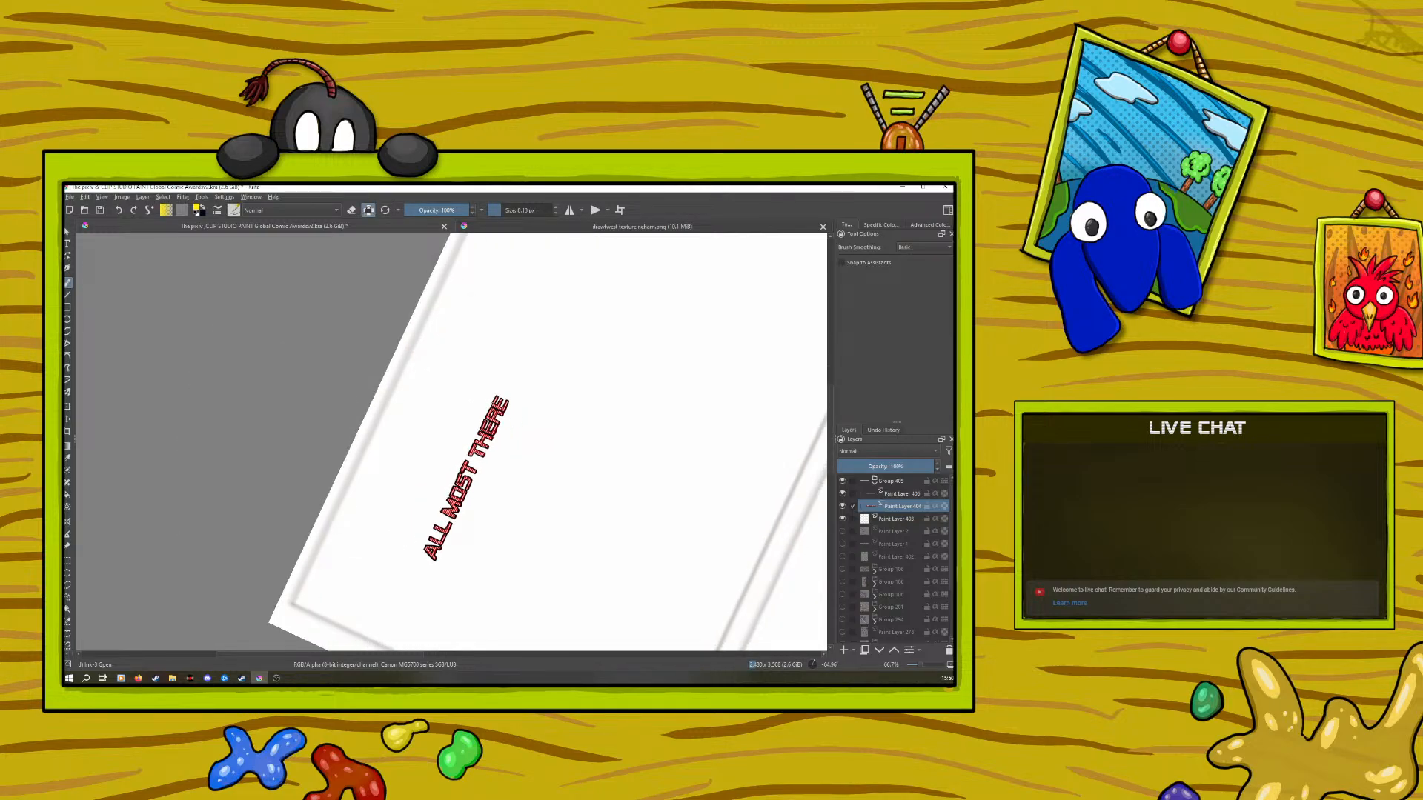
drag(498, 403, 461, 481)
right_click(464, 492)
click(404, 412)
Check the lettering against the sketch layer, hide the sketch again, and show the coloured artwork of the top panel
click(842, 531)
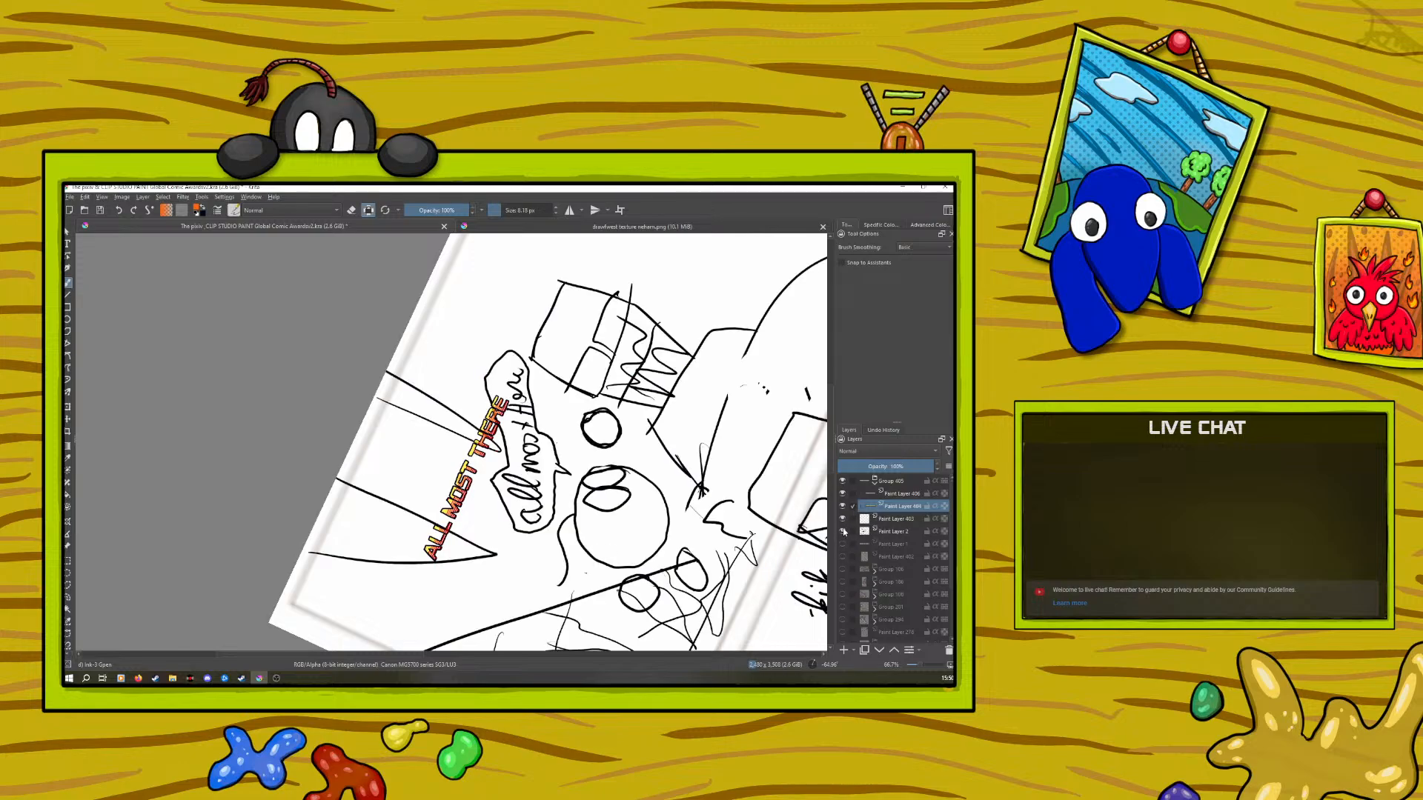
click(843, 531)
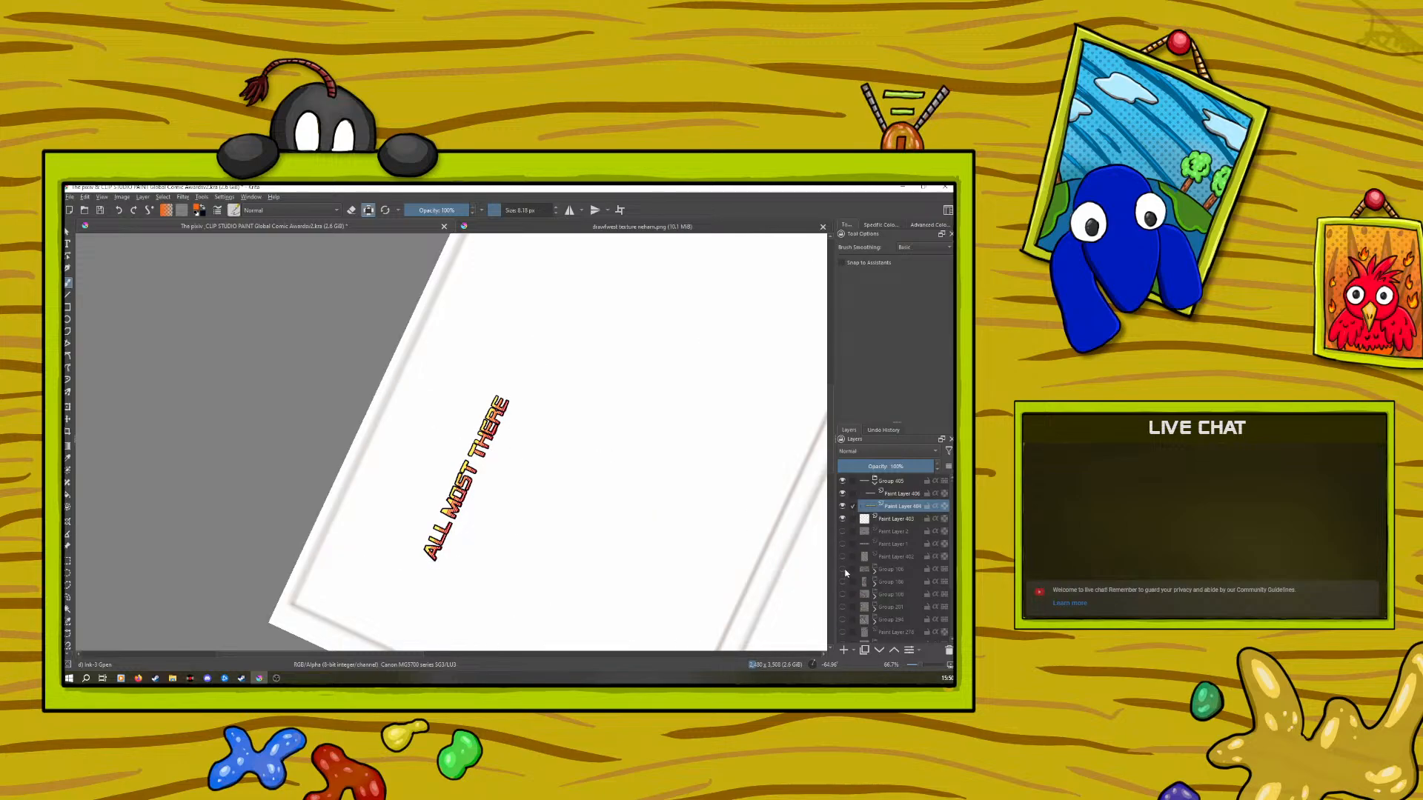
click(842, 569)
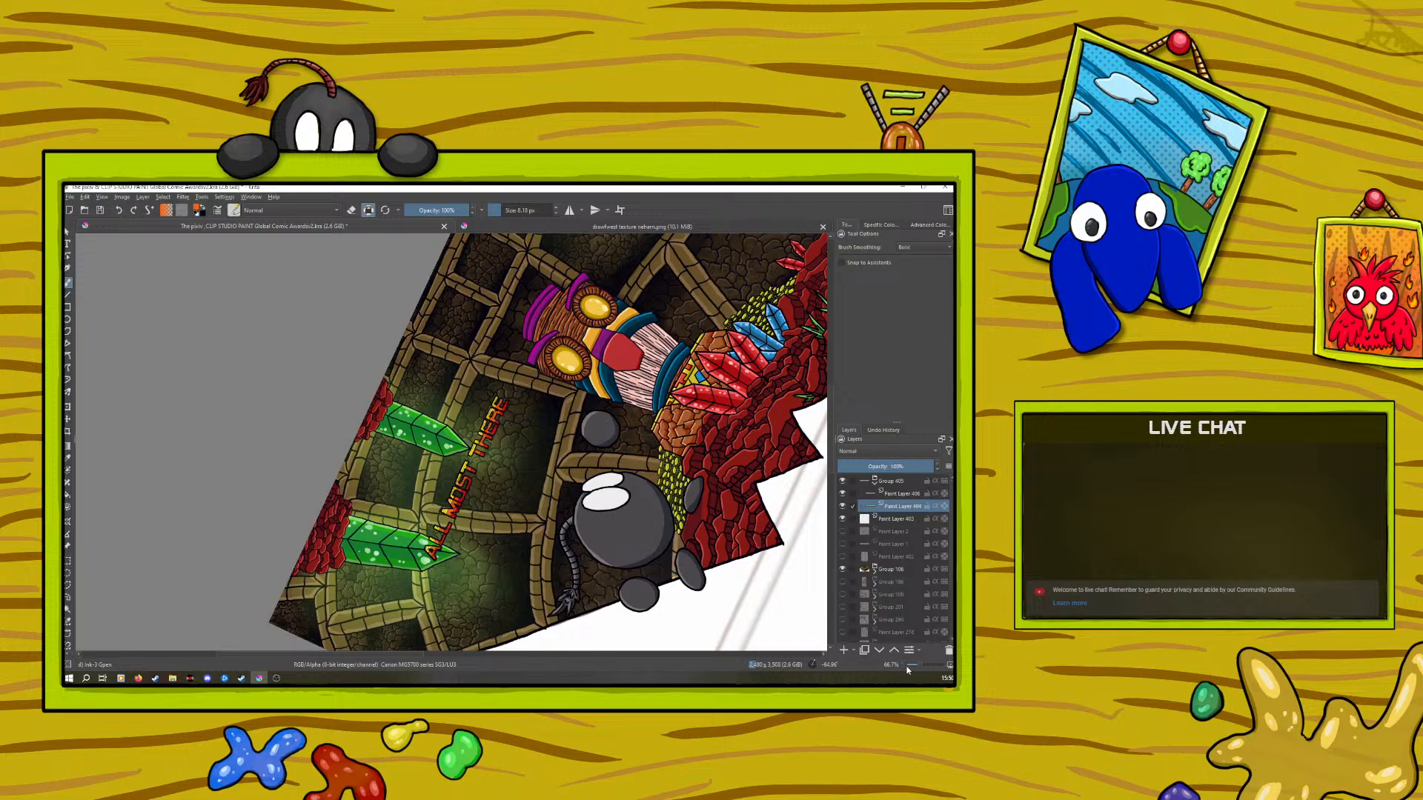
drag(920, 664, 919, 665)
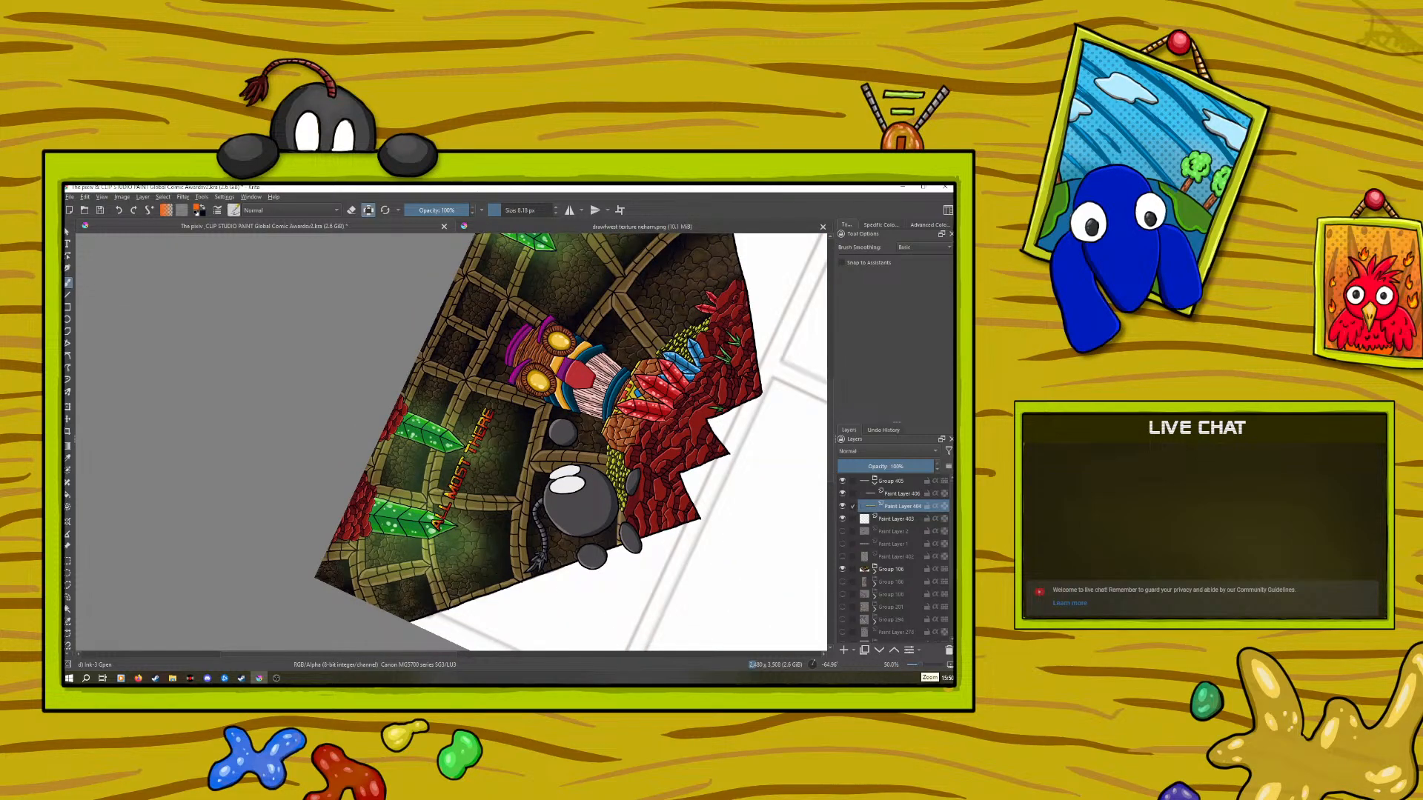
Move and slightly rotate the "ALL MOST THERE" group so it sits above the round black character's head
click(67, 406)
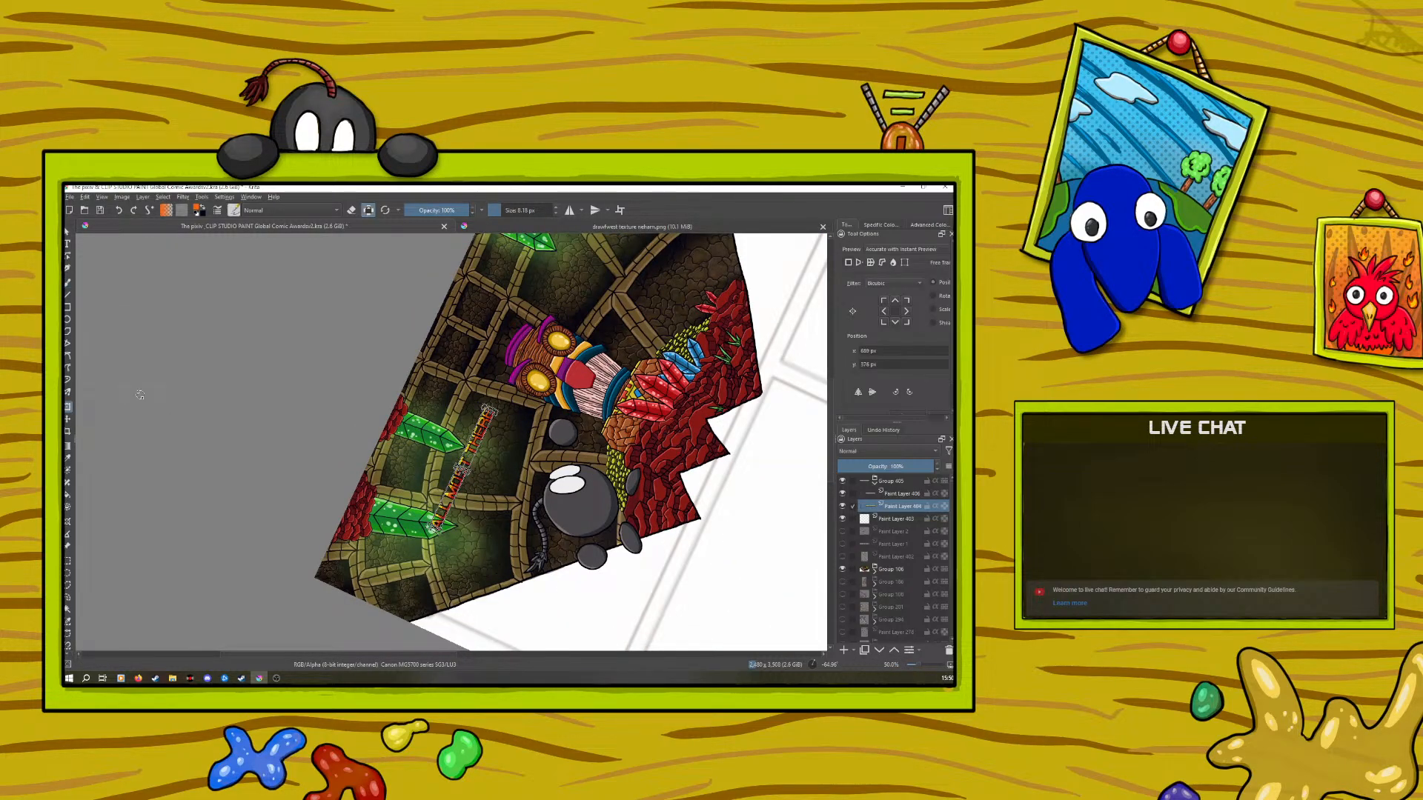
click(889, 481)
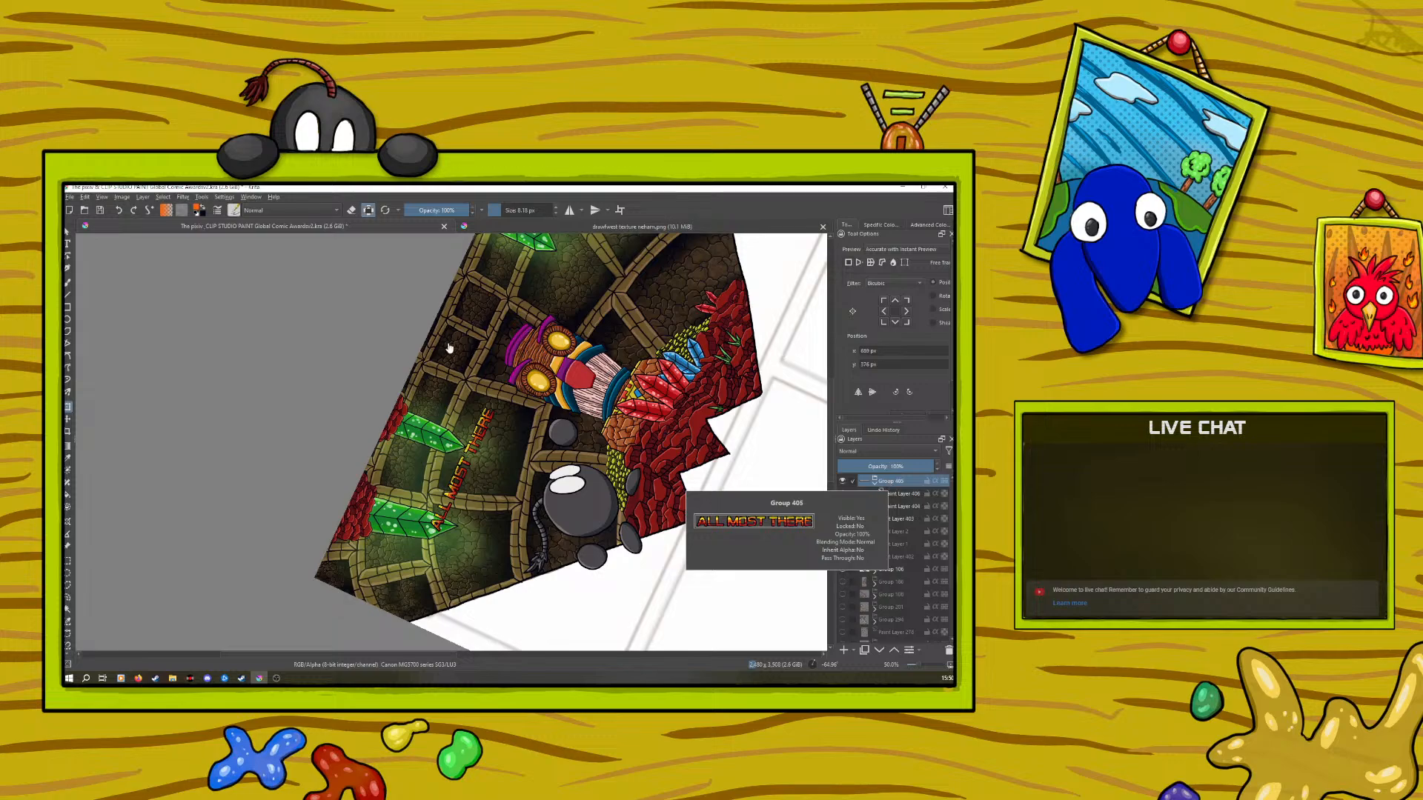
drag(441, 387, 496, 480)
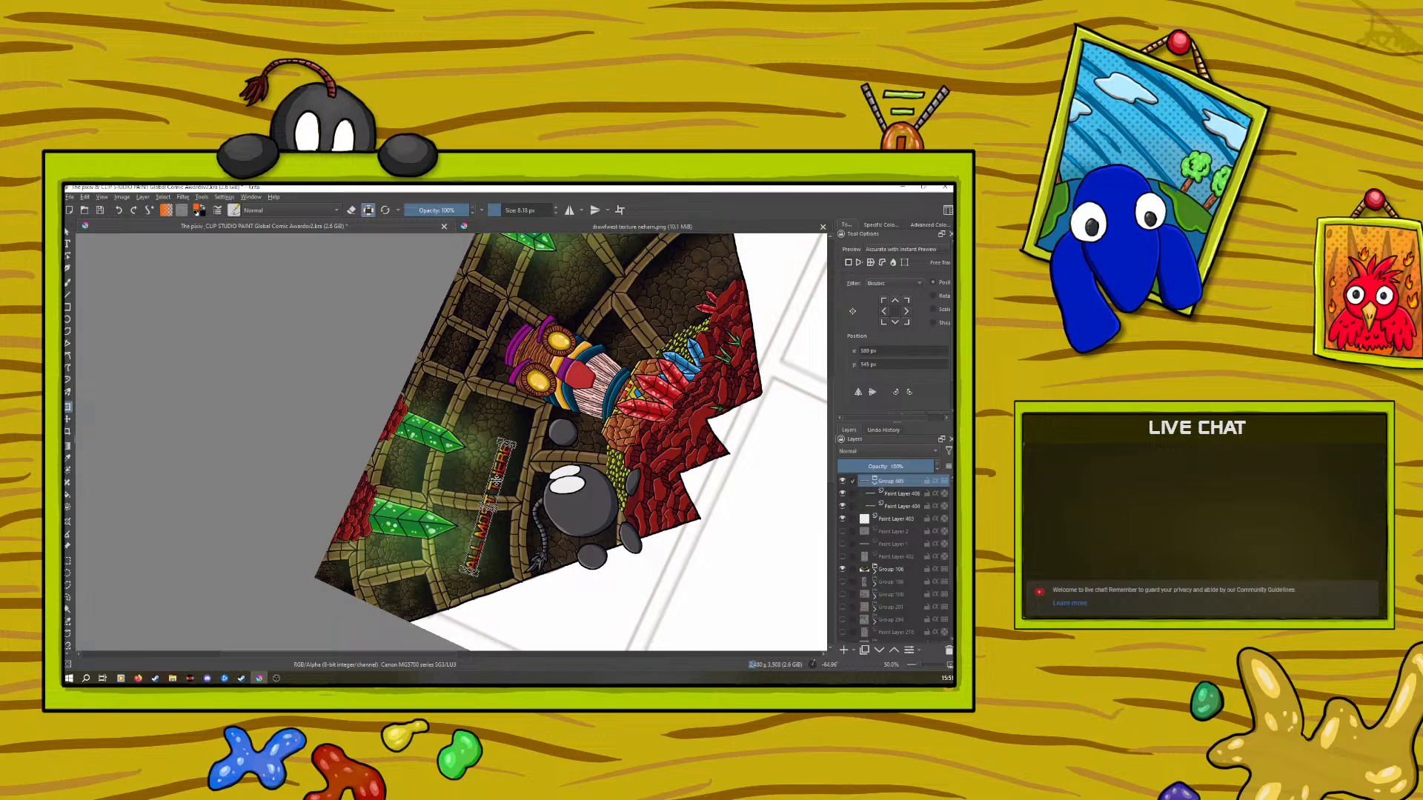
click(67, 282)
Add a new paint layer in its own group and place the collapsed lettering group above it inside that group
right_click(301, 513)
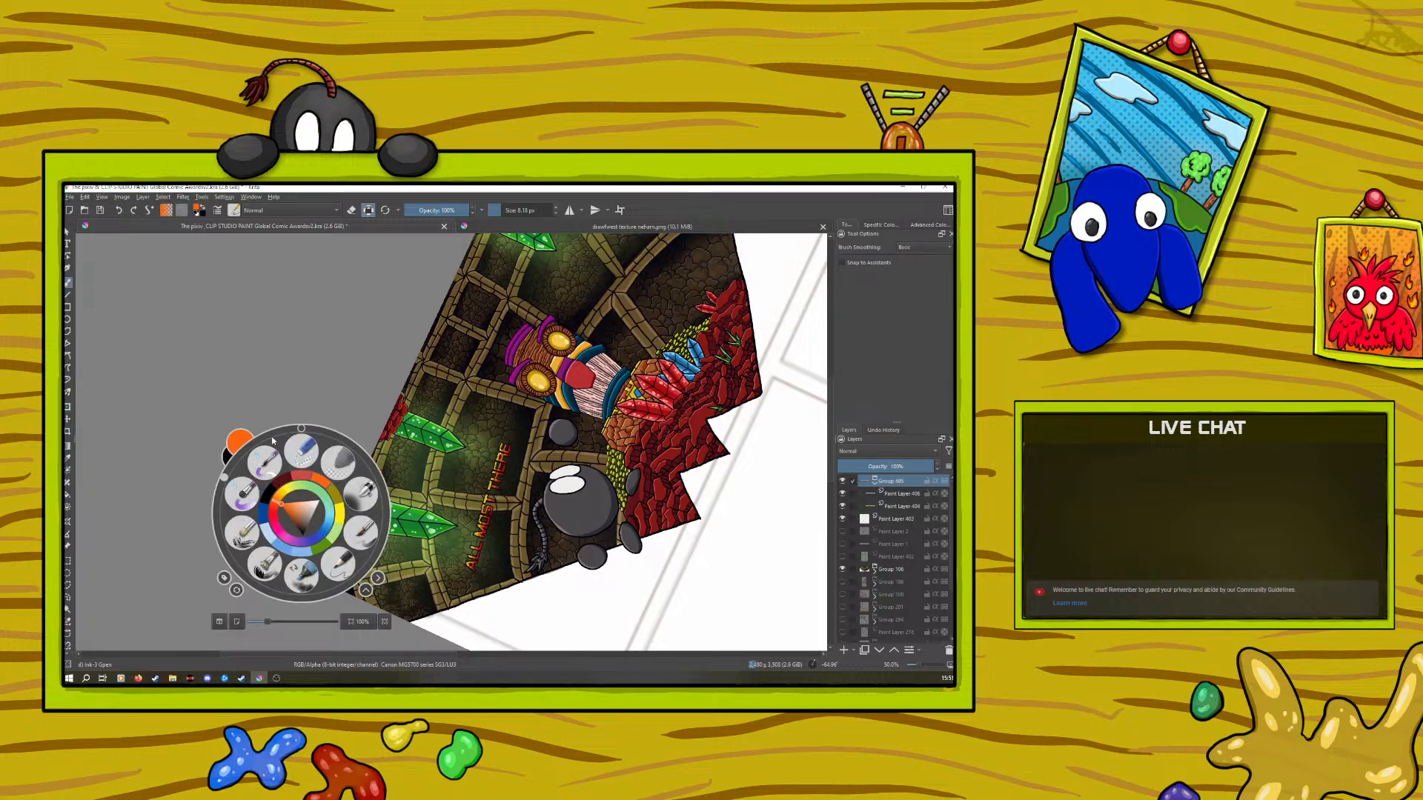
mouse_move(224, 476)
mouse_down()
mouse_move(309, 387)
mouse_move(330, 390)
mouse_up()
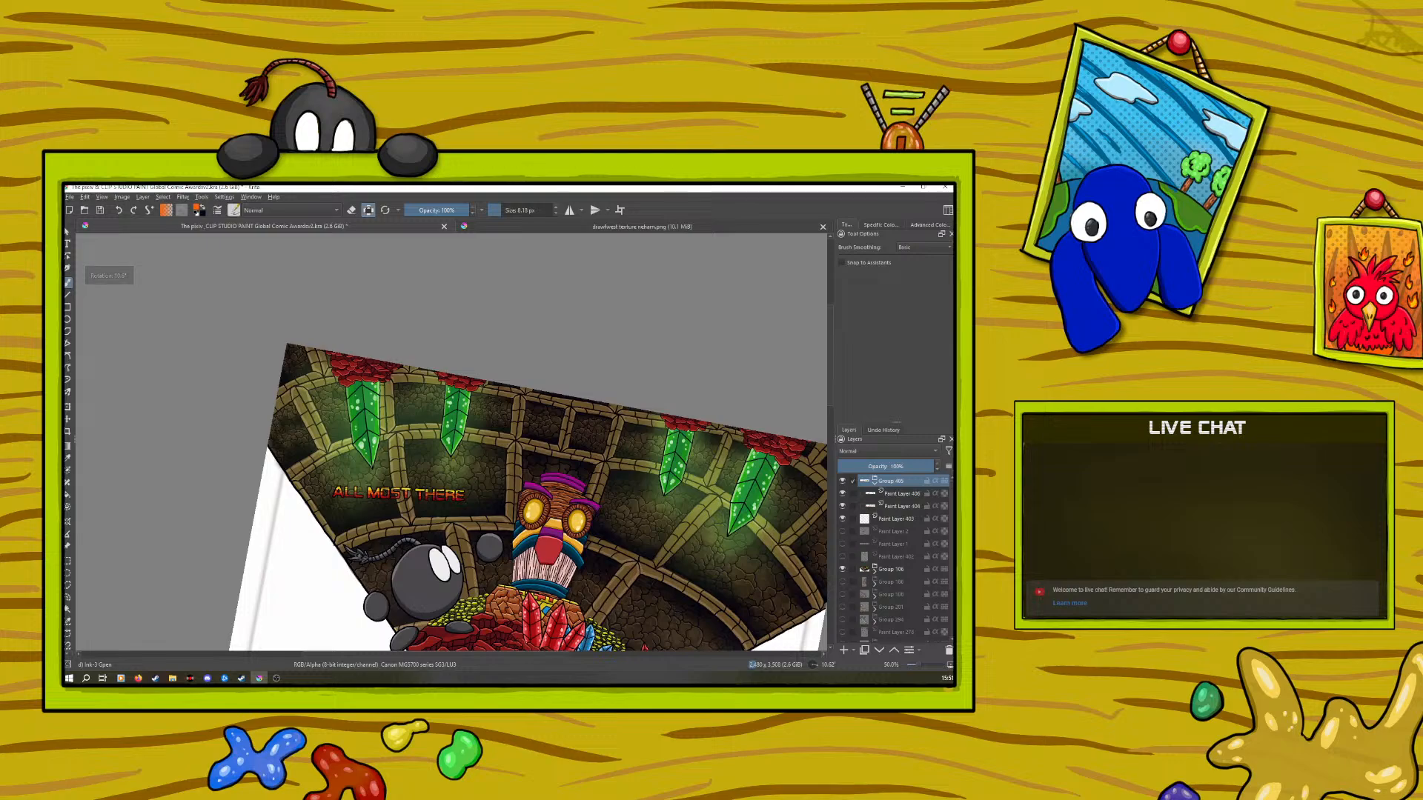
click(896, 508)
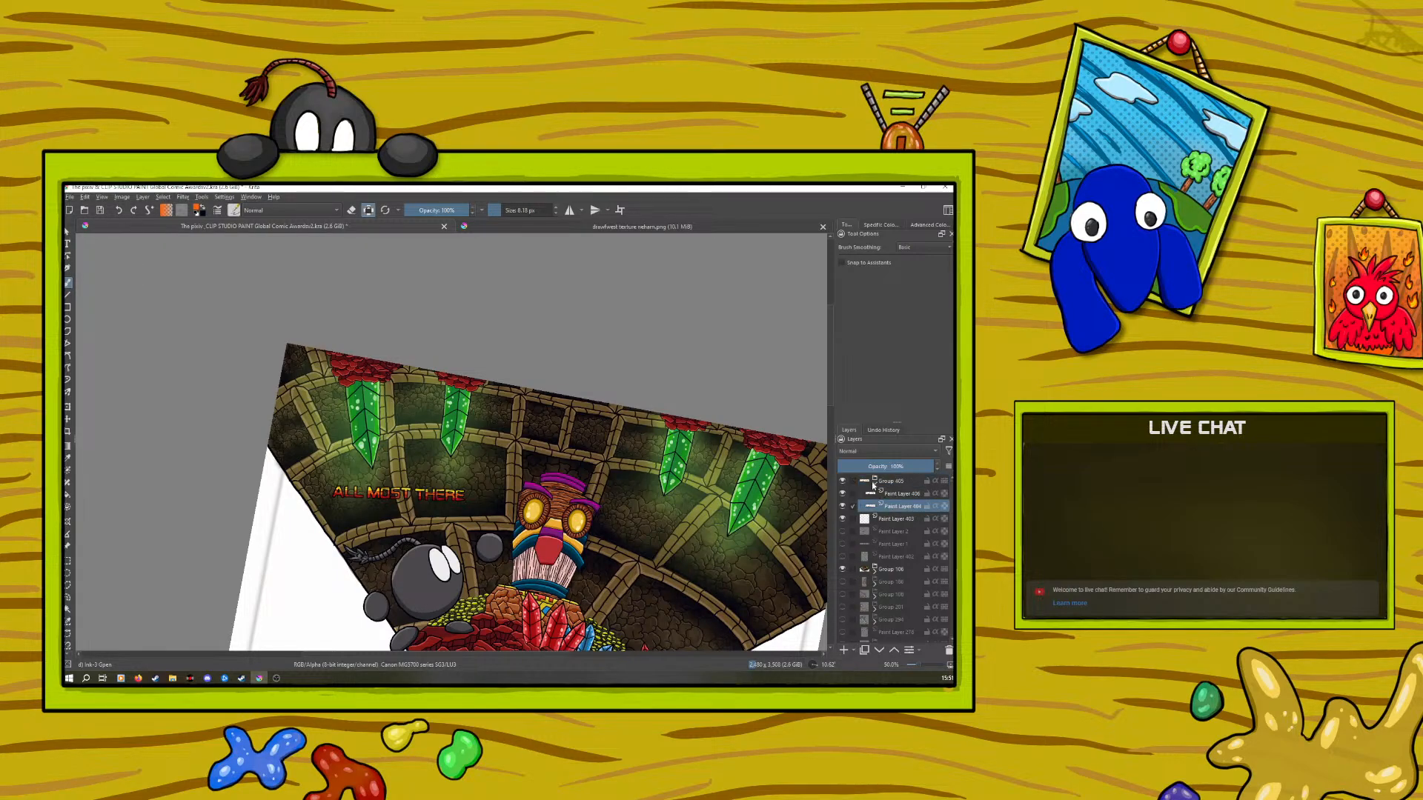
click(873, 485)
click(886, 481)
click(843, 649)
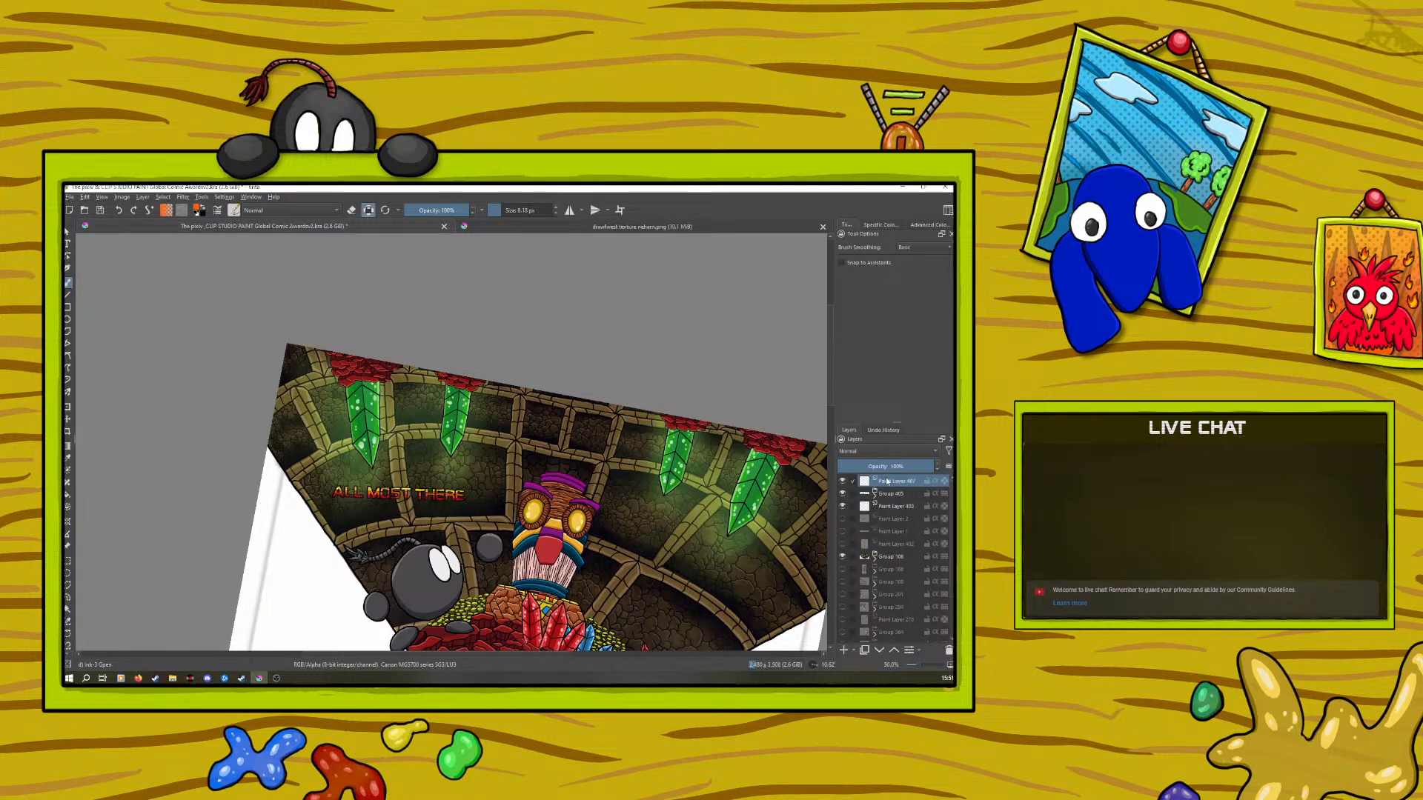
right_click(886, 480)
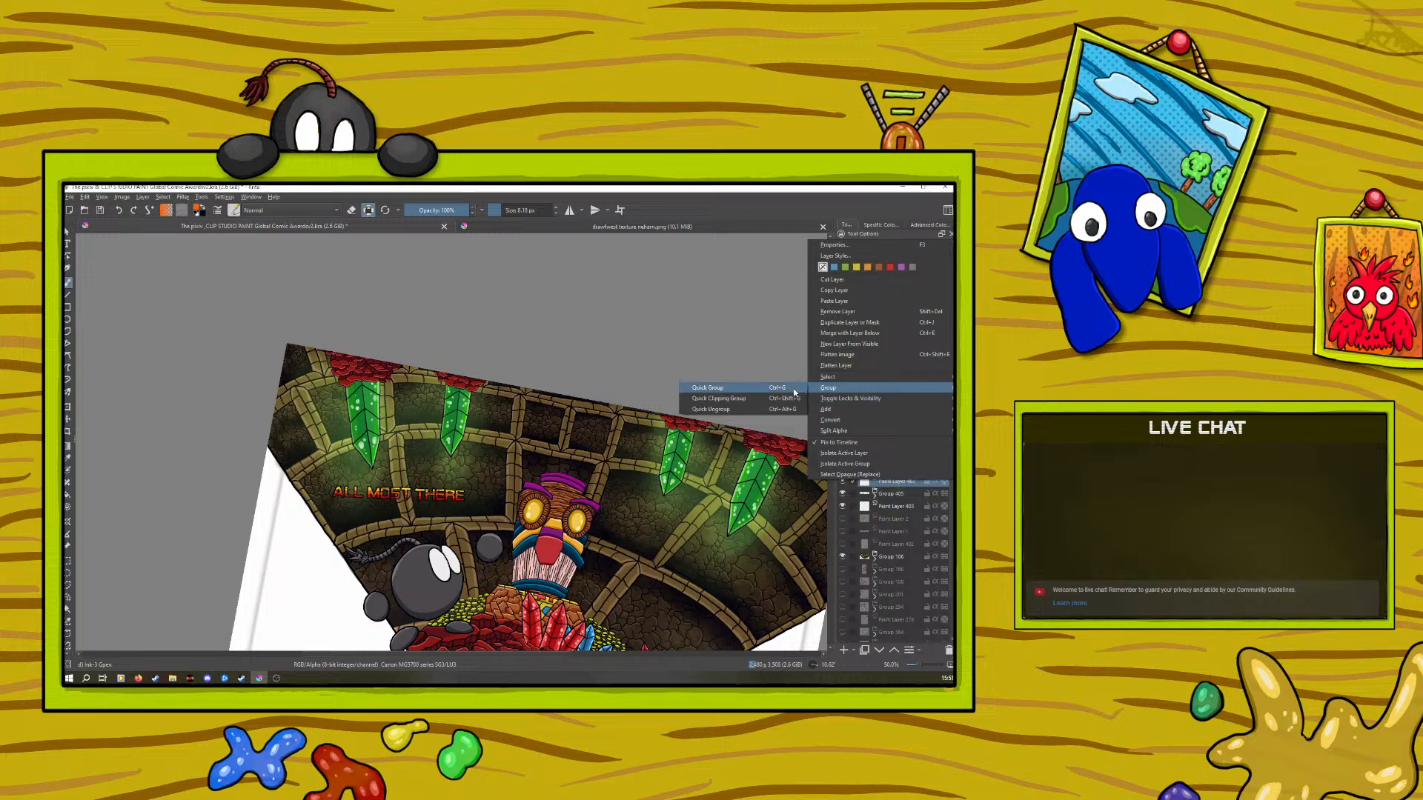
click(795, 389)
click(886, 507)
click(894, 650)
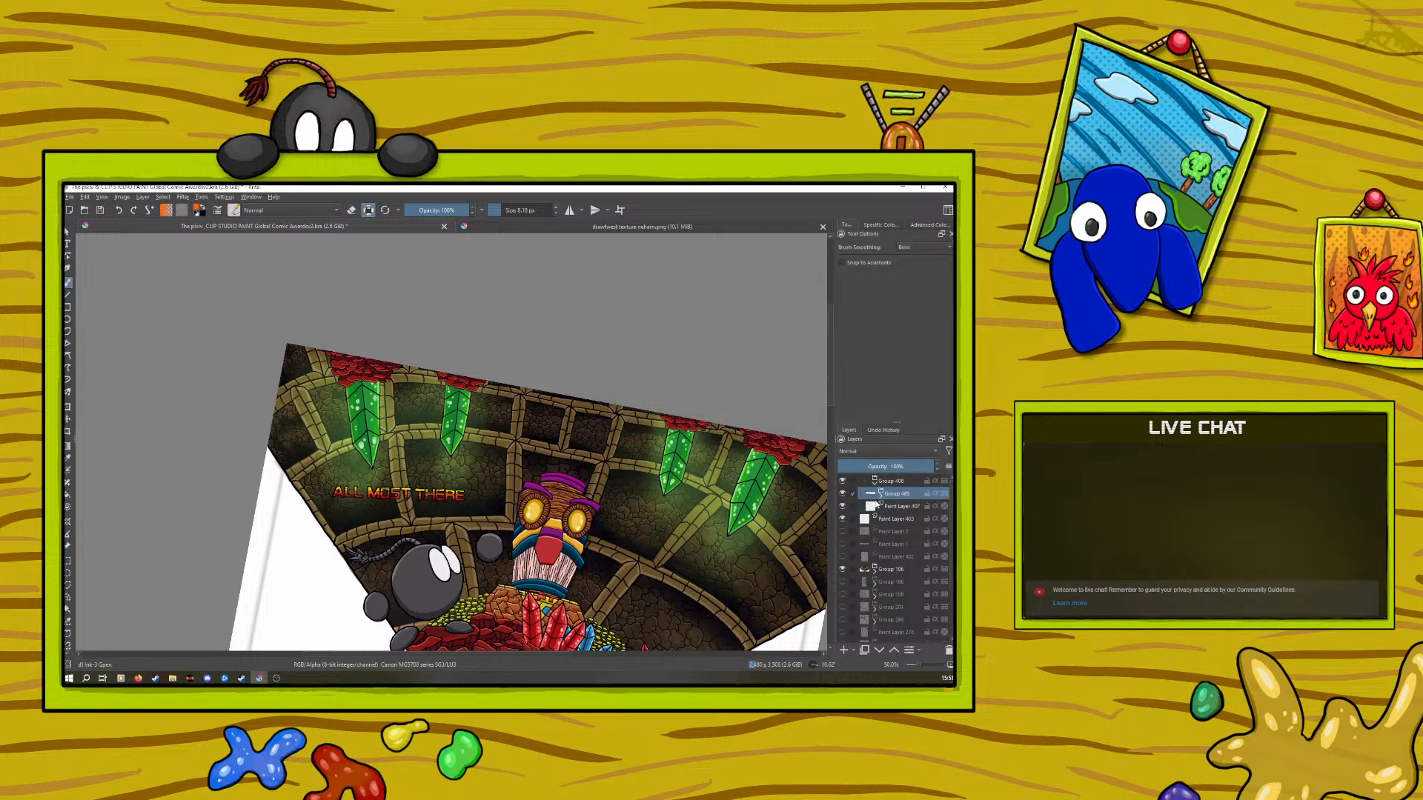
Paint rough olive-green backing strokes behind the "ALL MOST THERE" lettering on the paint layer below it, using a 17 px brush with alpha unlocked
right_click(891, 506)
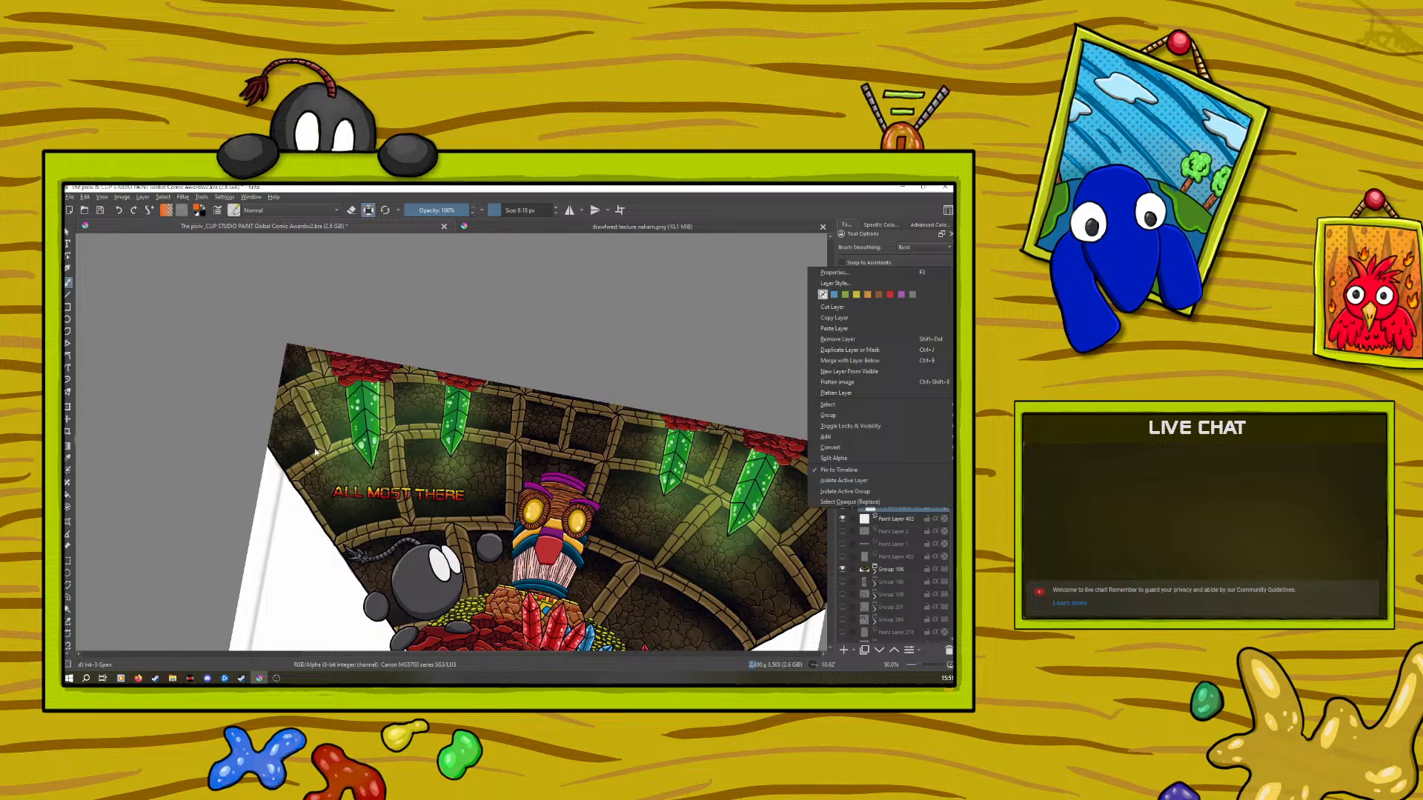
key(Escape)
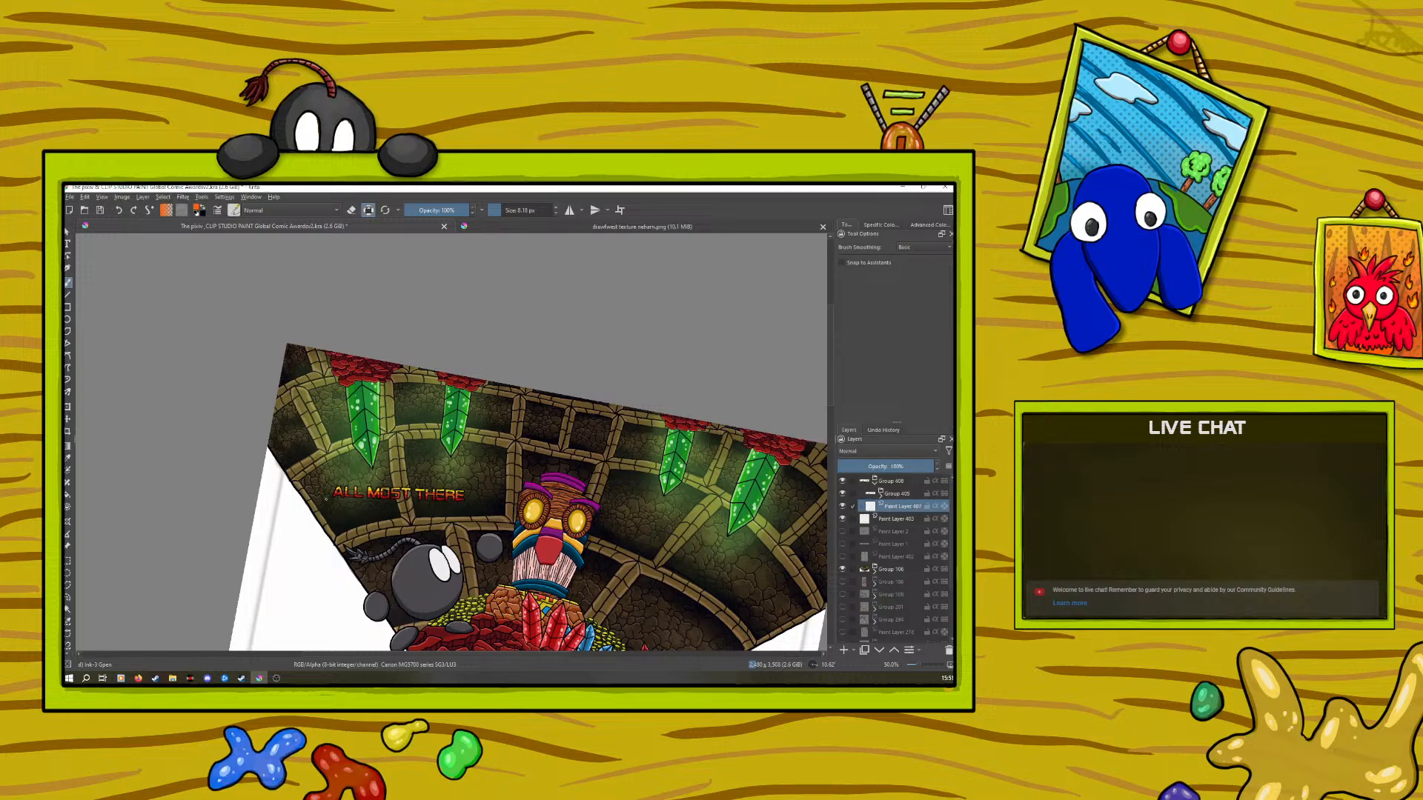
right_click(324, 500)
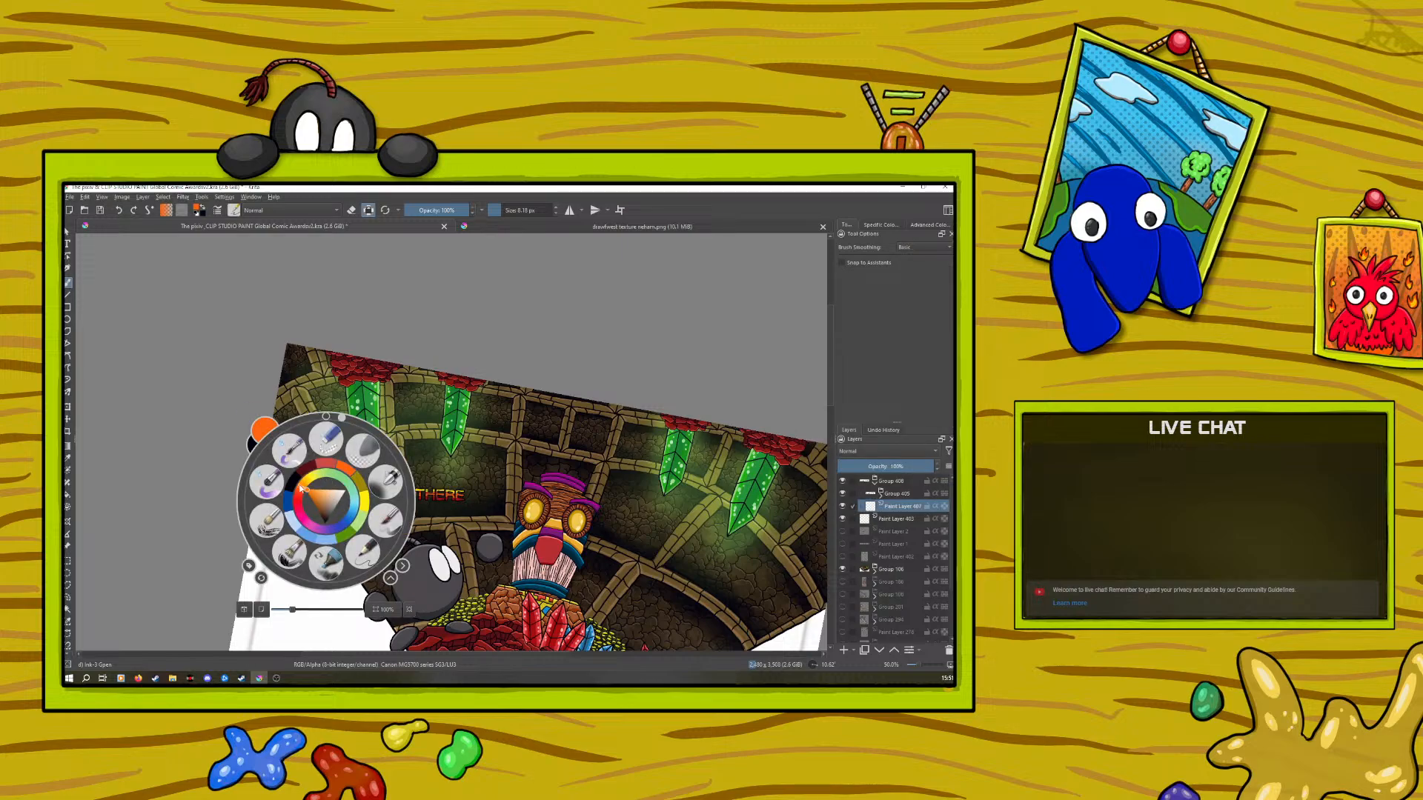
drag(325, 493, 320, 497)
click(300, 376)
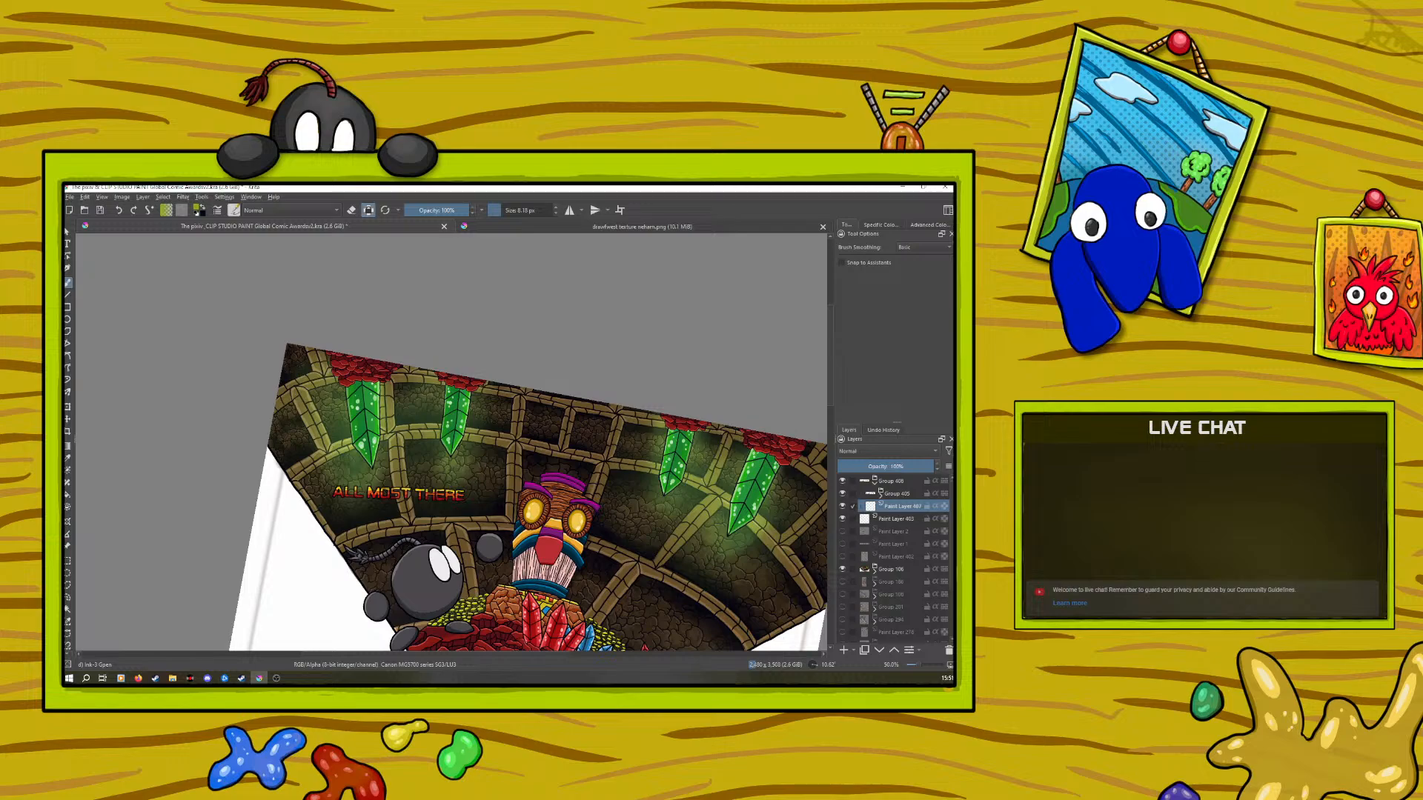
drag(495, 210, 505, 209)
click(367, 212)
mouse_move(466, 494)
mouse_down()
mouse_move(431, 506)
mouse_move(386, 497)
mouse_up()
right_click(430, 491)
click(421, 486)
right_click(421, 487)
drag(466, 495, 397, 499)
drag(378, 506, 335, 496)
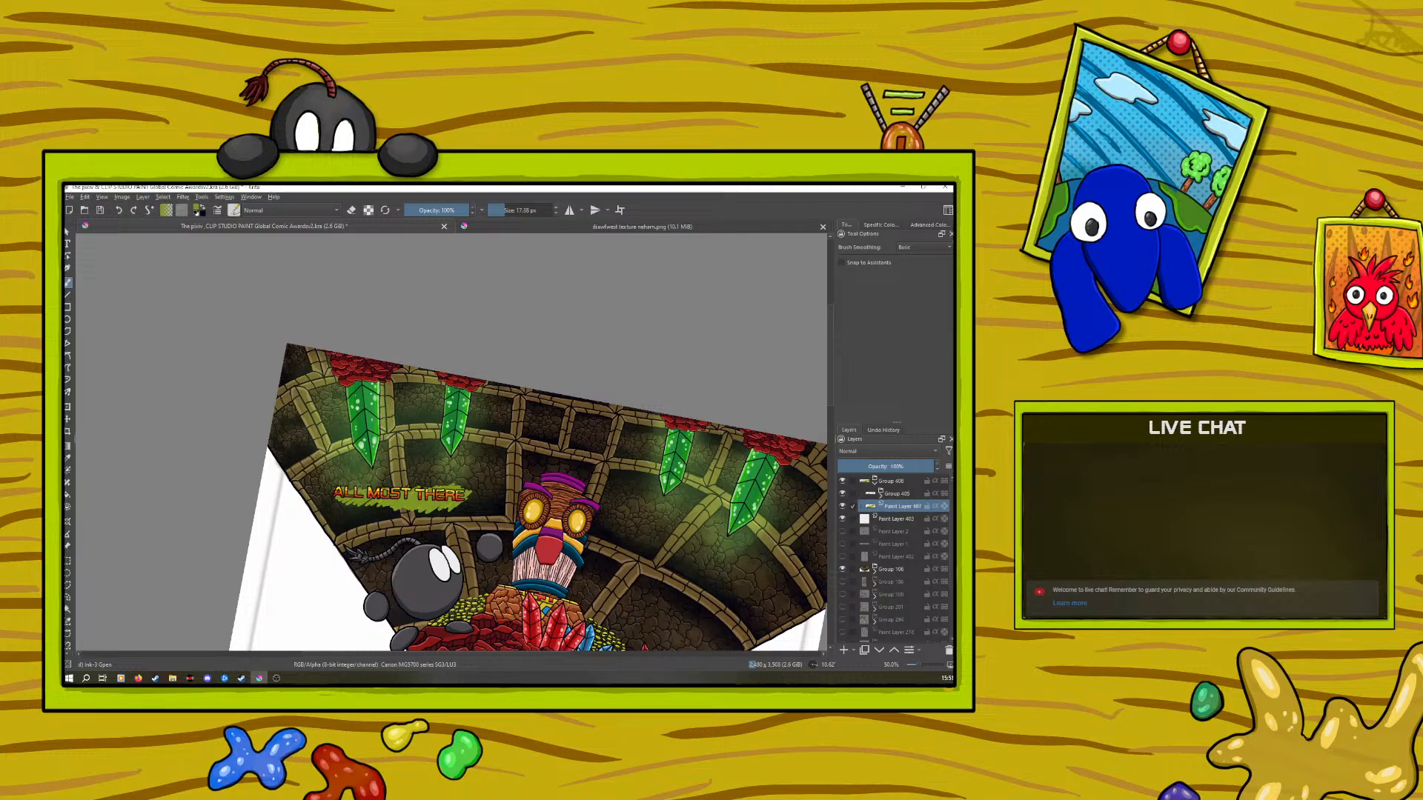
Fill out the olive-green backing into a solid band around the lettering with a brush of about 40 px
drag(497, 205, 519, 210)
mouse_move(433, 487)
mouse_down()
mouse_move(336, 500)
mouse_move(449, 511)
mouse_up()
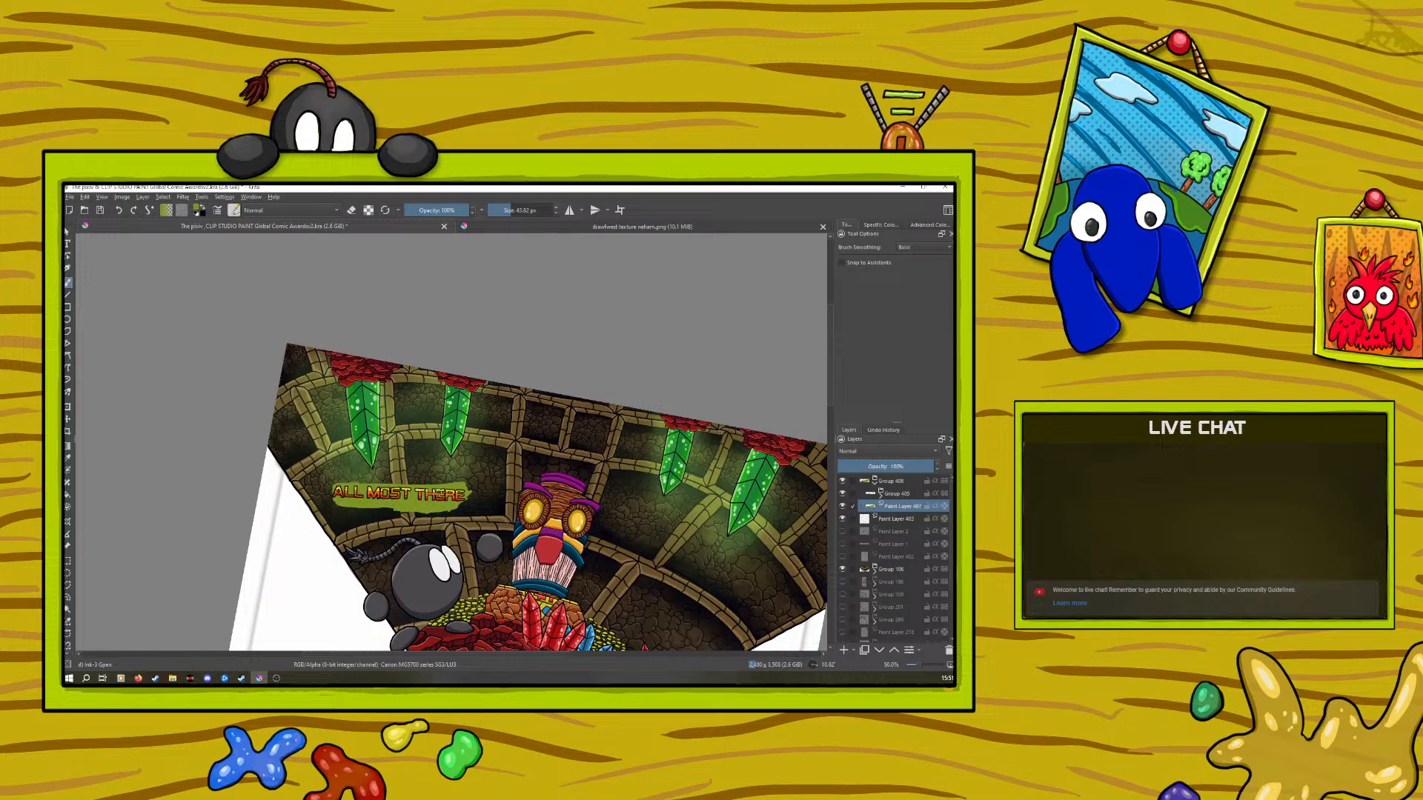
mouse_move(455, 508)
mouse_down()
mouse_move(469, 492)
mouse_move(467, 509)
mouse_up()
drag(471, 491, 472, 502)
mouse_move(354, 486)
mouse_down()
mouse_move(333, 503)
mouse_move(388, 512)
mouse_up()
Try adding a speech tail below the start of the lettering on the green backing
right_click(319, 494)
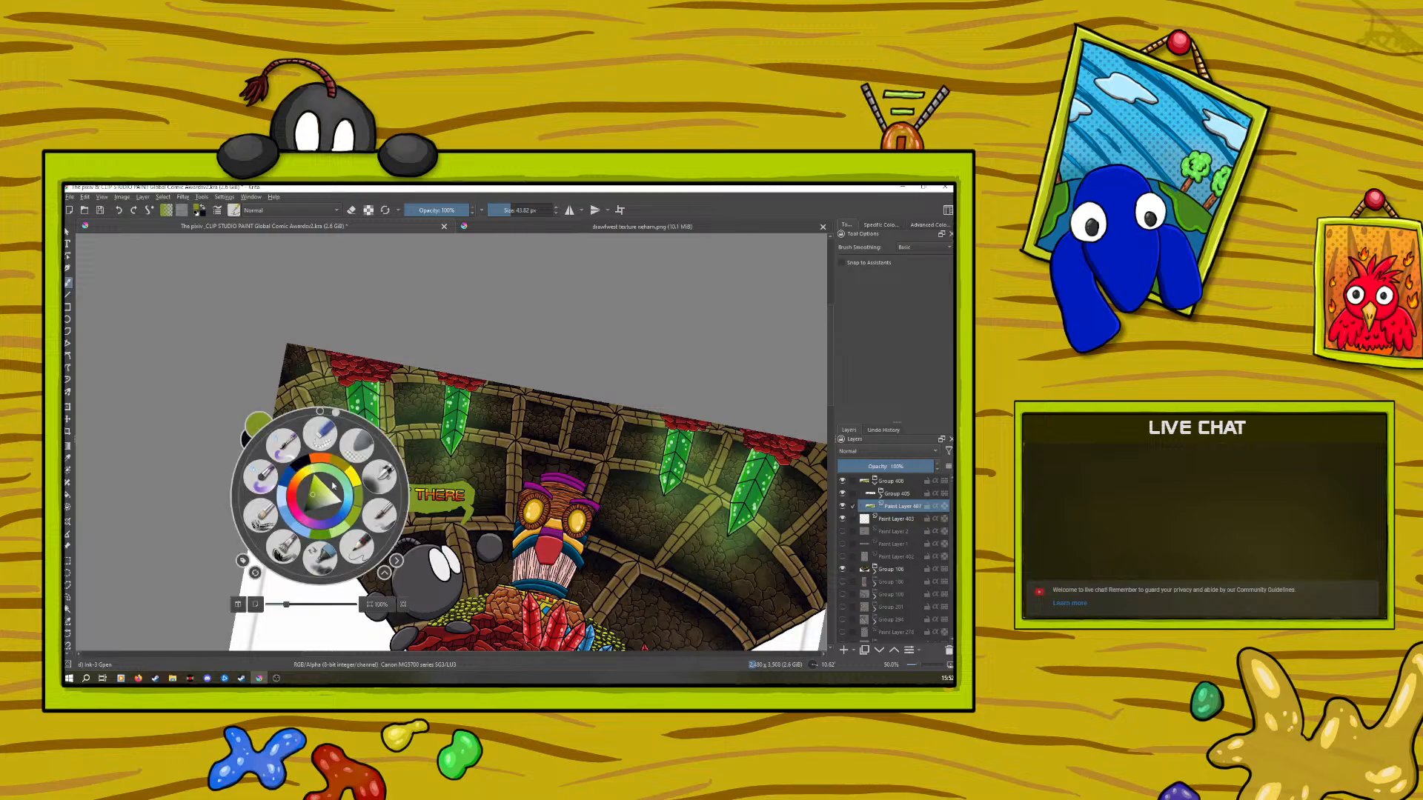
drag(323, 412, 340, 296)
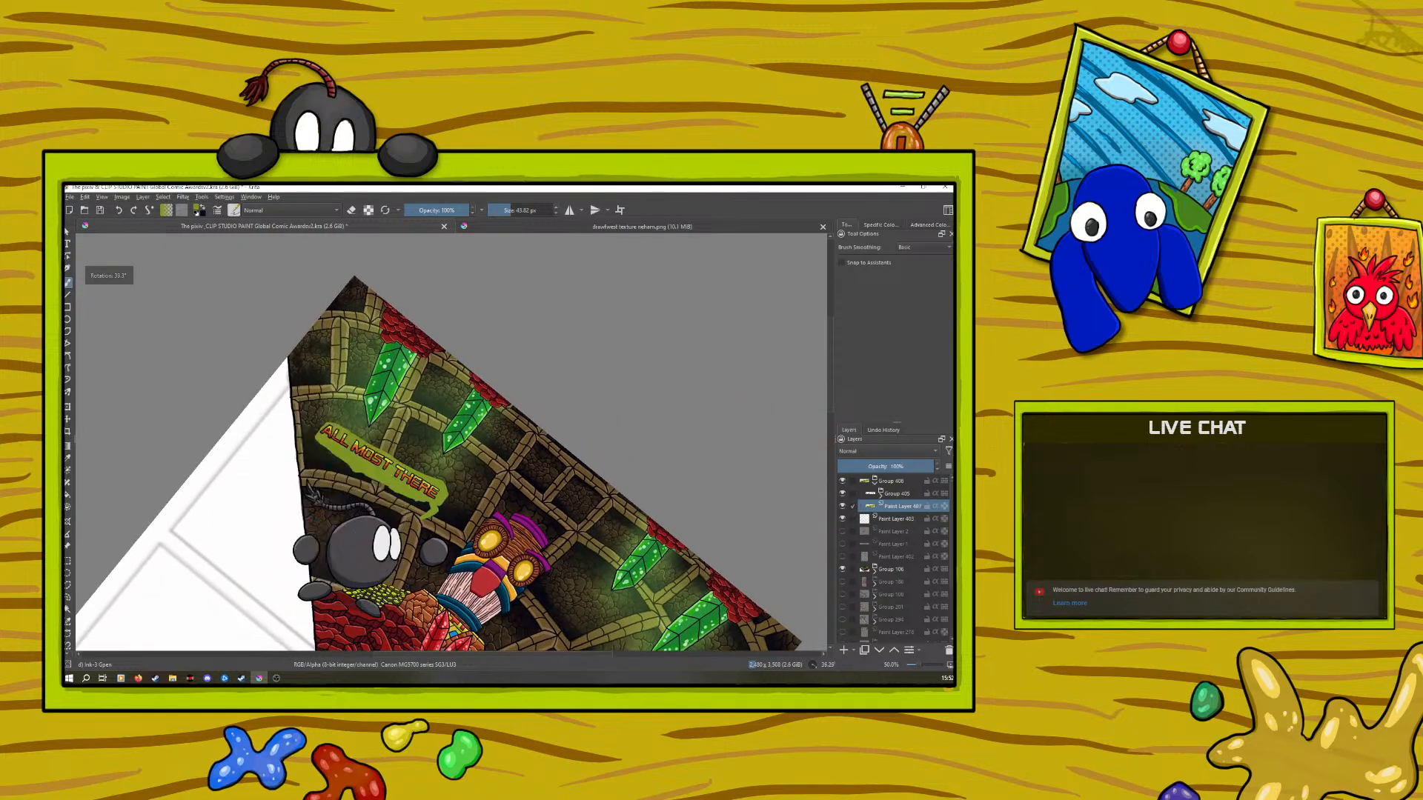
mouse_move(426, 472)
mouse_down()
mouse_move(344, 427)
mouse_move(341, 488)
mouse_move(337, 457)
mouse_up()
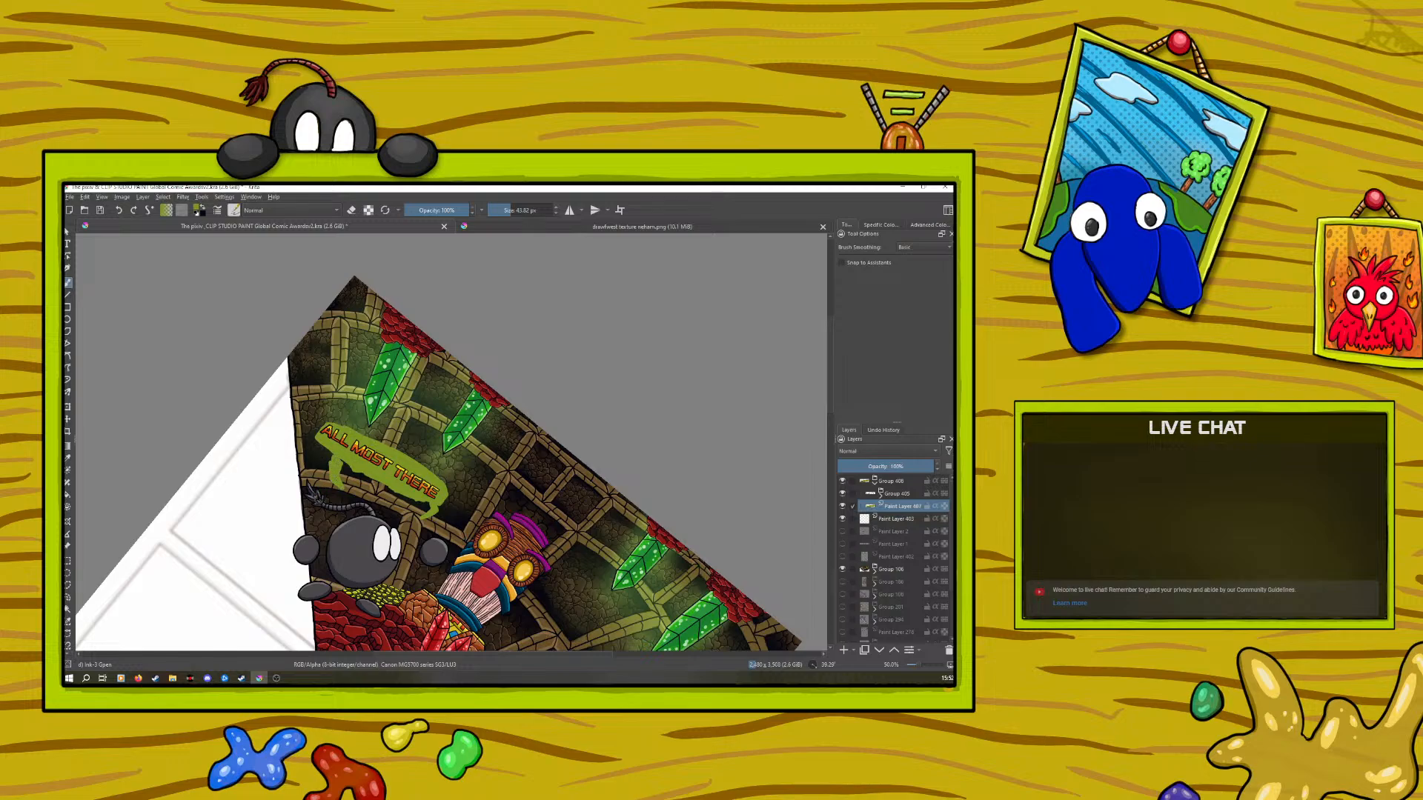
click(119, 212)
click(119, 211)
key(e)
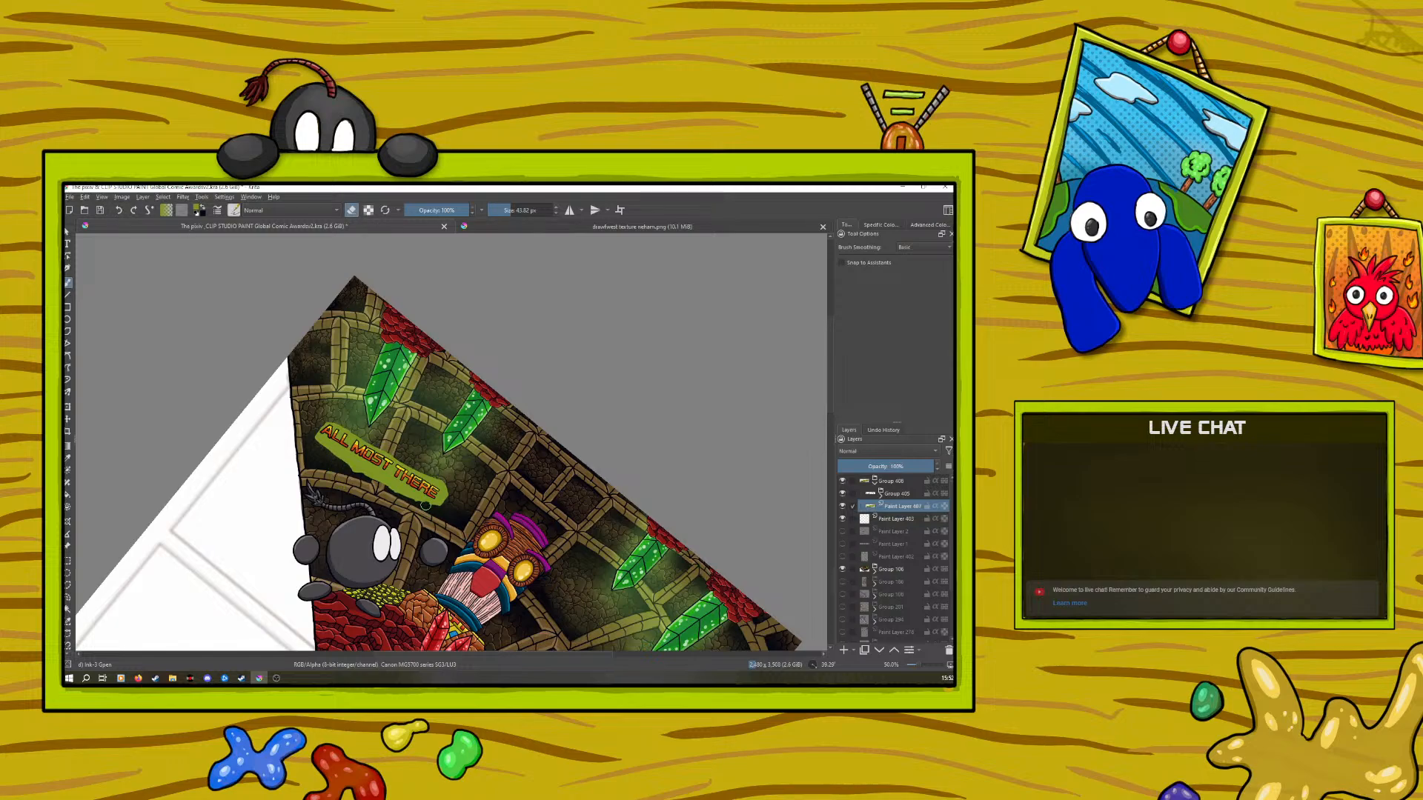
Move the whole lettering and backing group closer to the tiki mask, and return to the brush with erasing turned off
click(889, 481)
click(68, 419)
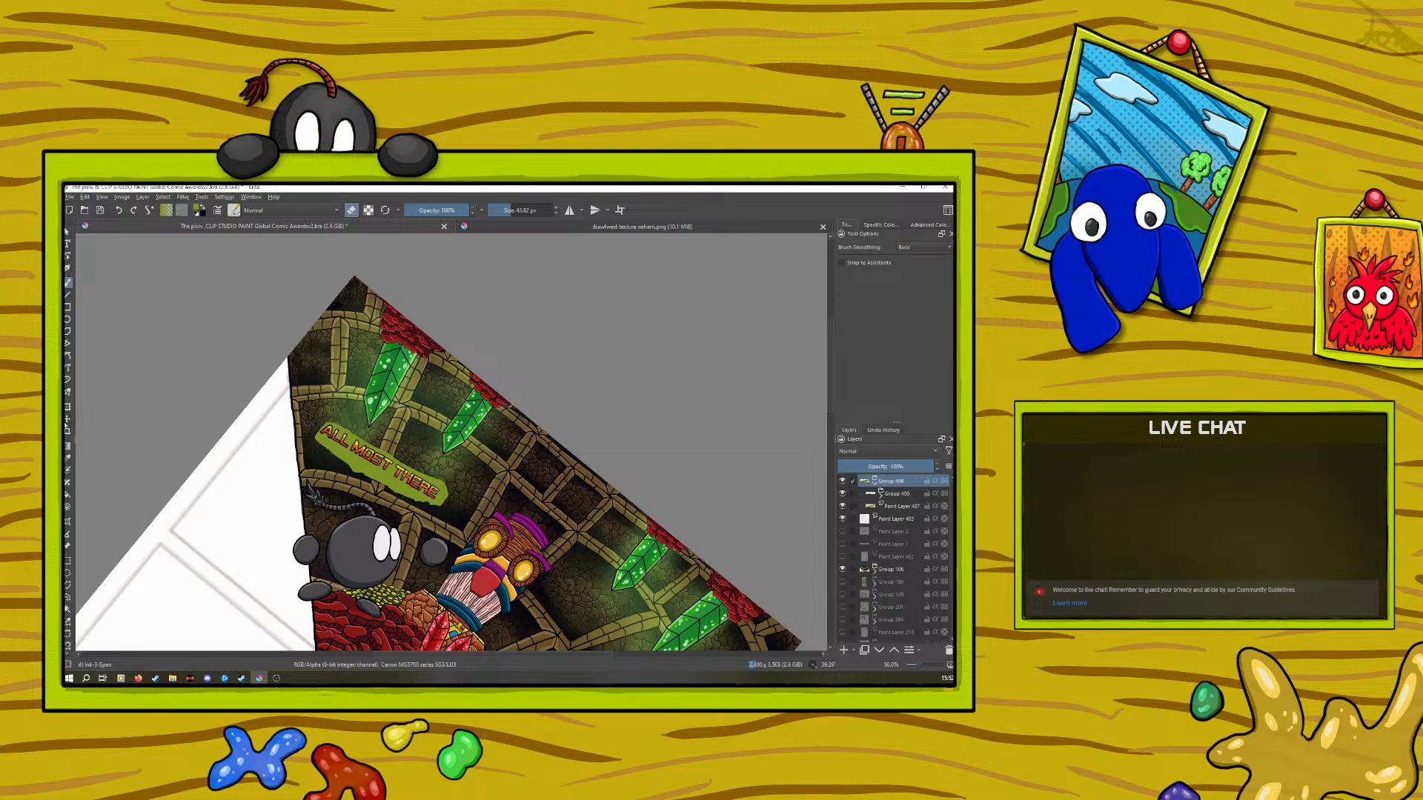
mouse_move(359, 449)
mouse_down()
mouse_move(407, 459)
mouse_move(386, 446)
mouse_move(373, 469)
mouse_move(456, 458)
mouse_move(383, 450)
mouse_up()
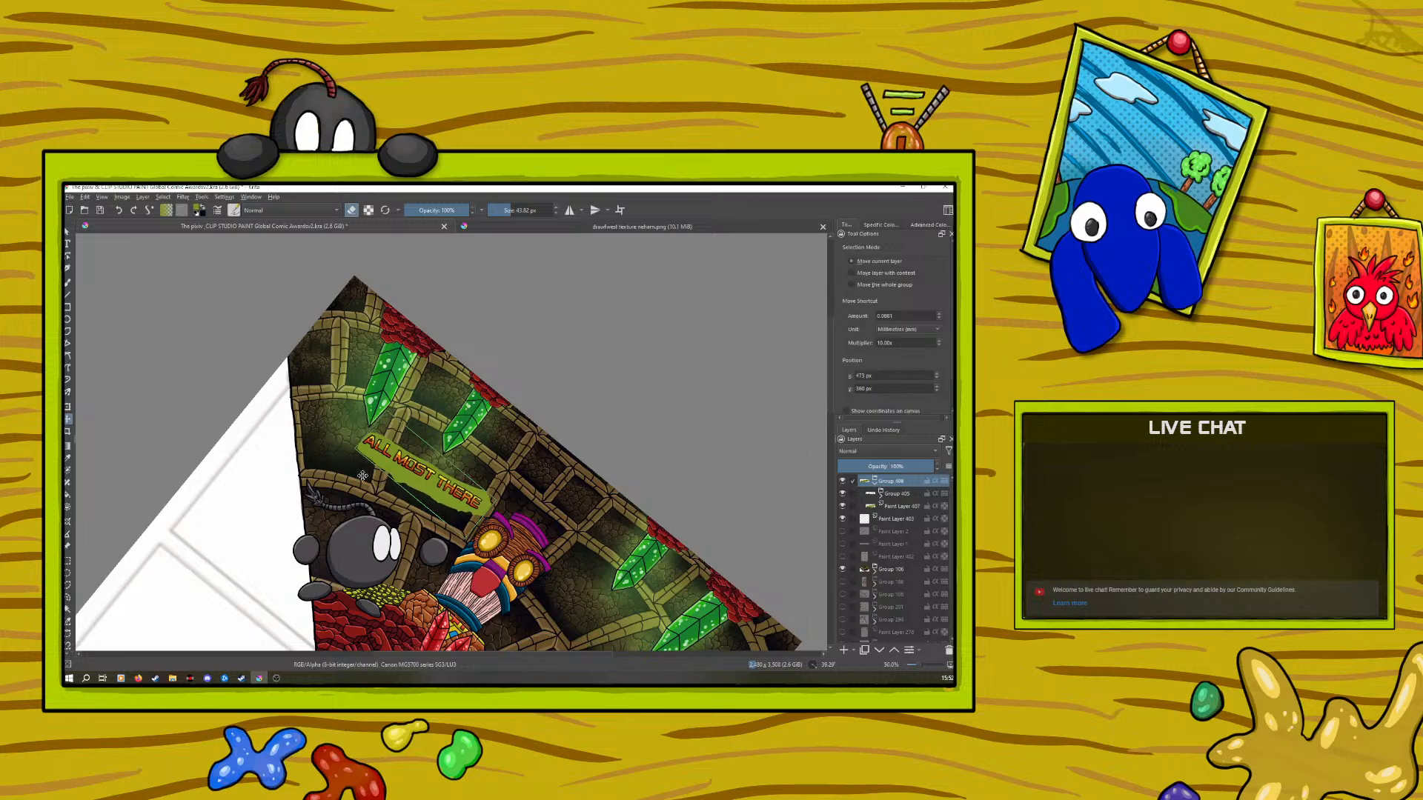
click(68, 282)
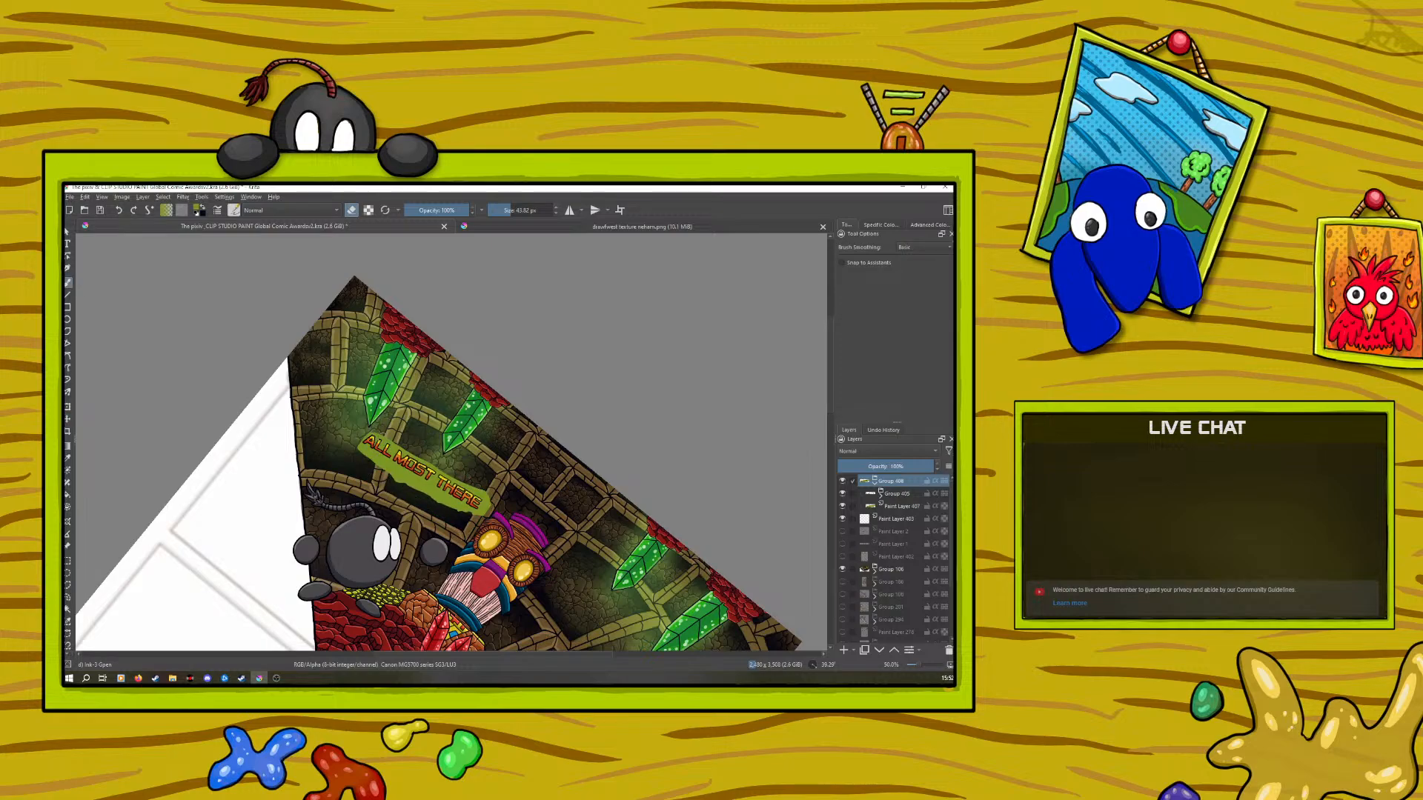
click(350, 209)
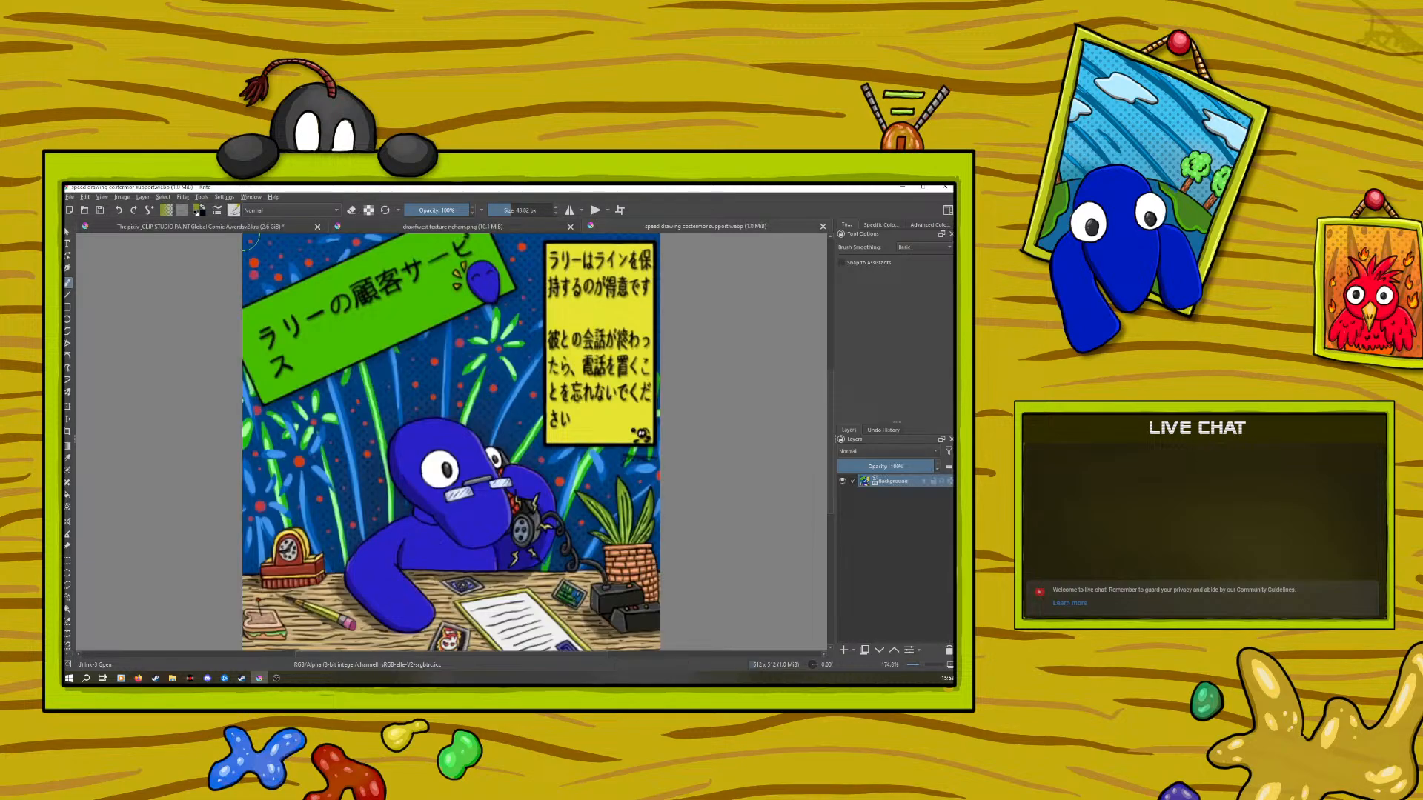
Sample the bright green from the customer support reference image and return to the comic page with the brush active
key(alt+Tab)
key(alt+Tab)
key(p)
click(68, 283)
click(214, 227)
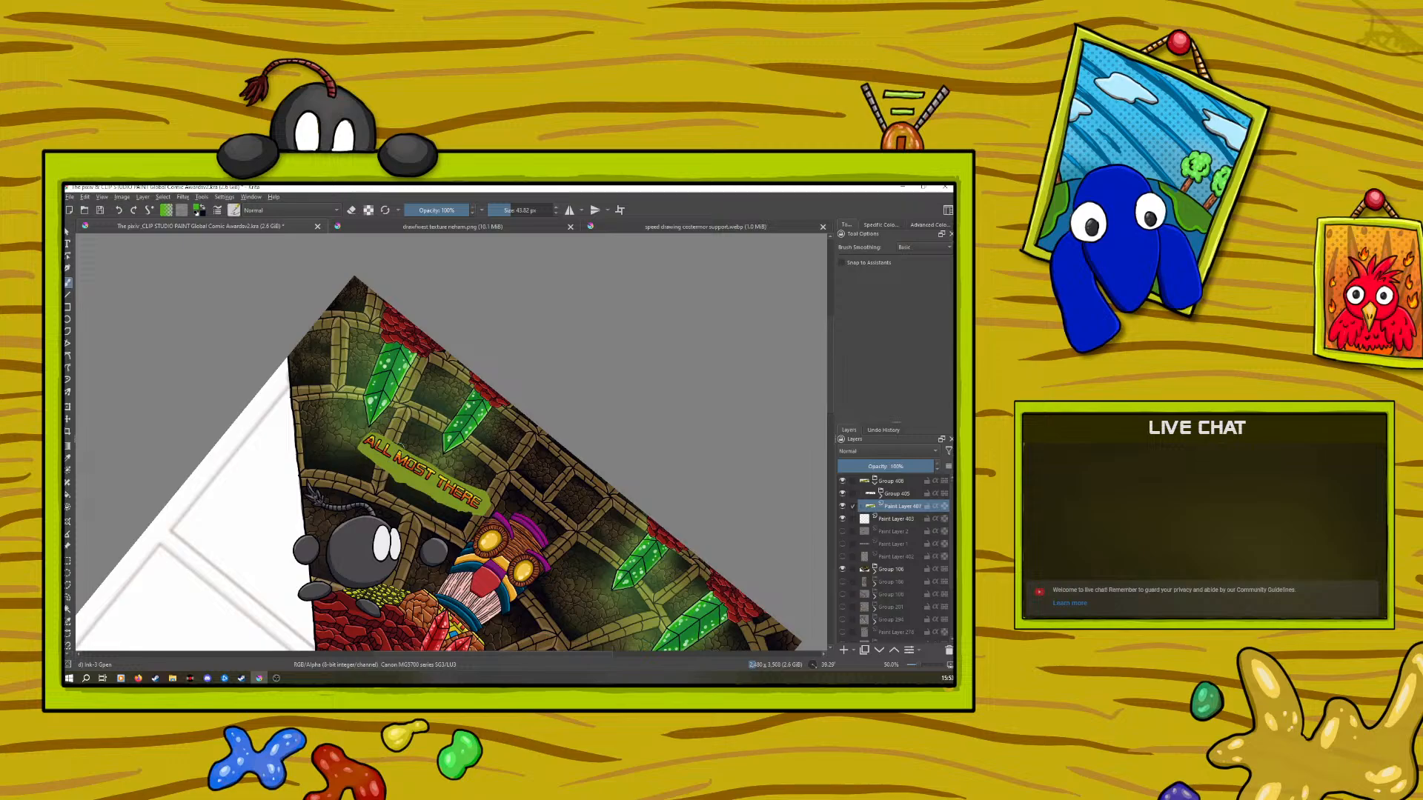
Lock the brush alpha and repaint the olive backing behind the lettering in bright green with a larger brush
right_click(401, 444)
drag(454, 376, 483, 430)
right_click(483, 430)
click(429, 503)
drag(430, 495, 407, 407)
click(429, 504)
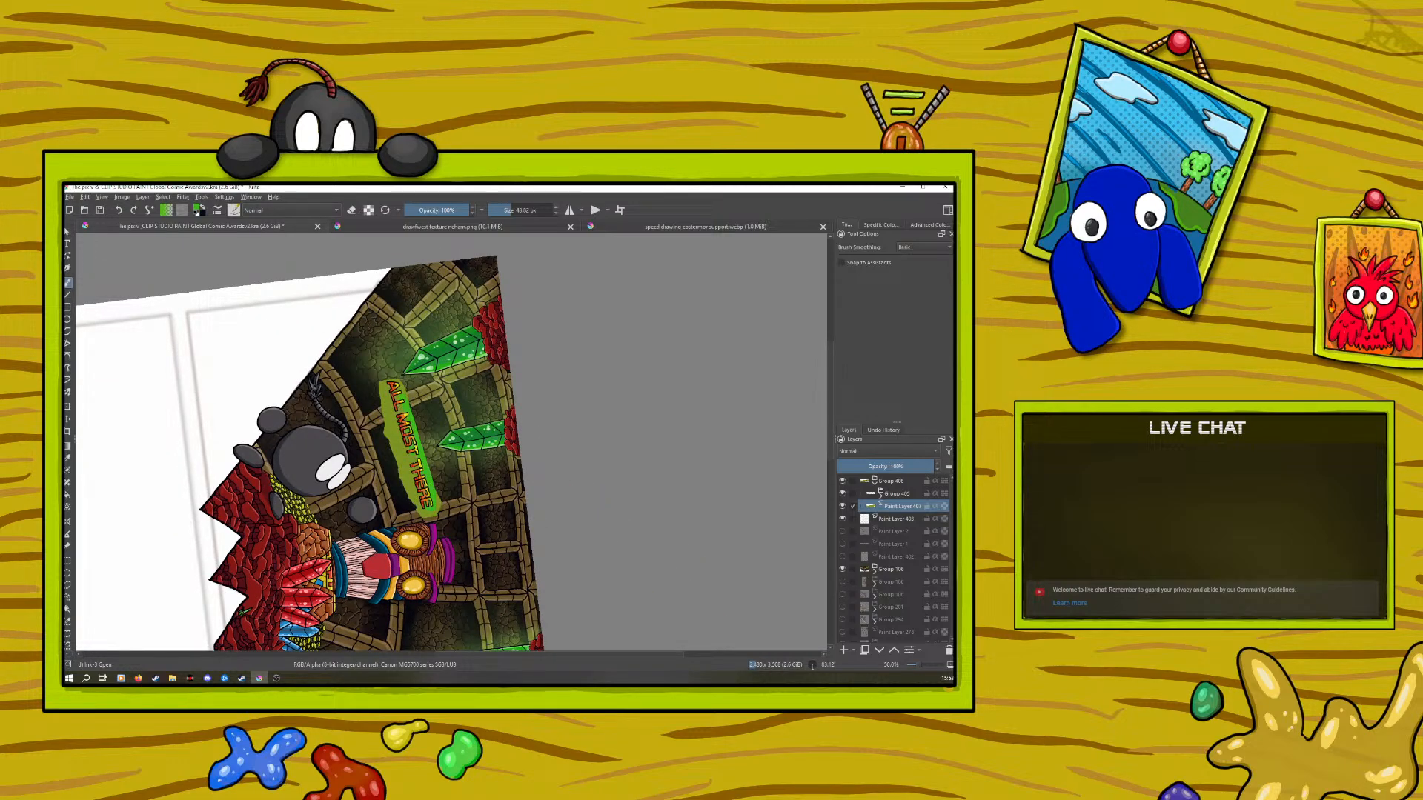
click(368, 210)
click(517, 211)
mouse_move(390, 392)
mouse_down()
mouse_move(384, 427)
mouse_move(425, 509)
mouse_up()
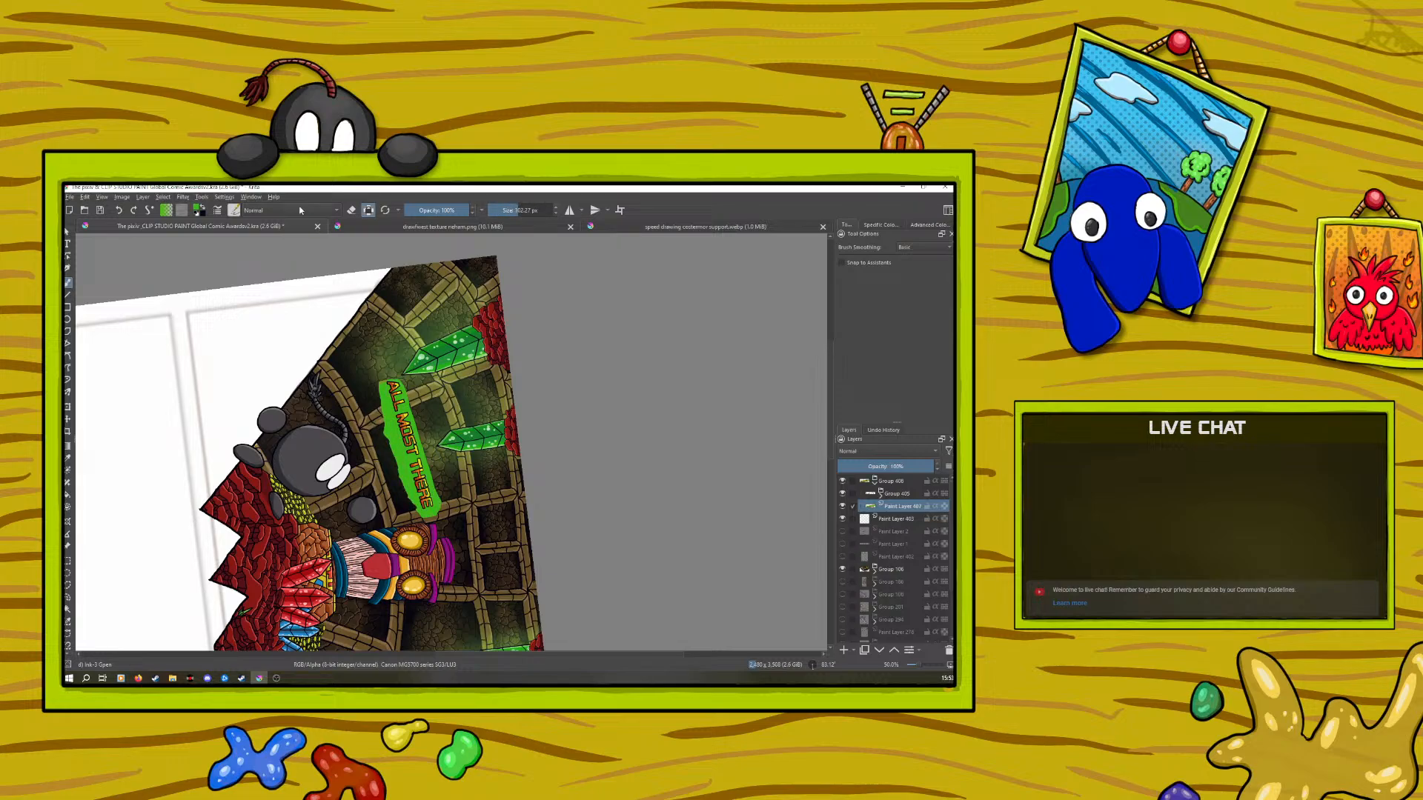
Unlock the alpha and extend the bright green backing so it surrounds the lettering with a fuller, smoother edge
click(368, 211)
mouse_move(390, 378)
mouse_down()
mouse_move(438, 503)
mouse_move(416, 504)
mouse_move(375, 382)
mouse_up()
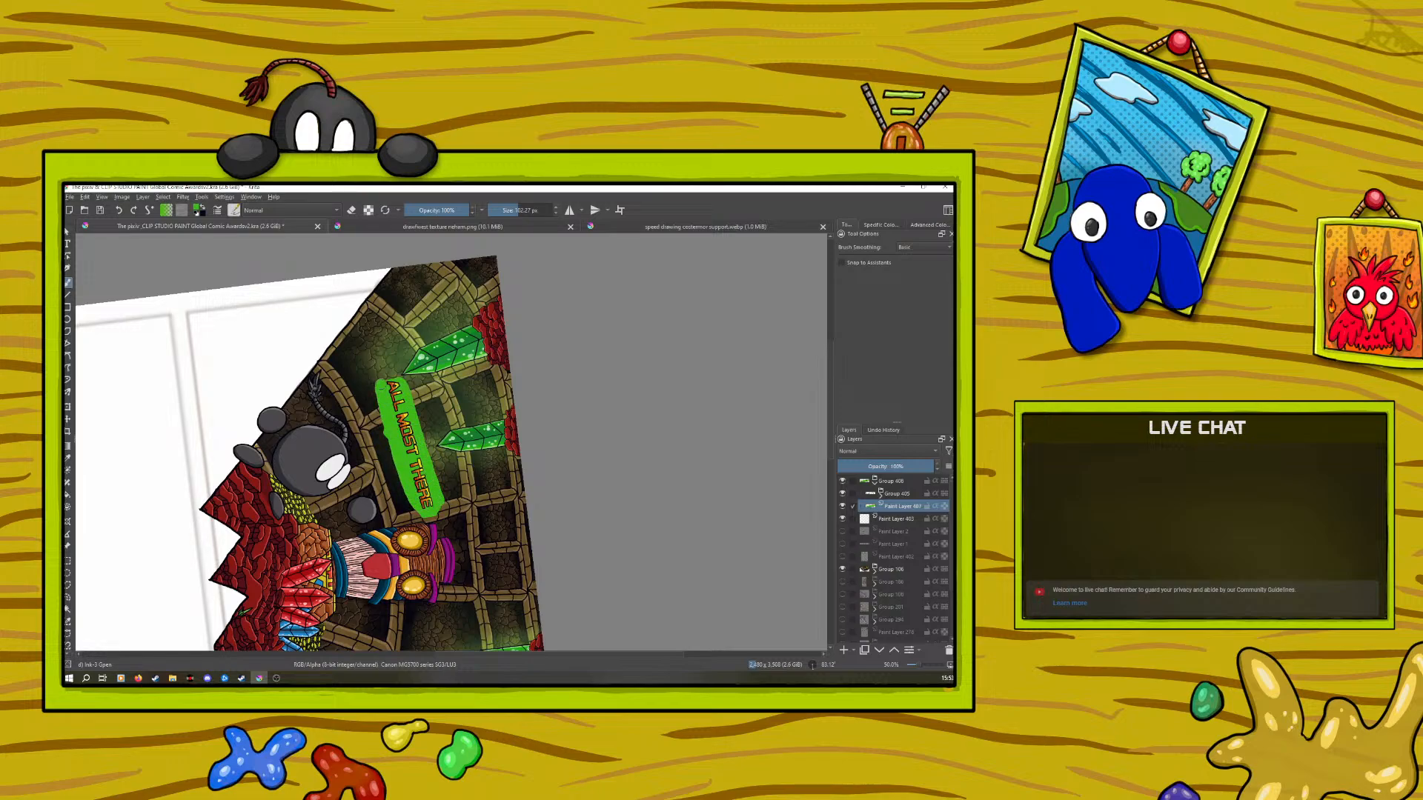
mouse_move(397, 478)
mouse_down()
mouse_move(384, 467)
mouse_move(396, 479)
mouse_up()
click(119, 211)
mouse_move(384, 453)
mouse_down()
mouse_move(380, 379)
mouse_move(397, 379)
mouse_up()
drag(419, 430, 429, 480)
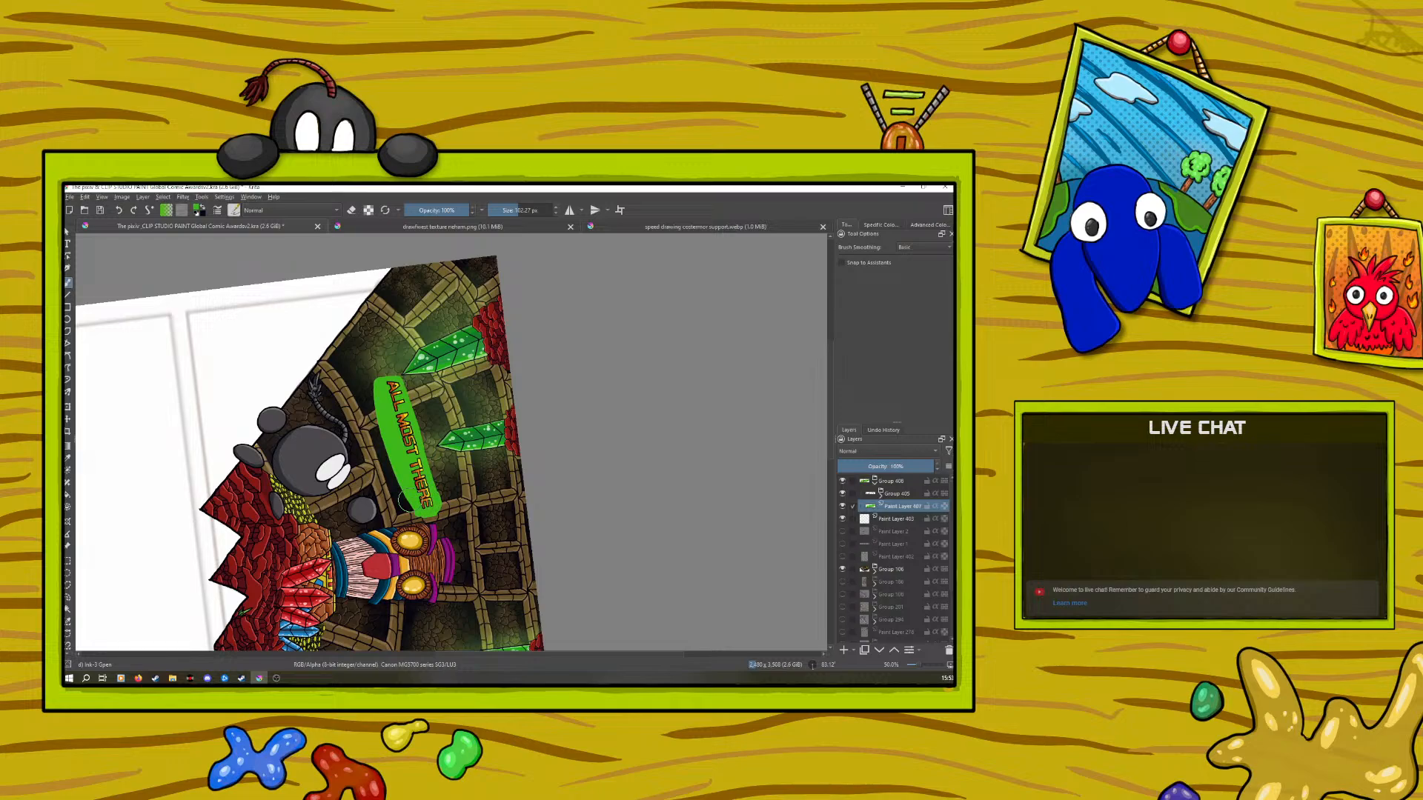
Add a paint layer above the green backing and draw a black speech-bubble outline with a pointed tail, using a brush of about 11 px
click(843, 650)
scroll(921, 660, up, 2)
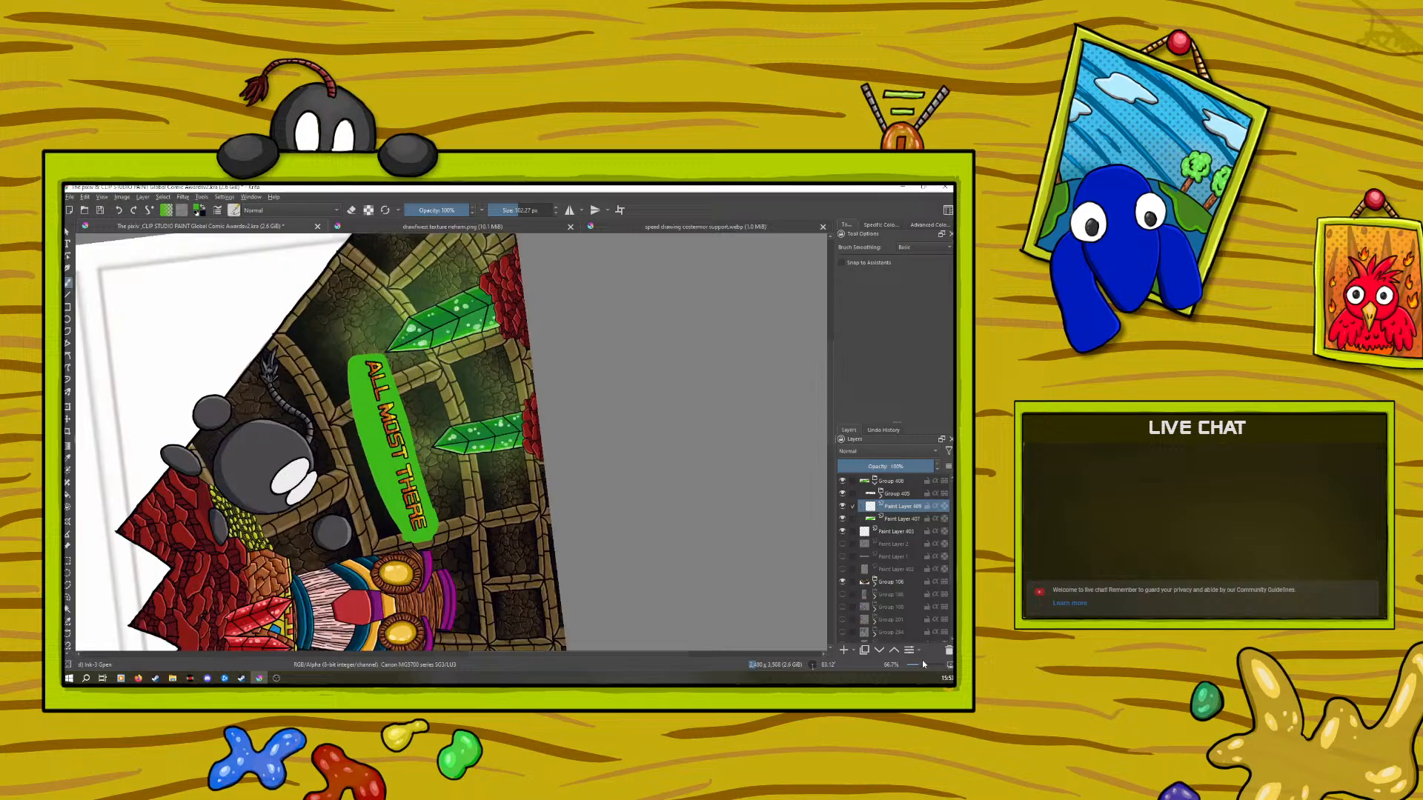
right_click(312, 408)
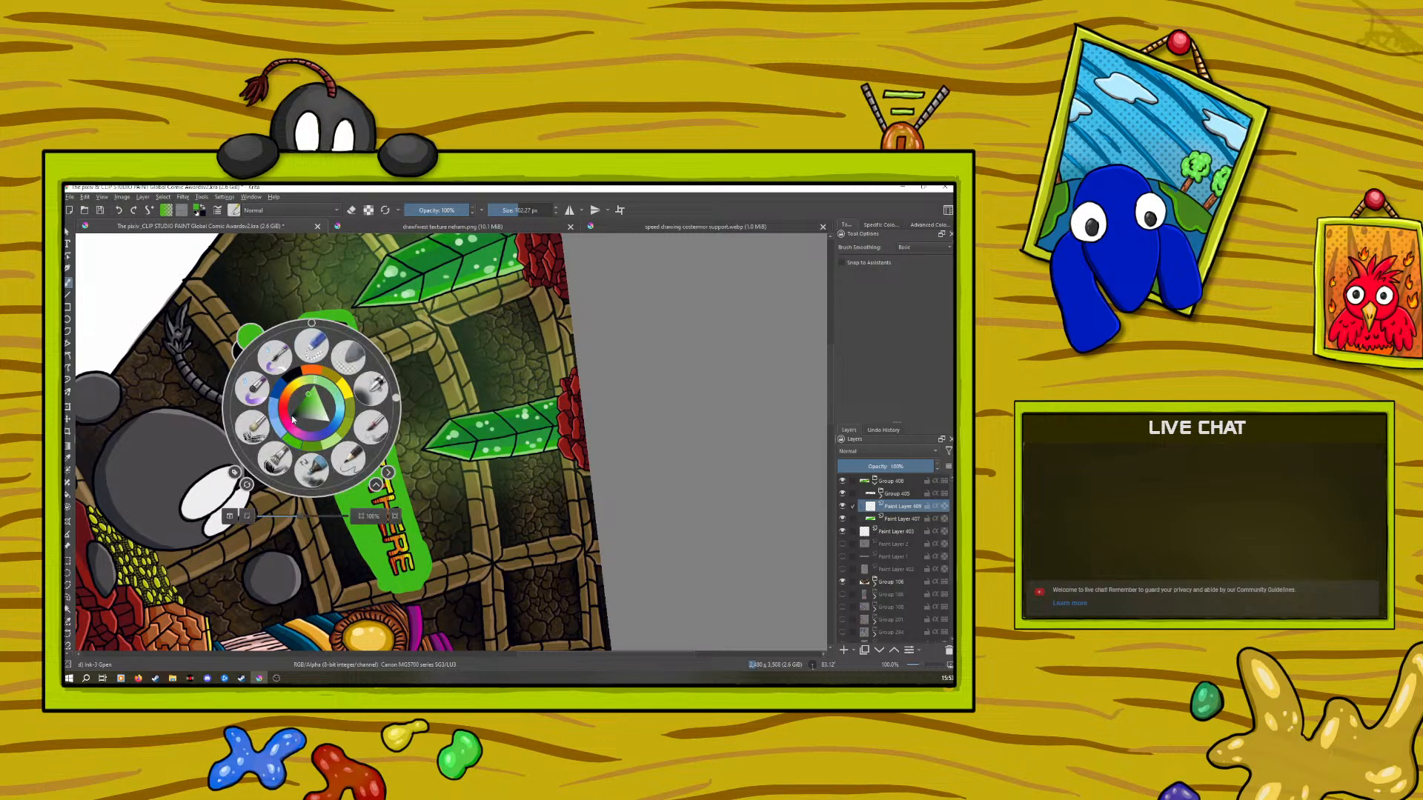
click(501, 210)
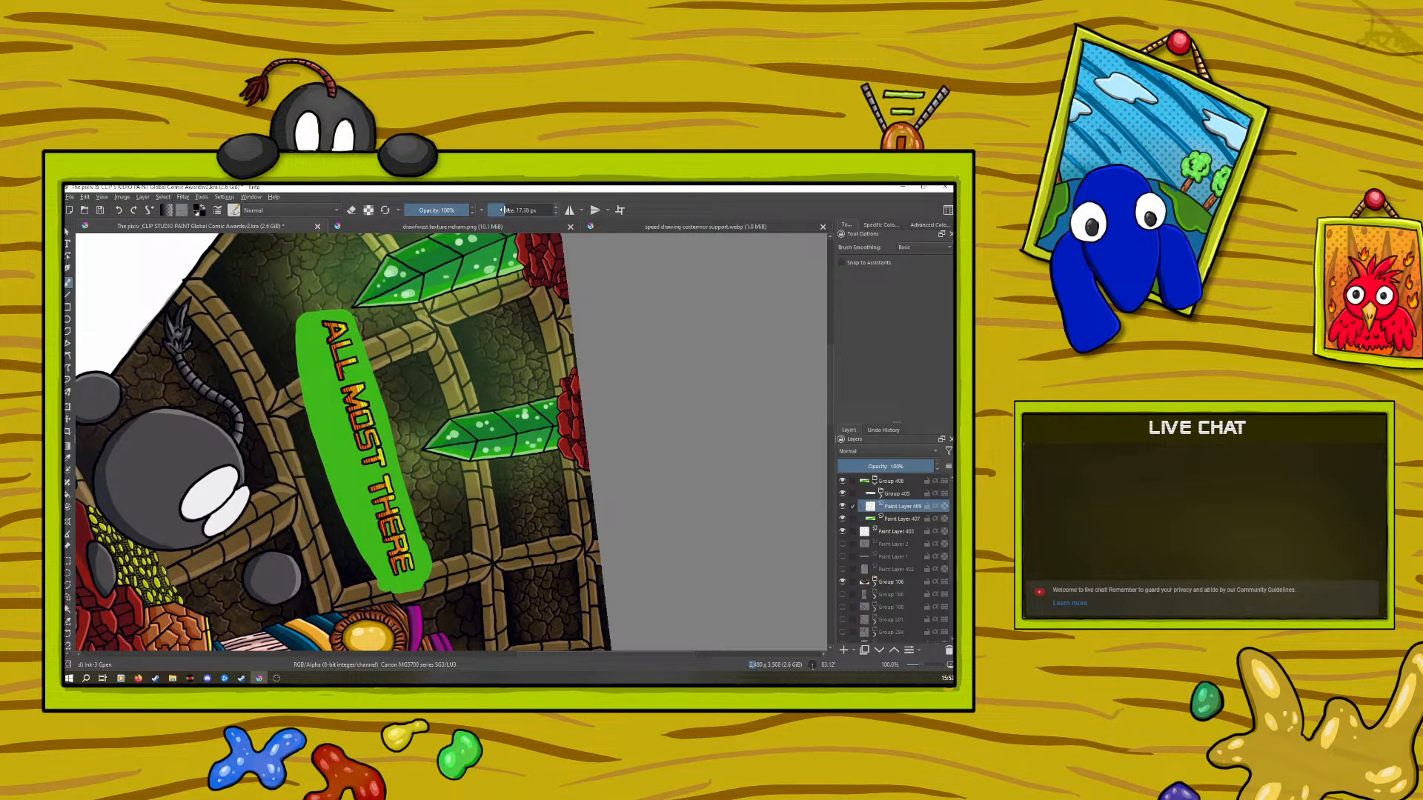
drag(503, 210, 499, 209)
mouse_move(349, 308)
mouse_down()
mouse_move(429, 561)
mouse_move(420, 574)
mouse_move(388, 586)
mouse_move(332, 483)
mouse_up()
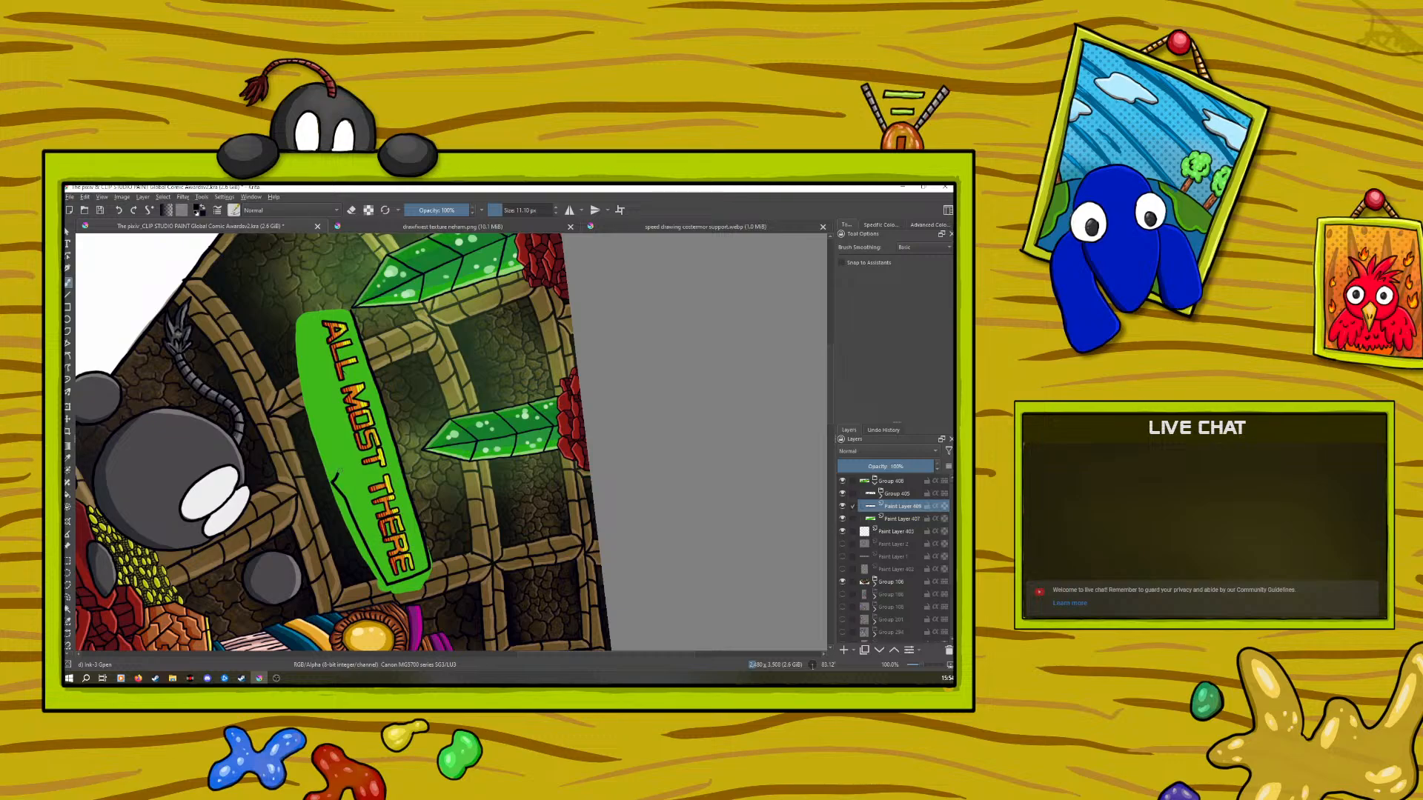
mouse_move(337, 469)
mouse_down()
mouse_move(300, 321)
mouse_move(348, 310)
mouse_up()
Erase the green on the backing layer that spills outside the bubble's black outline
click(893, 519)
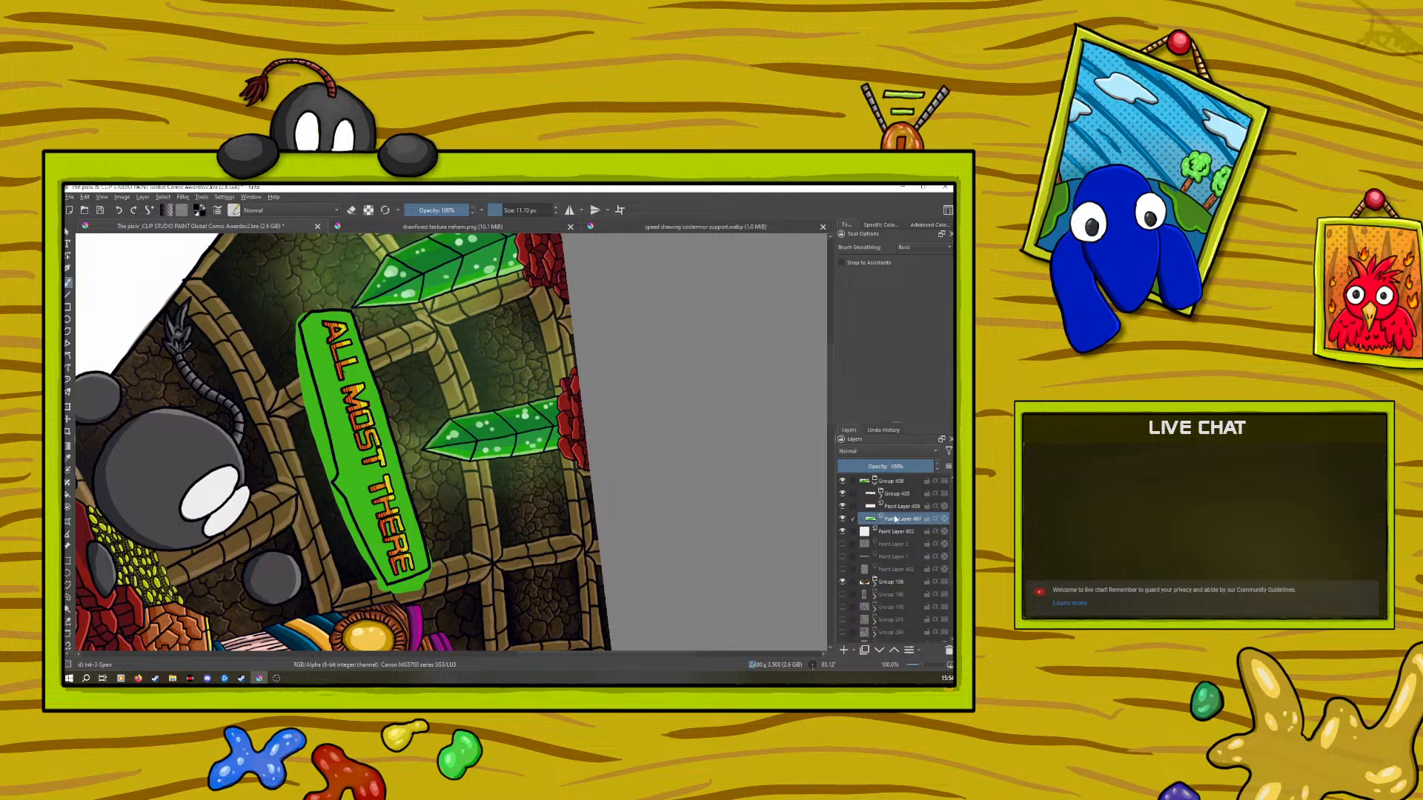
click(66, 461)
click(328, 361)
click(66, 281)
key(e)
mouse_move(294, 316)
mouse_down()
mouse_move(333, 478)
mouse_move(316, 426)
mouse_up()
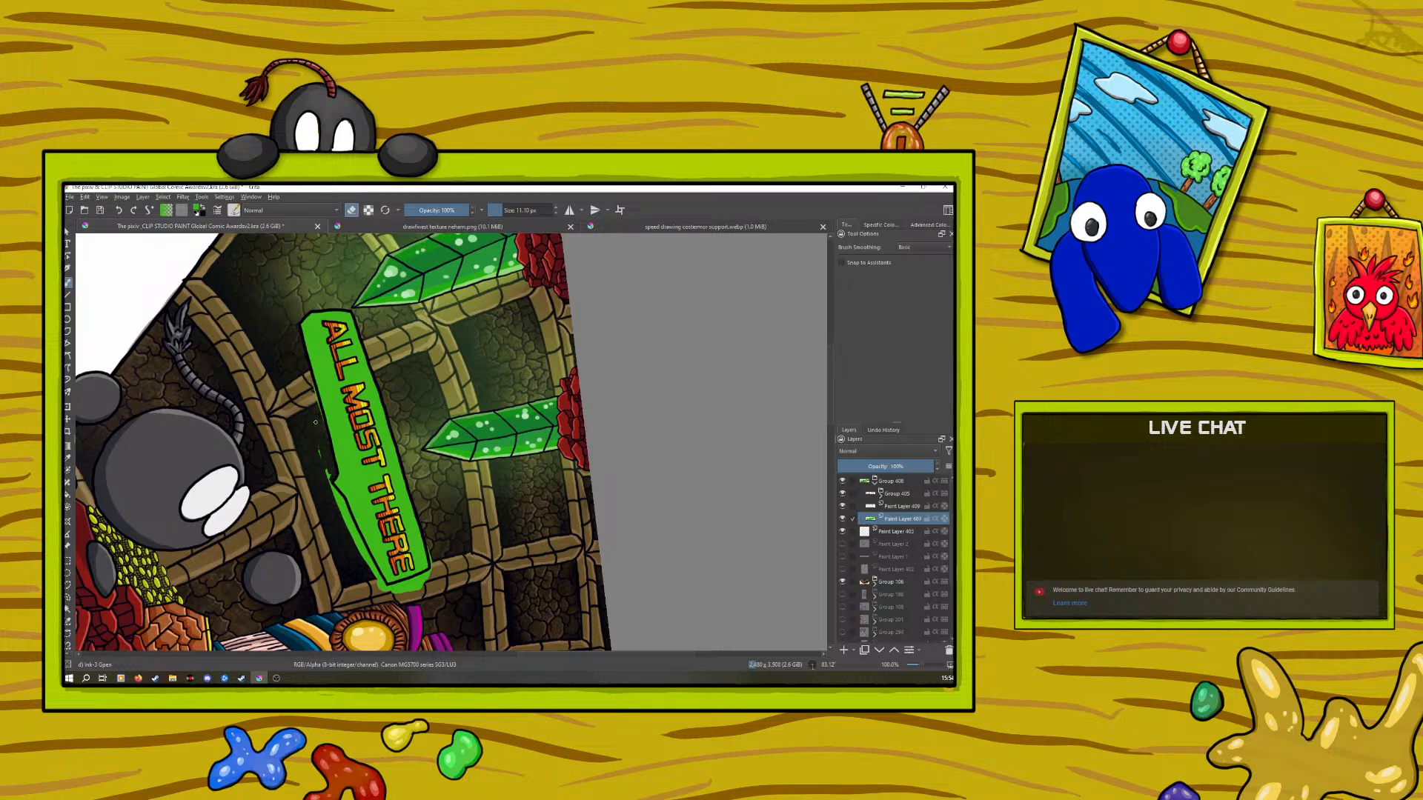
mouse_move(323, 478)
mouse_down()
mouse_move(304, 363)
mouse_move(375, 348)
mouse_move(246, 295)
mouse_up()
right_click(290, 364)
click(332, 232)
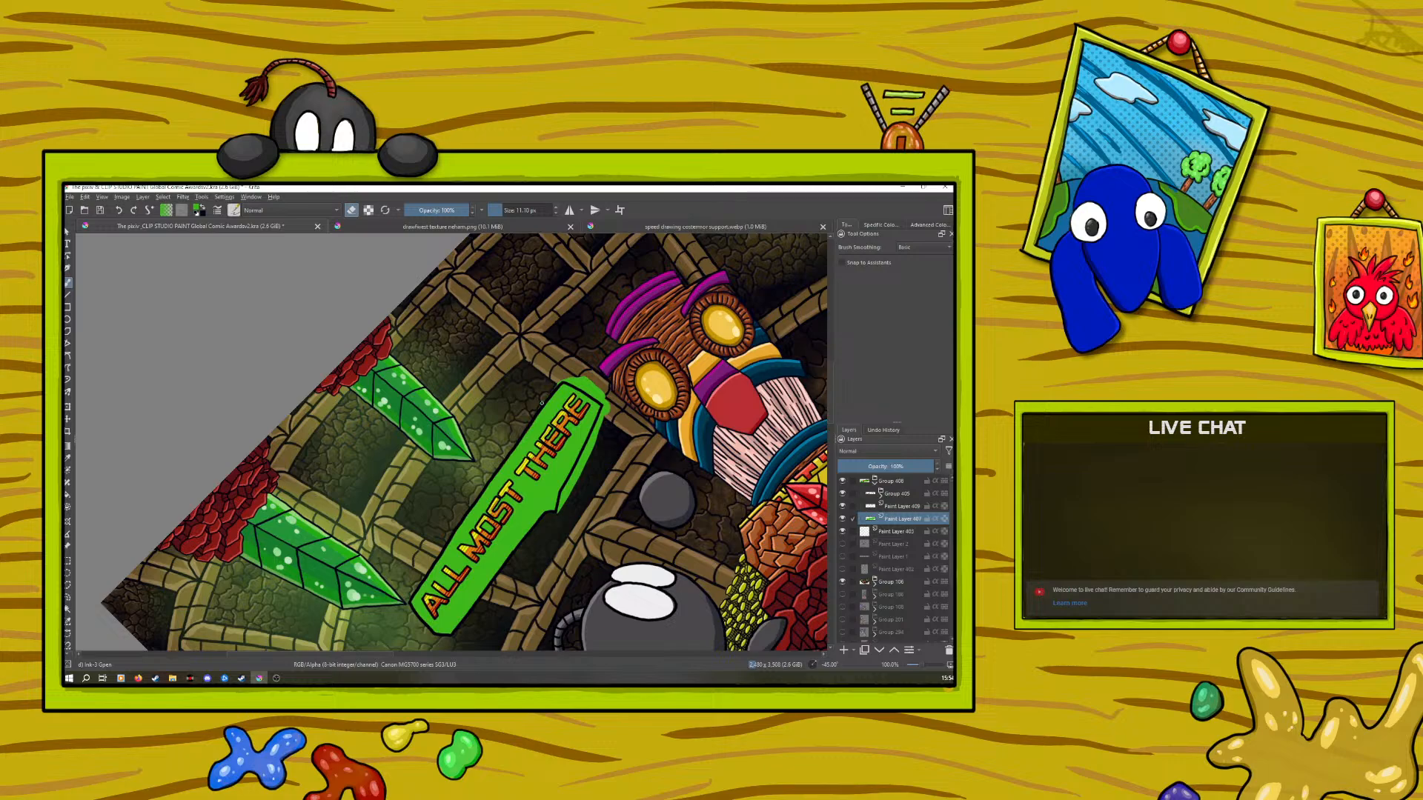
mouse_move(565, 380)
mouse_down()
mouse_move(604, 404)
mouse_move(569, 378)
mouse_move(595, 435)
mouse_move(606, 404)
mouse_move(562, 508)
mouse_move(592, 454)
mouse_up()
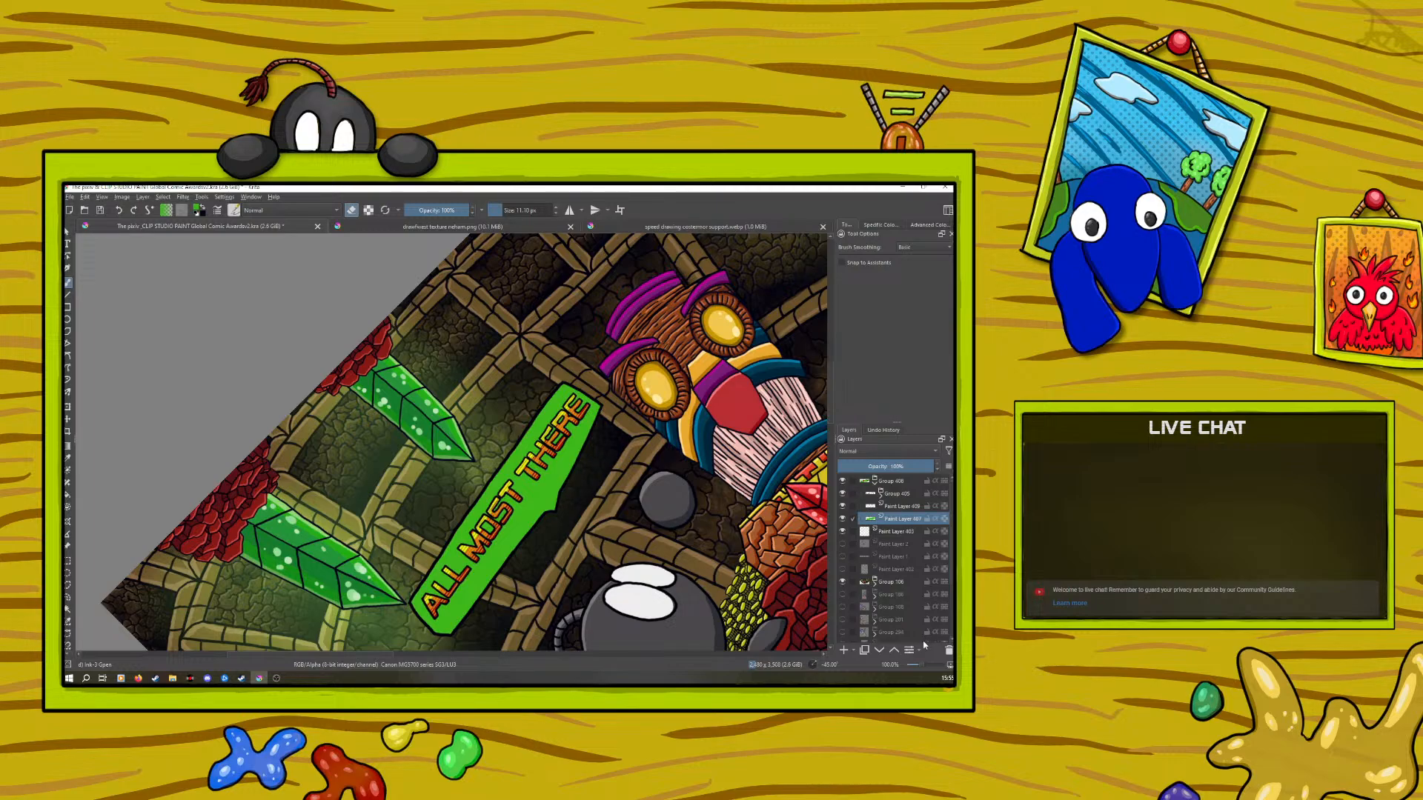
Apply a drop shadow layer style to the lettering group with a reduced distance and size
drag(920, 663, 922, 659)
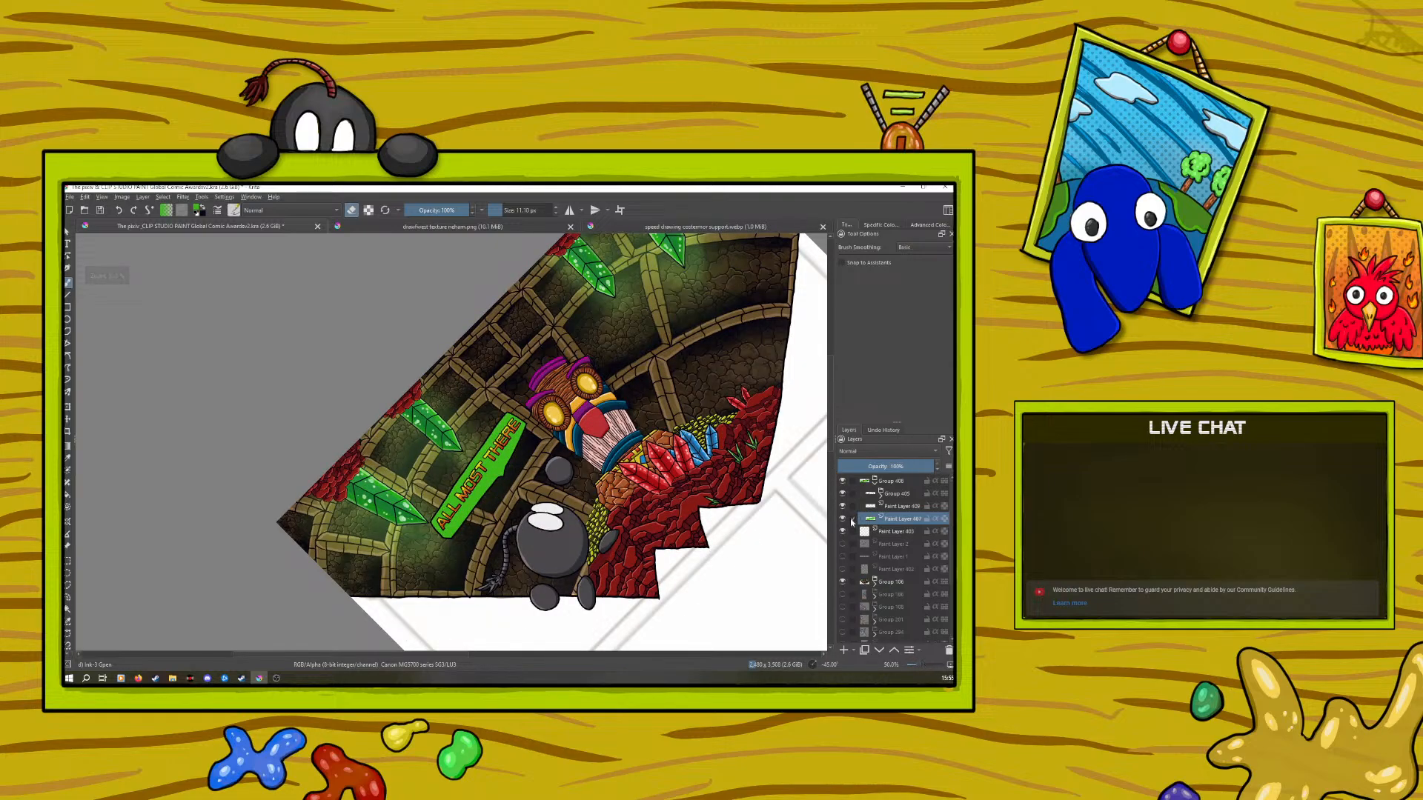
right_click(883, 491)
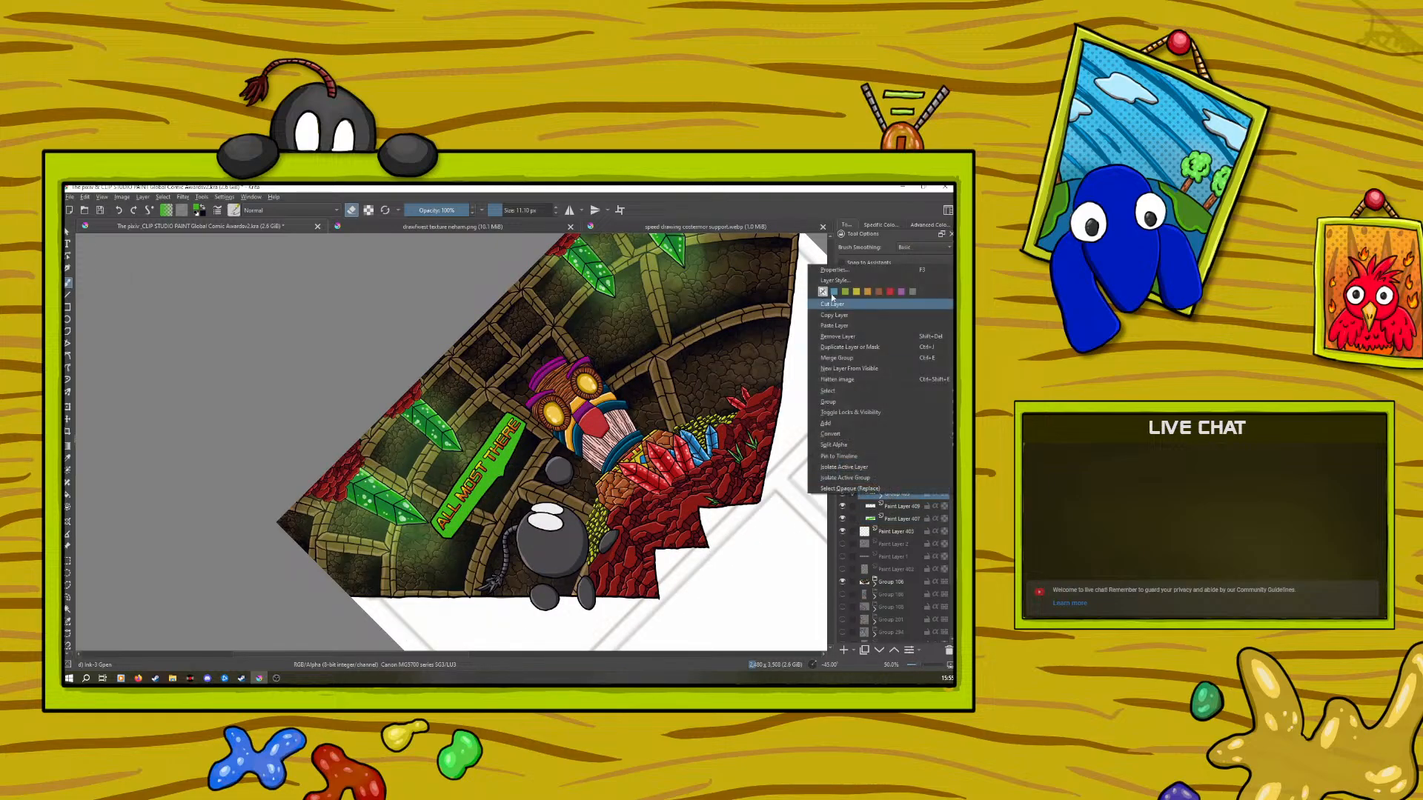
click(827, 282)
click(326, 299)
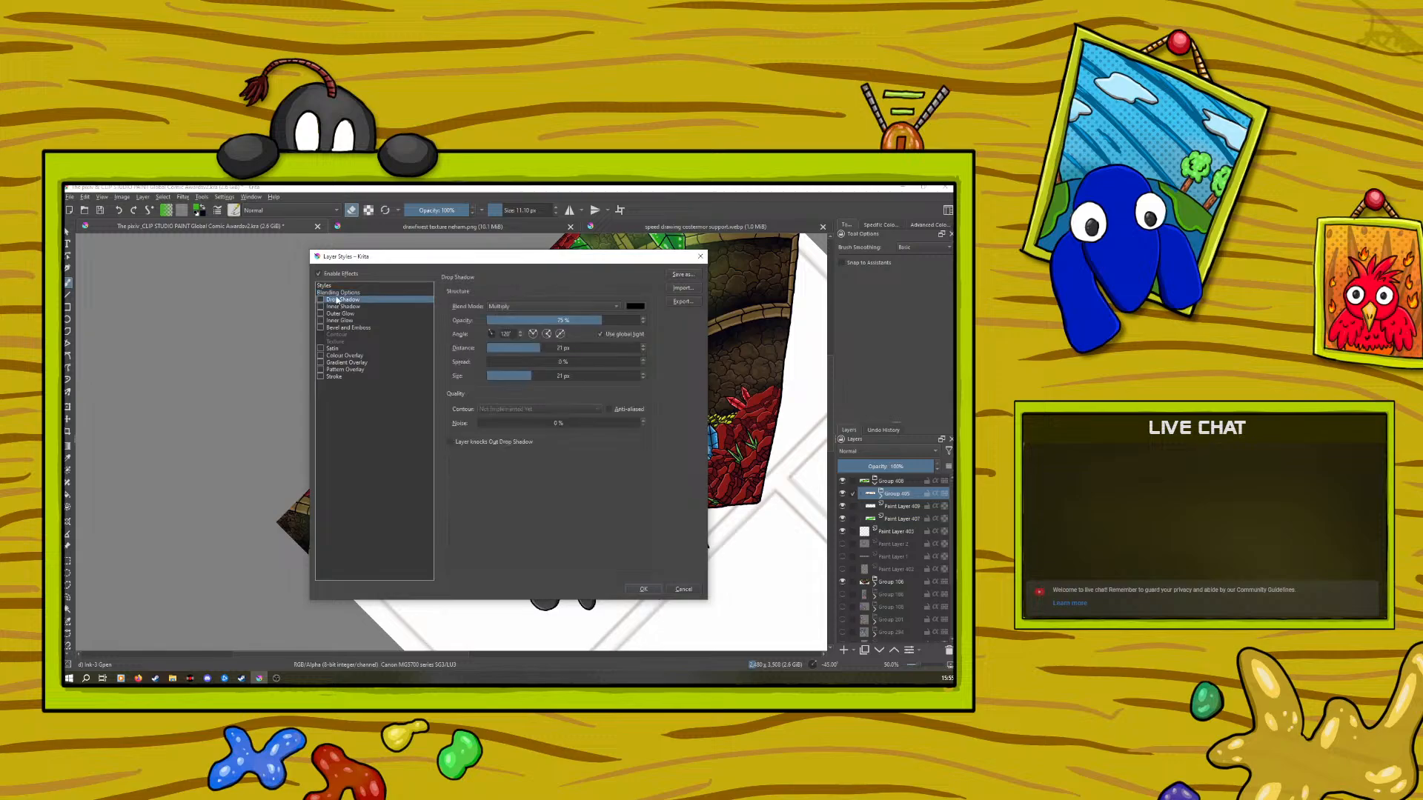
drag(532, 346, 505, 375)
drag(431, 258, 187, 300)
click(235, 427)
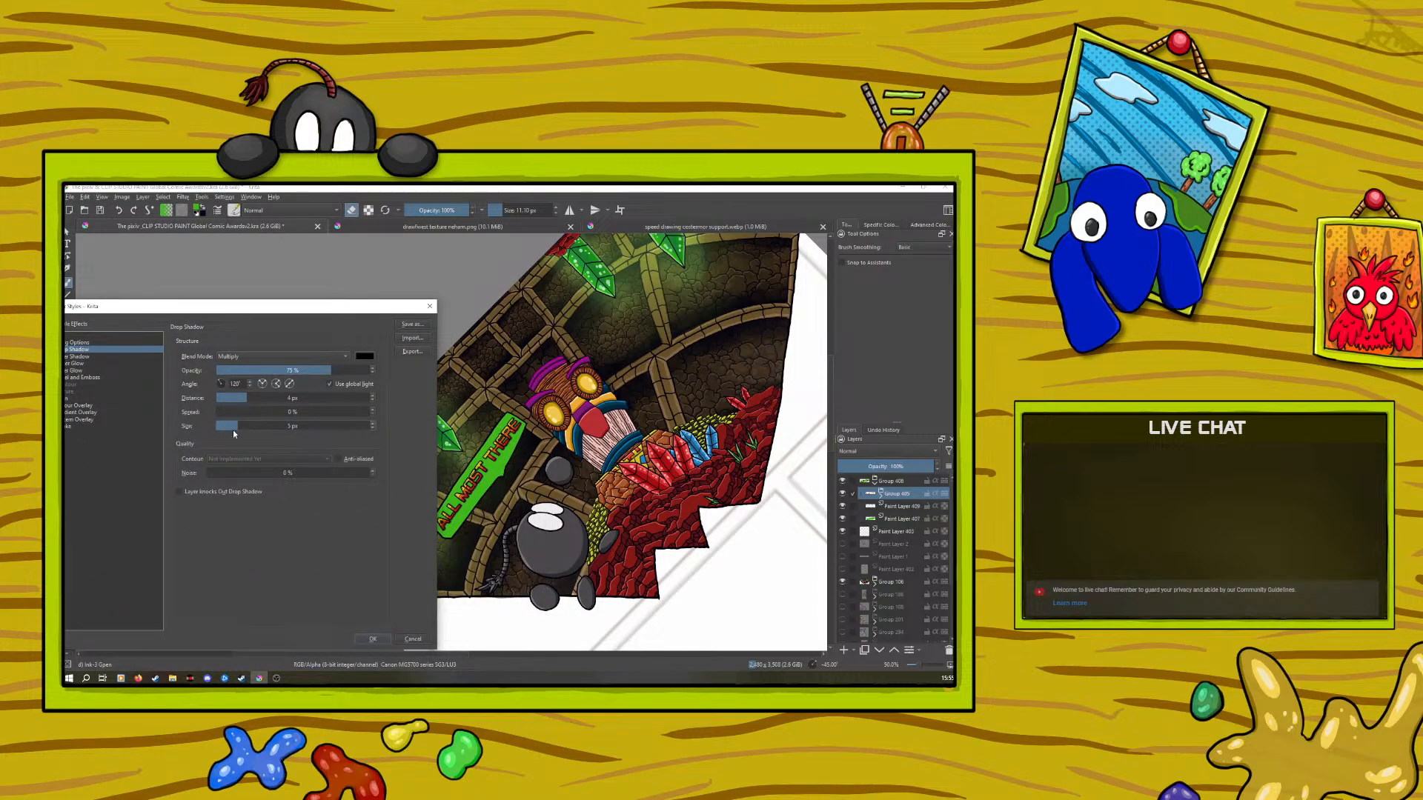
drag(242, 426, 254, 397)
drag(249, 398, 236, 399)
click(373, 639)
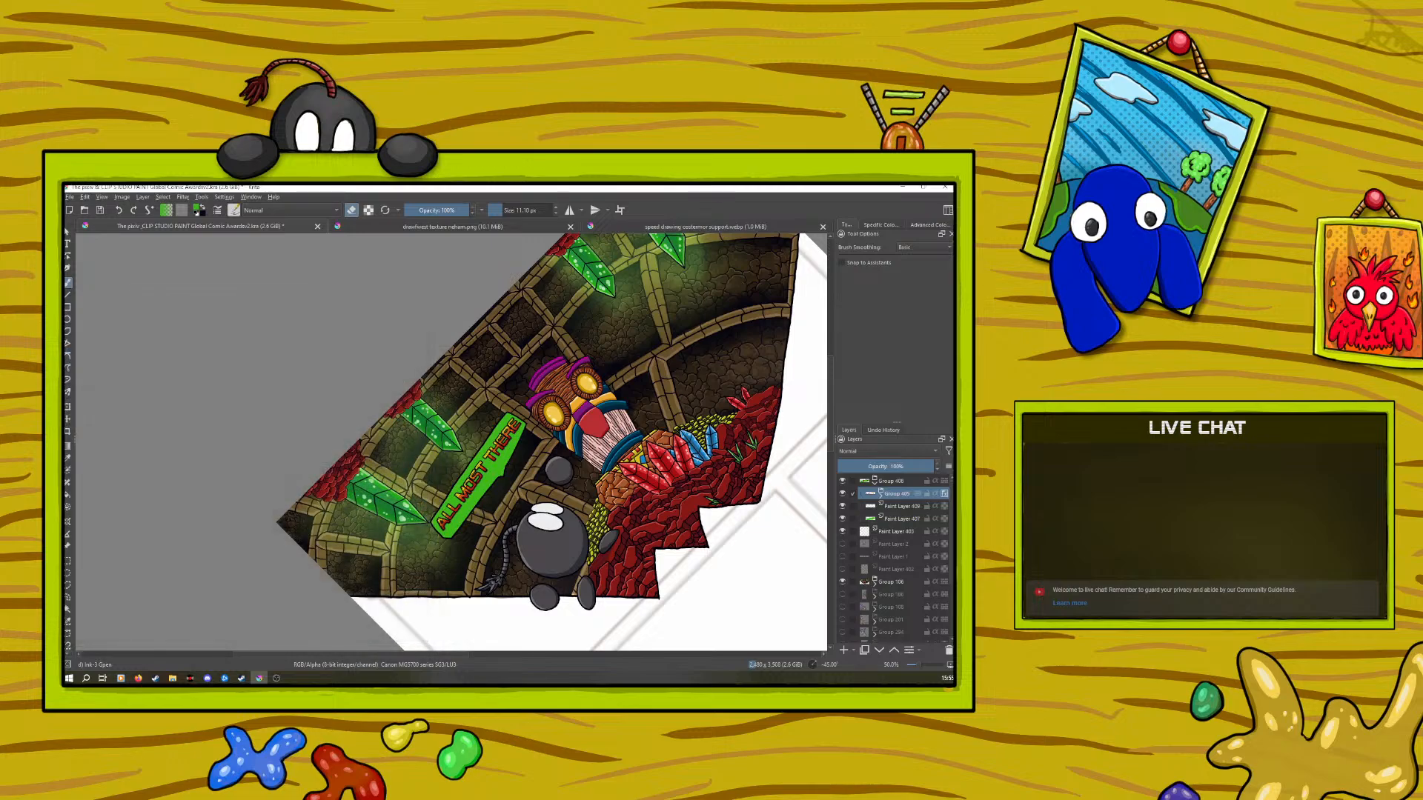
Select the green backing layer, lock its alpha, pick a green brush colour, and apply a linear gradient across the speech bubble
right_click(352, 424)
mouse_move(292, 364)
mouse_down()
mouse_move(403, 303)
mouse_move(444, 330)
mouse_up()
click(898, 519)
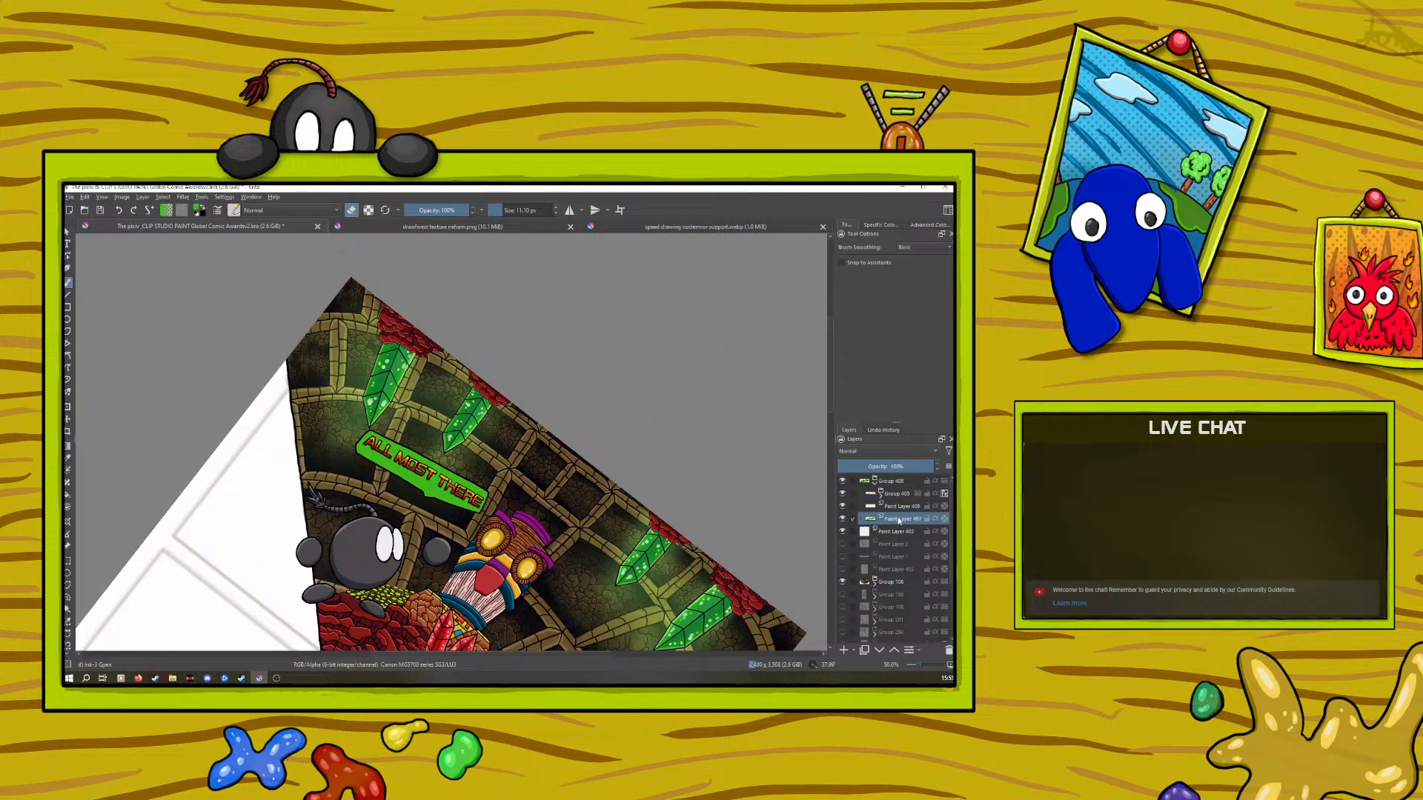
right_click(361, 523)
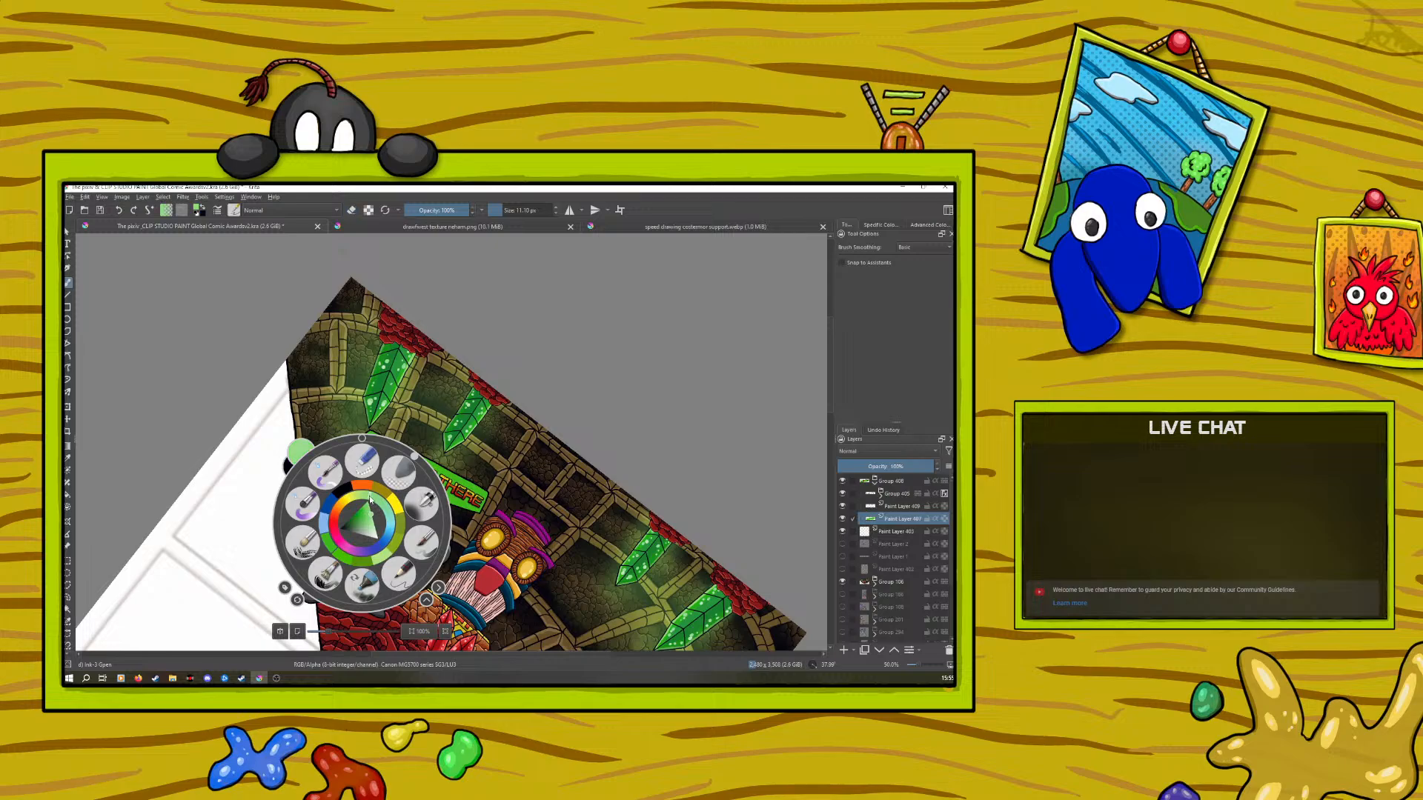
click(367, 516)
click(351, 211)
click(369, 211)
key(g)
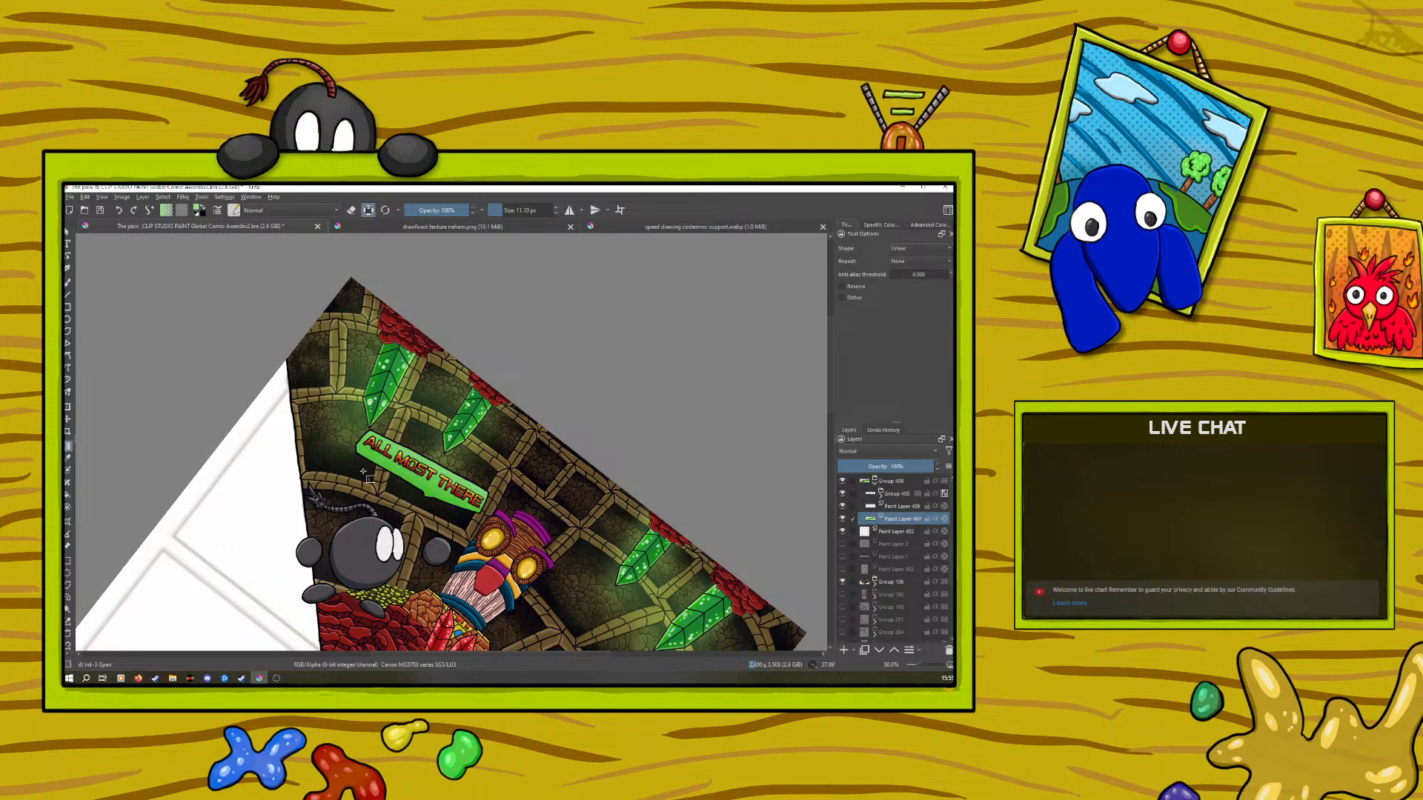
click(119, 210)
drag(431, 449, 377, 512)
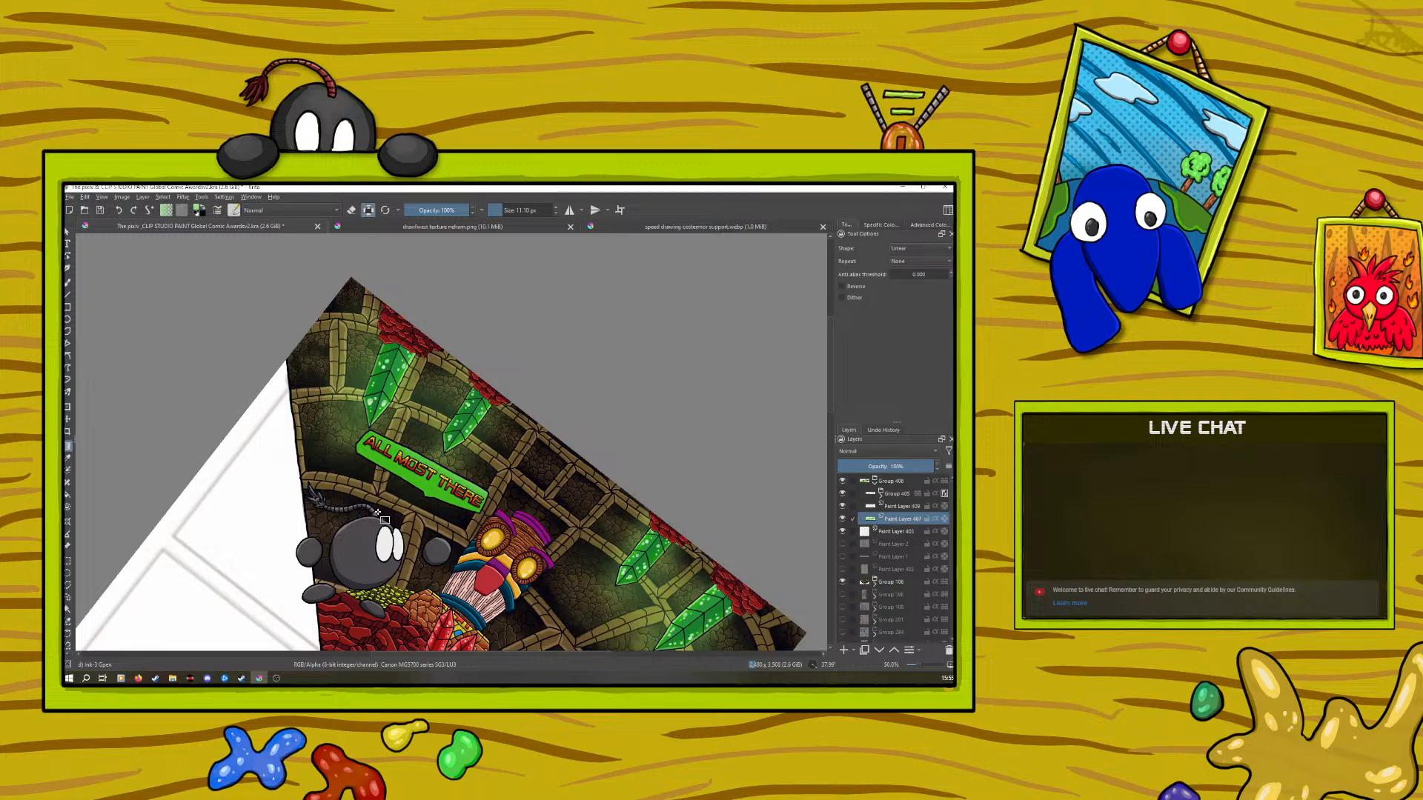
Adjust the green and reapply the linear gradient so the bubble's backing shades darker towards its lower edge
right_click(376, 484)
click(383, 477)
right_click(381, 476)
drag(394, 474, 362, 508)
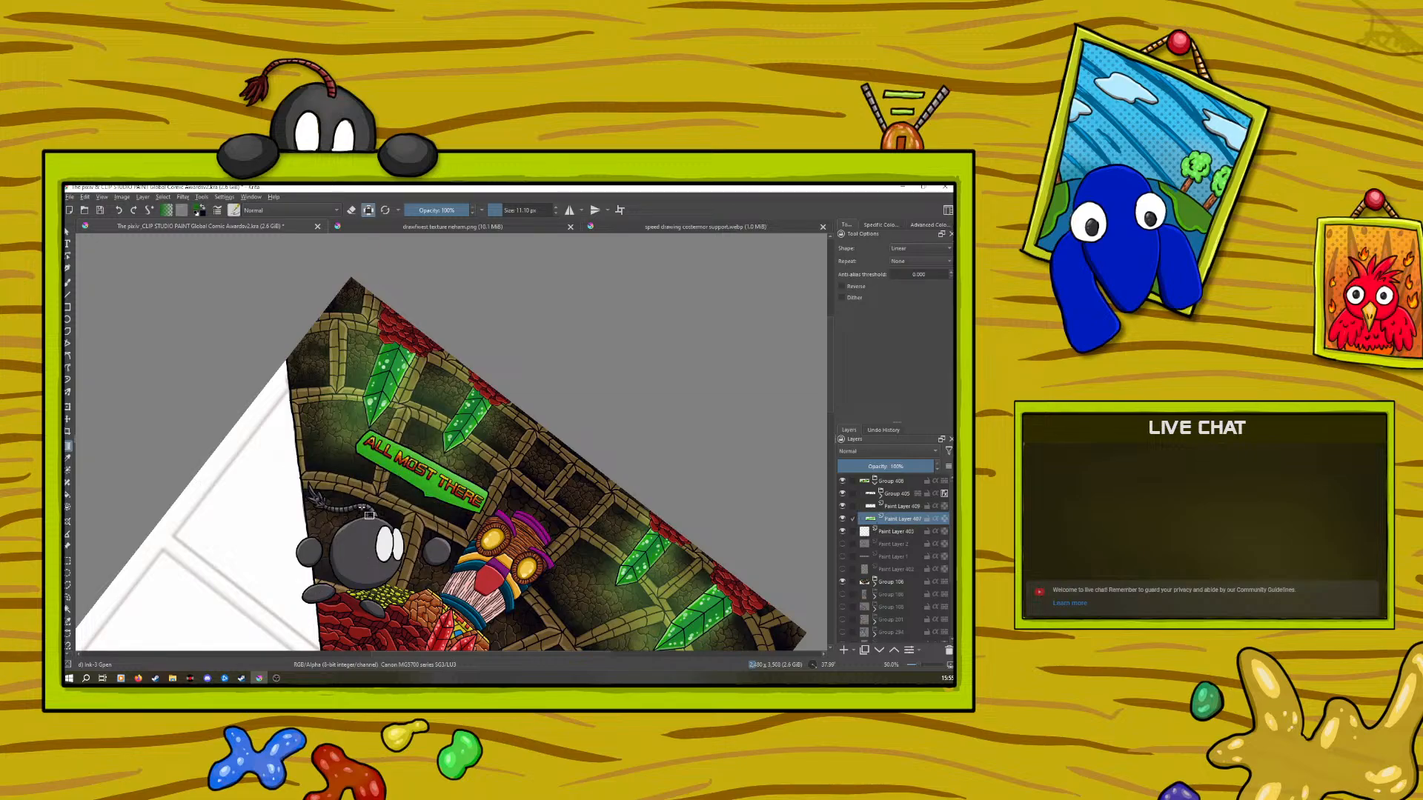
right_click(386, 486)
click(379, 483)
right_click(379, 481)
drag(400, 488, 382, 507)
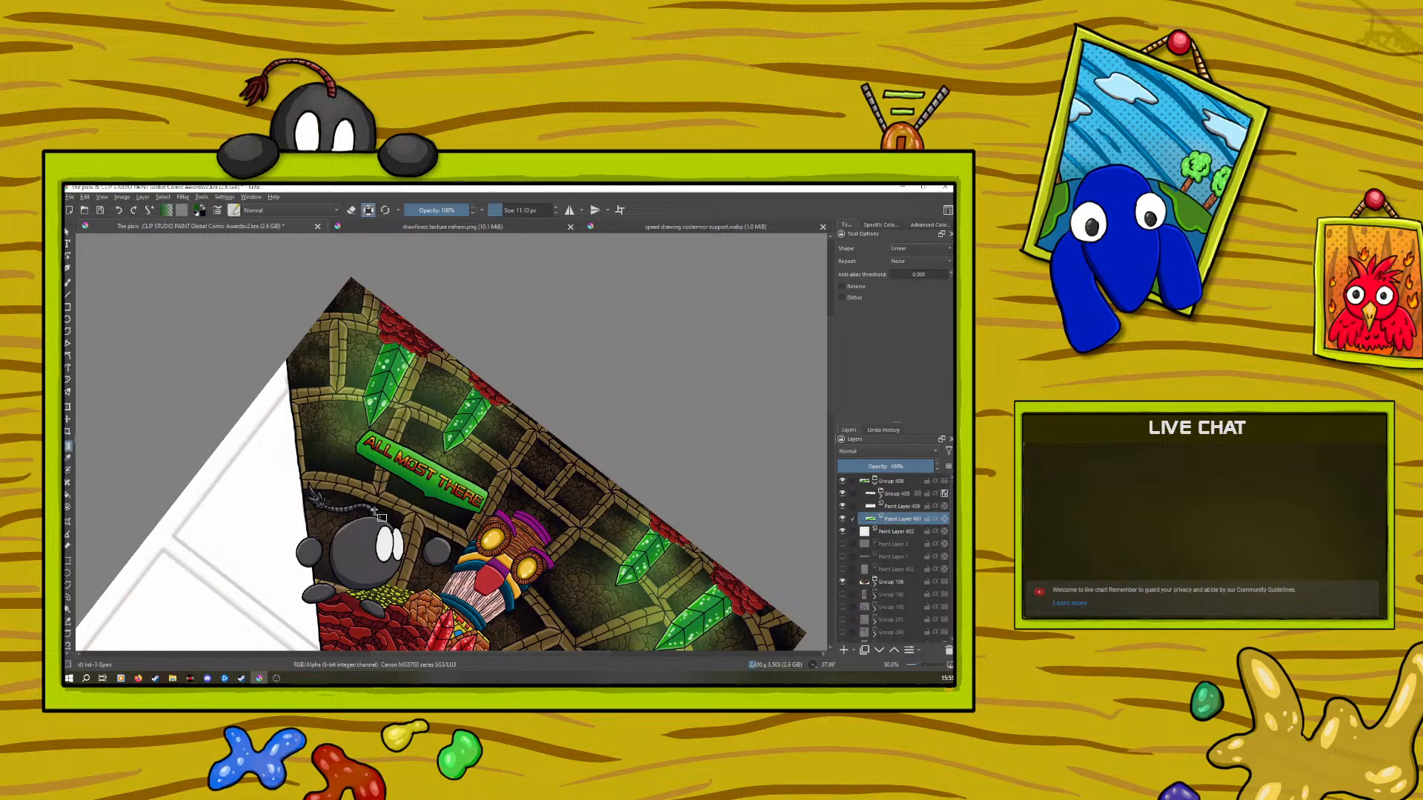
Choose a paler green brush colour for highlighting the bubble, rotate the canvas for painting, and undo the last change
click(68, 457)
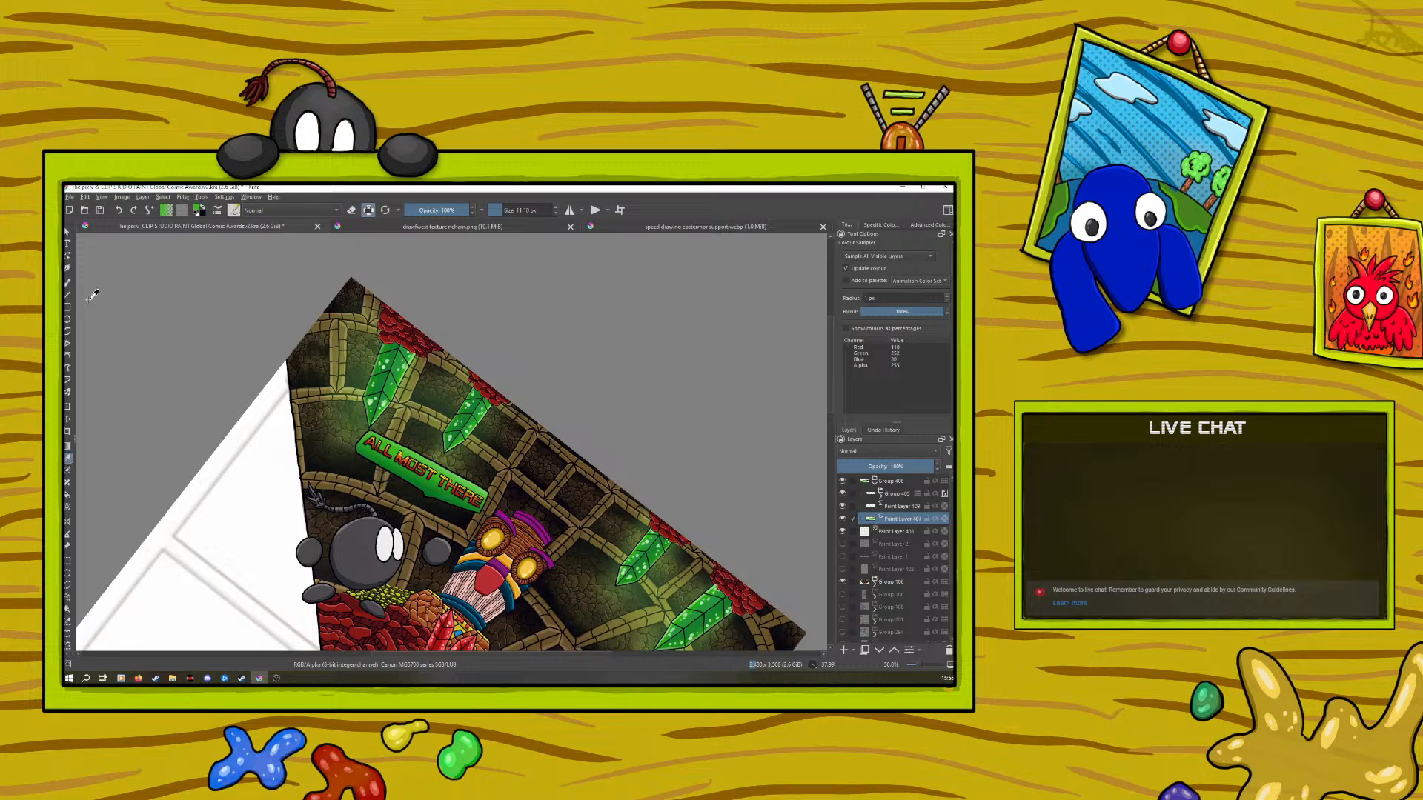
key(b)
right_click(200, 426)
click(201, 419)
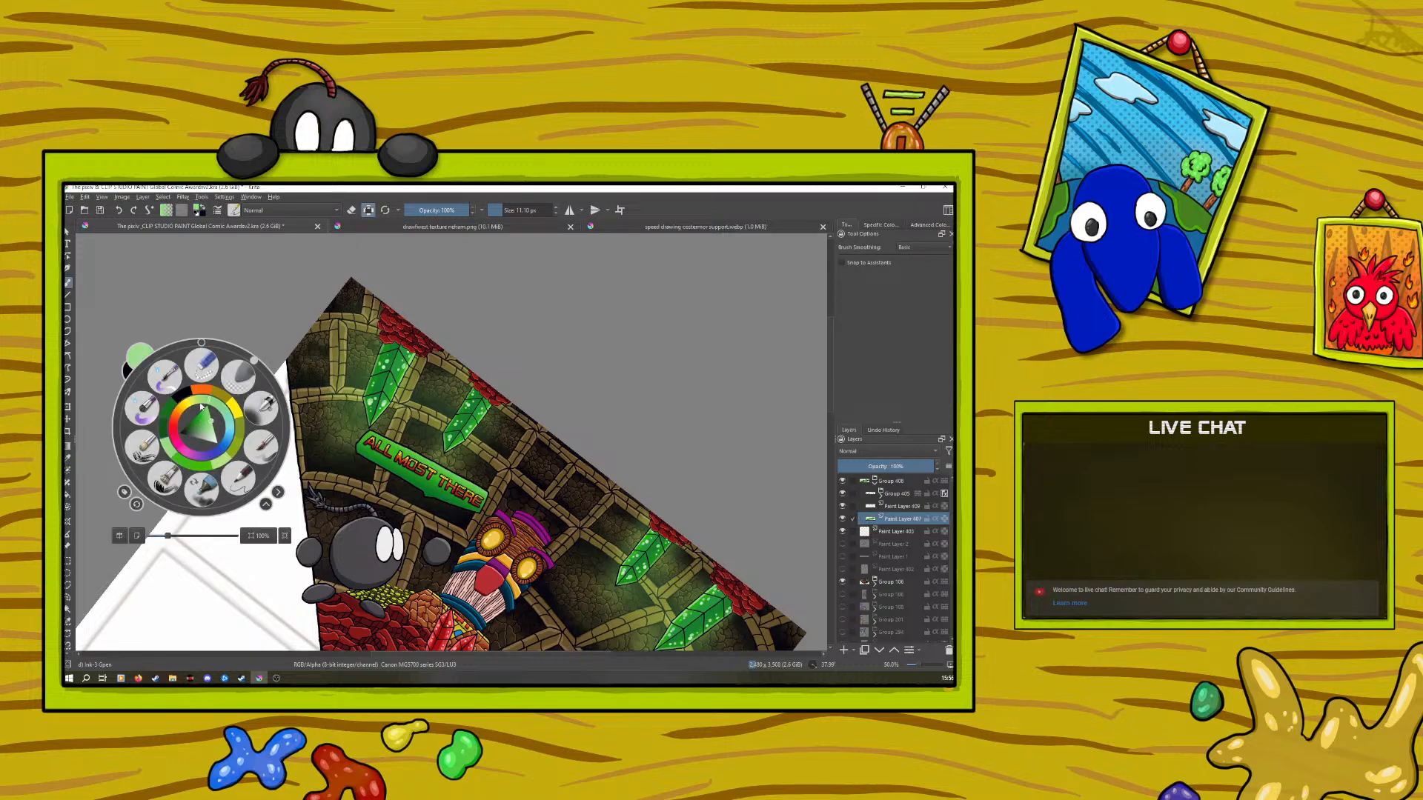
right_click(201, 419)
right_click(369, 454)
drag(420, 389, 451, 442)
right_click(451, 441)
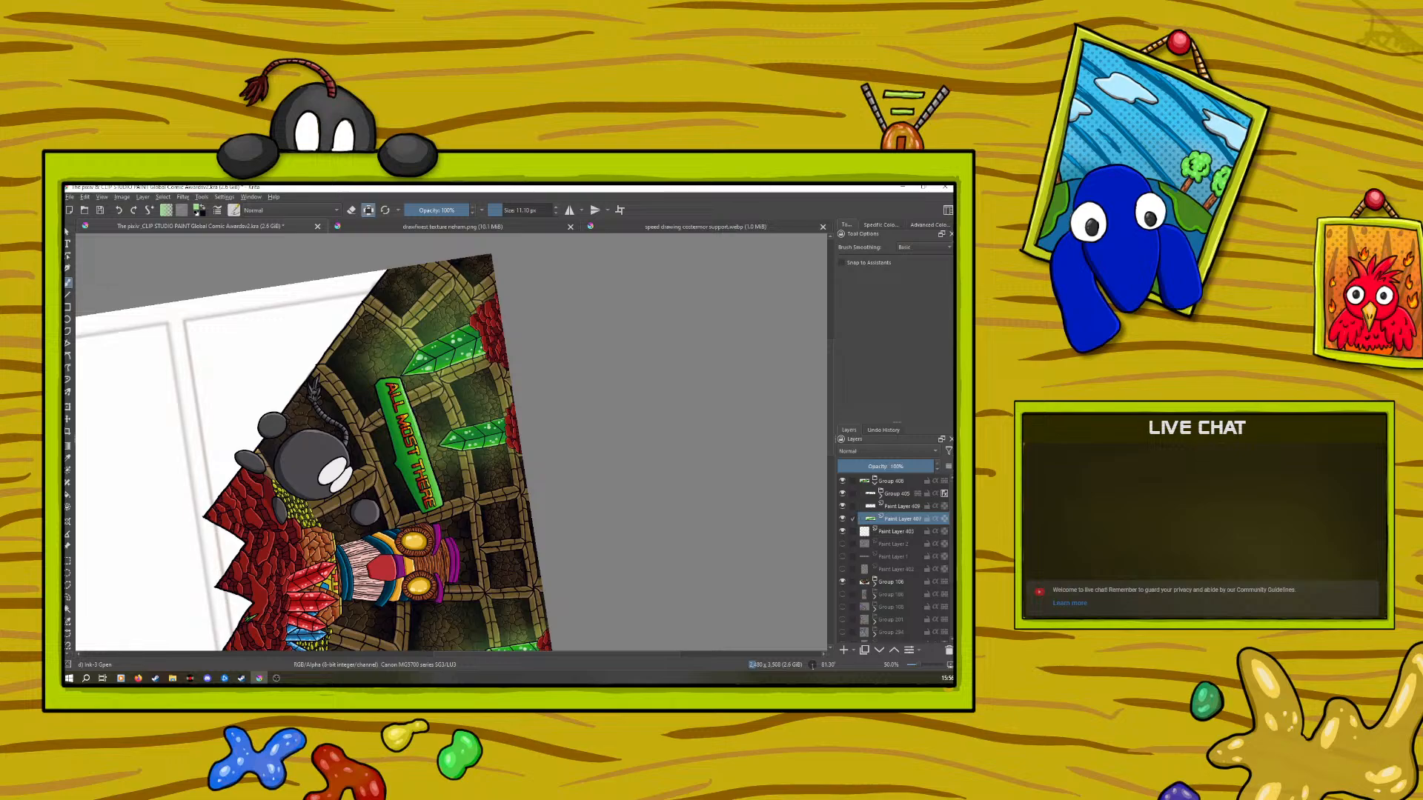
click(121, 211)
Straighten the canvas and redraw the bubble's tail in black on the outline layer, with a longer, sharper point
right_click(323, 381)
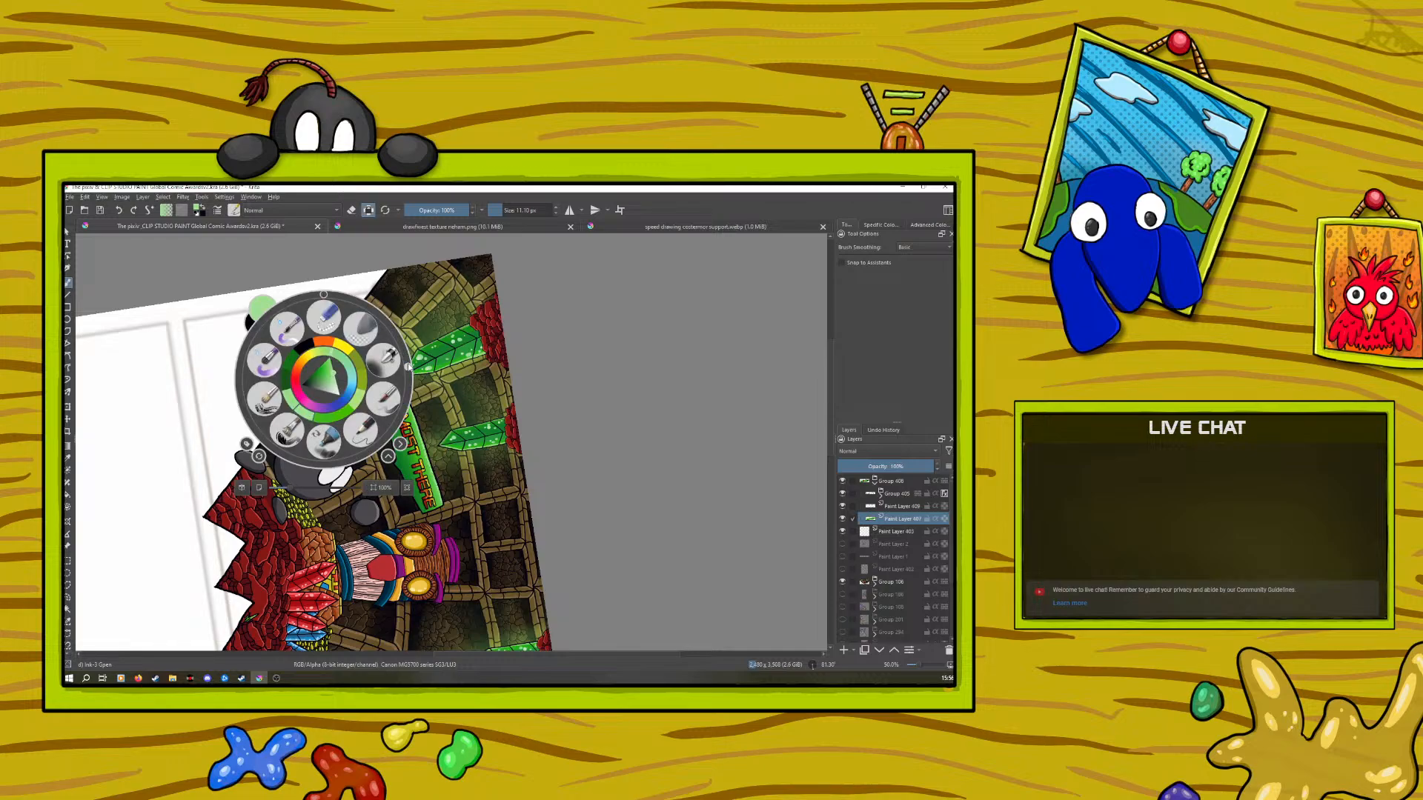
drag(409, 367, 323, 293)
click(261, 463)
drag(919, 664, 914, 663)
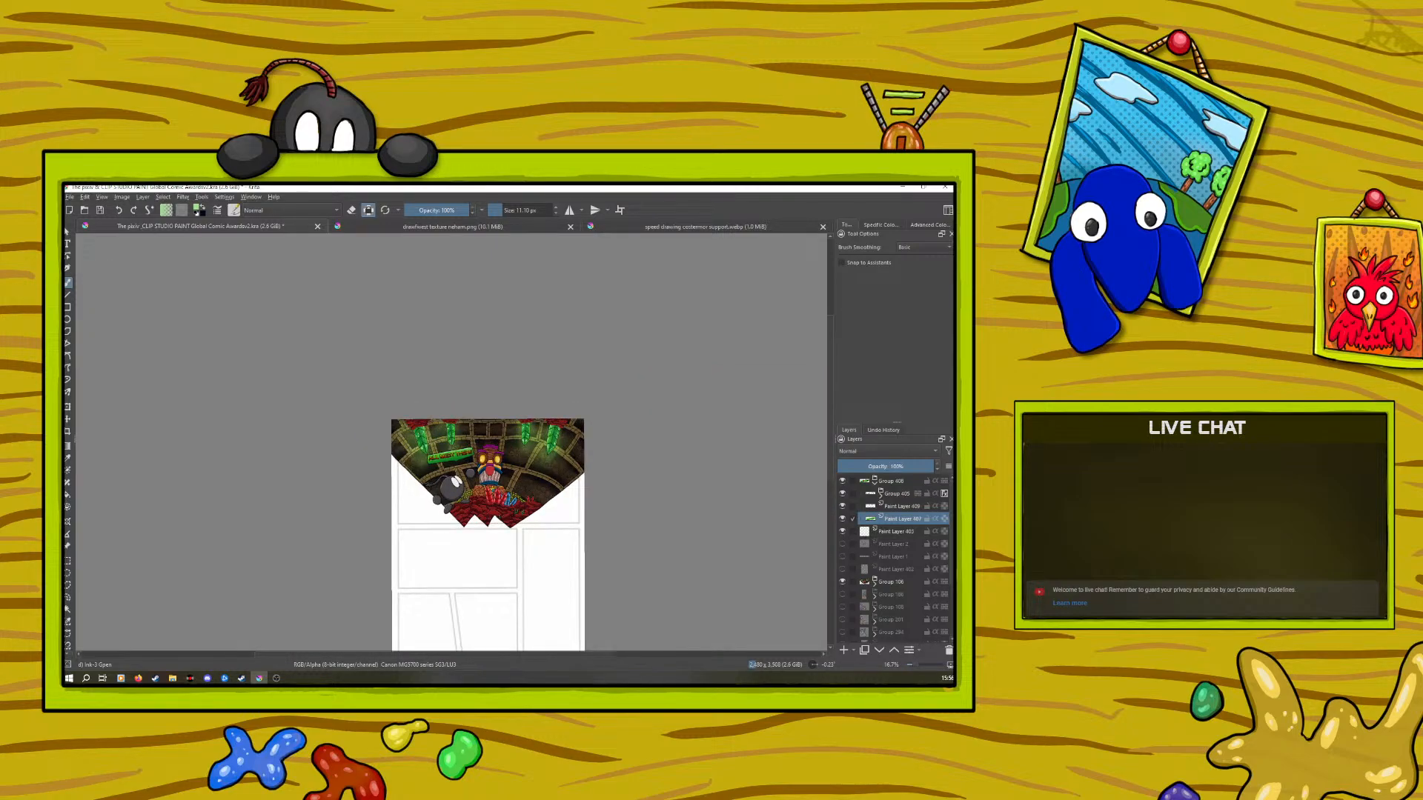
drag(912, 667, 920, 662)
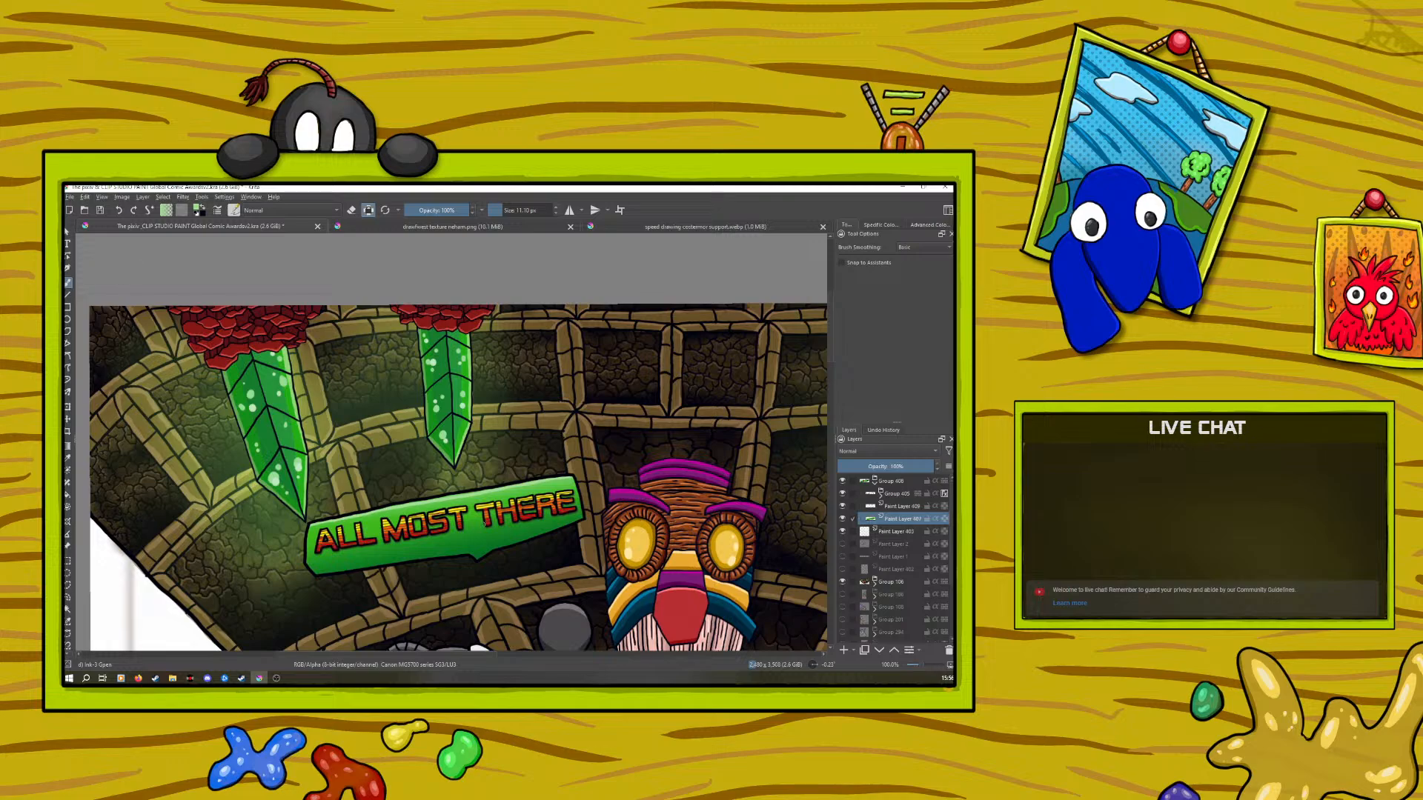
click(909, 507)
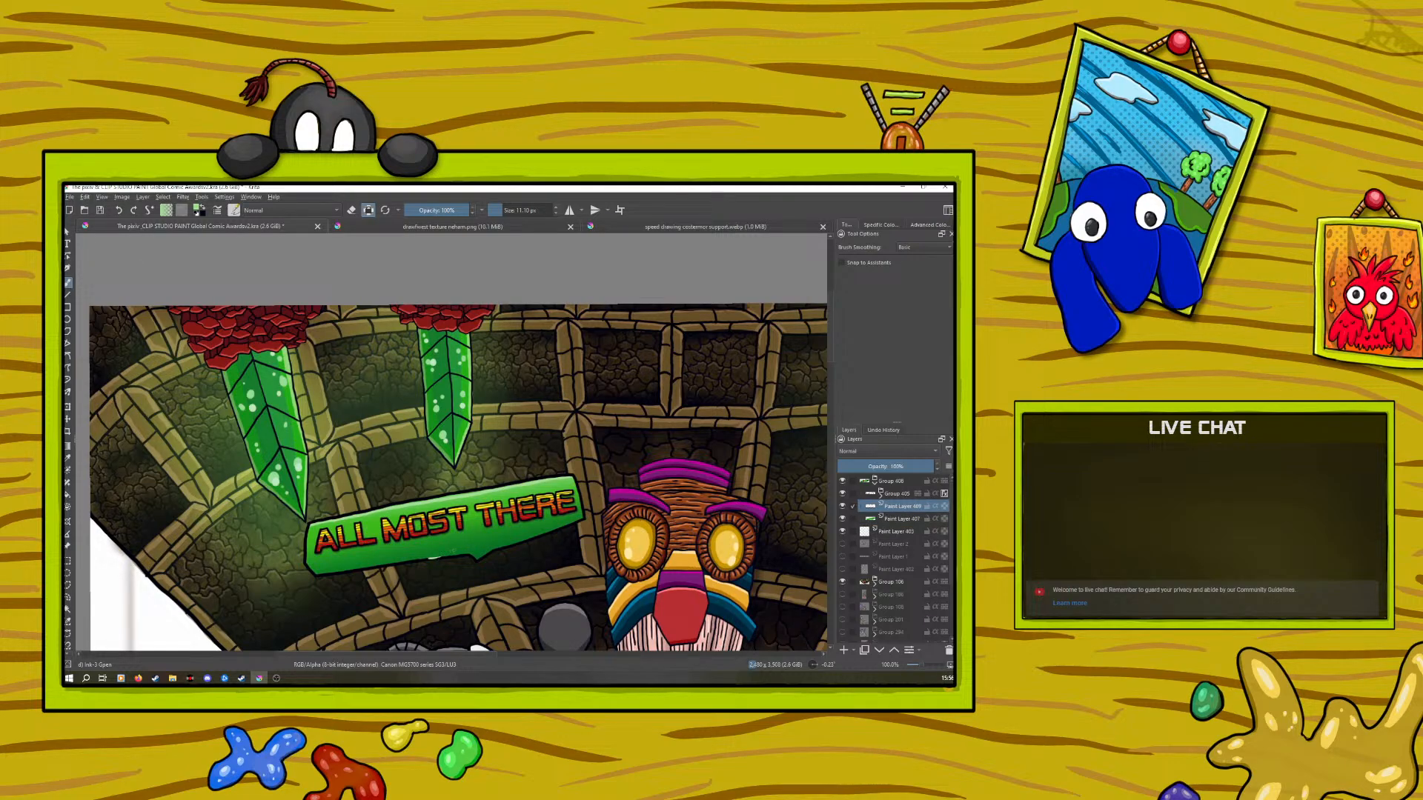
right_click(401, 369)
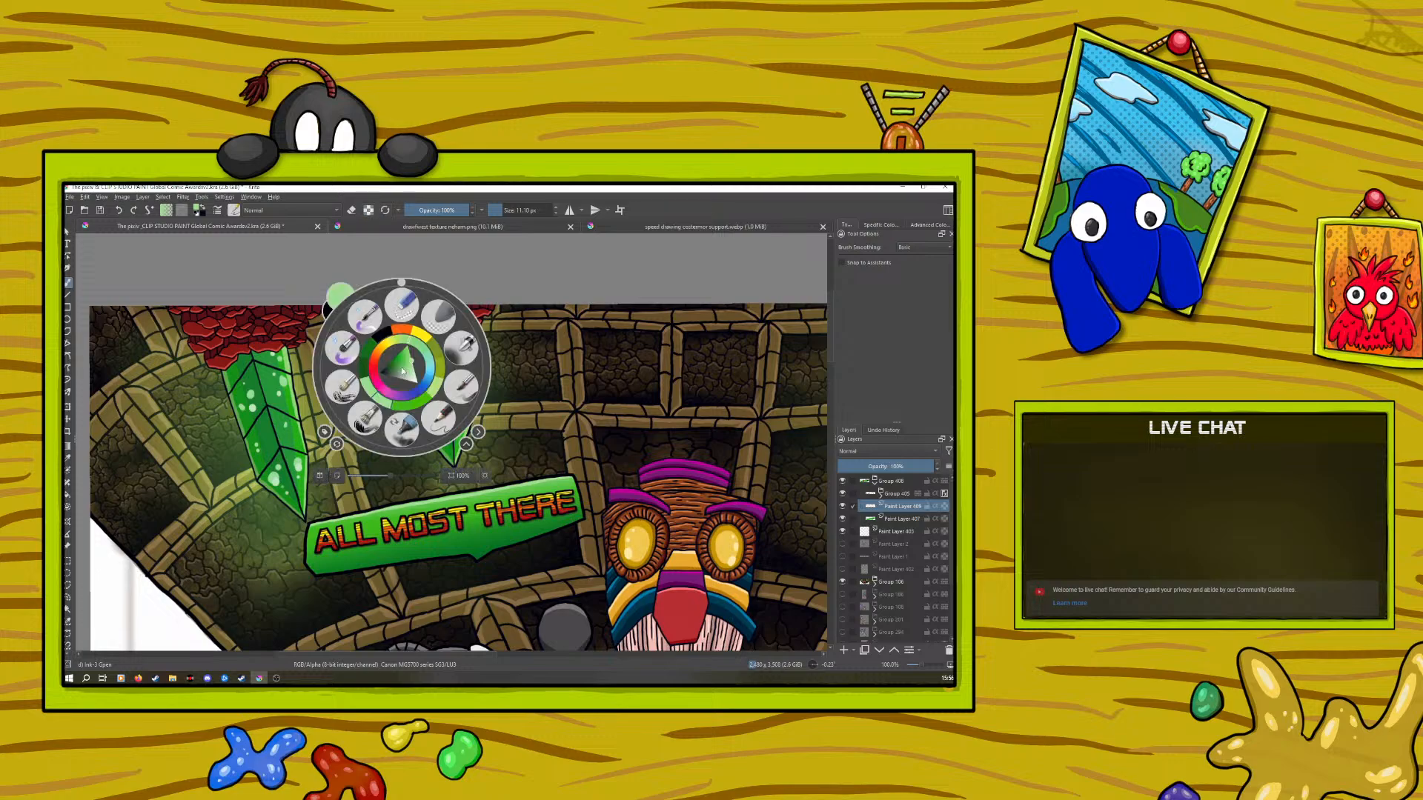
click(382, 335)
click(327, 236)
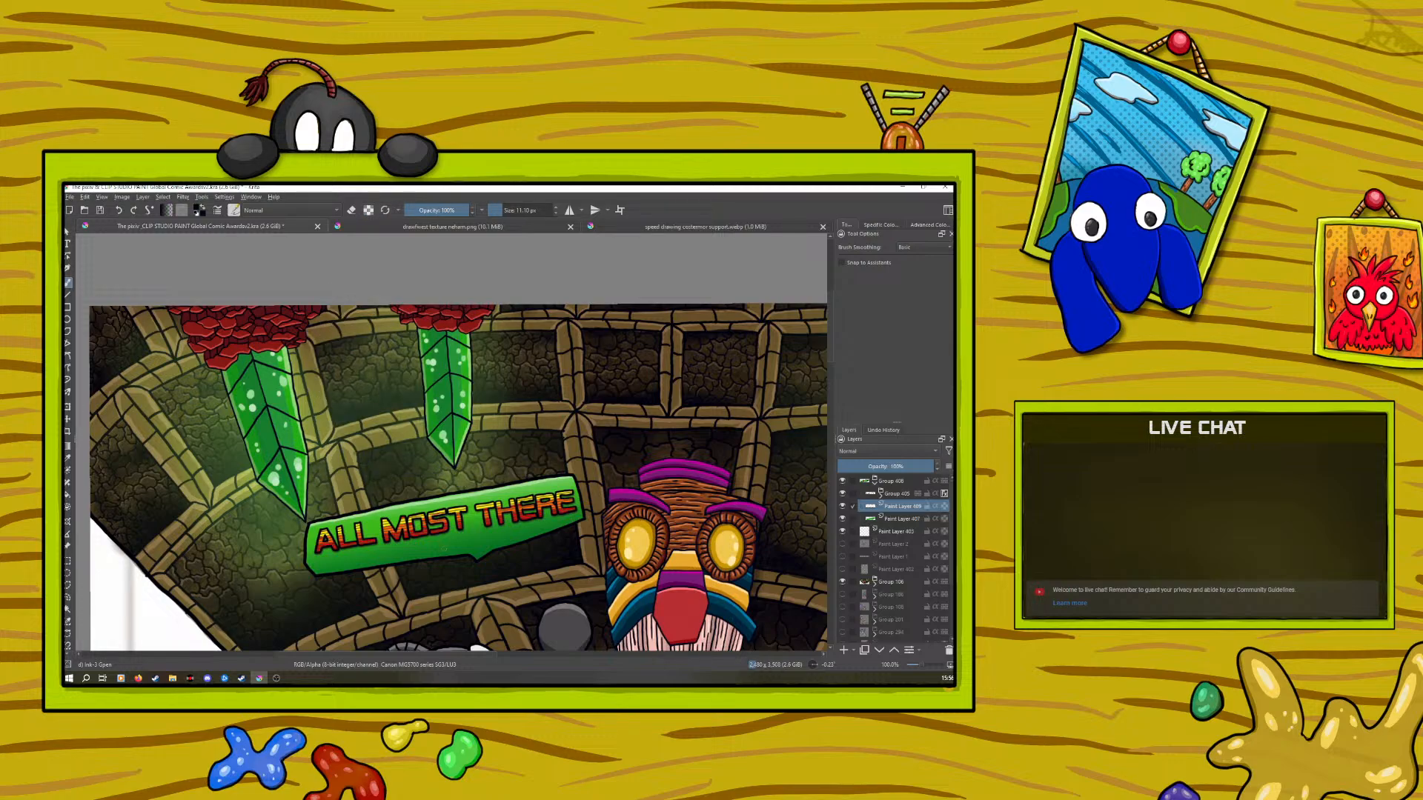
drag(452, 551, 468, 542)
drag(485, 540, 447, 554)
click(118, 211)
click(118, 210)
drag(480, 545, 435, 561)
Clean up the tail by erasing stray outline and spilled green on the outline and backing layers
click(897, 519)
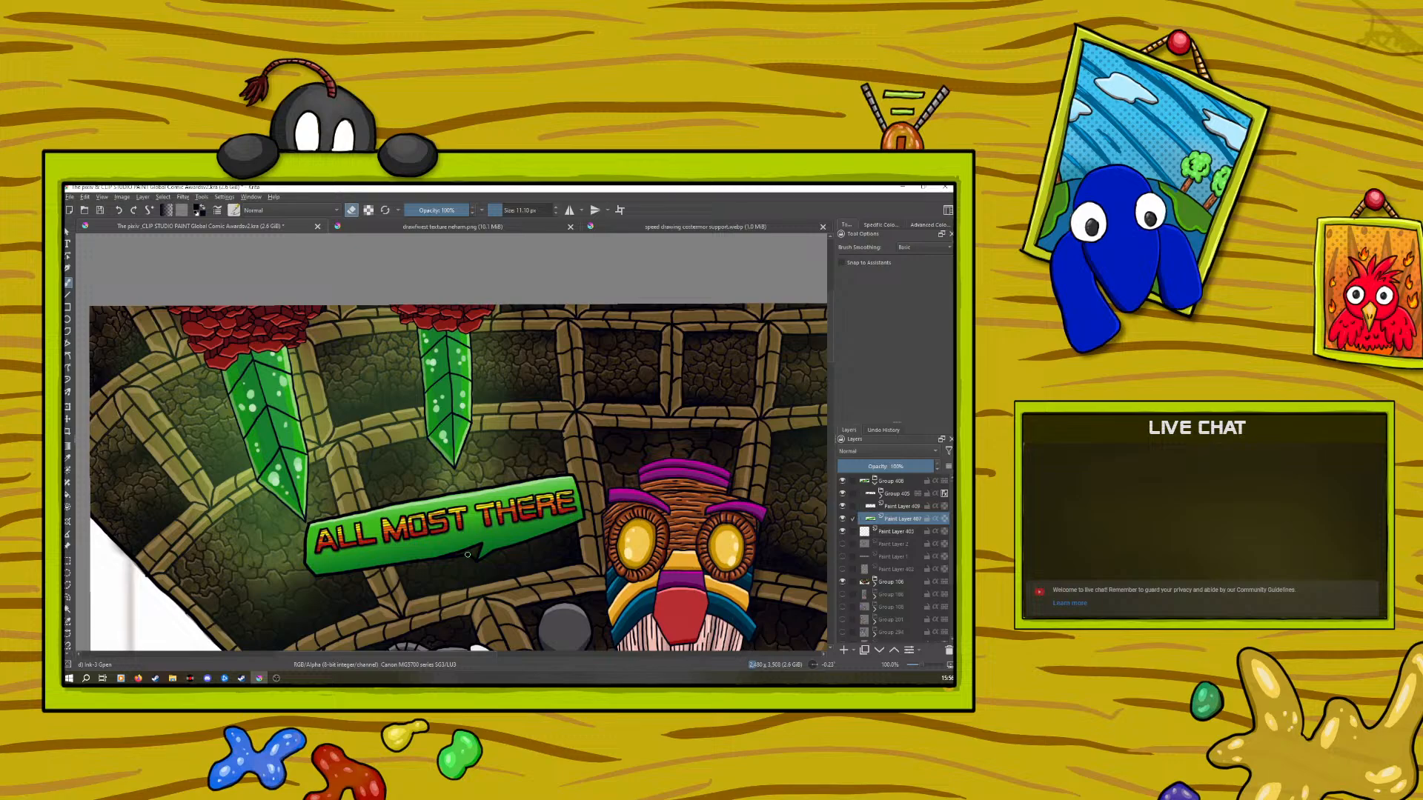
click(894, 506)
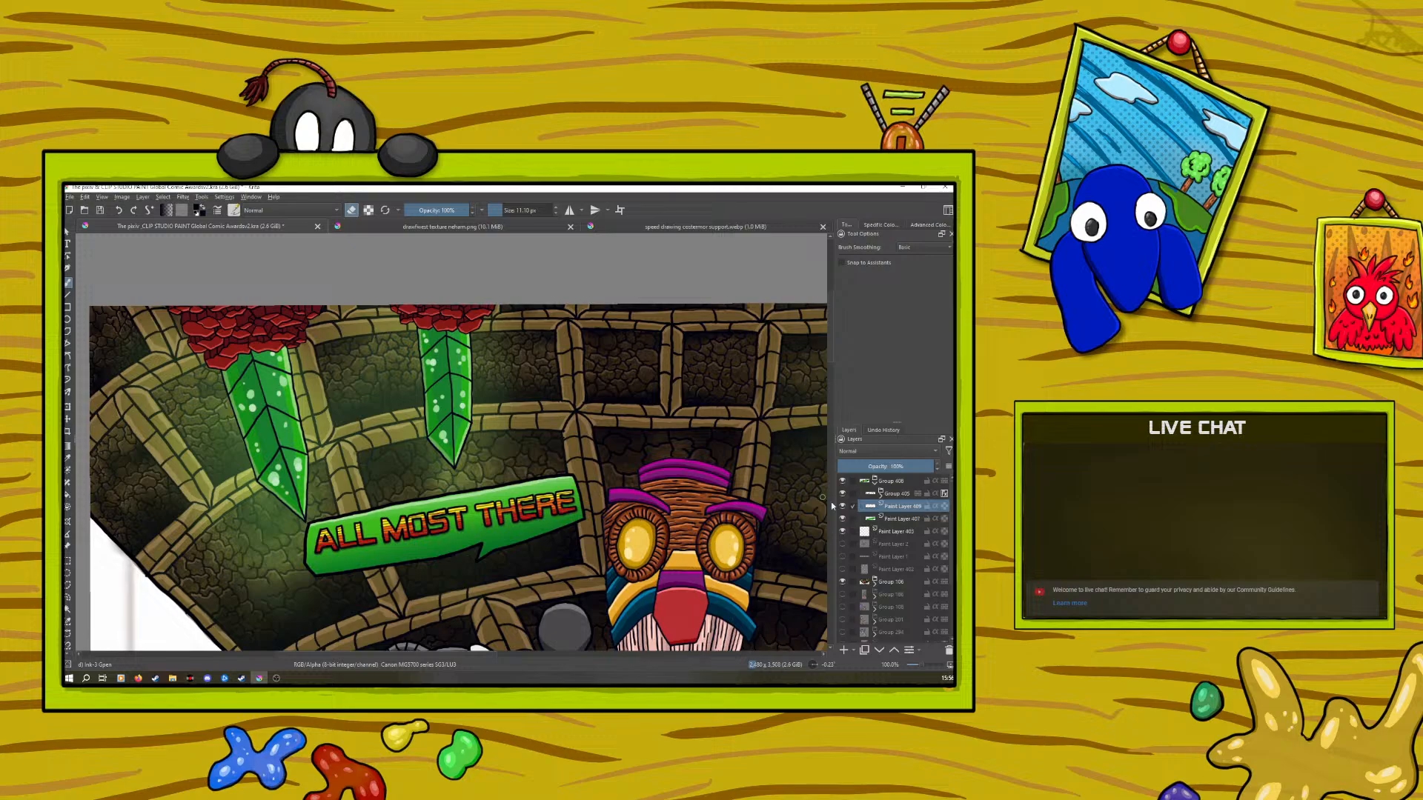
click(900, 517)
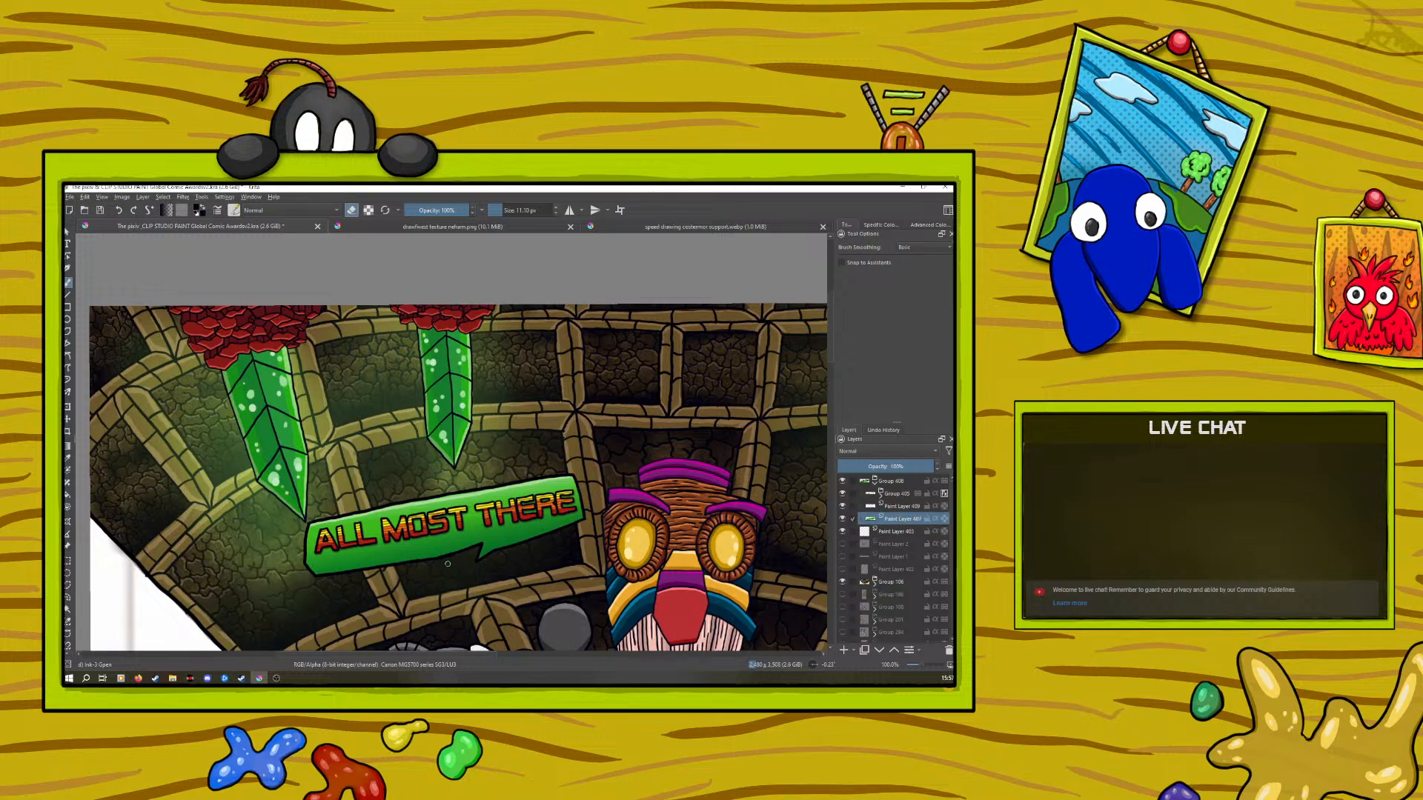
Check the sketch layer and hide it again, and show the coloured groups for the purple cave, lava and lower-left panels
scroll(918, 666, down, 6)
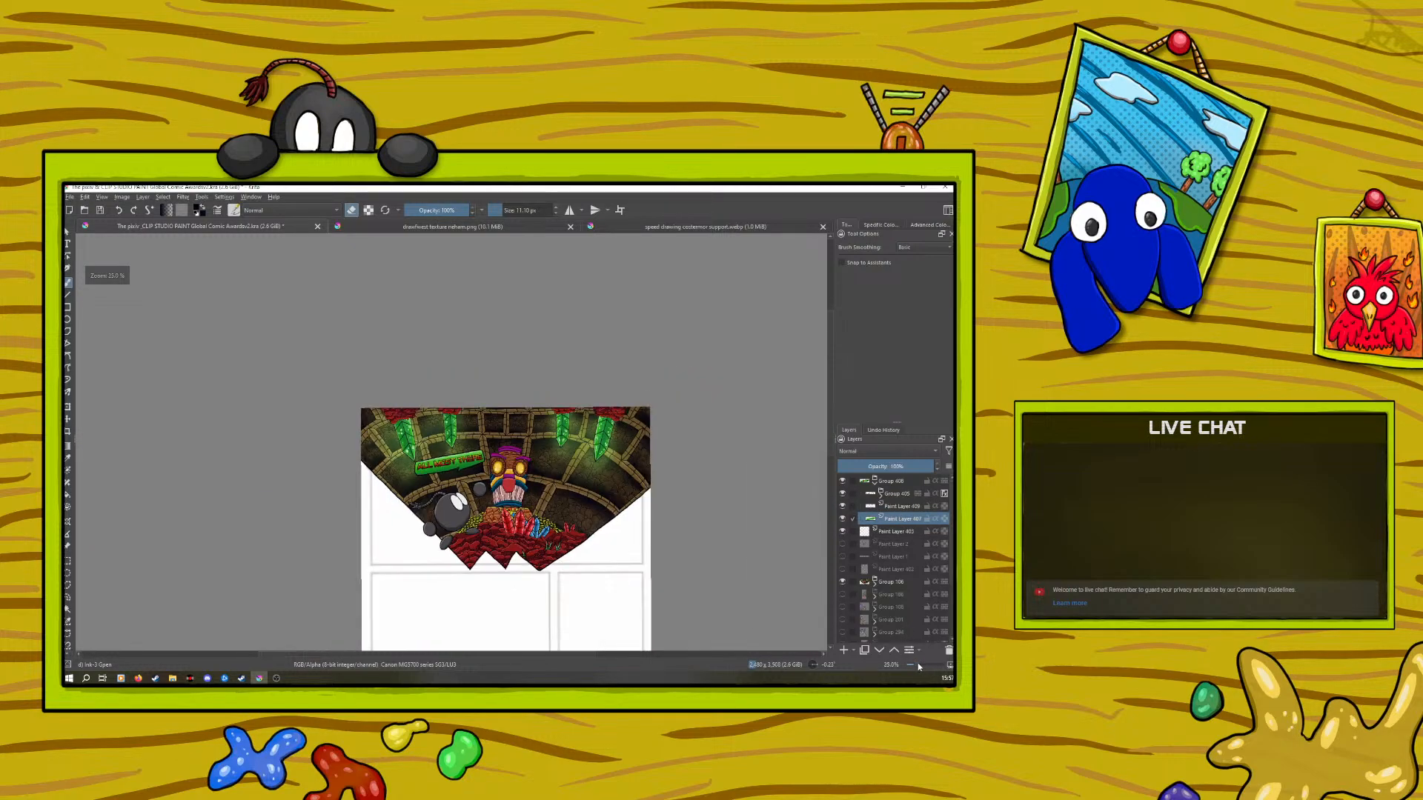
scroll(914, 661, up, 1)
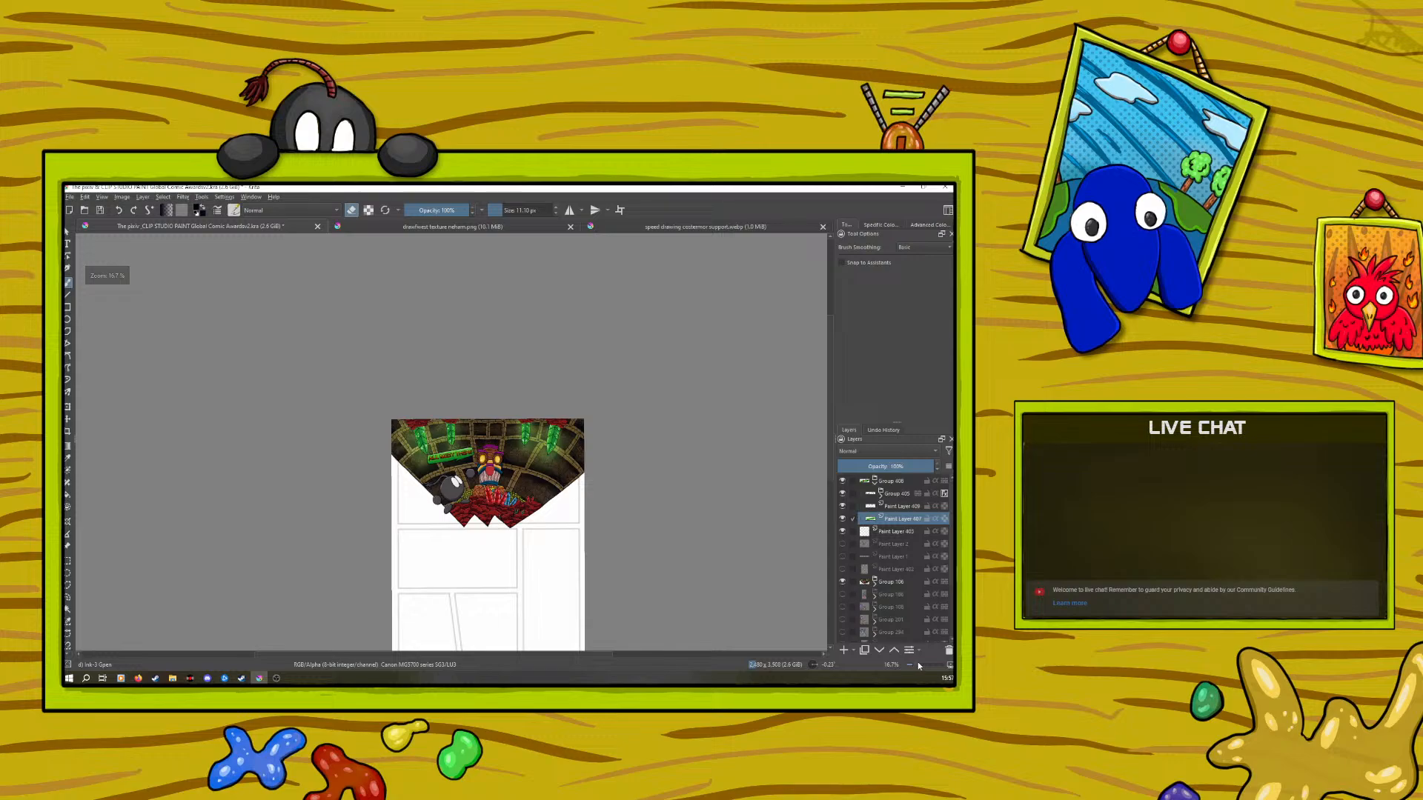
click(843, 544)
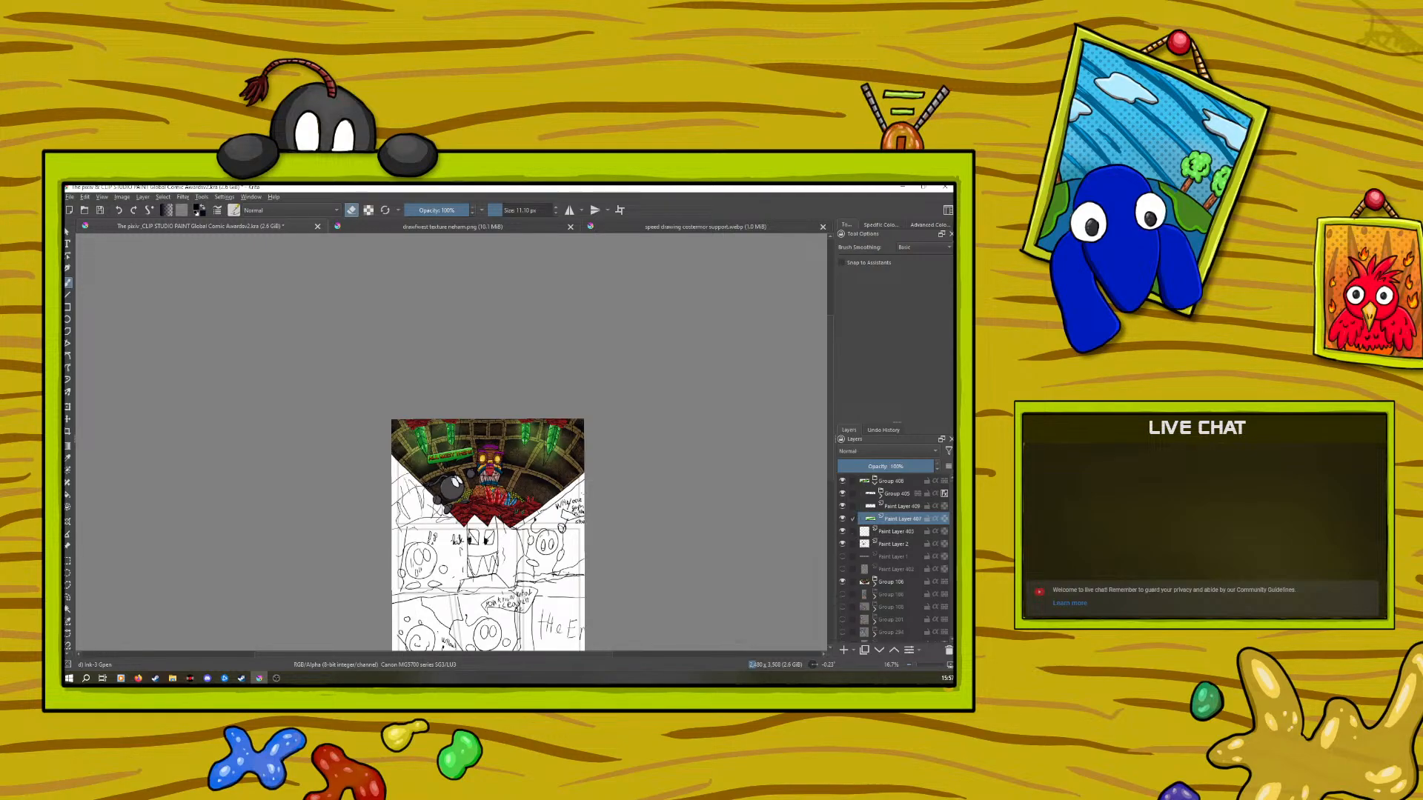
click(843, 607)
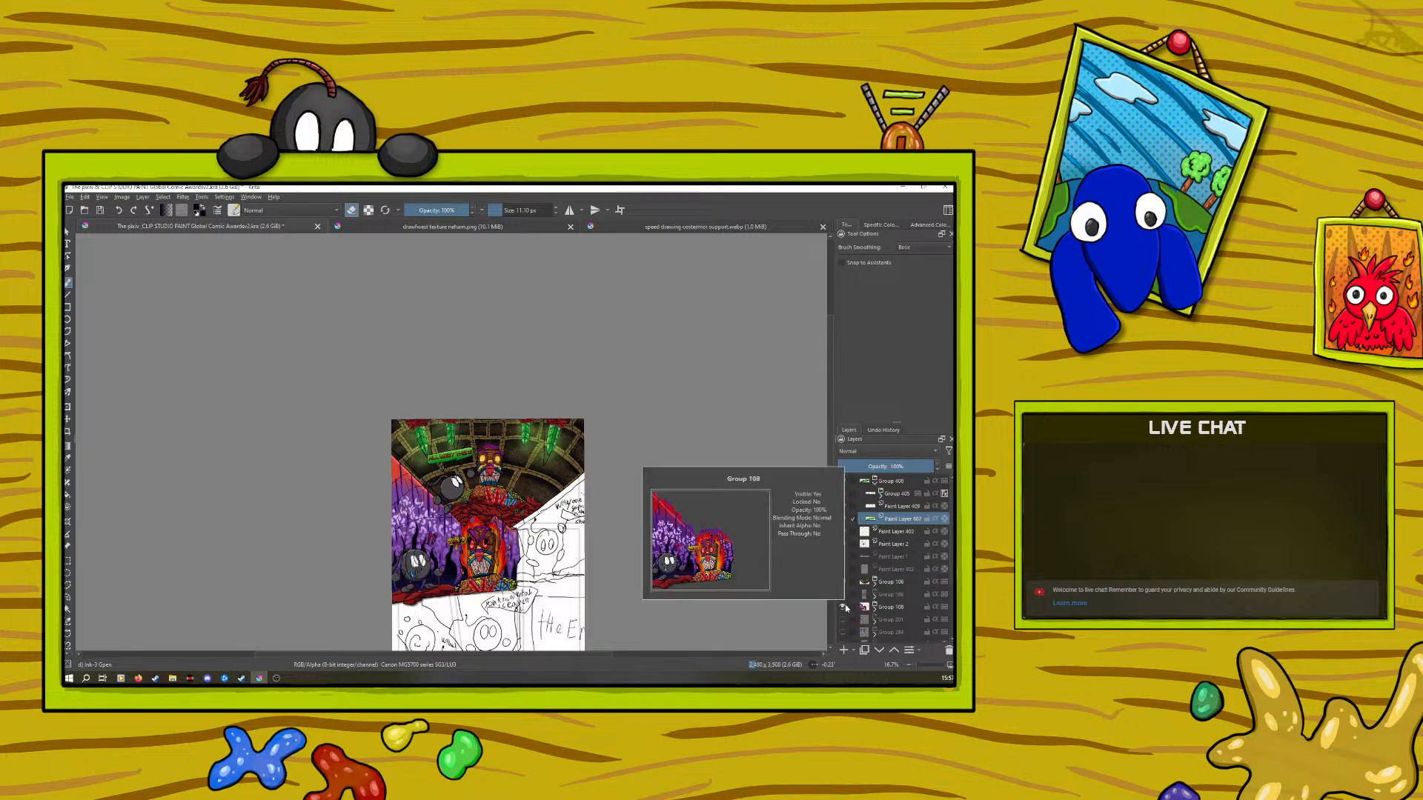
click(843, 544)
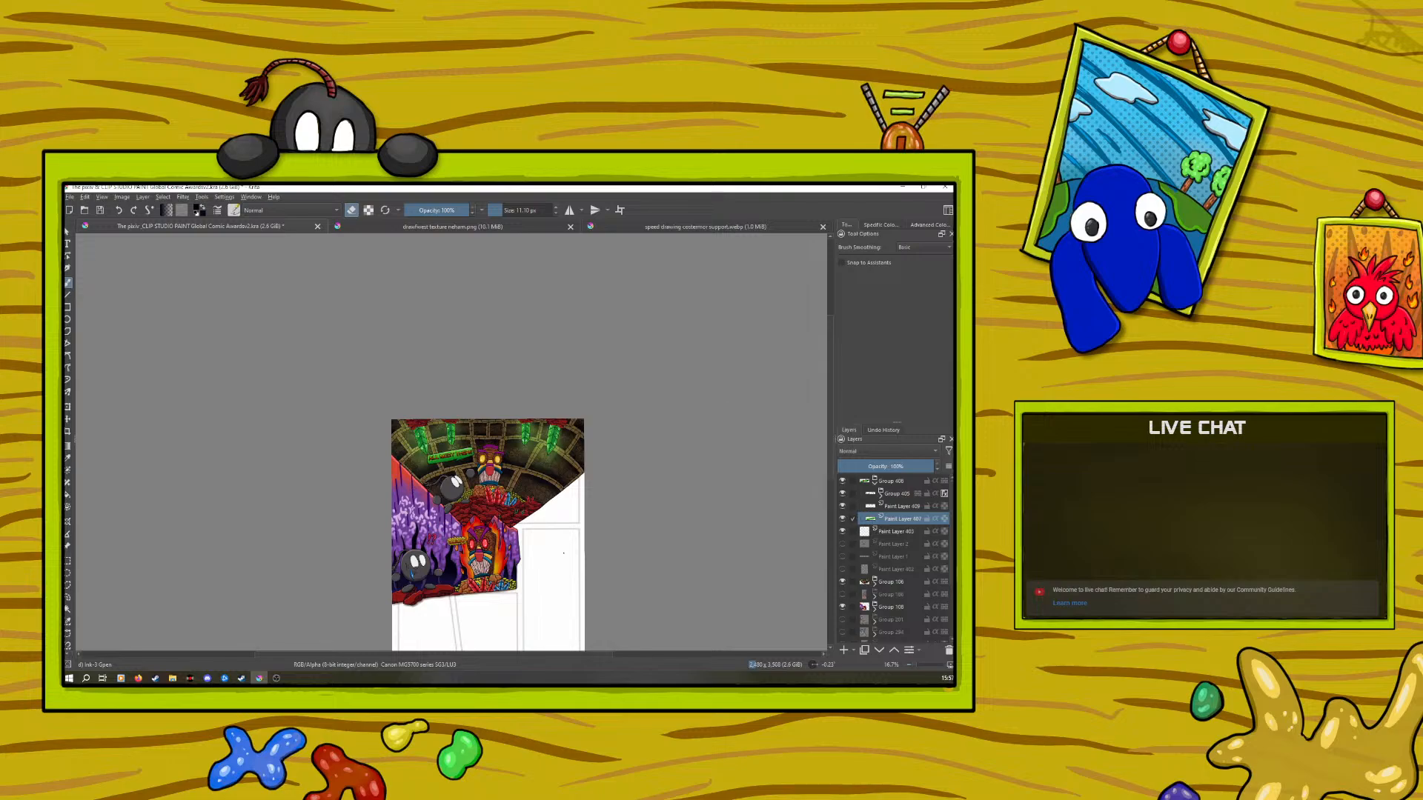
click(842, 594)
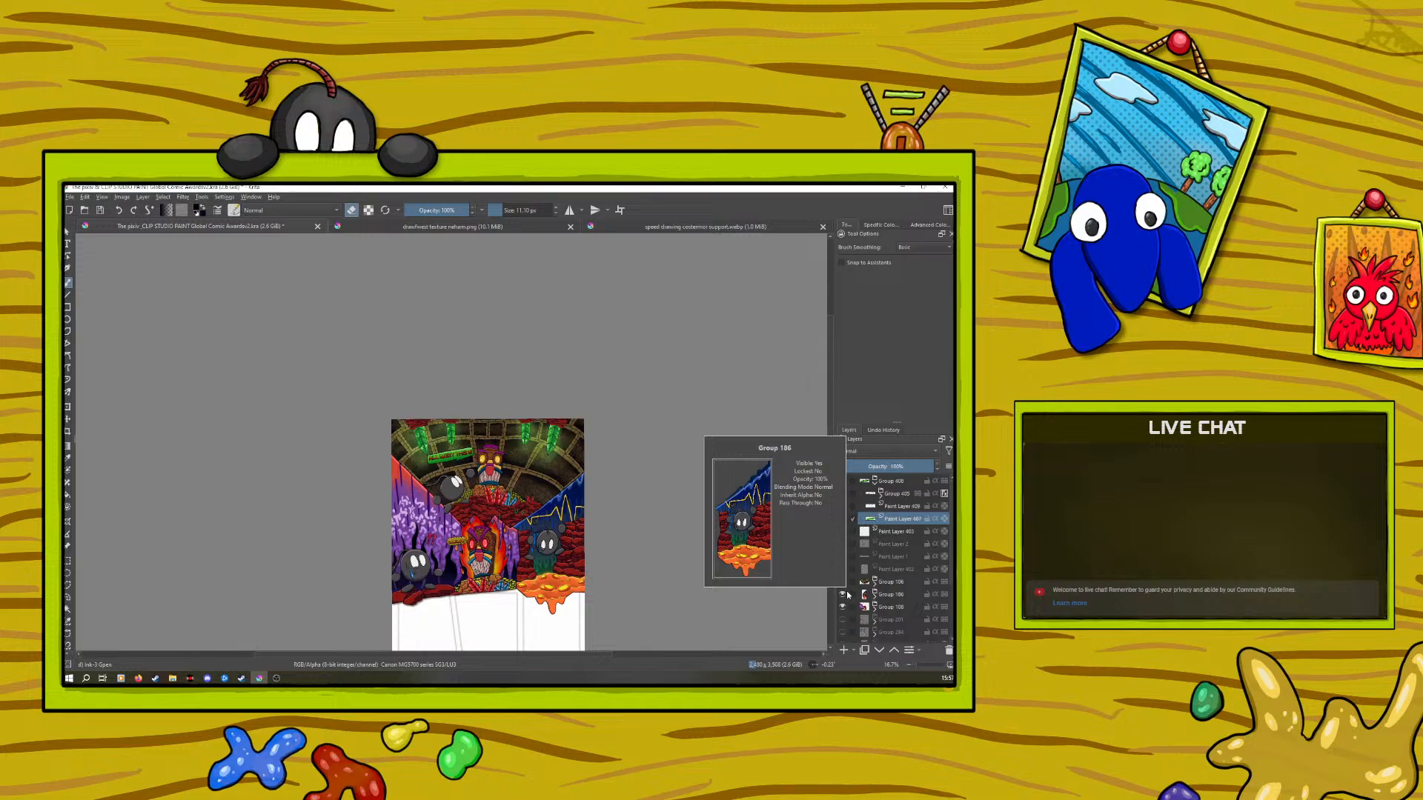
click(842, 620)
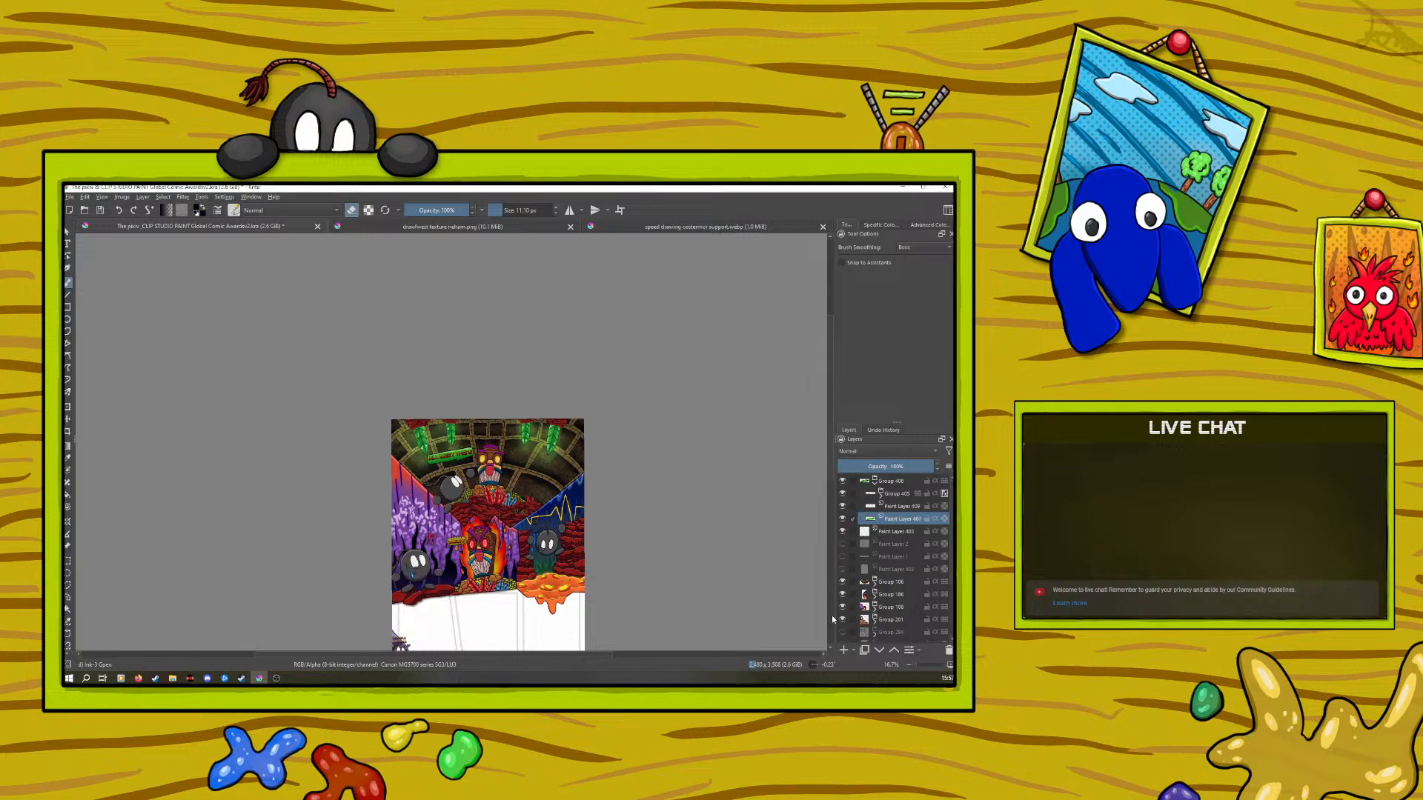
scroll(830, 474, down, 3)
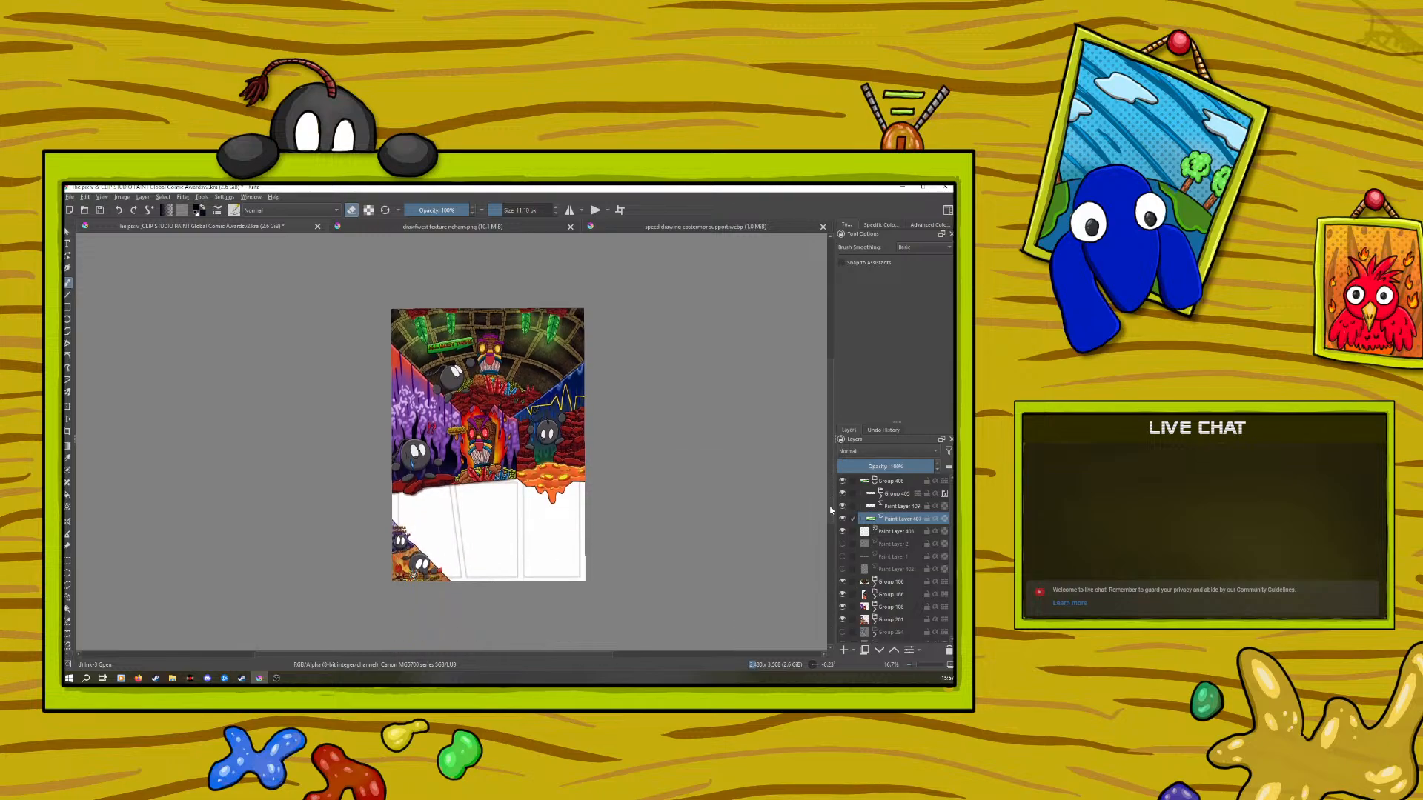
click(842, 632)
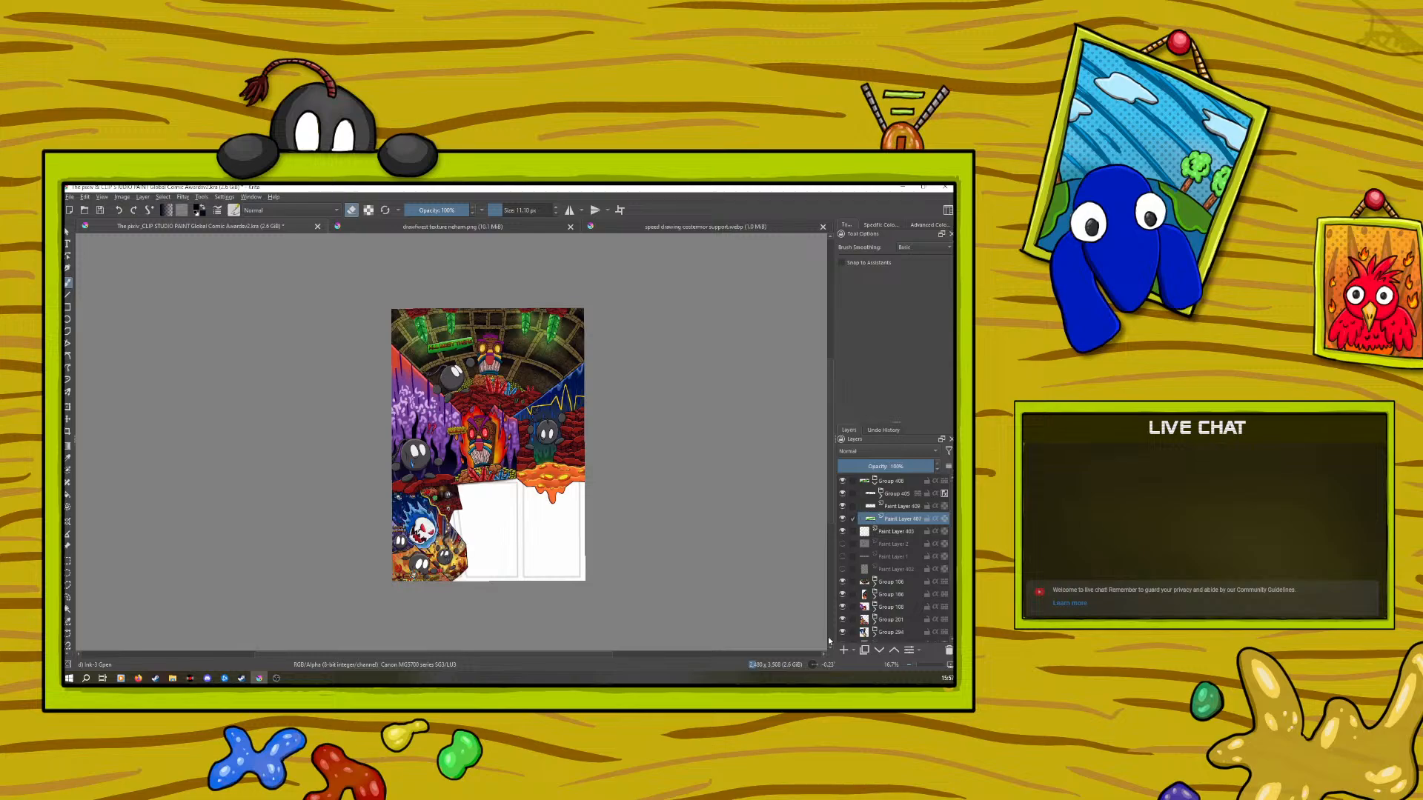
Show the coloured groups for the blue portal panel and the lower middle panel on the comic page
scroll(950, 571, down, 1)
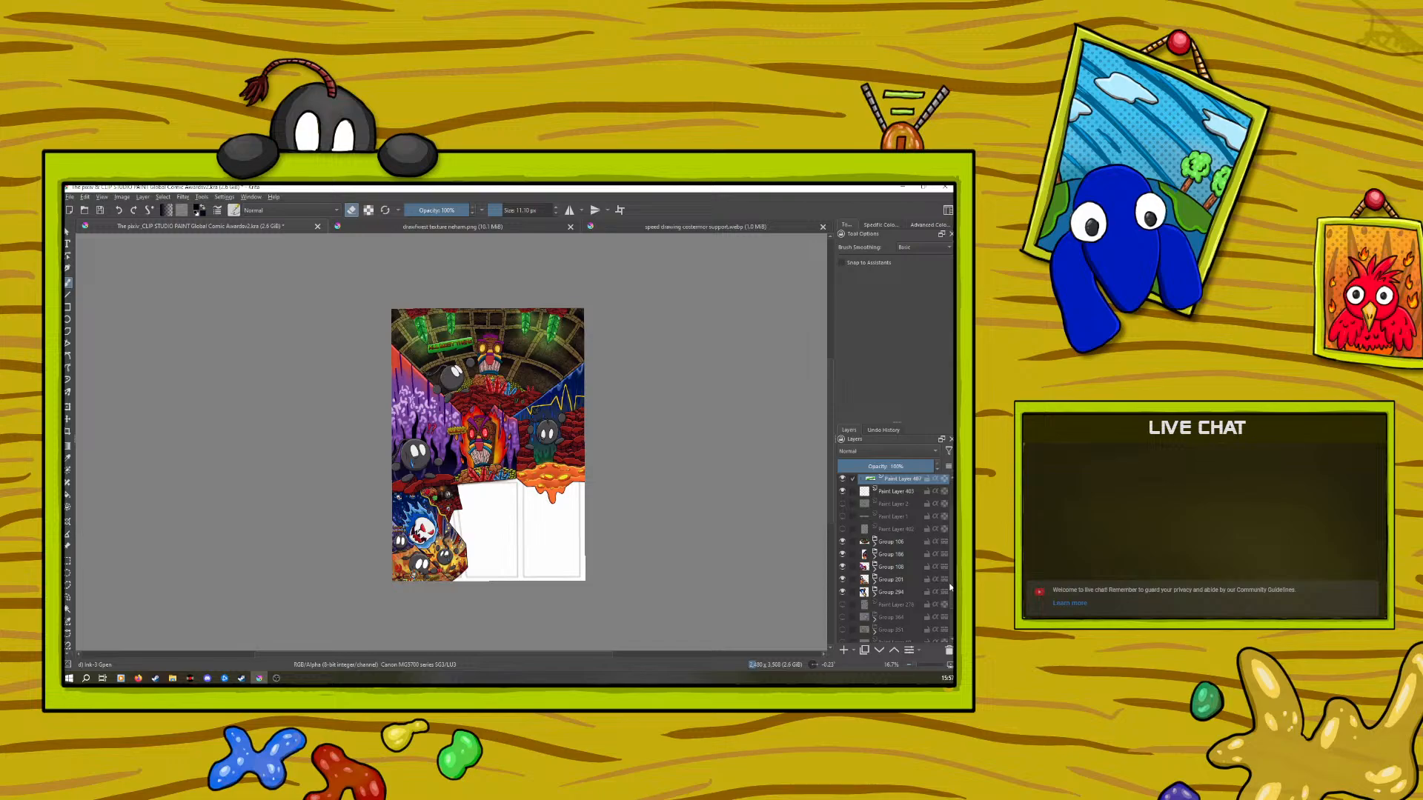
drag(910, 664, 920, 664)
drag(829, 481, 834, 520)
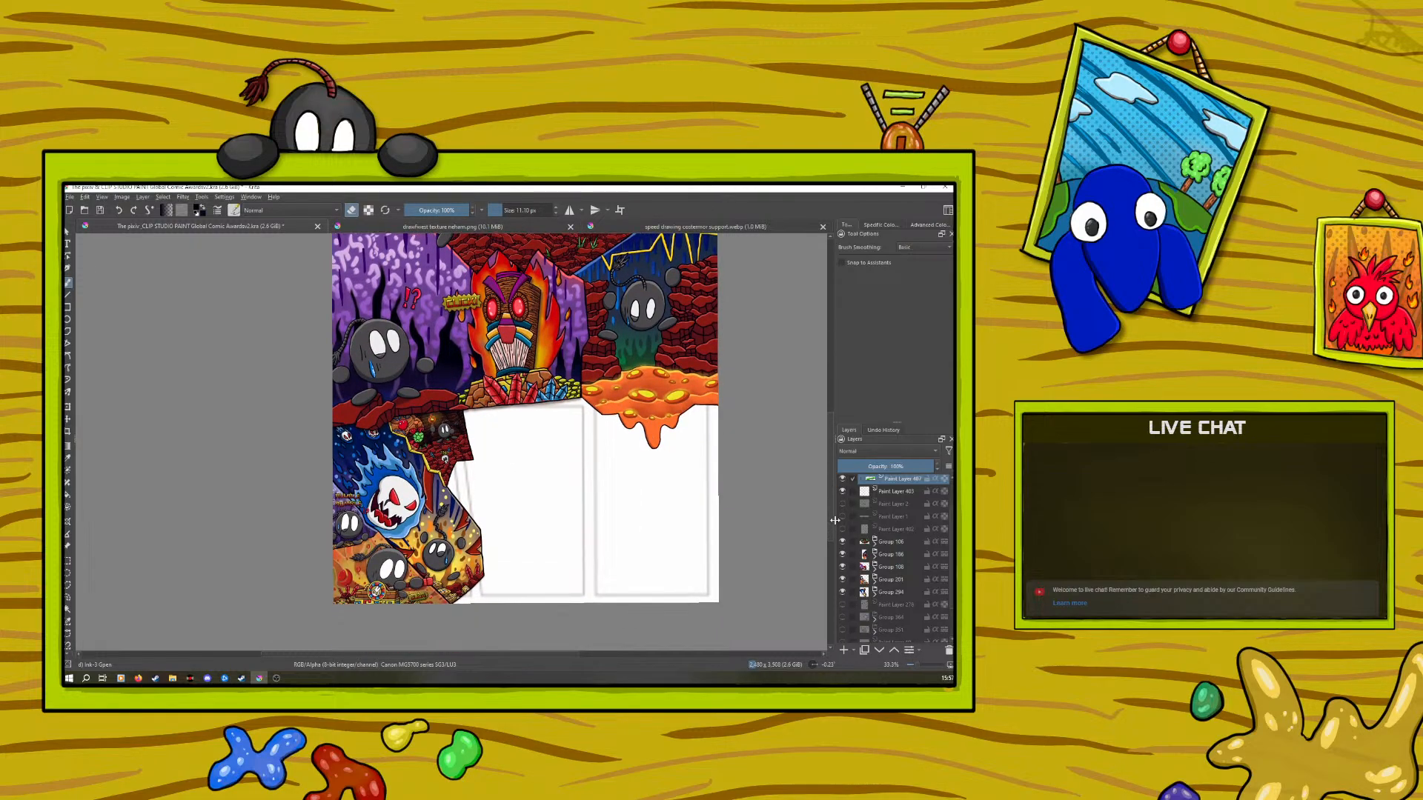
click(842, 606)
click(843, 606)
click(843, 619)
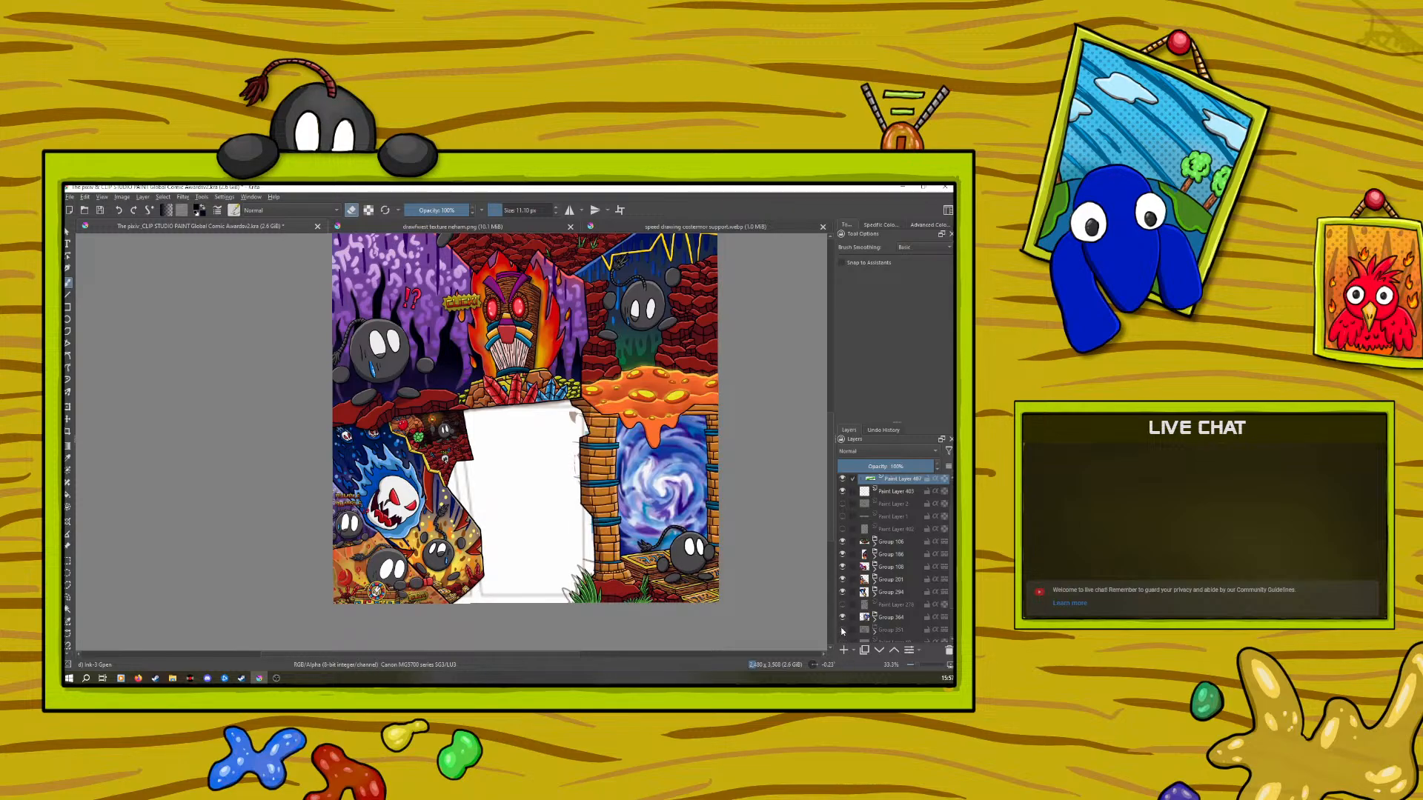
click(843, 631)
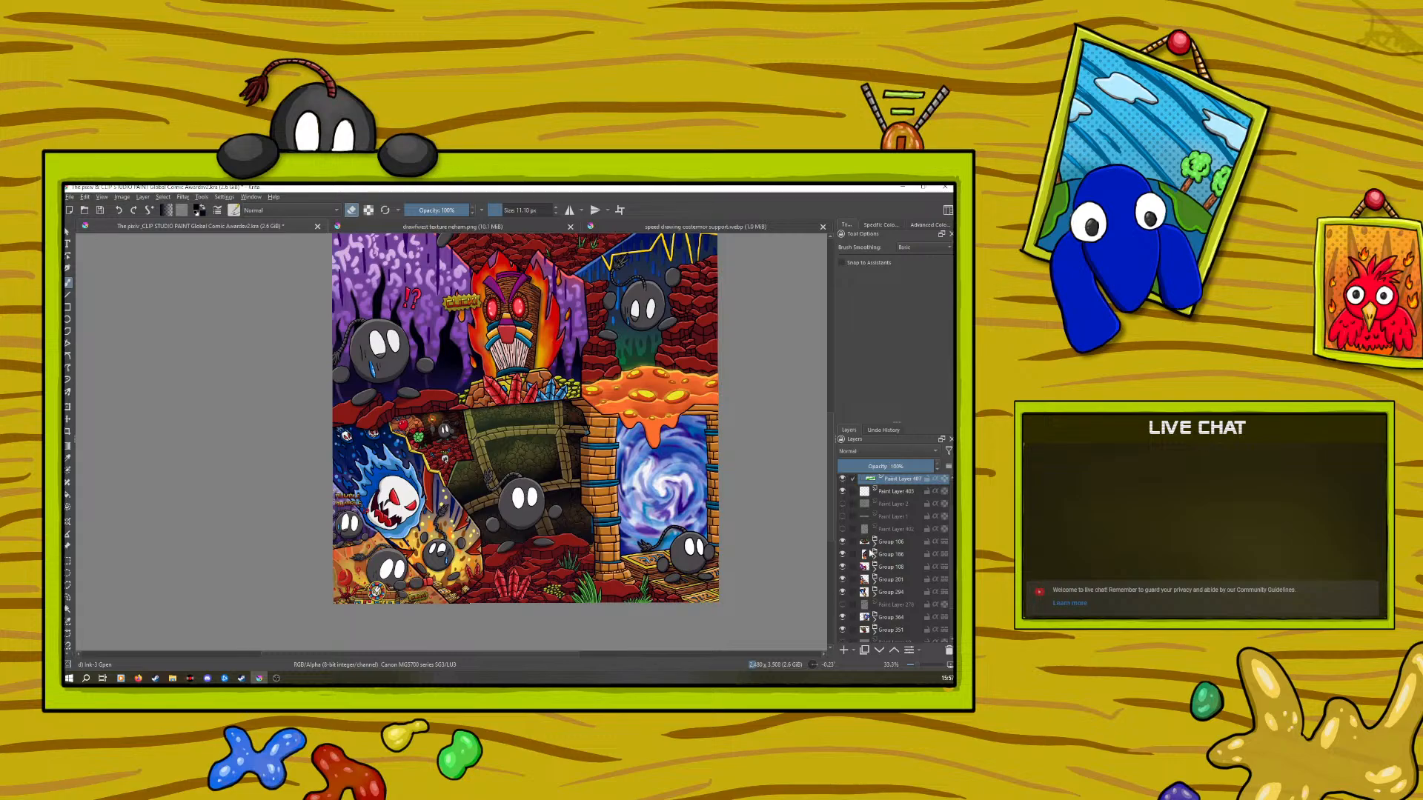
Add a new paint layer above the white layer beneath the speech bubble group, and collapse that group
scroll(861, 544, up, 1)
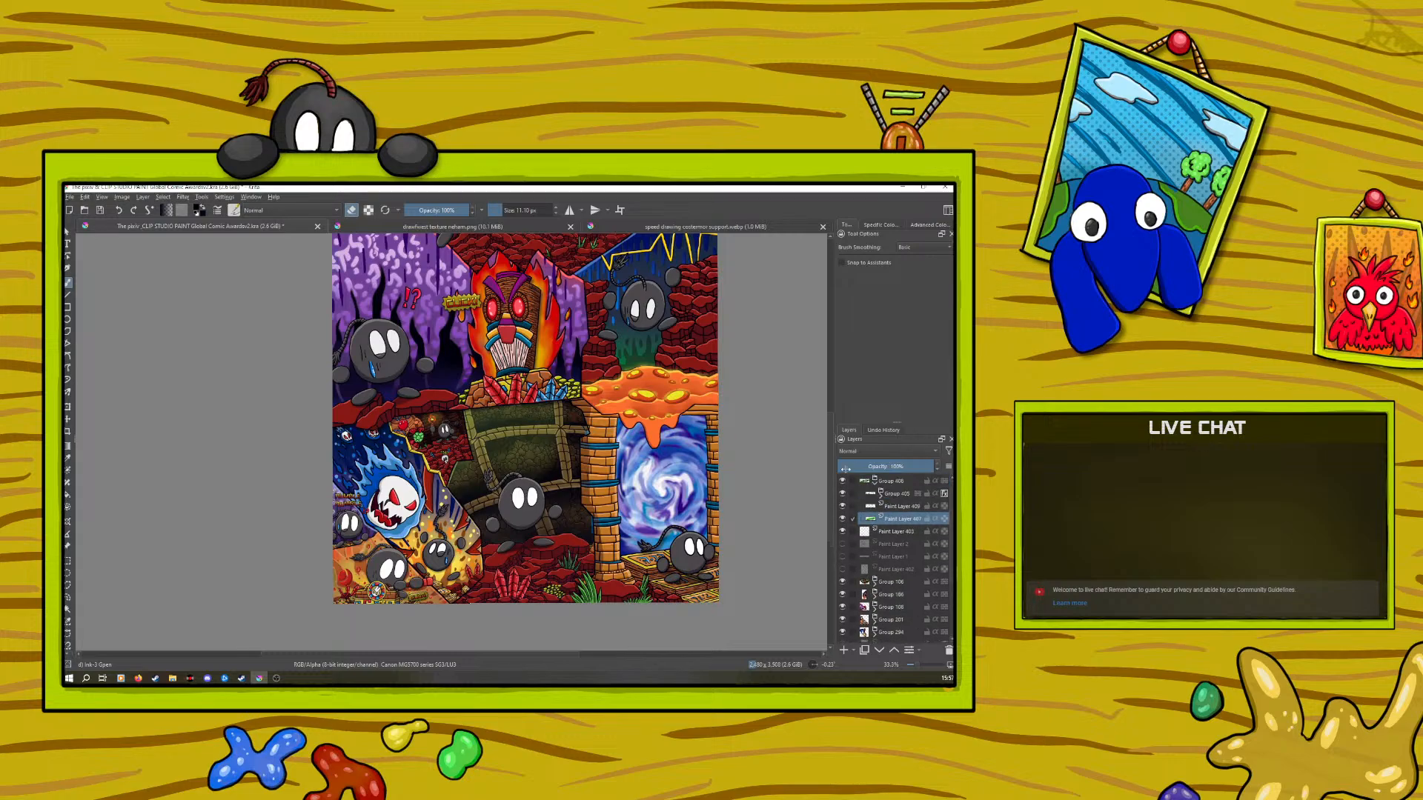
click(882, 531)
click(843, 649)
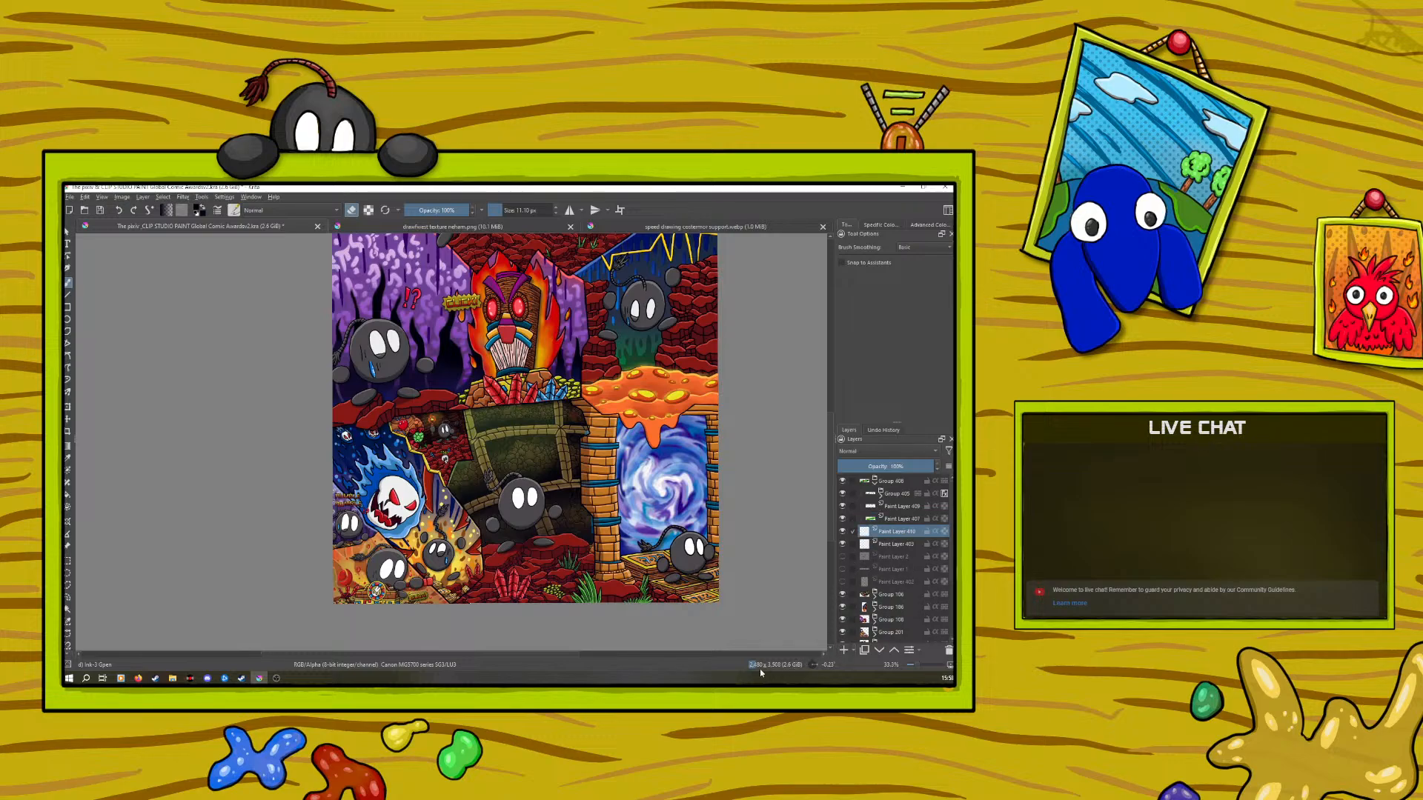
click(875, 480)
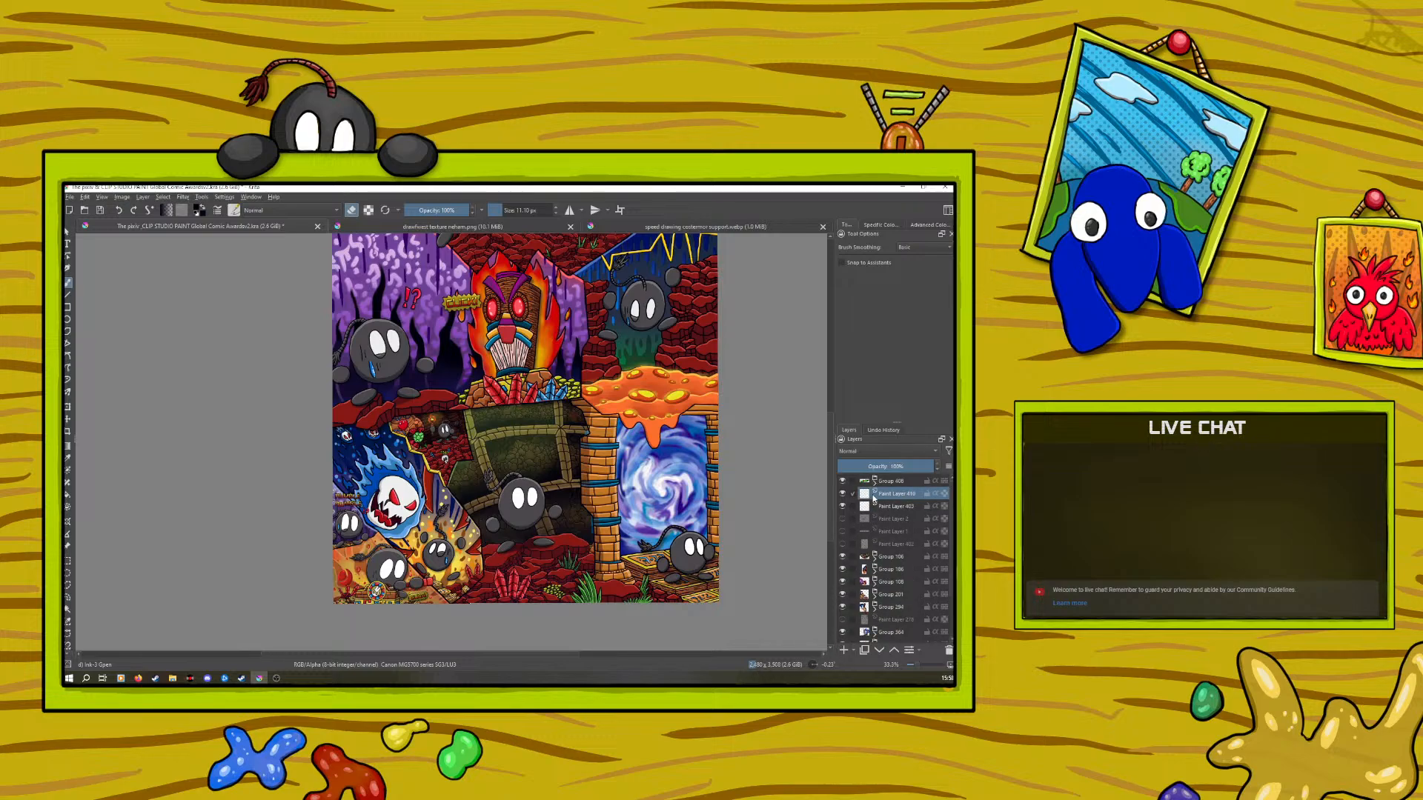
Add the text "WHA!" over the lower-left fire panel in the Alien Encounters font at size 16
click(68, 243)
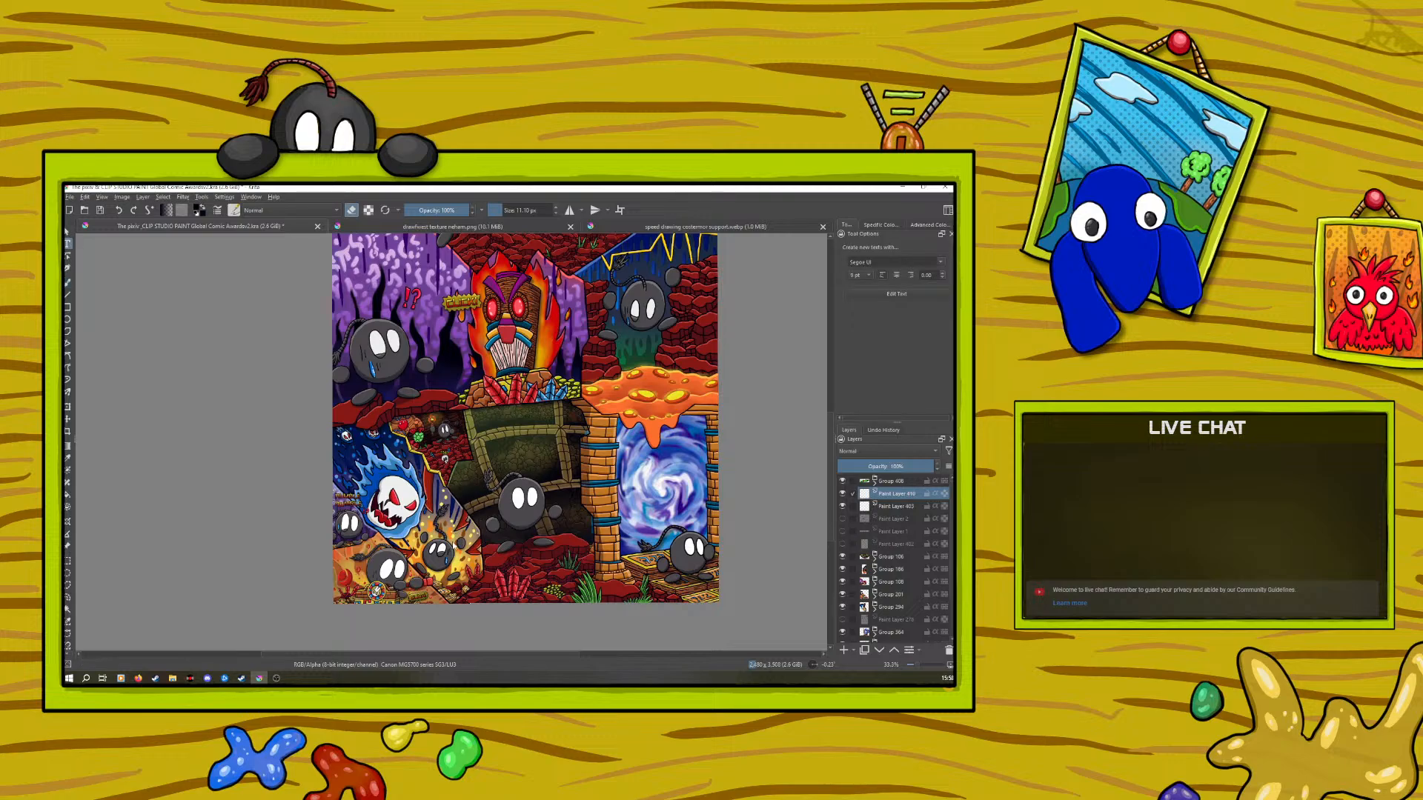
drag(453, 515, 490, 549)
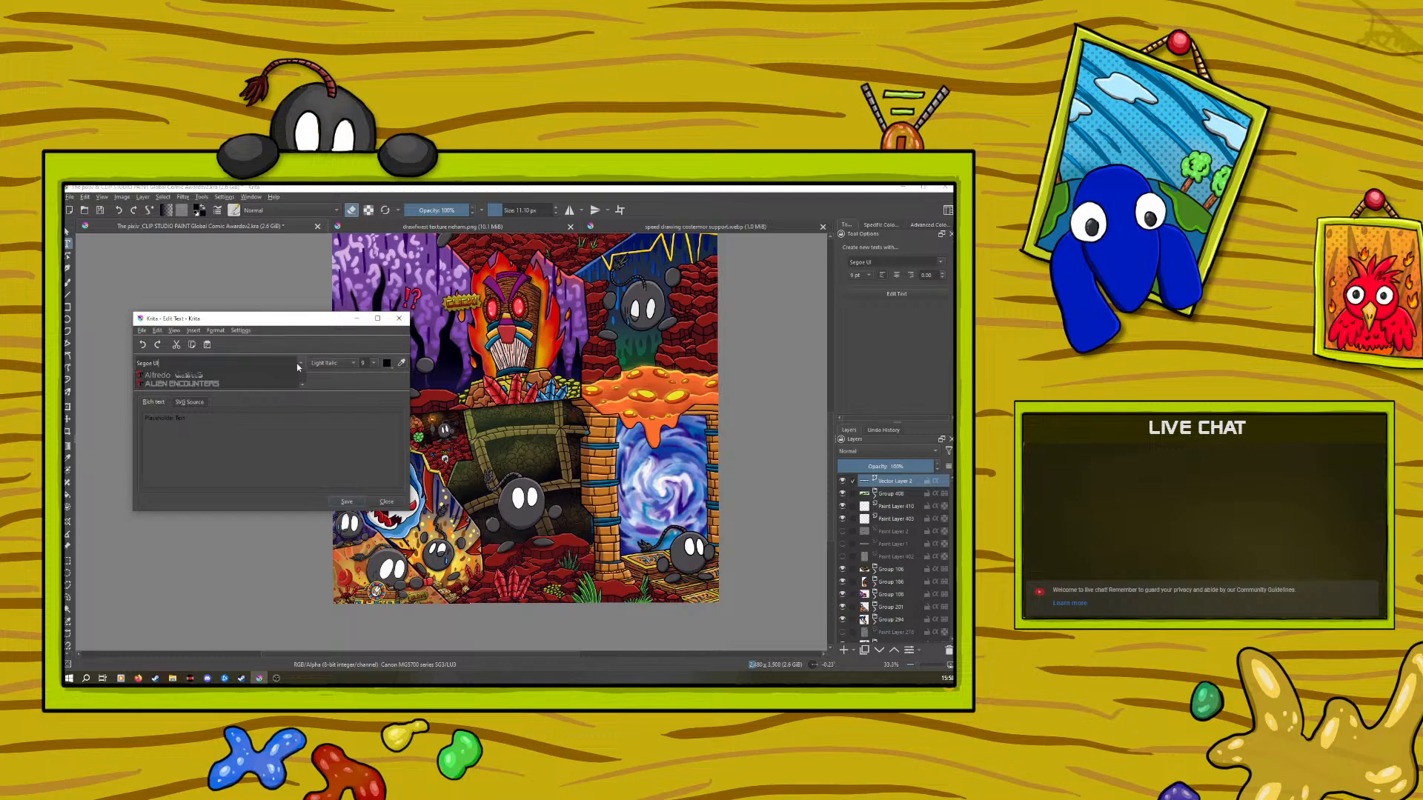
click(299, 363)
click(188, 375)
click(365, 362)
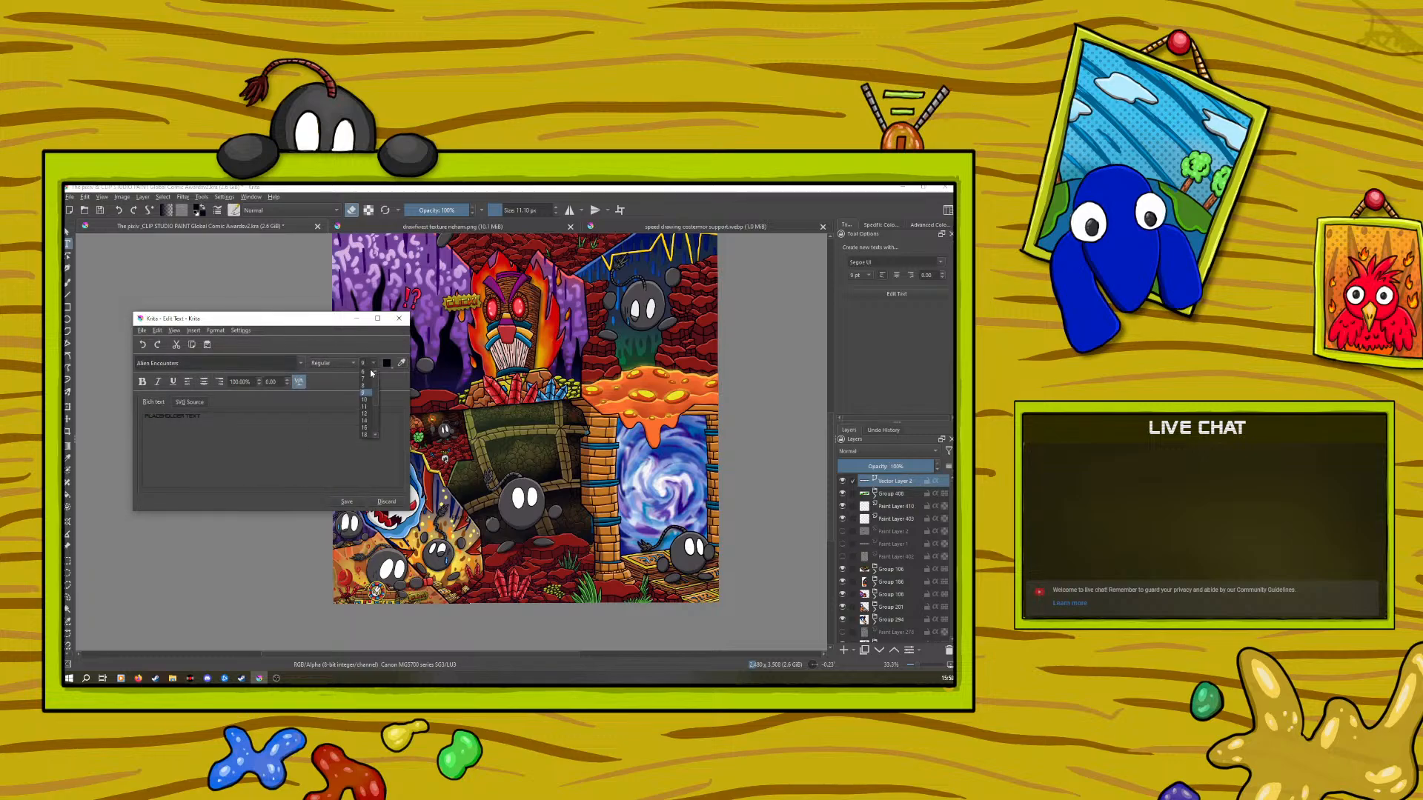
click(364, 429)
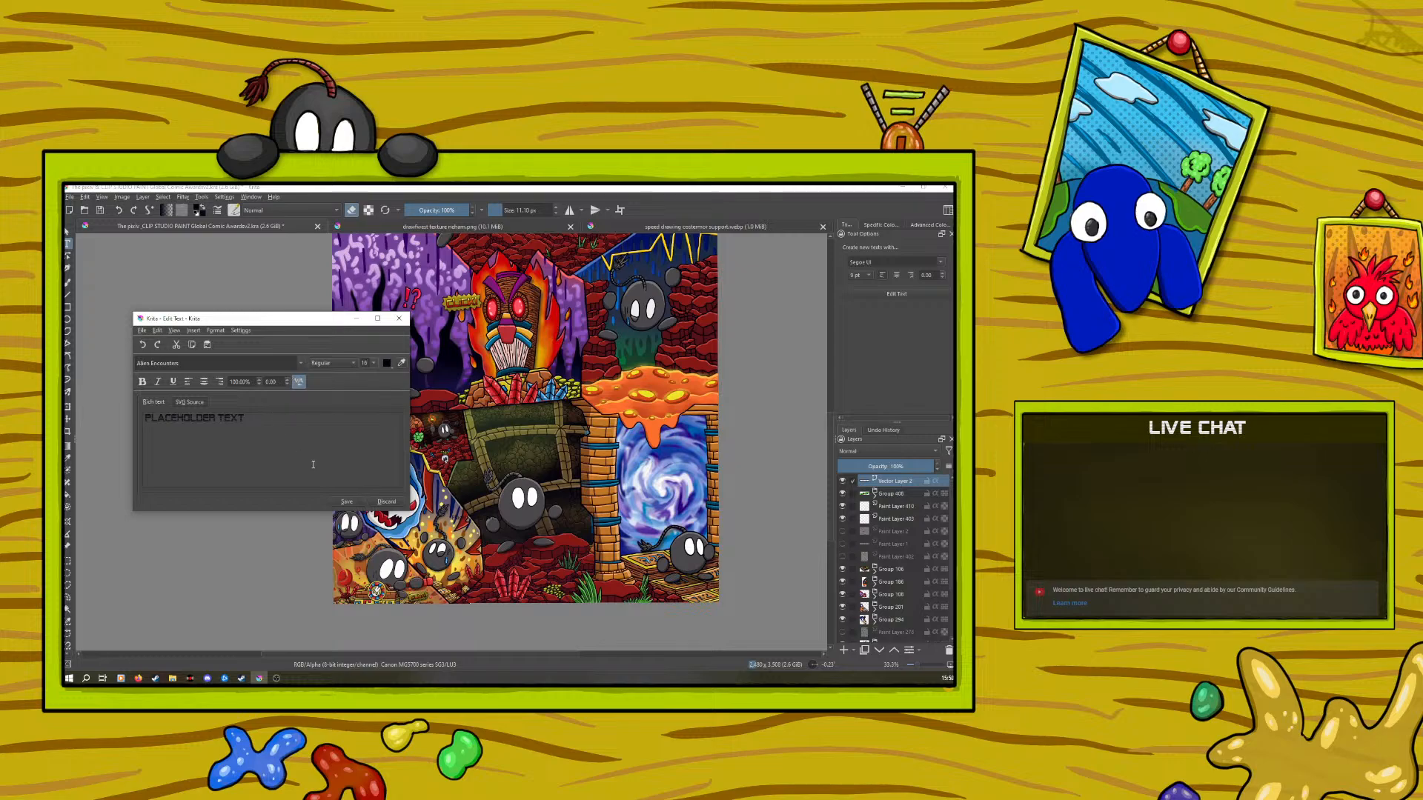
click(346, 502)
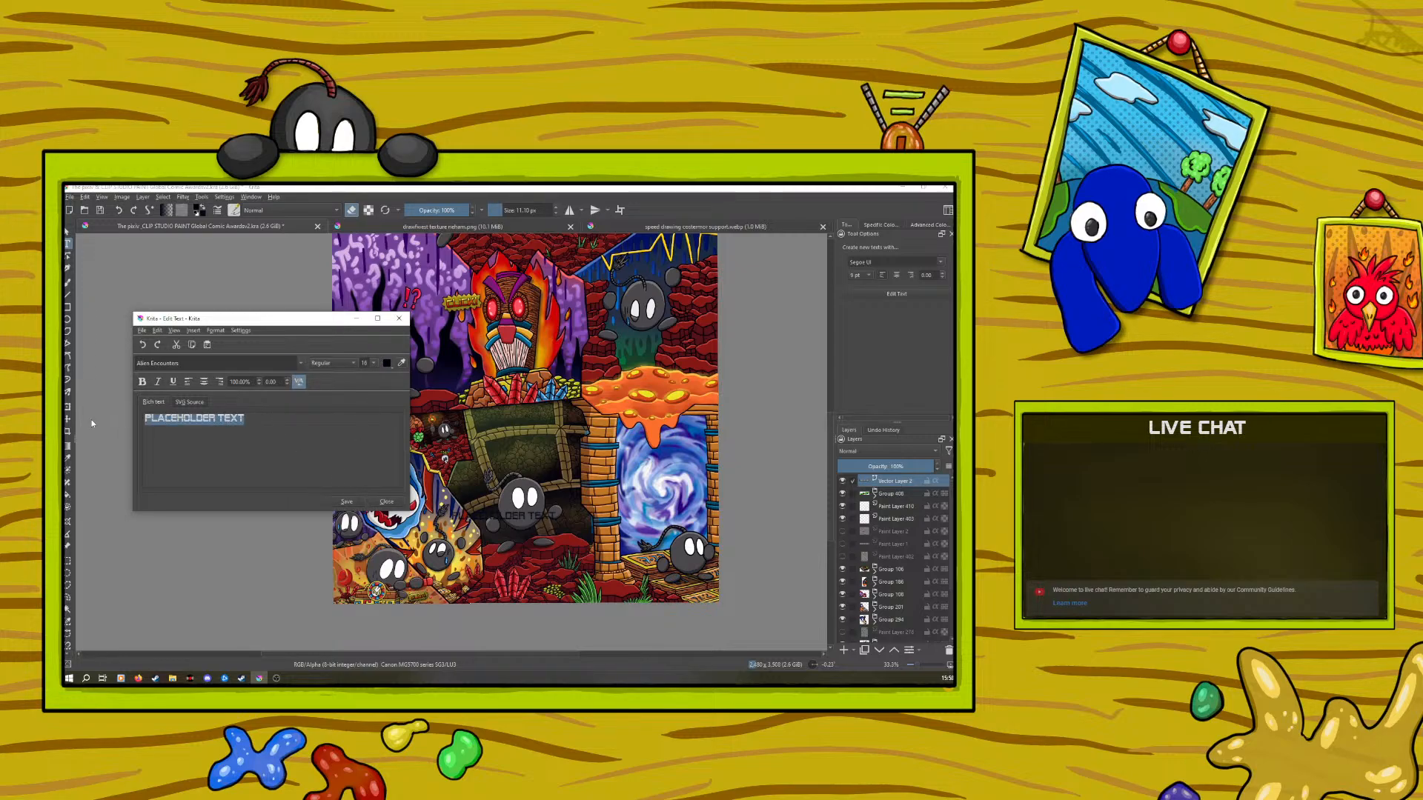
text(WHA!)
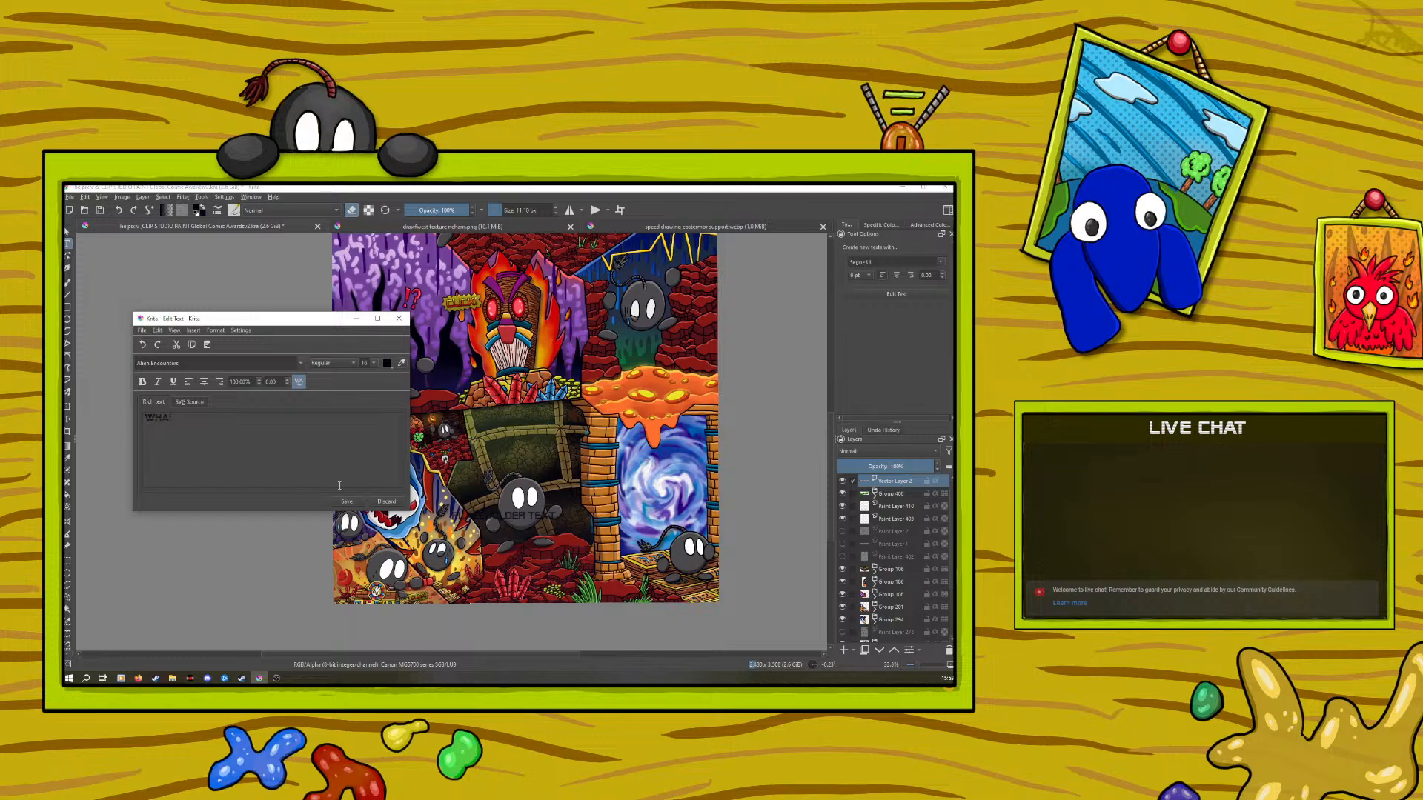
click(346, 501)
Try red on the "WHA!" text, settle on yellow, and close the text editor
click(386, 363)
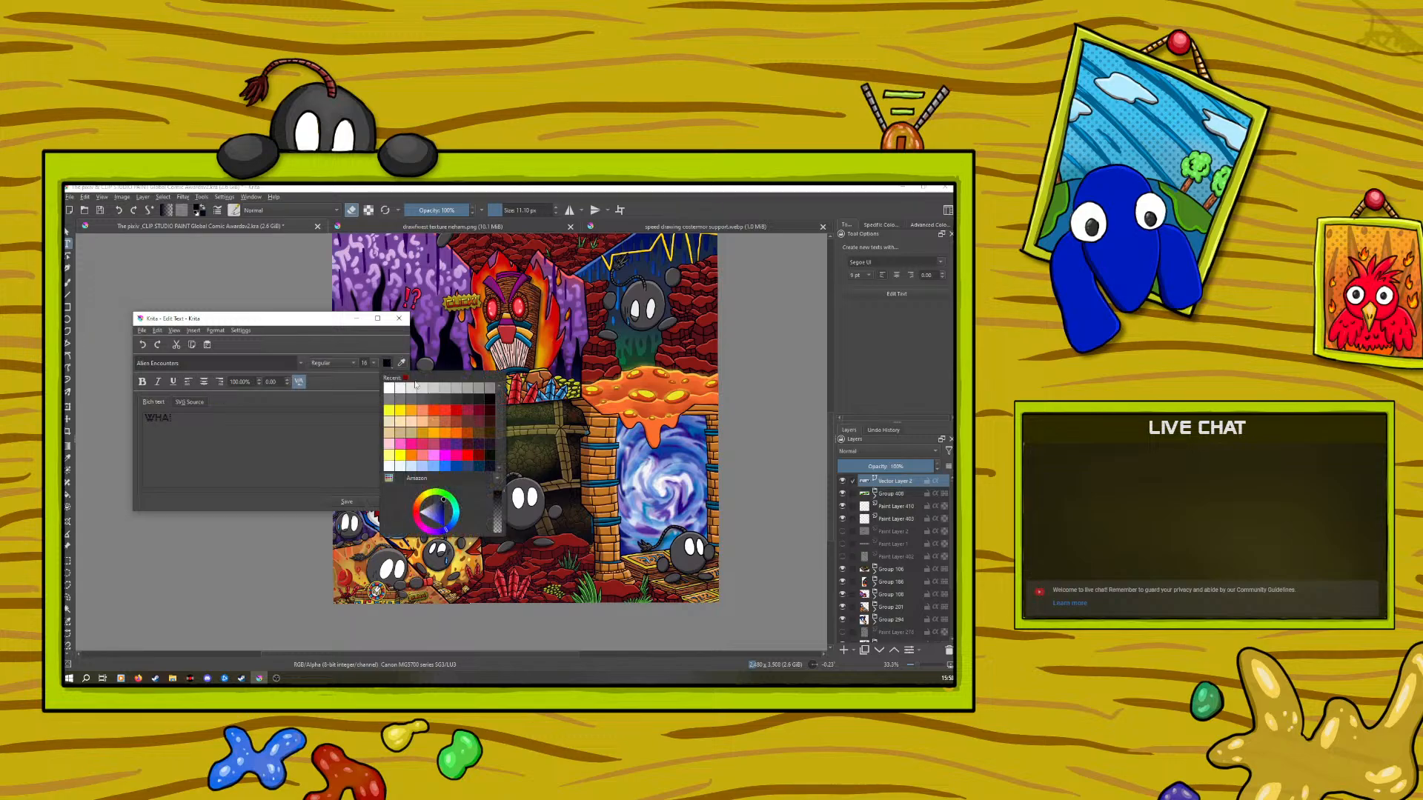
click(452, 413)
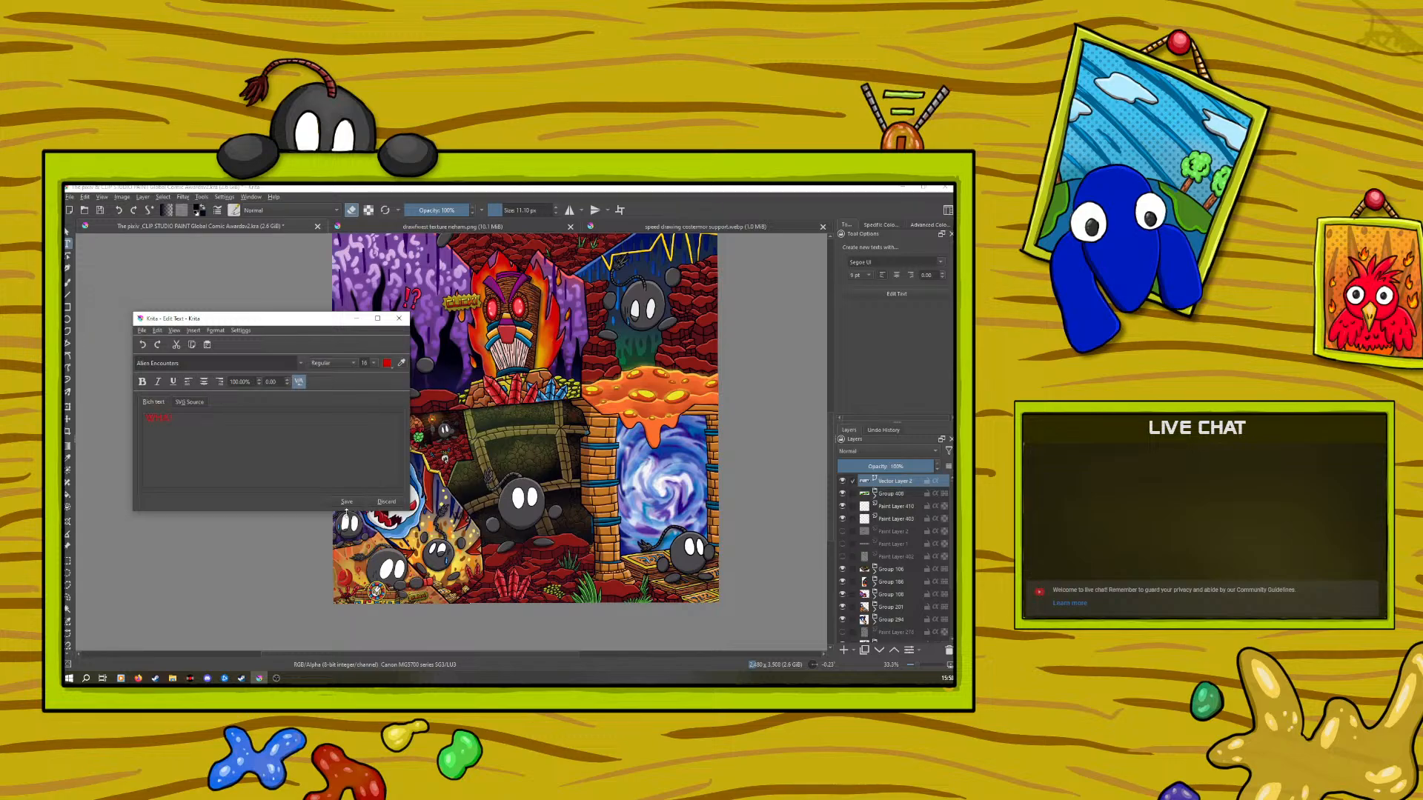
click(346, 502)
click(386, 363)
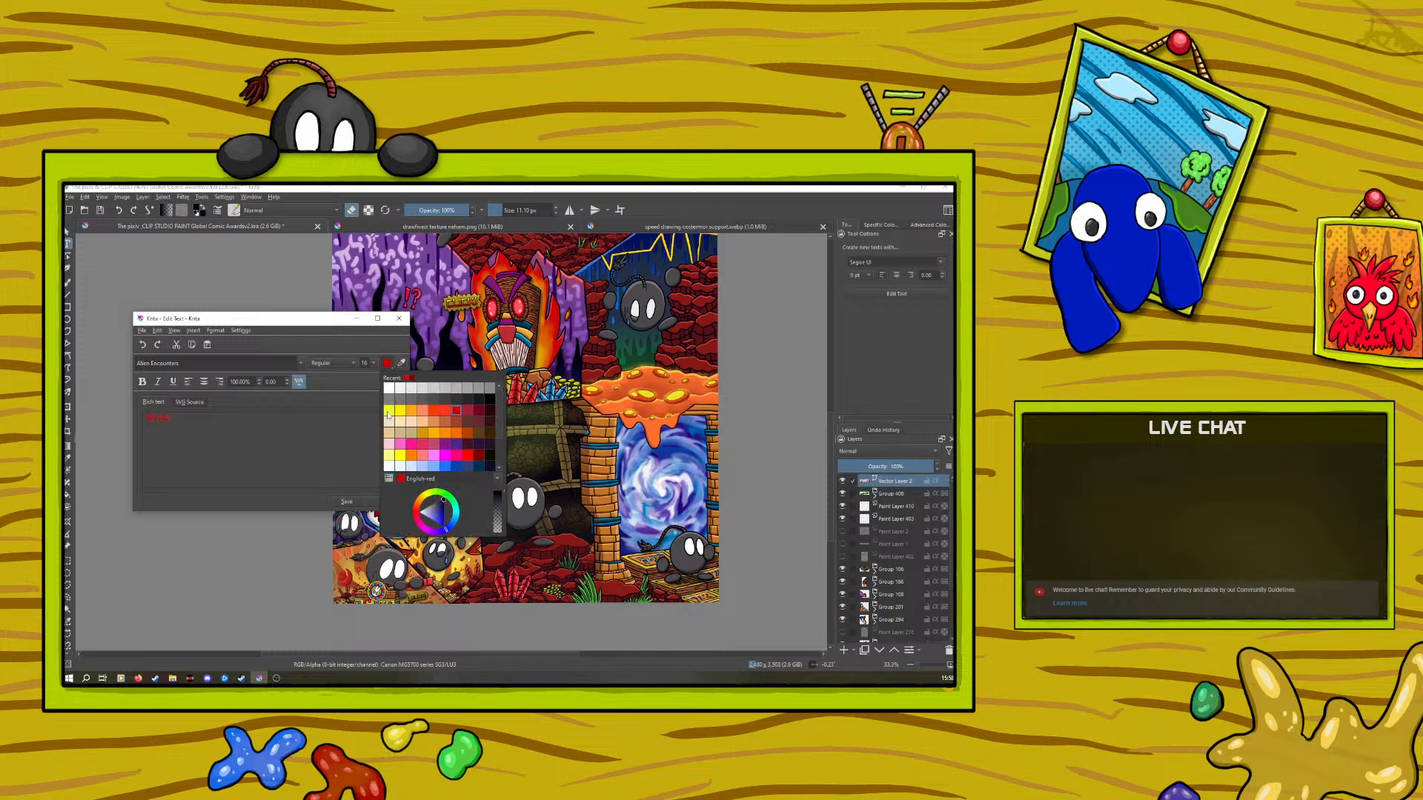
click(388, 413)
click(346, 502)
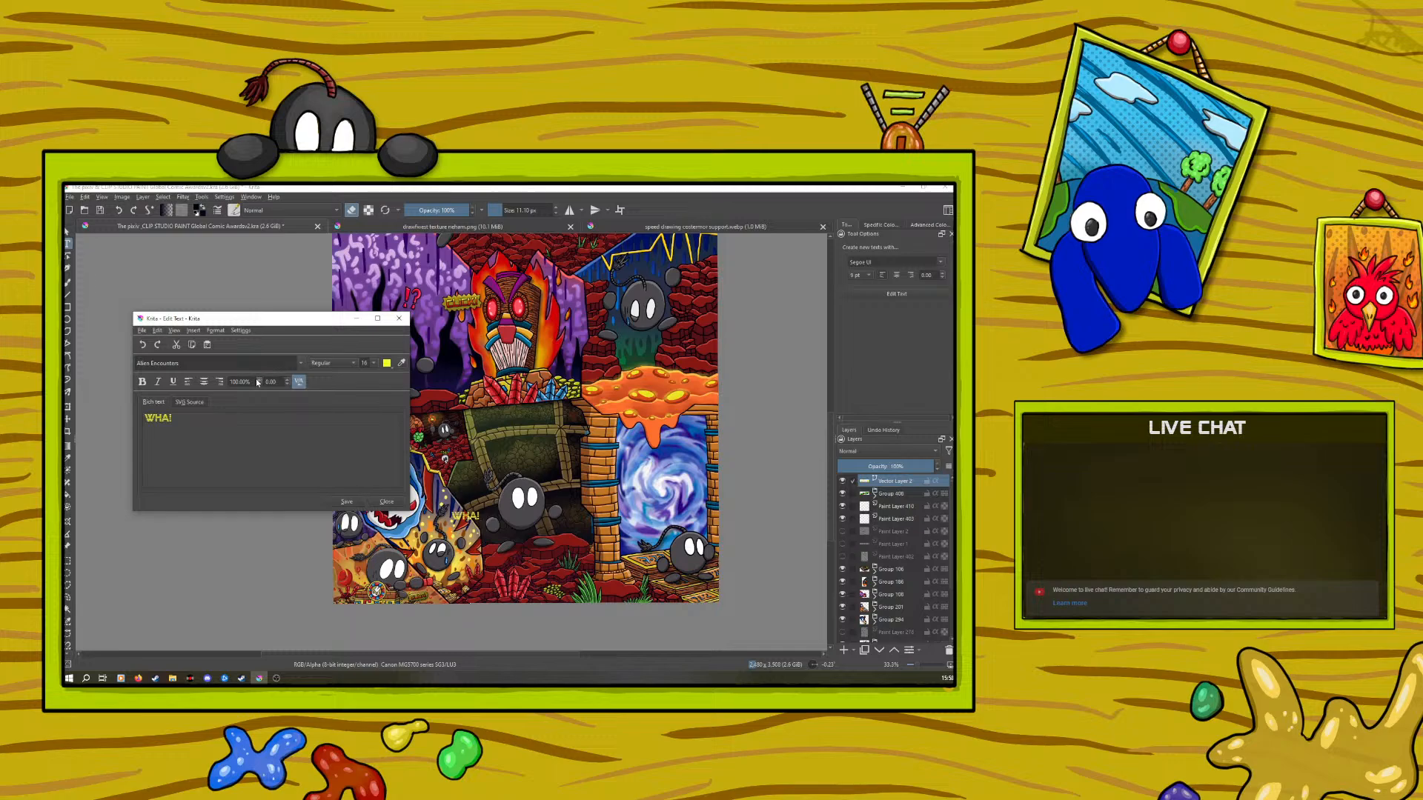
click(386, 501)
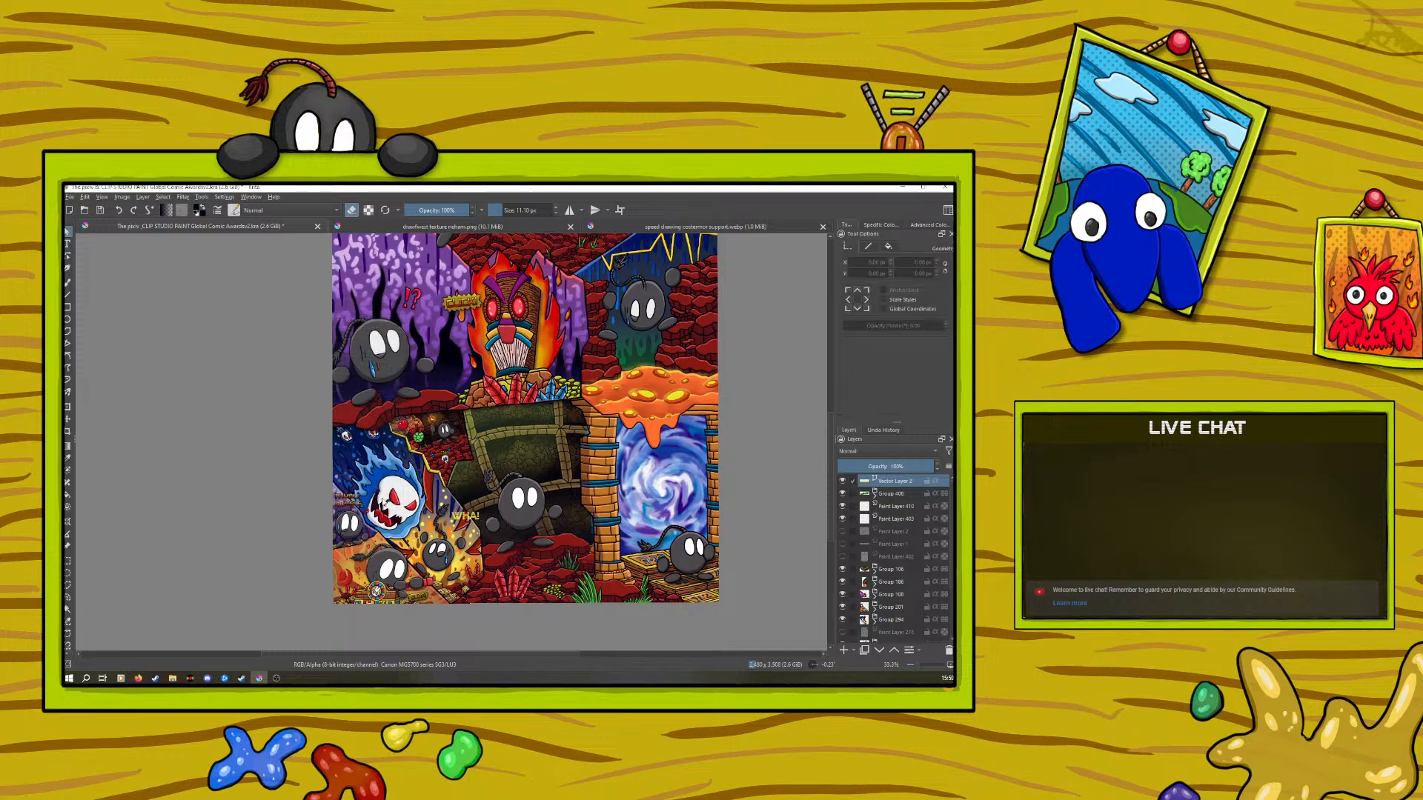
Check the "WHA!" text against the whole page and delete its vector layer
drag(920, 666, 913, 667)
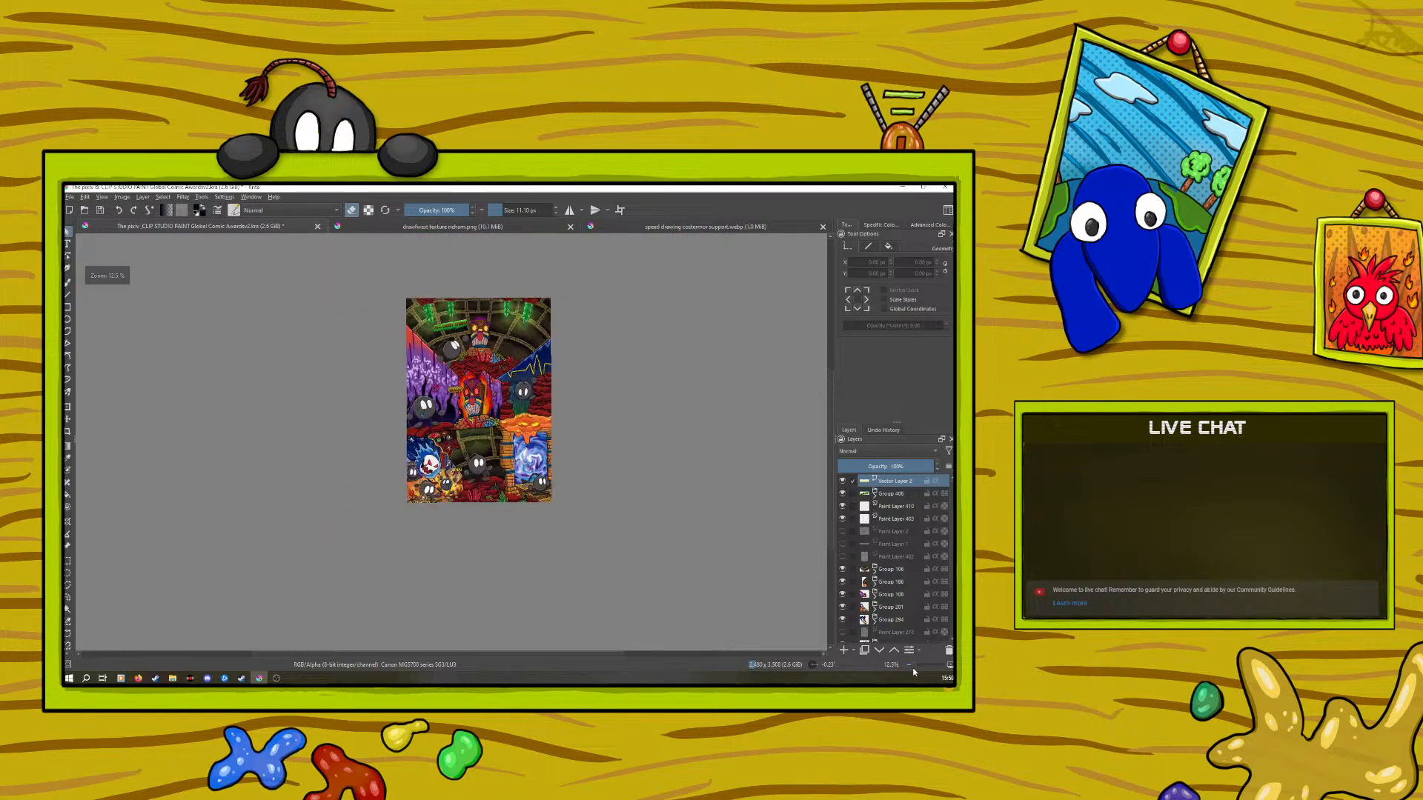
drag(913, 668, 914, 668)
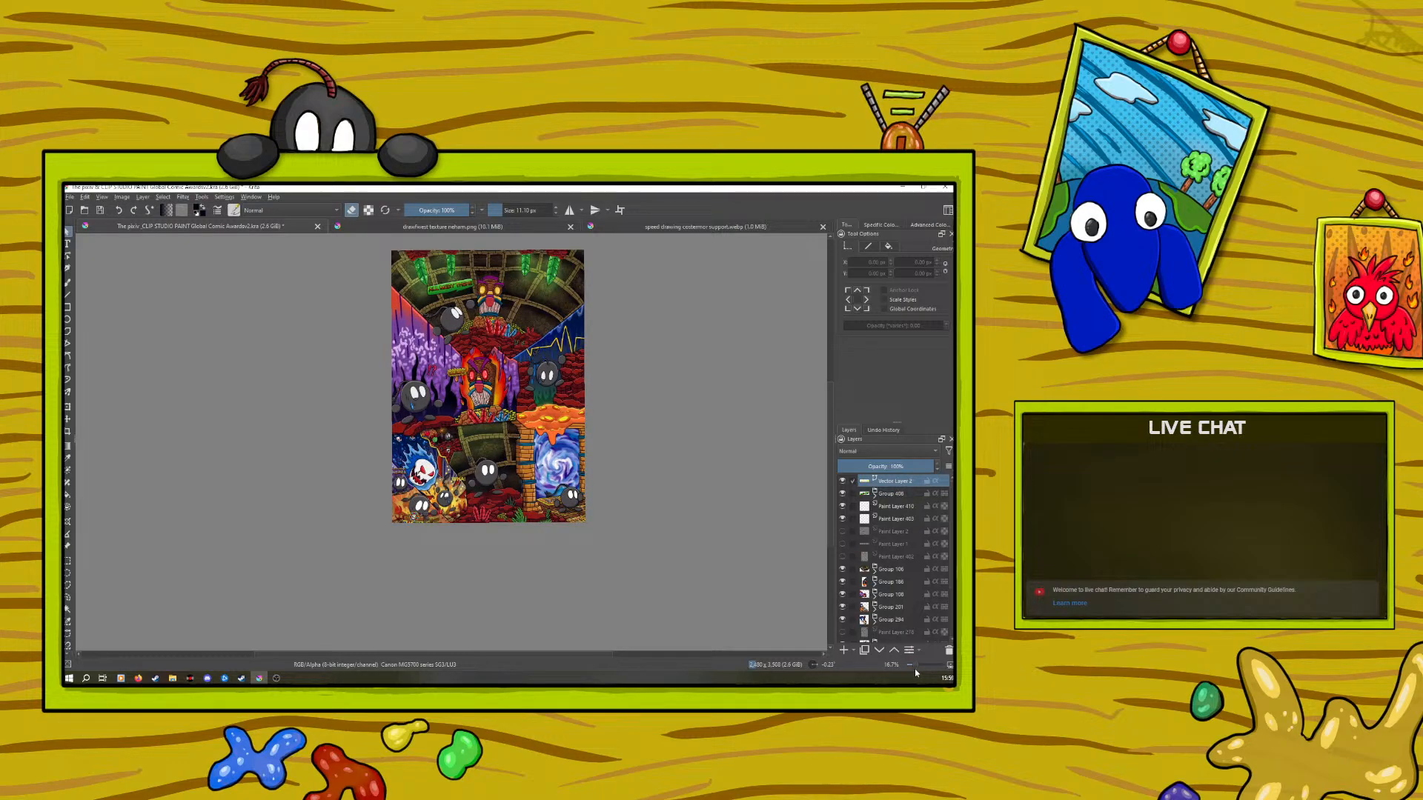
drag(915, 671, 919, 668)
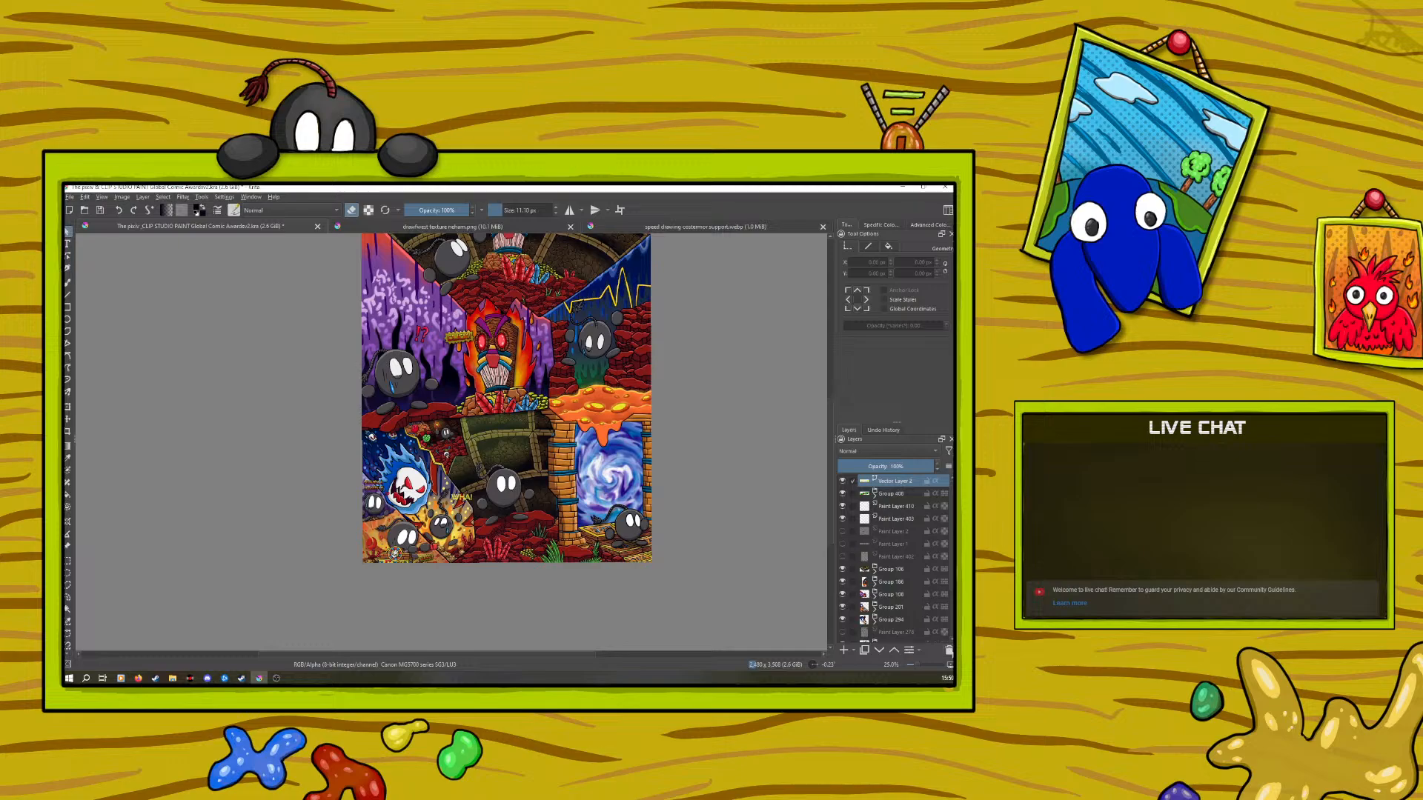
click(947, 650)
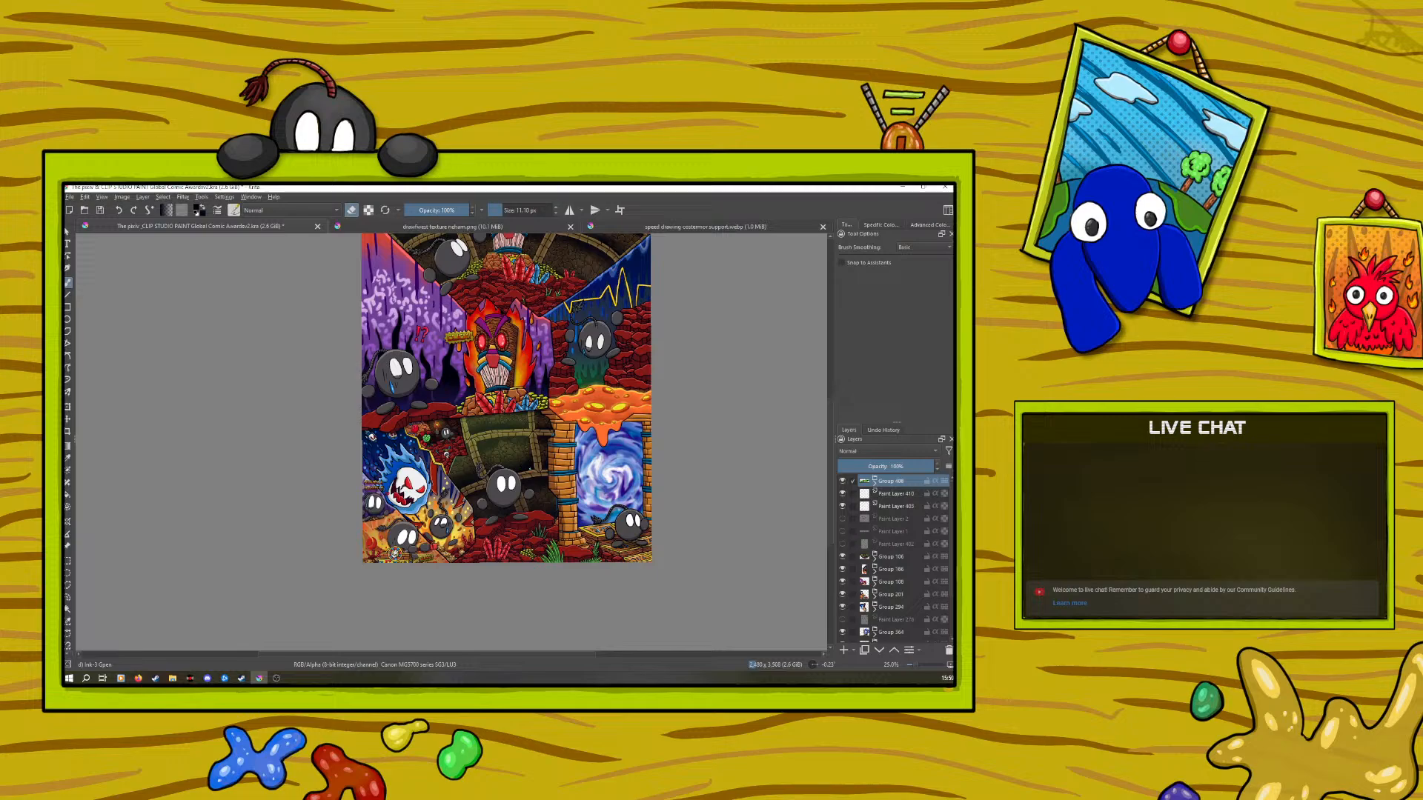
Create a text object over the lower middle panel and set its placeholder text to size 16
click(882, 495)
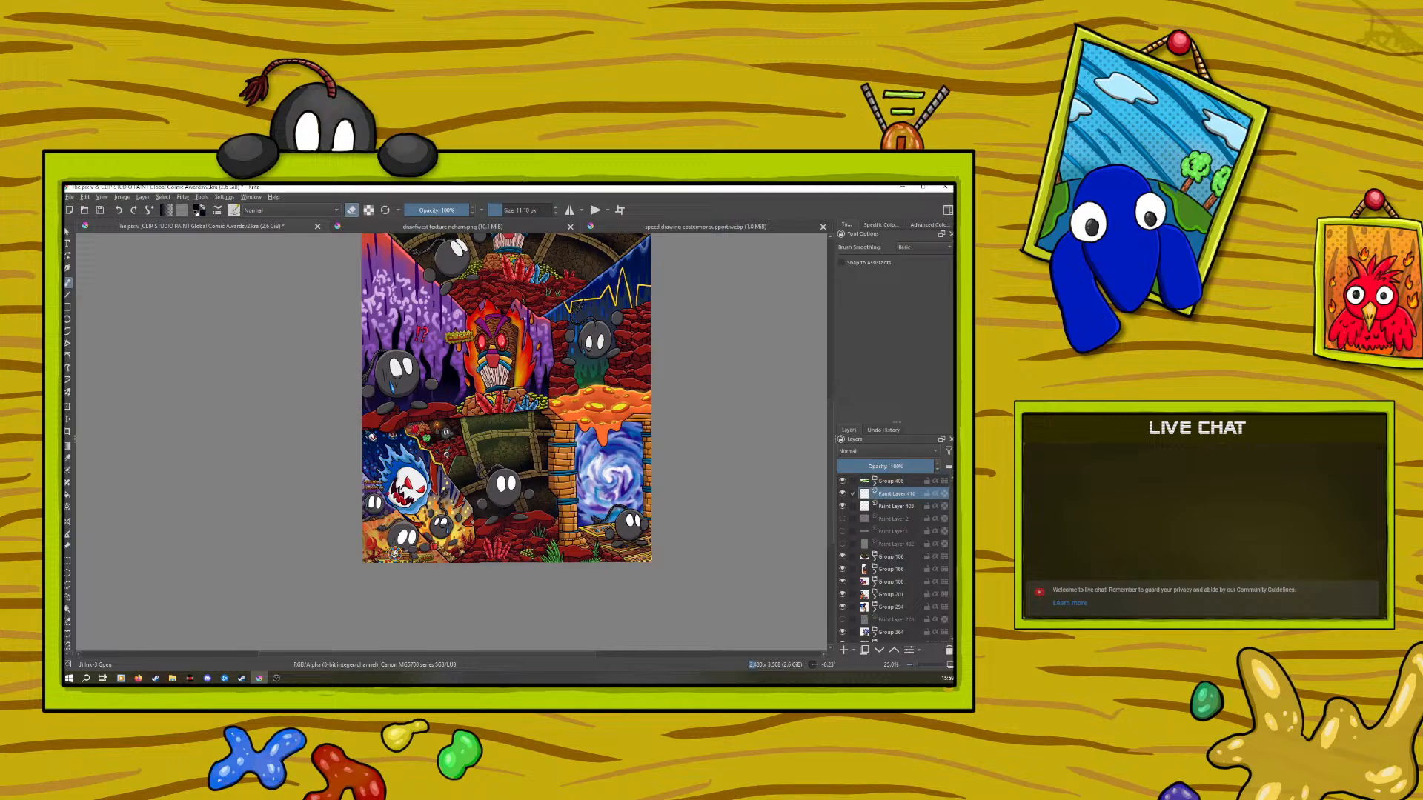
key(t)
drag(490, 437, 543, 470)
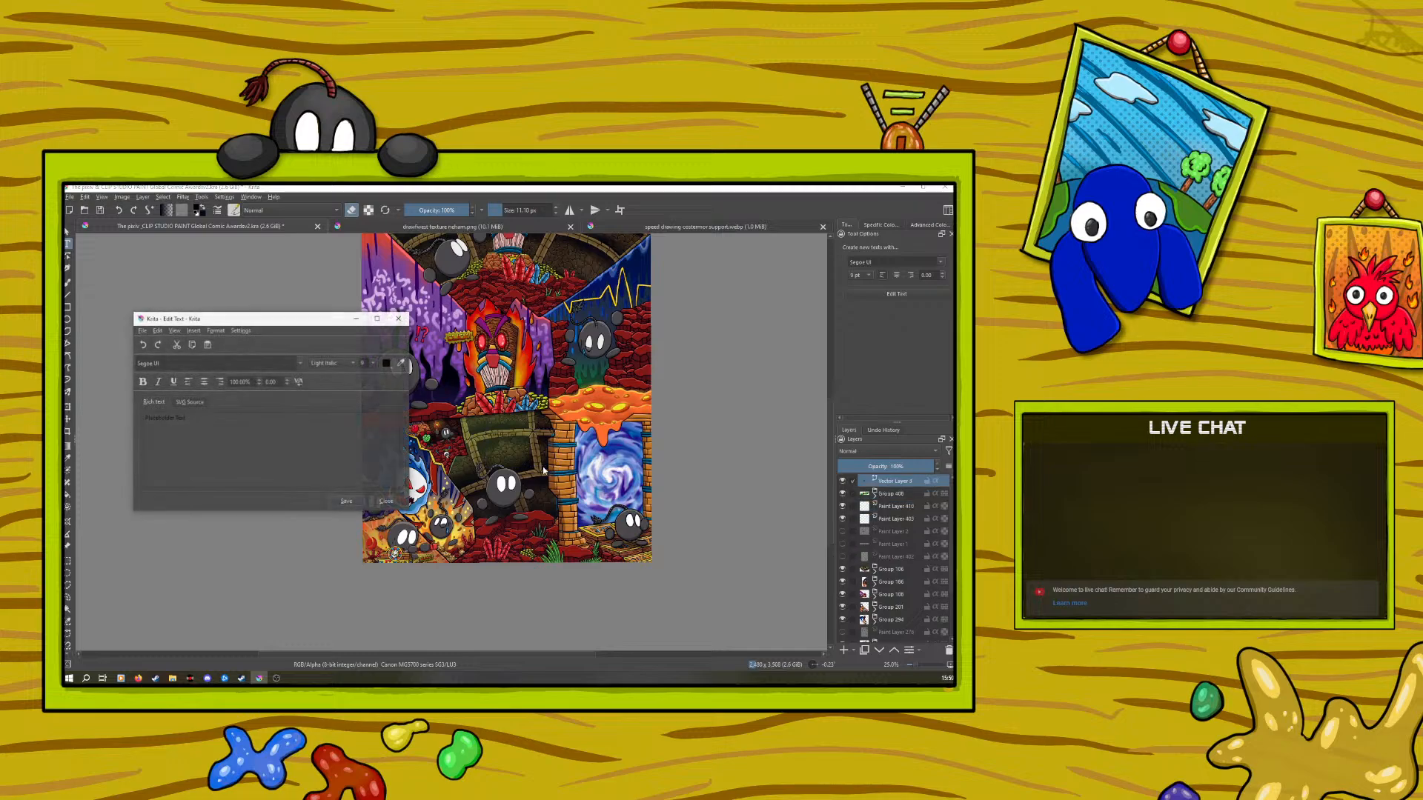
triple_click(168, 416)
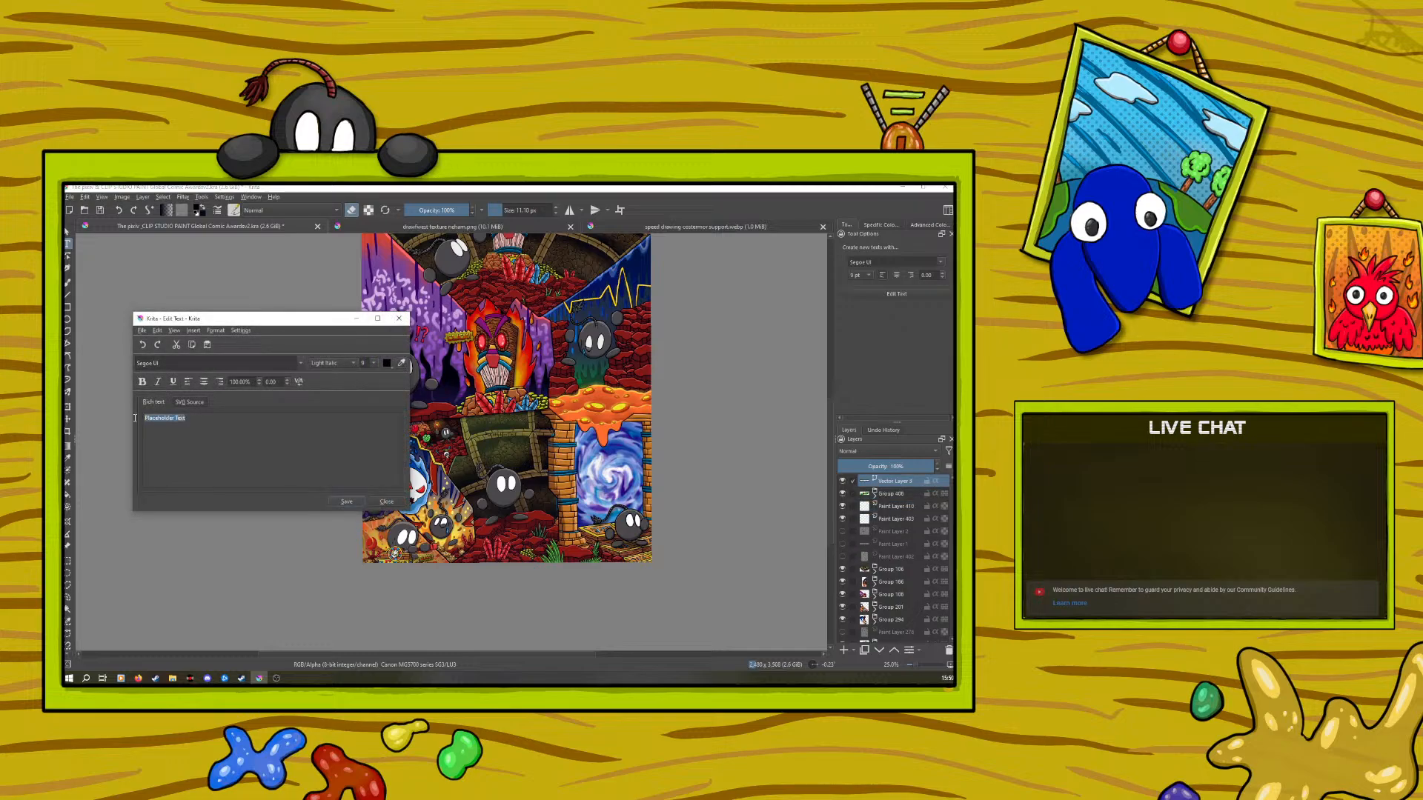
click(364, 362)
click(365, 429)
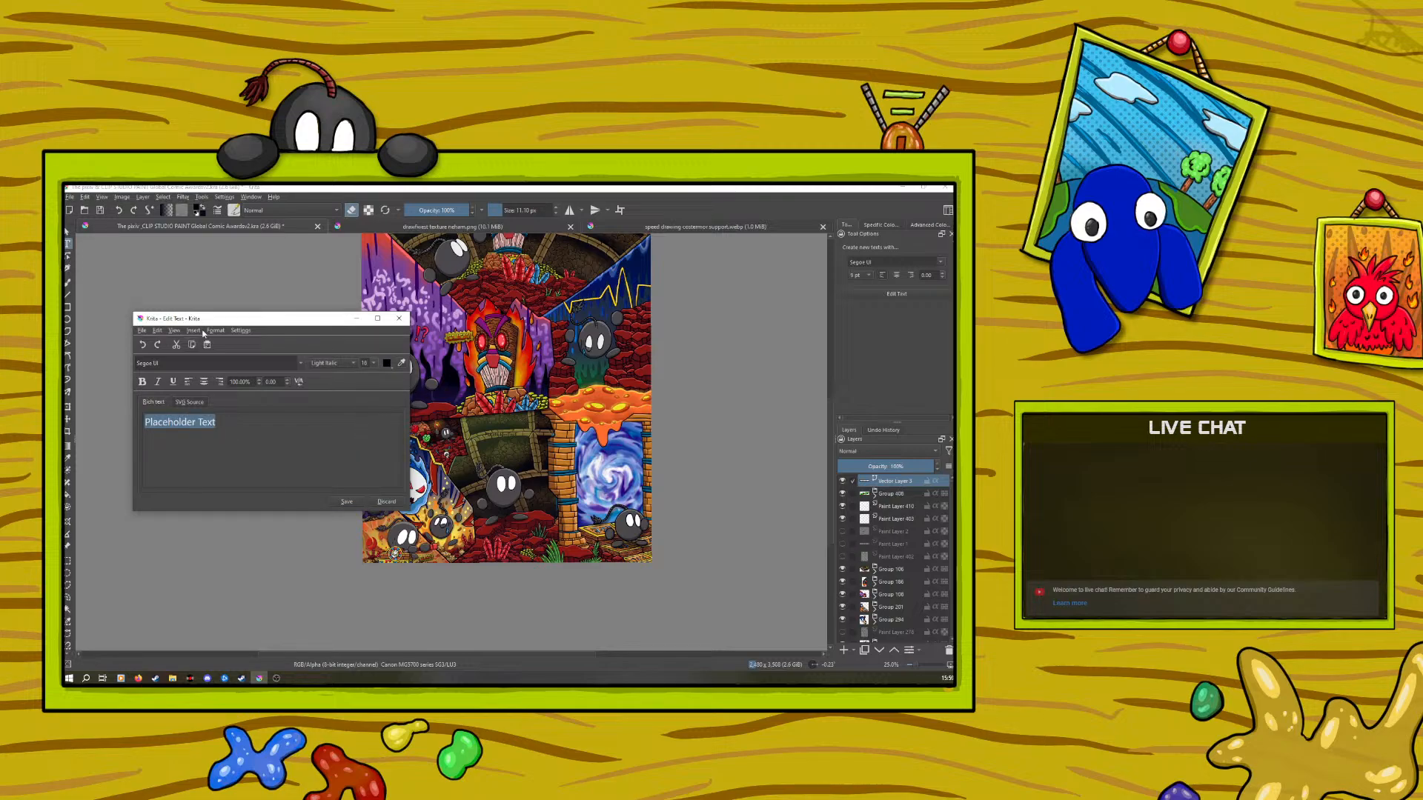
Replace the placeholder with the copied line "You know what I'll leave it be" and apply it
key(alt+Tab)
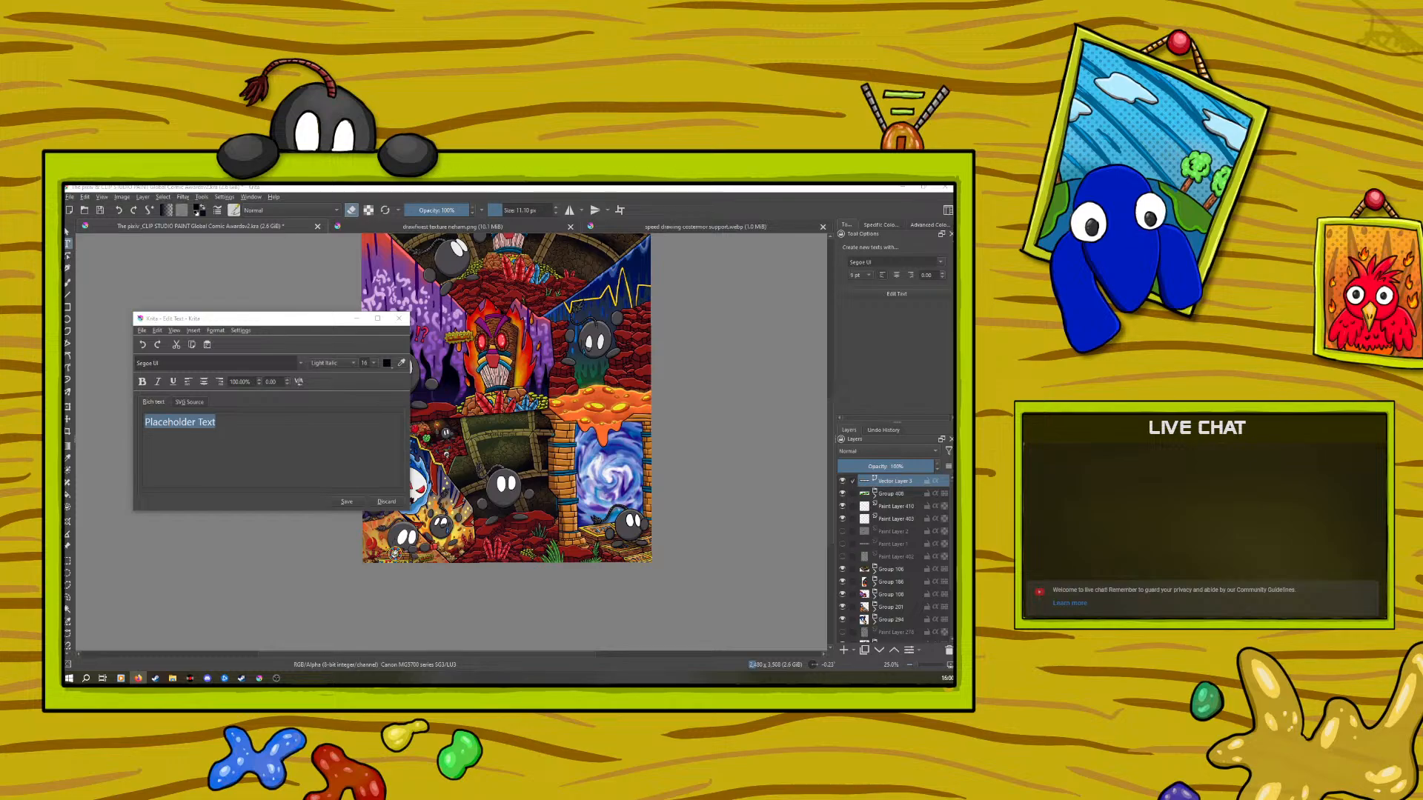
click(99, 406)
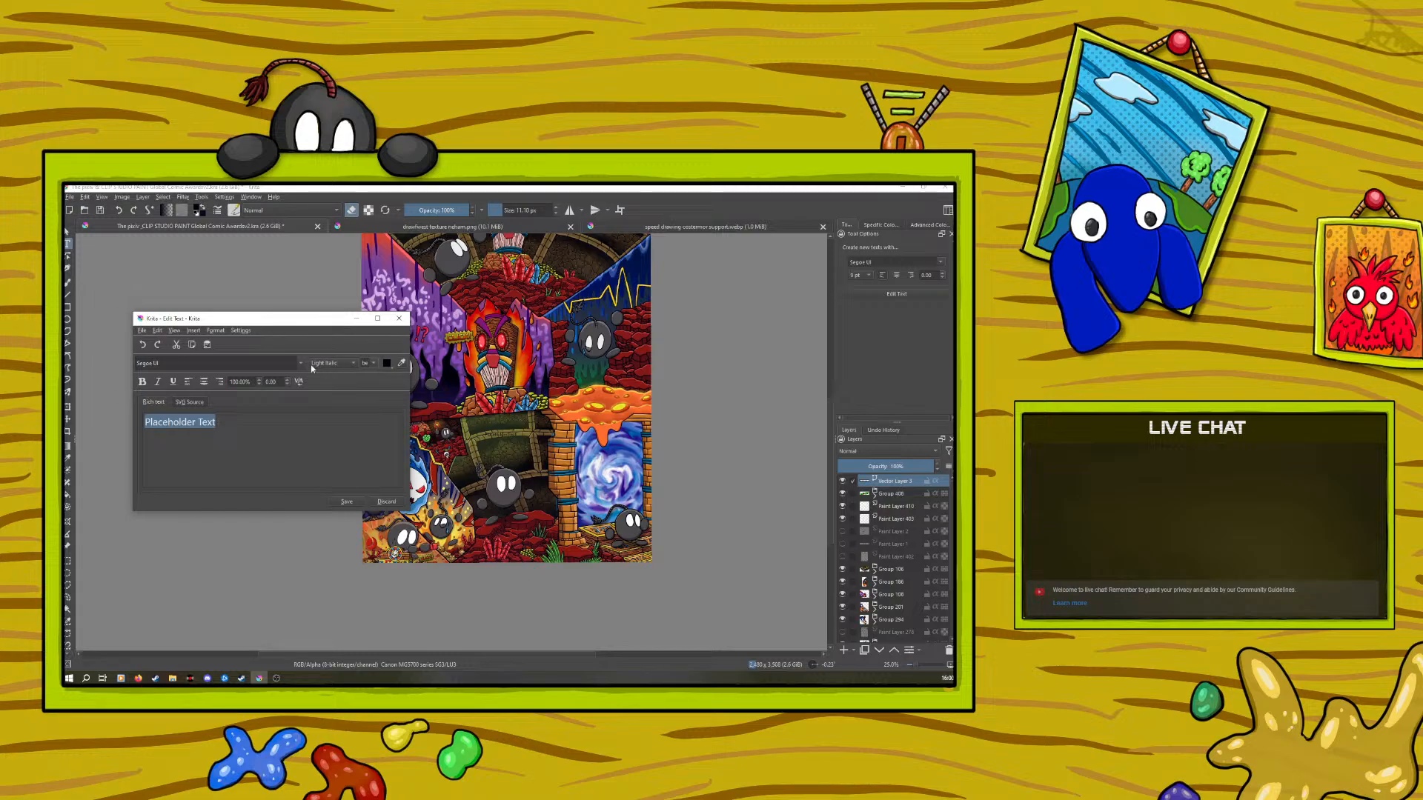
click(225, 430)
key(ctrl+a)
key(BackSpace)
right_click(227, 424)
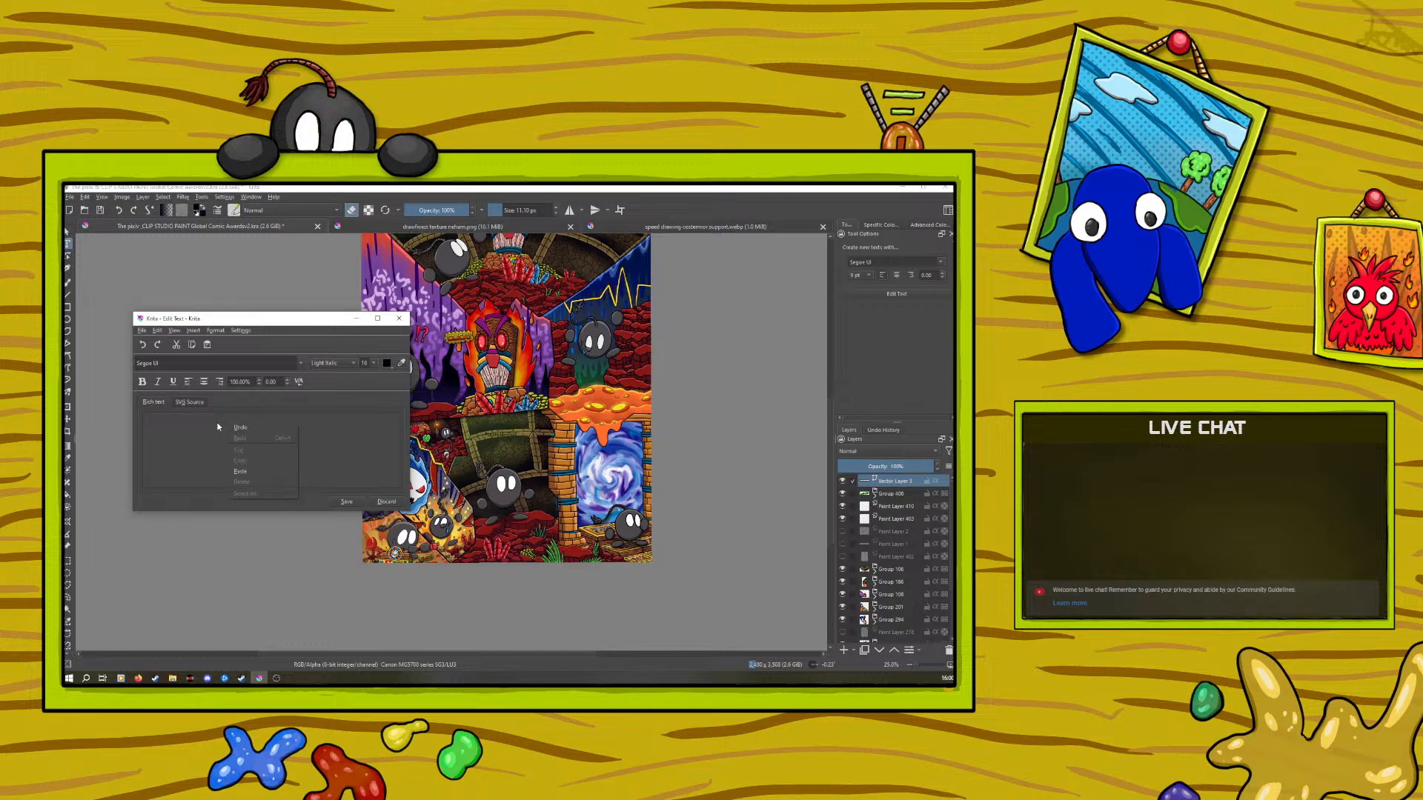
click(240, 471)
click(340, 504)
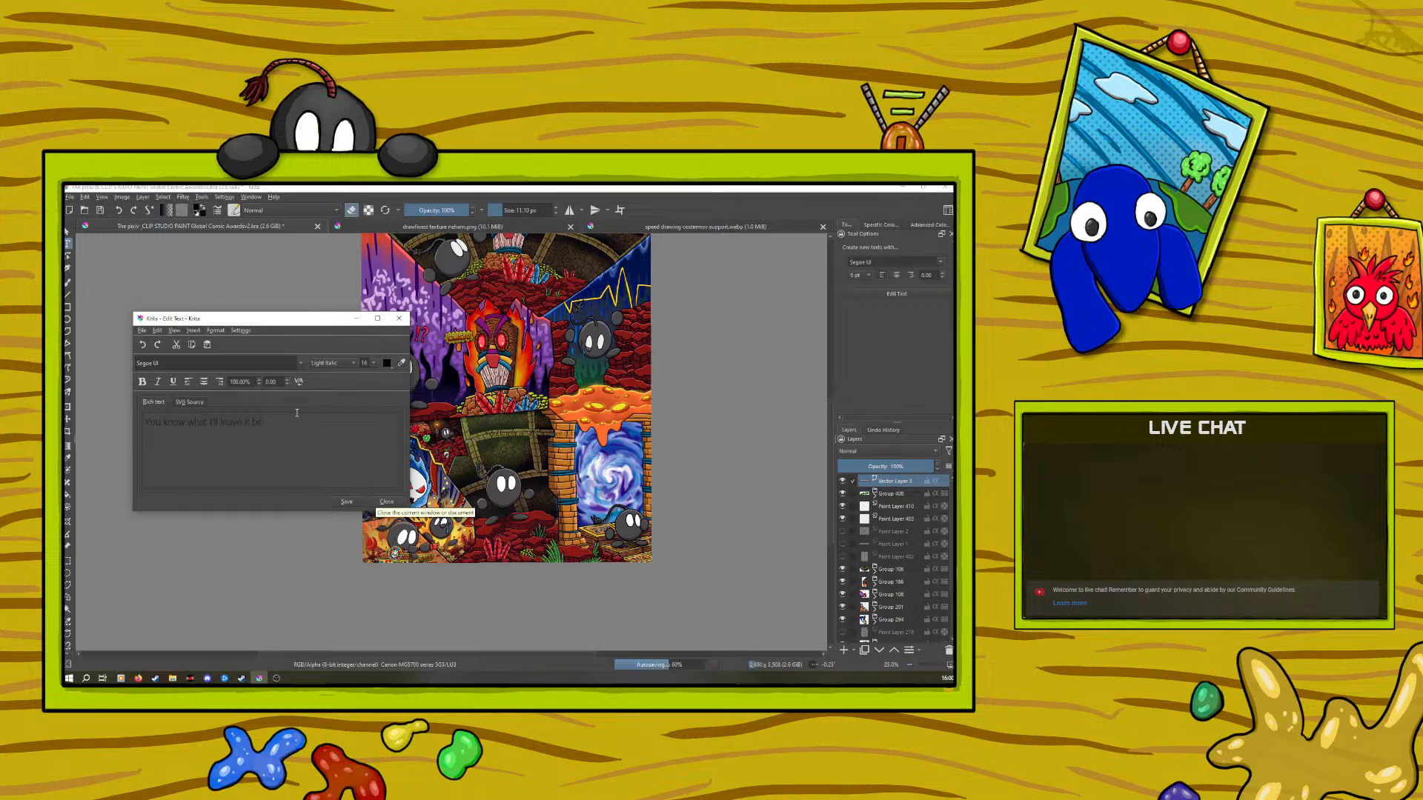
Set the lower middle panel's line to the Alien Encounters font in yellow and apply it to the page
click(142, 330)
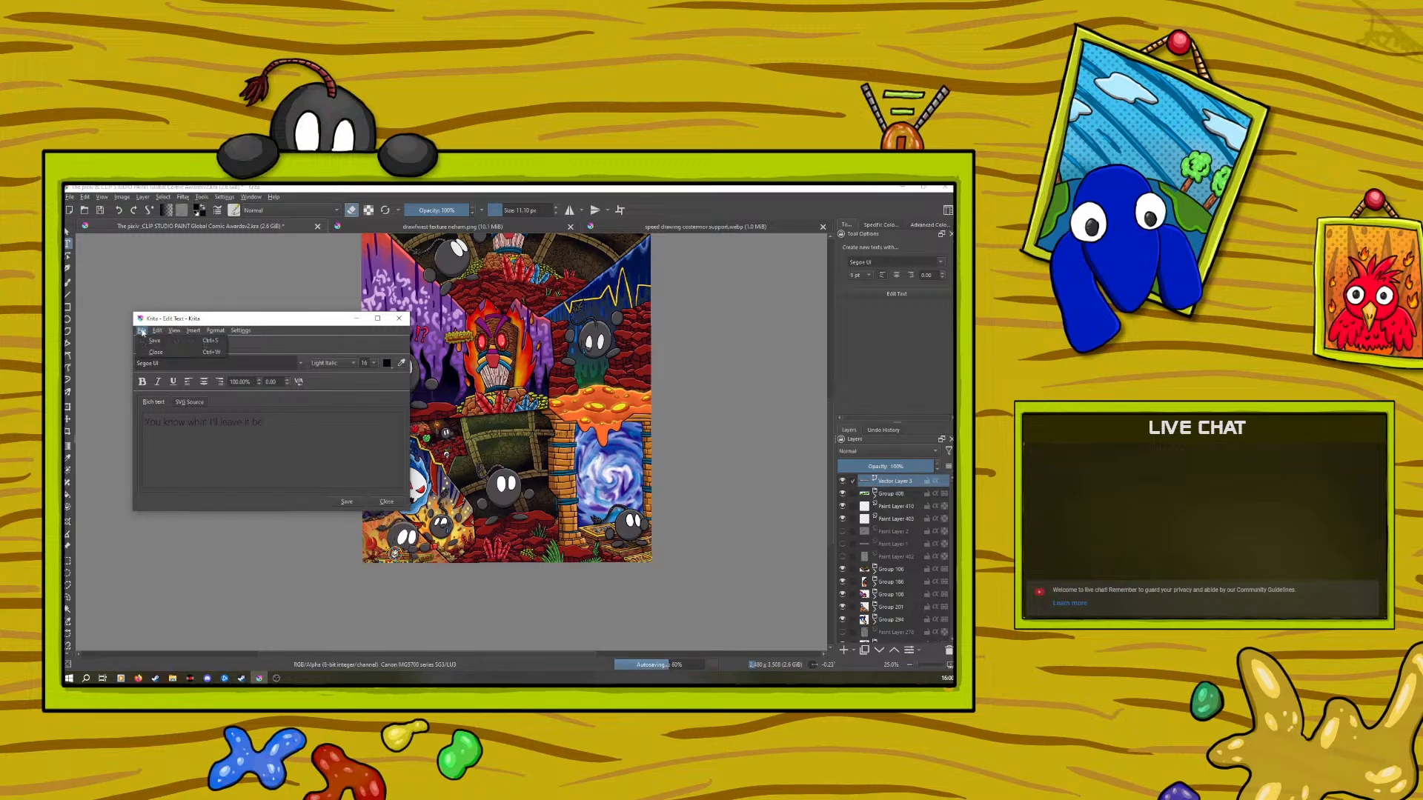
key(Escape)
click(256, 363)
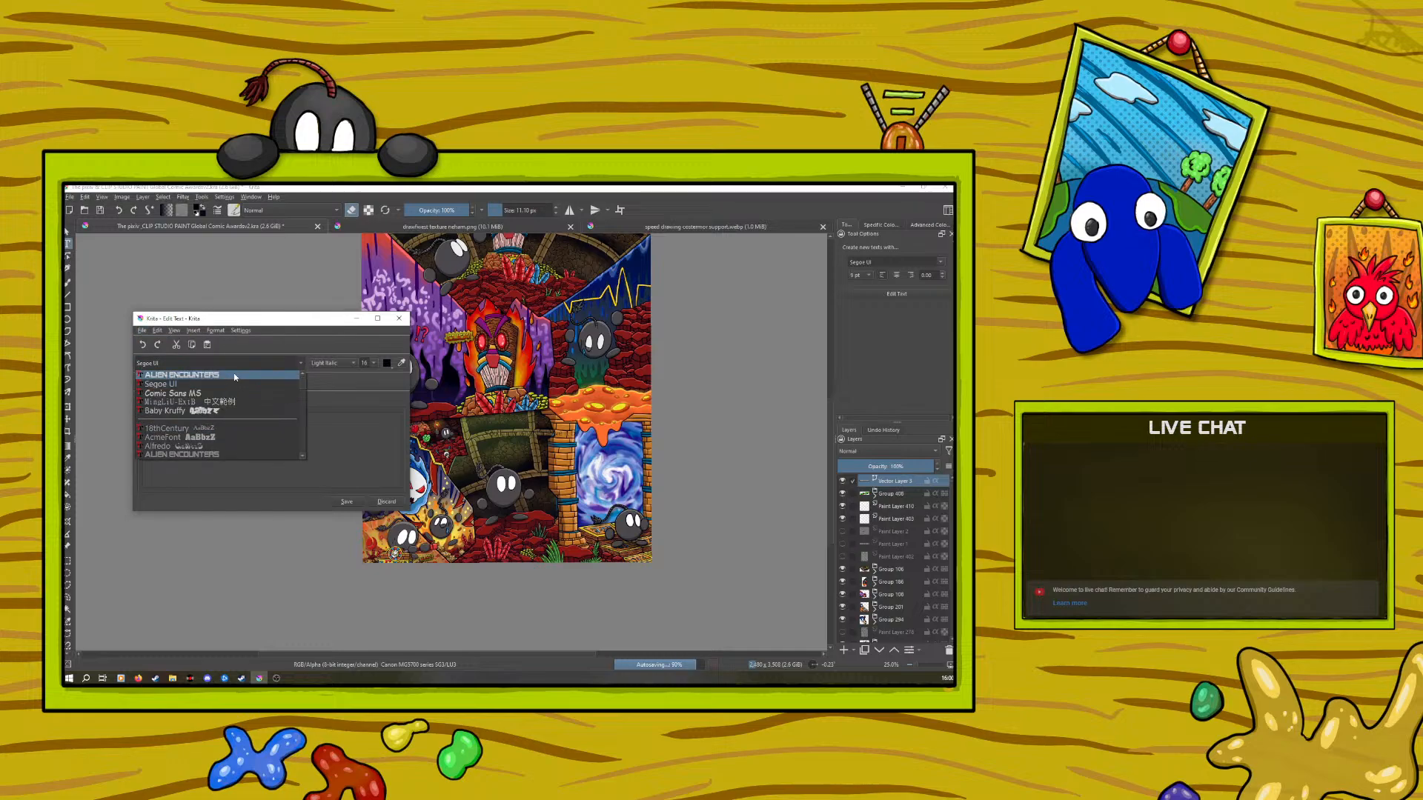
click(252, 380)
click(347, 502)
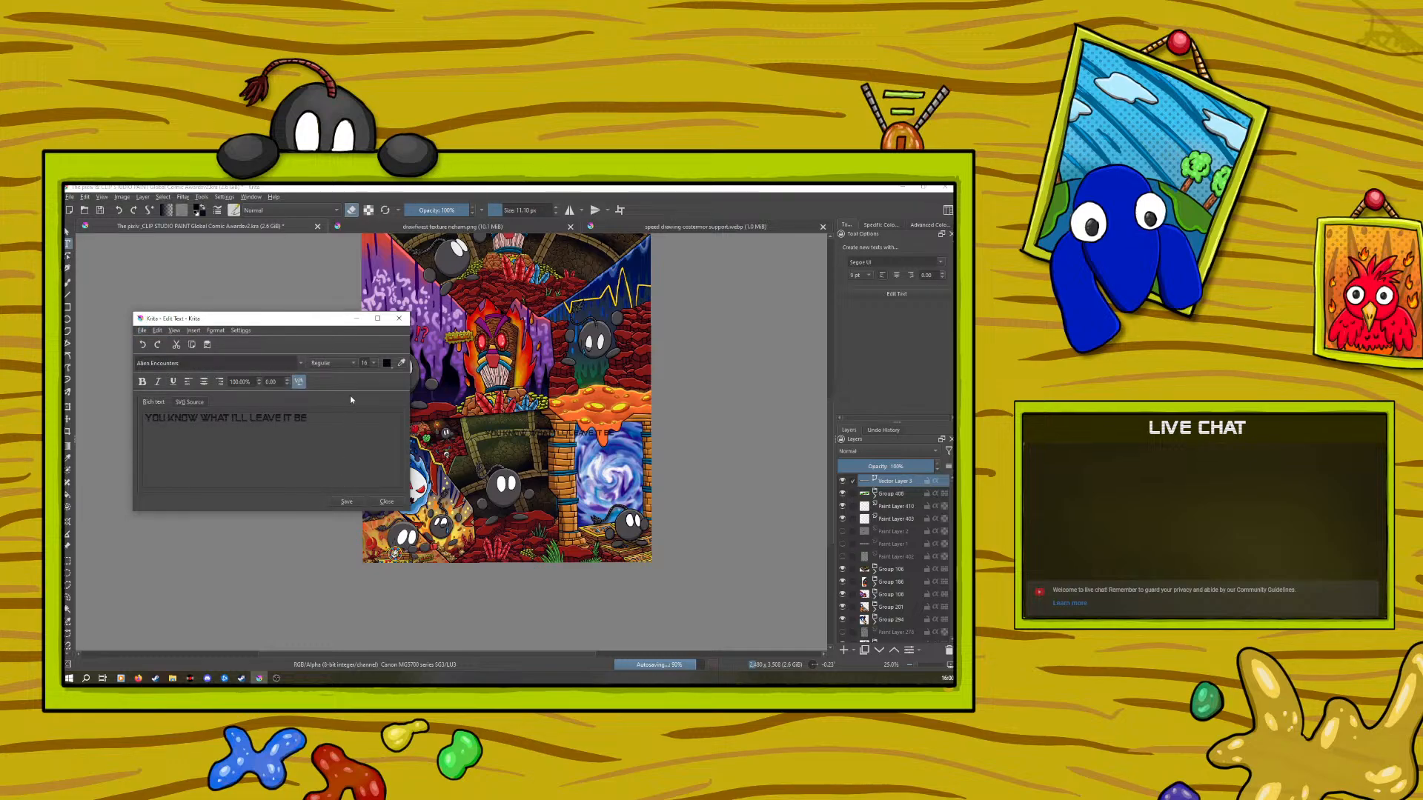
click(386, 364)
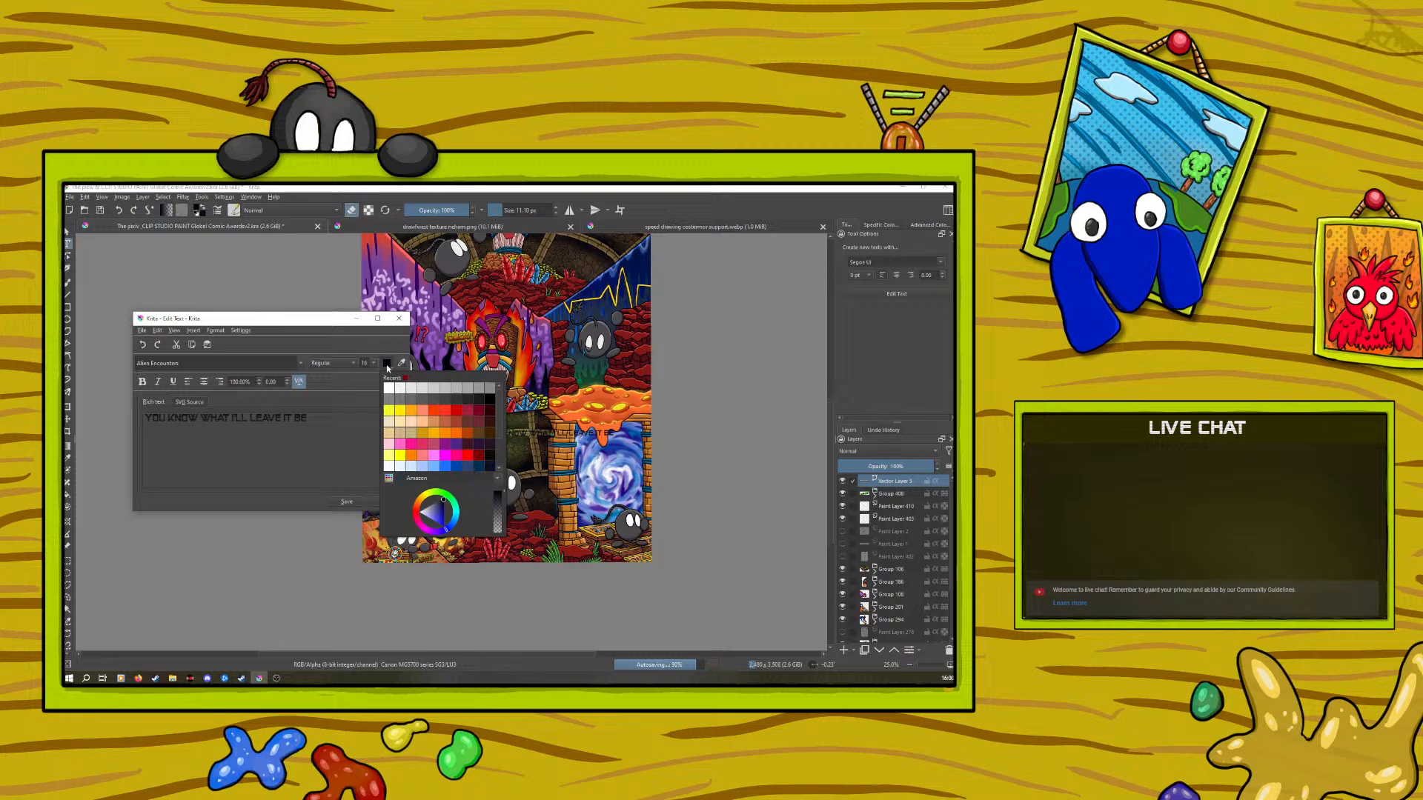
click(389, 413)
click(339, 503)
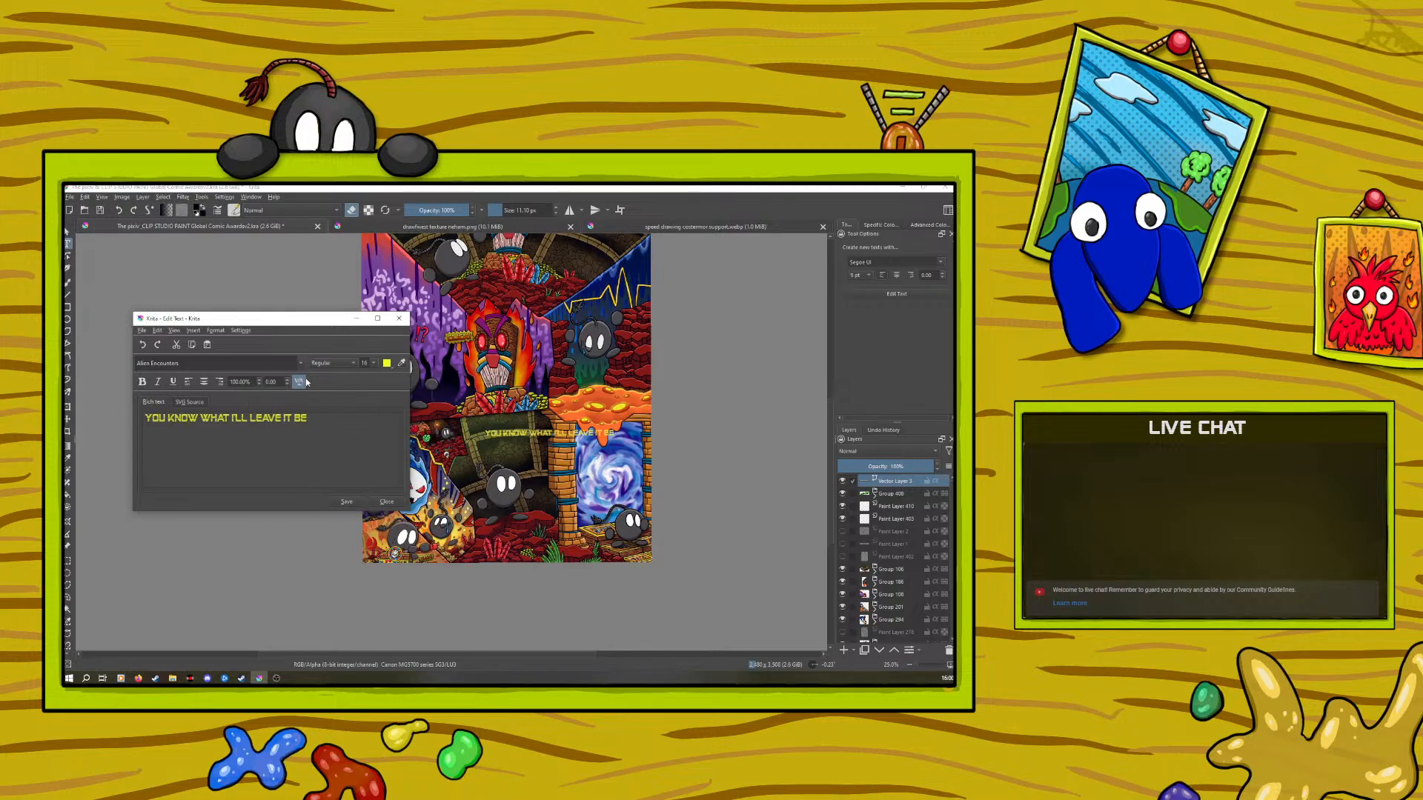
Set the yellow line's text size to 14 and apply it
click(377, 364)
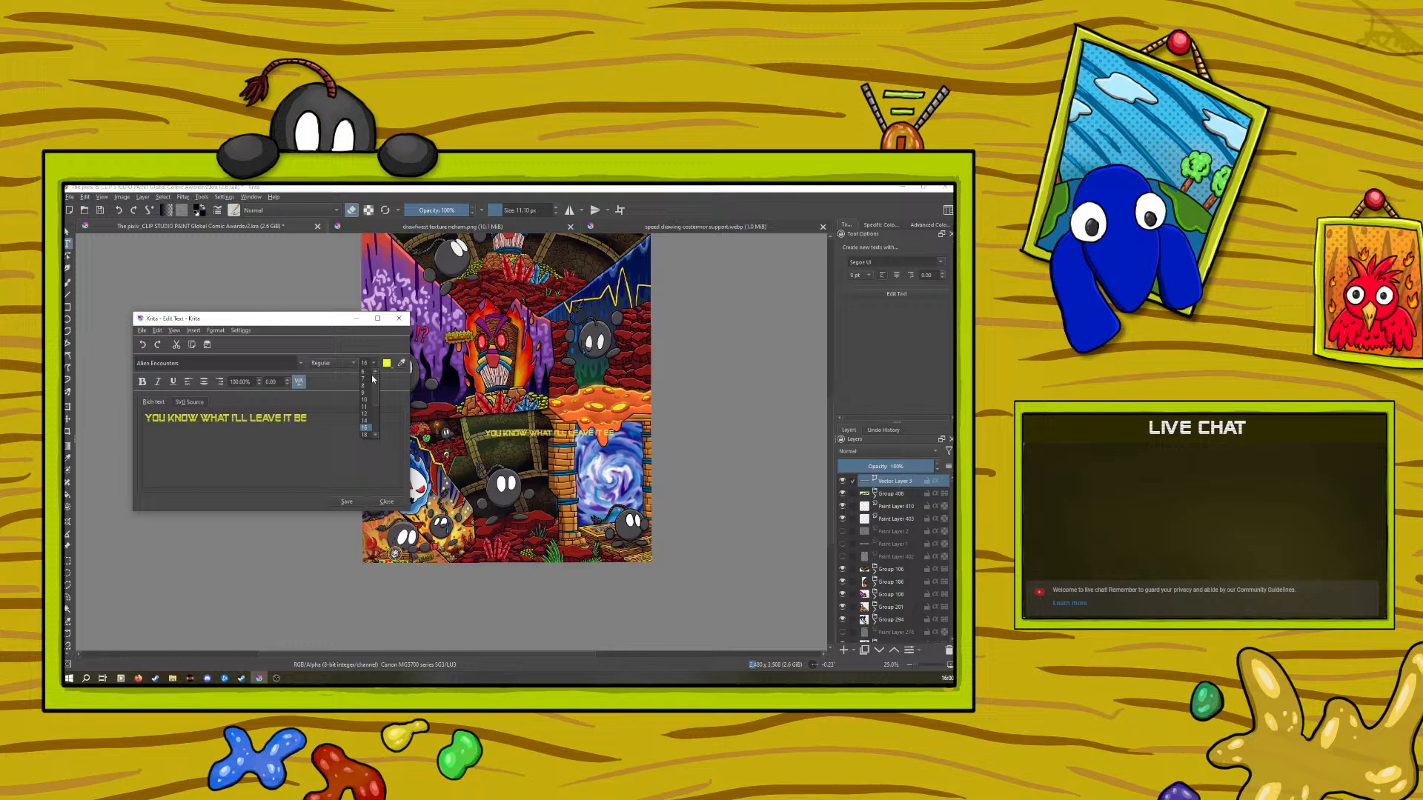
click(364, 420)
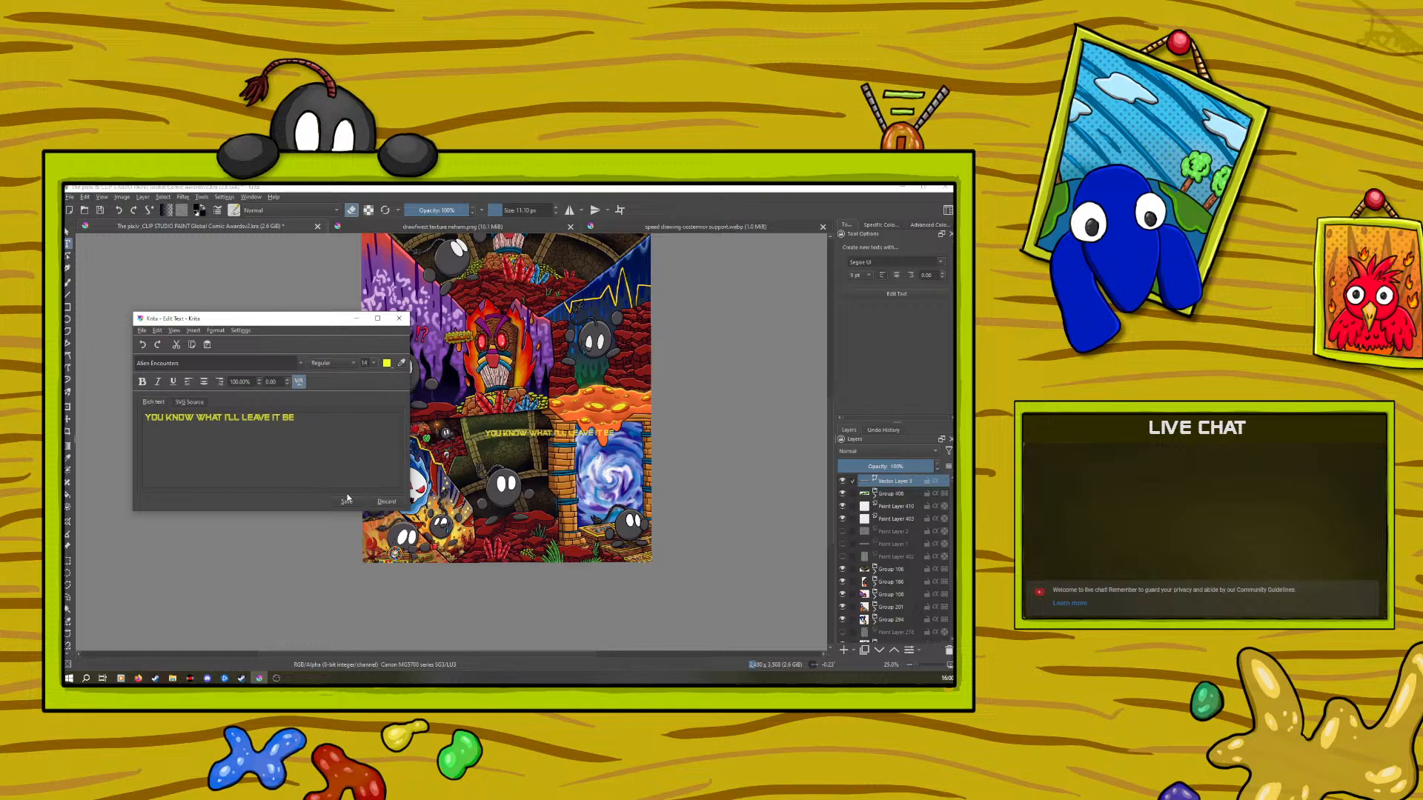
click(347, 500)
Add a comma after "WHAT", break "I'LL LEAVE IT BE" onto a second line, then save and close the text
double_click(223, 417)
click(223, 418)
text(,)
key(Return)
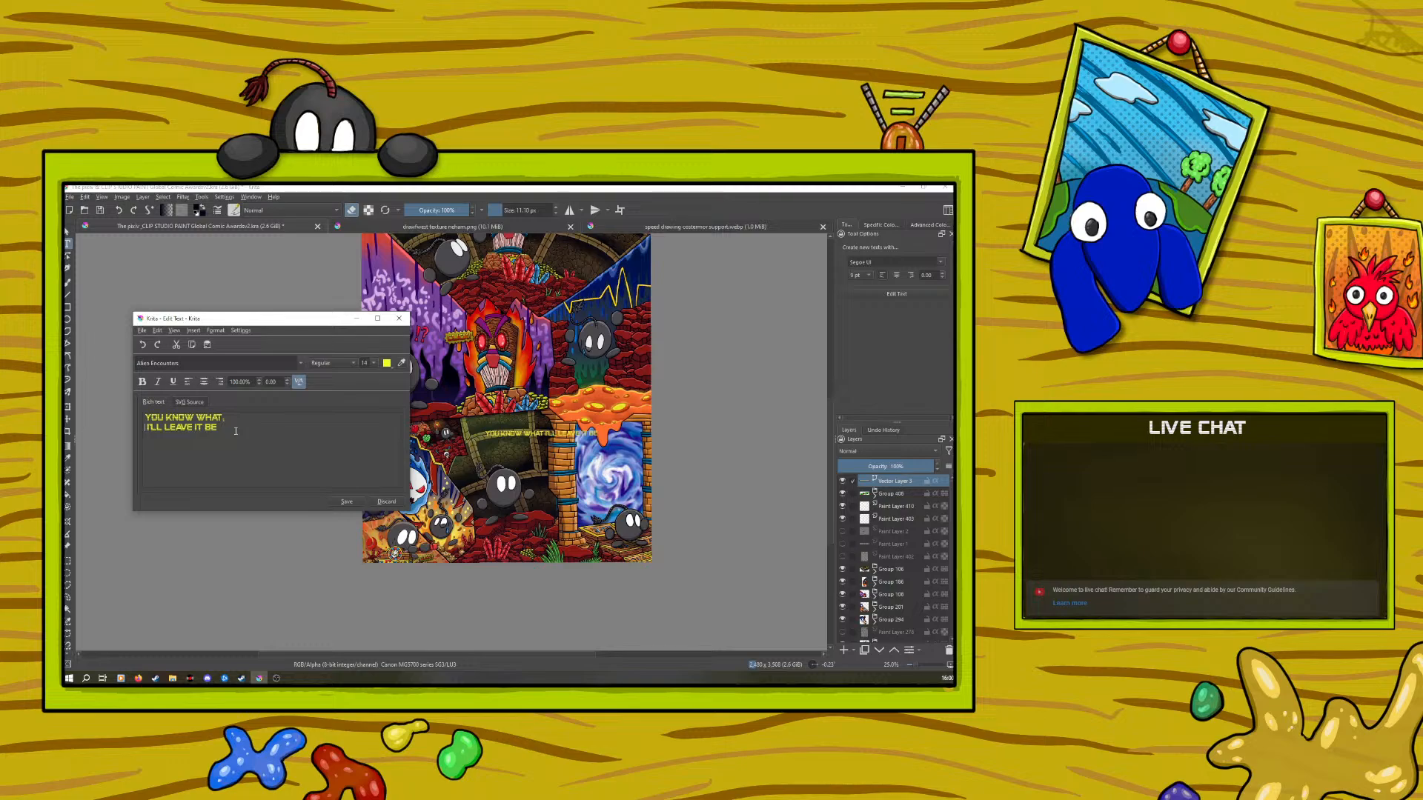
key(Return)
key(BackSpace)
click(335, 502)
click(386, 502)
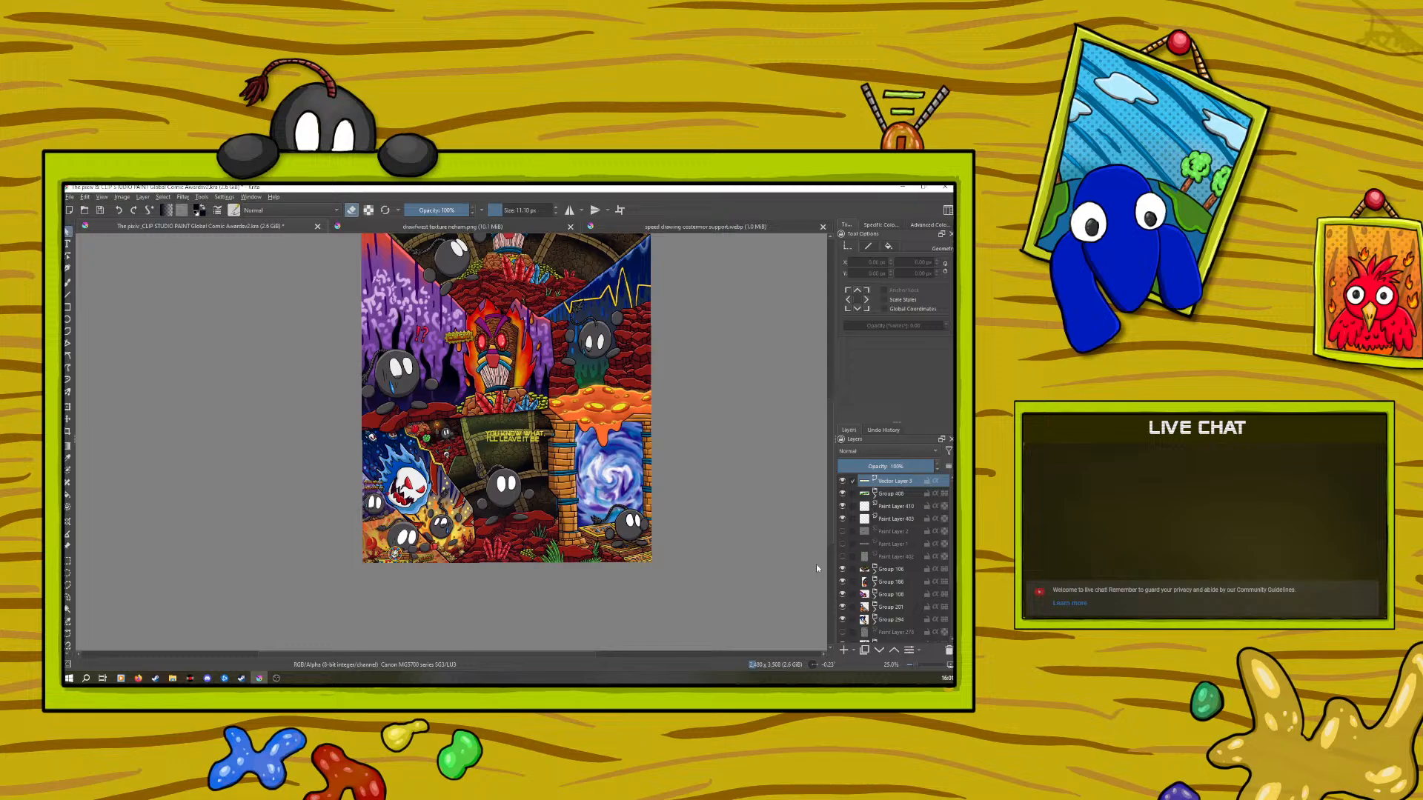
Move the yellow line lower in the lower middle panel, between the wooden beams, and tilt it slightly clockwise
click(67, 408)
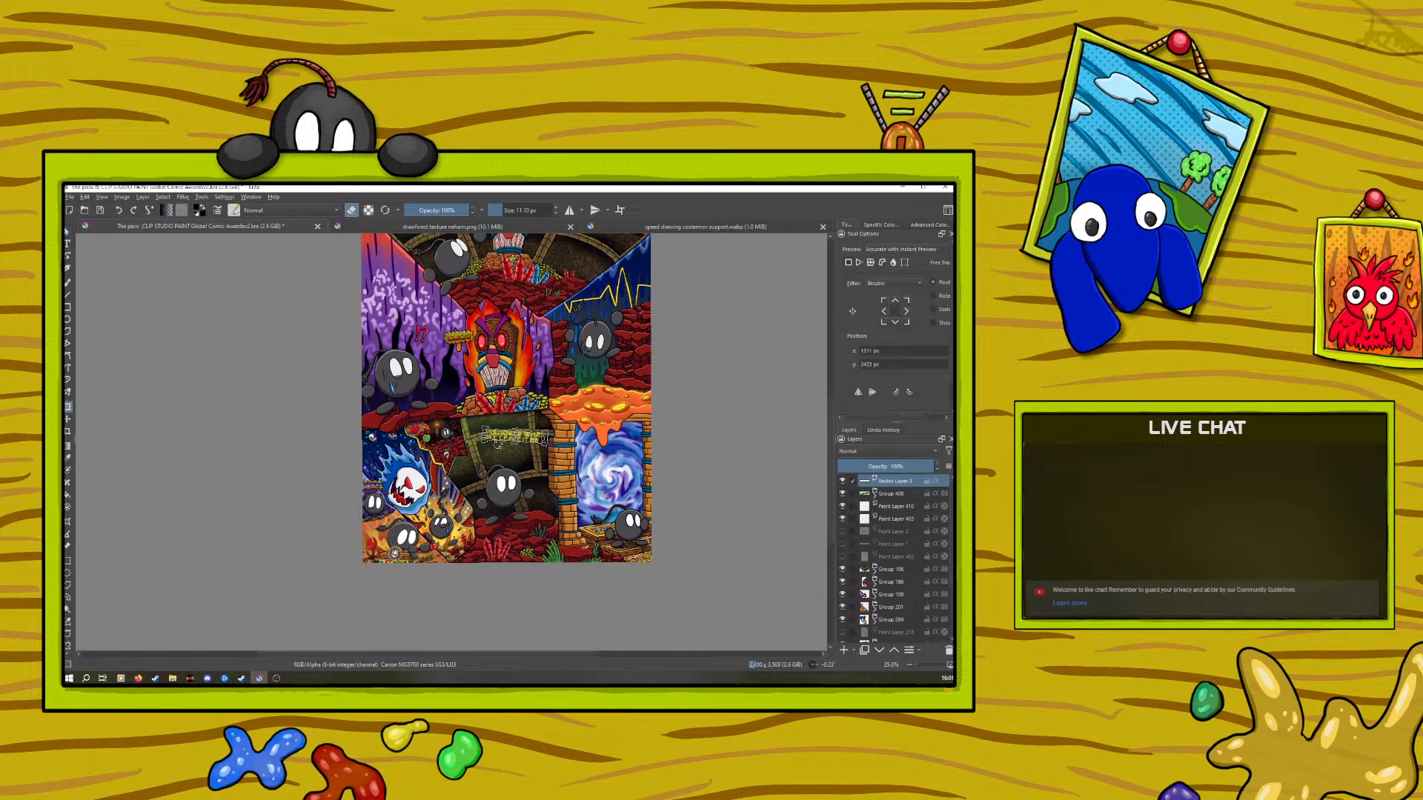
drag(500, 434, 499, 448)
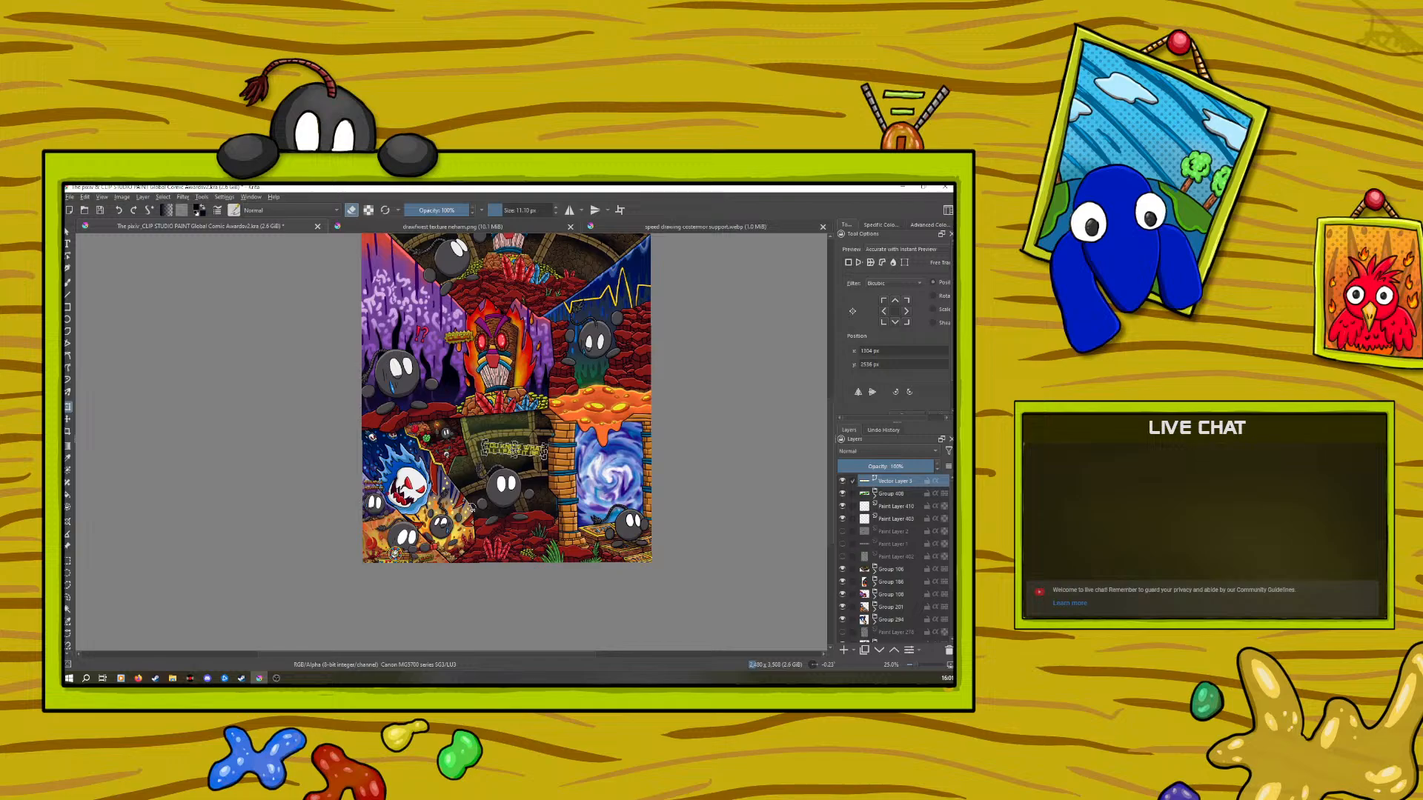
drag(909, 665, 919, 663)
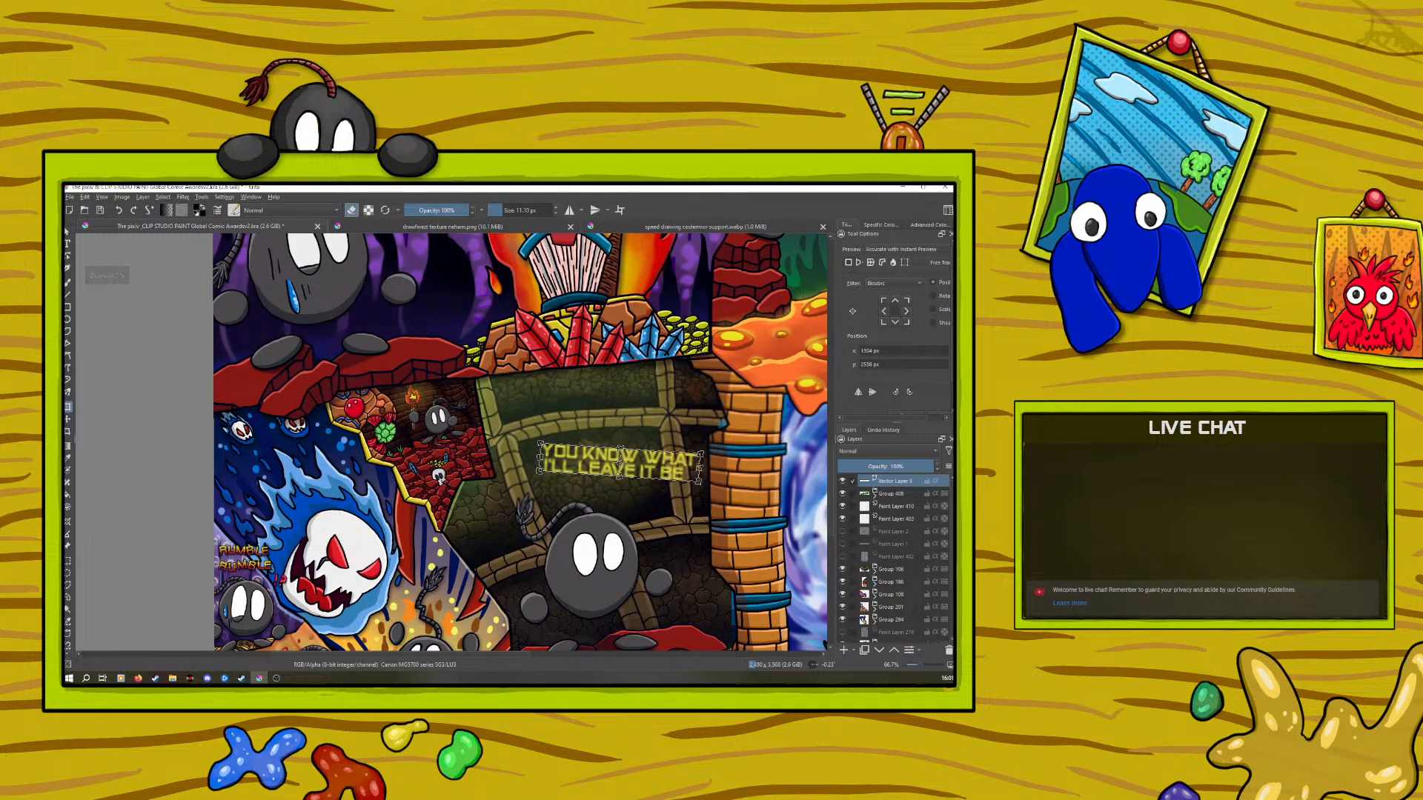
click(68, 419)
drag(406, 655, 457, 655)
Add a blank paint layer and group it with the yellow line's layer, keeping it above the text
key(Insert)
right_click(877, 483)
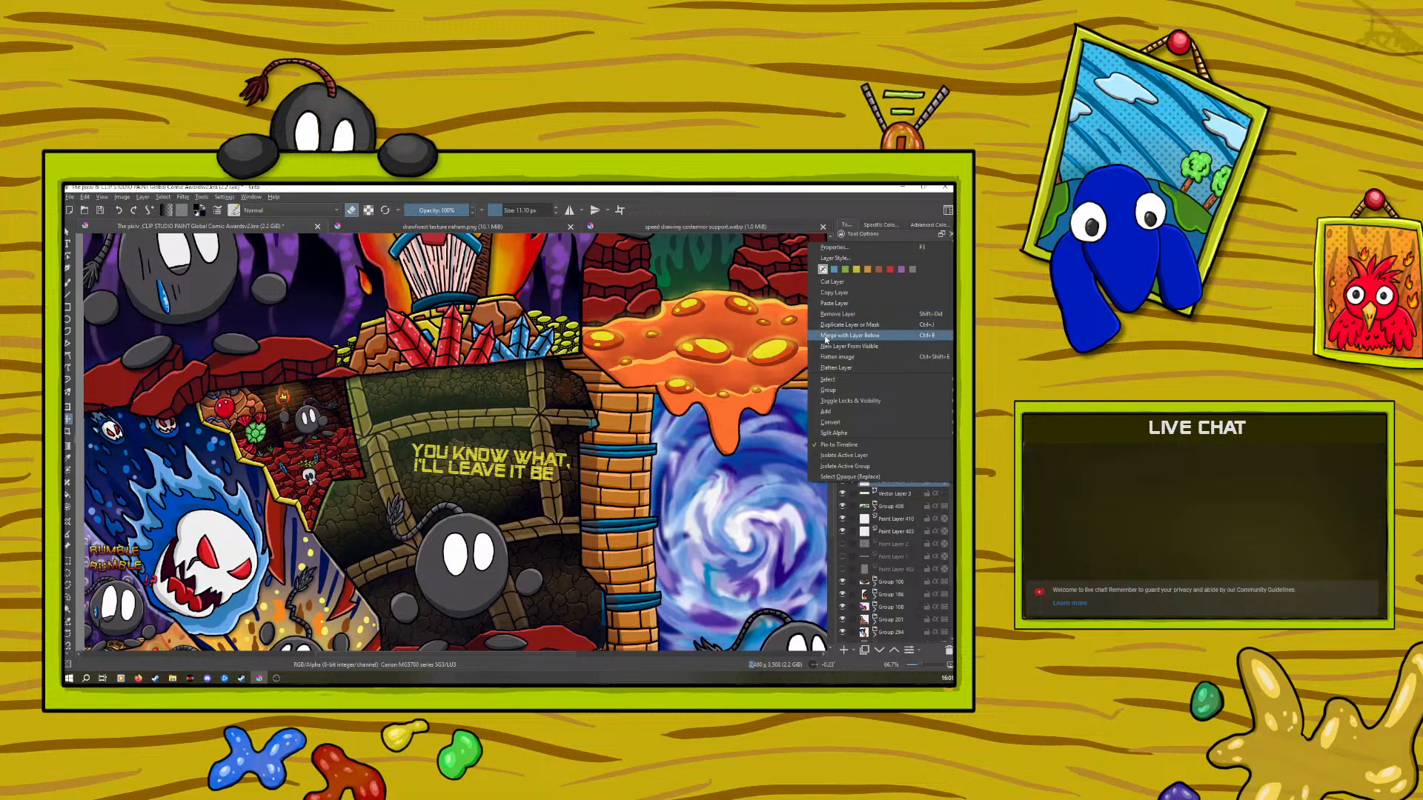
click(824, 315)
click(844, 649)
right_click(867, 482)
click(785, 394)
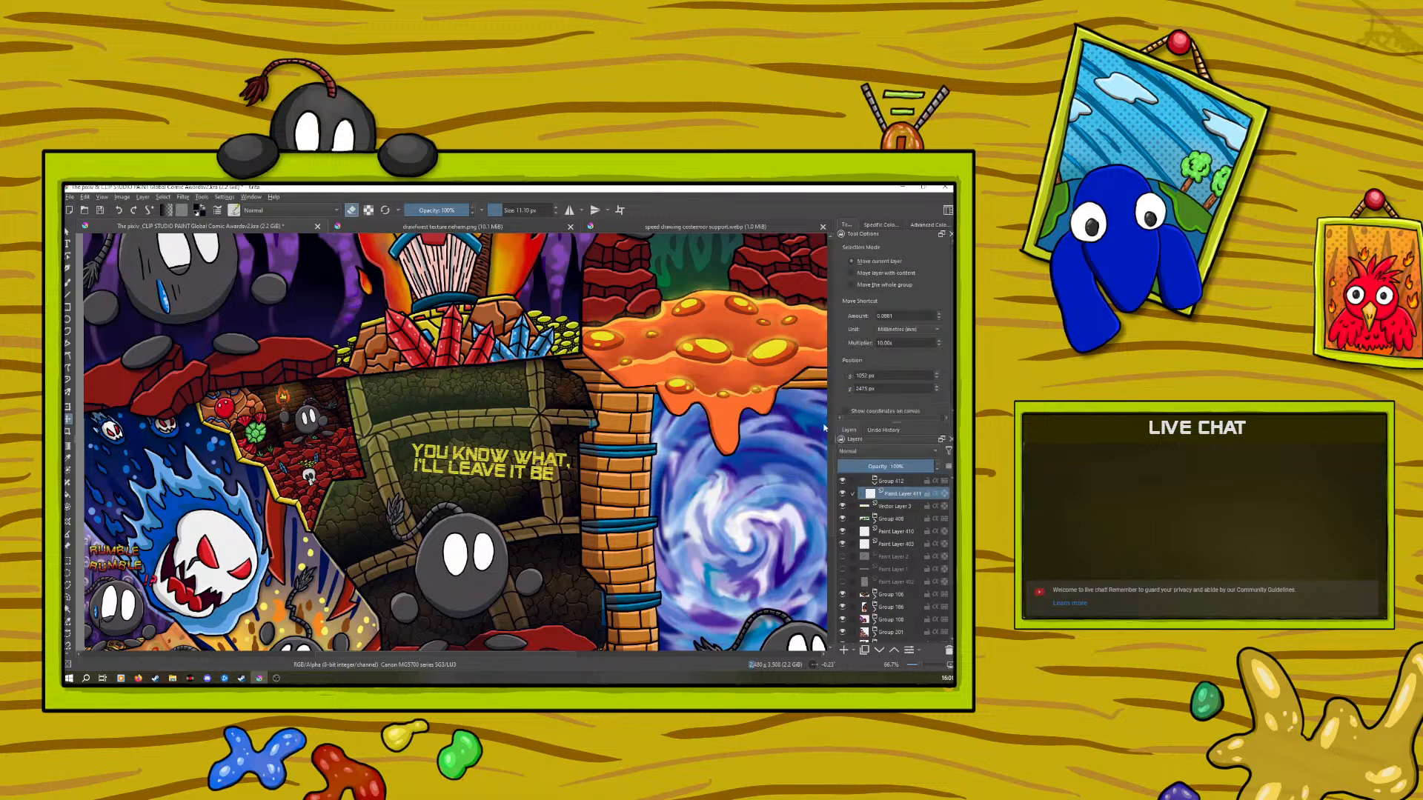
click(887, 508)
click(893, 650)
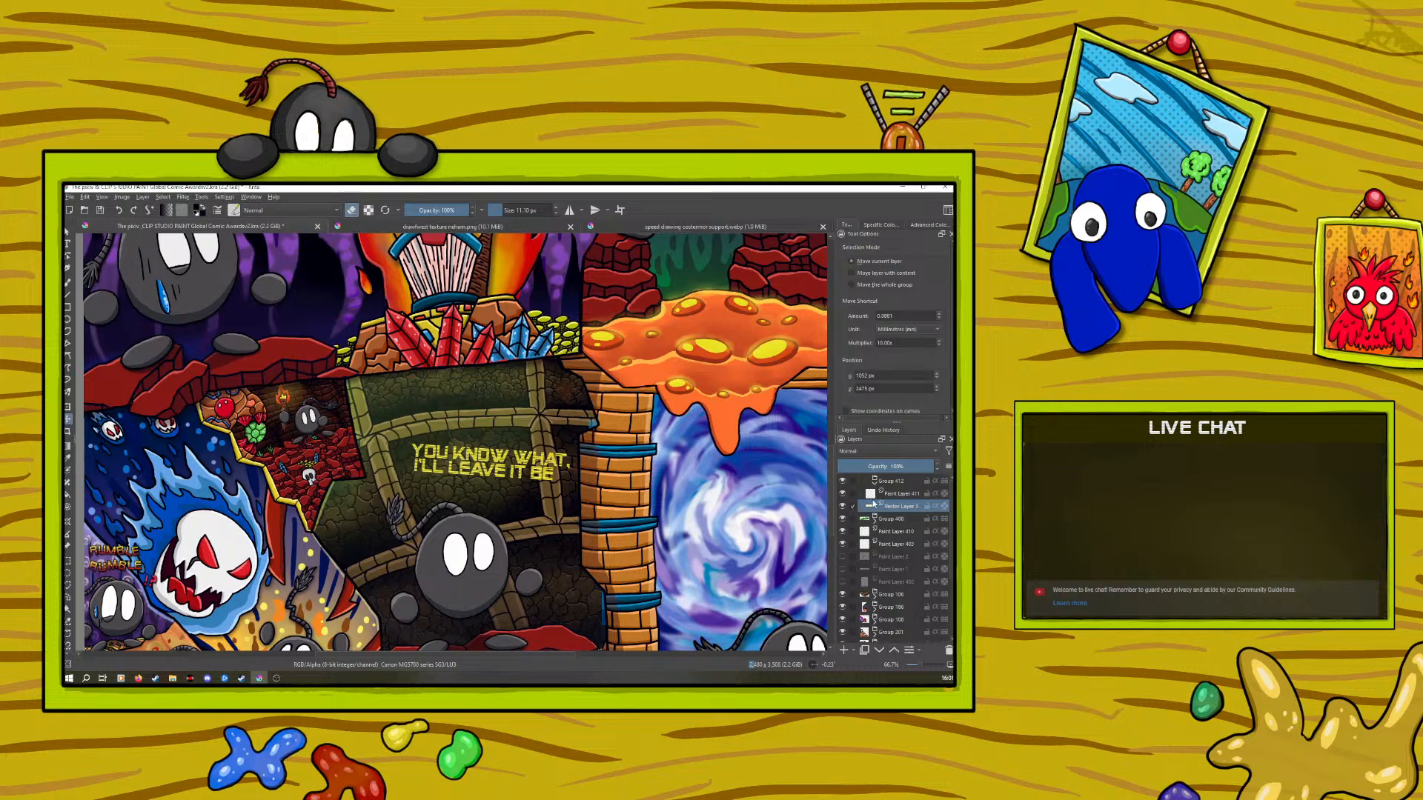
click(893, 495)
Outline the letters of "YOU" and "I'LL" in black with a thin inking brush on the new paint layer
click(920, 665)
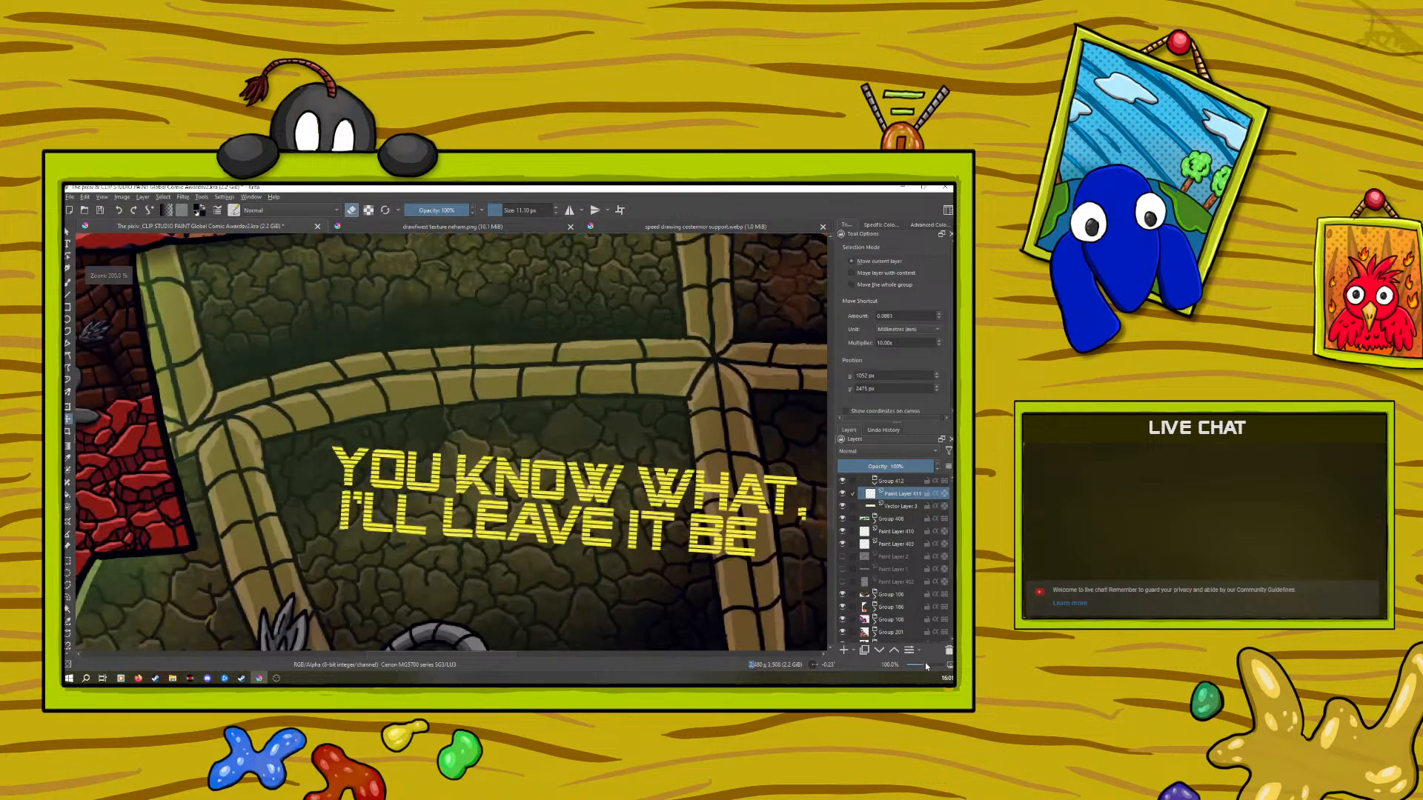
key(b)
right_click(277, 466)
click(225, 363)
drag(504, 210, 500, 211)
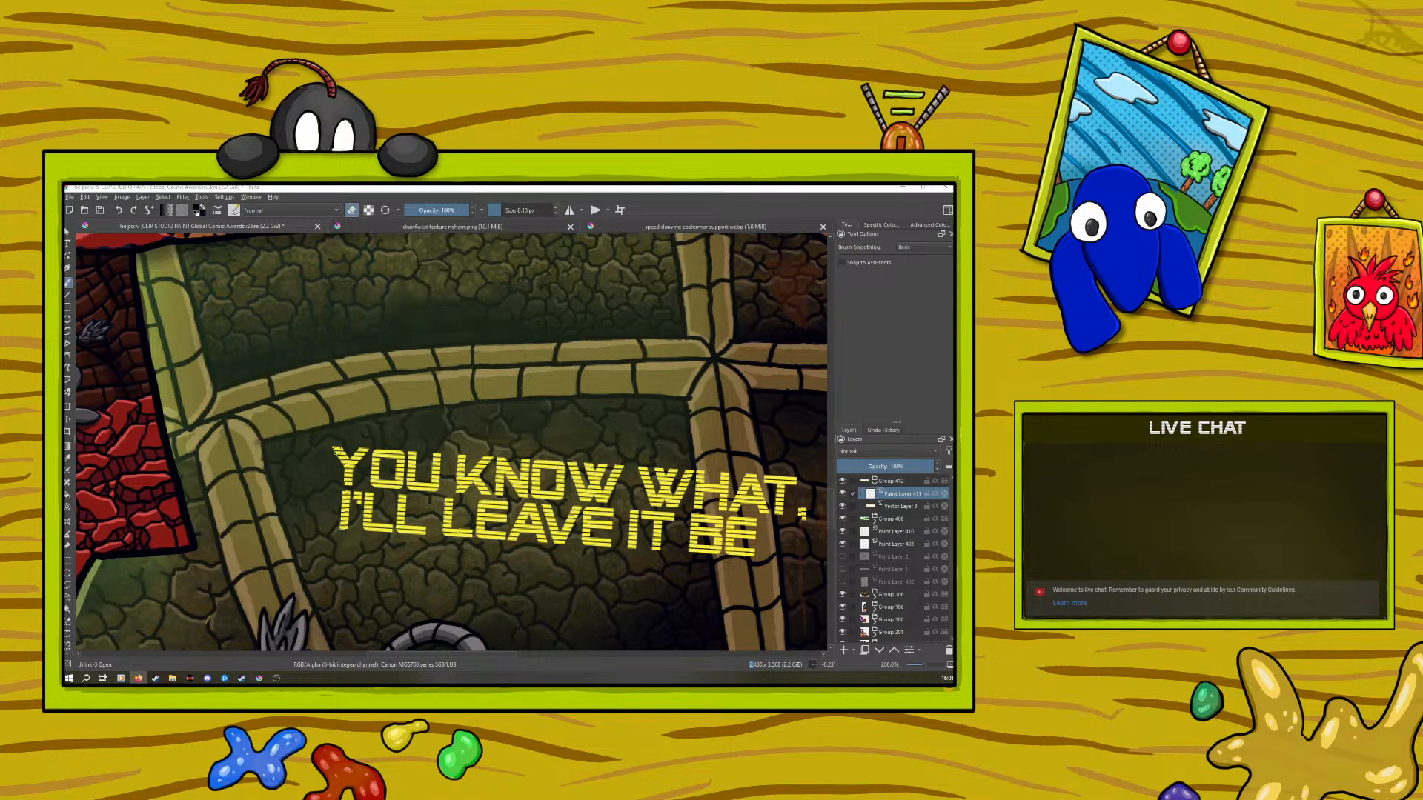
click(330, 446)
key(e)
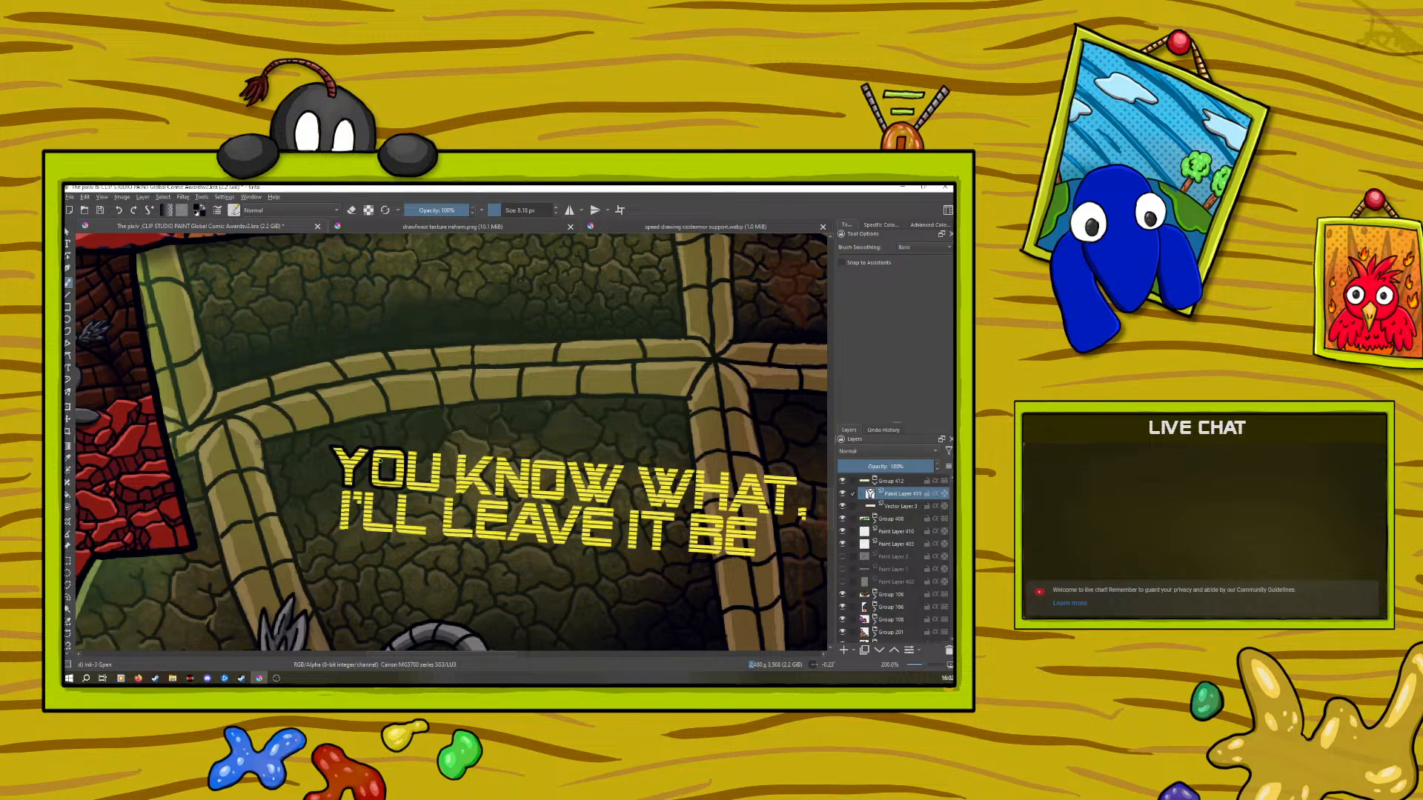
click(120, 211)
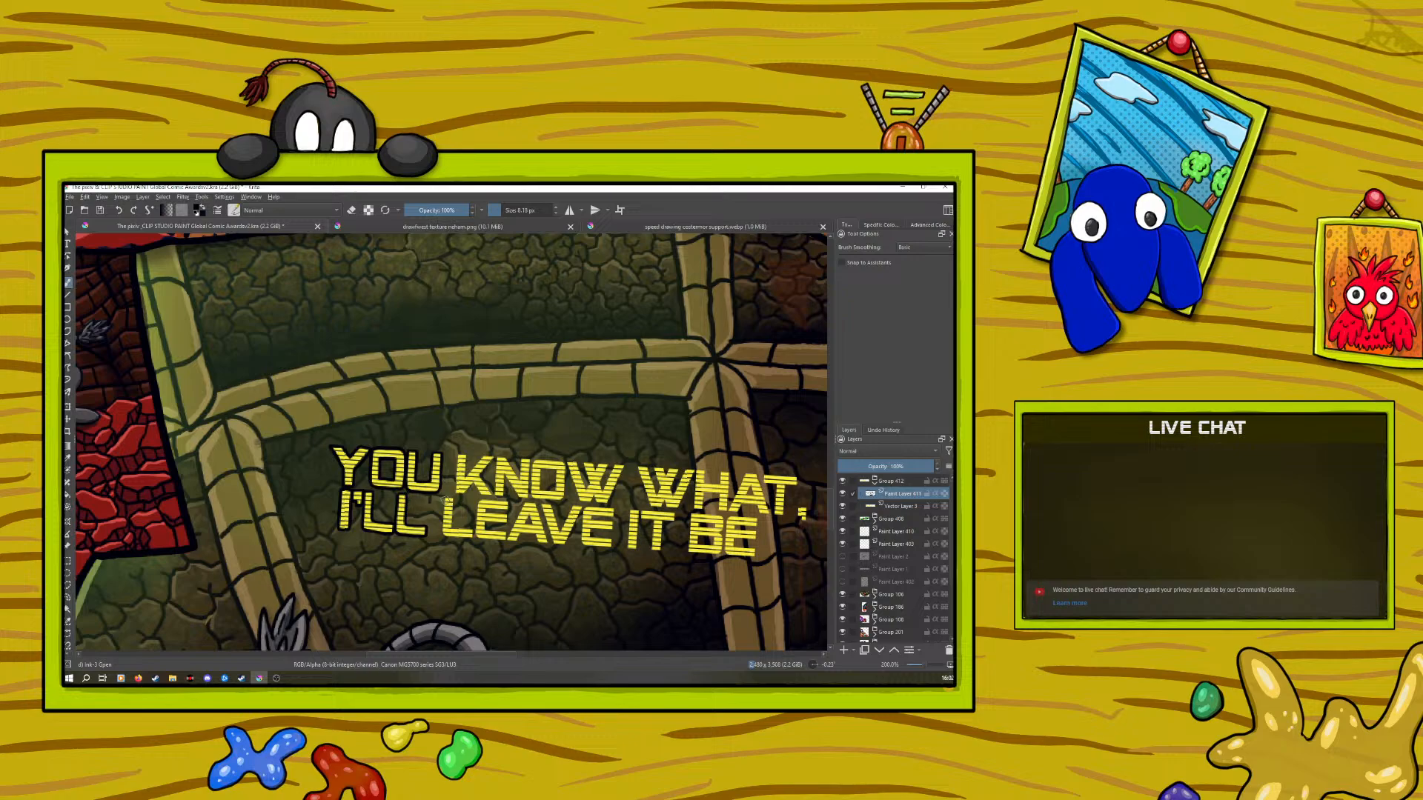
Continue the thin black outline around the letters of "KNOW" and "LEAVE"
drag(441, 536, 475, 535)
mouse_move(456, 457)
mouse_down()
mouse_move(454, 496)
mouse_move(488, 495)
mouse_move(494, 458)
mouse_move(467, 479)
mouse_move(467, 458)
mouse_up()
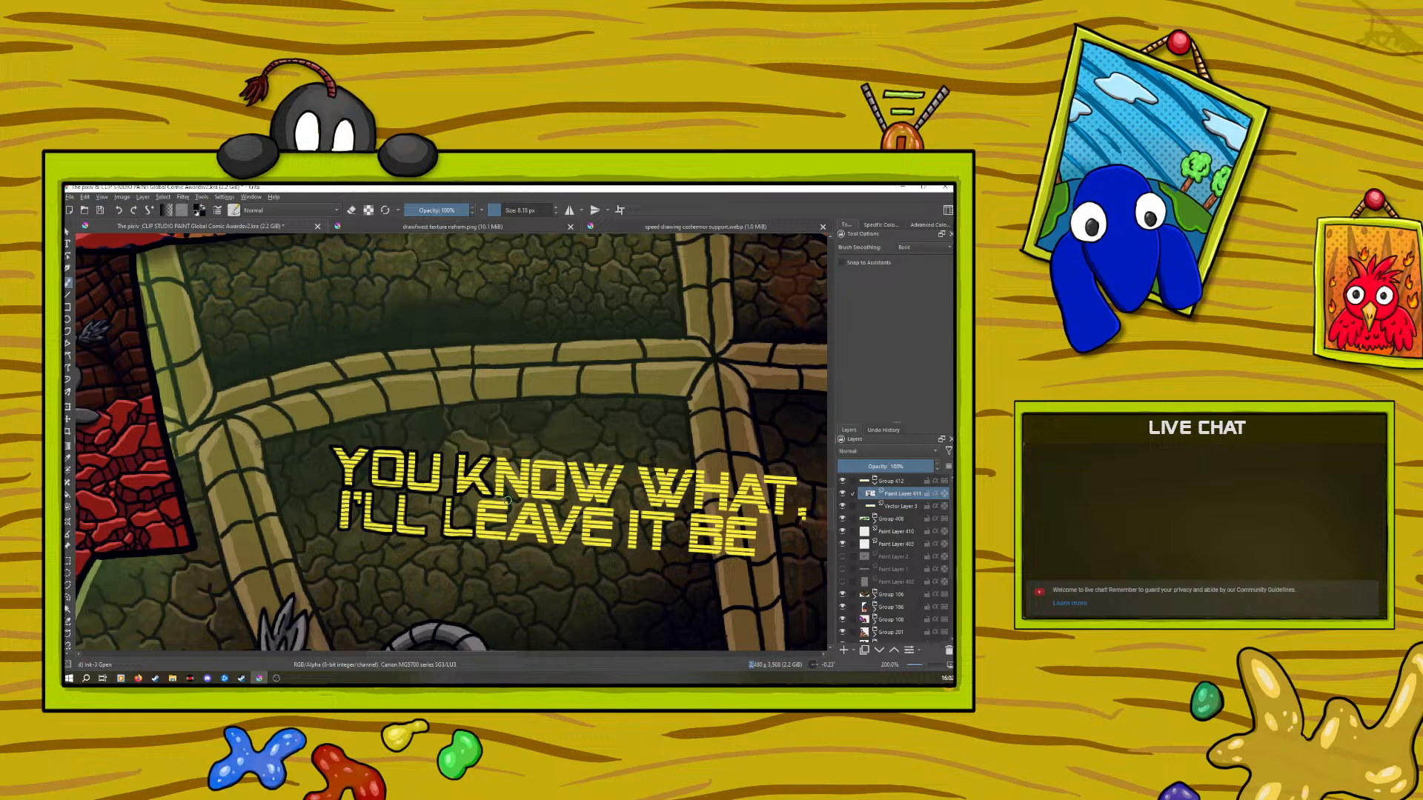
mouse_move(476, 507)
mouse_down()
mouse_move(476, 537)
mouse_move(503, 541)
mouse_up()
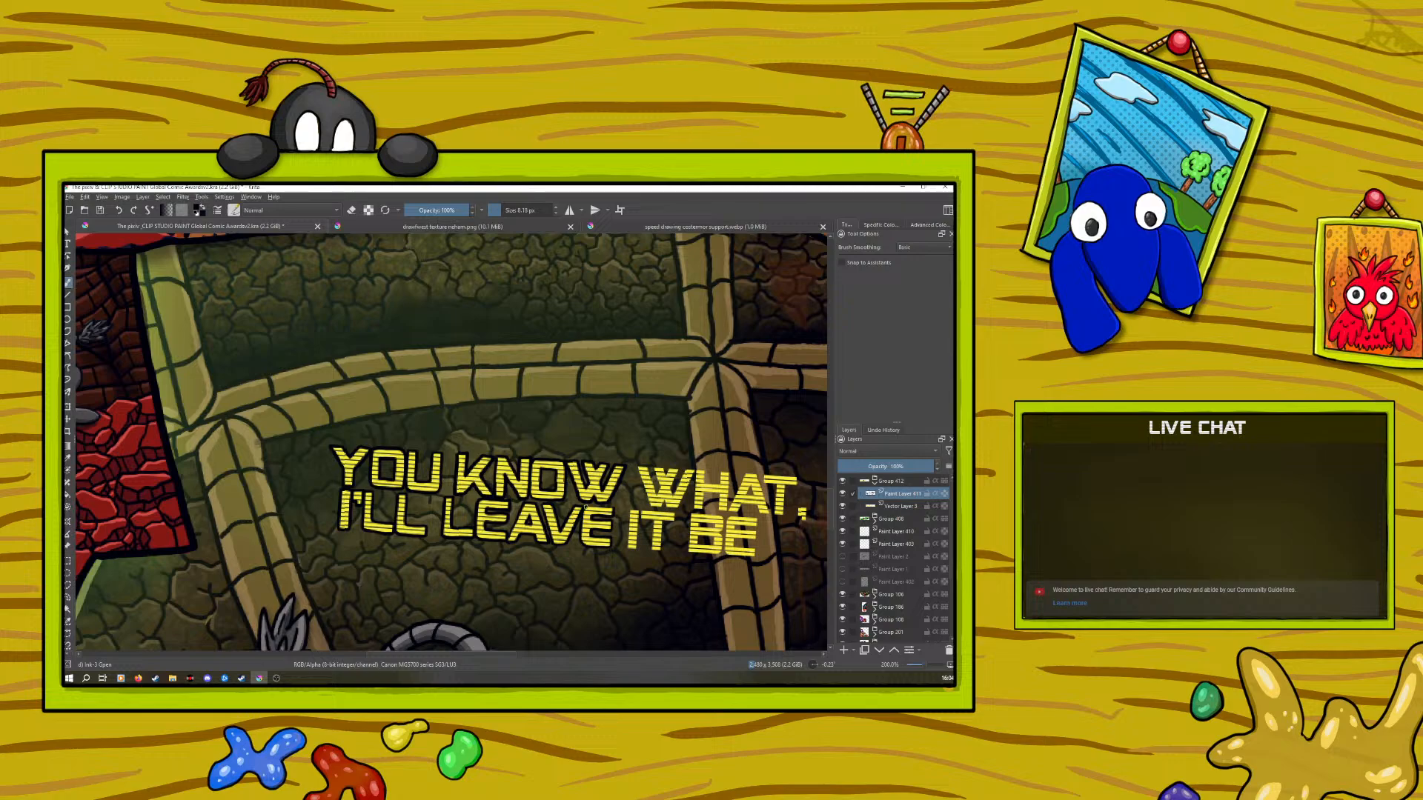
Finish the black outline around "WHAT," and "IT BE", completing the lettering
drag(463, 654, 509, 653)
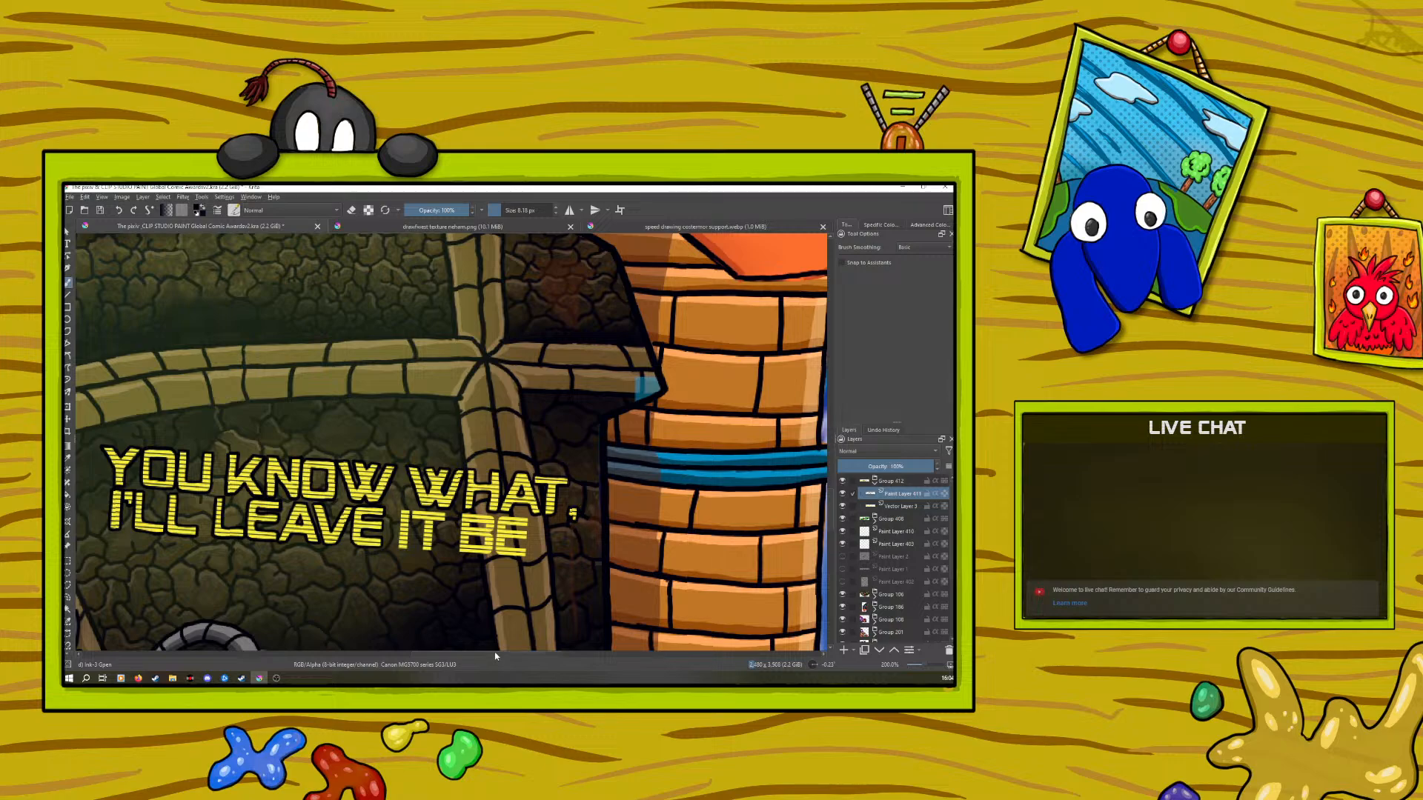
drag(489, 653, 435, 653)
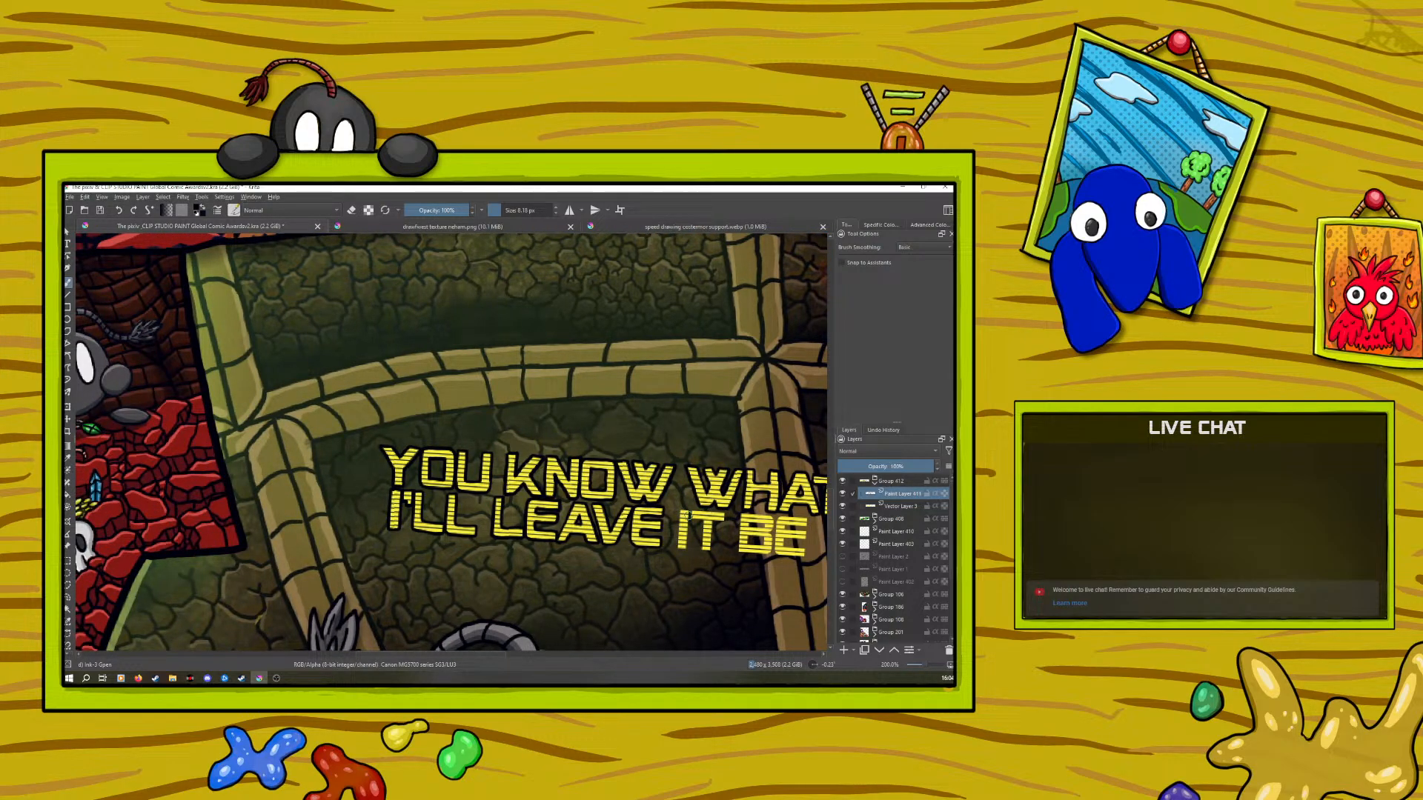
mouse_move(690, 515)
mouse_down()
mouse_move(687, 548)
mouse_move(678, 517)
mouse_up()
drag(482, 653, 533, 652)
mouse_move(486, 522)
mouse_down()
mouse_move(486, 553)
mouse_move(521, 550)
mouse_move(517, 534)
mouse_up()
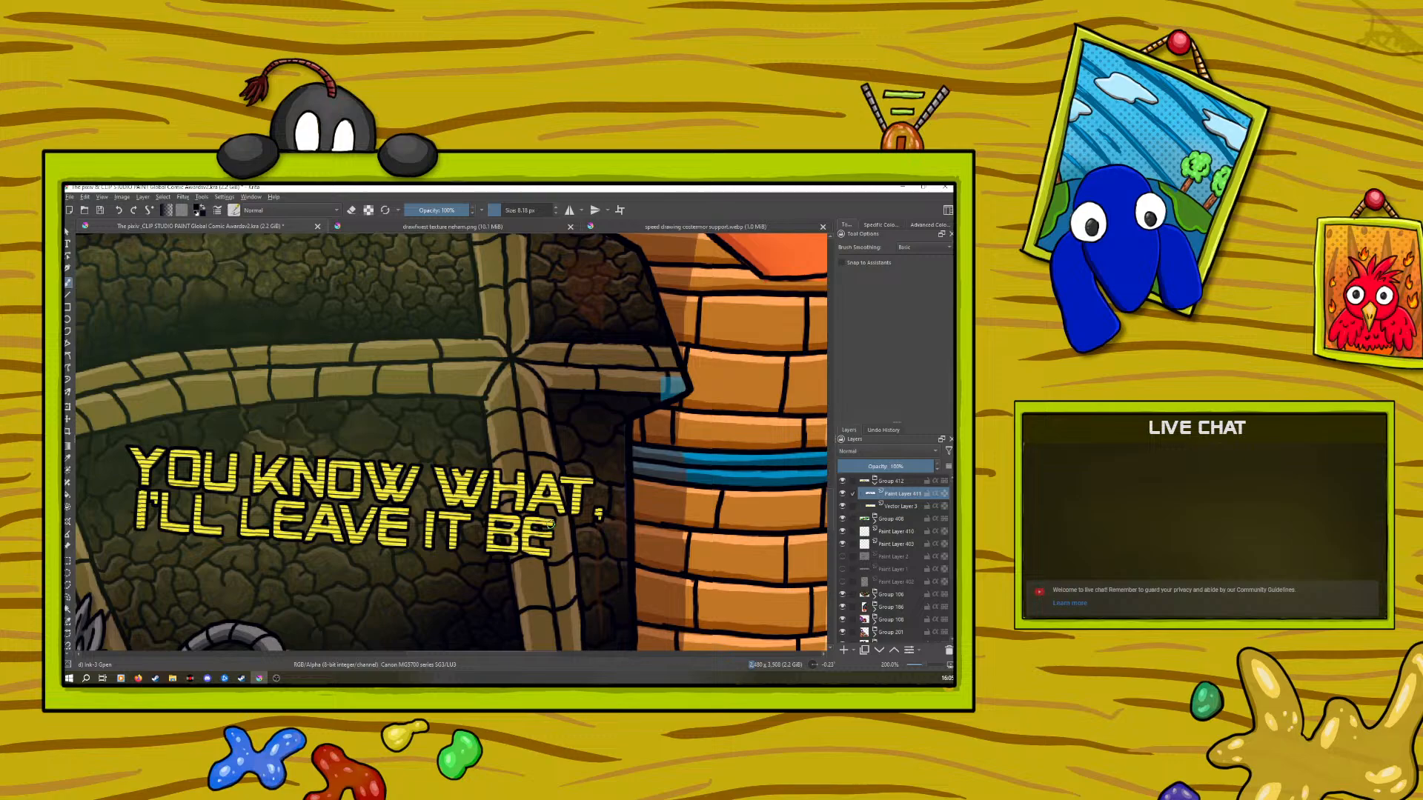
Shade the yellow letters in orange with a larger brush on the text layer, with alpha preserved
drag(921, 664, 922, 665)
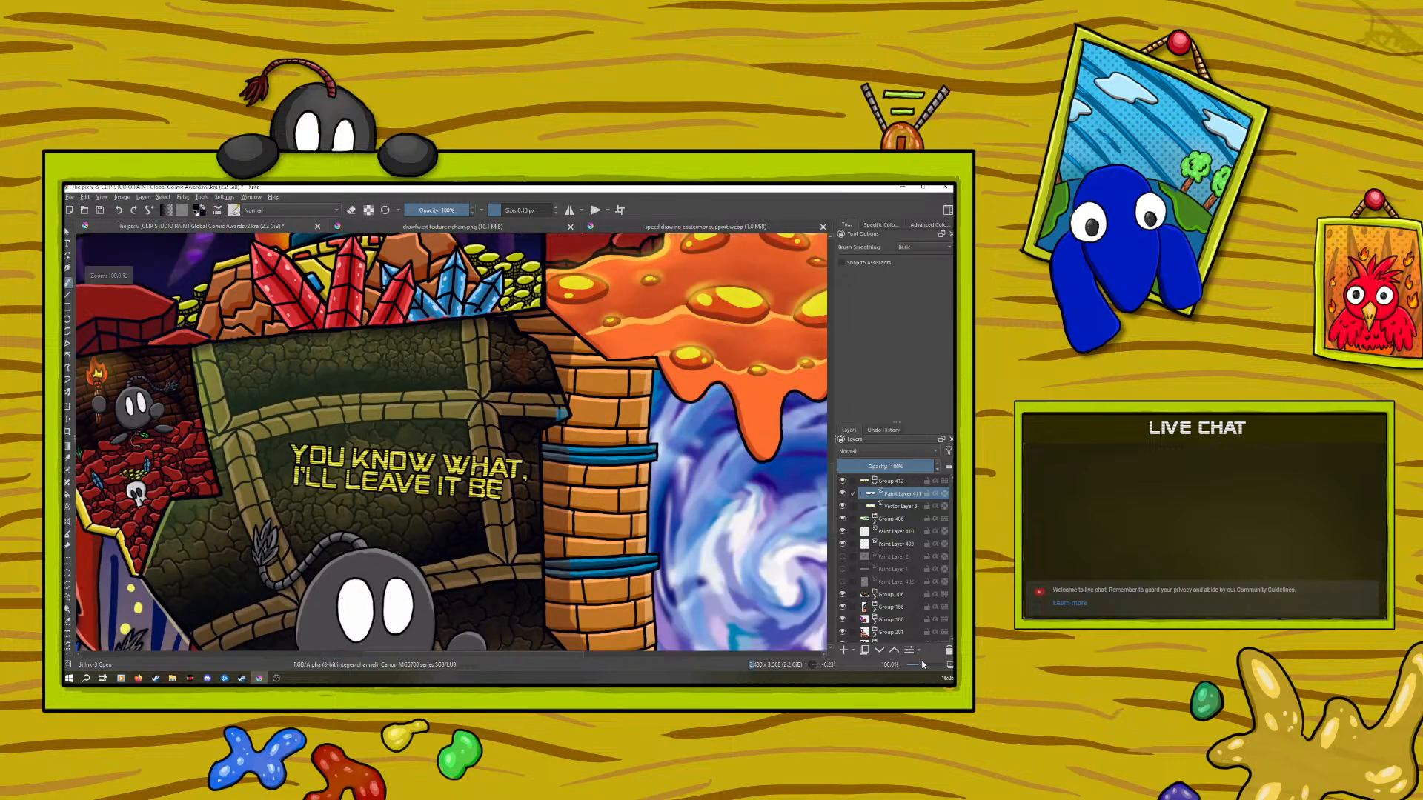
click(889, 505)
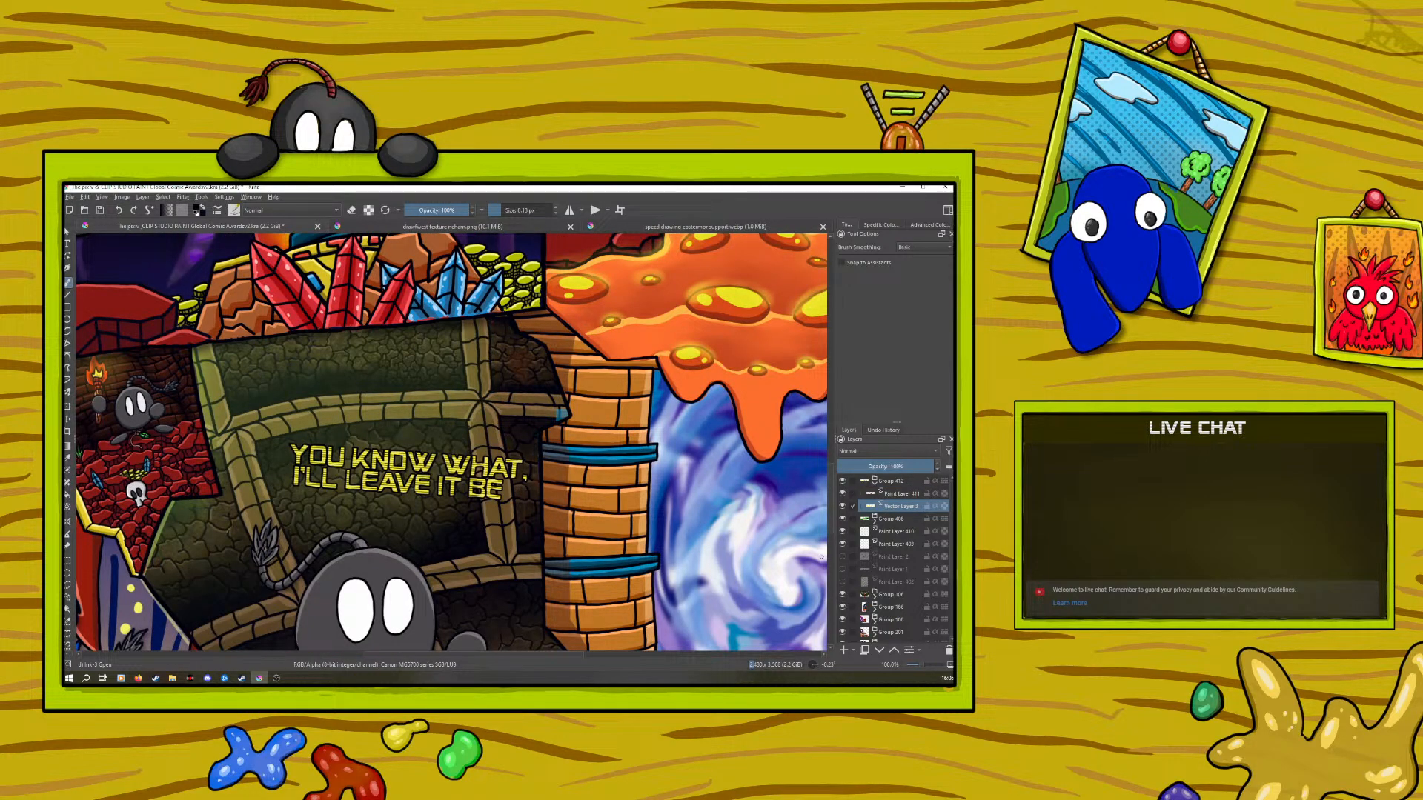
right_click(345, 503)
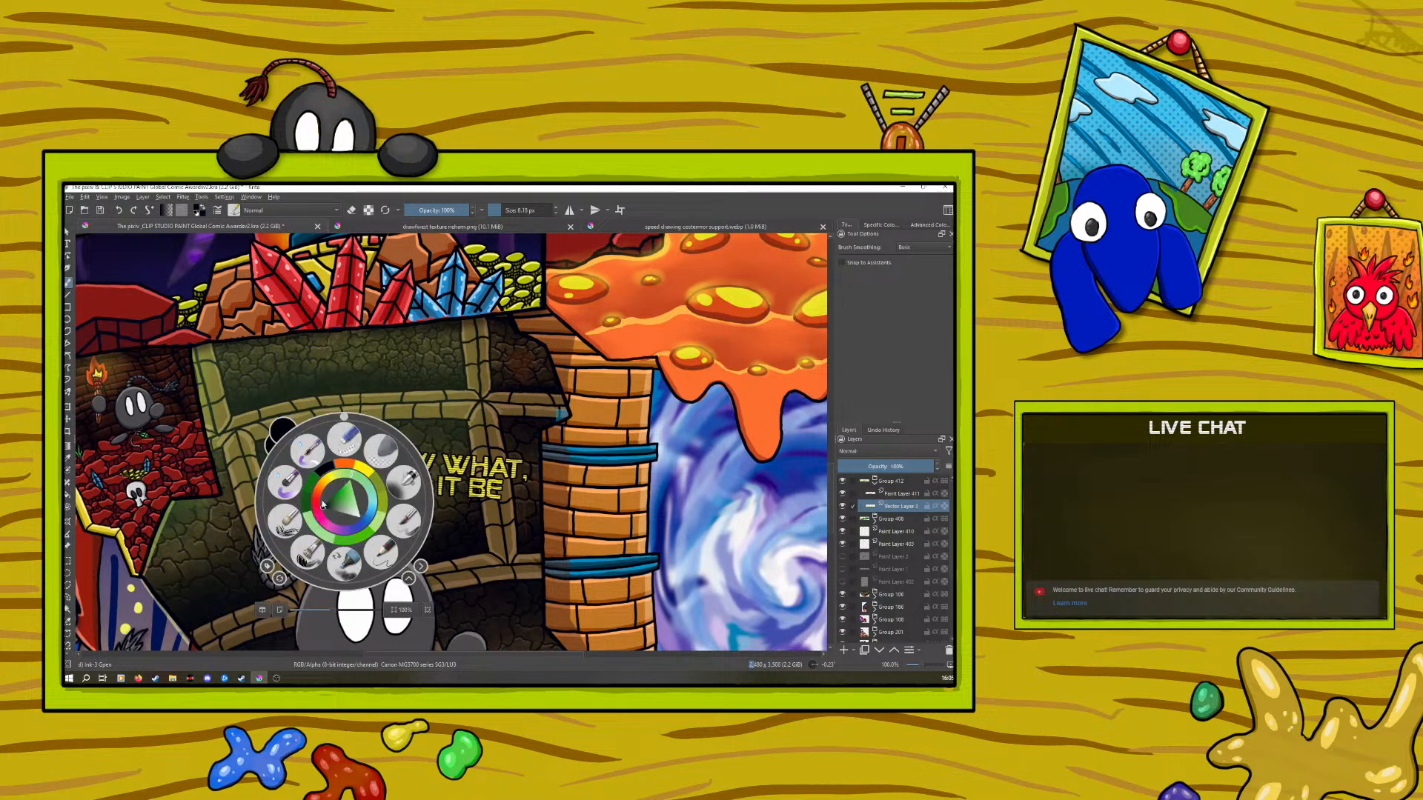
mouse_move(329, 480)
mouse_down()
mouse_move(326, 501)
mouse_move(319, 489)
mouse_up()
click(261, 373)
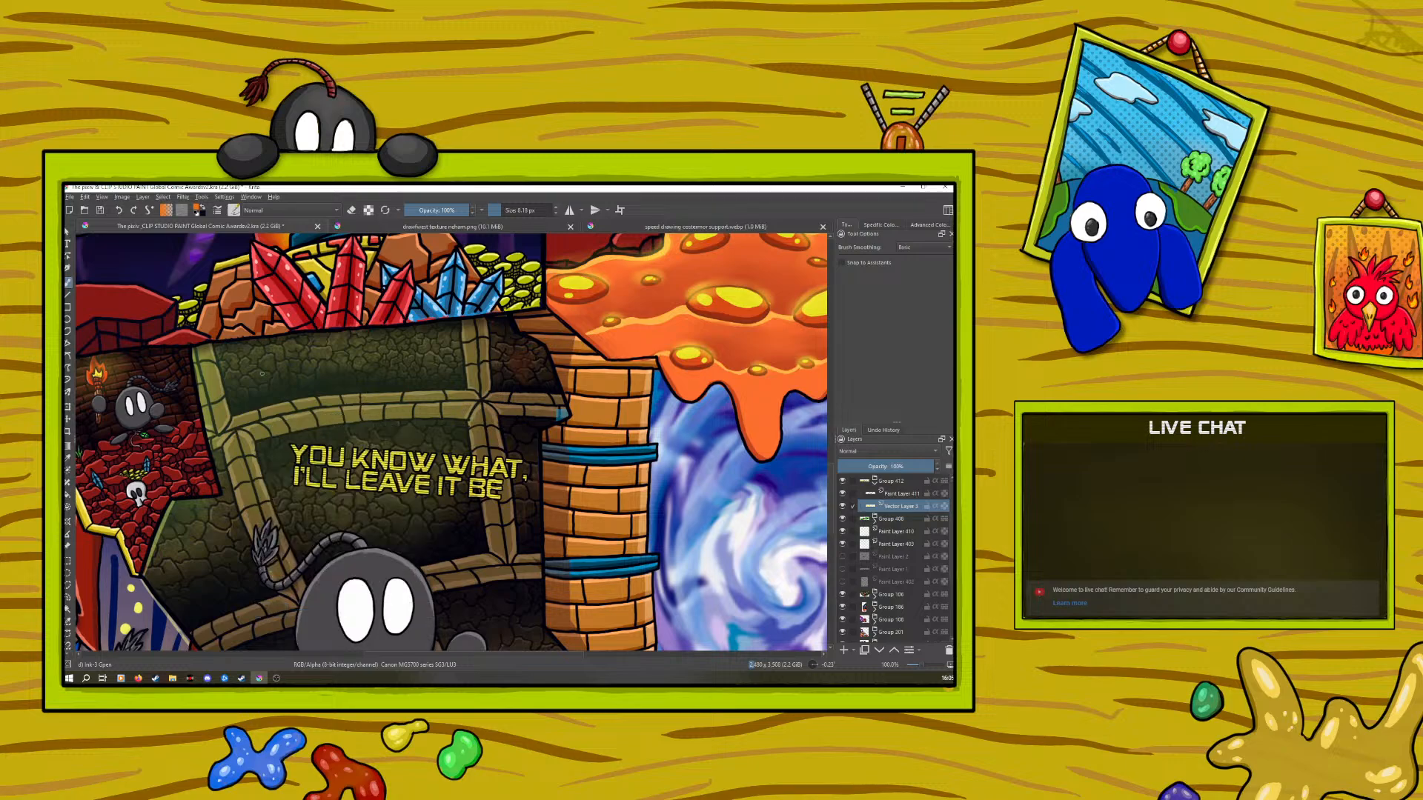
click(367, 210)
right_click(347, 495)
drag(347, 409, 261, 519)
mouse_move(485, 210)
mouse_down()
mouse_move(552, 210)
mouse_move(511, 210)
mouse_up()
mouse_move(467, 353)
mouse_down()
mouse_move(512, 591)
mouse_move(524, 615)
mouse_move(539, 584)
mouse_up()
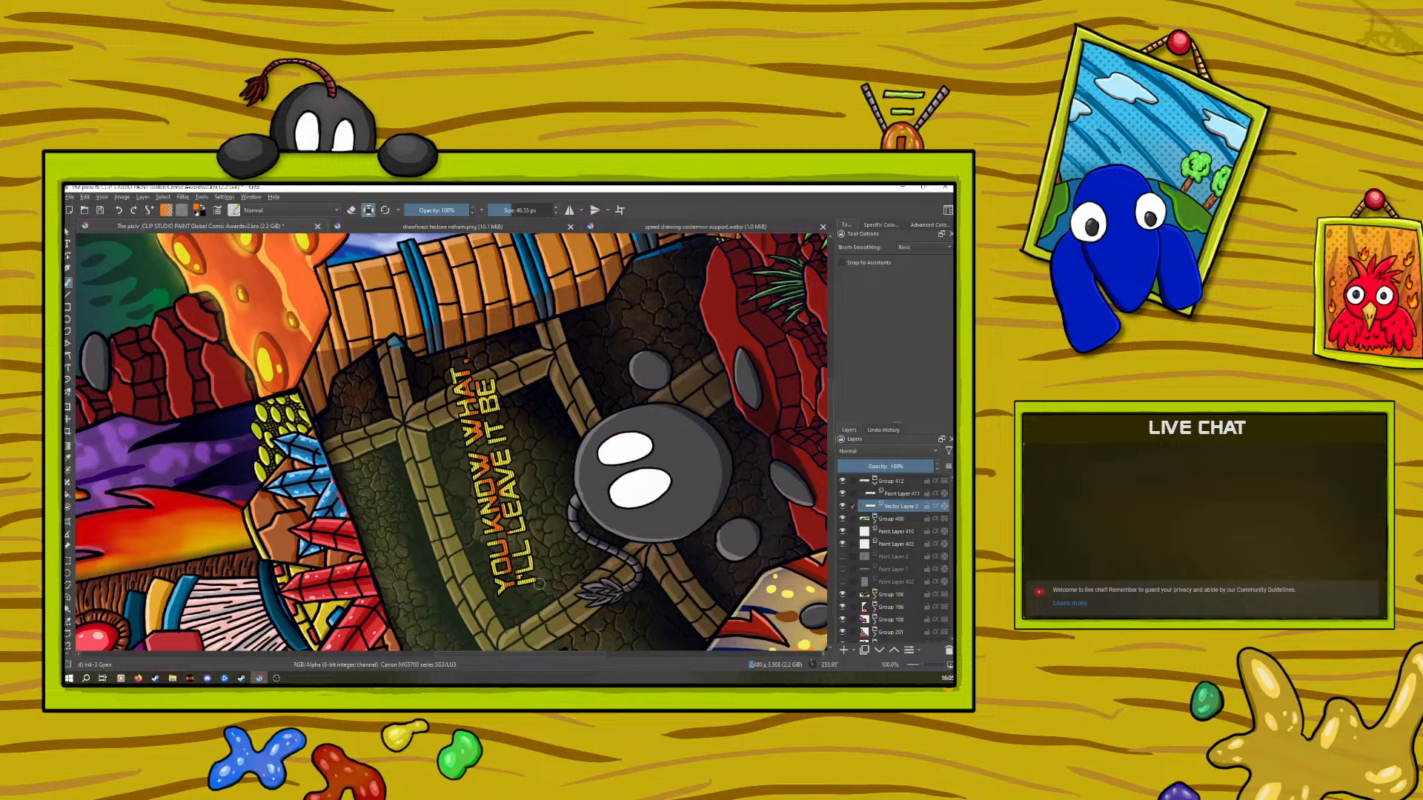
Paint red shading over the lower part of the letters
right_click(497, 398)
drag(475, 404, 467, 412)
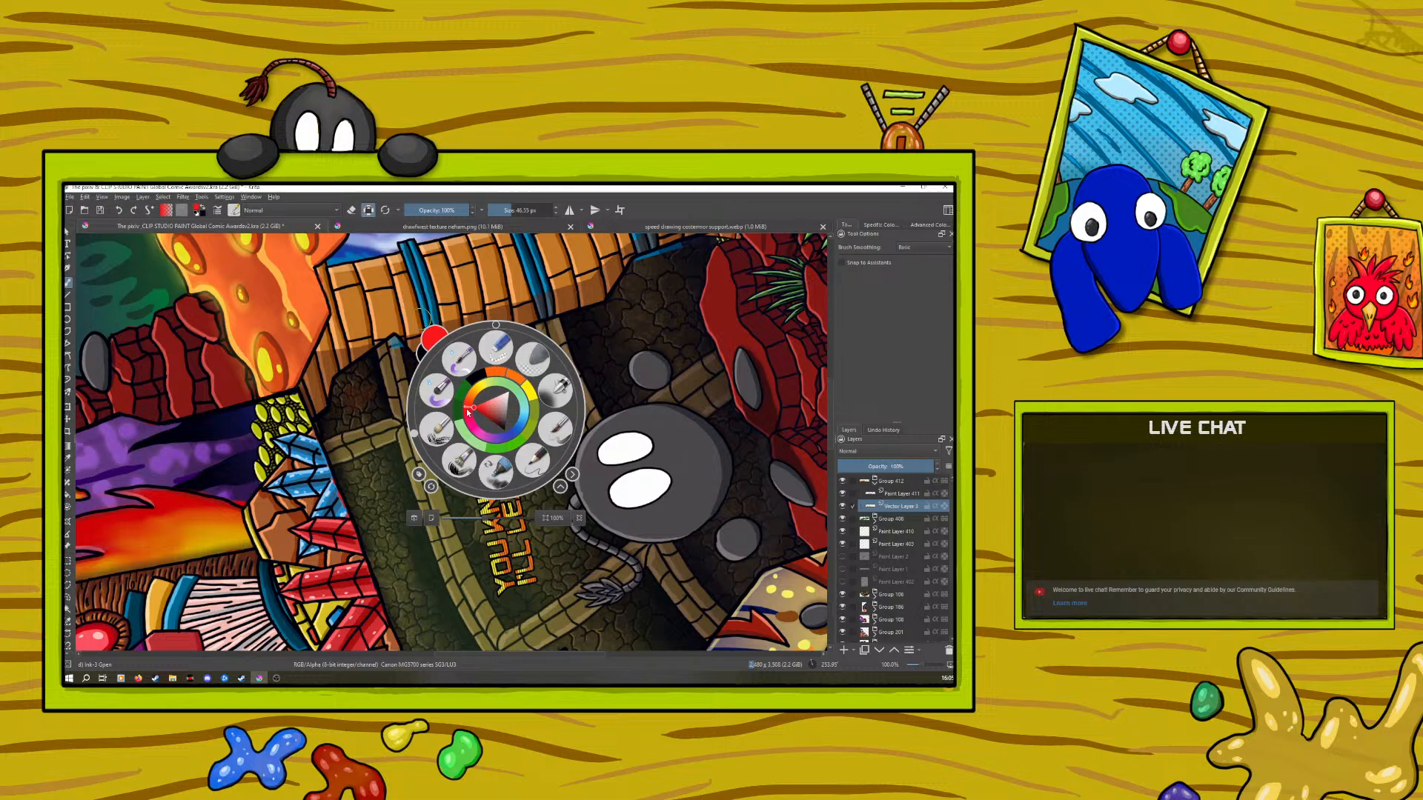
right_click(500, 400)
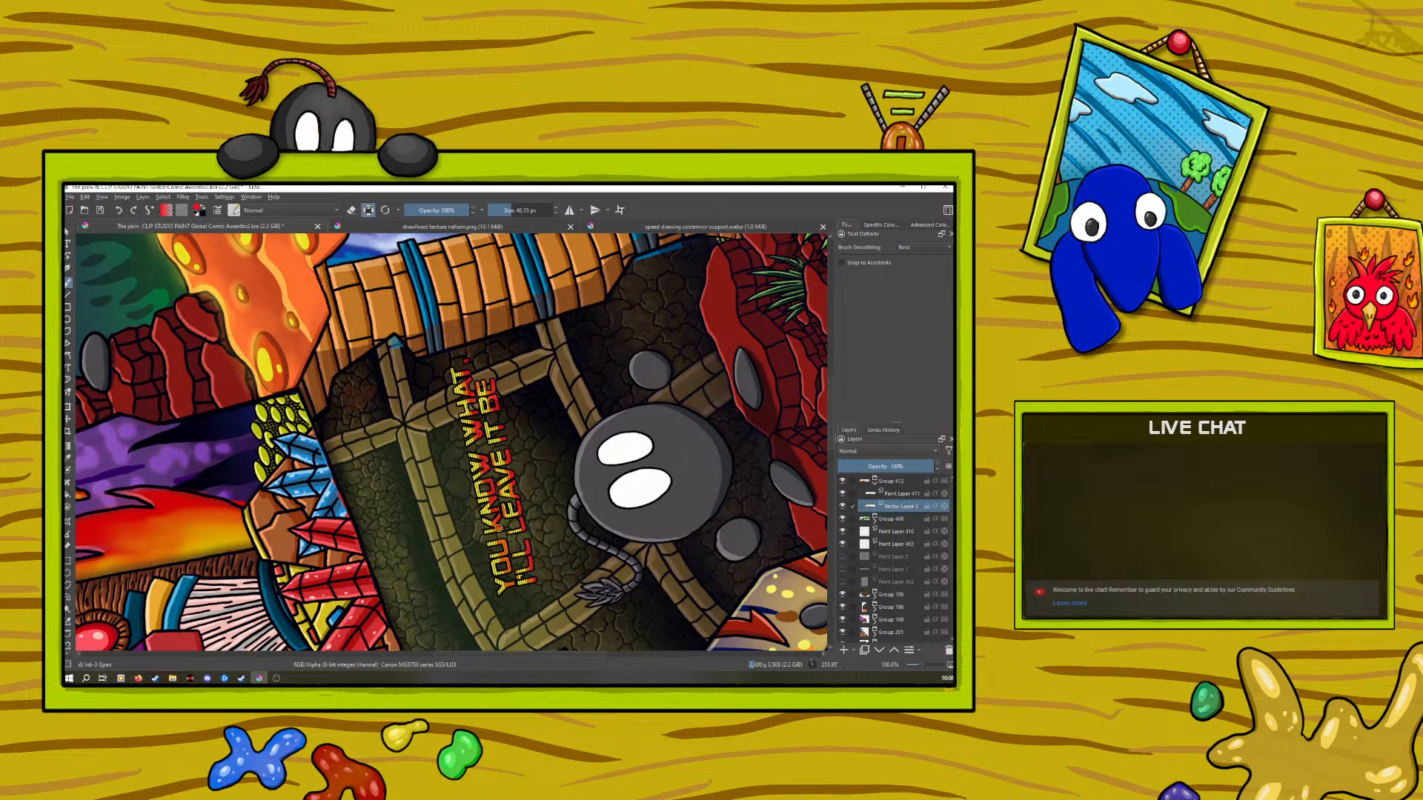
Sample the lettering's yellow, choose a brighter yellow and paint highlights along the letters' upper parts
key(p)
click(526, 575)
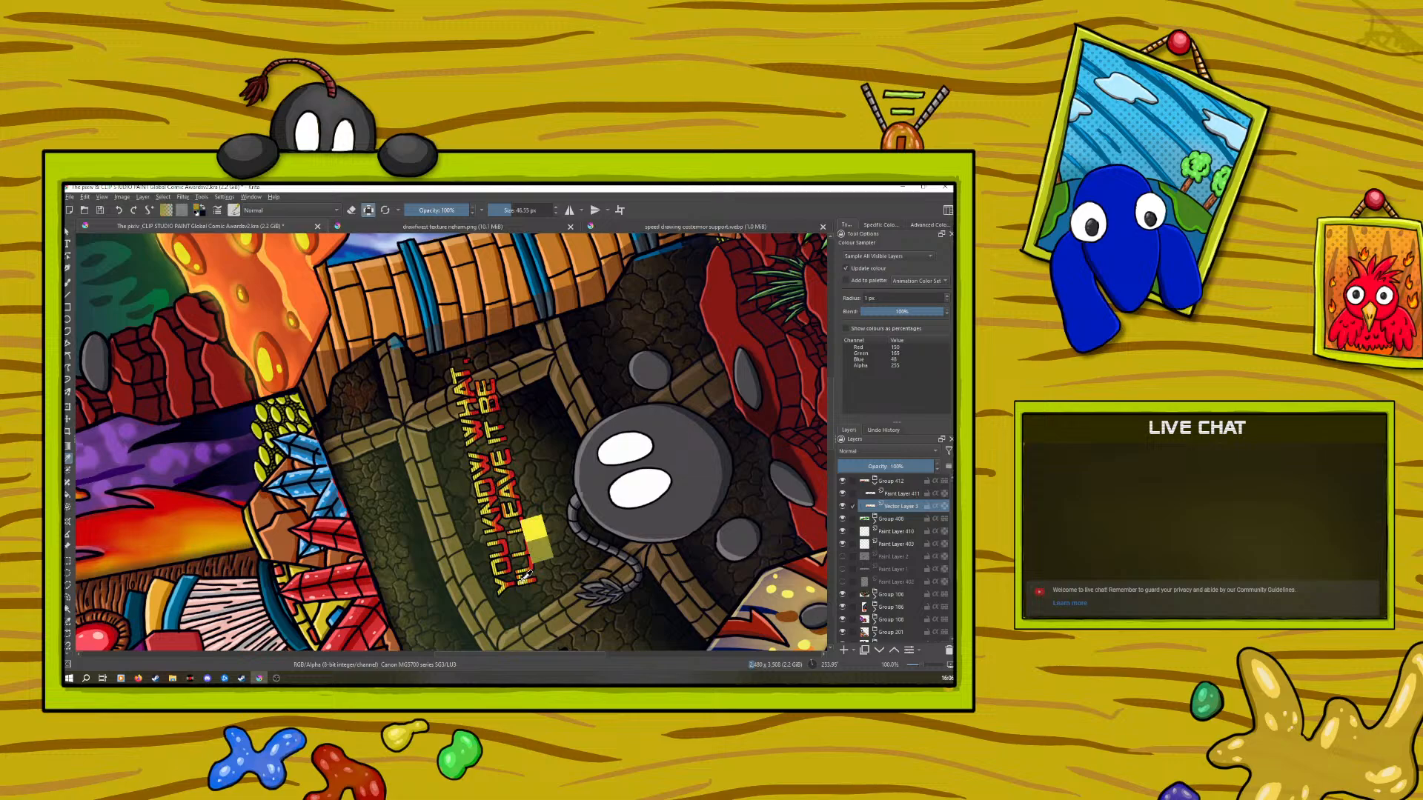
key(b)
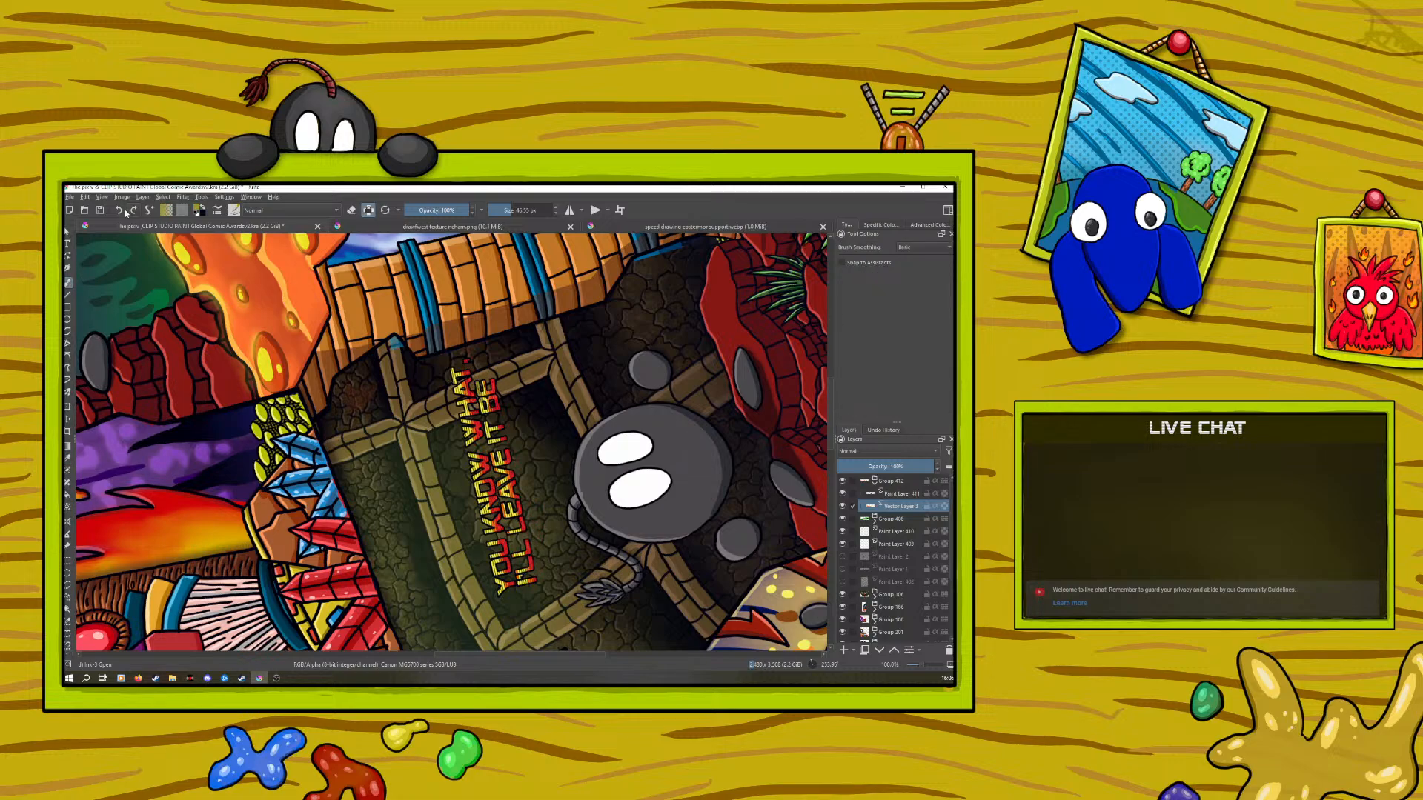
right_click(437, 407)
click(425, 390)
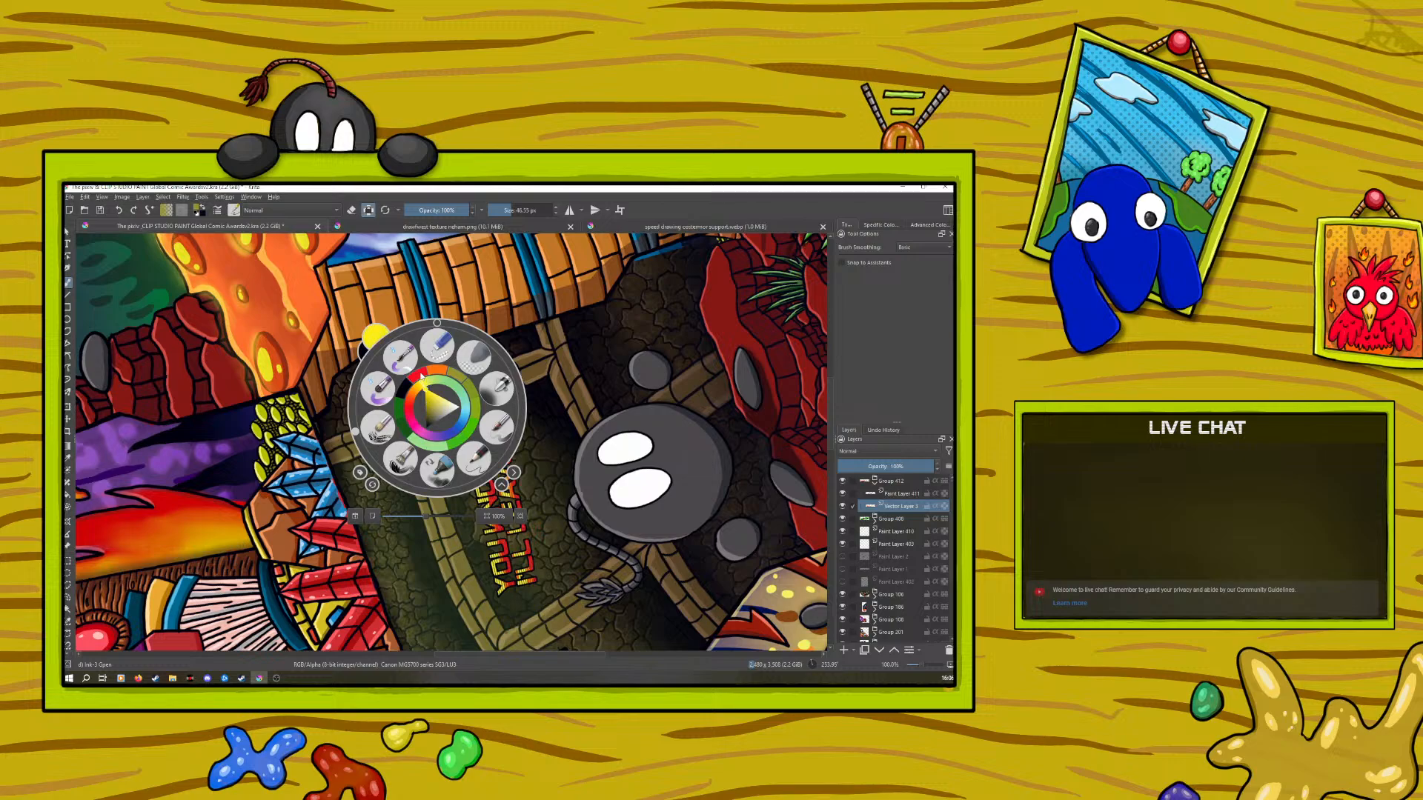
right_click(478, 396)
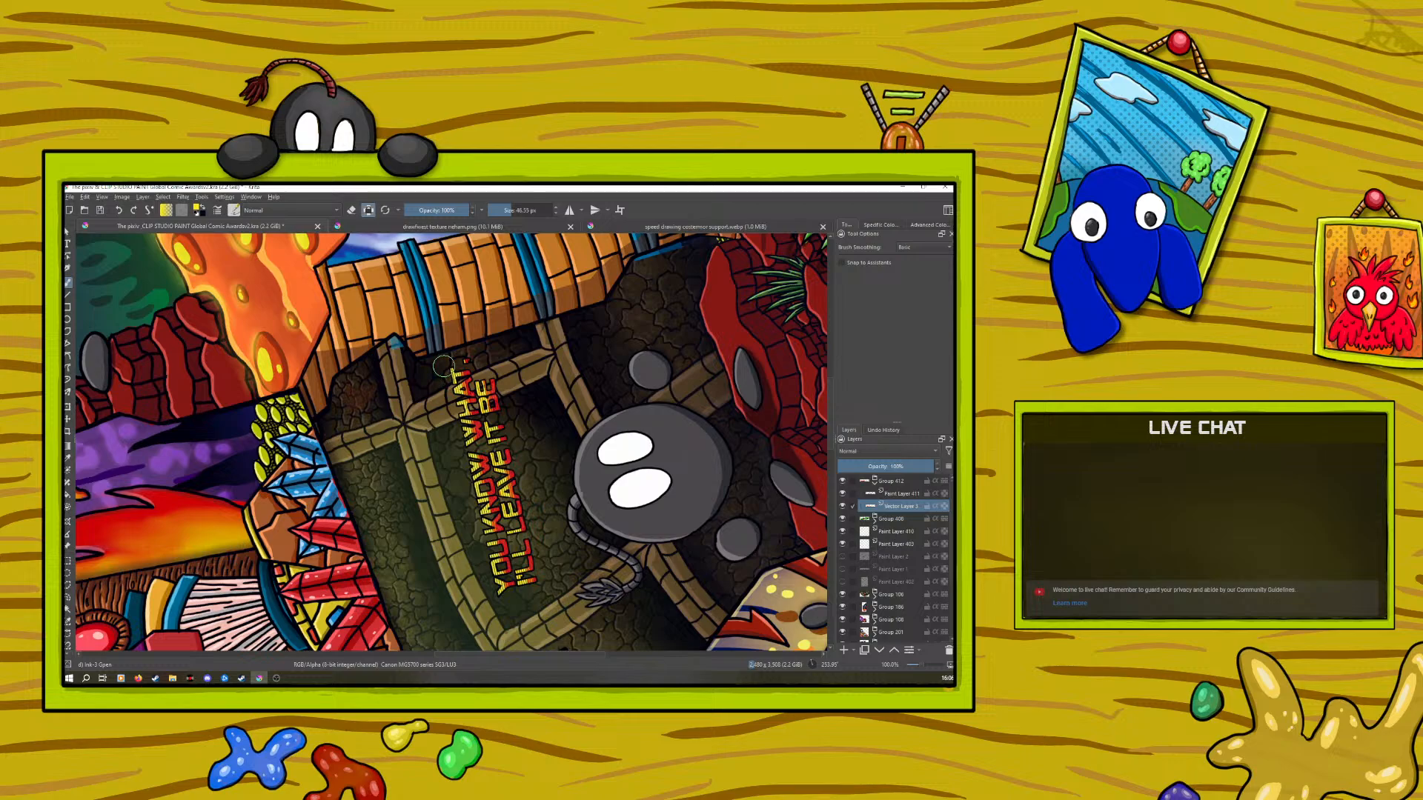
Add a blank paint layer and move it out of the lettering group to the top of the layer stack
click(918, 667)
click(913, 665)
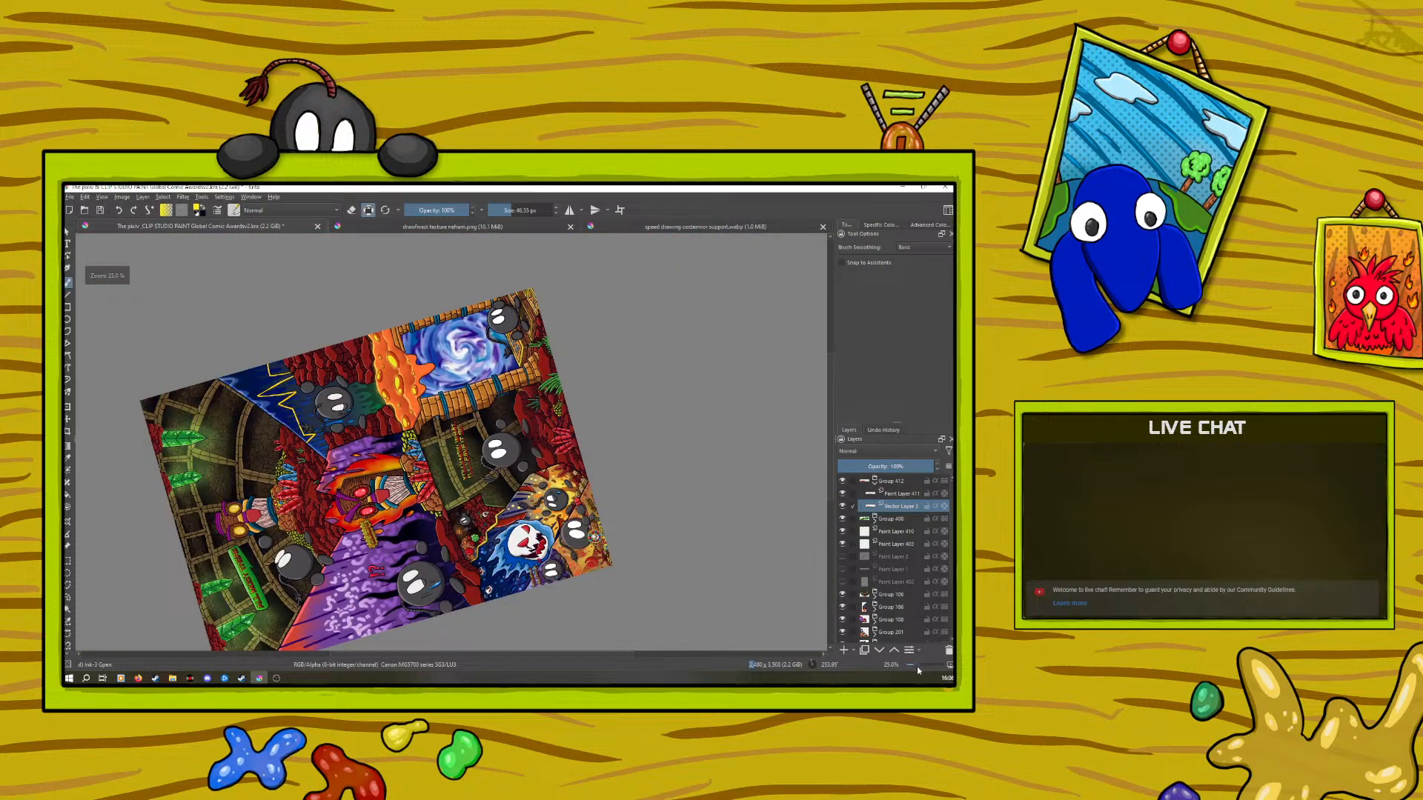
click(918, 666)
click(843, 649)
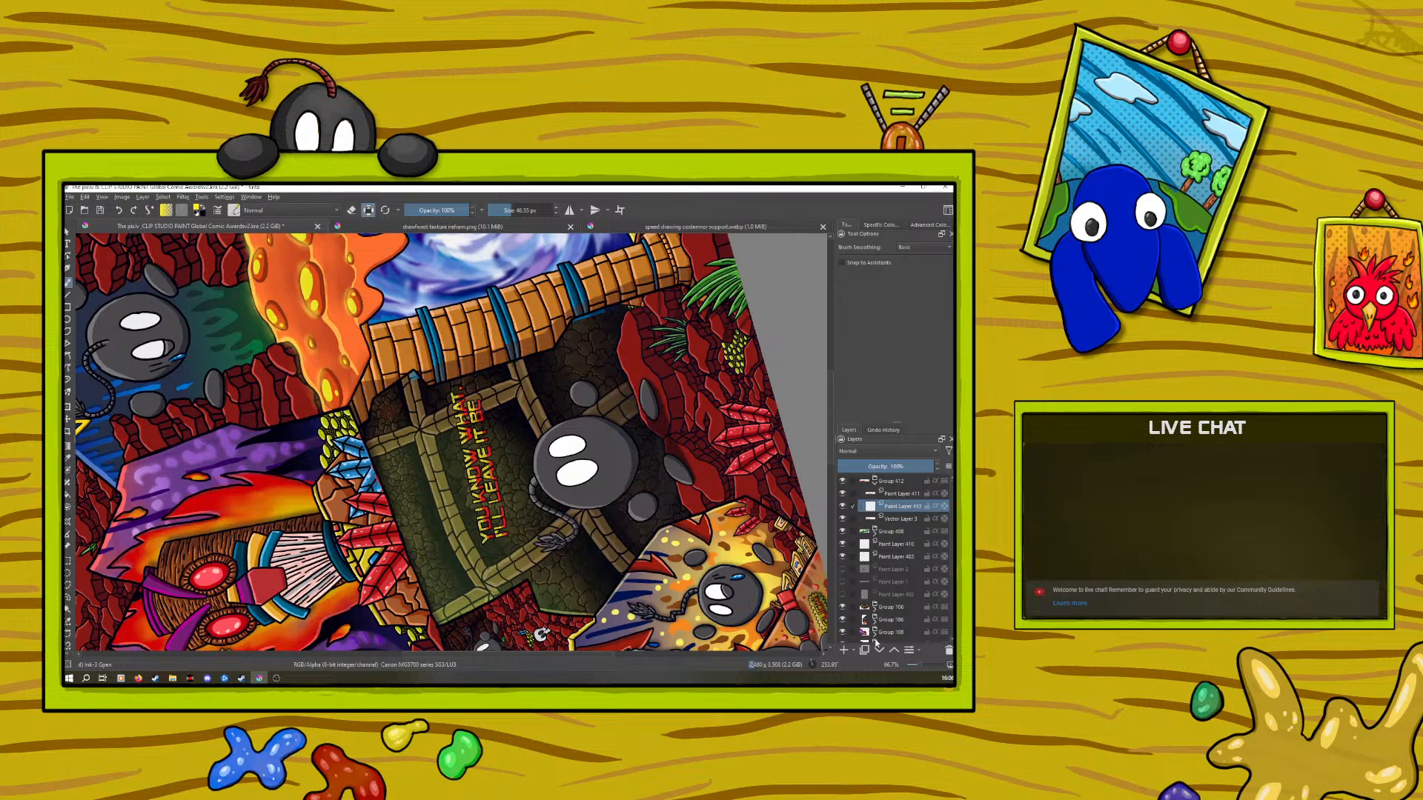
click(874, 480)
click(873, 483)
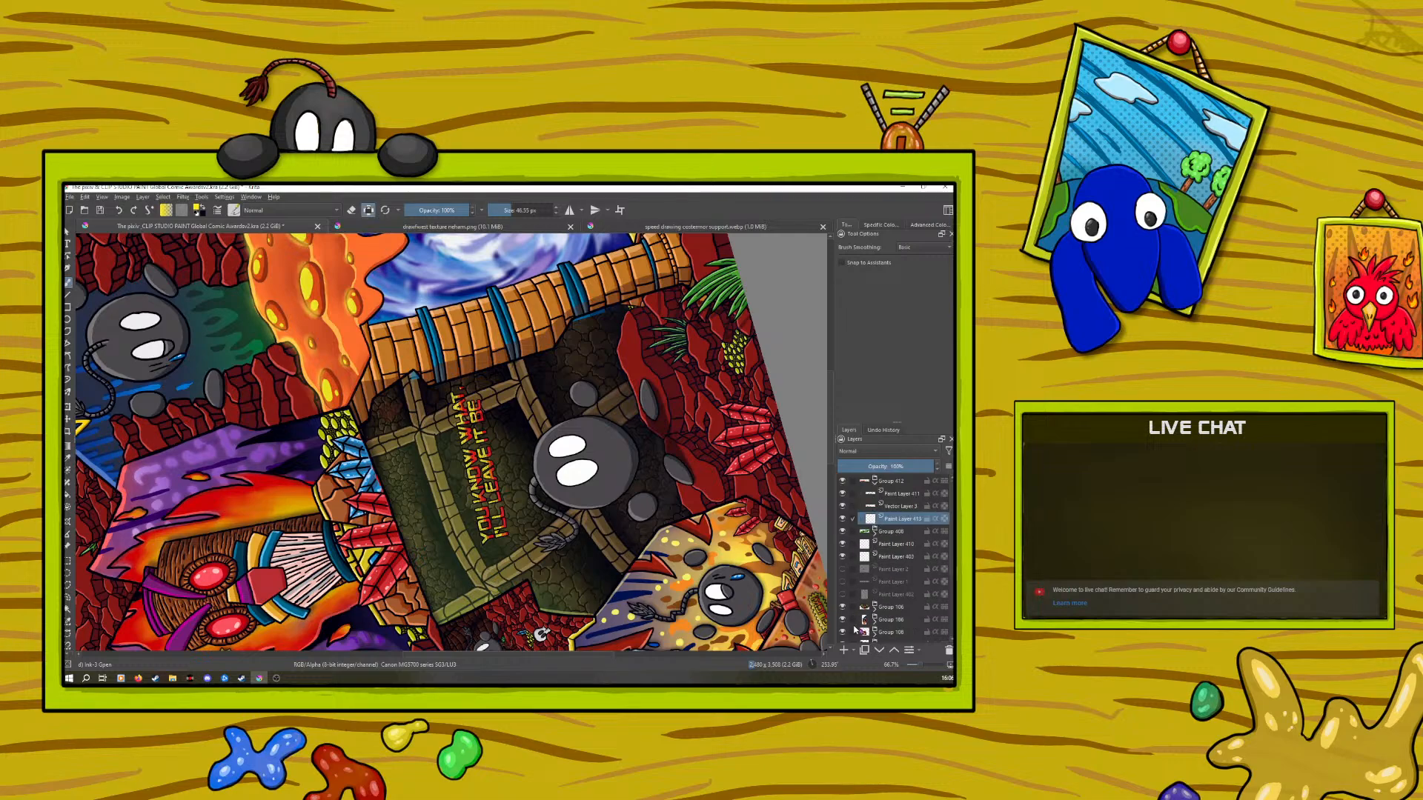
click(893, 649)
click(893, 649)
click(894, 649)
Put the lettering group inside a new outer group and move the blank paint layer beneath the lettering in it
click(875, 493)
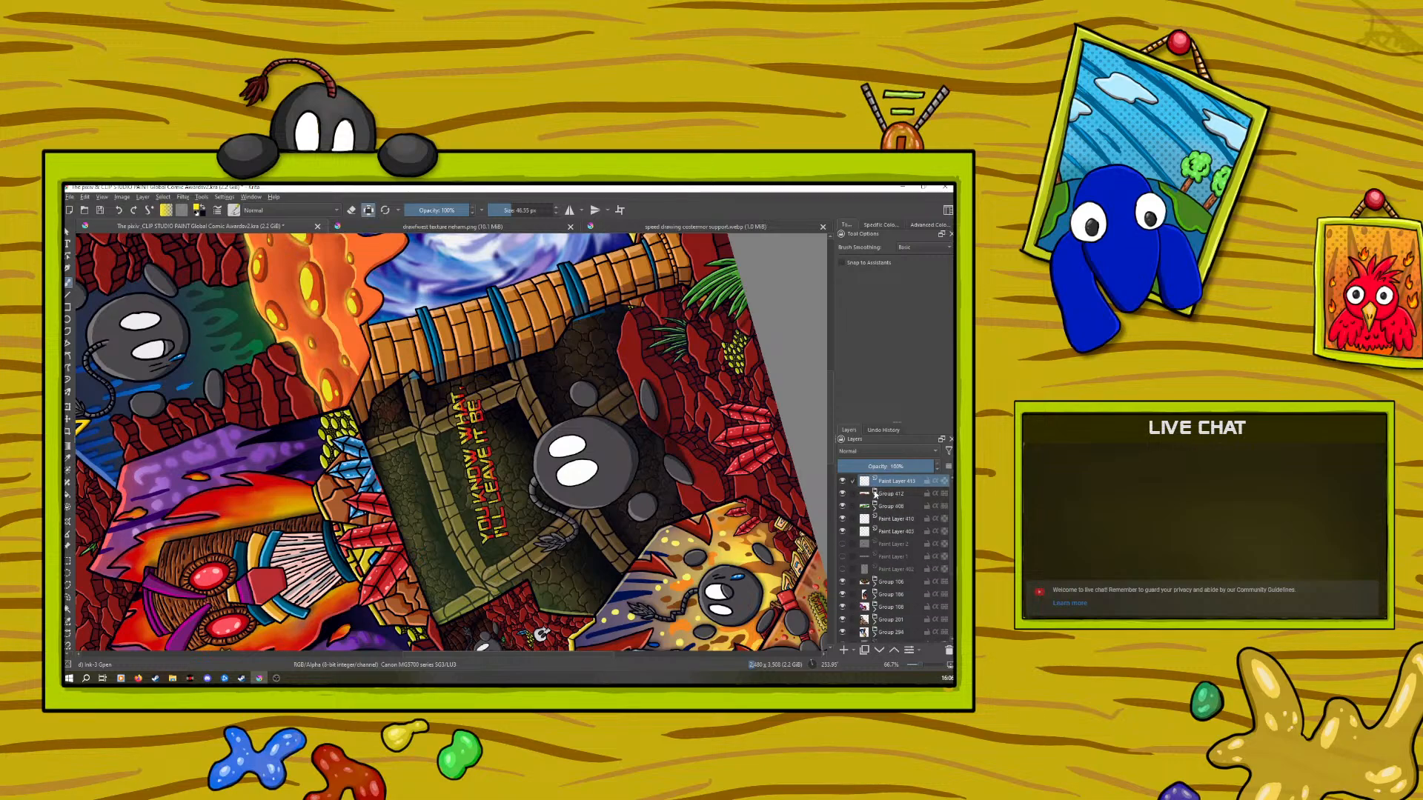
right_click(877, 495)
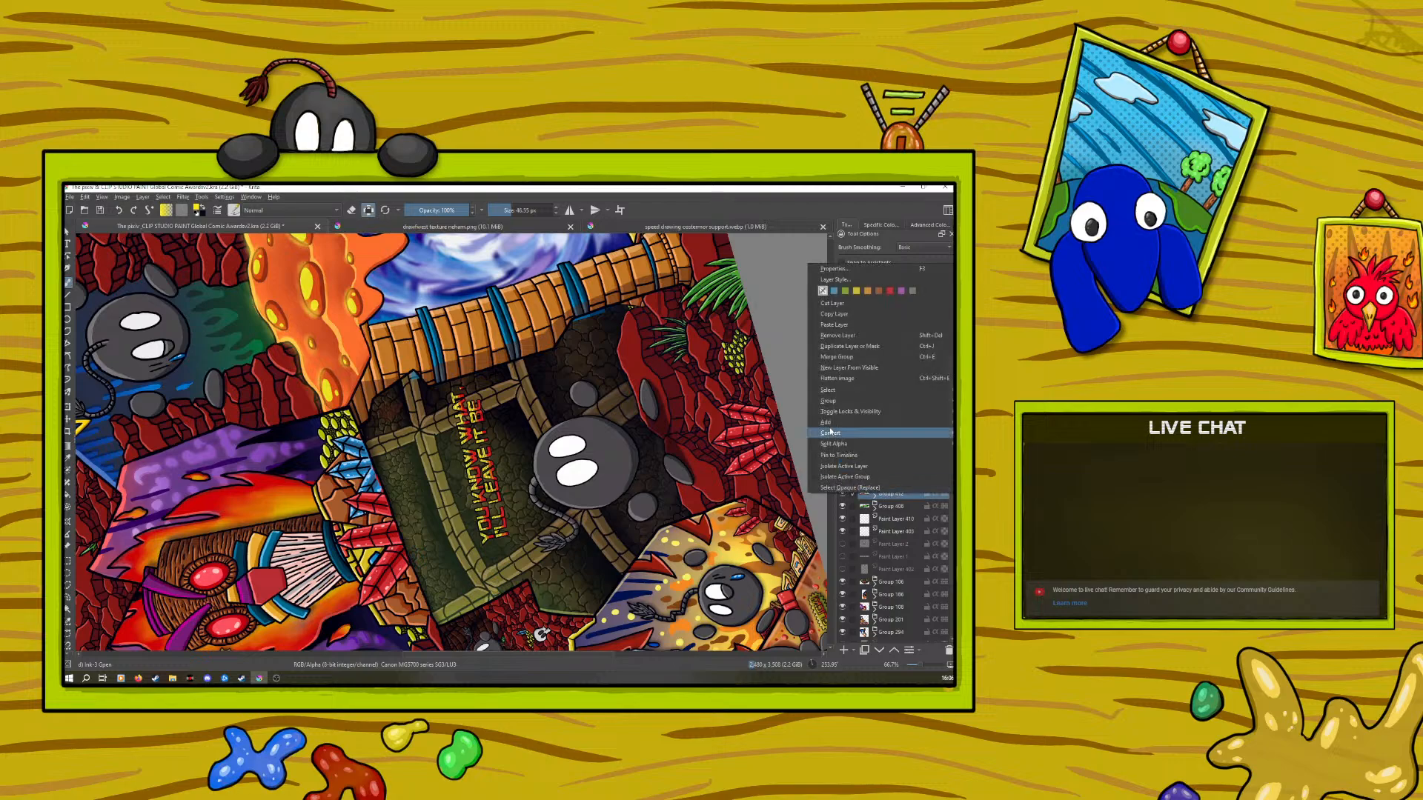
click(789, 406)
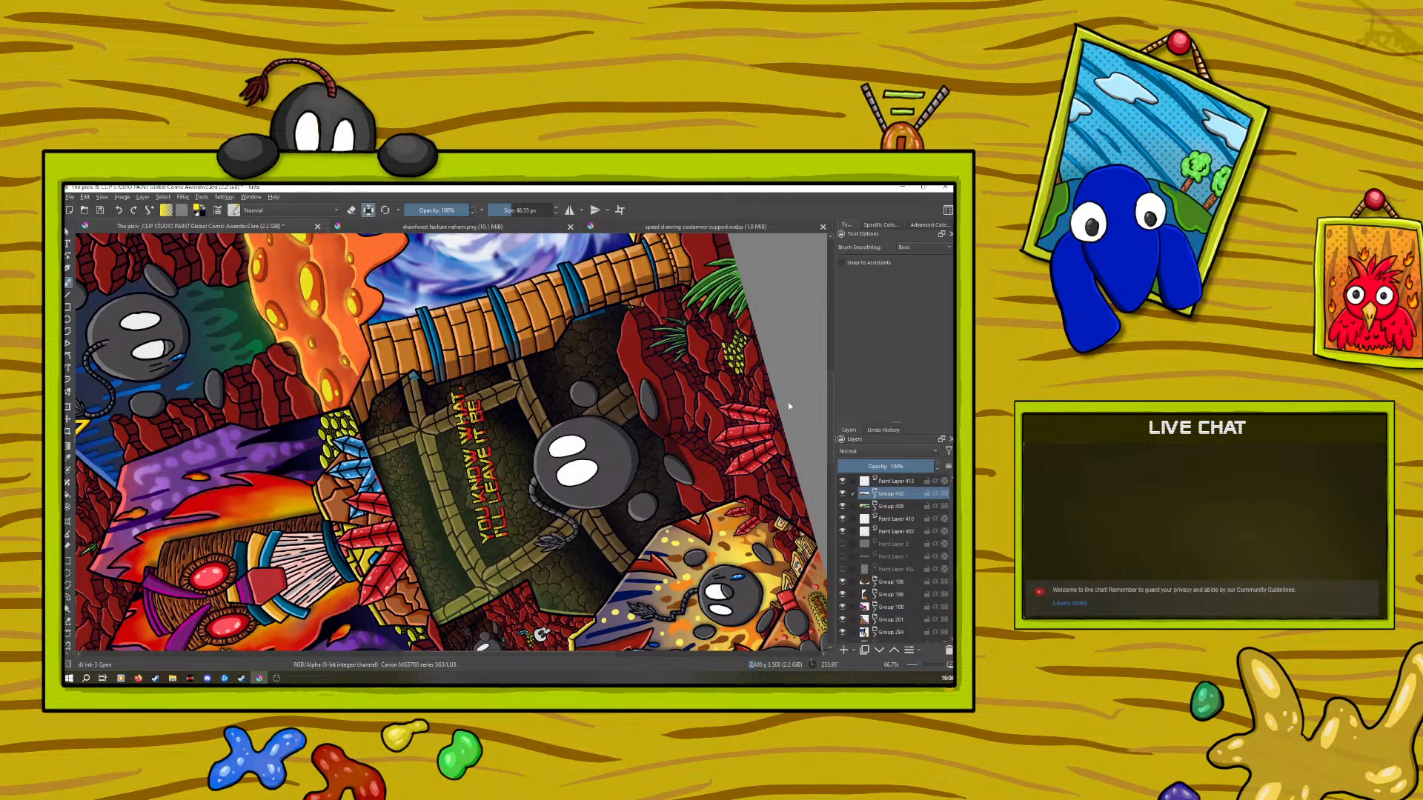
click(891, 481)
click(878, 649)
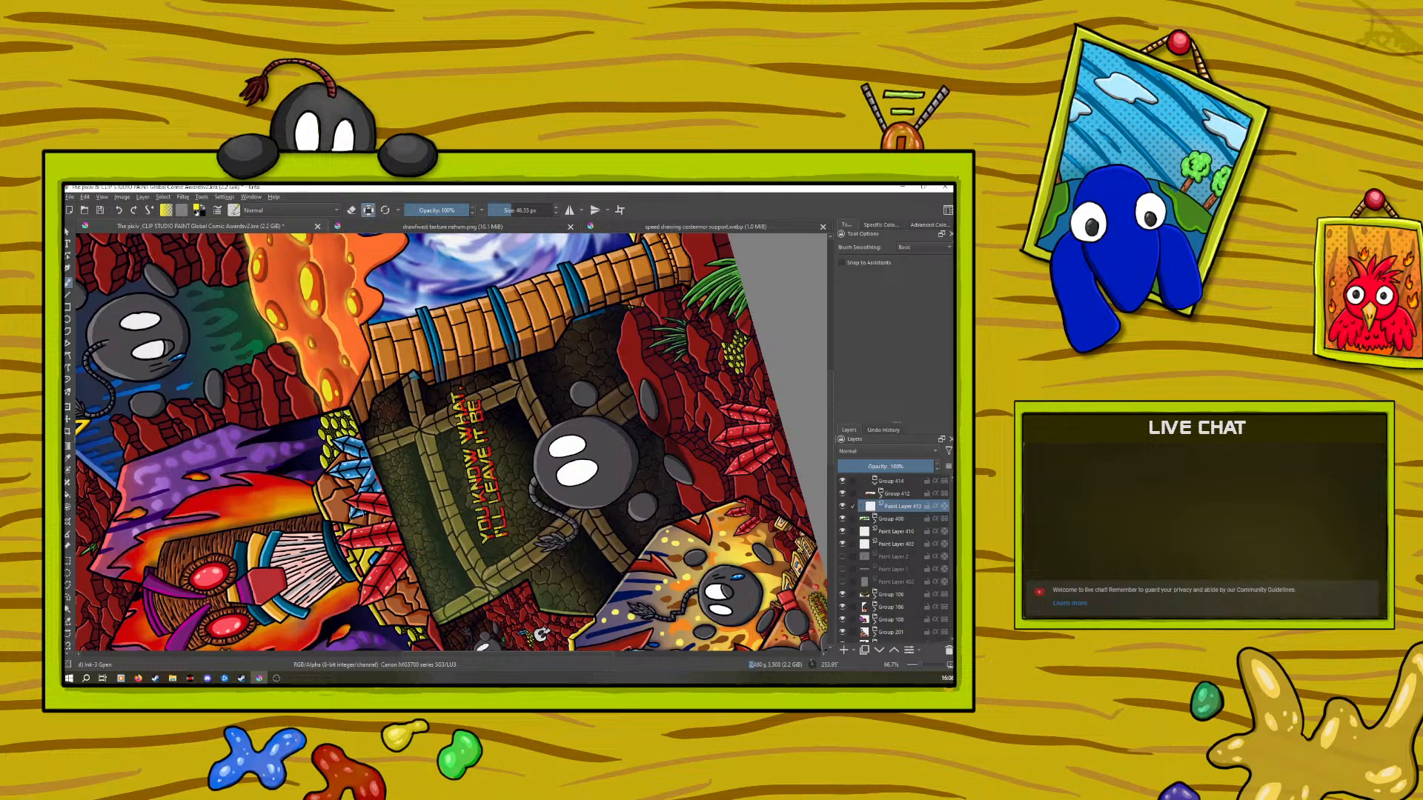
Paint a speech bubble with a tail behind the lettering, using the dark yellow sampled from the existing bubble by the tiki mask and alpha unlocked
right_click(376, 518)
click(210, 401)
scroll(830, 443, down, 1)
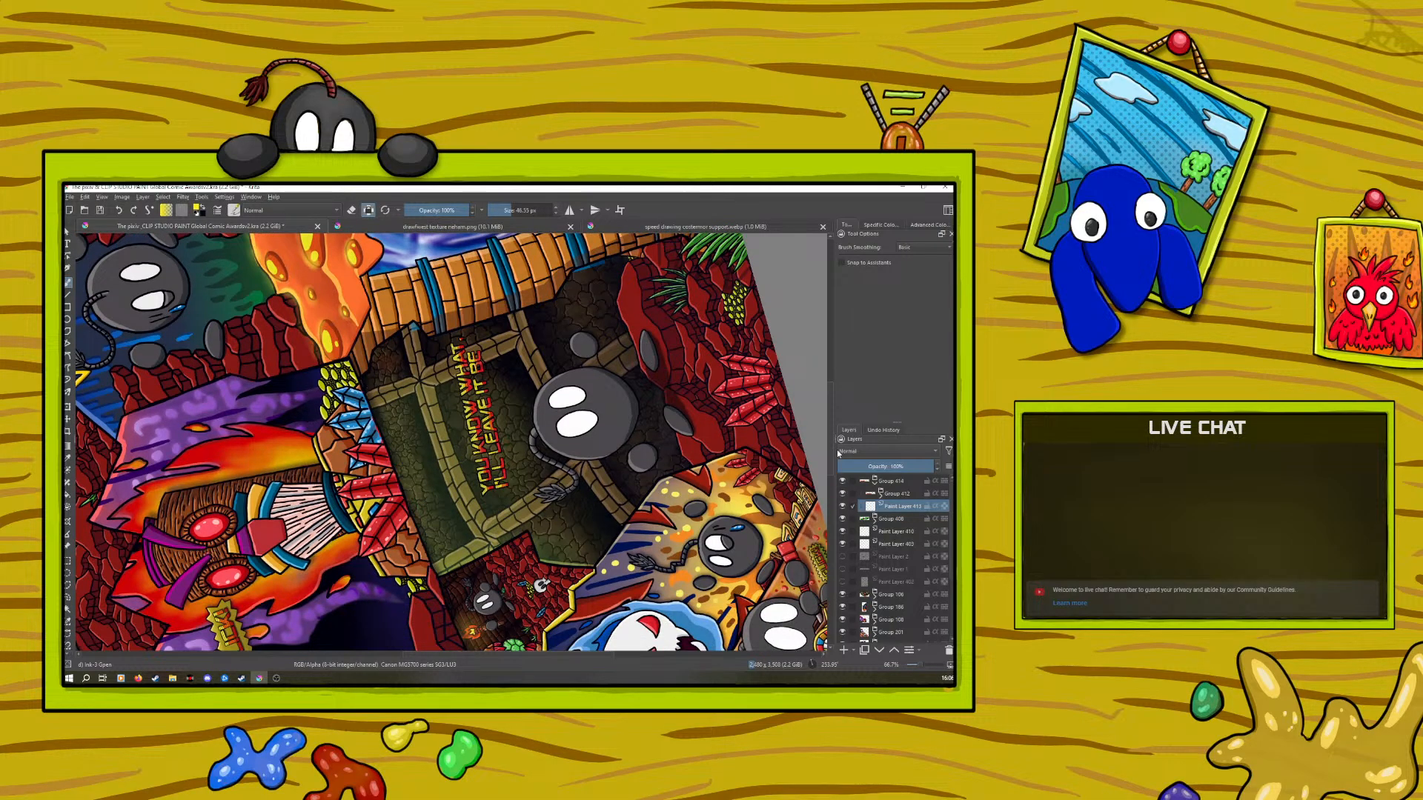
click(70, 461)
click(226, 629)
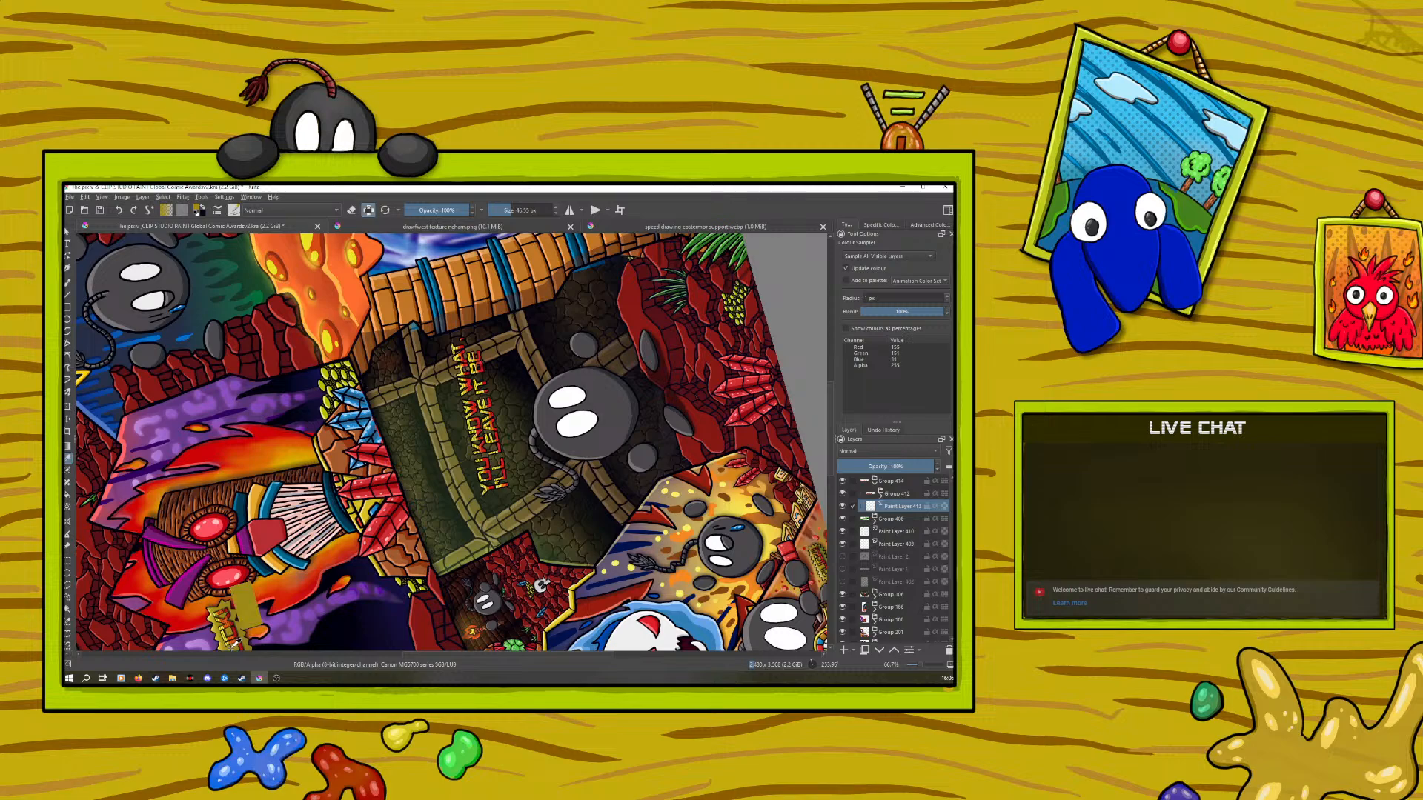
click(68, 282)
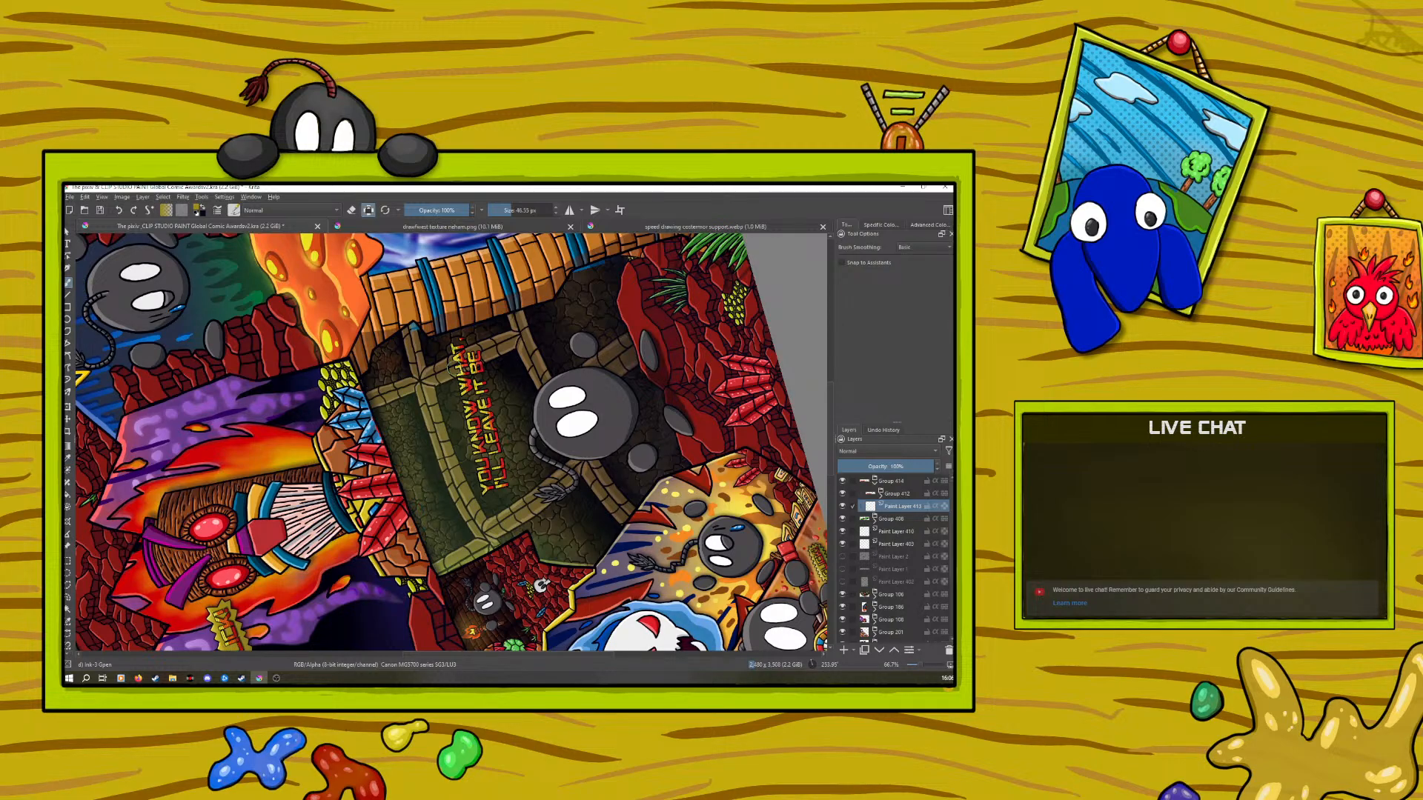
click(368, 209)
mouse_move(456, 341)
mouse_down()
mouse_move(484, 495)
mouse_move(509, 489)
mouse_move(497, 425)
mouse_move(512, 418)
mouse_move(486, 357)
mouse_move(452, 336)
mouse_move(478, 495)
mouse_move(501, 480)
mouse_move(477, 364)
mouse_move(458, 343)
mouse_up()
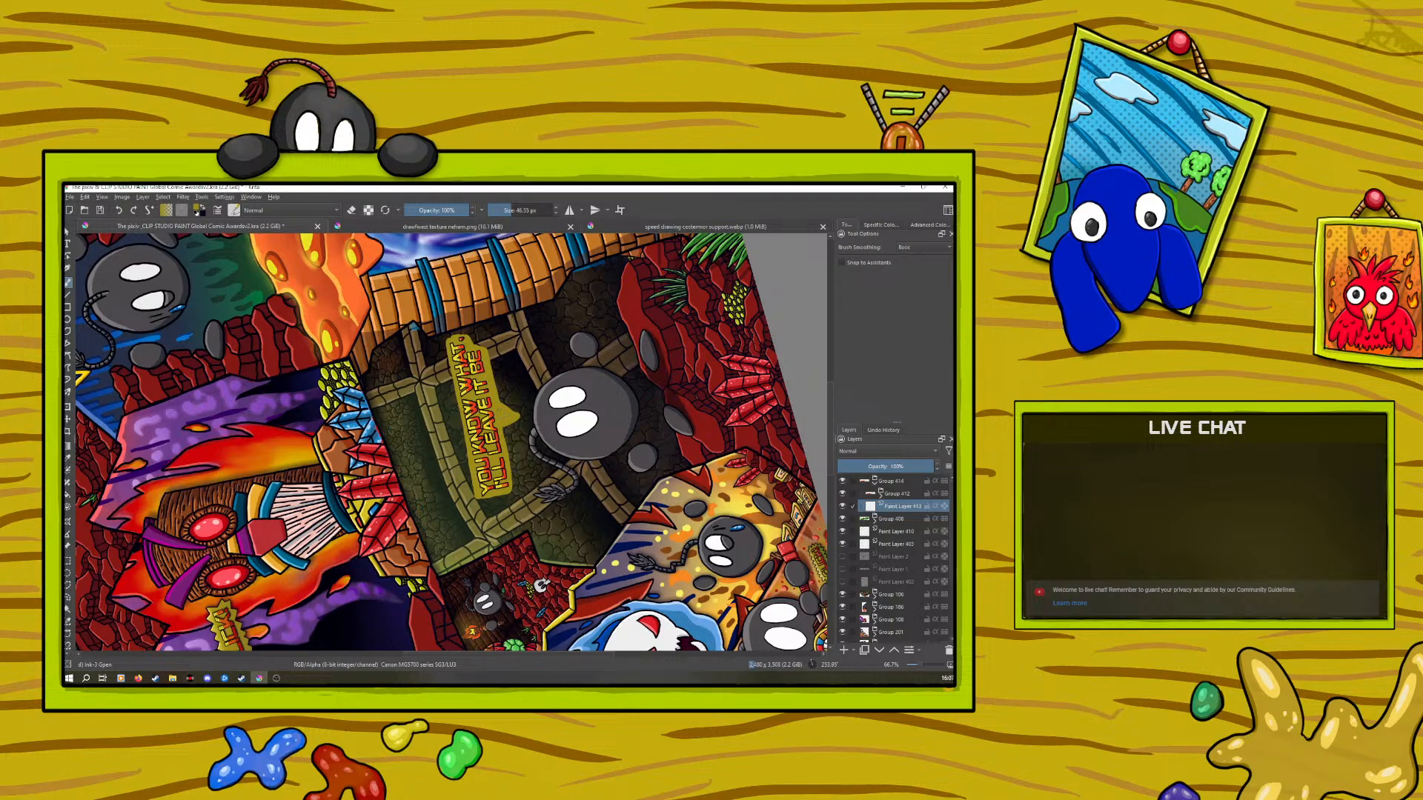
Paint the yellow fill of the speech bubble behind the "You know what, I'll leave it be" lettering
drag(489, 503, 447, 353)
drag(456, 430, 449, 381)
right_click(441, 404)
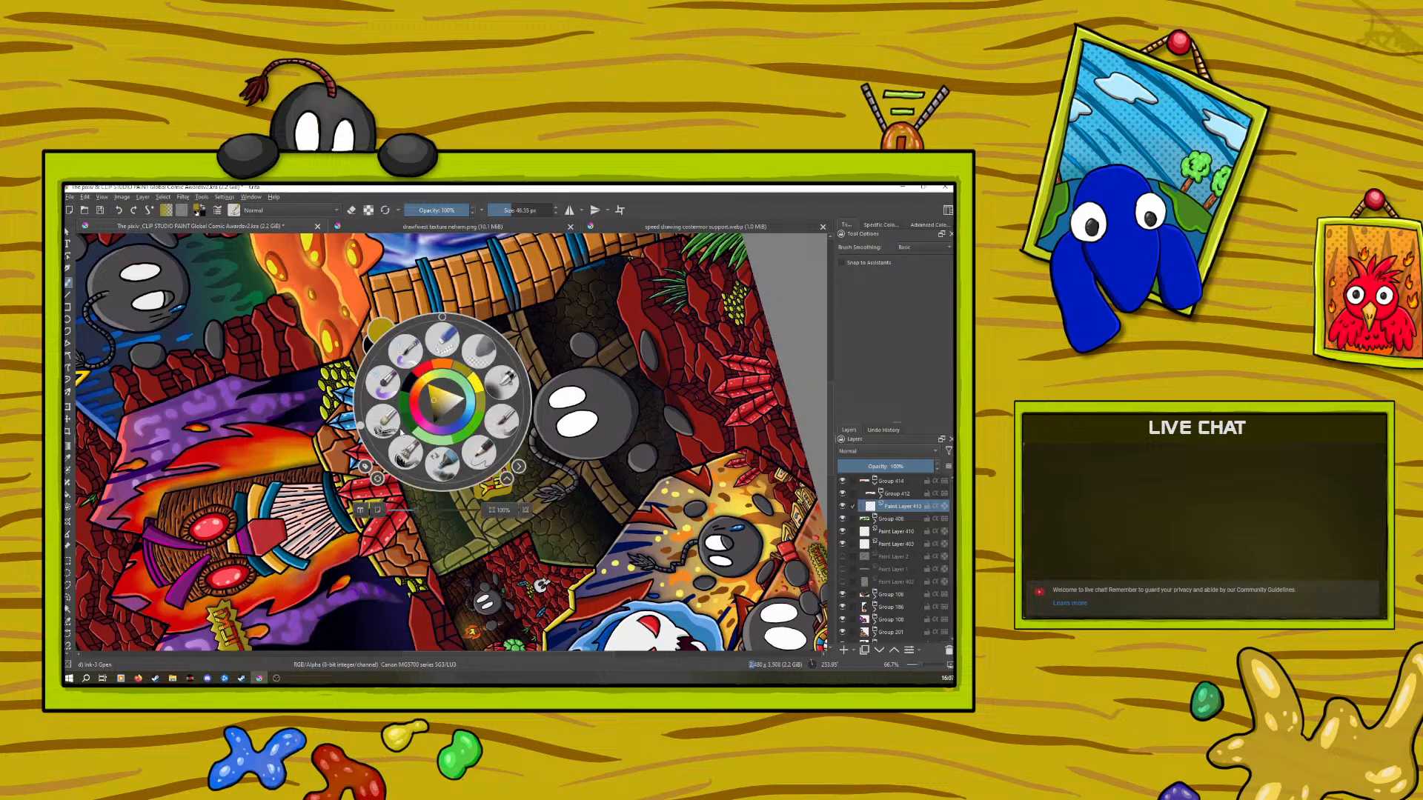
click(363, 394)
drag(363, 394, 442, 320)
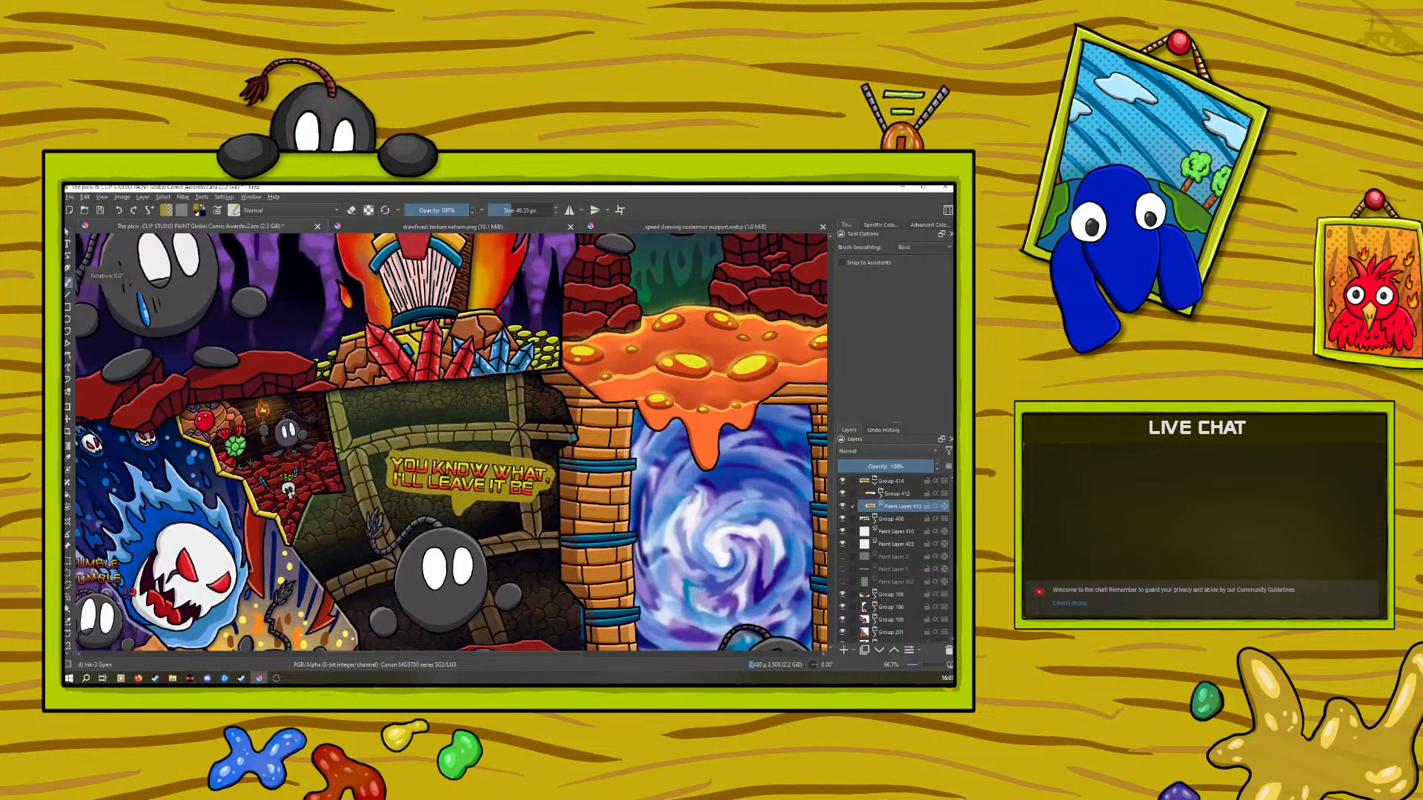
Refine the shape of the yellow speech bubble's tail by touching up its fill and erasing the excess along its edge
mouse_move(493, 503)
mouse_down()
mouse_move(480, 521)
mouse_move(478, 504)
mouse_up()
click(353, 211)
mouse_move(468, 524)
mouse_down()
mouse_move(471, 504)
mouse_move(446, 502)
mouse_up()
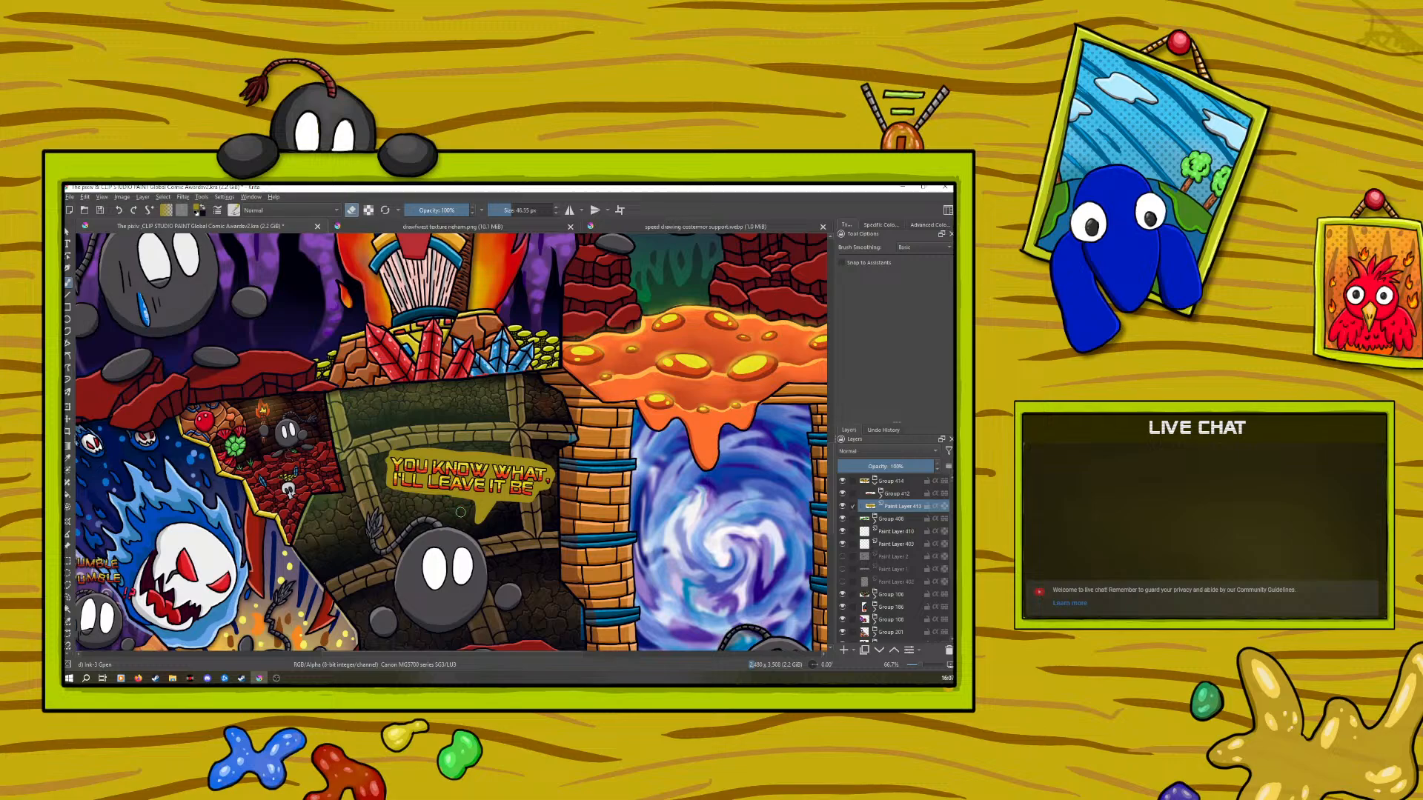
click(351, 211)
Add a paint layer above the bubble fill and outline the speech bubble in black with a 10.06 px brush
click(842, 650)
right_click(441, 524)
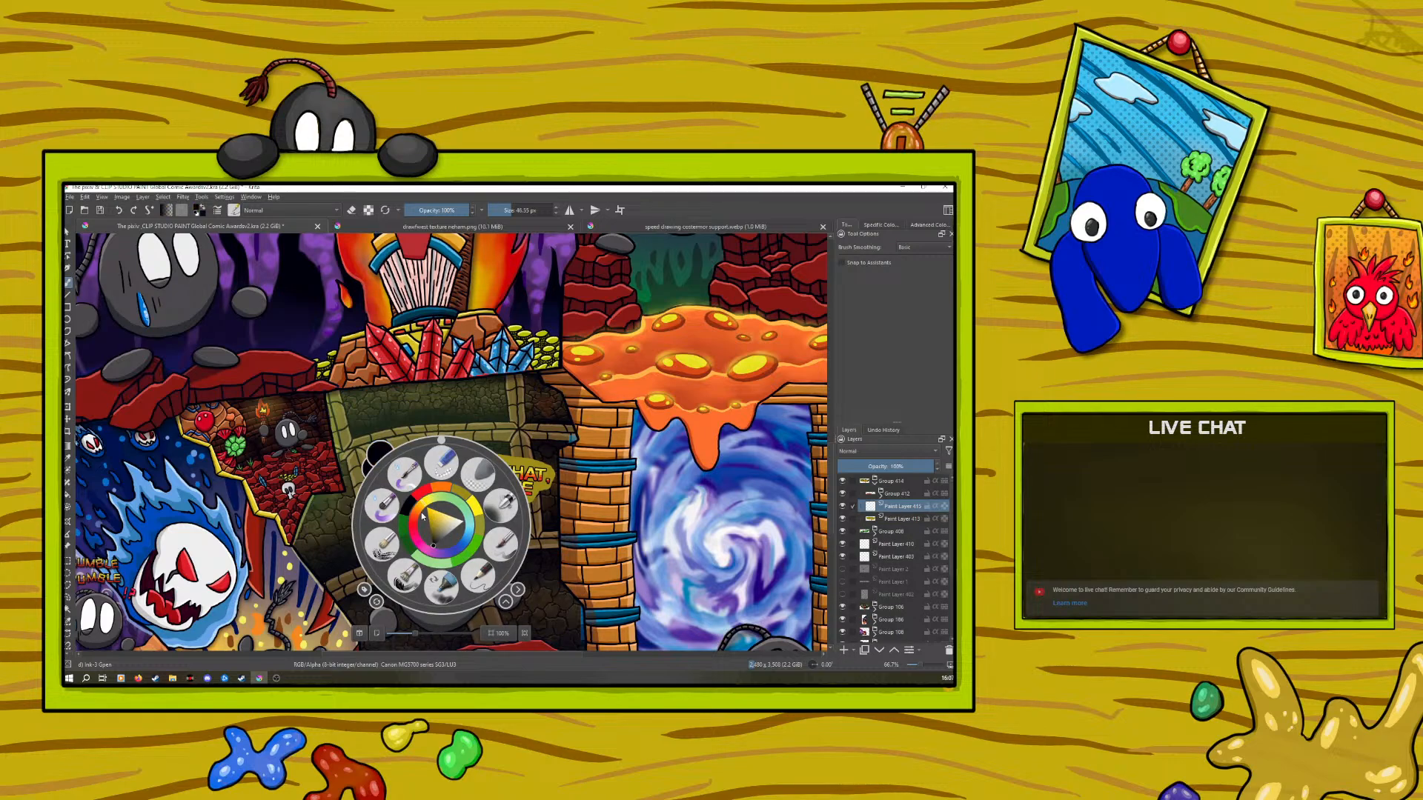
click(500, 210)
drag(501, 210, 504, 209)
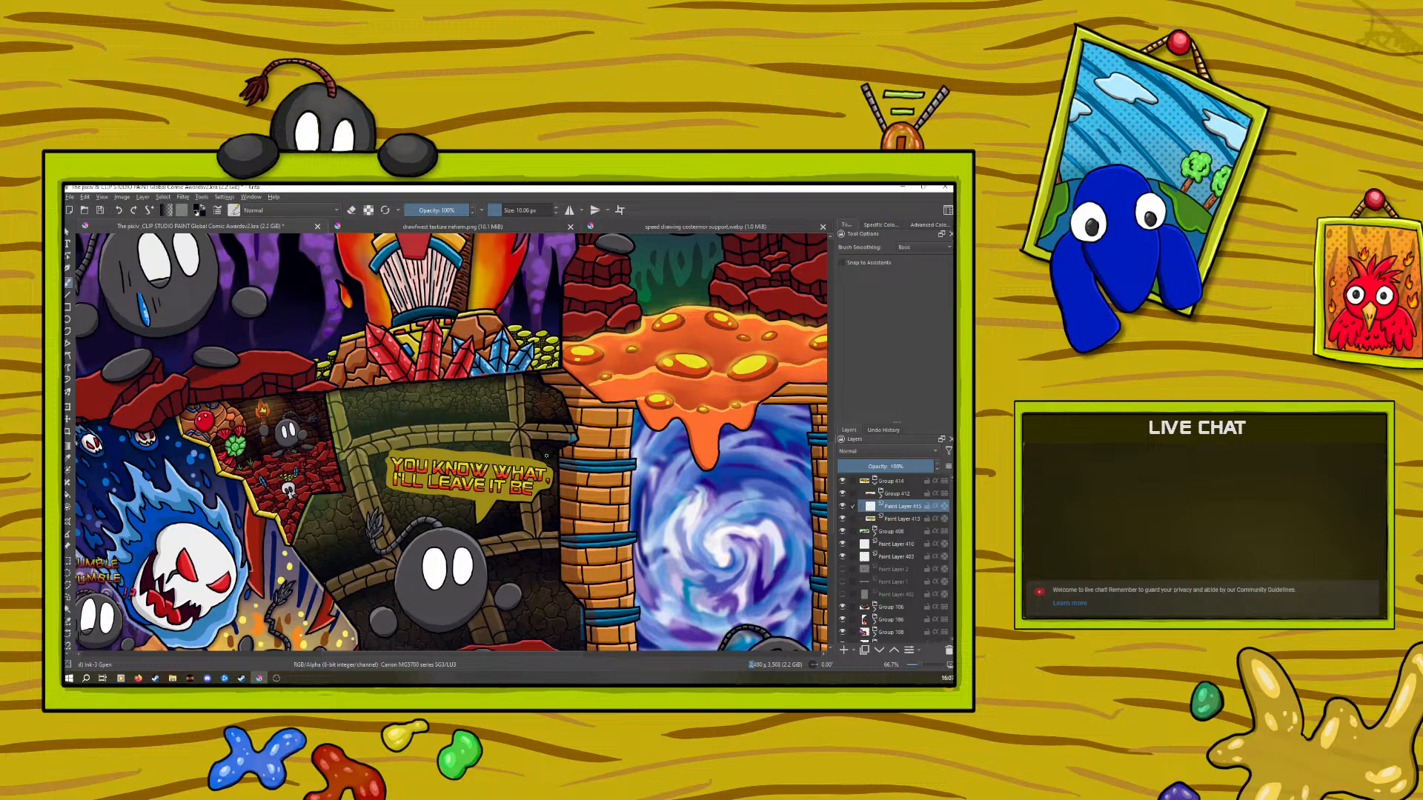
right_click(478, 434)
drag(477, 350, 560, 414)
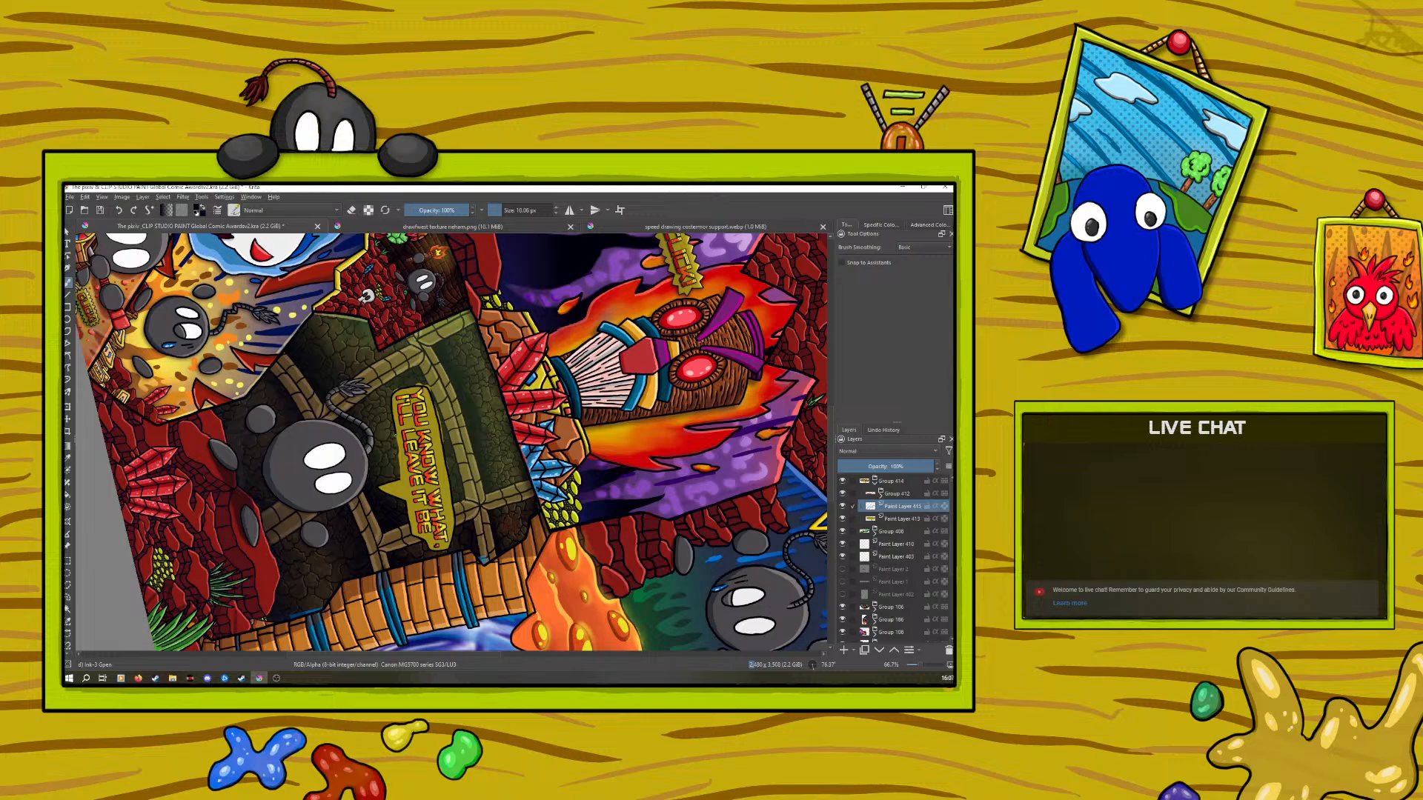
drag(399, 459, 401, 474)
click(118, 209)
drag(401, 467, 396, 437)
drag(436, 411, 452, 518)
Select the speech bubble's fill layer and toggle the fill and outline layers off and on to compare their contents
click(900, 519)
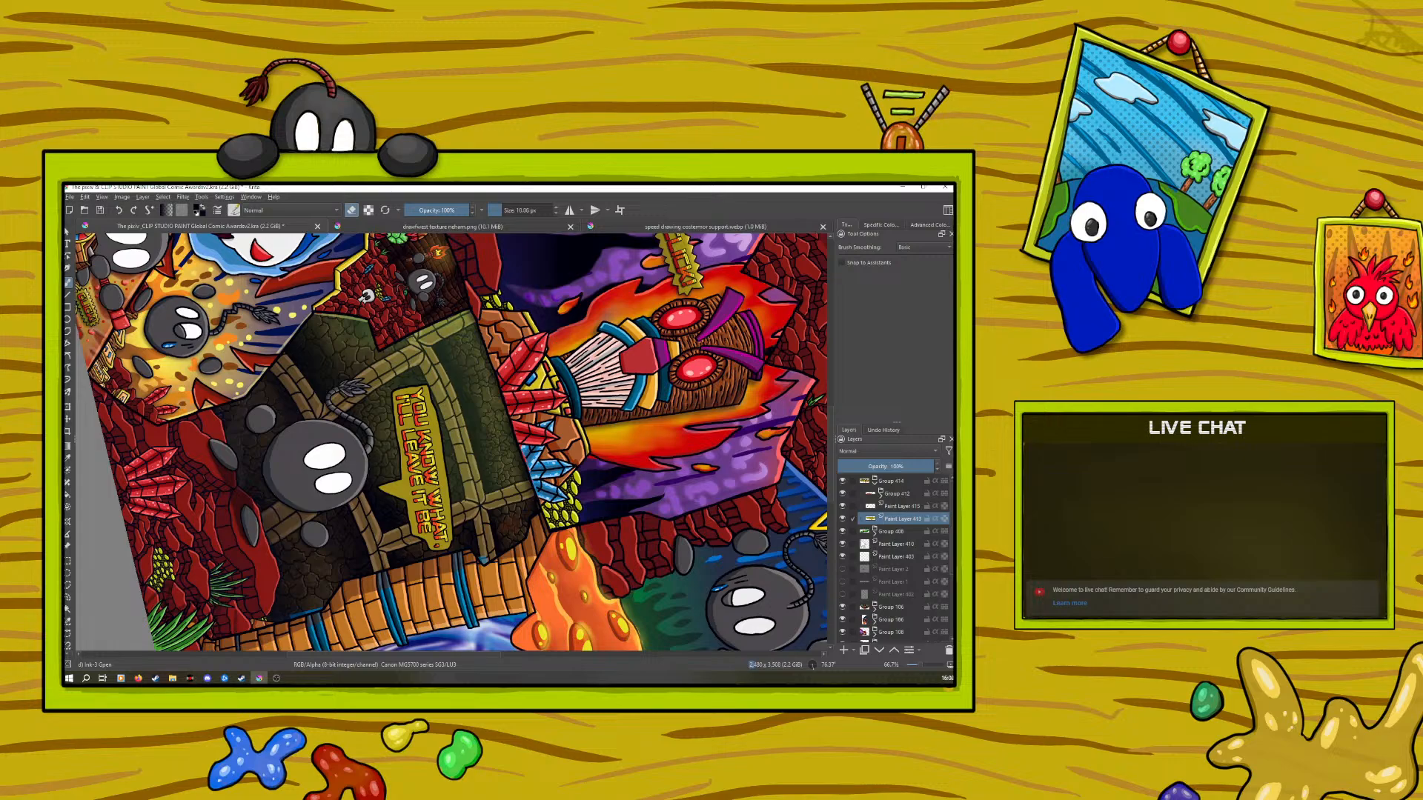
right_click(352, 515)
click(292, 415)
click(843, 518)
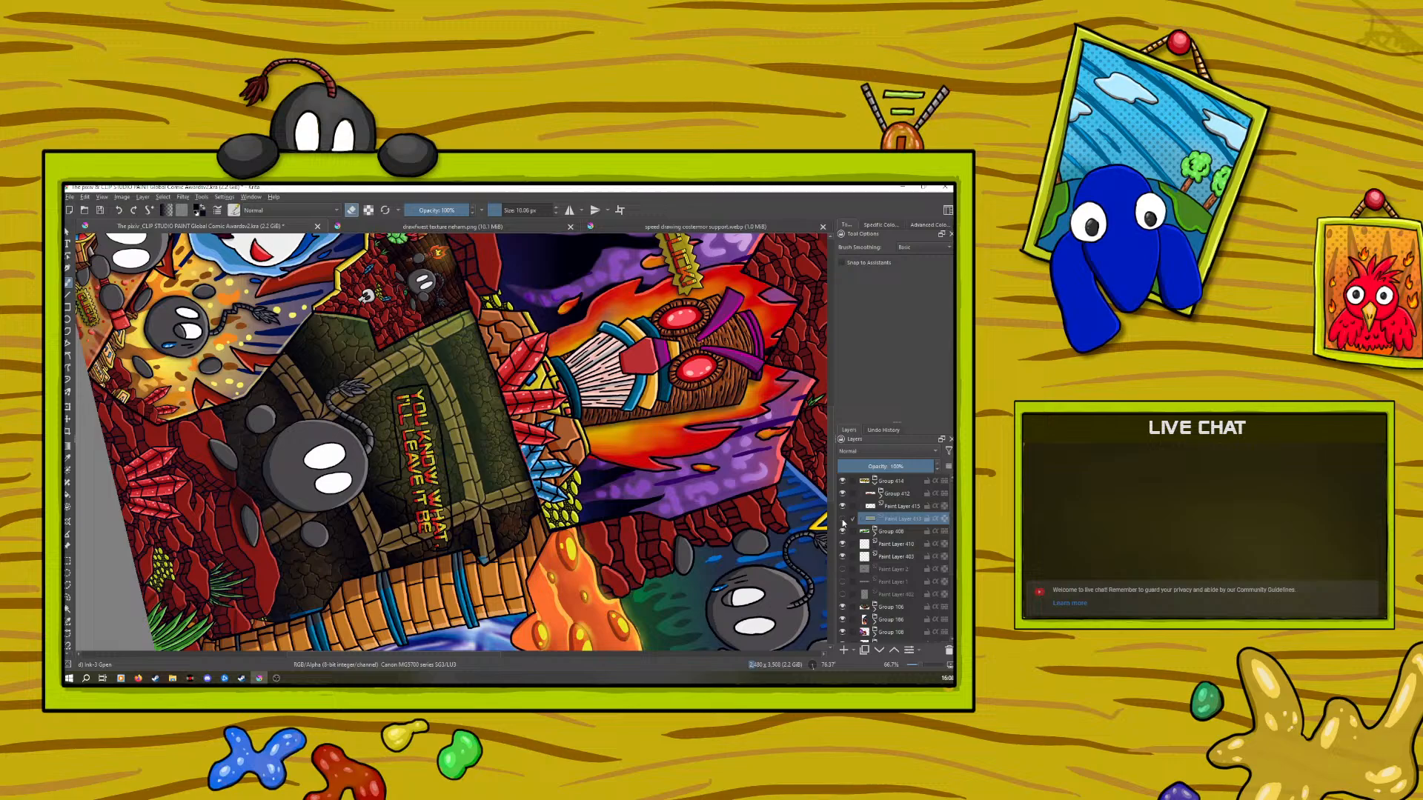
click(842, 519)
click(843, 506)
click(842, 506)
click(842, 518)
click(843, 520)
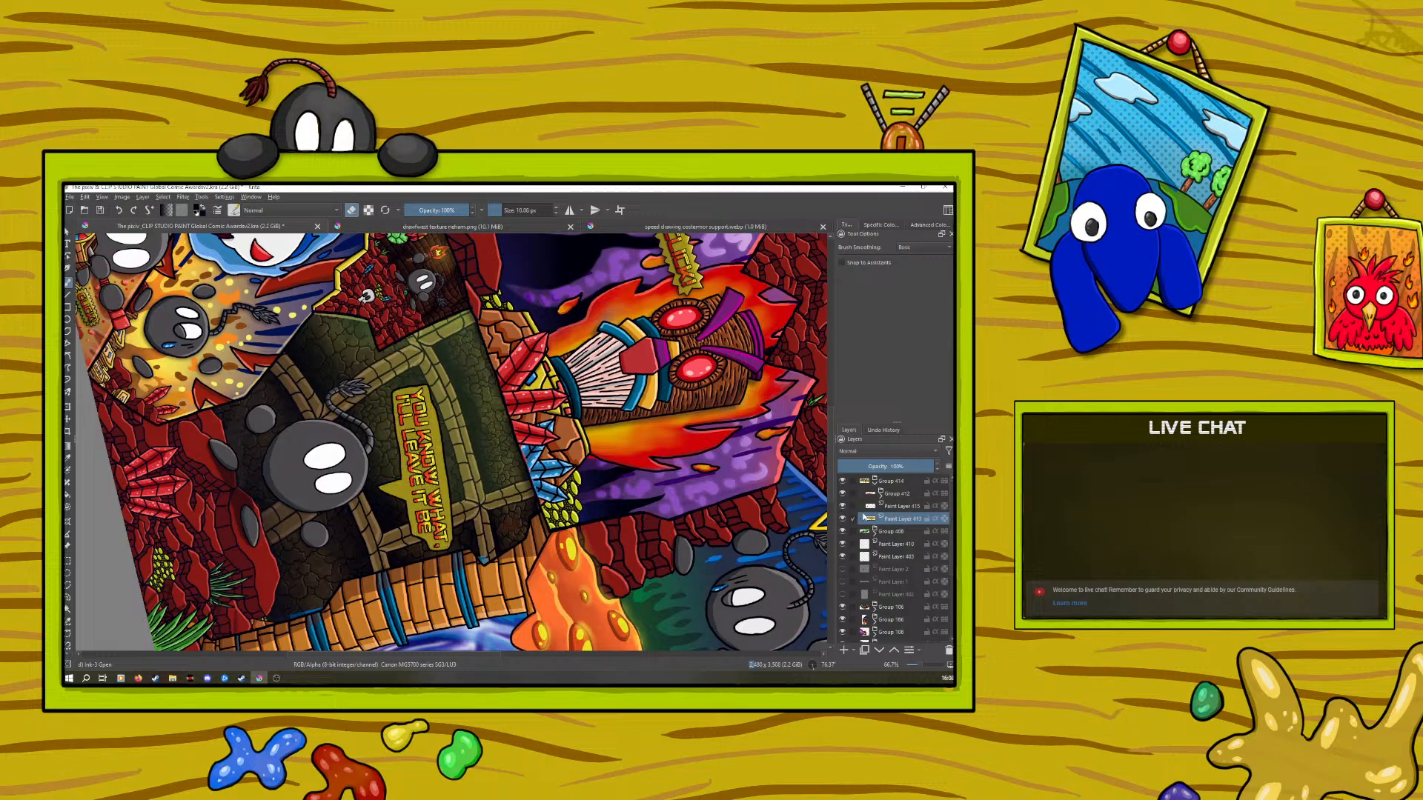
Tint the speech bubble's tail side green with a linear gradient, keeping the fill layer's alpha preserved
right_click(317, 511)
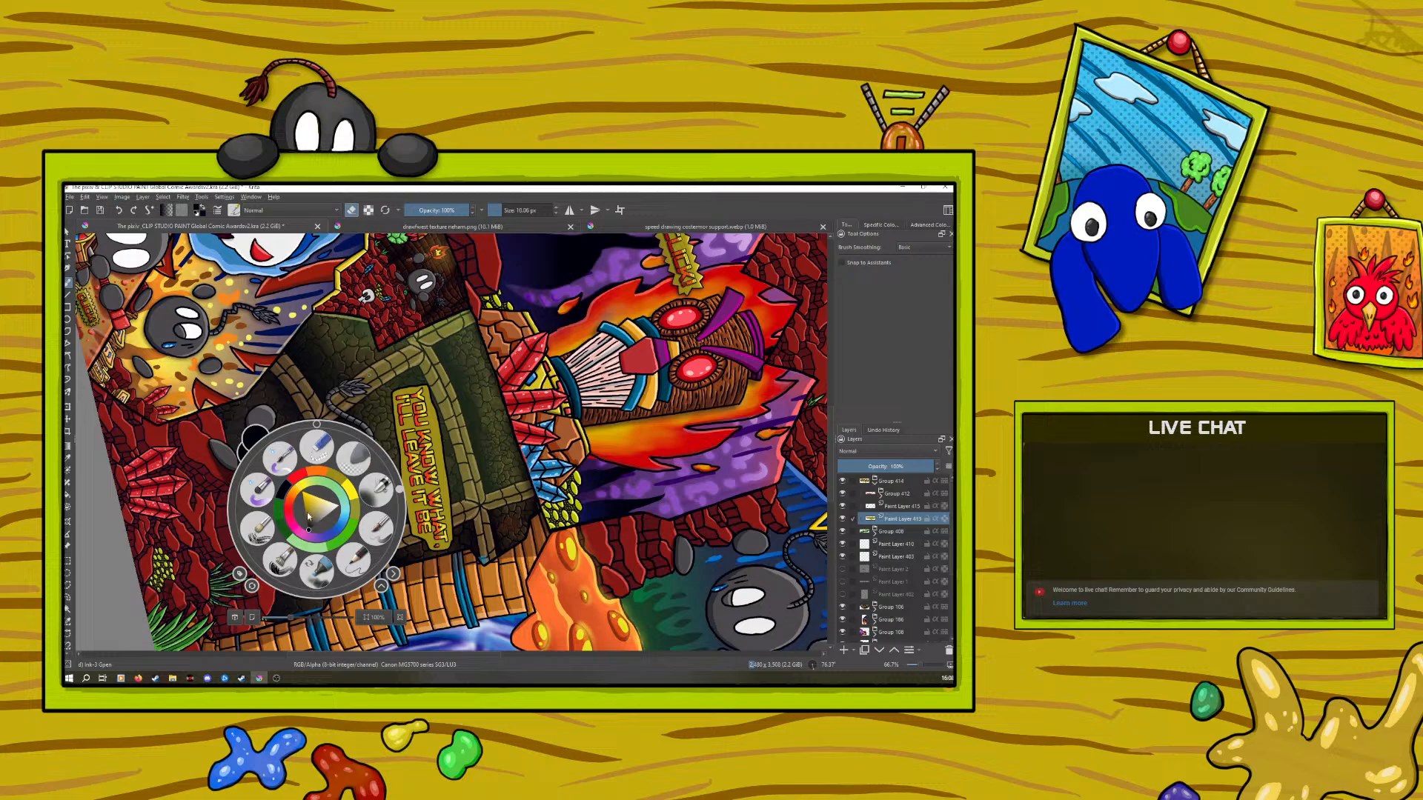
key(e)
drag(299, 490, 317, 483)
click(317, 492)
click(259, 436)
right_click(324, 525)
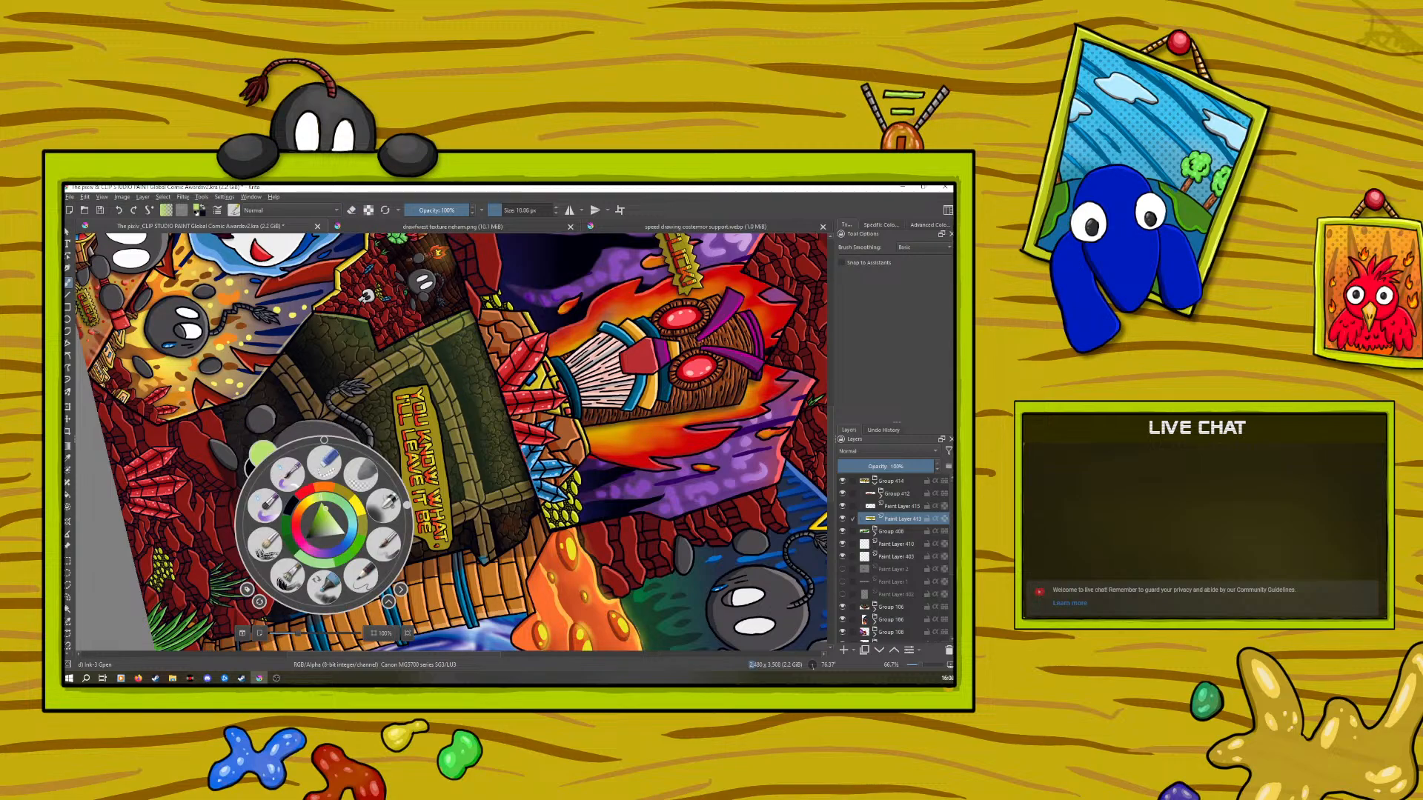
right_click(324, 526)
click(67, 445)
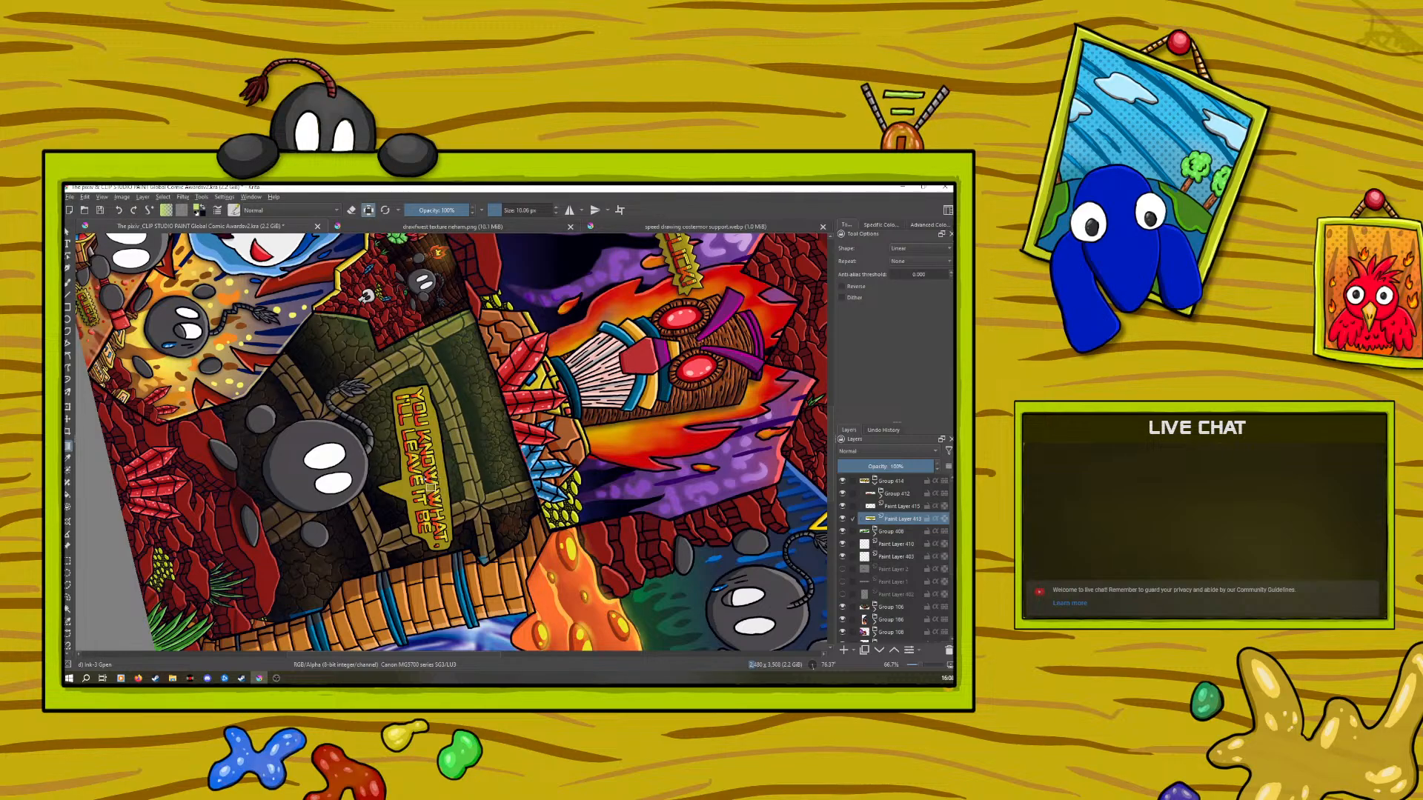
right_click(395, 461)
click(385, 458)
click(381, 354)
mouse_move(359, 484)
mouse_down()
mouse_move(415, 484)
mouse_move(404, 489)
mouse_up()
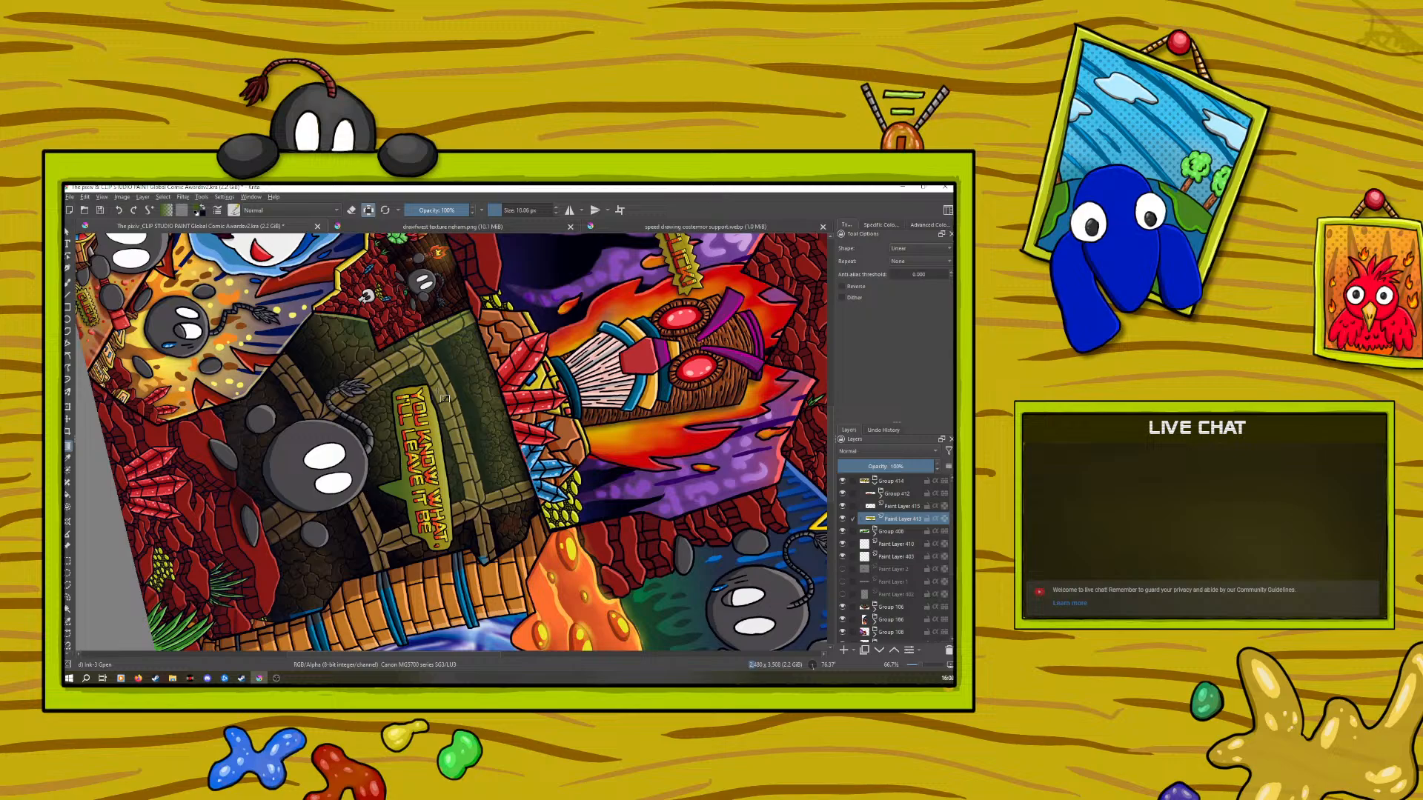
Switch from the gradient back to the freehand brush, keeping alpha preservation on
right_click(252, 474)
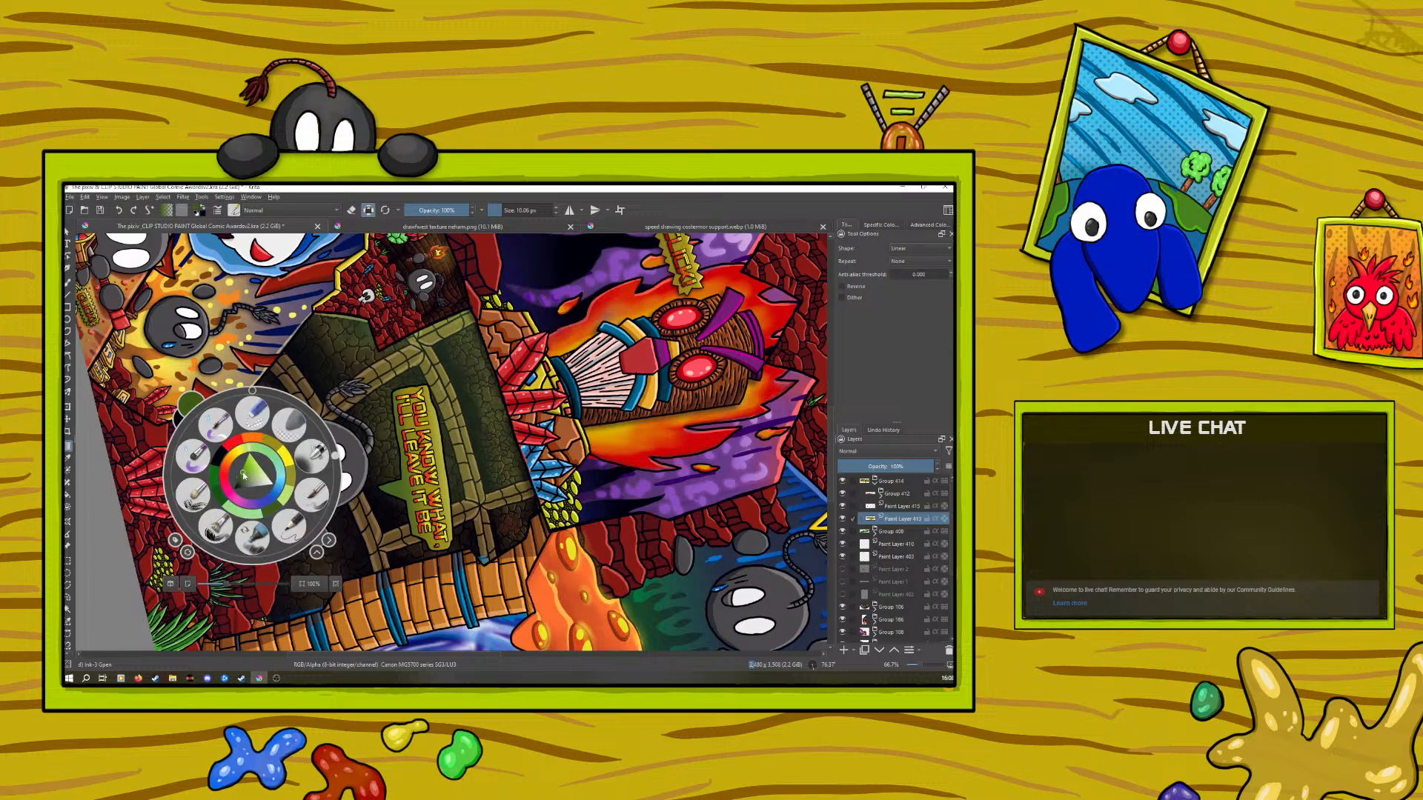
click(234, 209)
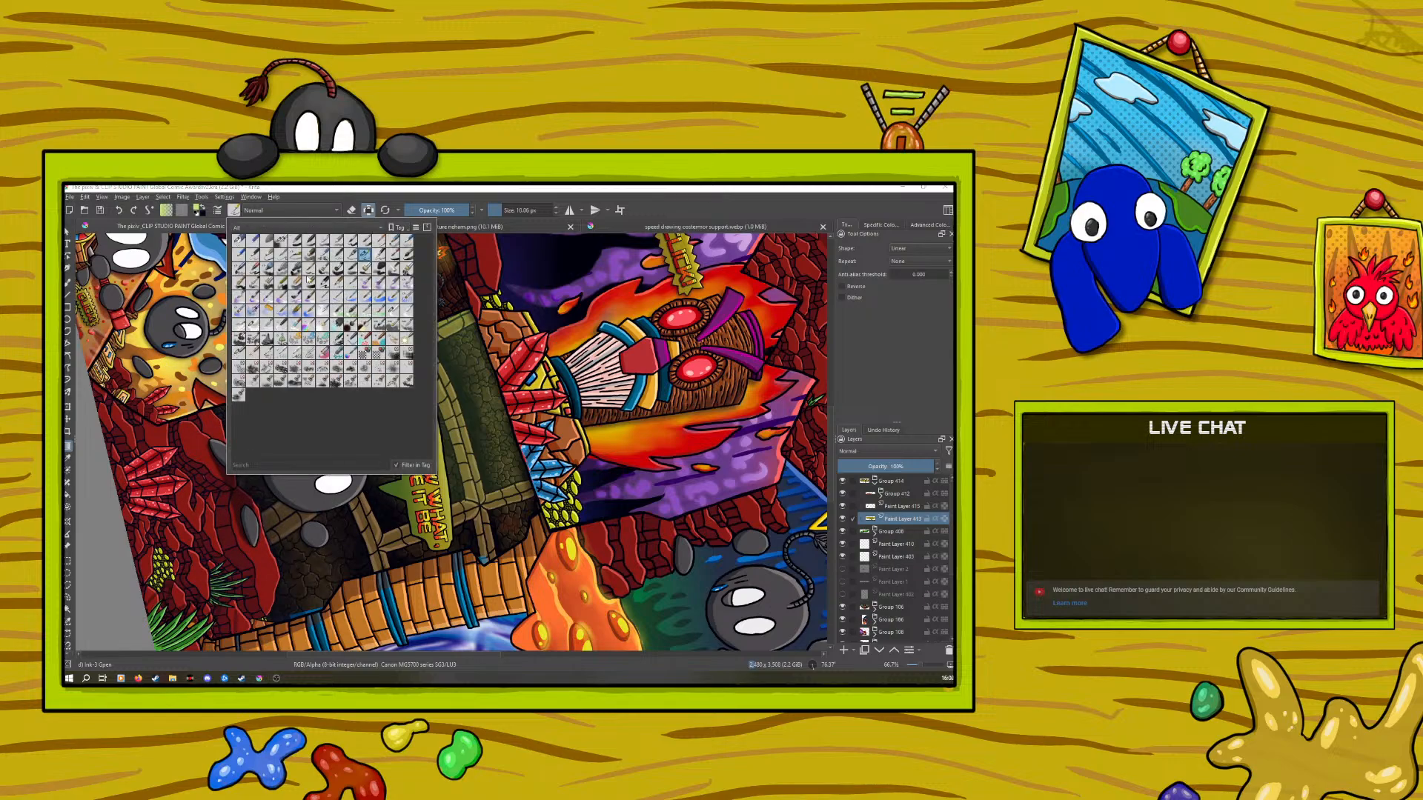
click(368, 211)
key(b)
click(368, 211)
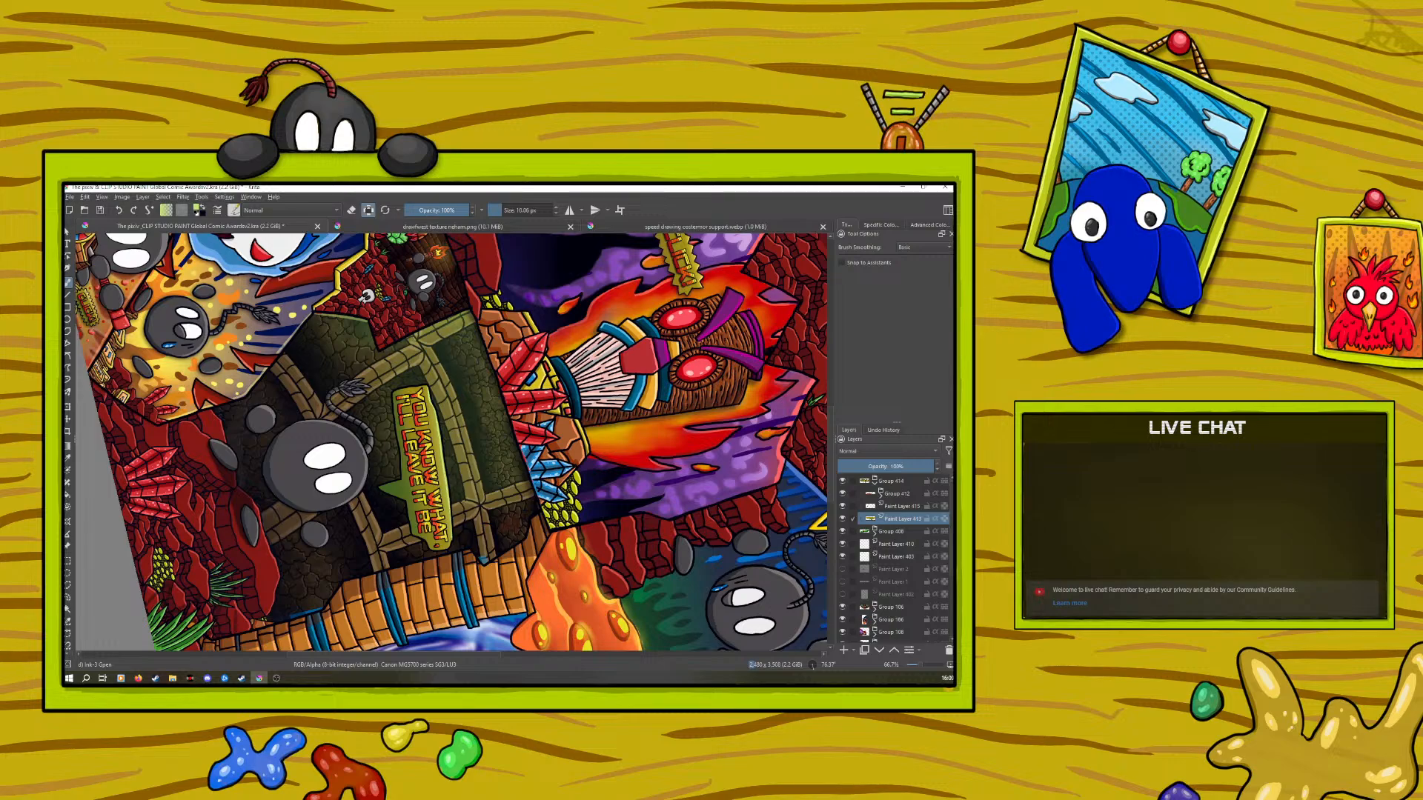
Apply a drop shadow layer style to the speech bubble's nested lettering group
right_click(434, 366)
drag(516, 345, 445, 283)
right_click(437, 282)
drag(921, 665, 915, 663)
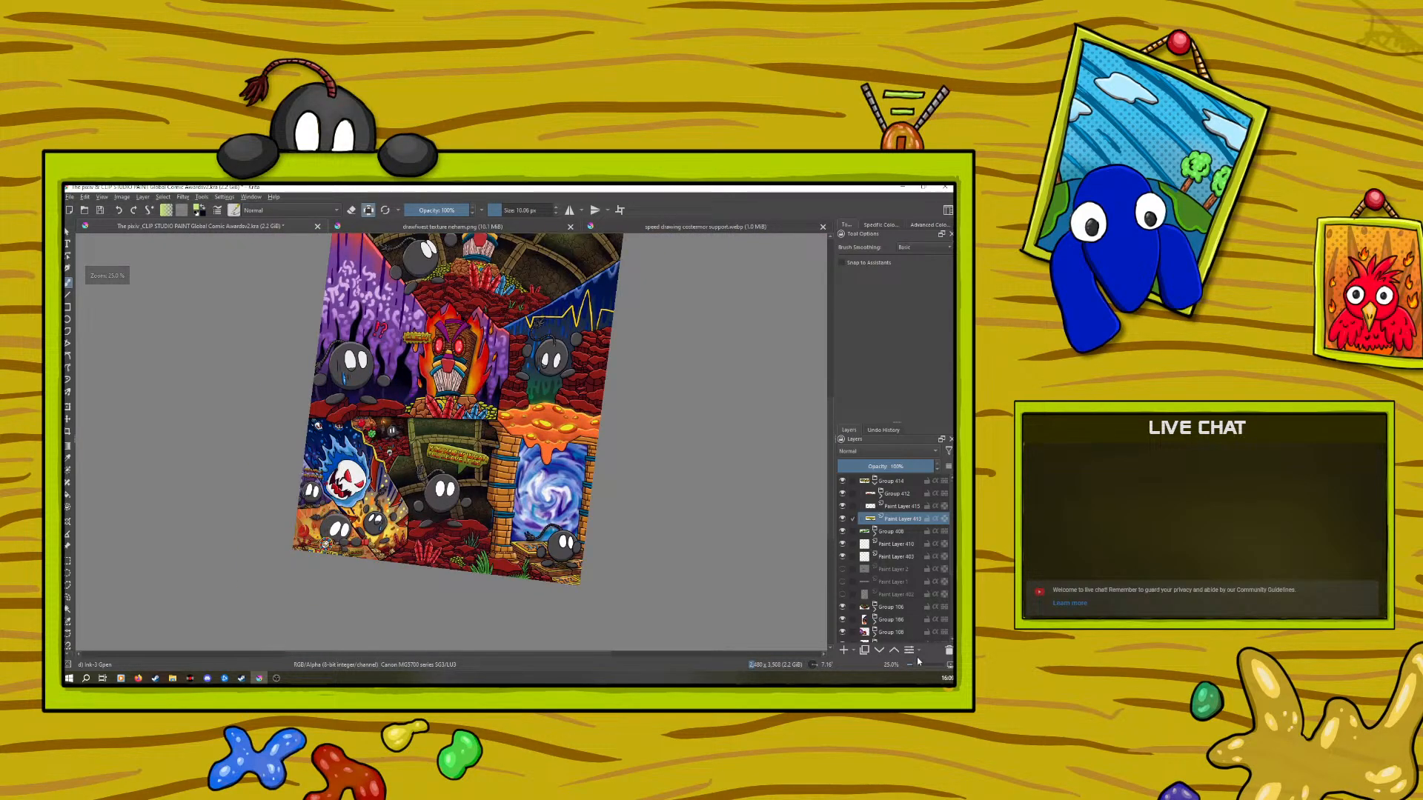
right_click(892, 493)
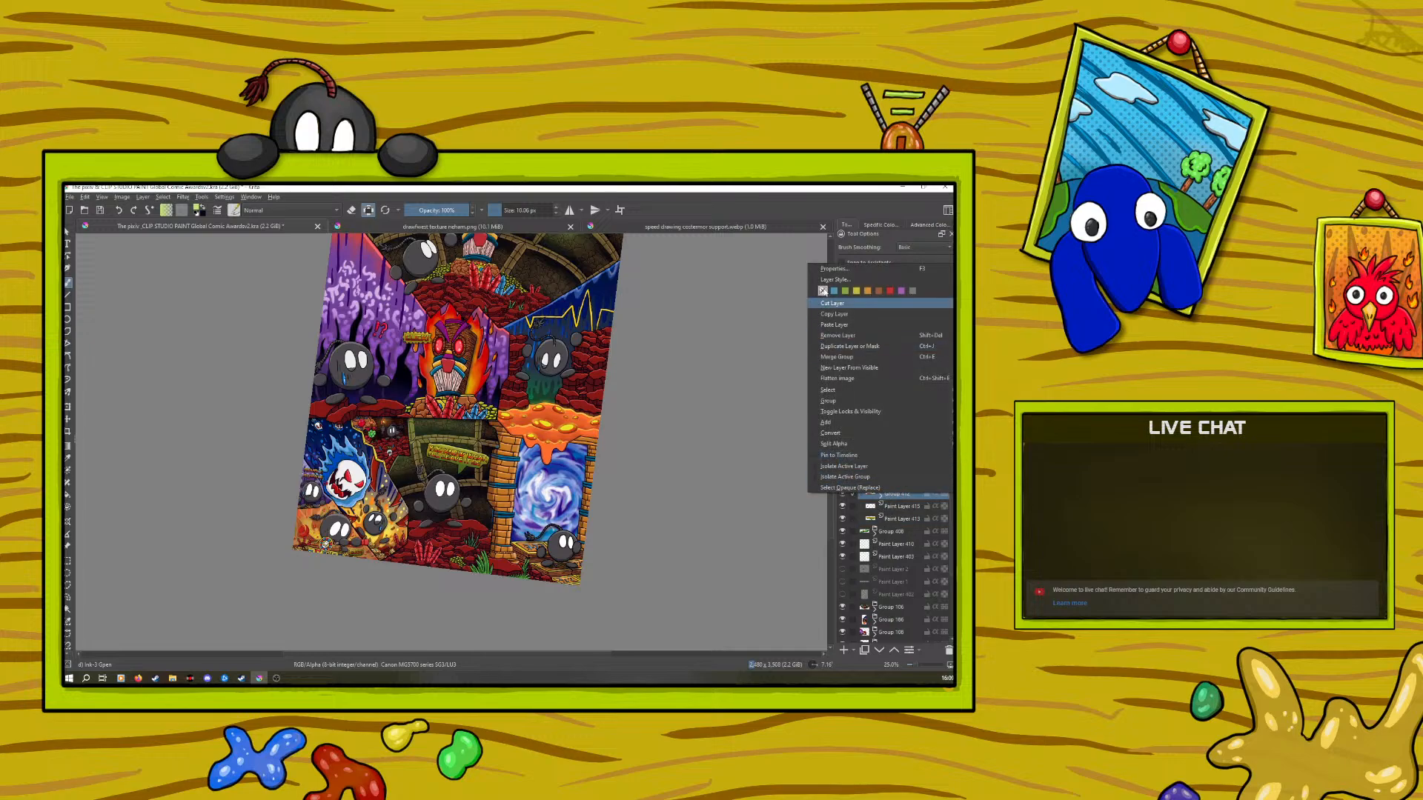
click(822, 279)
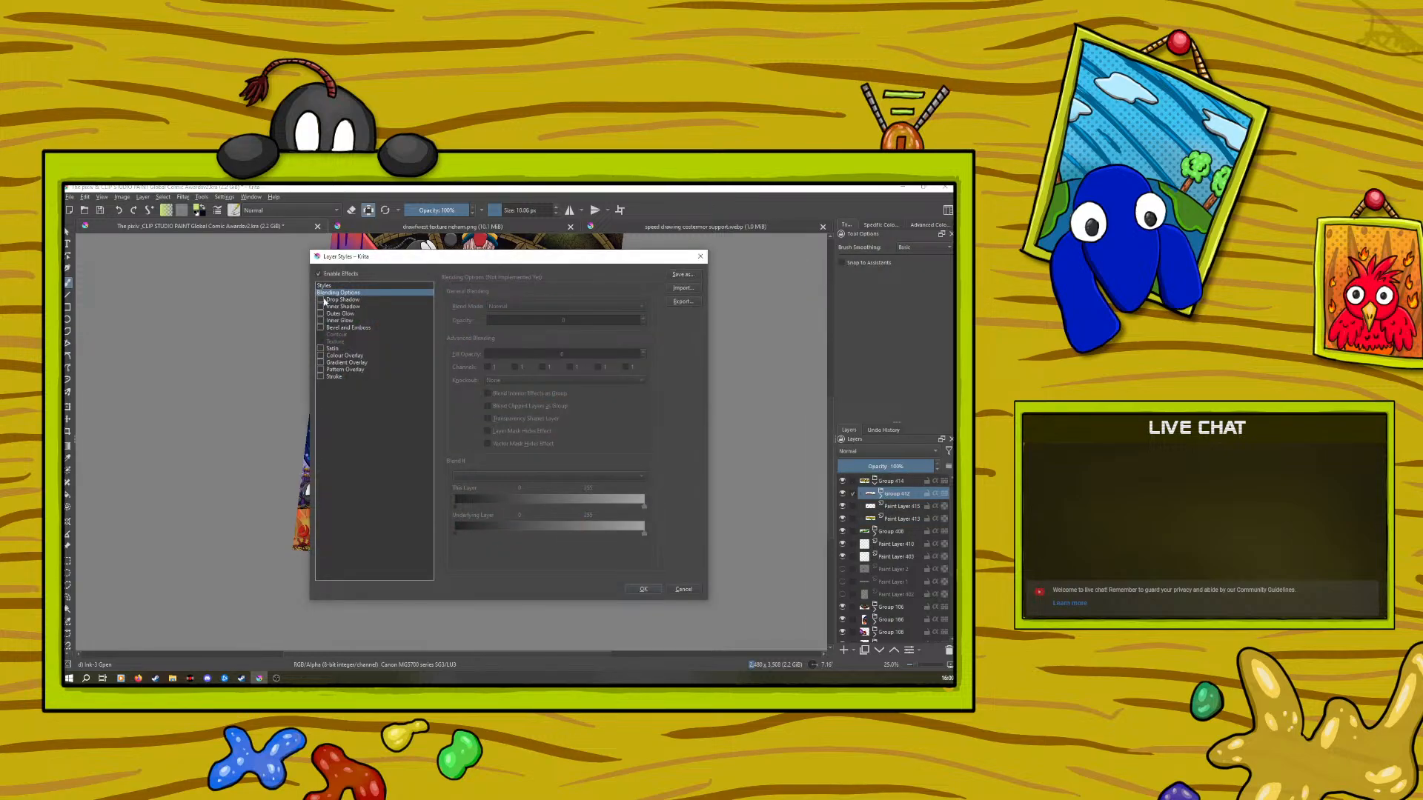
click(323, 300)
drag(532, 344, 505, 377)
drag(466, 256, 439, 308)
click(615, 639)
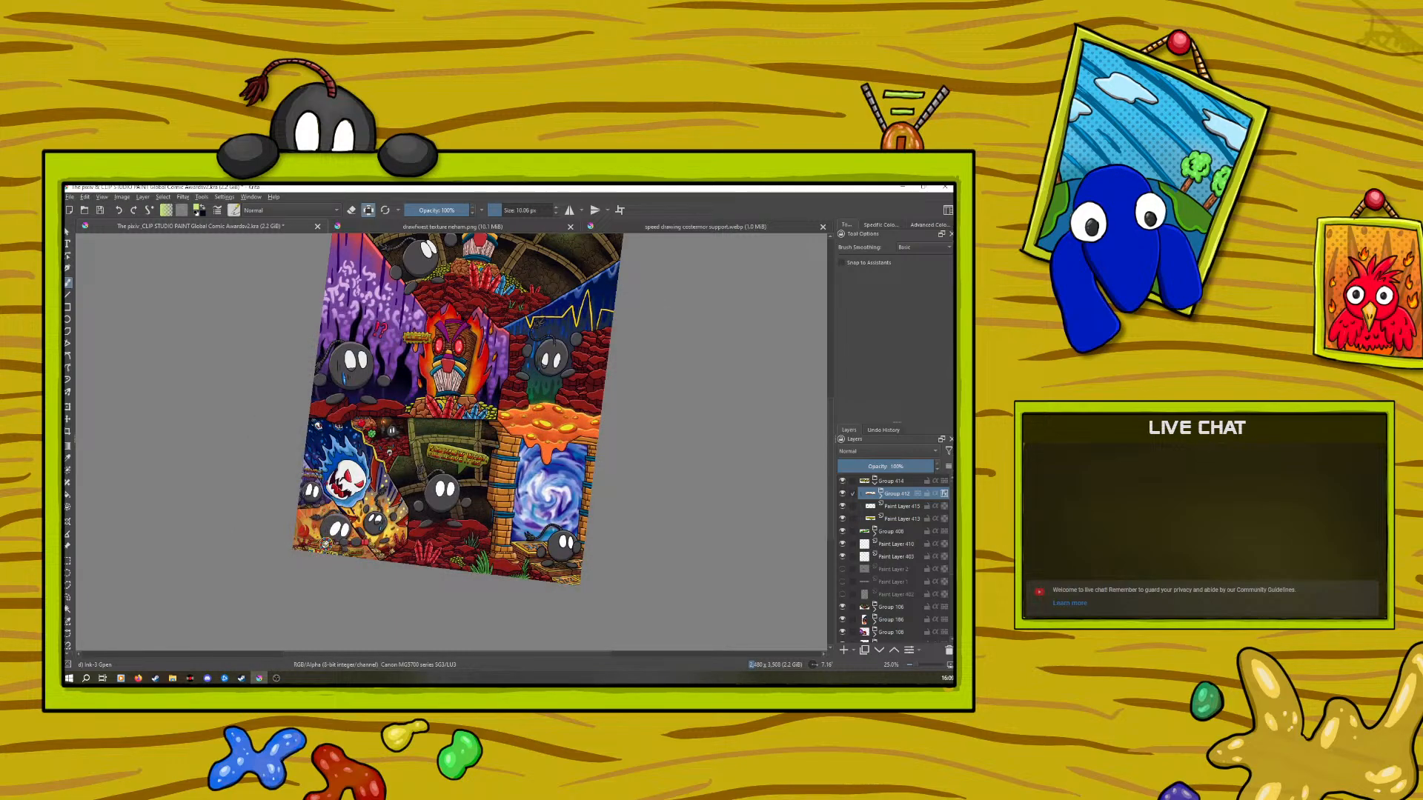
Edit the lettering group's drop shadow, setting its distance to 4 px and adjusting its size
click(910, 663)
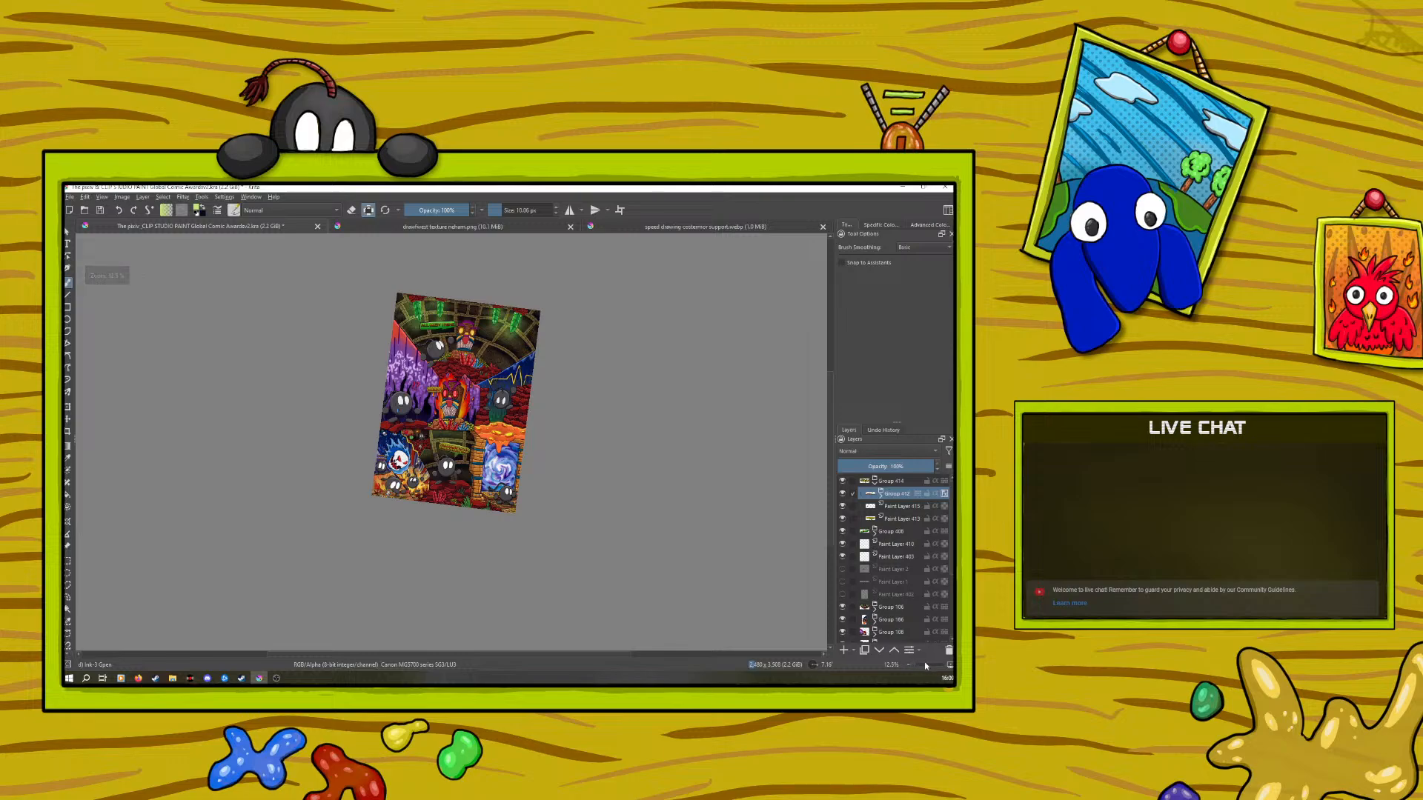
click(914, 663)
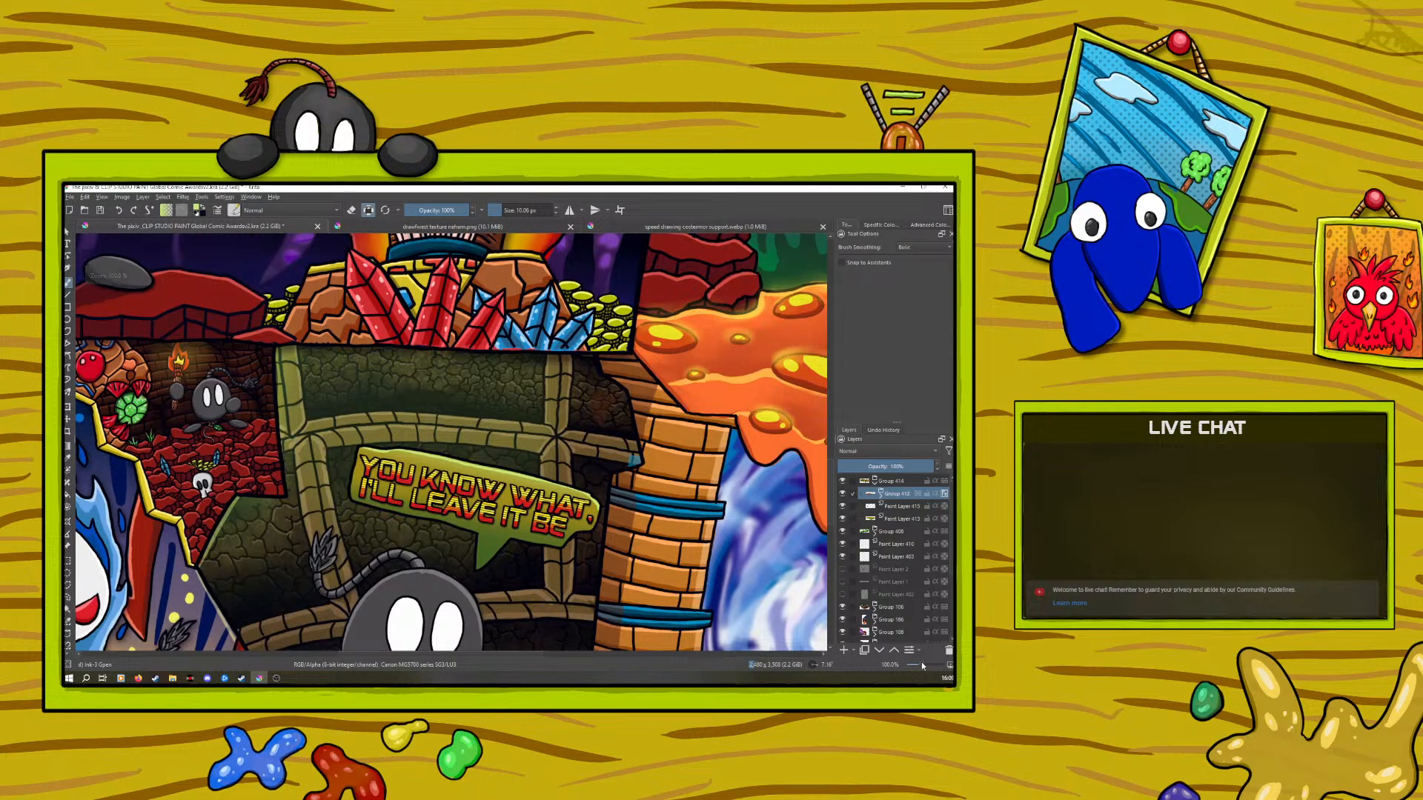
drag(918, 663, 919, 665)
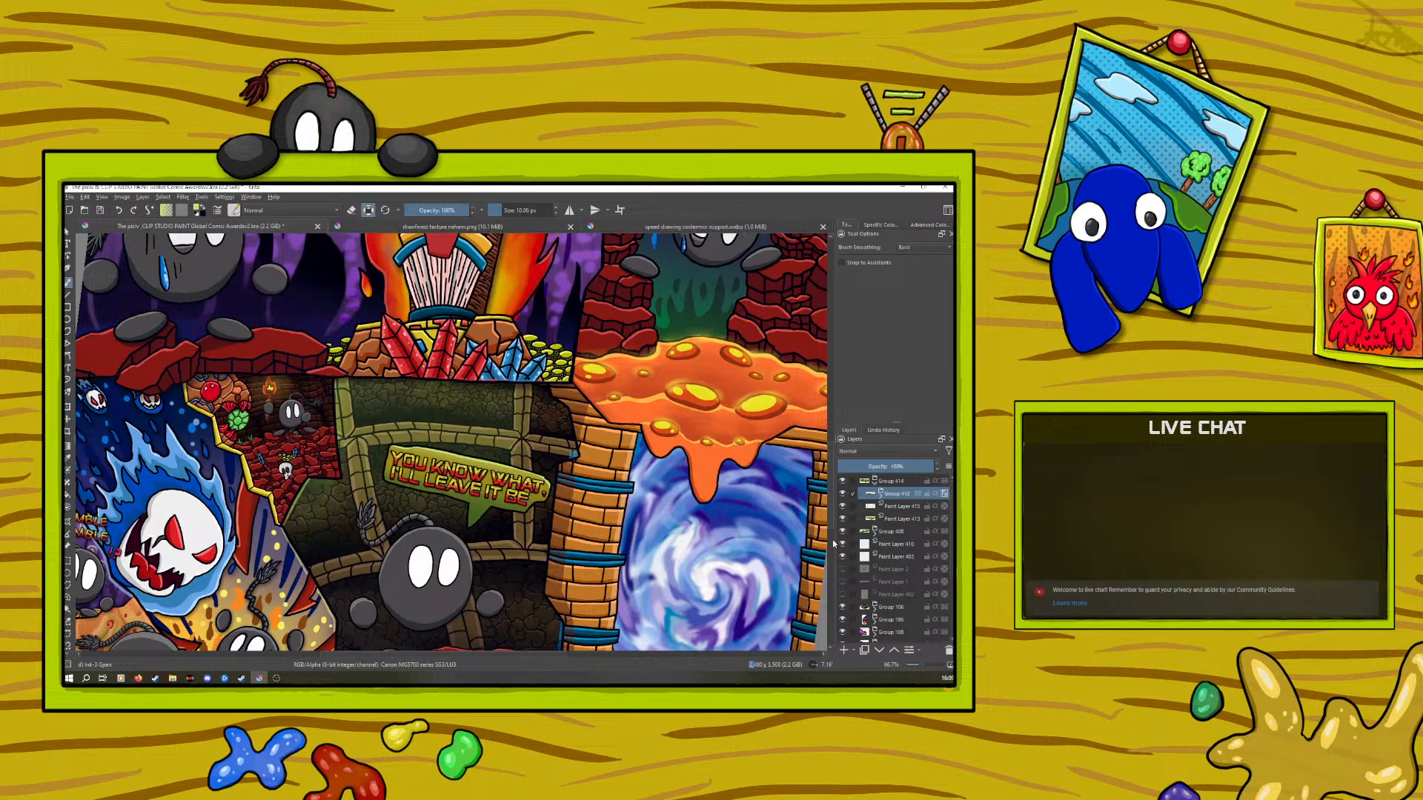
right_click(891, 498)
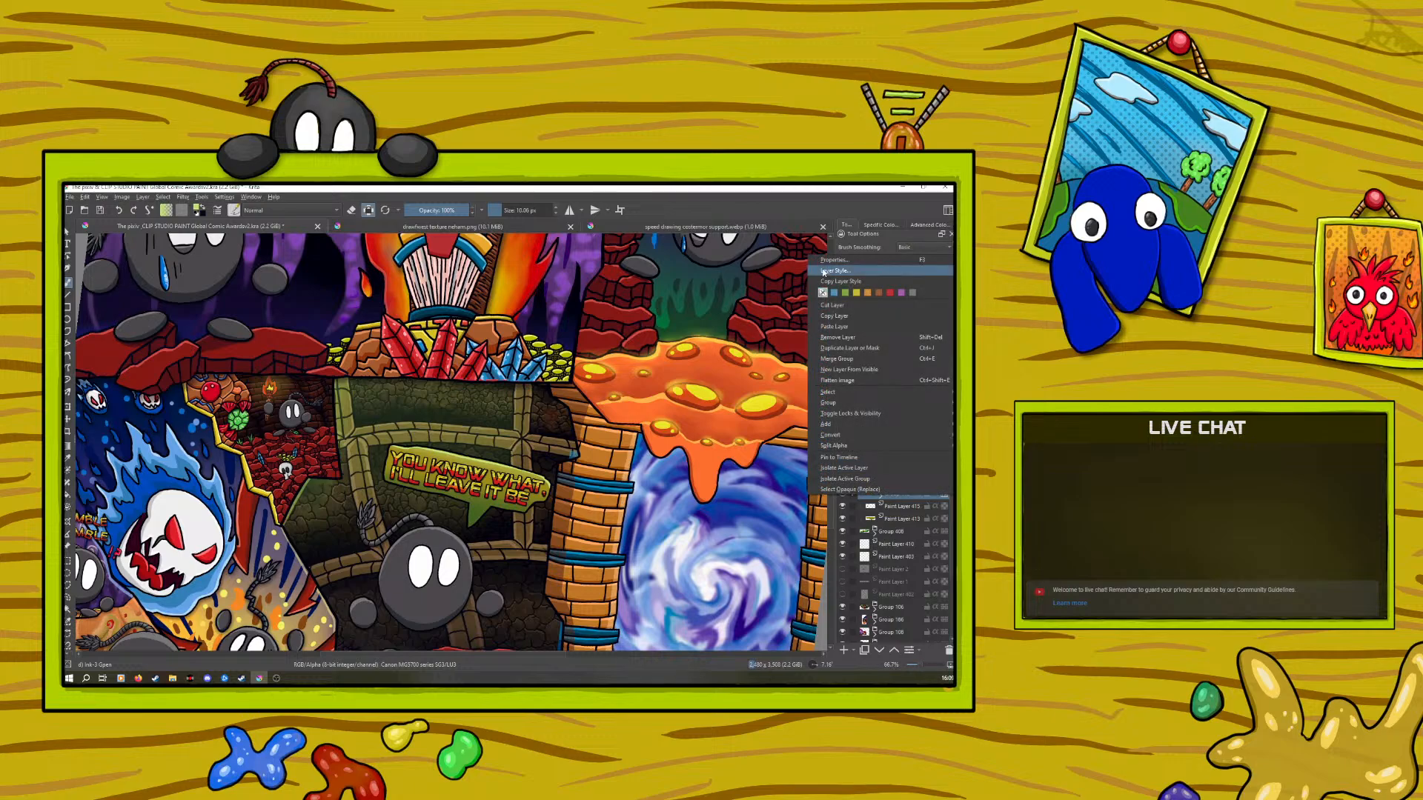
click(823, 269)
click(341, 299)
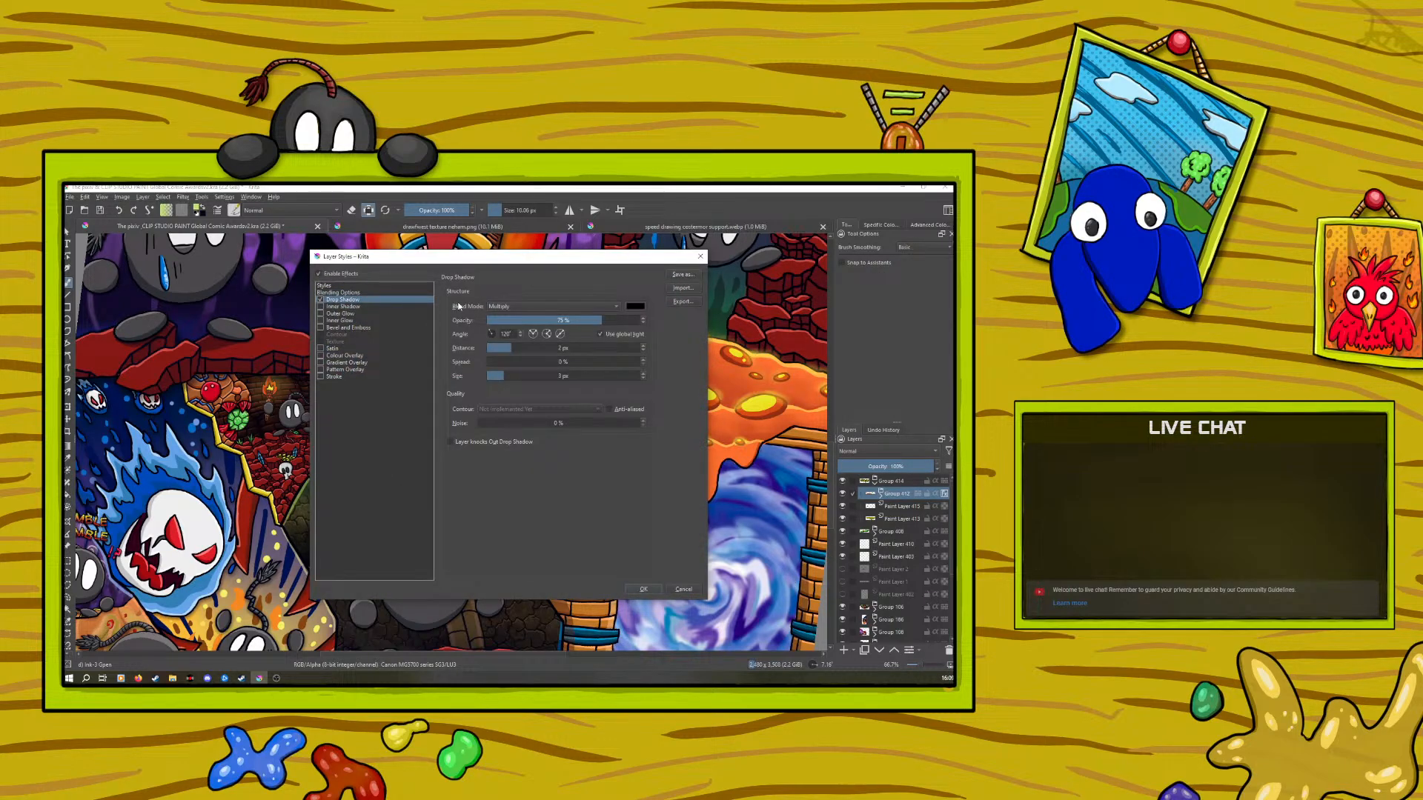
drag(471, 258, 155, 275)
click(188, 392)
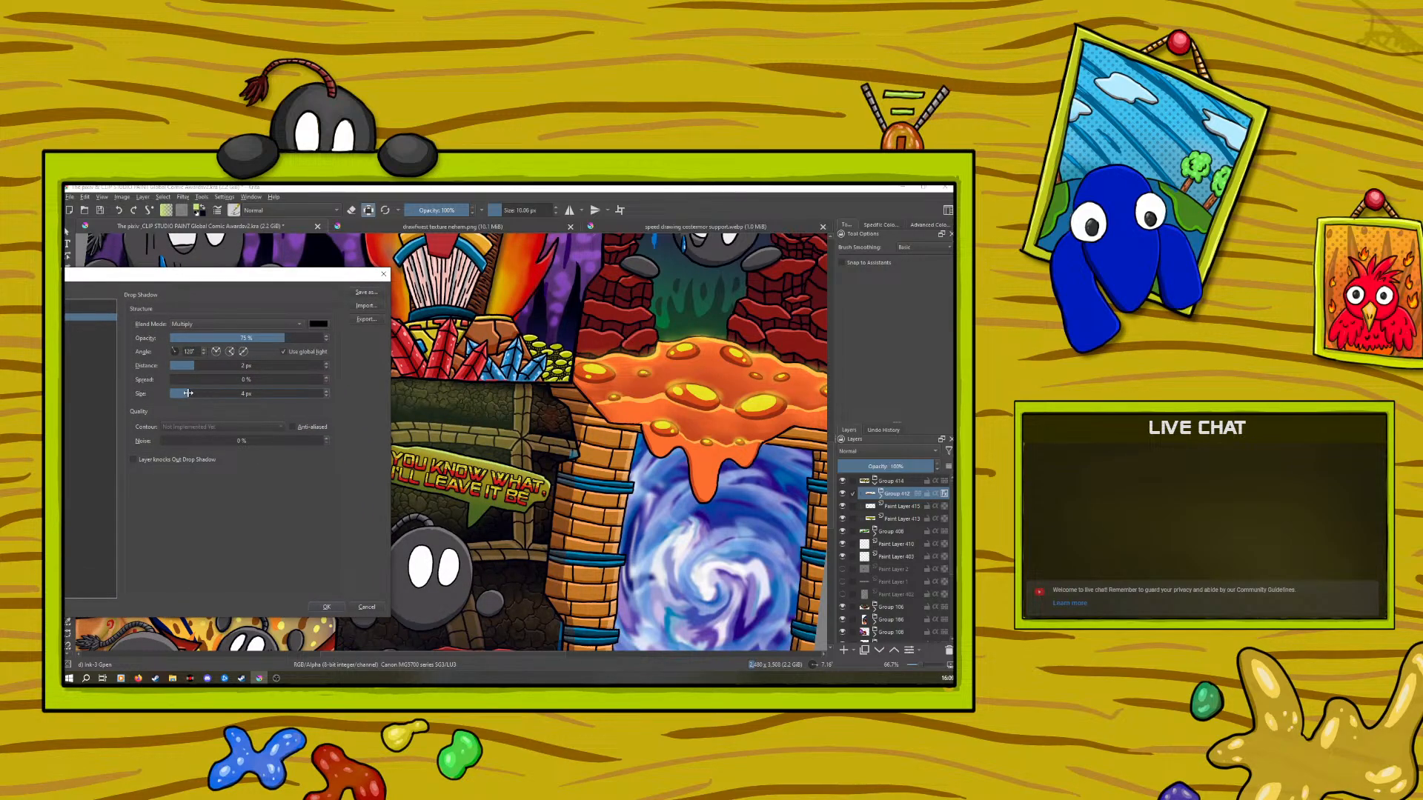
click(207, 394)
click(198, 363)
click(201, 365)
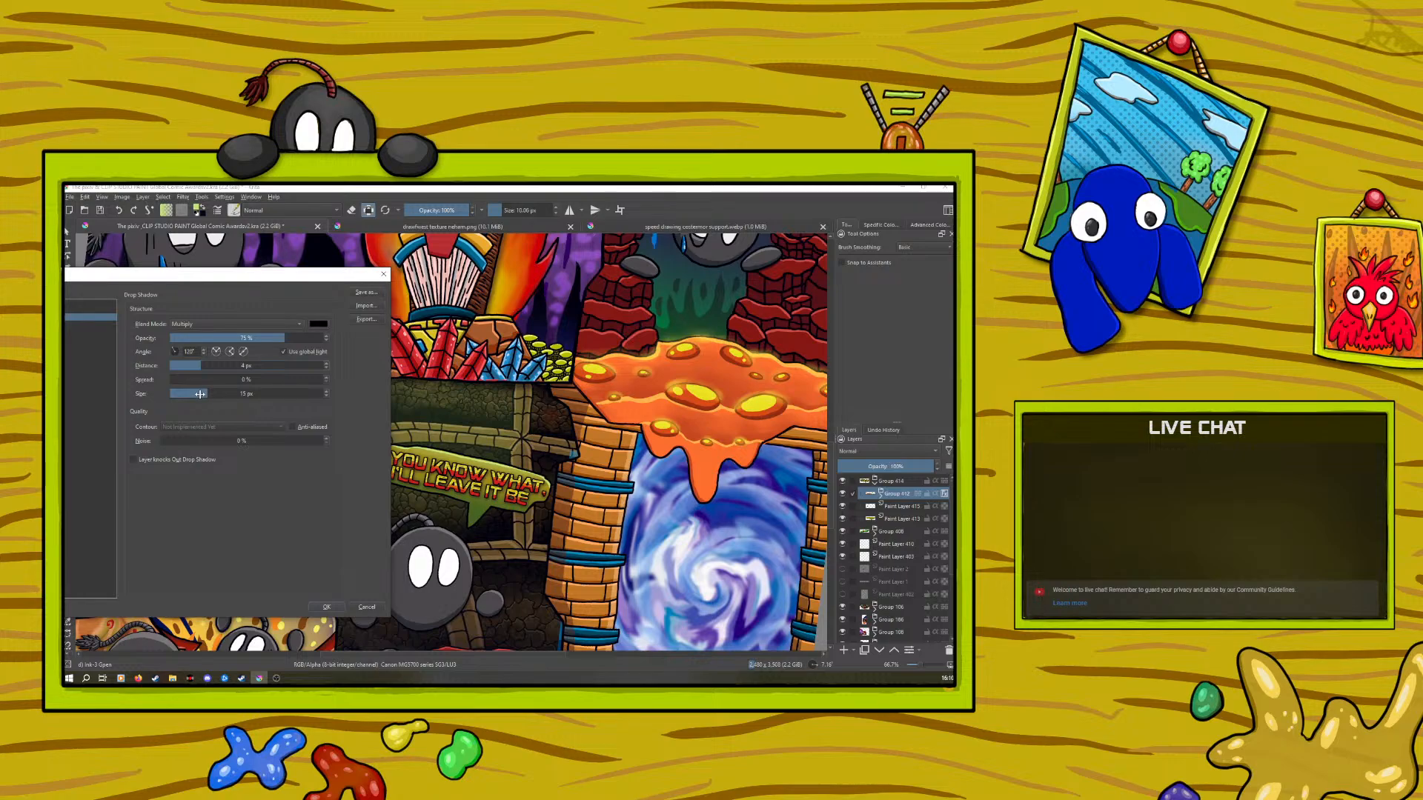
drag(200, 394, 192, 395)
drag(193, 394, 190, 394)
click(326, 607)
Add a paint layer above the collapsed speech bubble group and create the text "the end" in the page's lower-right corner
drag(912, 666, 920, 664)
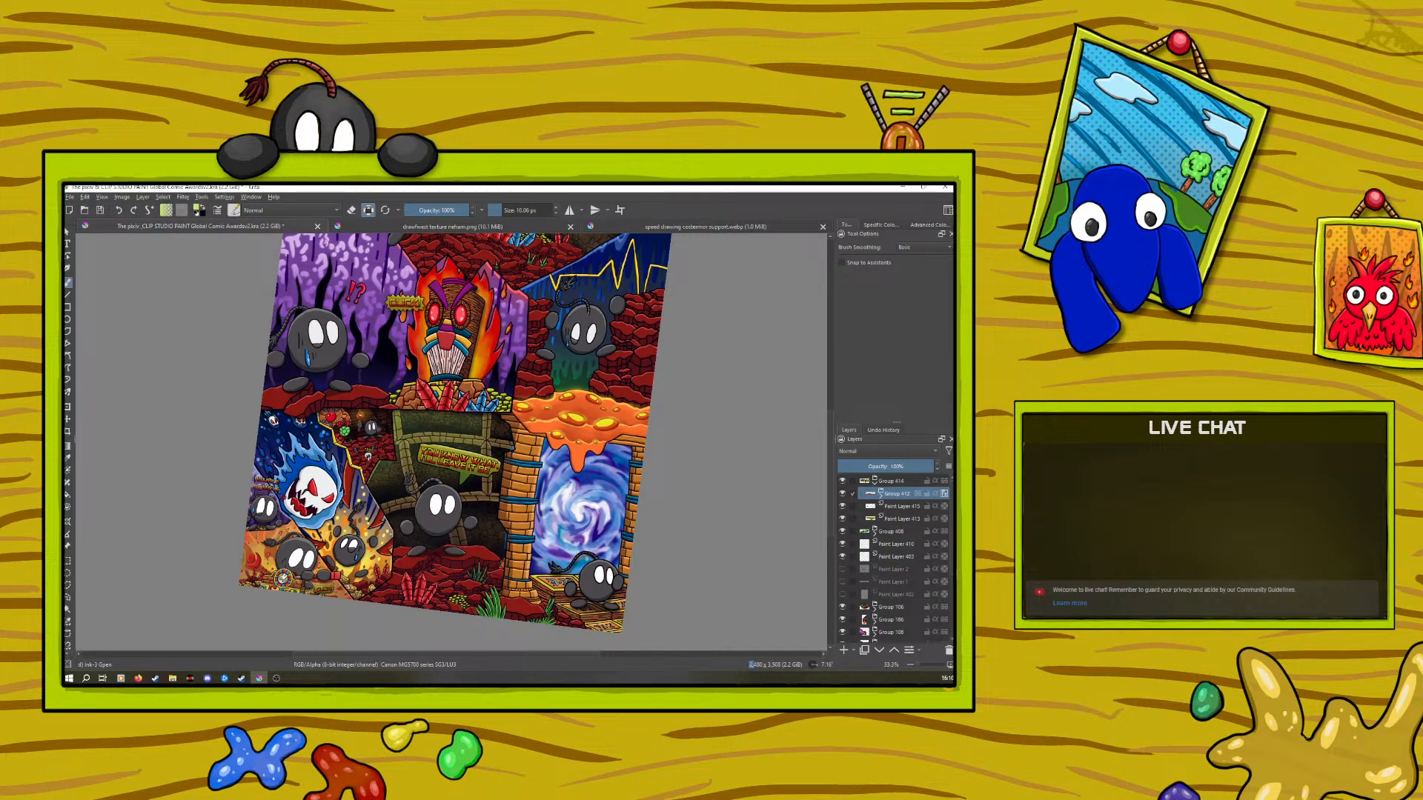
click(875, 481)
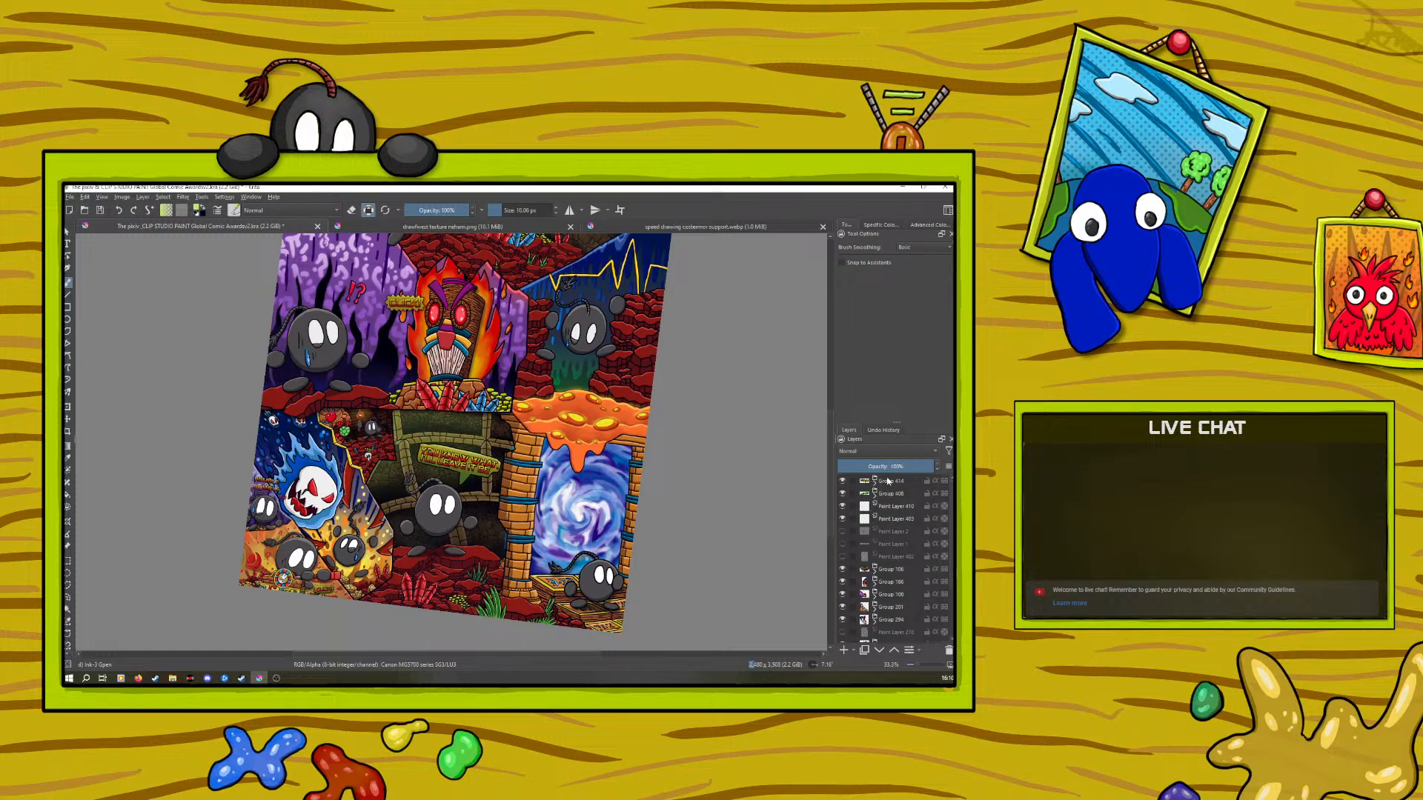
key(Insert)
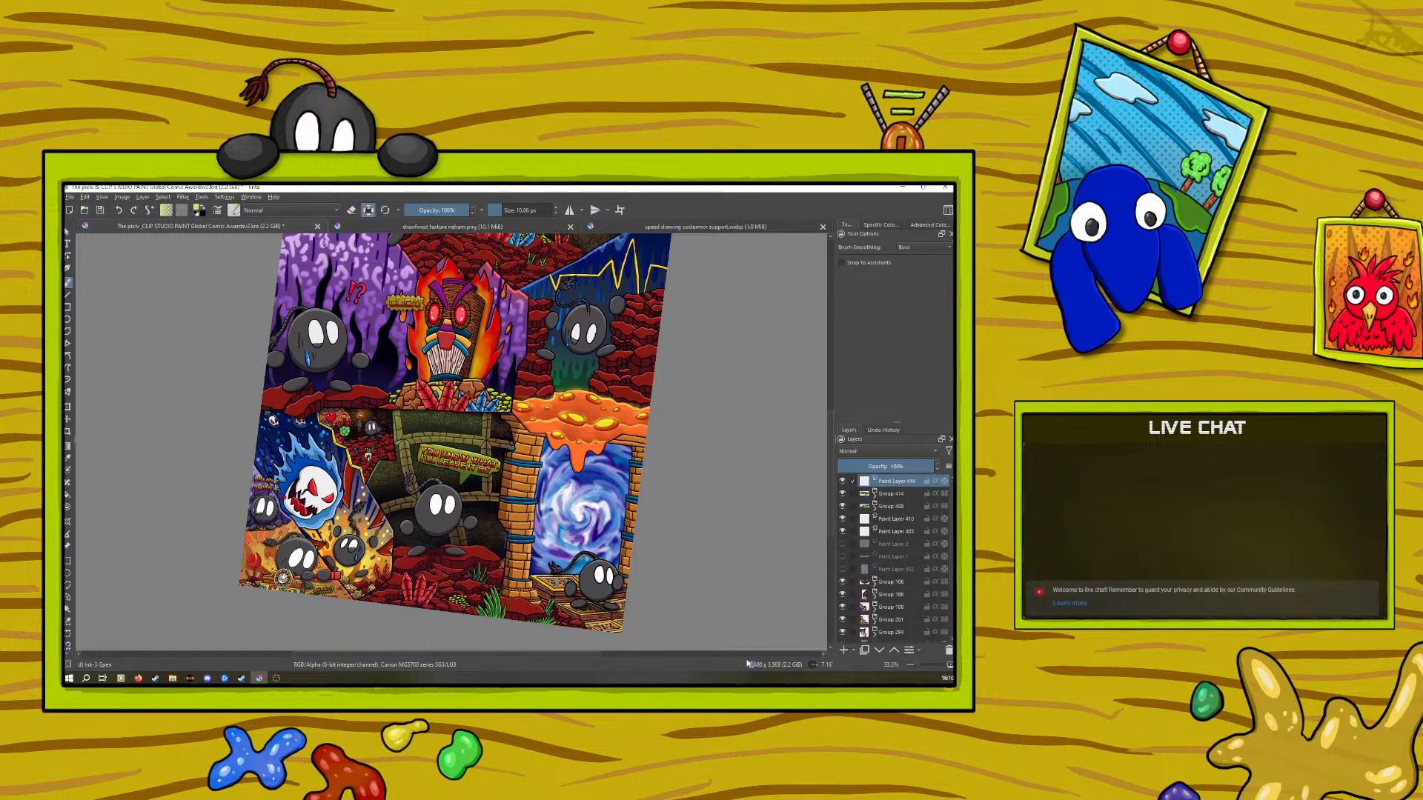
key(t)
click(609, 629)
drag(189, 418, 134, 427)
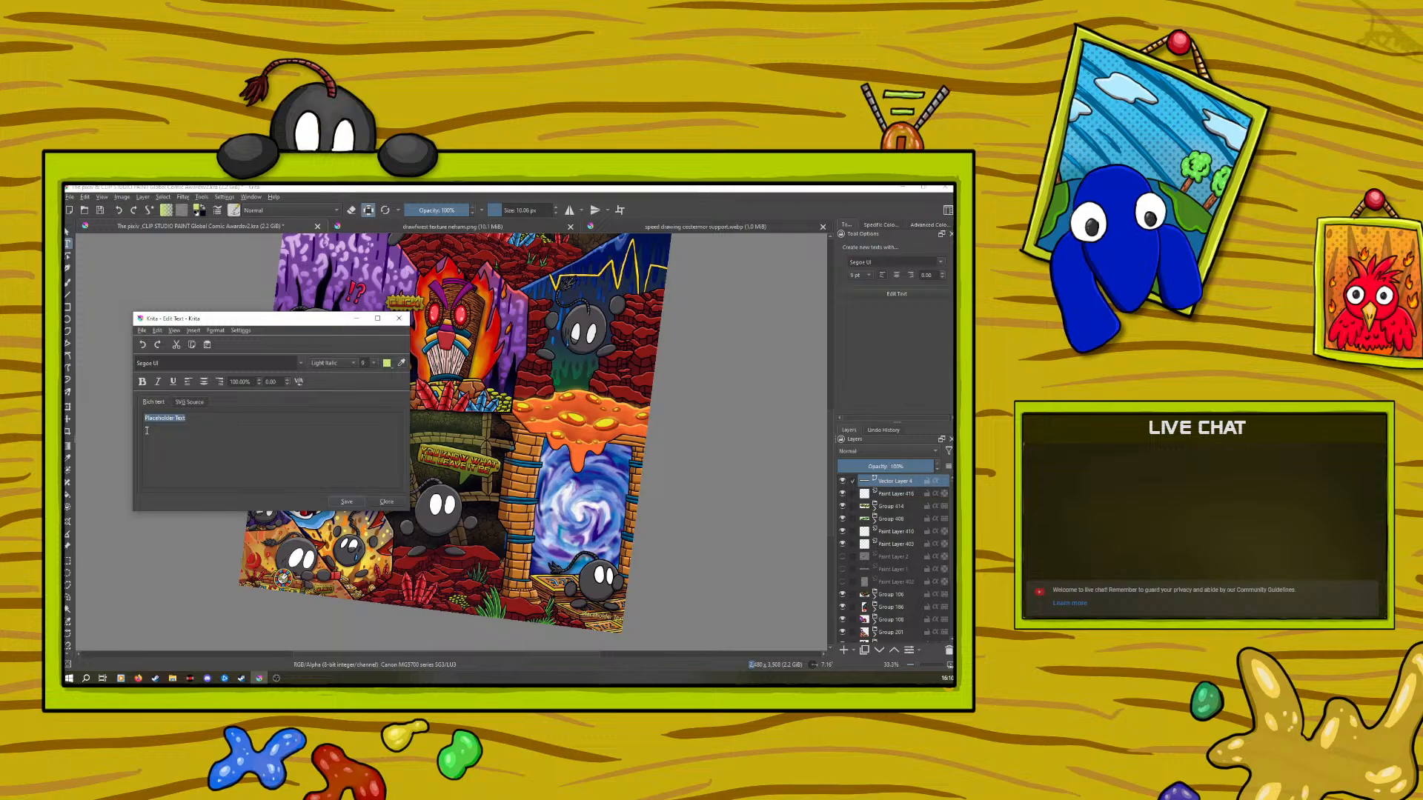
text(the end)
click(343, 504)
Set the ending text's font to Alien Encounters and its colour to bright yellow
click(298, 363)
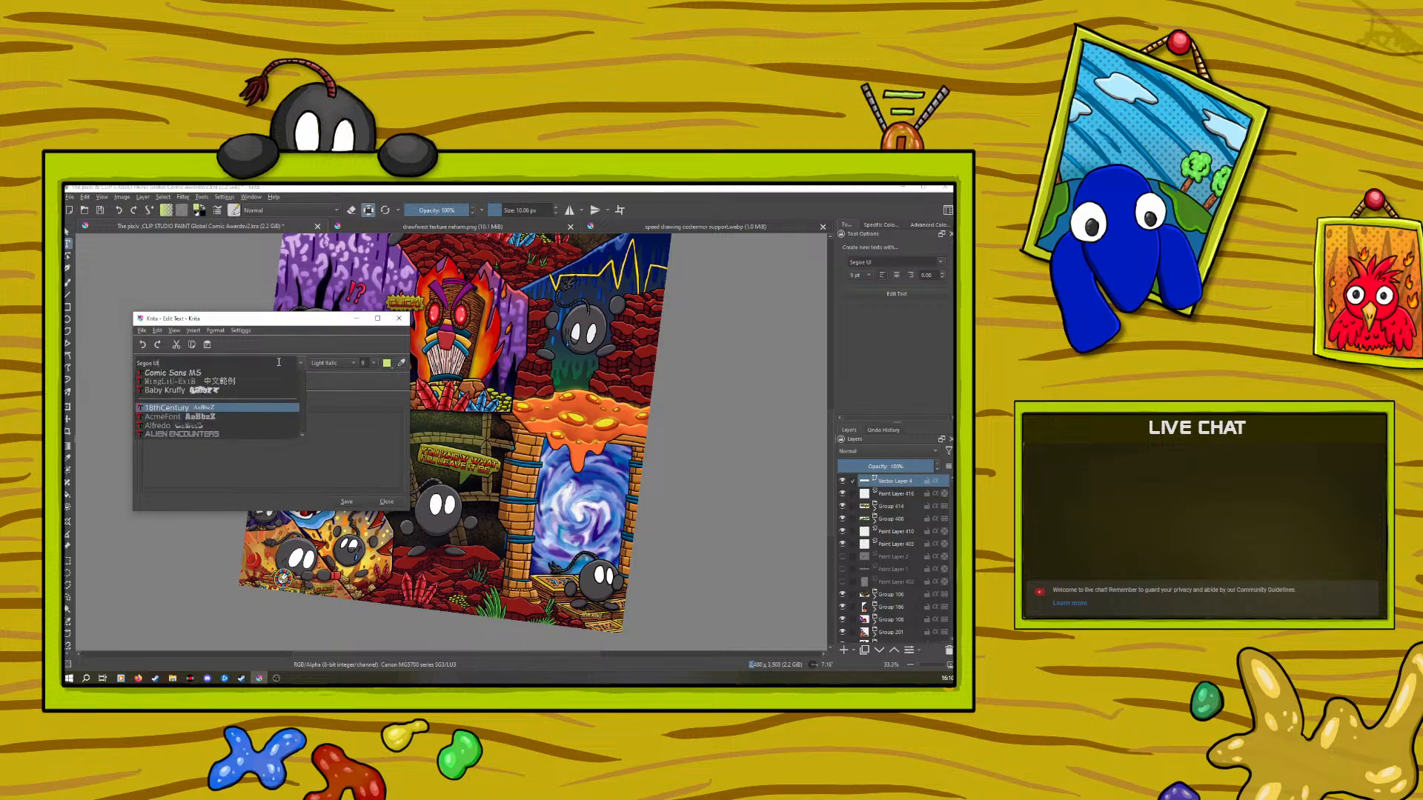
click(175, 376)
click(341, 504)
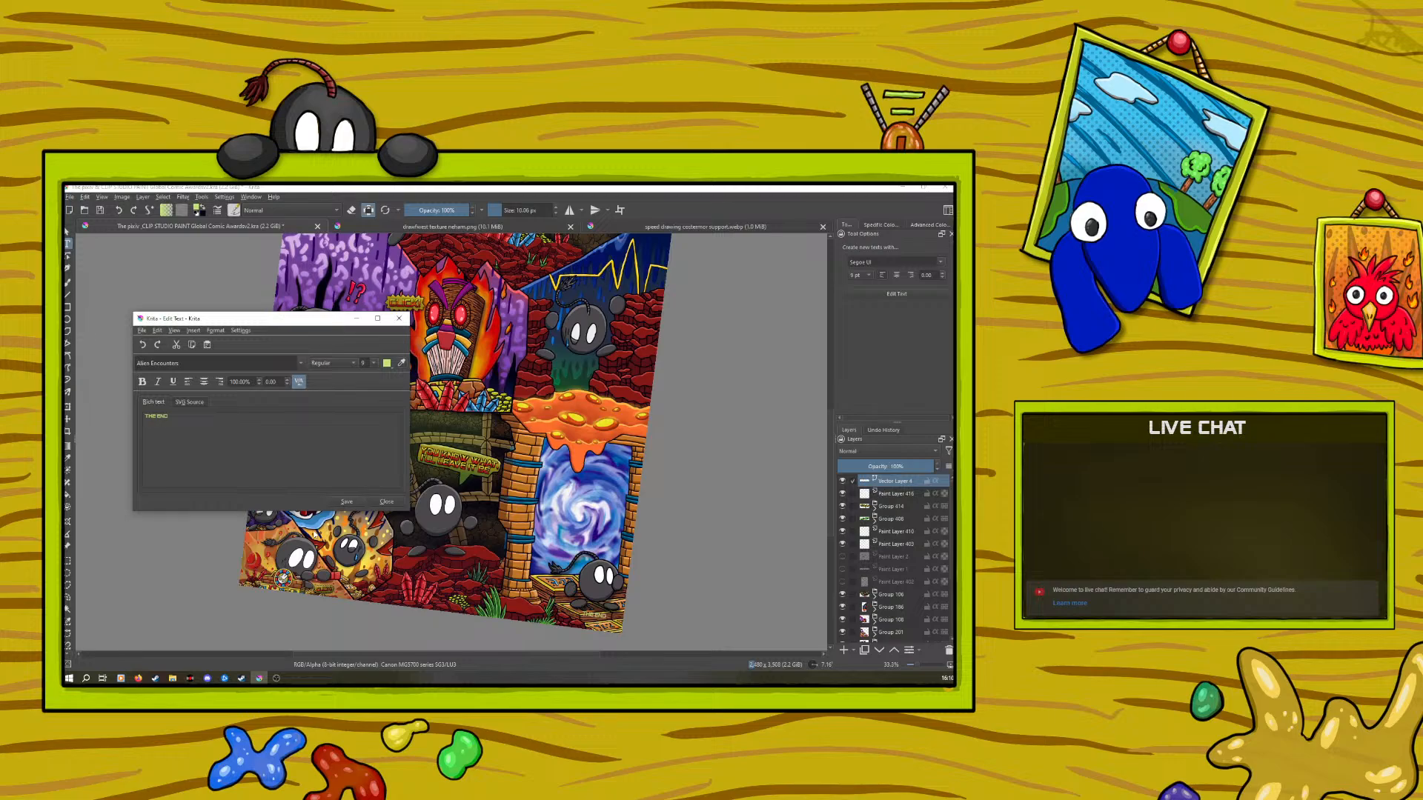
click(388, 363)
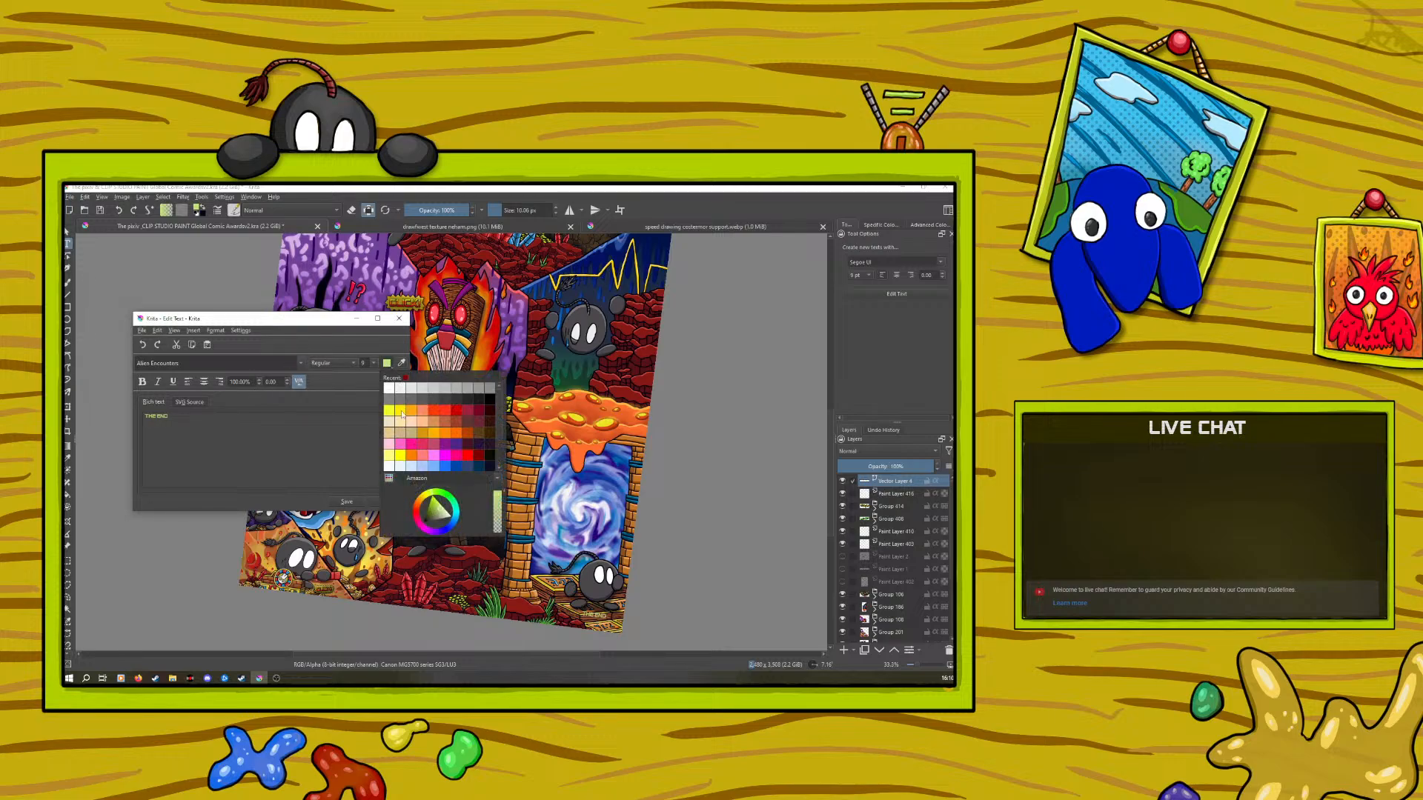
click(388, 411)
click(346, 503)
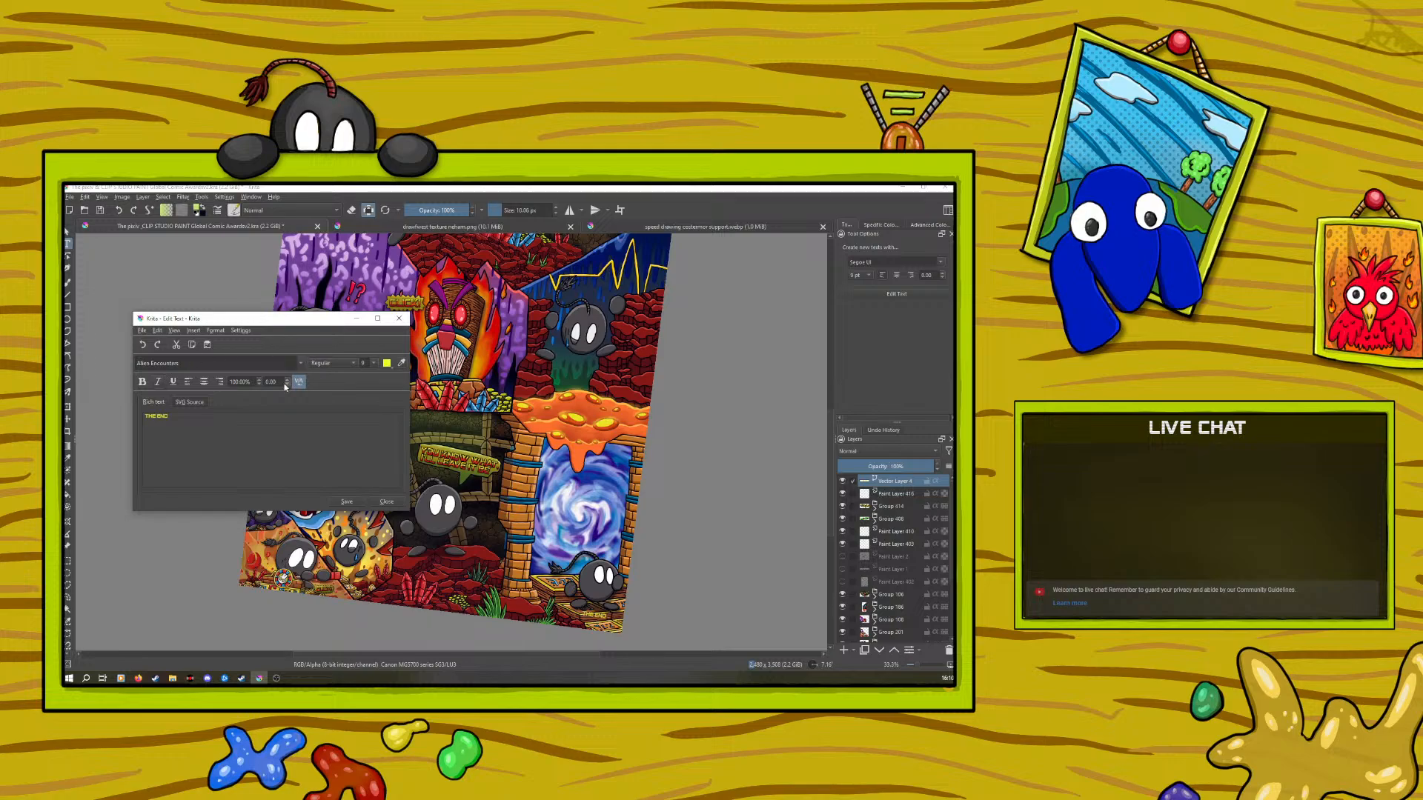
Set the ending text's font size to 12, save the text and close its editor
click(374, 364)
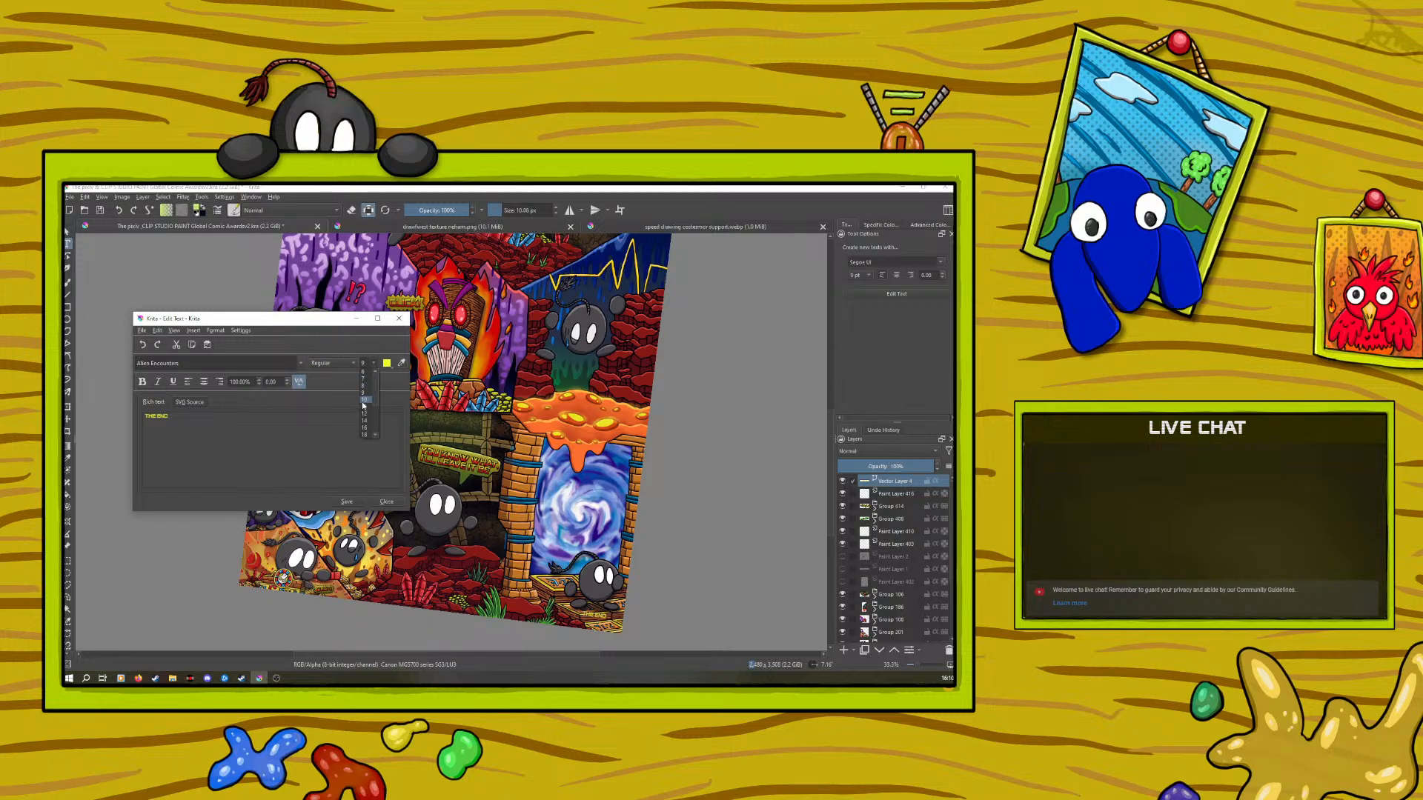
click(363, 416)
click(344, 502)
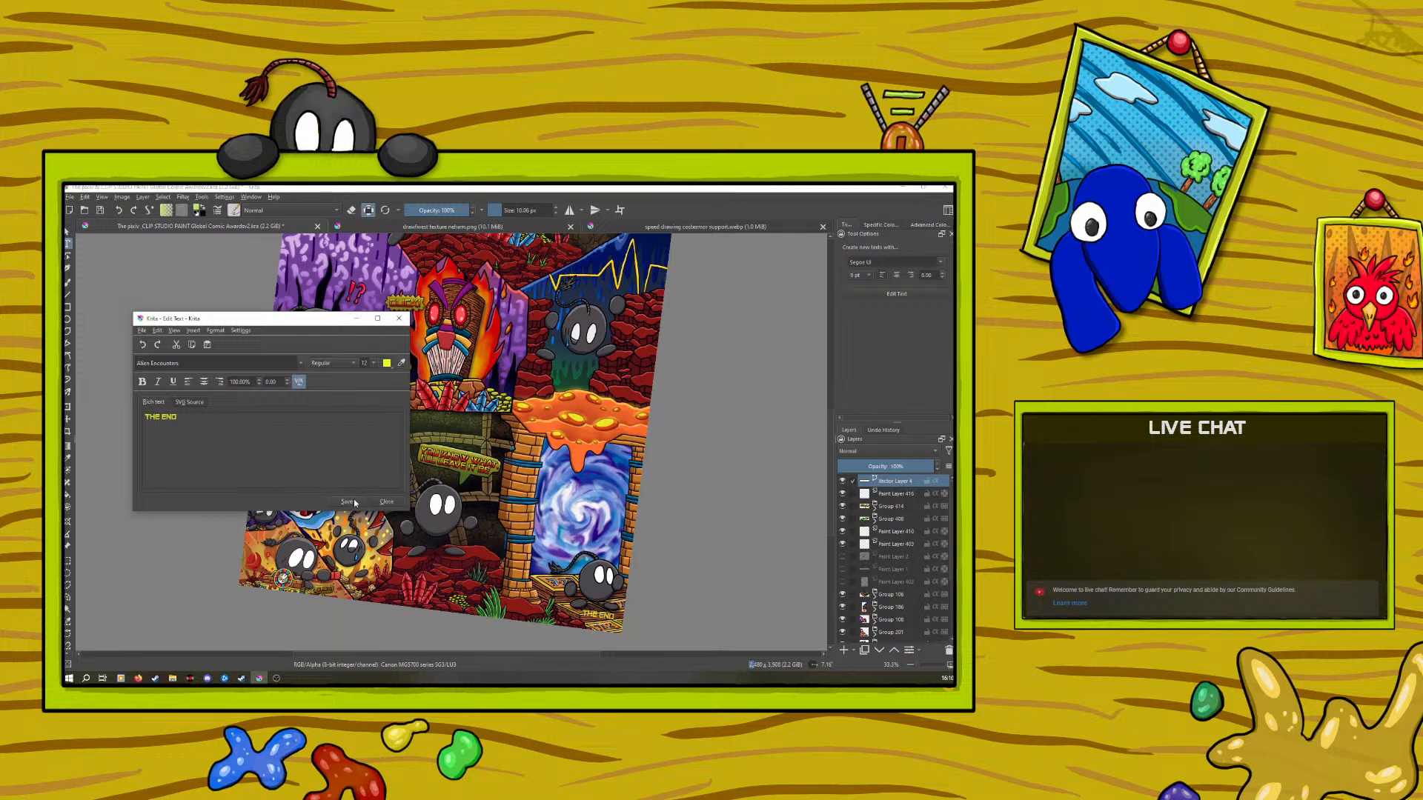
click(385, 501)
Move the text "THE END" into the lower-right corner of the comic page, just inside the page edge
click(67, 407)
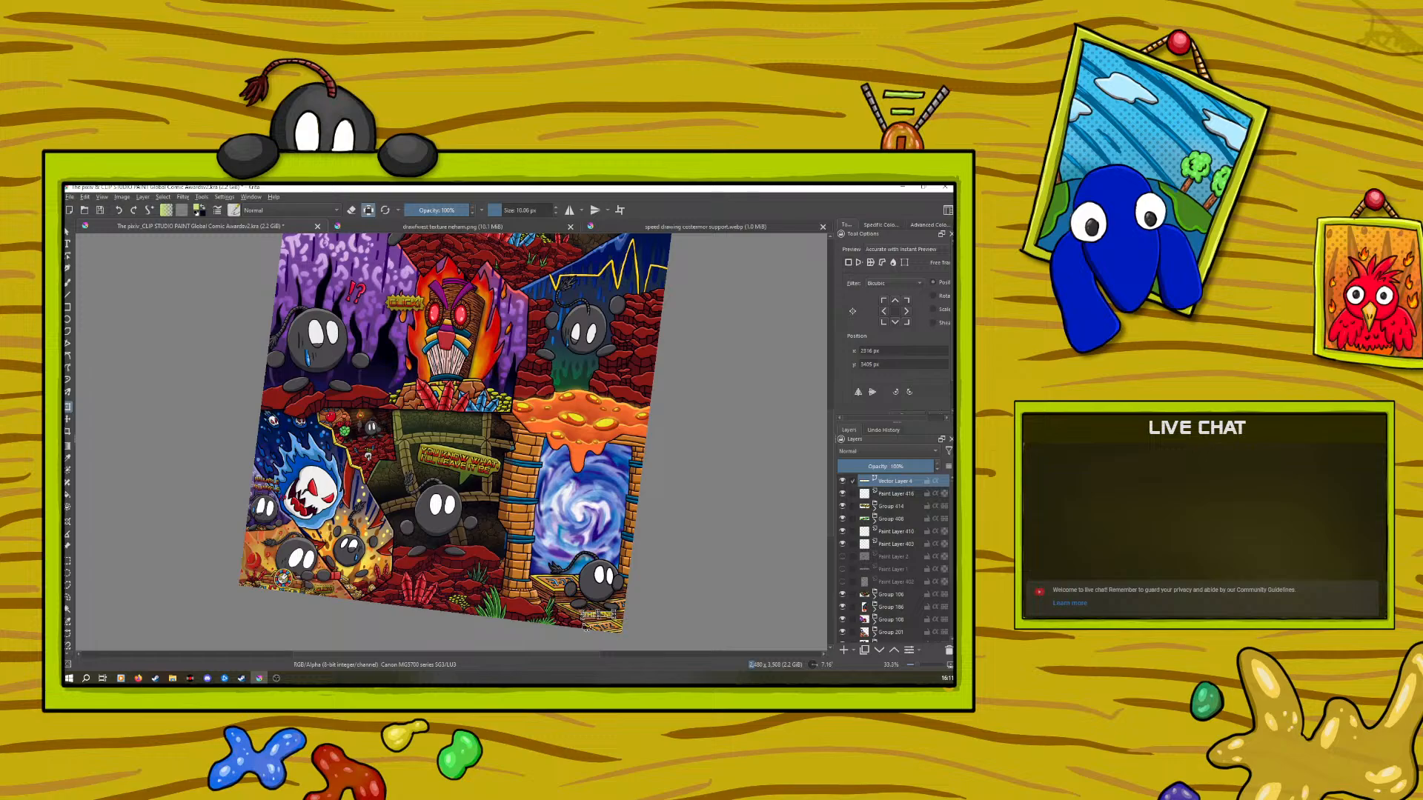
click(917, 665)
drag(829, 469, 832, 509)
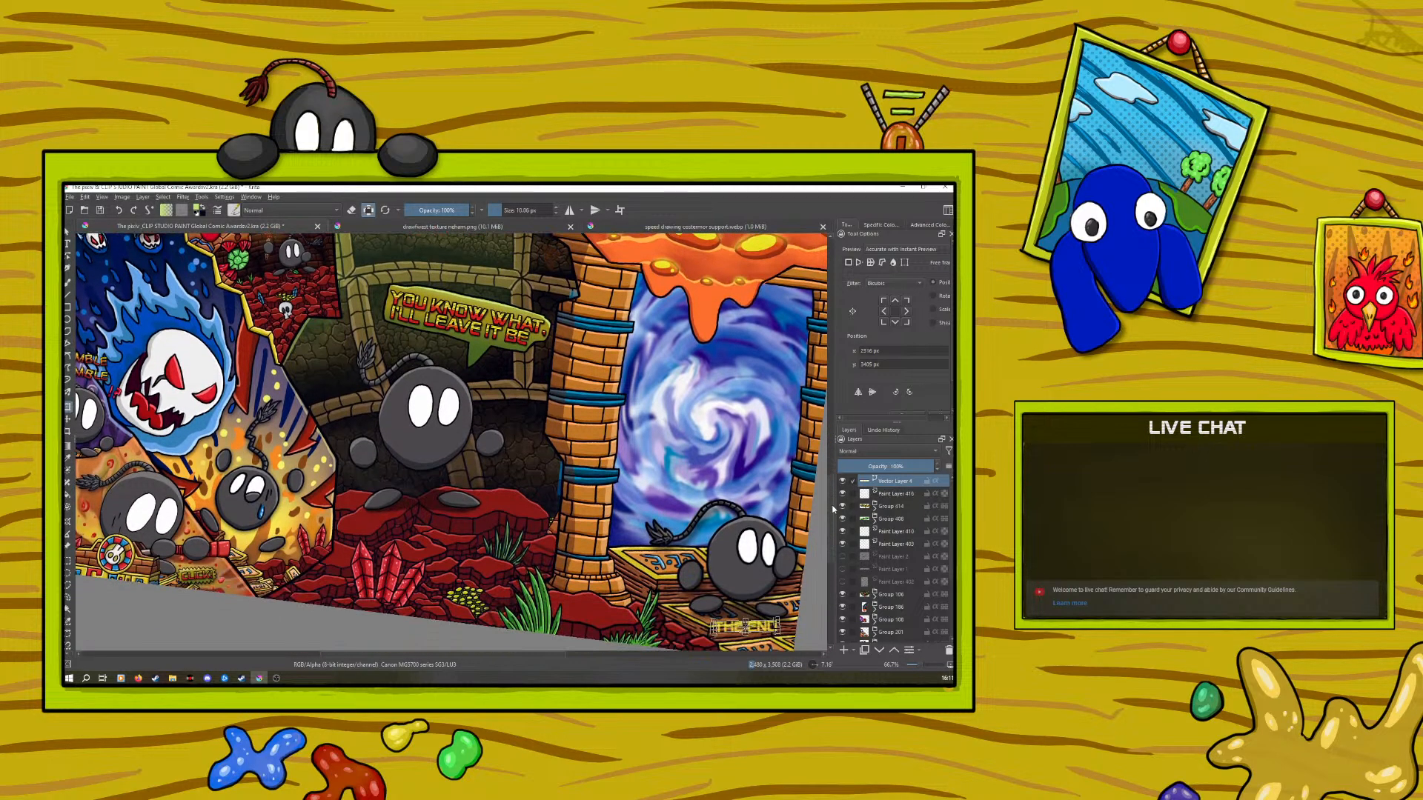
drag(733, 627, 750, 635)
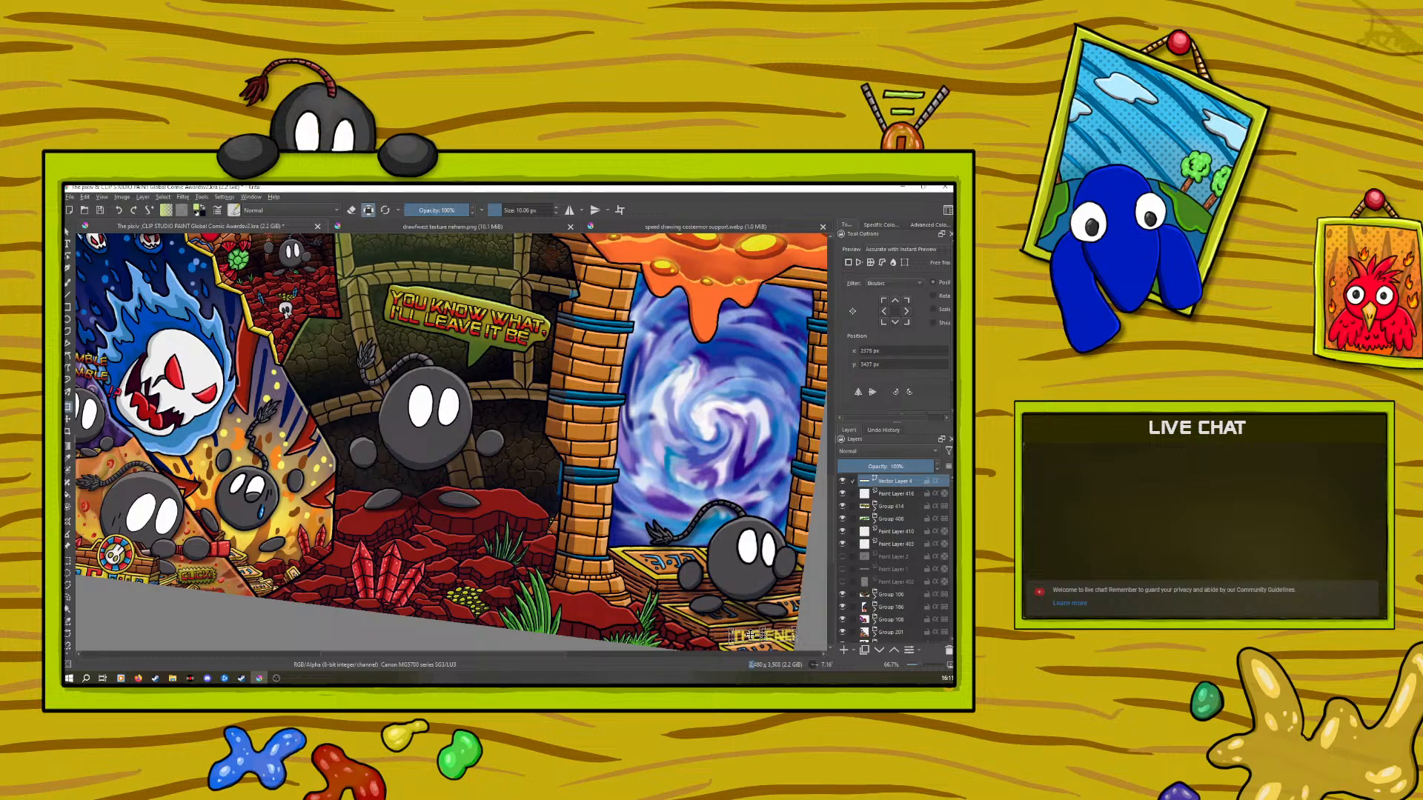
drag(461, 656, 548, 655)
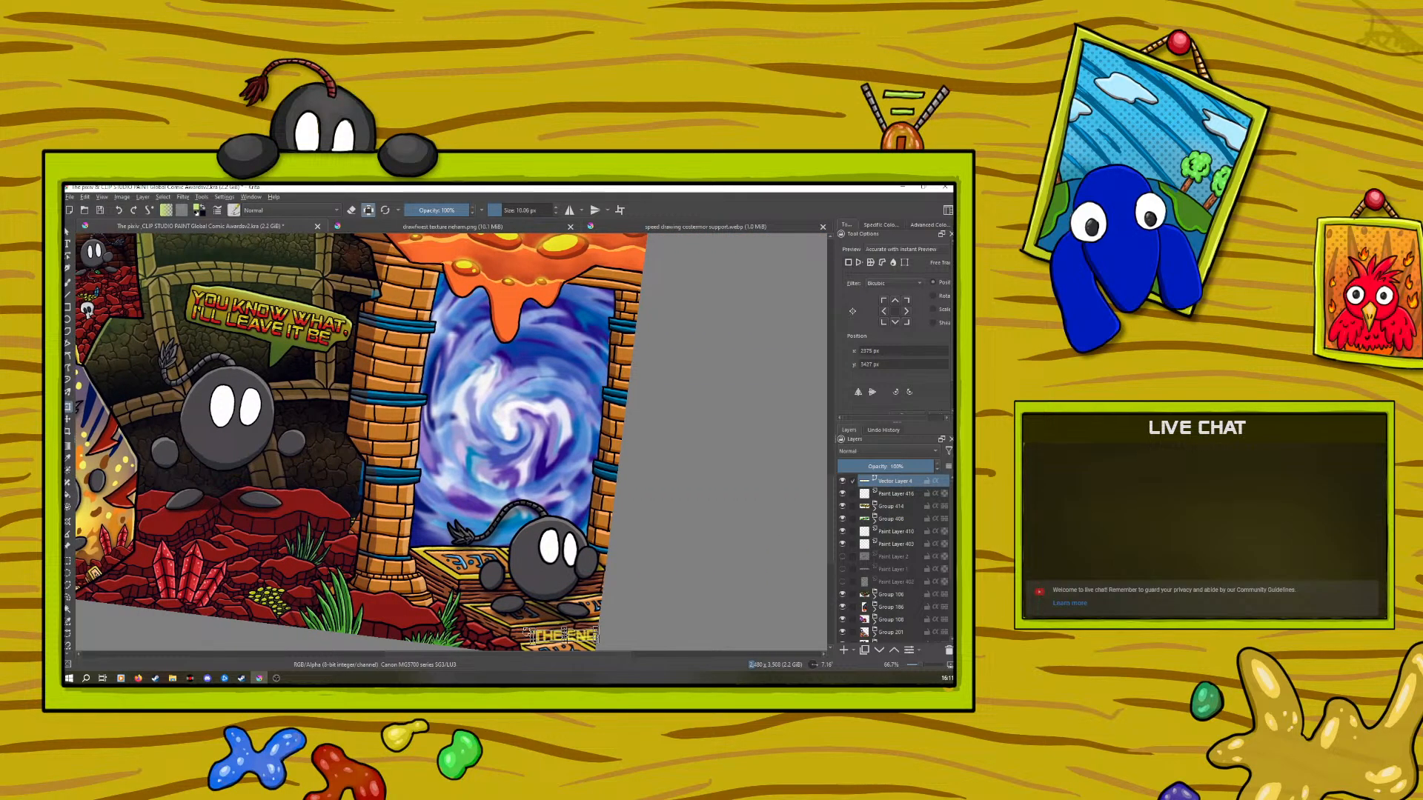
drag(830, 490, 832, 509)
drag(550, 552, 539, 559)
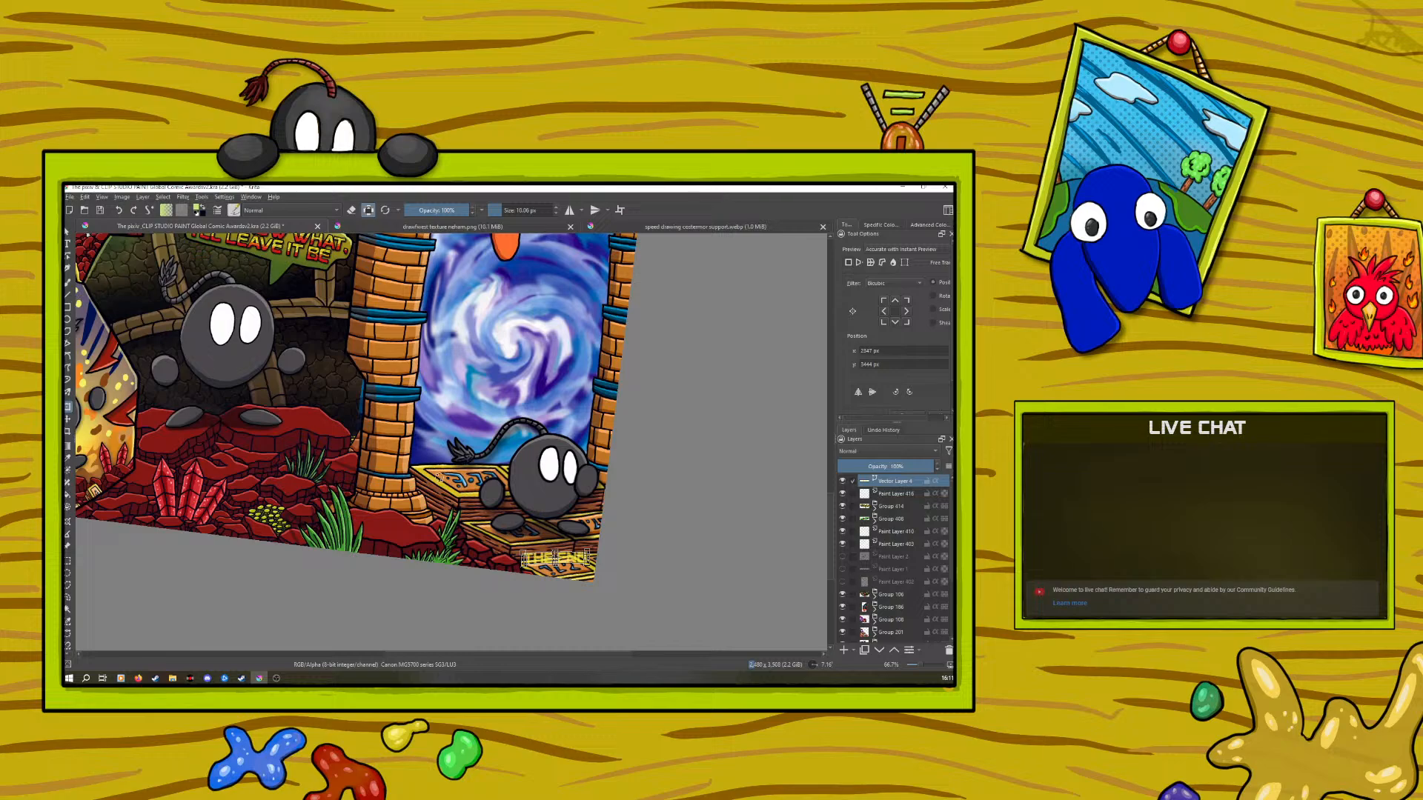
key(Return)
Add a paint layer above the ending text's vector layer and merge it down onto the text
click(280, 522)
click(67, 282)
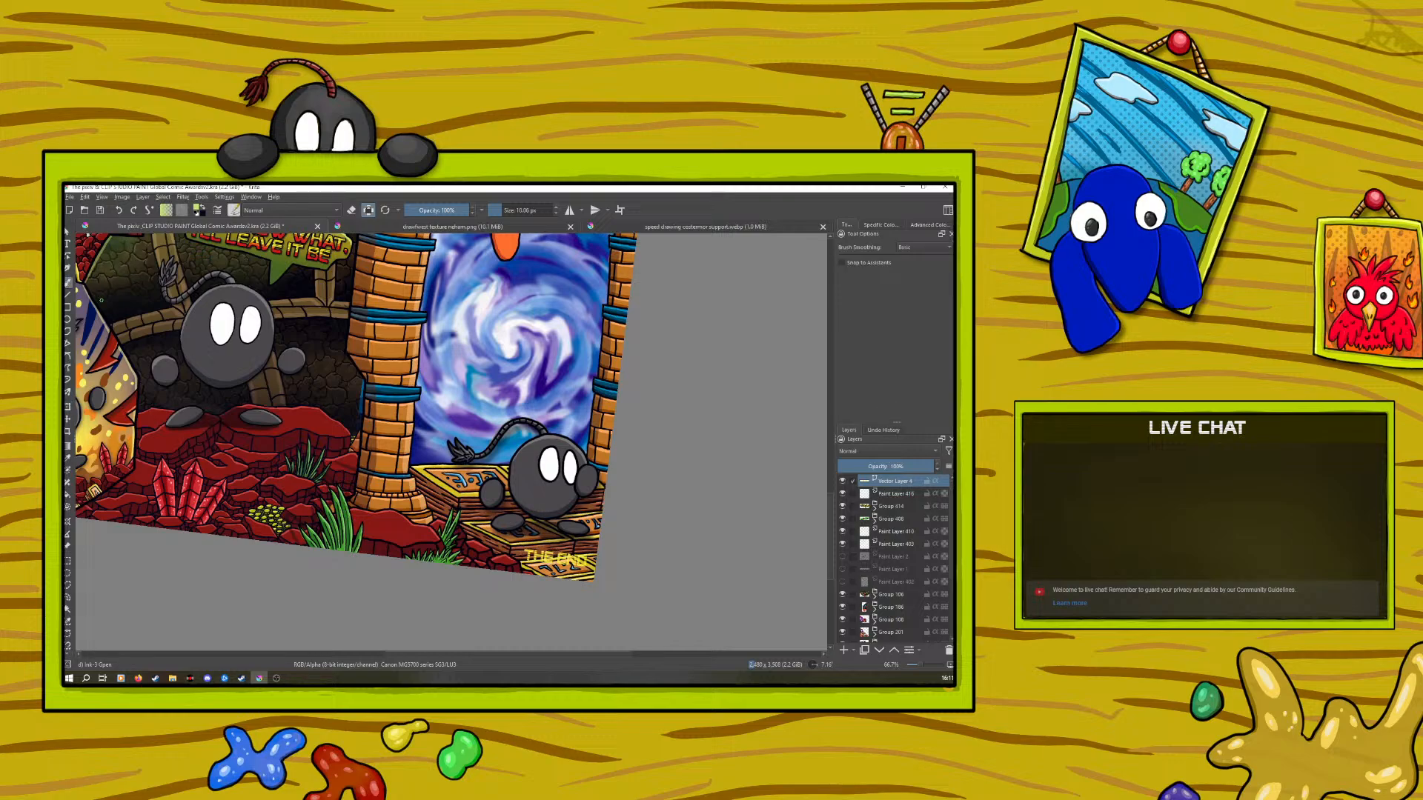
click(842, 650)
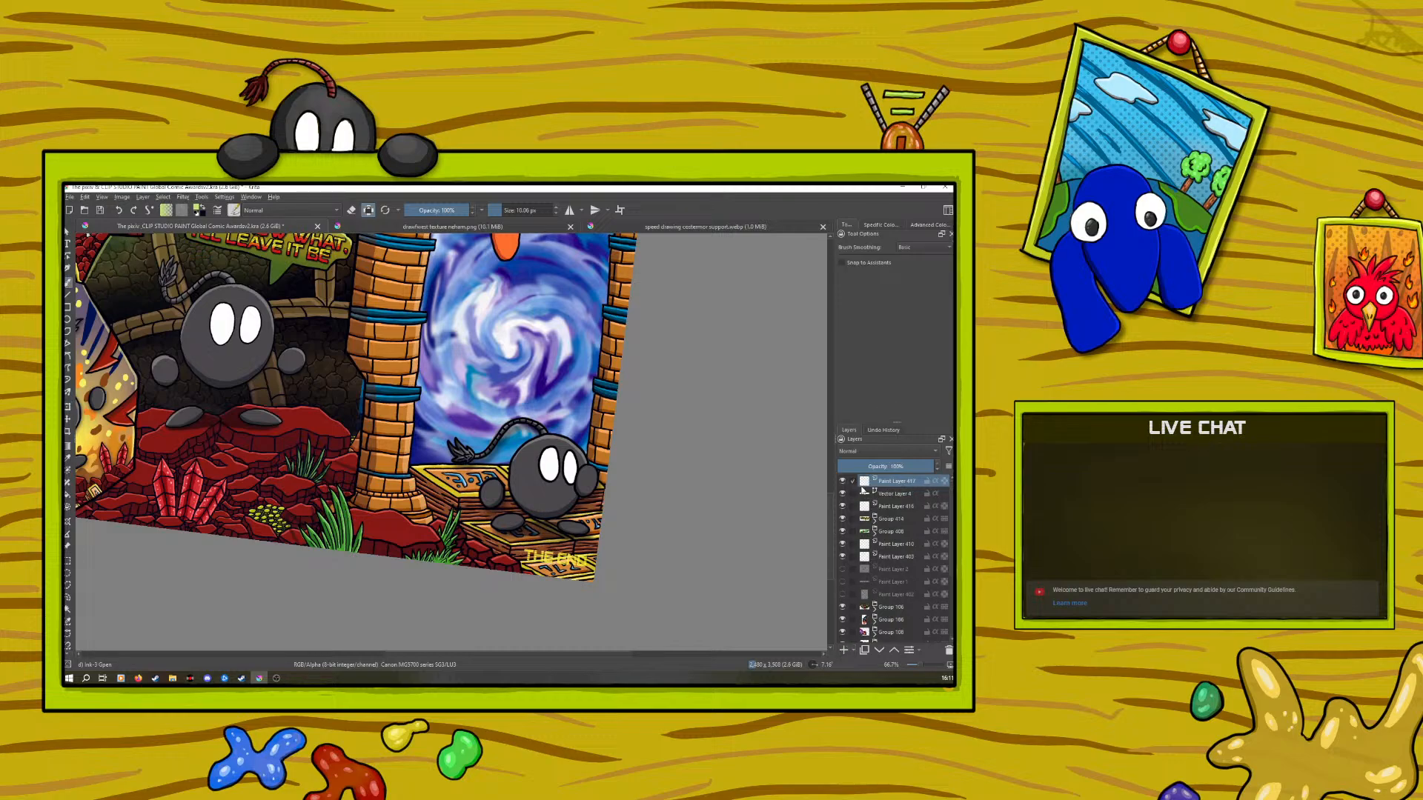
right_click(867, 483)
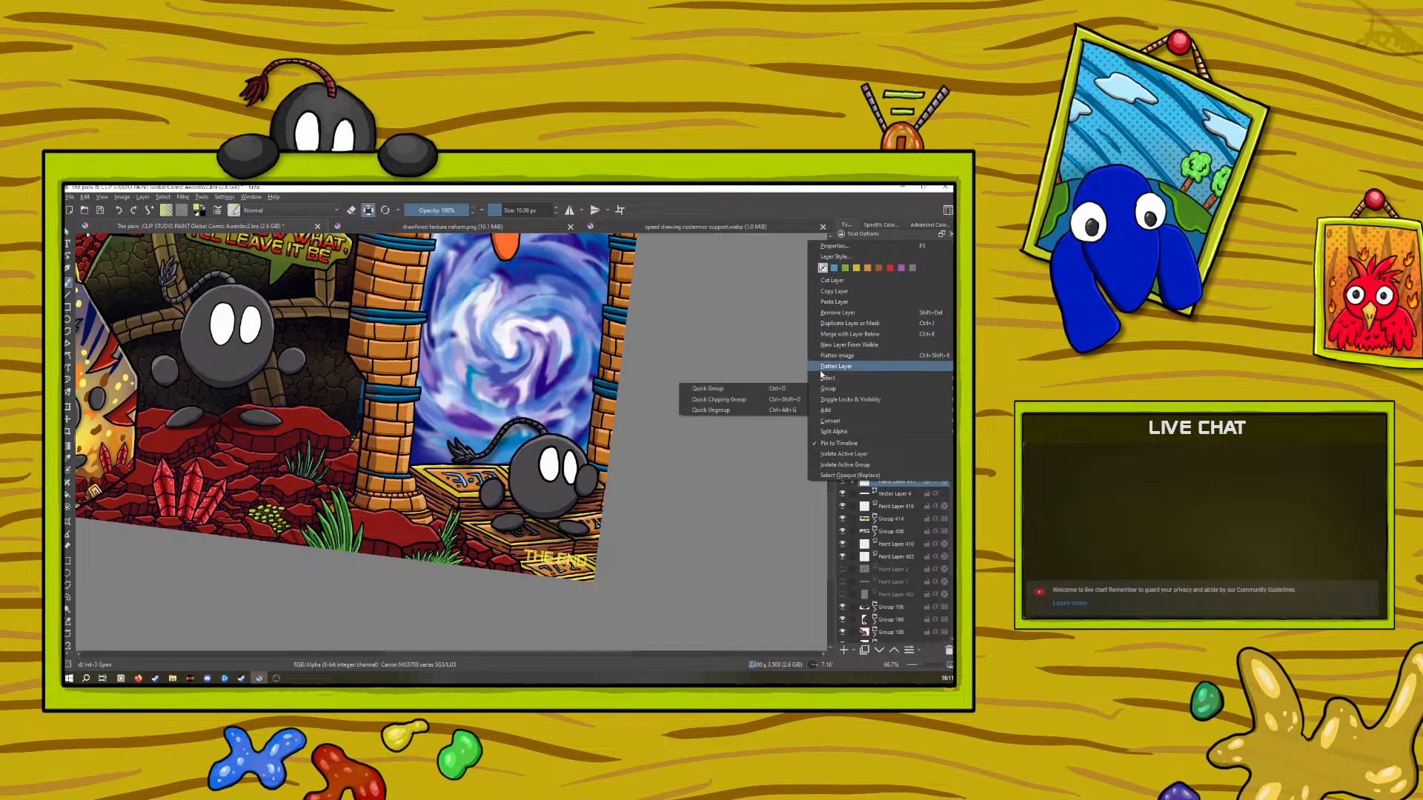
click(825, 335)
Put the ending text layer into a quick group and move Paint Layer 416 into it, above the text
right_click(862, 486)
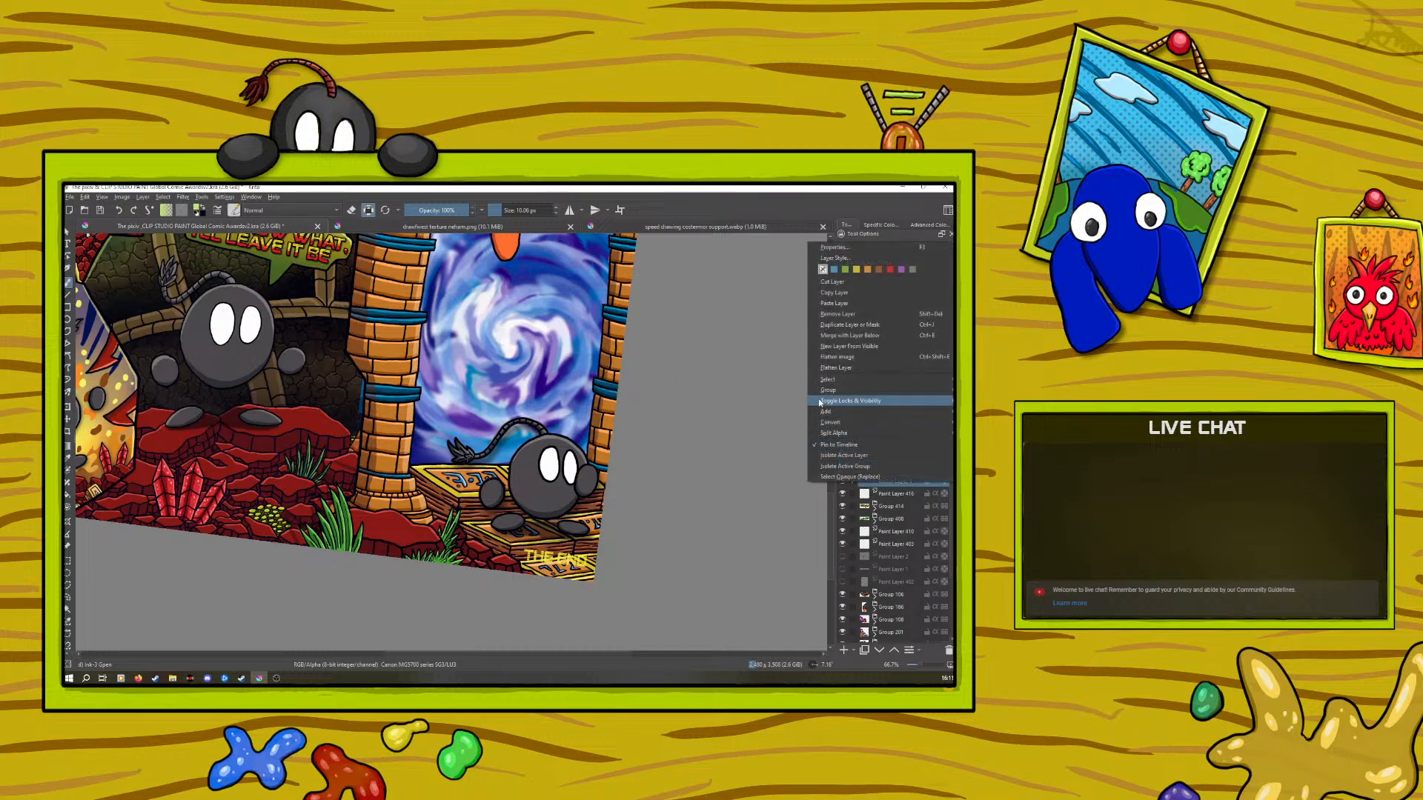
mouse_move(852, 391)
click(792, 389)
click(884, 506)
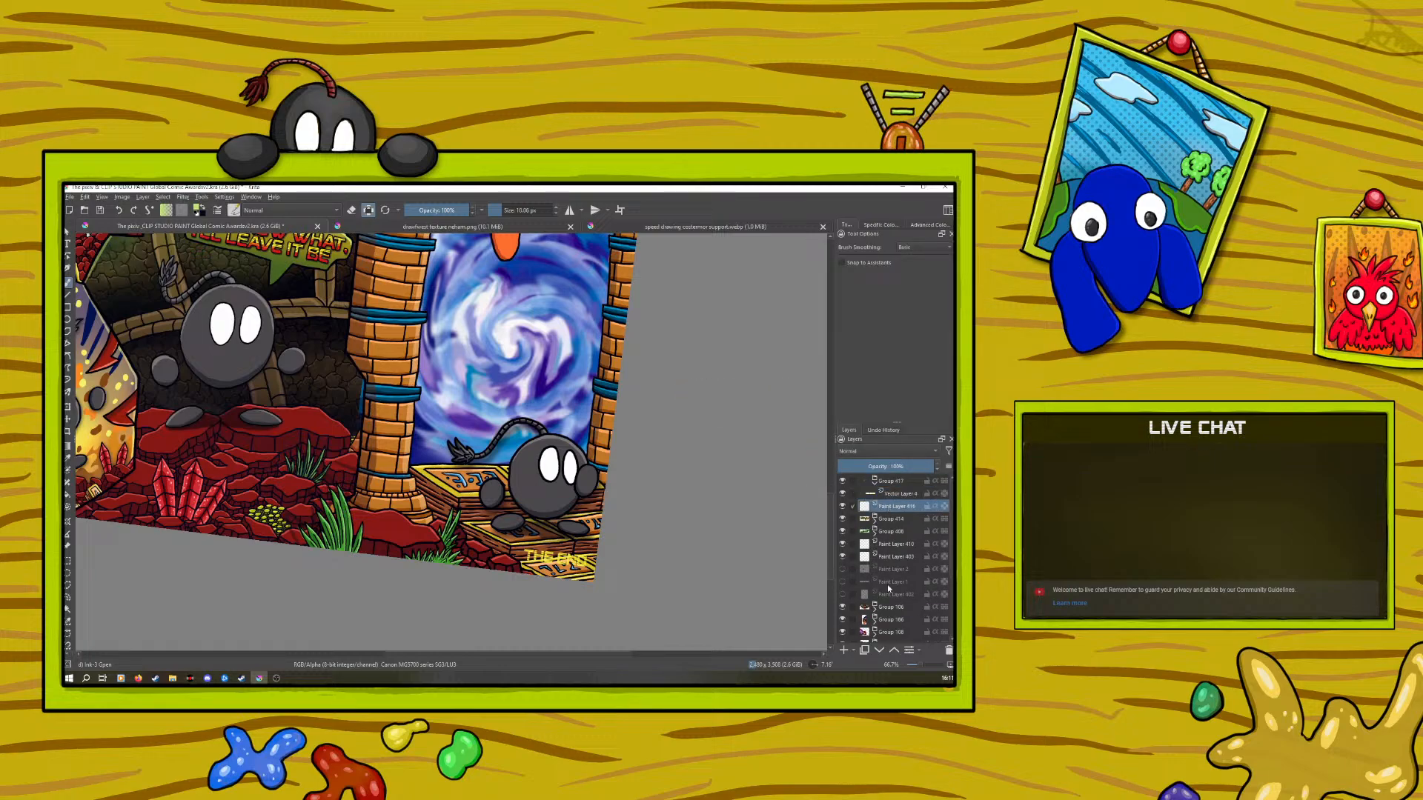
click(894, 649)
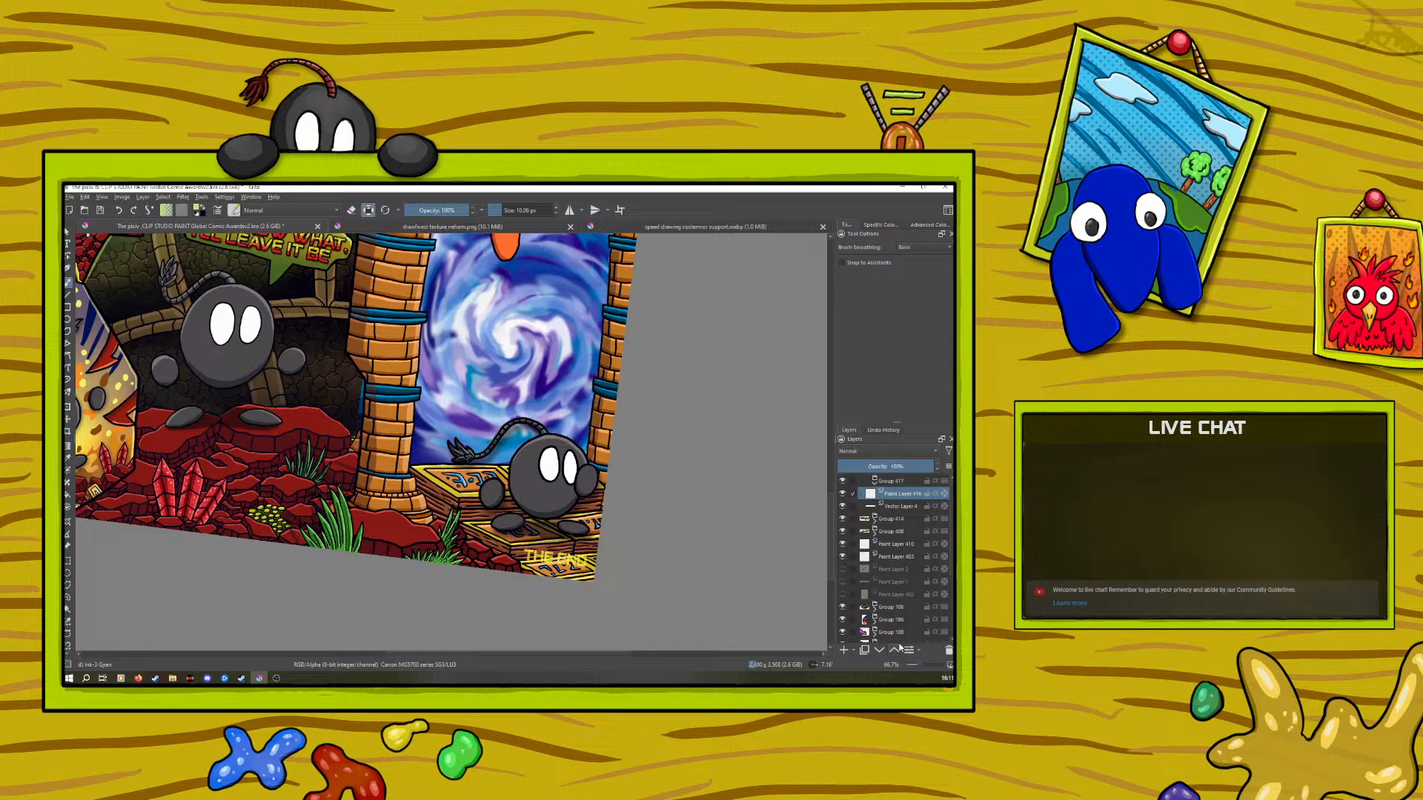
Outline the "THE END" letters in black on the paint layer above the text, cleaning up the lines with the eraser
right_click(534, 526)
click(532, 521)
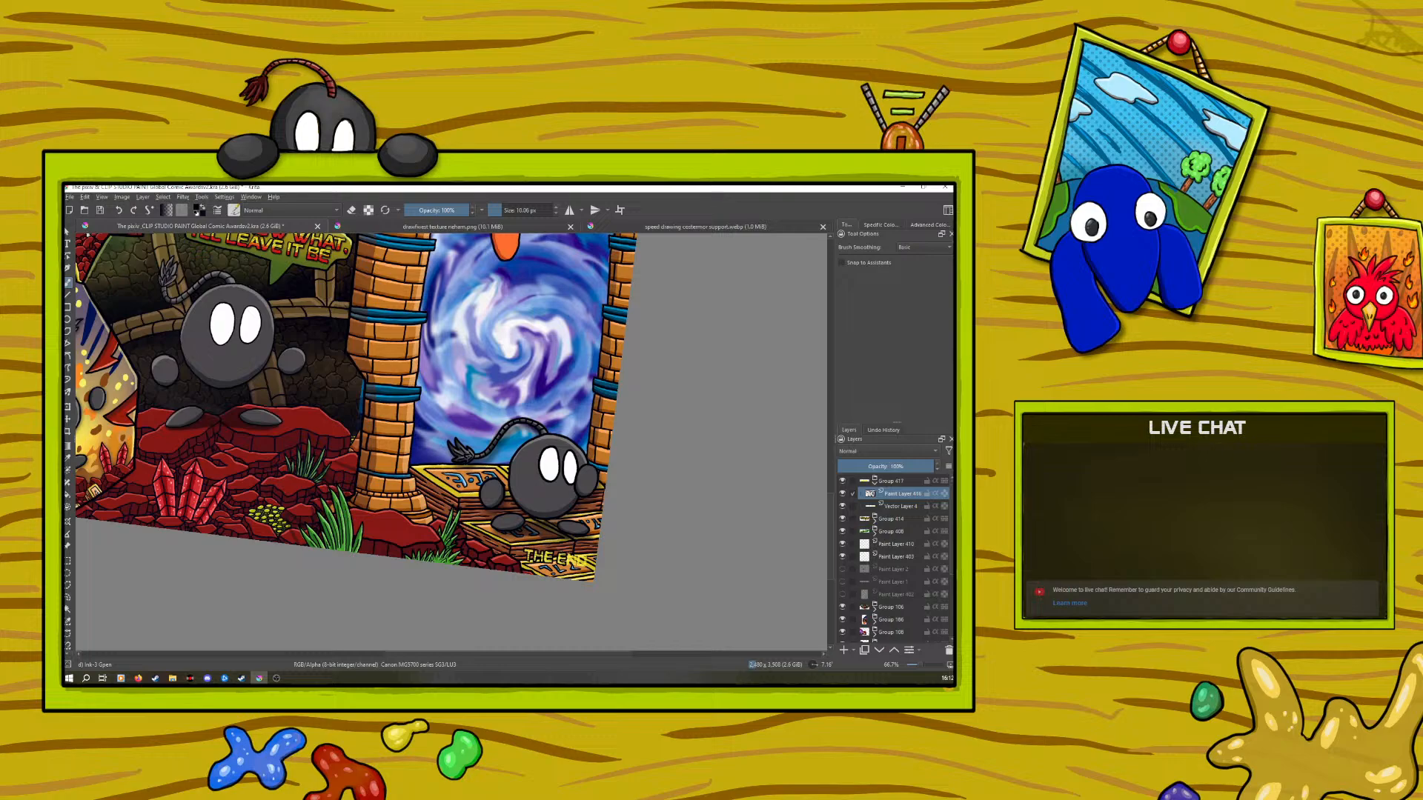
right_click(505, 520)
click(542, 469)
right_click(363, 522)
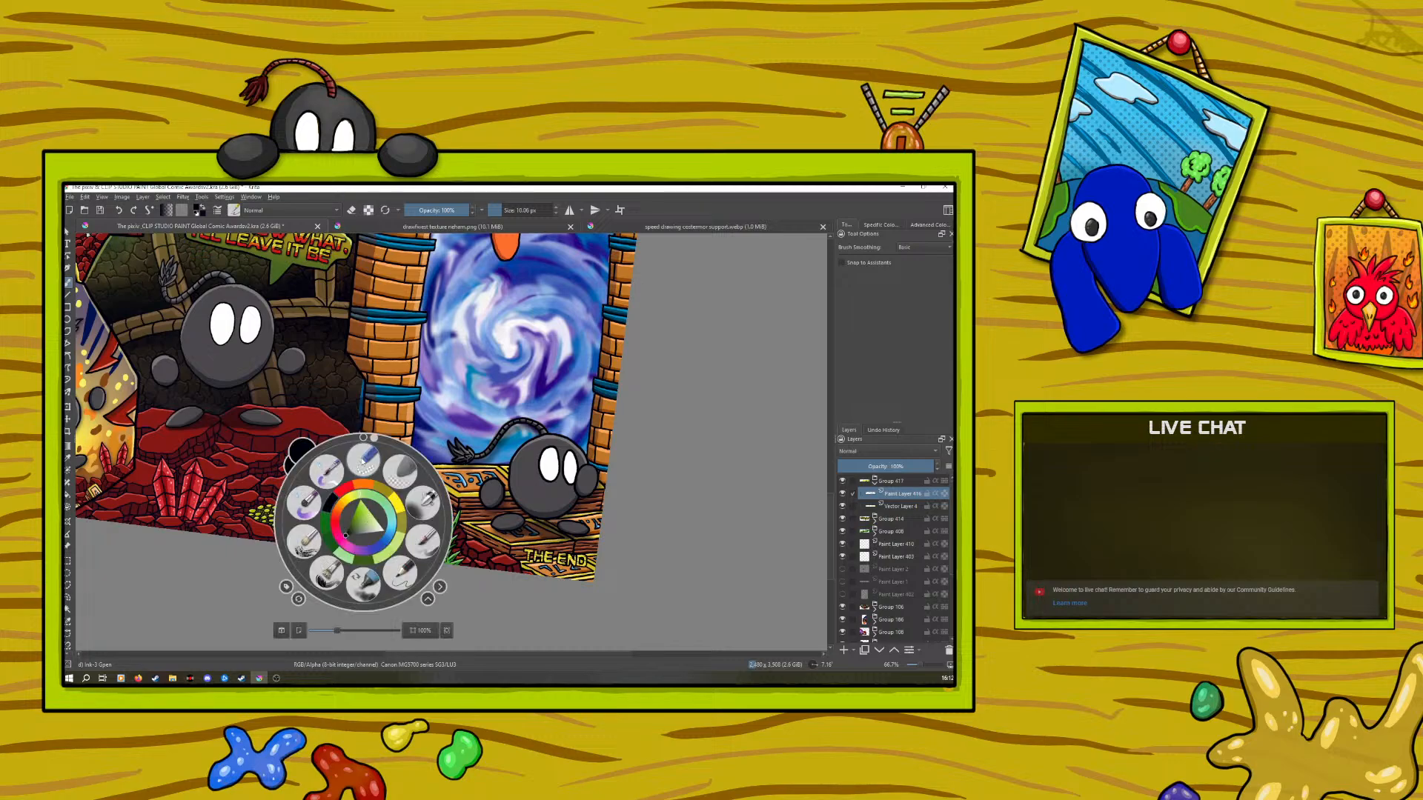
drag(374, 437, 429, 465)
right_click(428, 465)
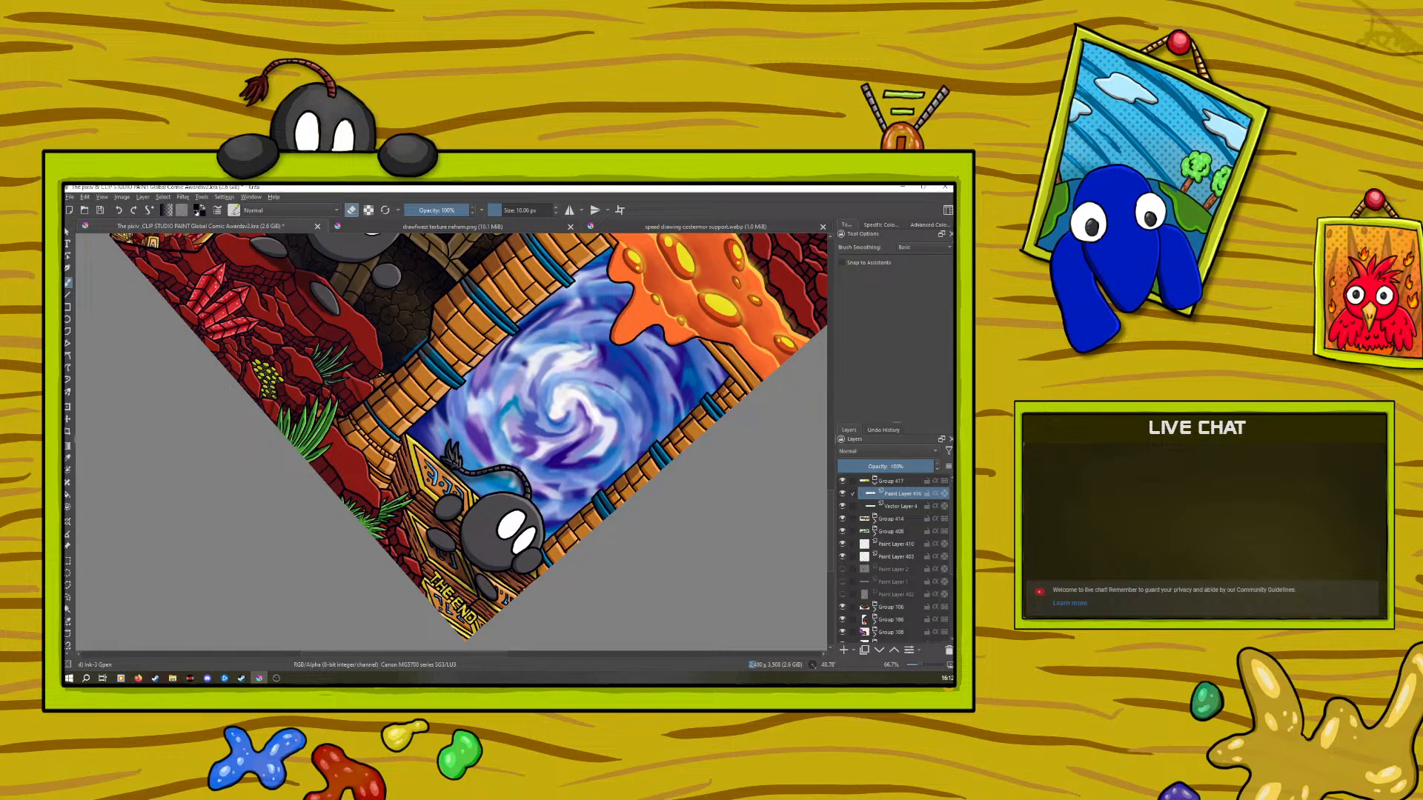
click(351, 211)
Paint red shading over the yellow "THE END" letters on the text layer with alpha lock enabled
click(863, 506)
right_click(408, 527)
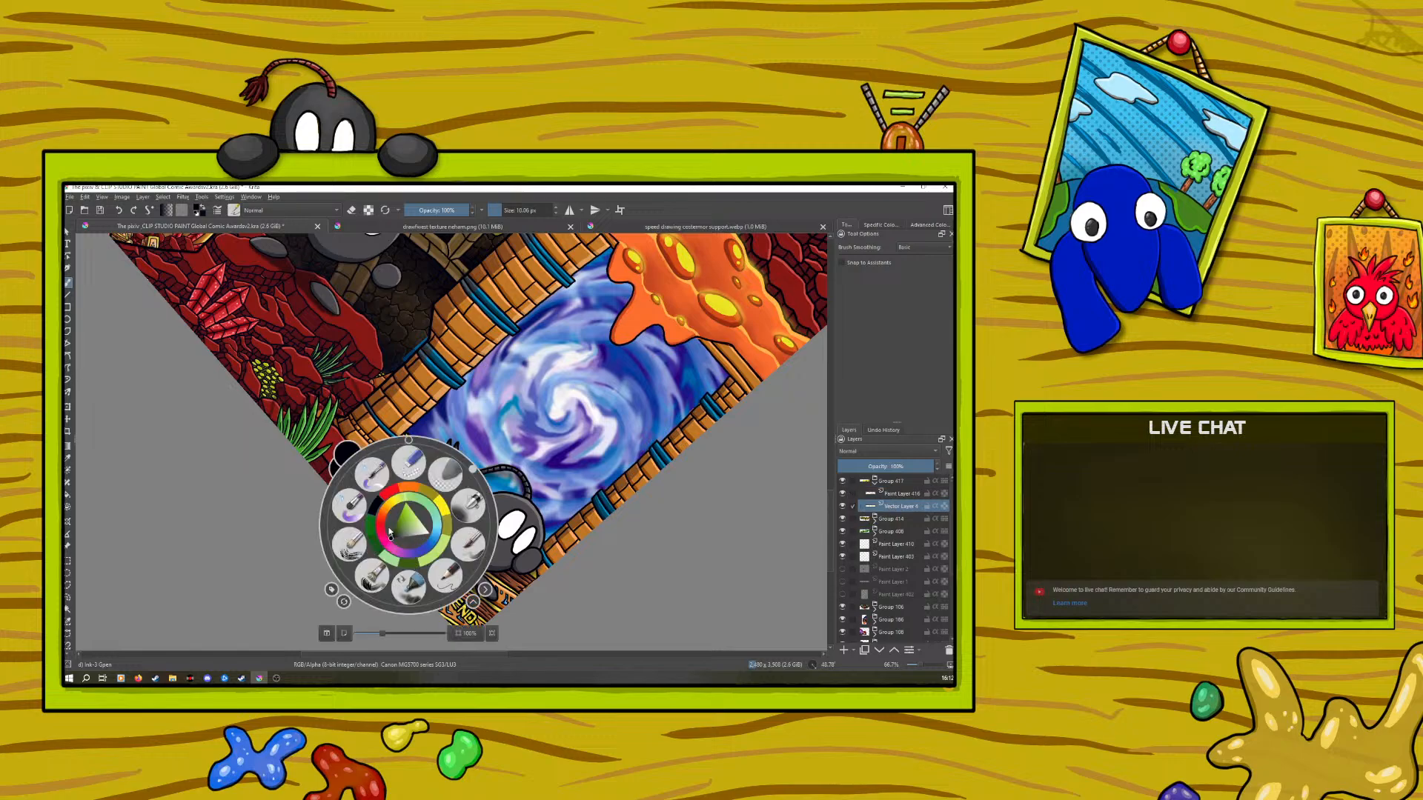
click(408, 539)
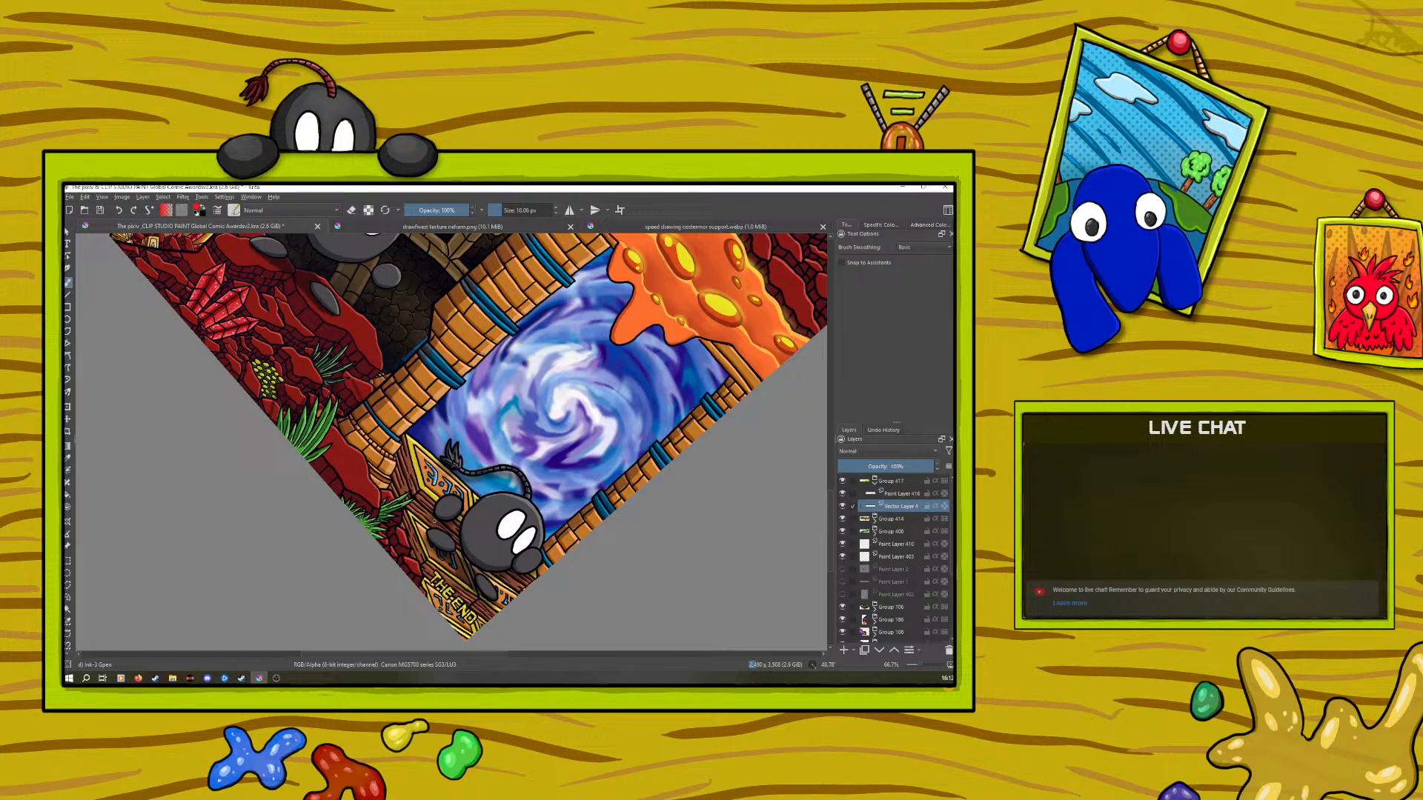
click(367, 211)
right_click(463, 593)
click(432, 513)
right_click(437, 586)
right_click(455, 567)
click(445, 513)
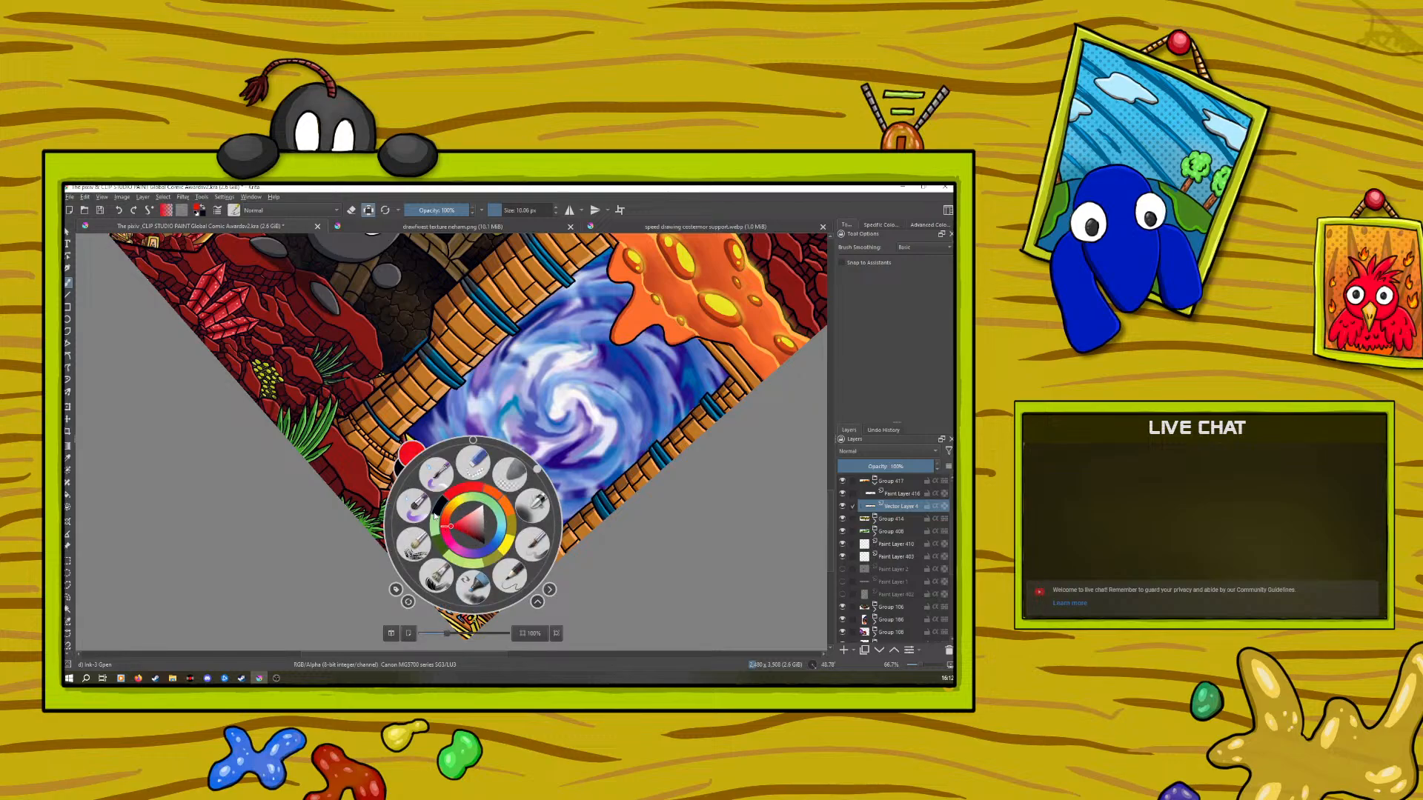
right_click(445, 514)
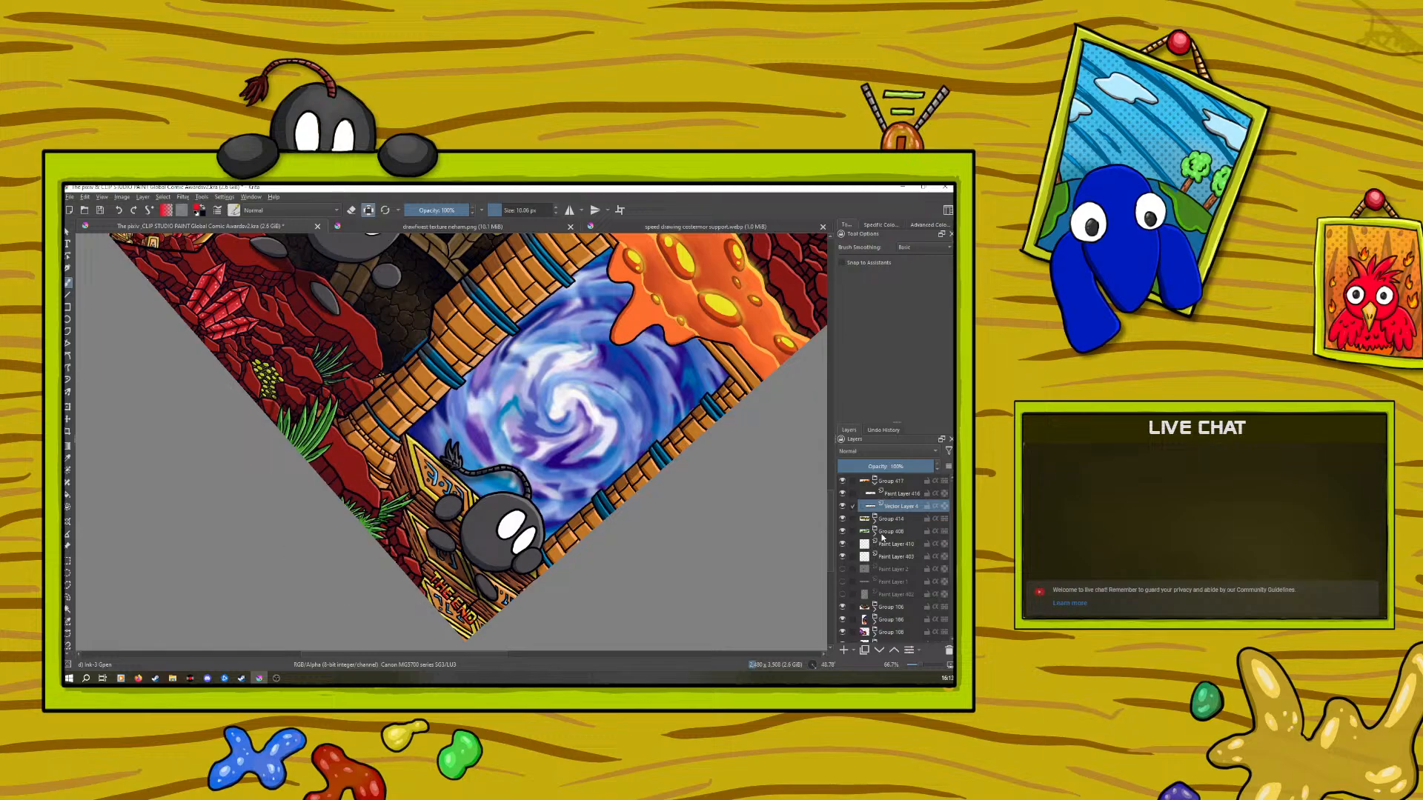
Add a paint layer beneath the text layer in the ending lettering group and collapse the group
click(843, 651)
click(880, 649)
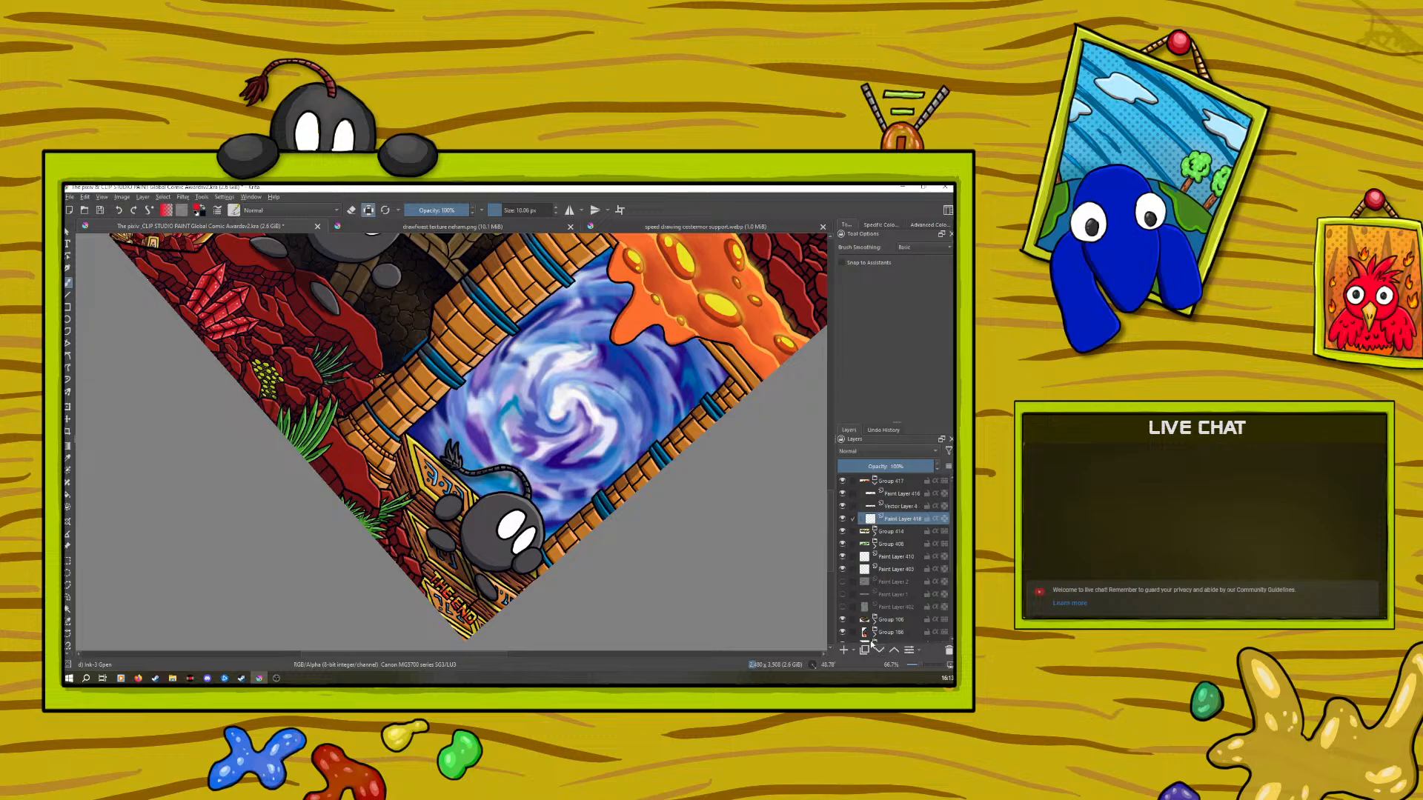
click(875, 481)
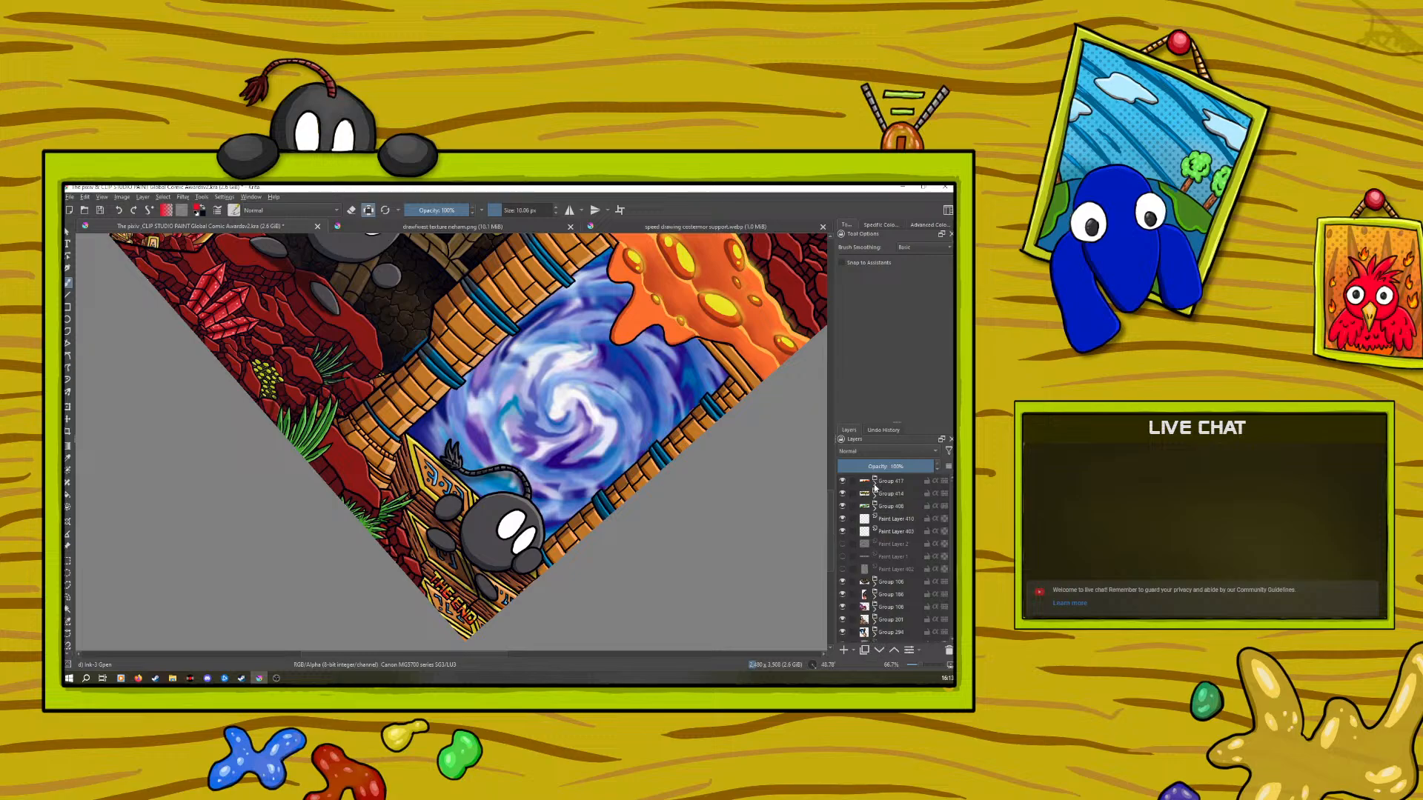
Add another paint layer above the lettering group, quick-group it, and nest the lettering group inside that new group
click(843, 650)
right_click(902, 481)
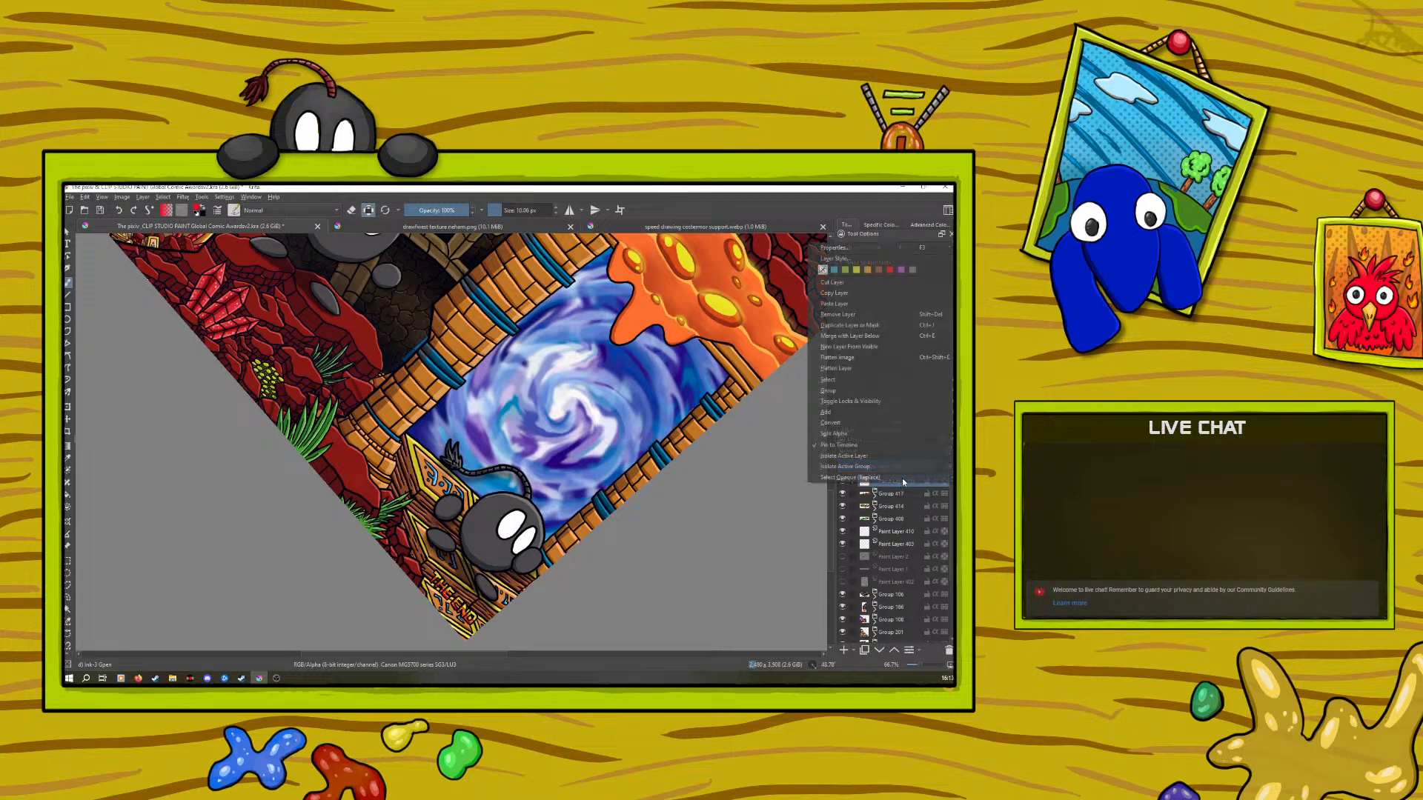
click(789, 391)
click(875, 508)
click(882, 509)
click(893, 650)
Move the blank paint layer out of the lettering group and group it with the other blank paint layer
click(892, 545)
click(893, 649)
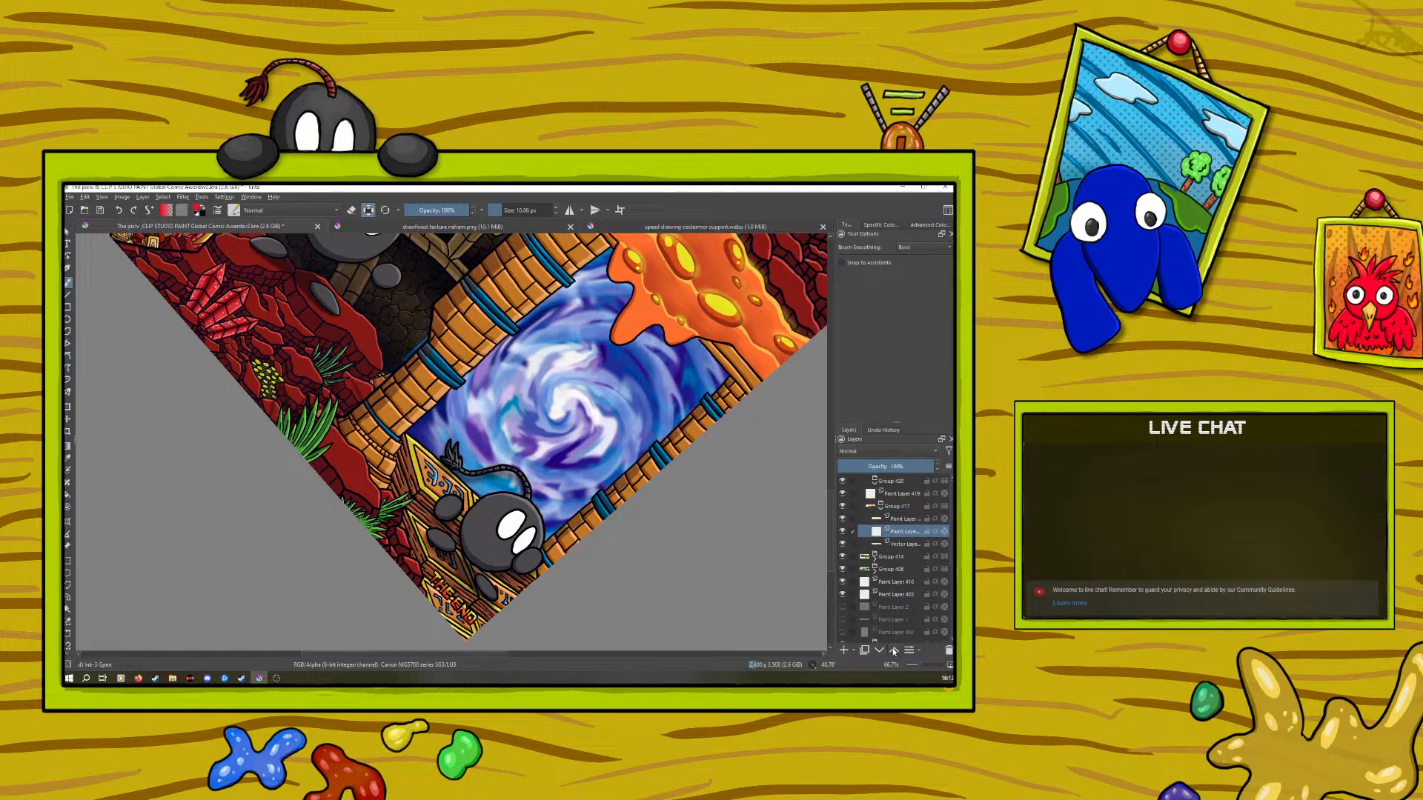
click(893, 650)
click(893, 650)
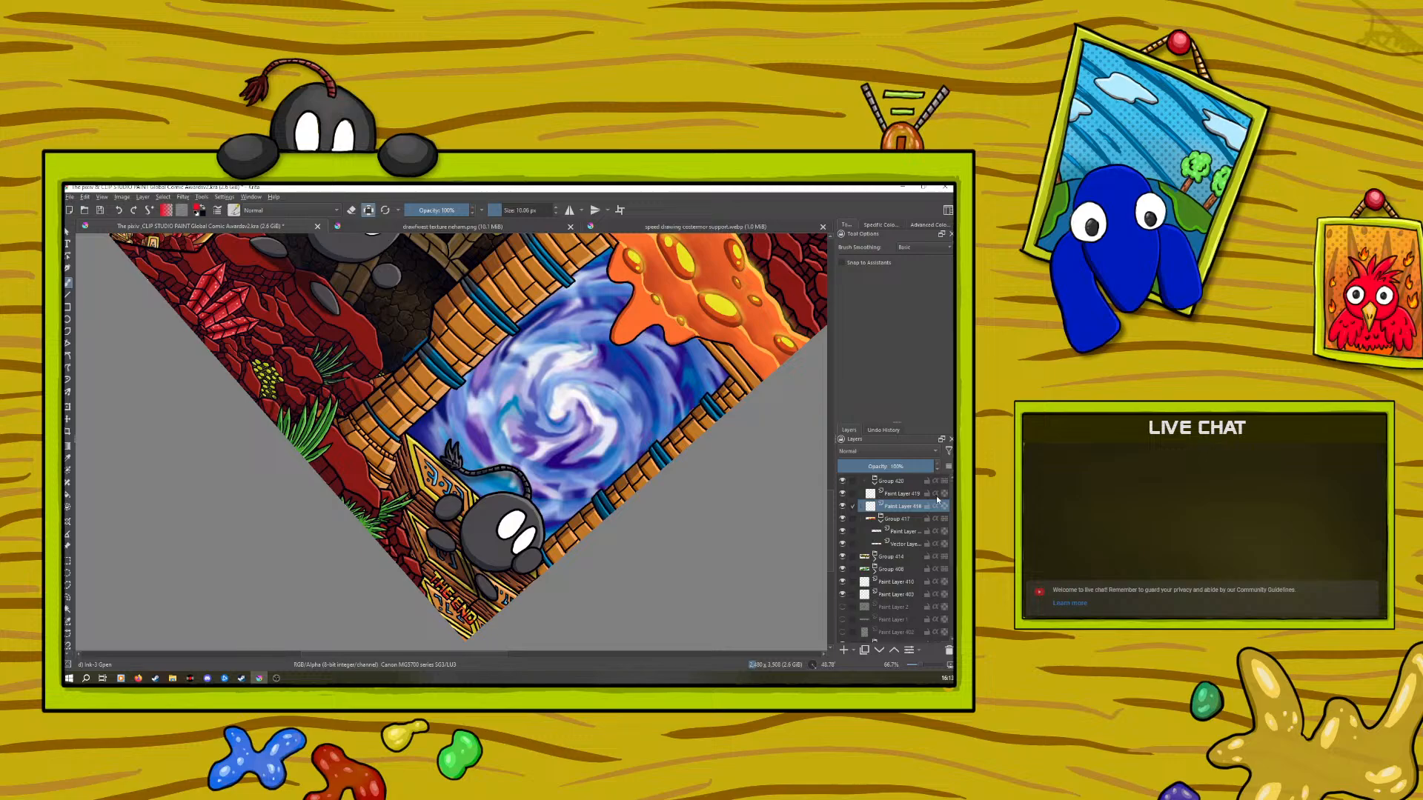
right_click(905, 503)
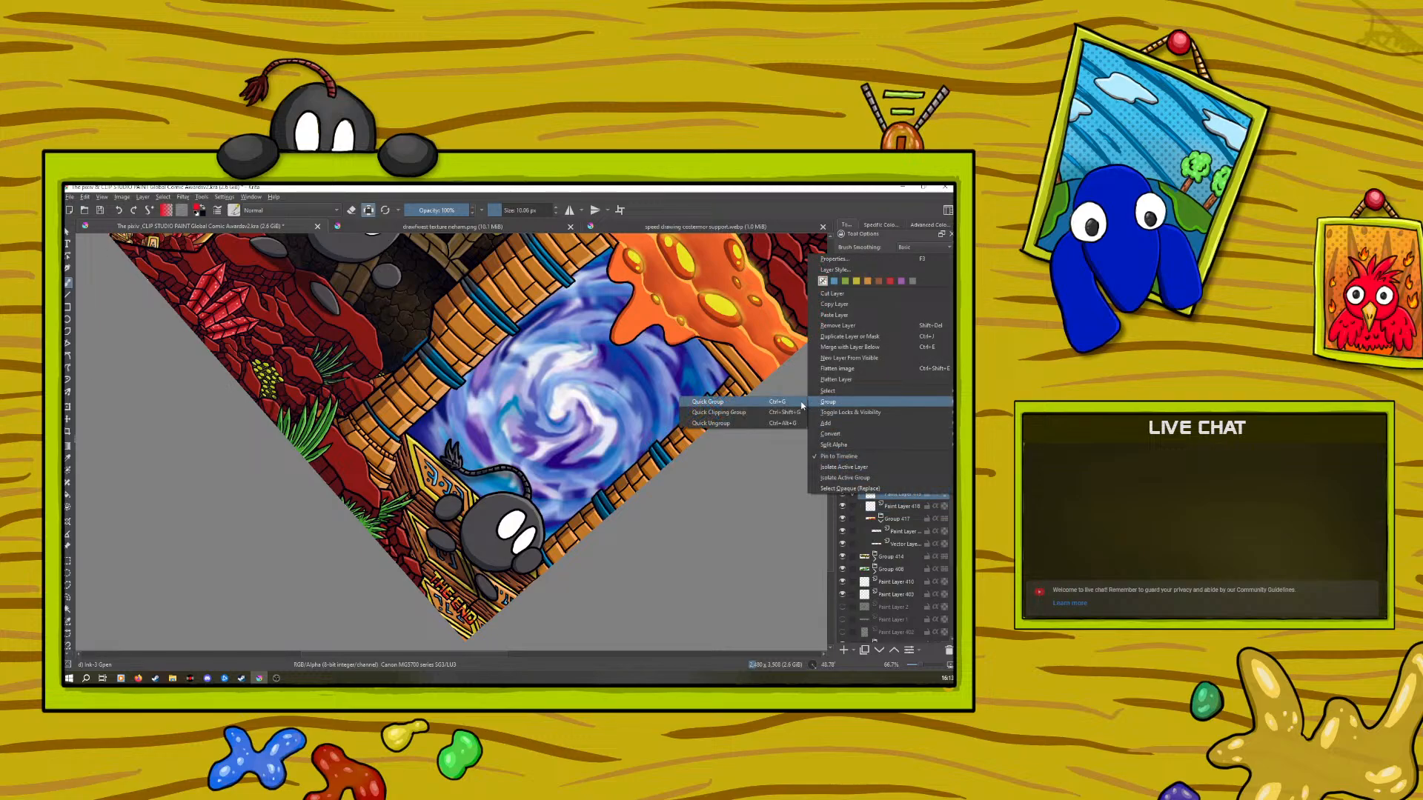
click(800, 402)
click(893, 649)
Place the group of blank paint layers beneath the lettering group within the outer group
click(879, 495)
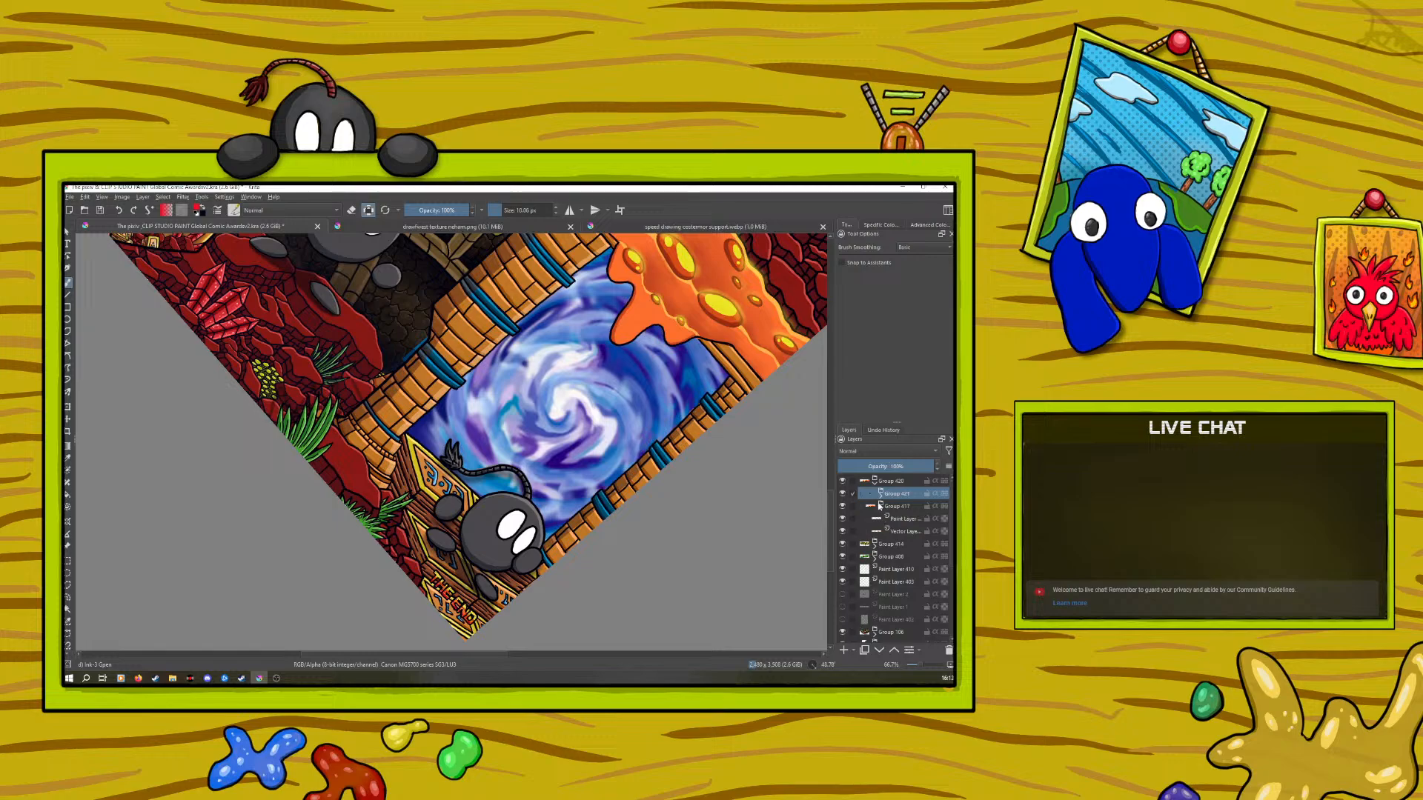
click(880, 505)
click(879, 650)
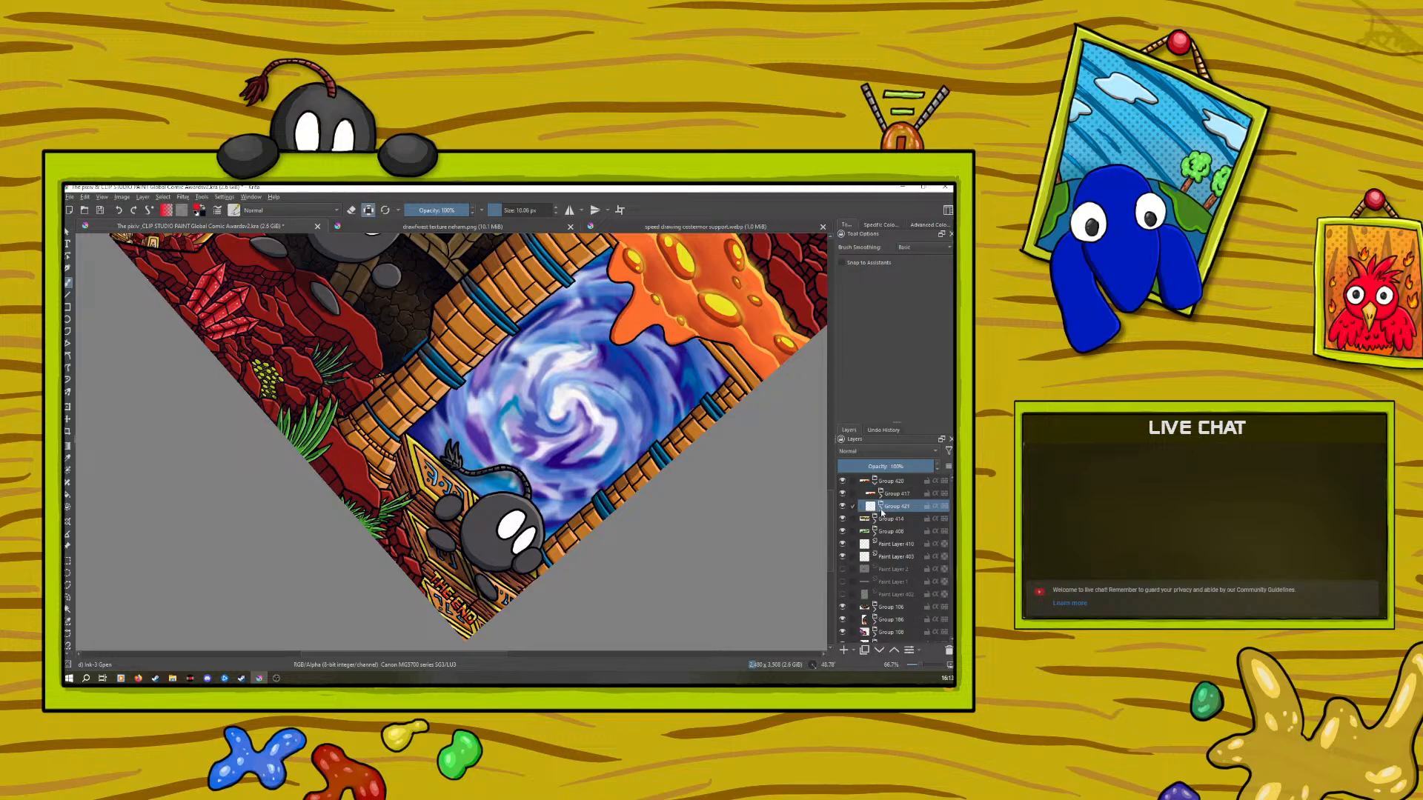
click(880, 506)
Paint a yellow-green backing behind the "THE END" letters on the upper blank paint layer with alpha lock off
click(907, 520)
right_click(399, 525)
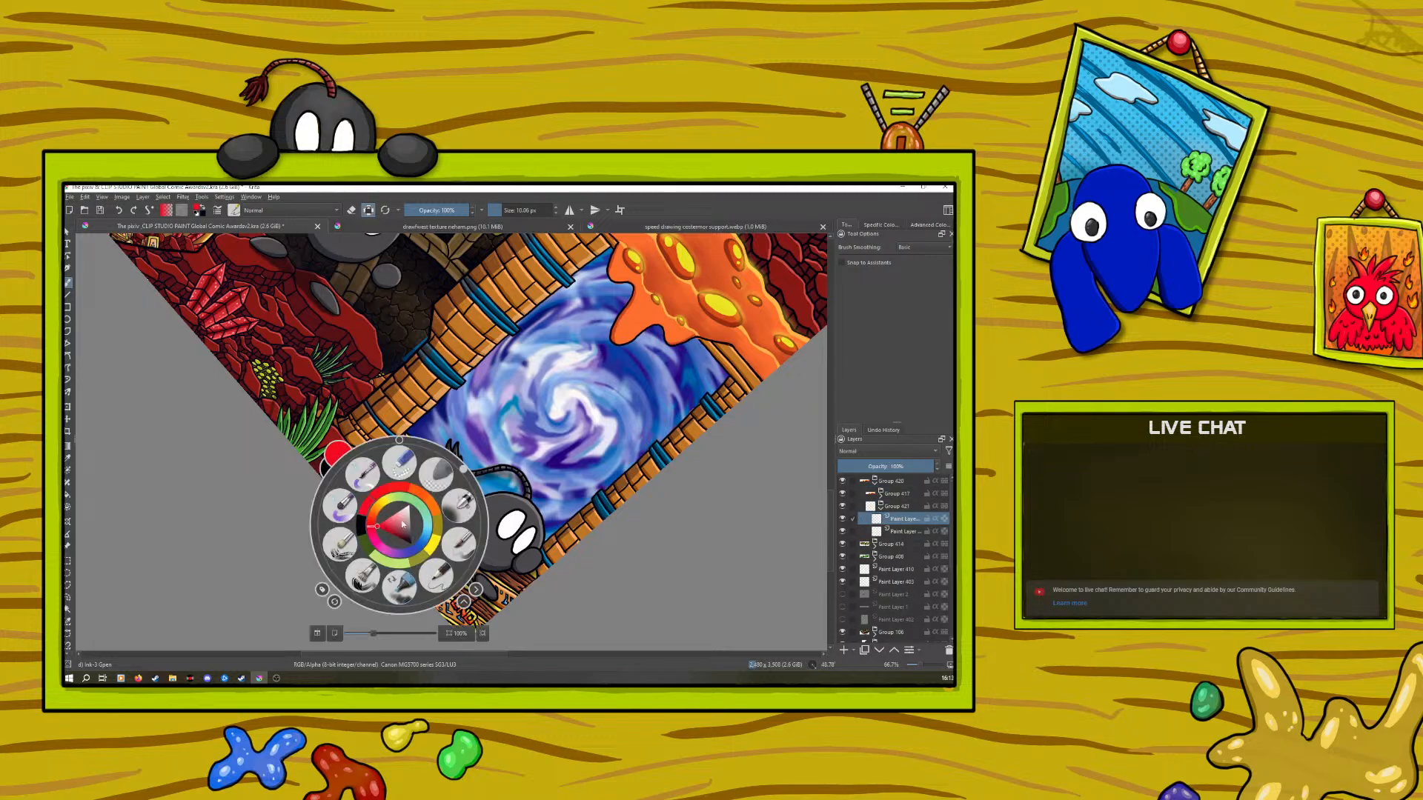
click(390, 513)
click(390, 515)
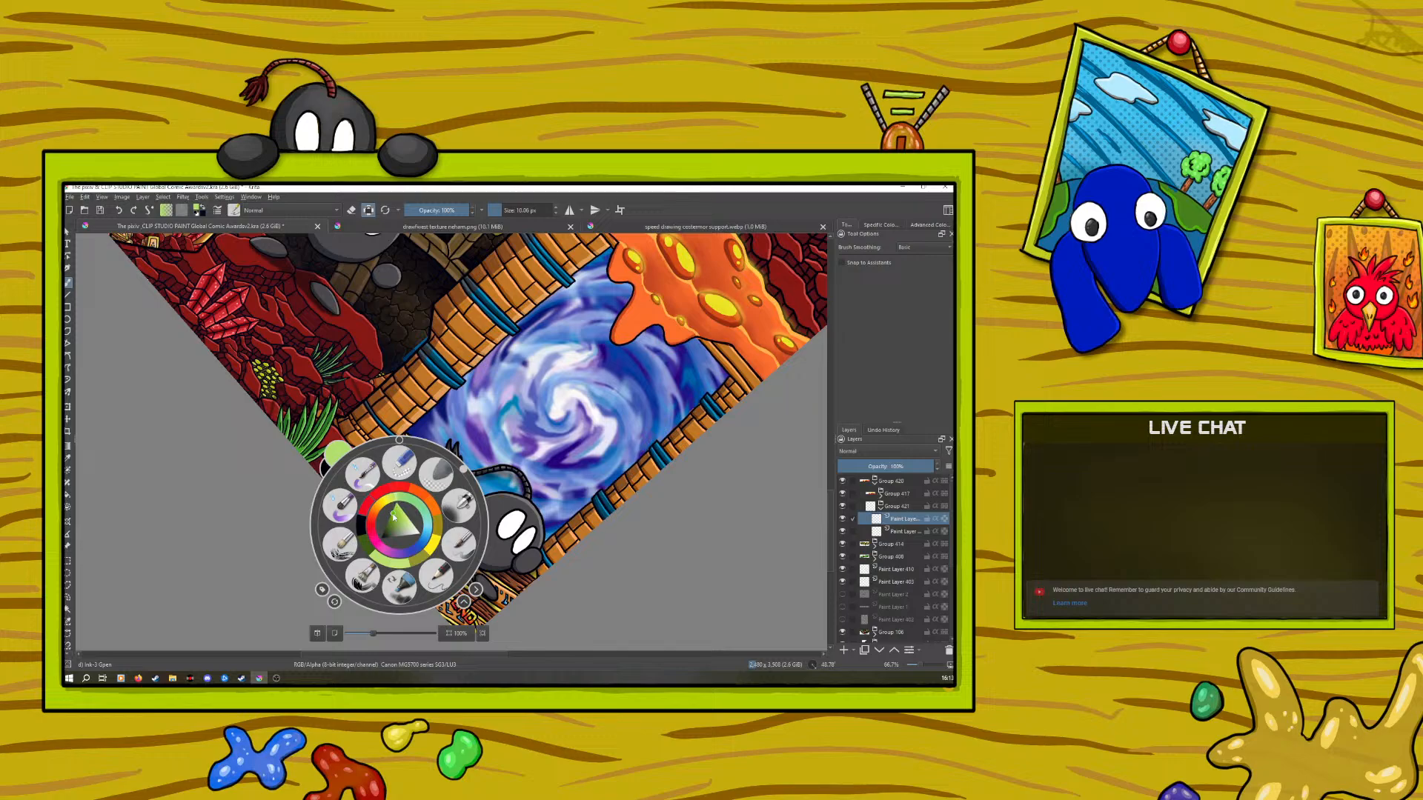
click(395, 522)
right_click(350, 457)
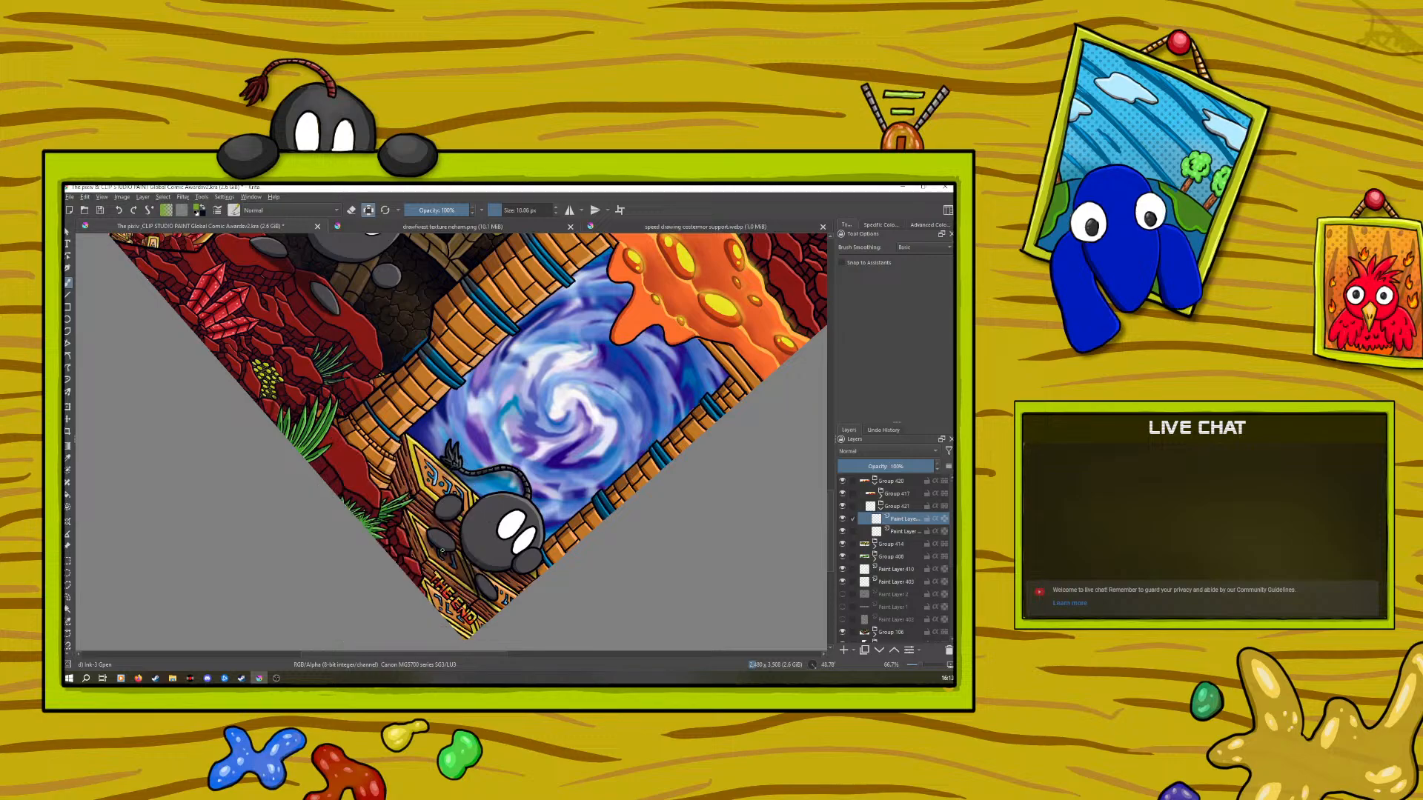
click(366, 211)
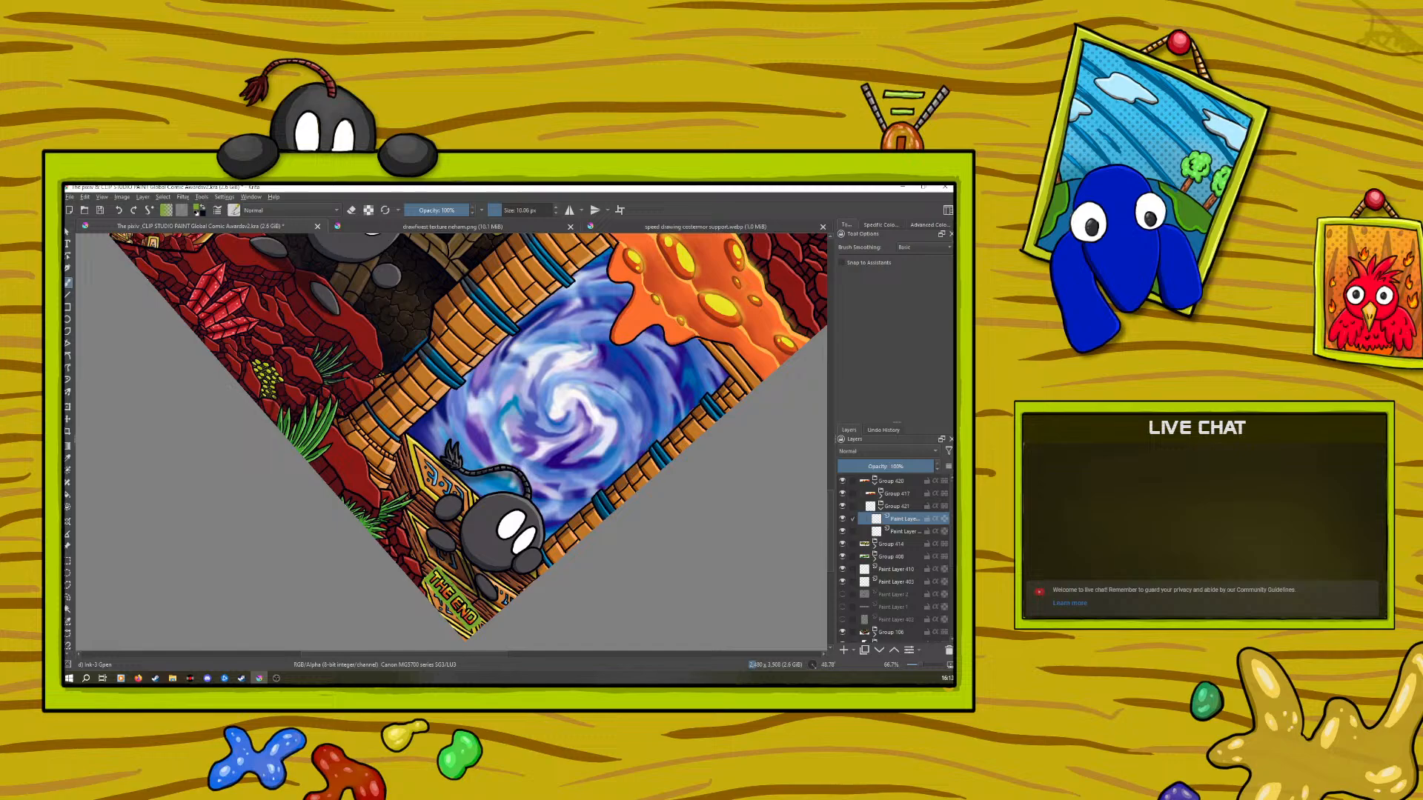
Move the remaining blank paint layer above the green backing layer and paint a black outline around the backing on it
click(900, 529)
right_click(389, 525)
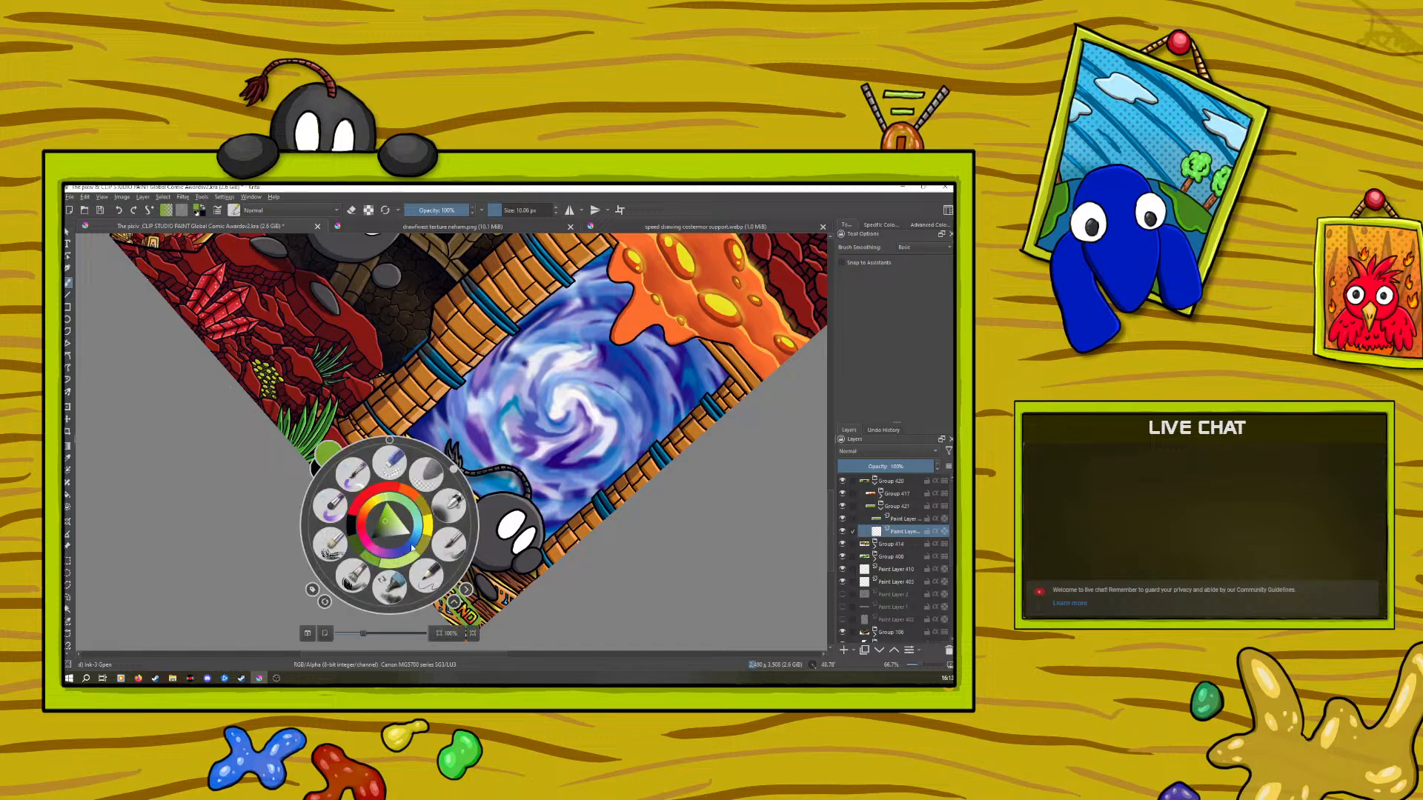
click(377, 533)
click(340, 364)
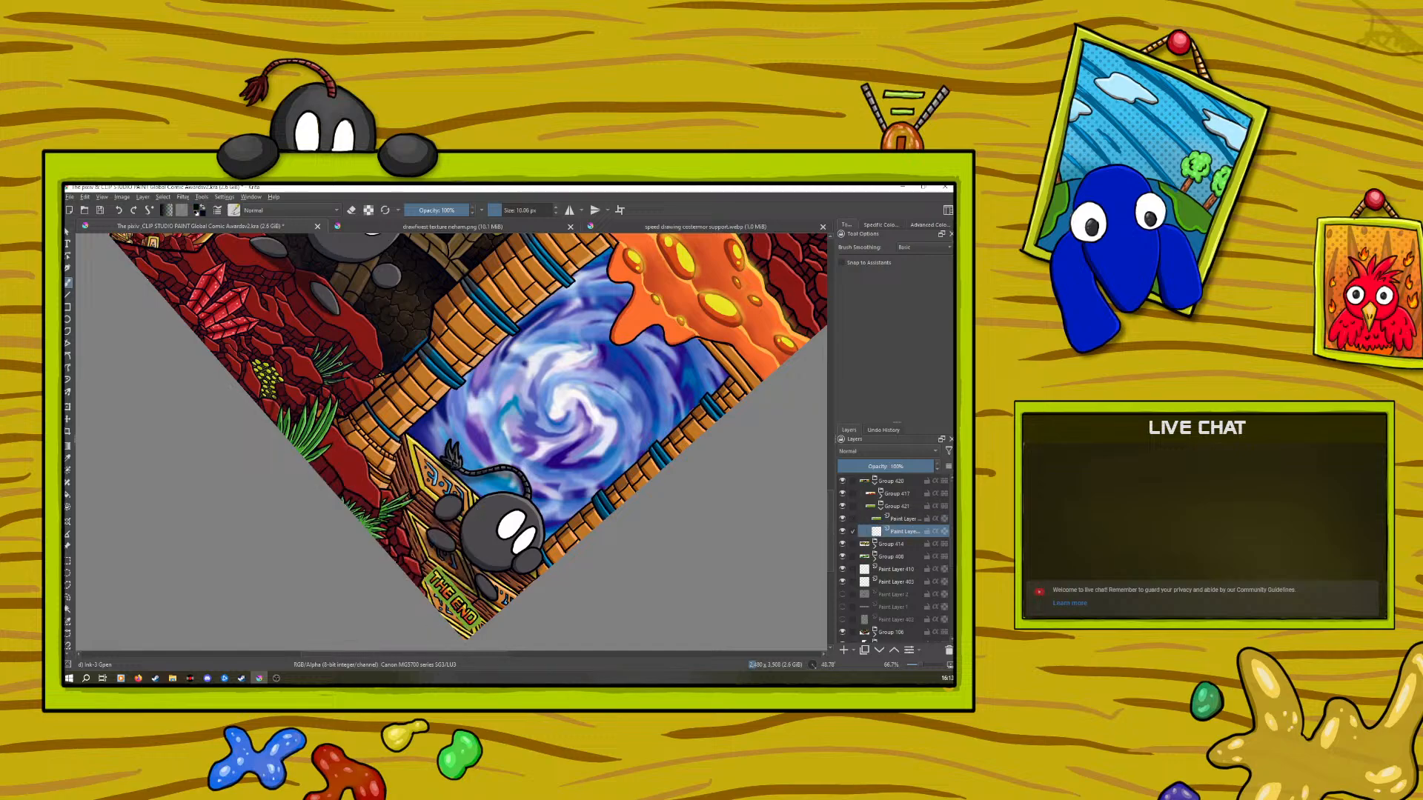
click(894, 650)
drag(458, 619, 437, 592)
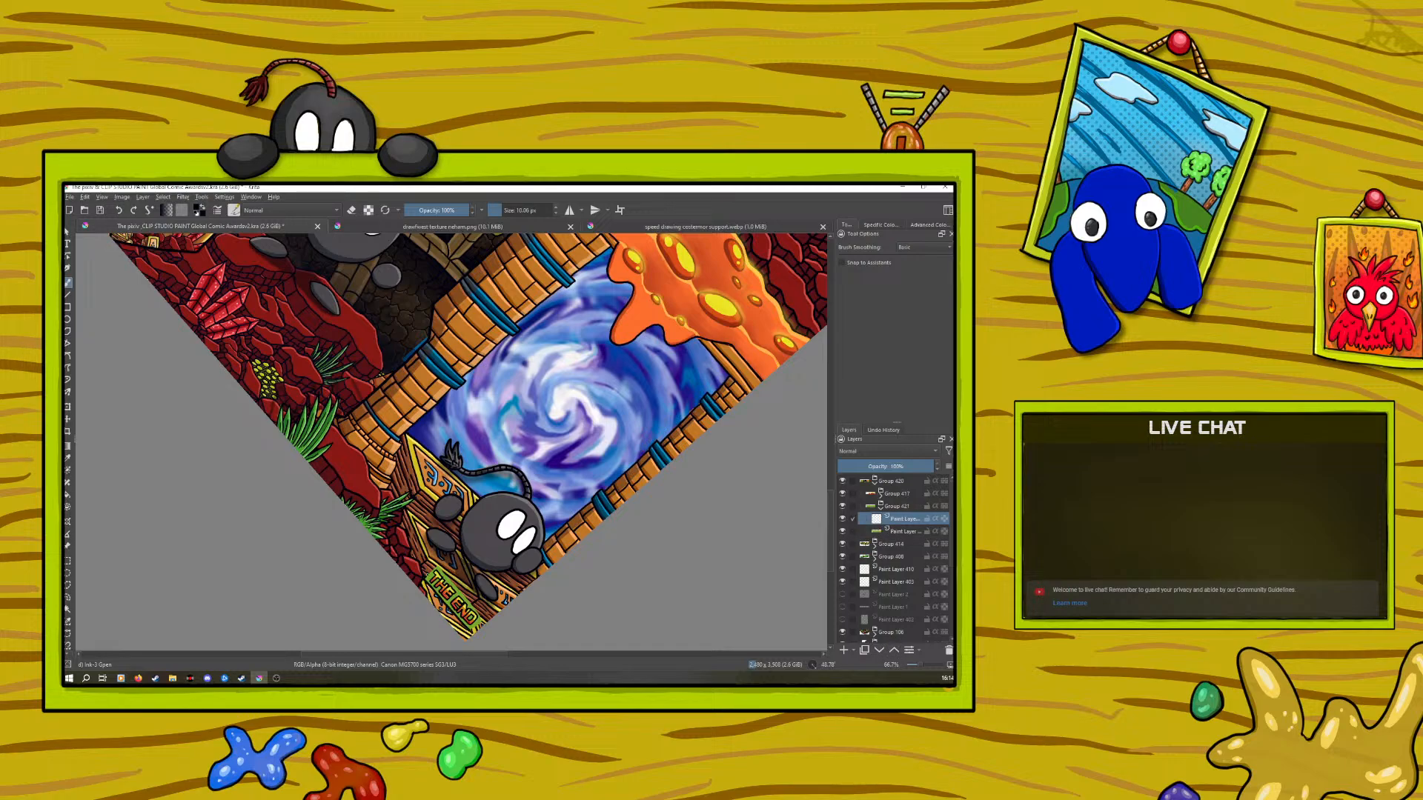
drag(448, 579, 457, 589)
Select the green backing layer, sample its green from the canvas, and choose a darker green for a linear gradient
click(895, 528)
click(68, 461)
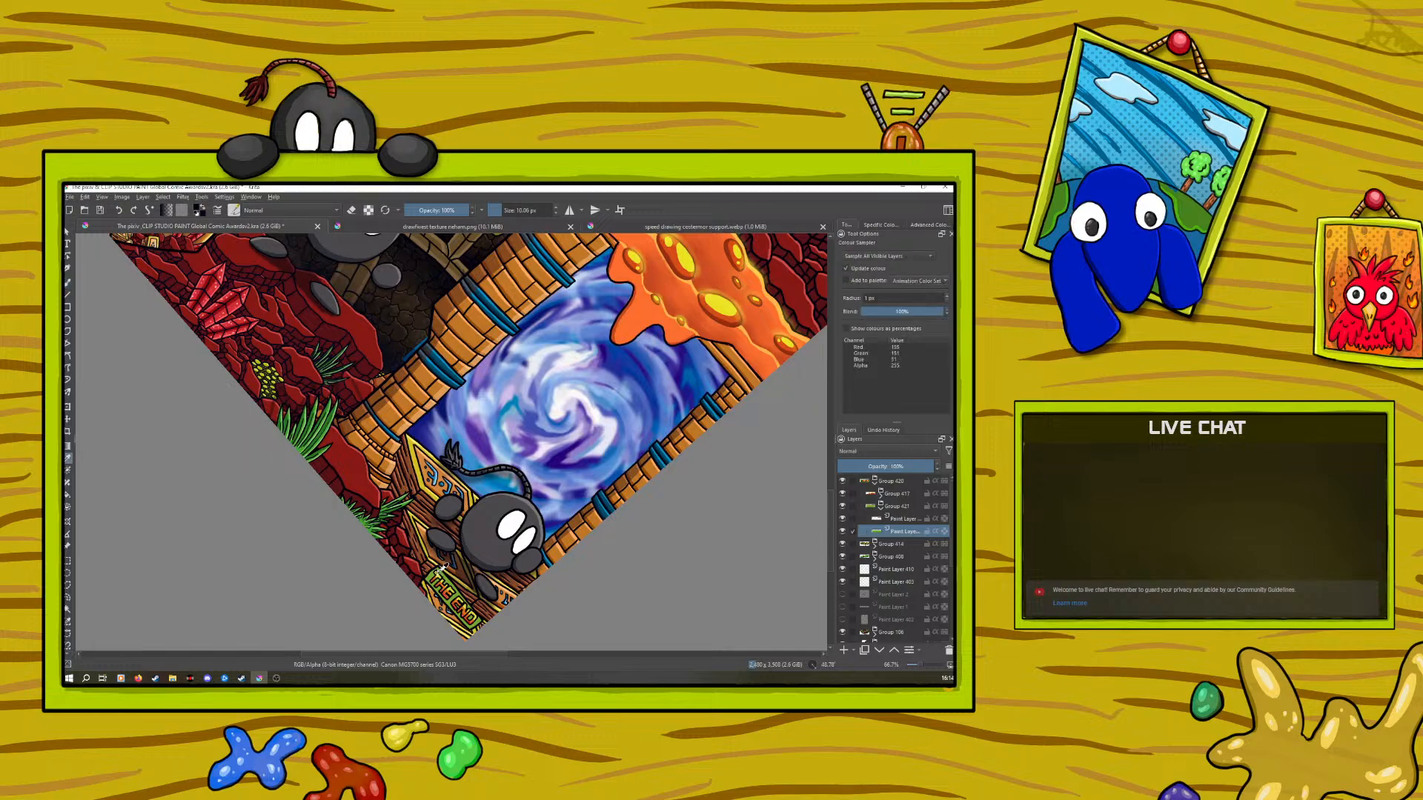
key(b)
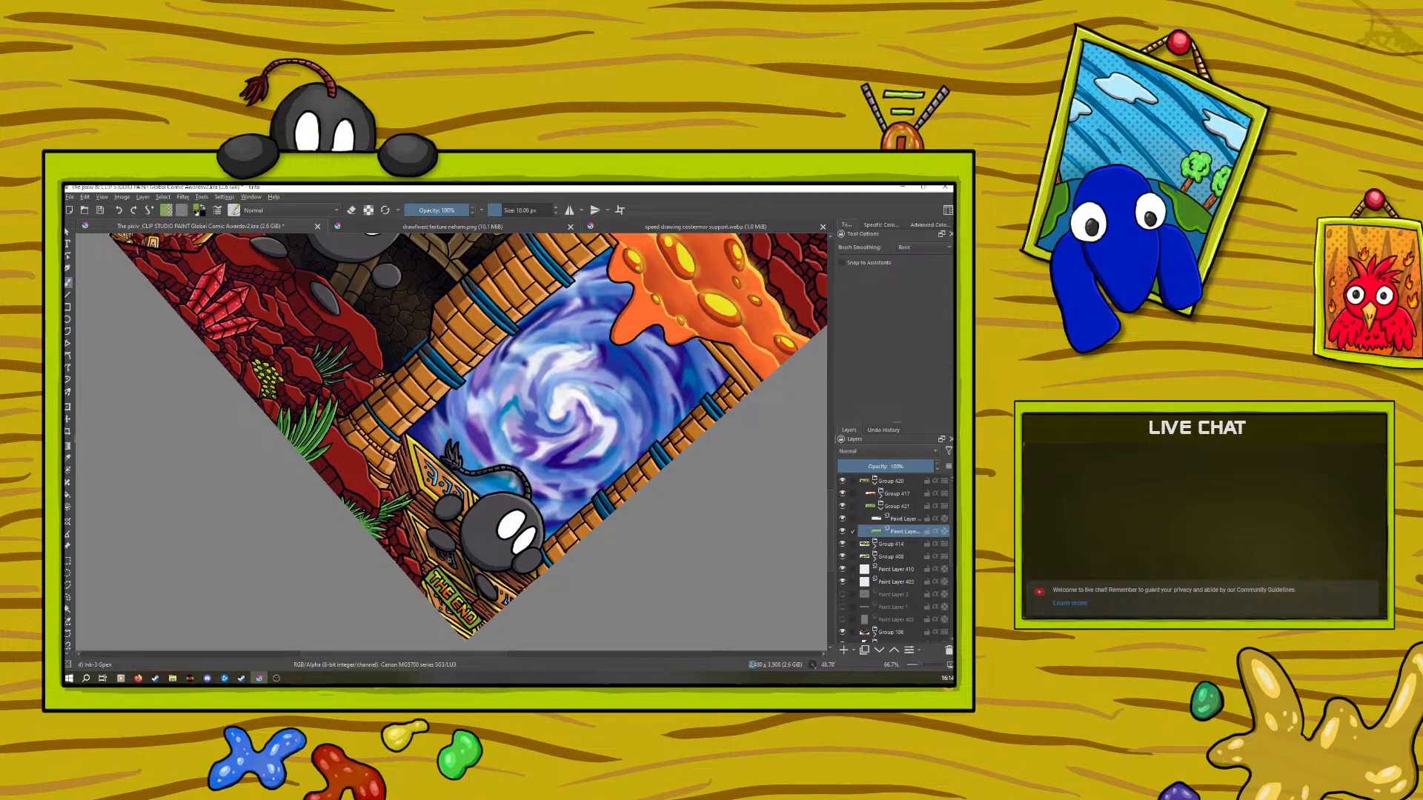
right_click(462, 525)
click(461, 520)
click(420, 433)
click(119, 211)
right_click(469, 522)
click(466, 525)
click(353, 426)
click(68, 444)
right_click(341, 523)
click(328, 528)
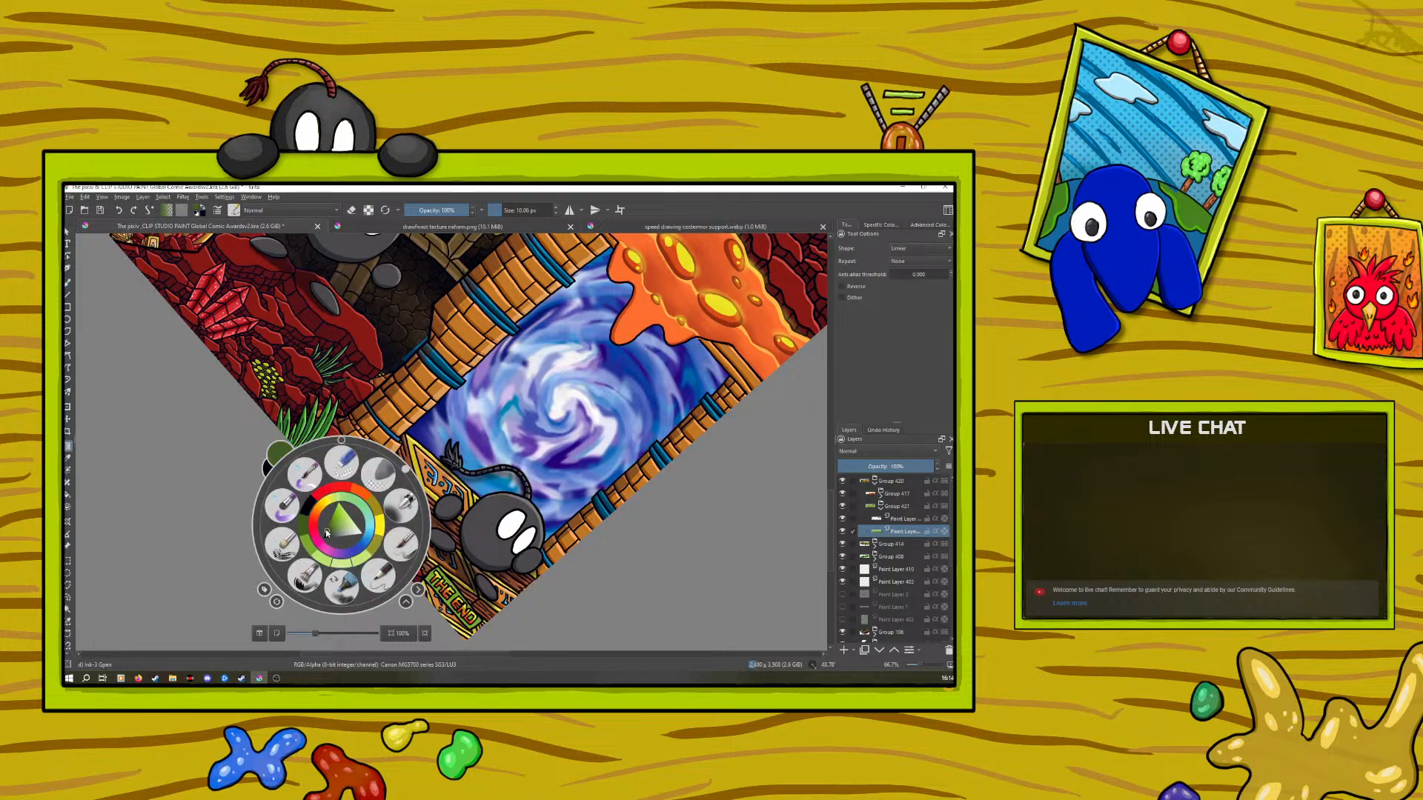
click(296, 441)
Undo the unrestricted gradient fill and shade the "THE END" backing with a green gradient while its alpha is locked
drag(450, 597, 436, 618)
click(119, 210)
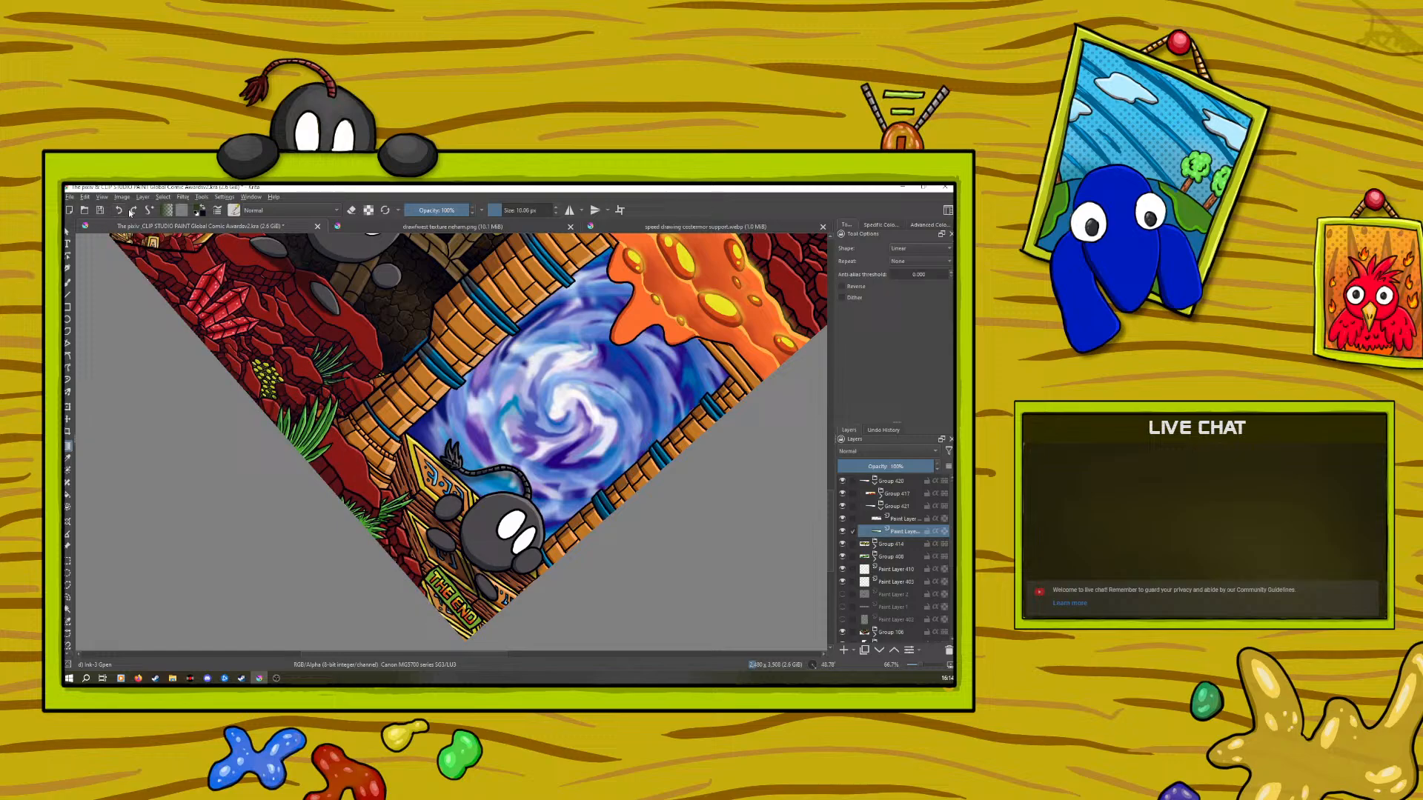
click(368, 209)
right_click(443, 597)
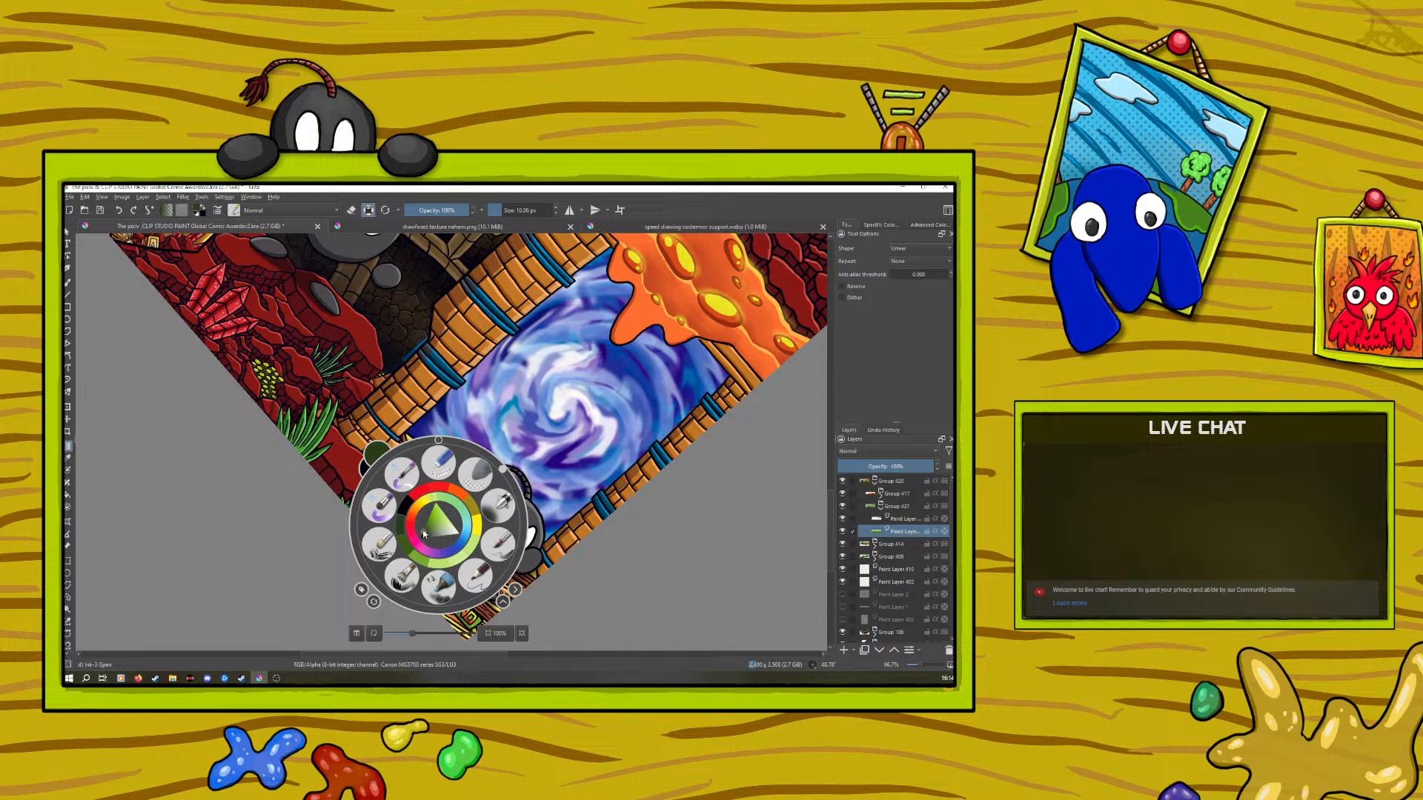
click(443, 521)
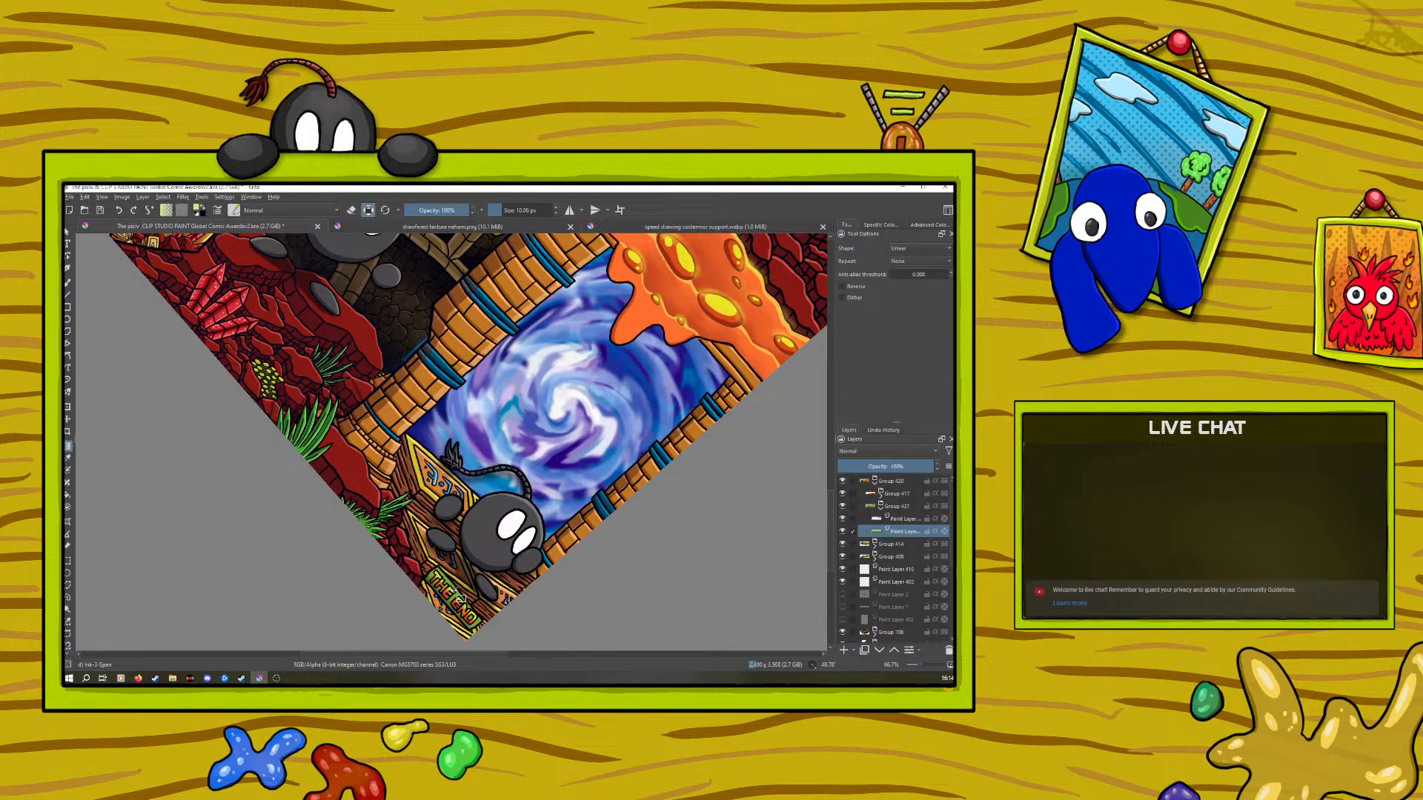
key(b)
right_click(414, 524)
right_click(418, 516)
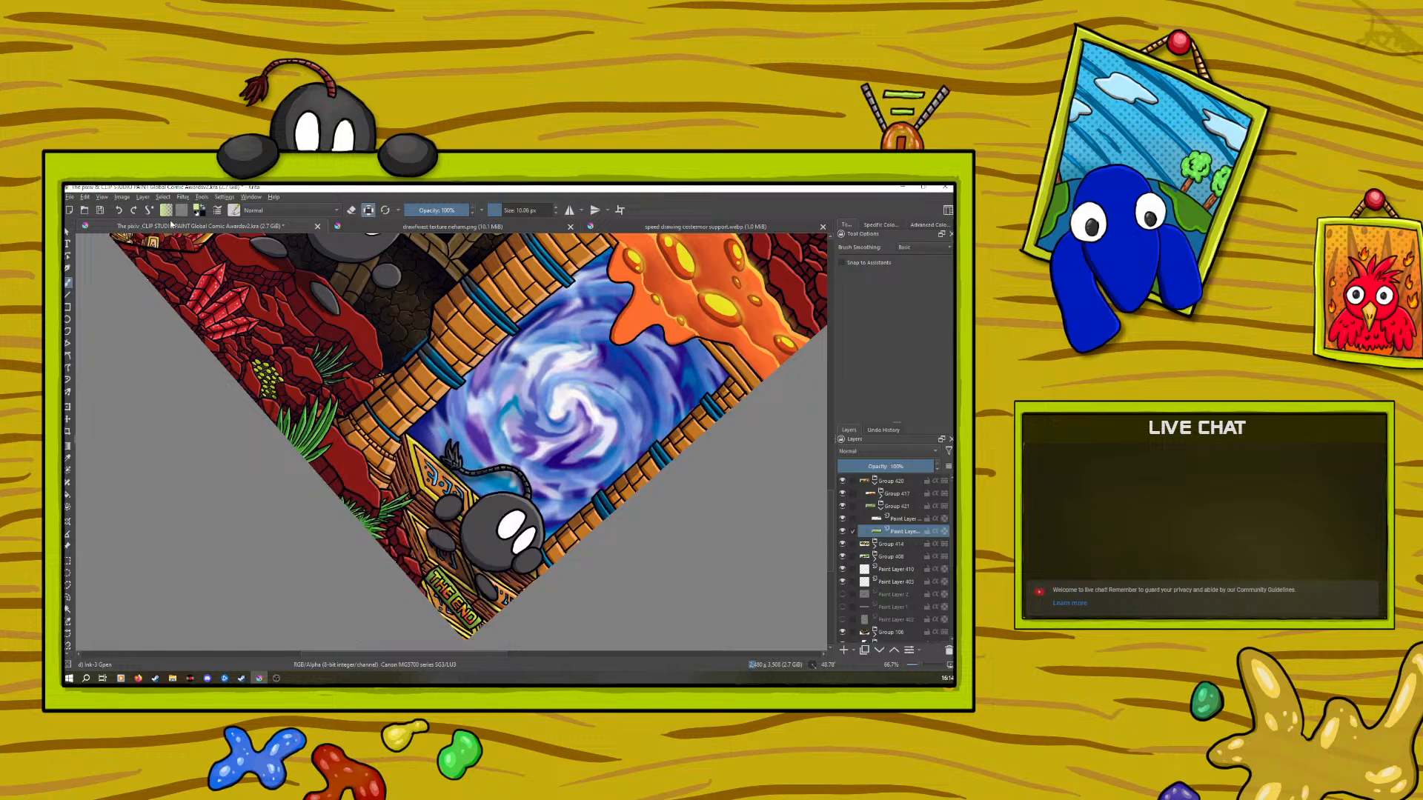
click(368, 211)
Add a drop shadow layer style to the "THE END" lettering group with distance 4 px and size 4 px
right_click(889, 494)
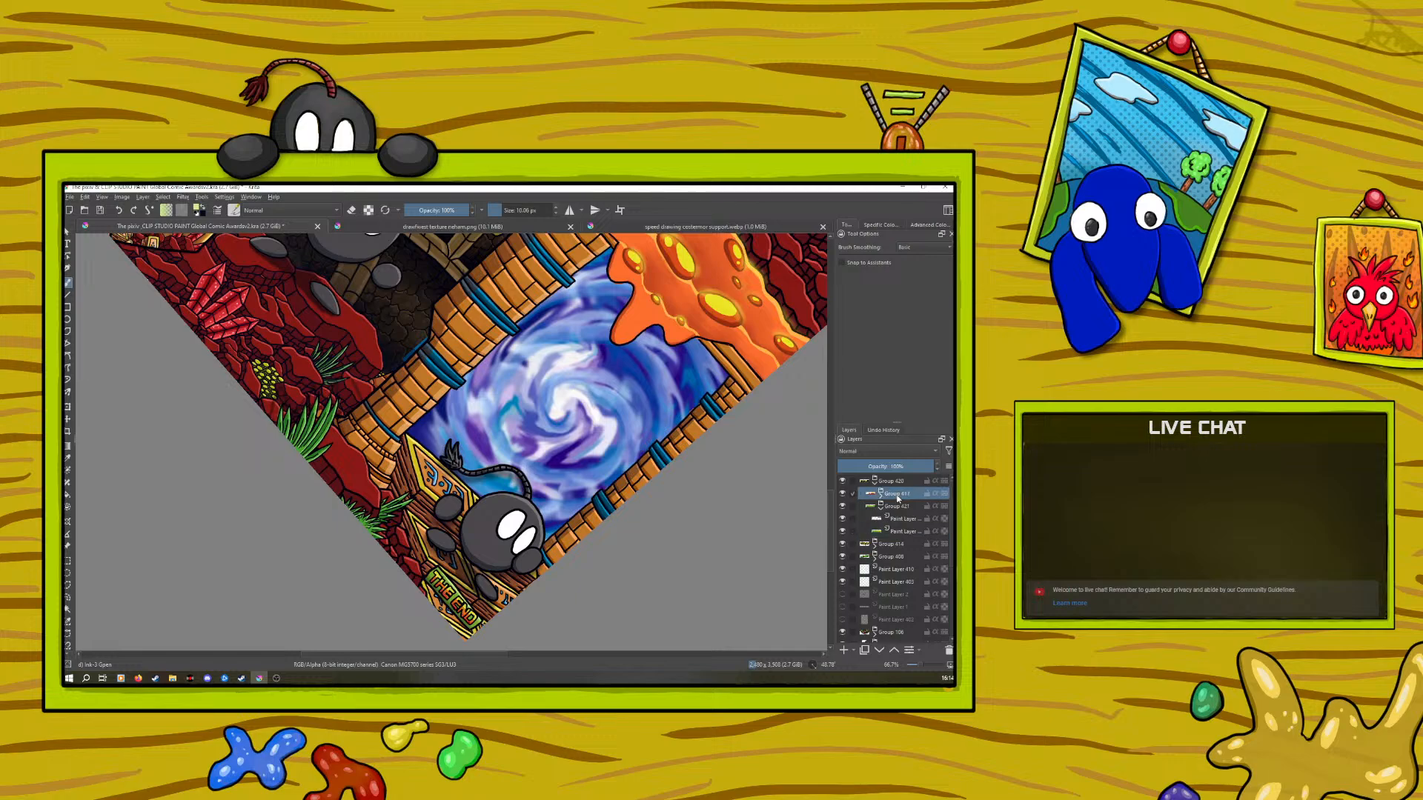
click(825, 282)
click(331, 300)
drag(532, 375, 507, 379)
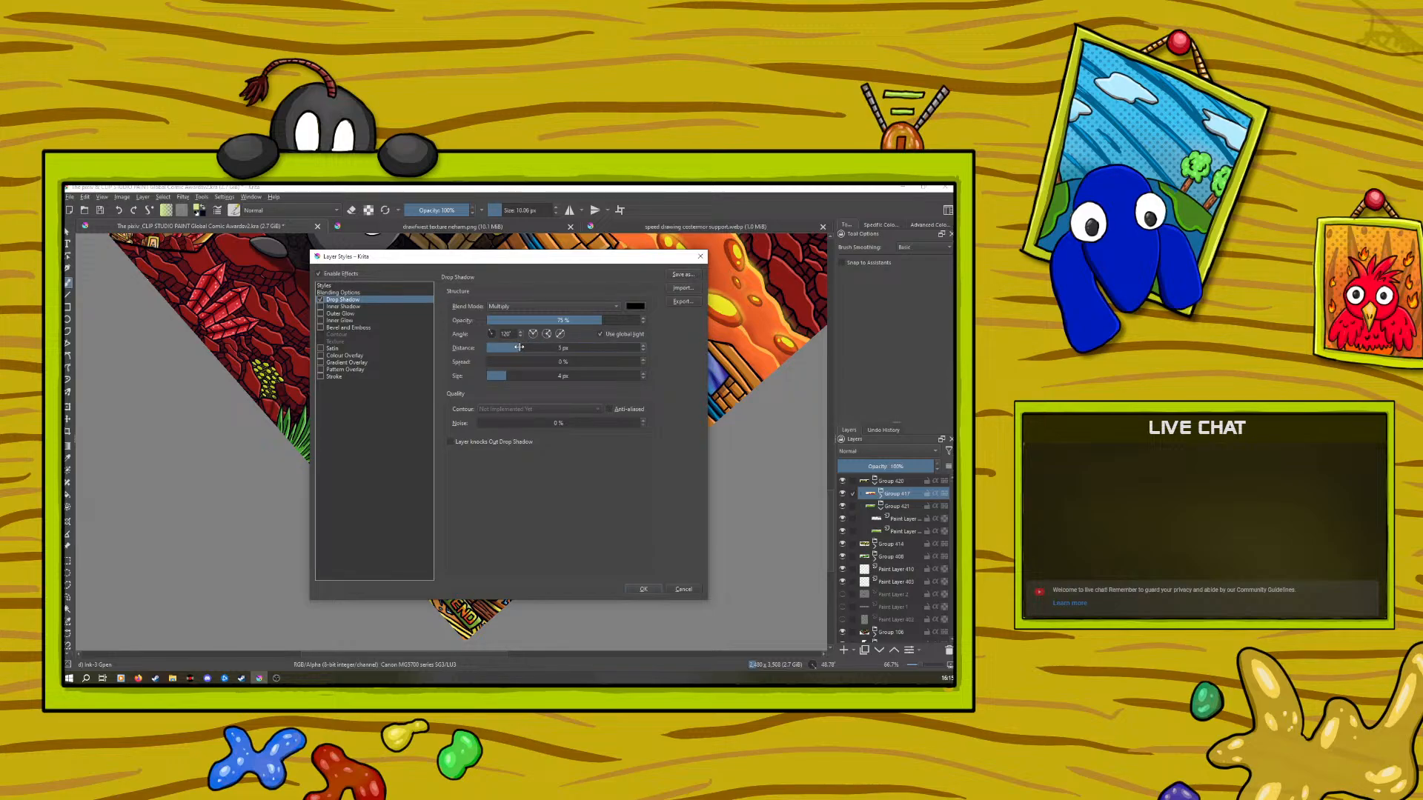
drag(518, 348, 524, 348)
drag(448, 262, 372, 271)
drag(454, 354, 439, 355)
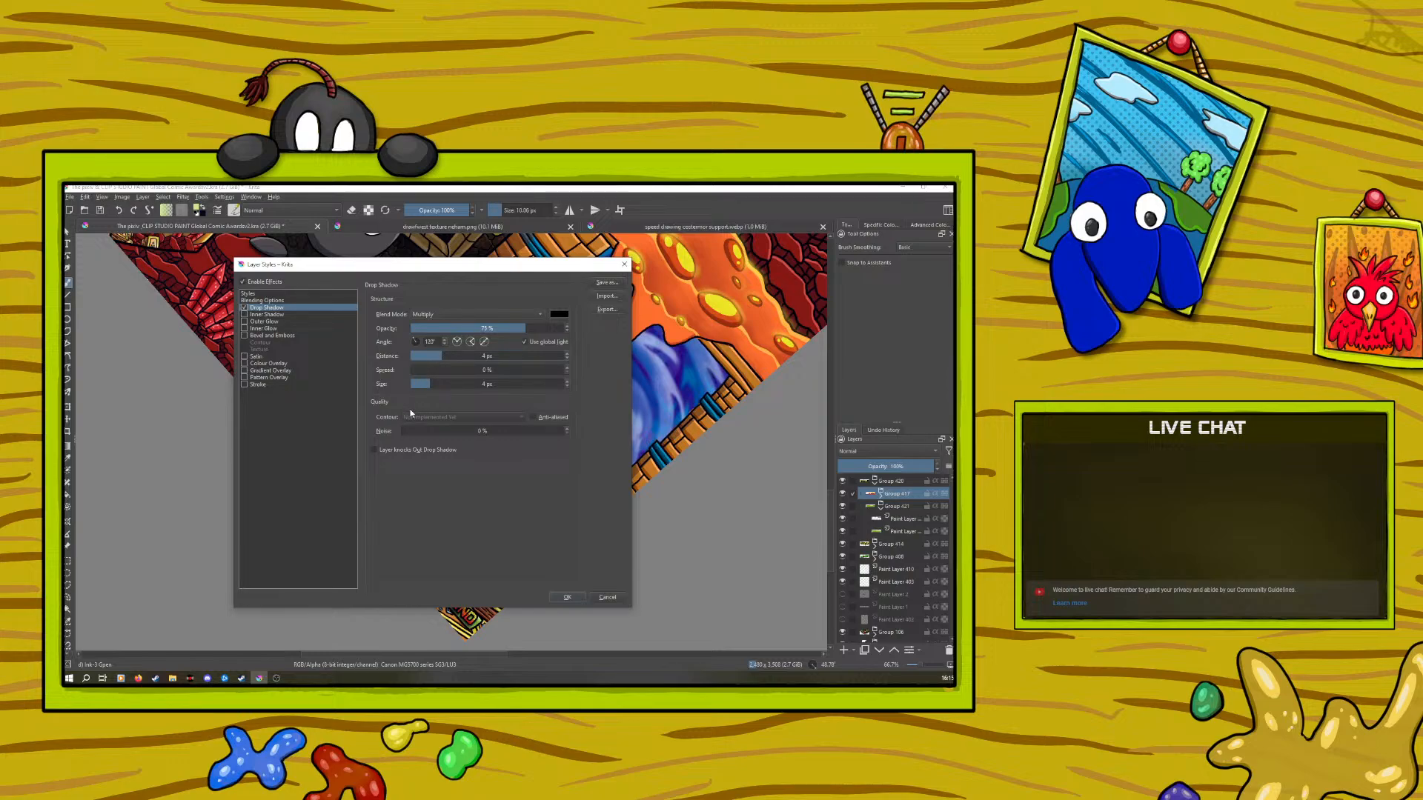
click(567, 597)
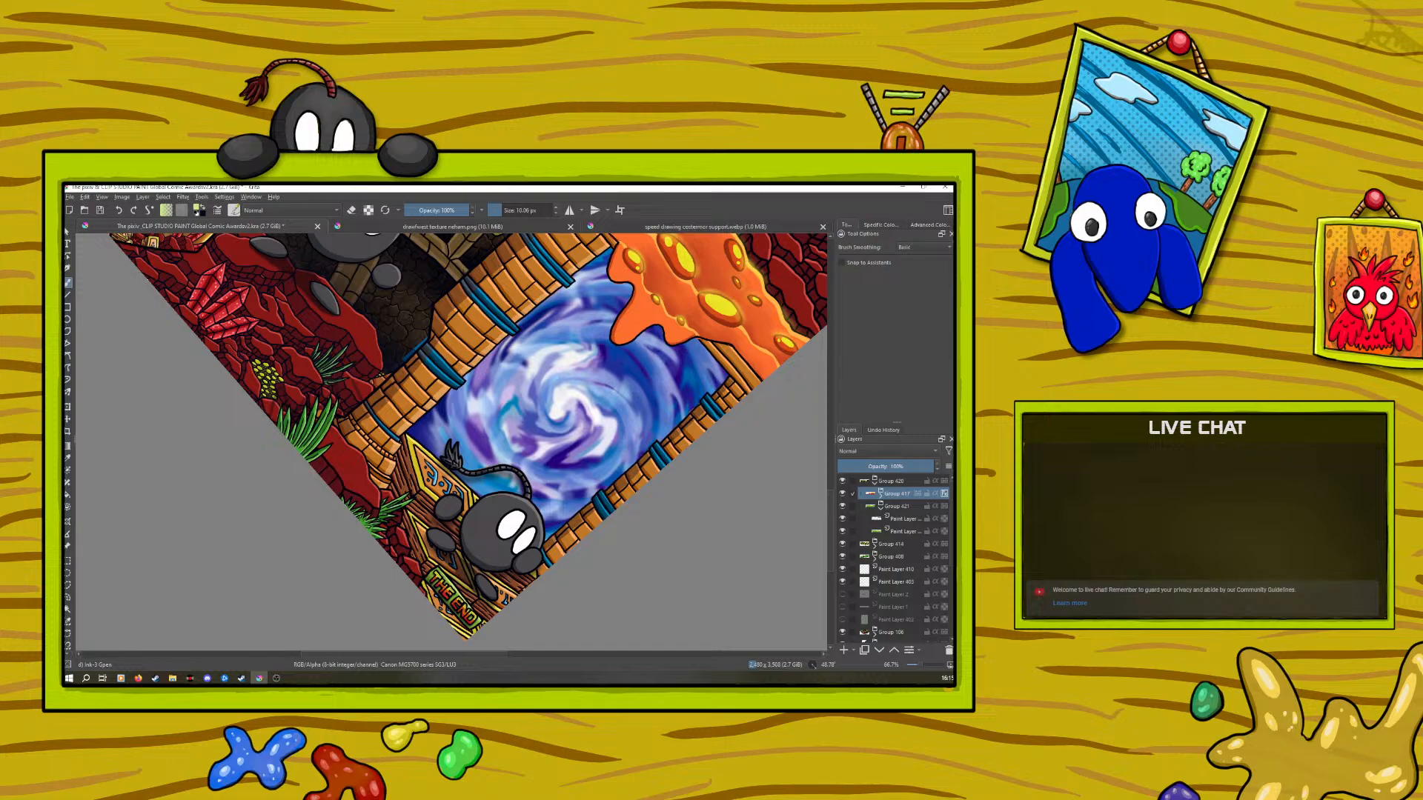
Straighten the canvas rotation and add a new paint layer above the outer "THE END" group
click(920, 664)
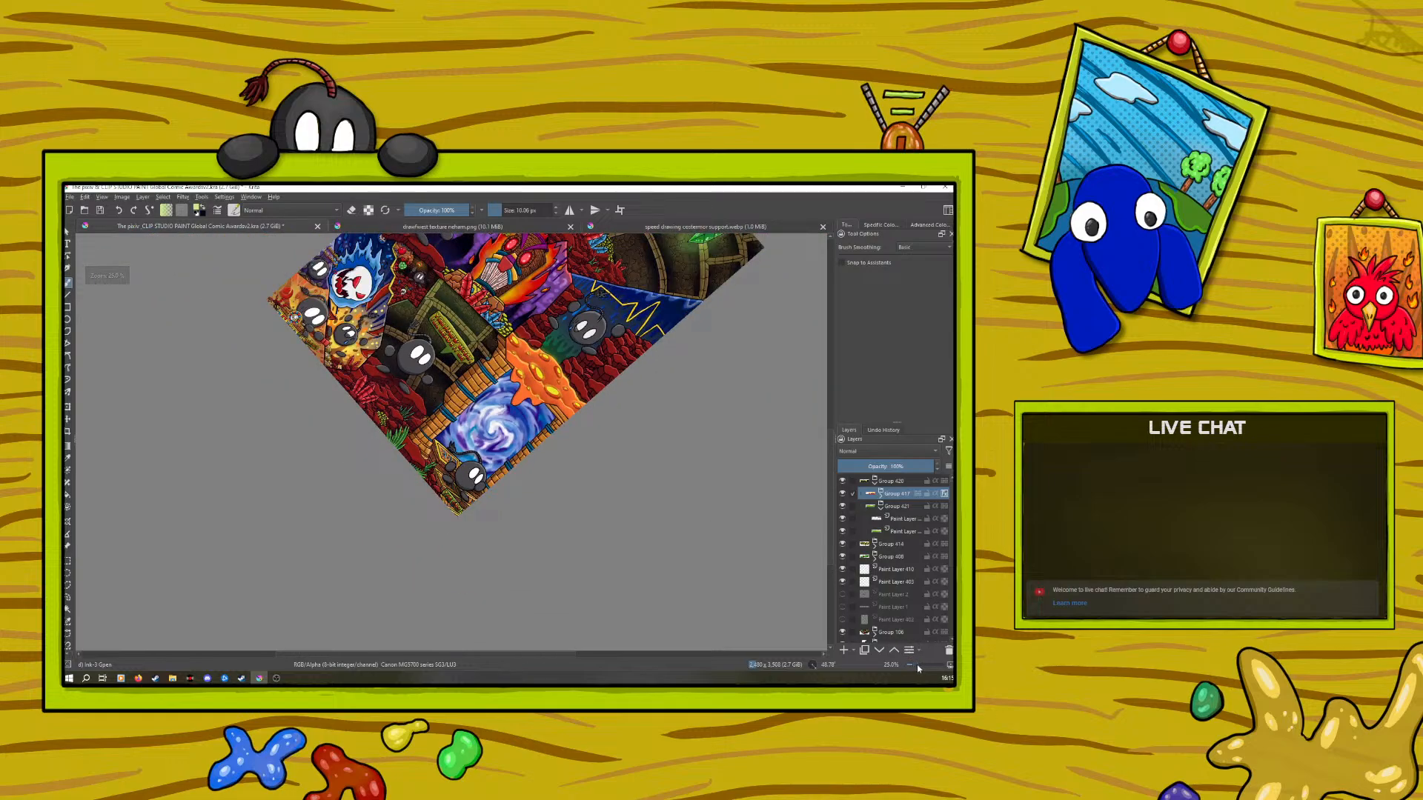
drag(916, 666, 918, 665)
right_click(381, 518)
click(304, 439)
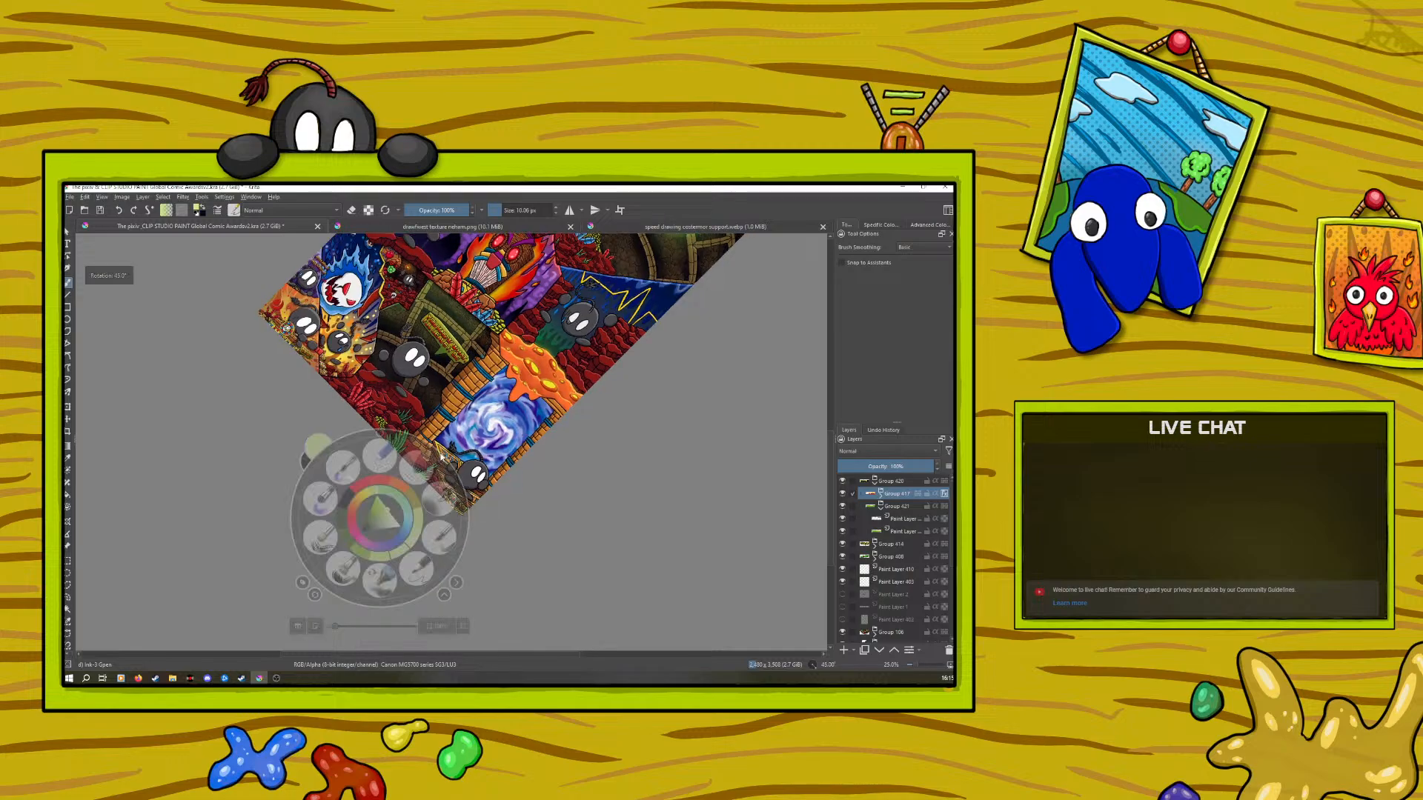
drag(303, 439, 379, 459)
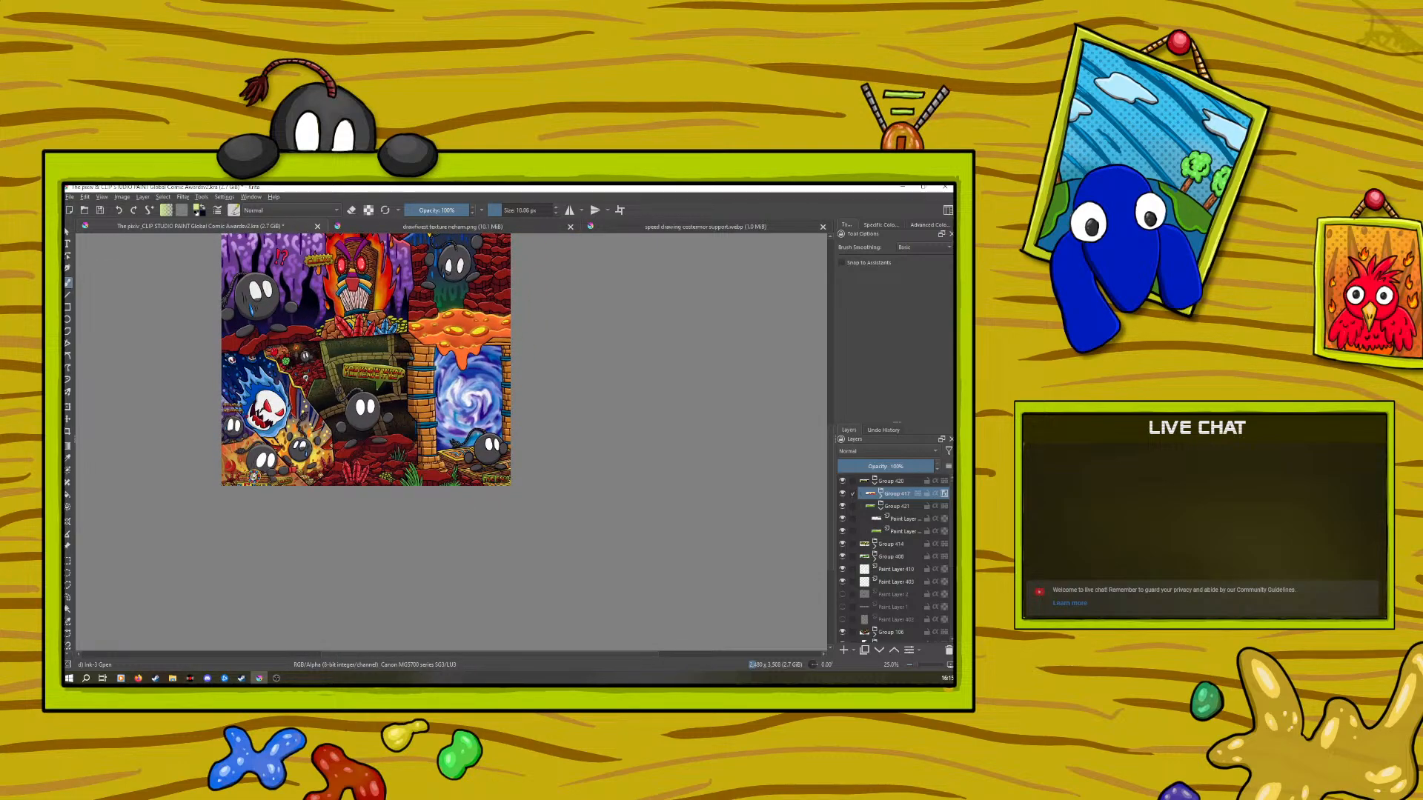
click(874, 483)
click(888, 481)
click(843, 650)
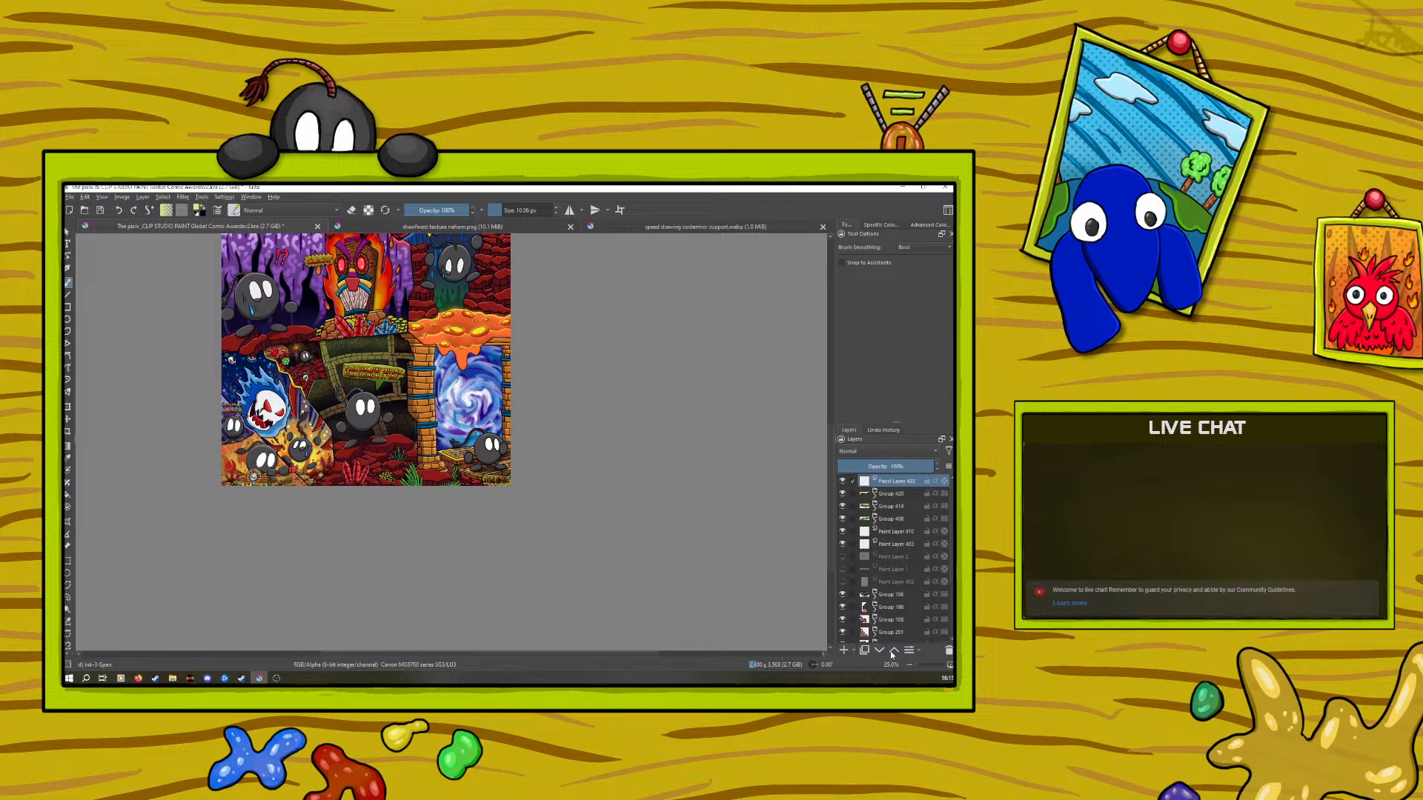
Close the two reference image documents and save the comic page file
key(ctrl+plus)
key(ctrl+plus)
key(ctrl+plus)
key(ctrl+plus)
click(452, 226)
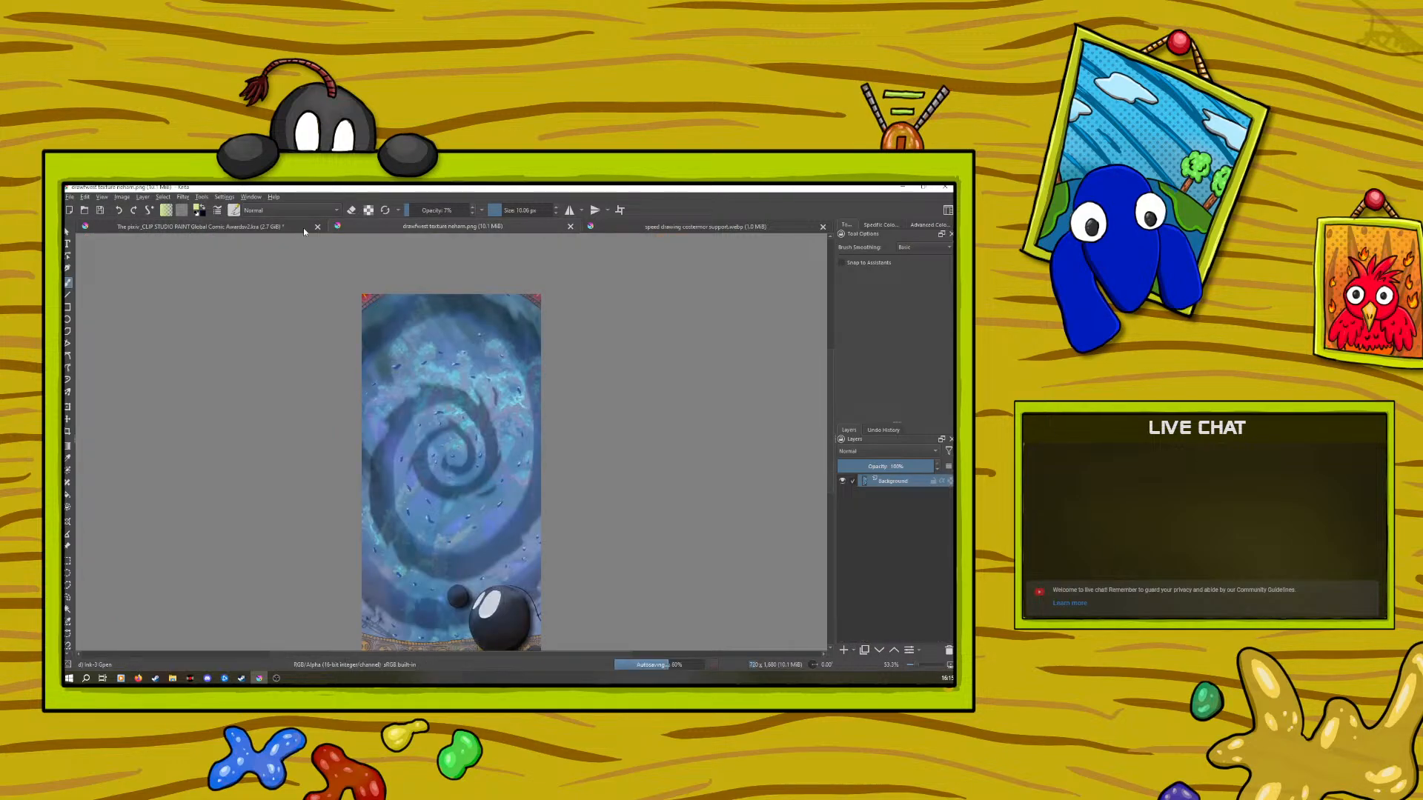
click(272, 225)
click(570, 226)
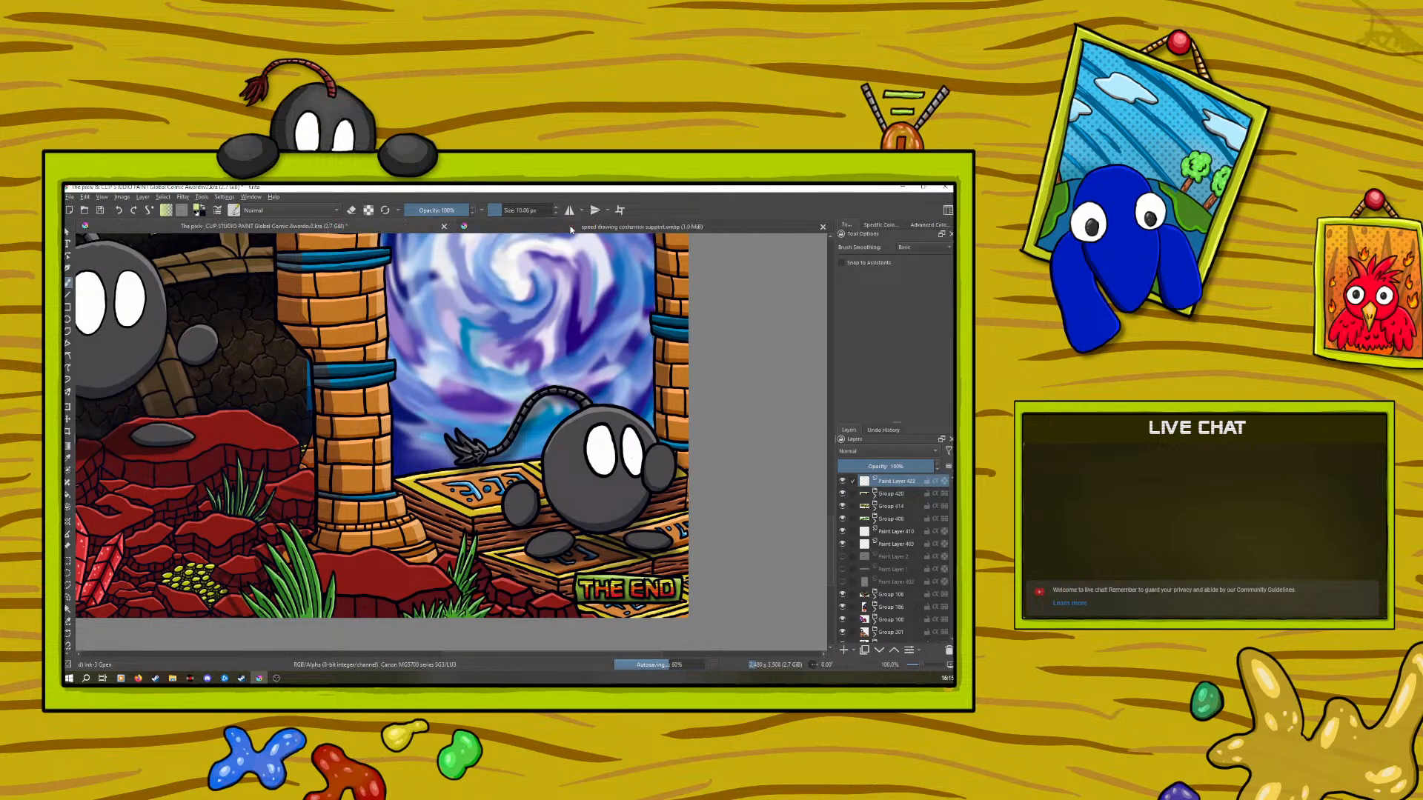
click(678, 222)
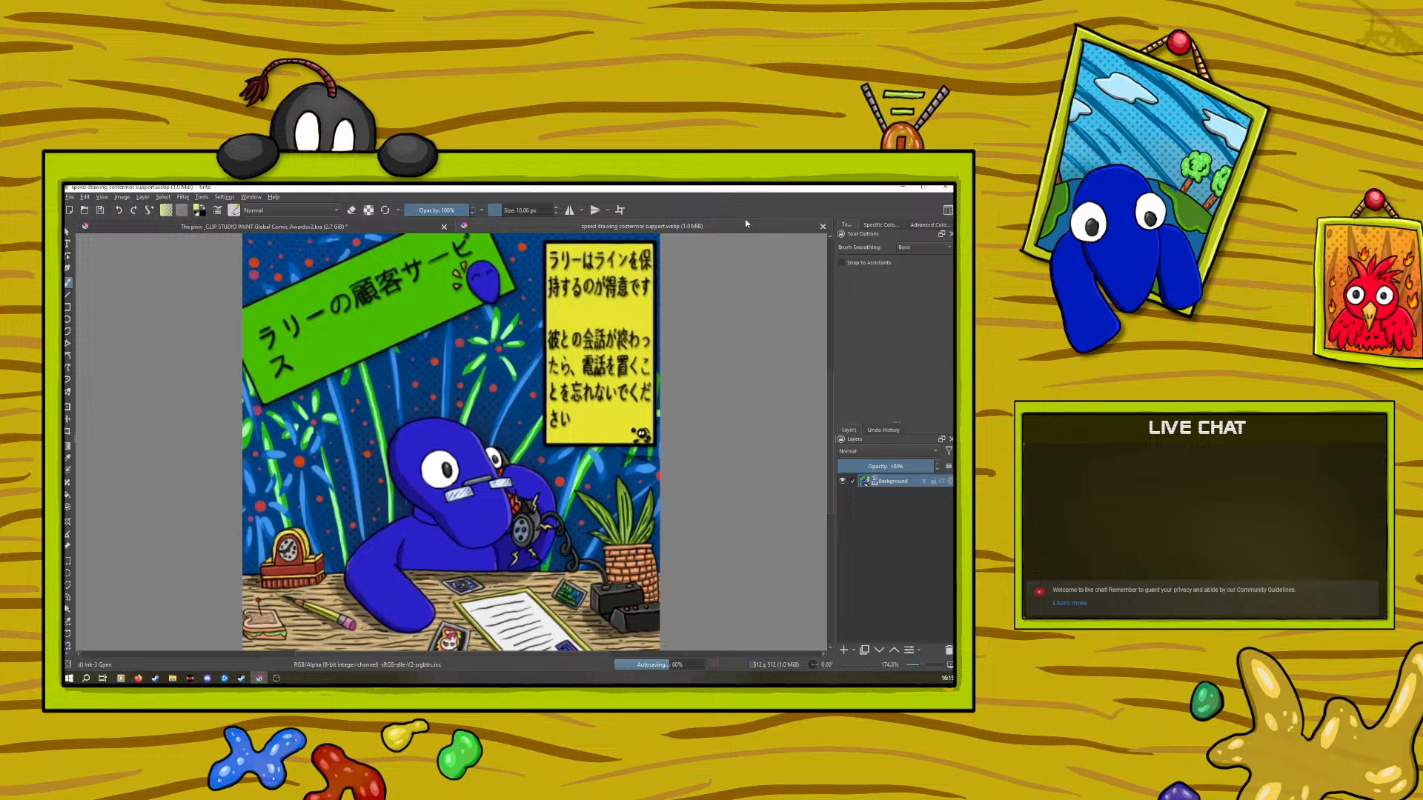
click(823, 226)
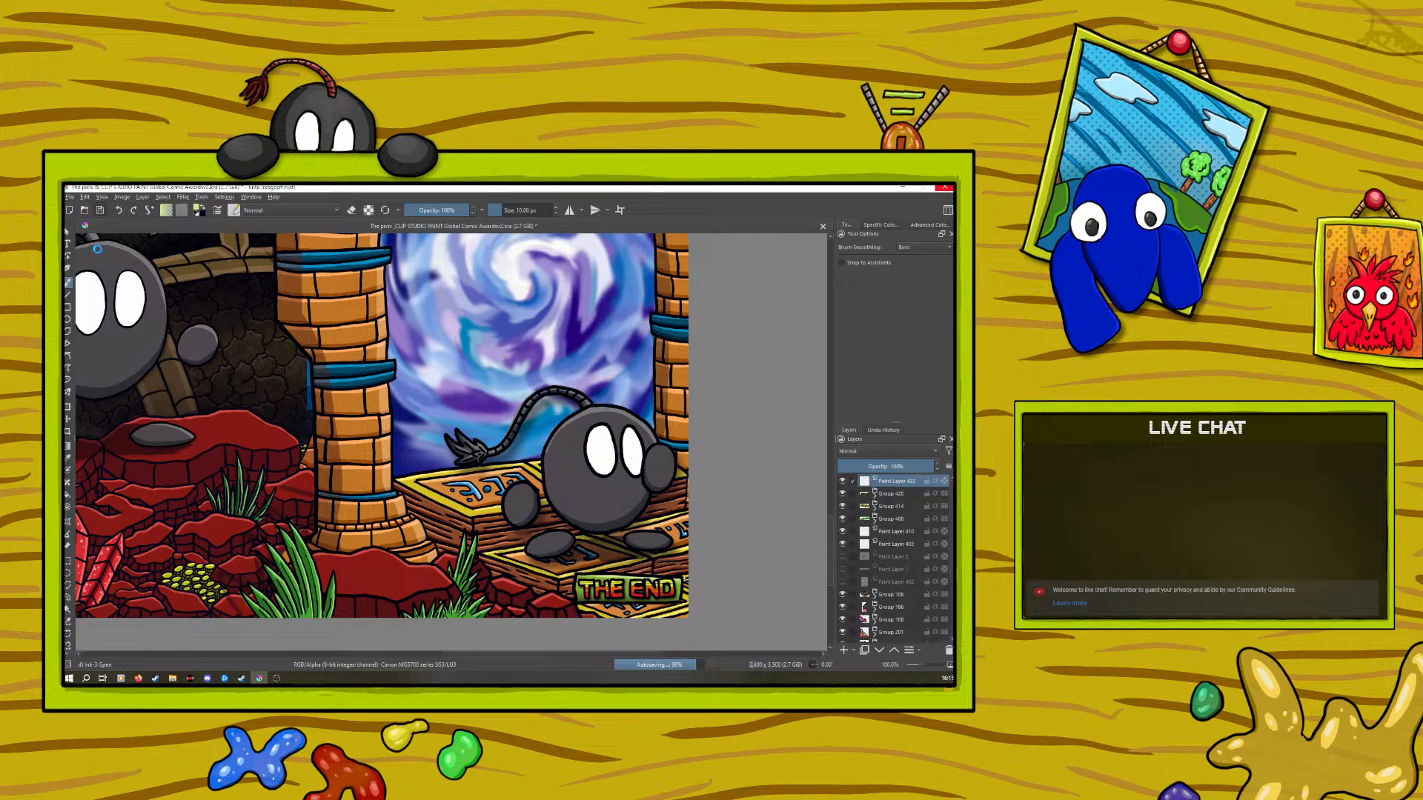
click(101, 211)
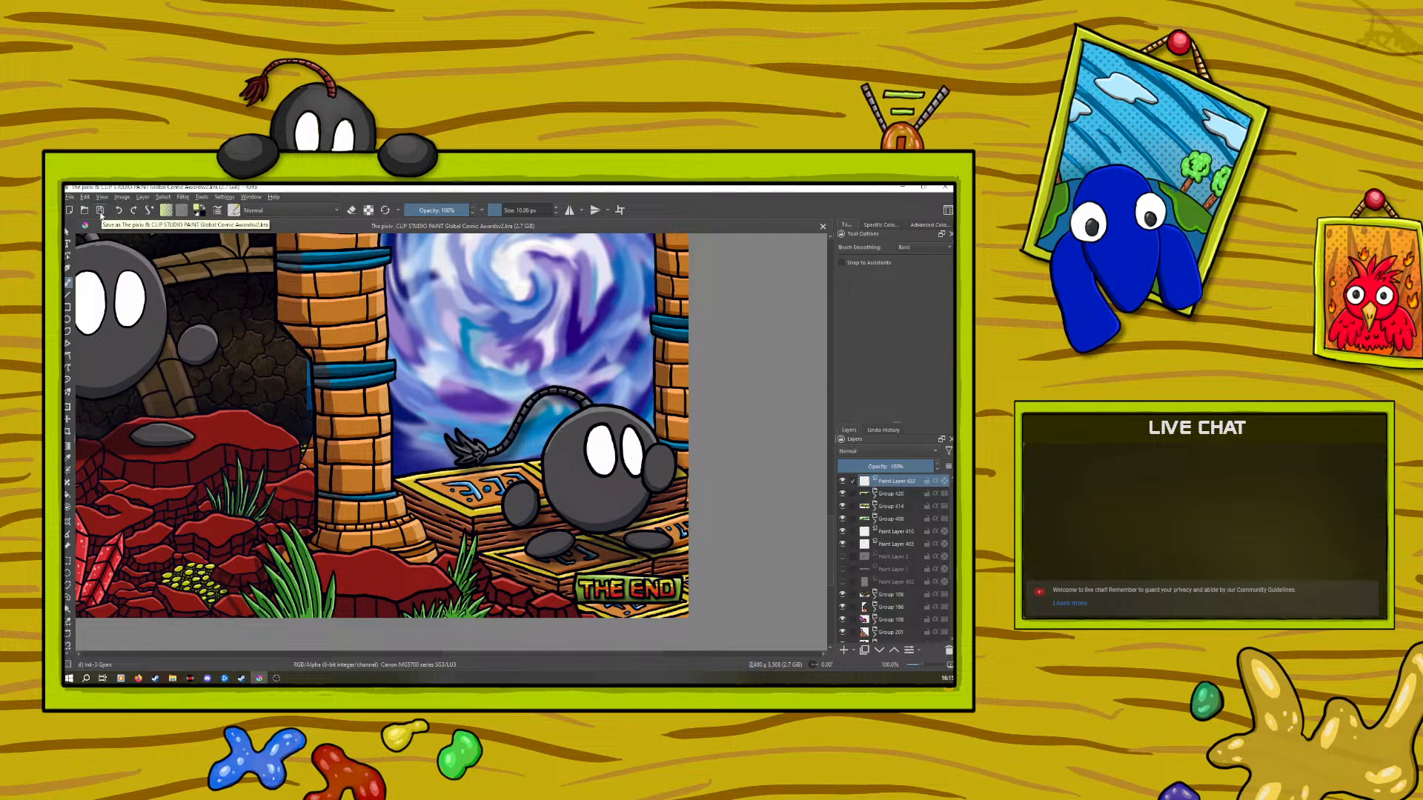
Create a text object over the portal and replace the placeholder with "Was this the right portal?"
right_click(892, 488)
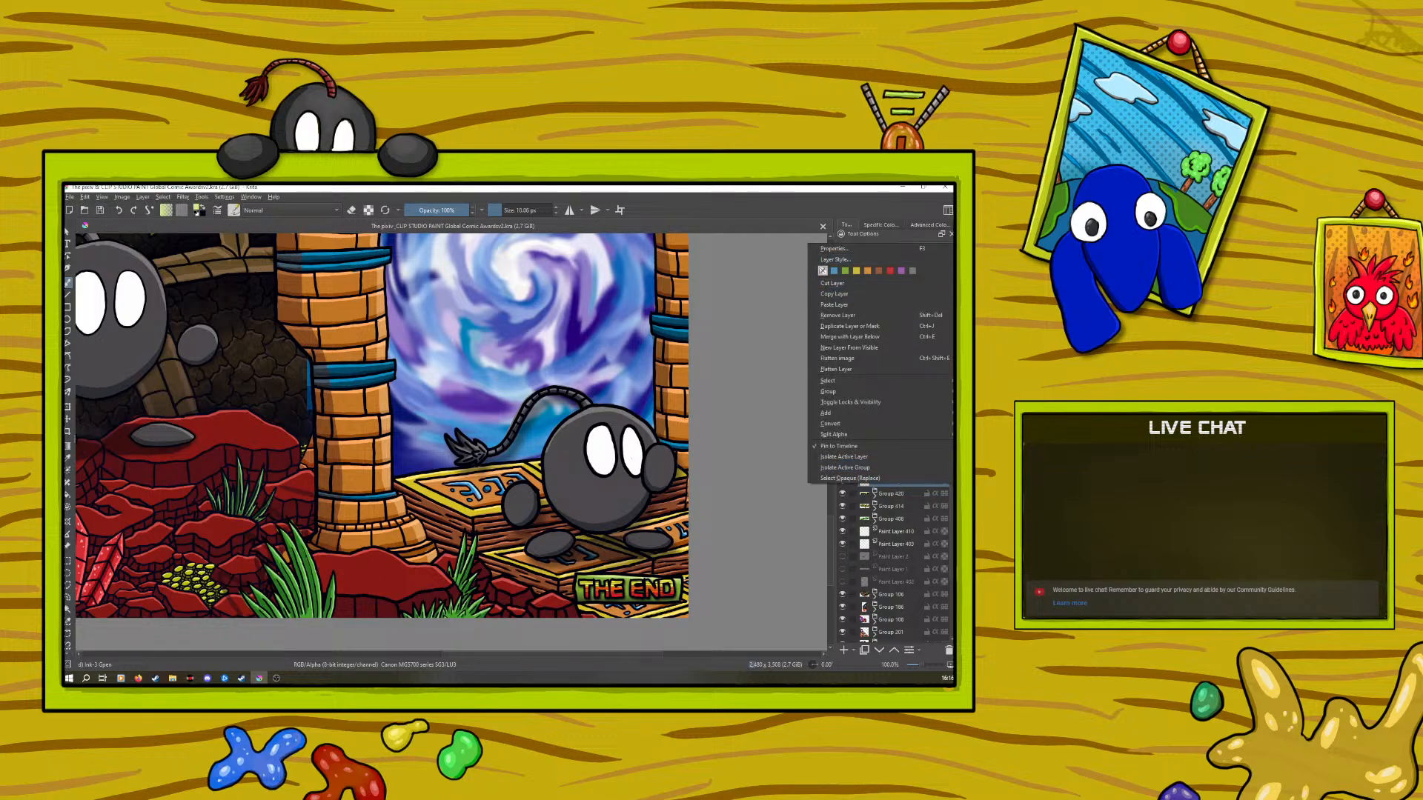
click(67, 244)
drag(540, 327, 649, 386)
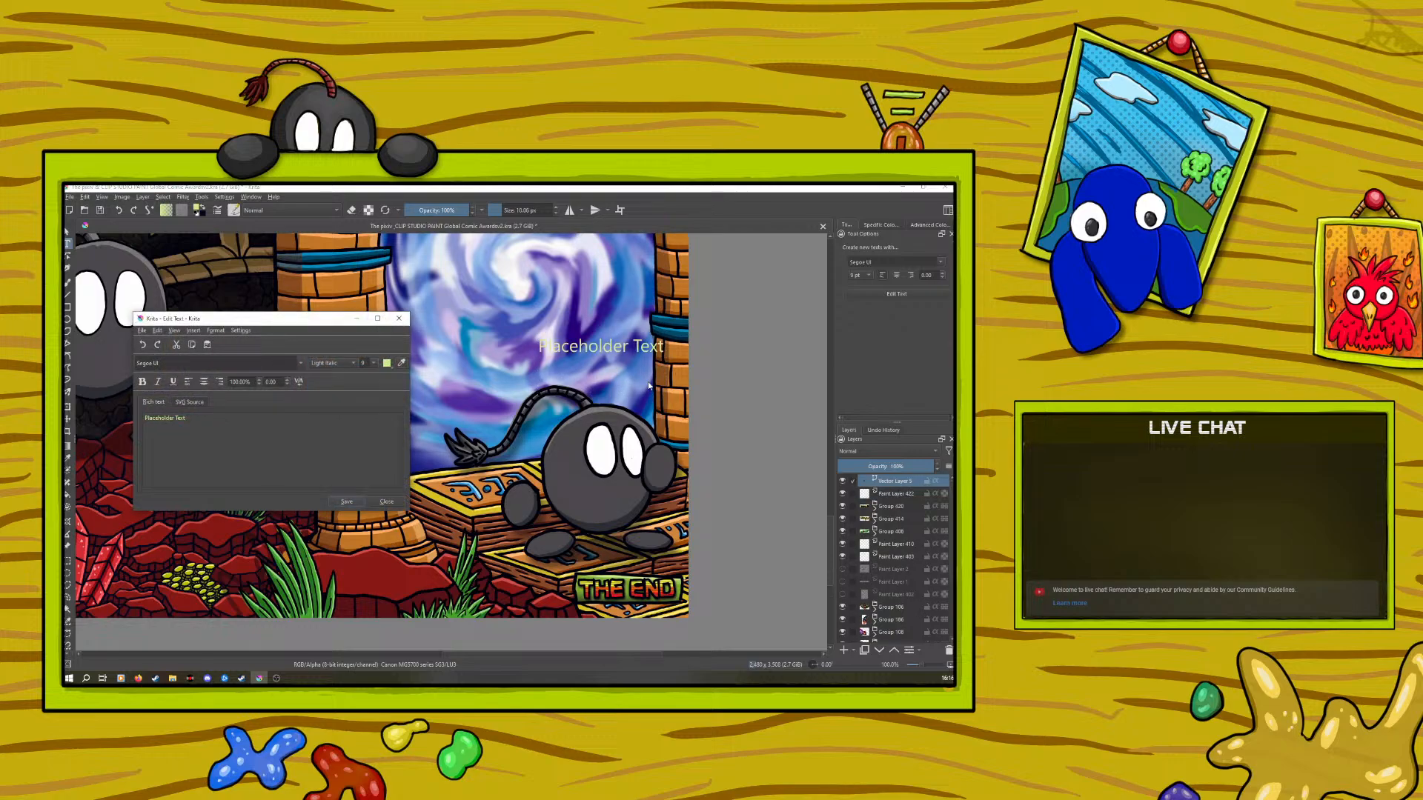
drag(185, 418, 143, 425)
key(BackSpace)
key(BackSpace)
key(BackSpace)
key(BackSpace)
key(BackSpace)
key(BackSpace)
key(BackSpace)
key(BackSpace)
key(BackSpace)
key(BackSpace)
key(BackSpace)
key(BackSpace)
key(BackSpace)
key(BackSpace)
click(343, 504)
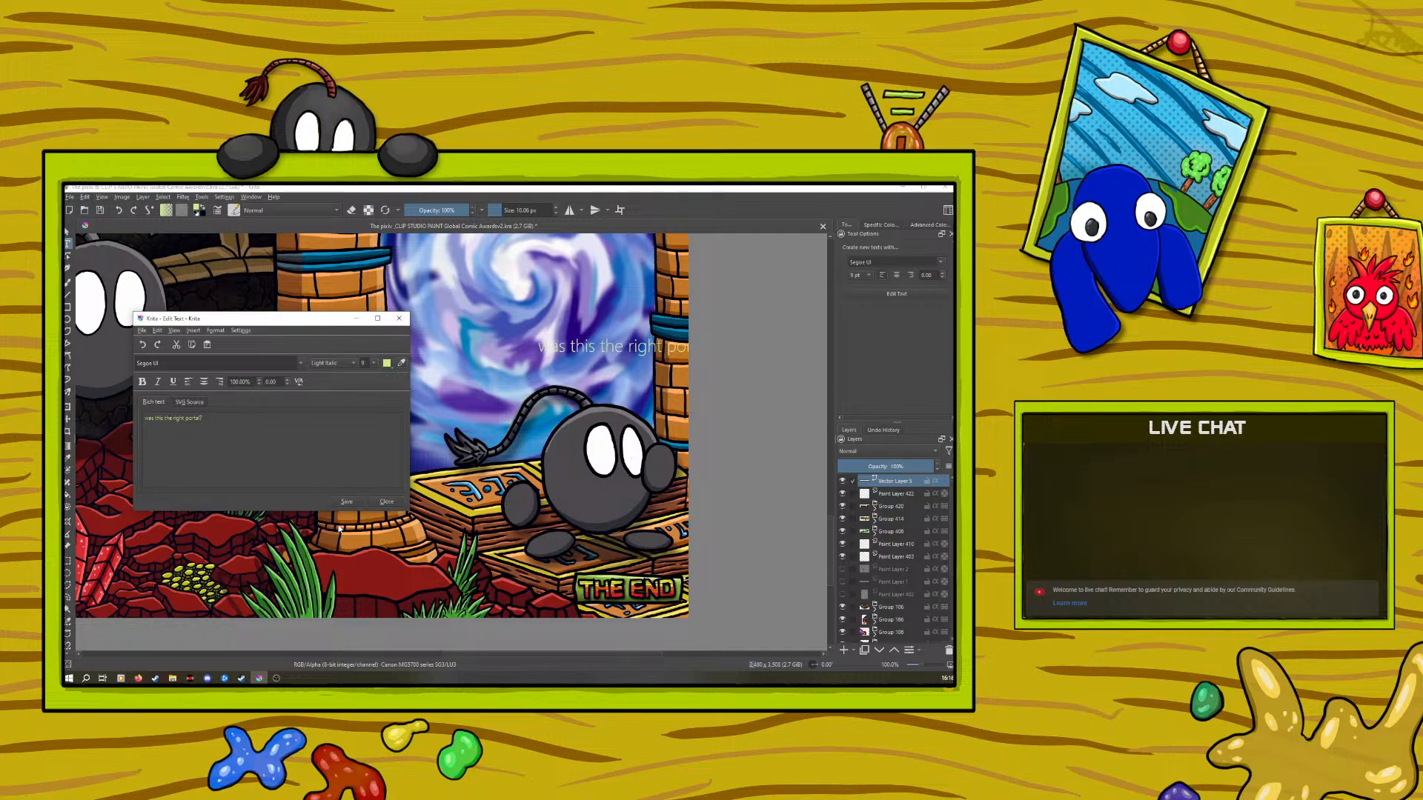
Set the portal text's font to Alien Encounters and its colour to yellow
click(300, 363)
click(218, 399)
click(344, 502)
click(386, 362)
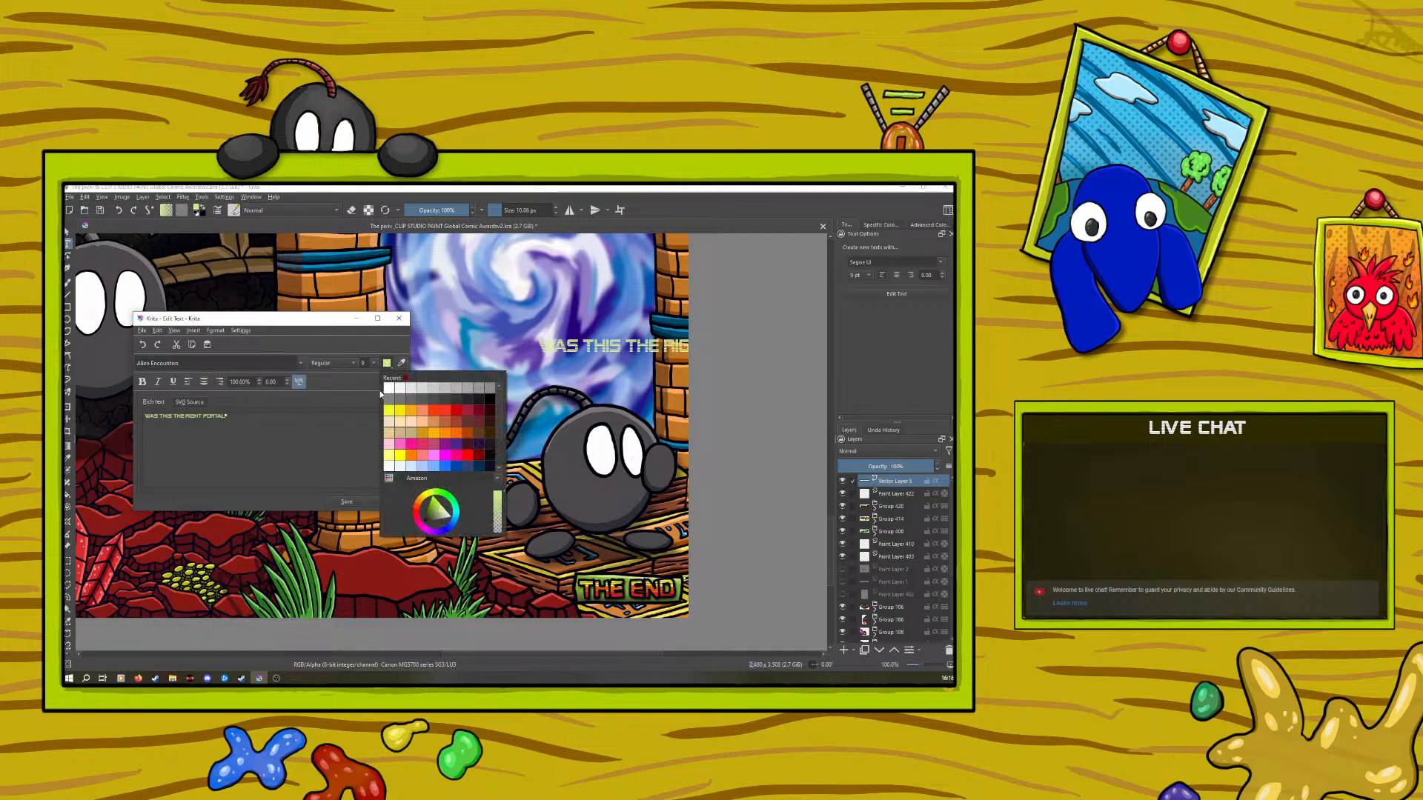
click(386, 409)
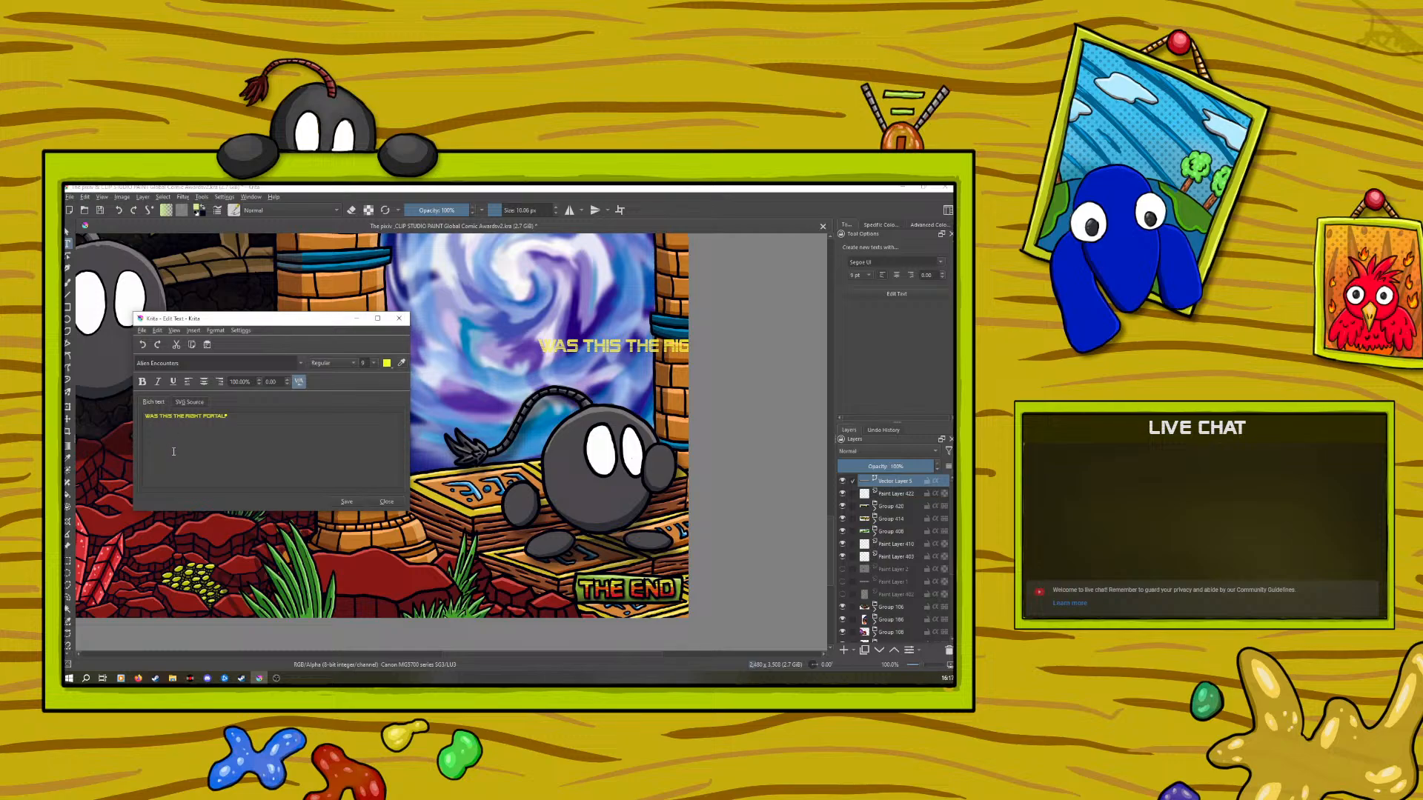
Break the portal text into two lines reading "WAS THIS ?" and "THE RIGHT PORTAL?"
triple_click(234, 414)
click(221, 438)
text(?)
key(Return)
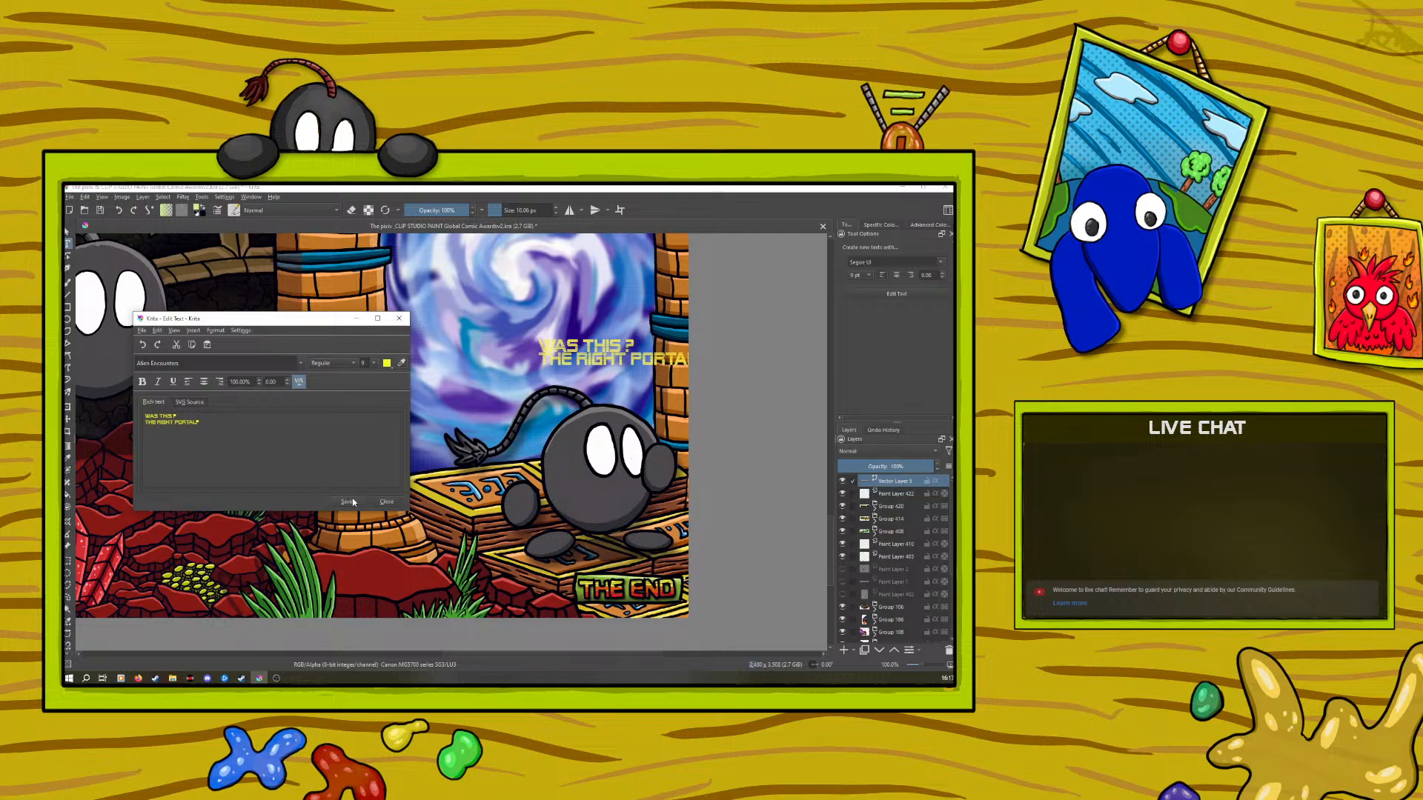
Reduce the portal text's font size so both lines fit inside the panel, and close the text editor
click(363, 362)
click(363, 379)
click(344, 502)
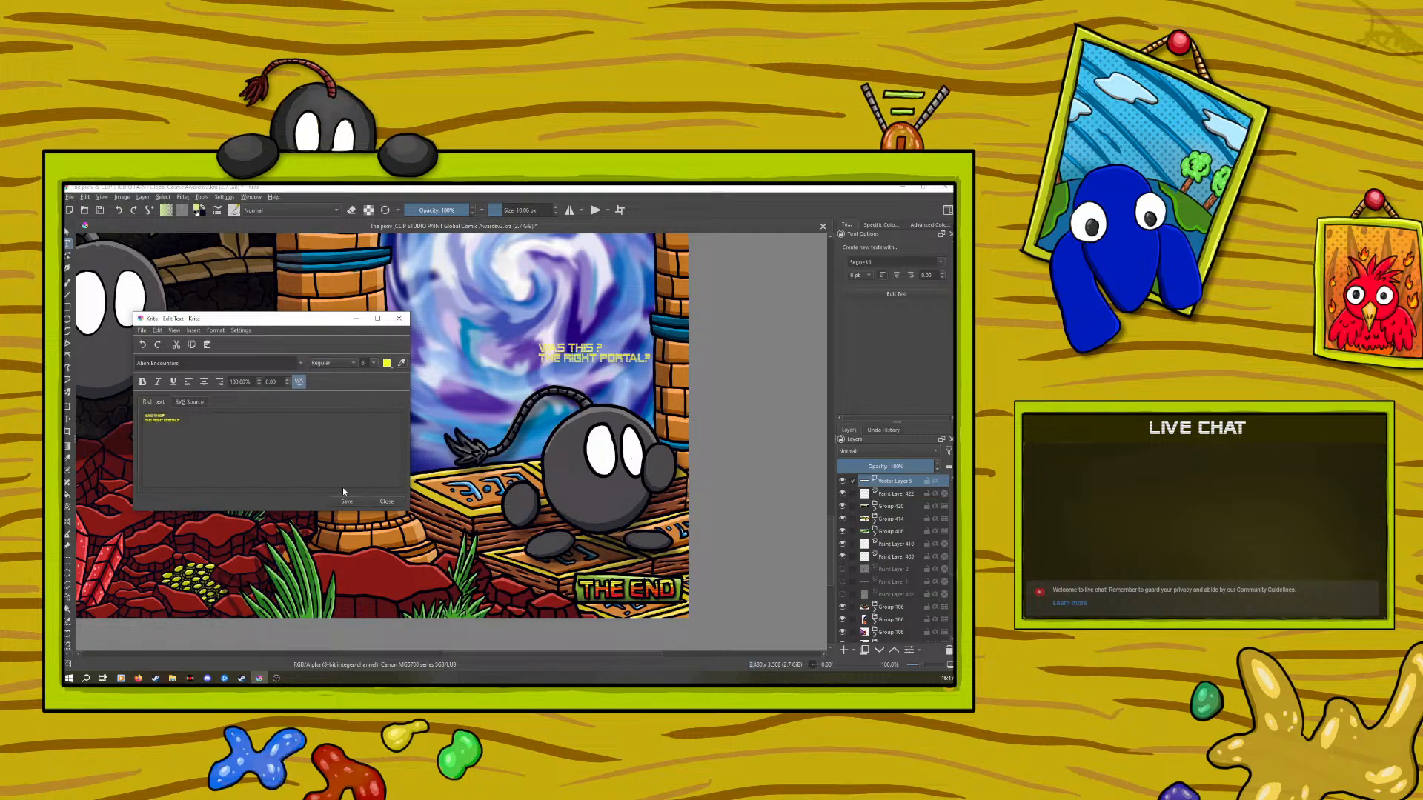
click(372, 364)
click(364, 396)
click(347, 503)
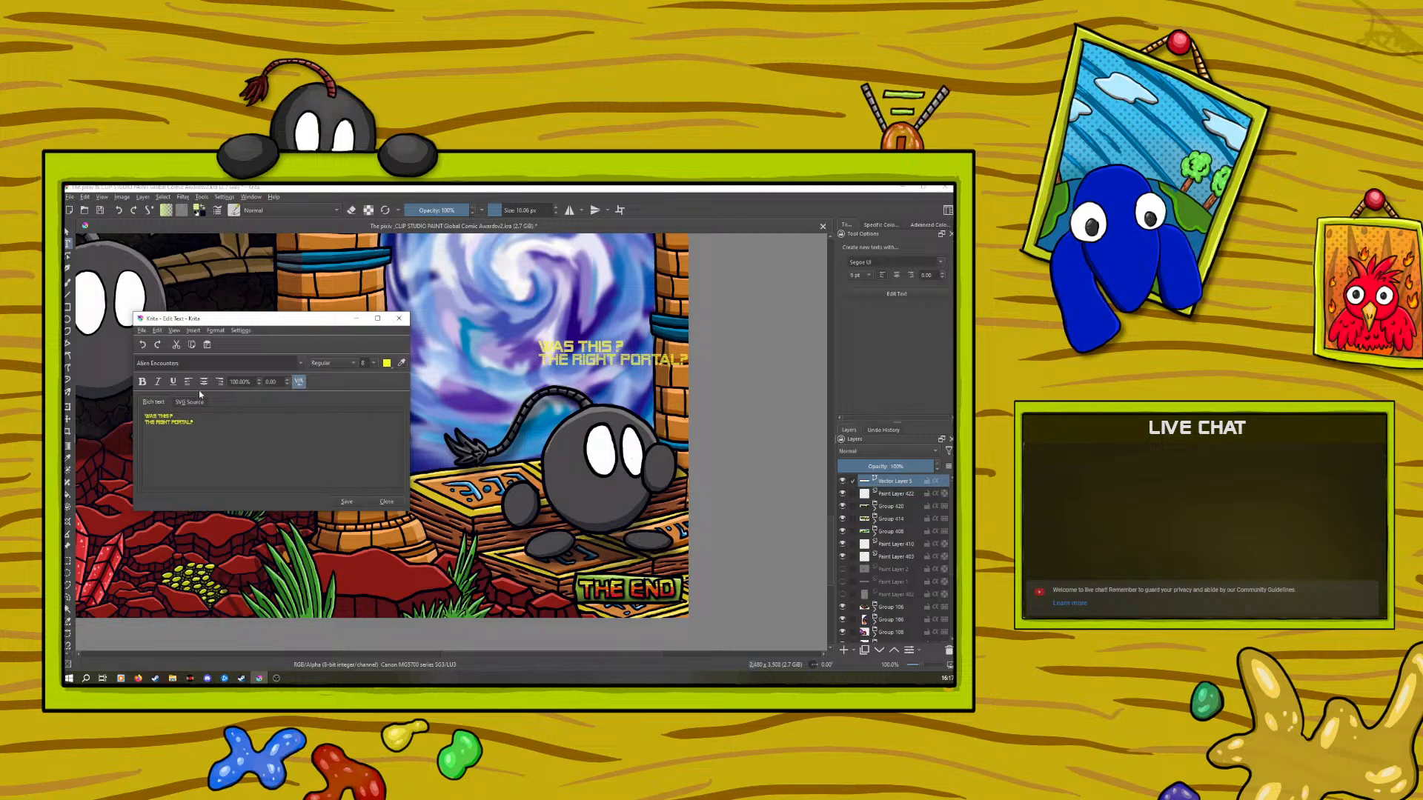
key(ctrl+a)
click(192, 445)
click(383, 502)
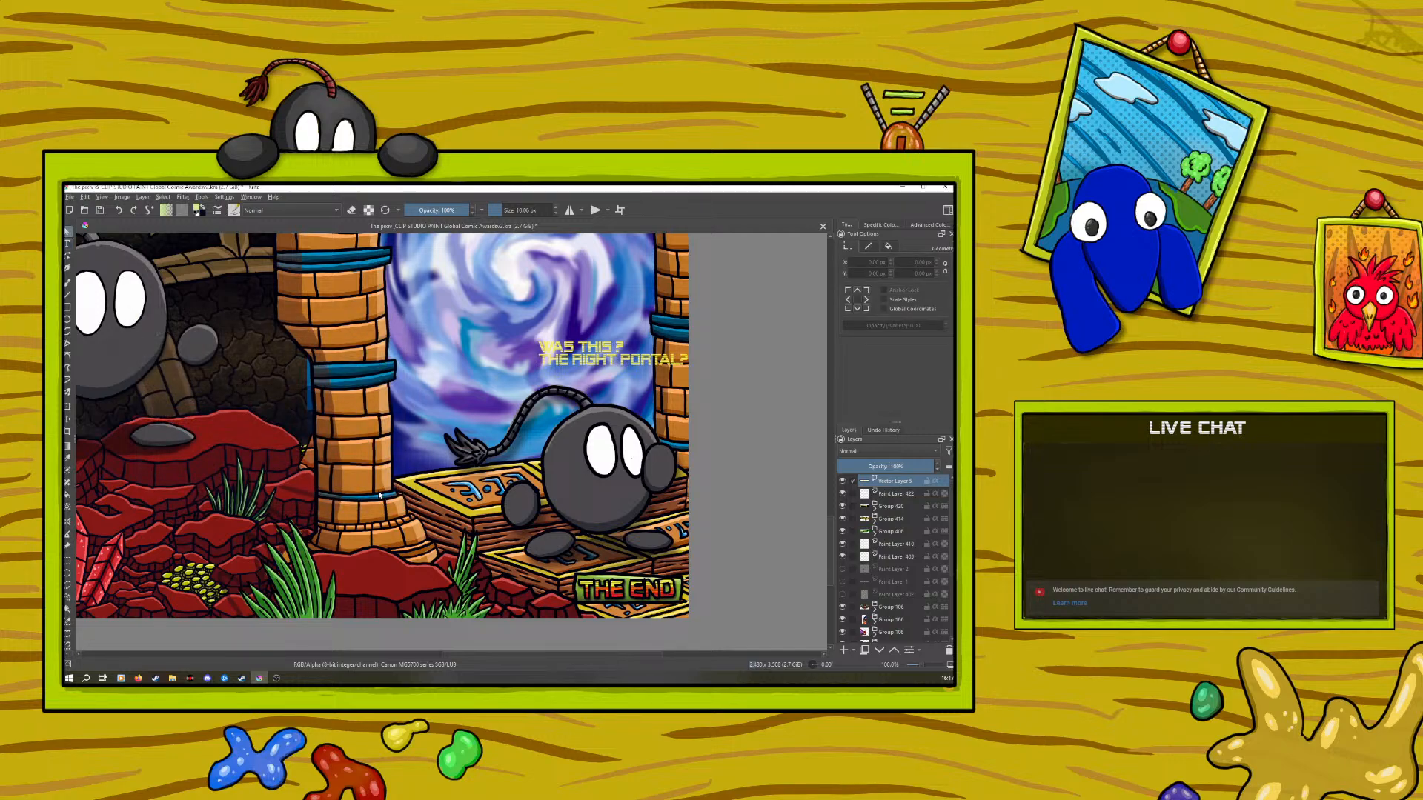
Rotate the yellow portal text clockwise and reposition it above the bomb character in the final panel
click(69, 409)
drag(454, 364, 493, 292)
drag(573, 342, 575, 362)
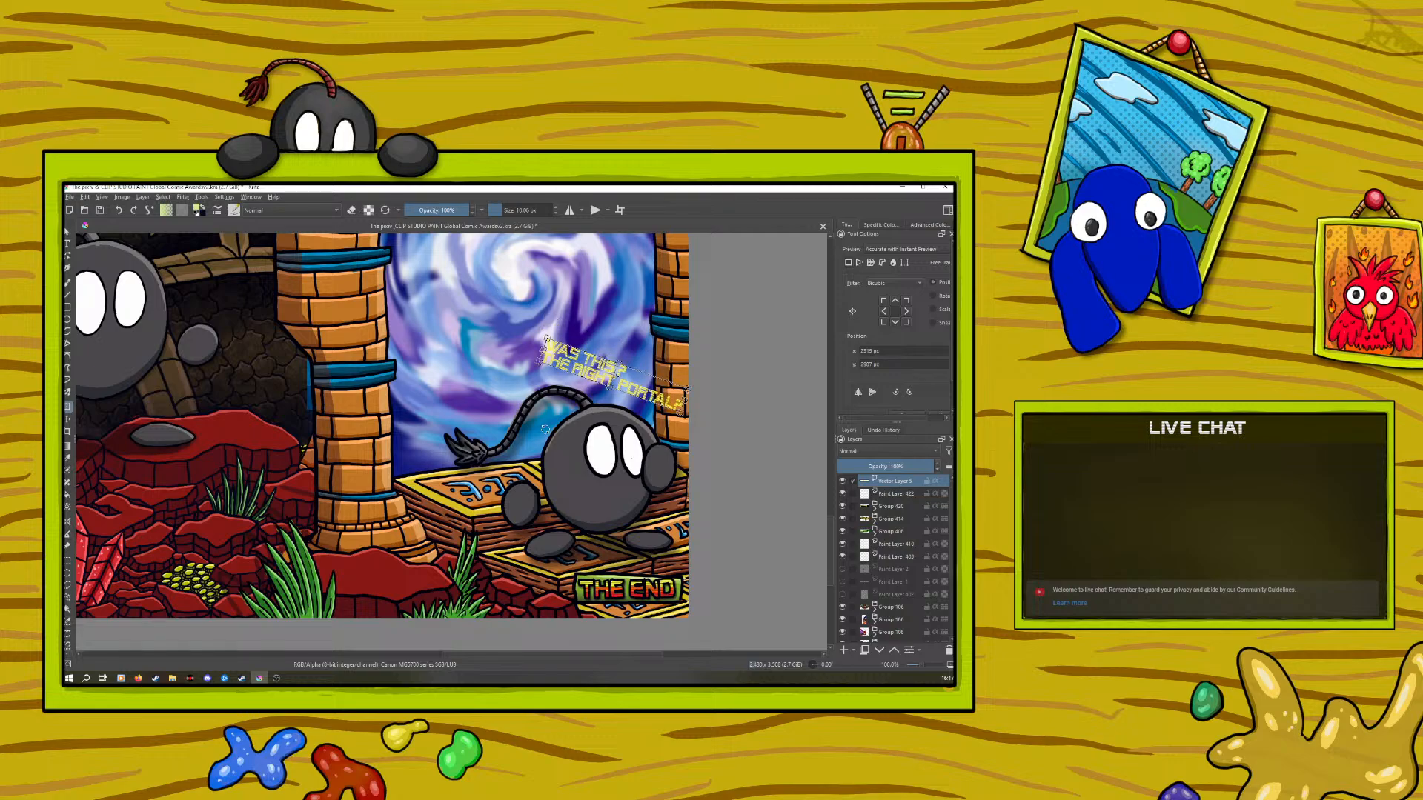
drag(529, 317, 531, 285)
drag(553, 332, 571, 363)
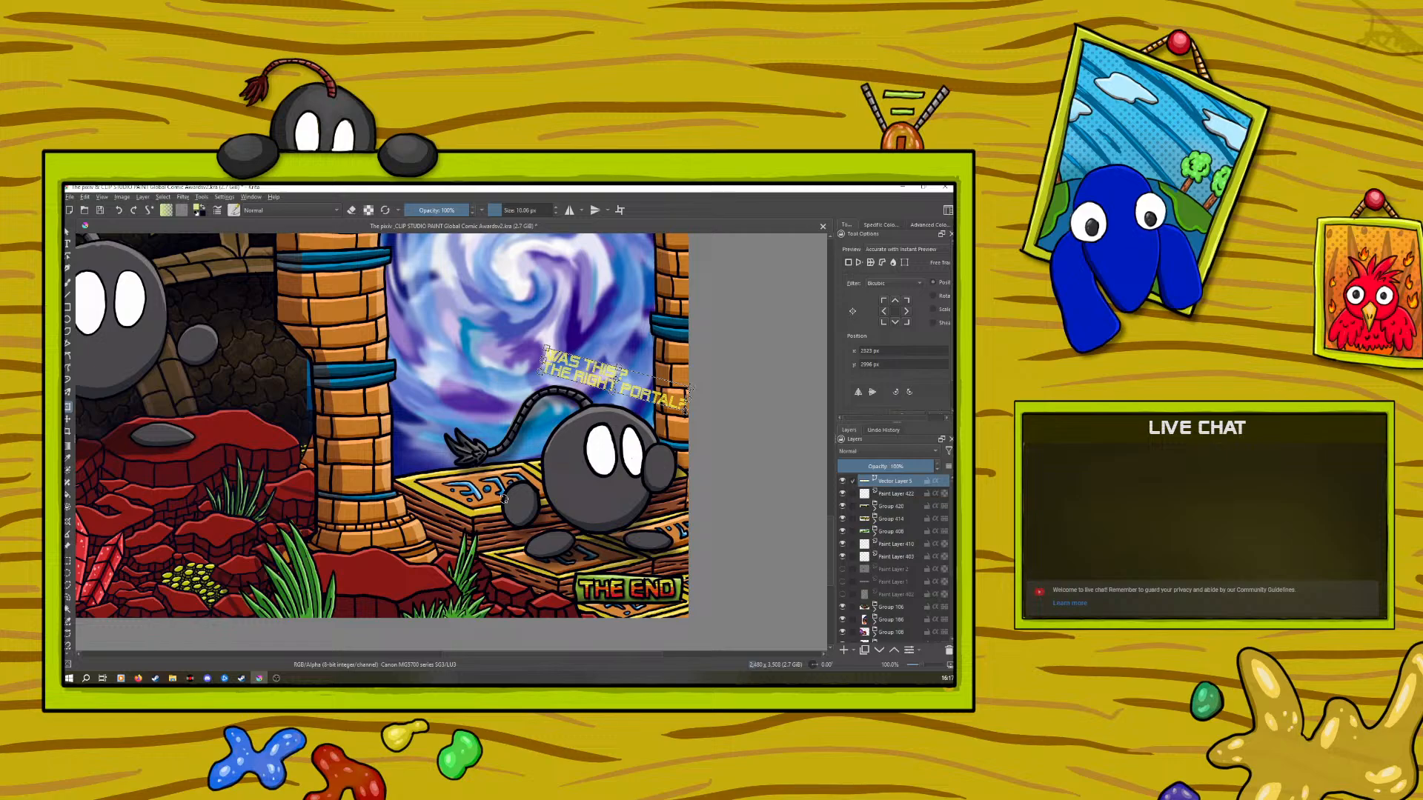
drag(922, 664, 923, 665)
drag(442, 652, 487, 646)
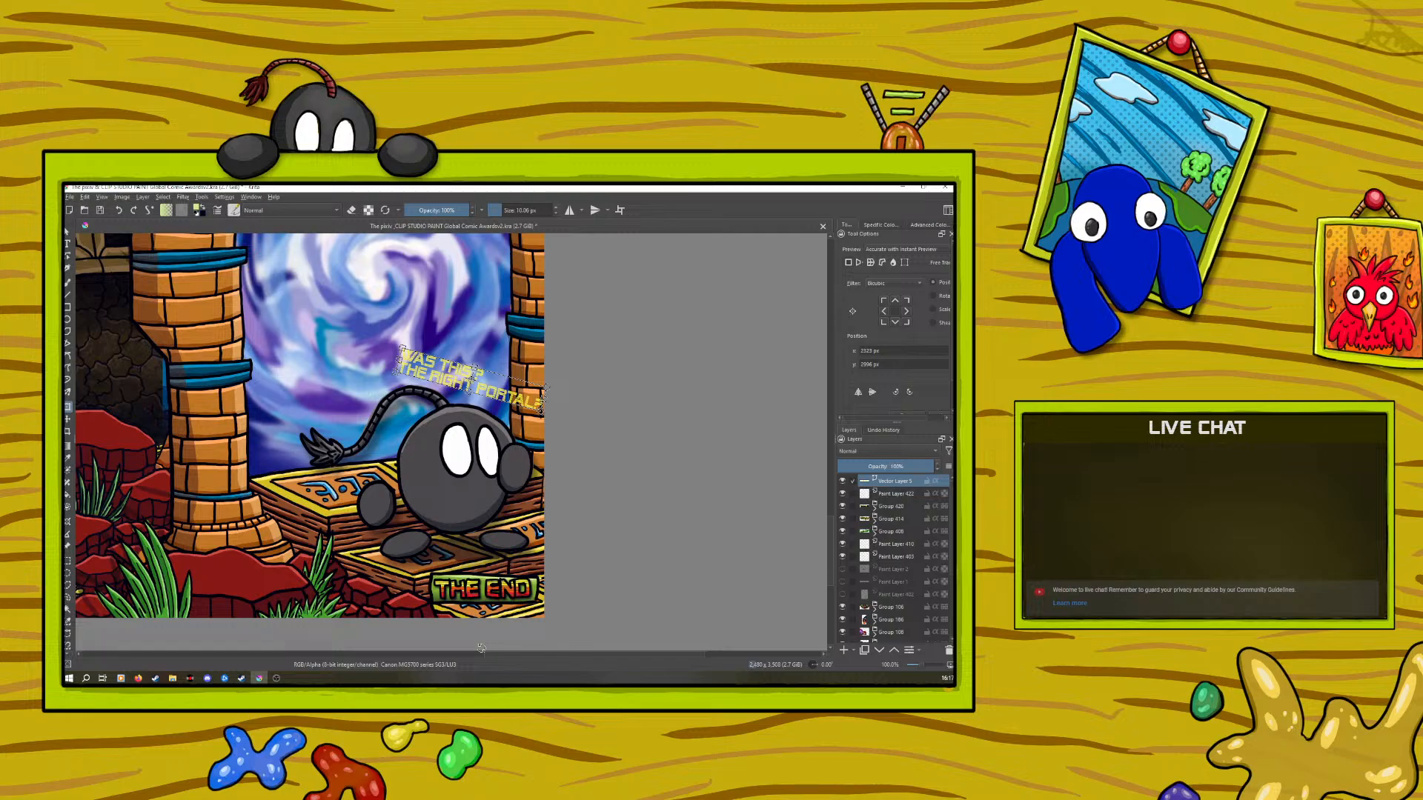
mouse_move(437, 373)
mouse_down()
mouse_move(408, 354)
mouse_move(438, 371)
mouse_up()
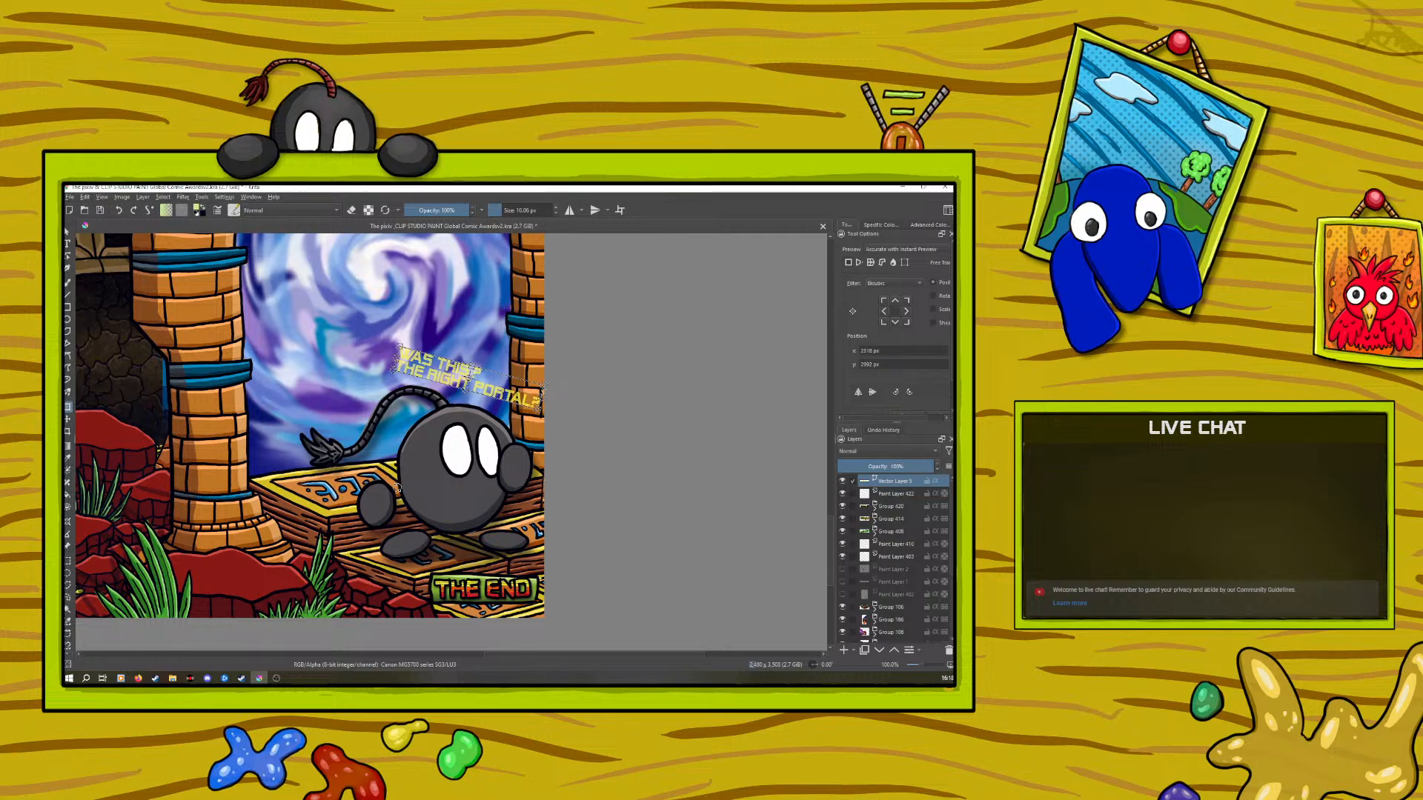
Check the tilted text against the whole page, and merge its vector layer with the paint layer below
click(915, 665)
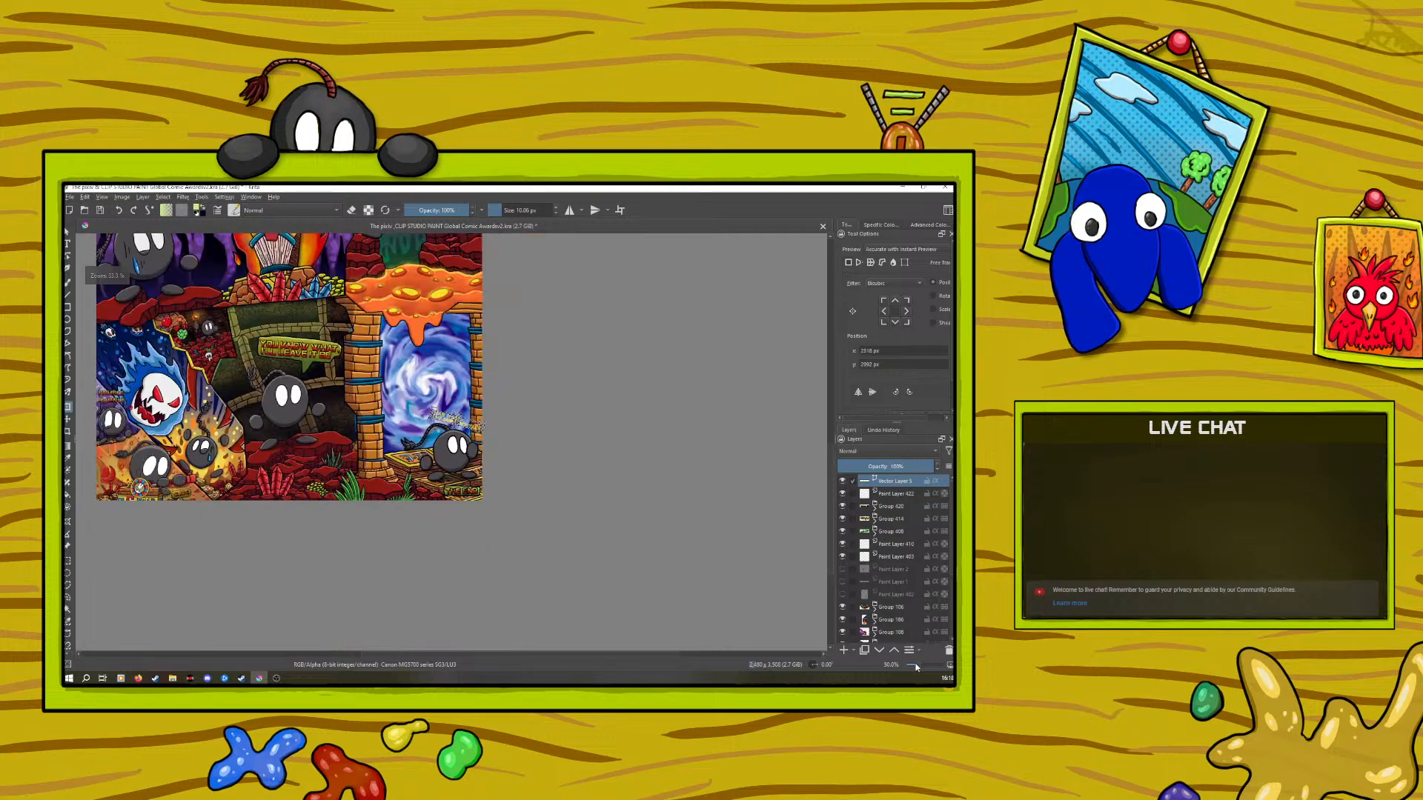
click(913, 665)
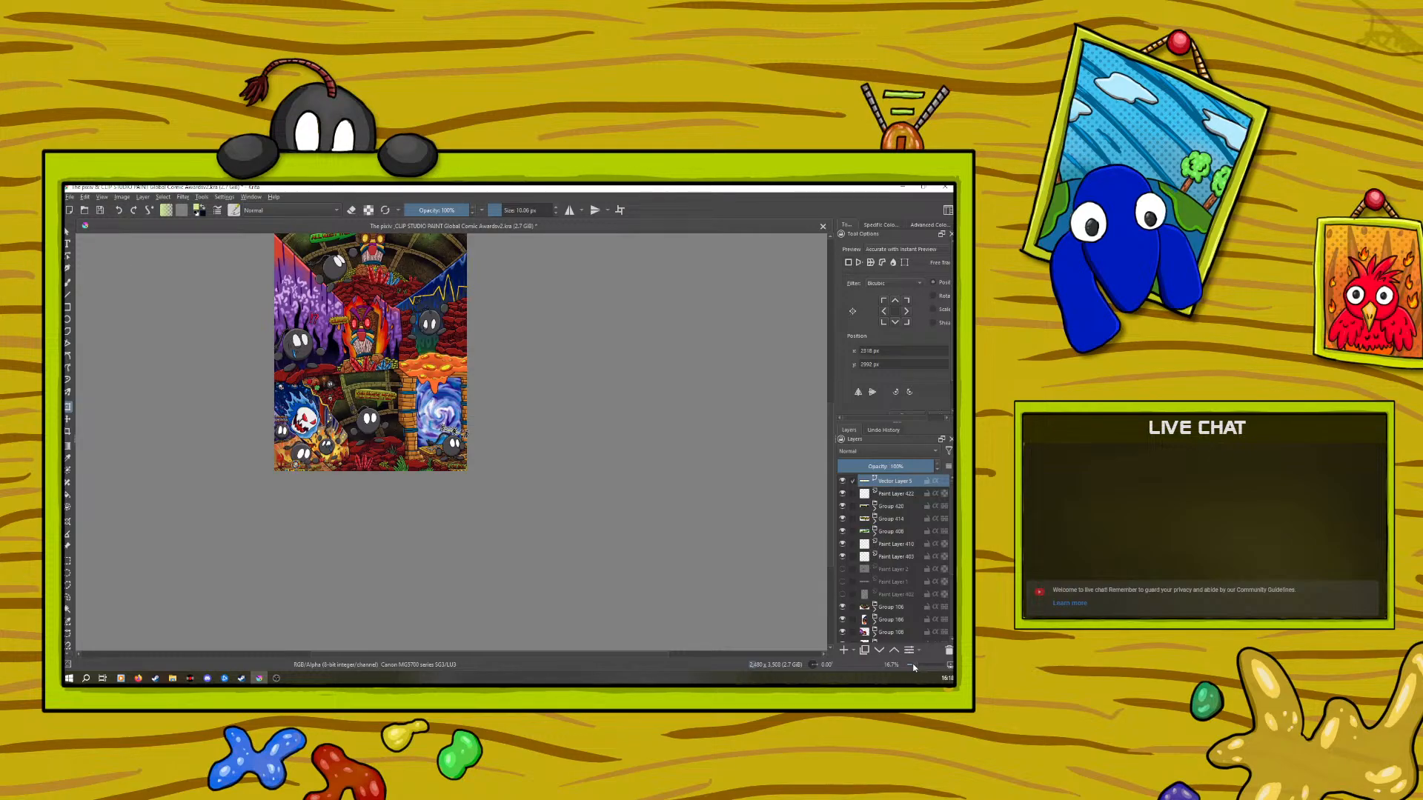
click(913, 665)
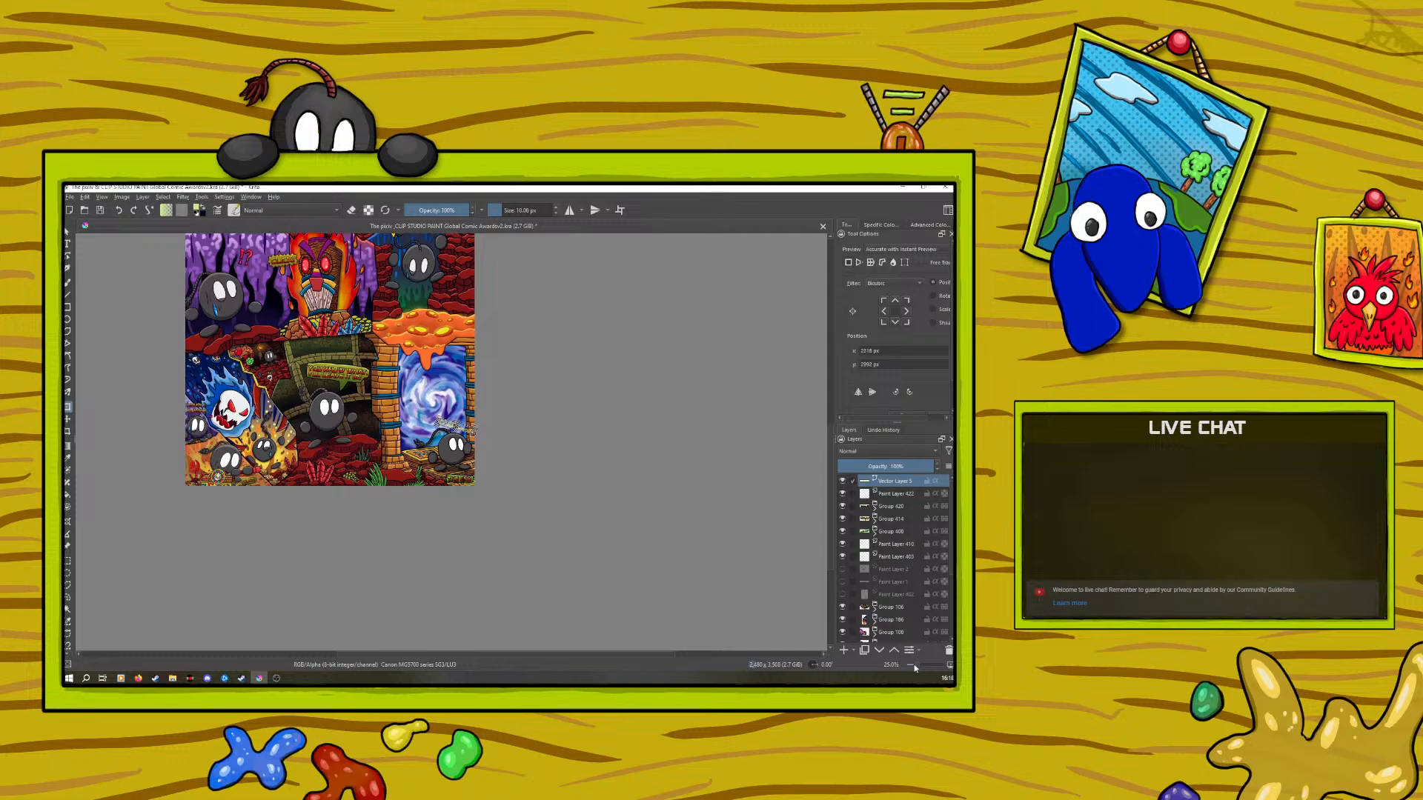
click(913, 665)
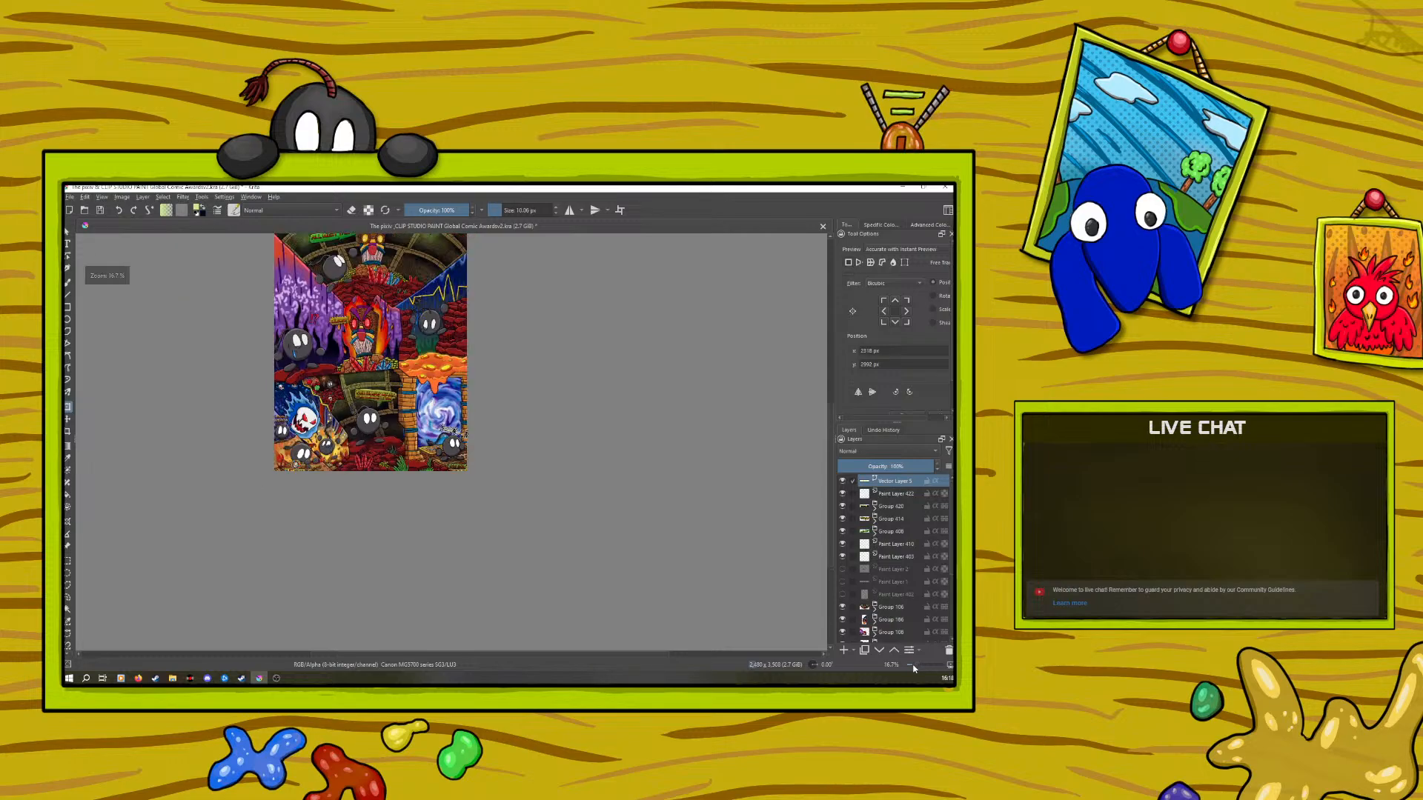
drag(913, 666, 922, 664)
key(Page_Down)
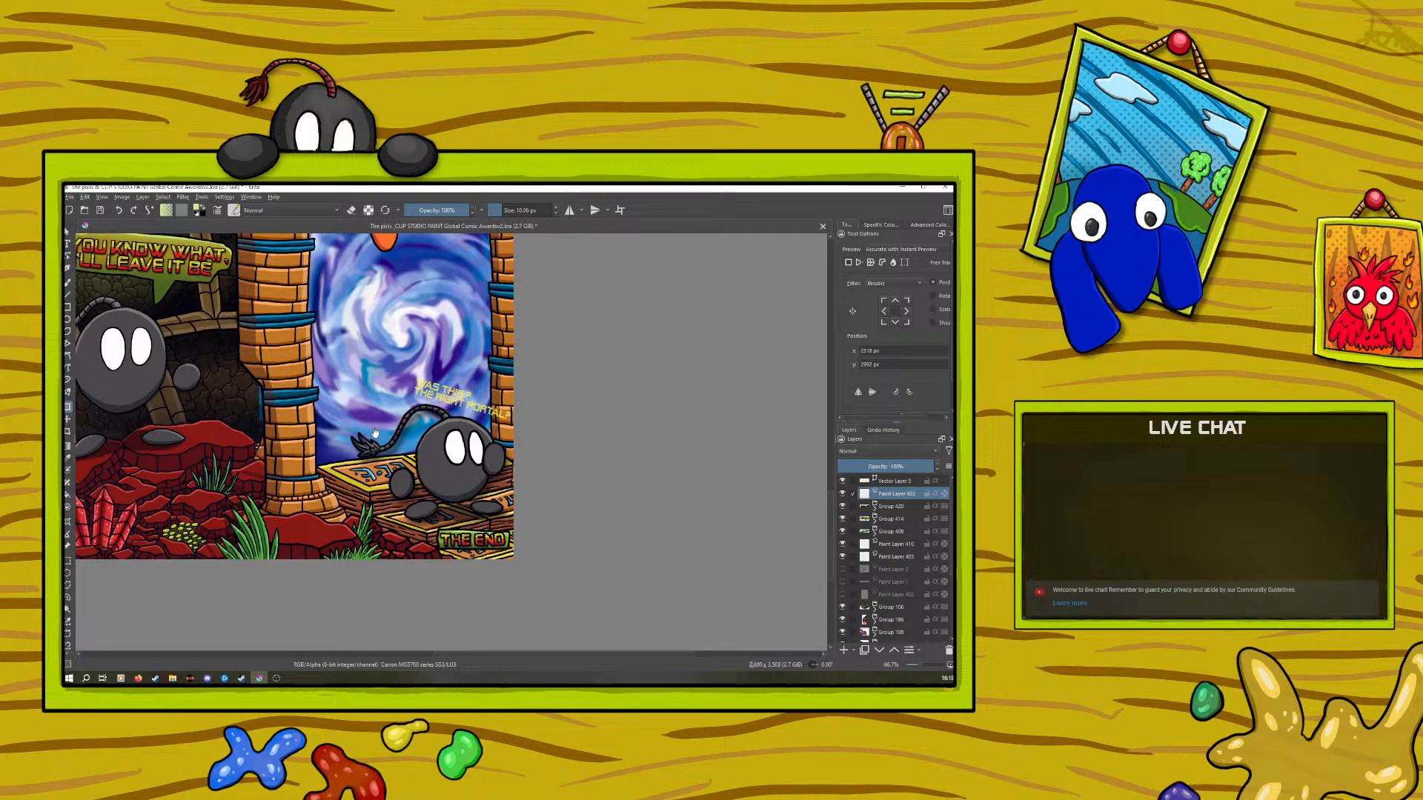
right_click(893, 481)
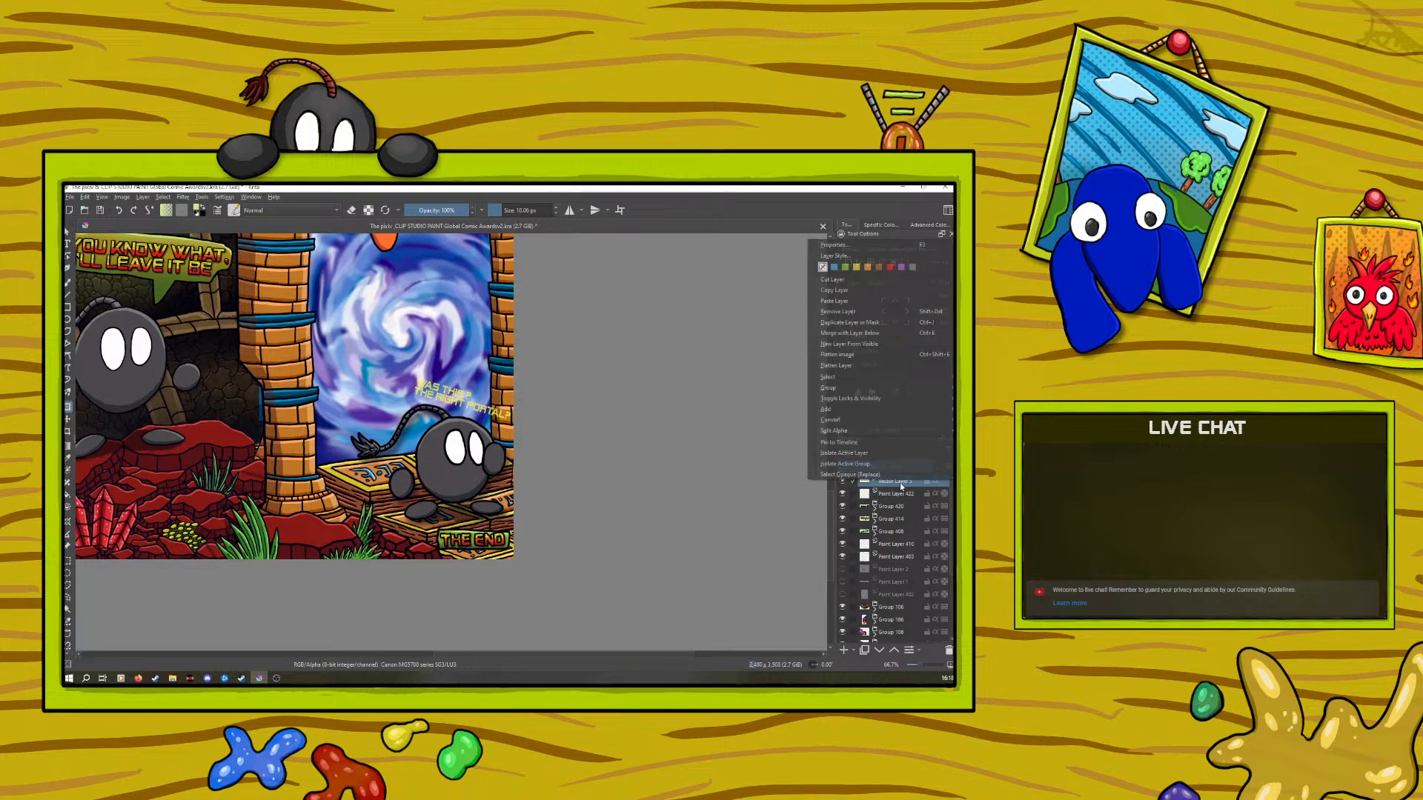
click(844, 333)
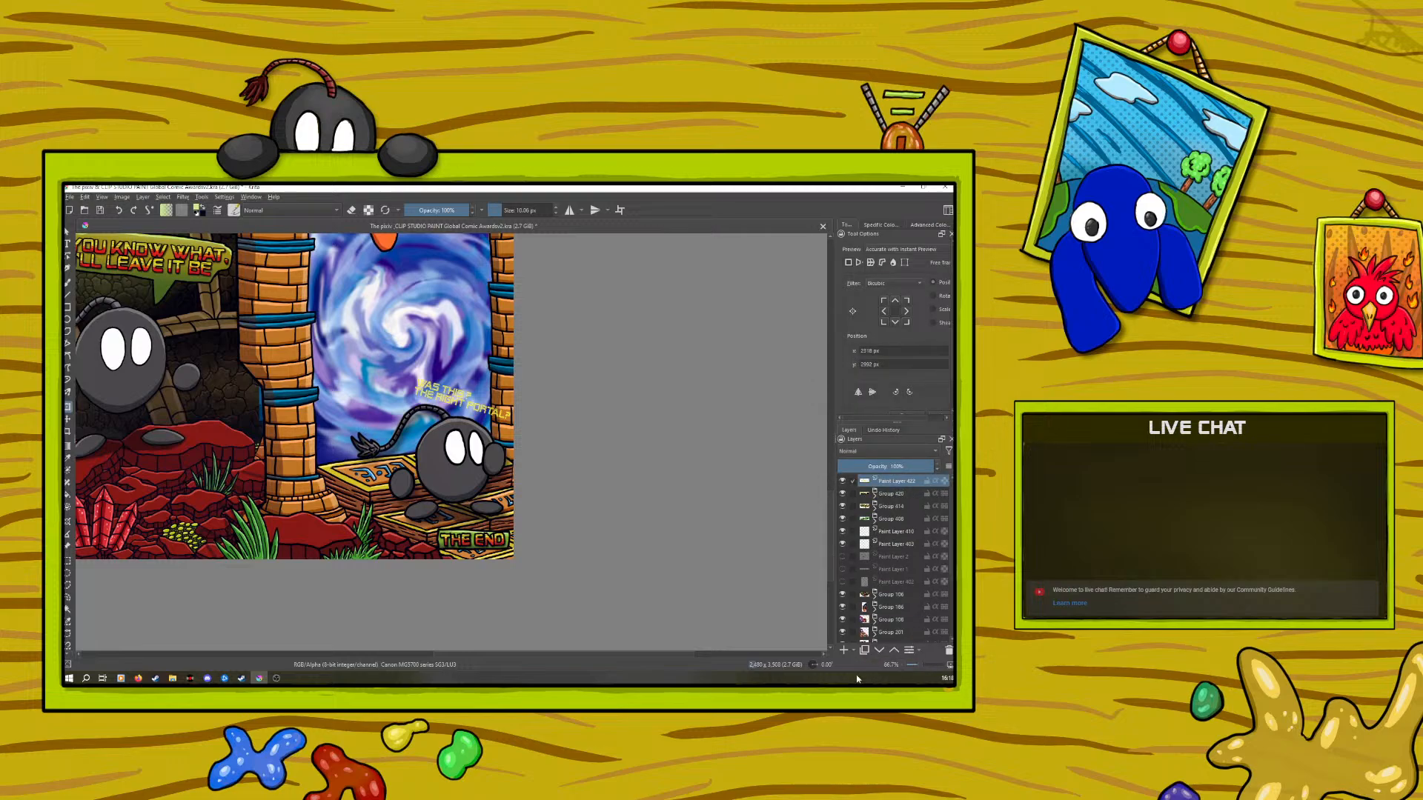
Clear the merged portal text from the top paint layer
click(915, 666)
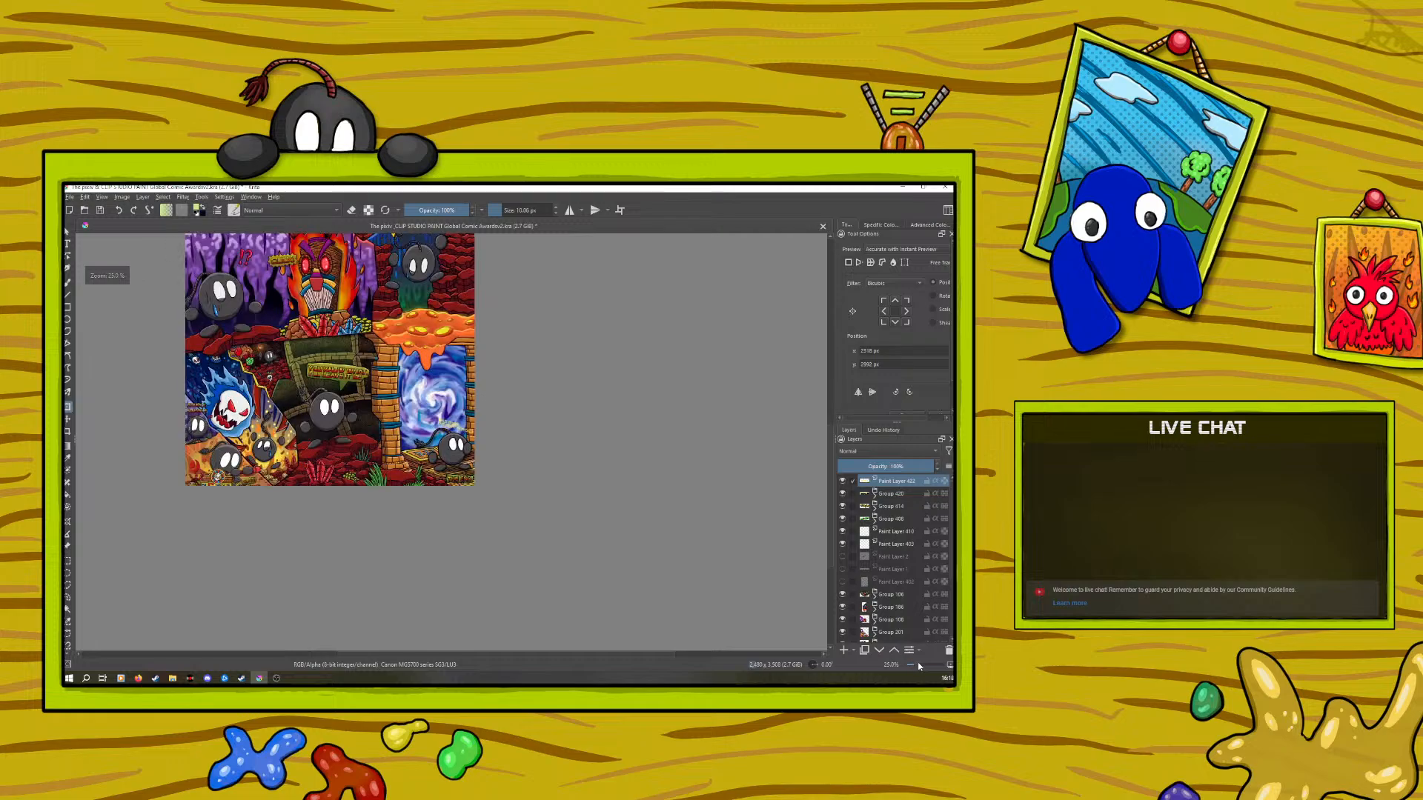
click(918, 665)
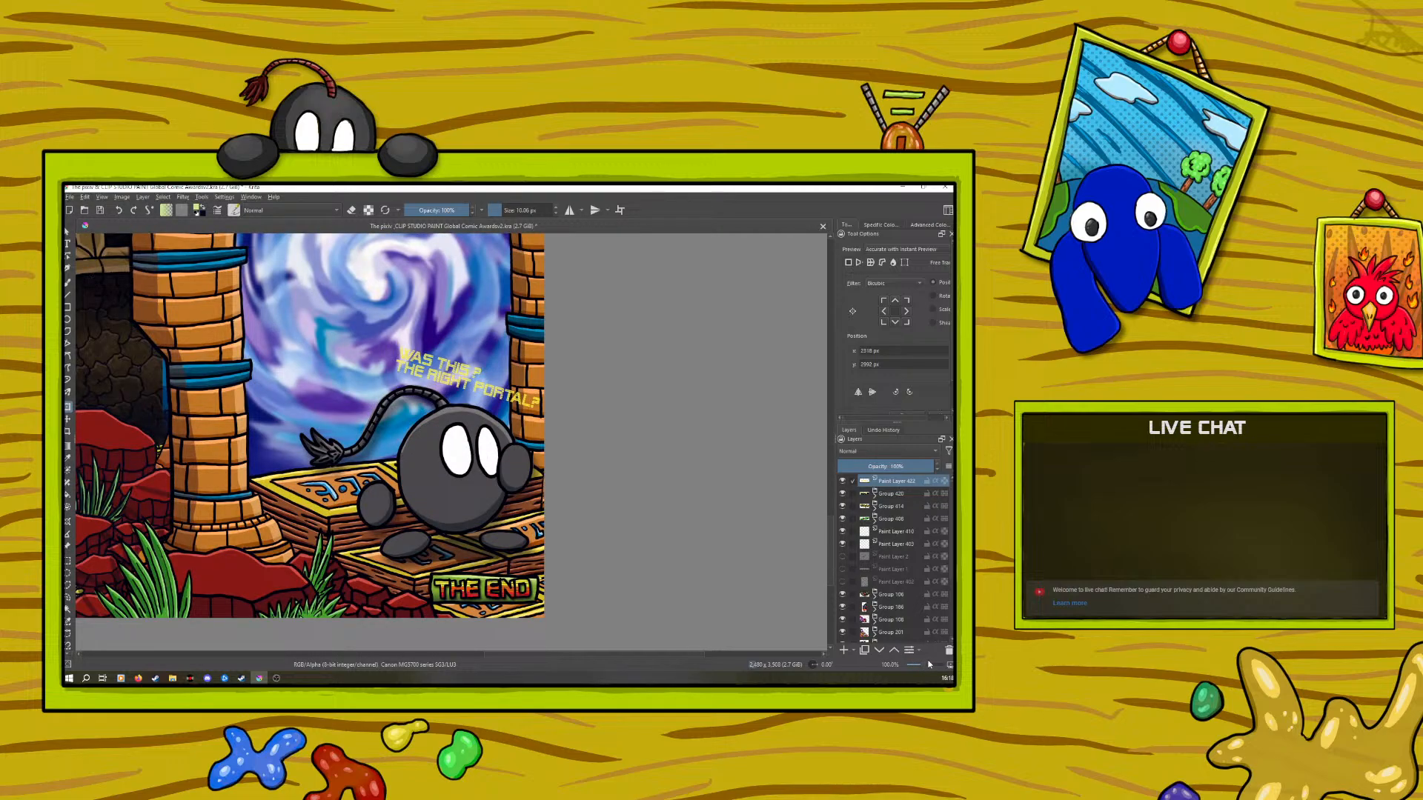
key(b)
mouse_move(403, 363)
mouse_down()
mouse_move(440, 347)
mouse_move(530, 426)
mouse_up()
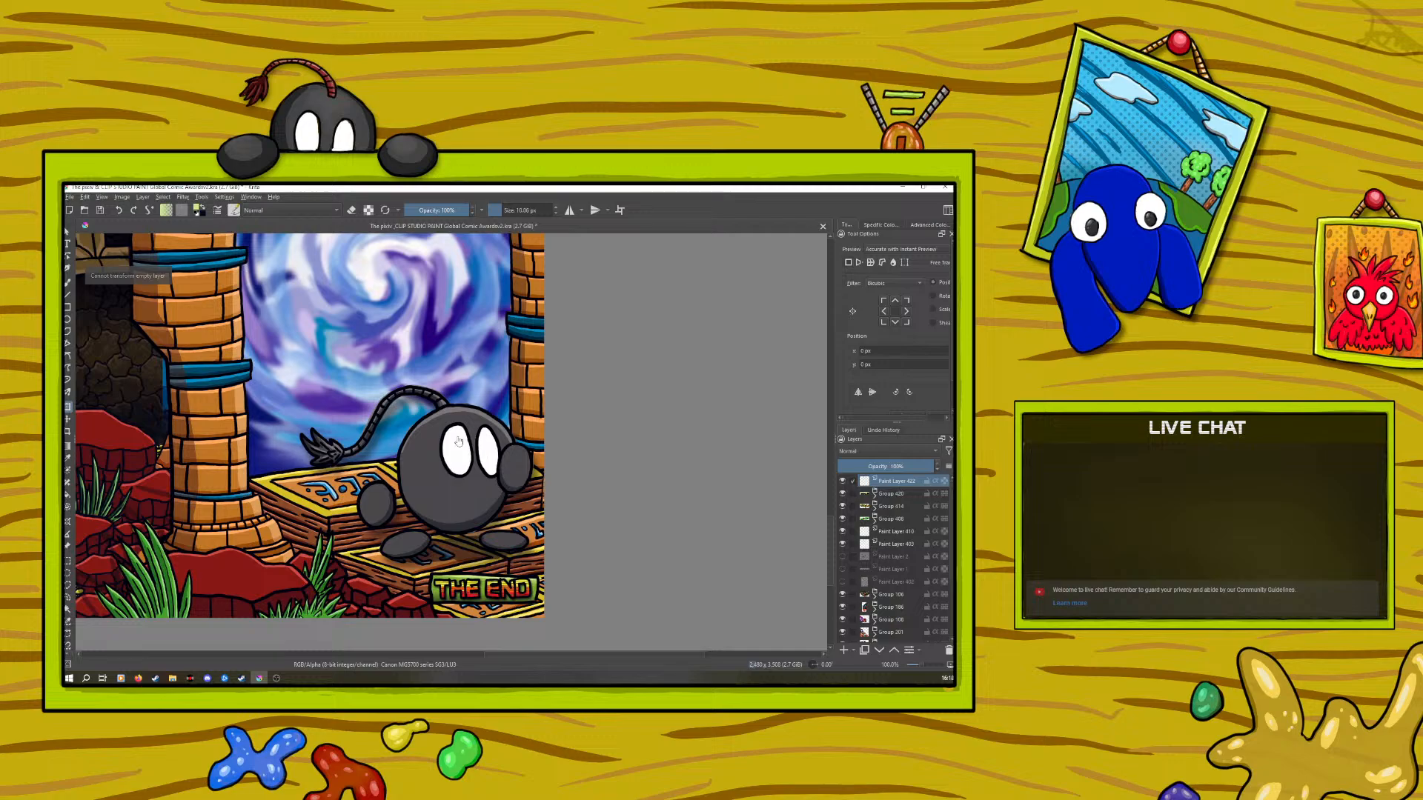
Paint small yellow question marks on the pillar beside the bomb character's head and tidy them with the eraser
click(68, 282)
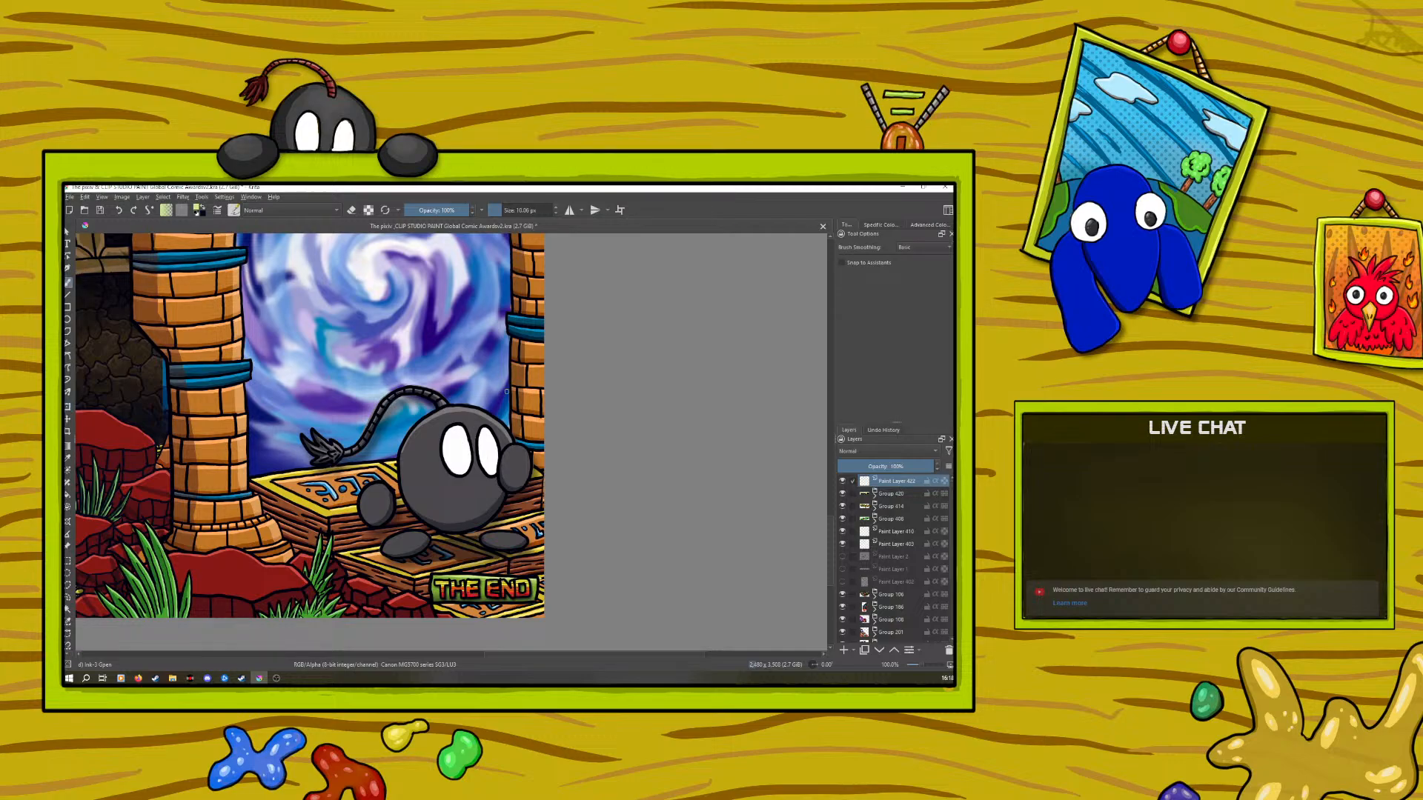
mouse_move(515, 391)
mouse_down()
mouse_move(512, 409)
mouse_move(513, 393)
mouse_up()
key(t)
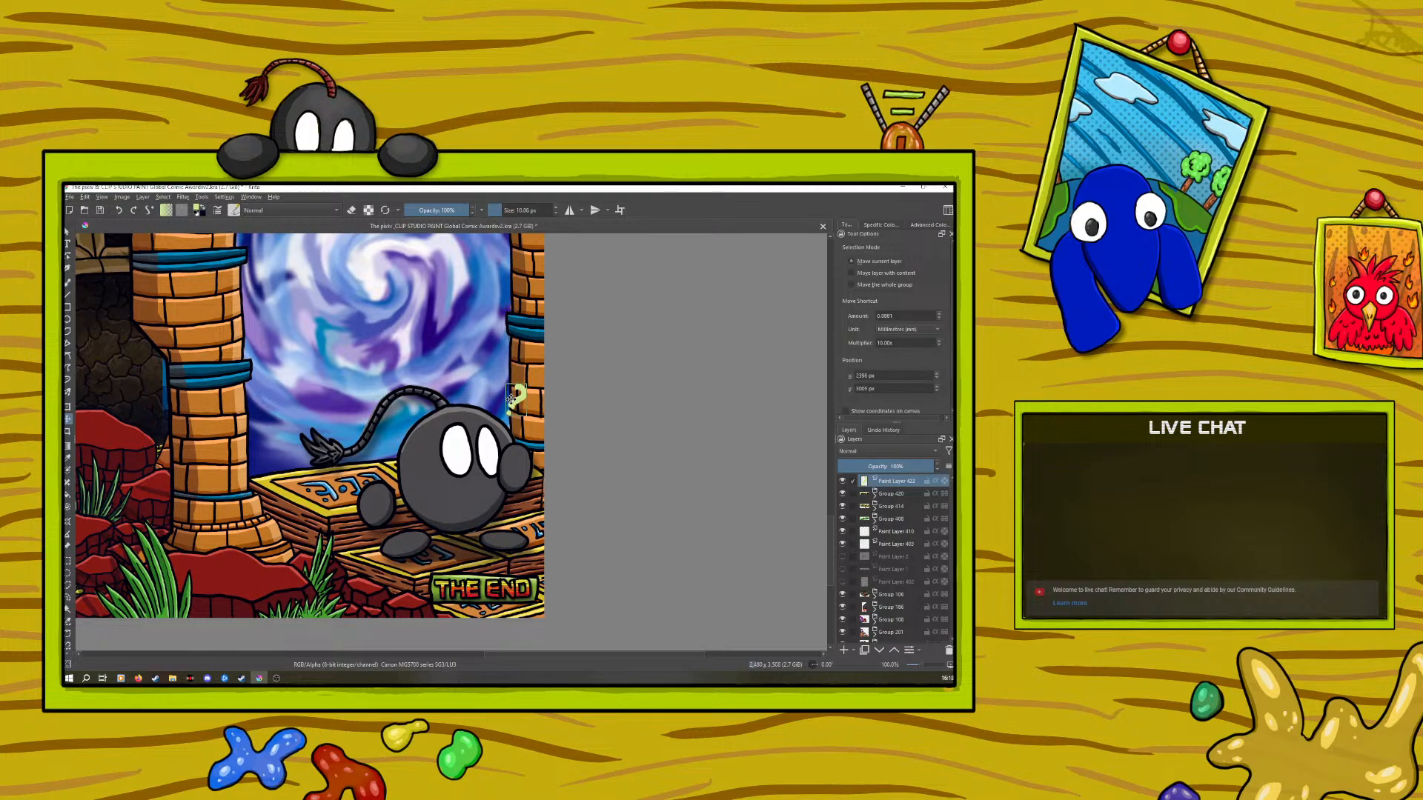
key(b)
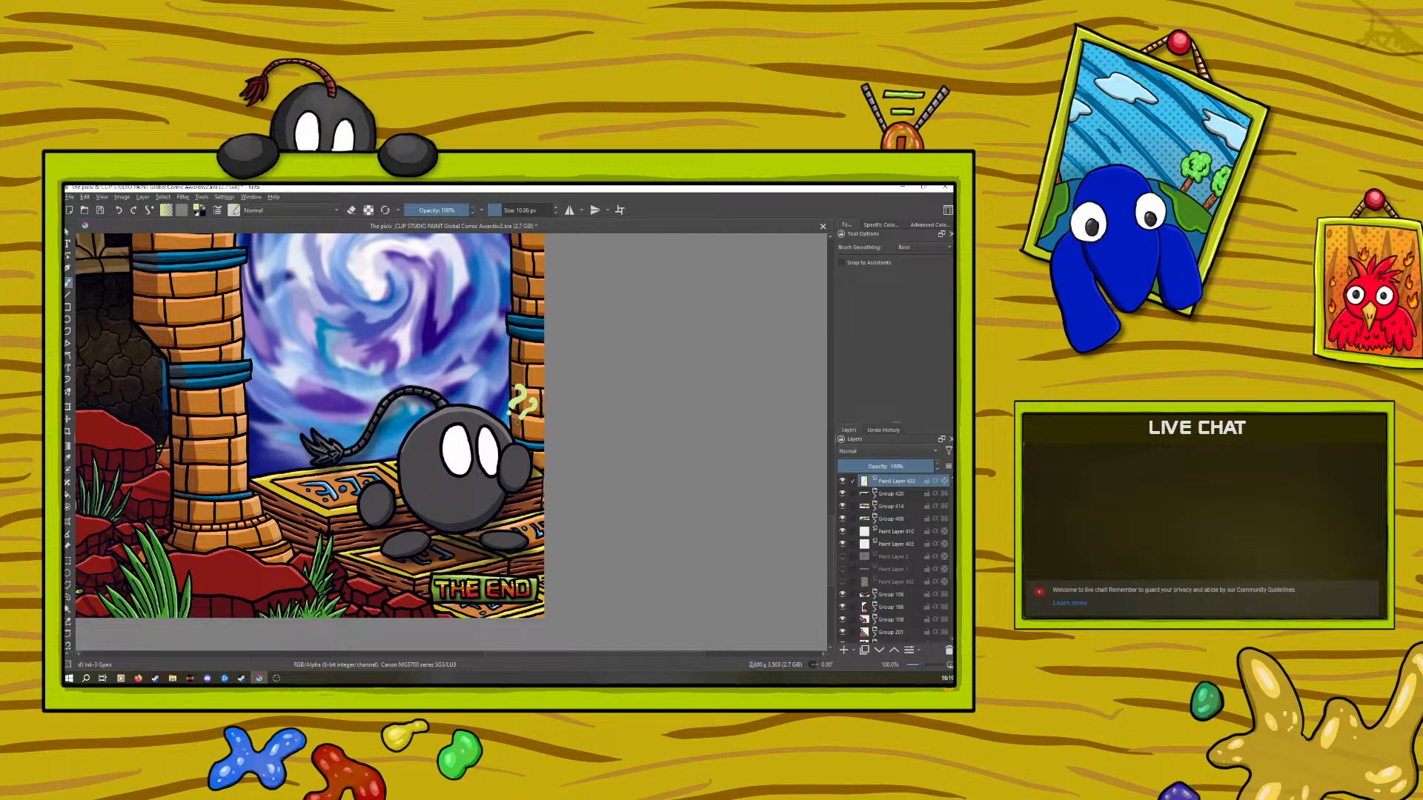
click(352, 210)
click(349, 208)
Preserve the layer's transparency and recolour the question marks red
right_click(526, 371)
click(511, 383)
click(500, 366)
click(505, 368)
click(368, 210)
mouse_move(492, 655)
mouse_down()
mouse_move(276, 677)
mouse_move(489, 667)
mouse_up()
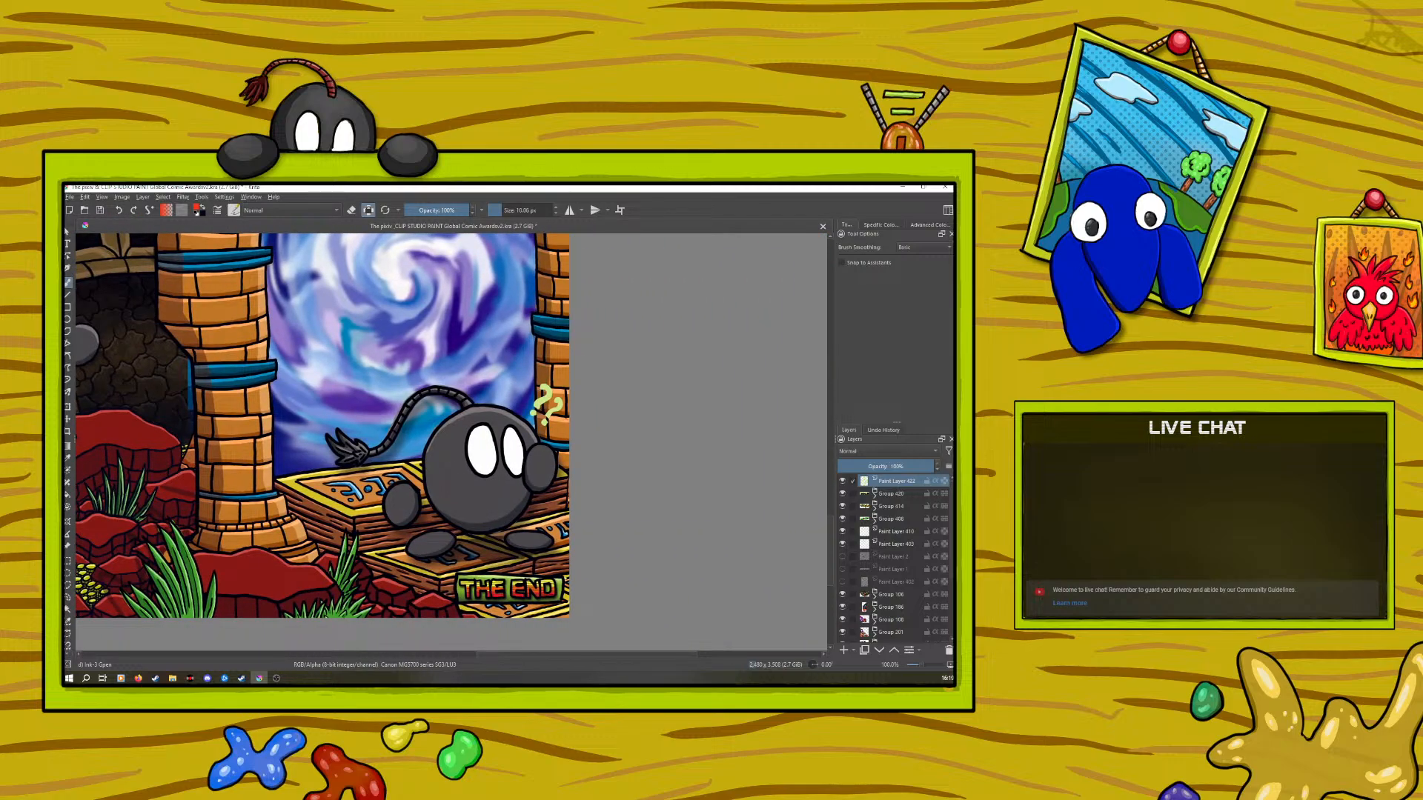
drag(542, 389, 547, 428)
right_click(596, 381)
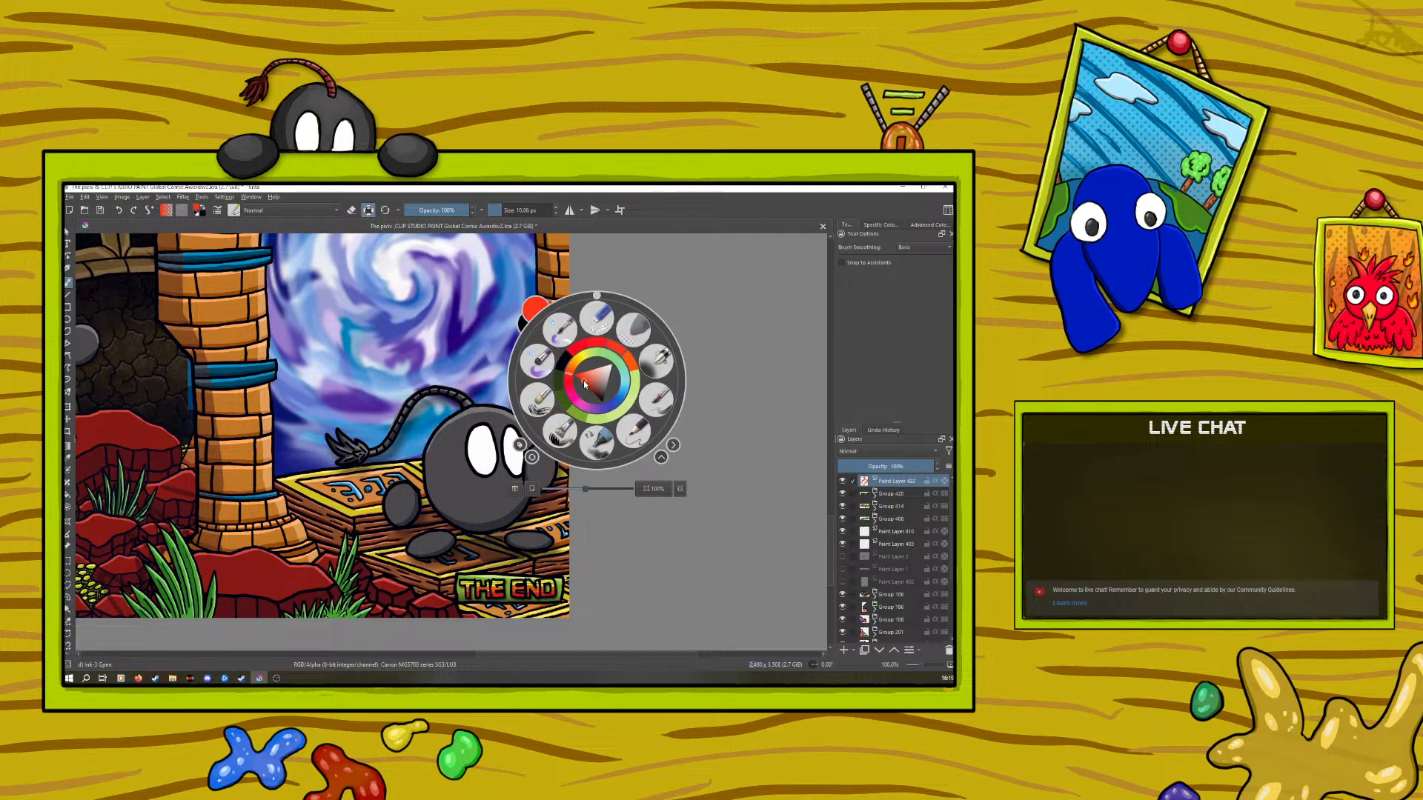
click(542, 305)
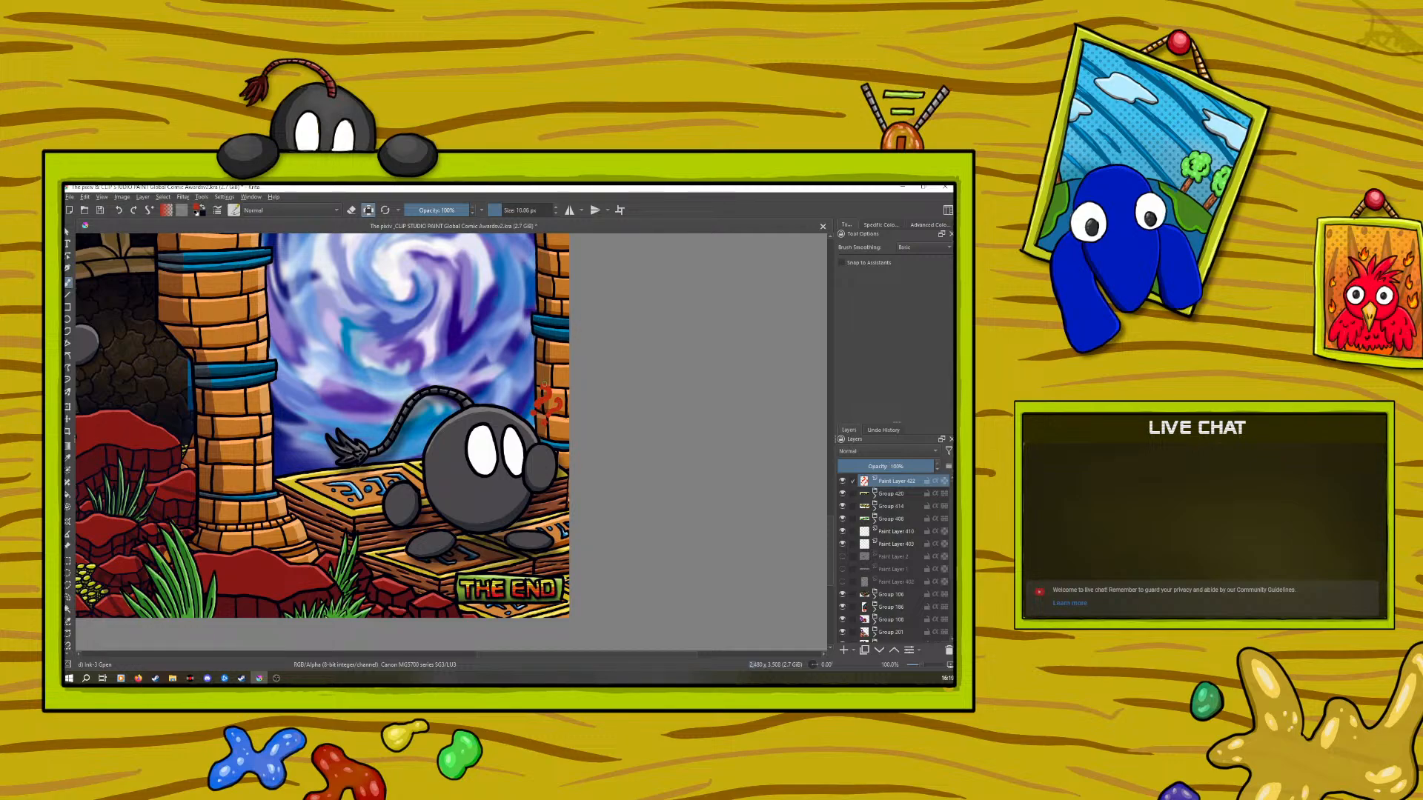
Try a lighter salmon red on the question marks and undo the last two strokes
right_click(544, 389)
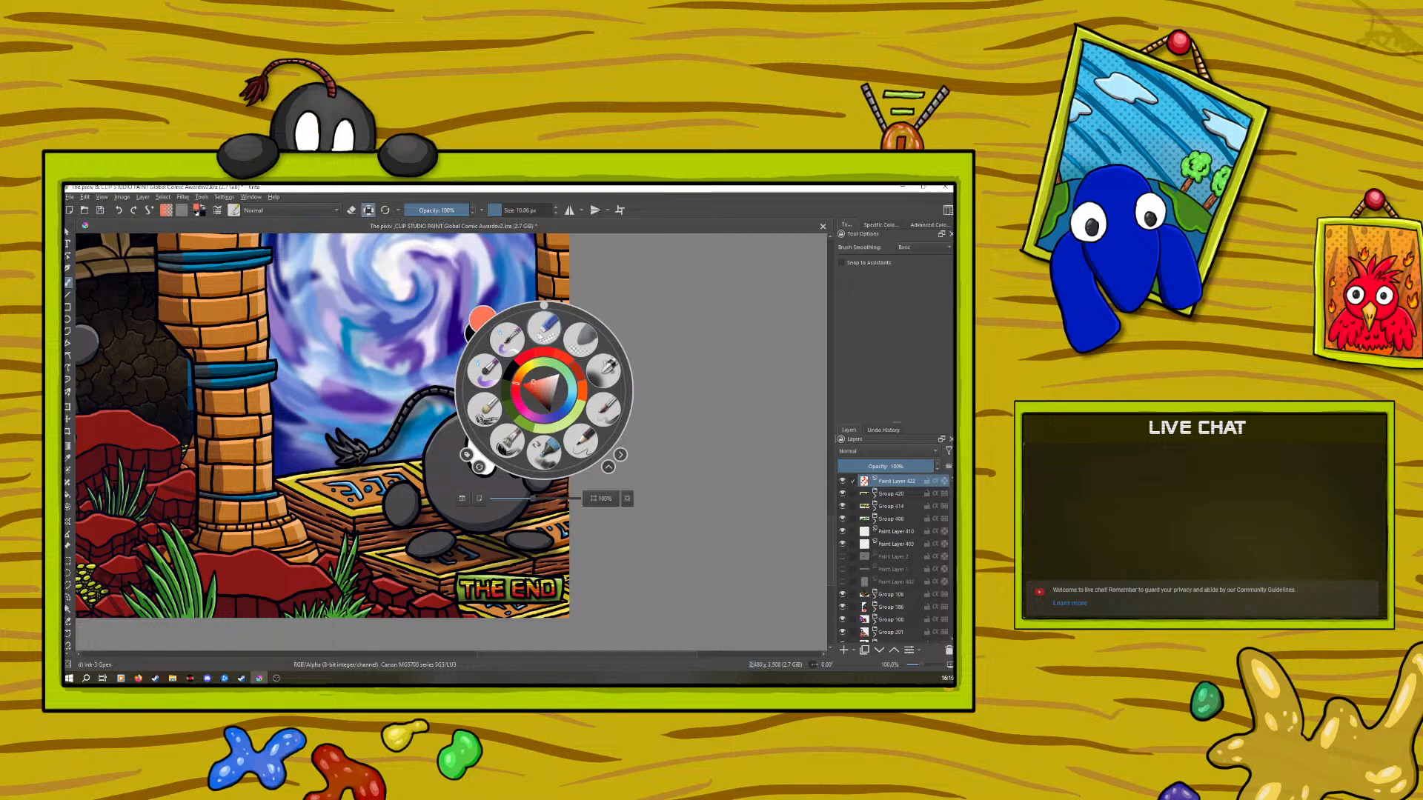
click(538, 338)
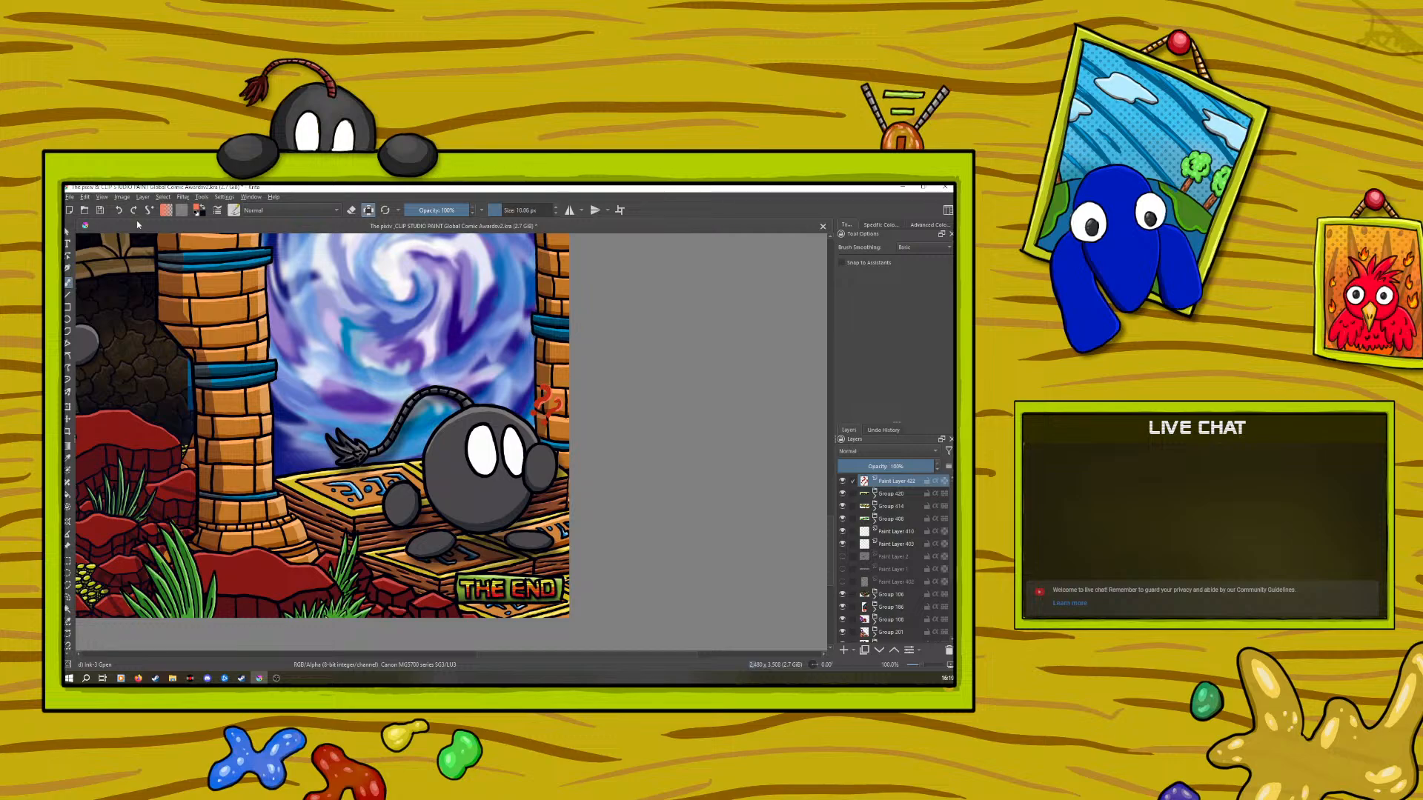
click(119, 209)
click(120, 208)
Shade the question marks in a darker red, and outline them in black on a new paint layer
right_click(550, 390)
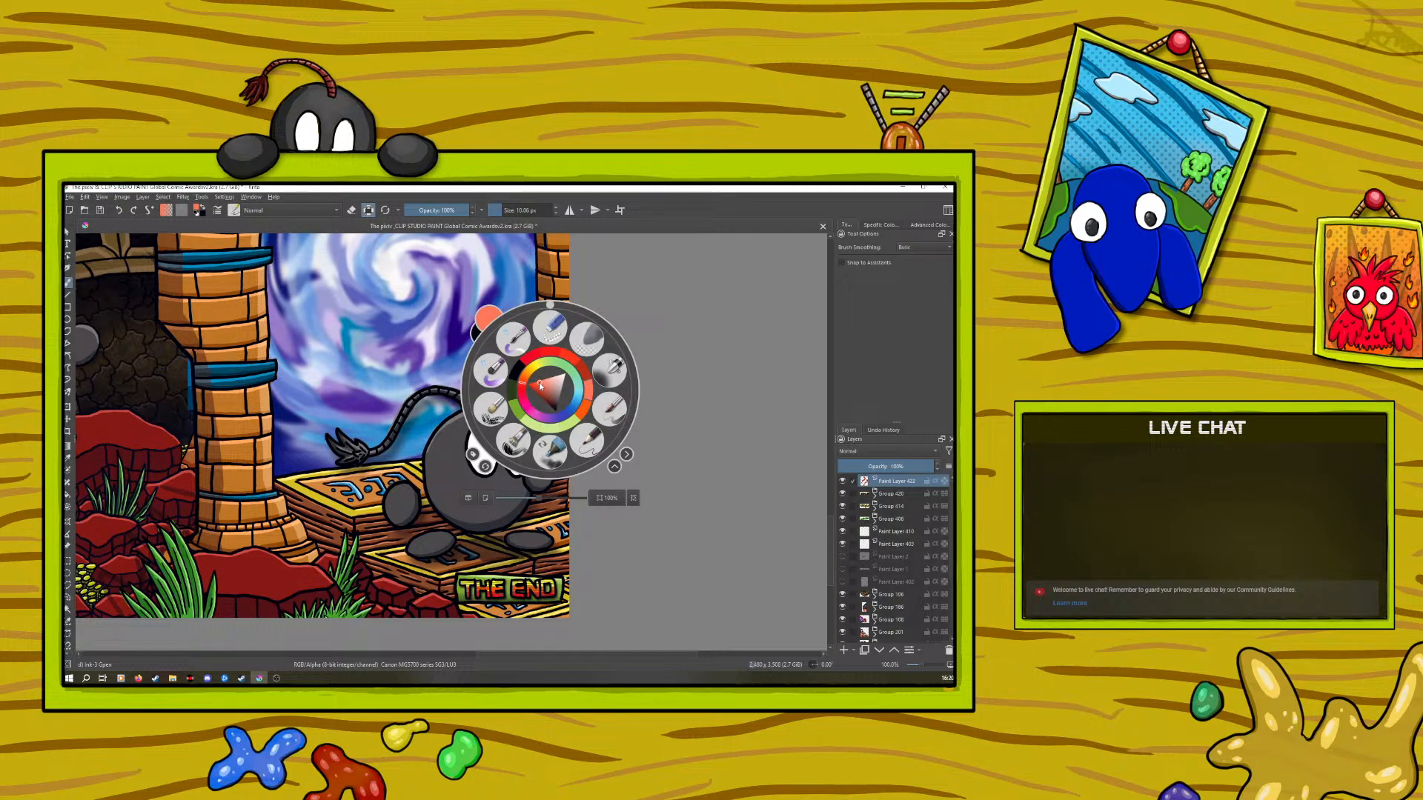
right_click(537, 354)
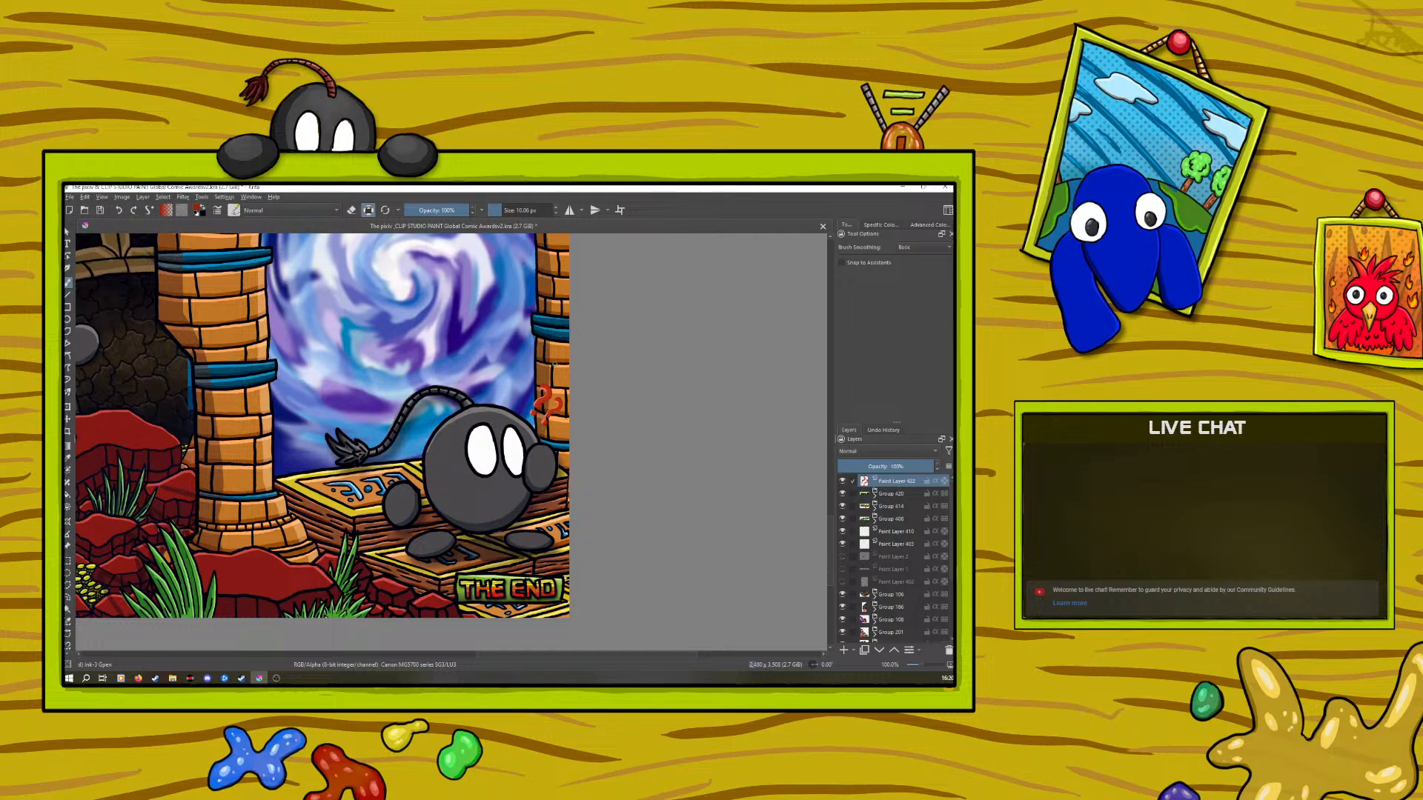
right_click(554, 343)
click(549, 358)
click(465, 241)
click(844, 649)
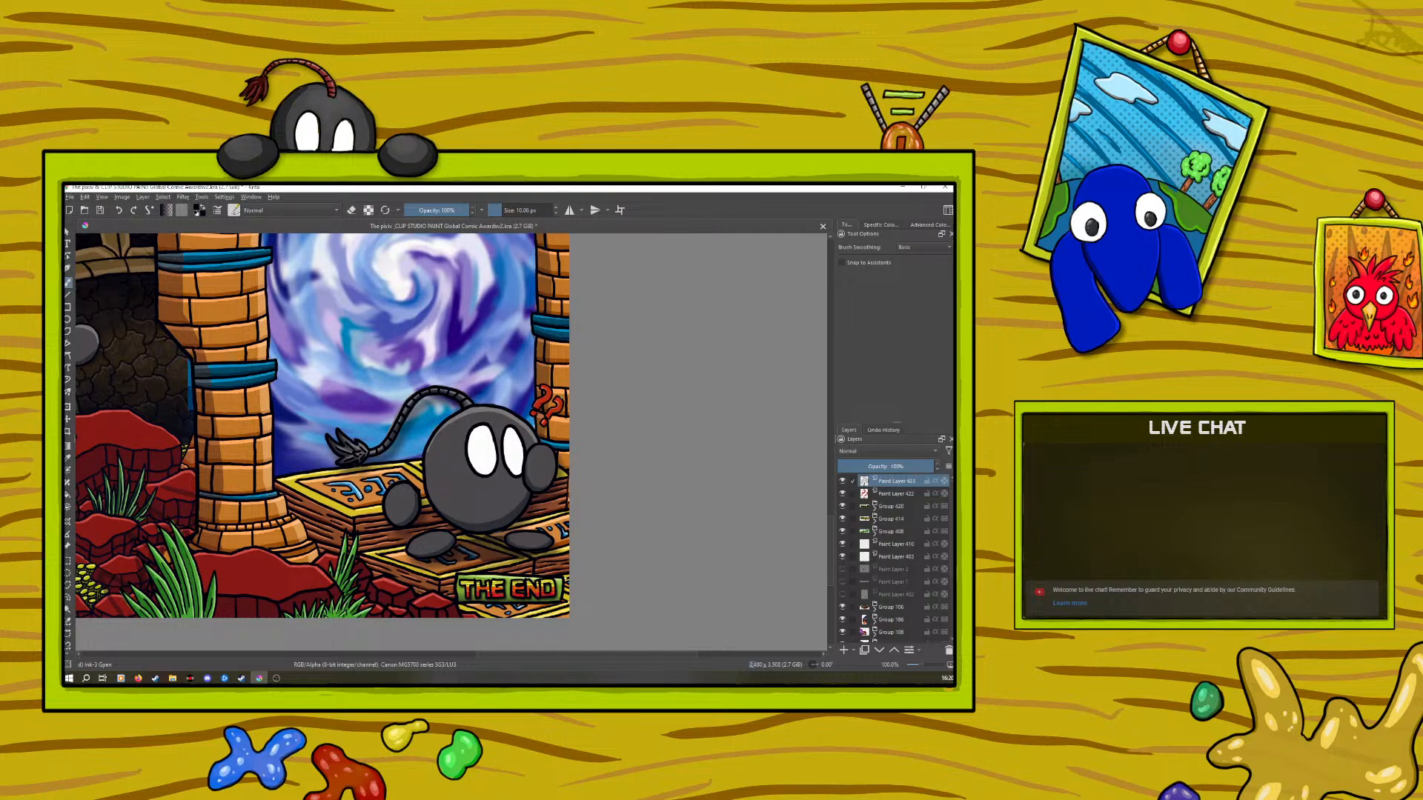
Sample the red on the question marks' colour layer and refine their light and dark shading with transparency preserved
click(891, 494)
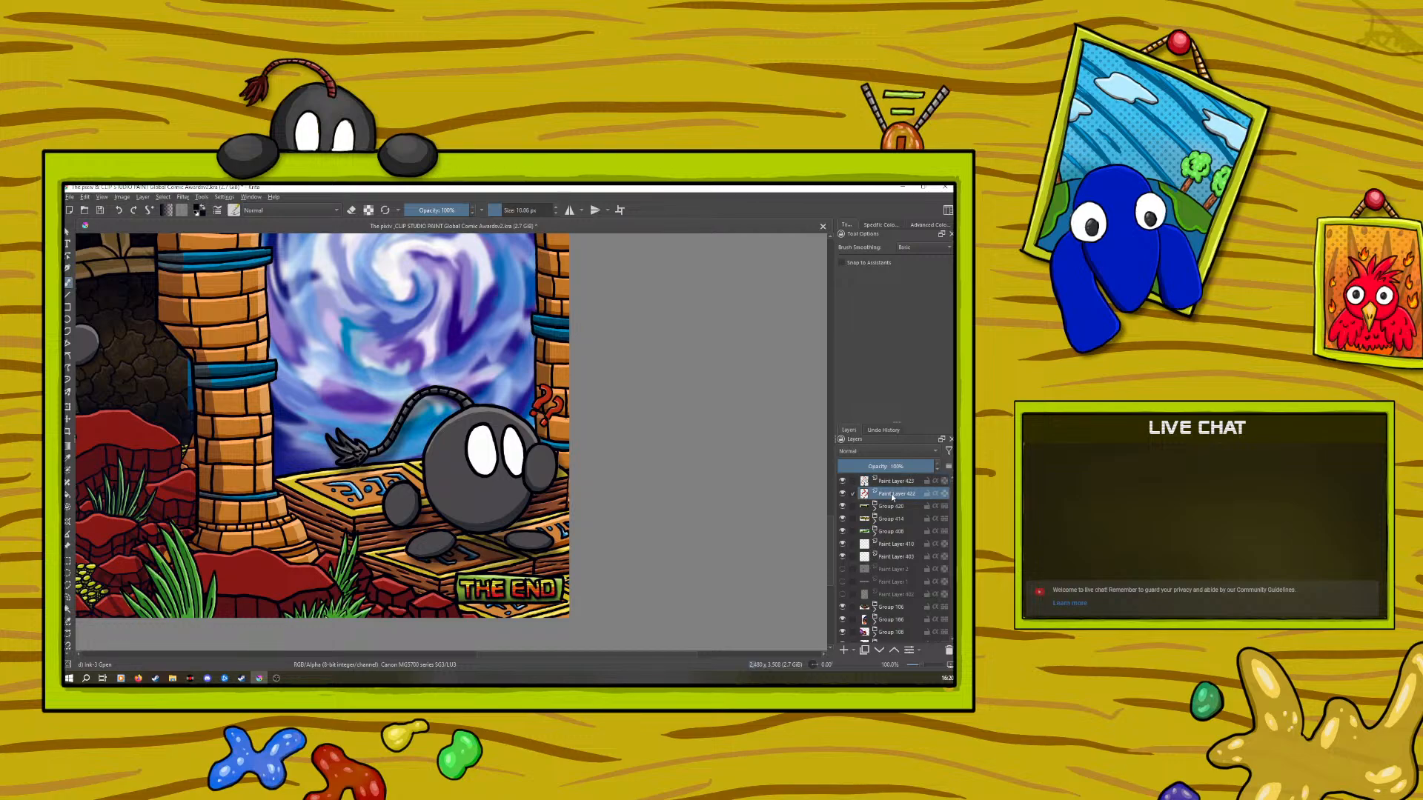
click(67, 457)
click(547, 397)
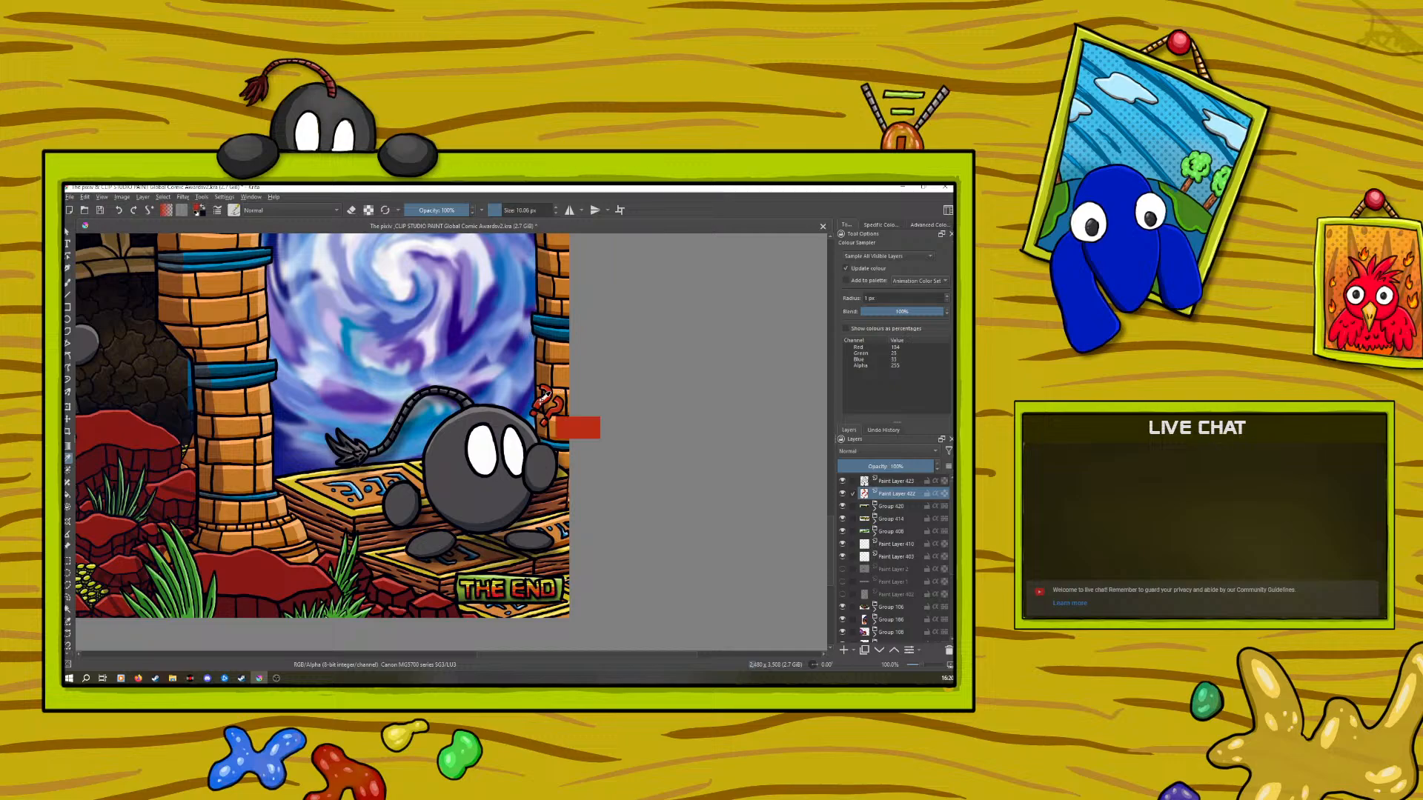
key(b)
click(368, 210)
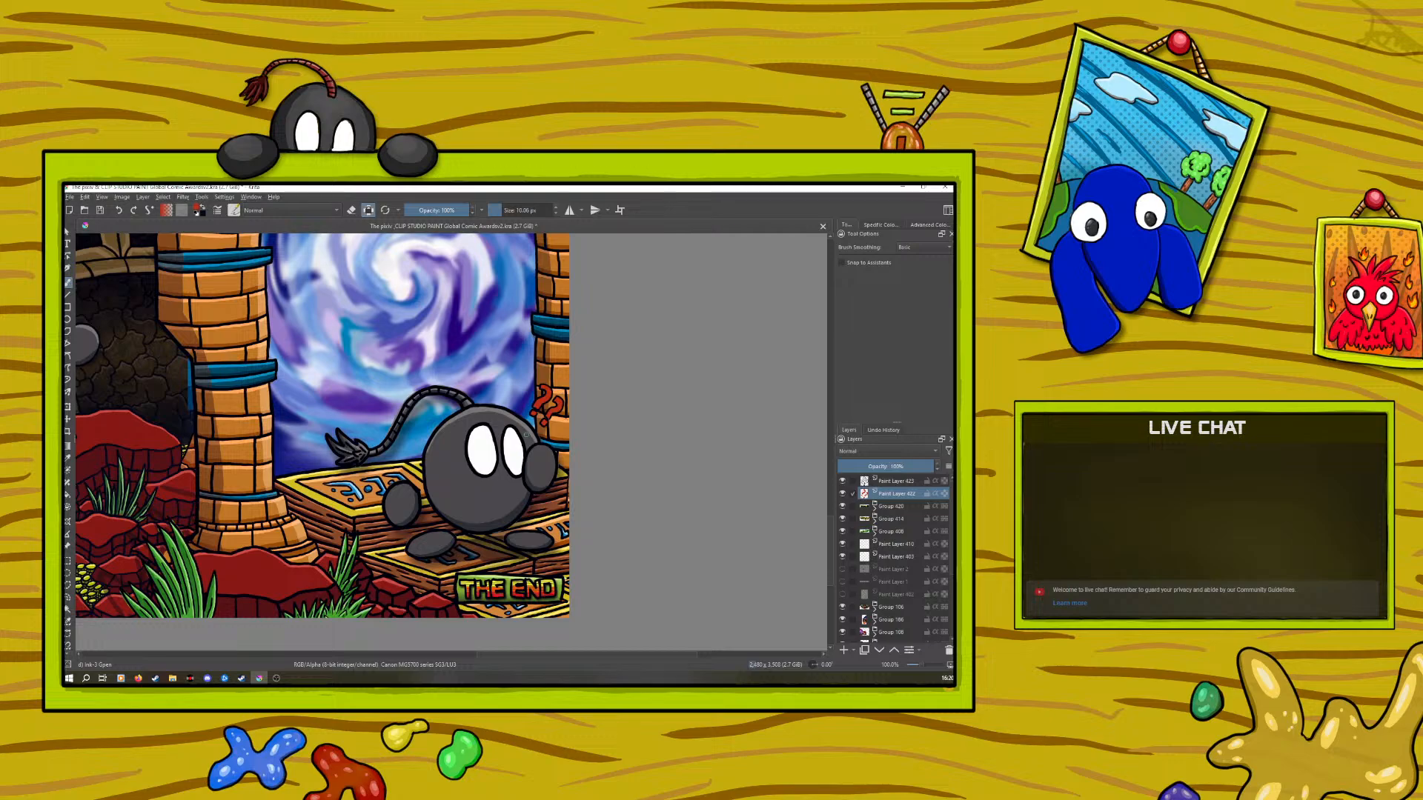
right_click(534, 389)
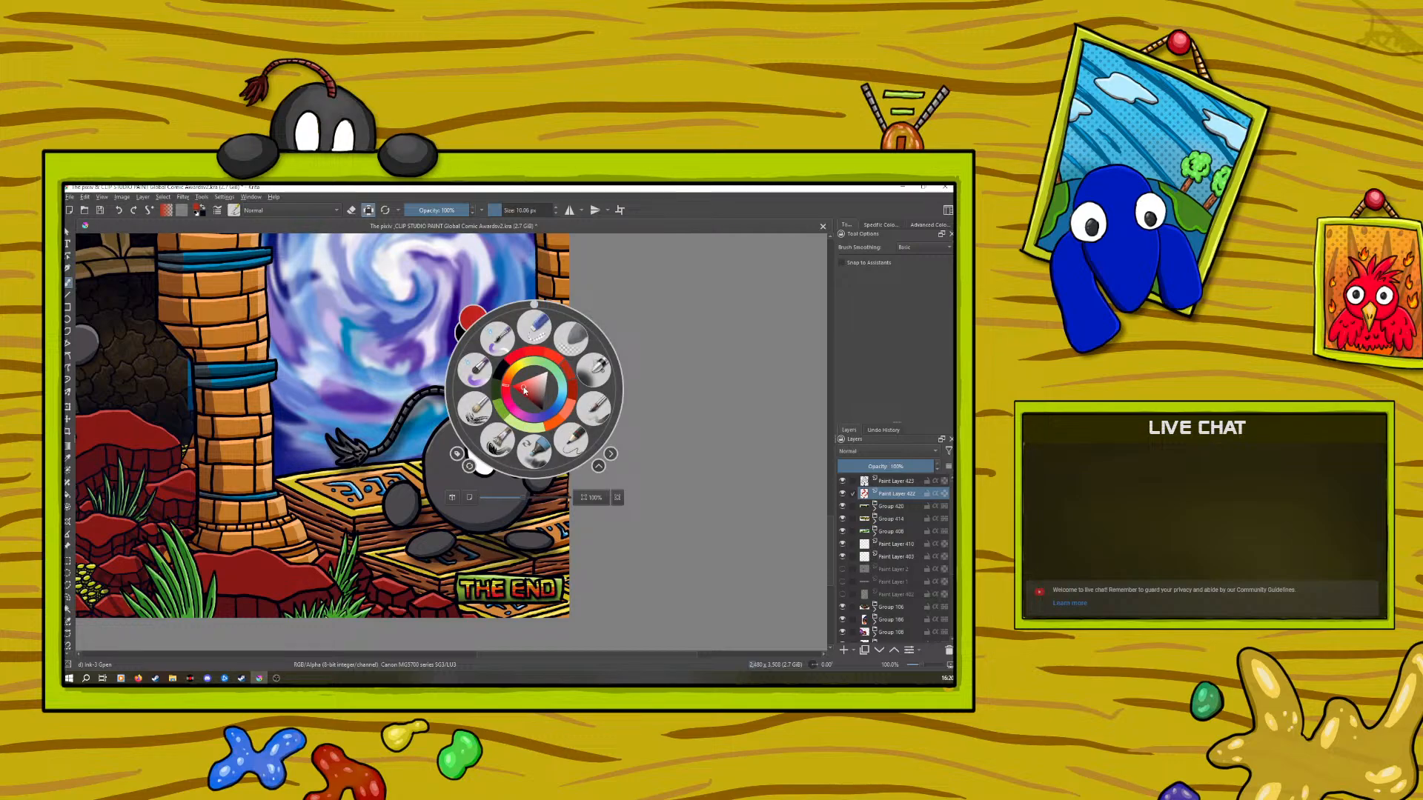
click(523, 387)
right_click(534, 326)
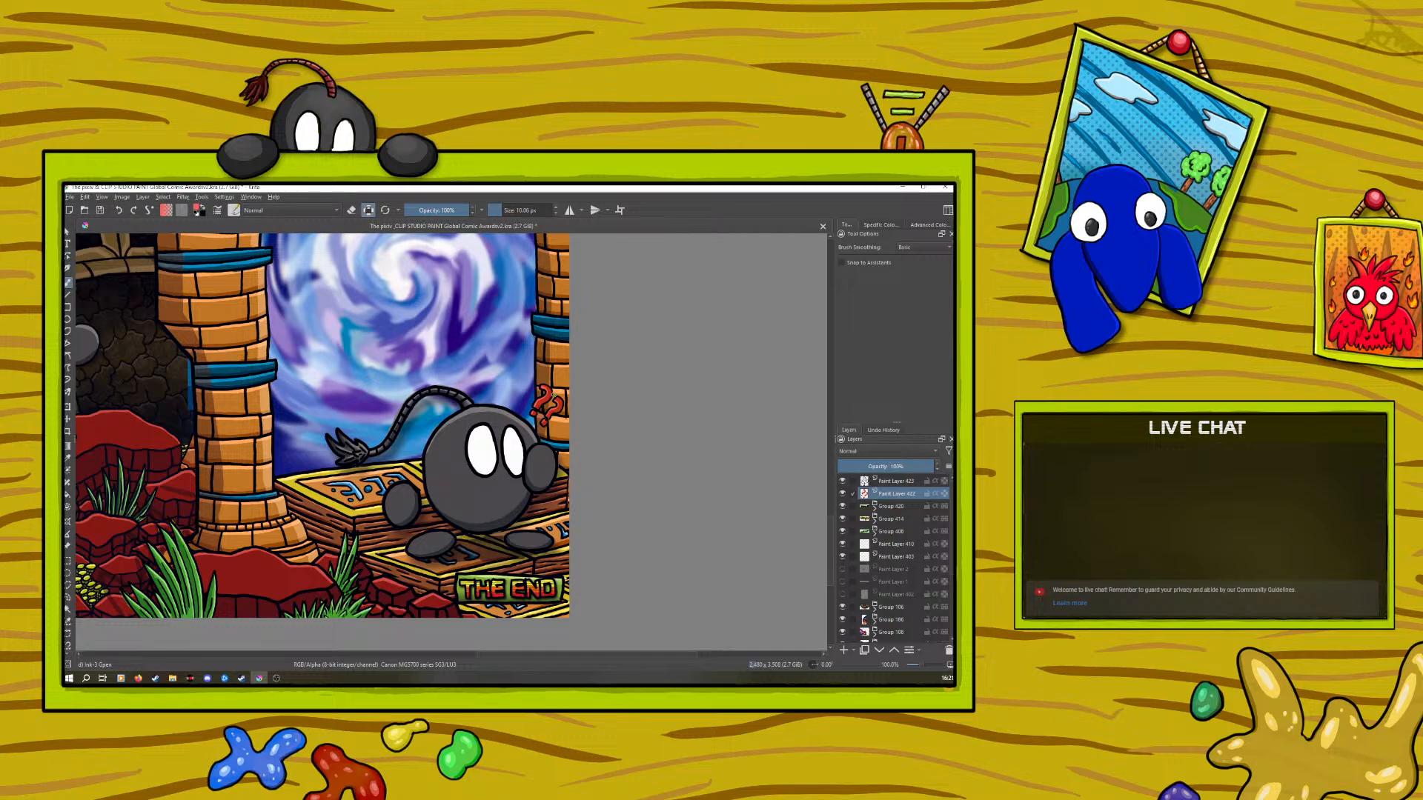
right_click(558, 388)
click(550, 383)
right_click(552, 342)
click(353, 211)
Group the question marks' black outline layer and red colour layer together
drag(921, 665, 919, 664)
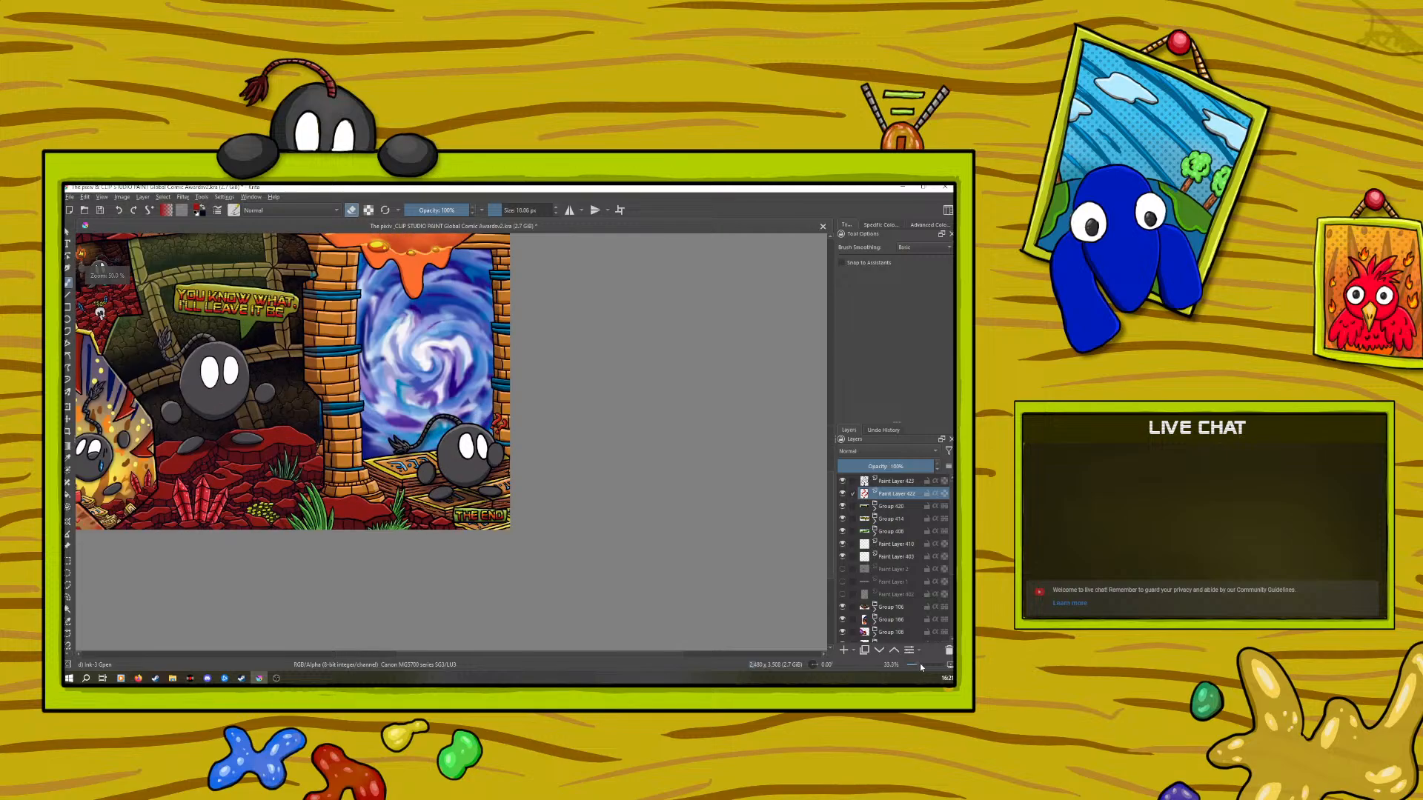
right_click(865, 485)
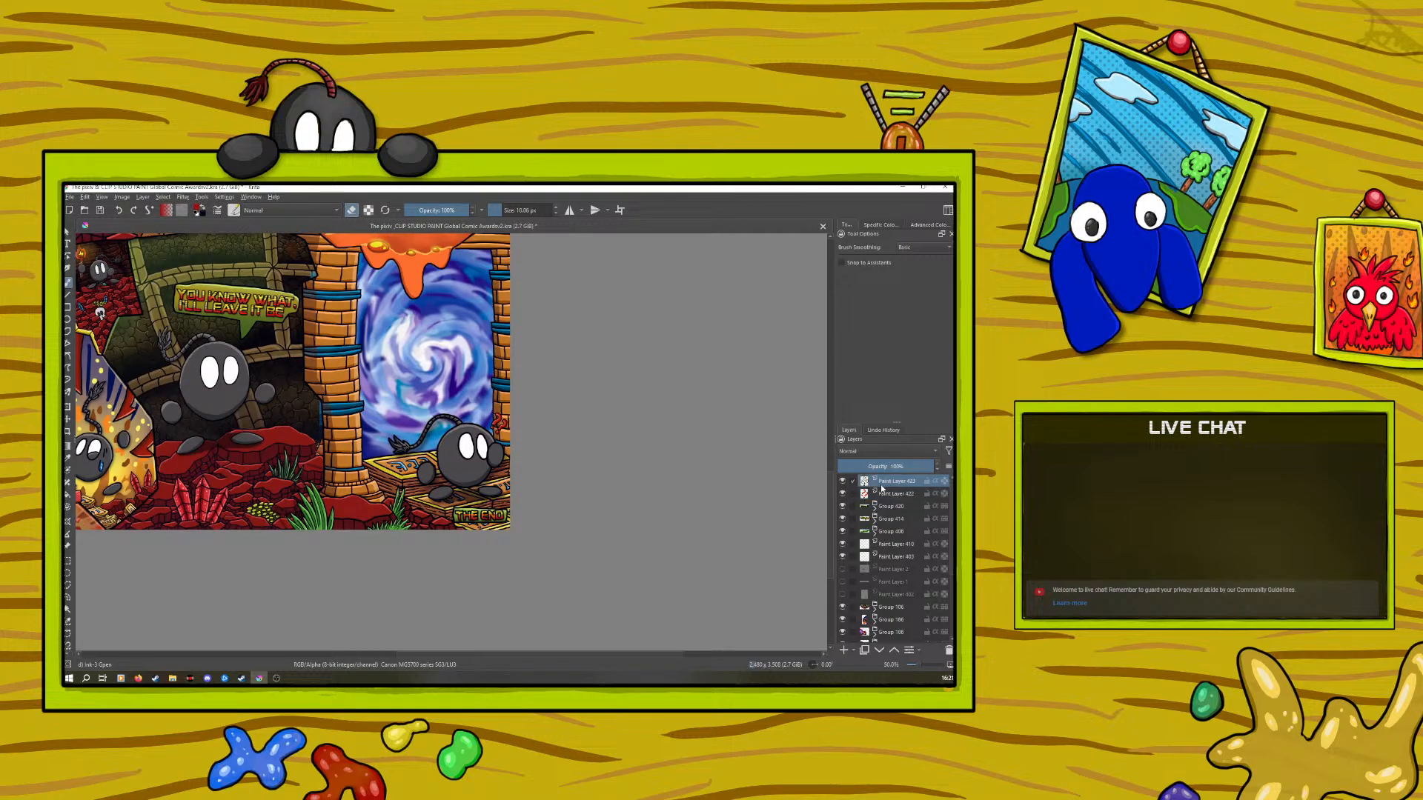
click(798, 392)
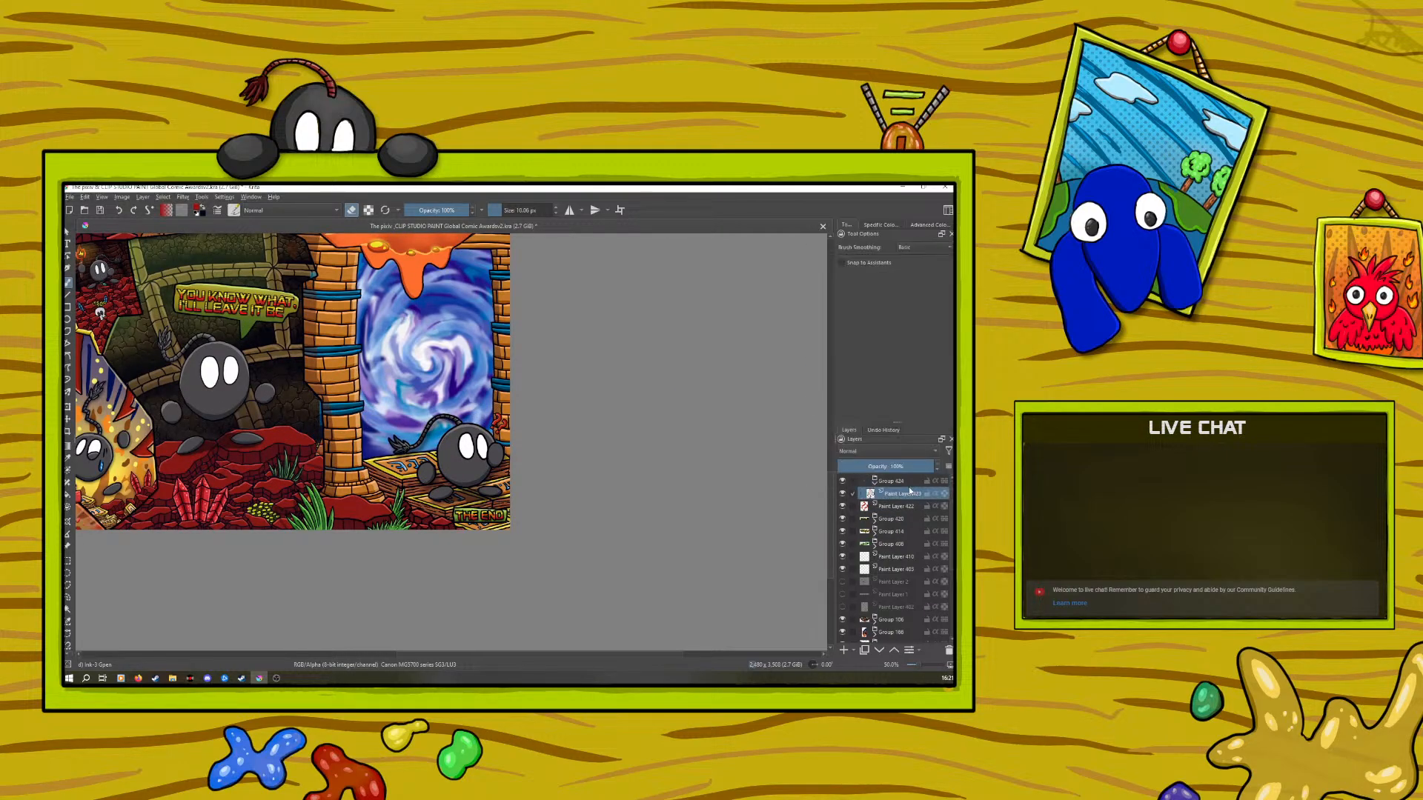
click(894, 650)
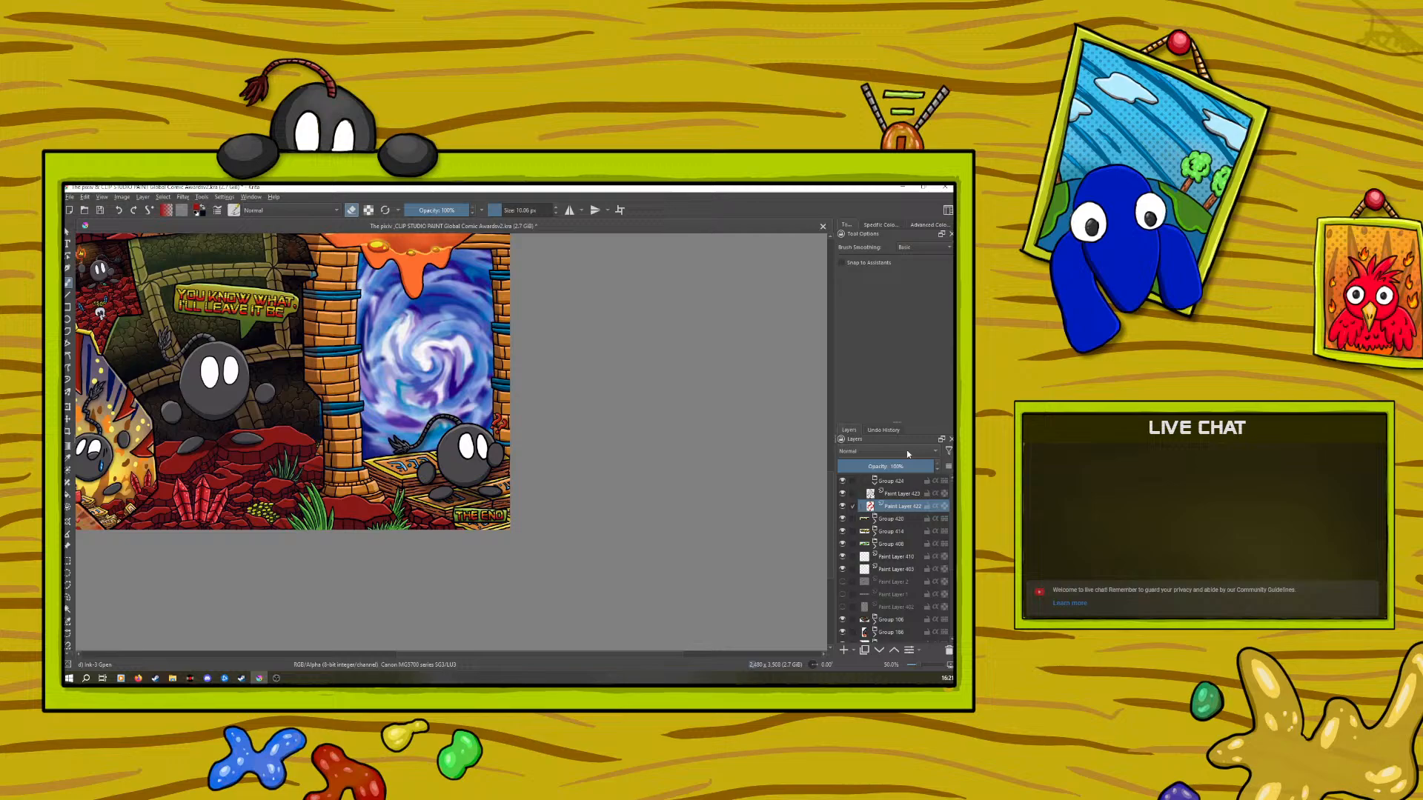
Give the question marks group a Drop Shadow layer style with 4 px distance, 7 px size and reduced opacity
click(874, 482)
click(886, 482)
right_click(887, 484)
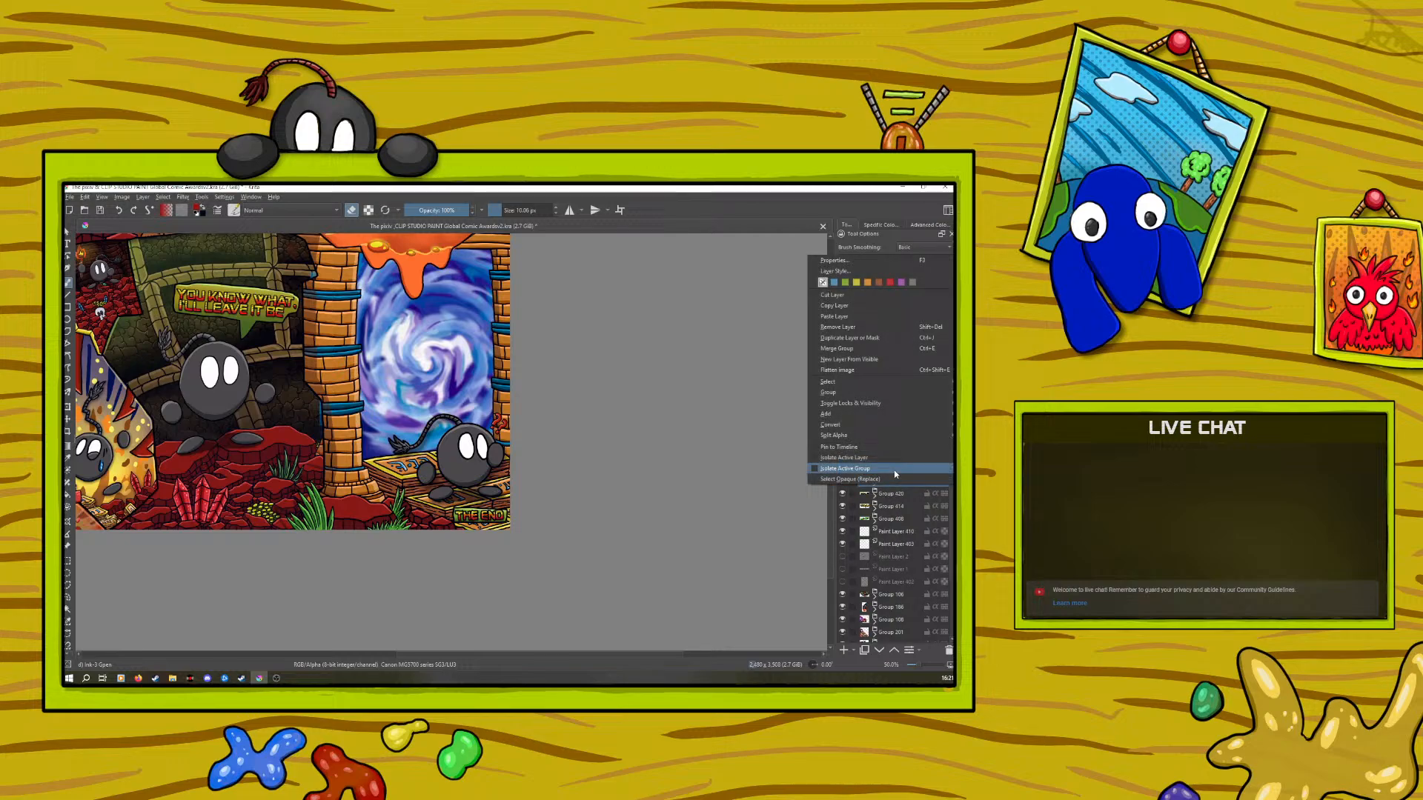
click(830, 271)
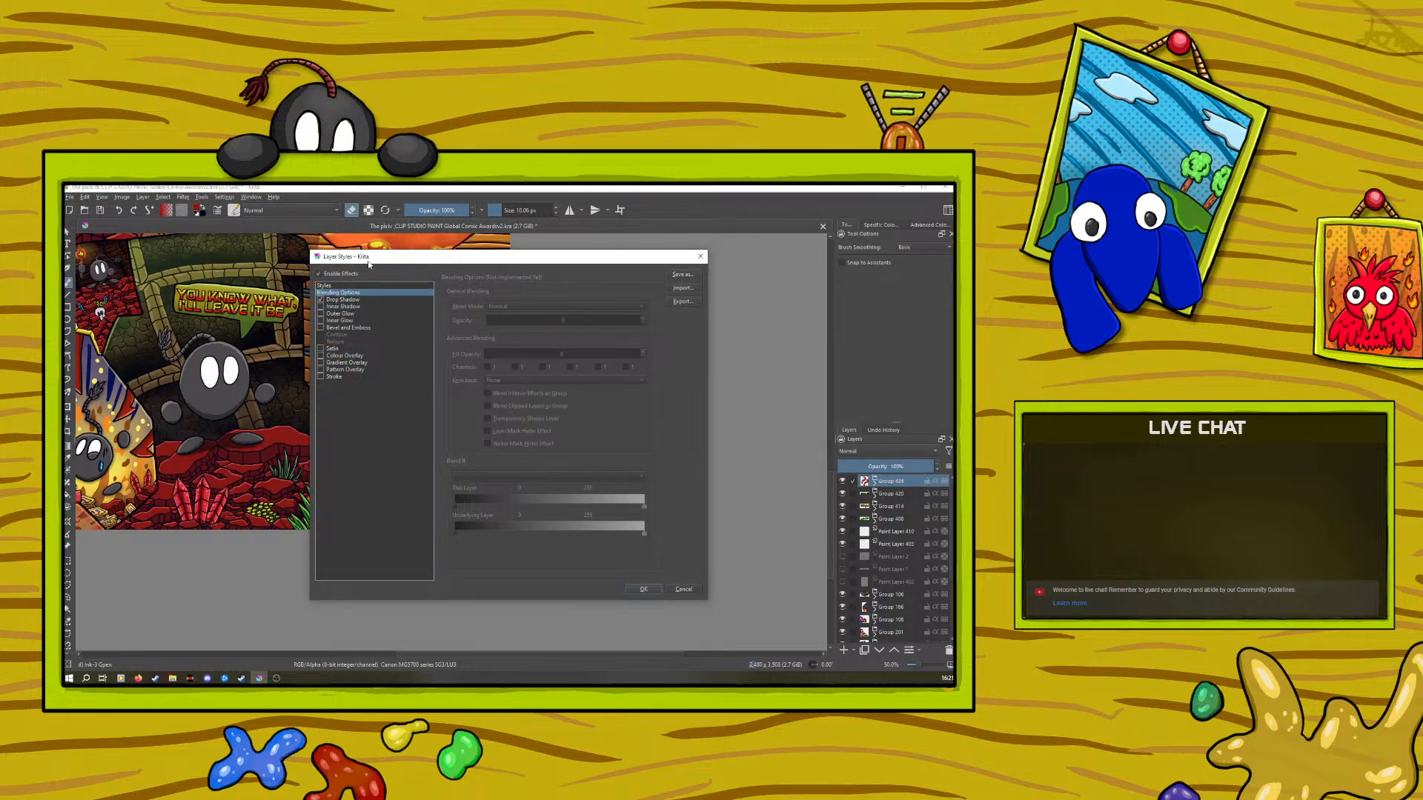
drag(368, 263, 374, 443)
drag(396, 429, 375, 499)
drag(496, 597, 488, 597)
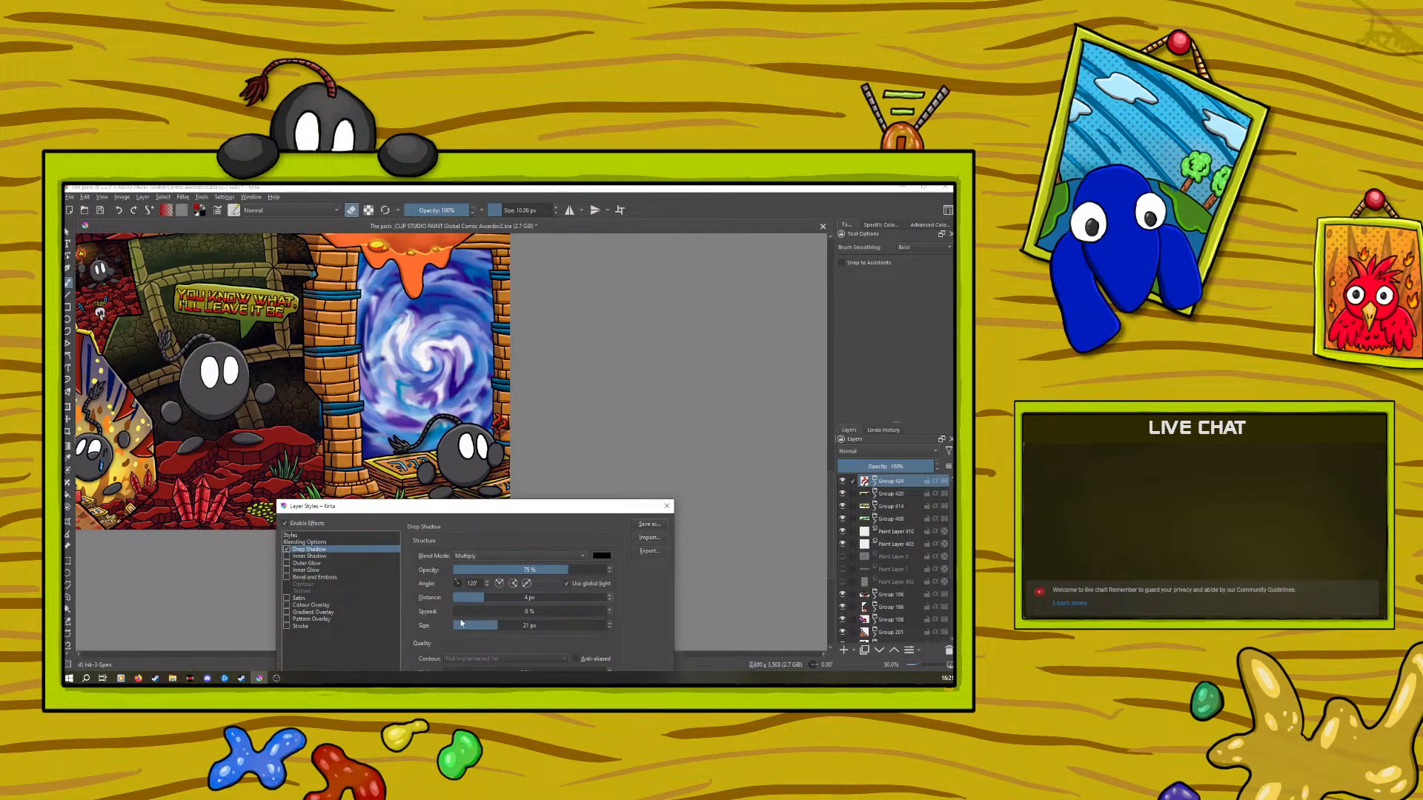
drag(495, 625, 480, 626)
drag(512, 569, 525, 567)
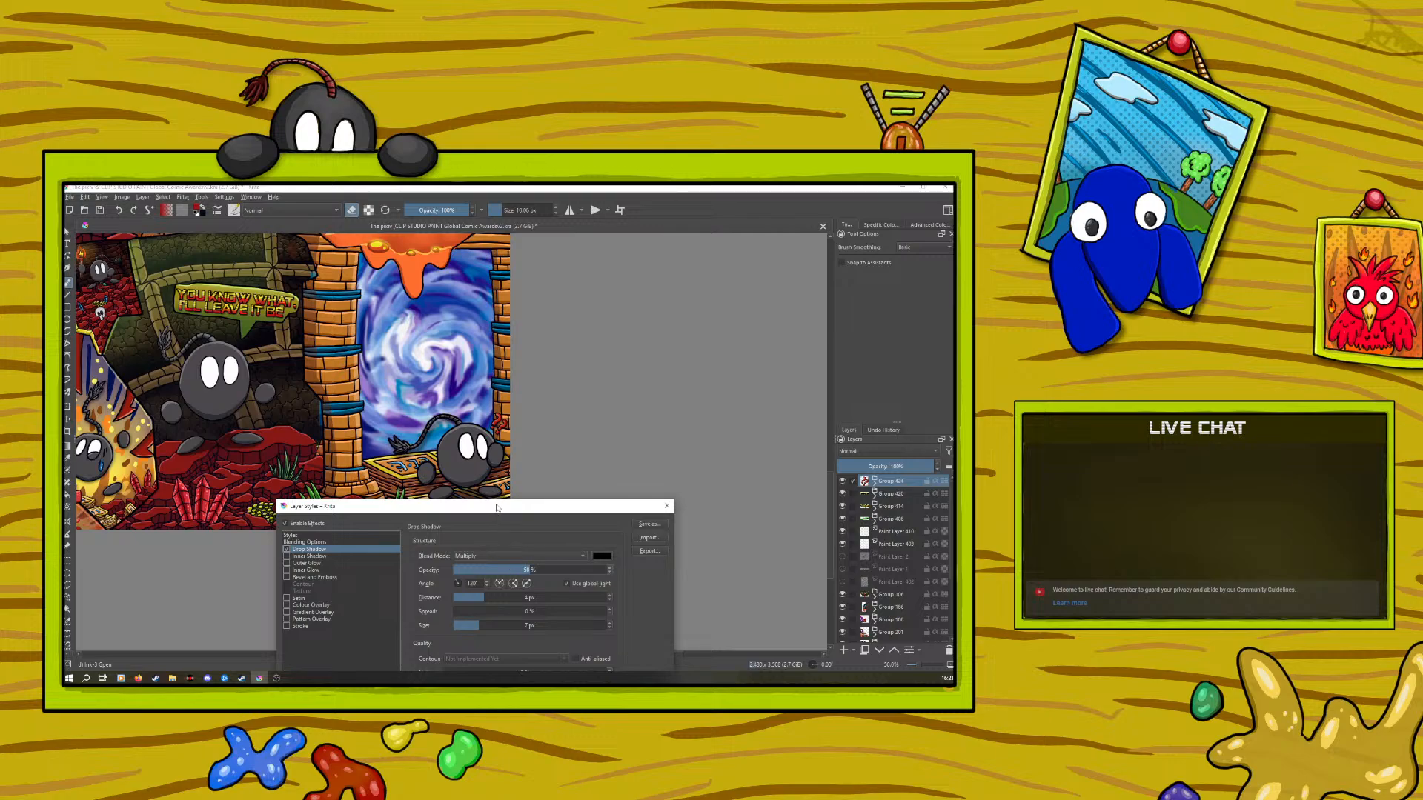
drag(496, 509, 421, 257)
click(516, 599)
Add a new paint layer above the question marks group and hand-write a small red signature beneath the "THE END" sign
drag(919, 668, 917, 666)
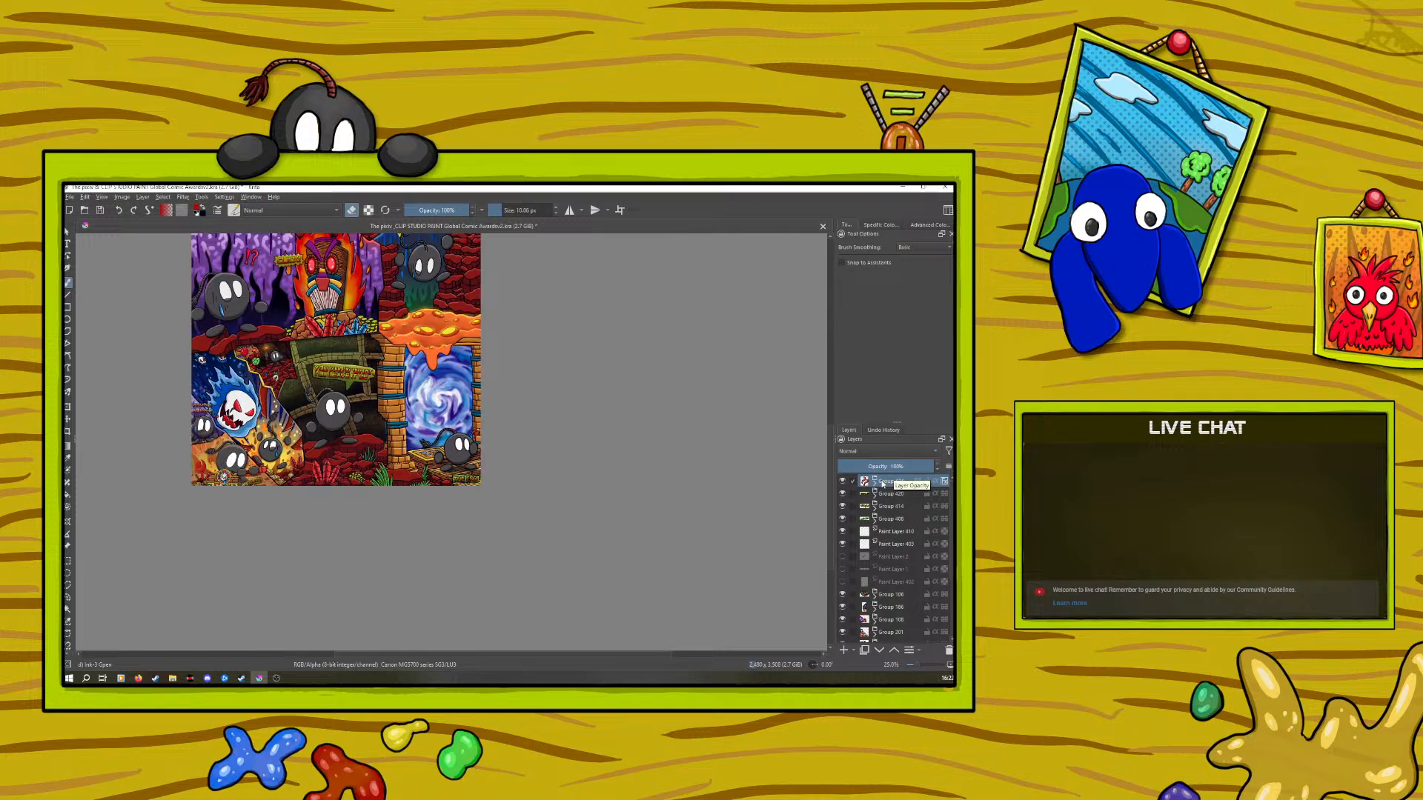
click(844, 649)
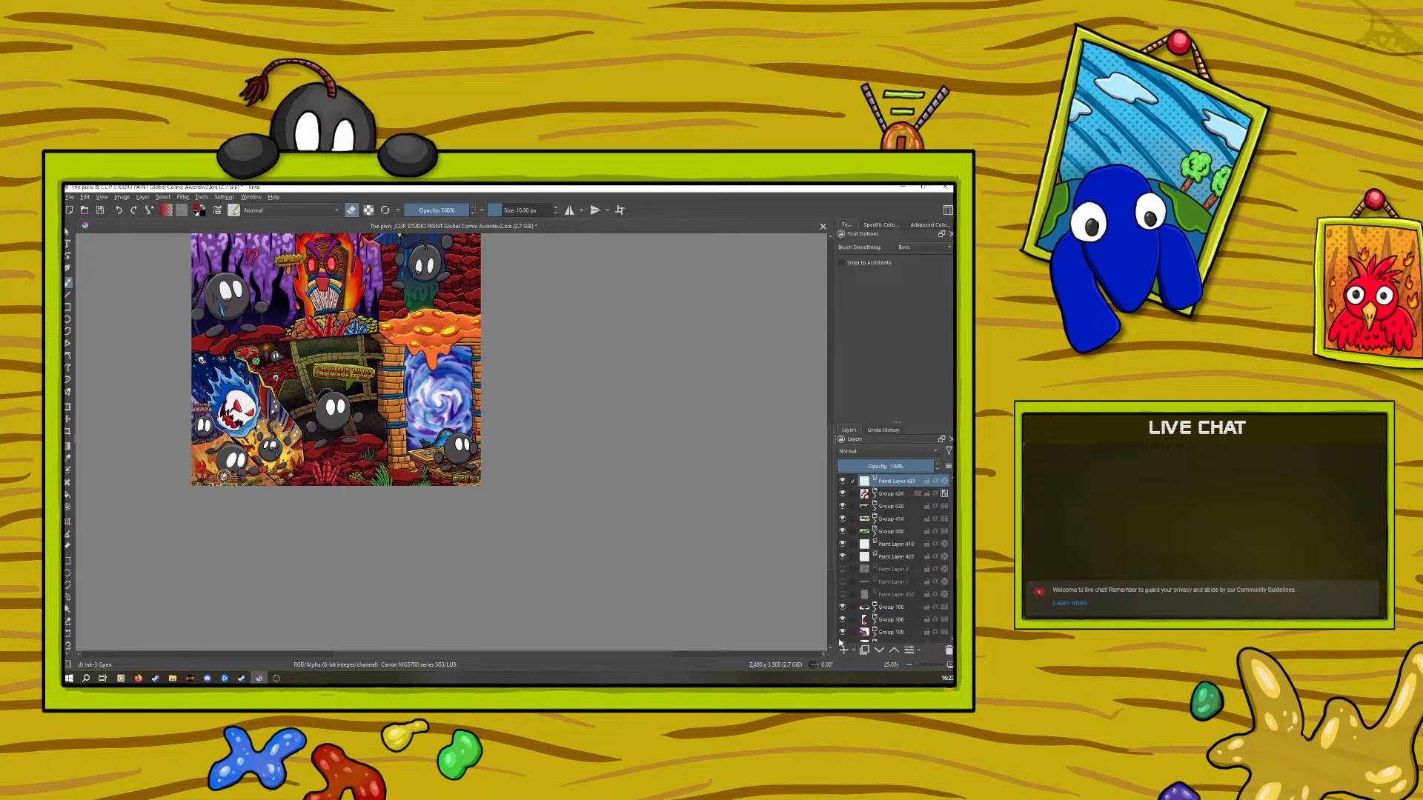
drag(915, 670, 923, 661)
drag(831, 539, 831, 544)
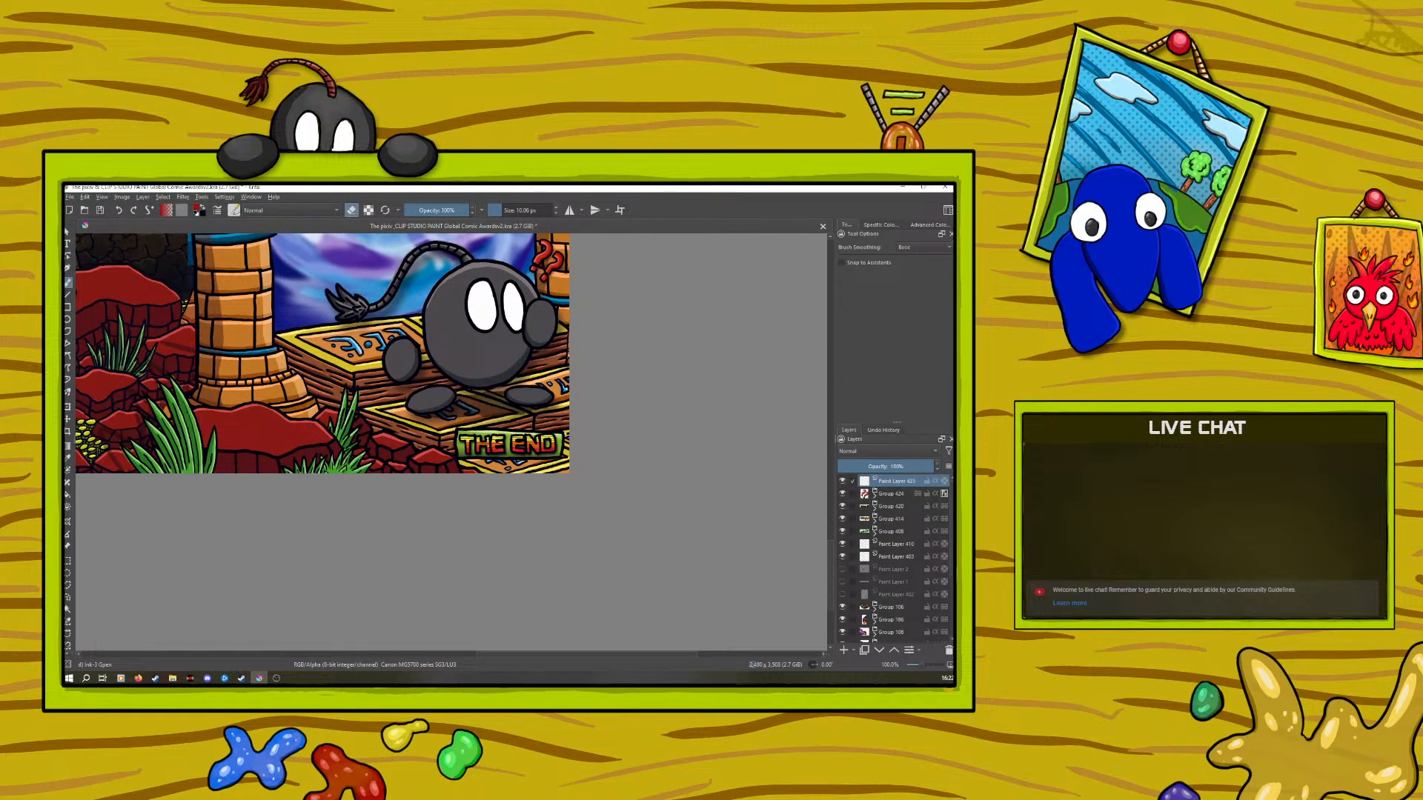
click(352, 210)
mouse_move(517, 469)
mouse_down()
mouse_move(534, 467)
mouse_move(504, 461)
mouse_up()
Try recolouring the signature bright yellow with its transparency preserved
right_click(446, 476)
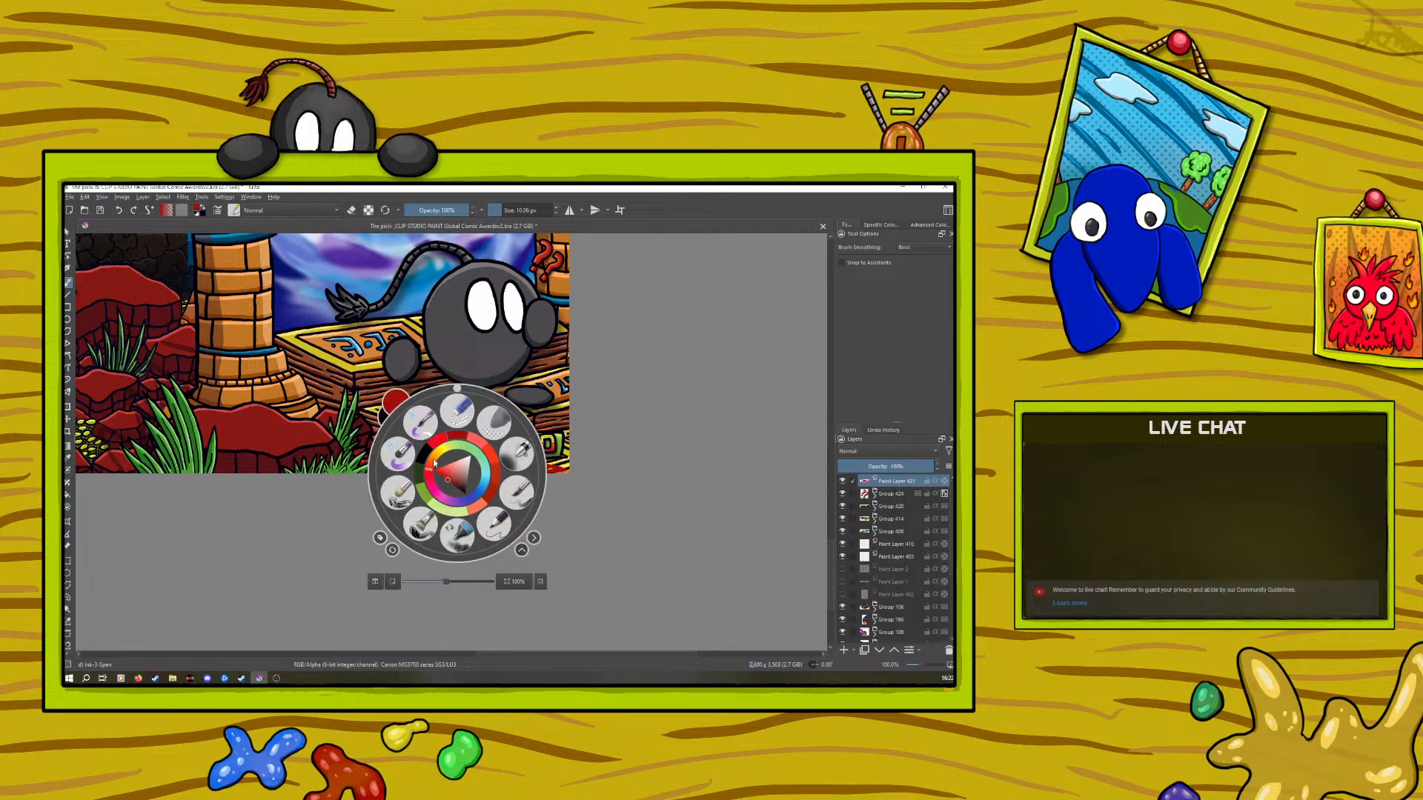
click(439, 454)
click(446, 463)
click(335, 227)
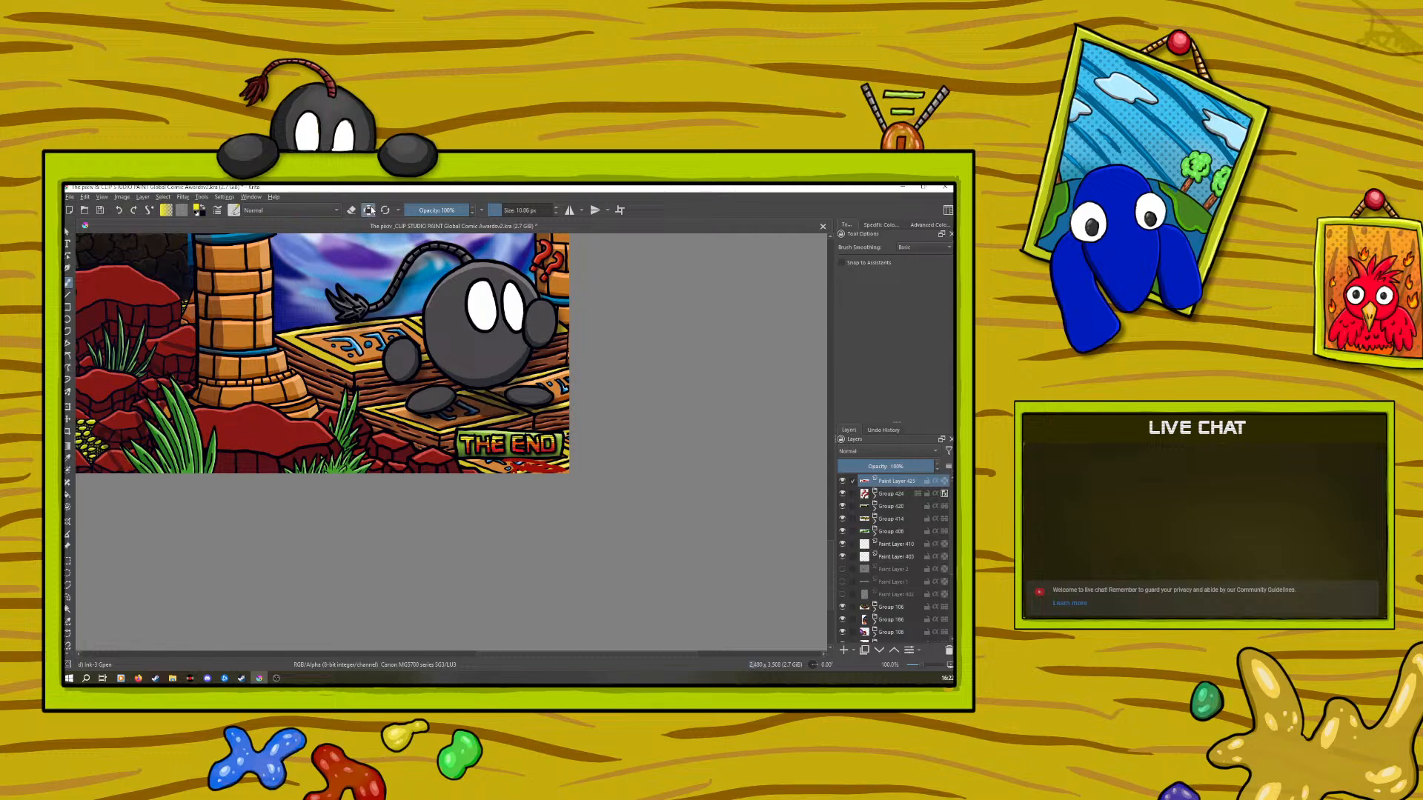
mouse_move(539, 458)
mouse_down()
mouse_move(504, 462)
mouse_move(538, 469)
mouse_up()
Try adding red to the yellow signature and smoothing the colours together with the Blender Basic brush
right_click(538, 467)
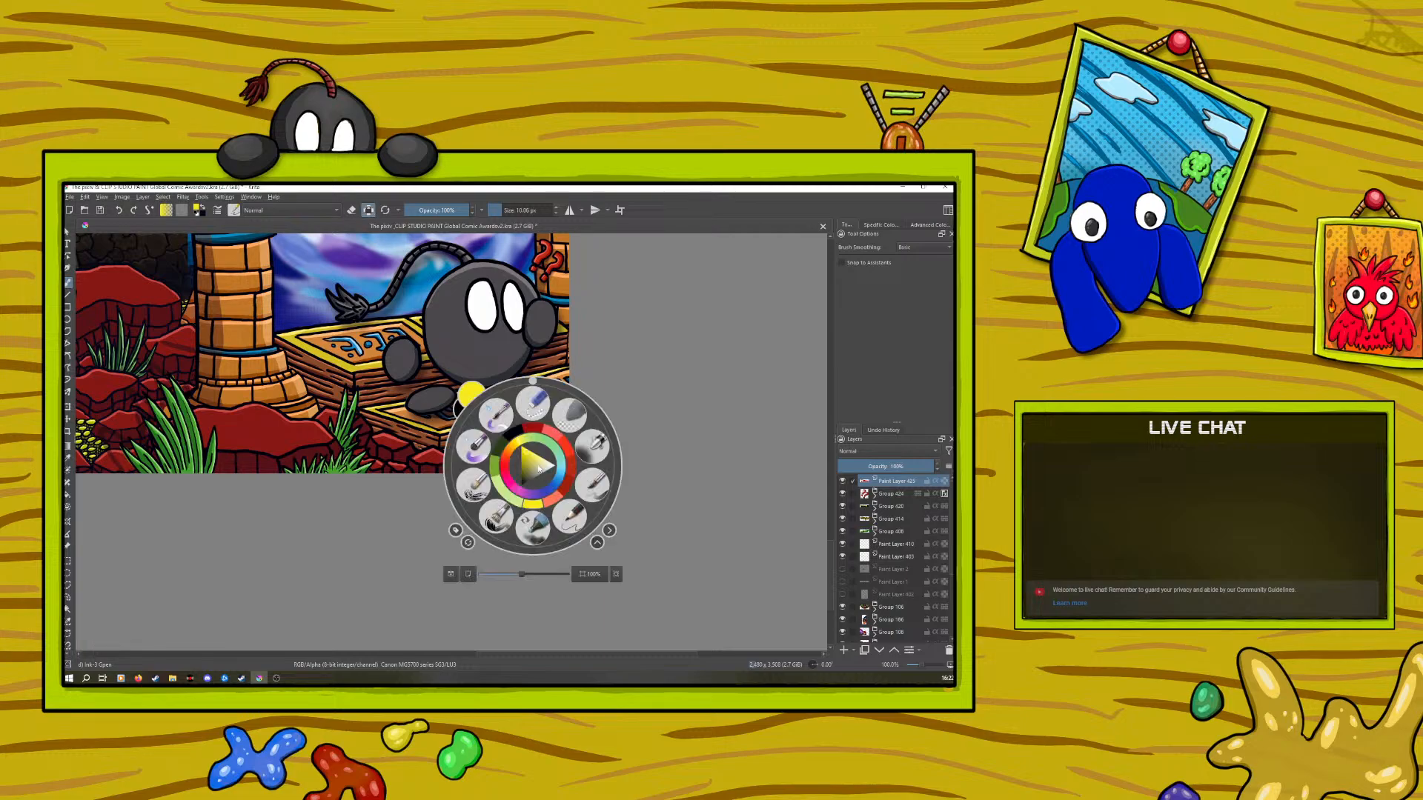
click(523, 472)
click(505, 460)
click(524, 473)
right_click(563, 412)
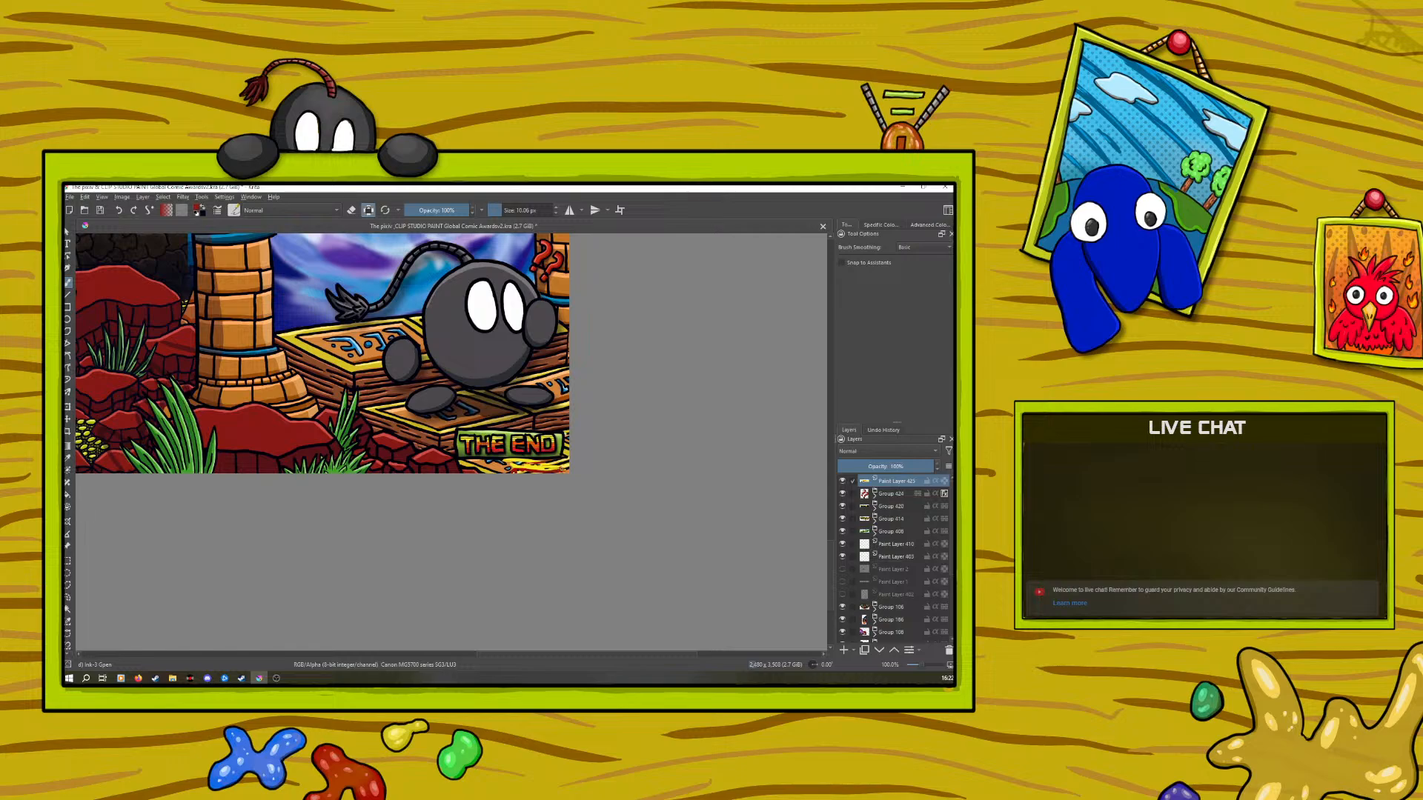
click(234, 209)
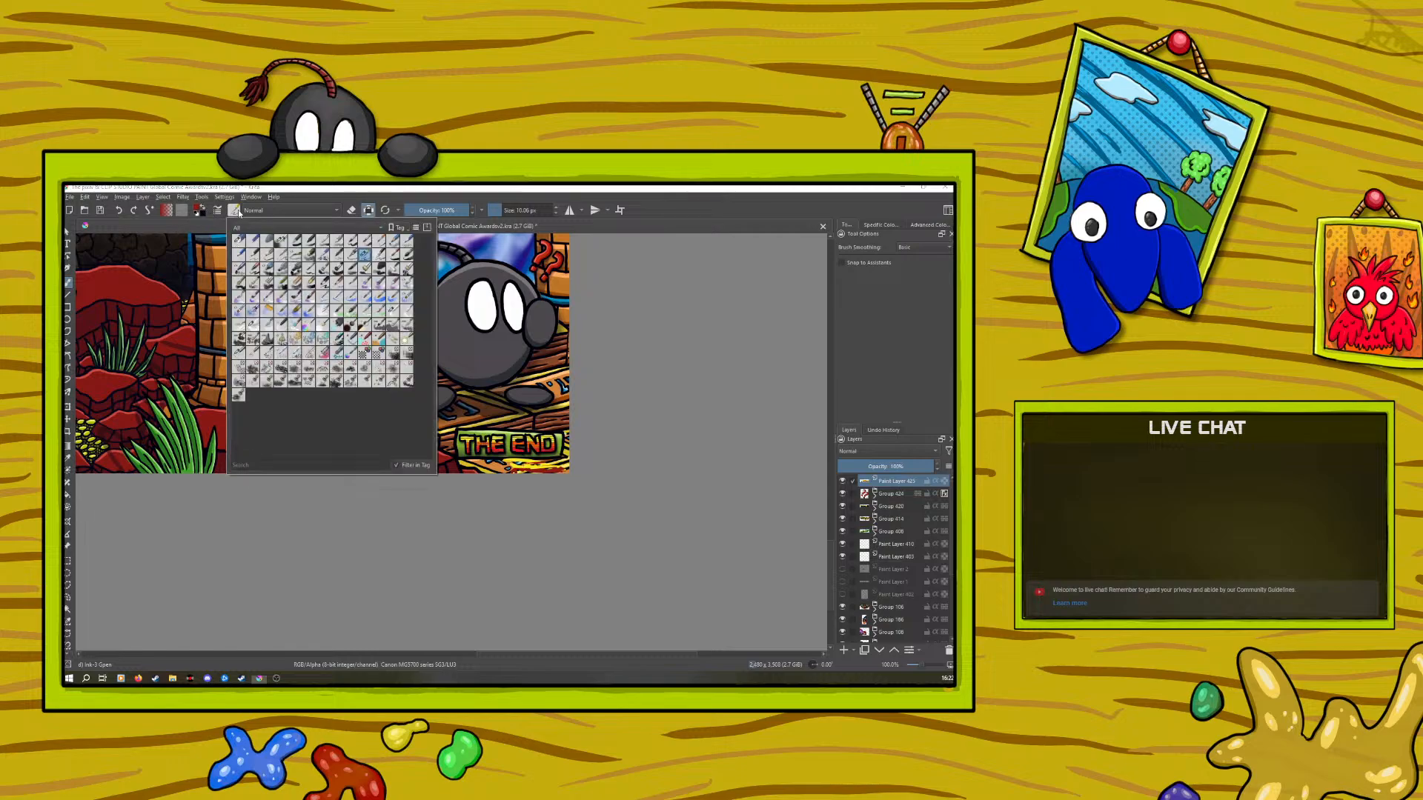
click(392, 312)
right_click(508, 524)
click(489, 413)
drag(525, 463, 553, 463)
mouse_move(437, 210)
mouse_down()
mouse_move(425, 211)
mouse_move(504, 198)
mouse_up()
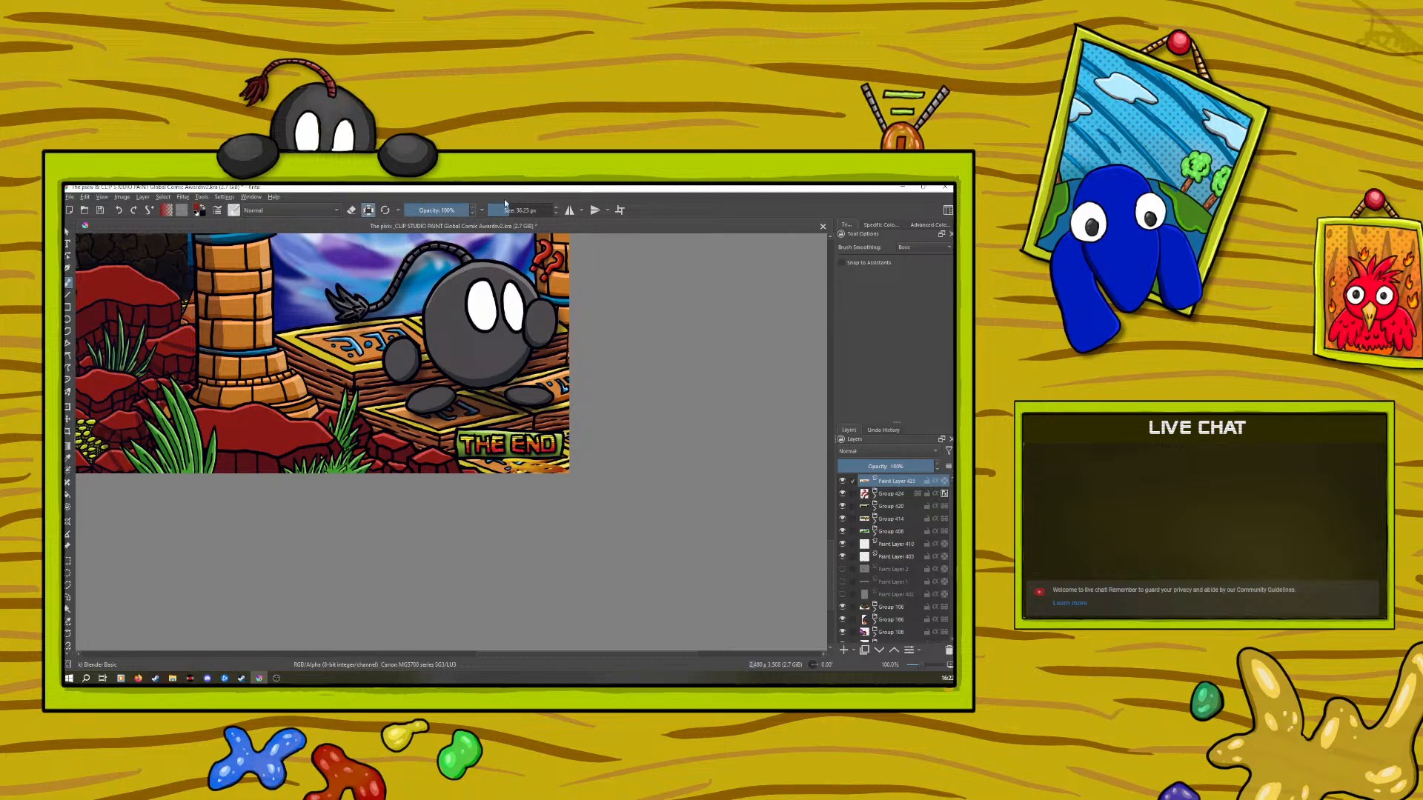
Lower the signature layer's opacity to about 49% and paint the lettering black with the inking brush
drag(898, 466, 893, 466)
right_click(471, 510)
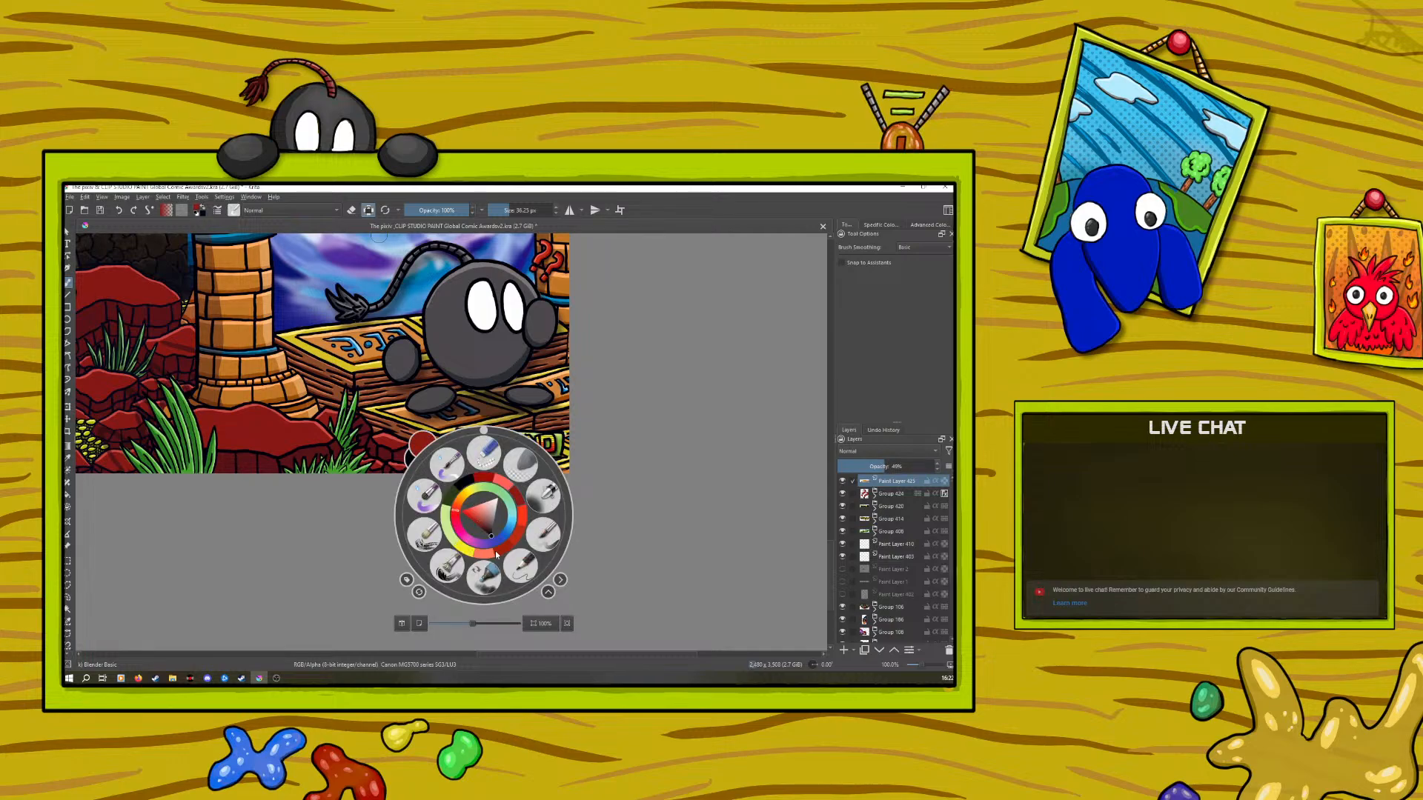
click(491, 536)
right_click(494, 555)
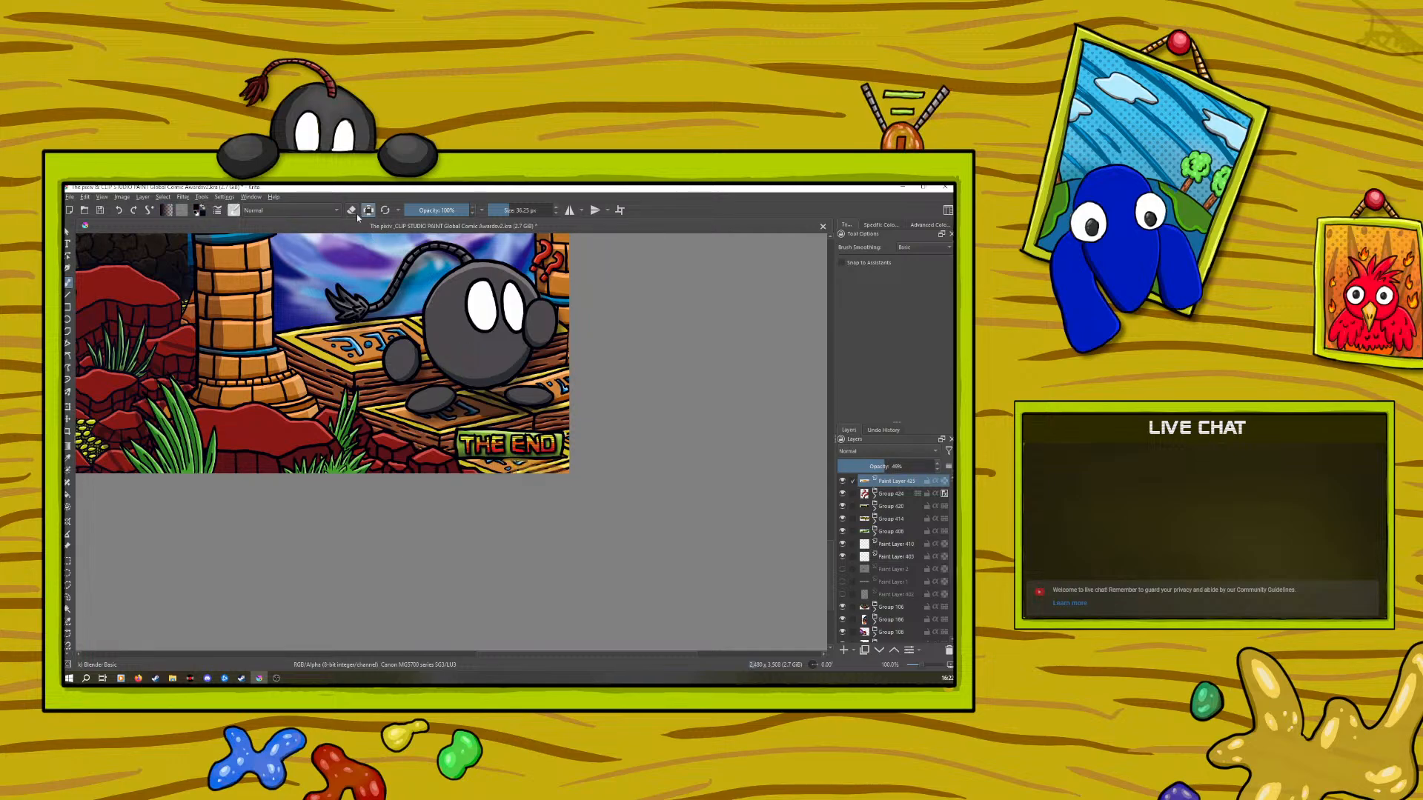
click(233, 211)
click(365, 256)
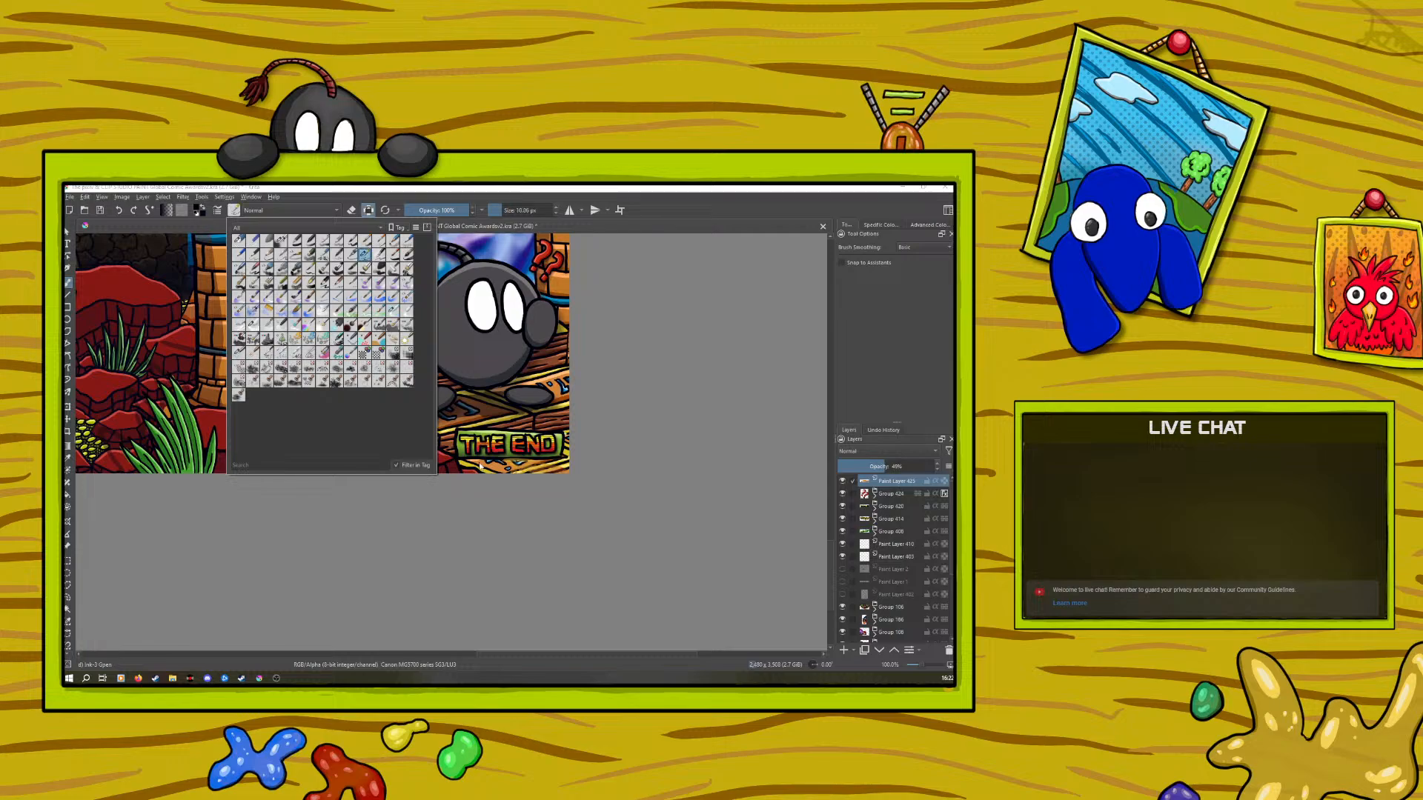
click(440, 371)
drag(516, 457, 540, 469)
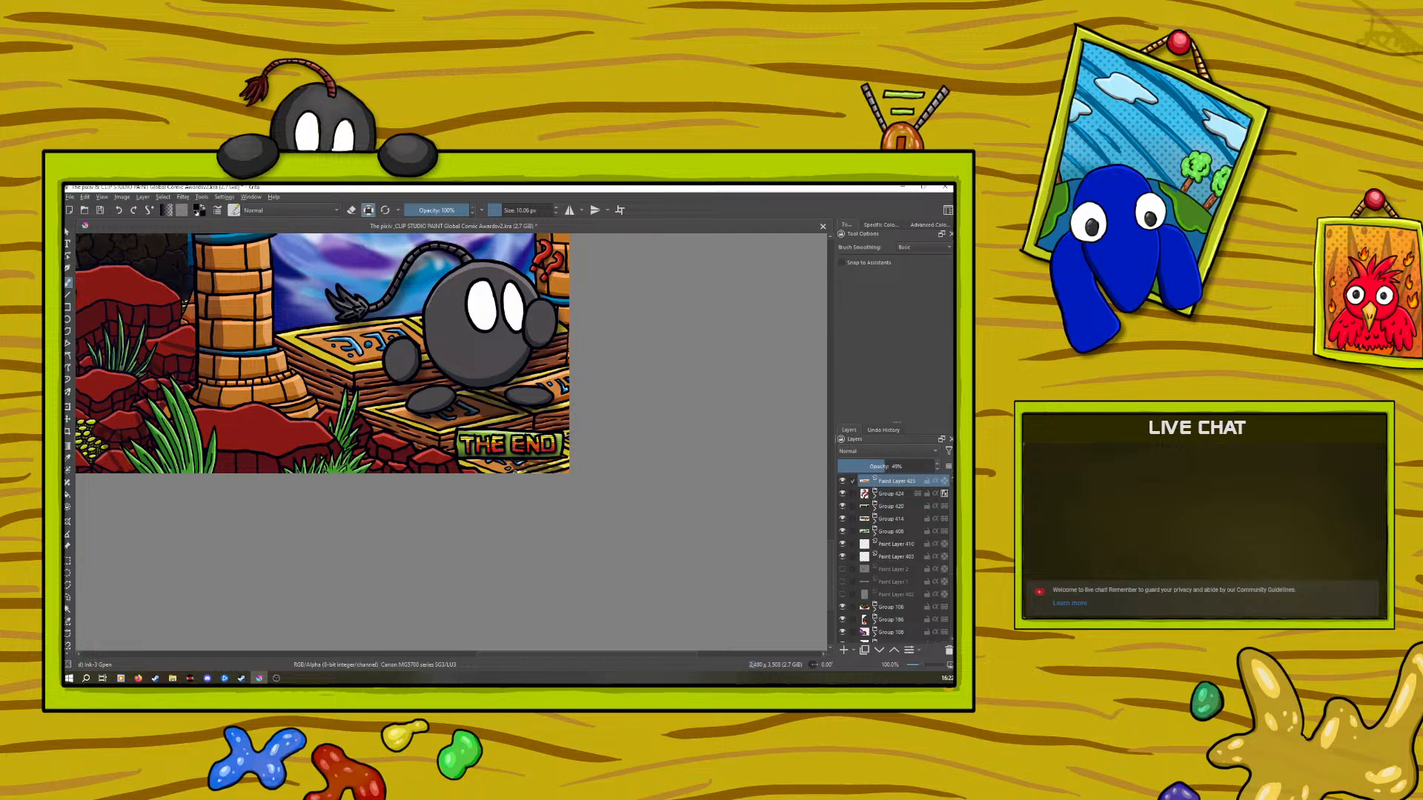
Try the signature in the comic's top panel, on the brick wall near its right edge
drag(922, 666, 916, 660)
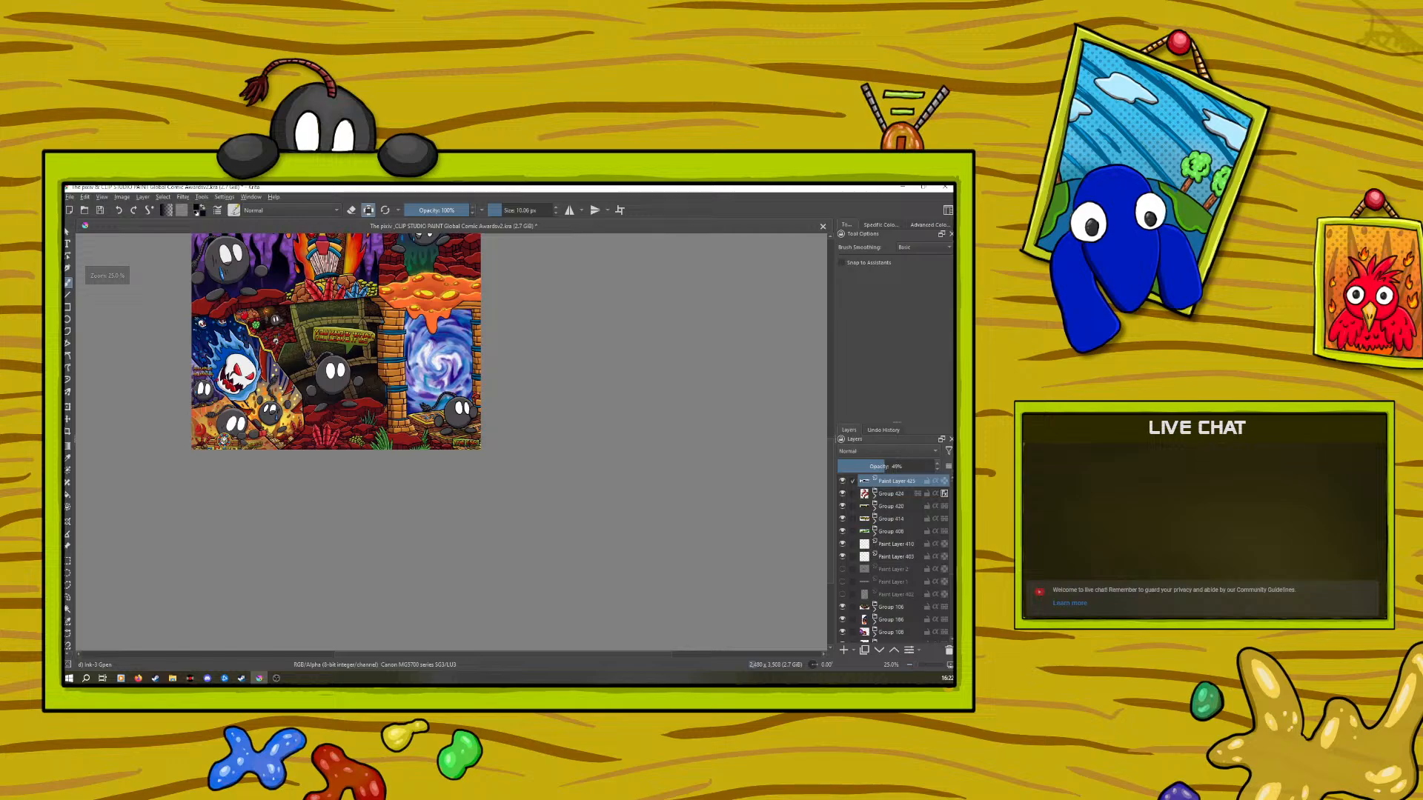
click(67, 418)
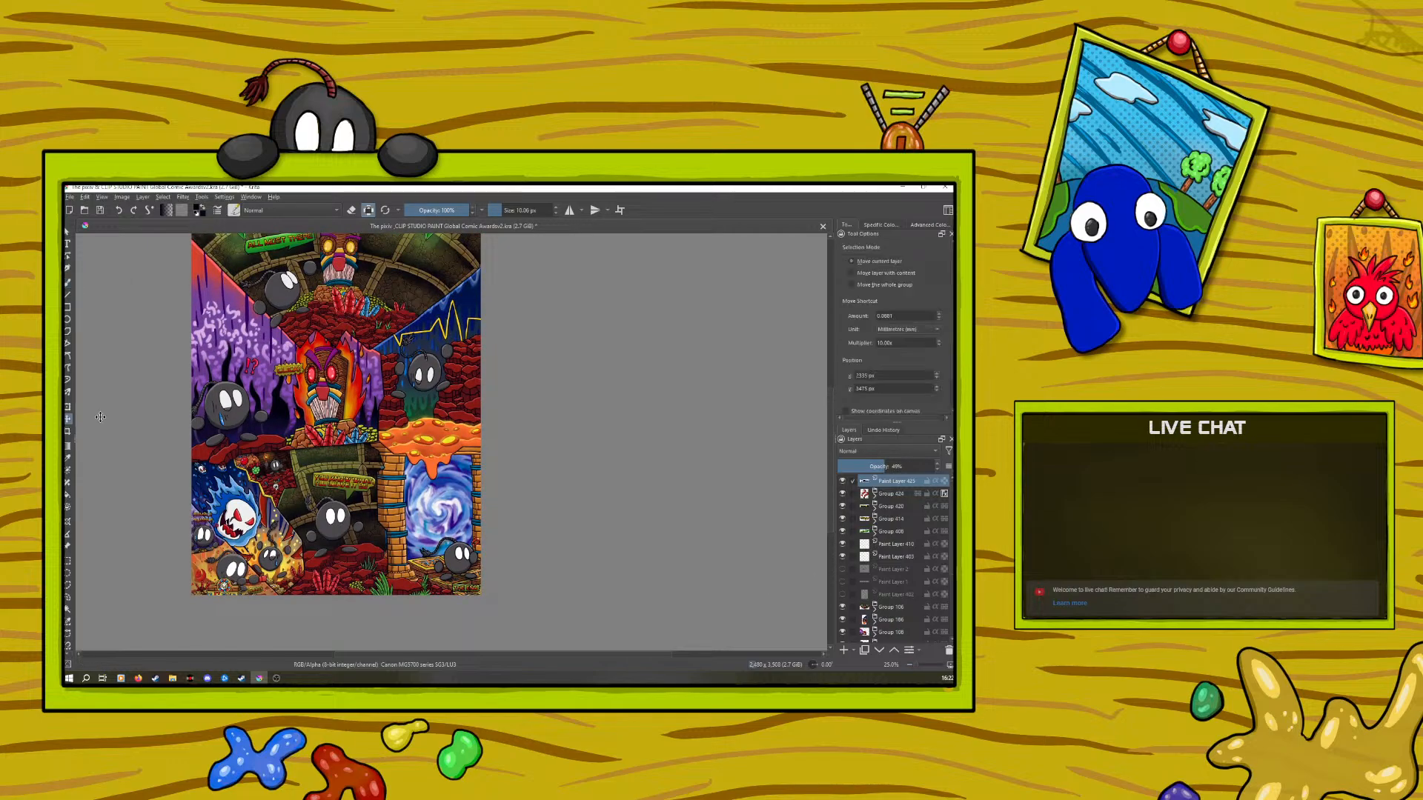
mouse_move(458, 584)
mouse_down()
mouse_move(438, 532)
mouse_move(442, 258)
mouse_up()
scroll(829, 487, up, 5)
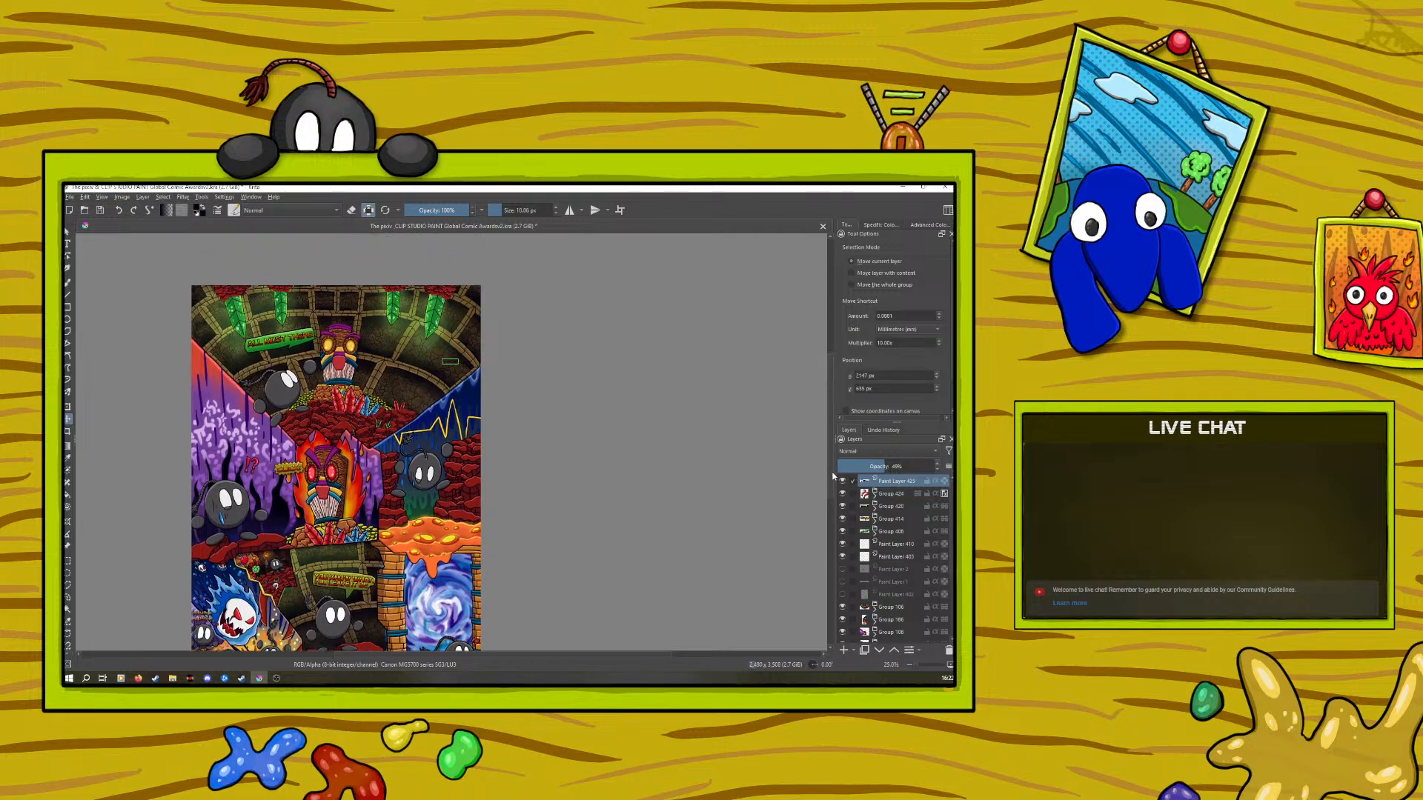
scroll(919, 664, up, 3)
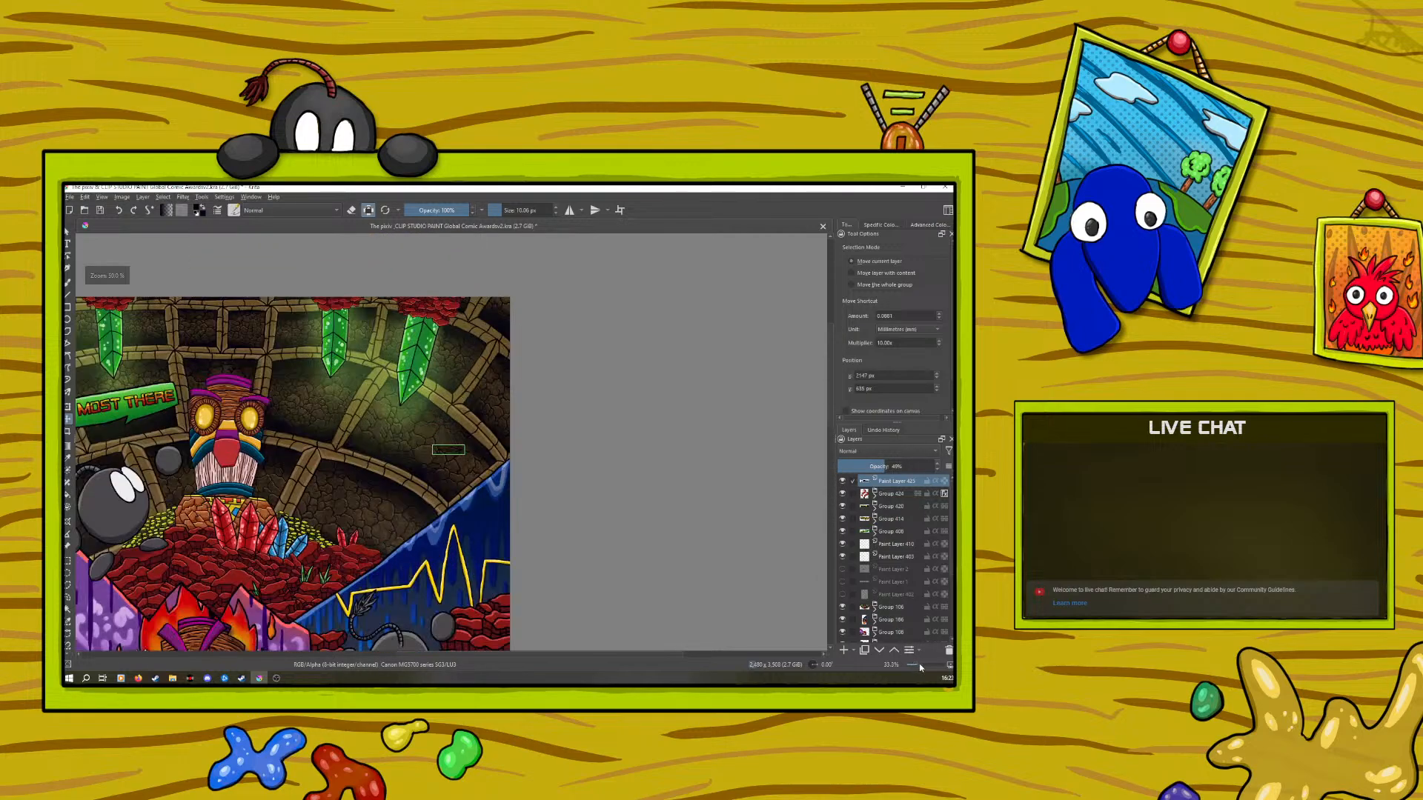
Transform the signature to a diagonal slant along the curved brick rib at the top panel's right edge
click(68, 407)
mouse_move(445, 453)
mouse_down()
mouse_move(455, 302)
mouse_move(511, 358)
mouse_up()
key(b)
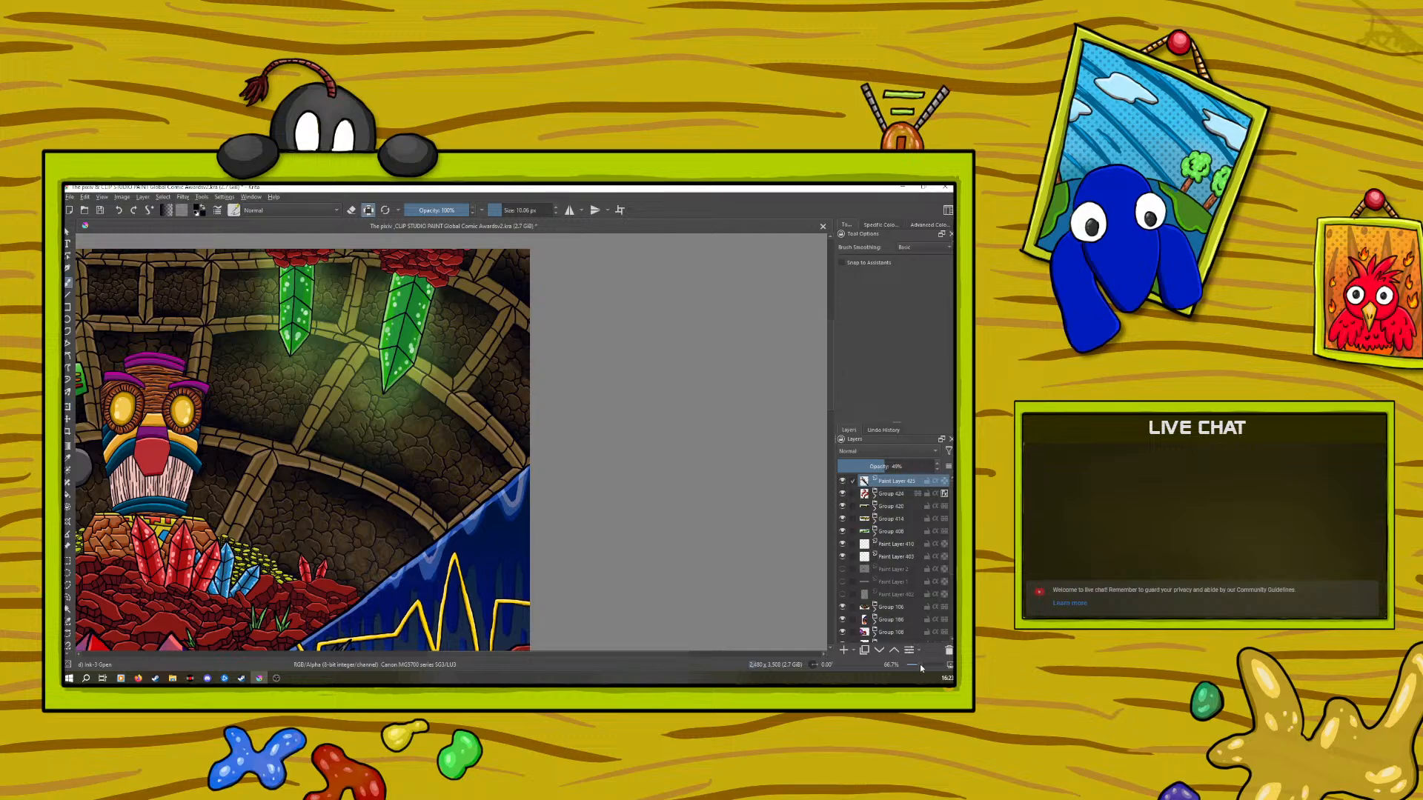
click(918, 664)
click(918, 665)
Try moving the slanted signature off the brick rib and down into the middle row's right-hand panel
click(68, 420)
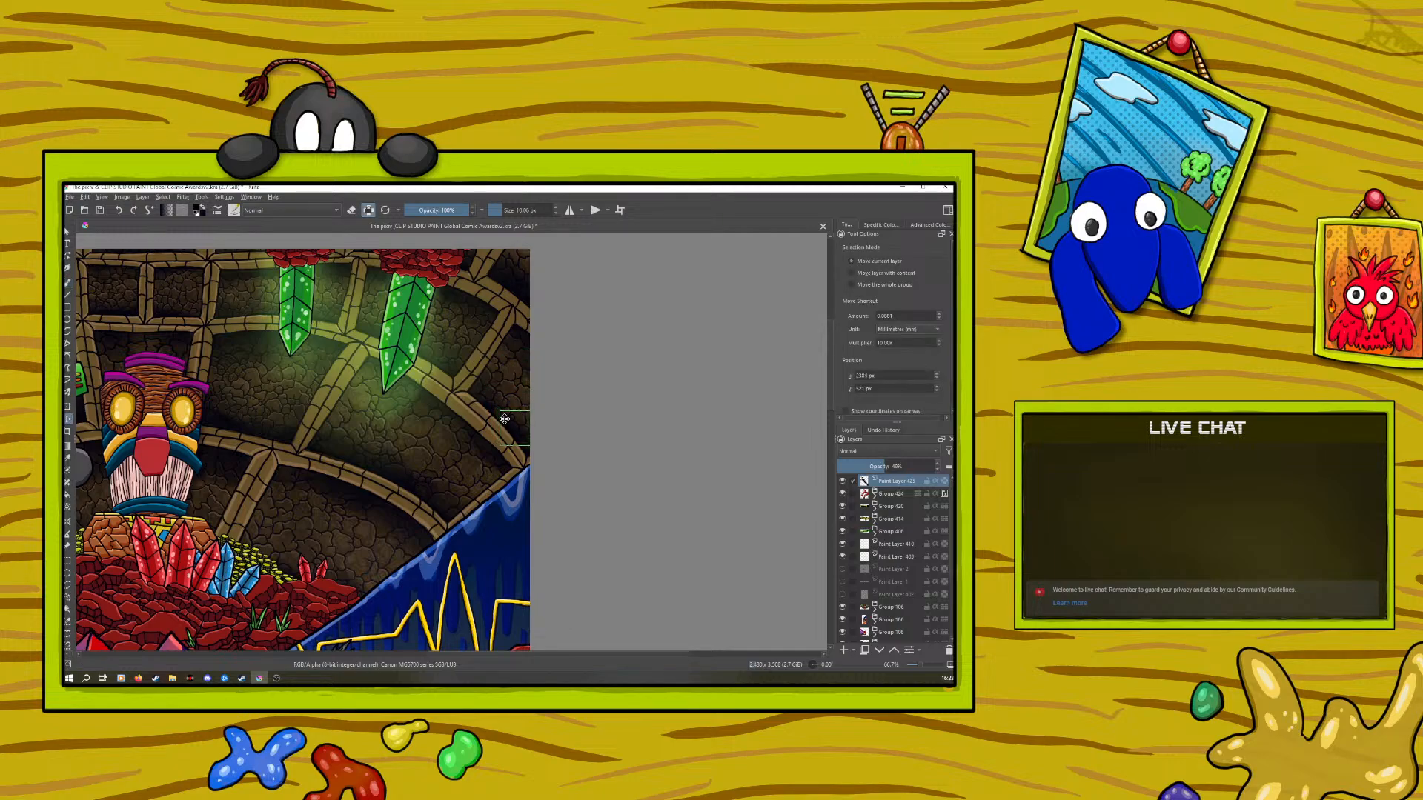
drag(497, 413, 447, 486)
drag(828, 405, 830, 470)
drag(351, 465, 425, 557)
drag(923, 666, 916, 666)
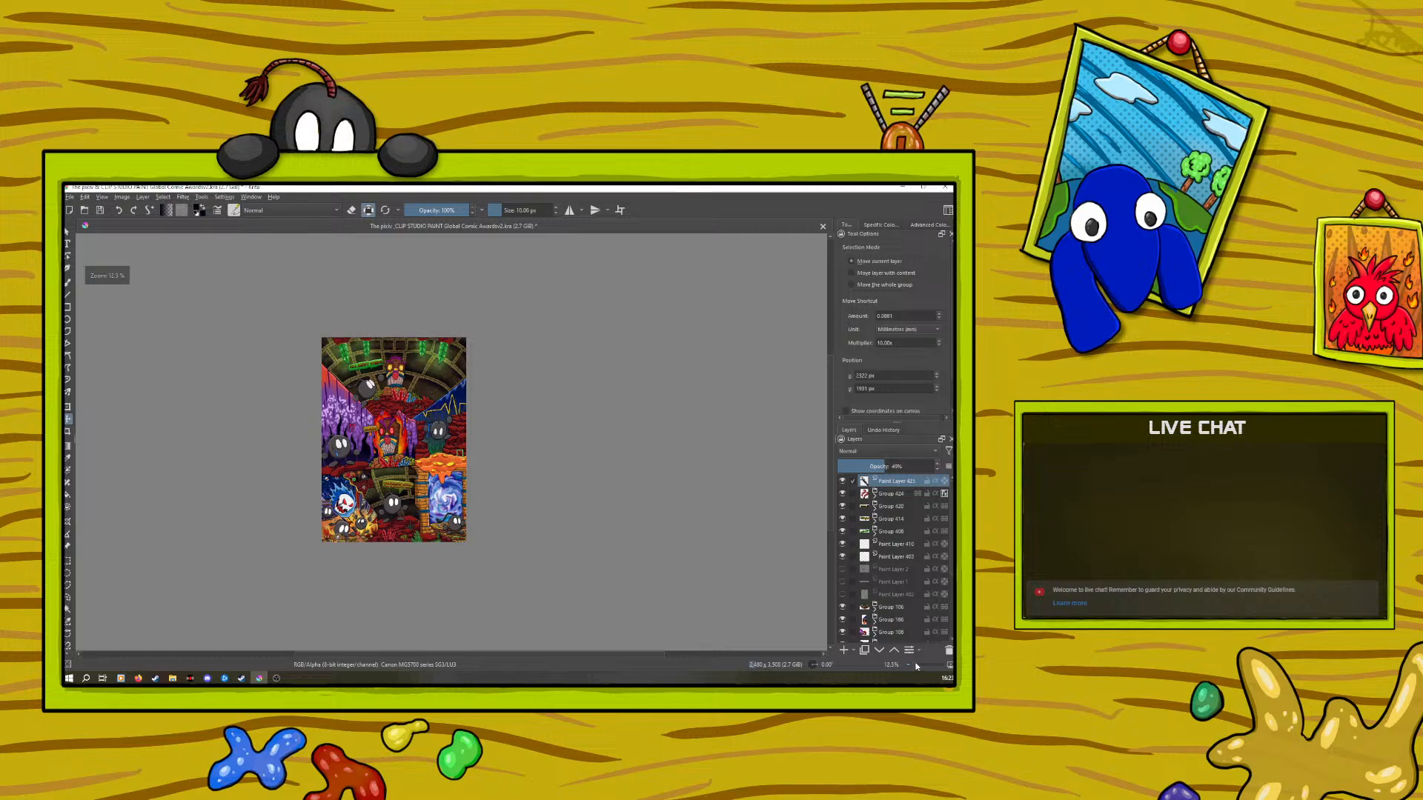
Move the signature down to the base of the brick pillar beside the portal and adjust its angle there
drag(447, 449, 413, 527)
key(ctrl+t)
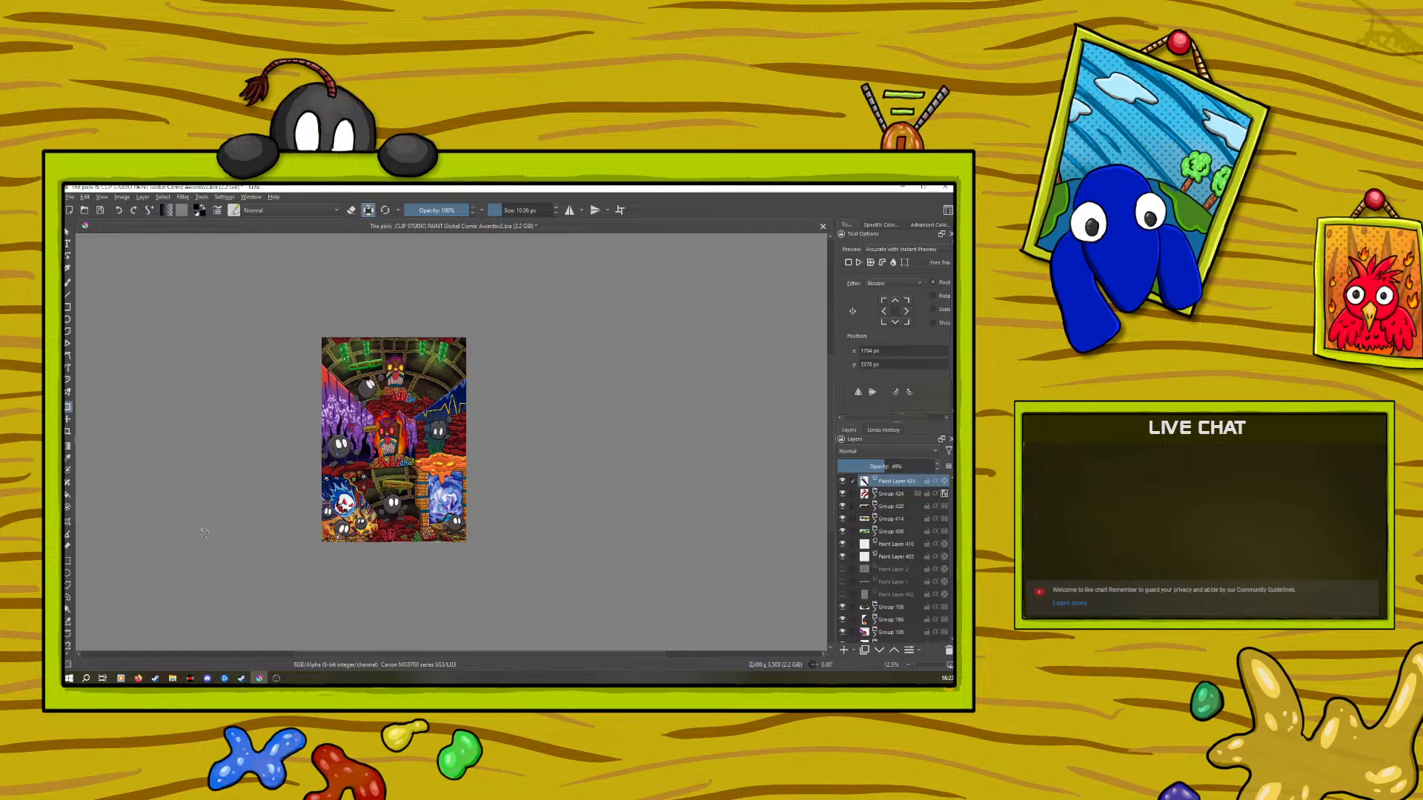
drag(911, 664, 920, 664)
drag(830, 473, 835, 548)
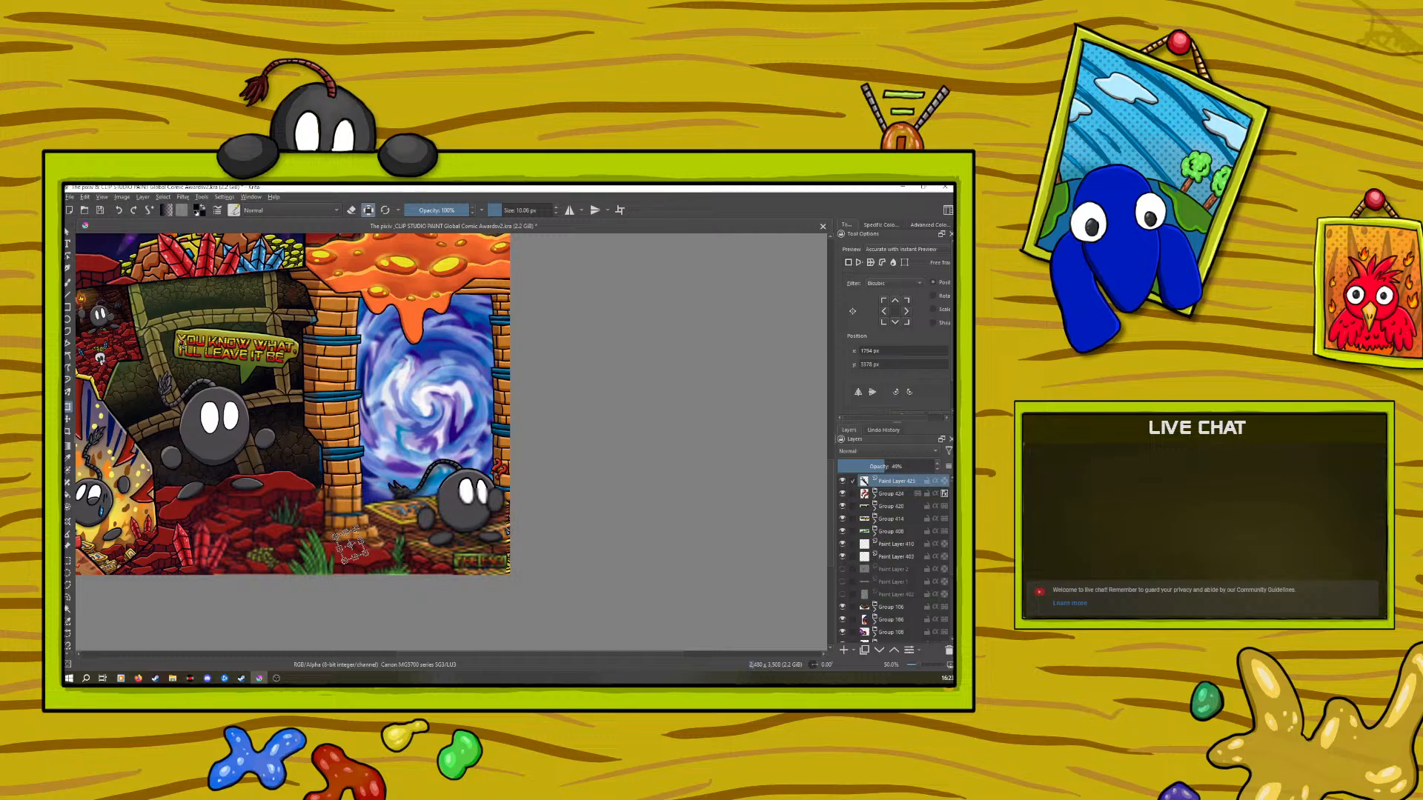
key(b)
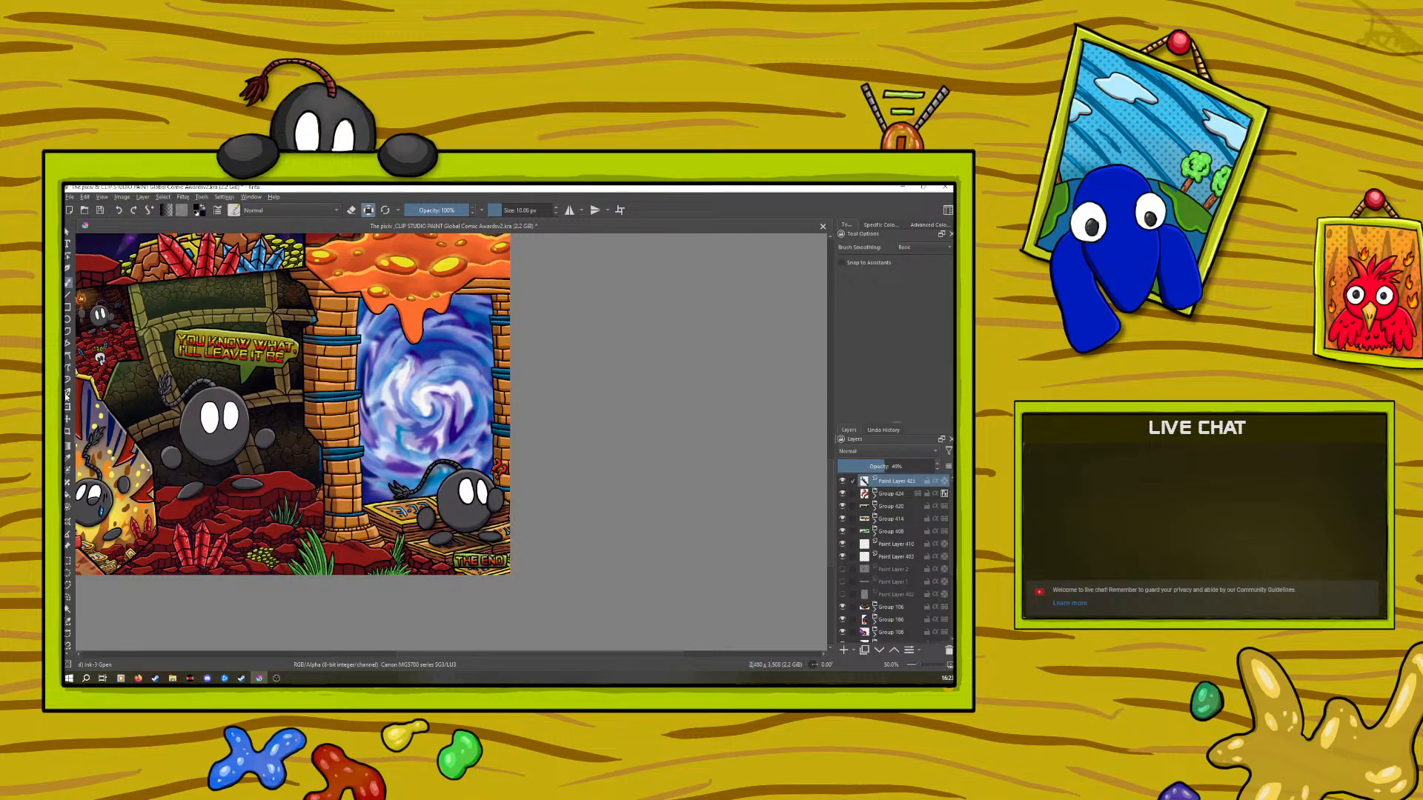
click(68, 406)
mouse_move(317, 532)
mouse_down()
mouse_move(335, 550)
mouse_move(354, 537)
mouse_move(320, 534)
mouse_move(317, 517)
mouse_move(316, 531)
mouse_move(344, 539)
mouse_move(331, 528)
mouse_move(329, 541)
mouse_up()
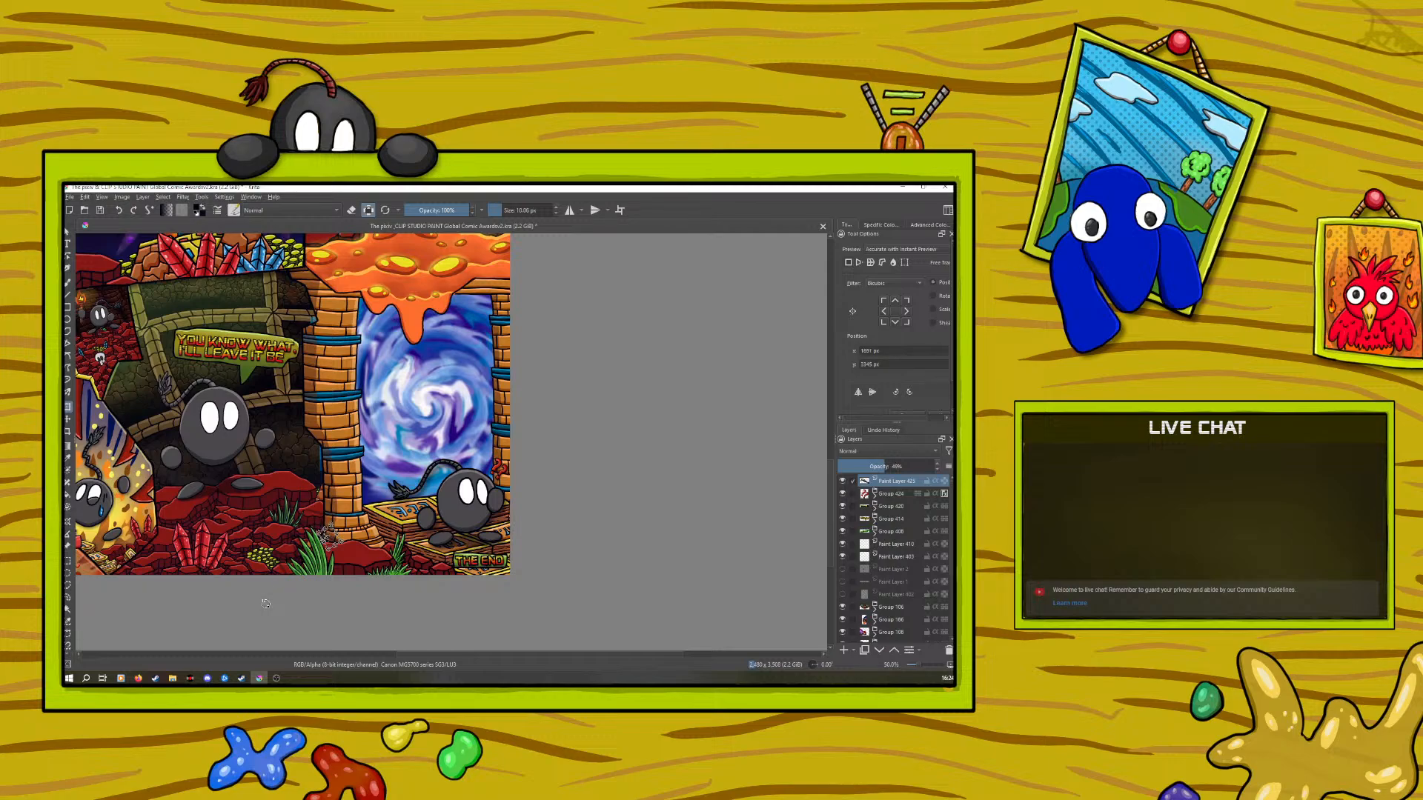
Lower the signature layer's opacity further and shift the signature to the page's bottom-left corner
drag(882, 465, 860, 465)
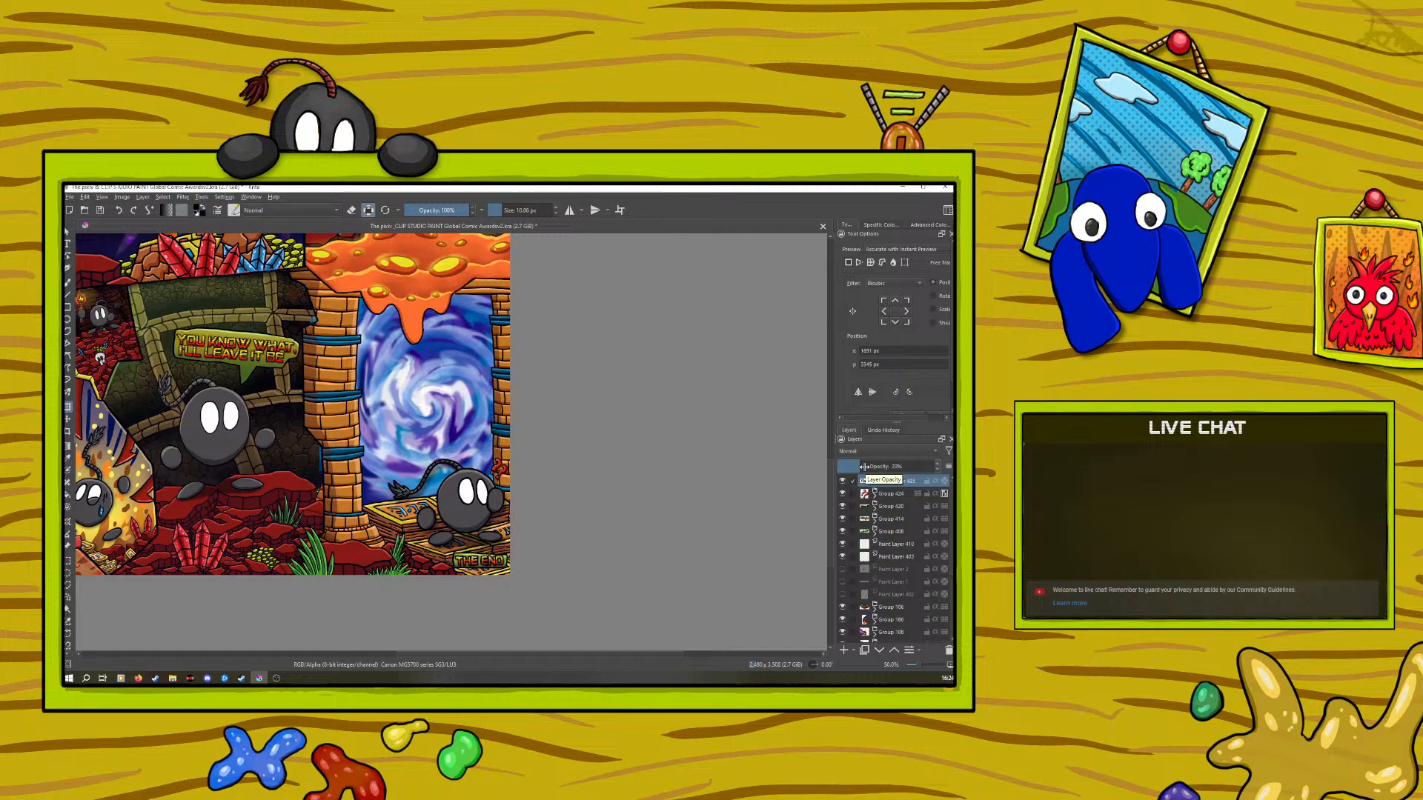
drag(416, 655, 335, 679)
key(t)
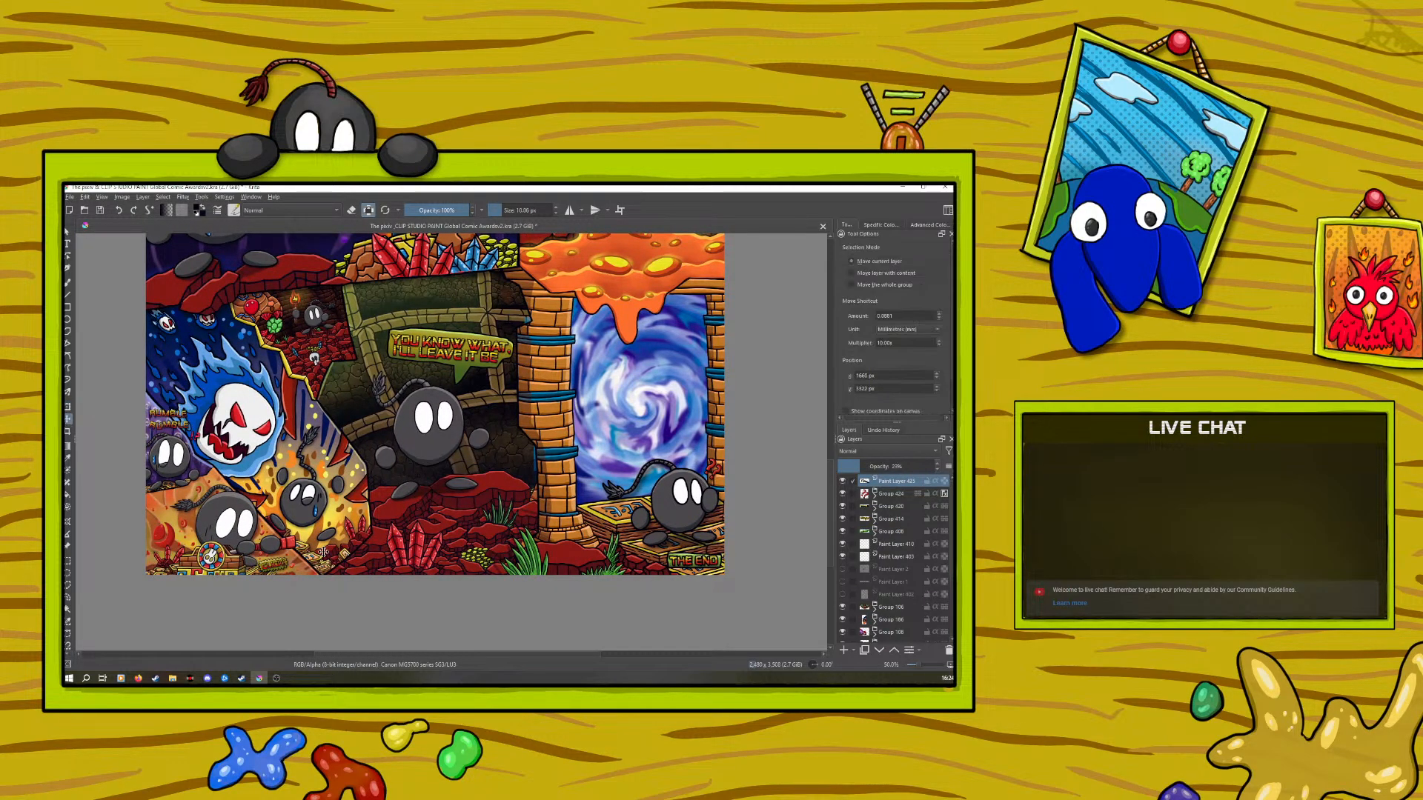
drag(178, 554, 176, 557)
key(b)
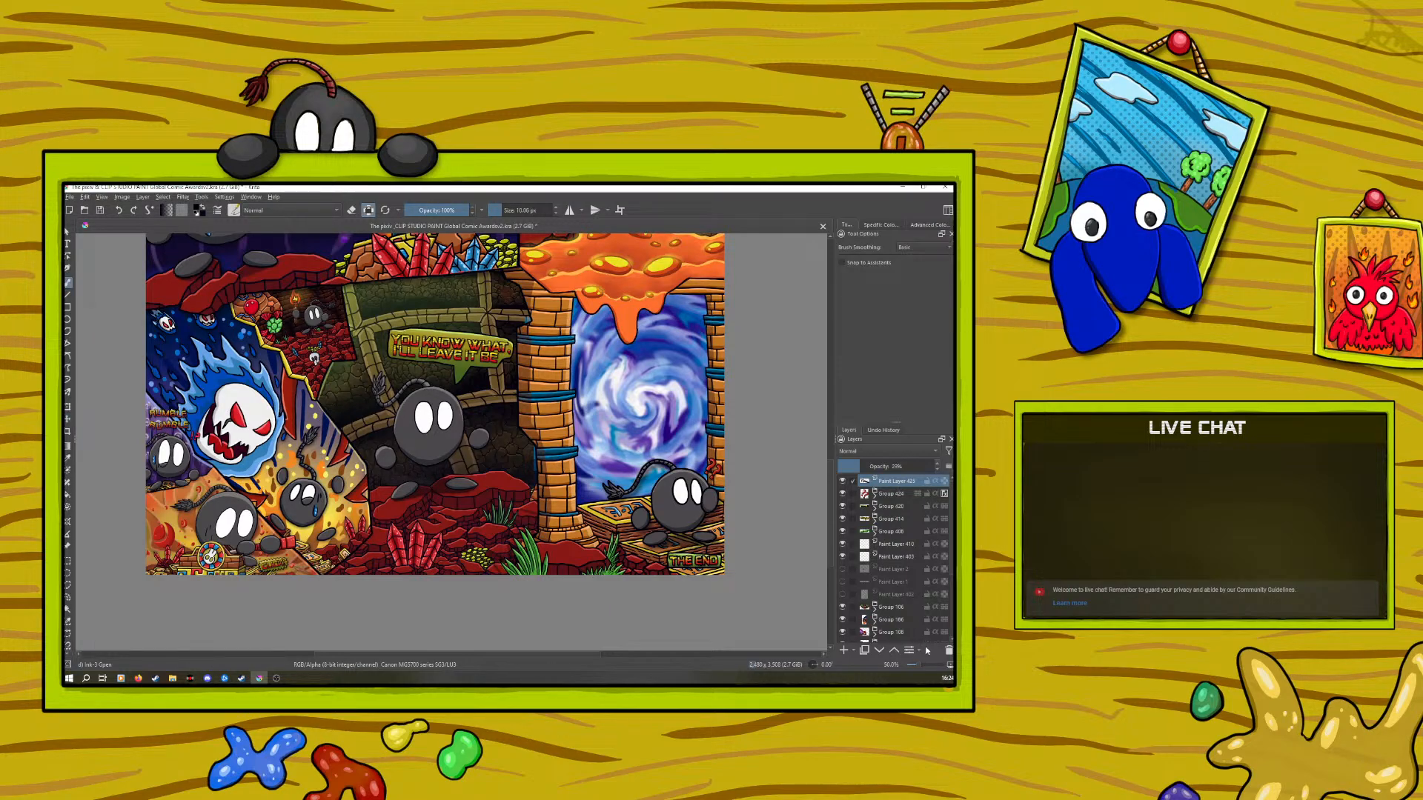
Move the signature onto the wooden platform beside the bomb character in the final portal panel
click(916, 663)
click(915, 665)
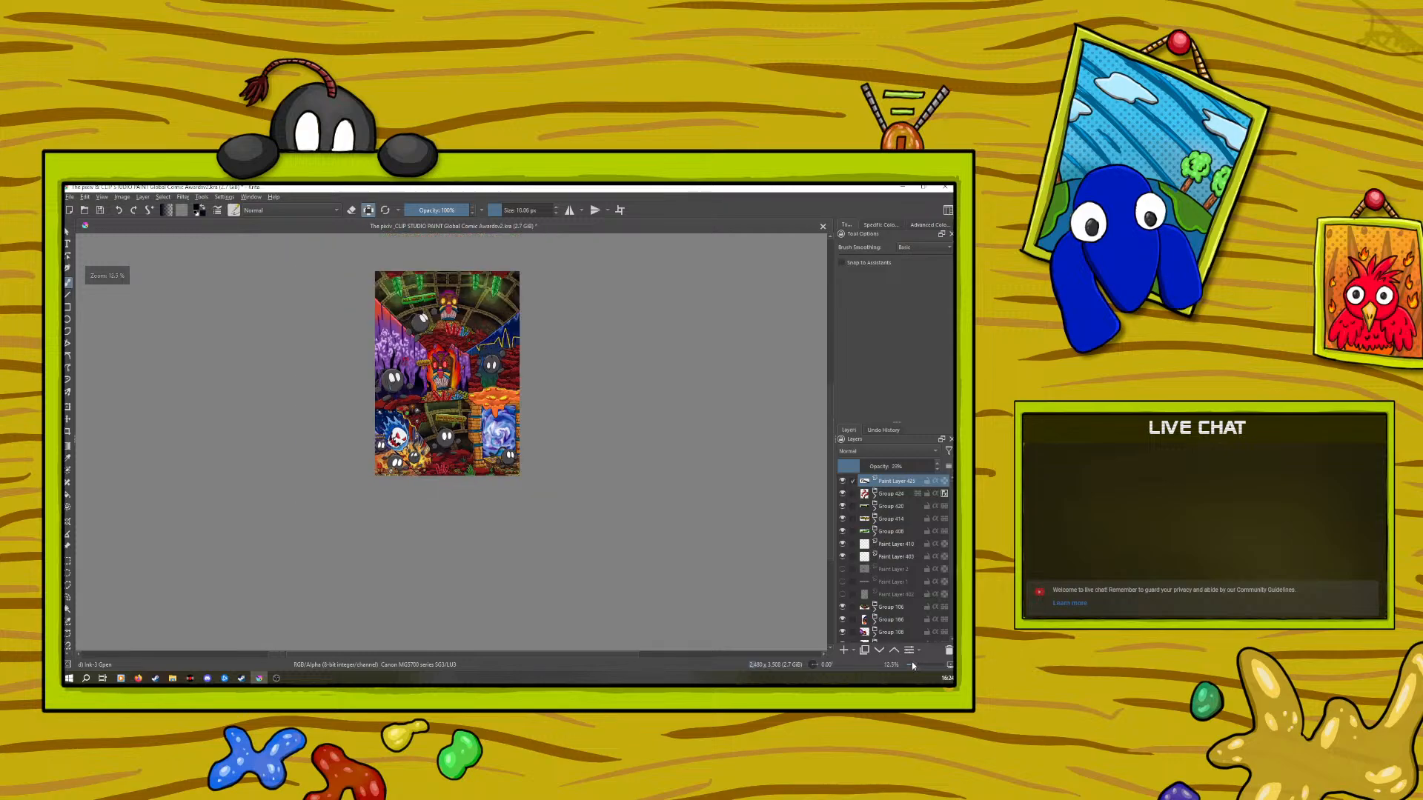
drag(913, 660, 916, 658)
drag(829, 527, 849, 498)
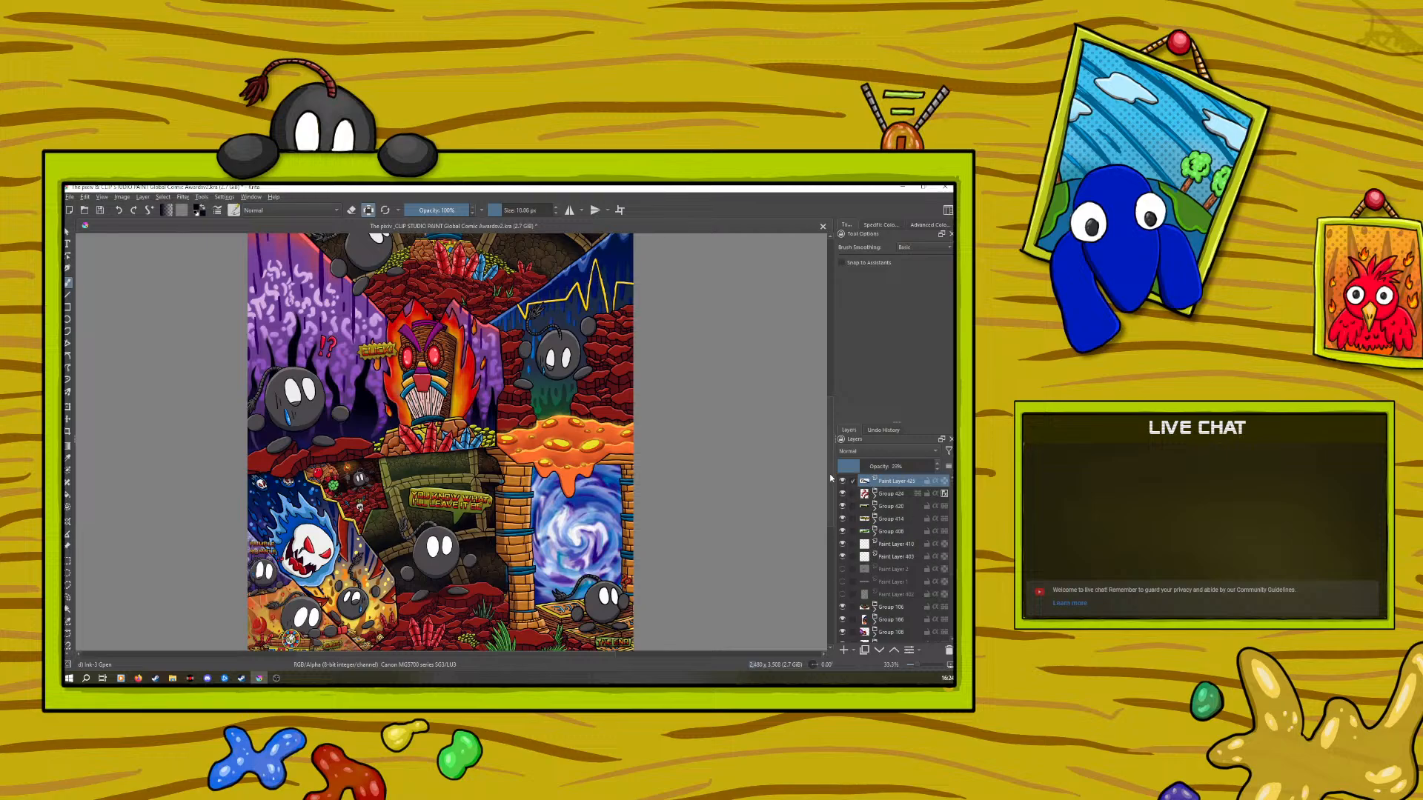
scroll(831, 478, down, 3)
key(t)
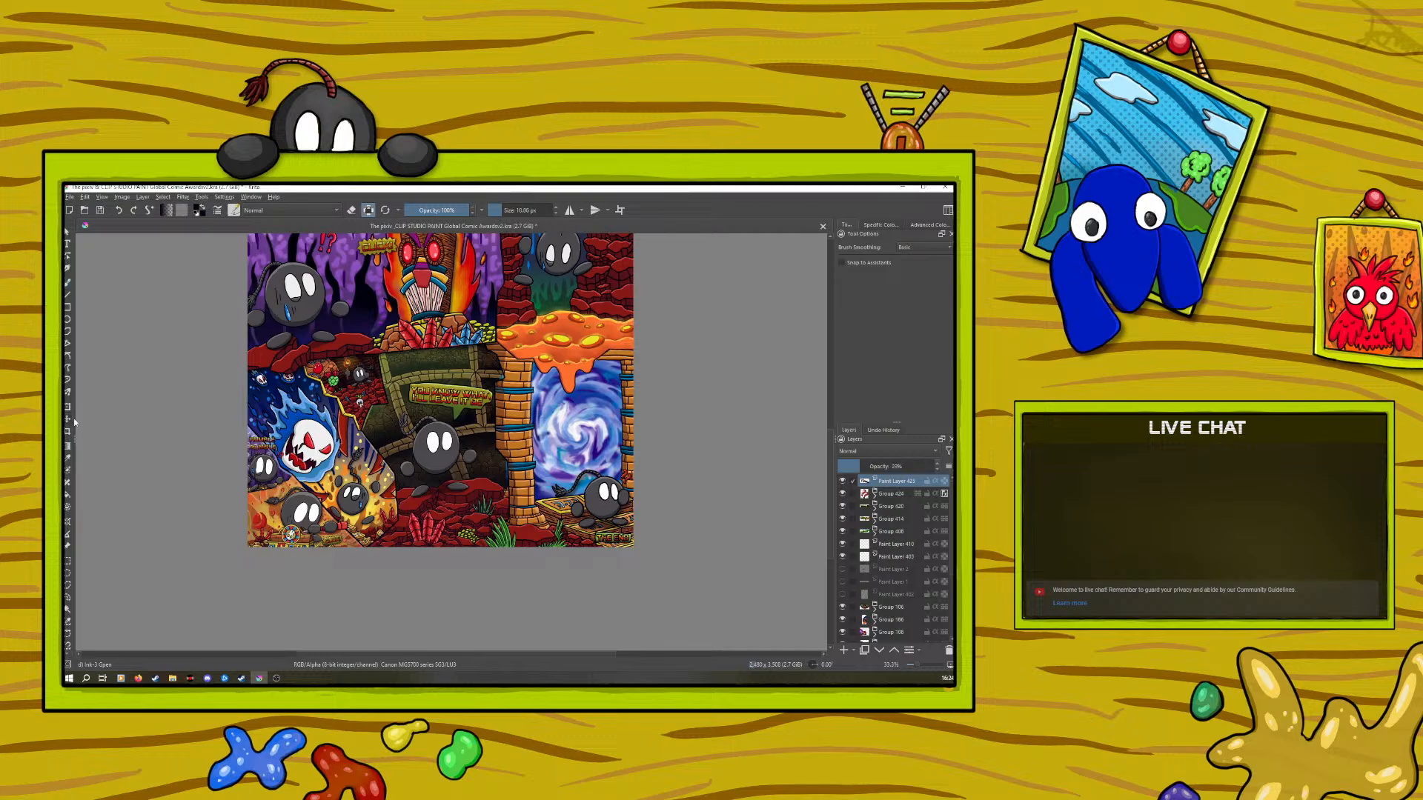
drag(586, 523, 587, 514)
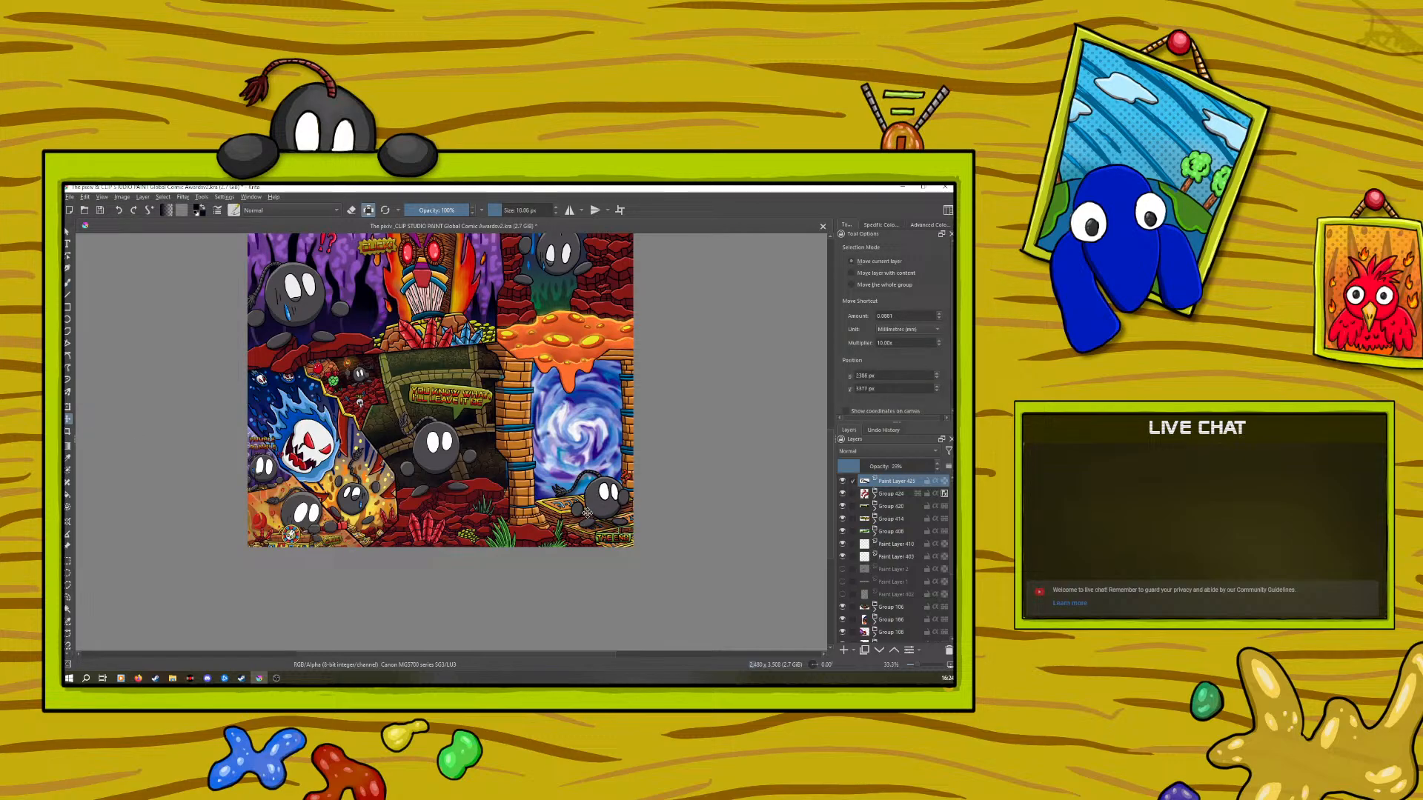
Move the signature to just above the "THE END" caption in the final portal panel and raise its layer's opacity
drag(916, 664, 927, 666)
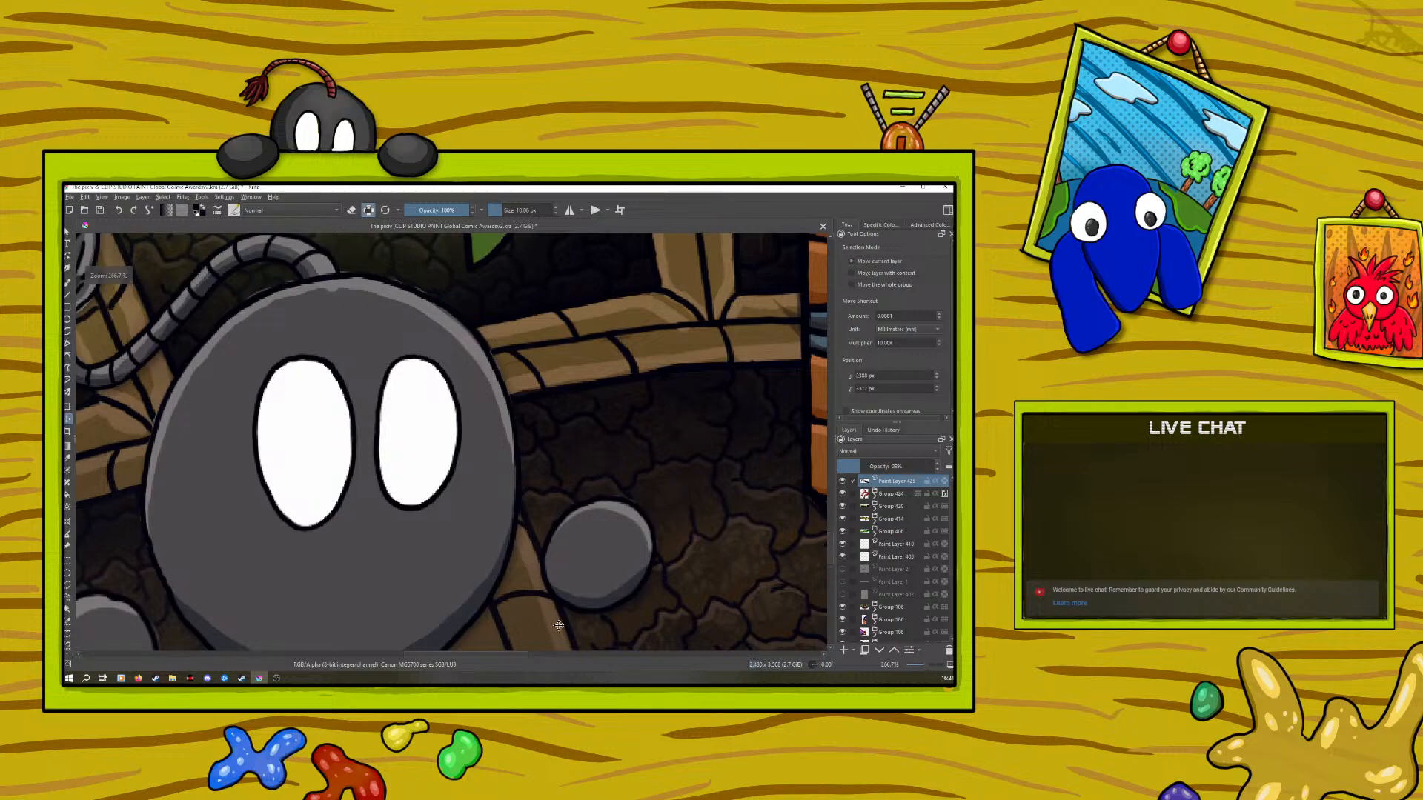
drag(505, 652, 638, 656)
drag(661, 613, 670, 616)
drag(832, 506, 835, 586)
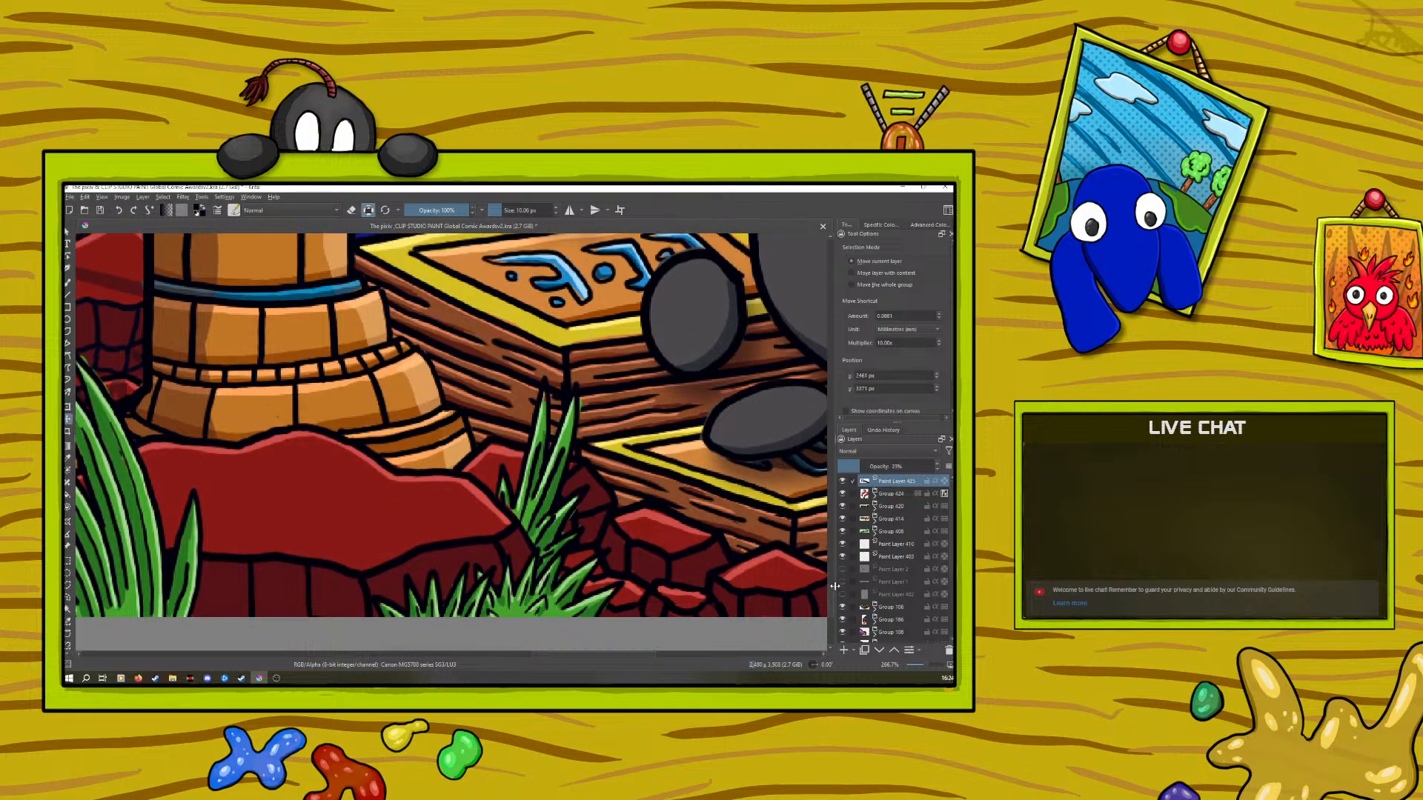
drag(518, 655, 561, 659)
drag(618, 656, 633, 656)
drag(584, 475, 459, 484)
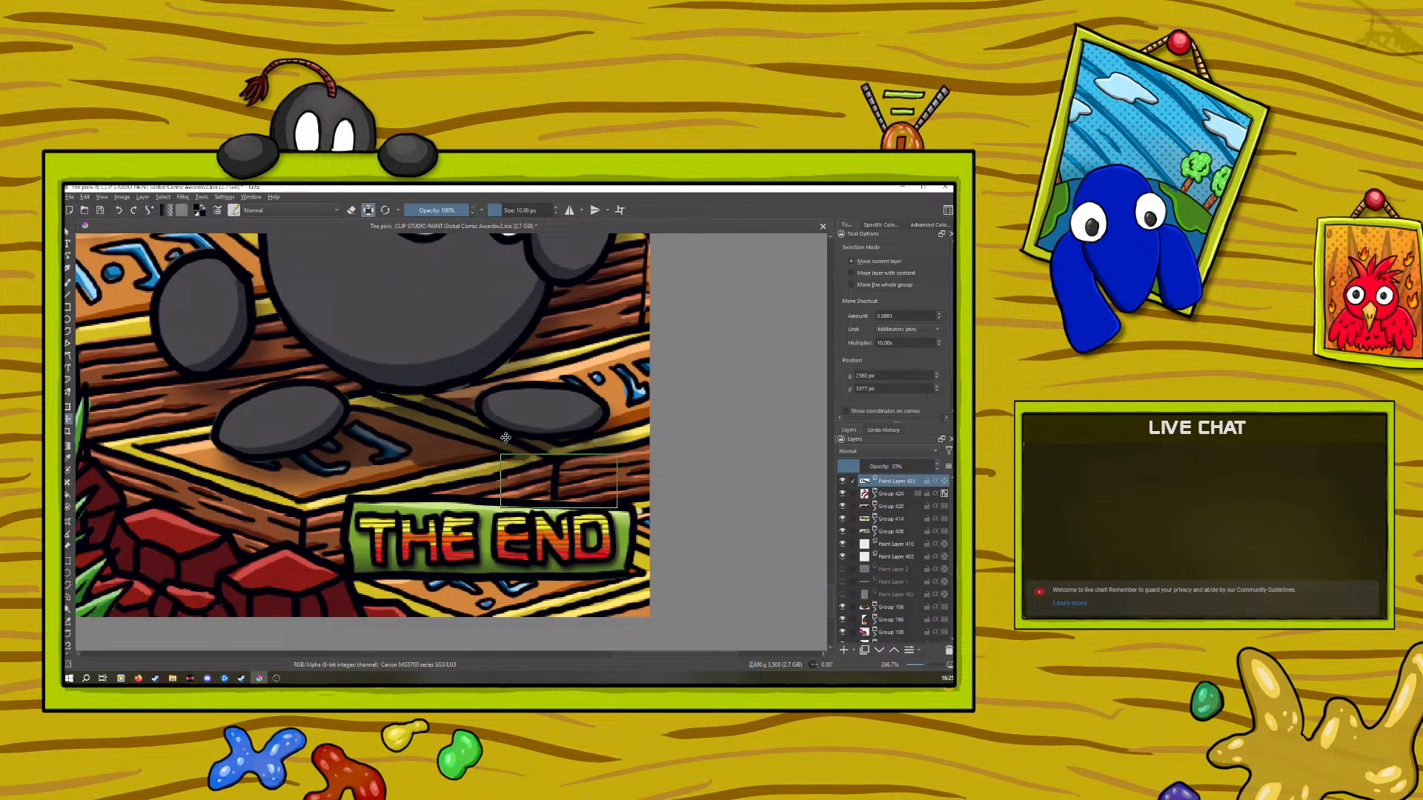
click(880, 464)
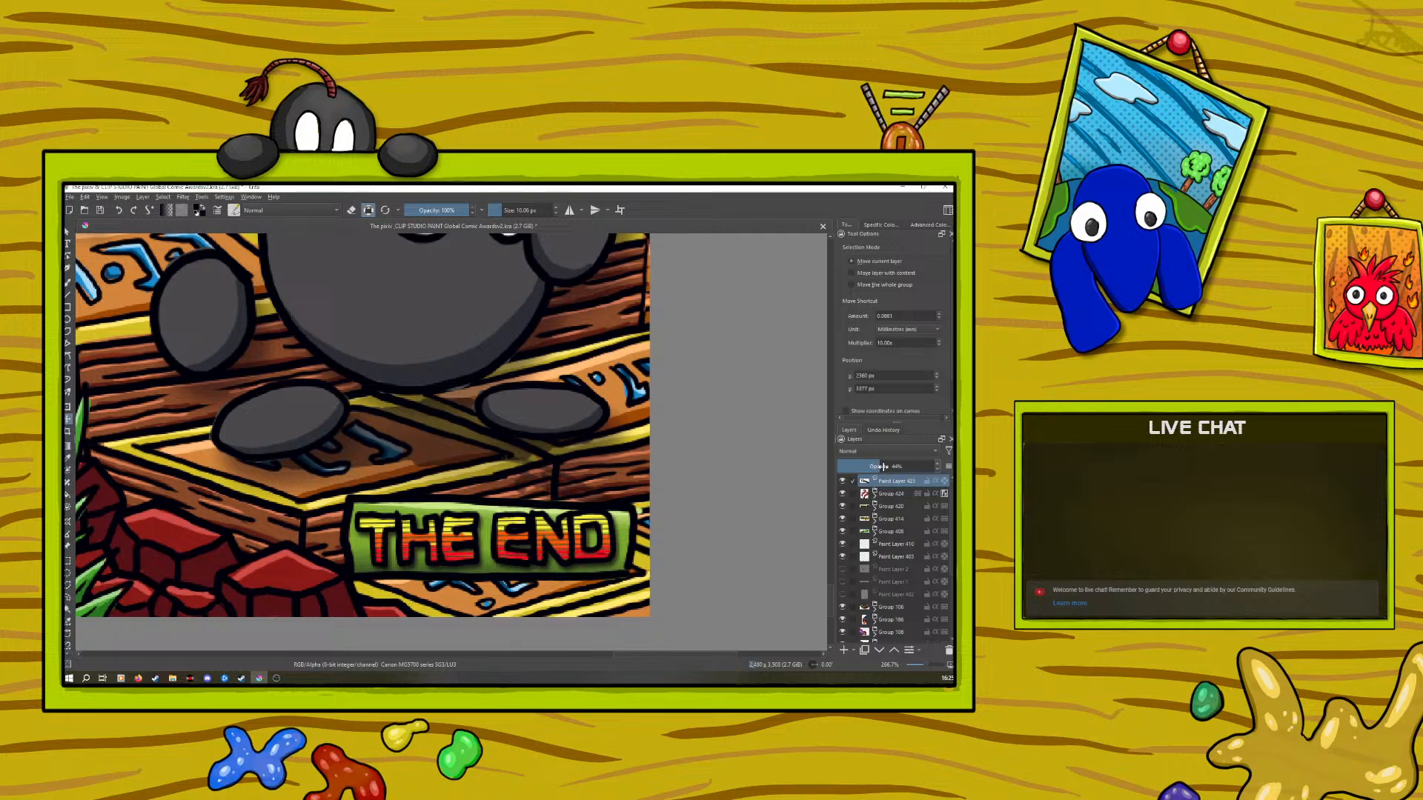
Move the signature down beneath the "THE END" caption and fine-tune its placement there with the Transform tool
drag(926, 663, 924, 661)
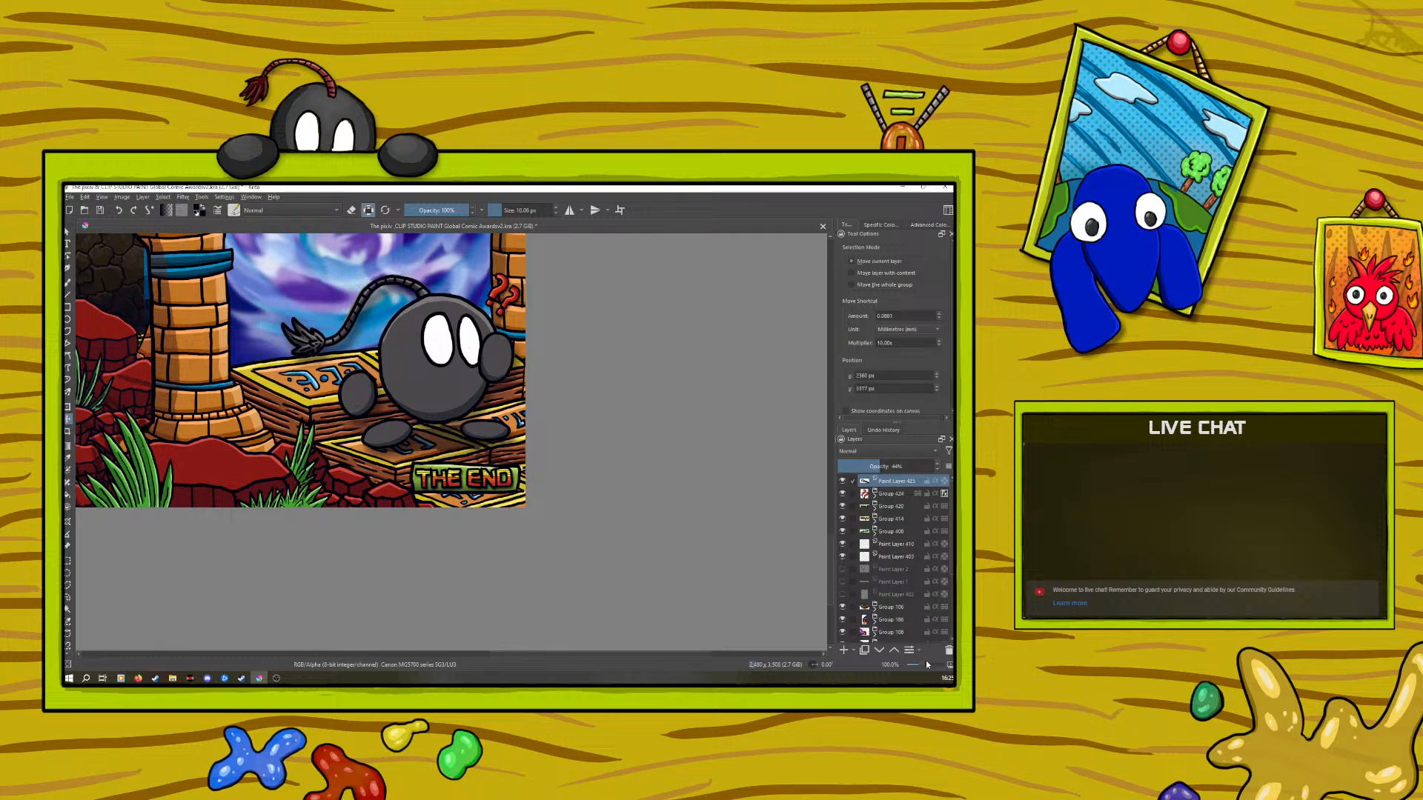
drag(349, 476, 335, 520)
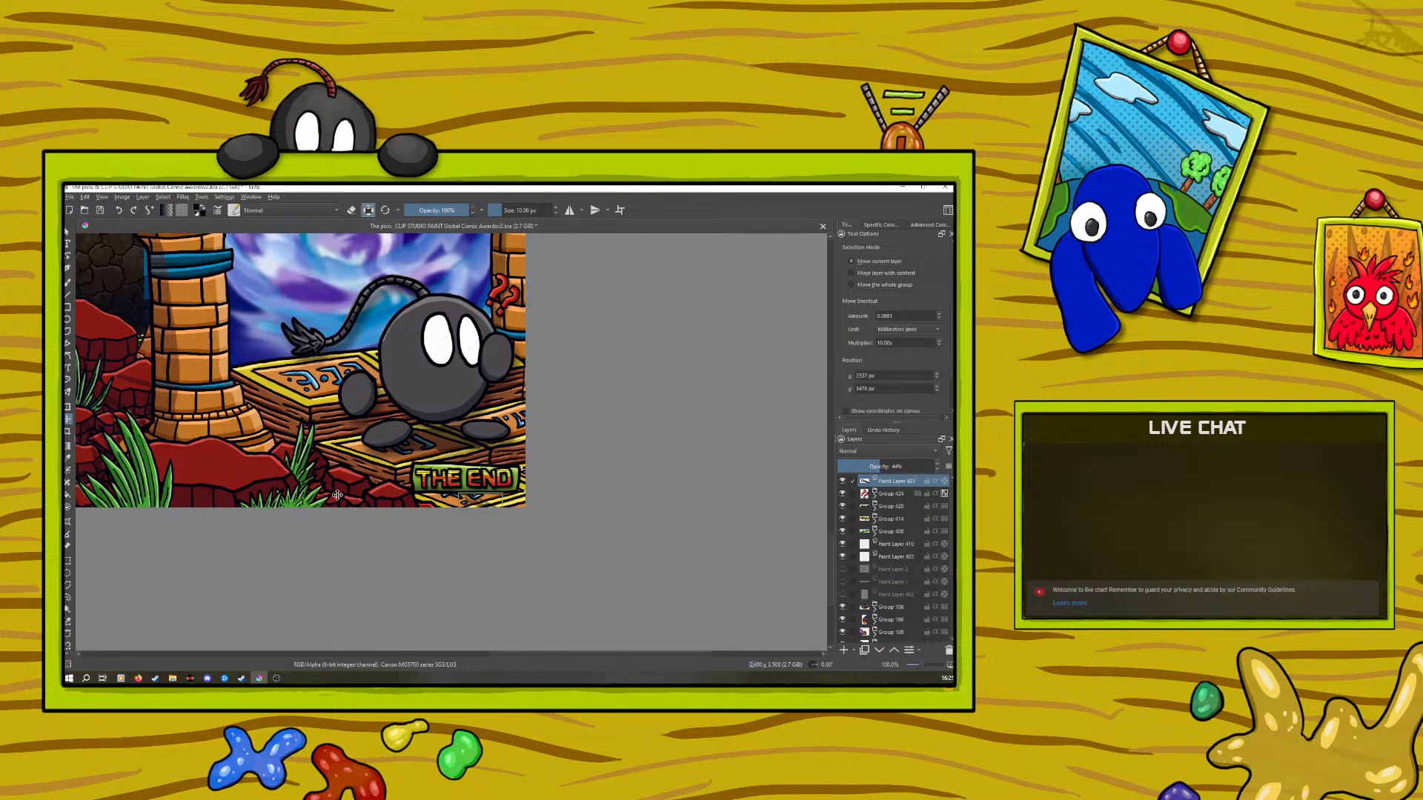
click(68, 406)
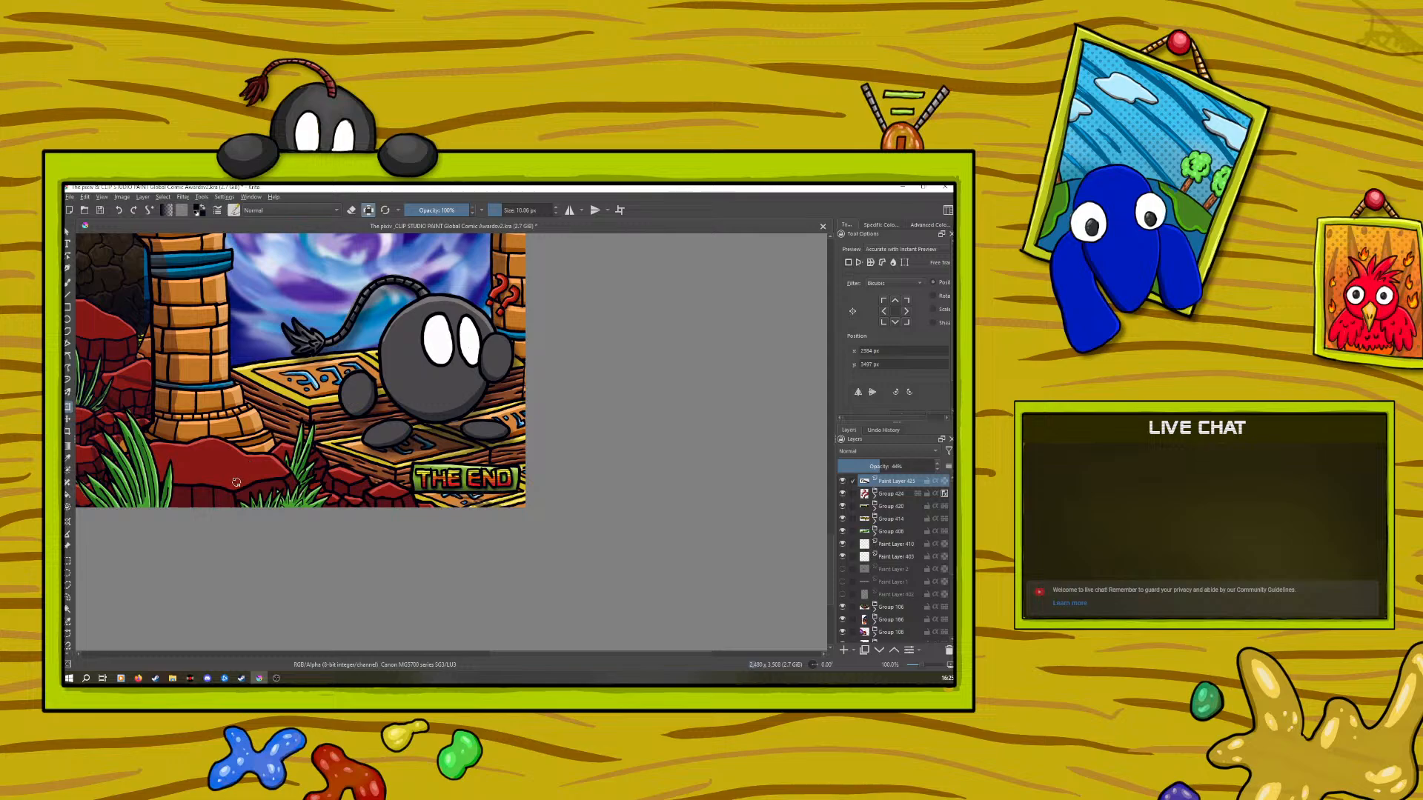
mouse_move(457, 494)
mouse_down()
mouse_move(426, 496)
mouse_move(485, 497)
mouse_up()
click(68, 282)
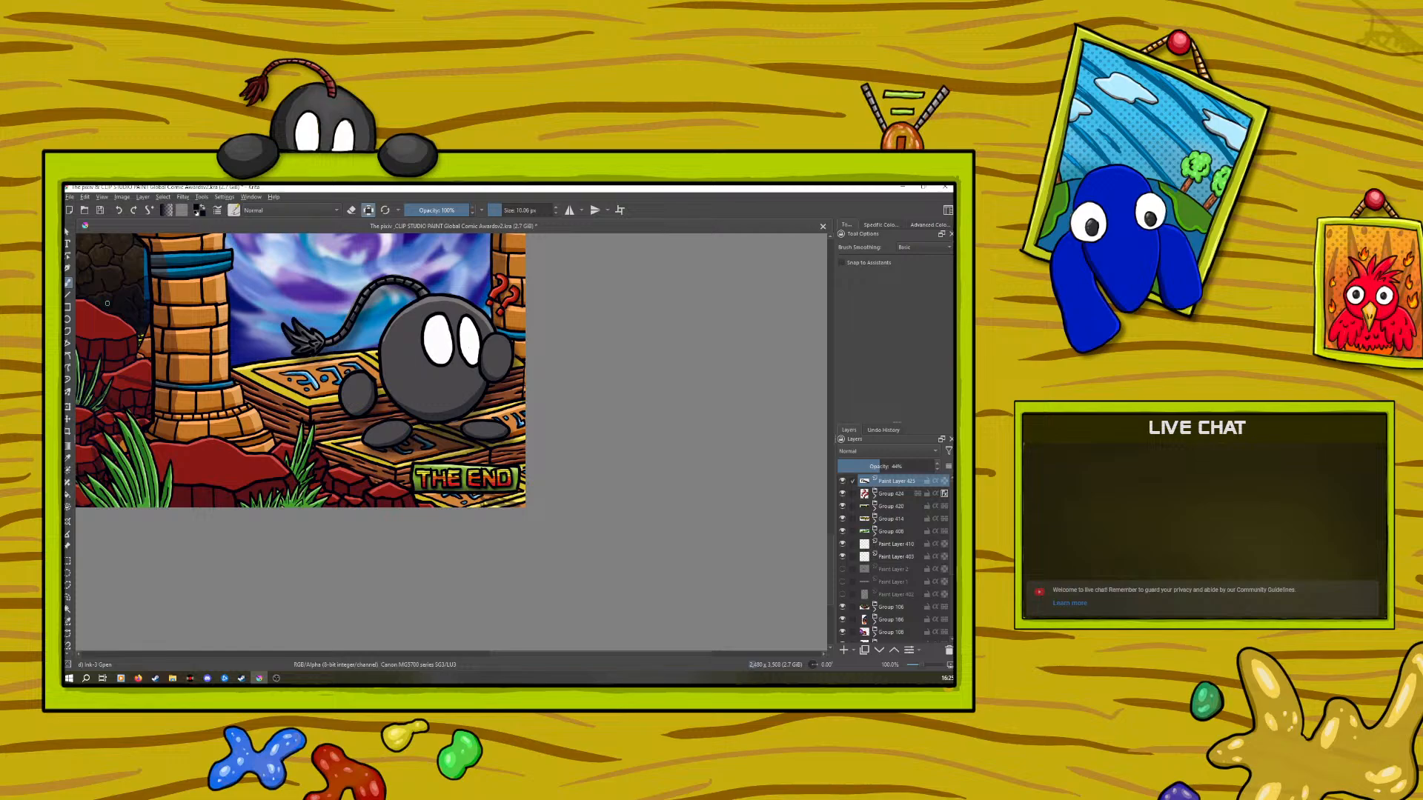
drag(922, 665, 916, 662)
scroll(829, 508, up, 3)
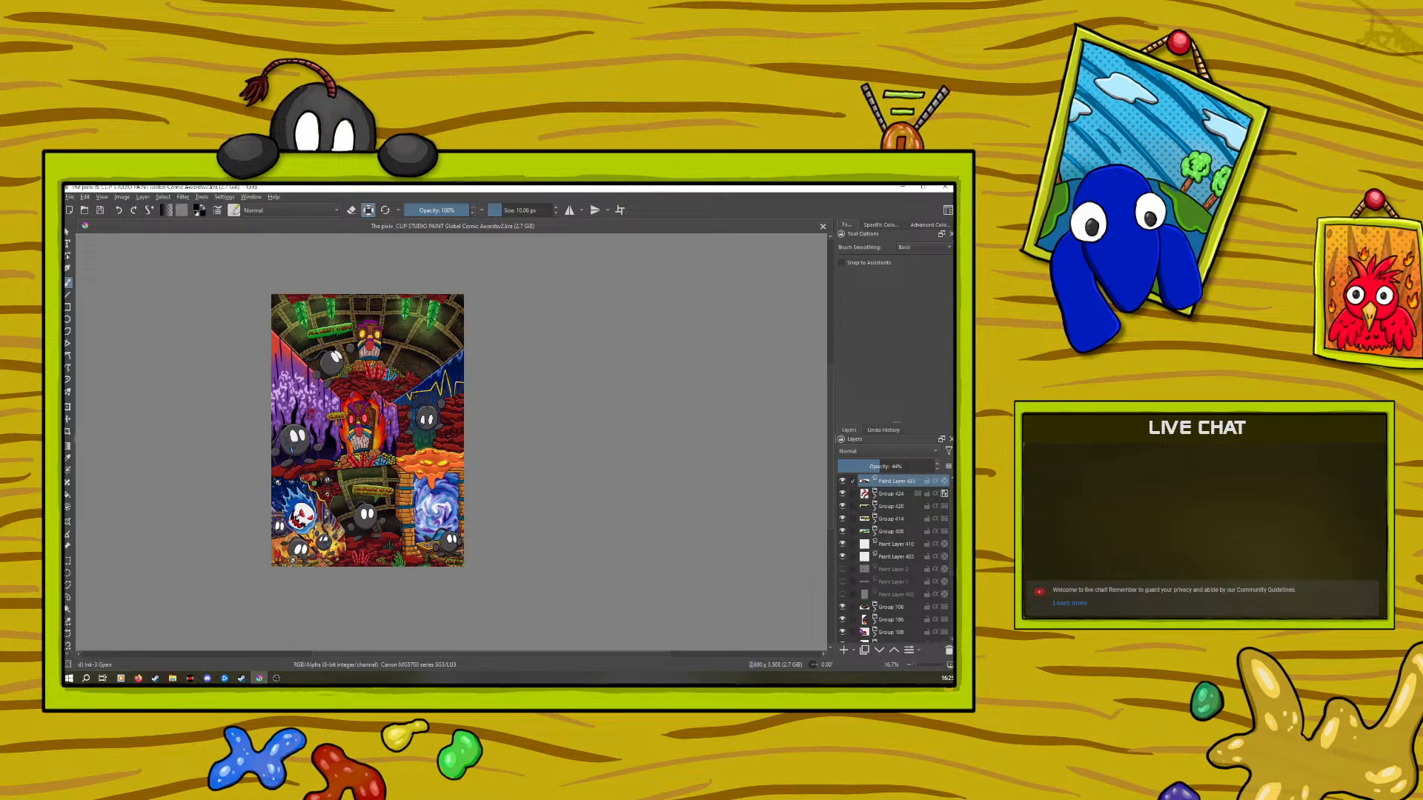
Expand the portal panel's nested layer groups and select the paint layer that holds the lava
scroll(878, 596, down, 1)
click(864, 586)
click(892, 613)
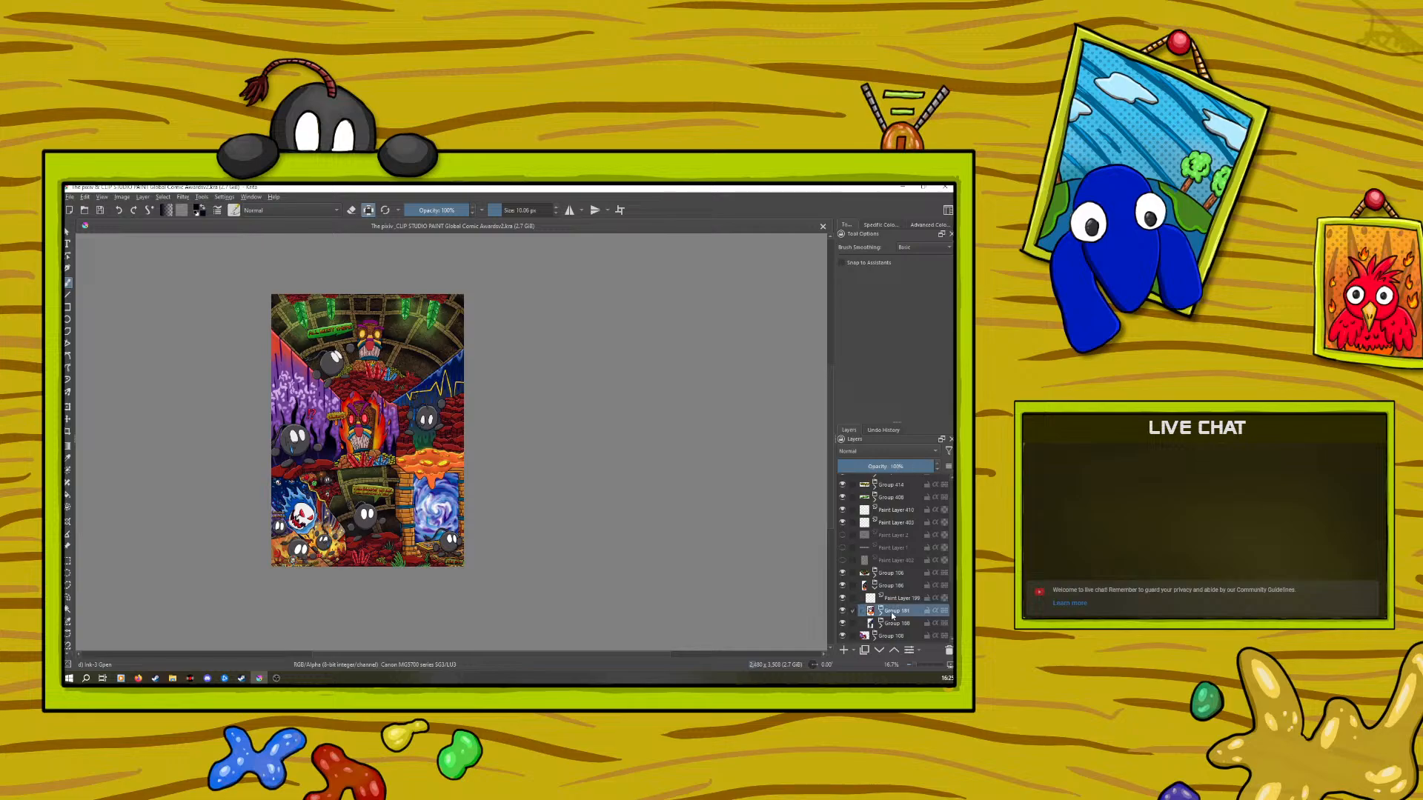
click(882, 614)
scroll(912, 589, down, 2)
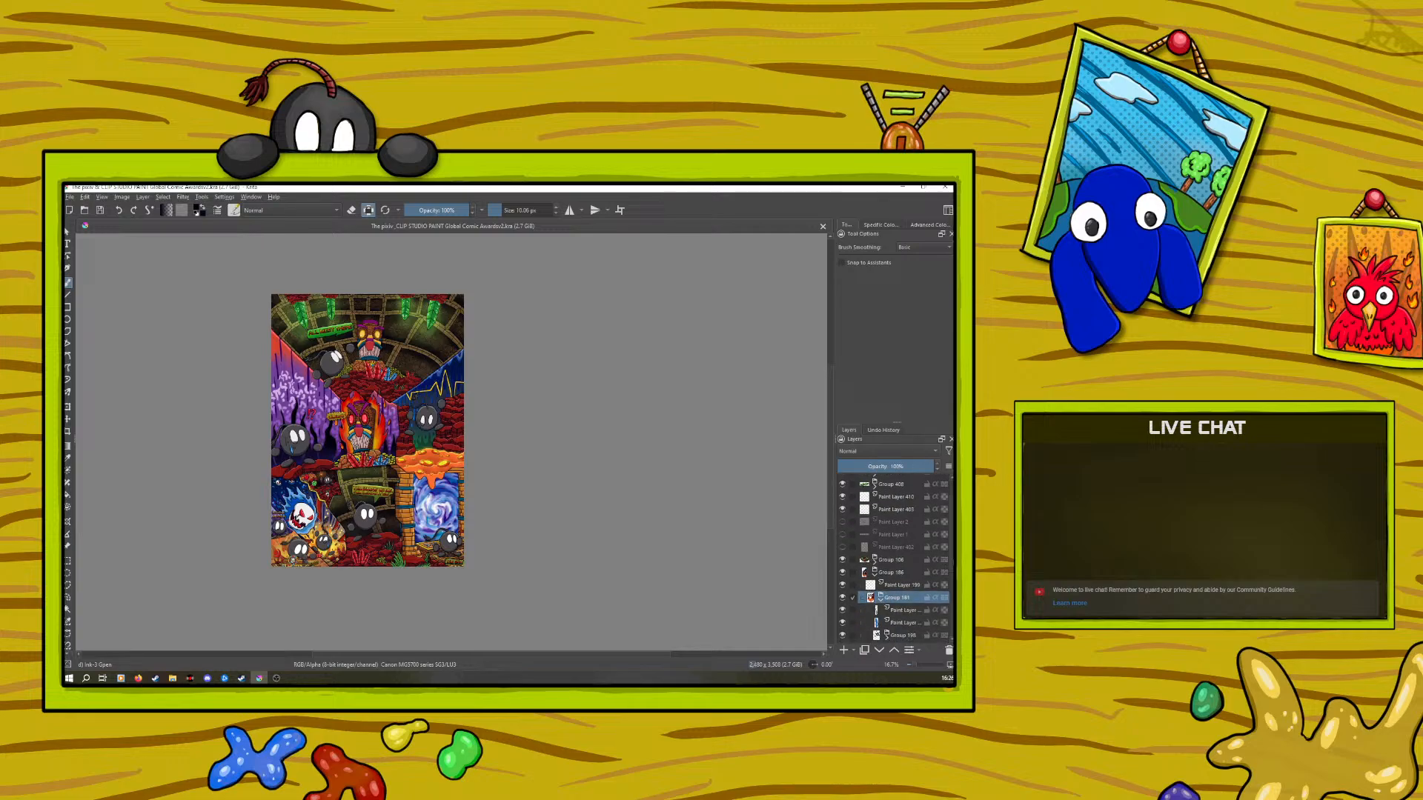
click(885, 597)
click(893, 599)
scroll(926, 570, down, 2)
click(907, 555)
Erase small stray marks along the edge of the lava drip above the portal
click(919, 665)
drag(918, 666, 924, 665)
drag(830, 457, 830, 501)
key(e)
key(slash)
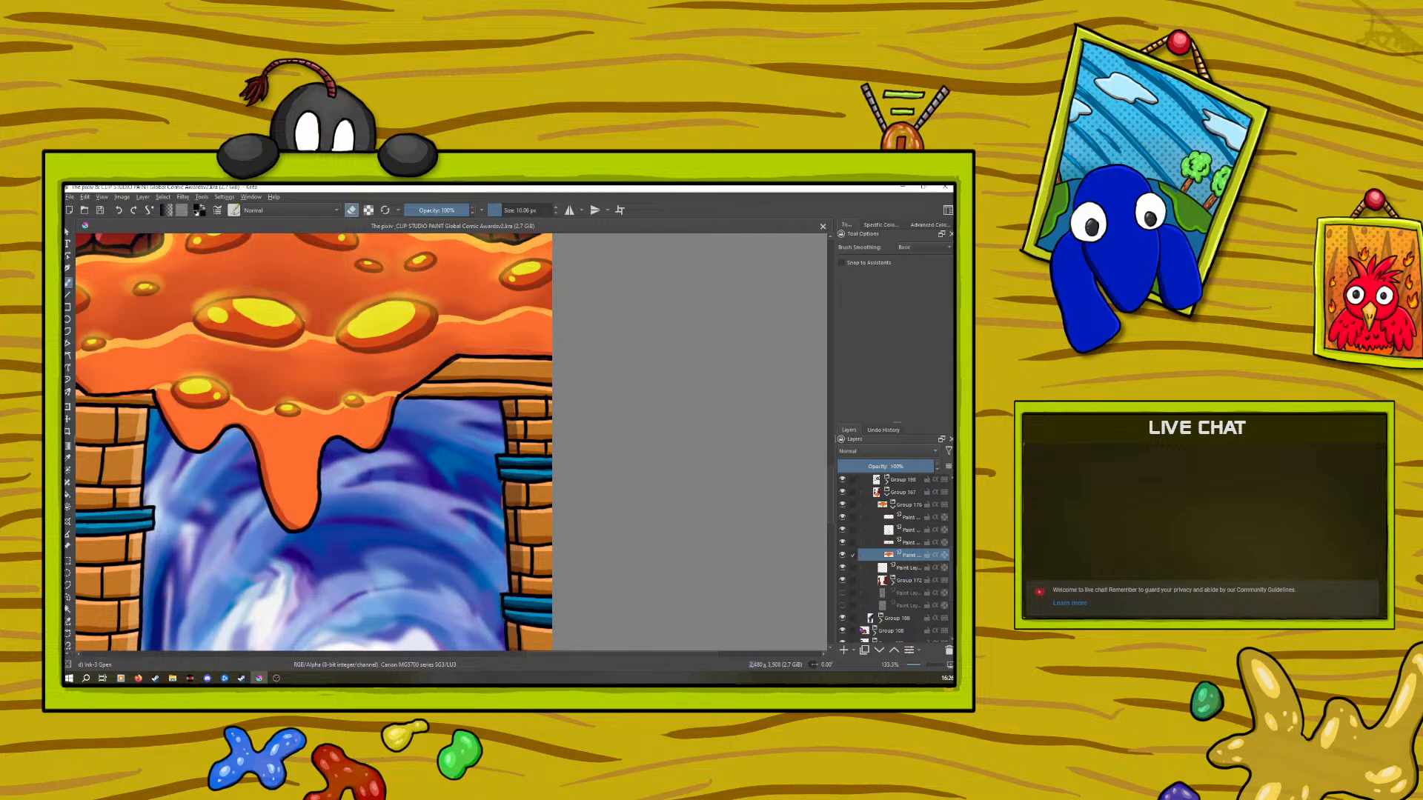
click(404, 396)
click(406, 395)
Sample the lava's orange tones and touch up the edge of the drip with the brush
drag(534, 654, 510, 652)
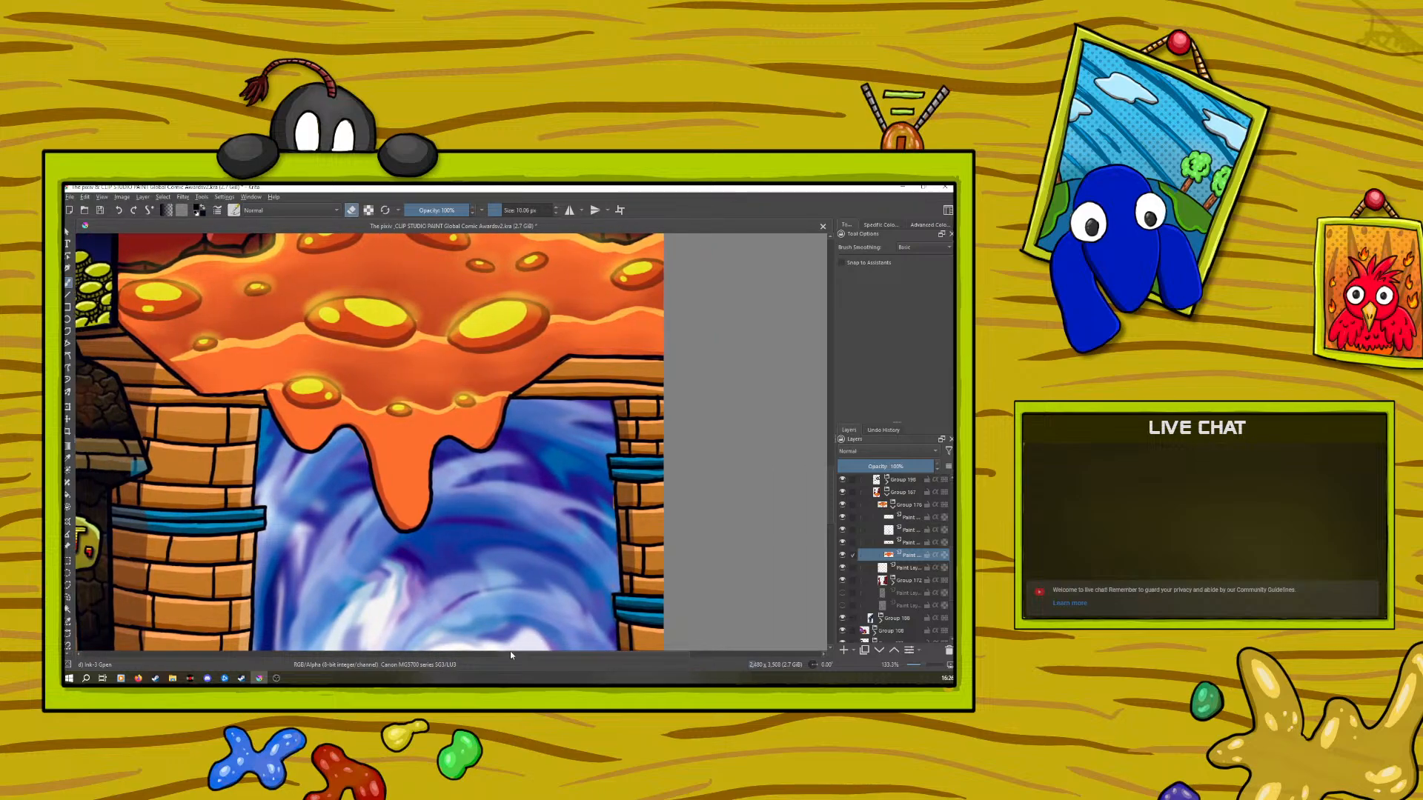
click(67, 458)
click(469, 416)
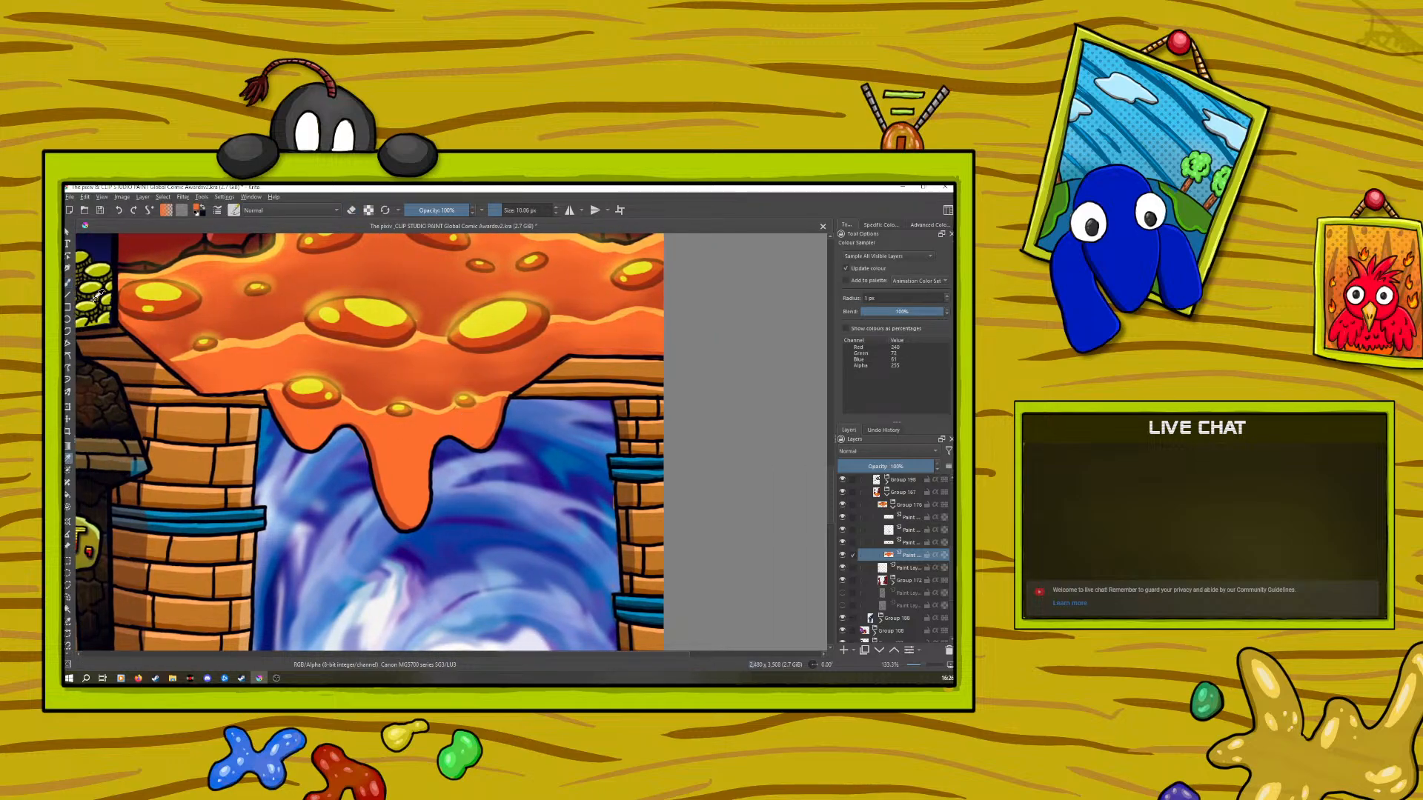
click(68, 283)
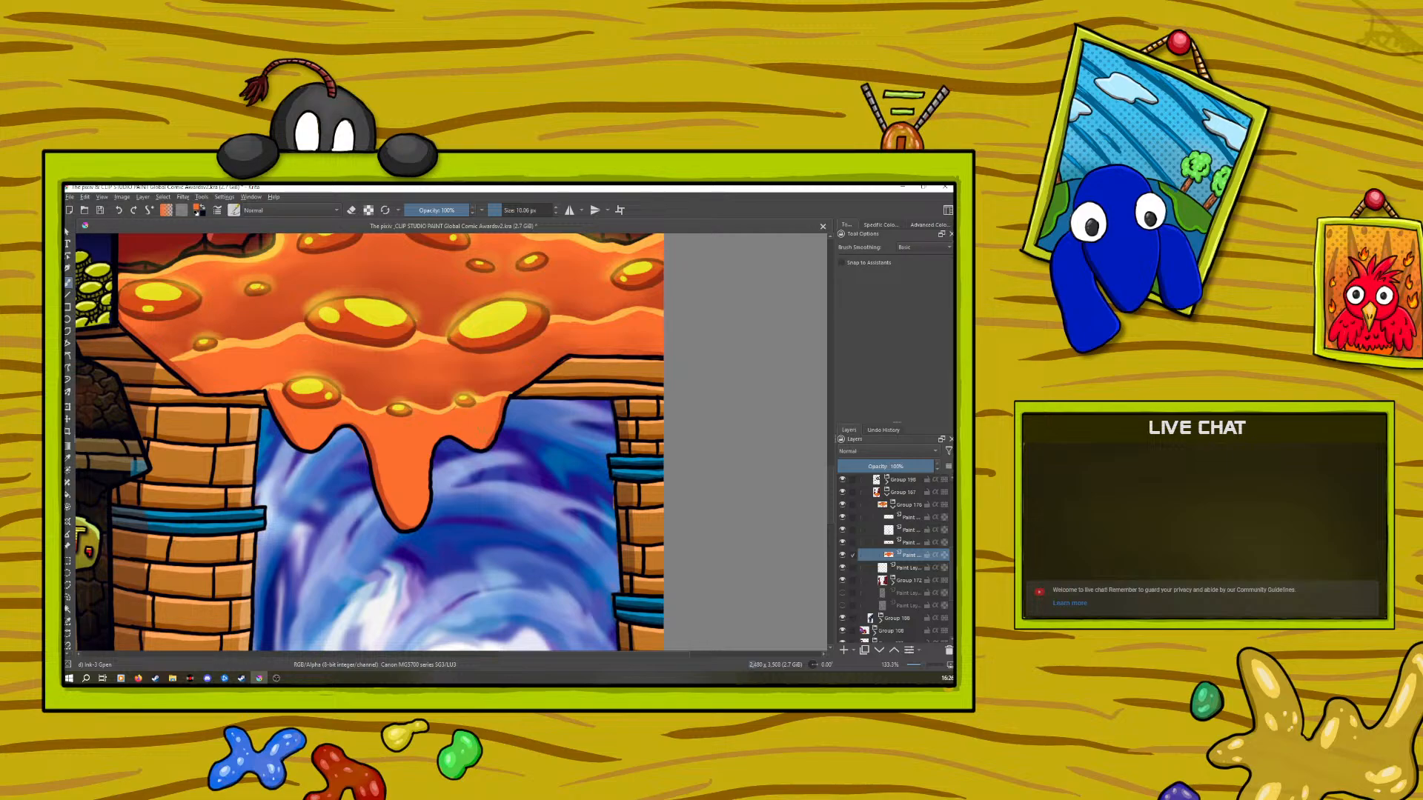
click(67, 458)
click(68, 282)
Save the comic page
scroll(913, 664, down, 7)
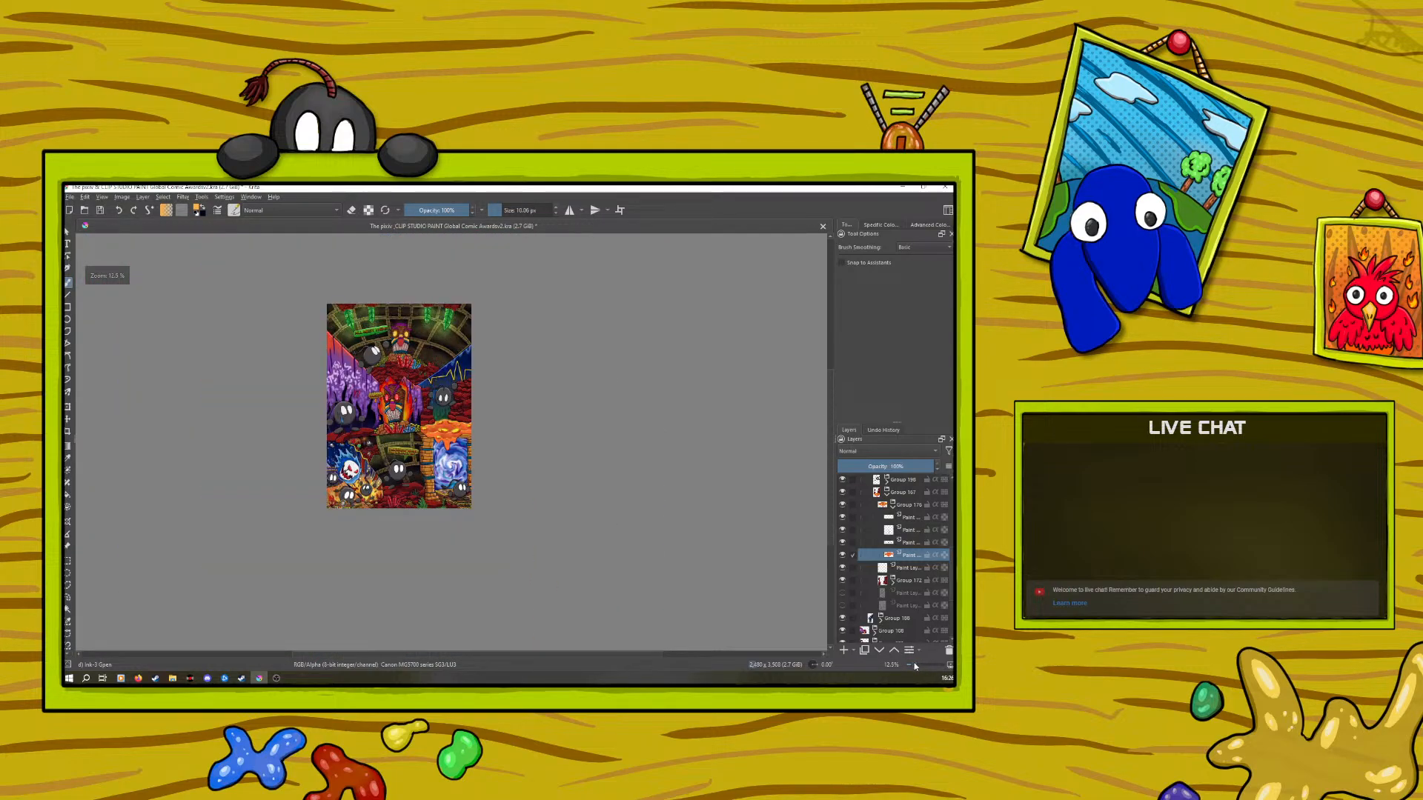
scroll(915, 666, up, 1)
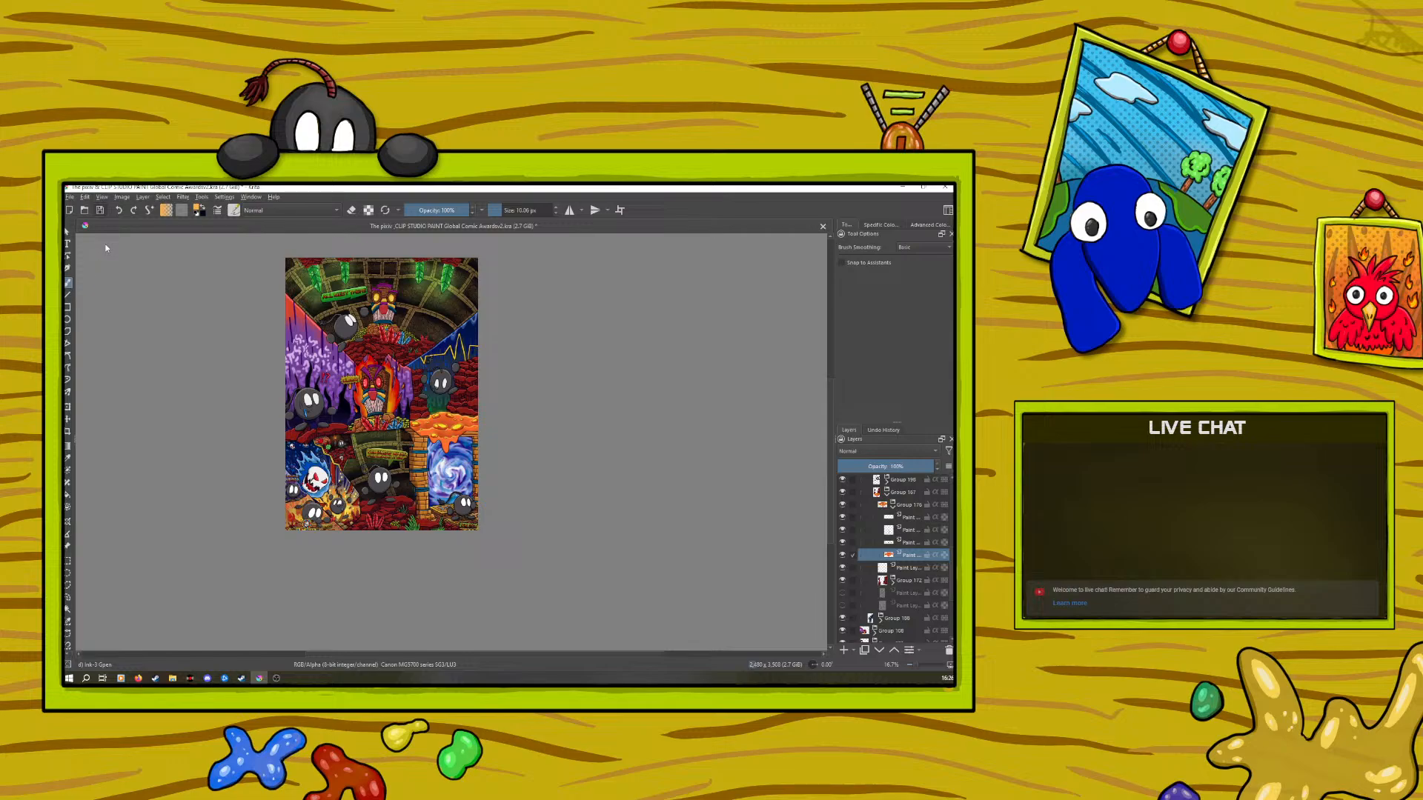
key(ctrl+s)
scroll(831, 491, up, 5)
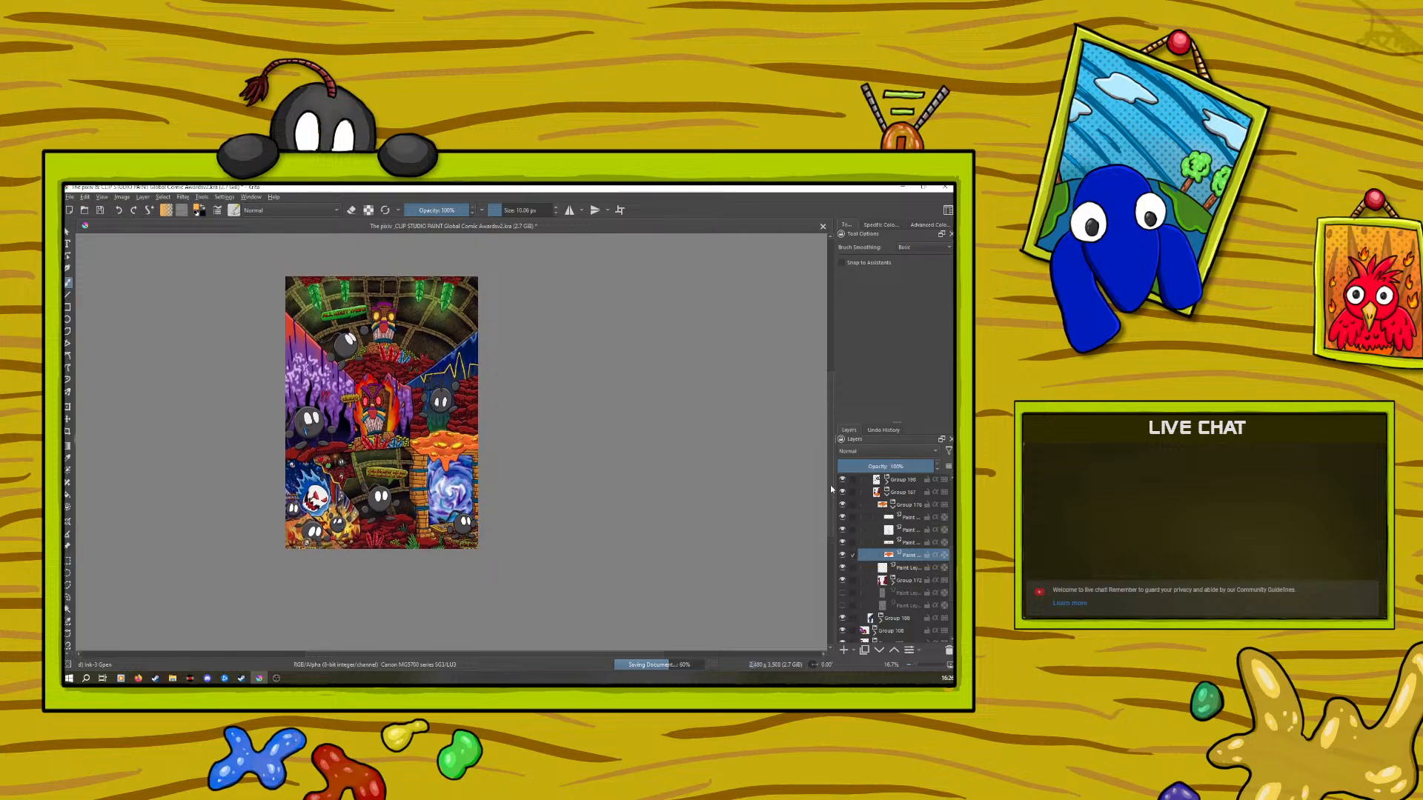
drag(529, 660, 485, 657)
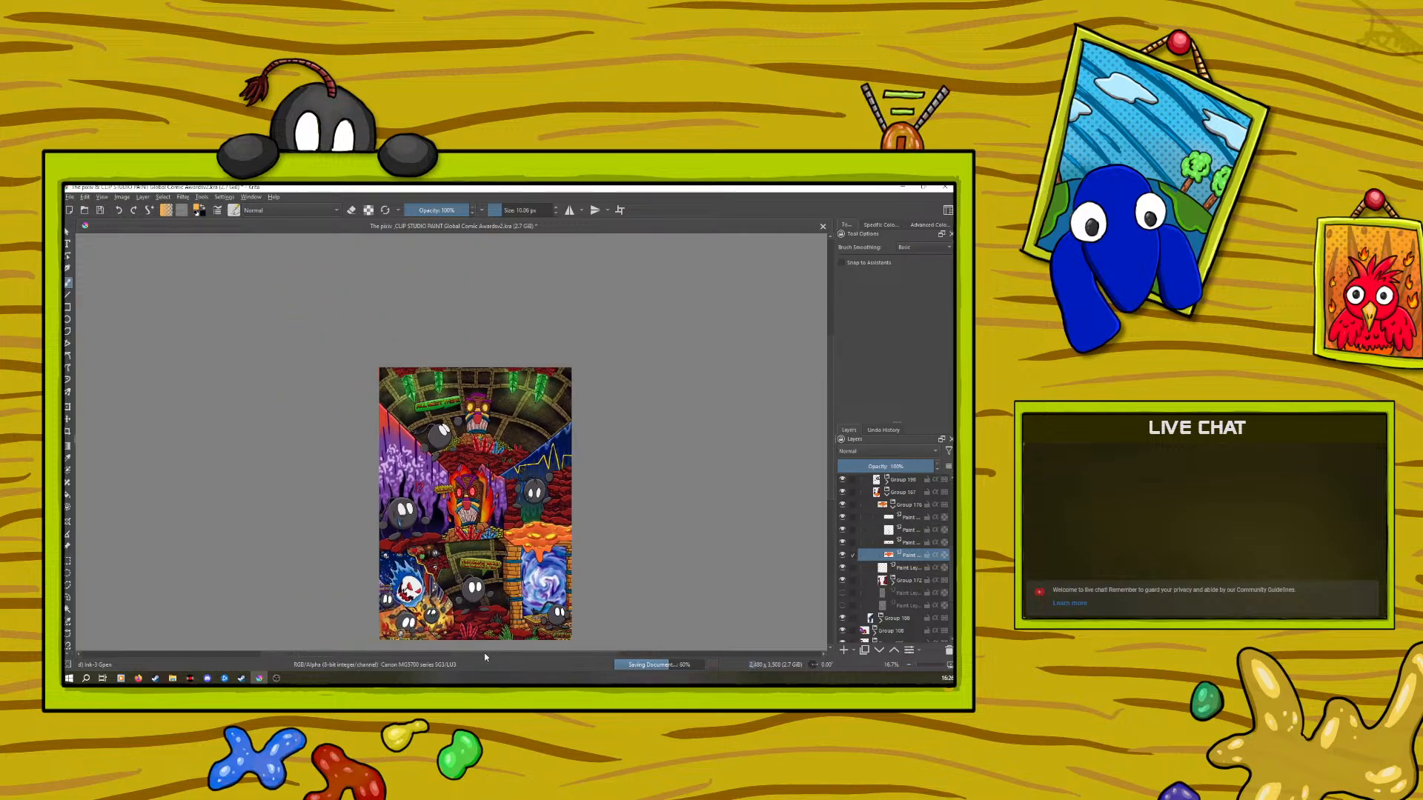
drag(911, 664, 921, 664)
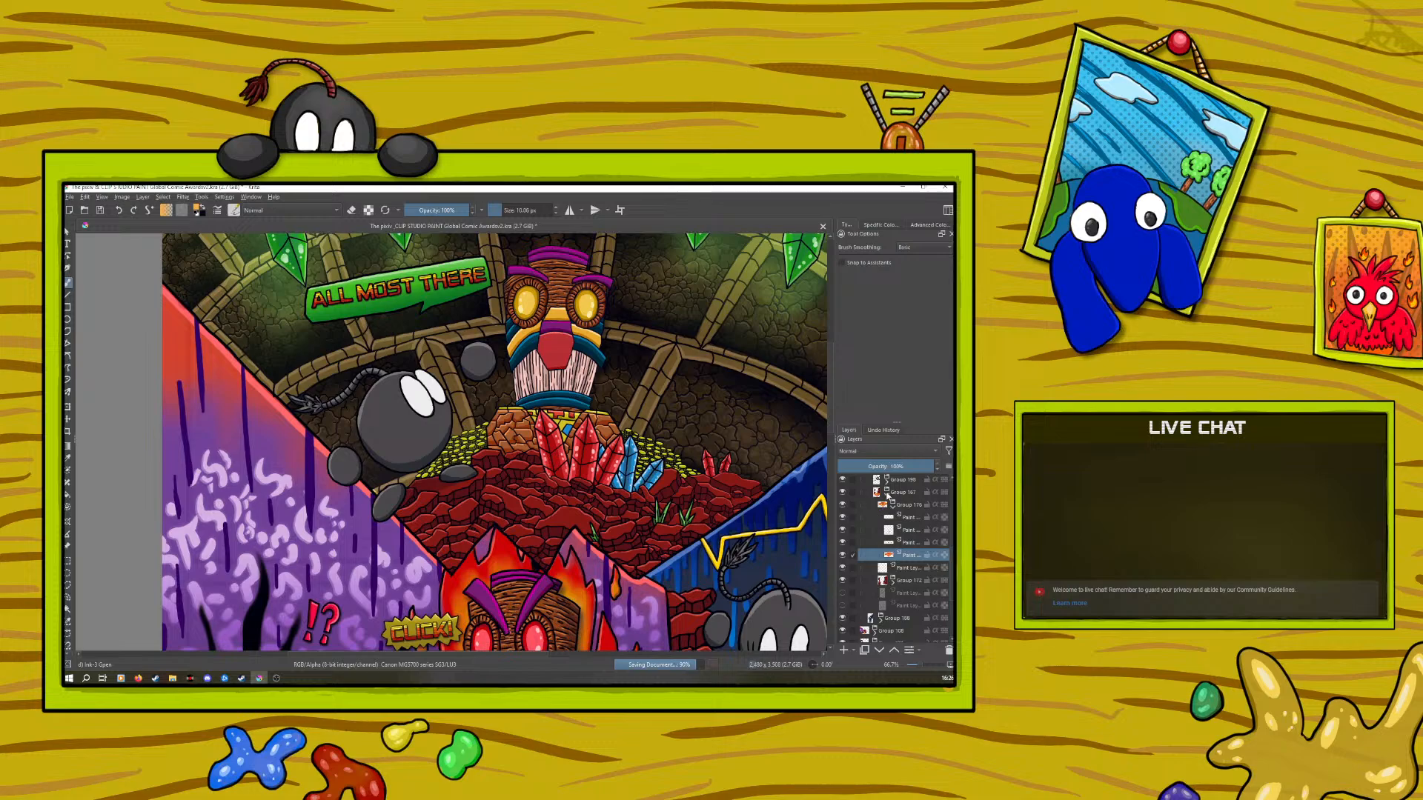
Open the "ALL MOST THERE" speech bubble's group, select its green bubble layer and erase a small spot at the tail
click(887, 493)
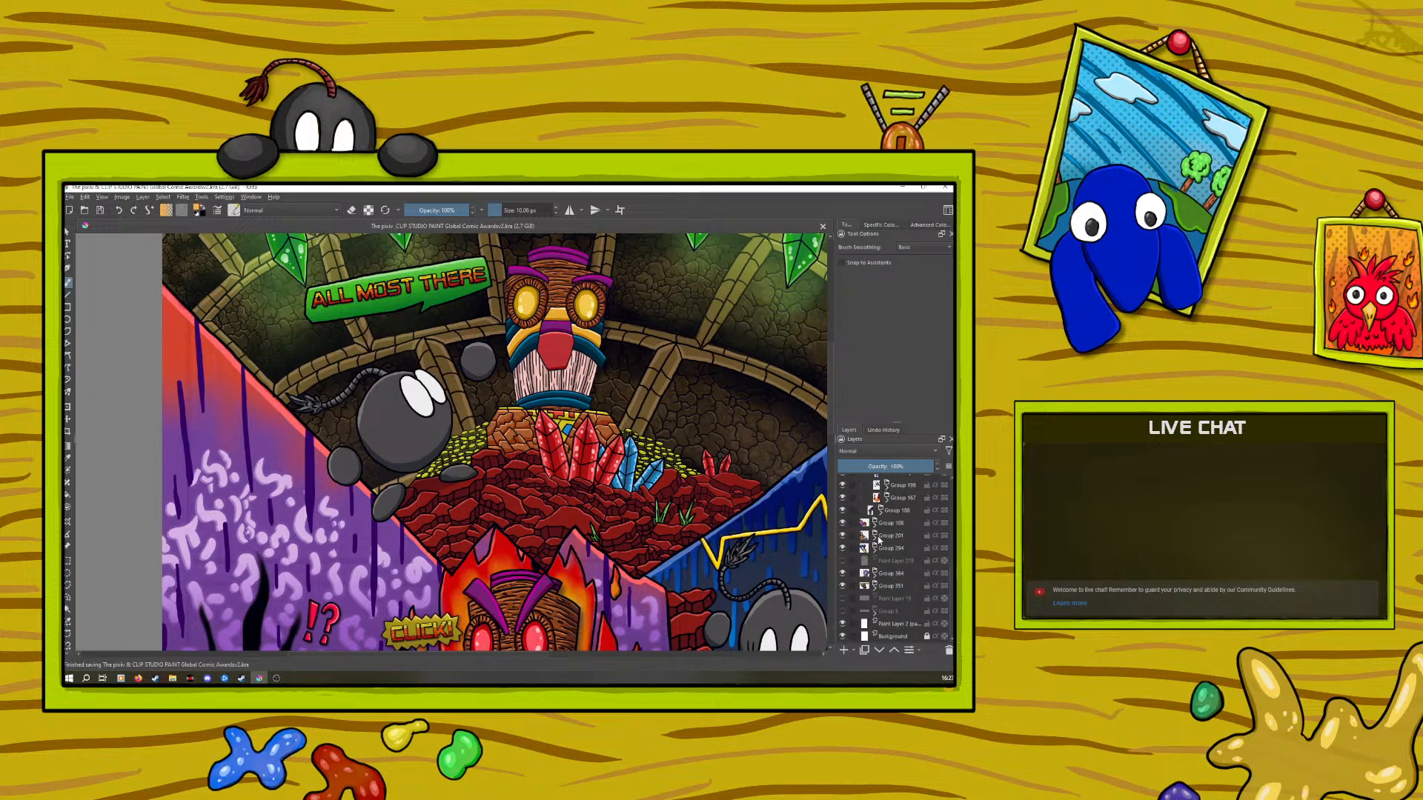
drag(951, 579, 948, 465)
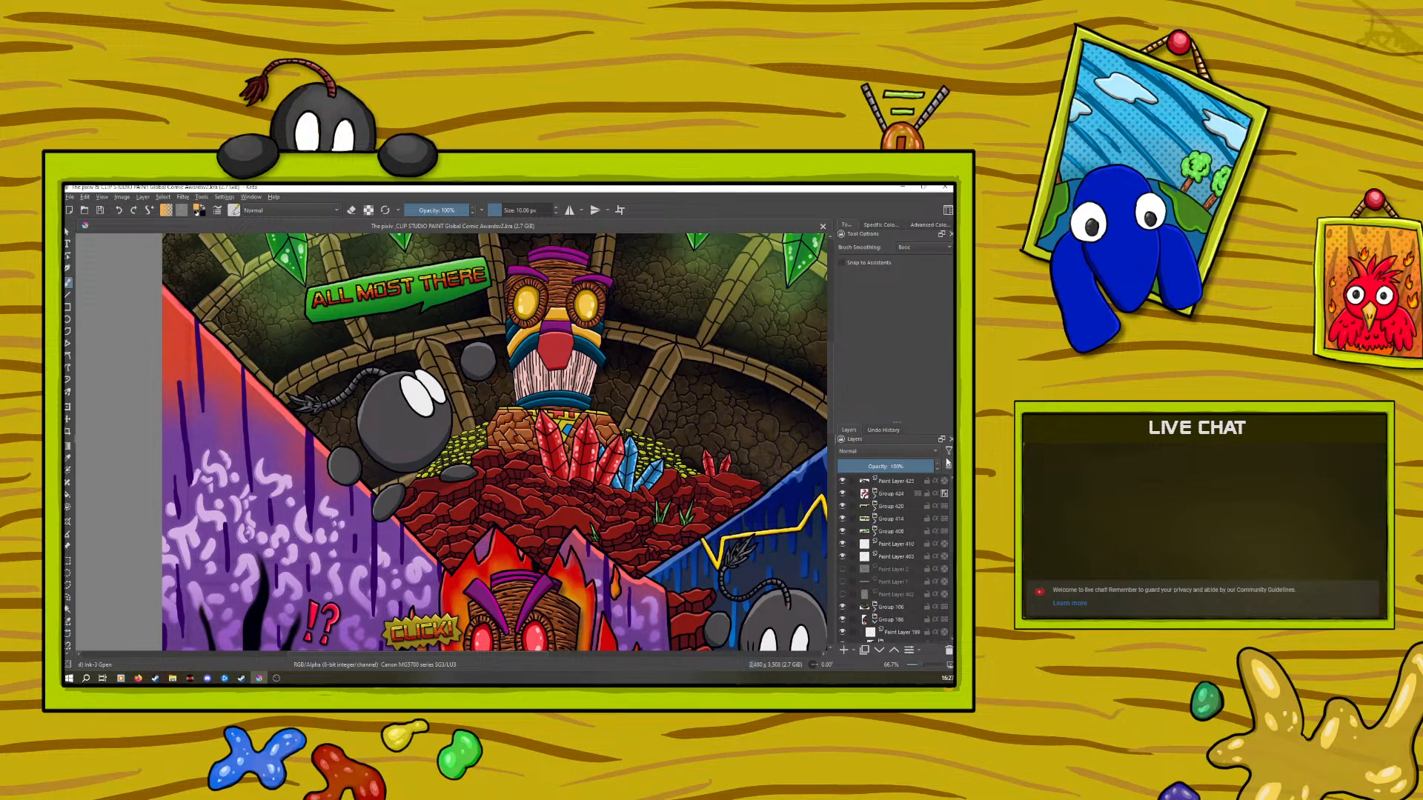
click(862, 532)
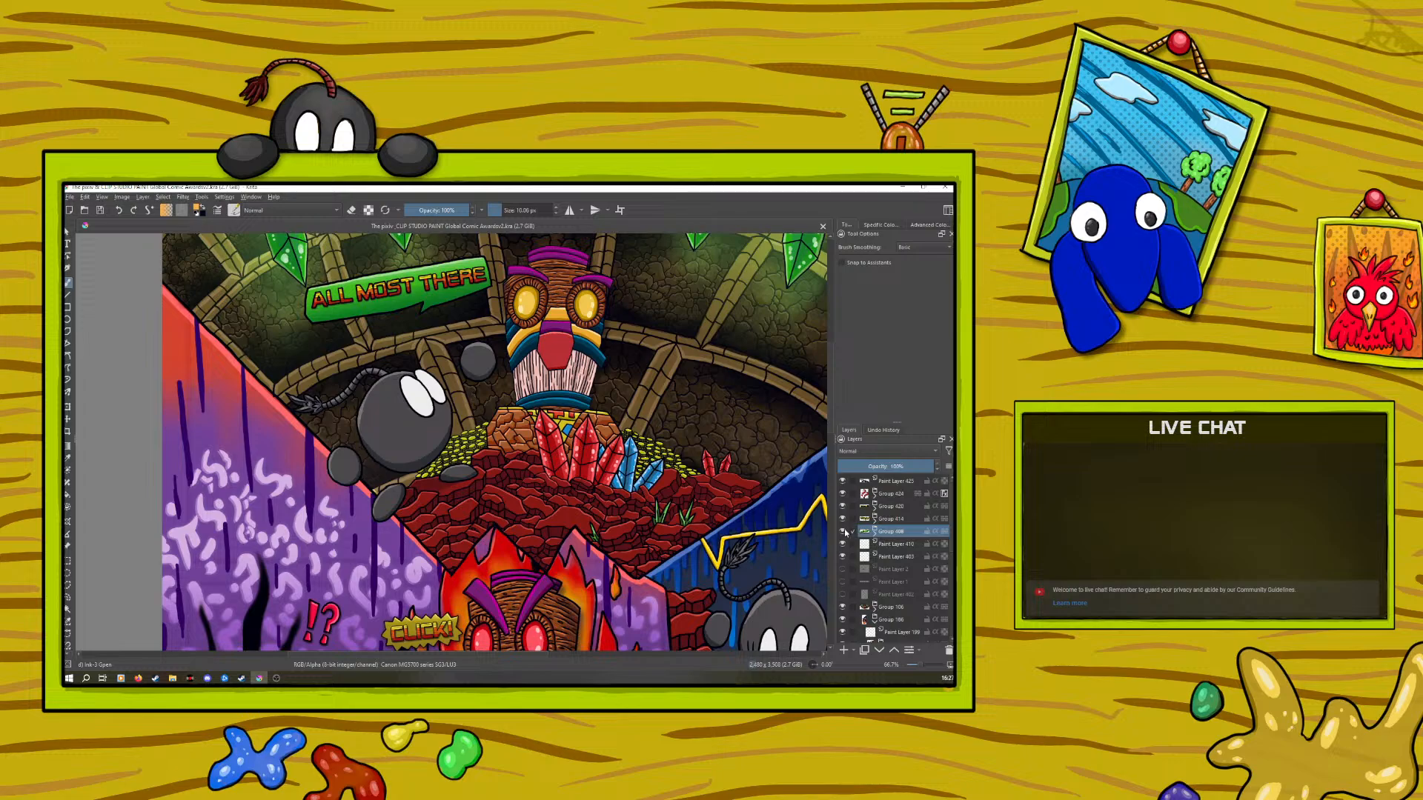
click(852, 531)
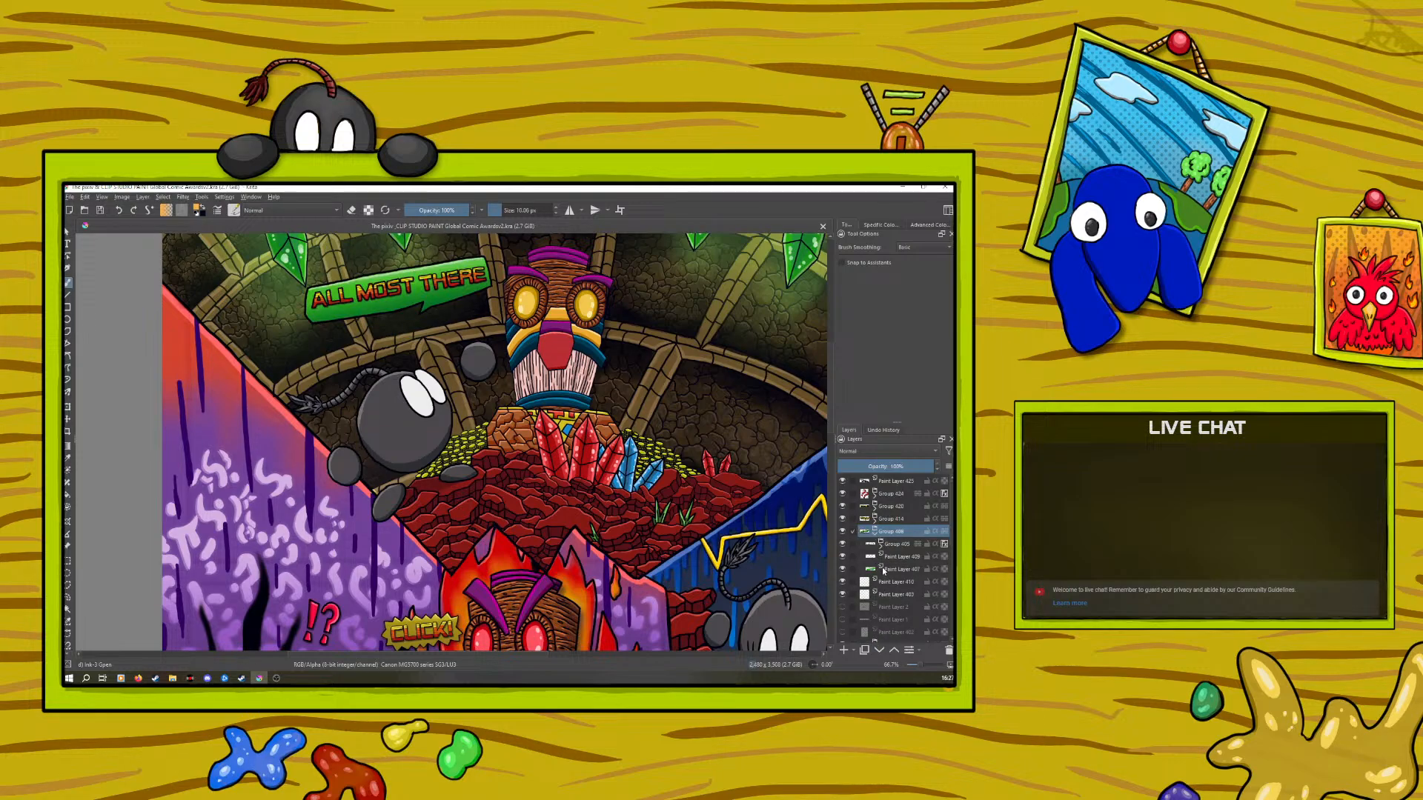
click(882, 569)
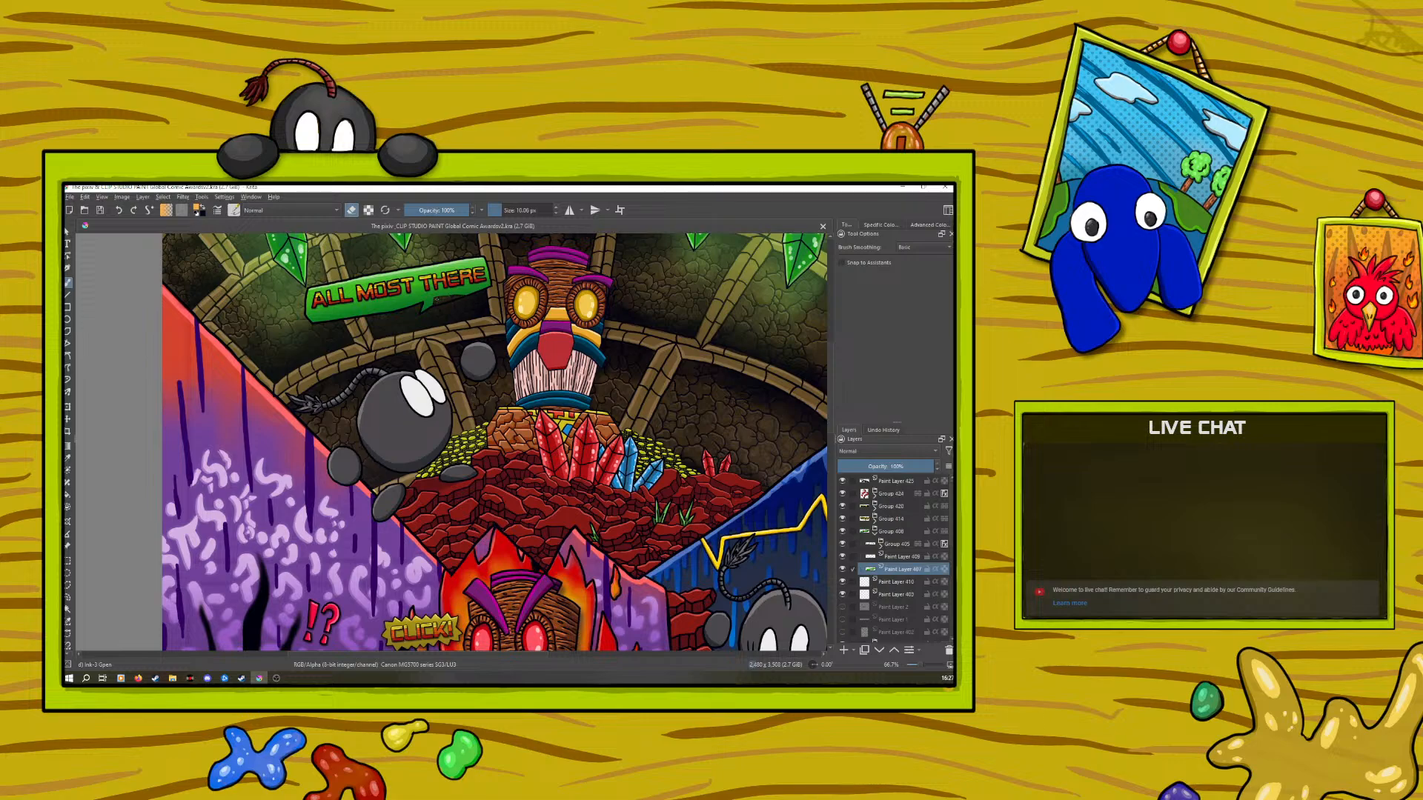
drag(434, 306, 437, 310)
Hide and reshow the layer above the speech bubble's green base to check what it contains
click(898, 558)
click(843, 556)
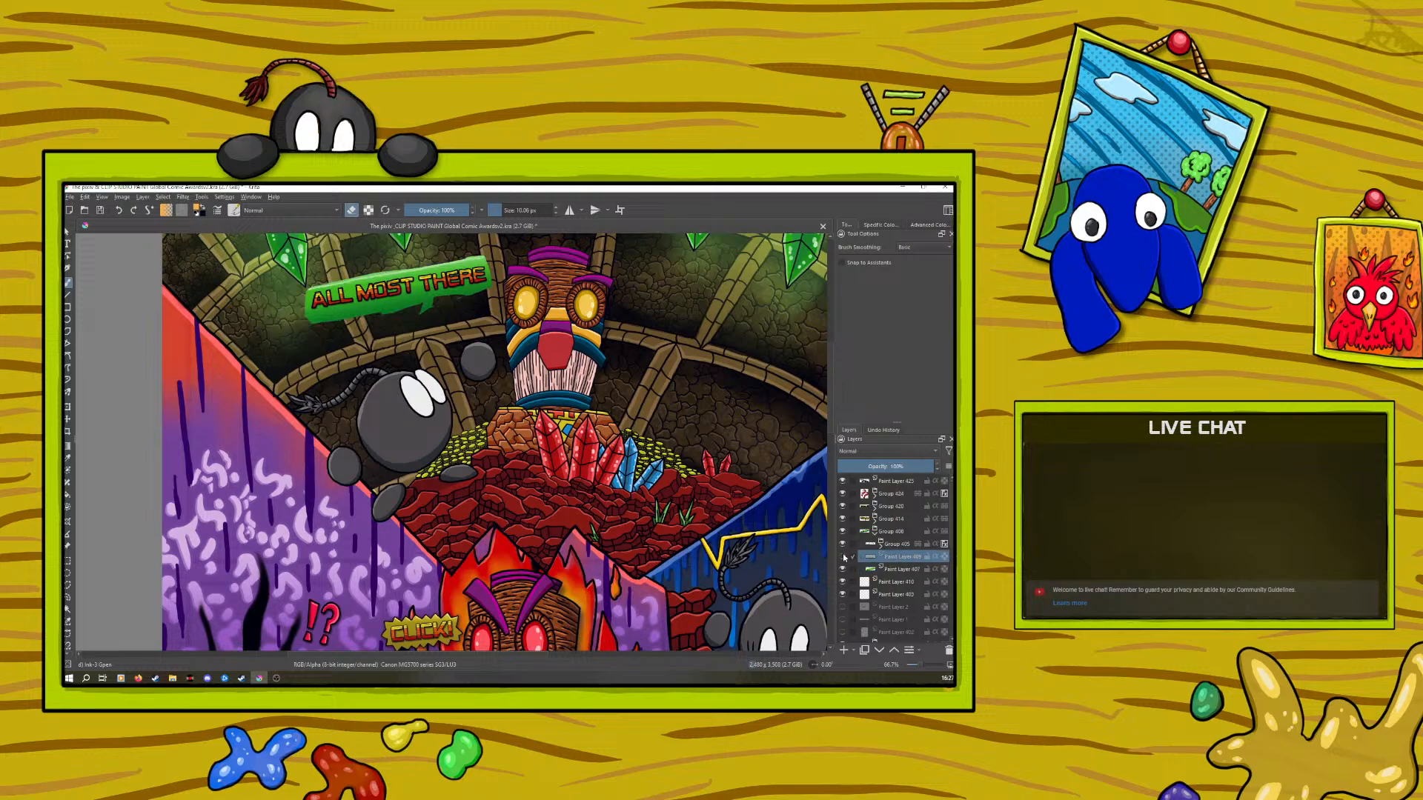
click(843, 557)
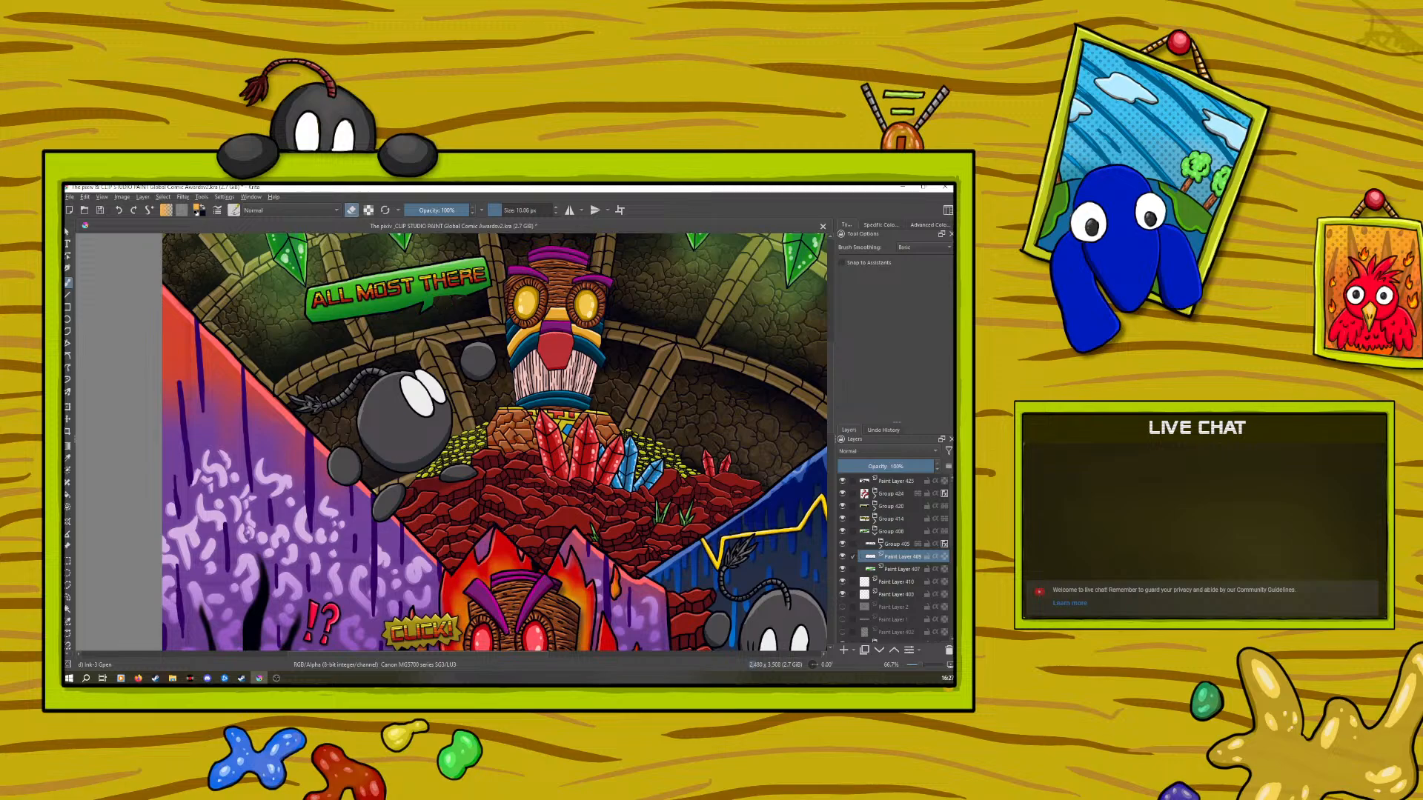
Set the brush colour to black and reselect the "ALL MOST THERE" speech bubble's green base layer
right_click(461, 332)
click(400, 261)
click(907, 568)
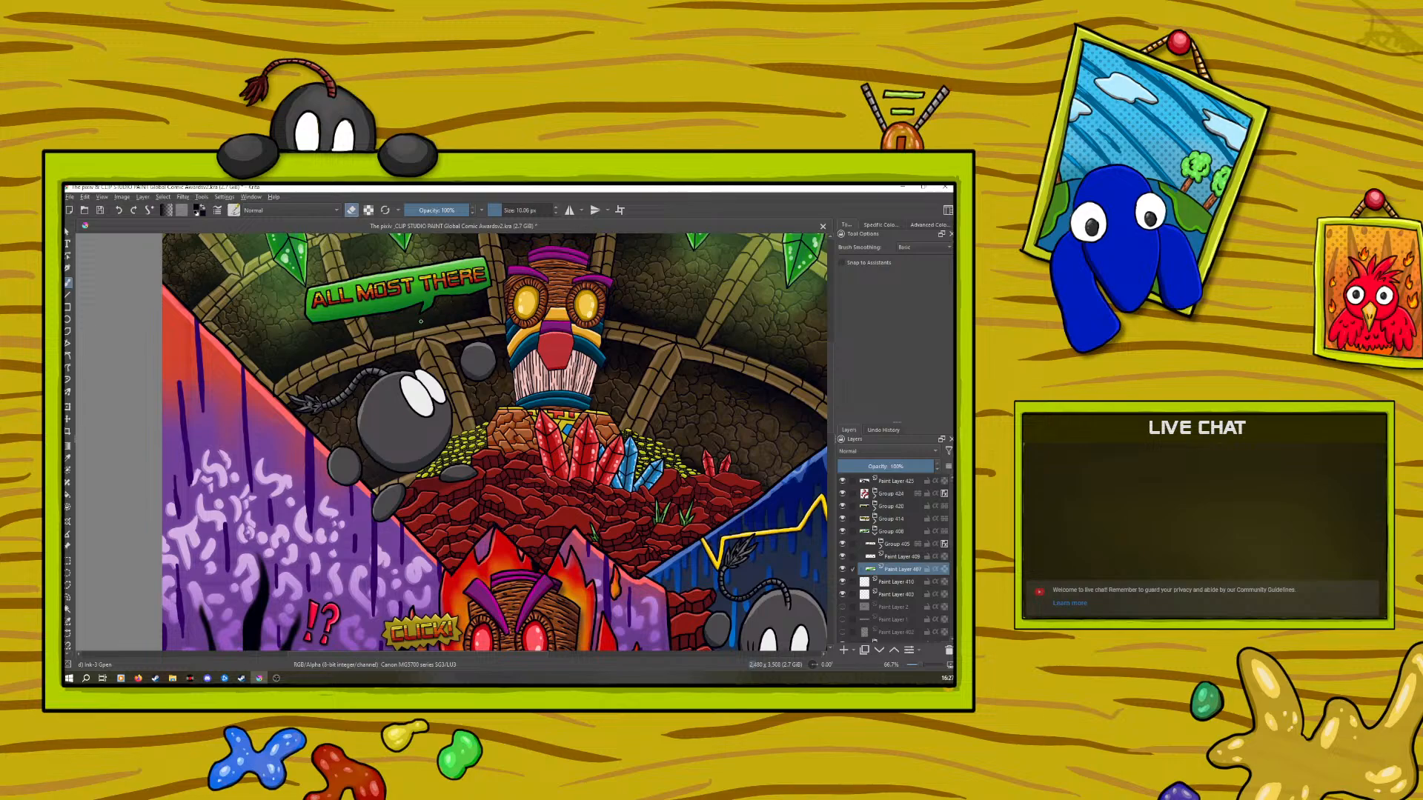
drag(918, 662, 913, 664)
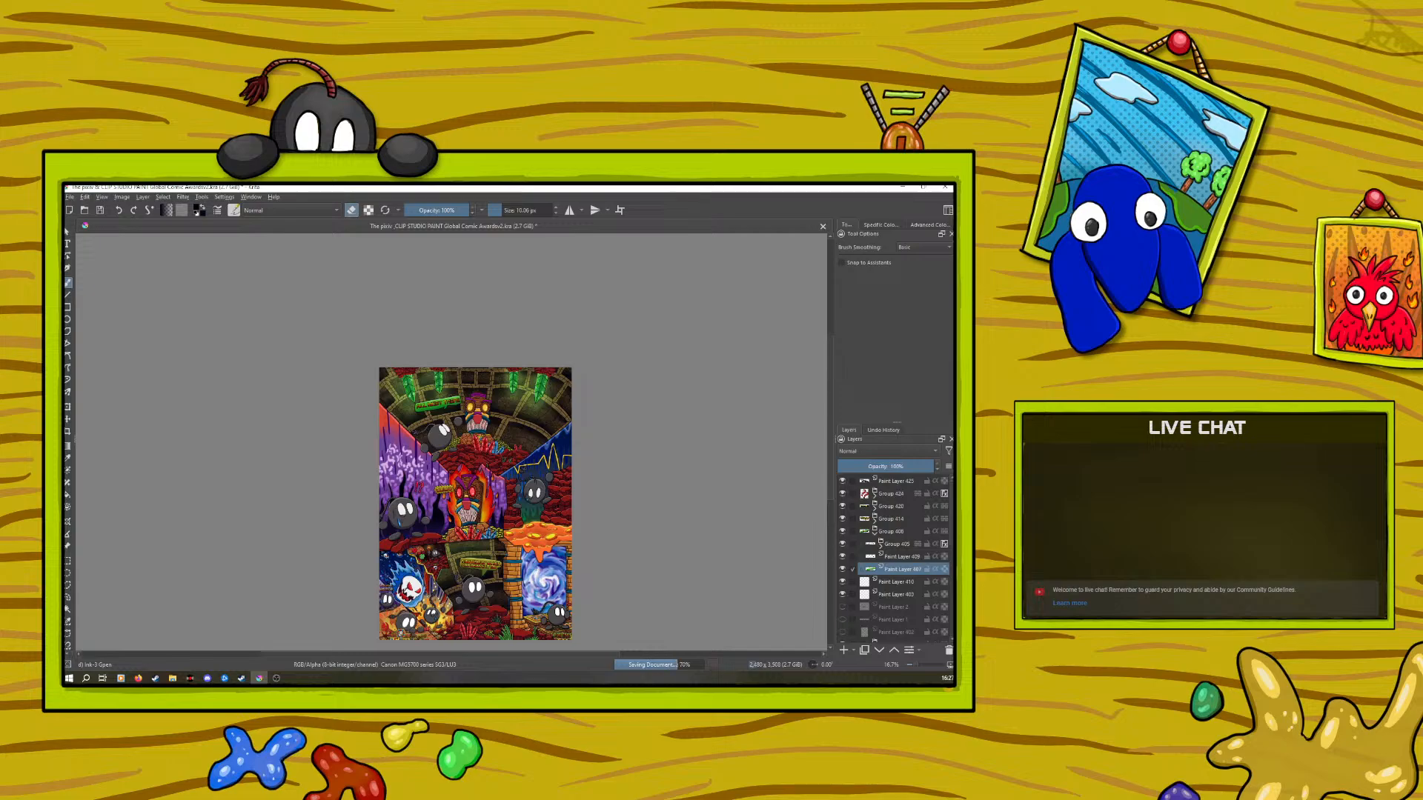
Save the finished page with Save As, outputting a PNG image with the Krita file saved alongside it
click(68, 197)
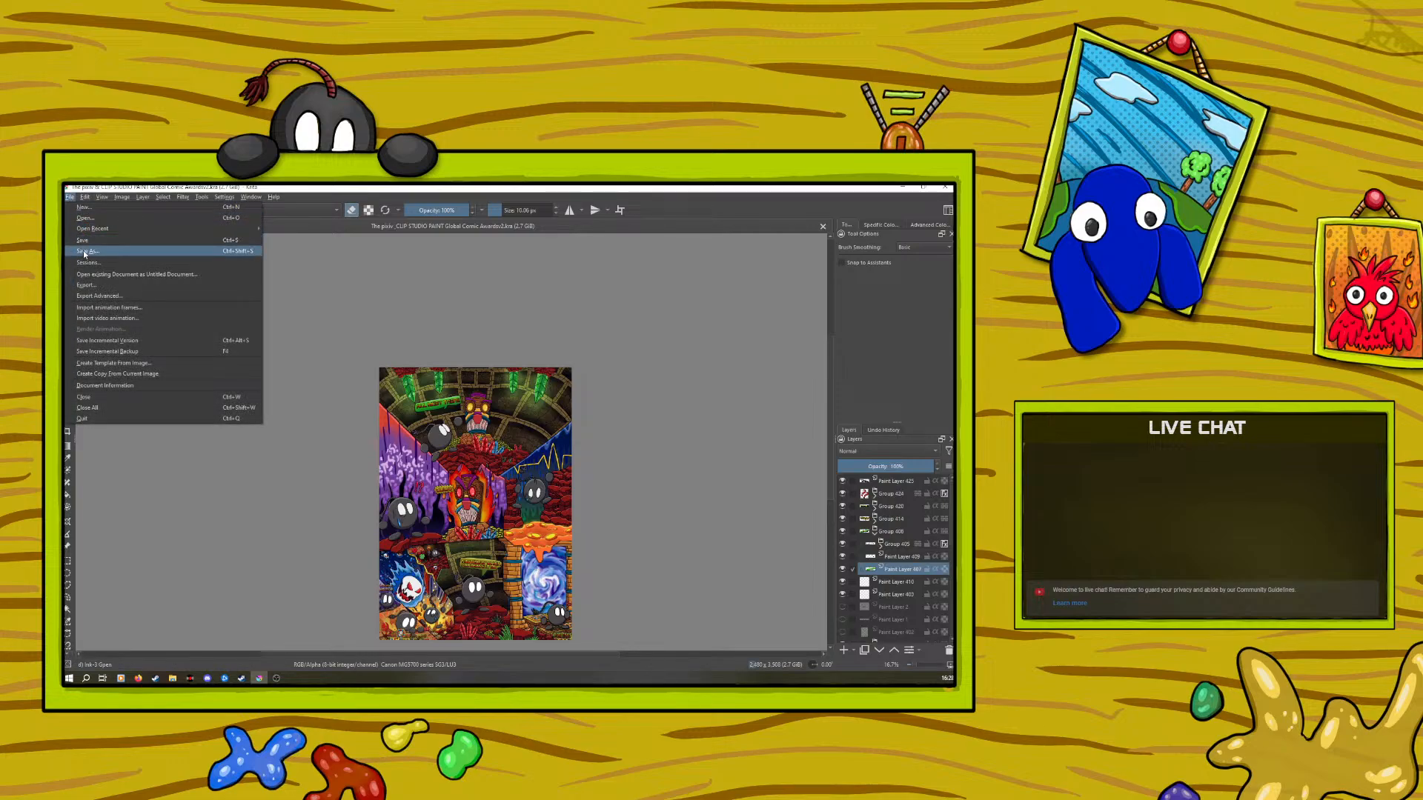
click(84, 251)
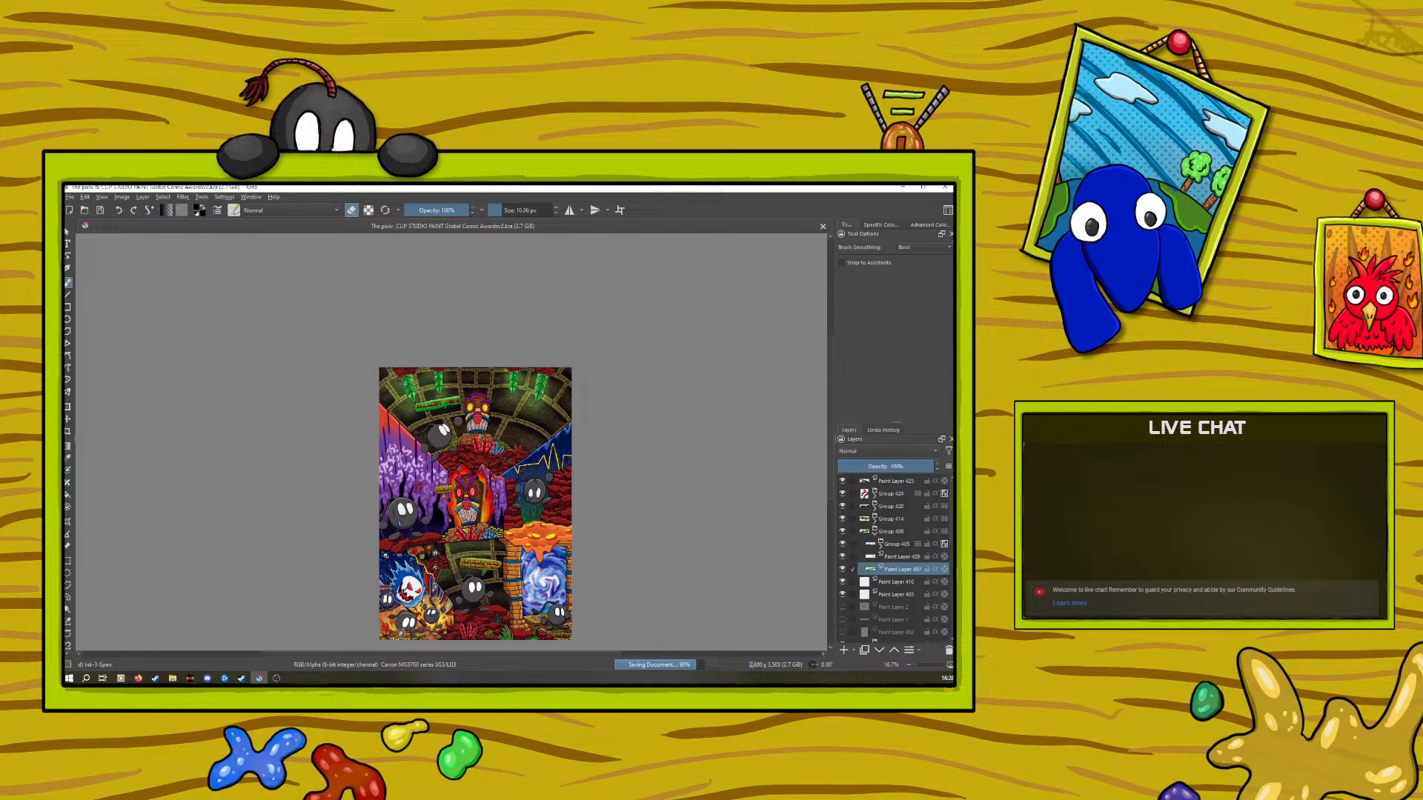
click(69, 197)
click(82, 244)
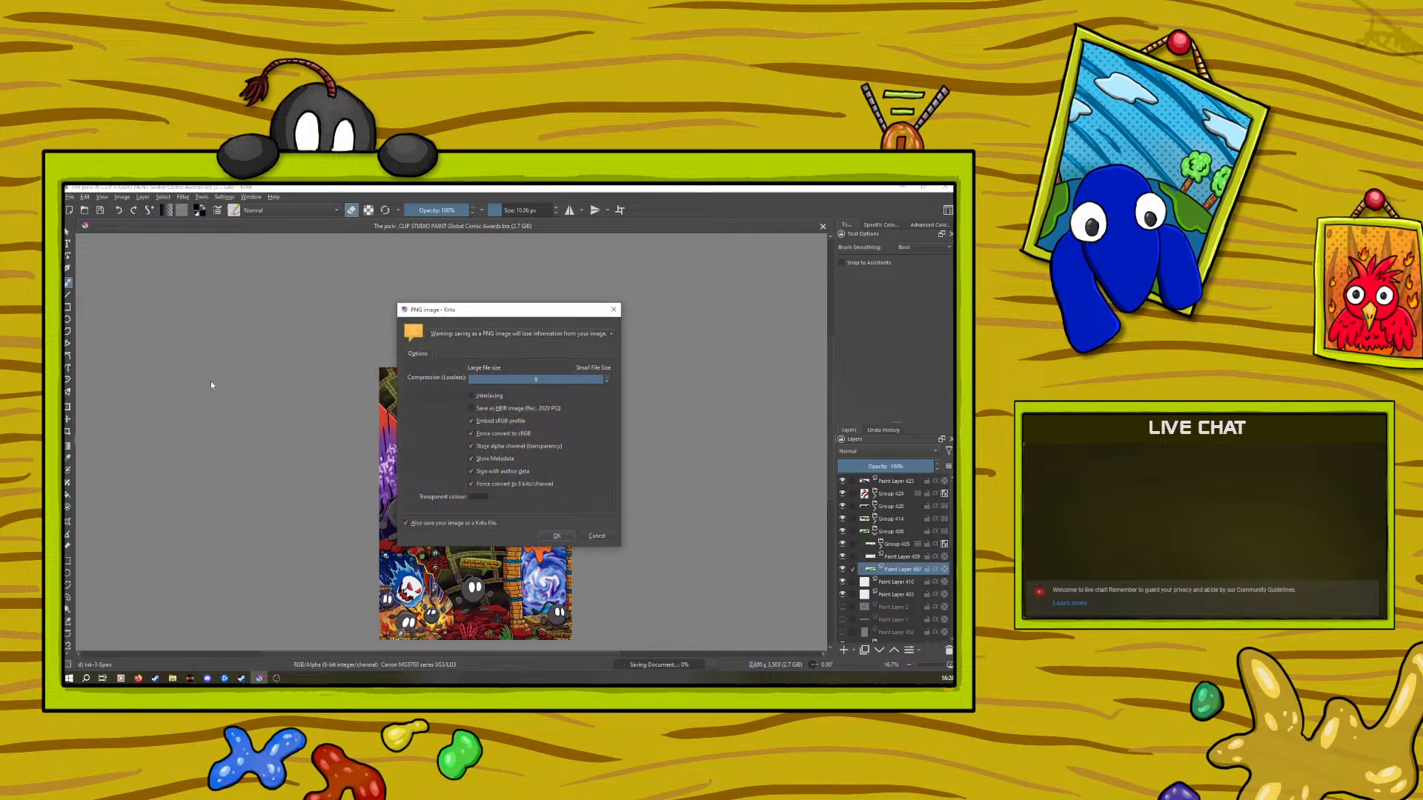
click(554, 535)
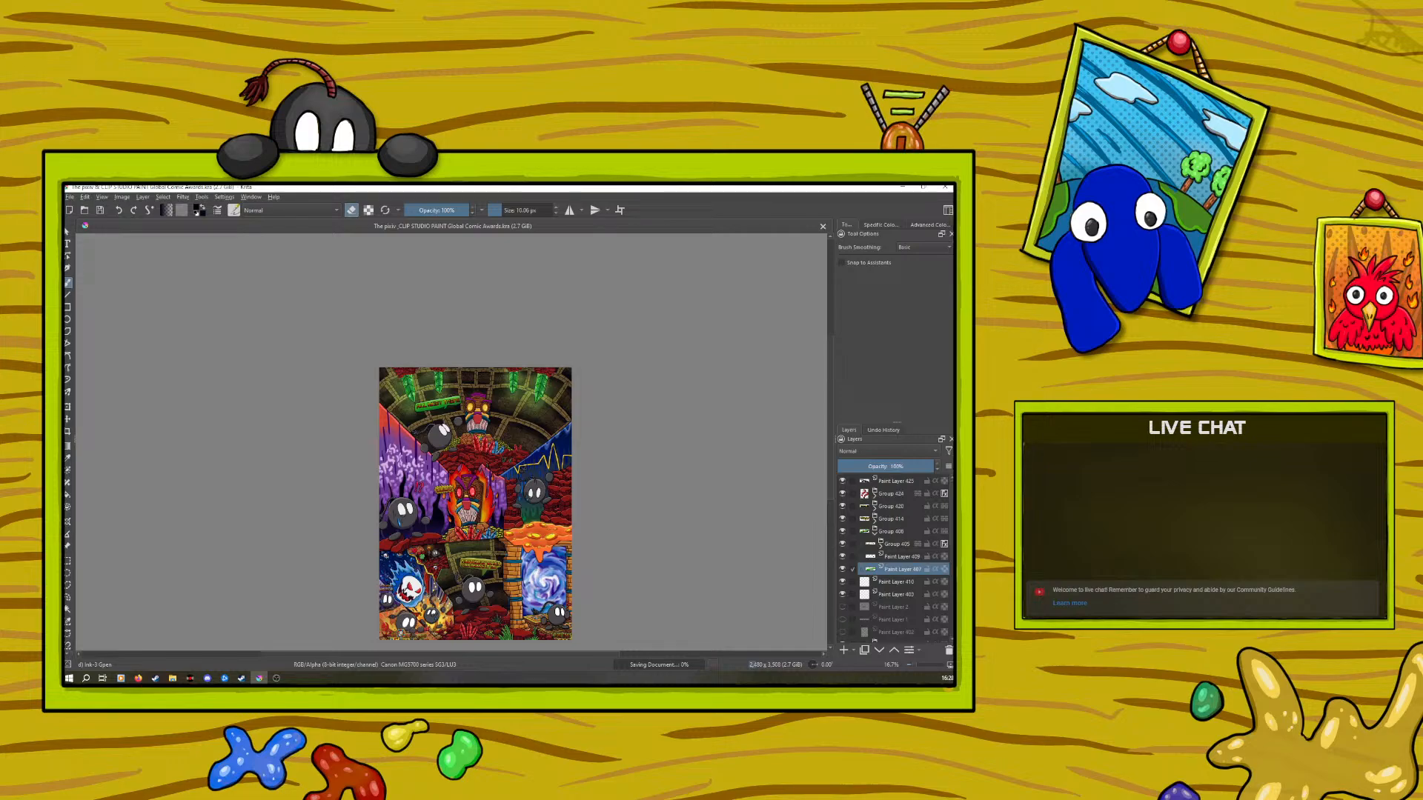
scroll(203, 323, up, 1)
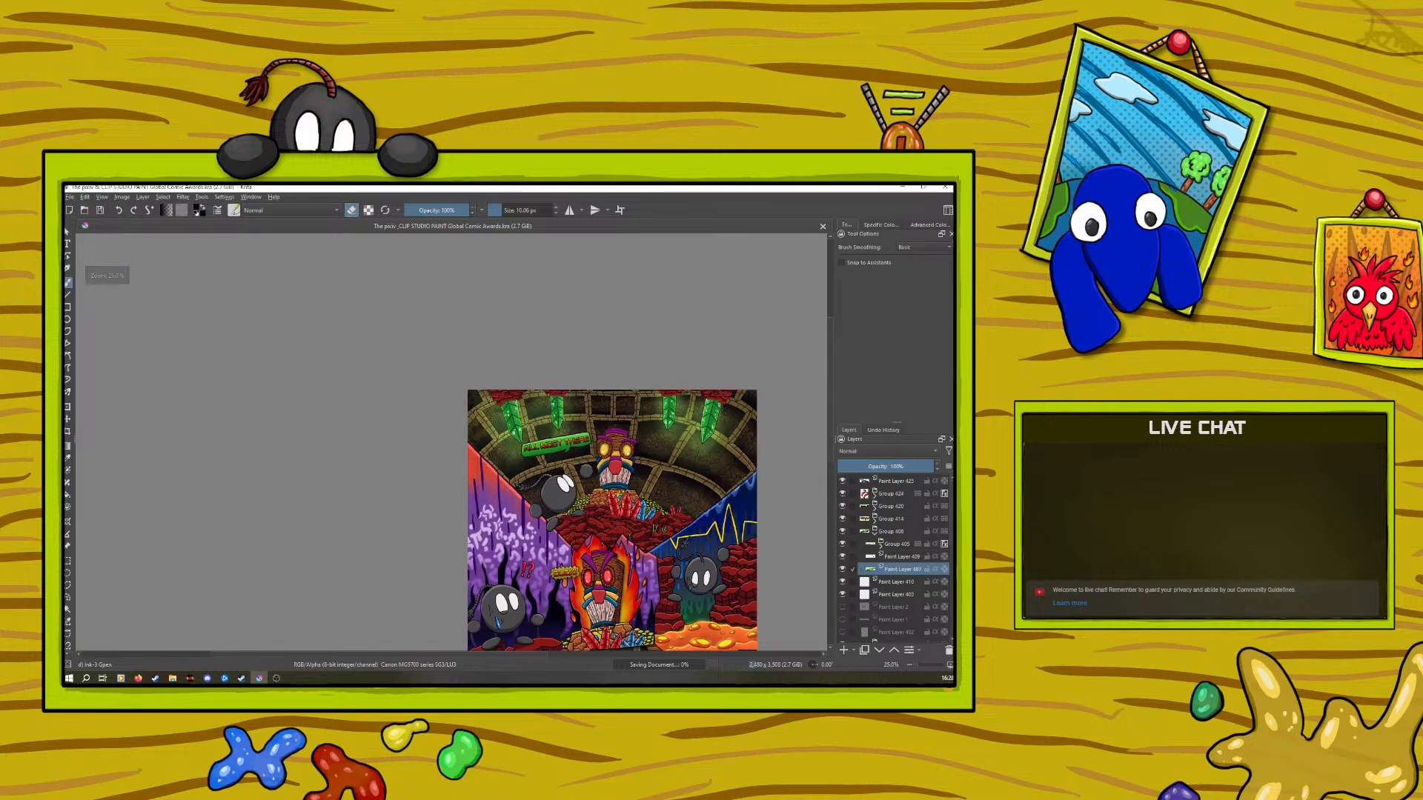
scroll(350, 524, down, 5)
scroll(339, 529, up, 5)
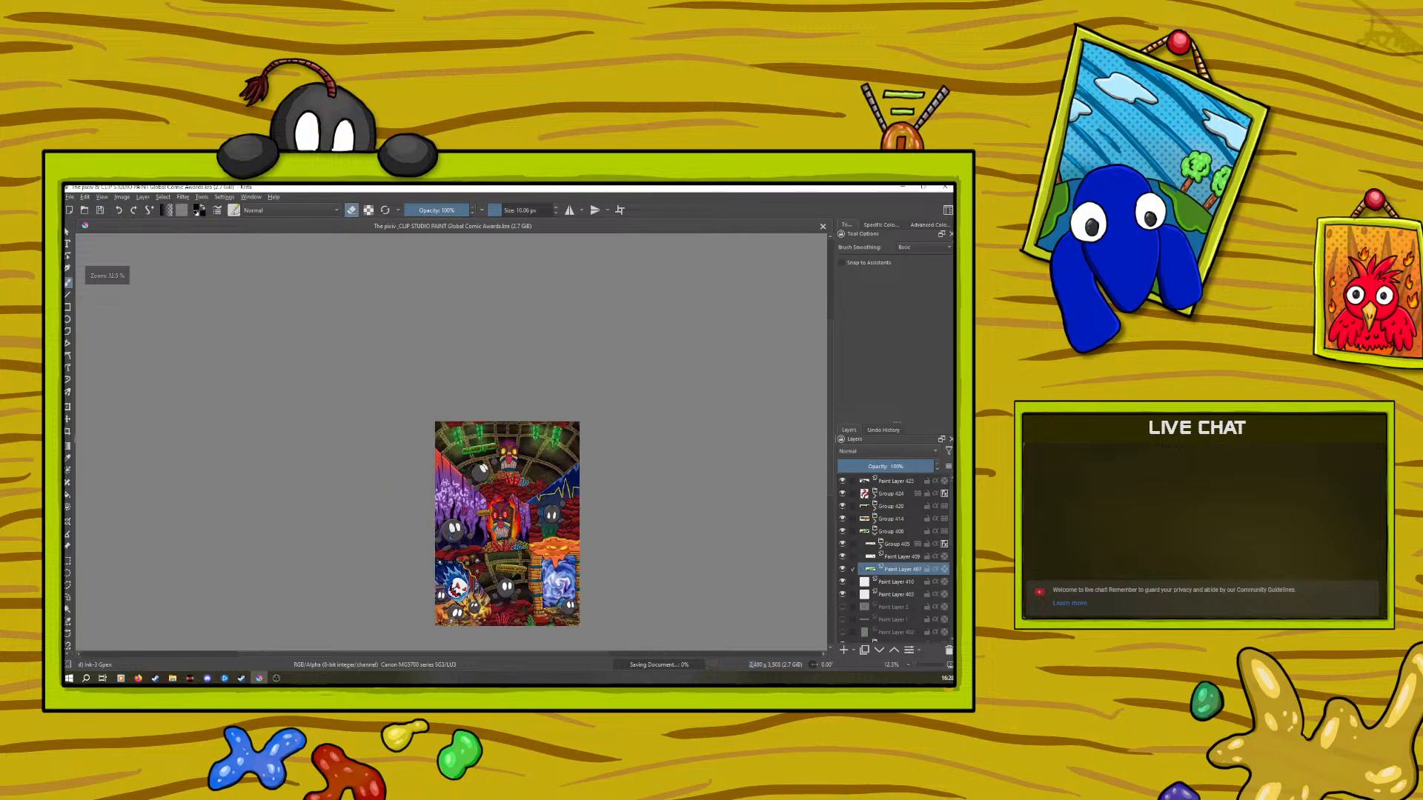
scroll(515, 589, down, 1)
scroll(536, 587, up, 1)
scroll(522, 572, down, 2)
scroll(527, 591, up, 1)
scroll(525, 578, up, 1)
scroll(525, 577, down, 1)
scroll(522, 573, up, 1)
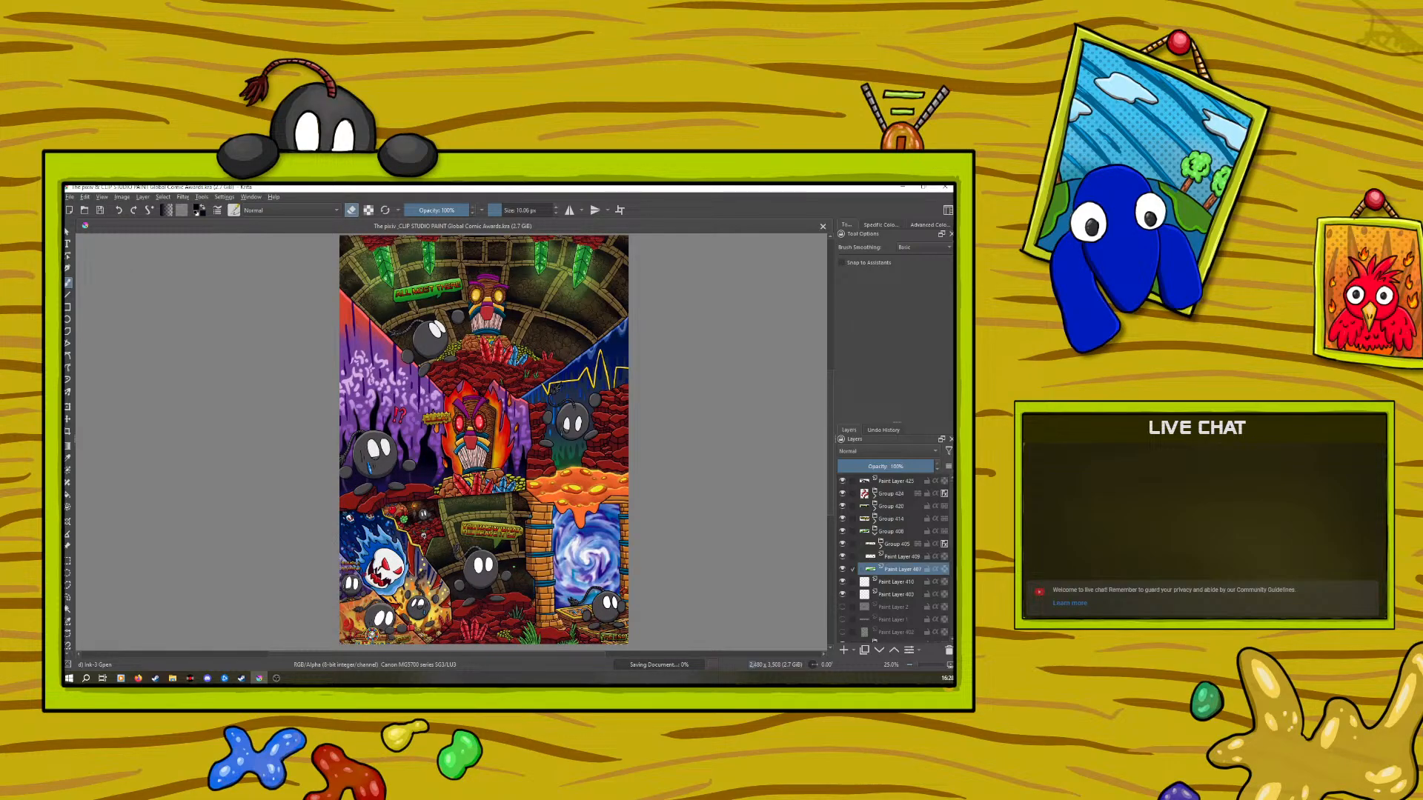
scroll(521, 574, down, 2)
scroll(522, 573, up, 1)
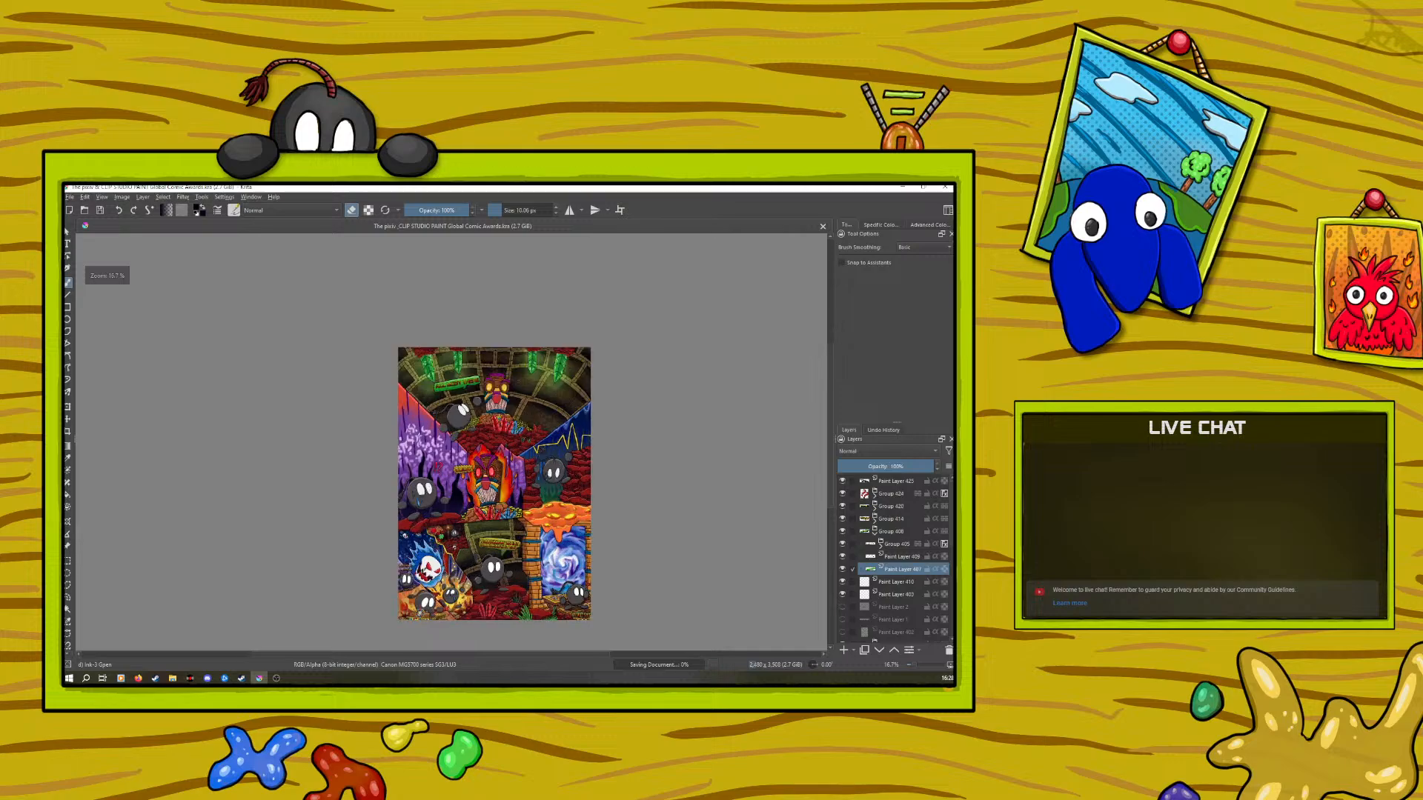
Open the saved PNG of the comic page as its own document and close the layered original
click(70, 198)
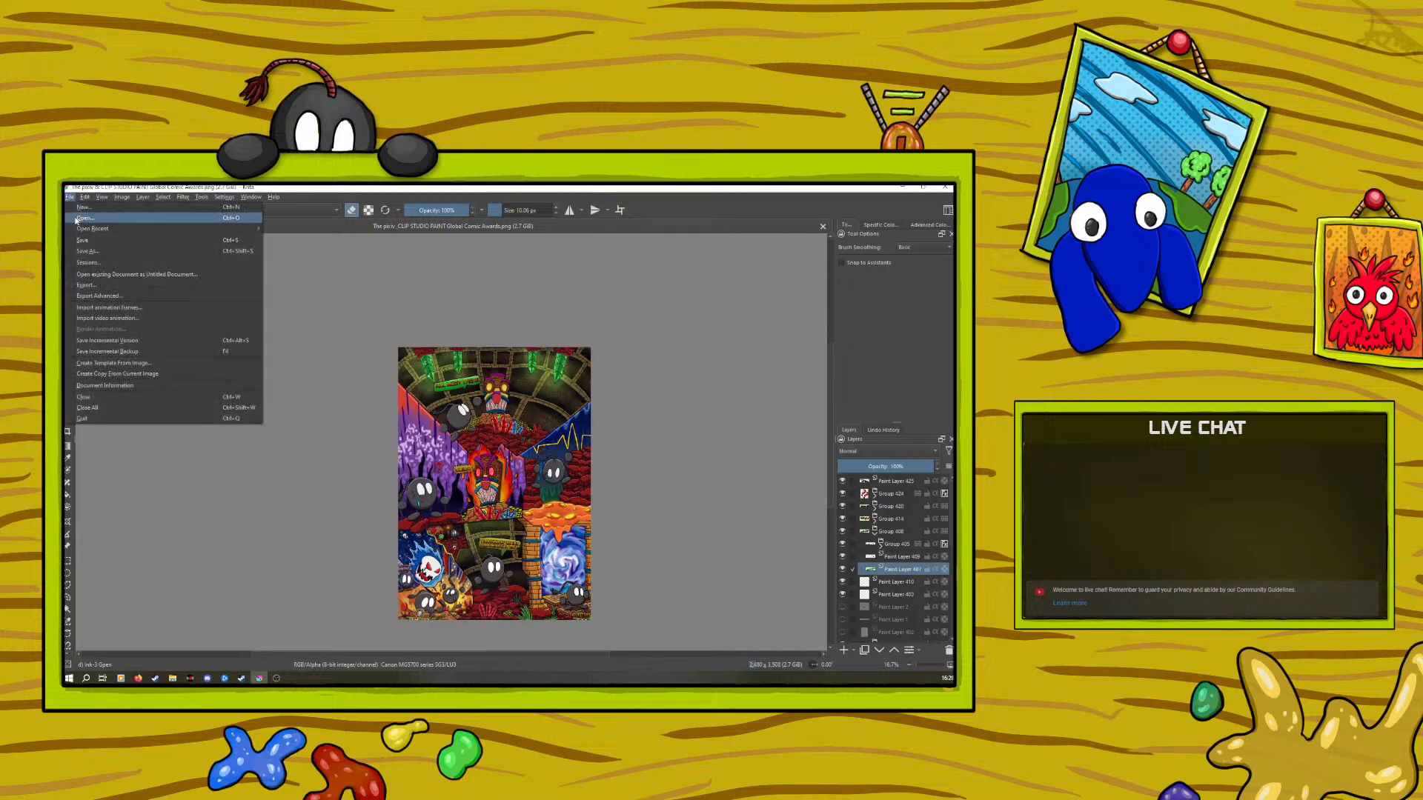
click(90, 252)
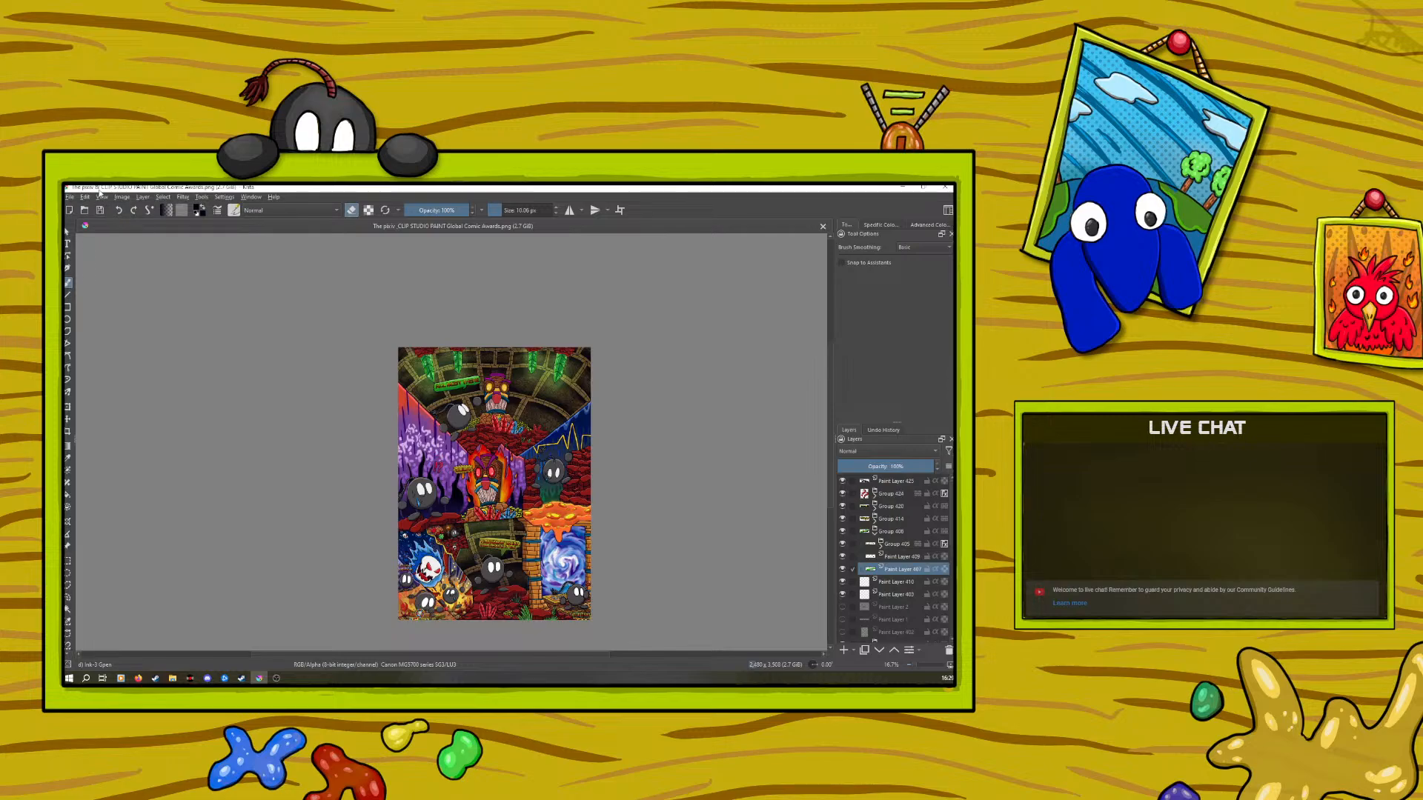
click(70, 197)
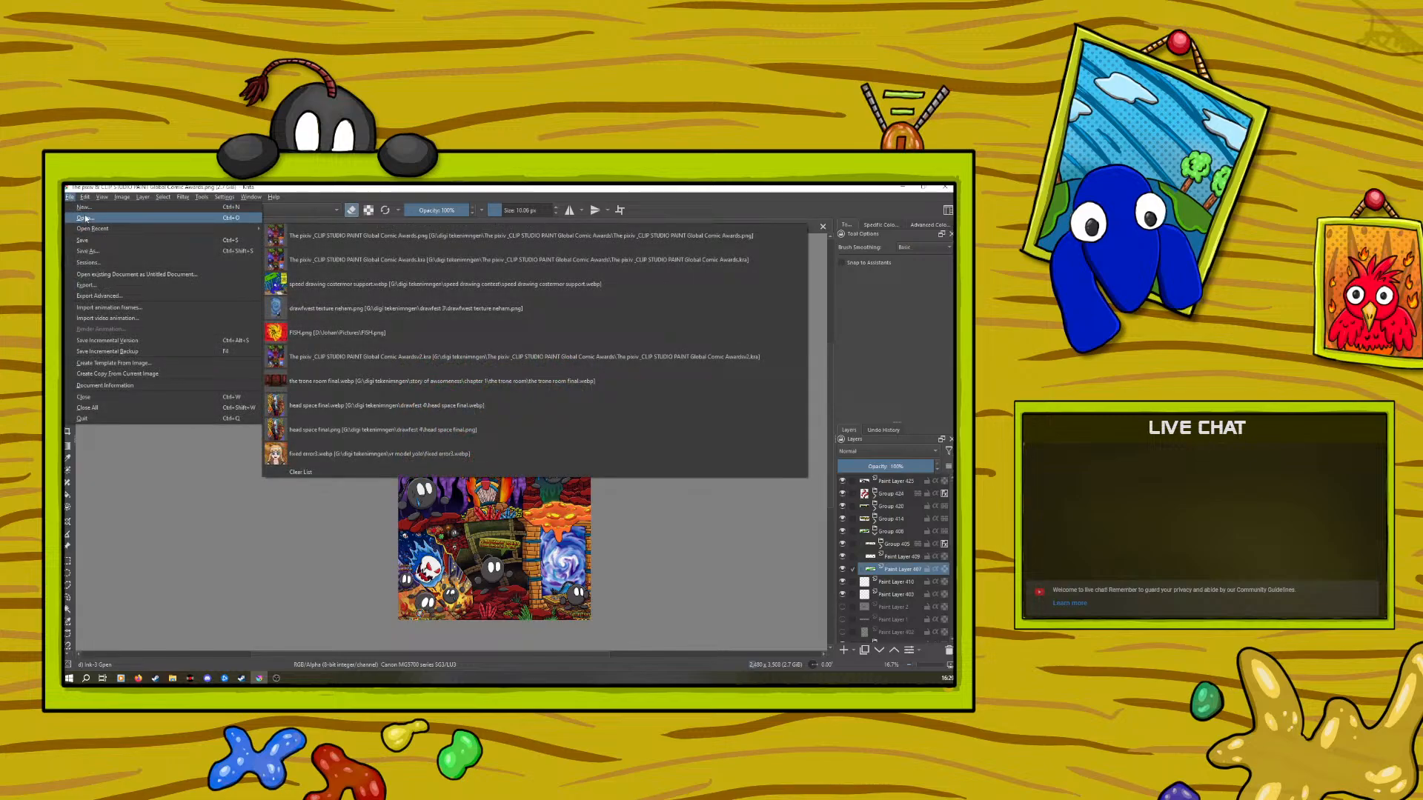
click(86, 219)
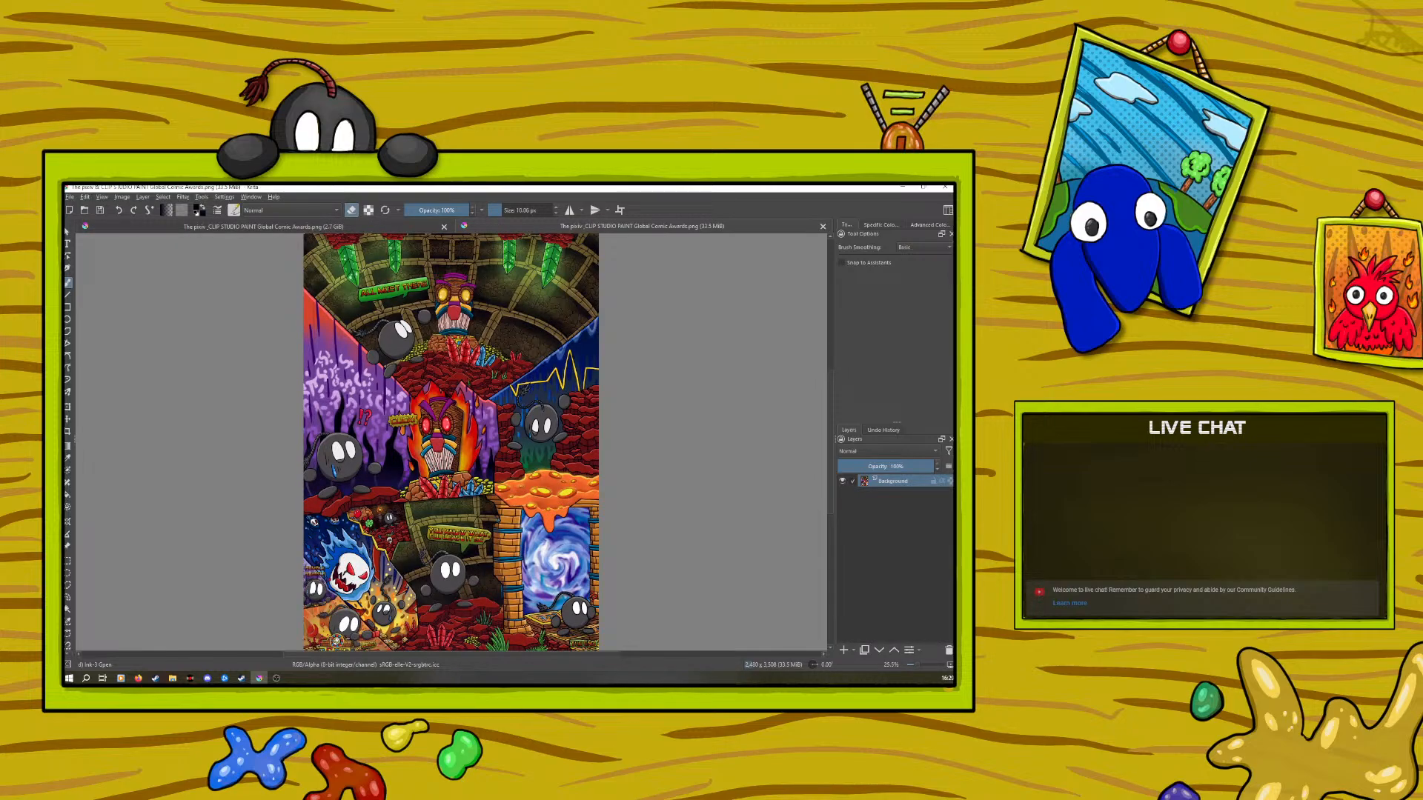
click(282, 228)
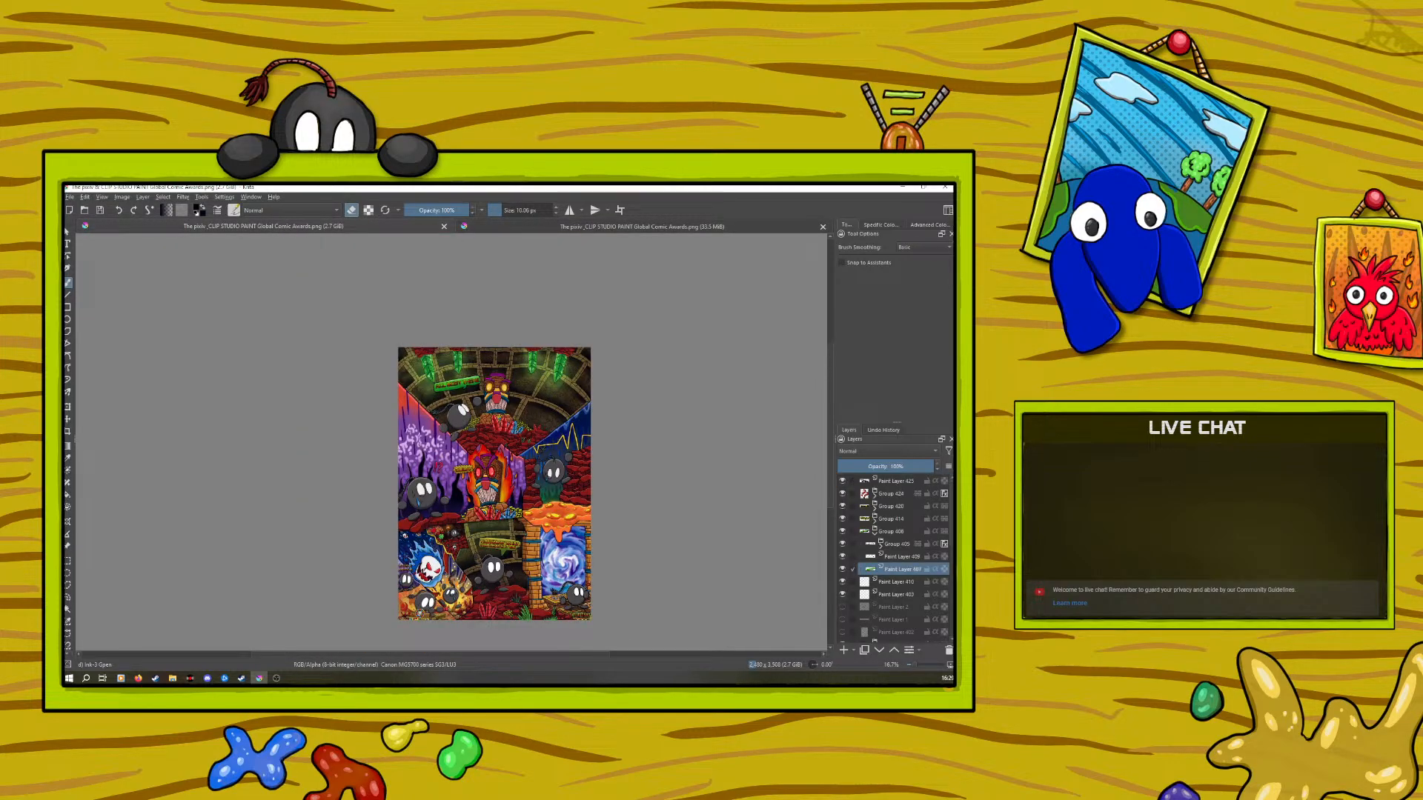
click(444, 227)
Save the flattened comic page as a WebP image with lossless encoding at 100% quality
click(70, 197)
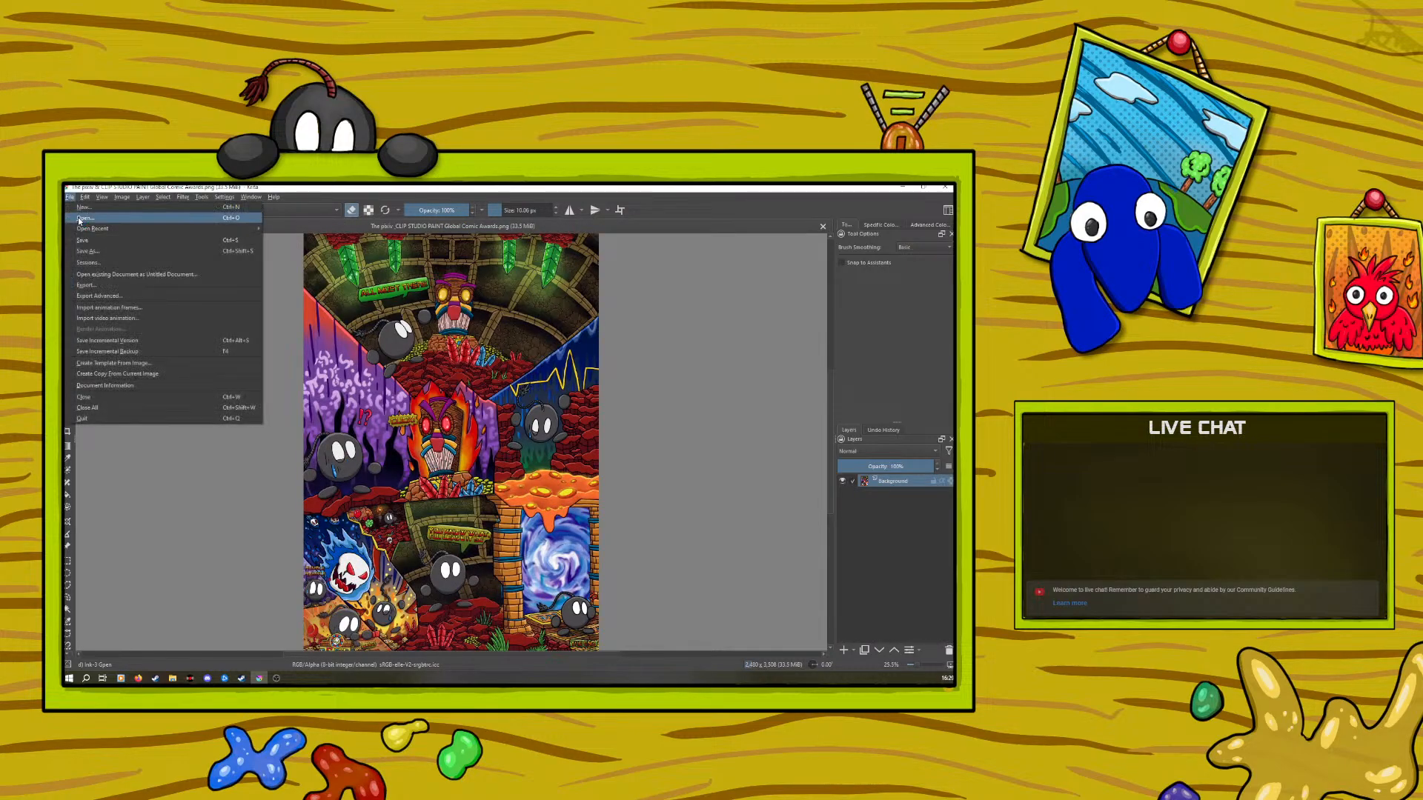
click(87, 252)
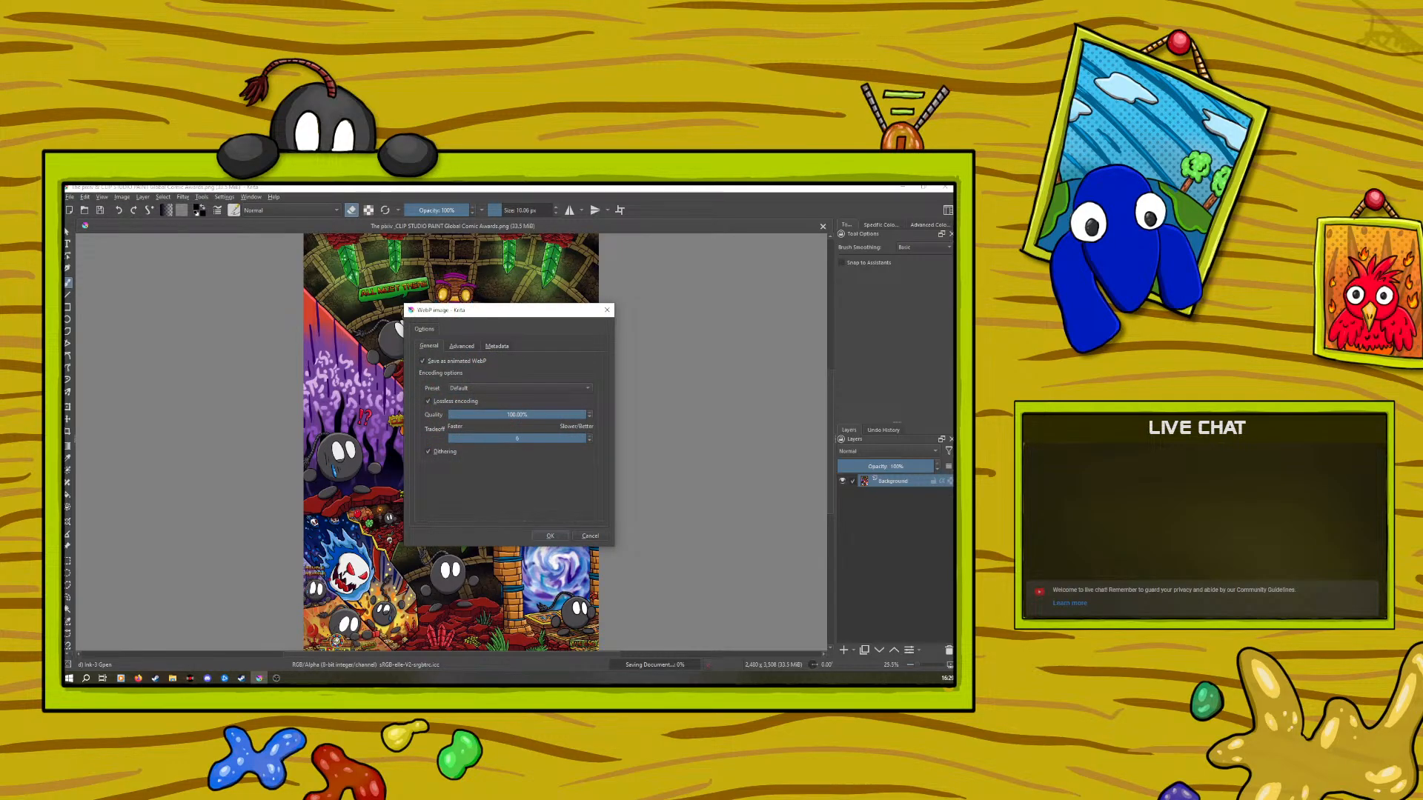
click(548, 536)
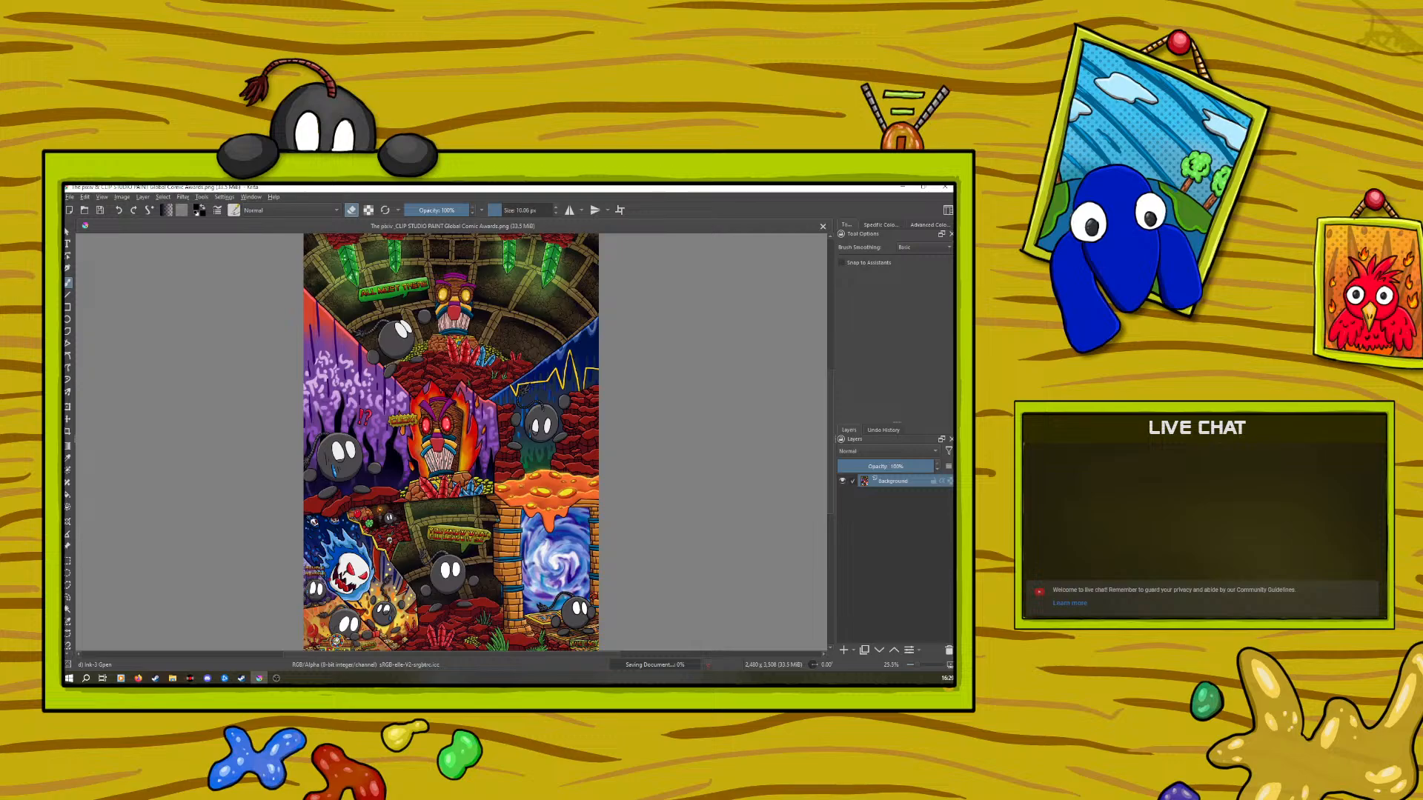
key(alt+Tab)
scroll(226, 477, down, 2)
scroll(227, 478, up, 1)
scroll(226, 478, down, 1)
scroll(227, 478, up, 2)
scroll(229, 486, down, 2)
scroll(230, 485, up, 1)
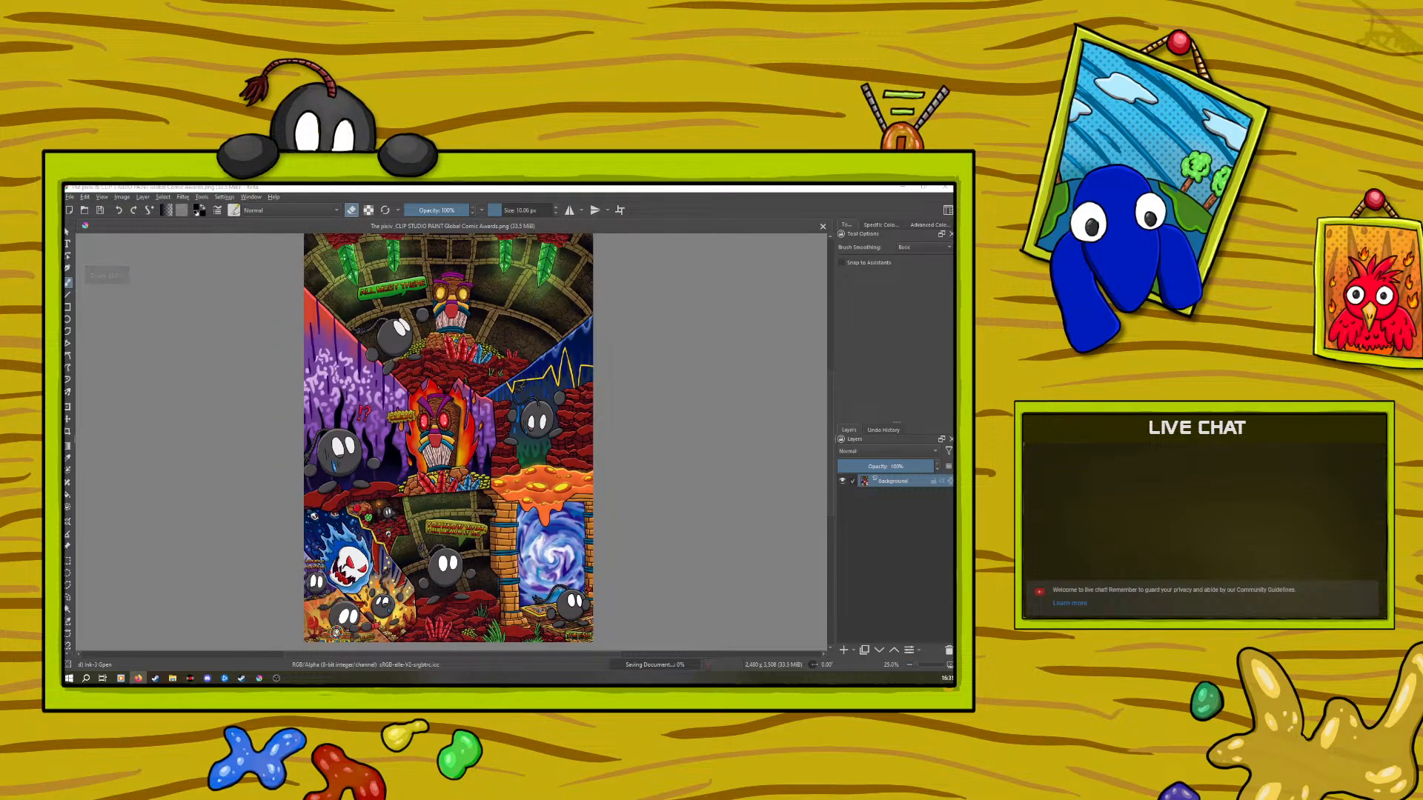
scroll(219, 462, down, 3)
scroll(219, 462, up, 2)
scroll(230, 441, up, 1)
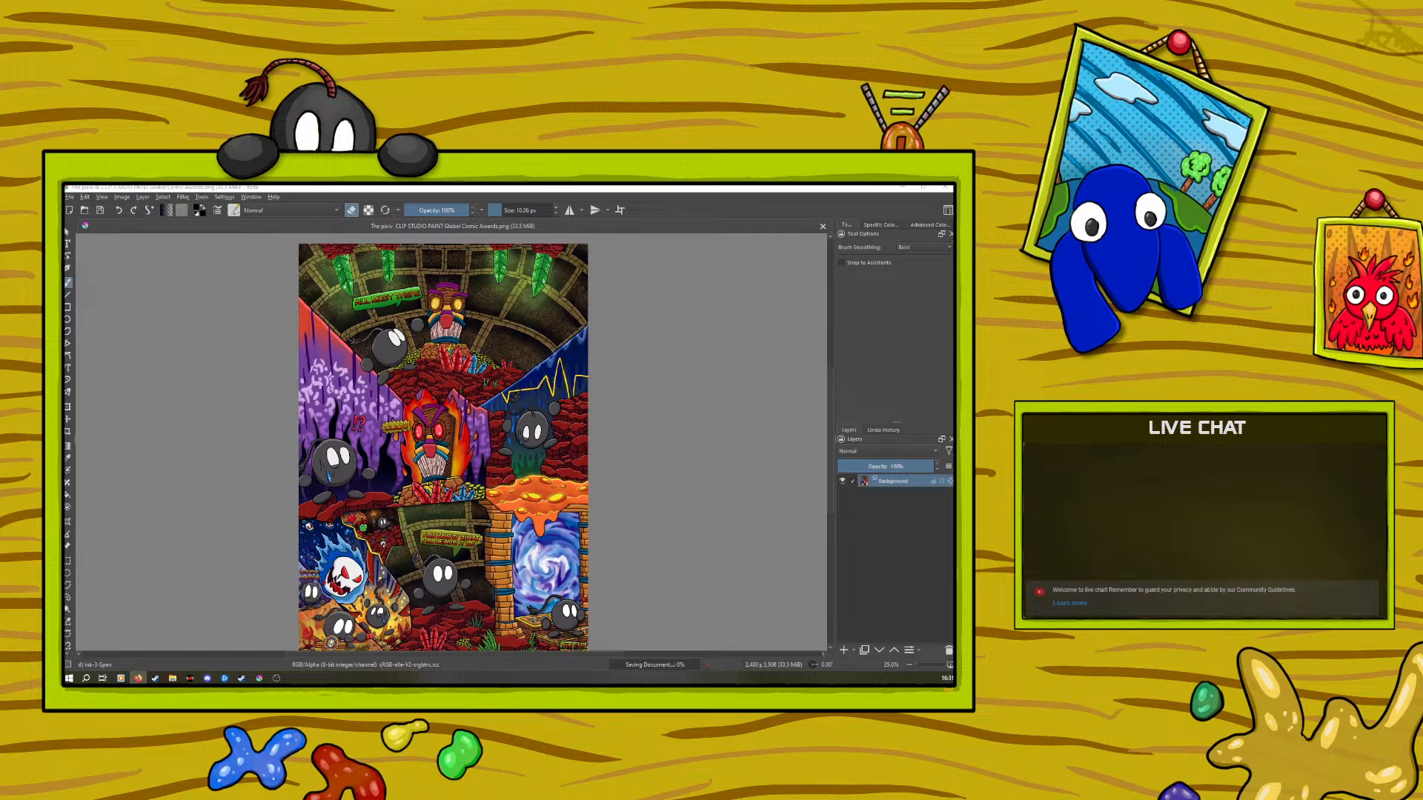
scroll(548, 281, up, 1)
scroll(489, 445, down, 2)
scroll(438, 609, up, 1)
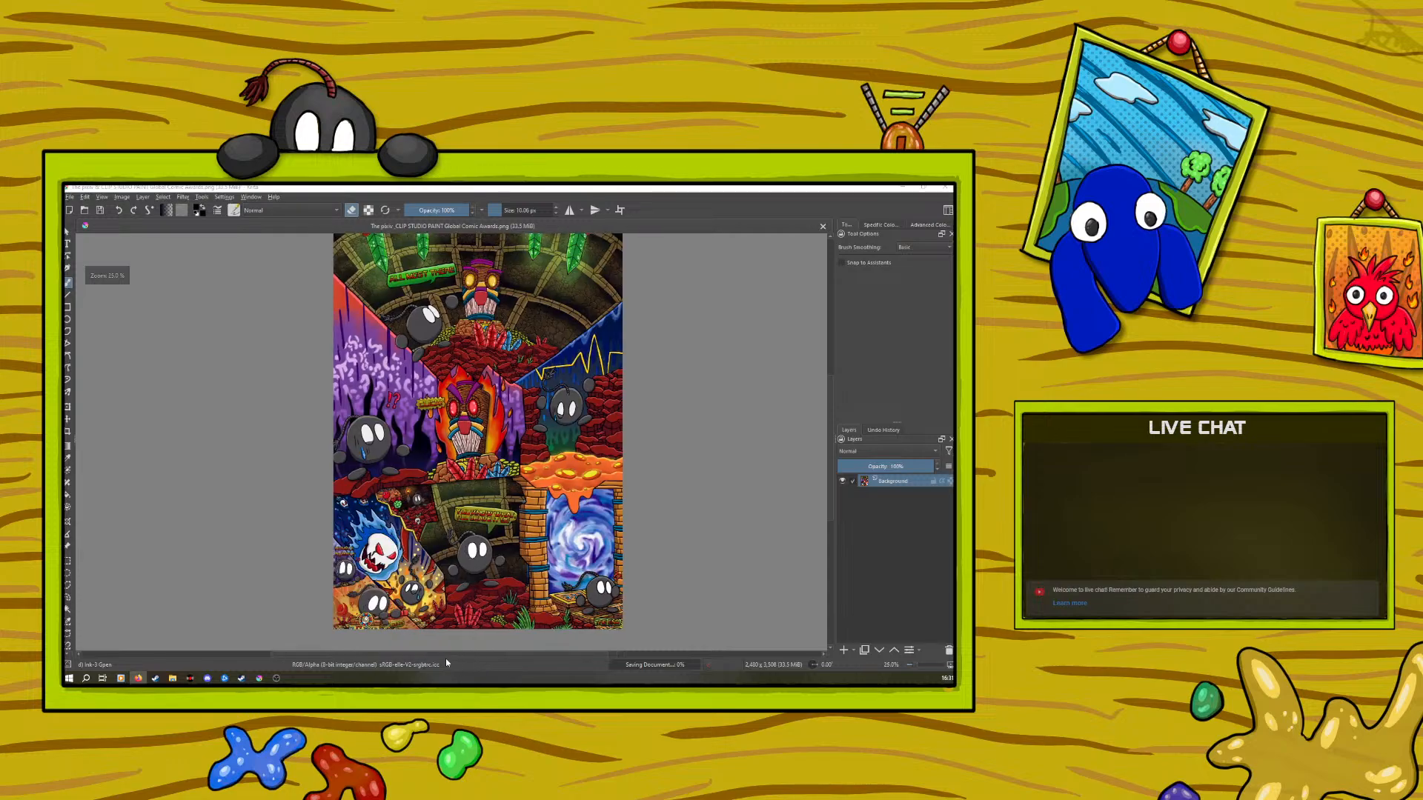
Inspect the flattened comic page up close, especially the portal and the "YOU KNOW WHAT, I'LL LEAVE IT BE" panel
scroll(372, 593, up, 3)
scroll(365, 574, down, 3)
scroll(495, 563, up, 2)
scroll(495, 563, down, 2)
scroll(495, 562, up, 2)
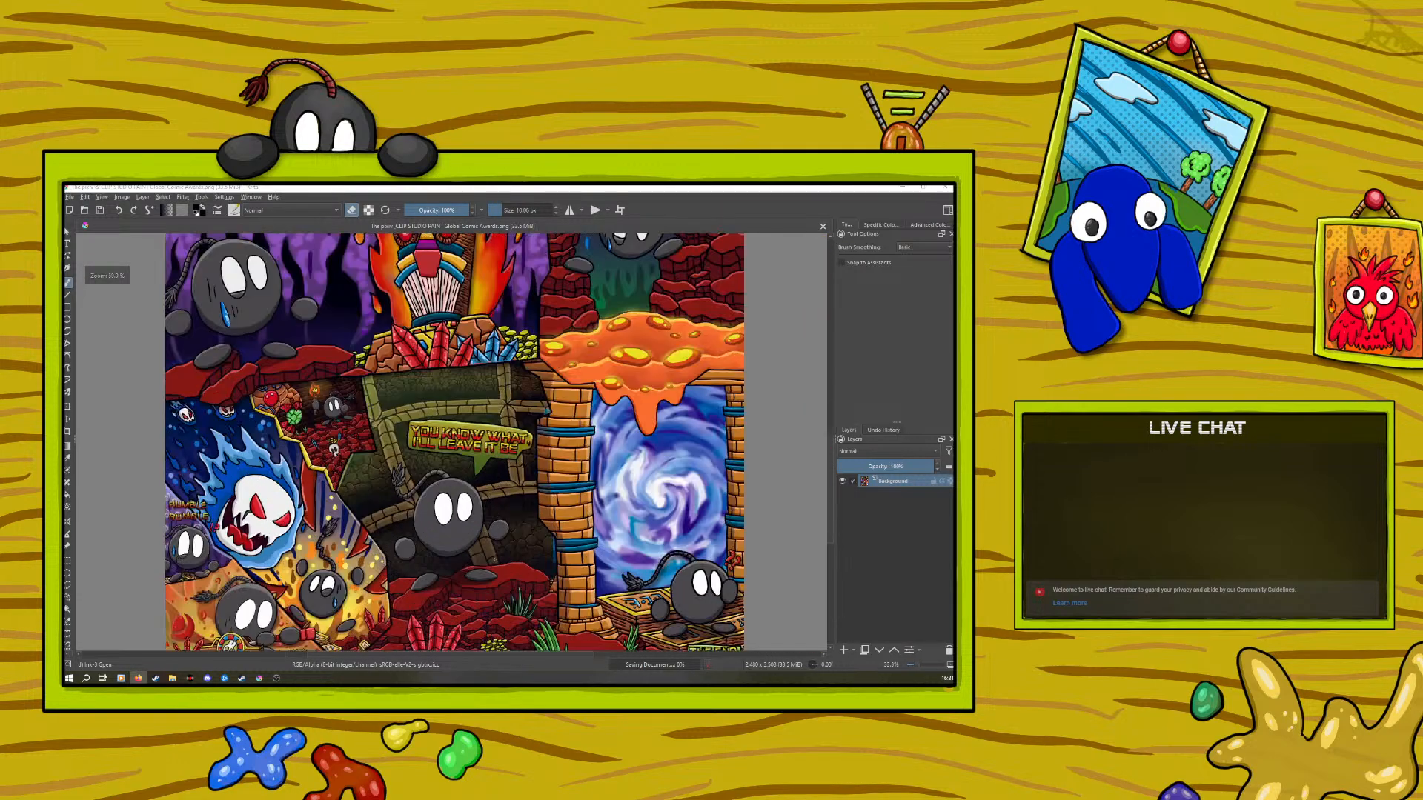
scroll(490, 529, down, 2)
scroll(490, 529, up, 2)
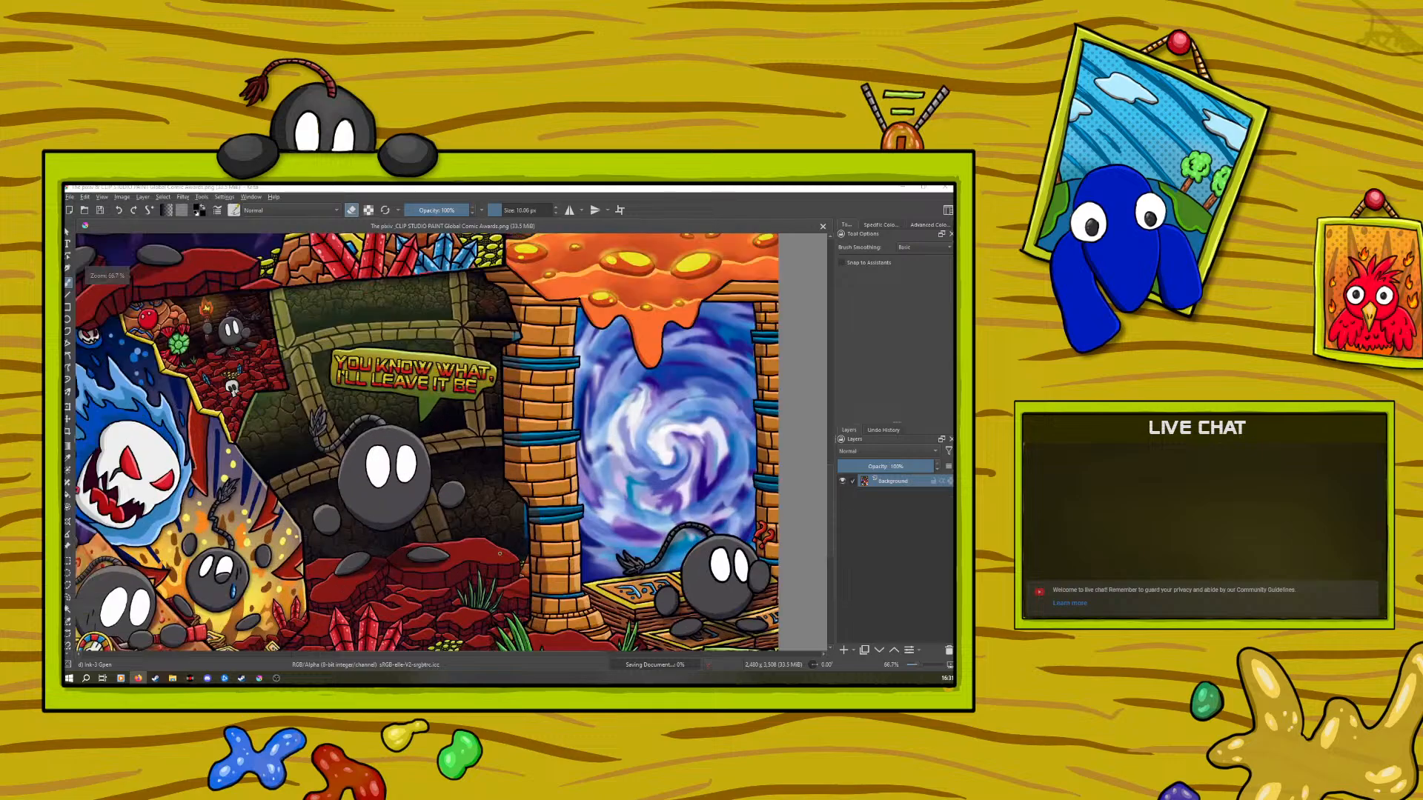
scroll(493, 529, down, 1)
scroll(492, 529, down, 3)
scroll(493, 529, up, 2)
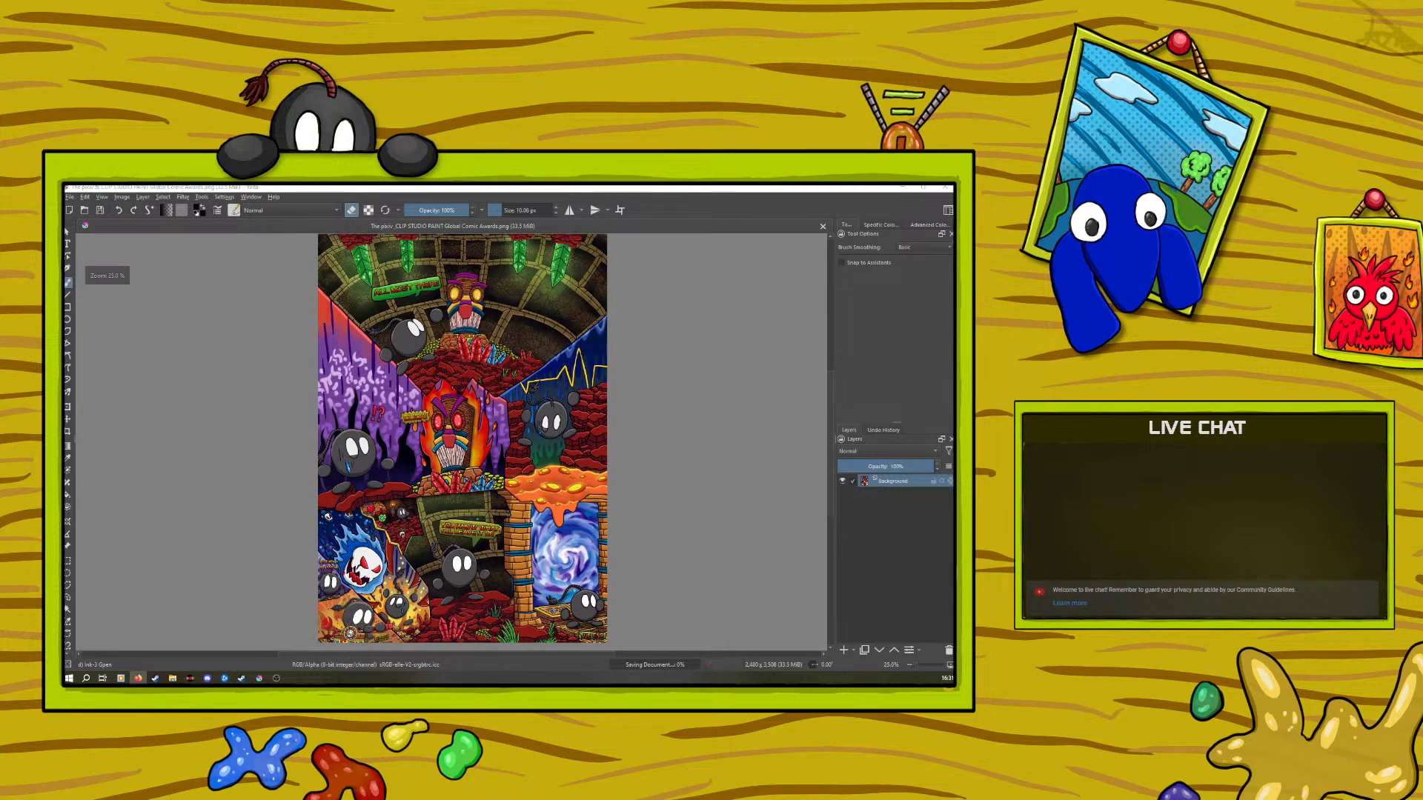
scroll(493, 529, up, 1)
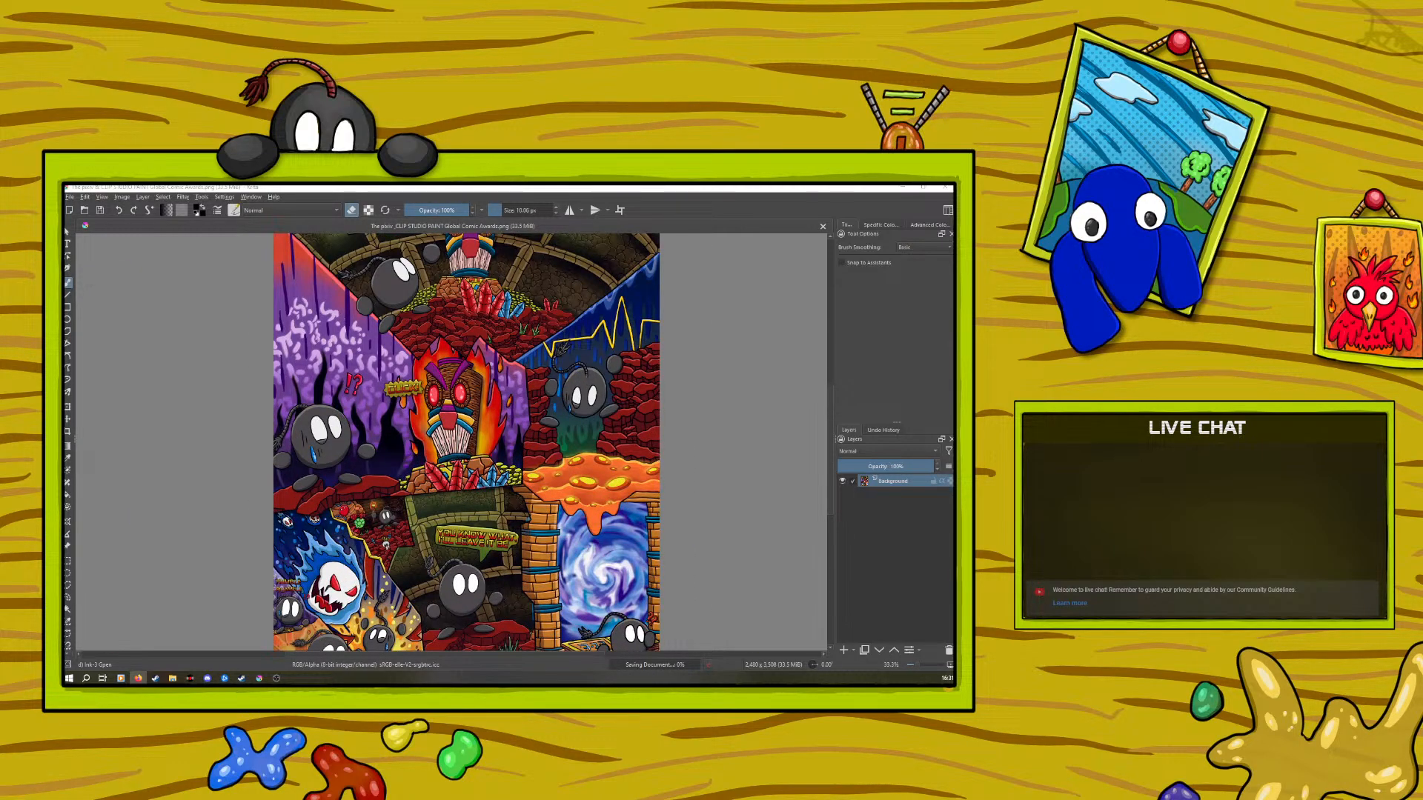
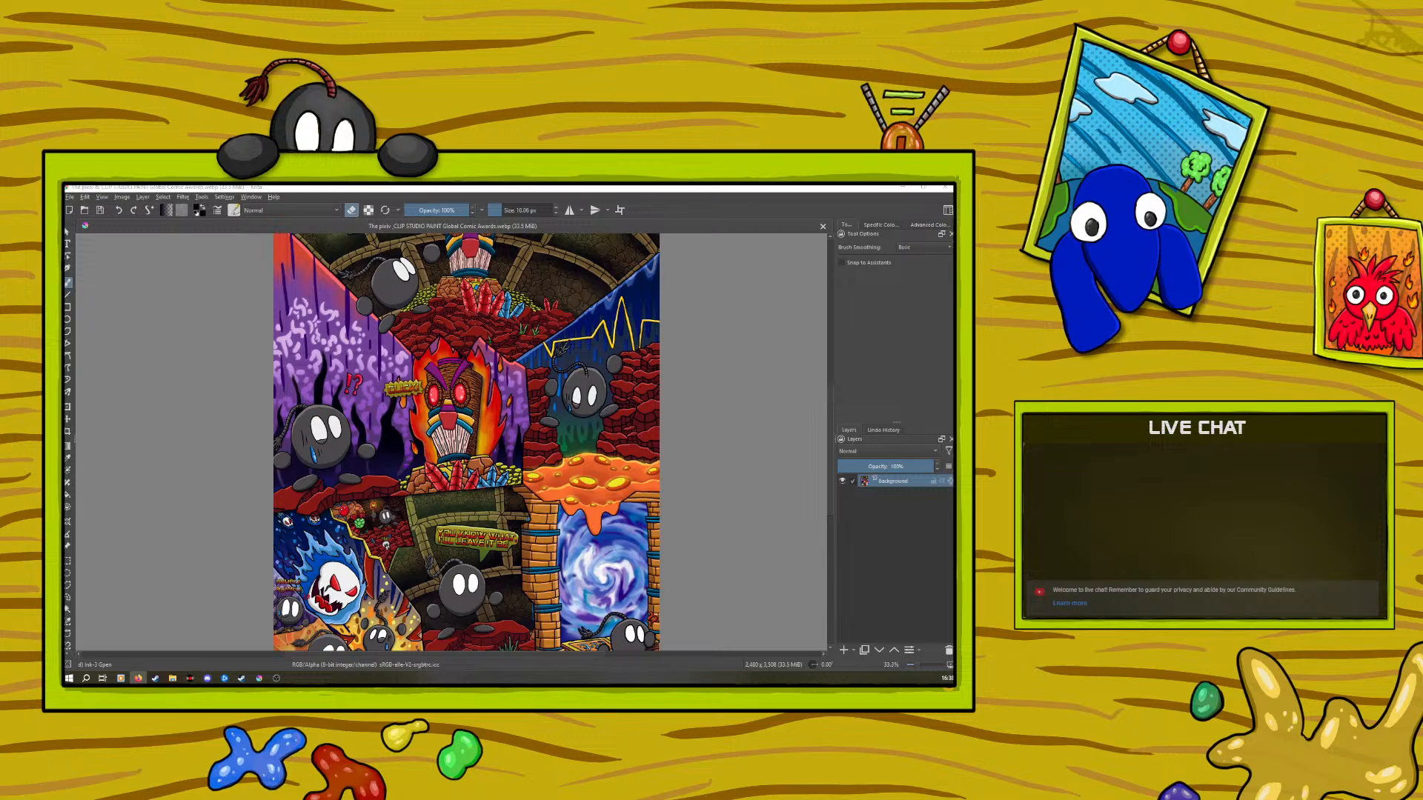
Switch to Firefox and review the pixiv post "The Cursed Temple of Toko-Tumi", including its description and tags
key(alt+Tab)
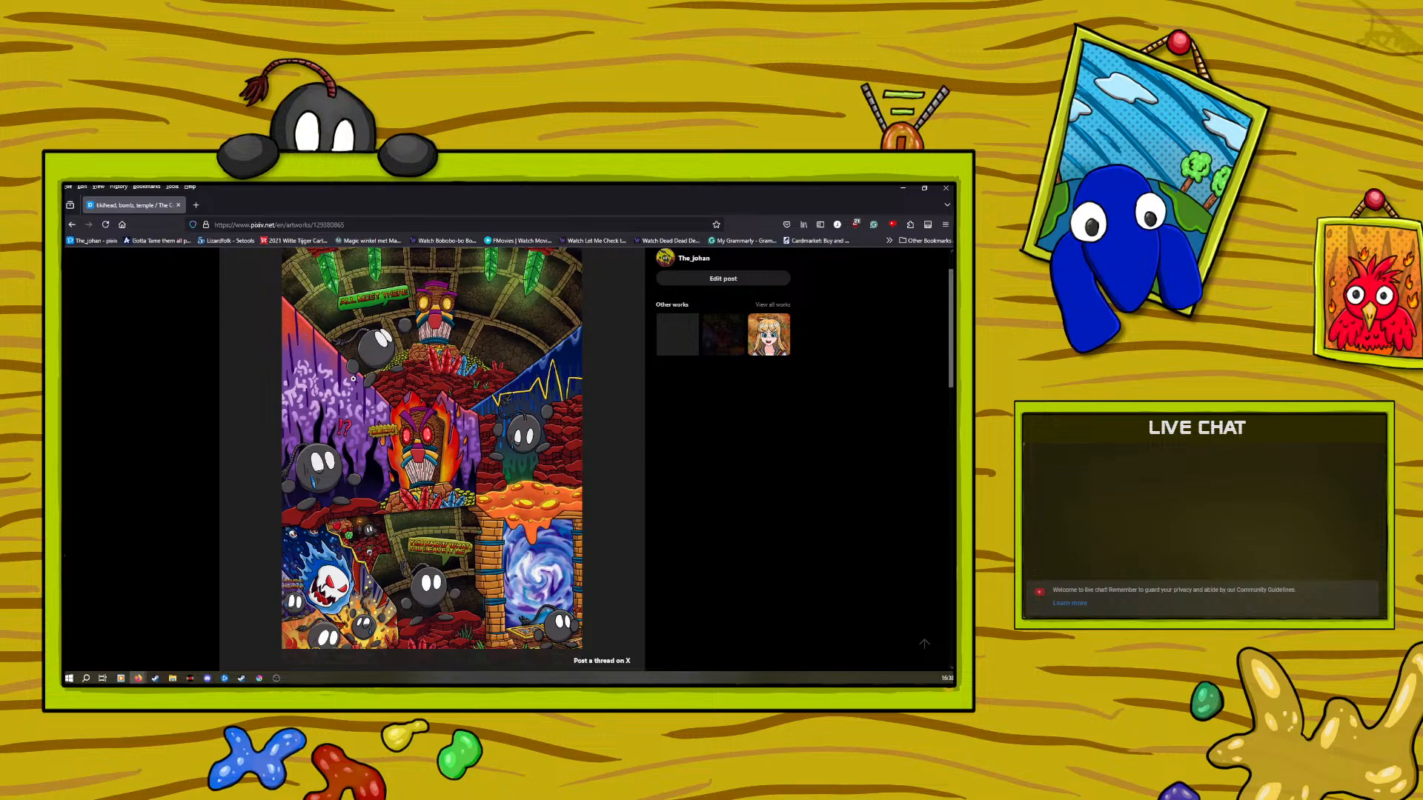
scroll(352, 383, down, 3)
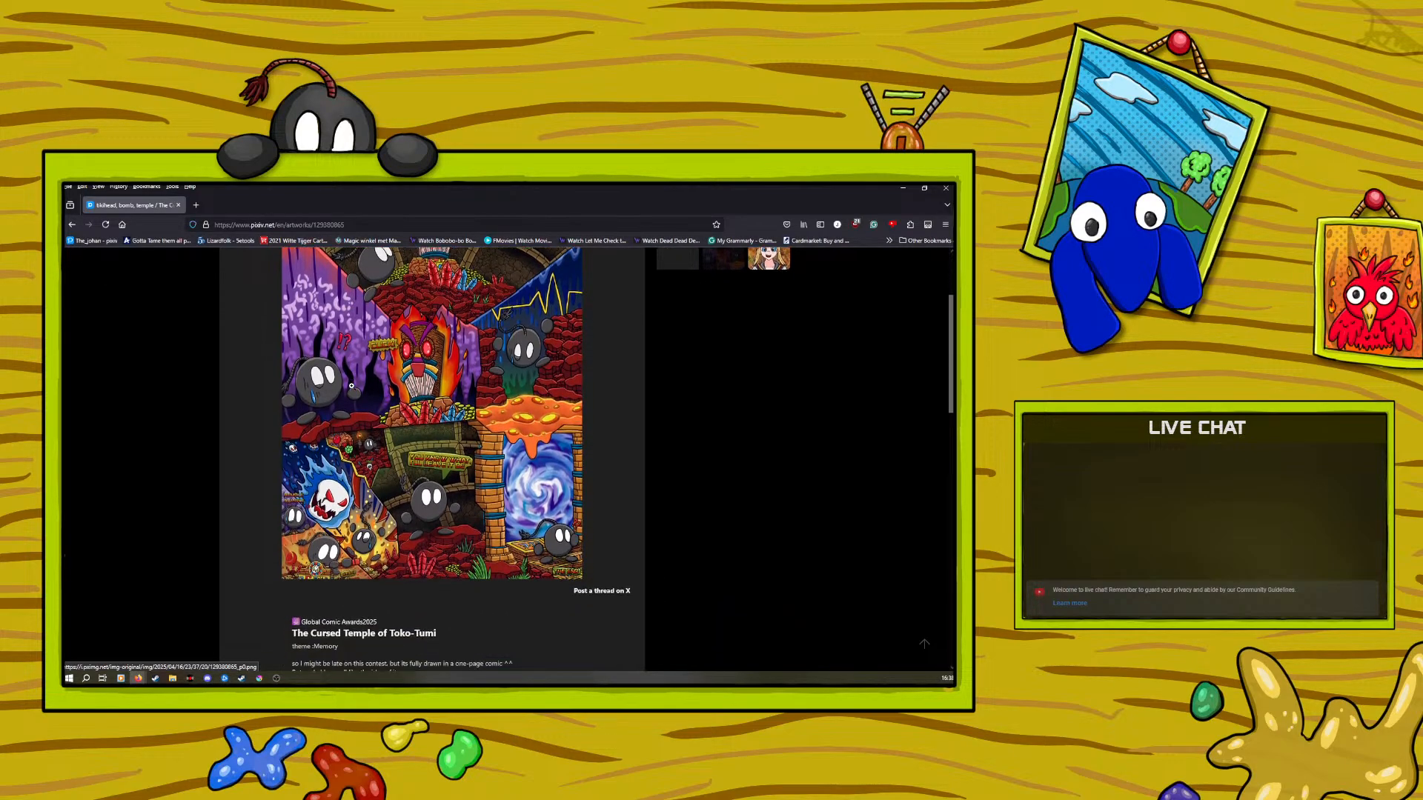
scroll(342, 391, up, 3)
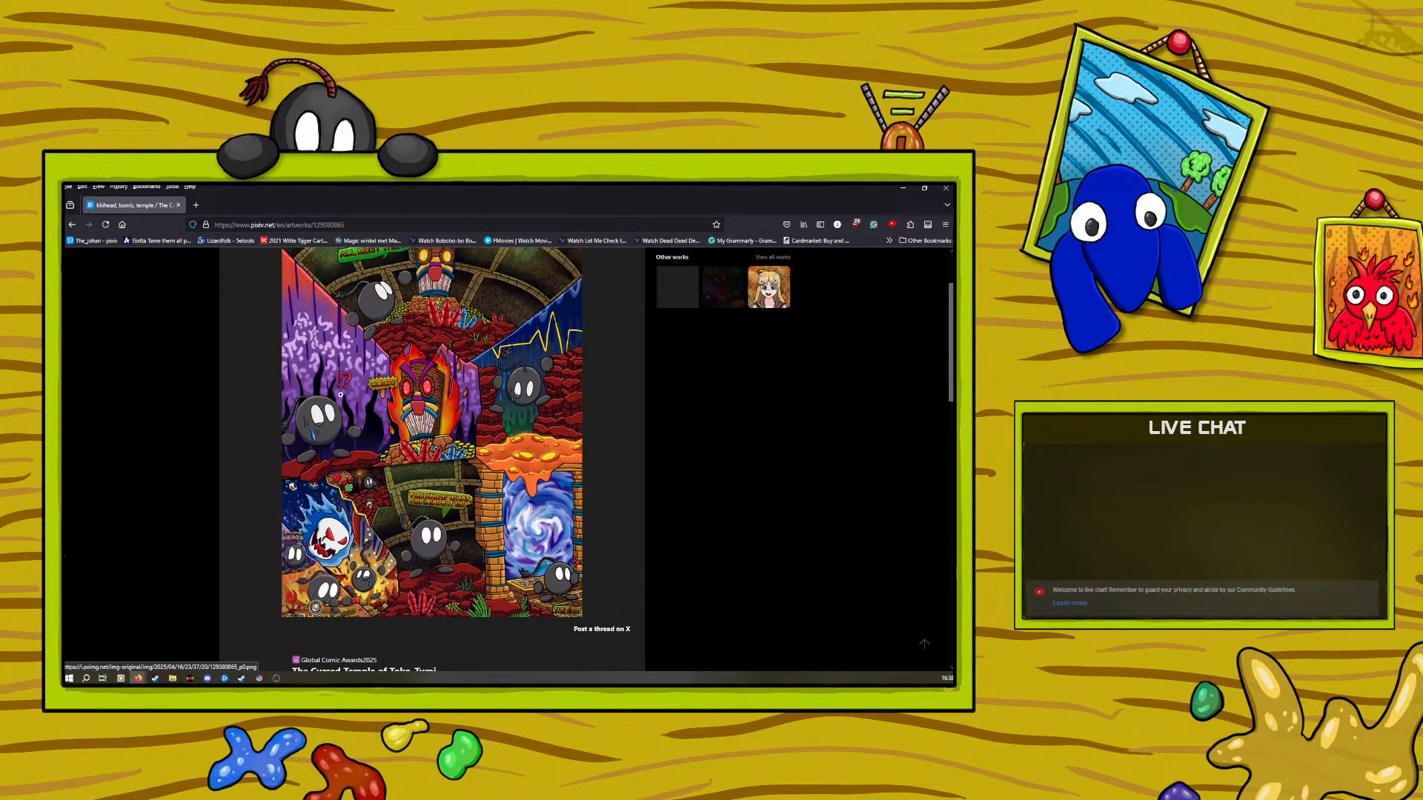
scroll(338, 396, down, 3)
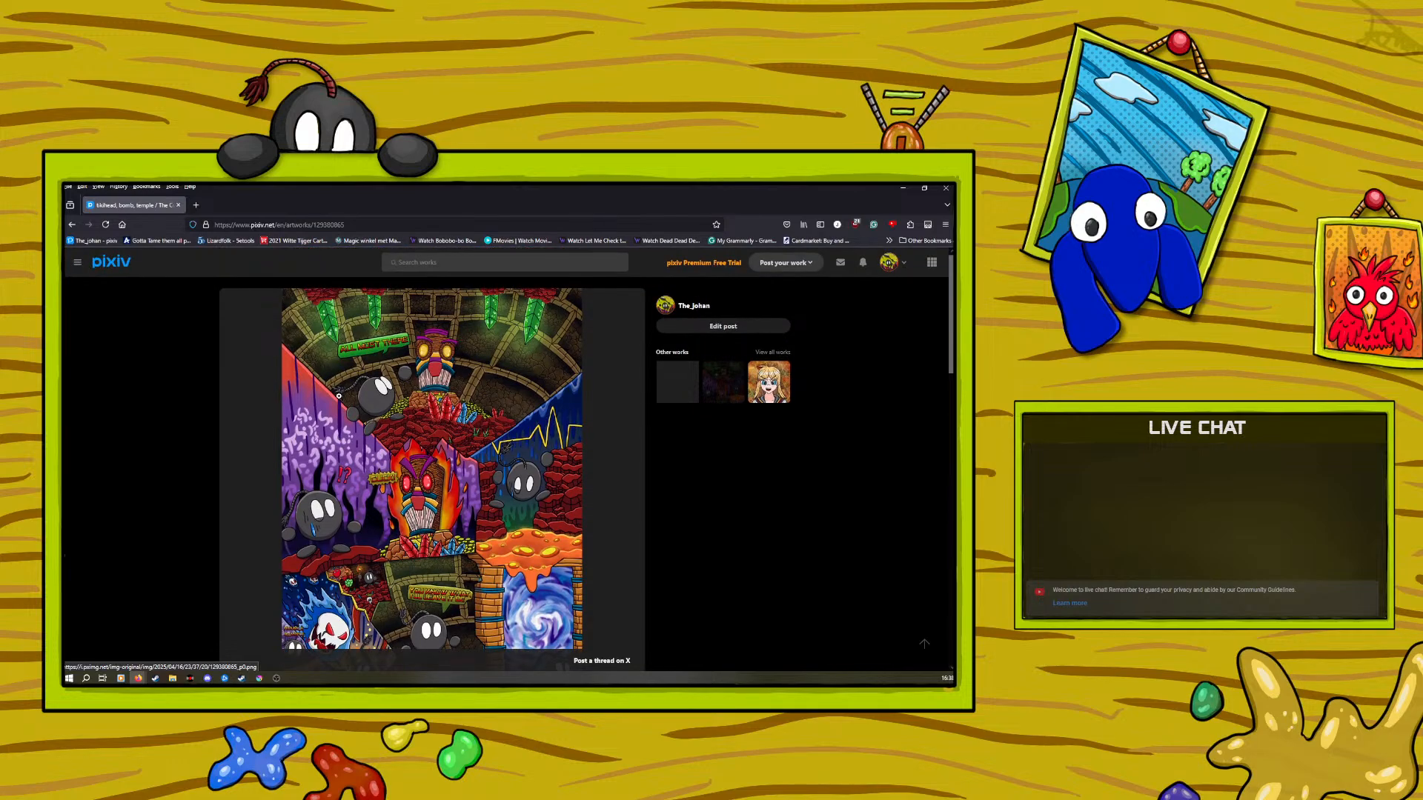
scroll(339, 400, down, 3)
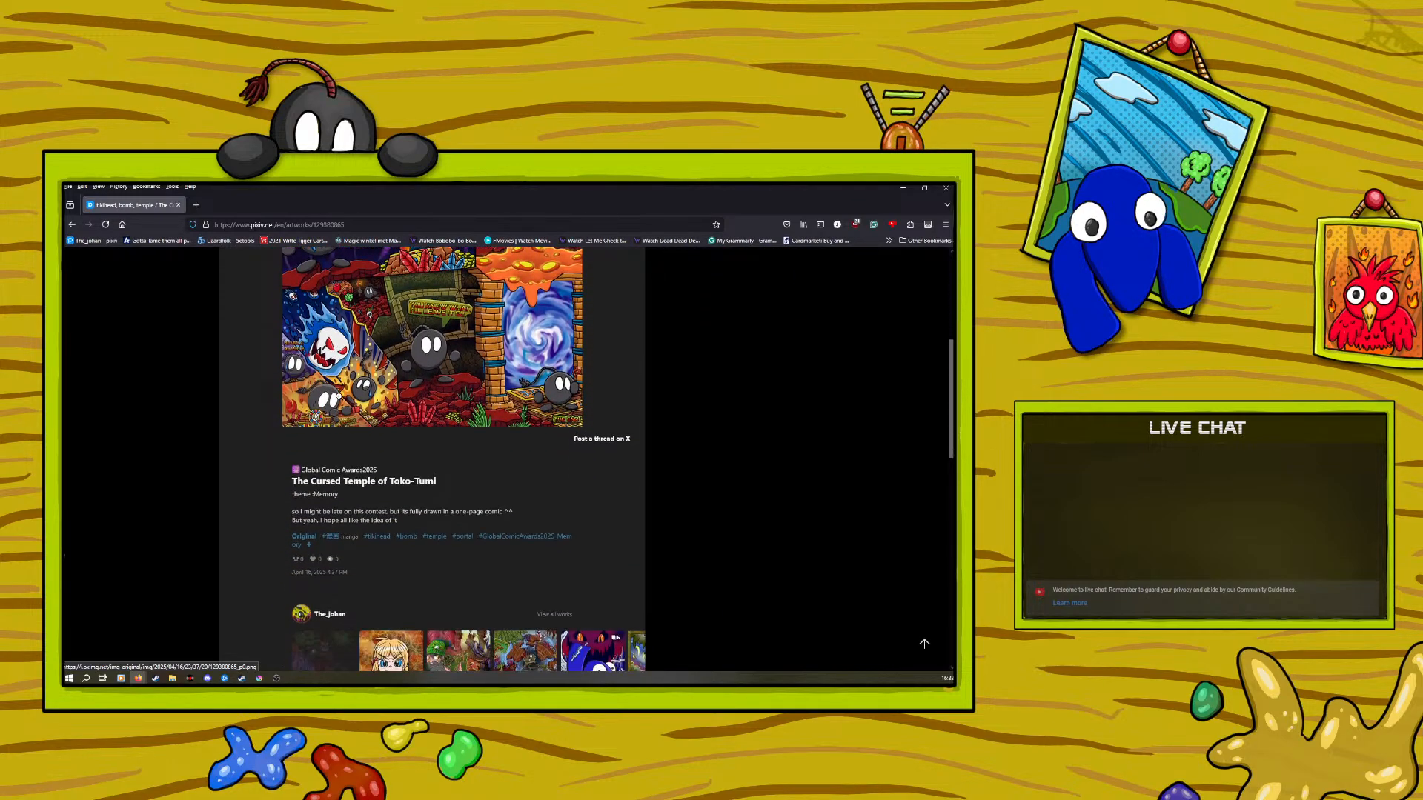
scroll(340, 400, down, 2)
scroll(339, 400, up, 7)
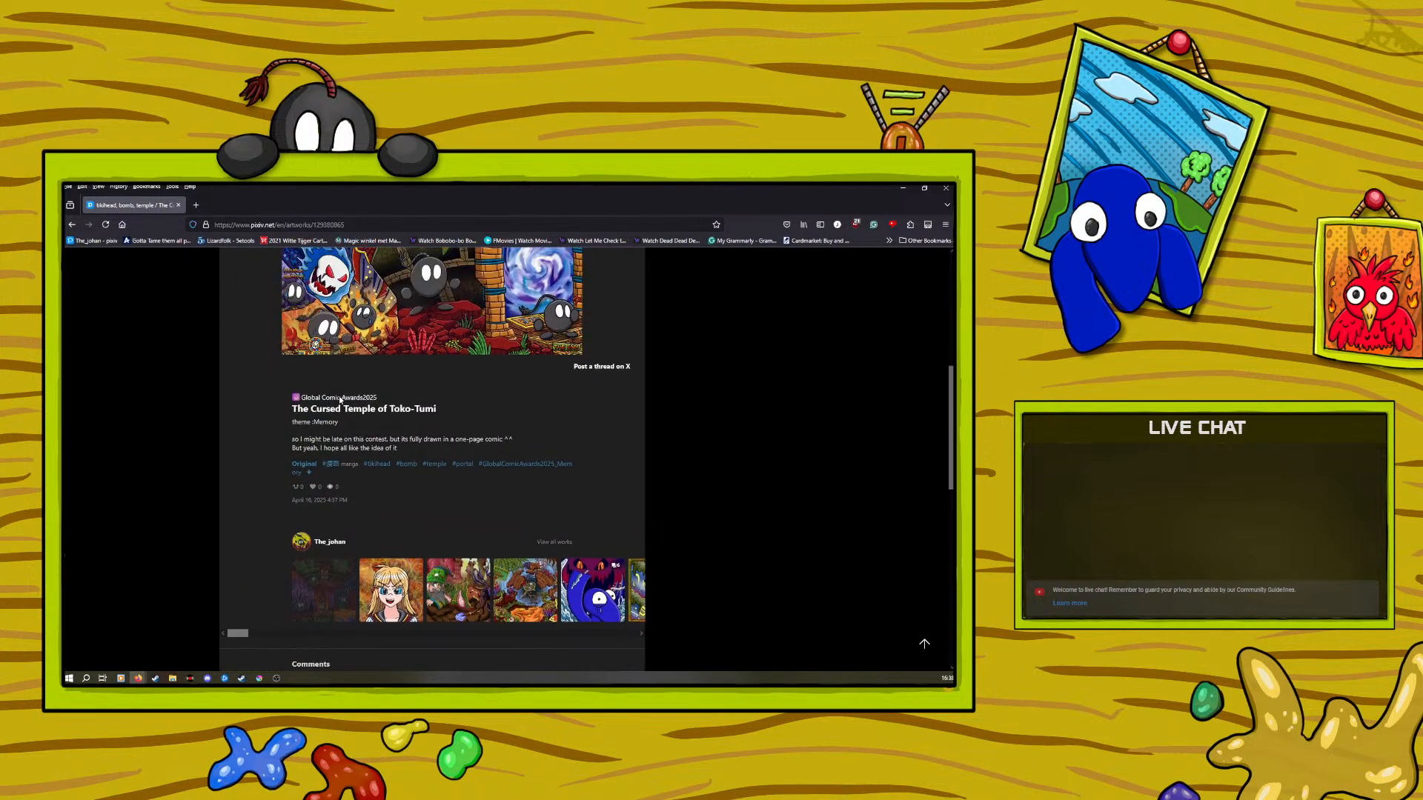
key(alt+Tab)
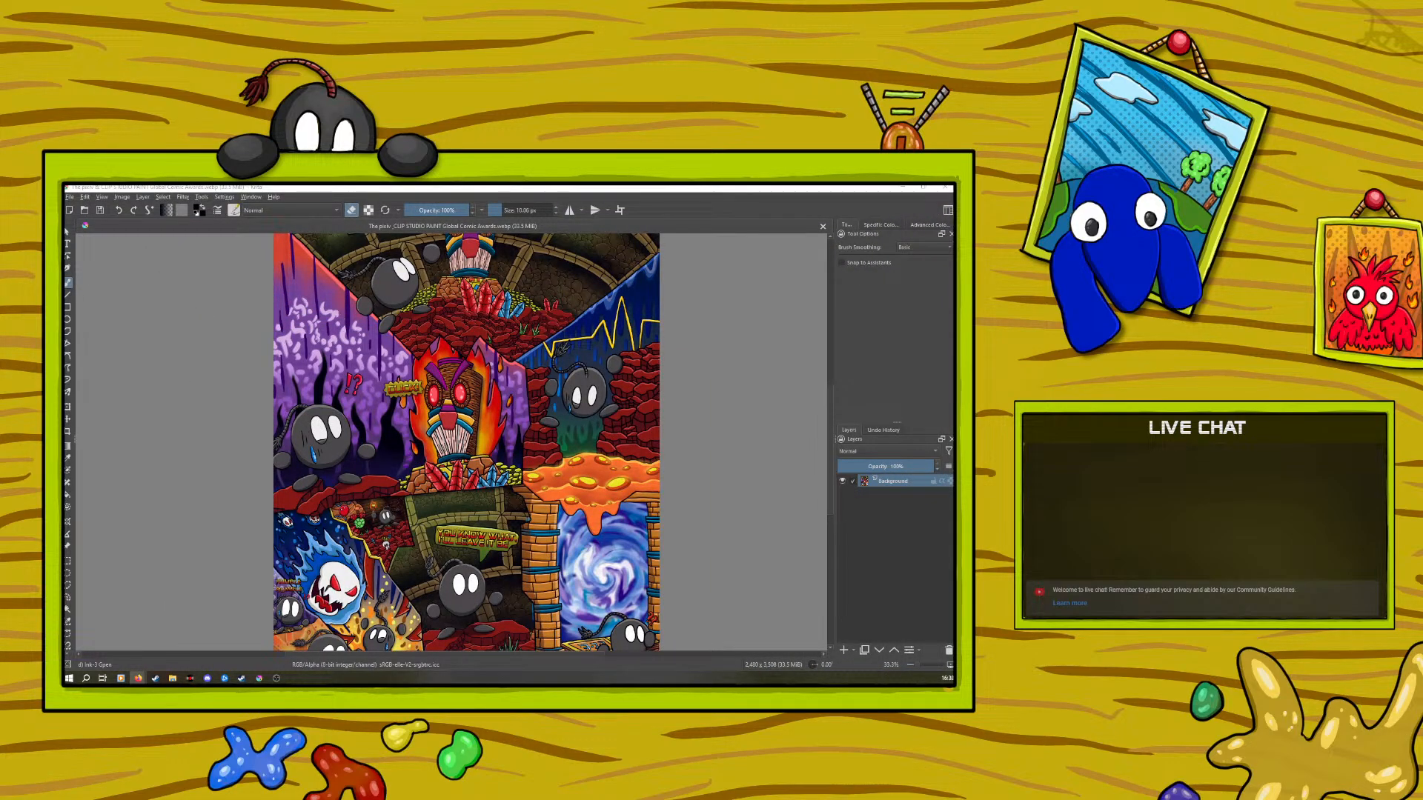
key(alt+Tab)
key(super+d)
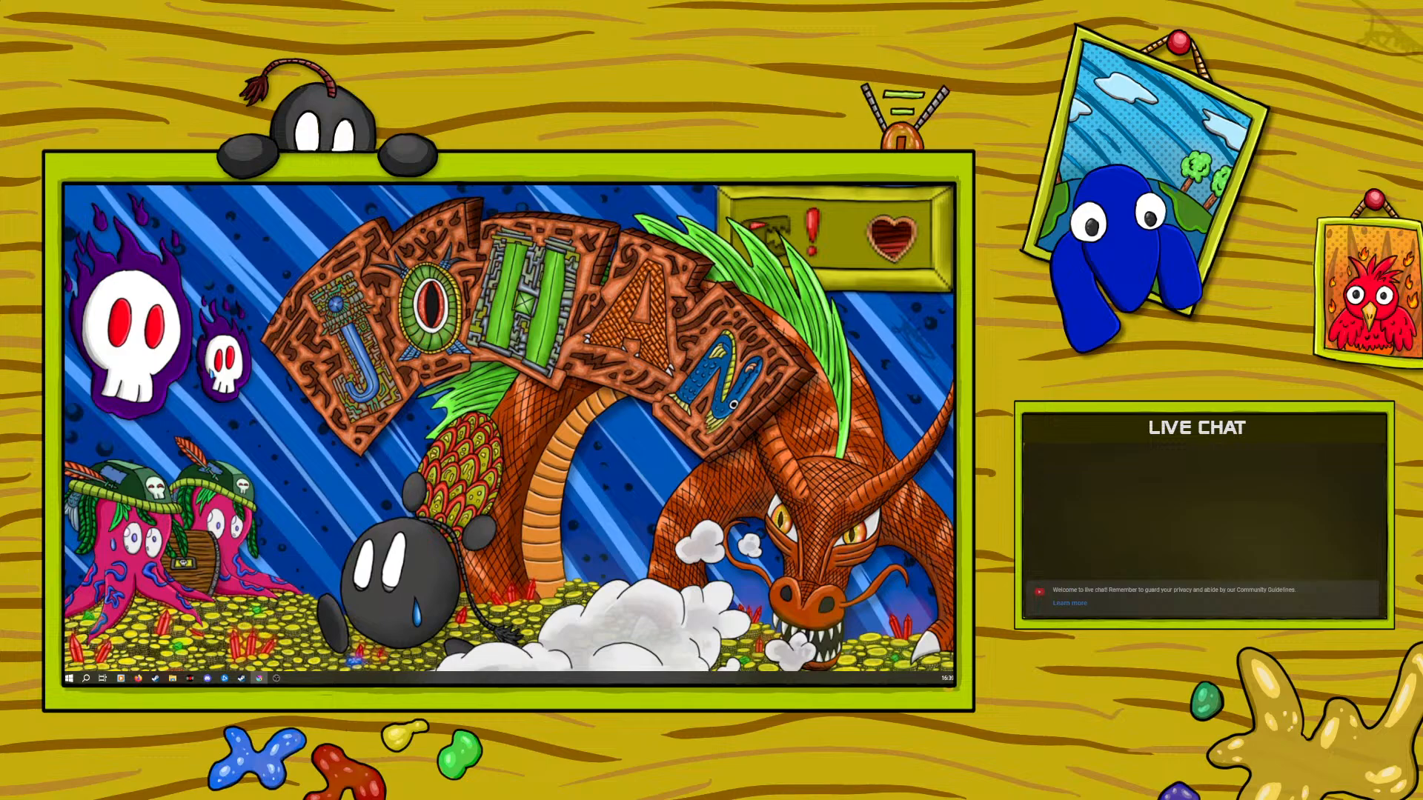
click(259, 678)
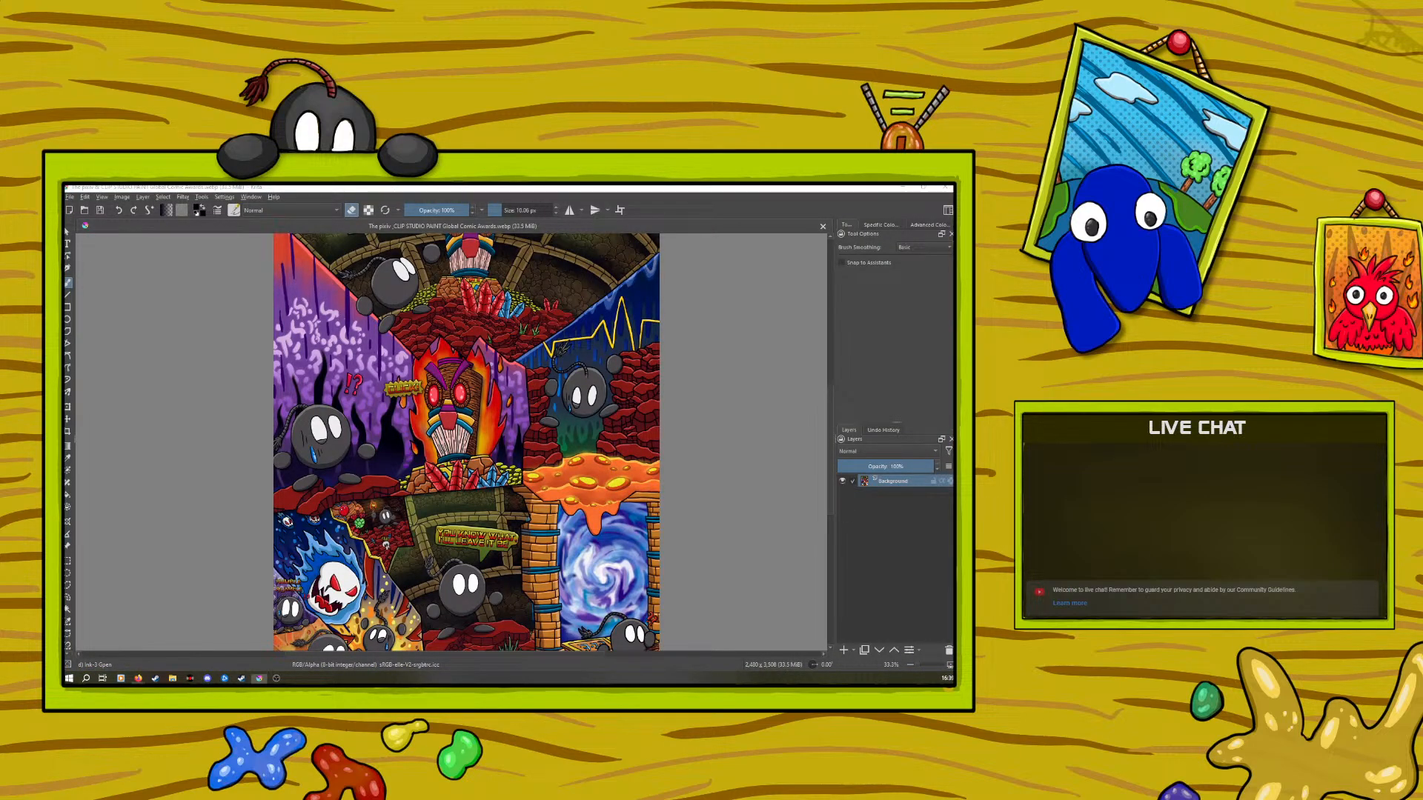
Switch to Firefox and view the blonde girl drawing among the artist's other pixiv works, returning to Krita when done
click(138, 678)
click(535, 261)
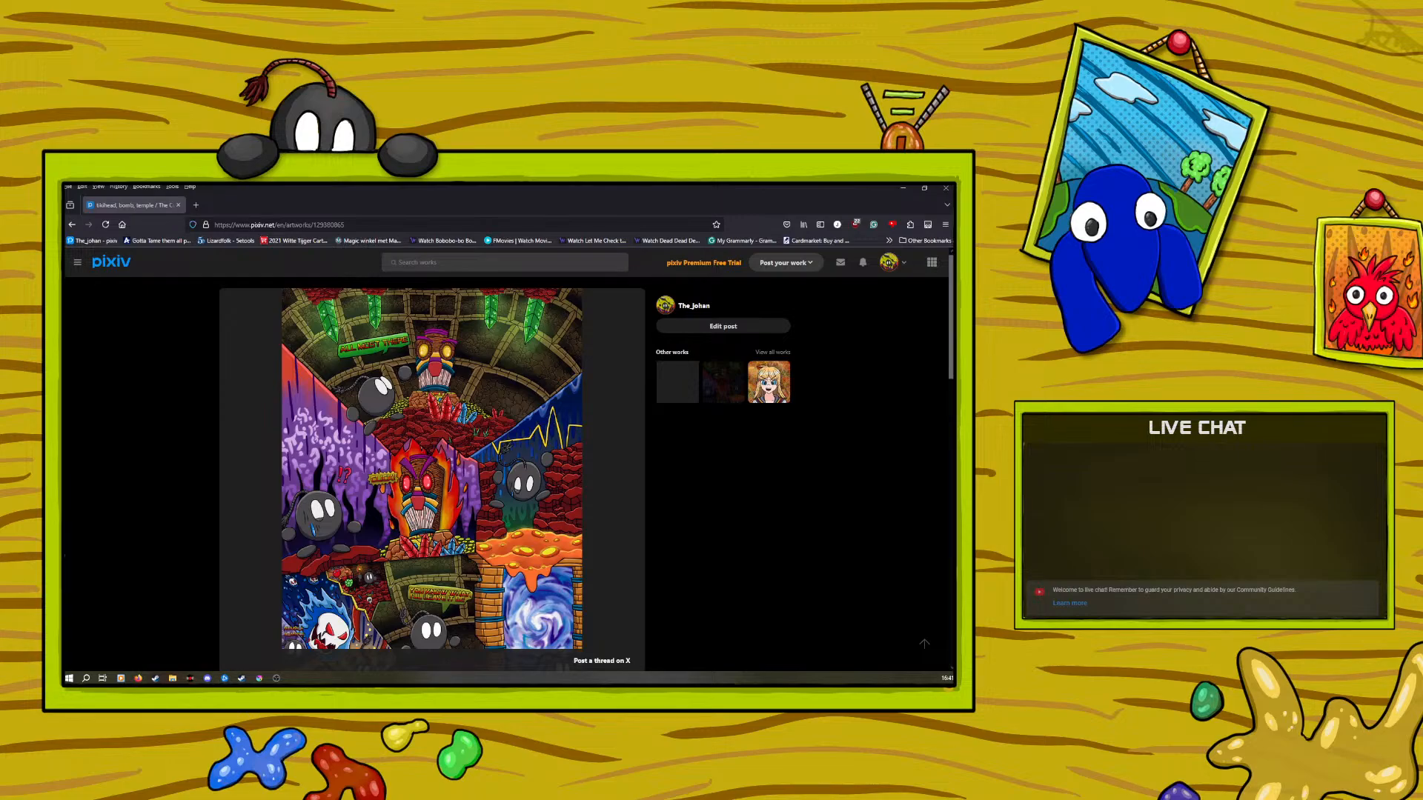
click(784, 391)
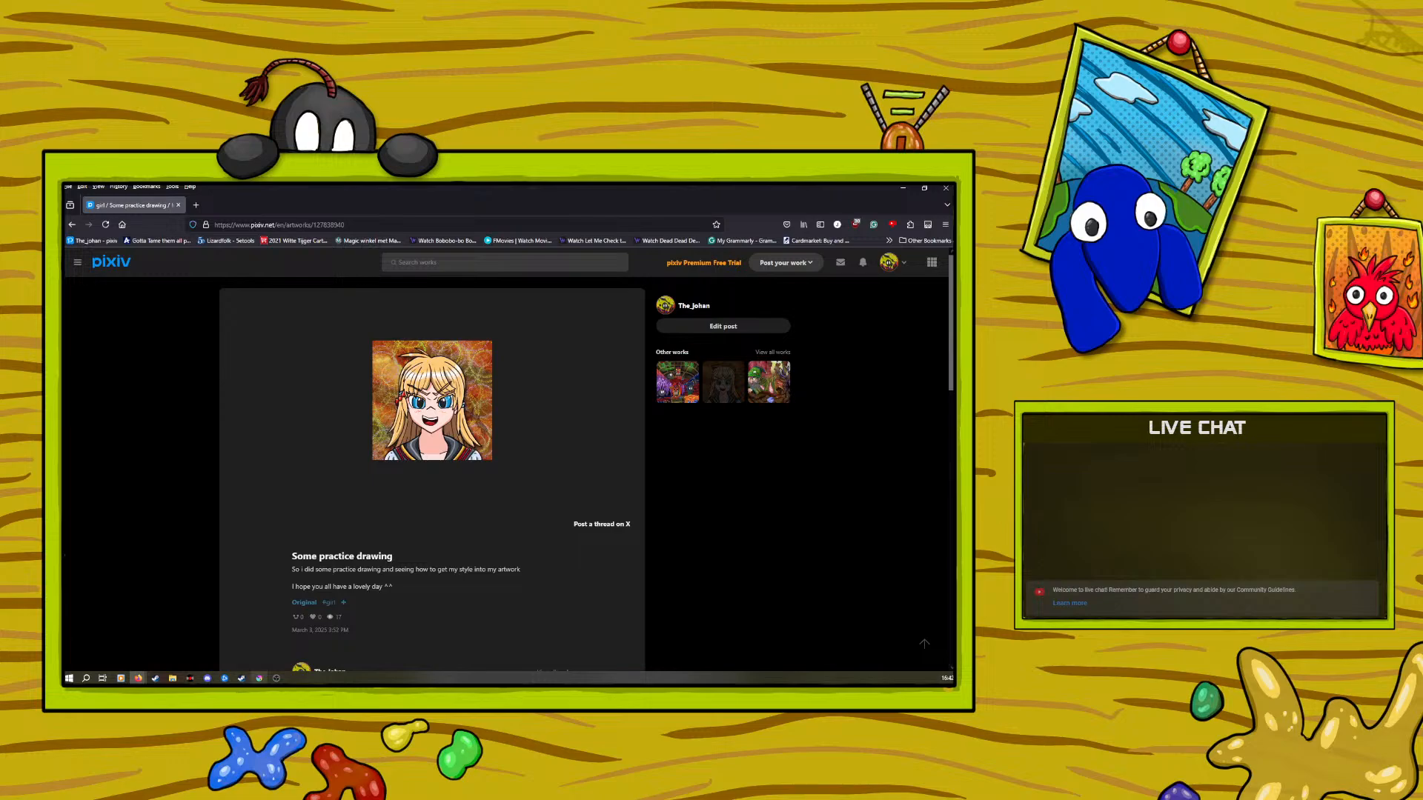
click(259, 678)
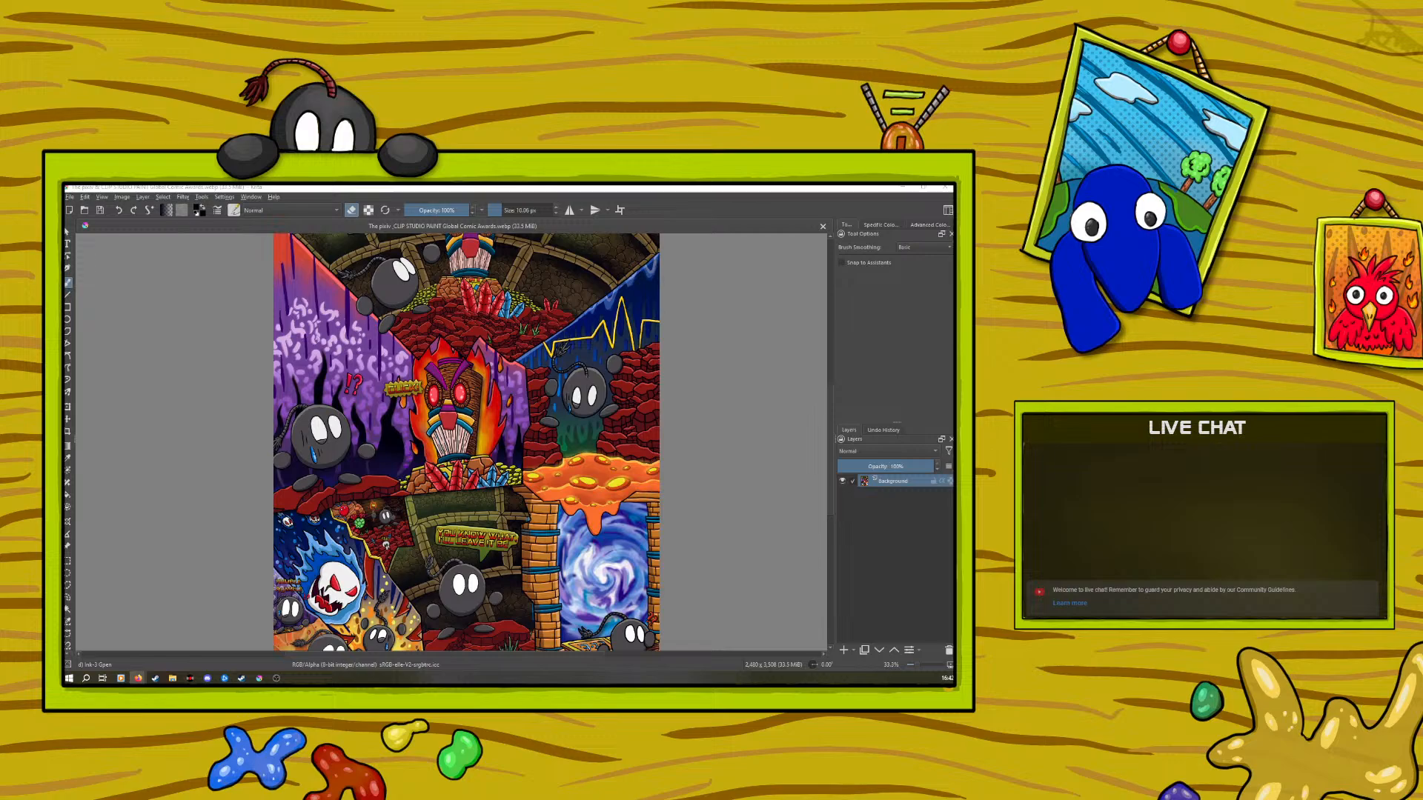
Close the unused new tab in Firefox and view pixiv's Global Comic Awards 2025 contest page before returning to Krita
key(alt+Tab)
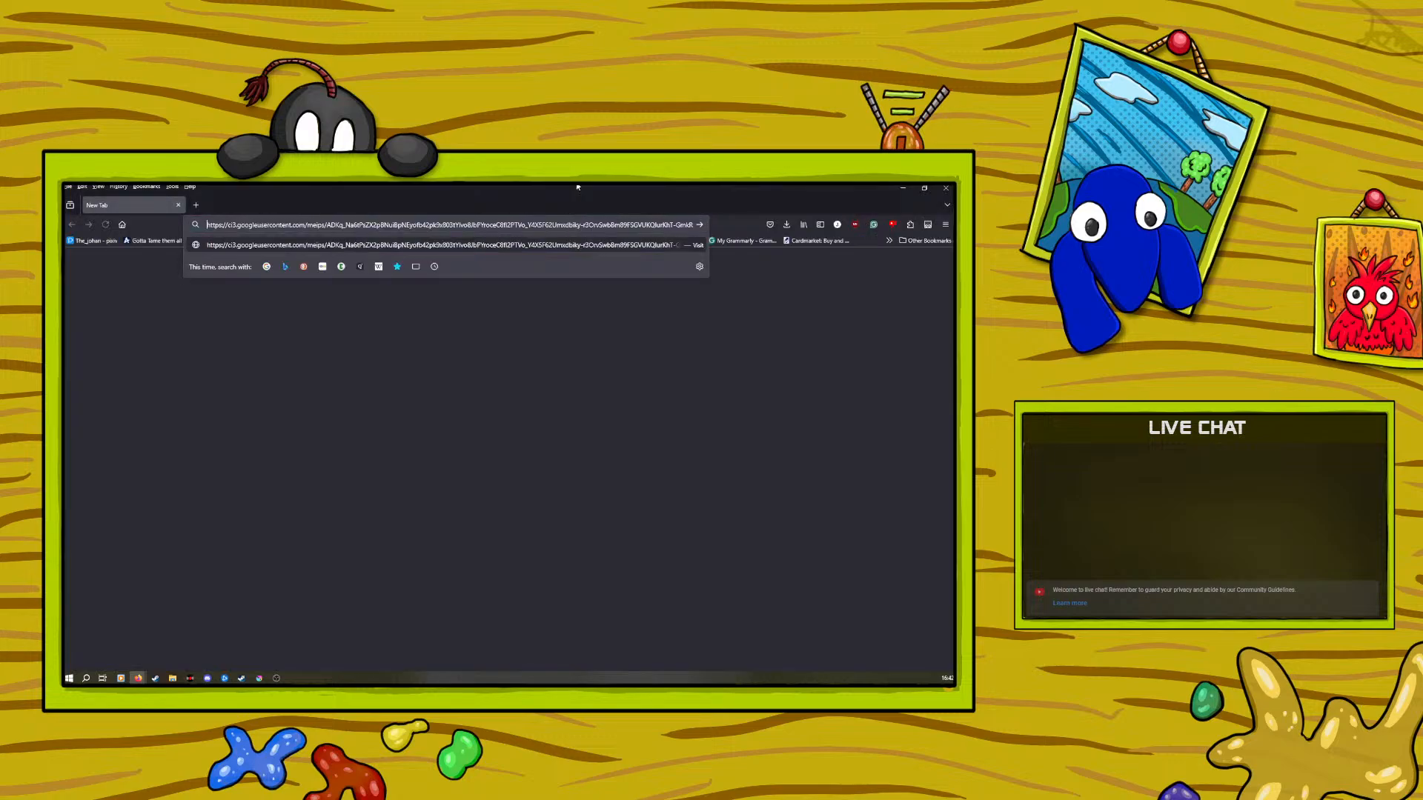
click(400, 402)
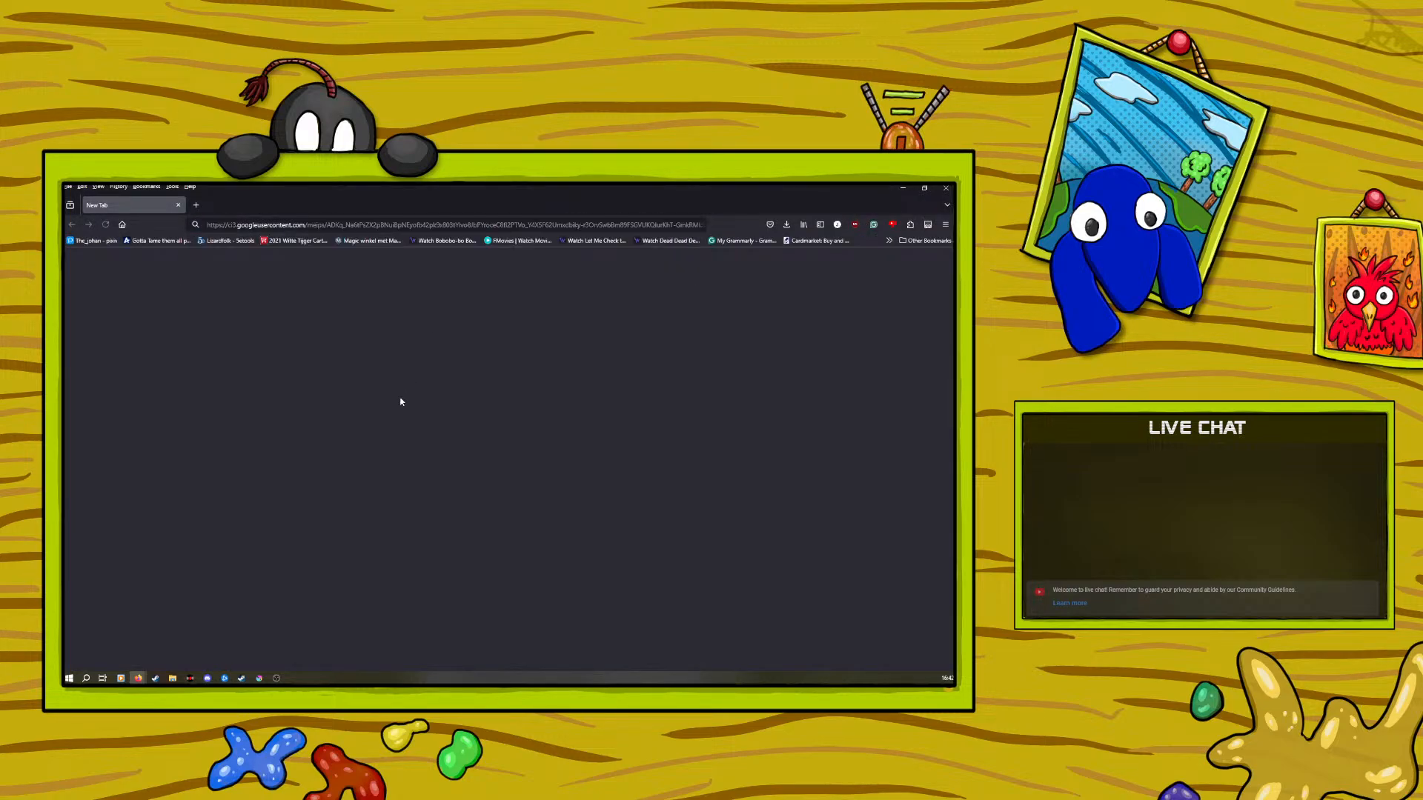
click(177, 207)
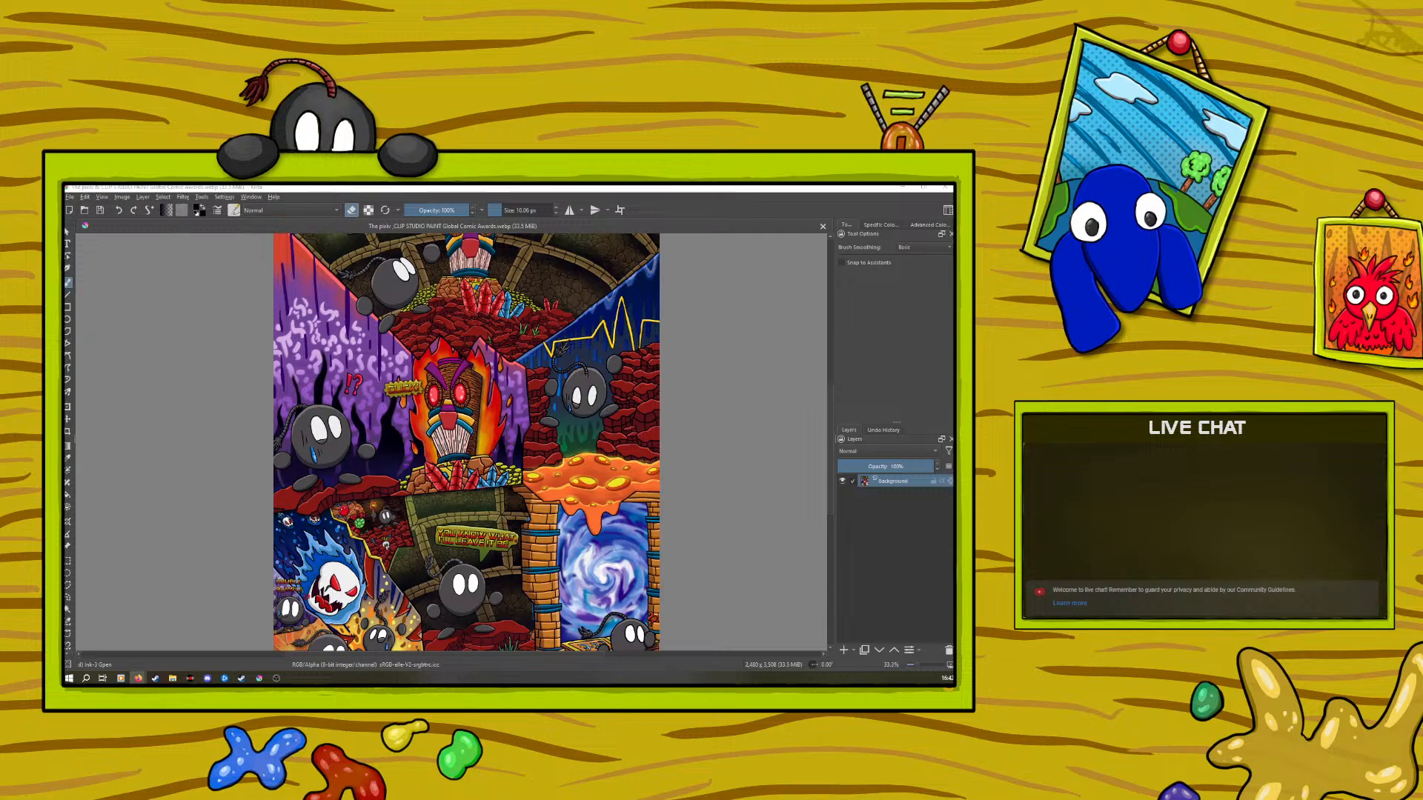
key(alt+Tab)
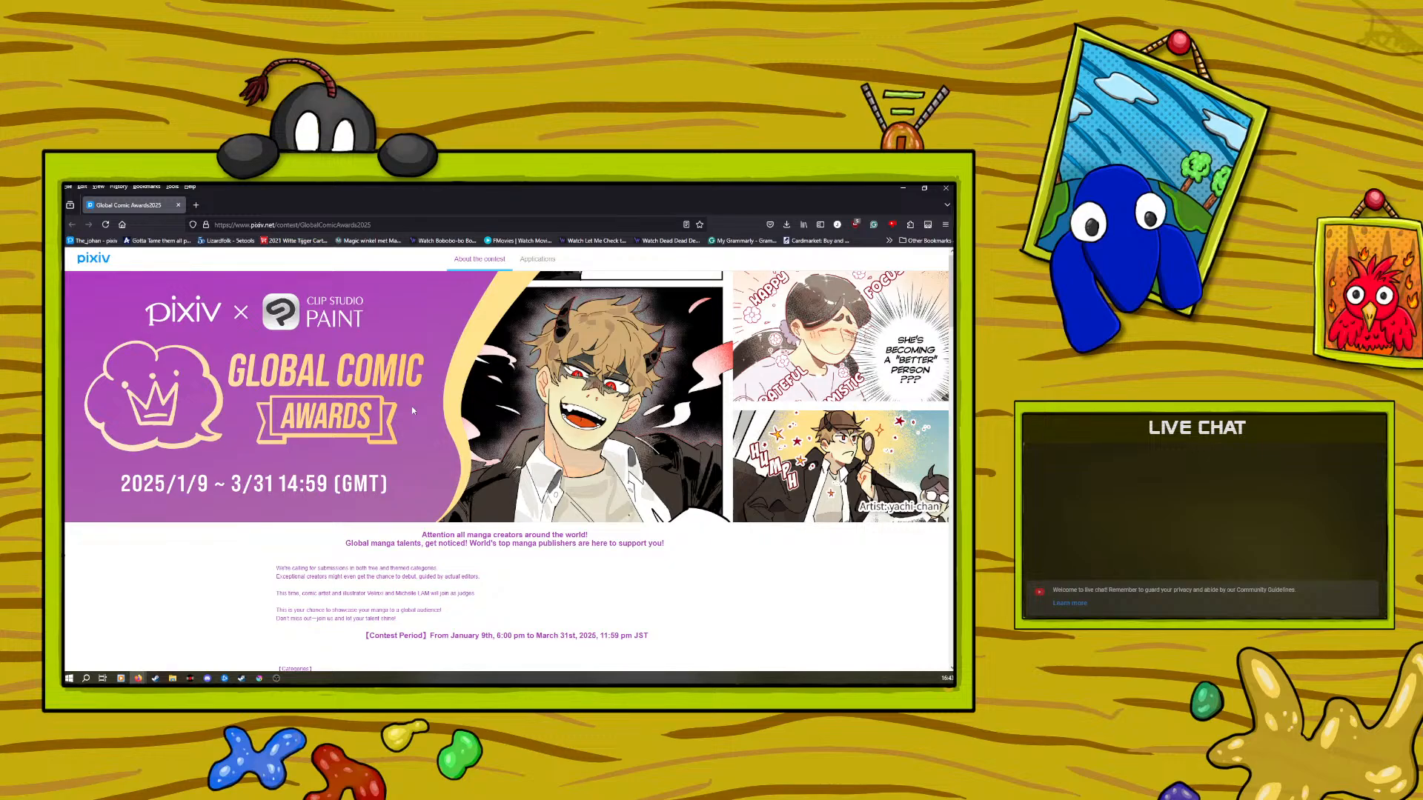
key(alt+Tab)
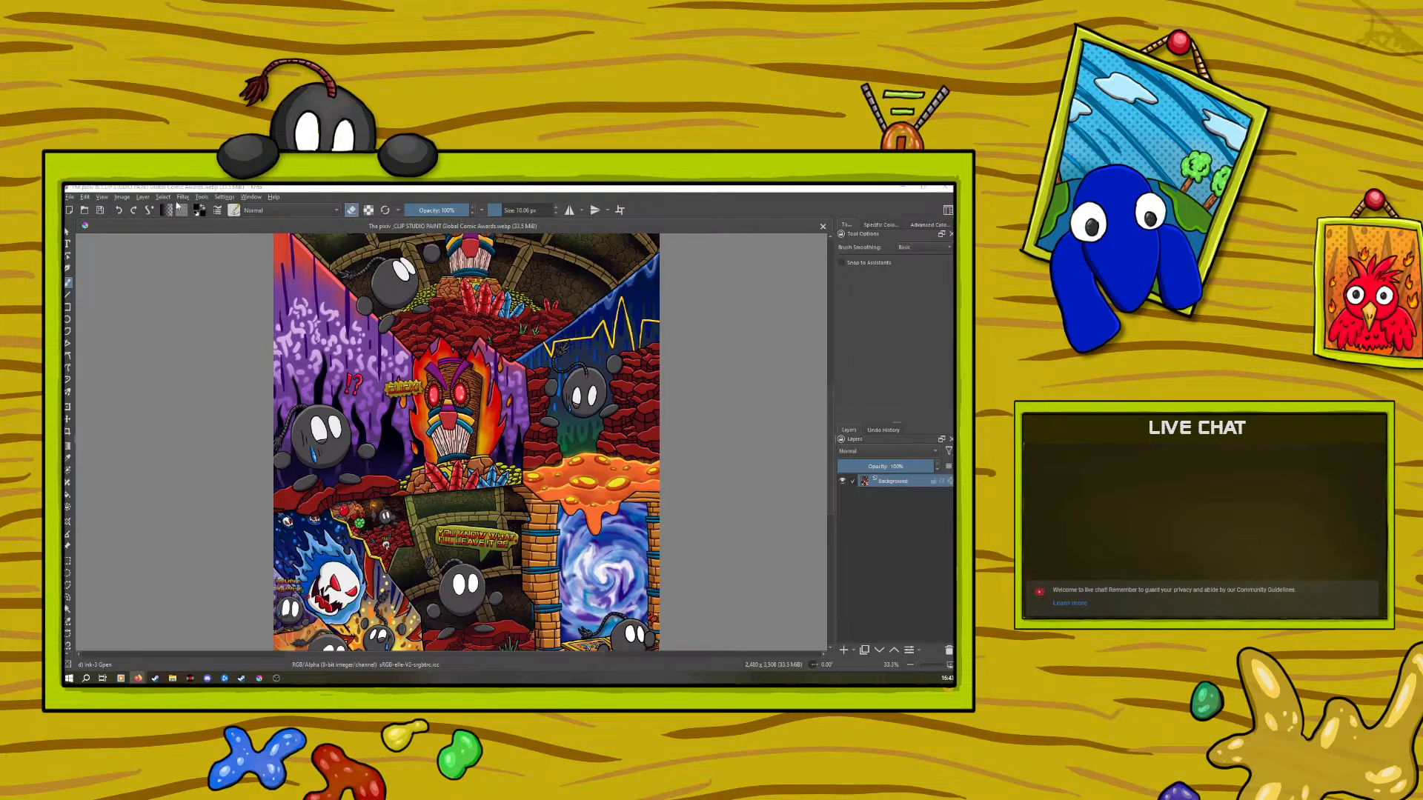
Open the layered Krita file of the comic page and check the whole artwork at several magnifications
drag(910, 666, 921, 664)
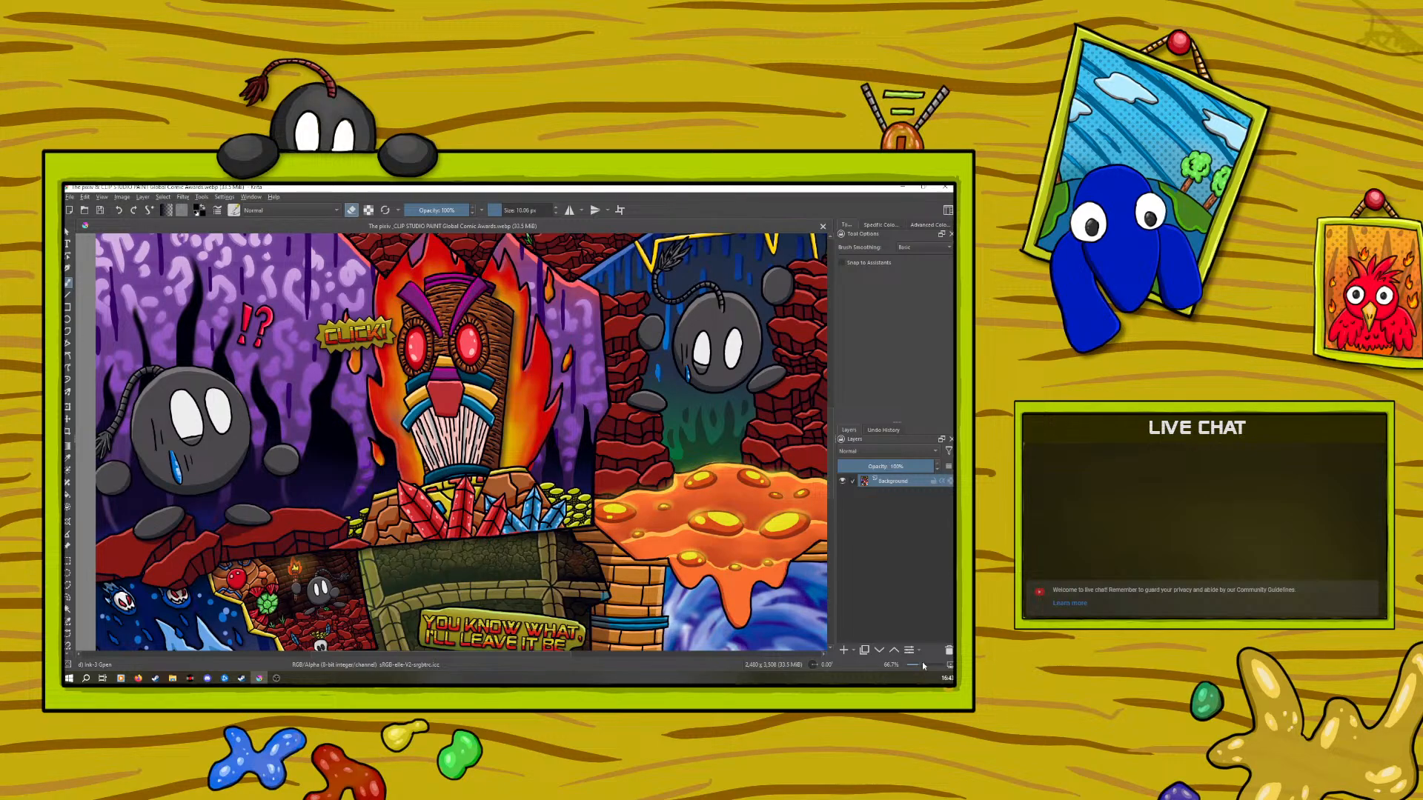
drag(921, 663, 918, 663)
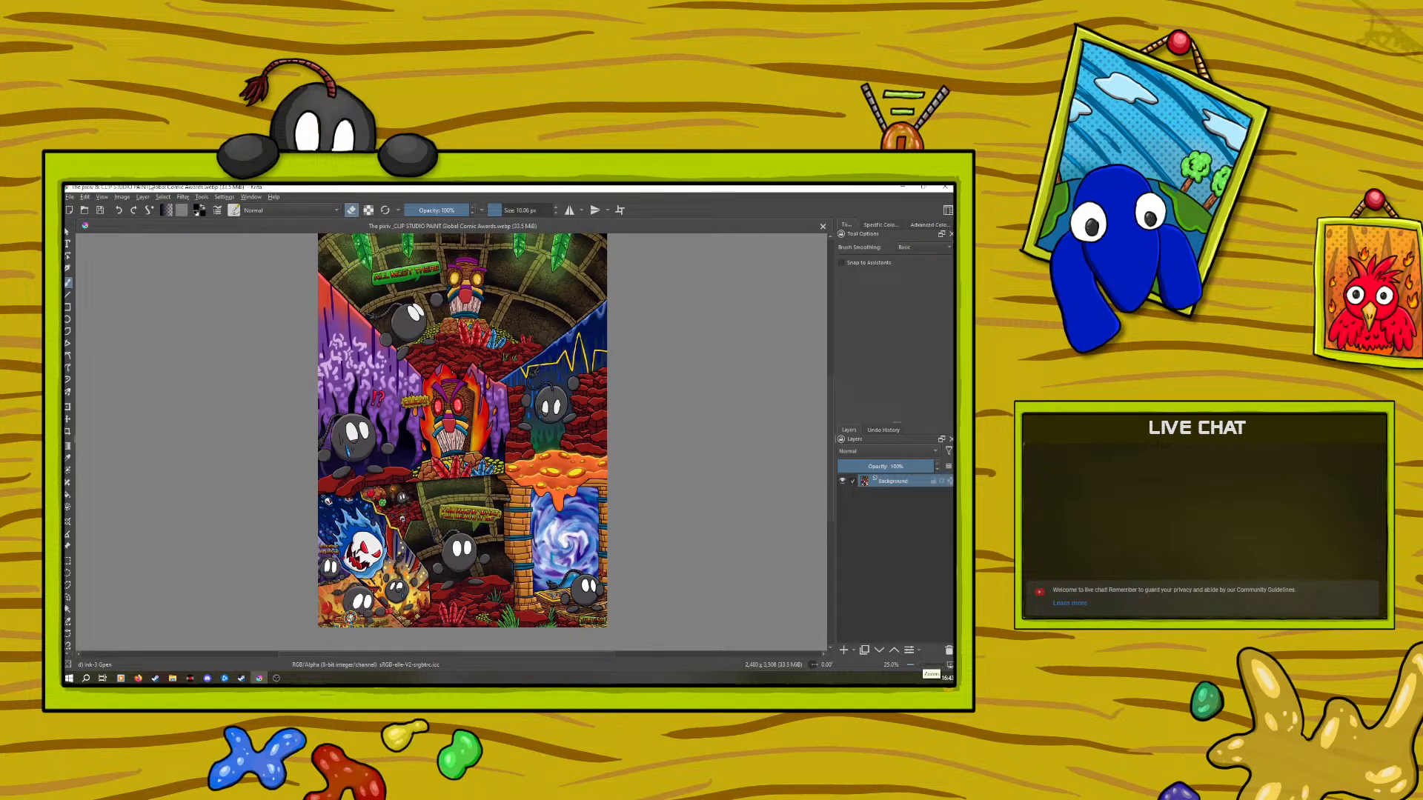
click(86, 211)
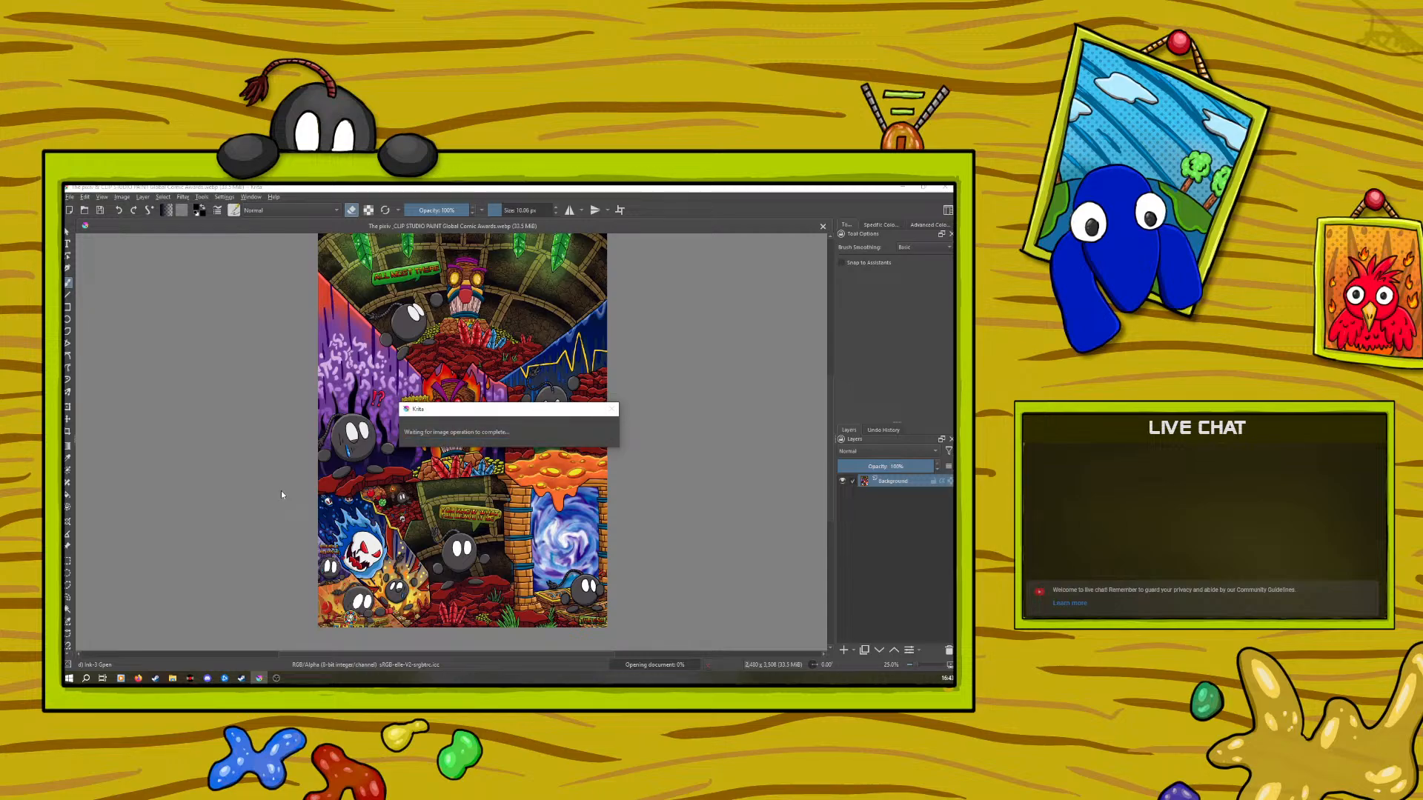
scroll(271, 506, down, 2)
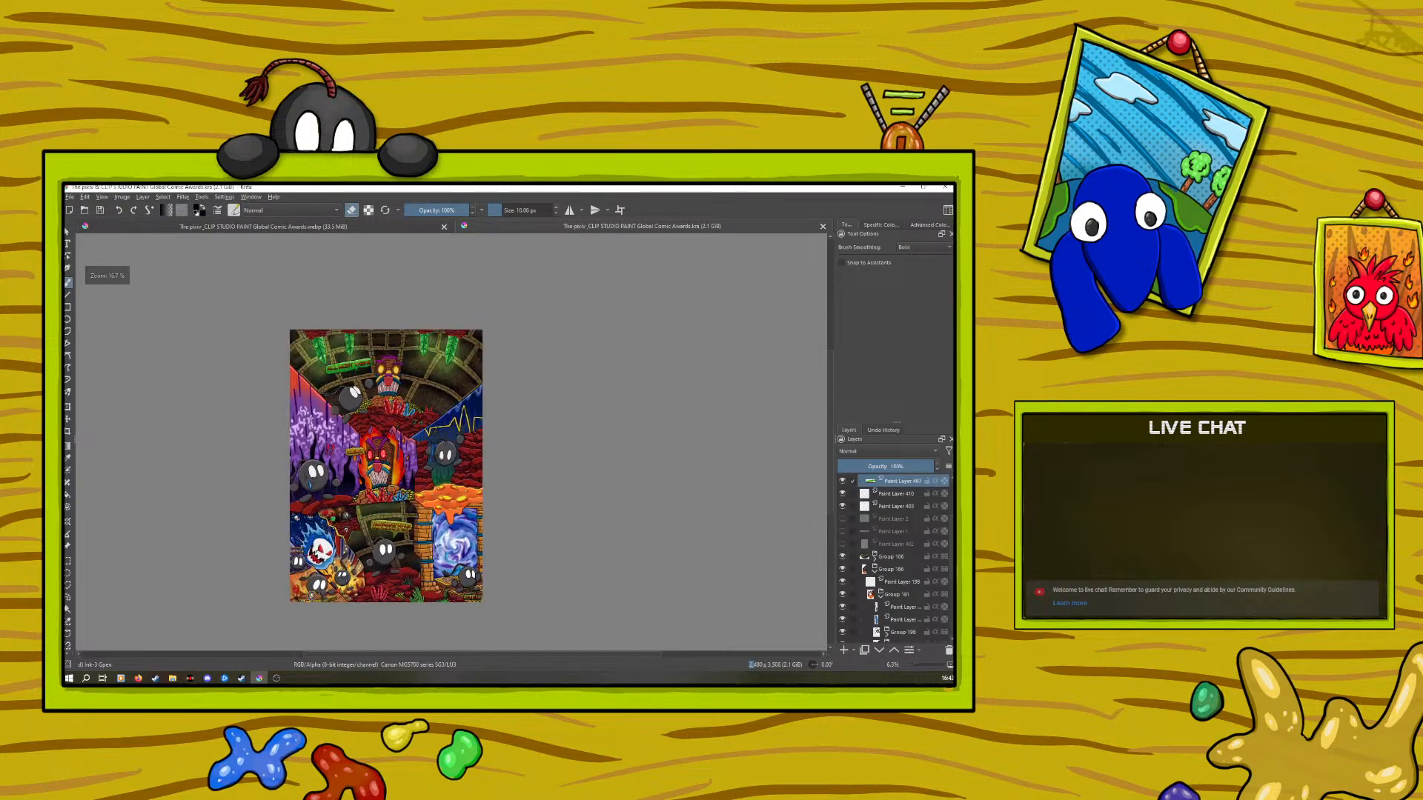
scroll(333, 527, up, 3)
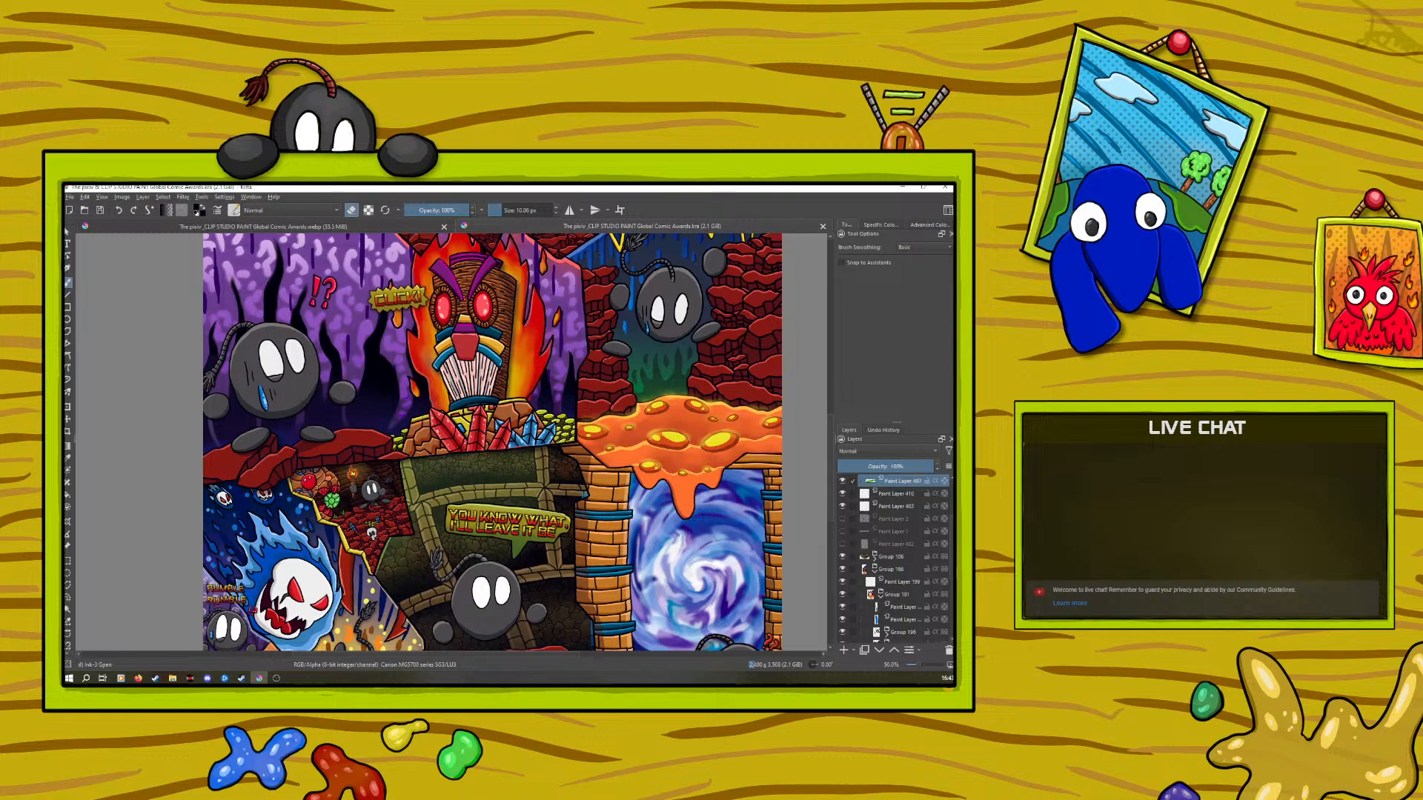
click(915, 664)
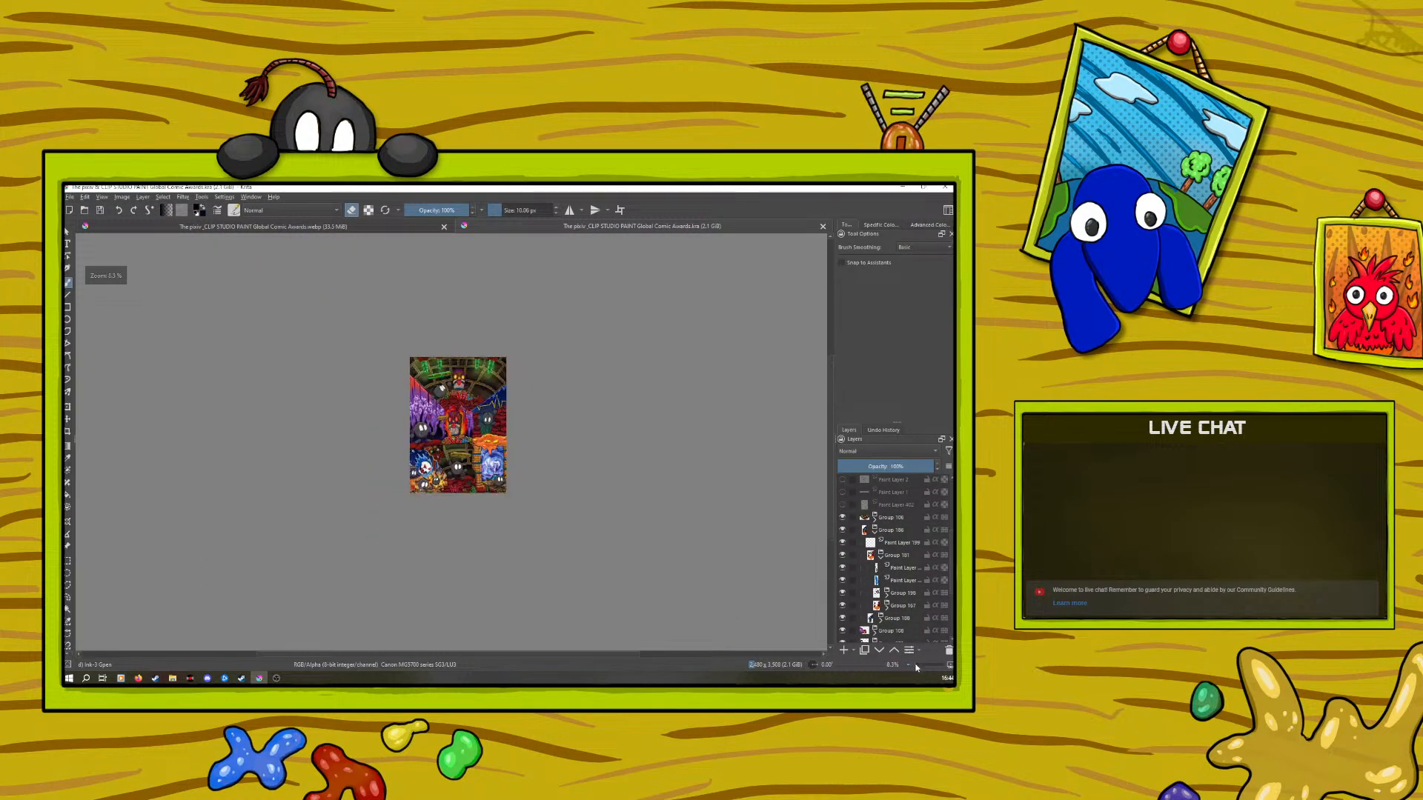
click(920, 663)
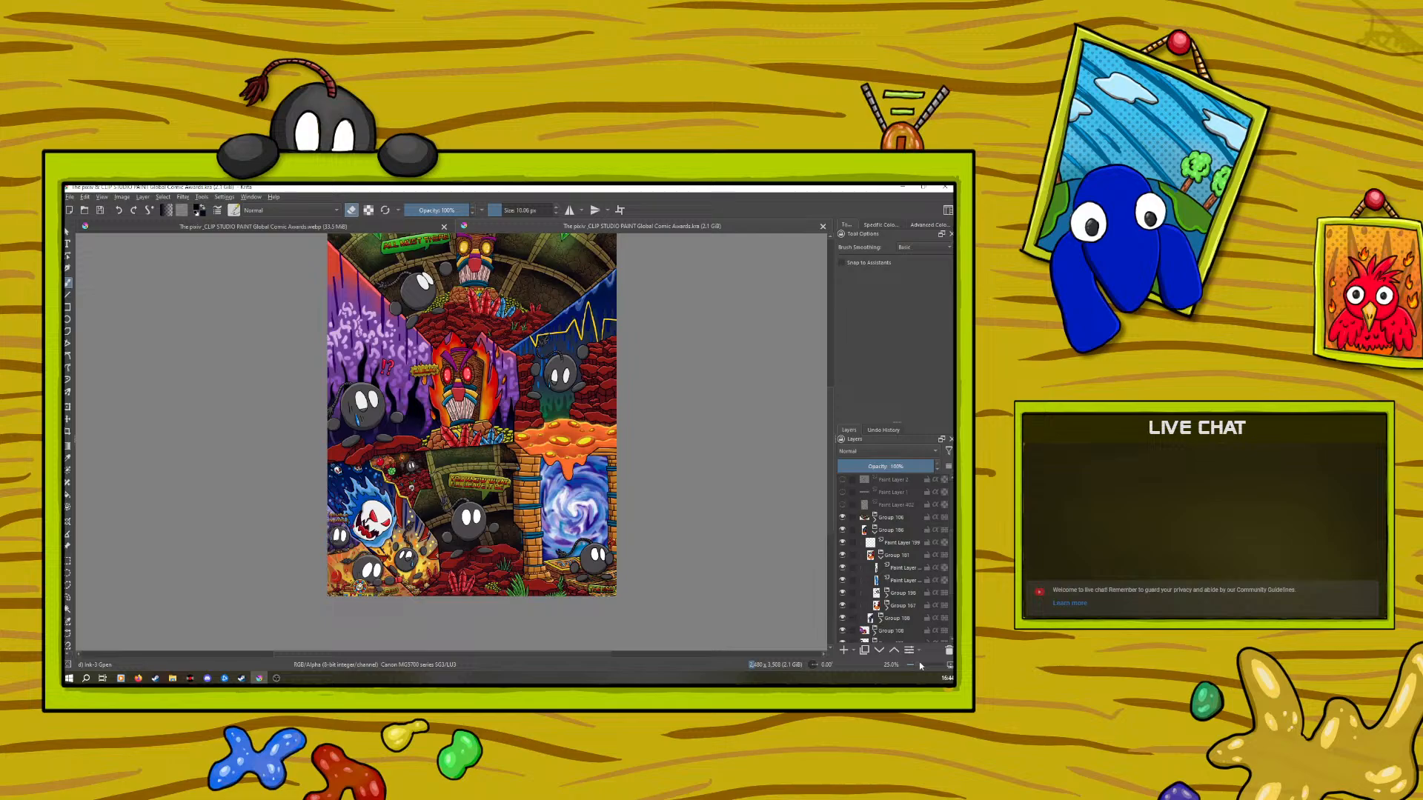
click(921, 665)
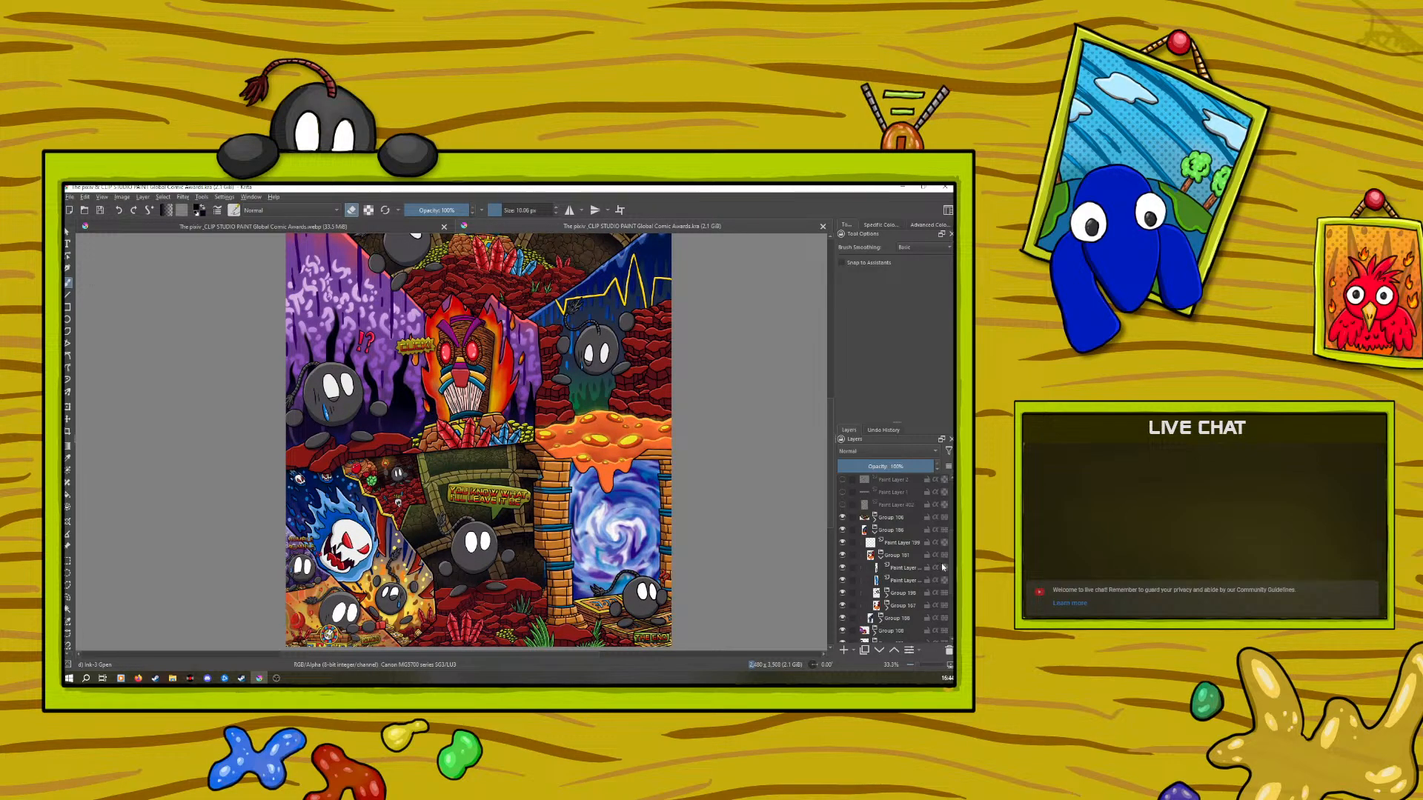
Erase a small spot beside the portal on the portal group's background layer with a brush of about 36 px, and save the document
scroll(893, 556, down, 3)
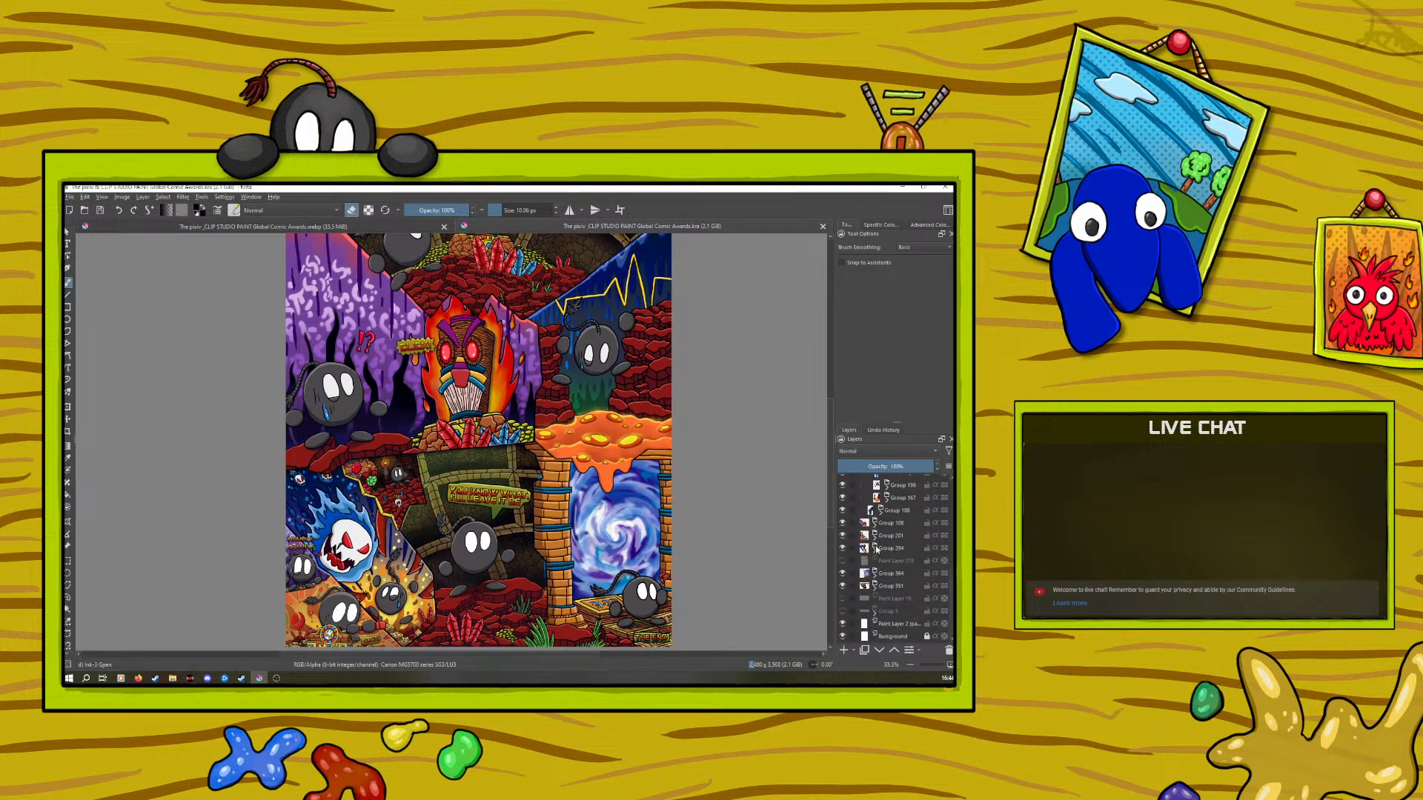
click(875, 574)
scroll(951, 614, down, 10)
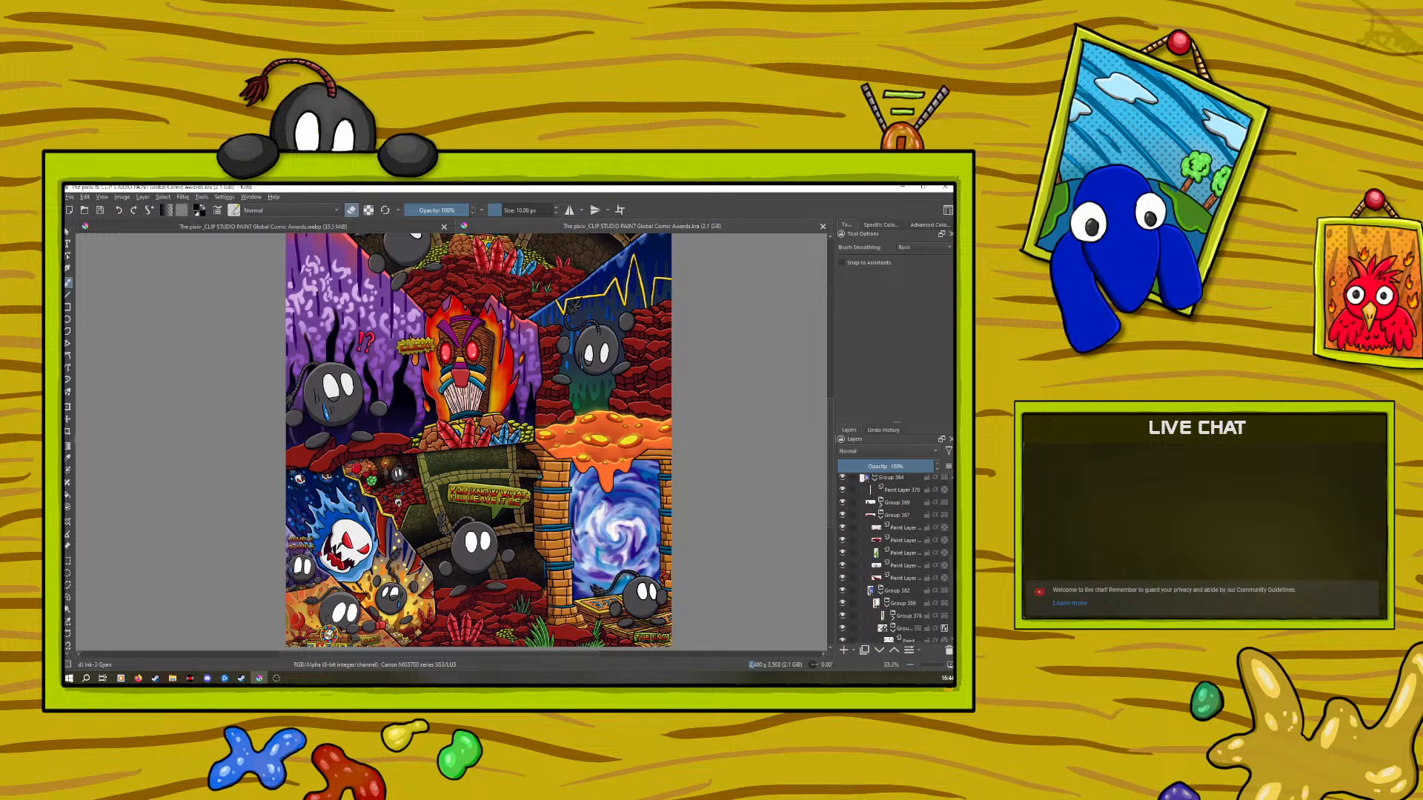
click(908, 597)
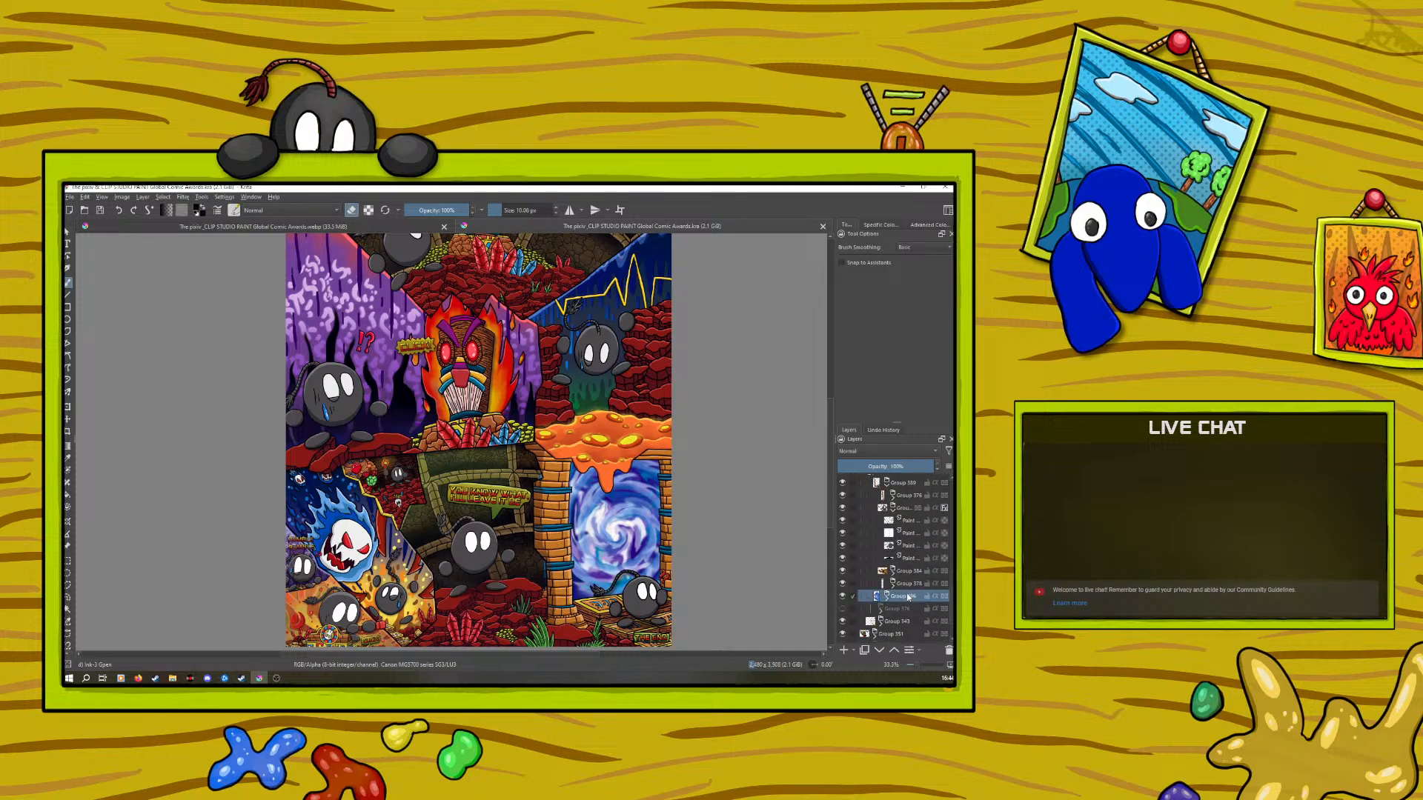
click(887, 599)
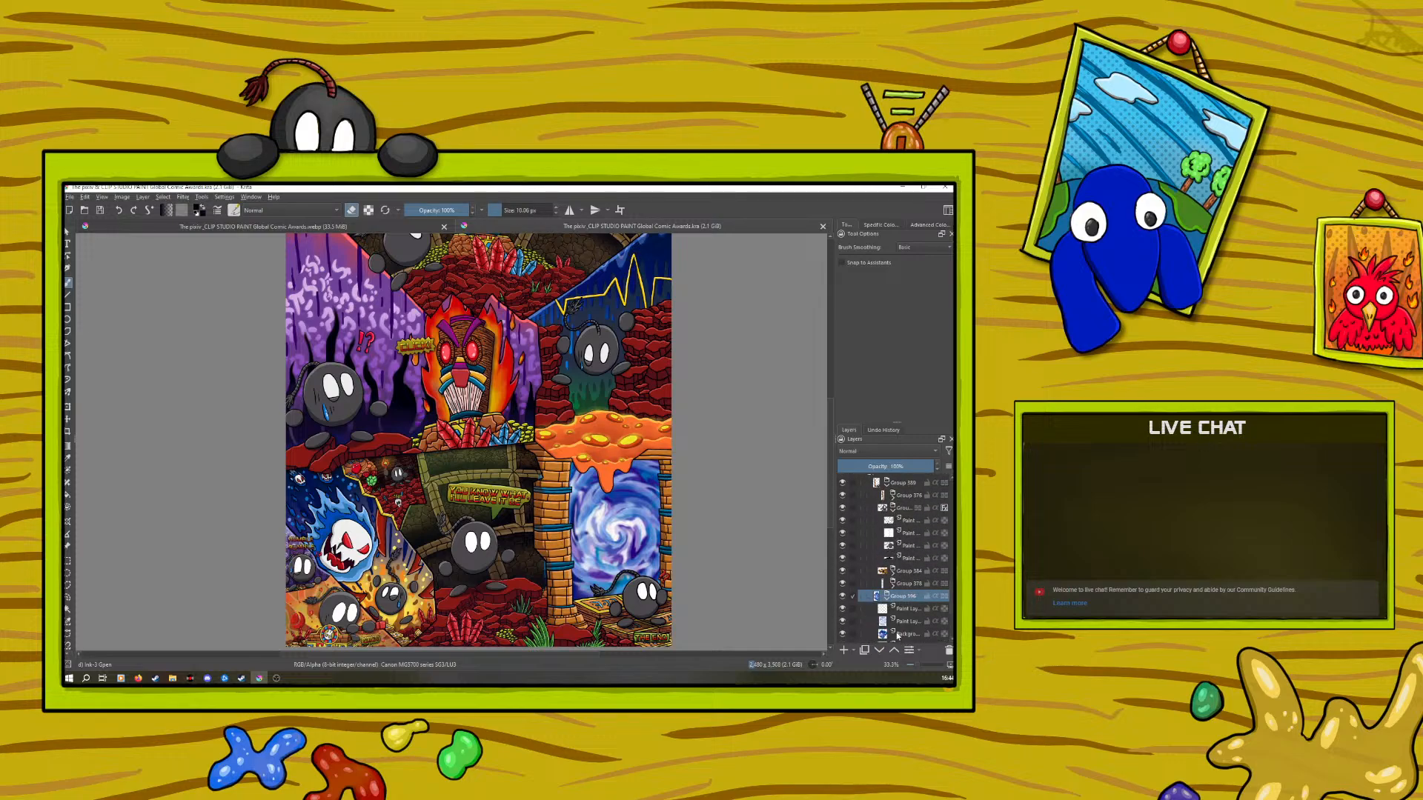
click(896, 635)
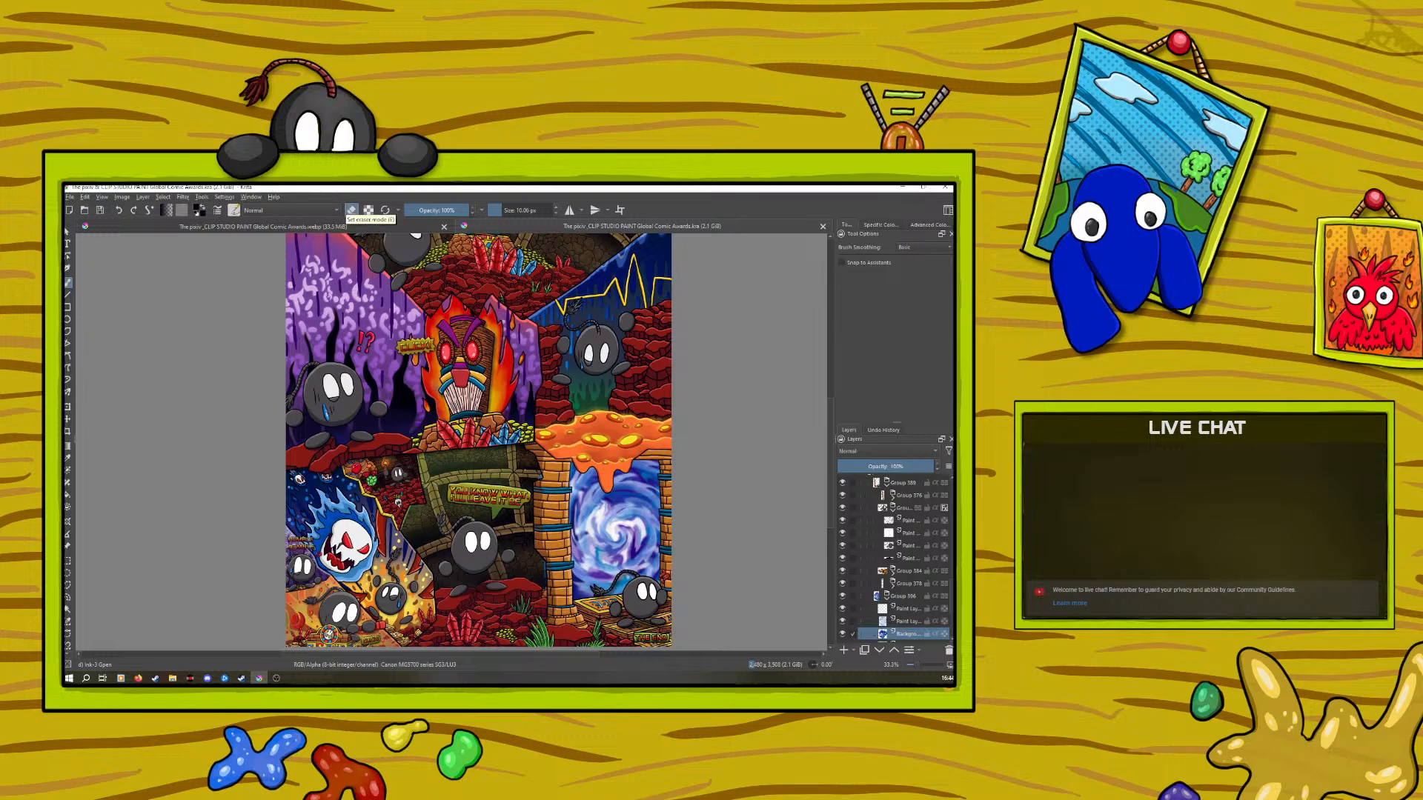
click(508, 210)
click(524, 595)
key(ctrl+s)
key(alt+Tab)
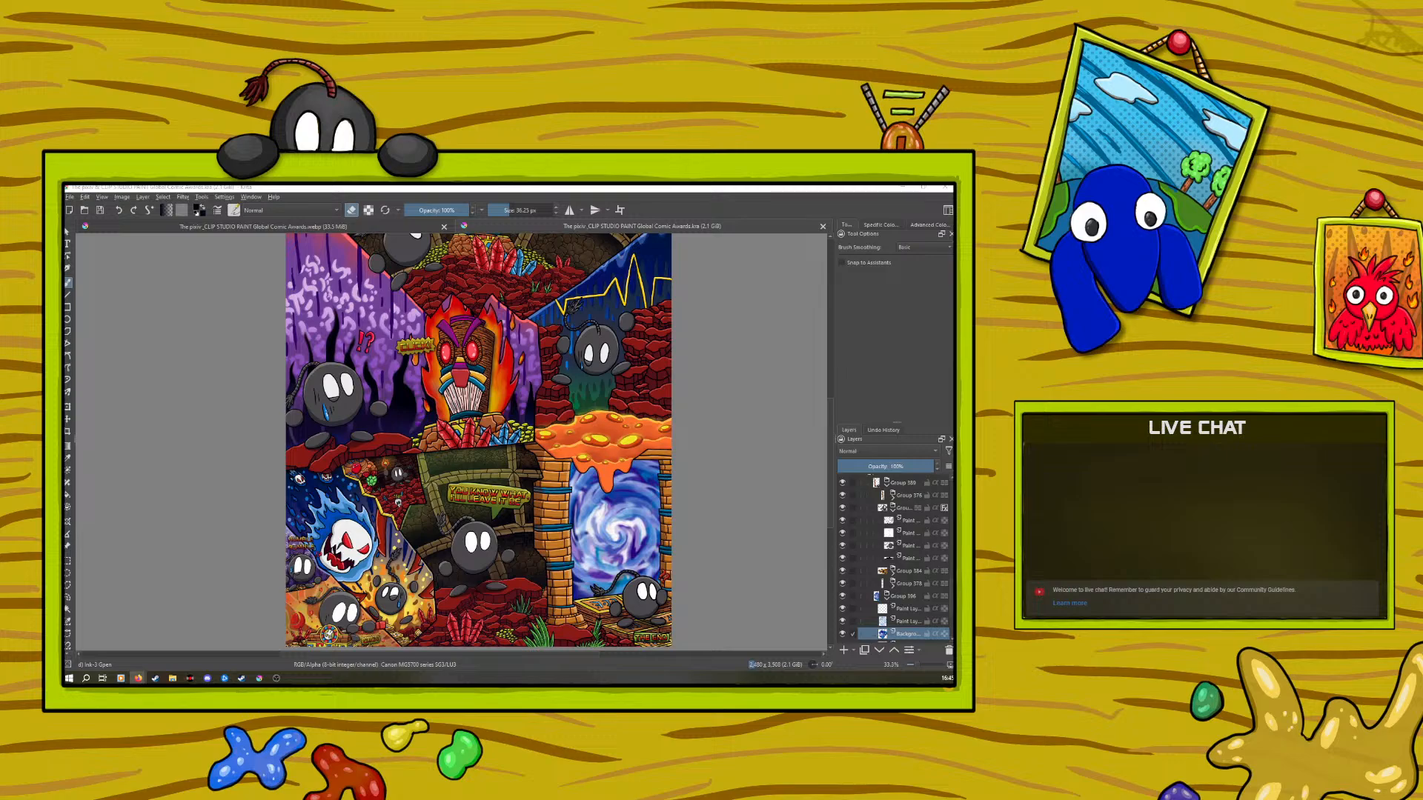
Close the flattened WebP document, save the layered page as a separate Krita file, and turn off eraser mode
click(443, 228)
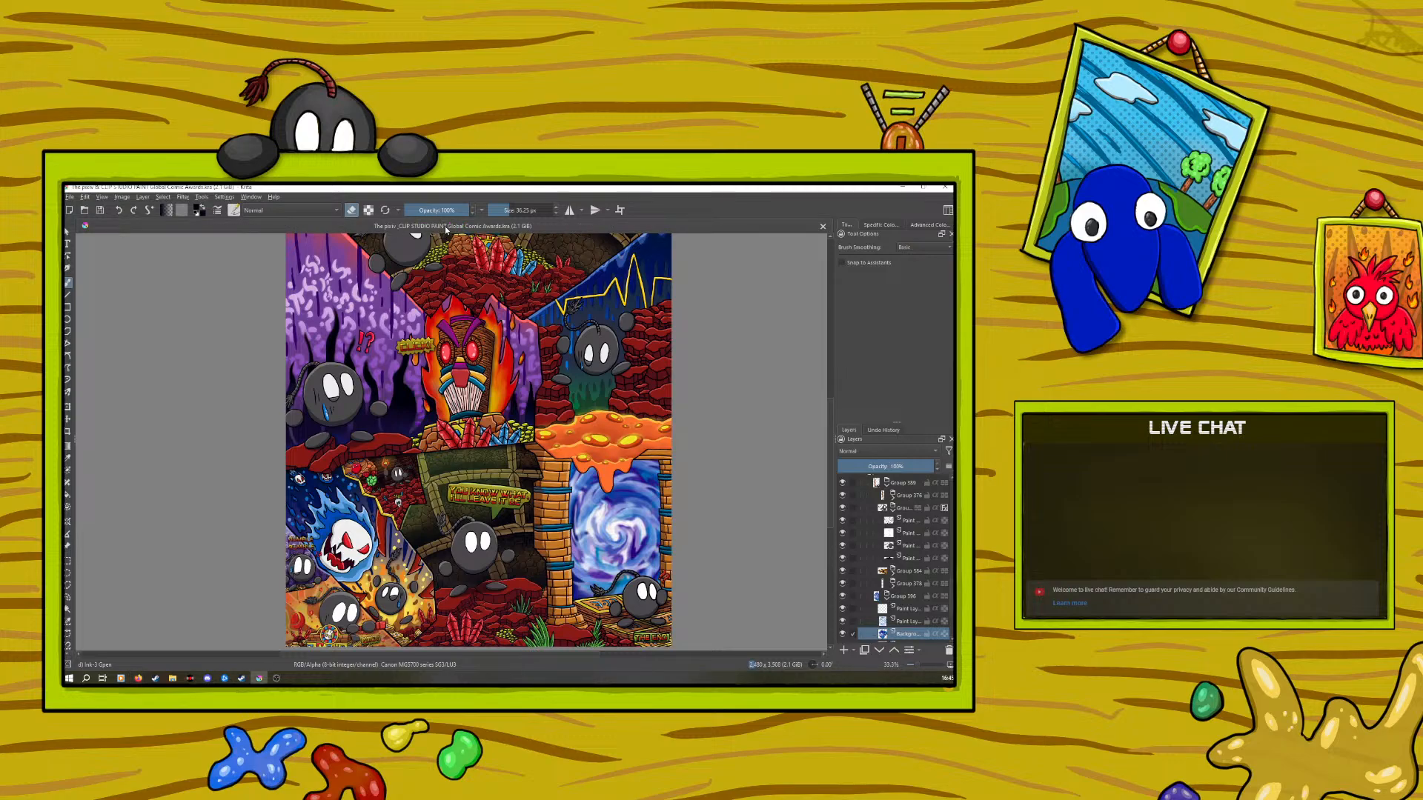
click(70, 197)
click(93, 255)
key(ctrl+s)
click(351, 210)
Save the layered page as a PNG converted to sRGB and 8 bits per channel, also keeping it as a Krita file
click(69, 197)
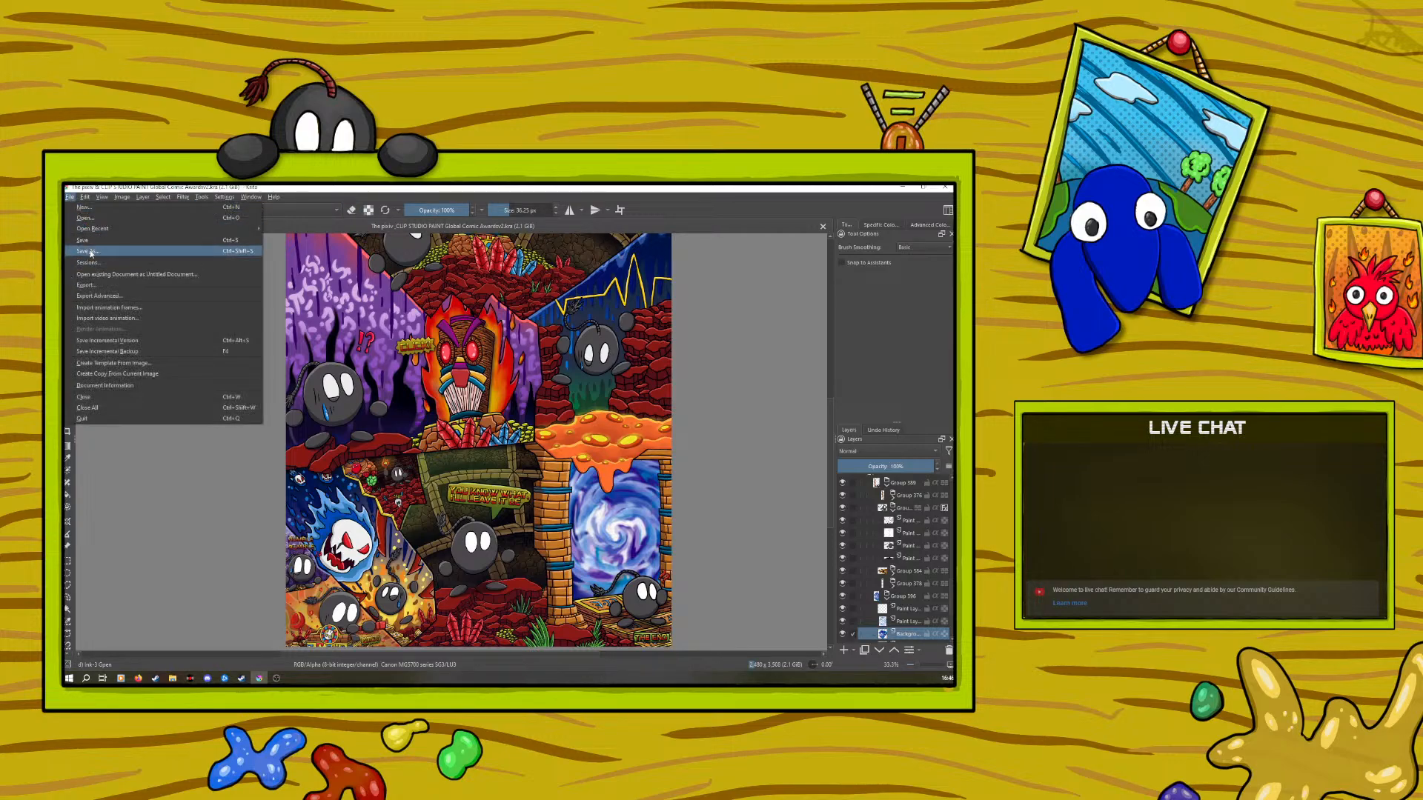
click(88, 252)
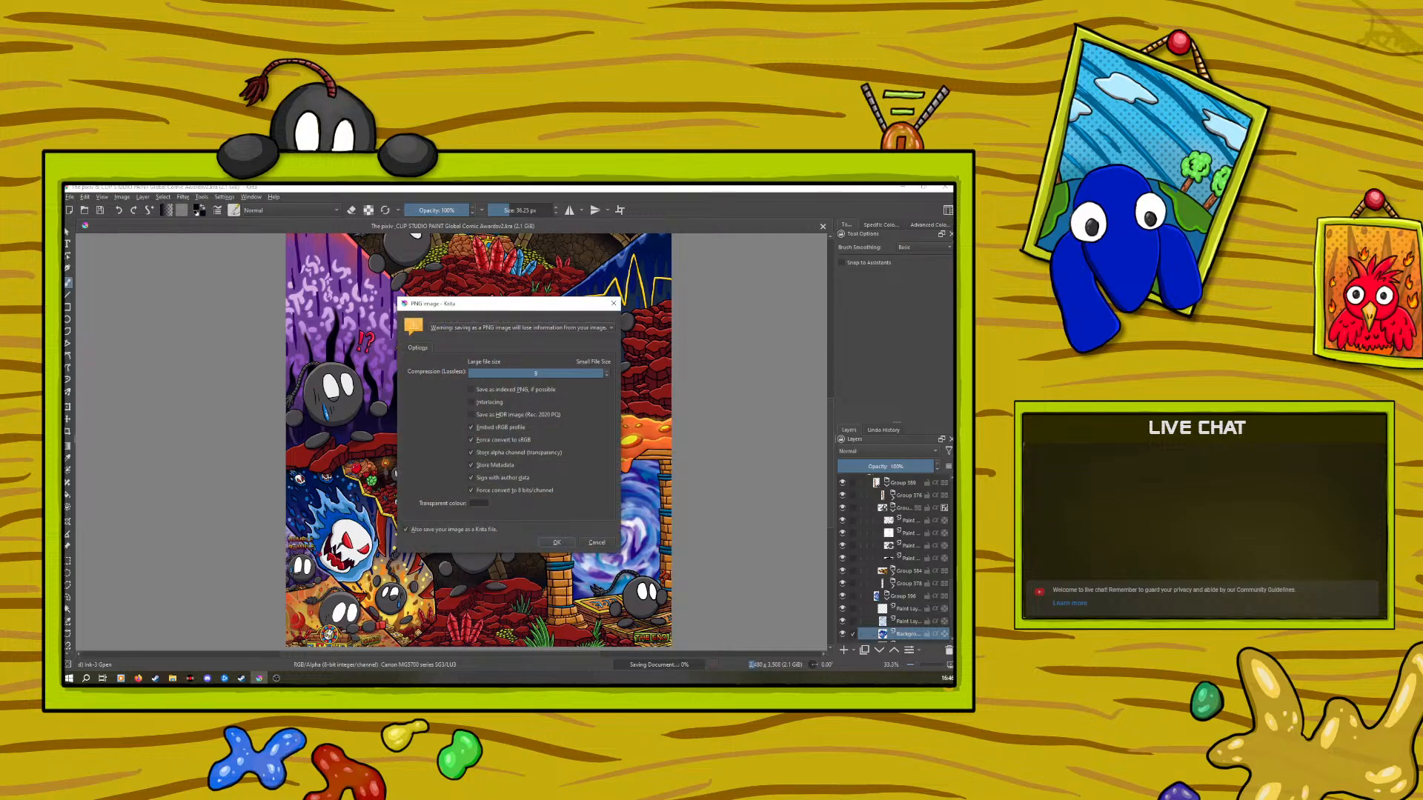
click(554, 546)
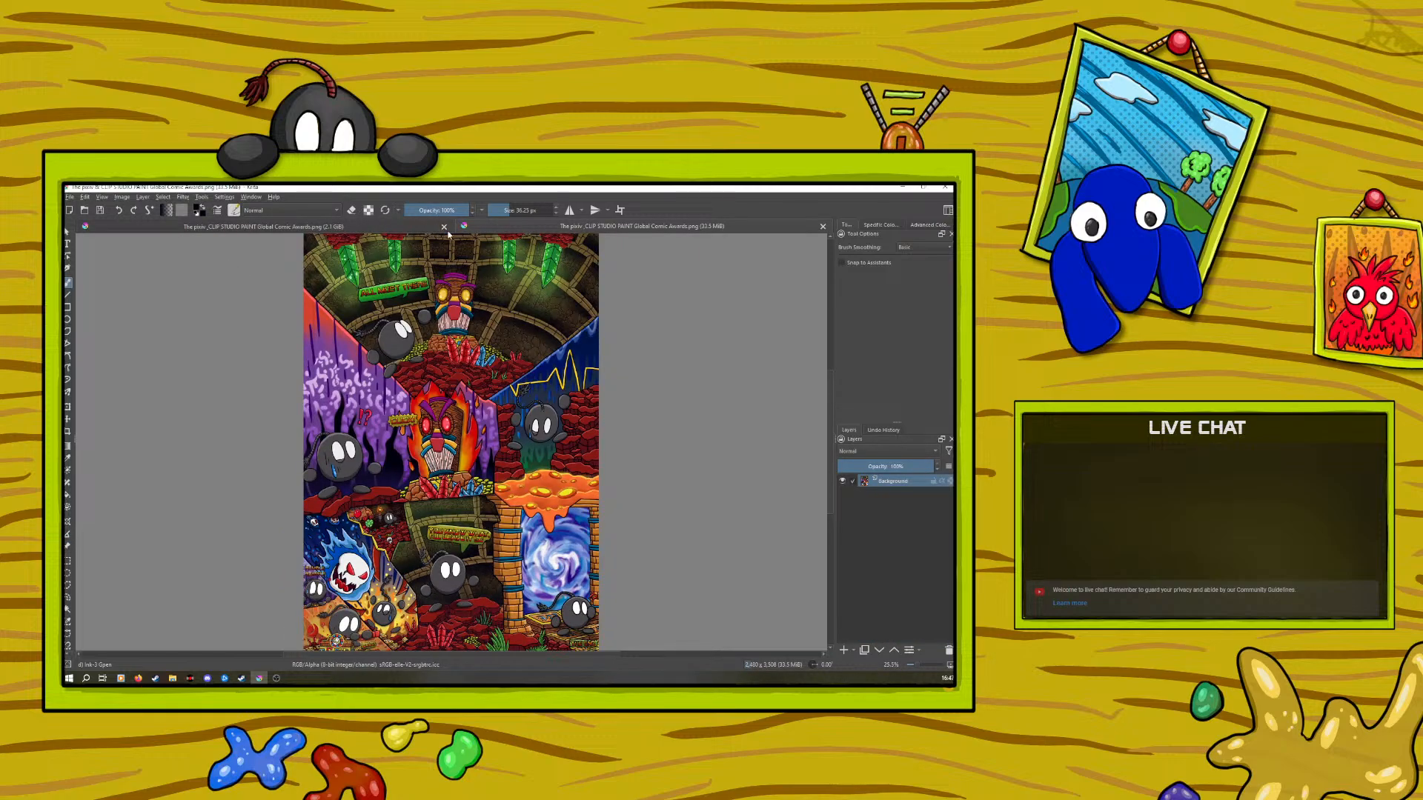
Save the layered page as a WebP with the Default preset, lossless encoding and 100% quality, also keeping it as a Krita file
click(398, 226)
click(71, 197)
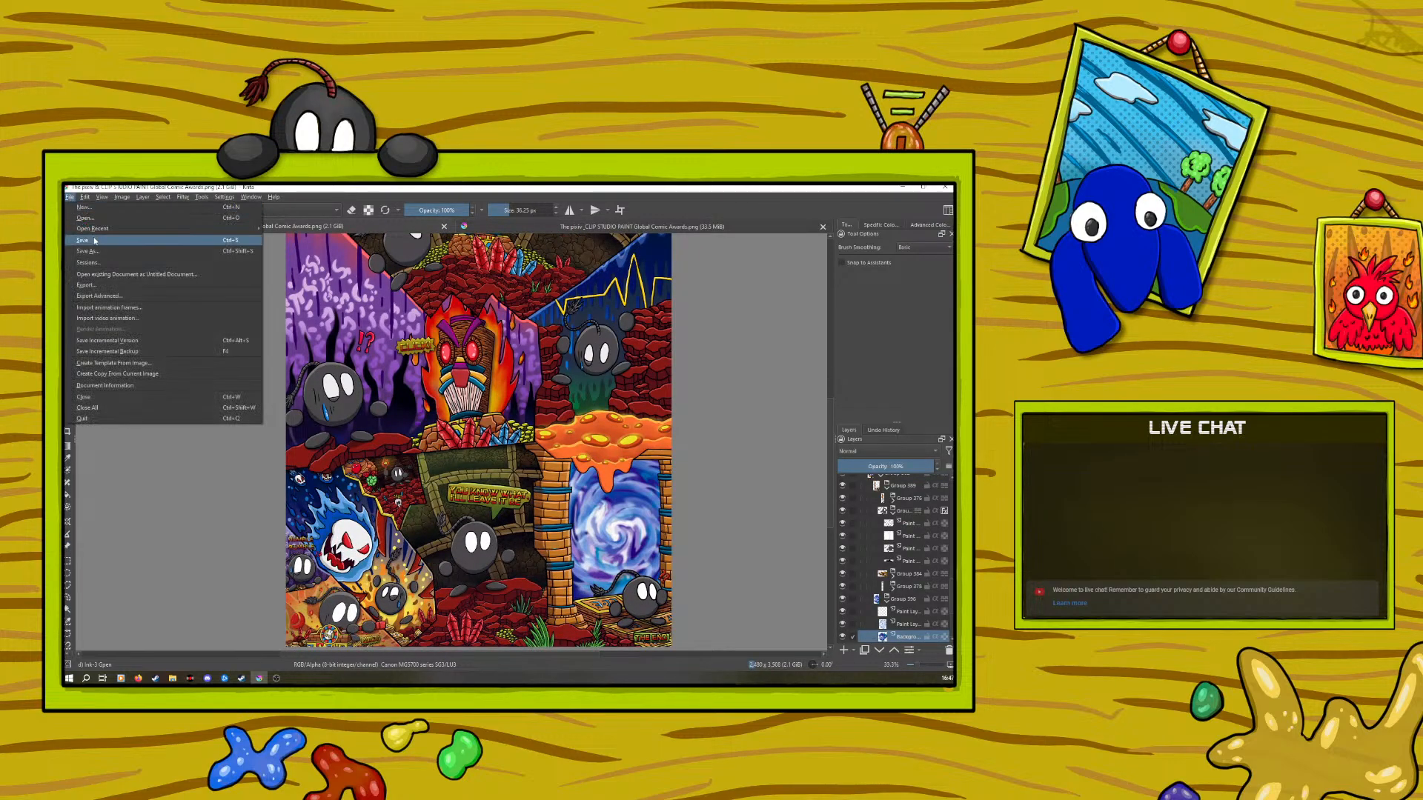
click(95, 259)
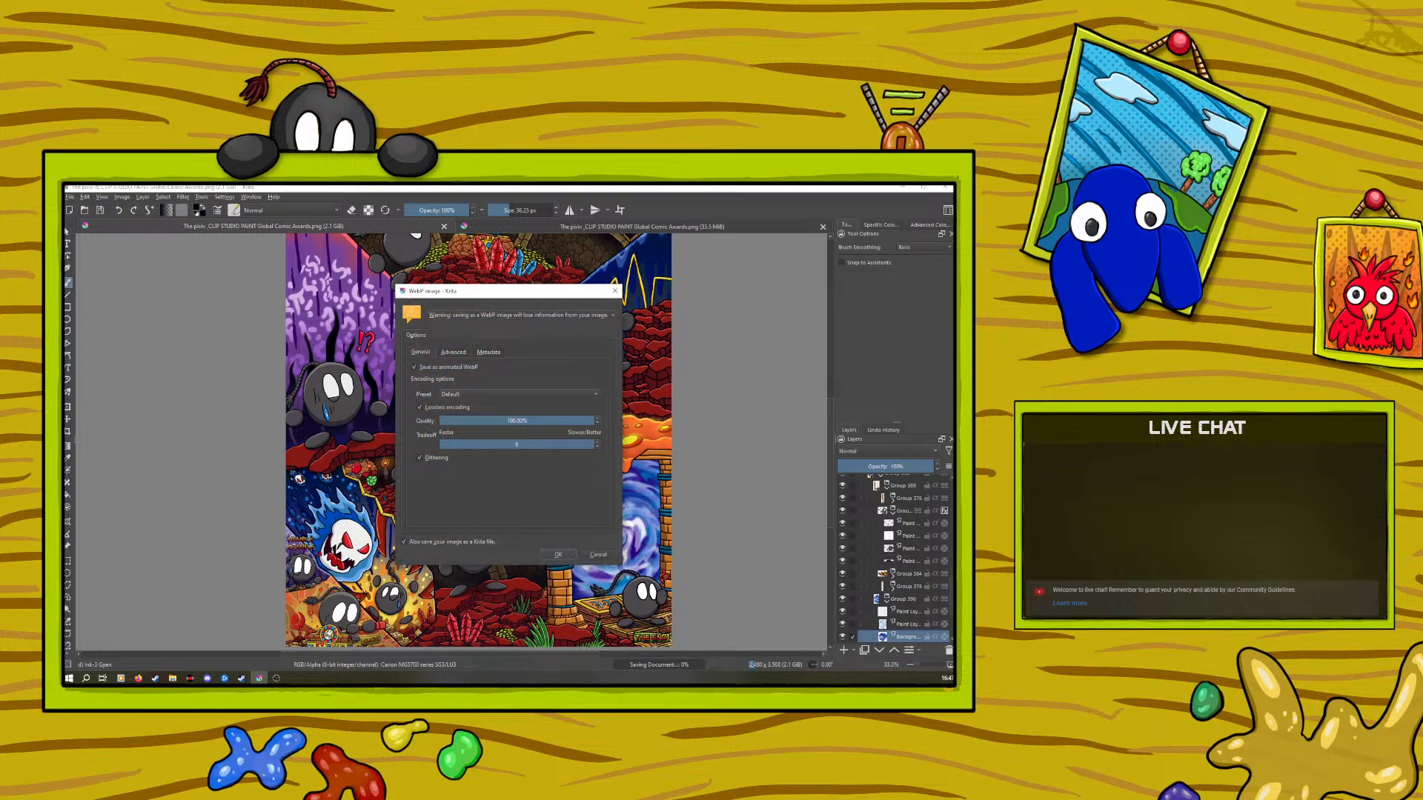
click(557, 555)
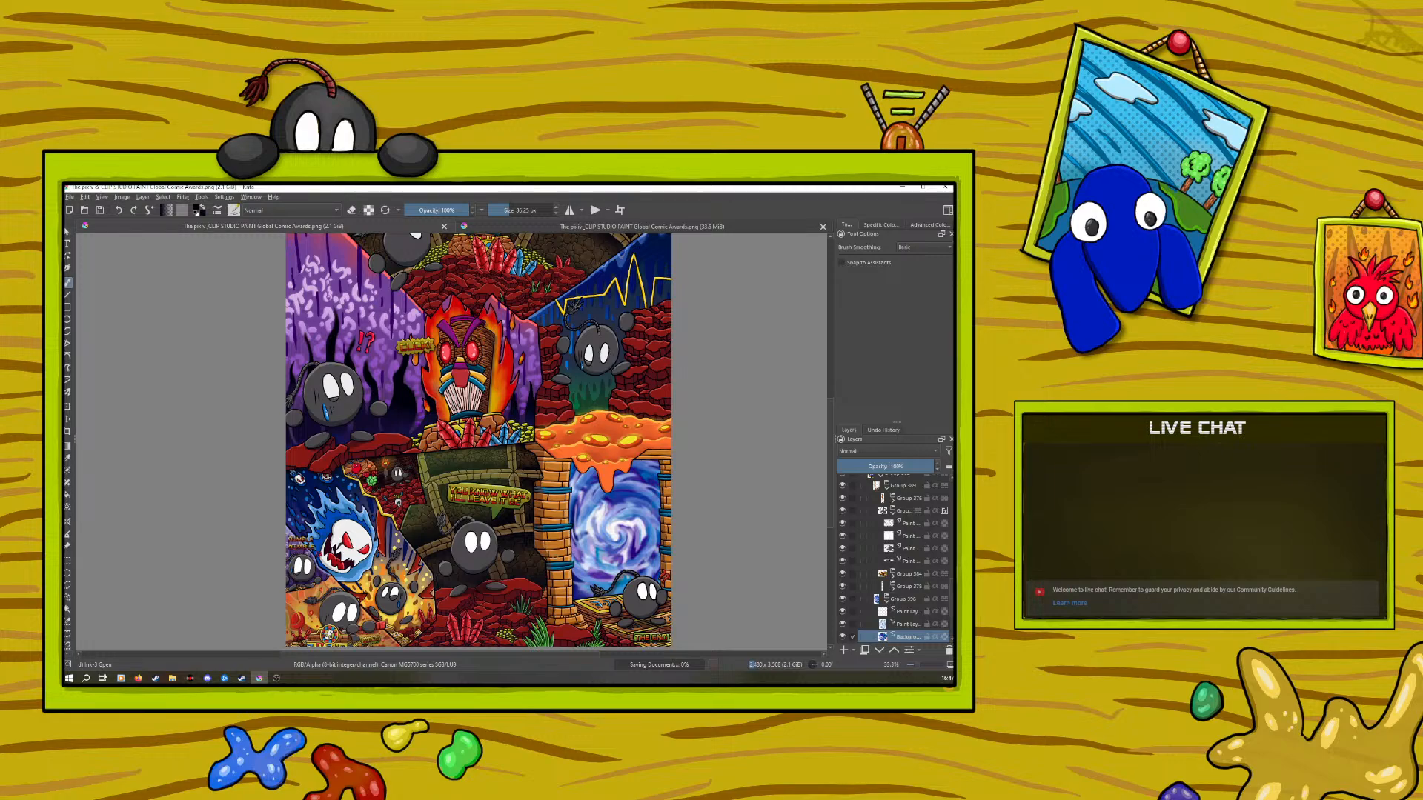
Try to save the layered page as a WebP again while the current save is still running
click(71, 197)
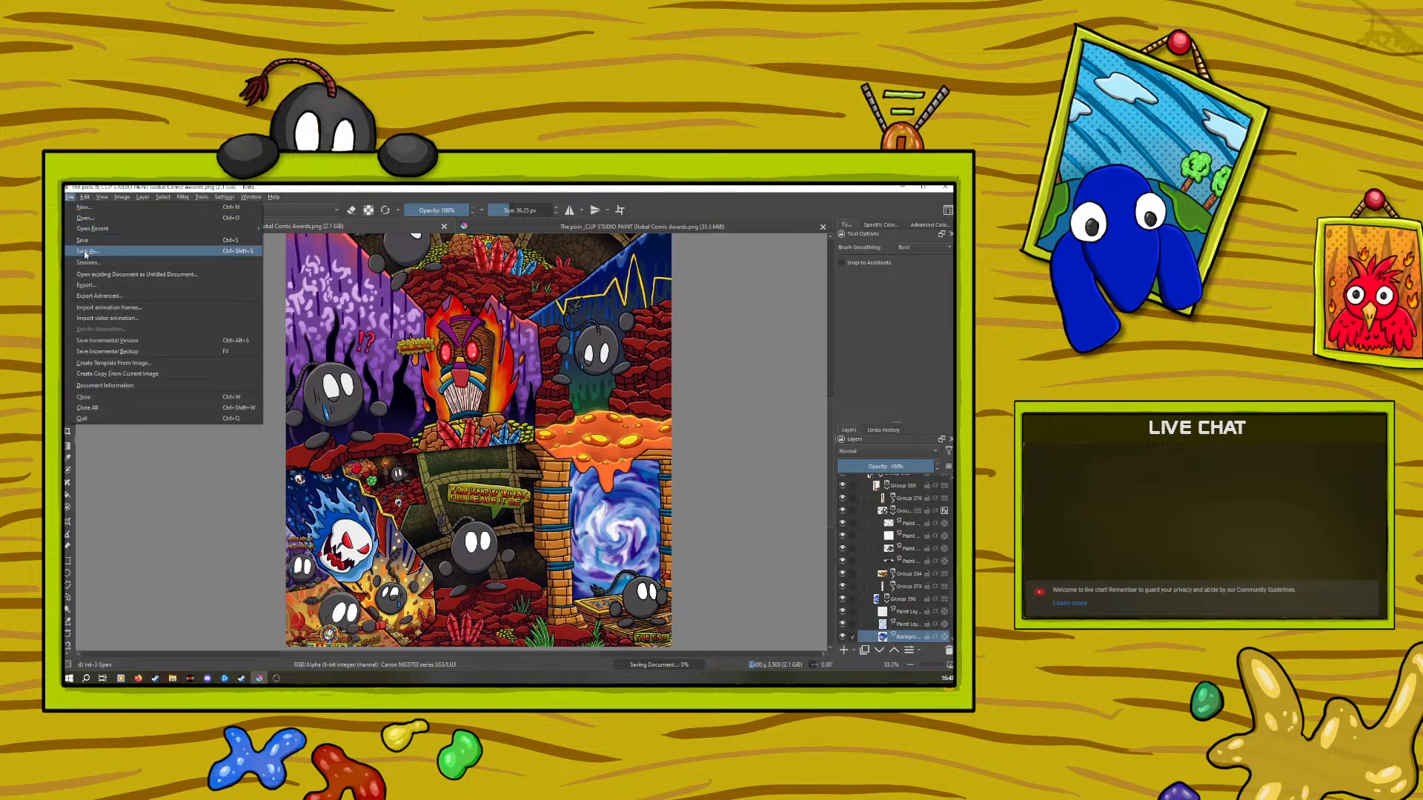
click(85, 252)
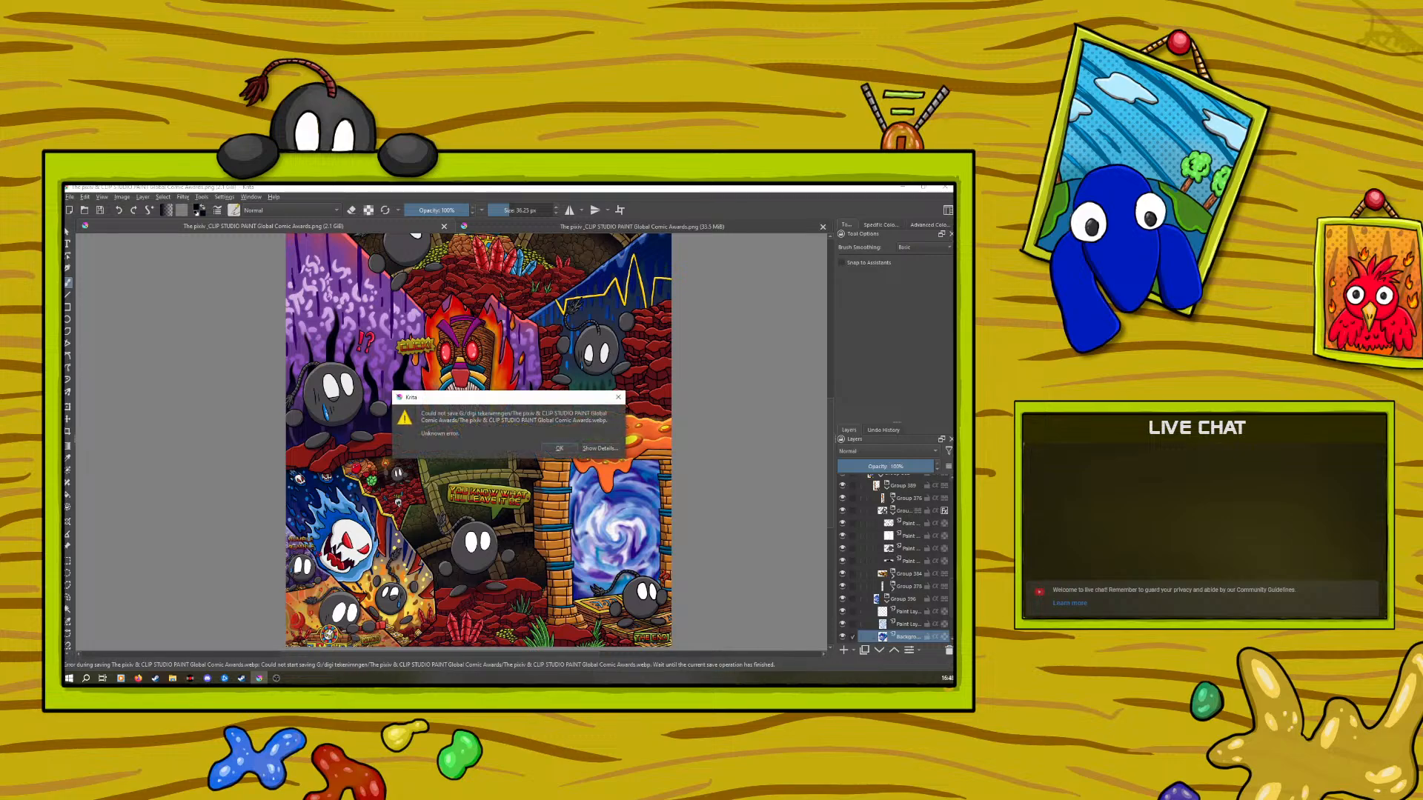
click(559, 449)
click(69, 197)
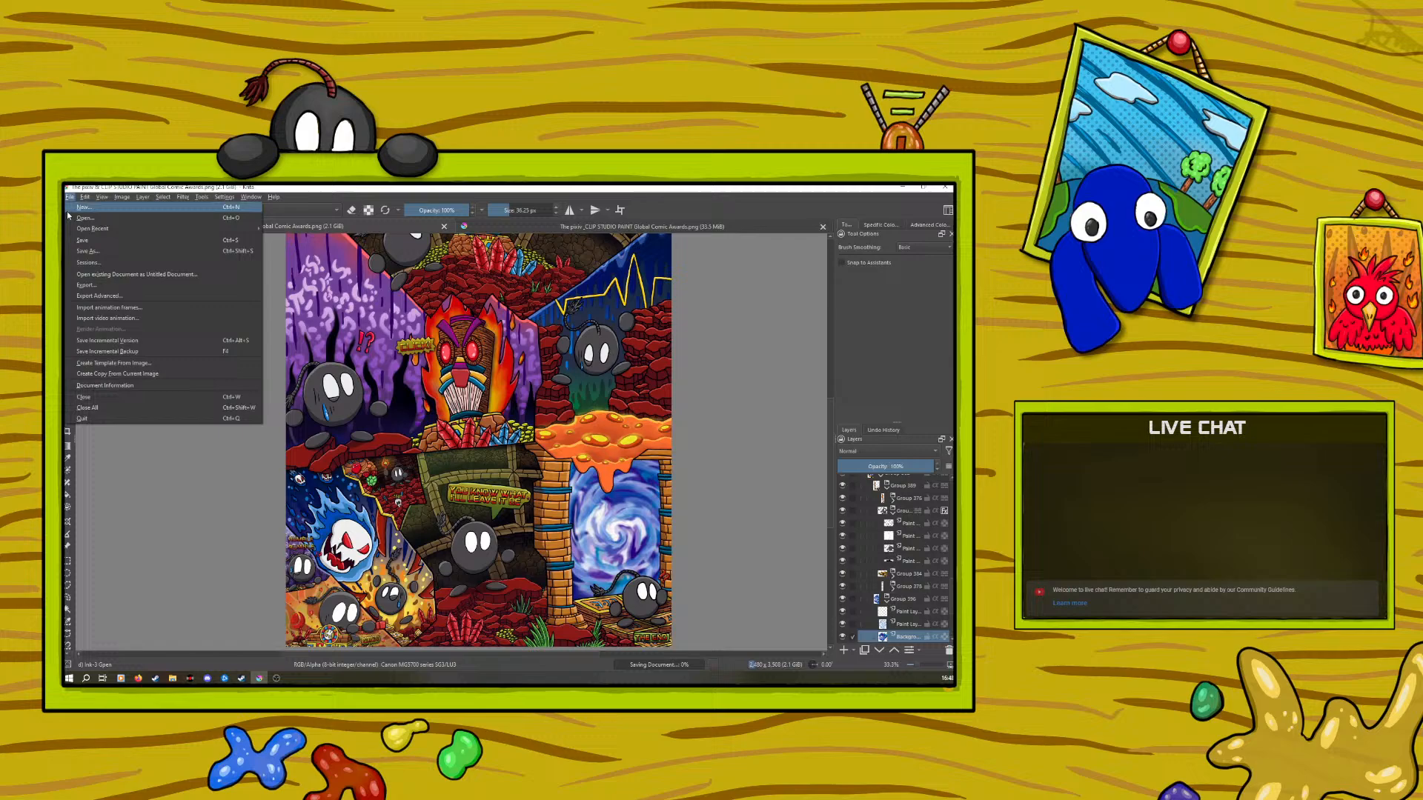
click(82, 254)
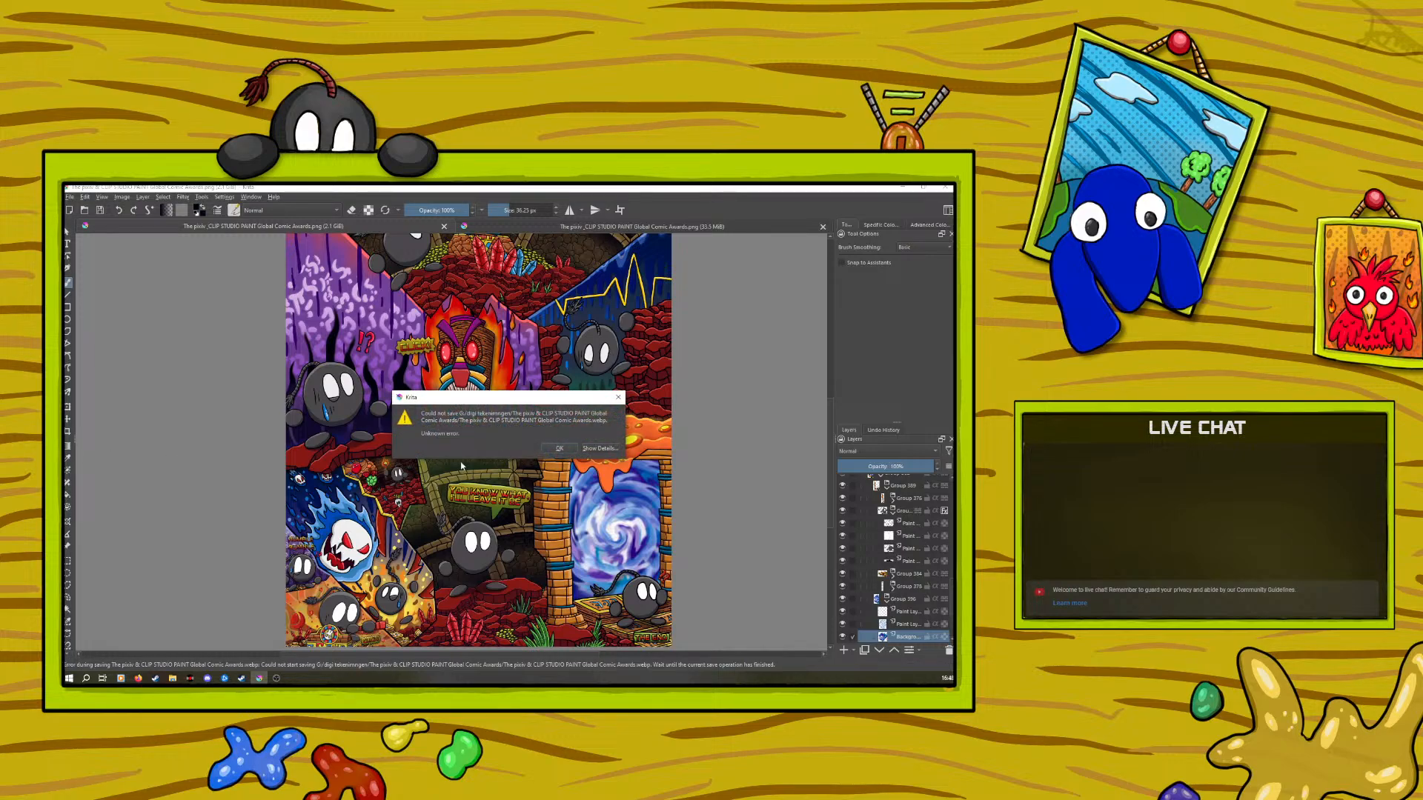
click(561, 449)
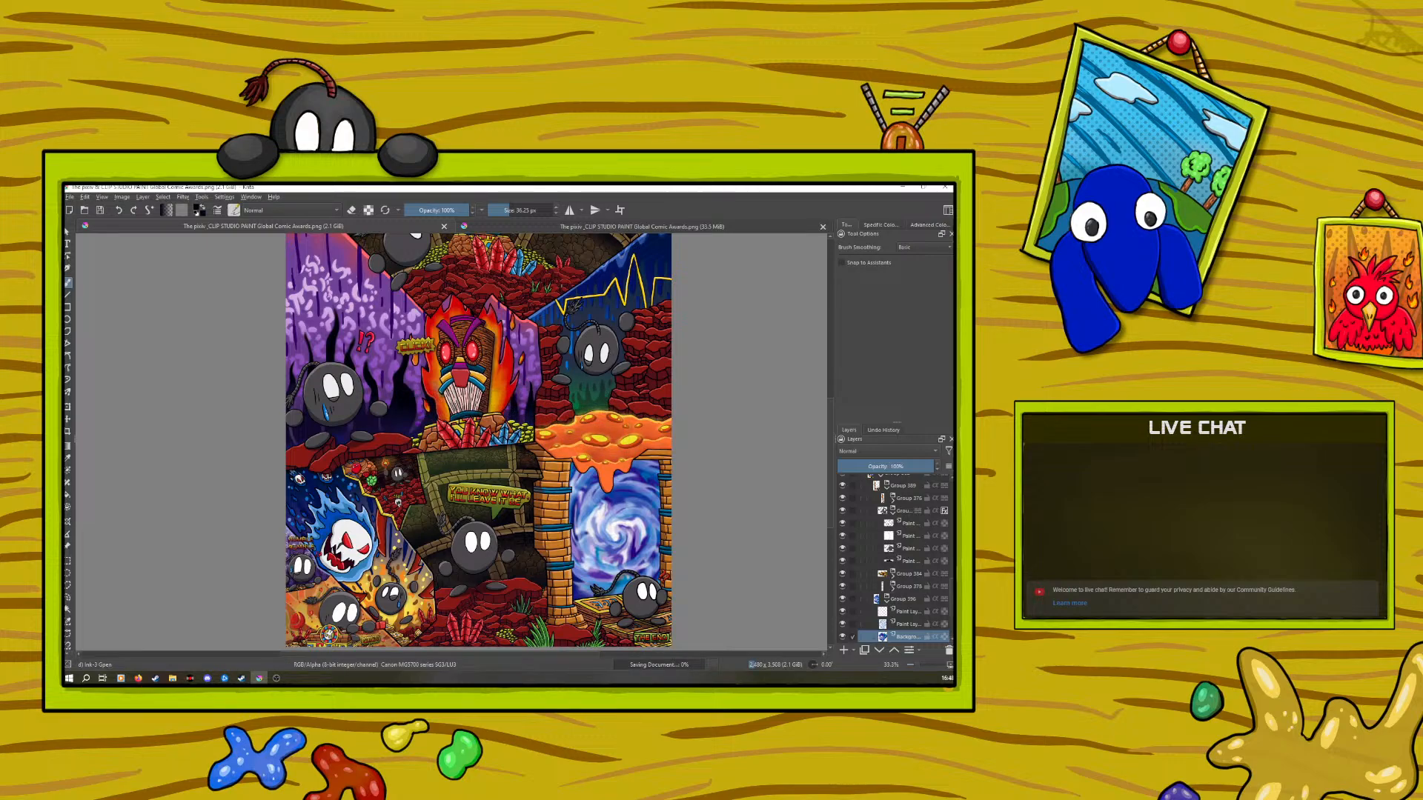
Close the flattened PNG document and relaunch Krita
click(489, 225)
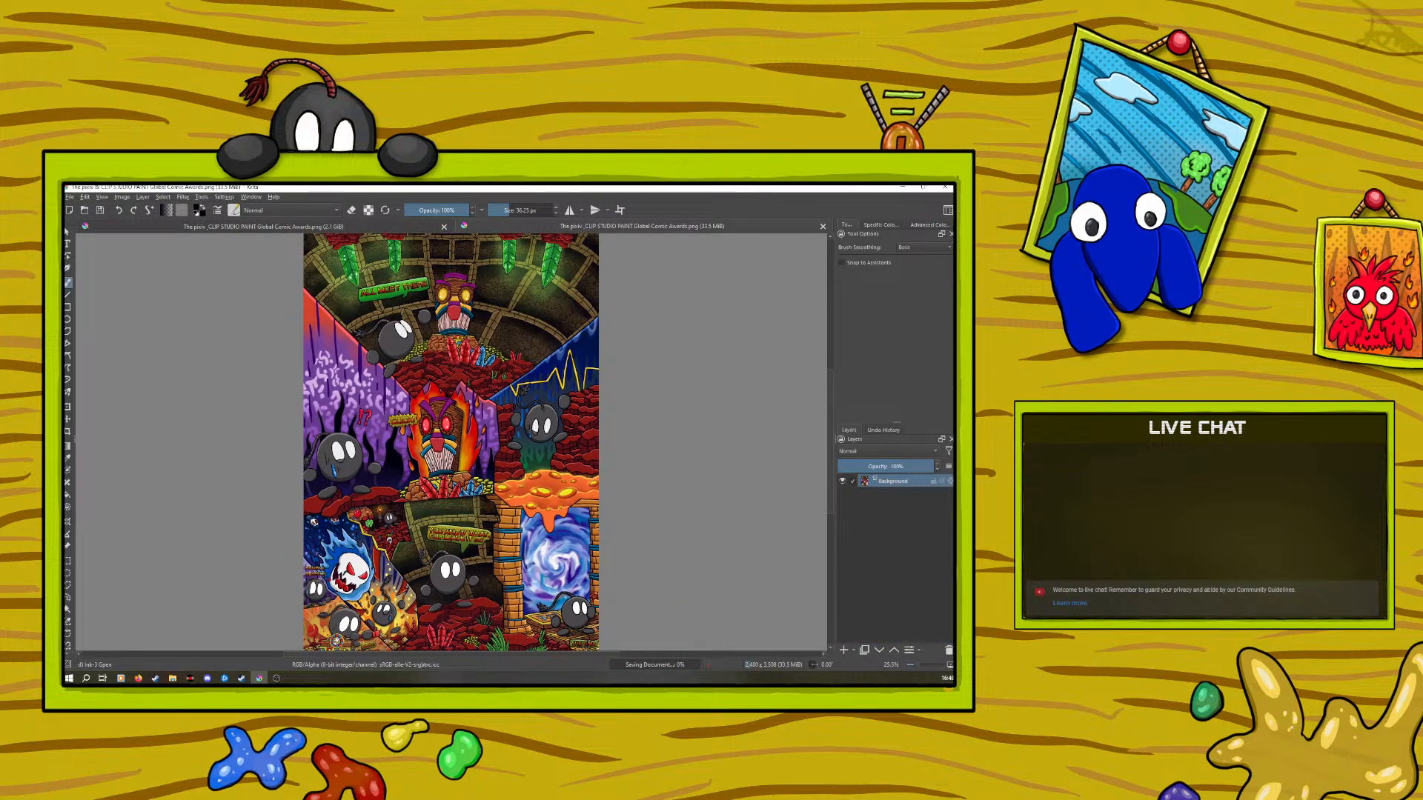
click(822, 227)
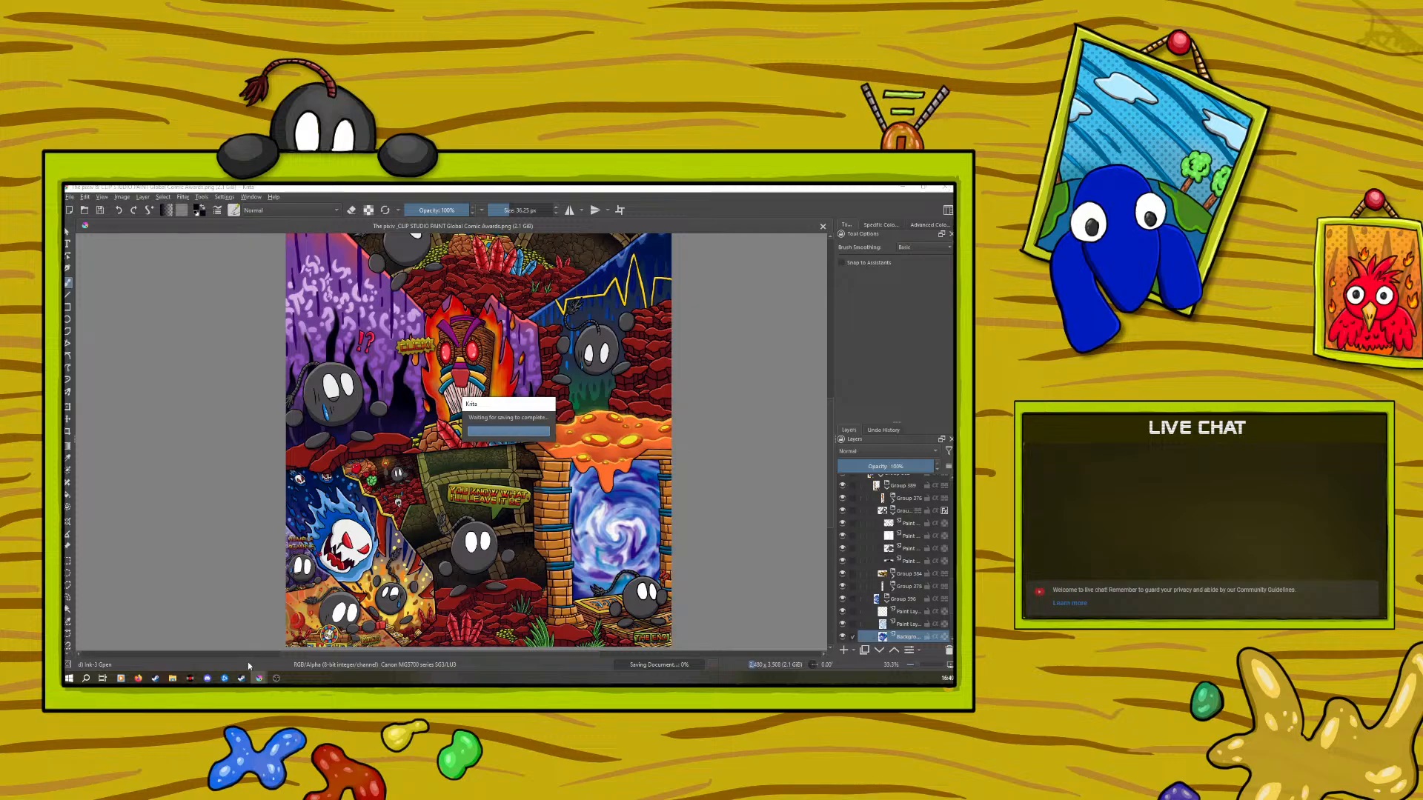
right_click(259, 677)
click(260, 678)
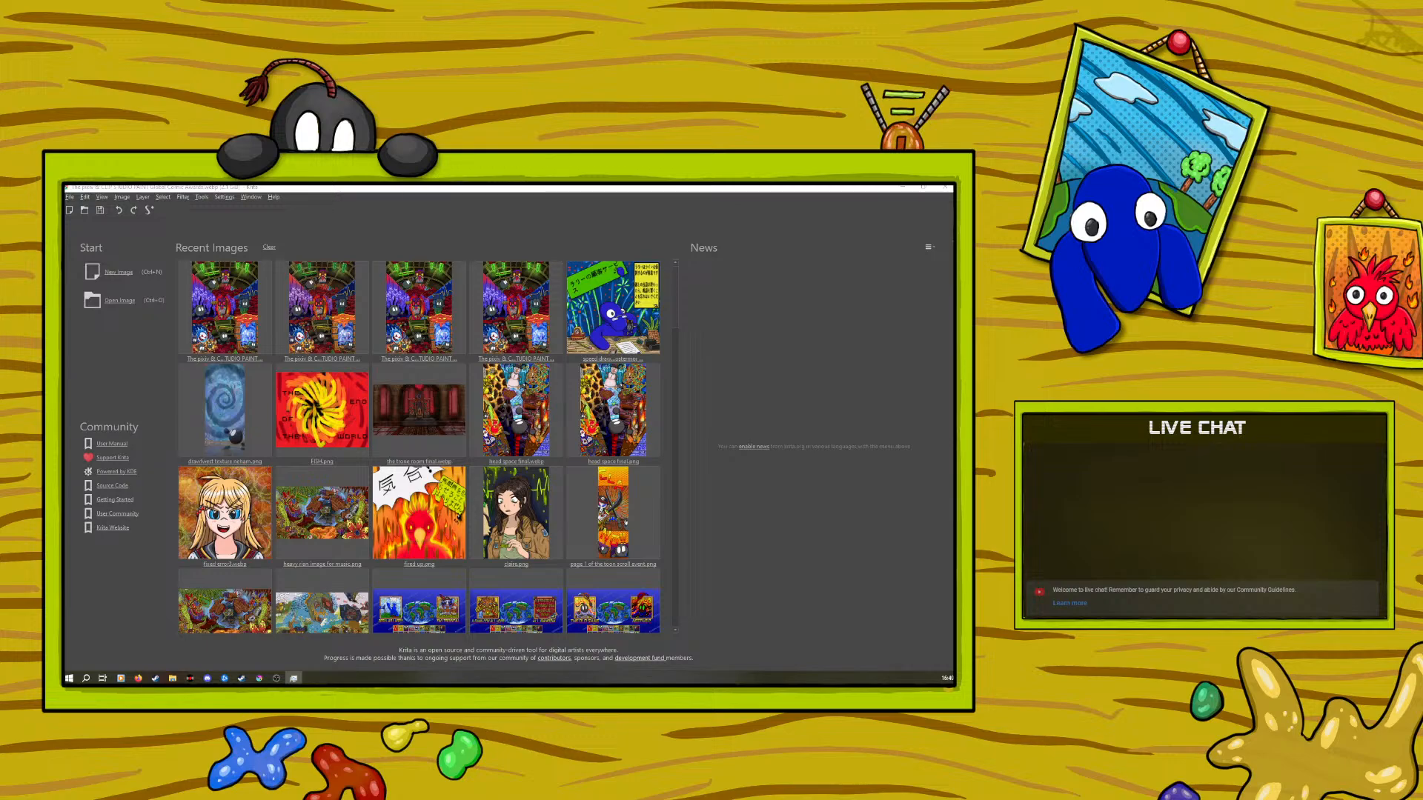
Open the saved WebP of the comic page from the recent images and look over the artwork
click(219, 275)
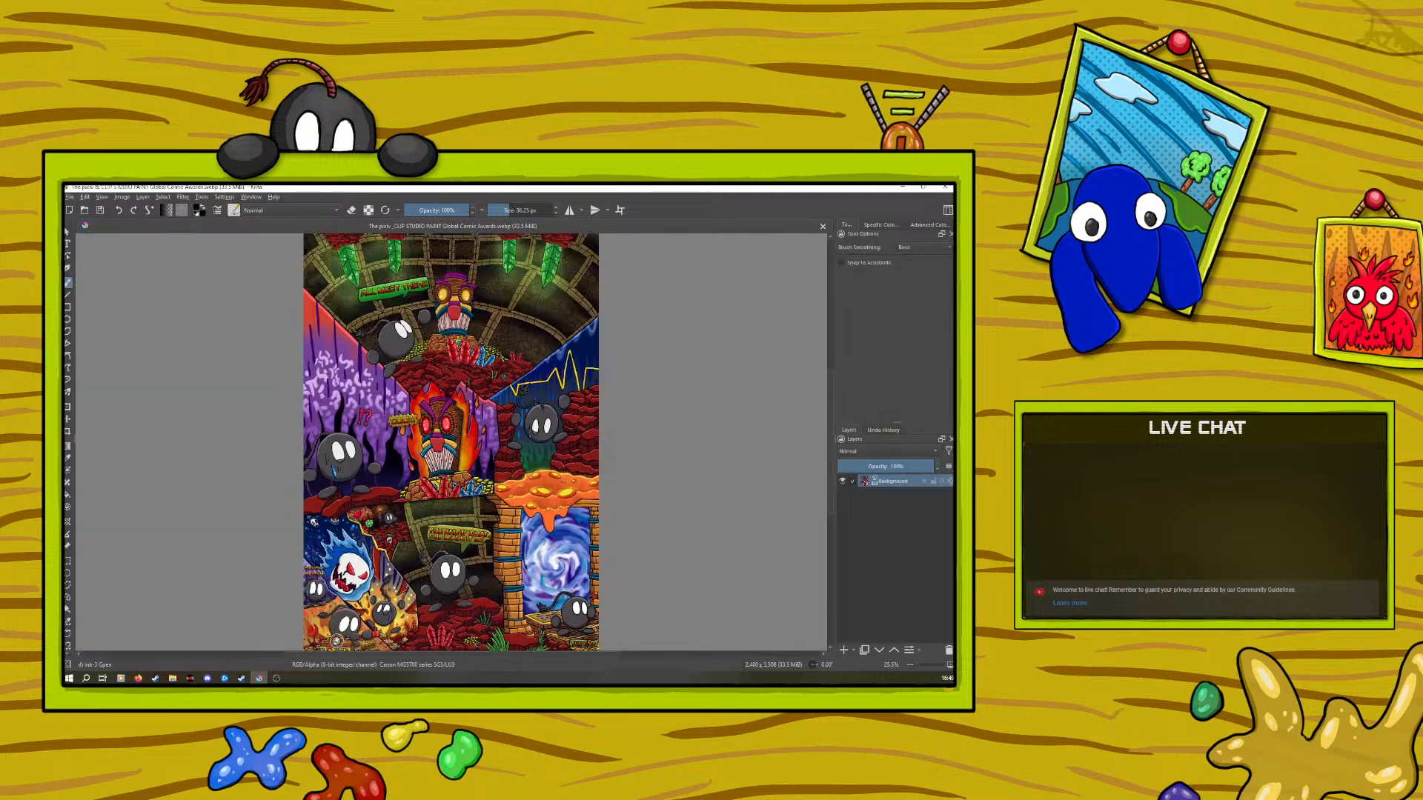
scroll(665, 385, down, 2)
scroll(664, 386, up, 3)
scroll(417, 414, down, 1)
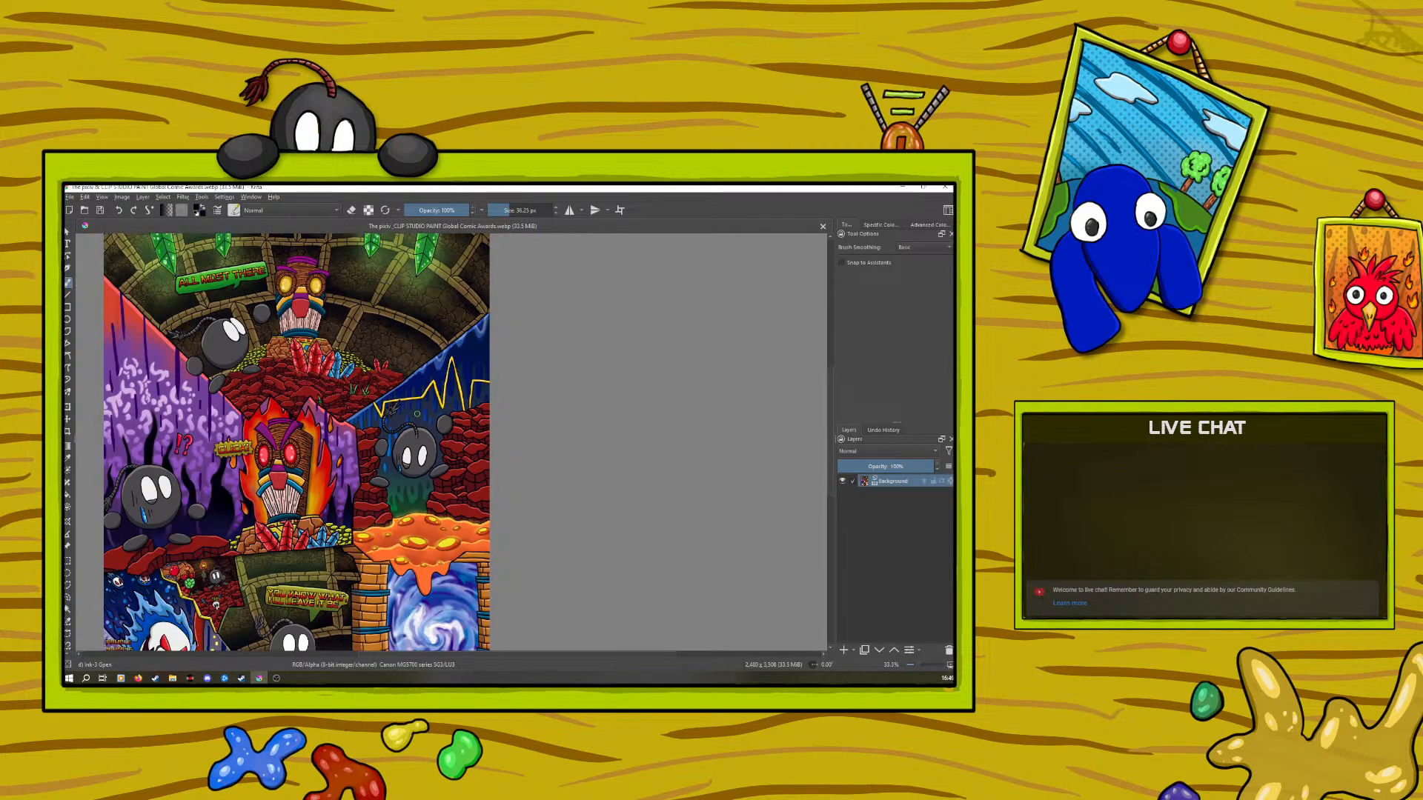
scroll(417, 413, down, 1)
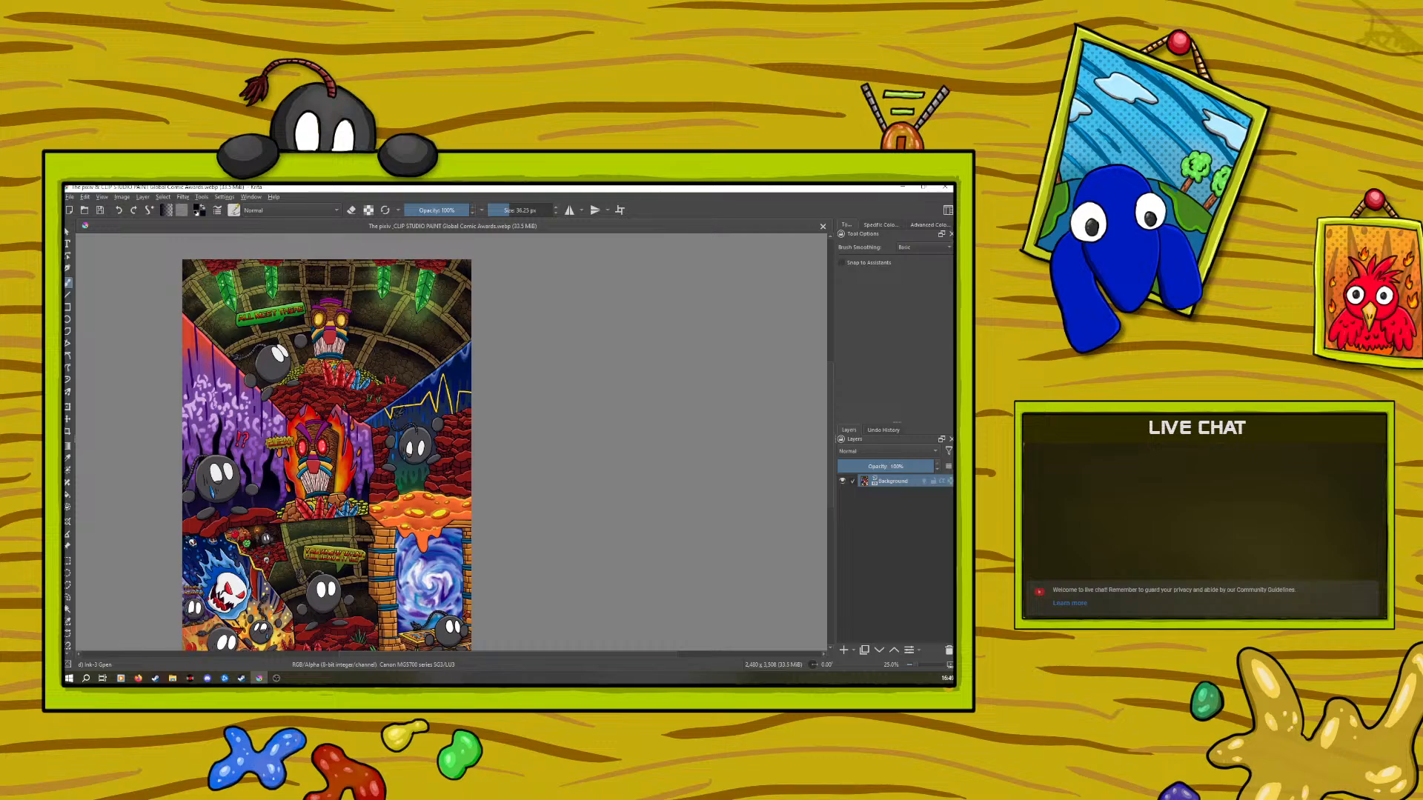